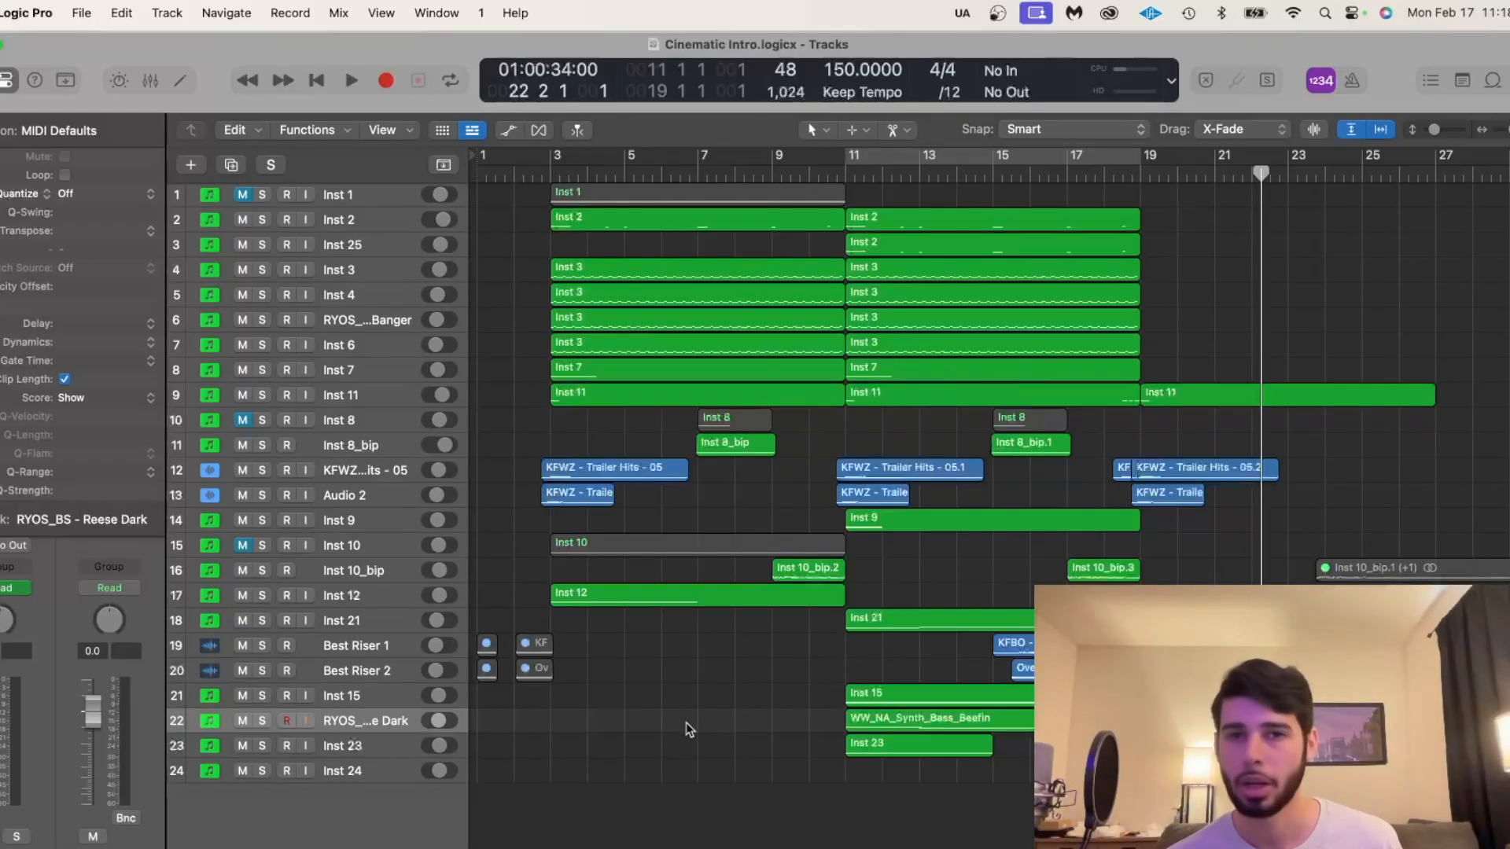
View the Serum instrument on the RYOS_BS - Reese Dark track, and close its window.
{"action": "left_click", "coordinate": [1, 130]}
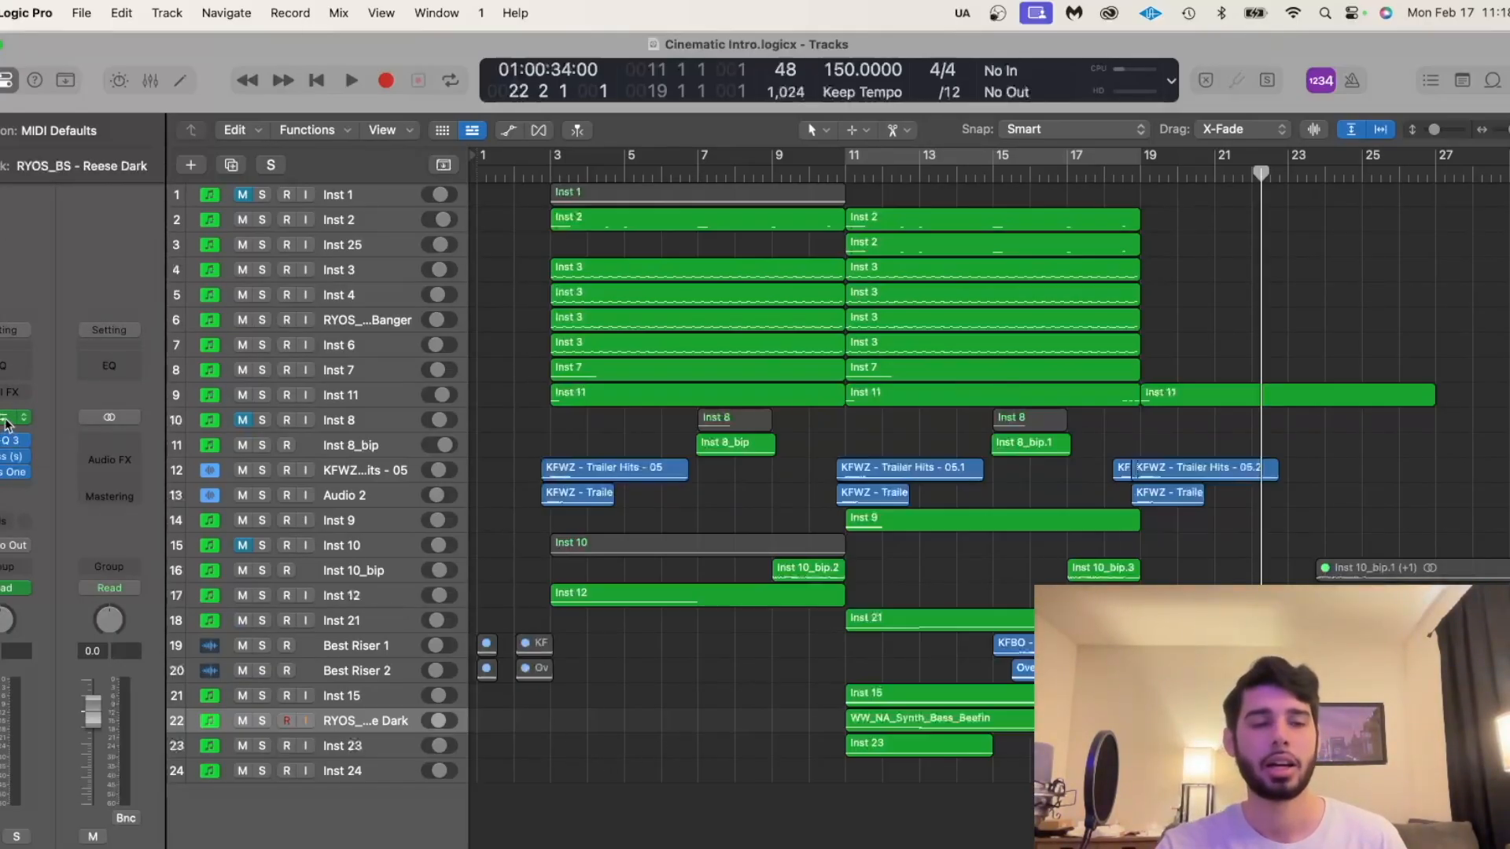
{"action": "left_click", "coordinate": [6, 419]}
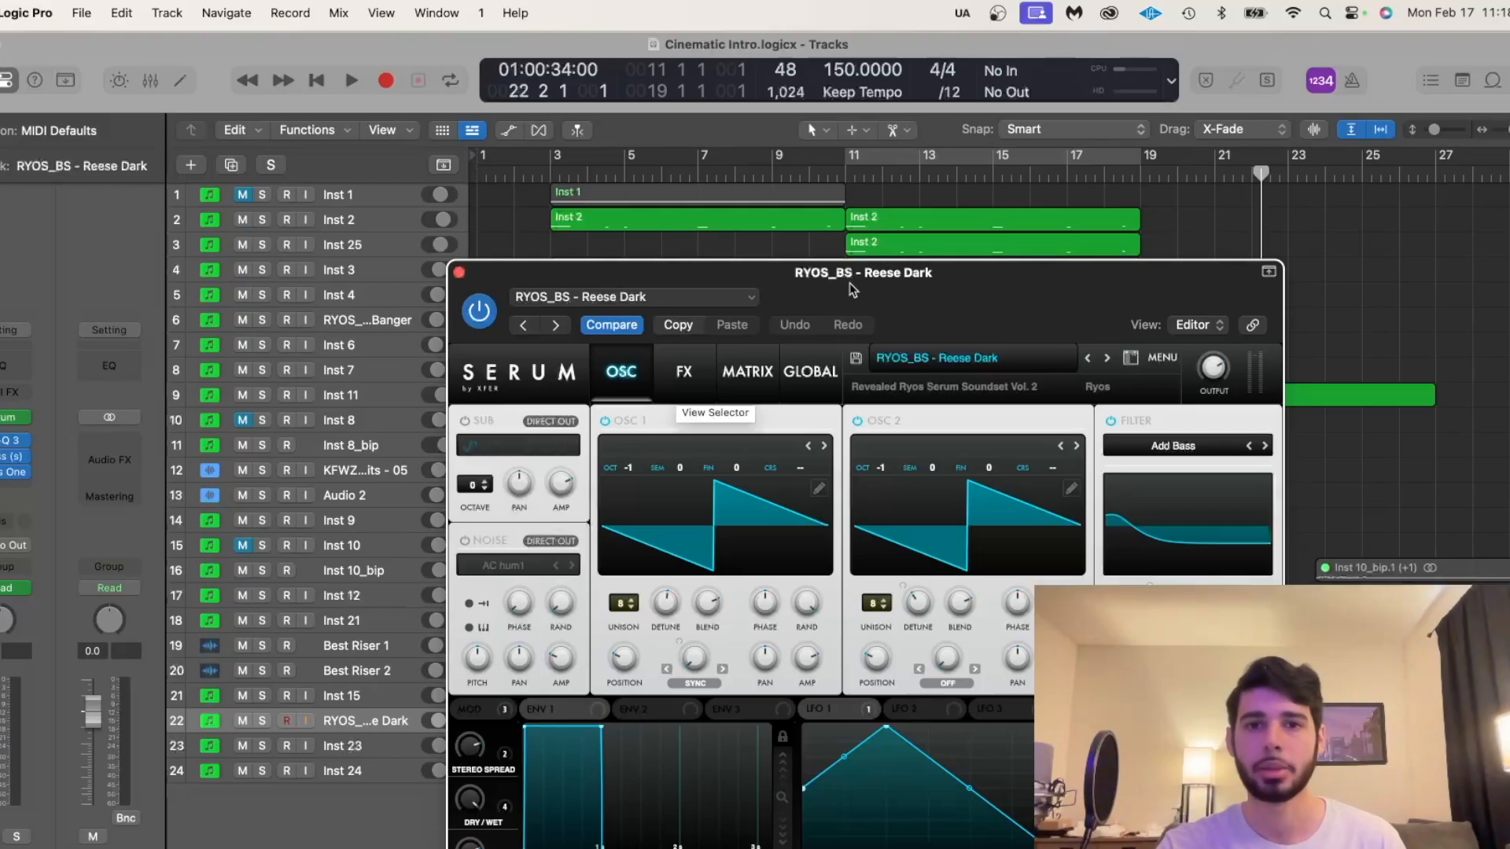
{"action": "left_click", "coordinate": [460, 273]}
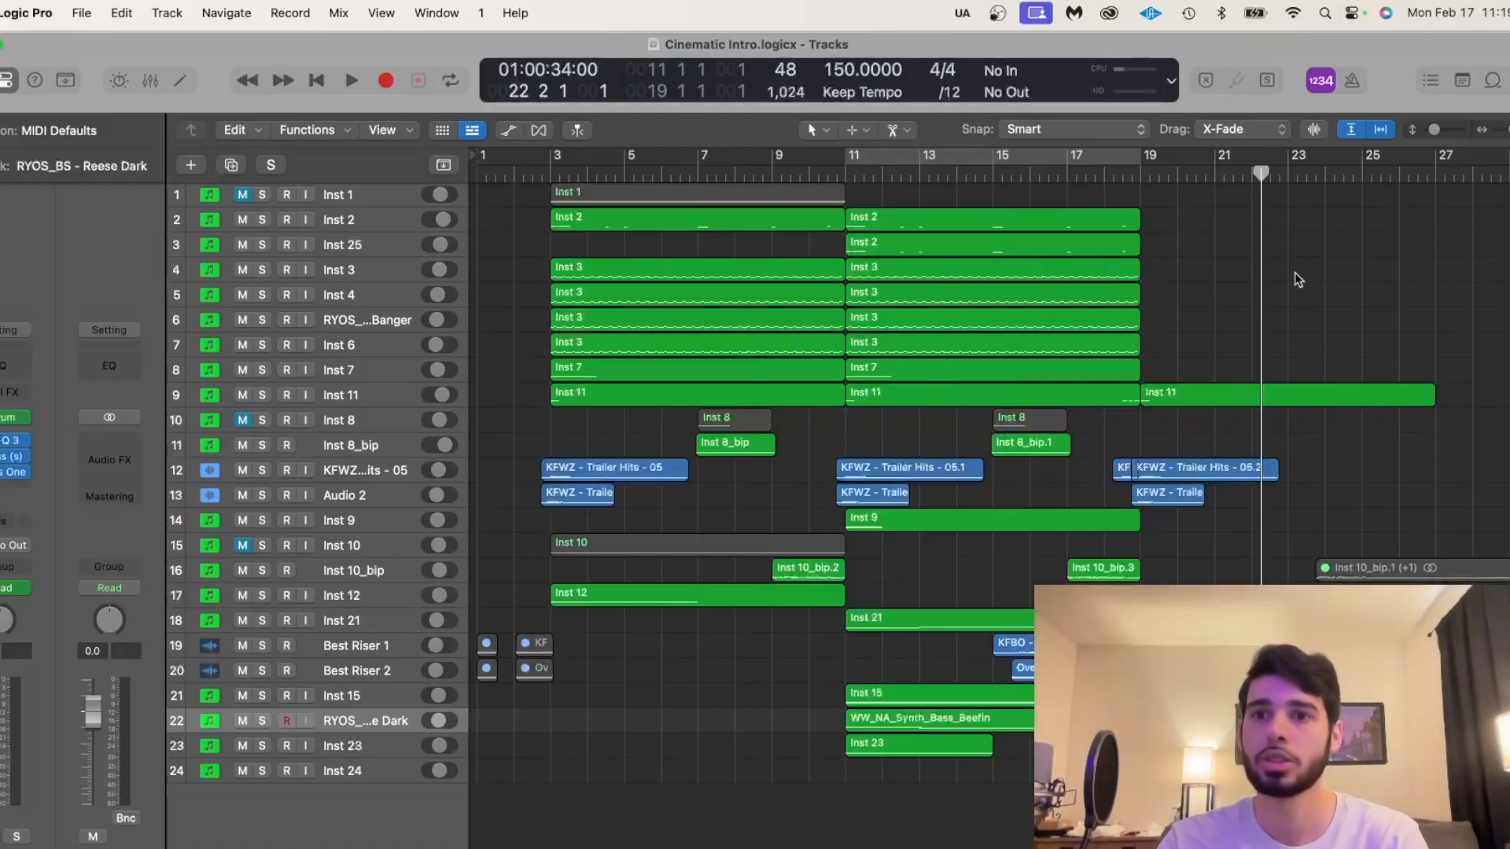
Examine the arrangement's tracks and regions at an enlarged size, including the Inst 10_bip track.
{"action": "left_click_drag", "start_coordinate": [1434, 130], "coordinate": [1440, 130]}
{"action": "key", "text": "super+Right"}
{"action": "key", "text": "super+Right"}
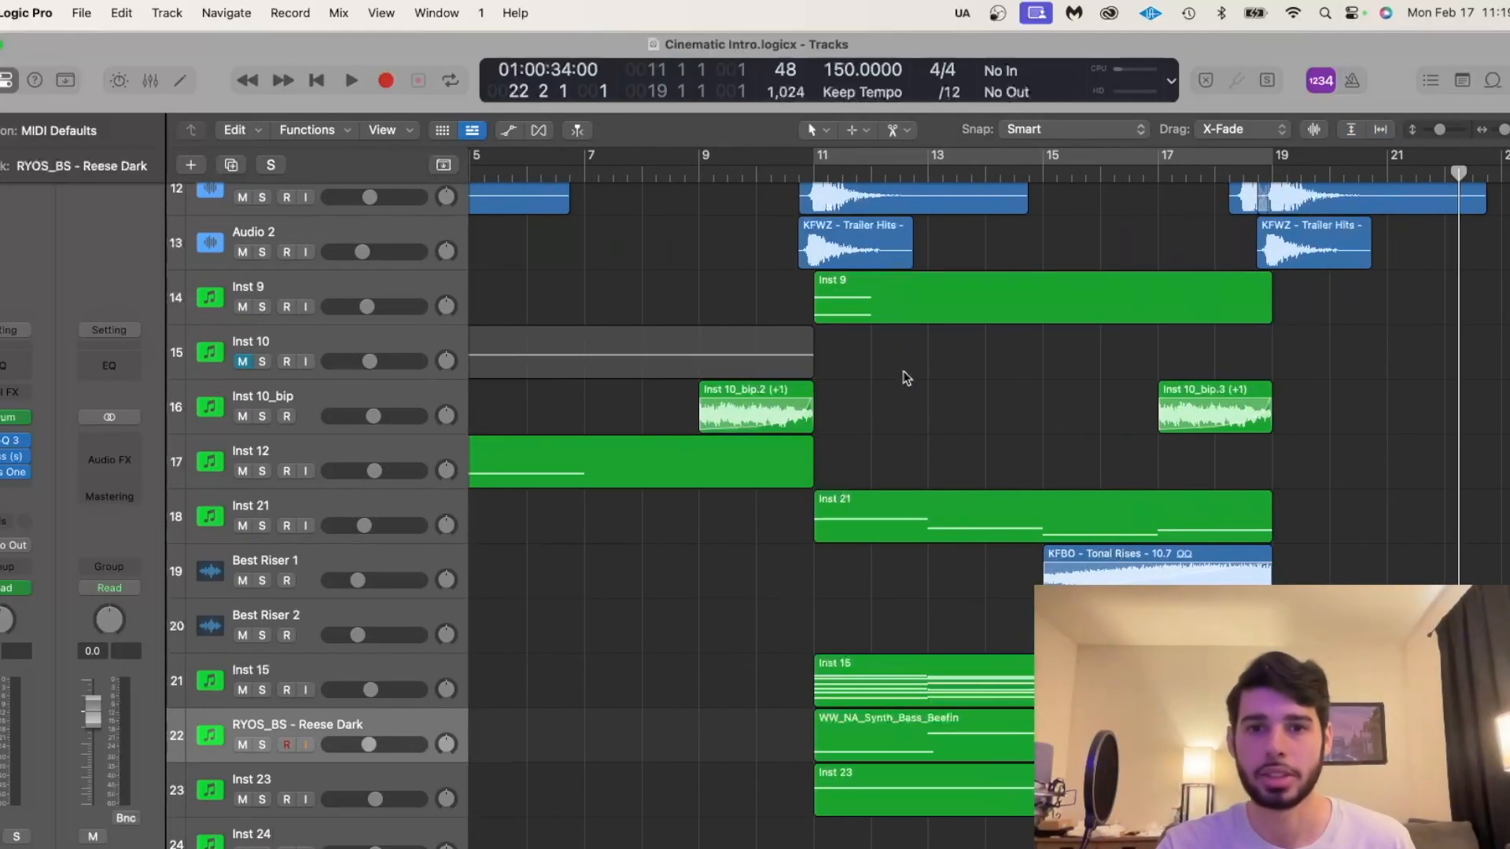
{"action": "scroll", "coordinate": [905, 377], "scroll_direction": "up", "scroll_amount": 10}
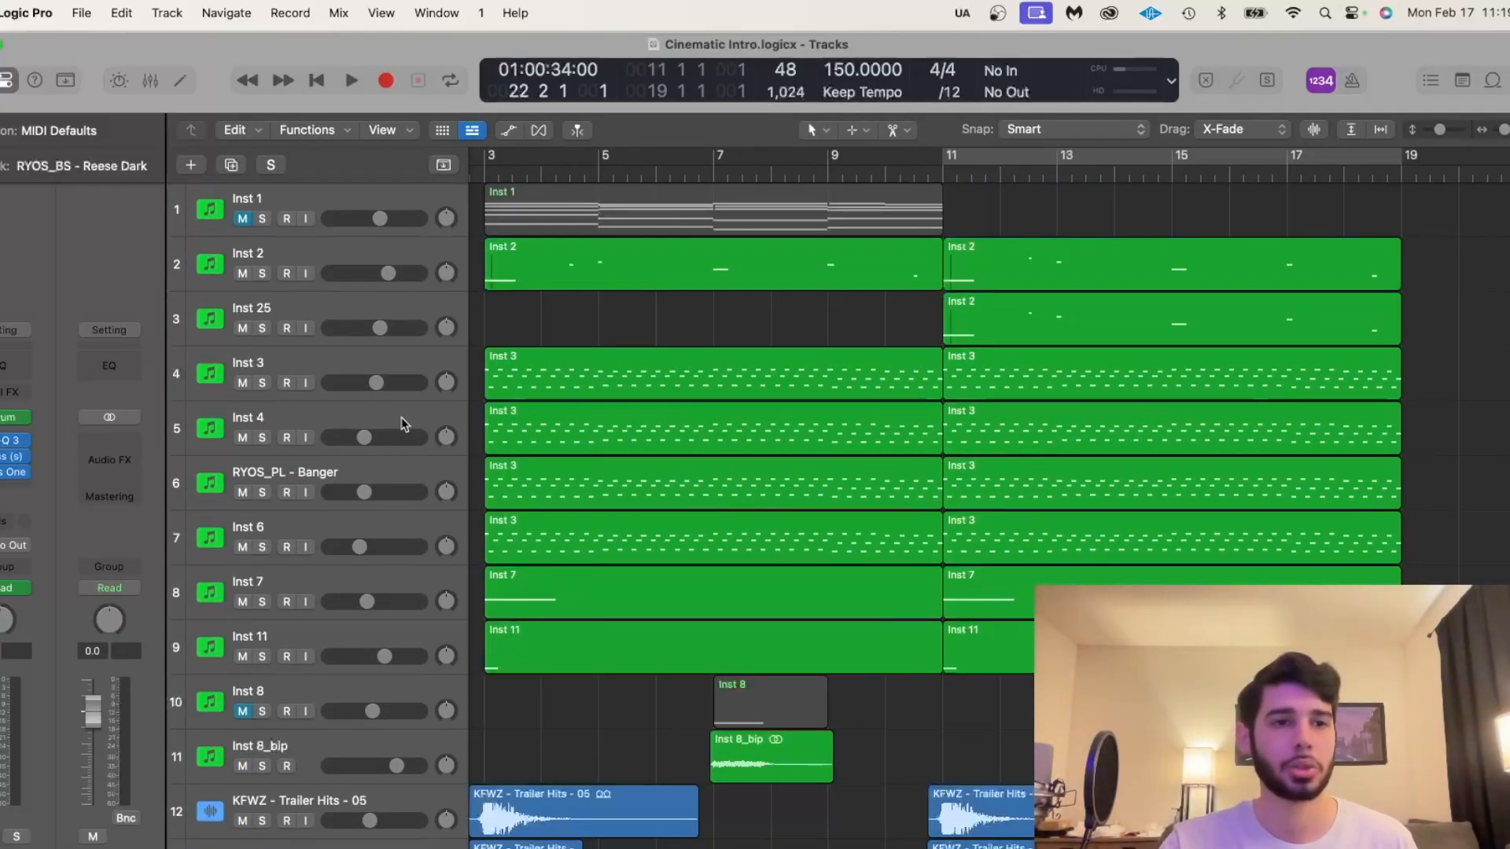
{"action": "scroll", "coordinate": [656, 334], "scroll_direction": "down", "scroll_amount": 10}
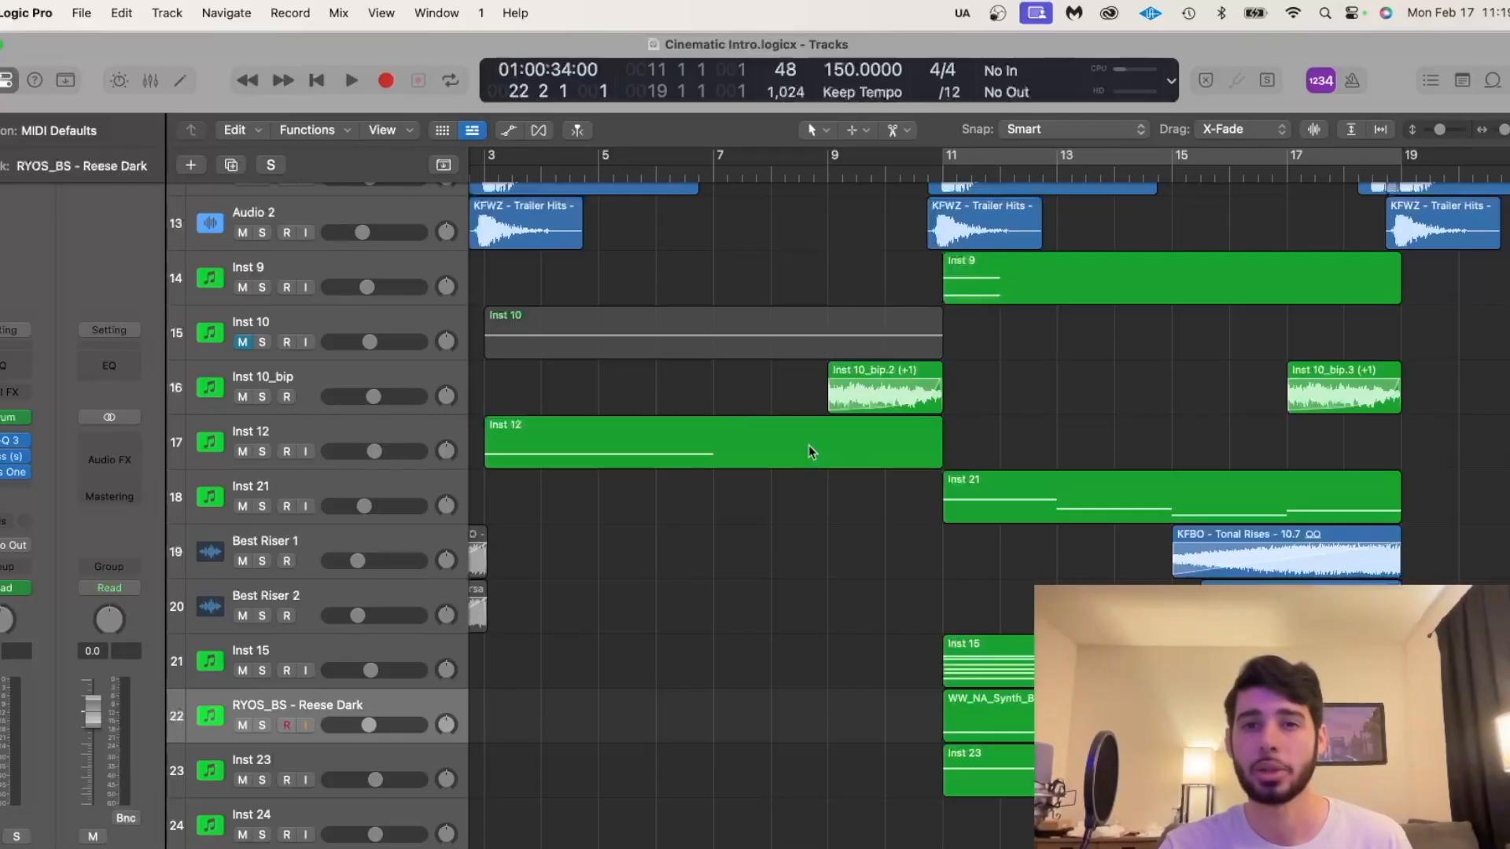
{"action": "scroll", "coordinate": [815, 417], "scroll_direction": "up", "scroll_amount": 10}
{"action": "scroll", "coordinate": [815, 417], "scroll_direction": "down", "scroll_amount": 8}
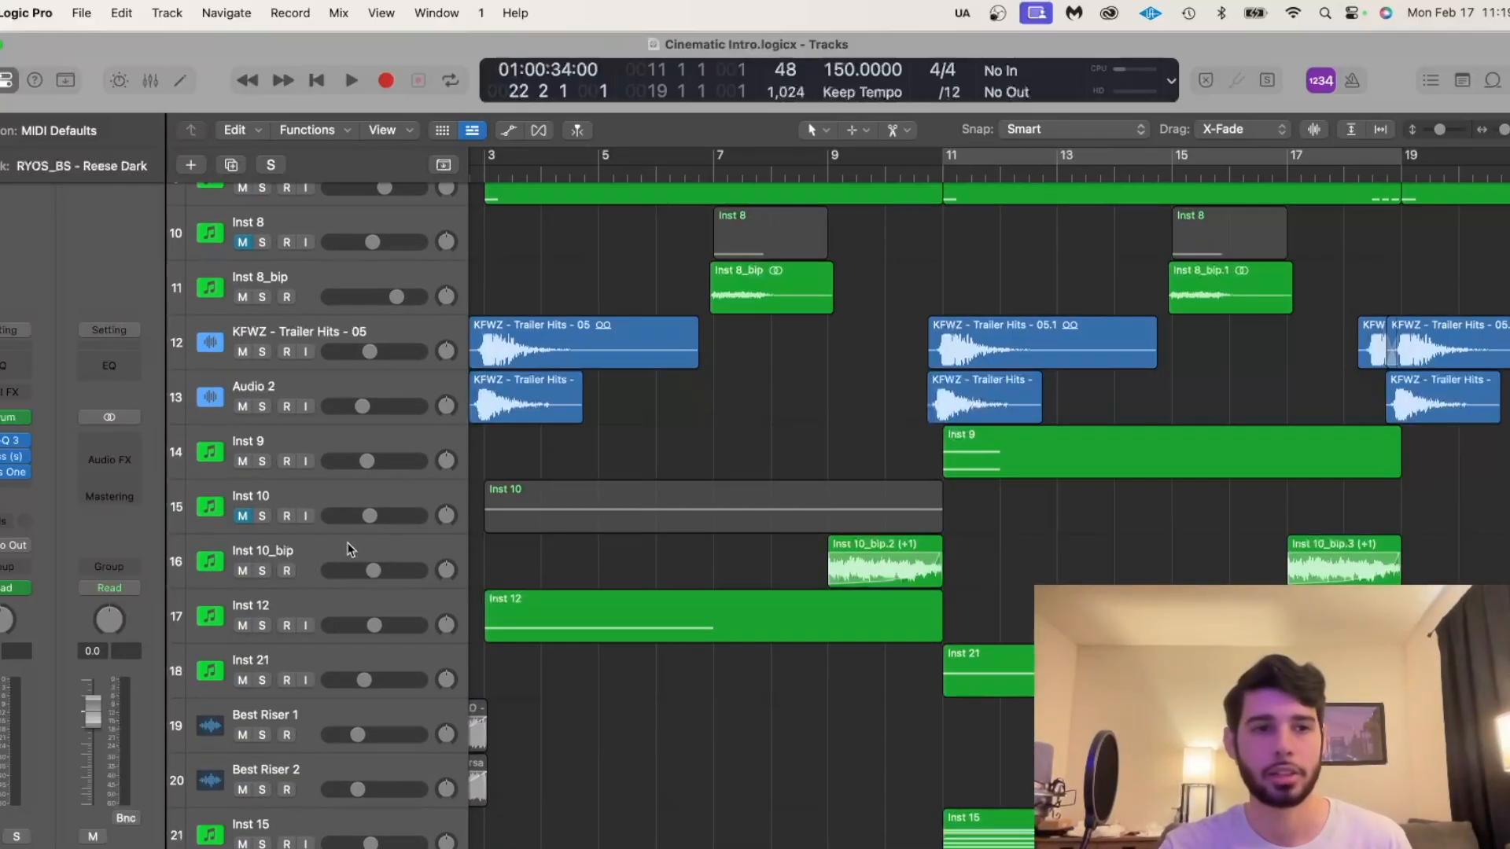
{"action": "left_click", "coordinate": [350, 549]}
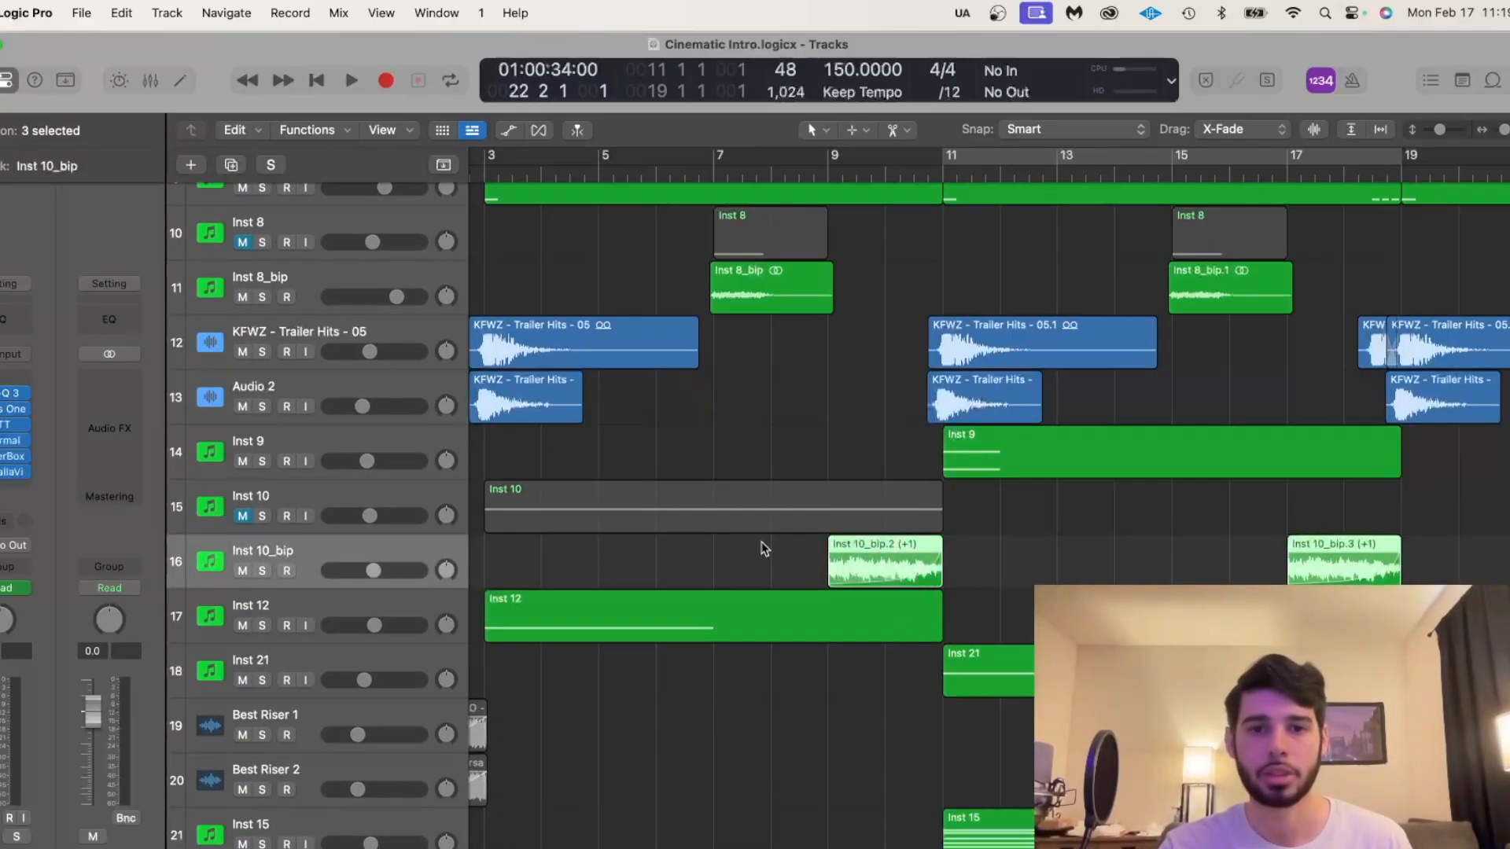
{"action": "scroll", "coordinate": [713, 578], "scroll_direction": "up", "scroll_amount": 10}
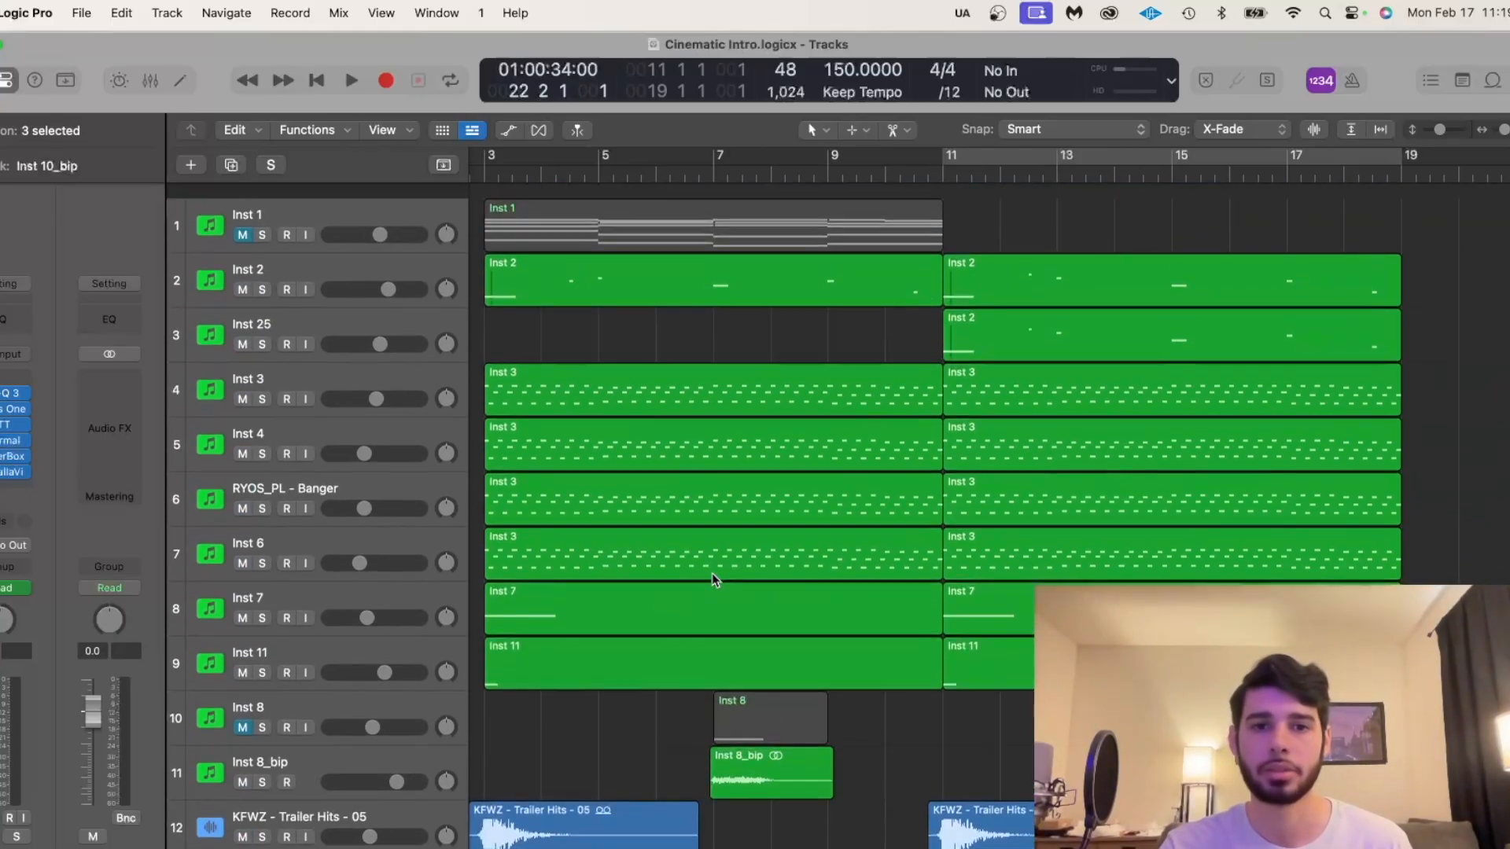
{"action": "scroll", "coordinate": [711, 573], "scroll_direction": "left", "scroll_amount": 2}
{"action": "left_click", "coordinate": [694, 737]}
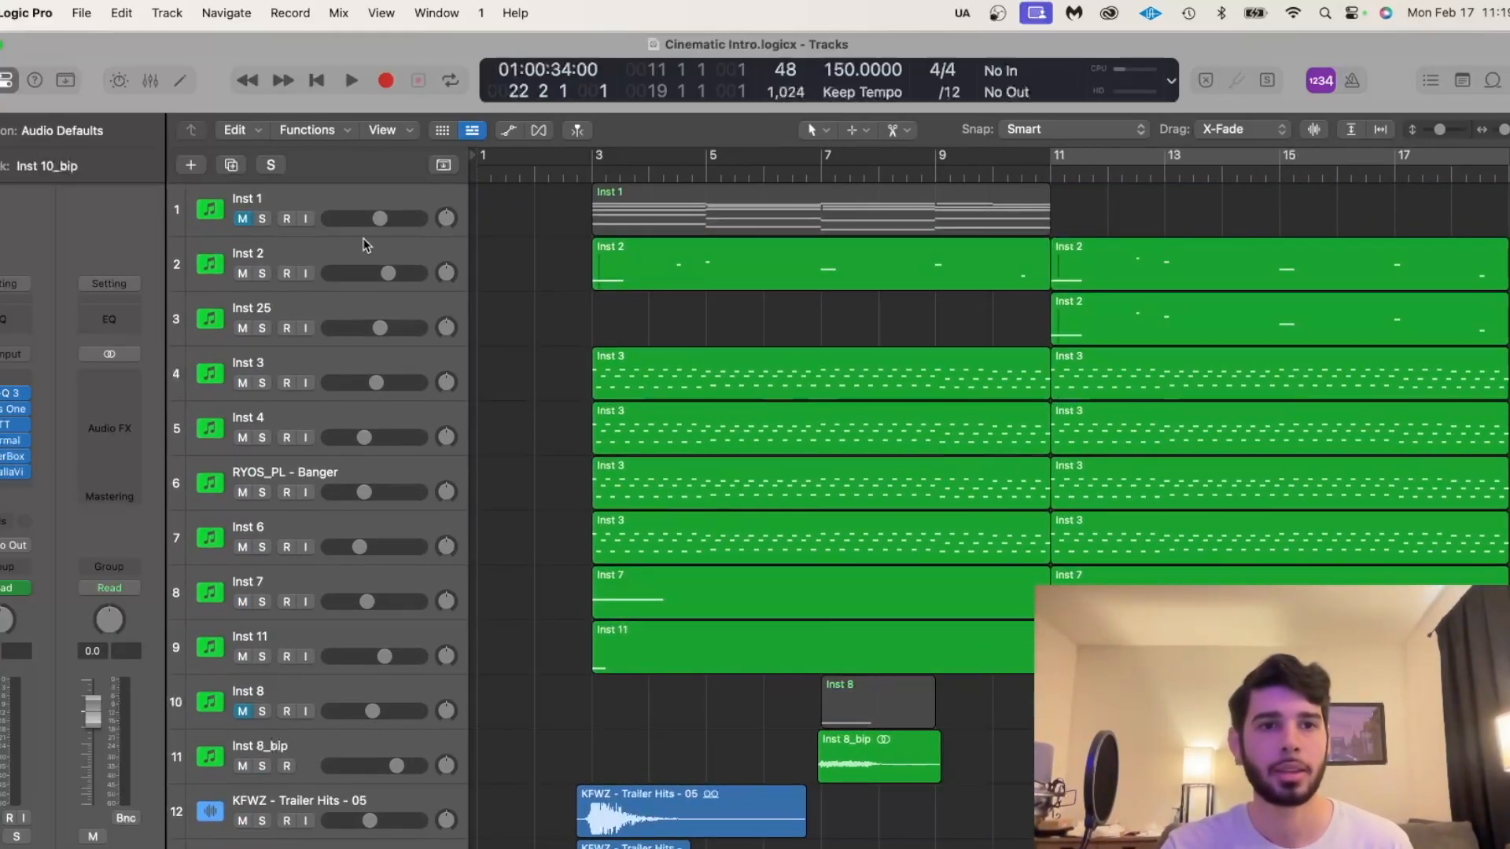
Play the full arrangement from bar 2 with all tracks and regions fitted in view.
{"action": "left_click", "coordinate": [366, 246]}
{"action": "left_click", "coordinate": [566, 252]}
{"action": "left_click", "coordinate": [534, 170]}
{"action": "scroll", "coordinate": [678, 590], "scroll_direction": "down", "scroll_amount": 10}
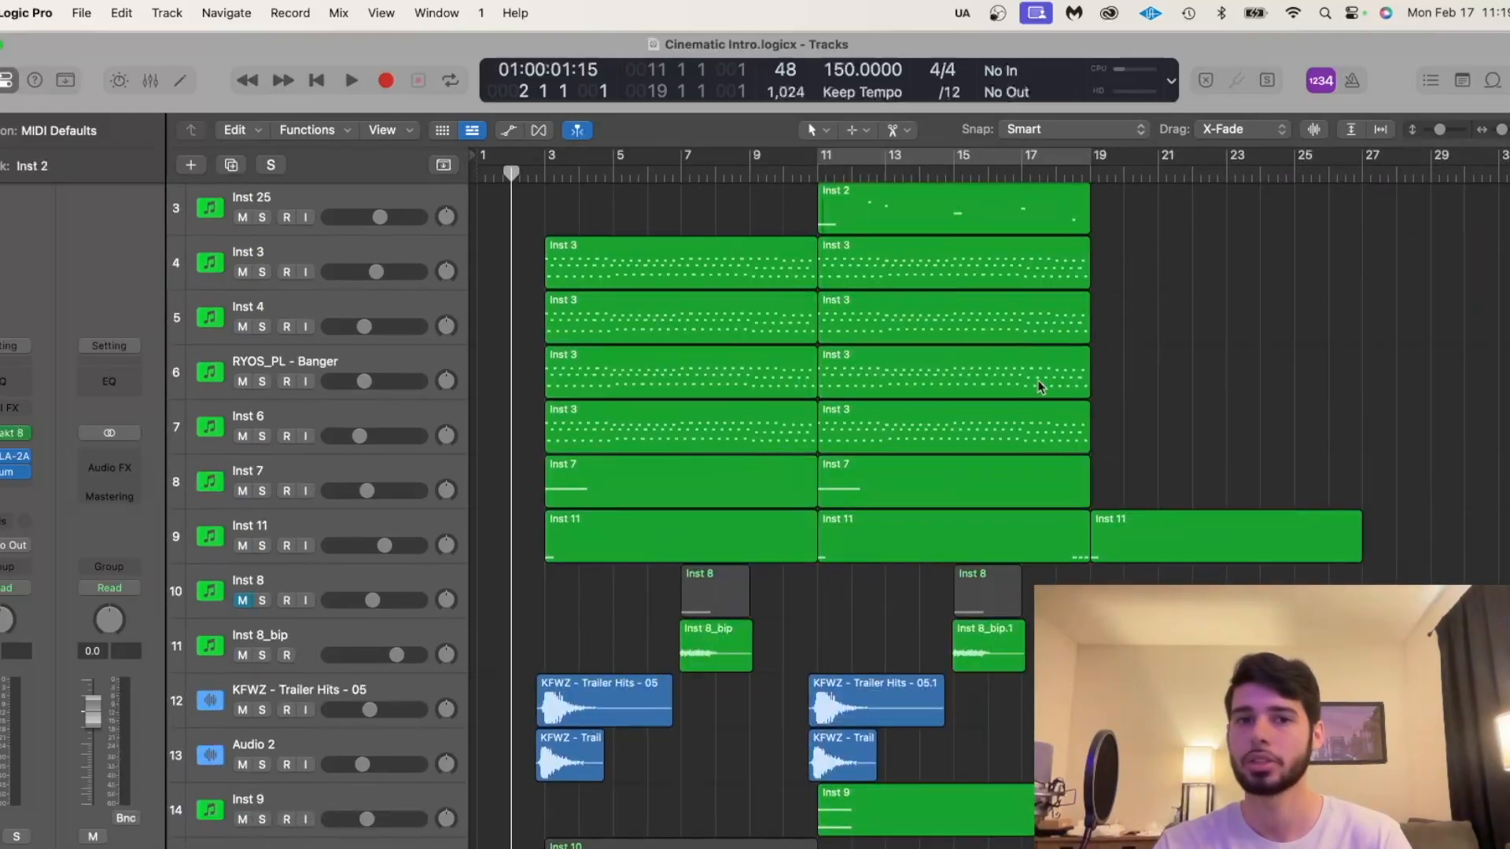
{"action": "key", "text": "space"}
{"action": "key", "text": "super+Right"}
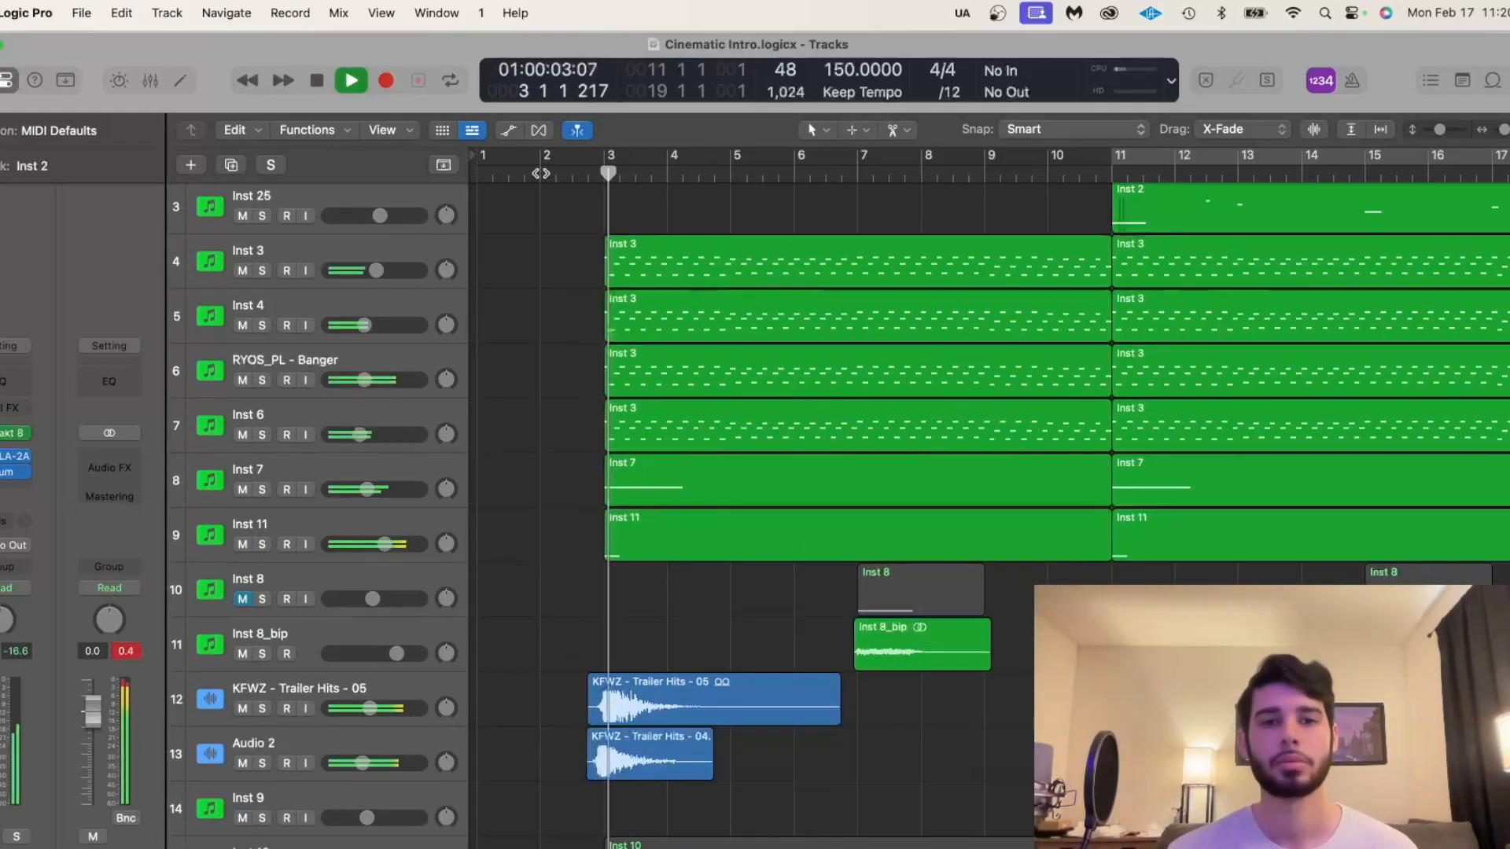
{"action": "left_click", "coordinate": [1351, 130]}
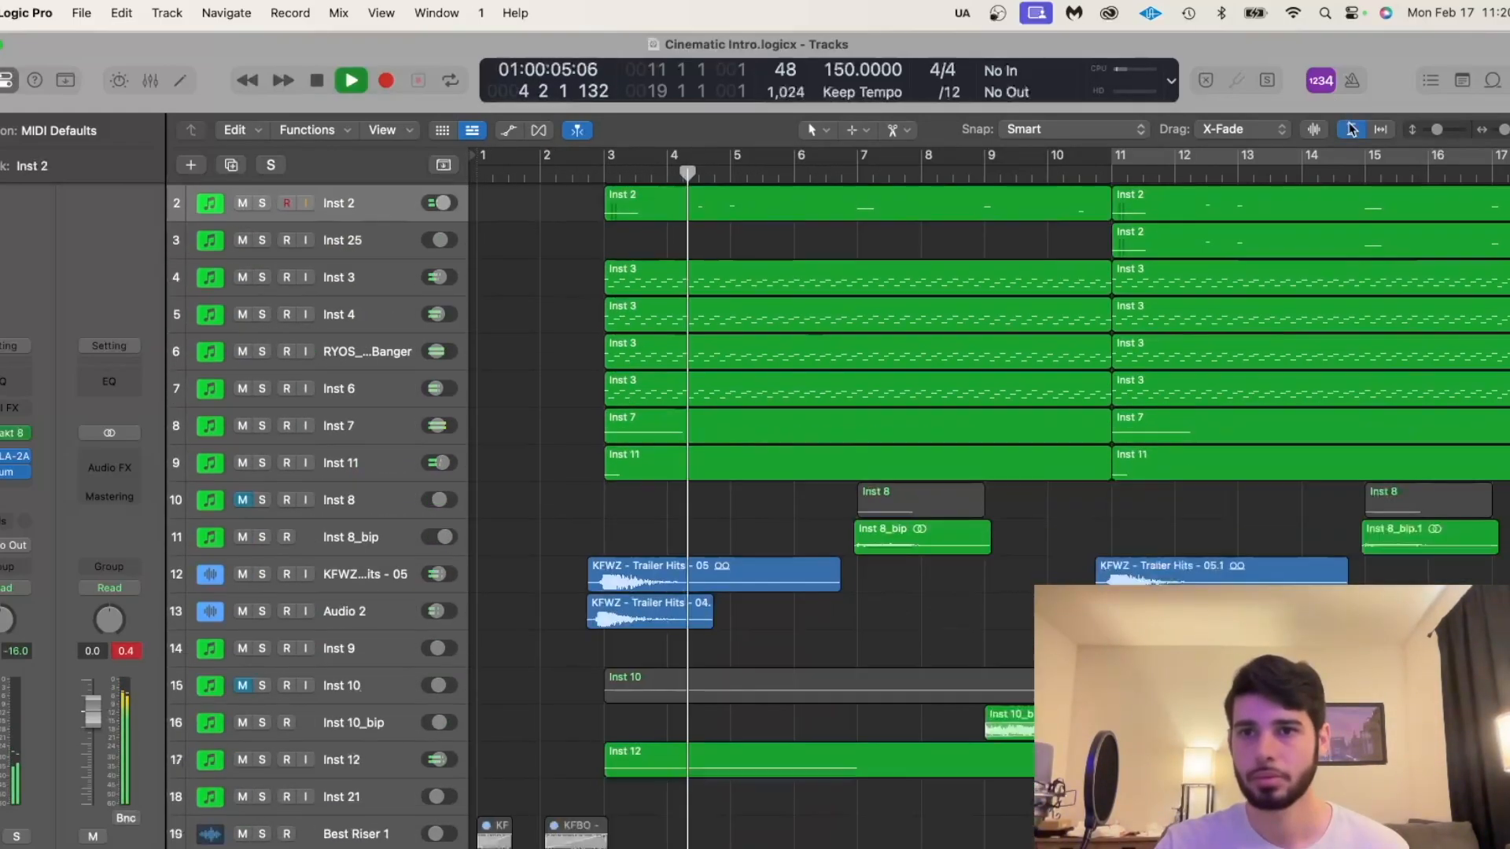
{"action": "left_click", "coordinate": [1382, 130]}
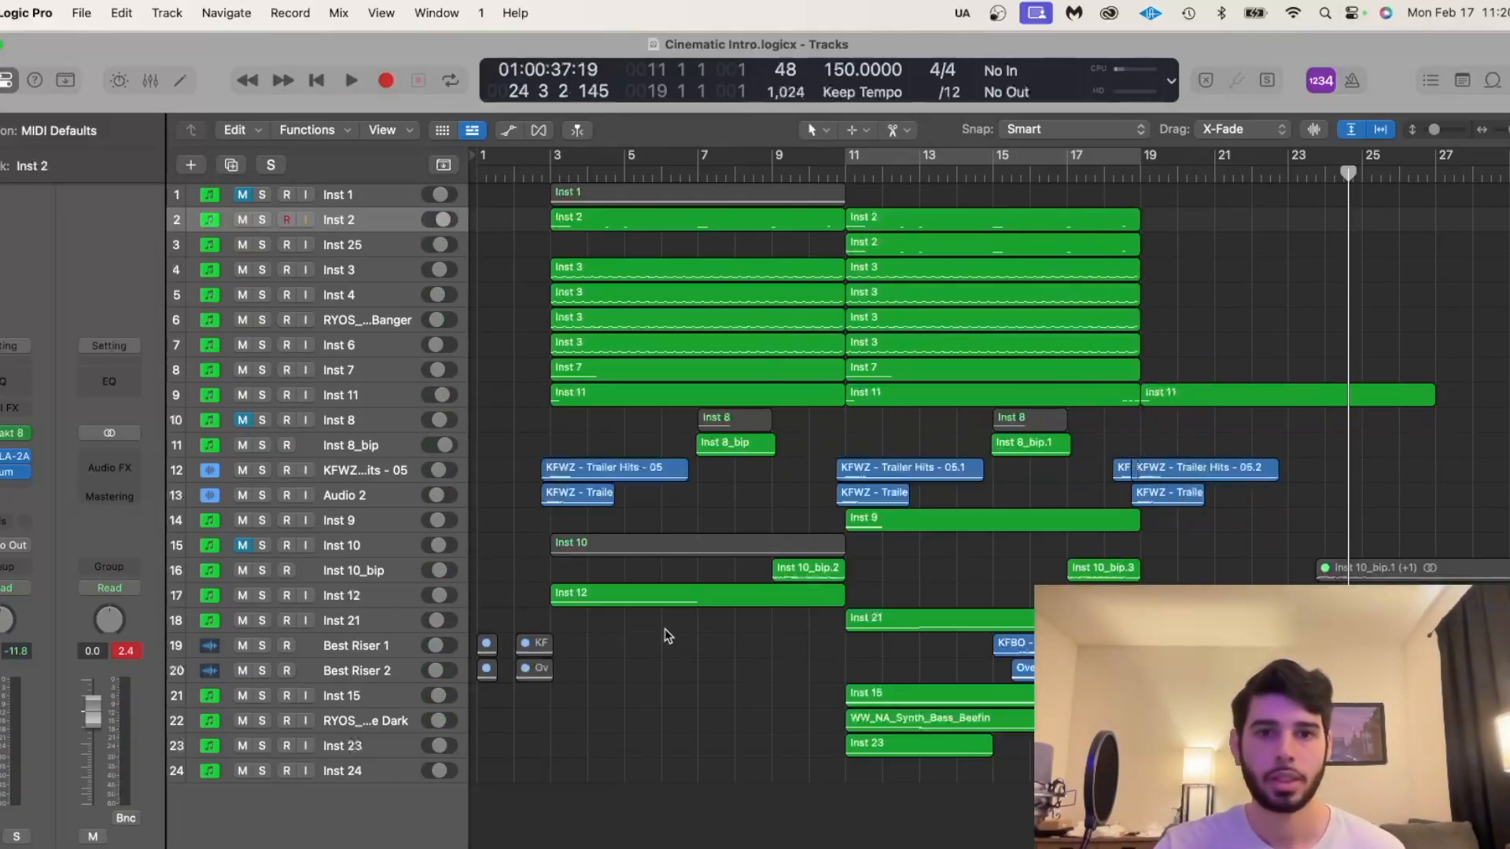
Enlarge the track height and reset the peak level reading on the output channel.
{"action": "scroll", "coordinate": [639, 641], "scroll_direction": "left", "scroll_amount": 1}
{"action": "scroll", "coordinate": [641, 639], "scroll_direction": "right", "scroll_amount": 2}
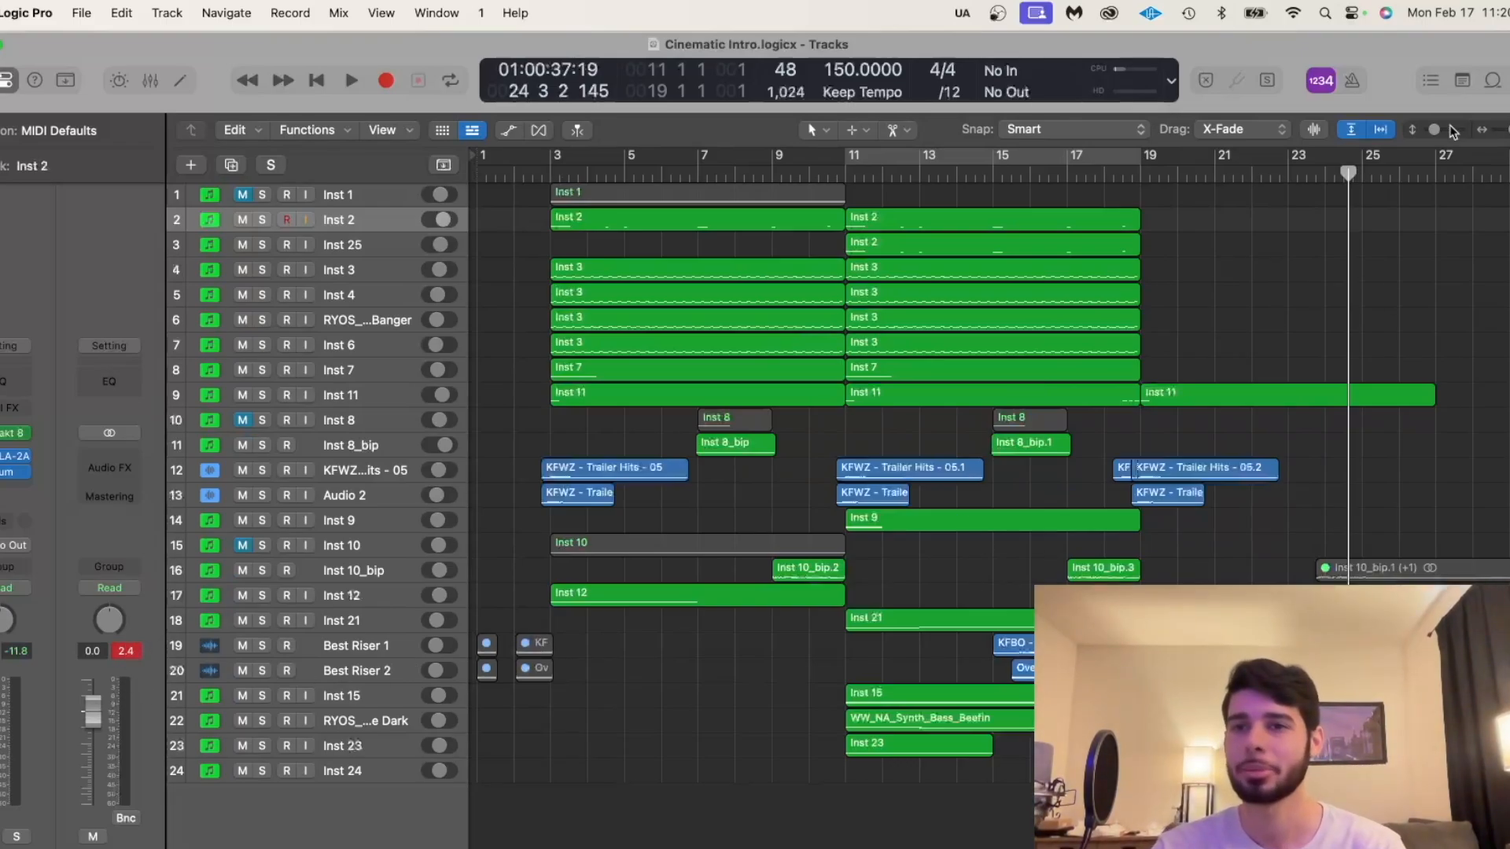
{"action": "left_click_drag", "start_coordinate": [1436, 137], "coordinate": [1441, 135]}
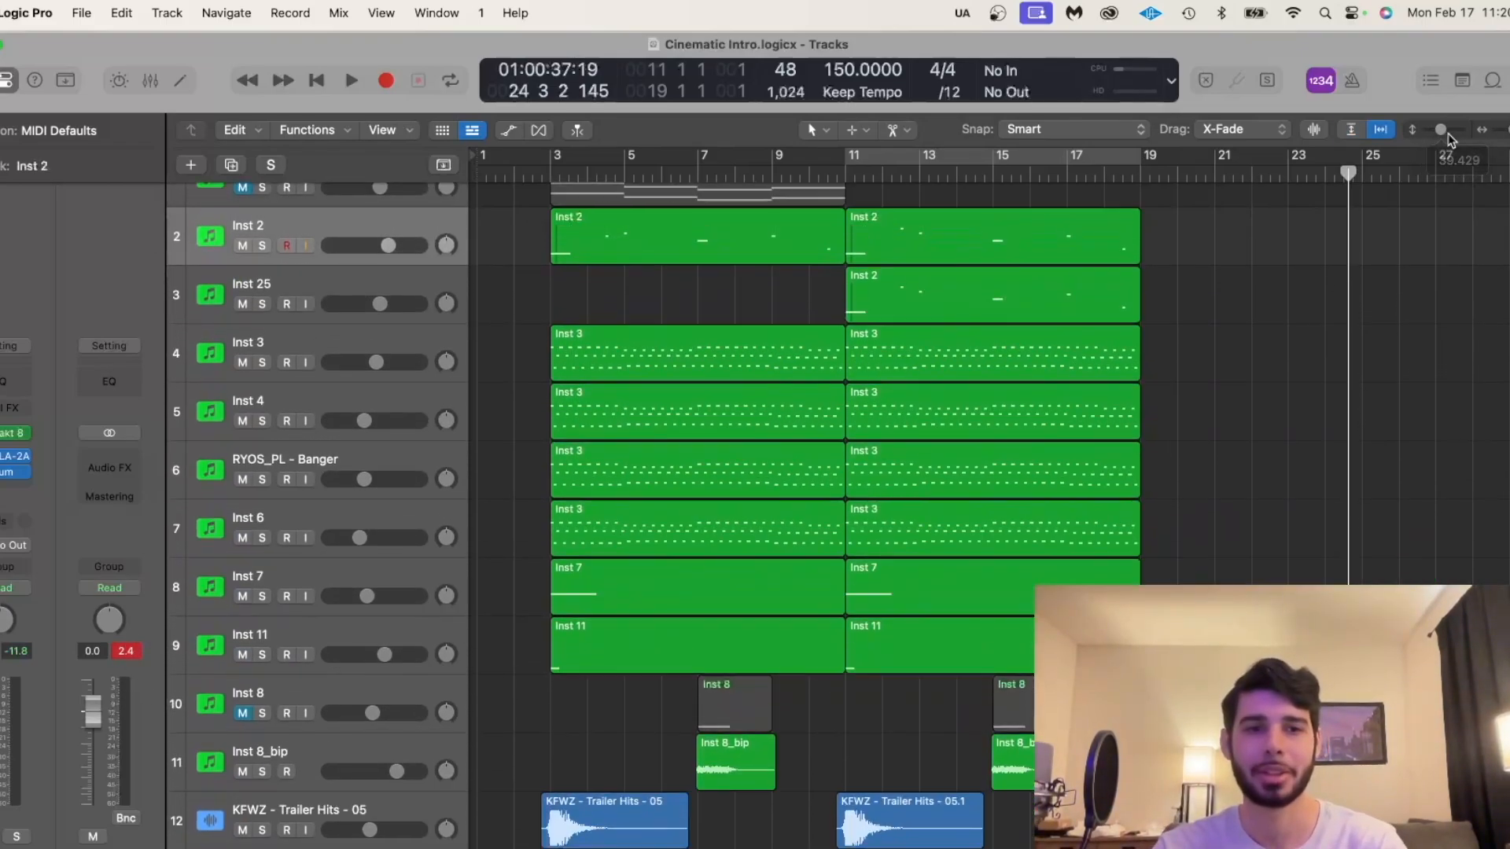
{"action": "scroll", "coordinate": [800, 307], "scroll_direction": "down", "scroll_amount": 1}
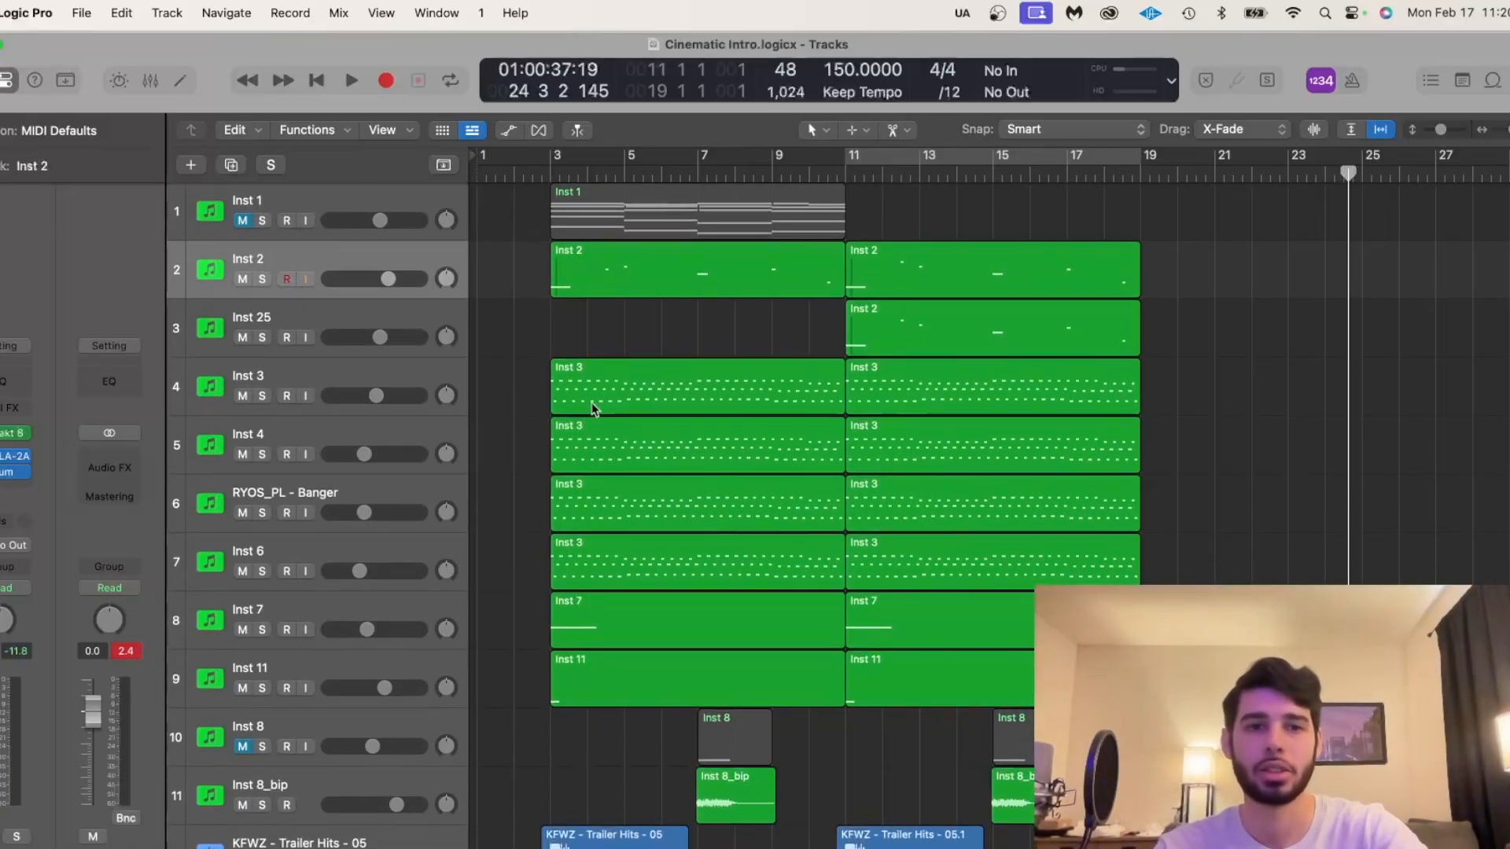
{"action": "scroll", "coordinate": [592, 408], "scroll_direction": "down", "scroll_amount": 10}
{"action": "scroll", "coordinate": [592, 408], "scroll_direction": "up", "scroll_amount": 1}
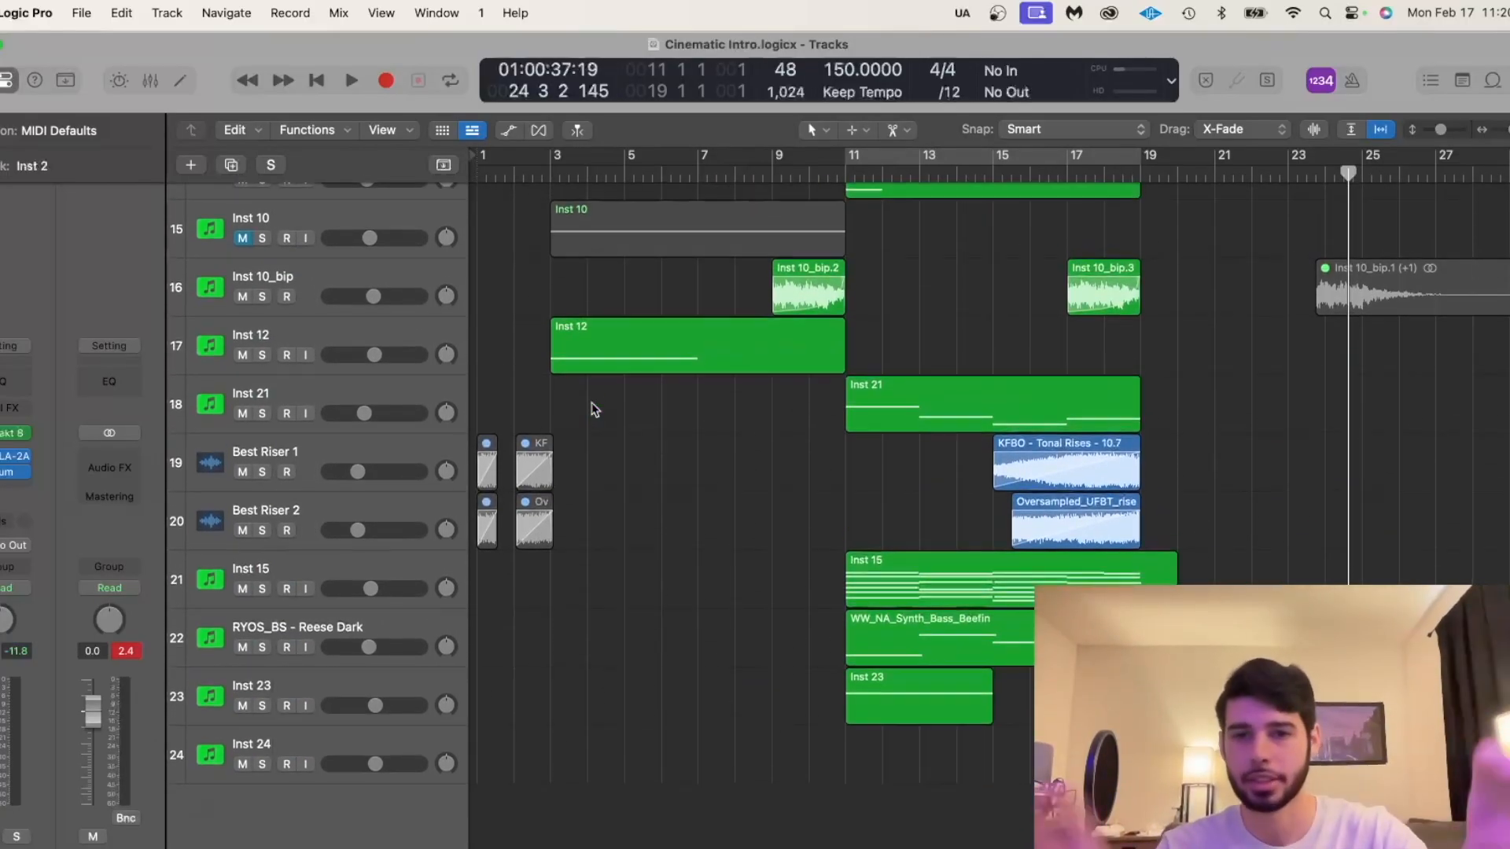
{"action": "left_click", "coordinate": [129, 652]}
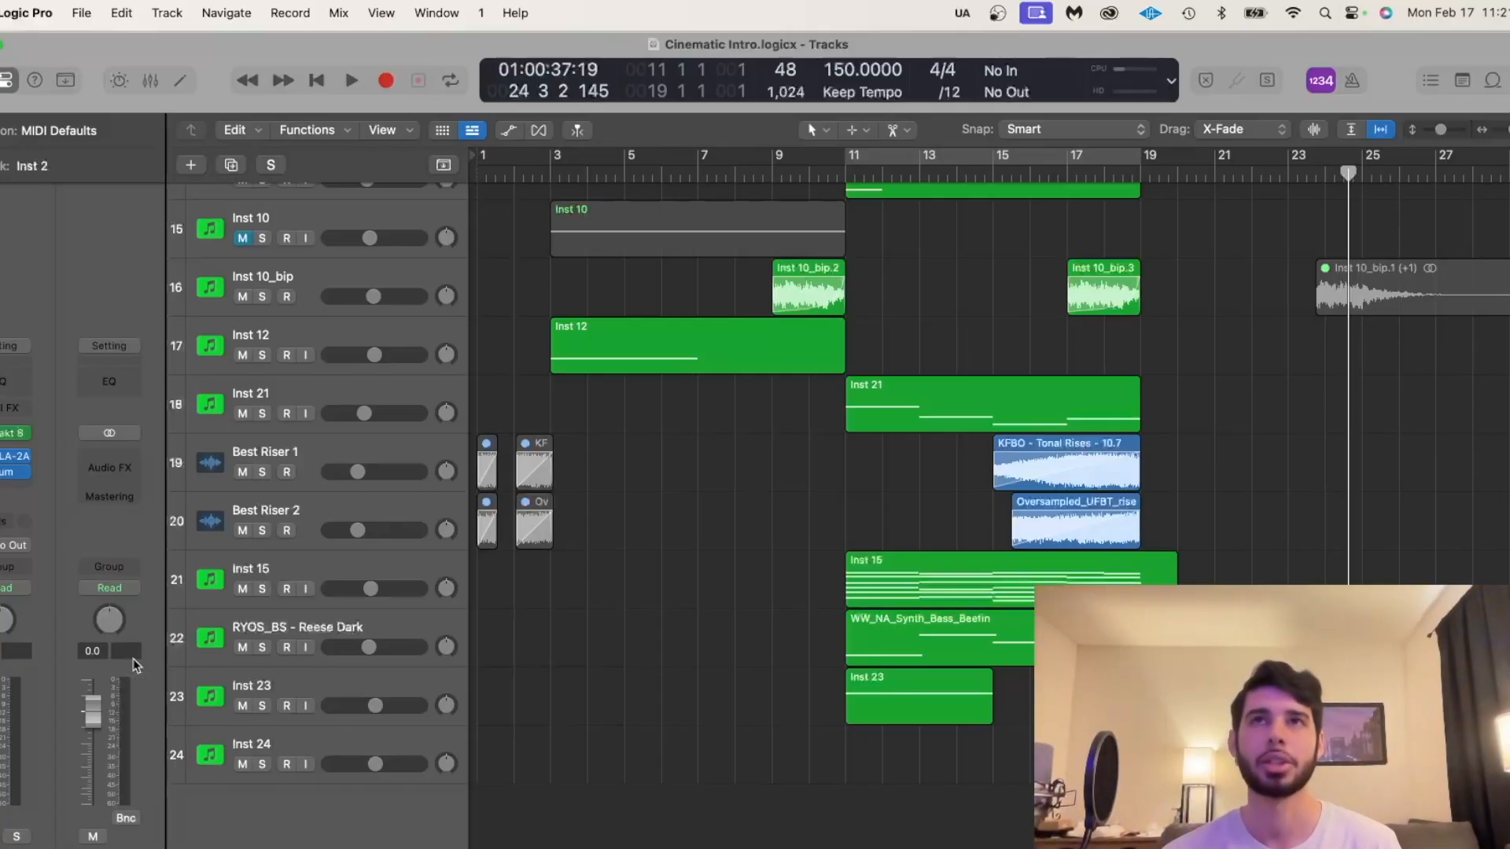
Solo the Inst 2 track and listen to it from bar 2.
{"action": "scroll", "coordinate": [701, 554], "scroll_direction": "up", "scroll_amount": 10}
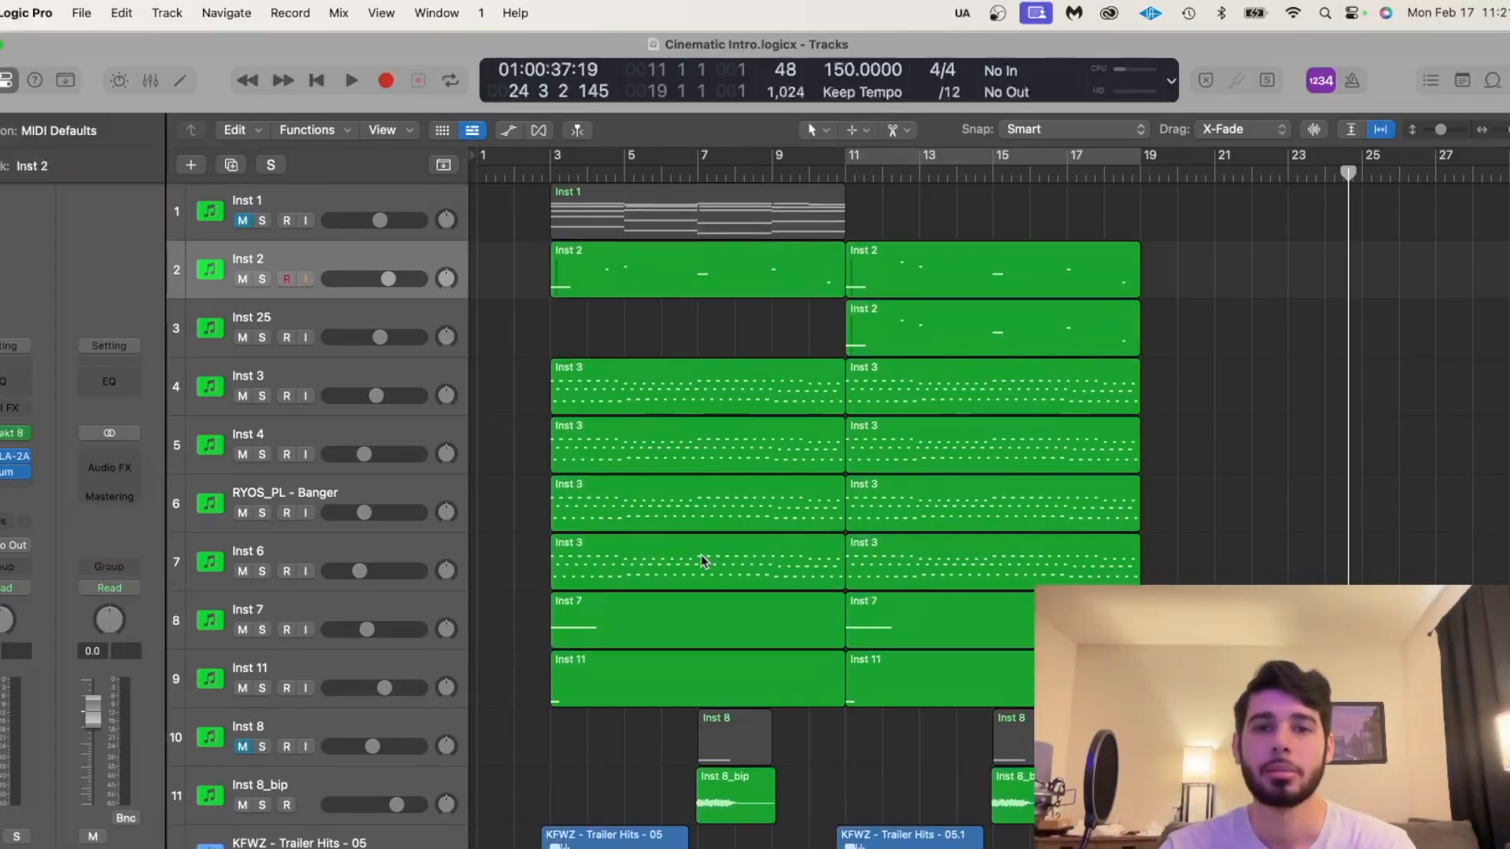
{"action": "scroll", "coordinate": [701, 554], "scroll_direction": "down", "scroll_amount": 4}
{"action": "scroll", "coordinate": [303, 244], "scroll_direction": "up", "scroll_amount": 4}
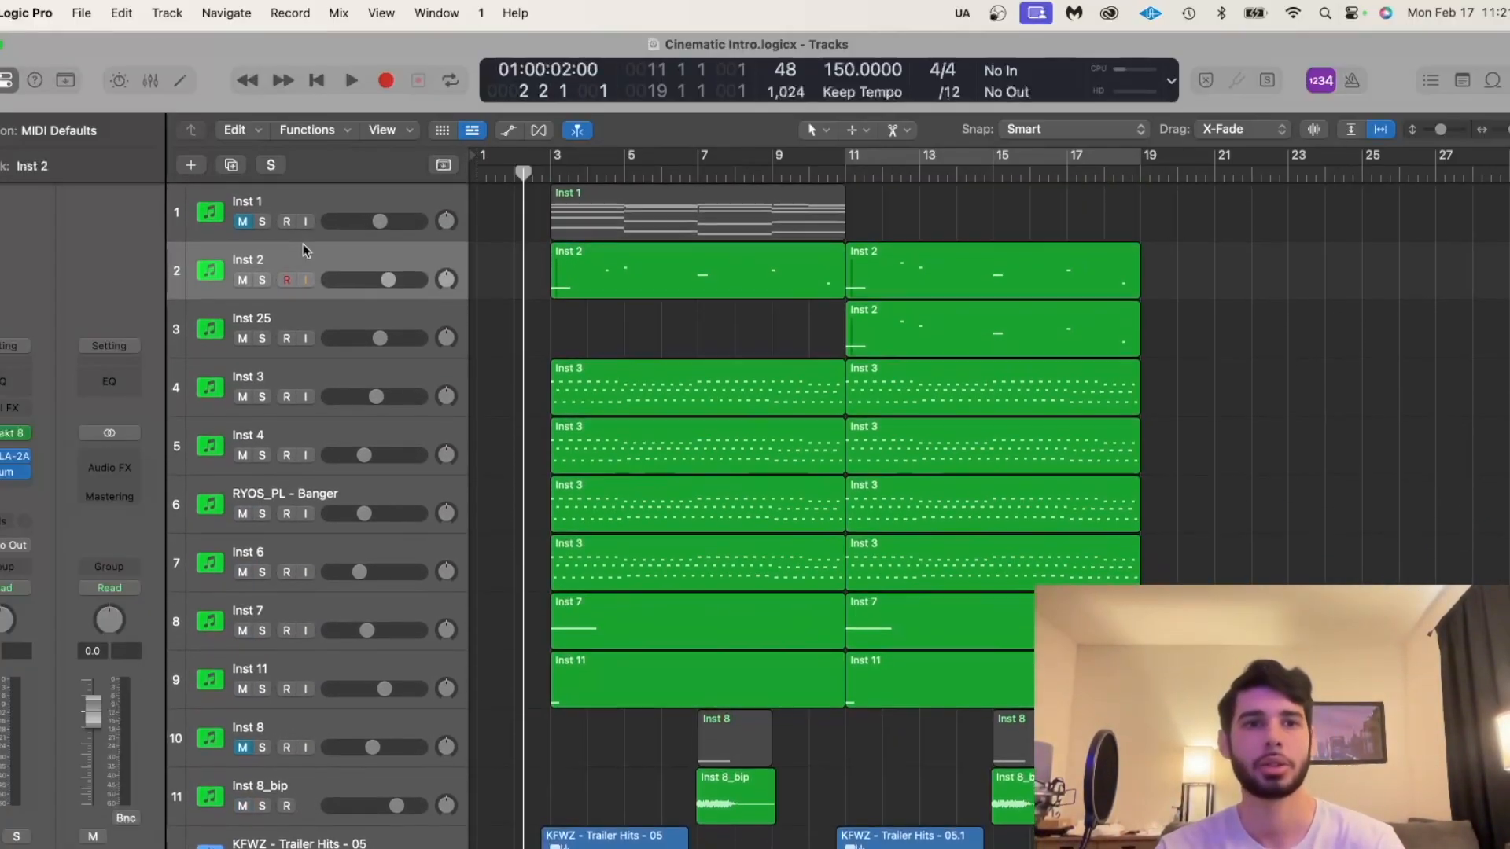
{"action": "left_click", "coordinate": [262, 279]}
{"action": "key", "text": "space"}
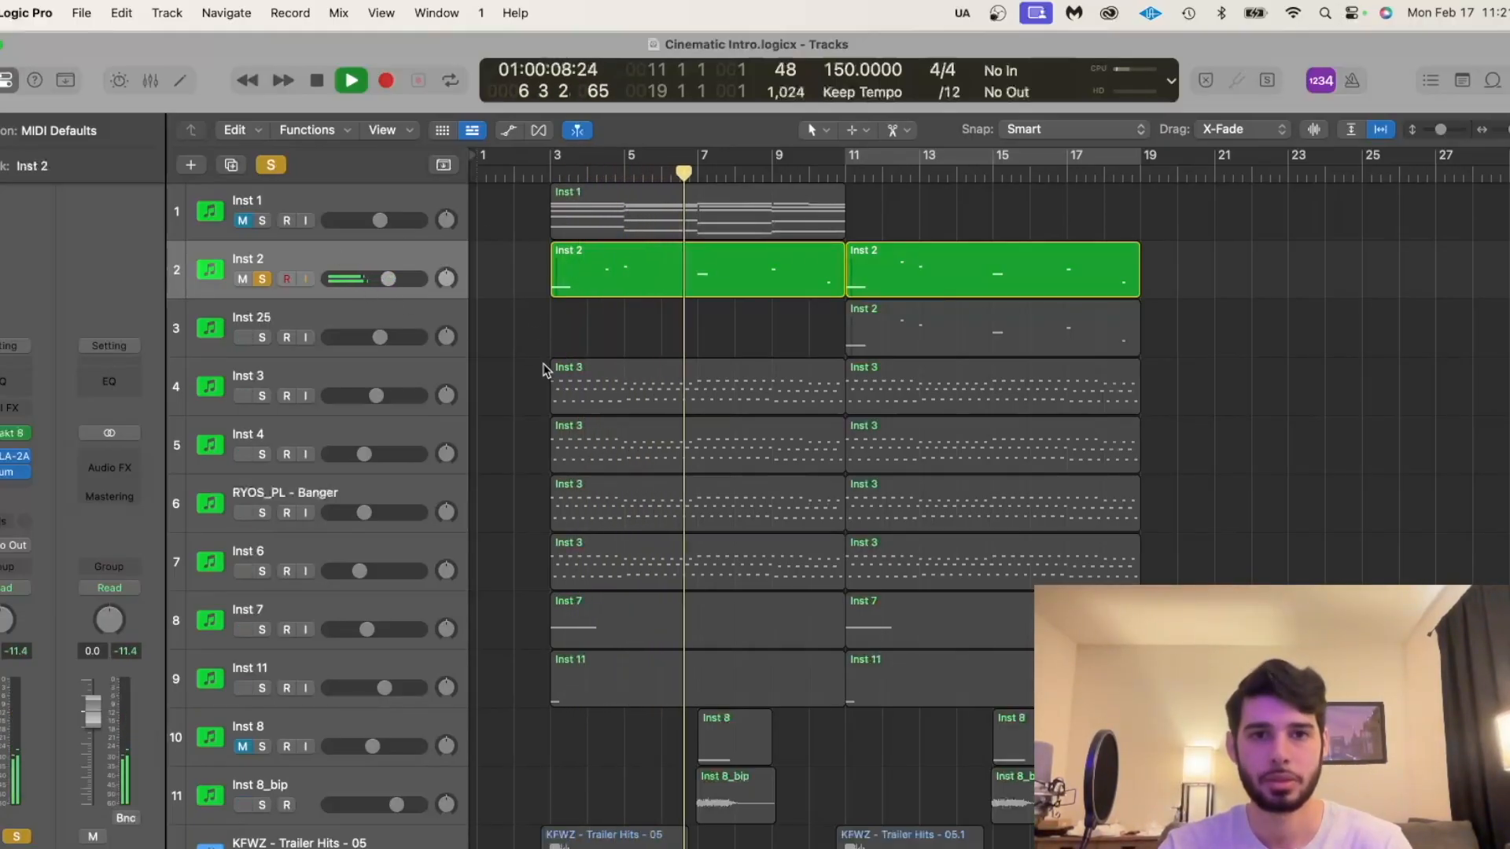
{"action": "key", "text": "space"}
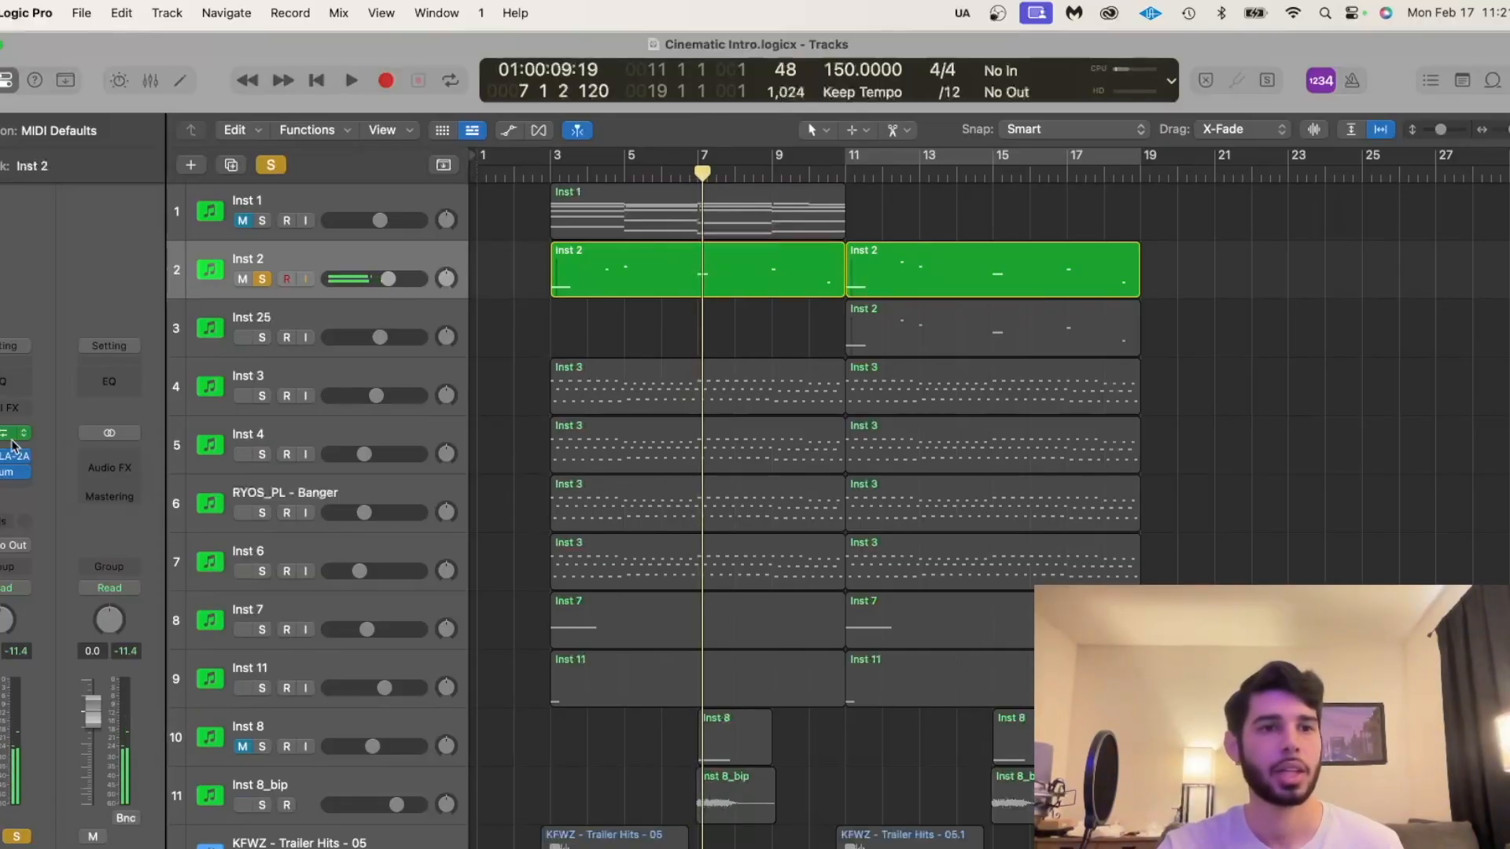
Open the Kontakt instrument on Inst 2 and view the list of NOIRE preset banks.
{"action": "left_click", "coordinate": [12, 435]}
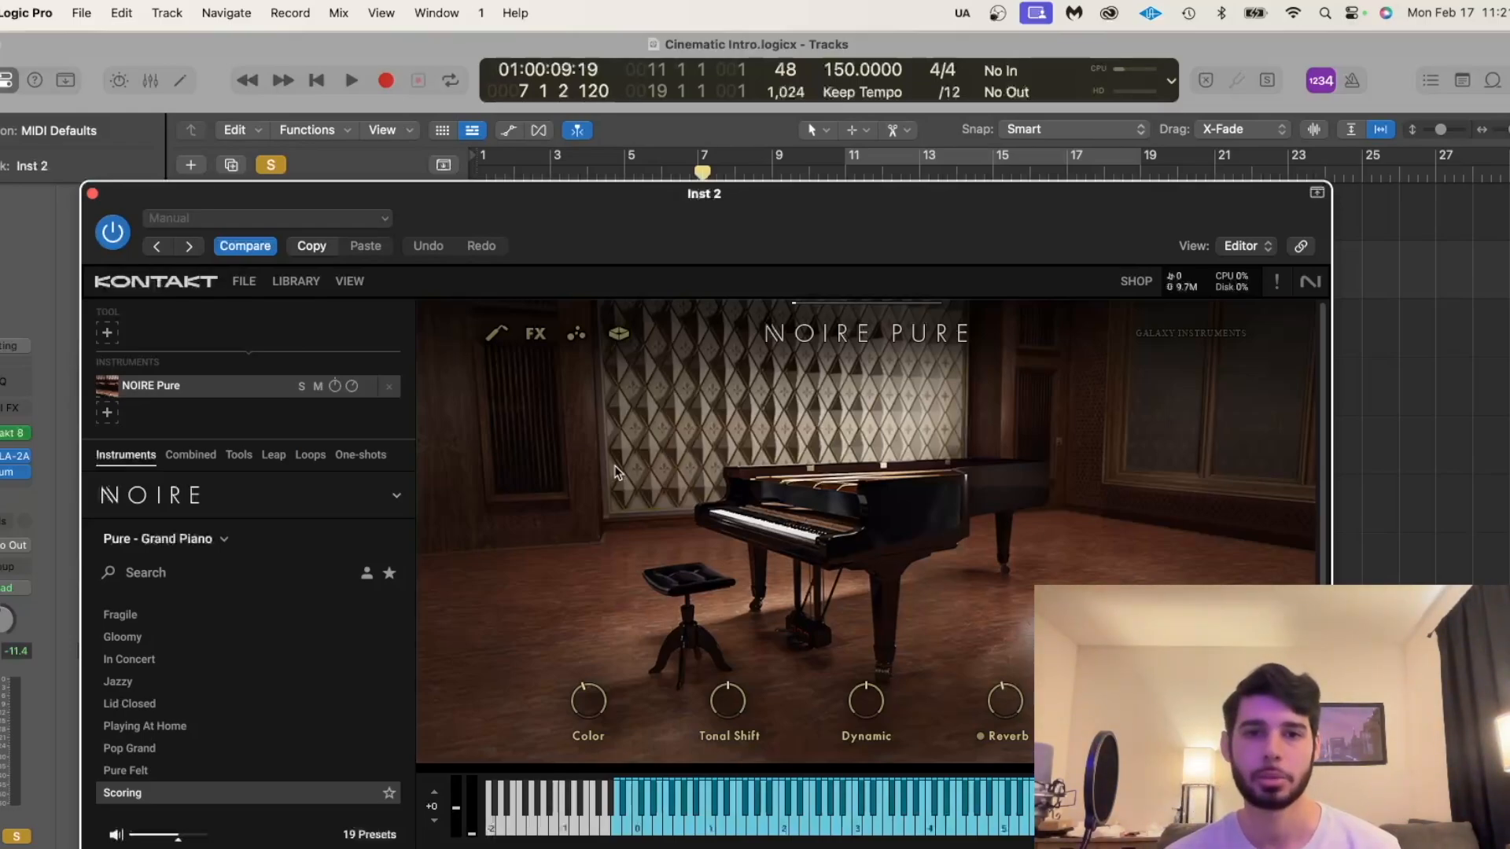
{"action": "left_click", "coordinate": [219, 541]}
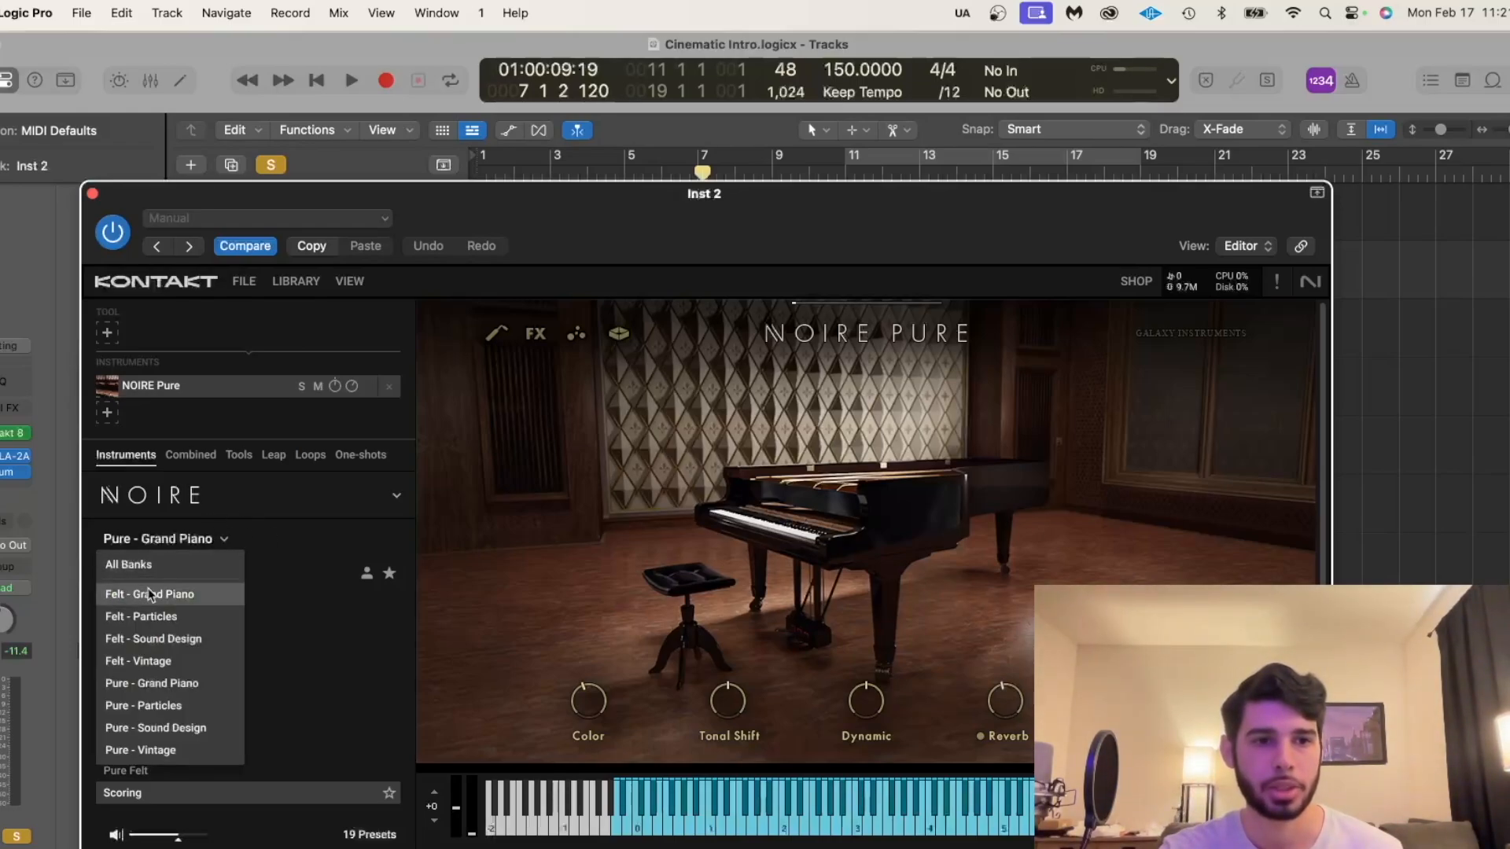
{"action": "left_click", "coordinate": [216, 539]}
{"action": "left_click", "coordinate": [216, 539]}
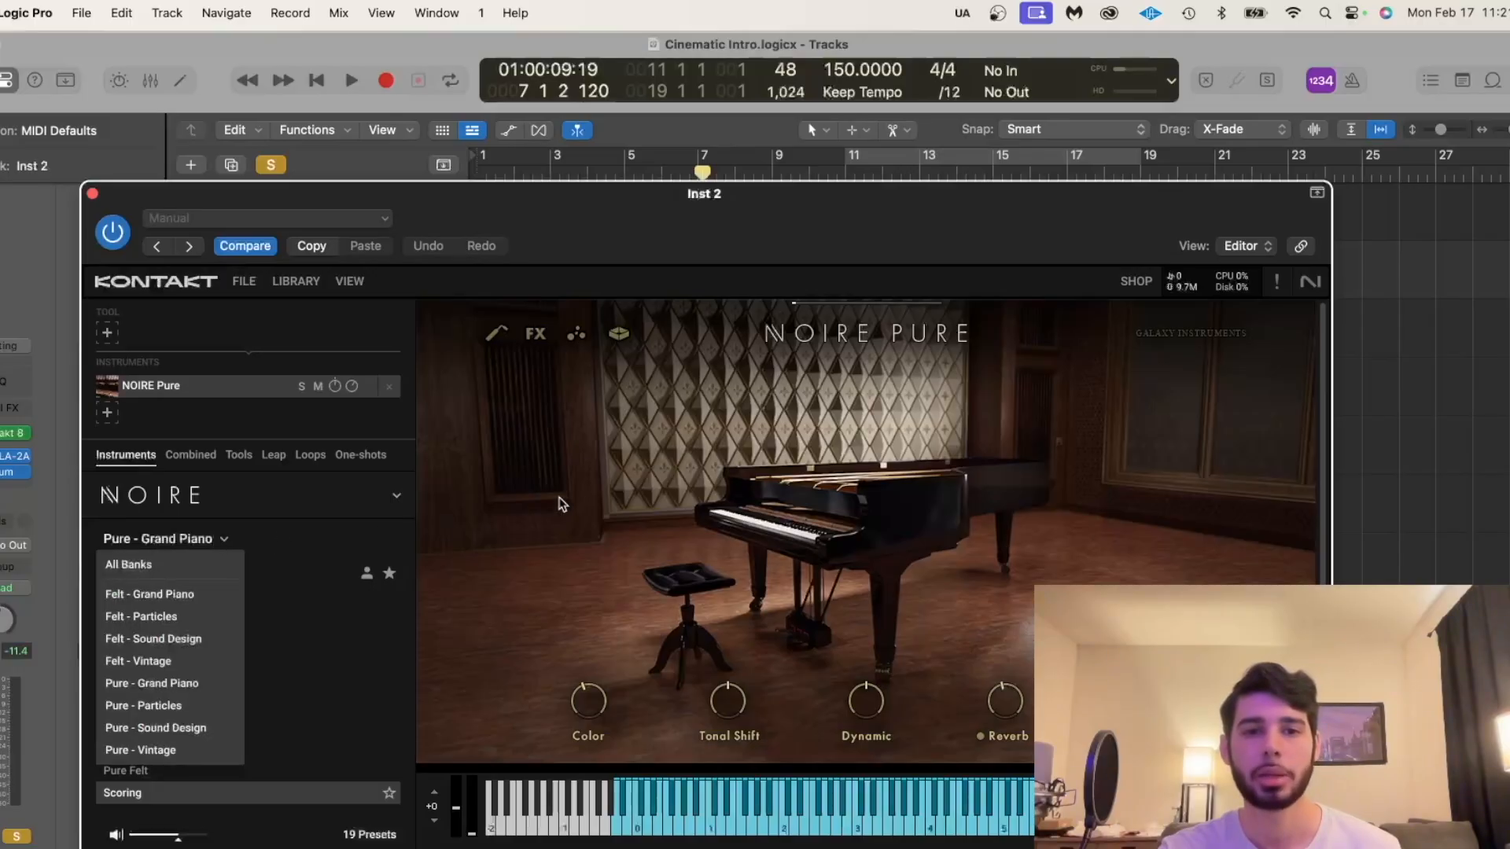
{"action": "left_click", "coordinate": [560, 501]}
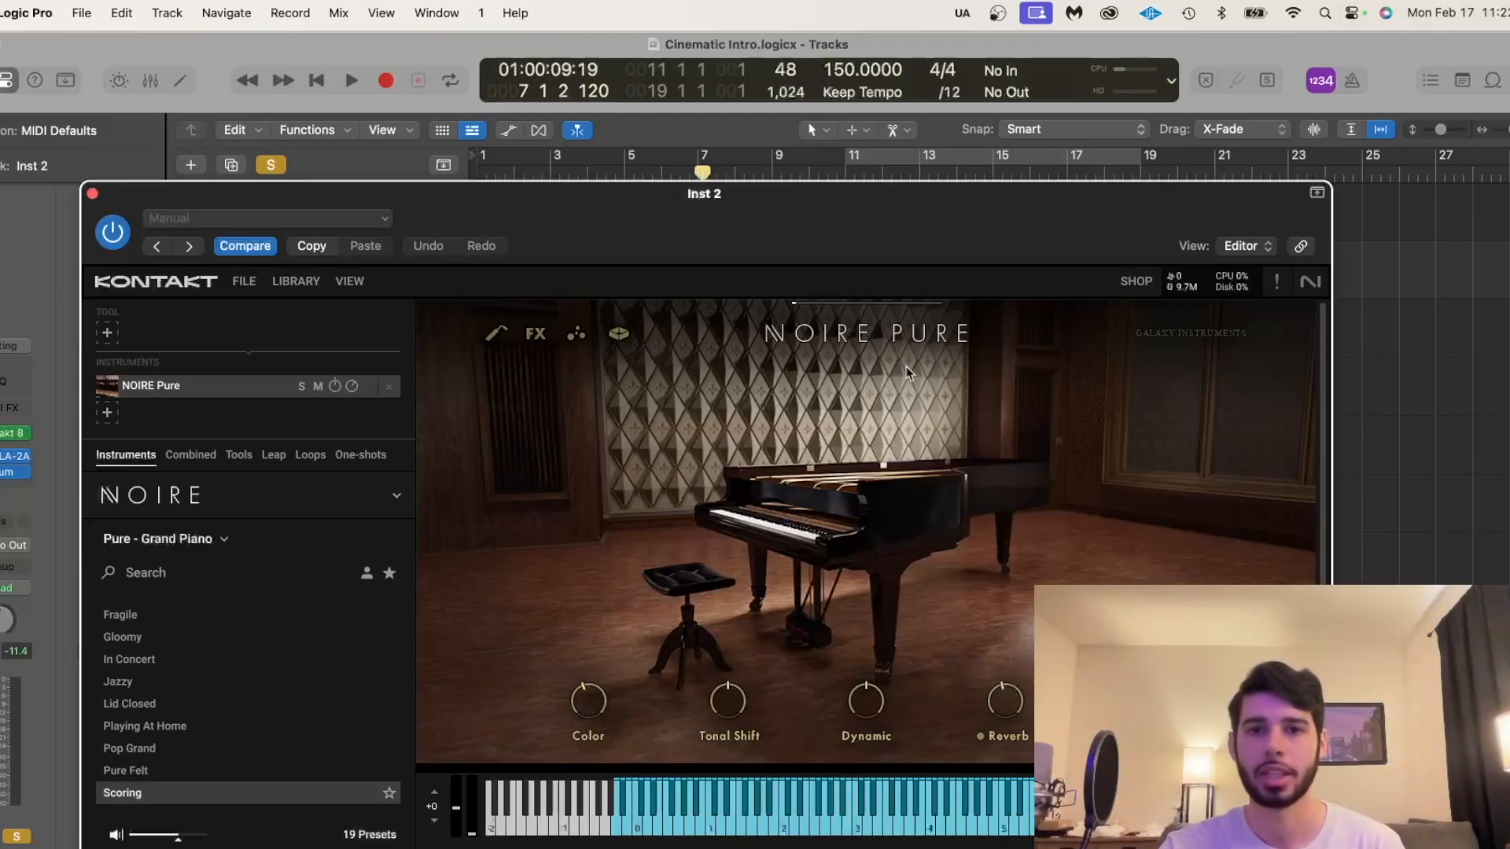
Move the Kontakt window clear of the ruler and play the soloed Inst 2 part from bar 3.
{"action": "left_click_drag", "start_coordinate": [754, 248], "coordinate": [906, 349]}
{"action": "left_click", "coordinate": [551, 168]}
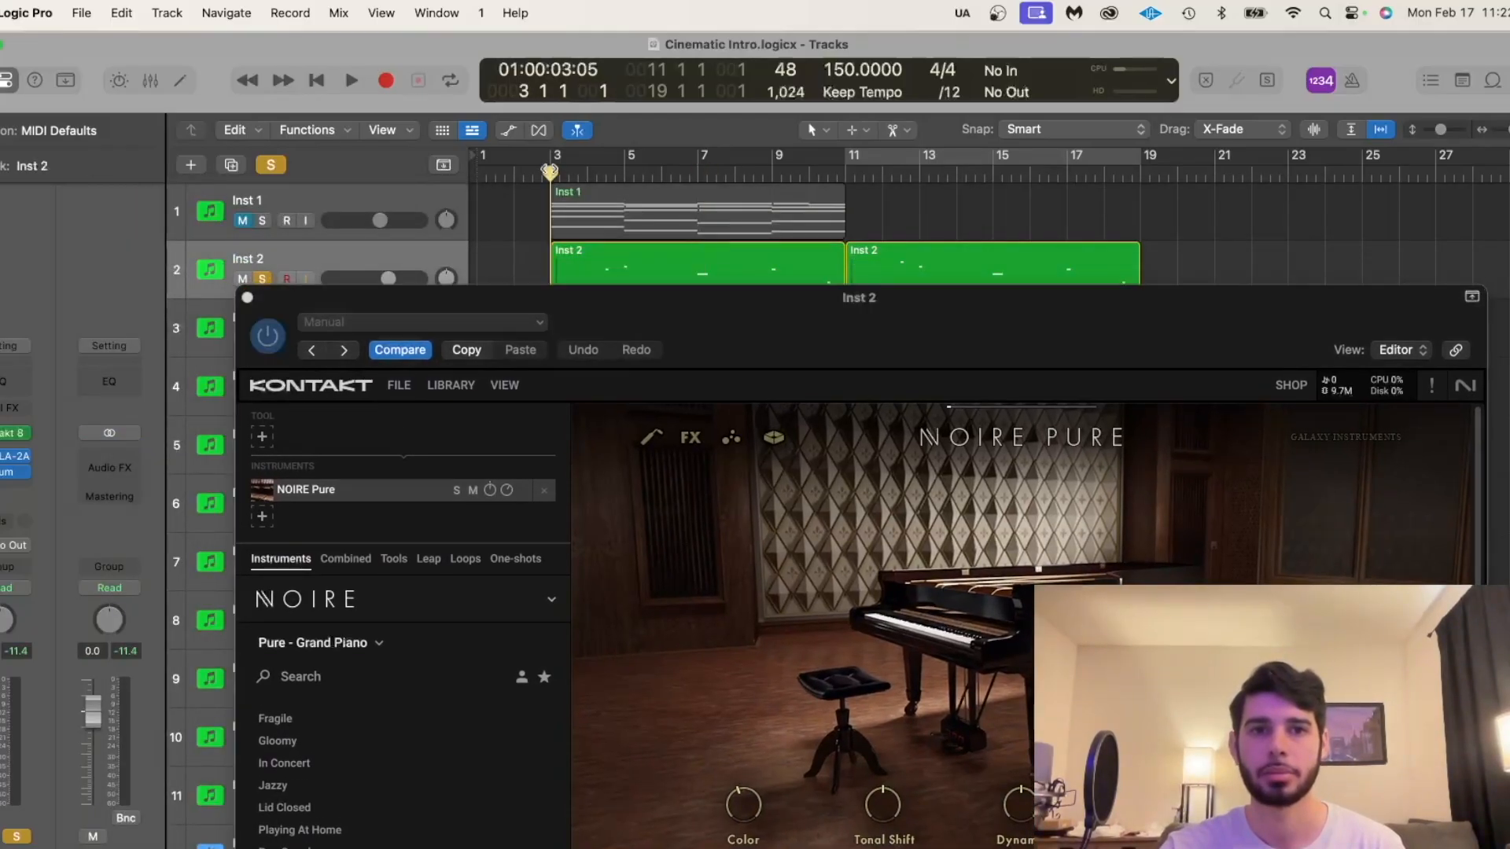
{"action": "key", "text": "space"}
{"action": "key", "text": "space"}
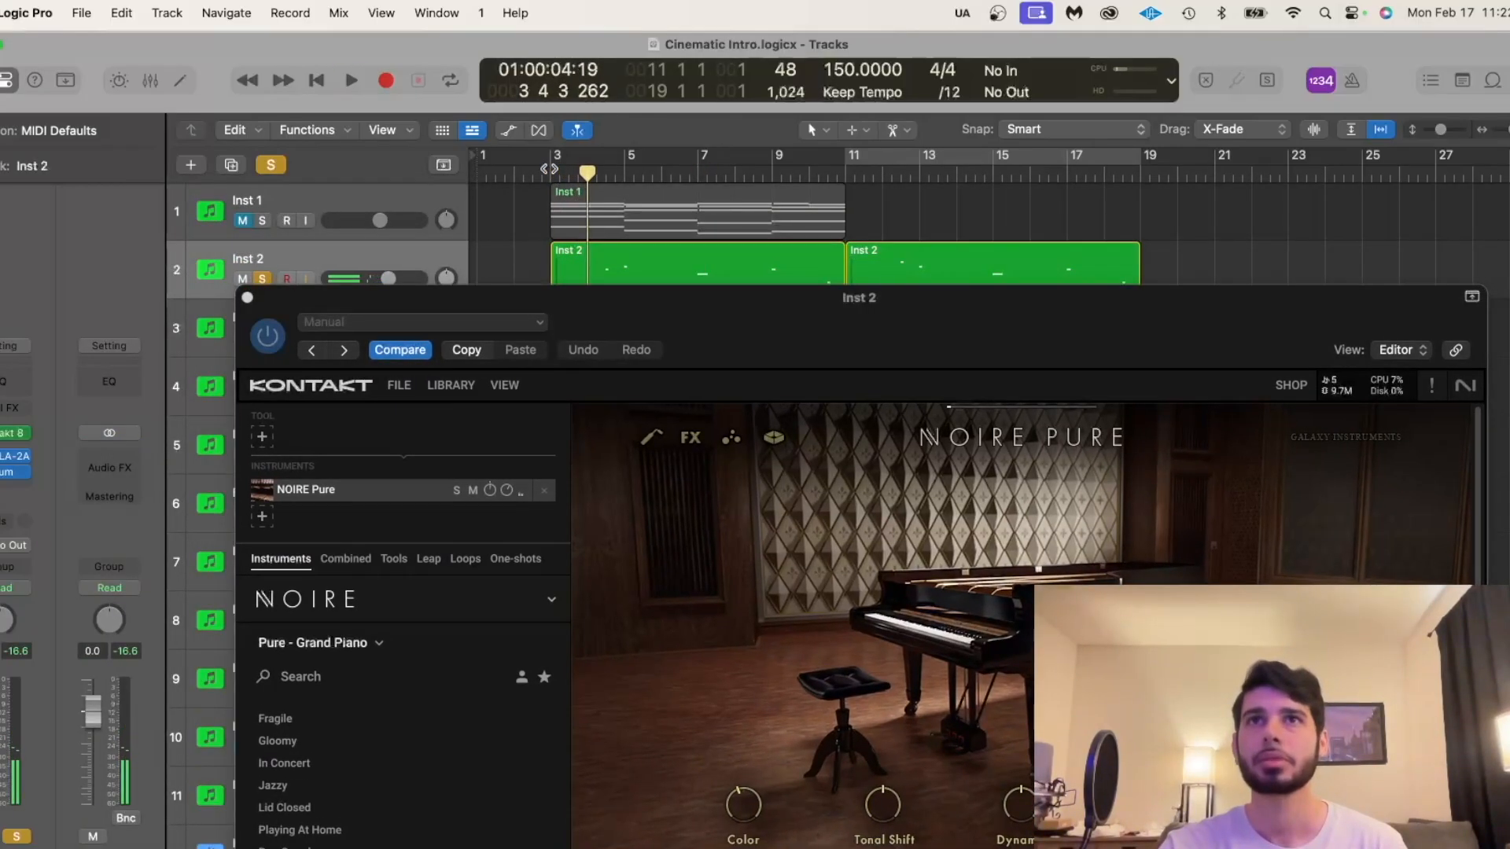
Examine NOIRE Pure's presets and its particles, effects and anatomy settings, and close the Kontakt window.
{"action": "left_click_drag", "start_coordinate": [708, 297], "coordinate": [707, 199]}
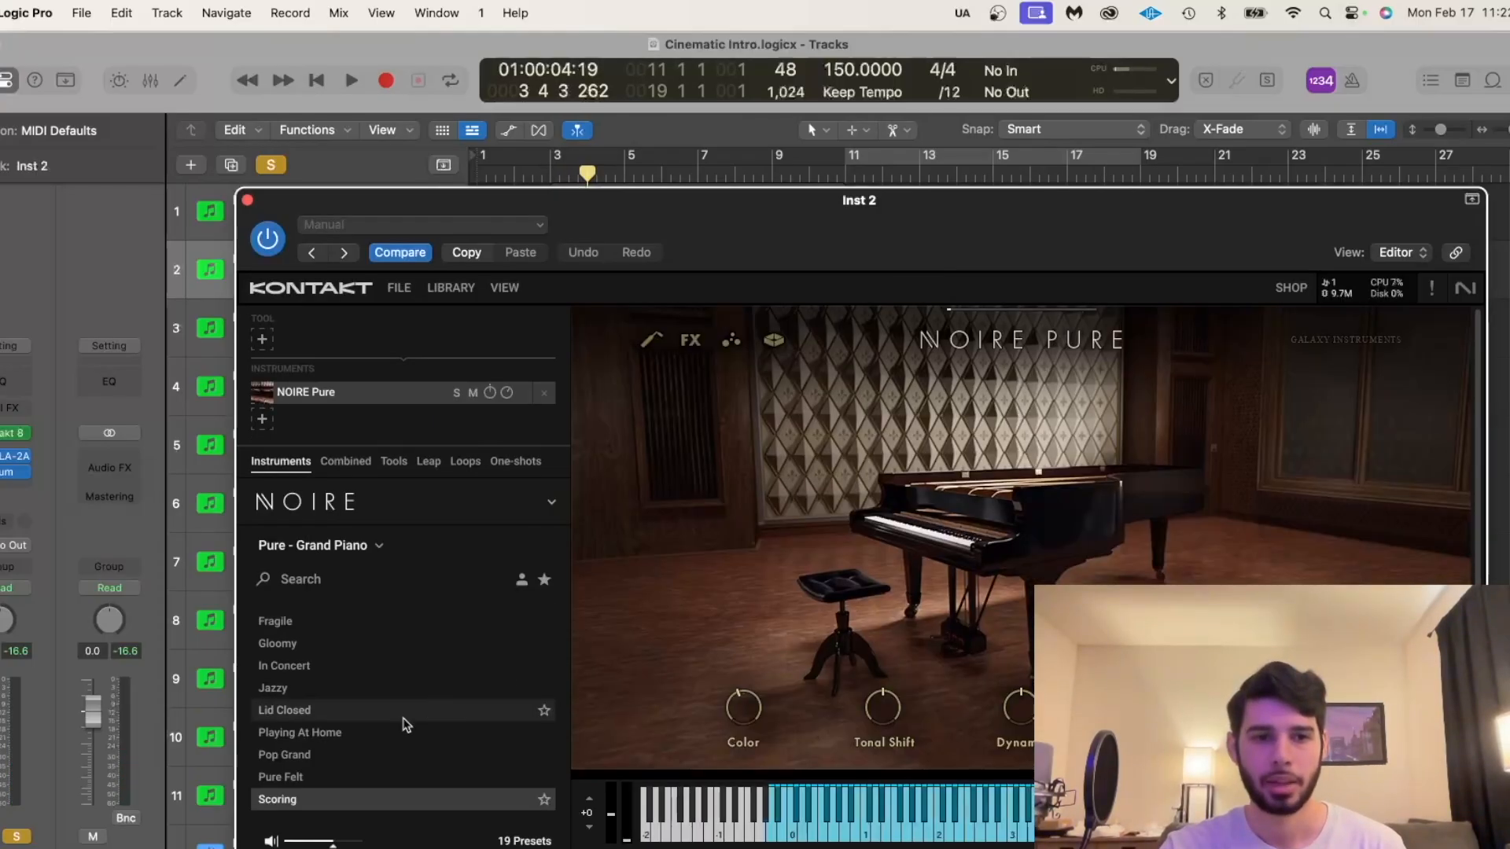
{"action": "scroll", "coordinate": [394, 693], "scroll_direction": "down", "scroll_amount": 3}
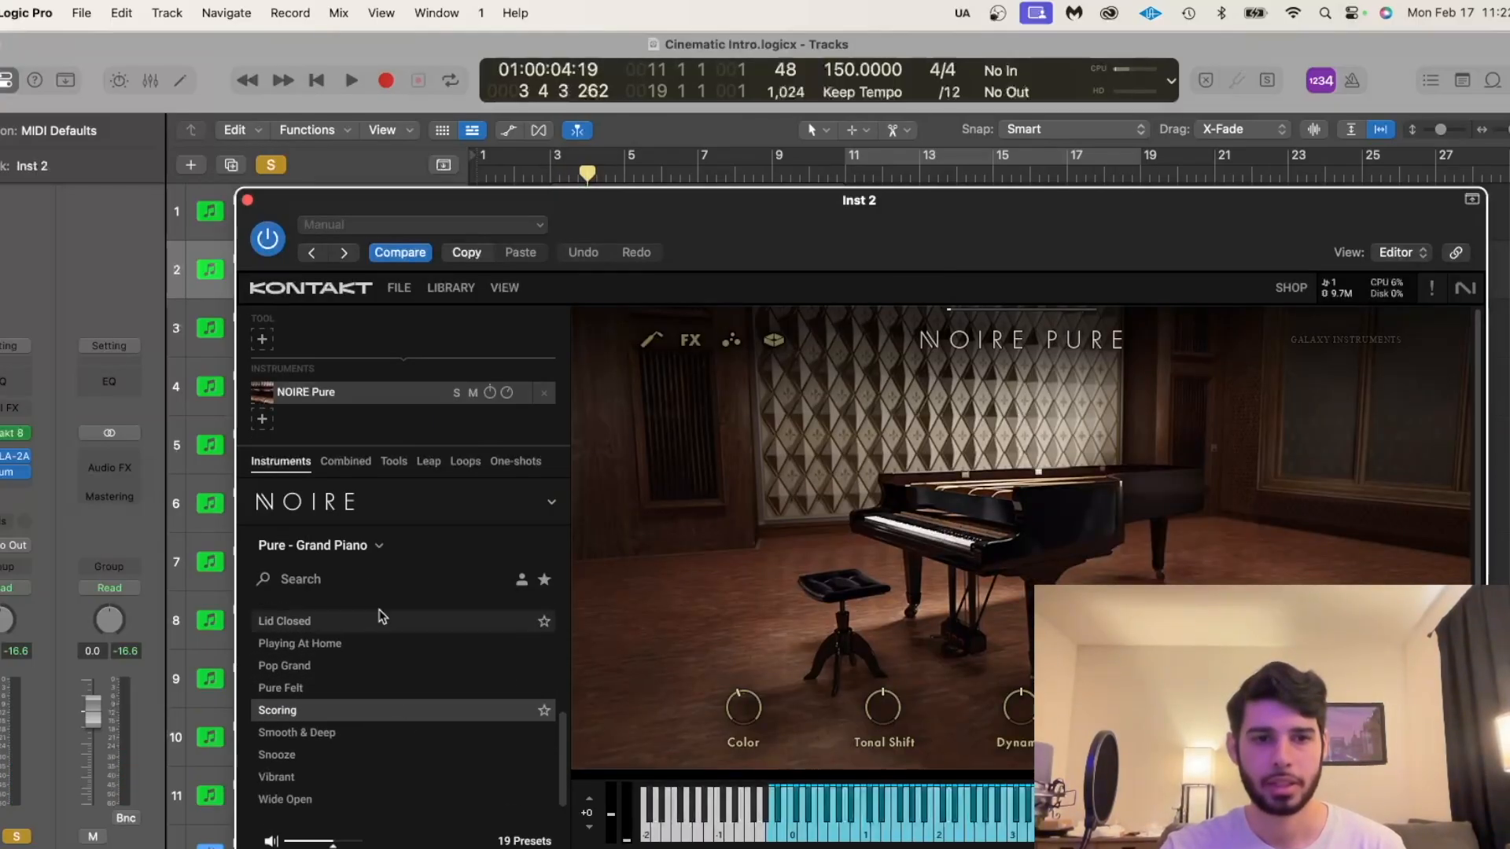
{"action": "left_click", "coordinate": [702, 344]}
{"action": "left_click", "coordinate": [732, 341]}
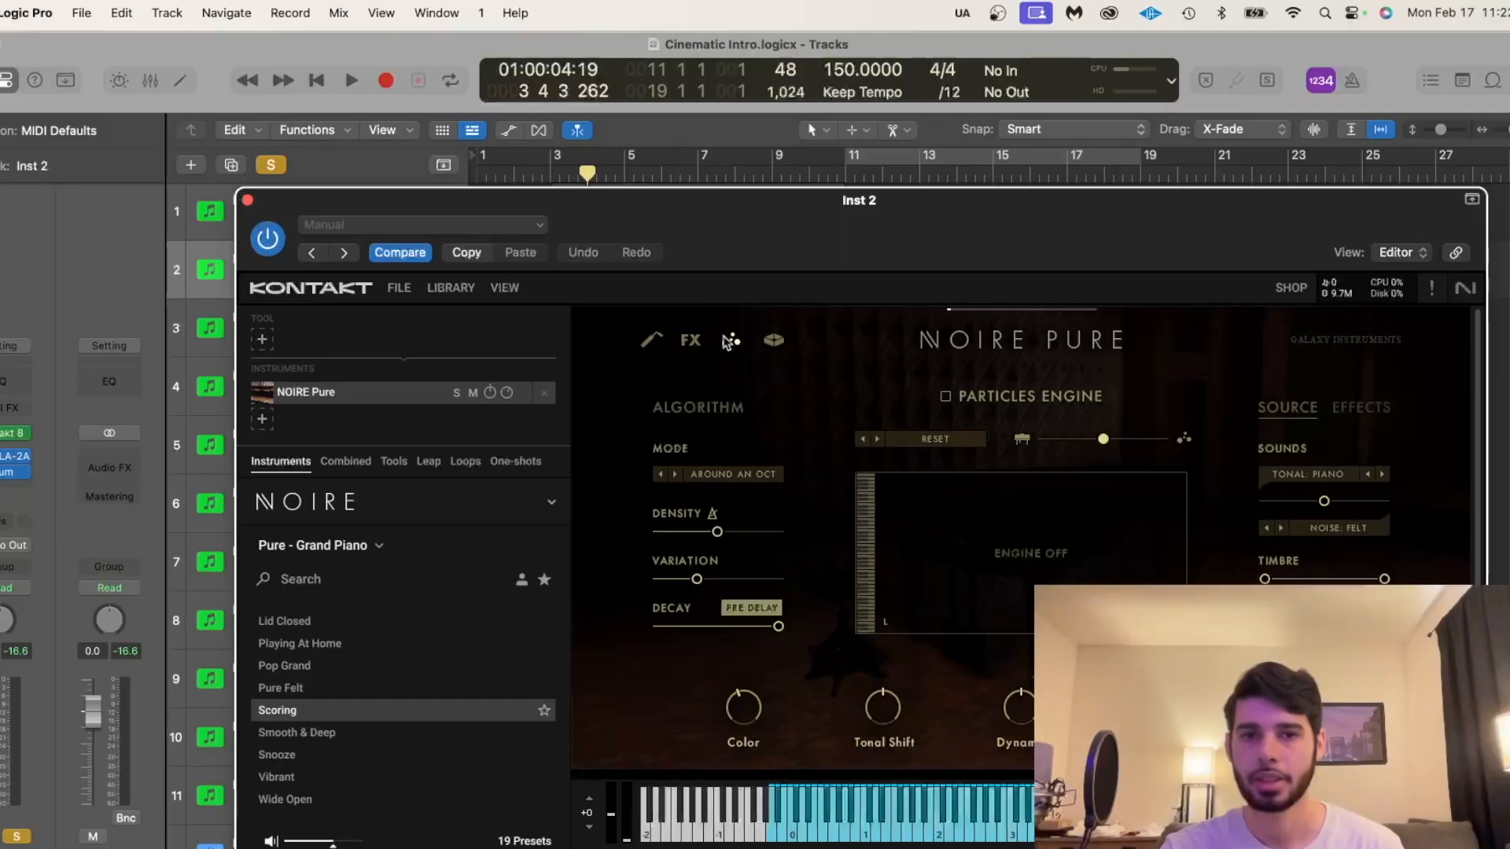
{"action": "left_click", "coordinate": [774, 339]}
{"action": "left_click", "coordinate": [691, 341]}
{"action": "left_click", "coordinate": [652, 342]}
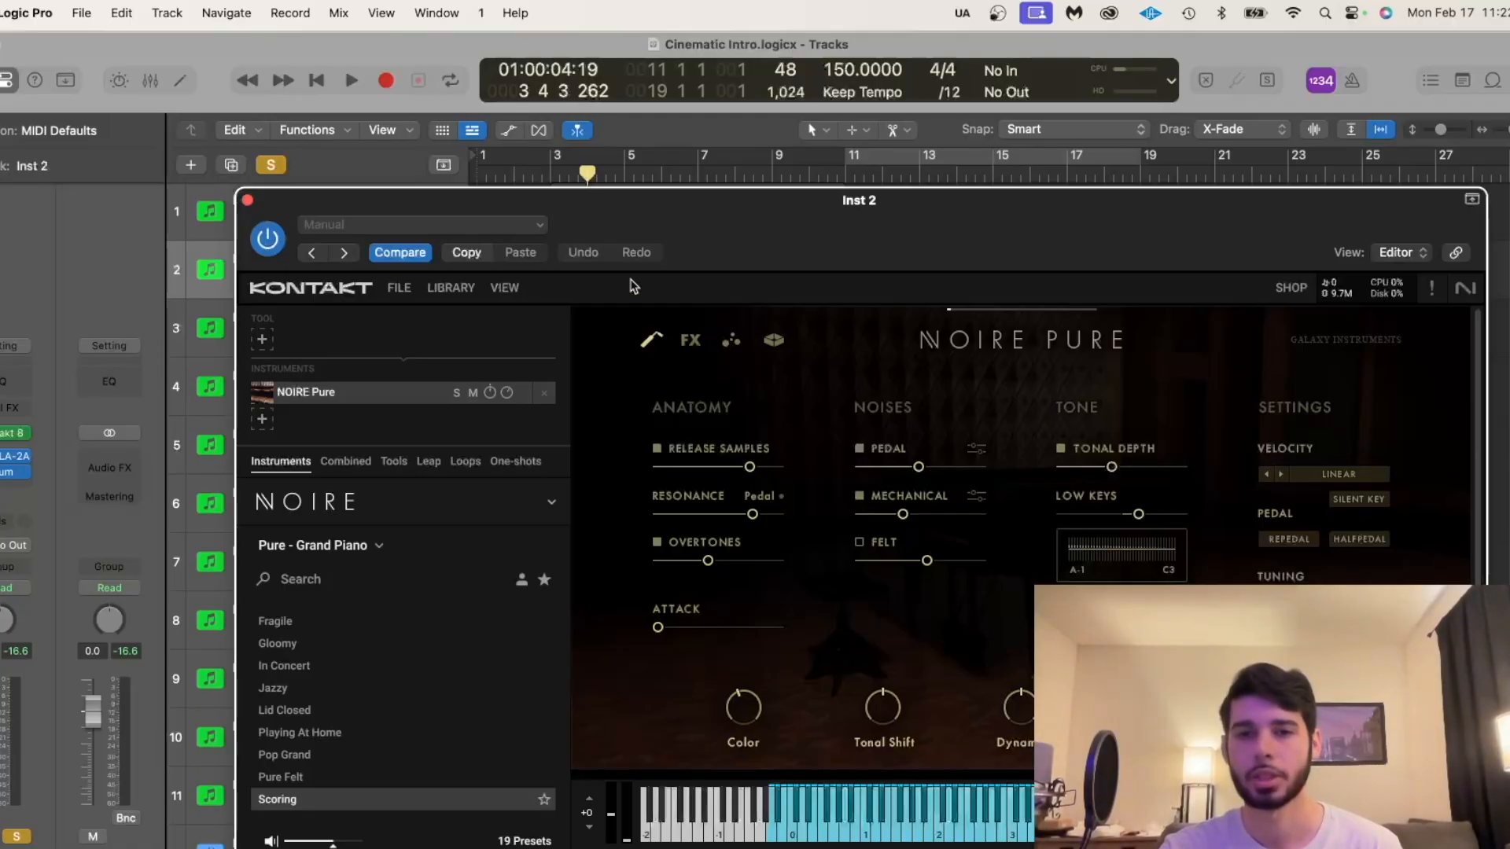
{"action": "left_click", "coordinate": [247, 202]}
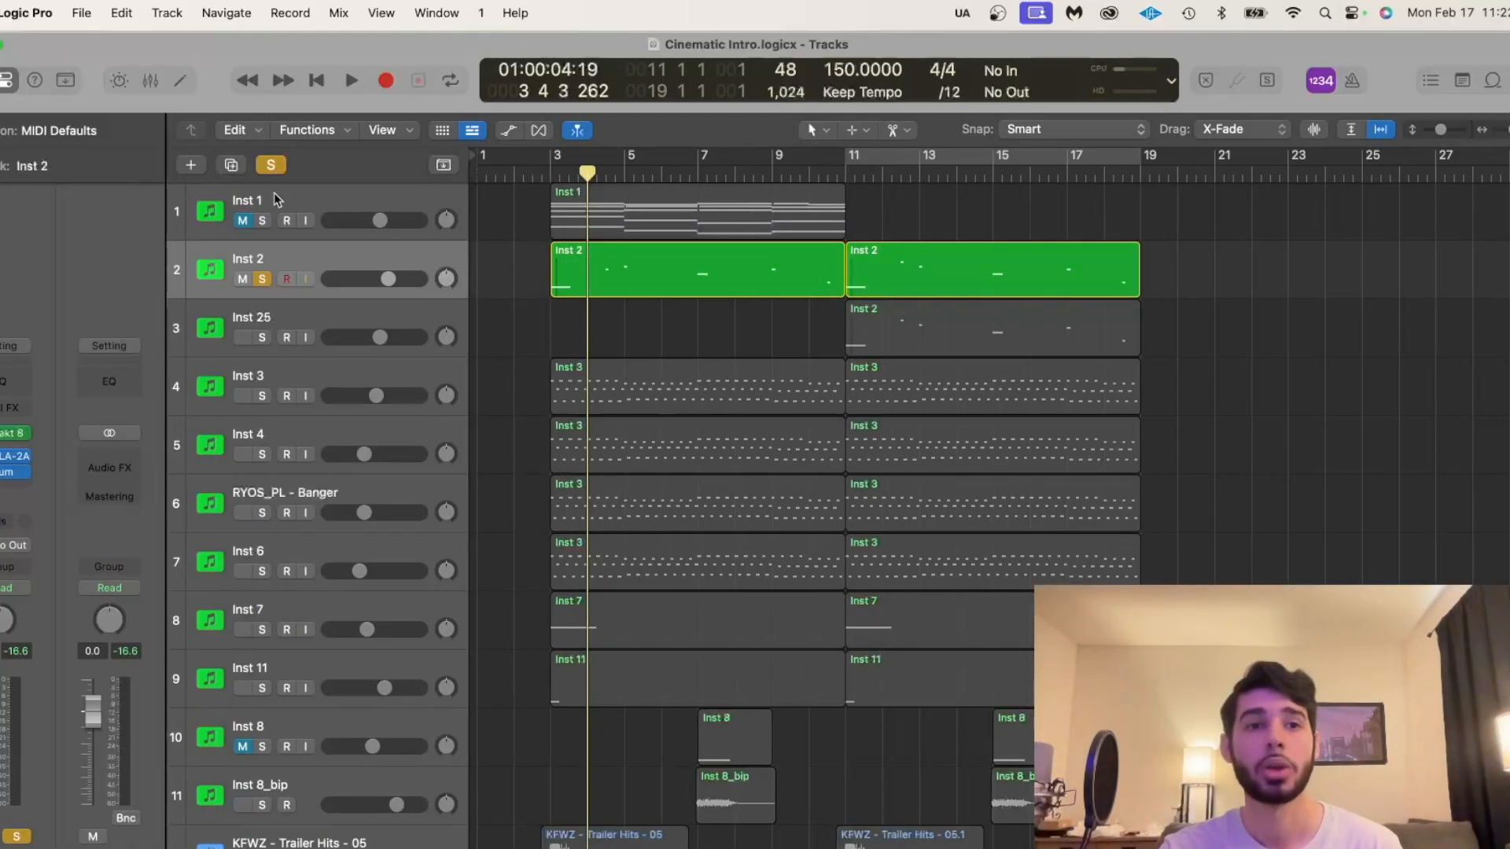
Solo the Inst 1 track in place of Inst 2.
{"action": "left_click", "coordinate": [249, 211]}
{"action": "left_click", "coordinate": [262, 220]}
{"action": "left_click", "coordinate": [261, 279]}
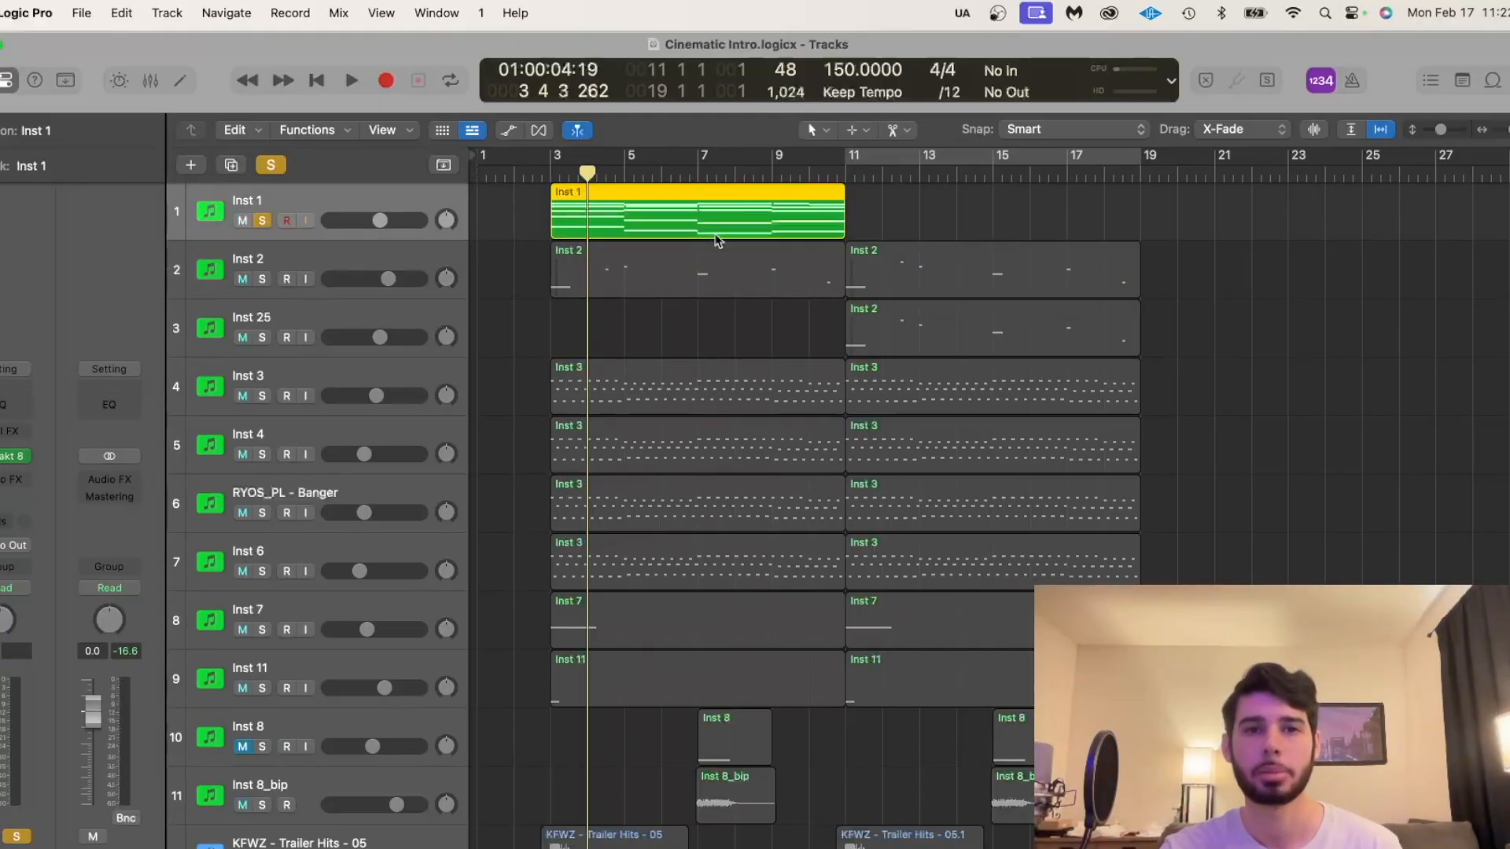
View the Kontakt instrument on Inst 1, close its window, and play the soloed part from bar 3.
{"action": "left_click", "coordinate": [8, 456]}
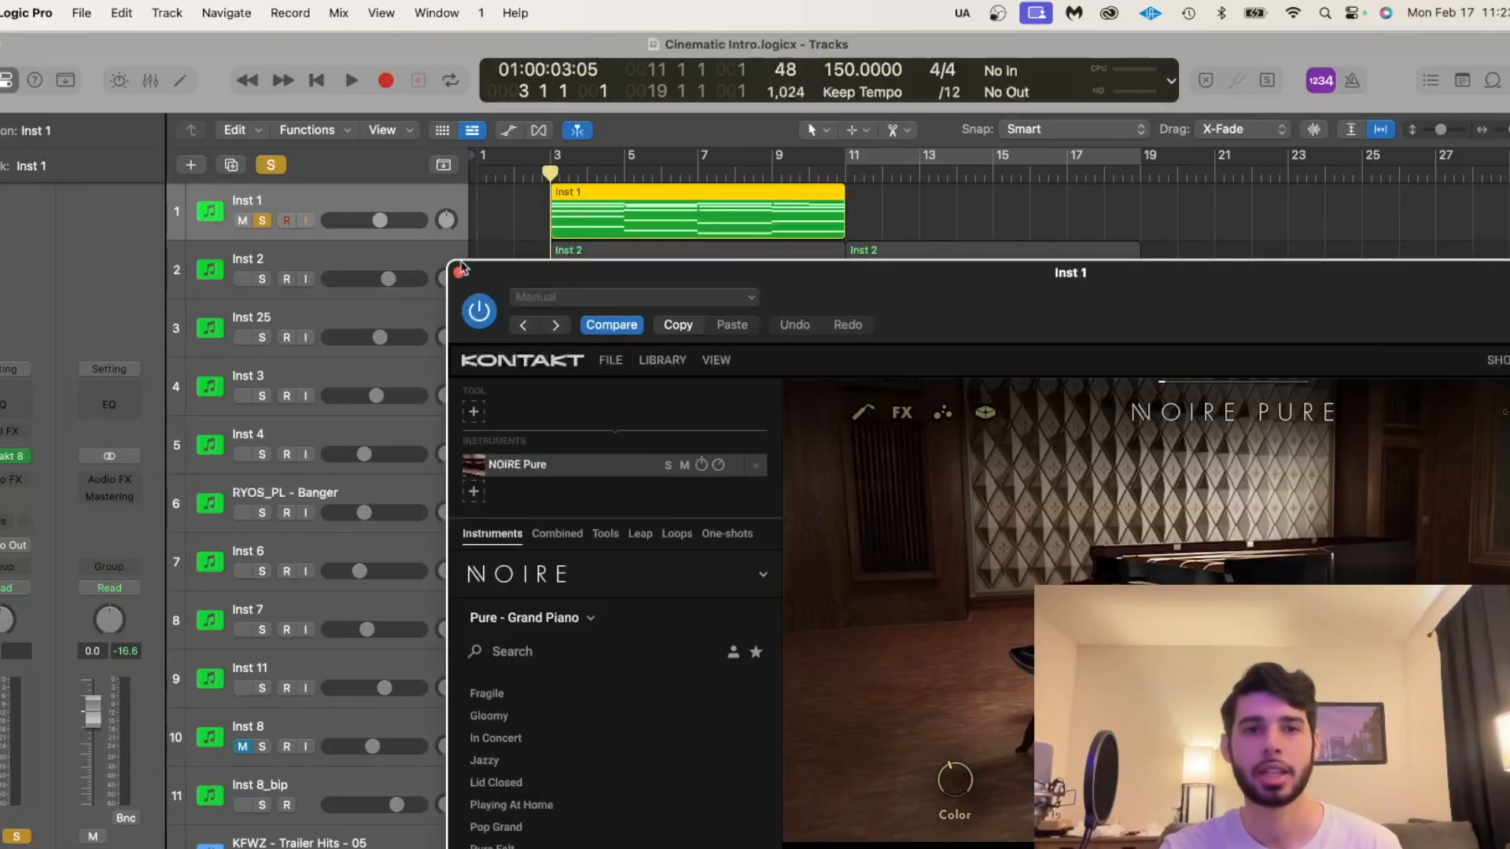
{"action": "left_click", "coordinate": [460, 275]}
{"action": "key", "text": "space"}
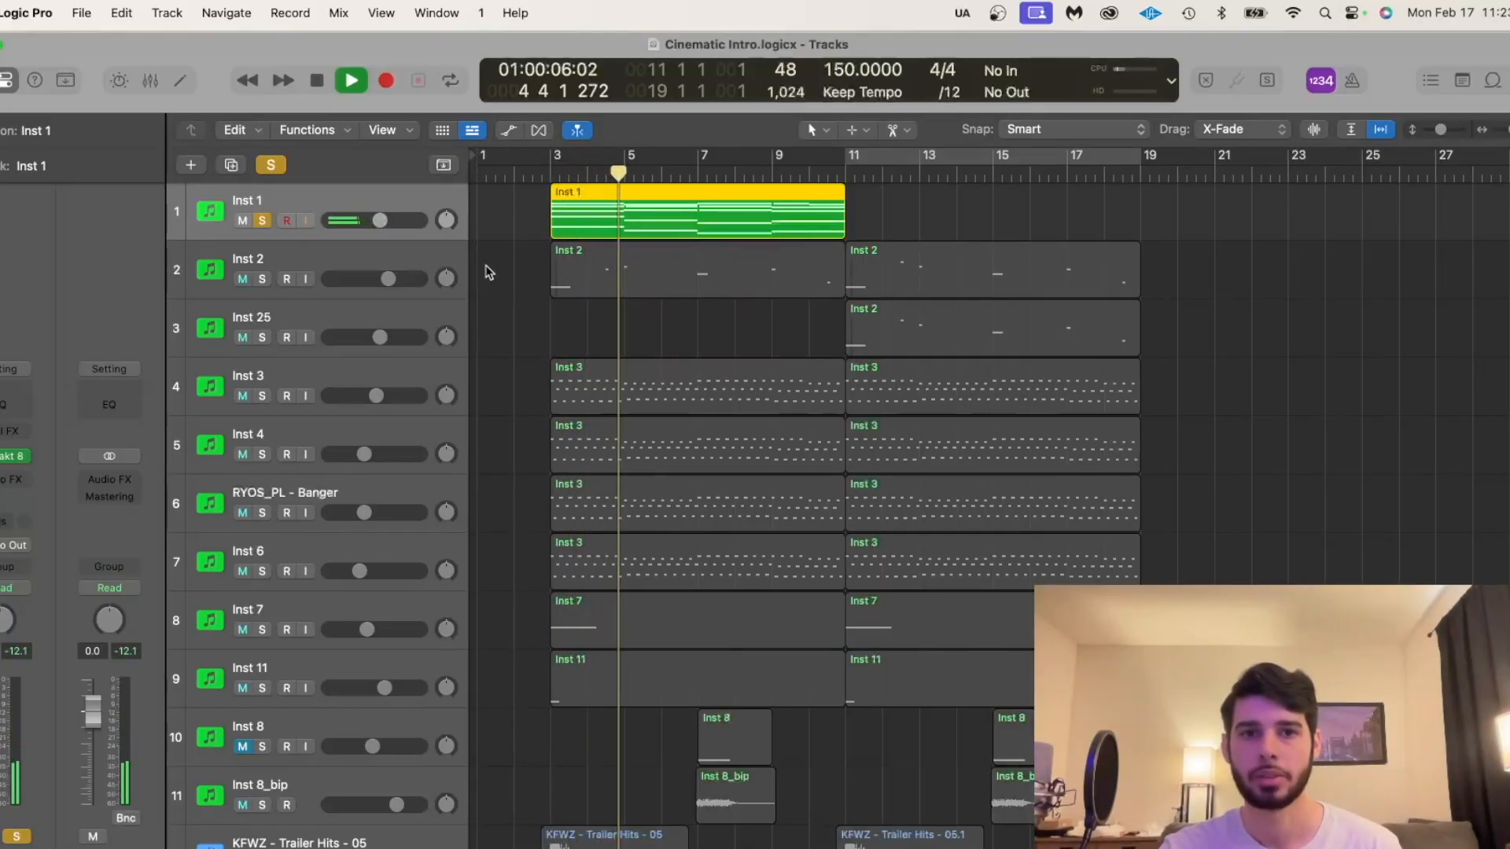
{"action": "key", "text": "space"}
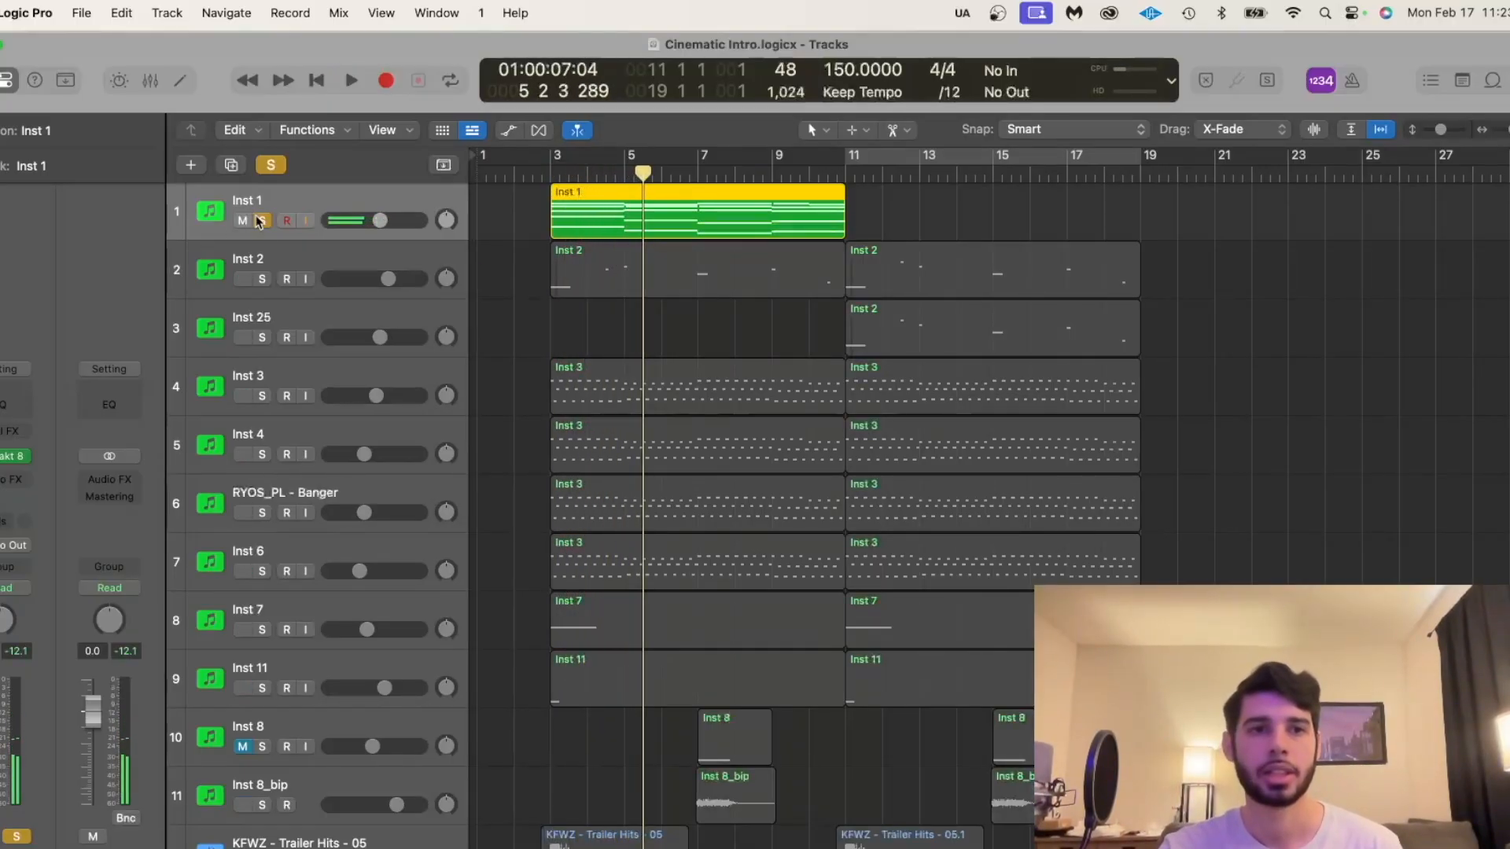
Unsolo and mute Inst 1, and solo Inst 2 with the playhead just before bar 3.
{"action": "left_click", "coordinate": [262, 221]}
{"action": "left_click", "coordinate": [243, 221]}
{"action": "left_click", "coordinate": [332, 260]}
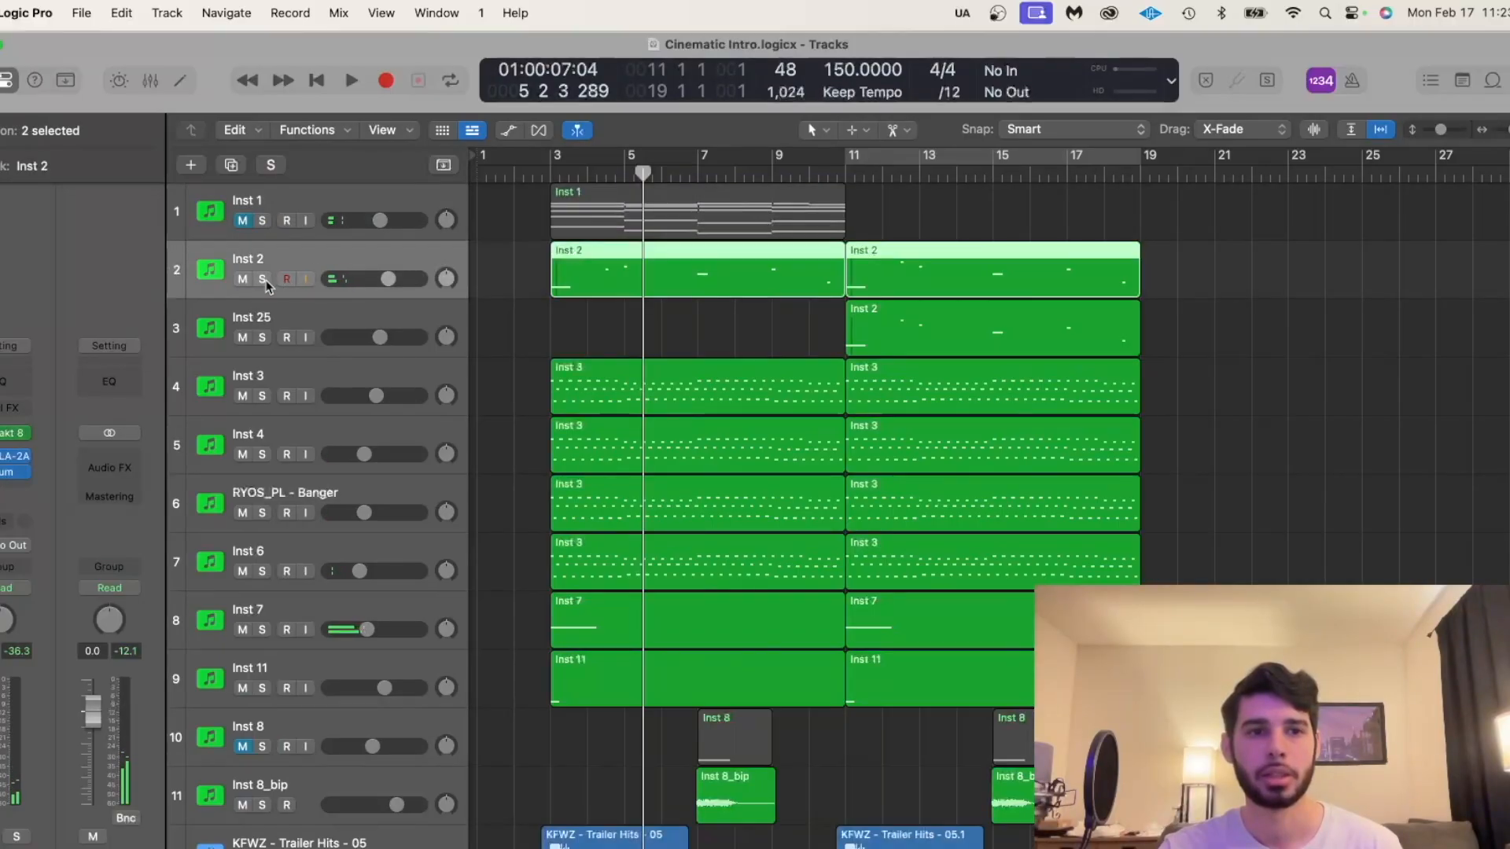
{"action": "left_click", "coordinate": [262, 280]}
{"action": "left_click", "coordinate": [543, 177]}
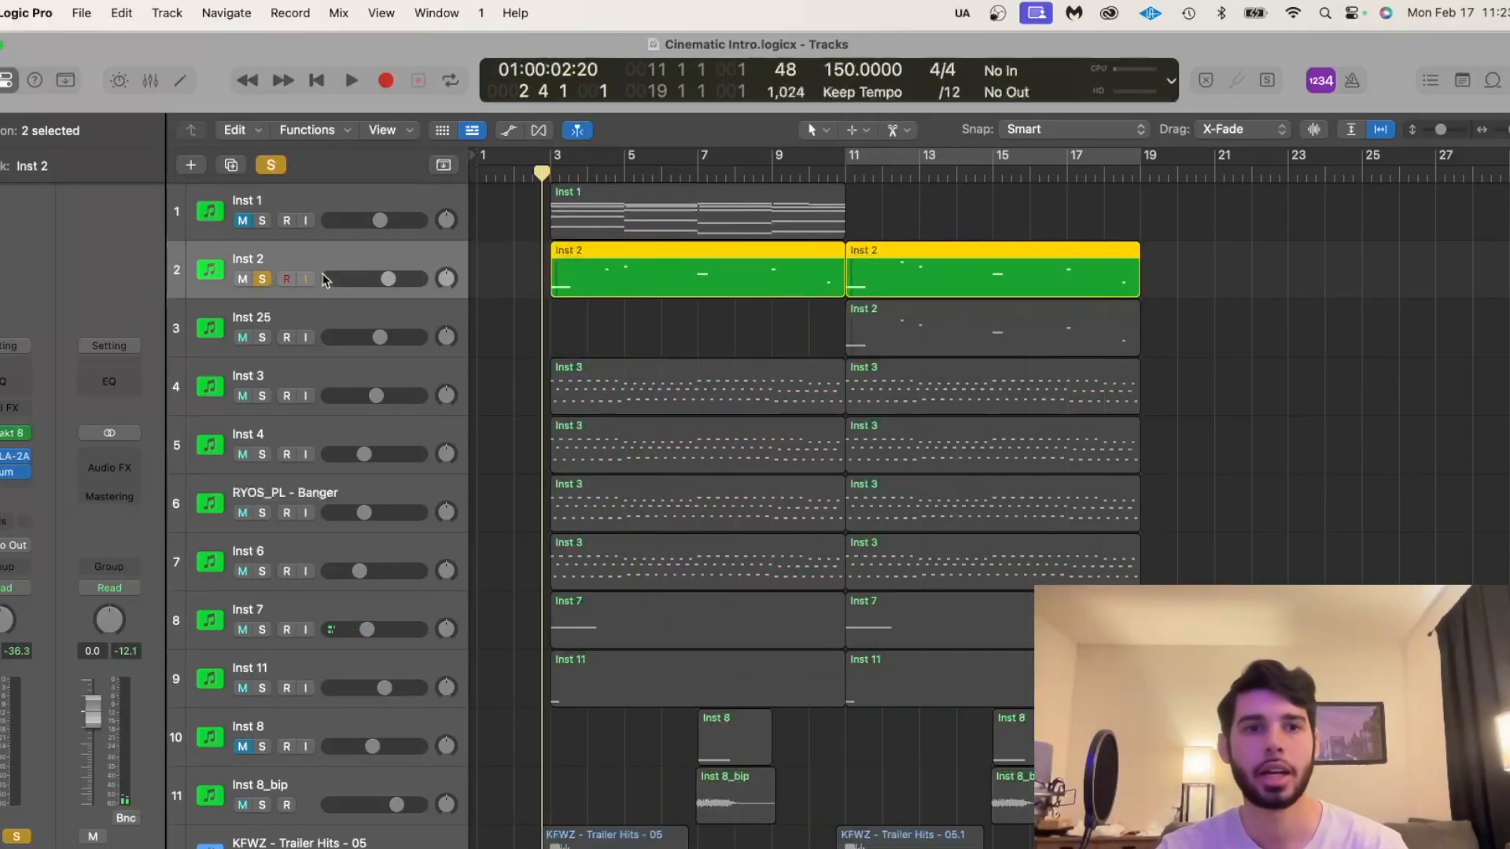
Examine the UADx LA-2A Silver Compressor and Raum reverb settings on Inst 2, and close both plug-in windows.
{"action": "left_click", "coordinate": [3, 460]}
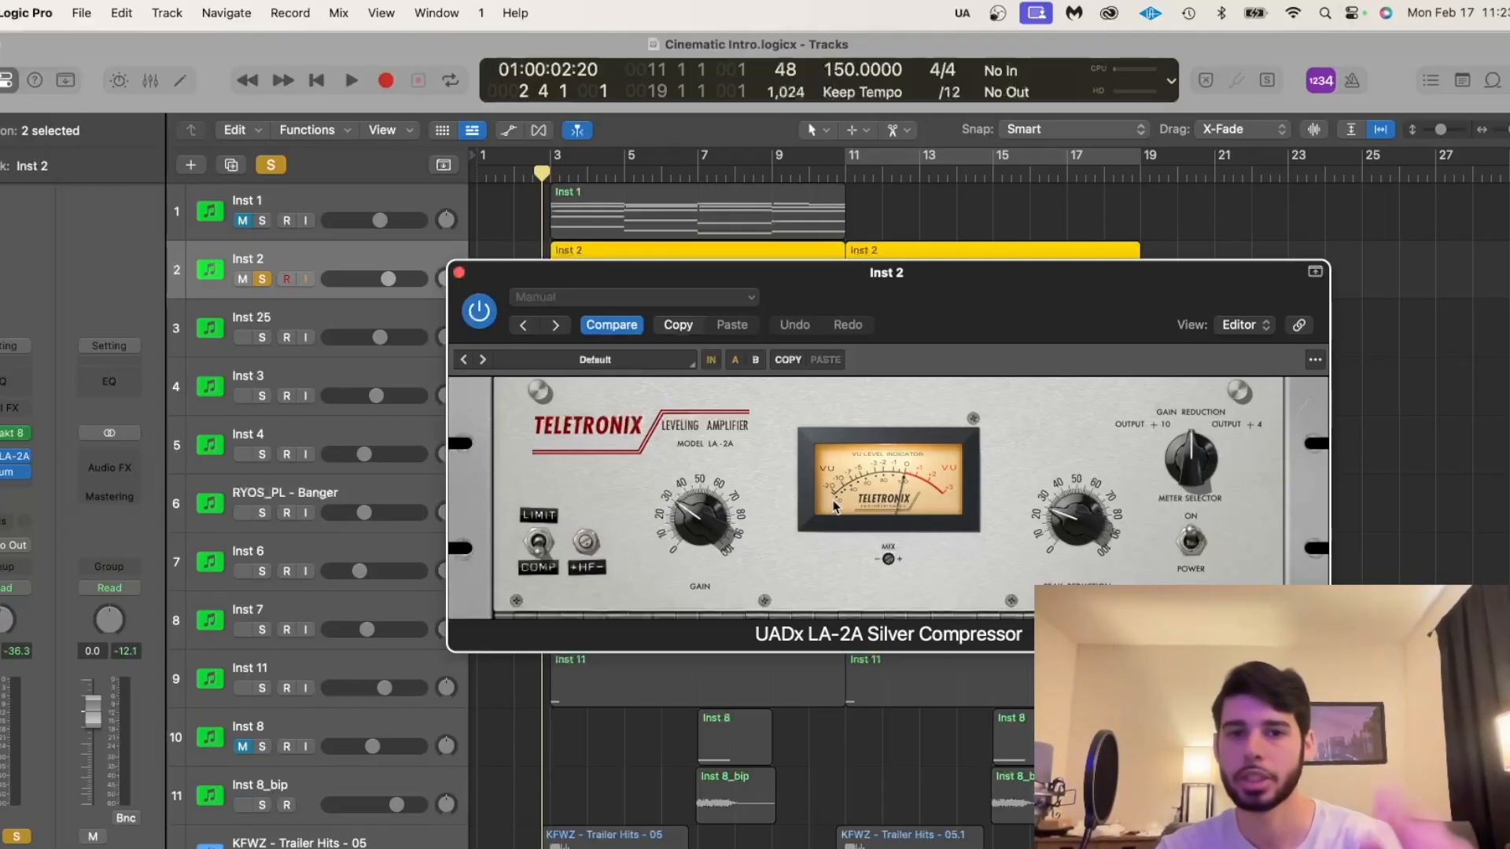
{"action": "left_click", "coordinate": [9, 472]}
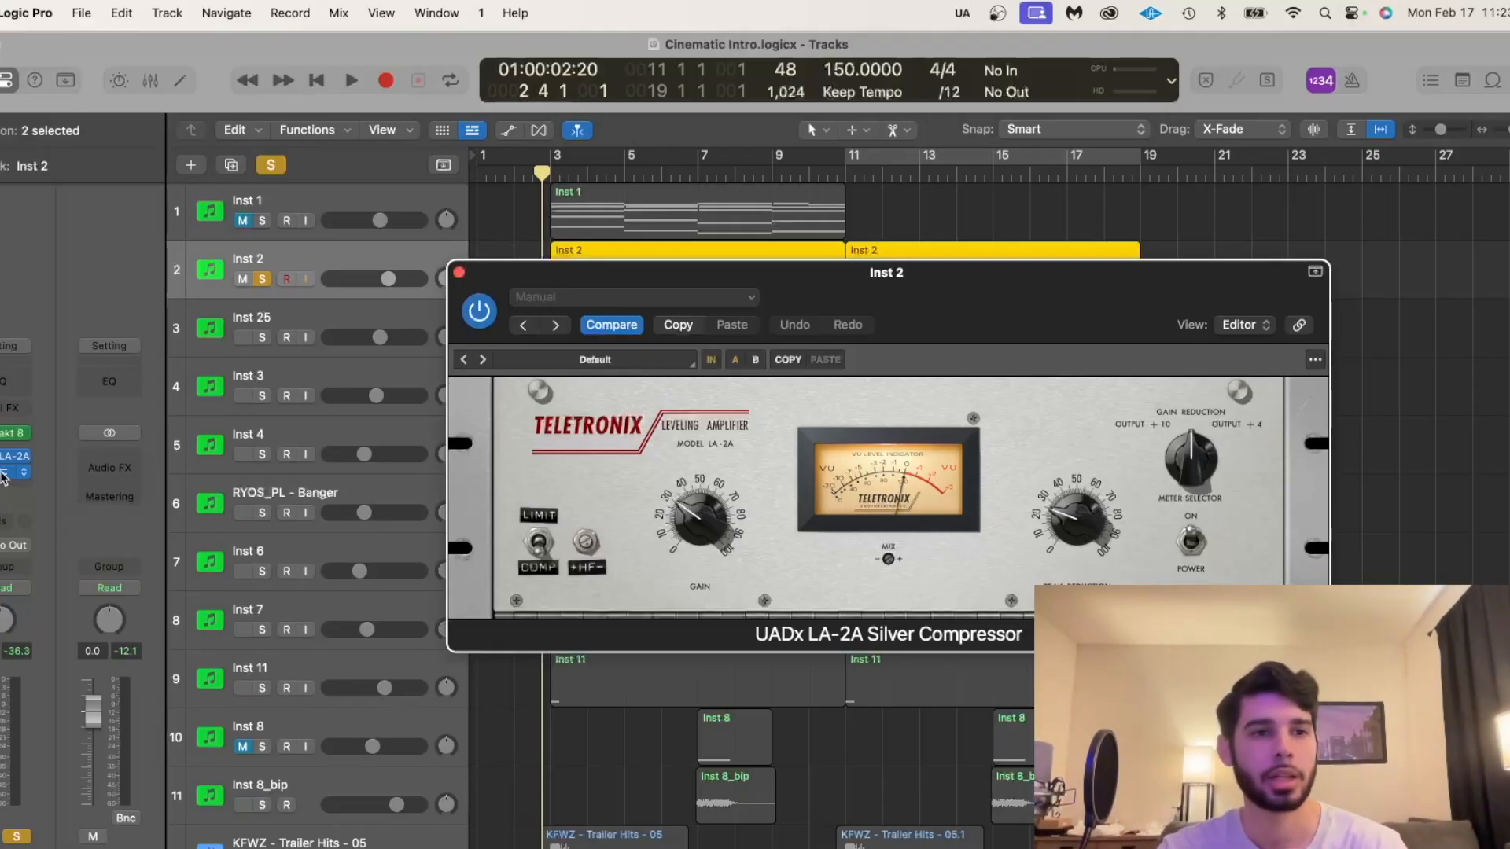
{"action": "left_click_drag", "start_coordinate": [840, 315], "coordinate": [842, 266]}
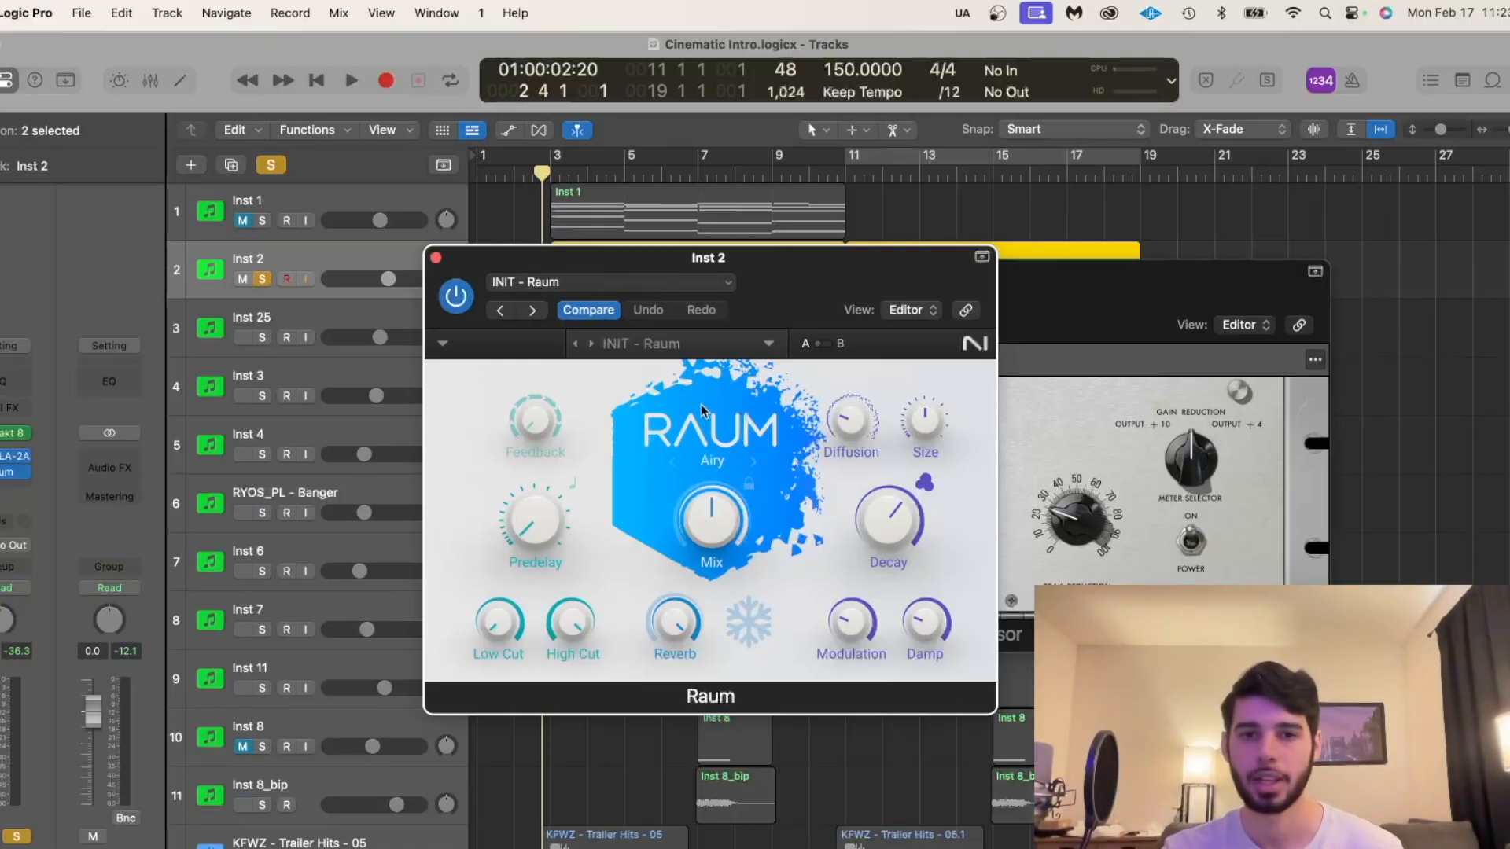
{"action": "left_click", "coordinate": [435, 257]}
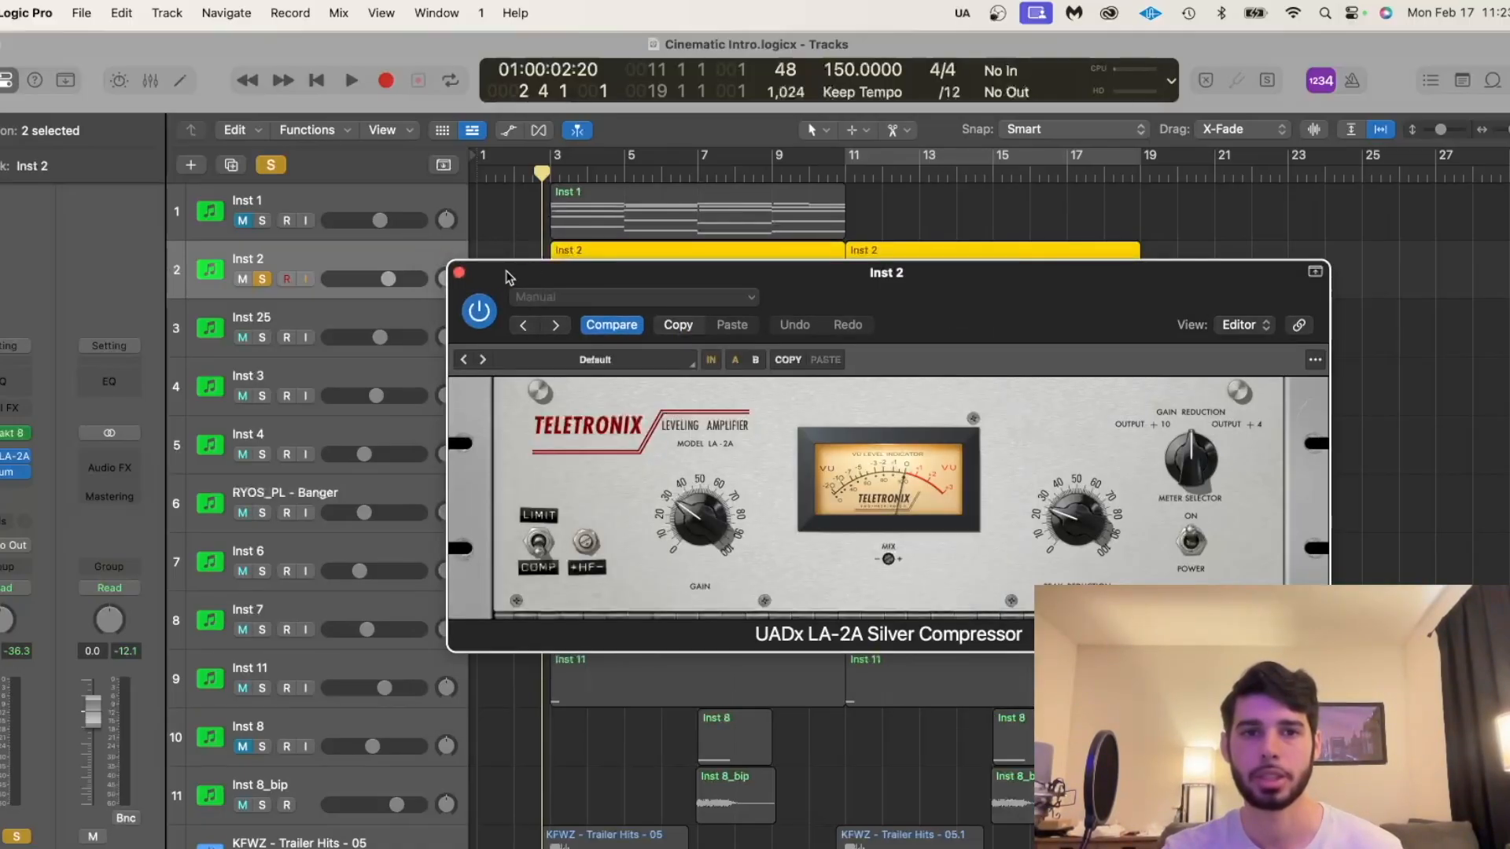
{"action": "left_click", "coordinate": [460, 275]}
Play the soloed Inst 2 part twice from bar 3 and return the playhead to just before the region.
{"action": "key", "text": "space"}
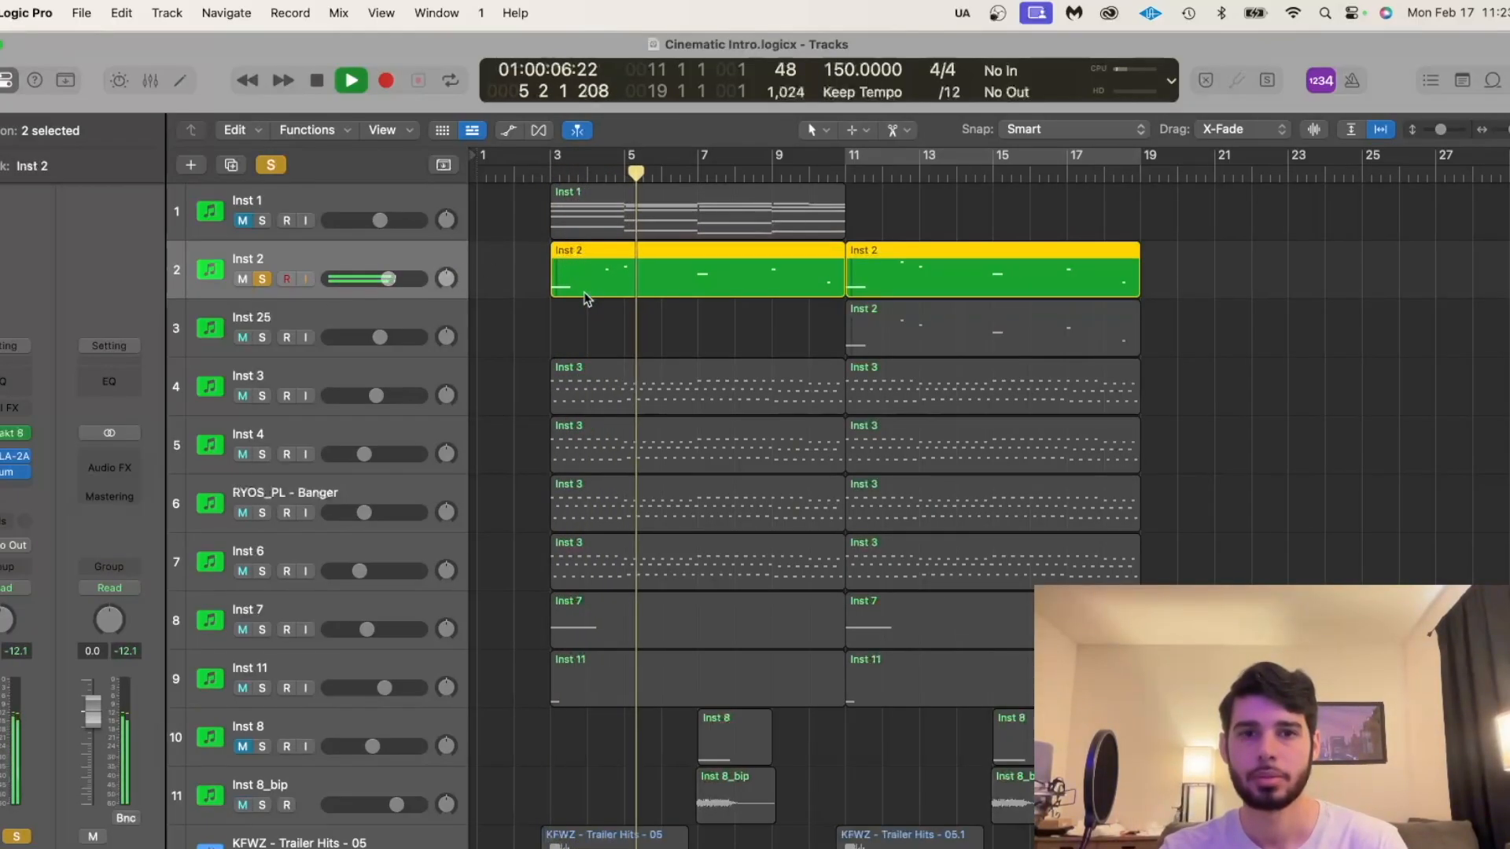
{"action": "key", "text": "space"}
{"action": "left_click", "coordinate": [544, 170]}
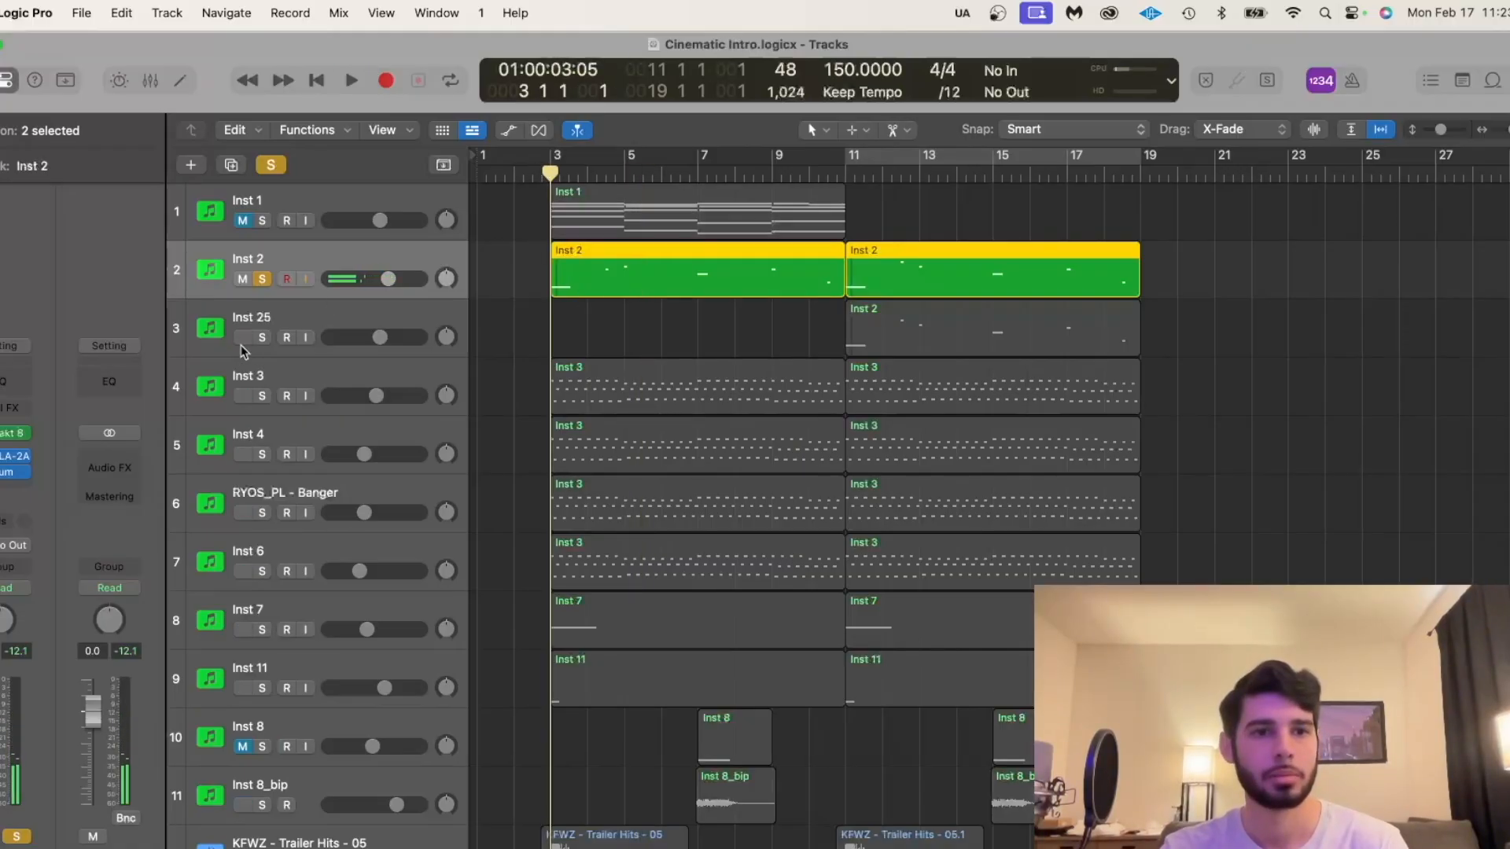
{"action": "scroll", "coordinate": [583, 279], "scroll_direction": "up", "scroll_amount": 5}
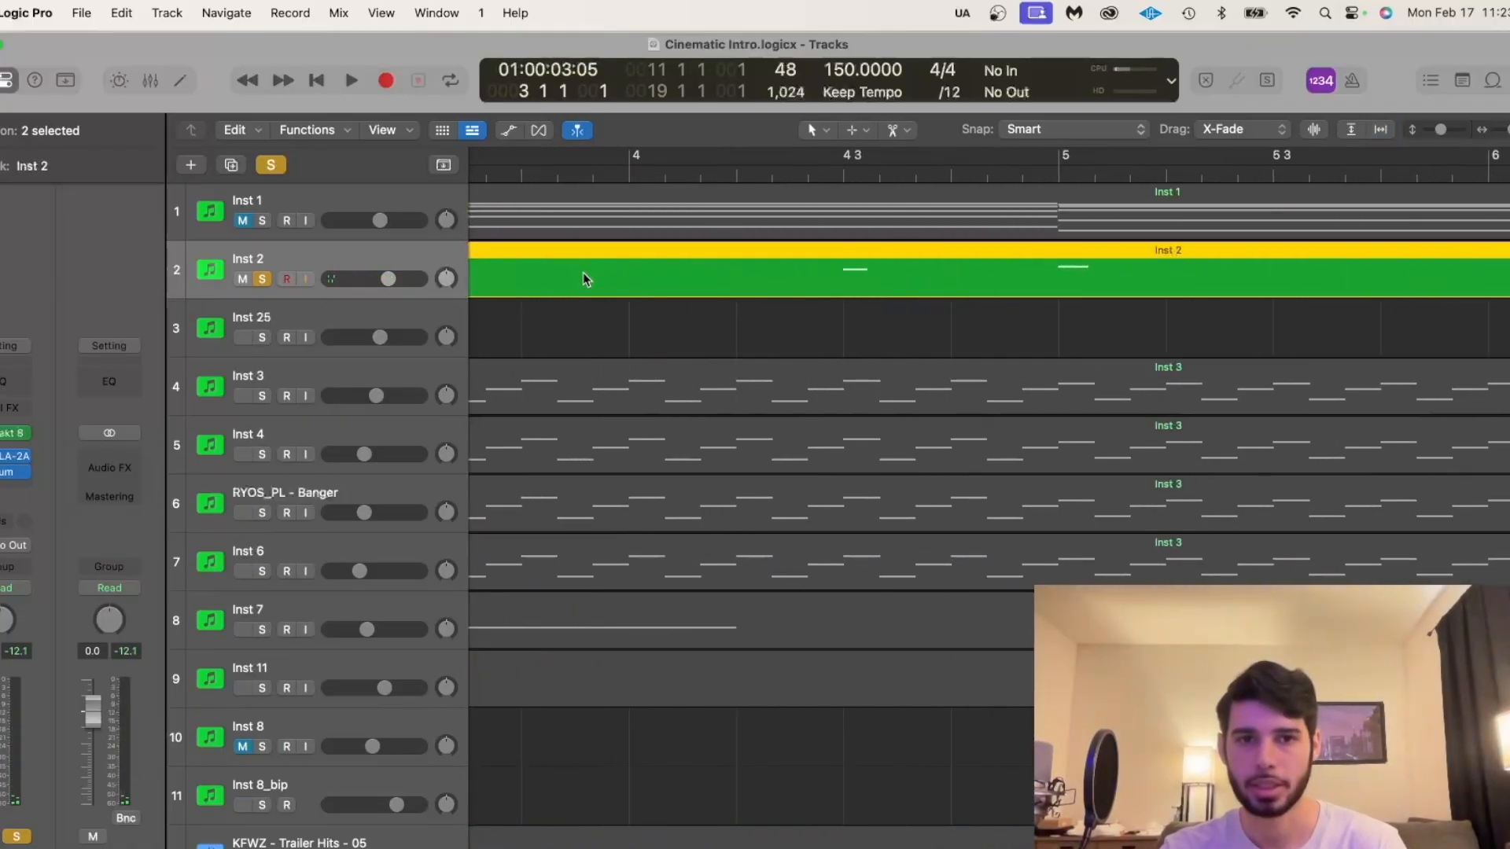
{"action": "key", "text": "space"}
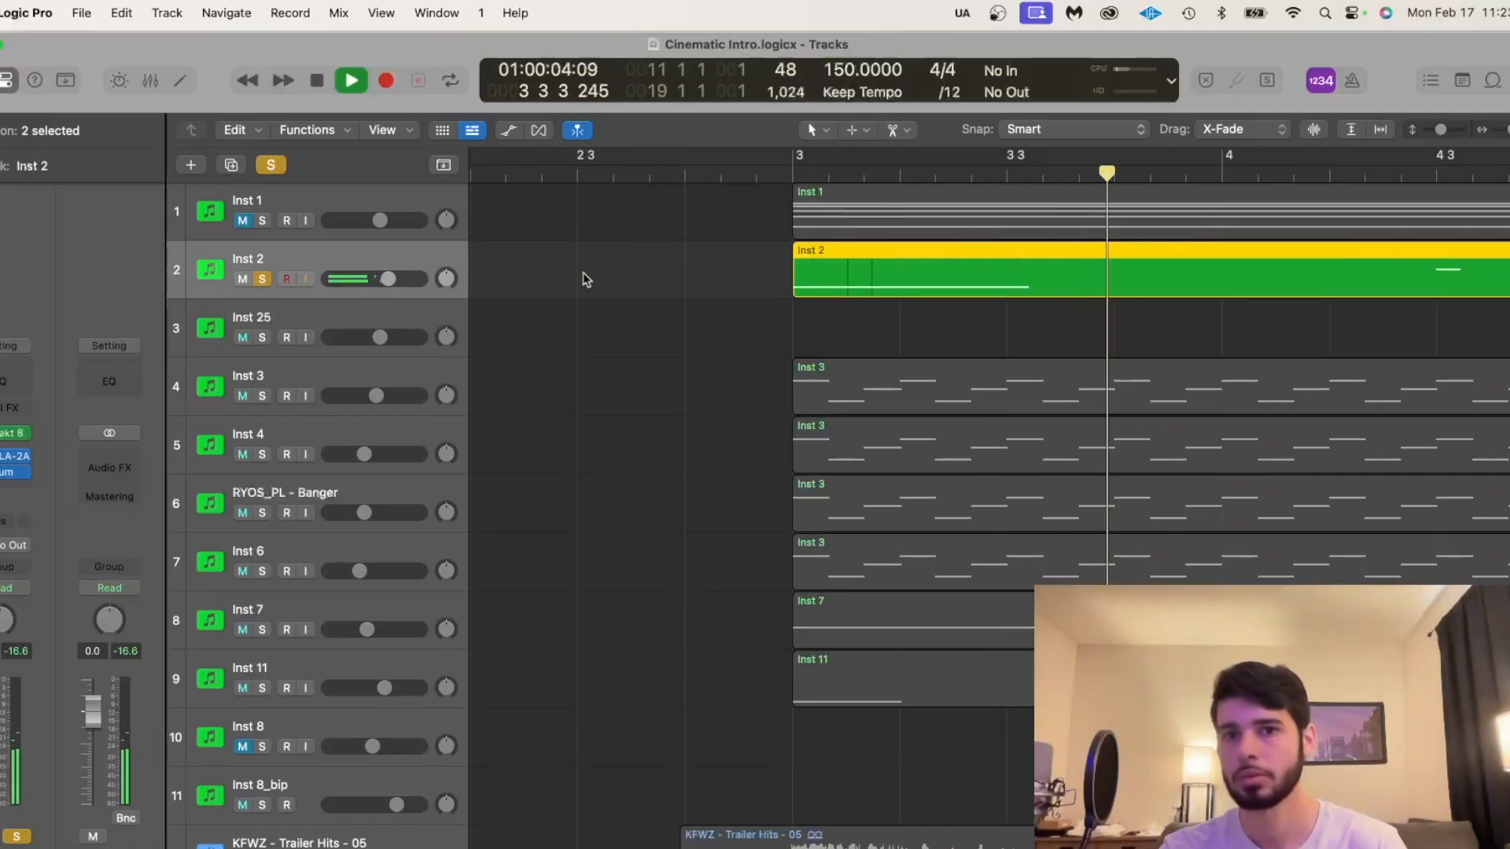
{"action": "left_click", "coordinate": [774, 173]}
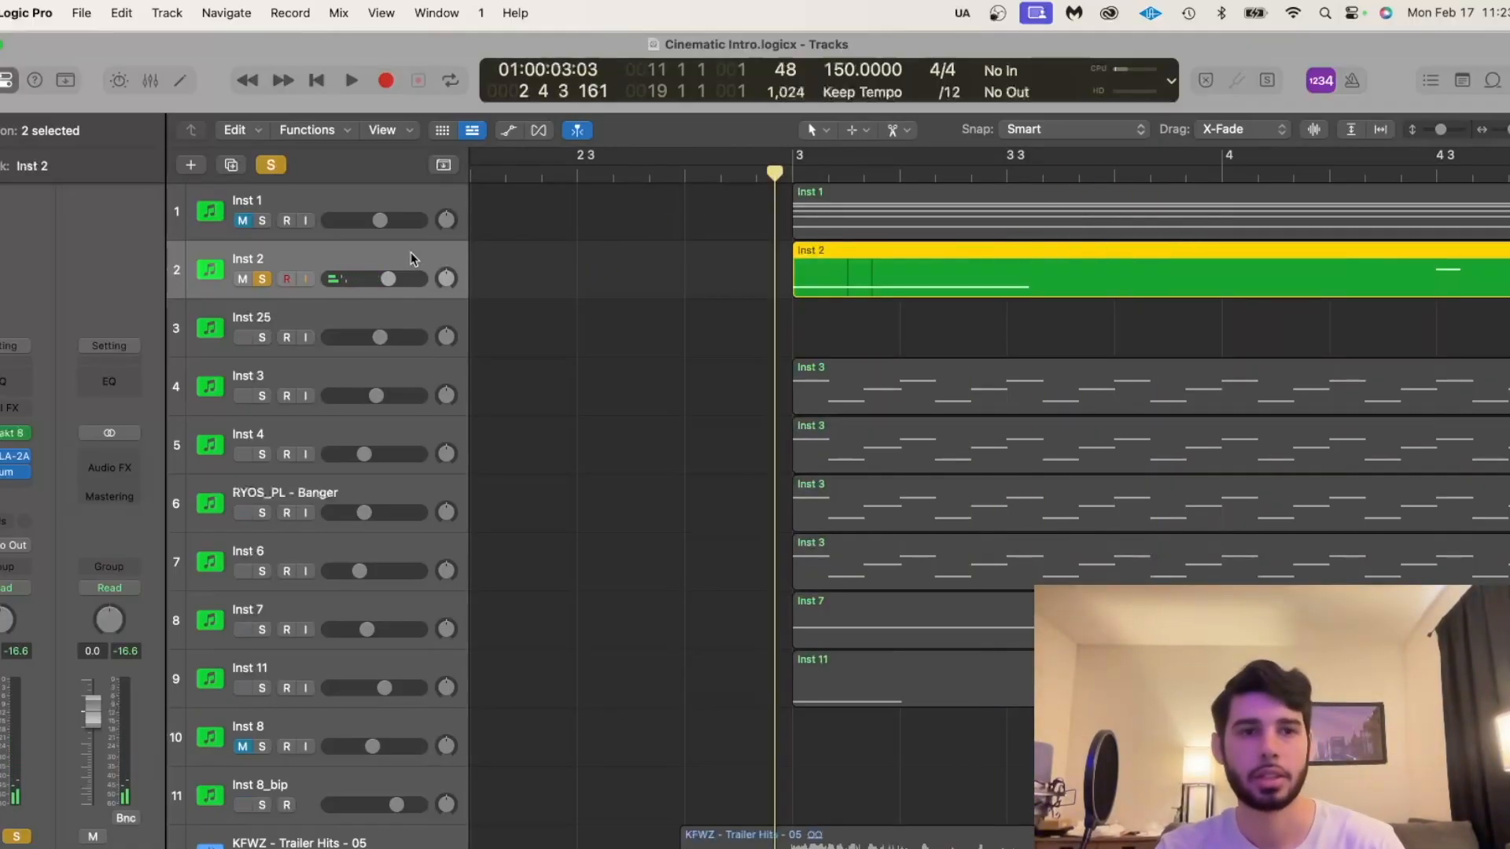
Clear the solos on Inst 2 and Inst 25, and solo the Inst 3 track.
{"action": "left_click", "coordinate": [7, 439]}
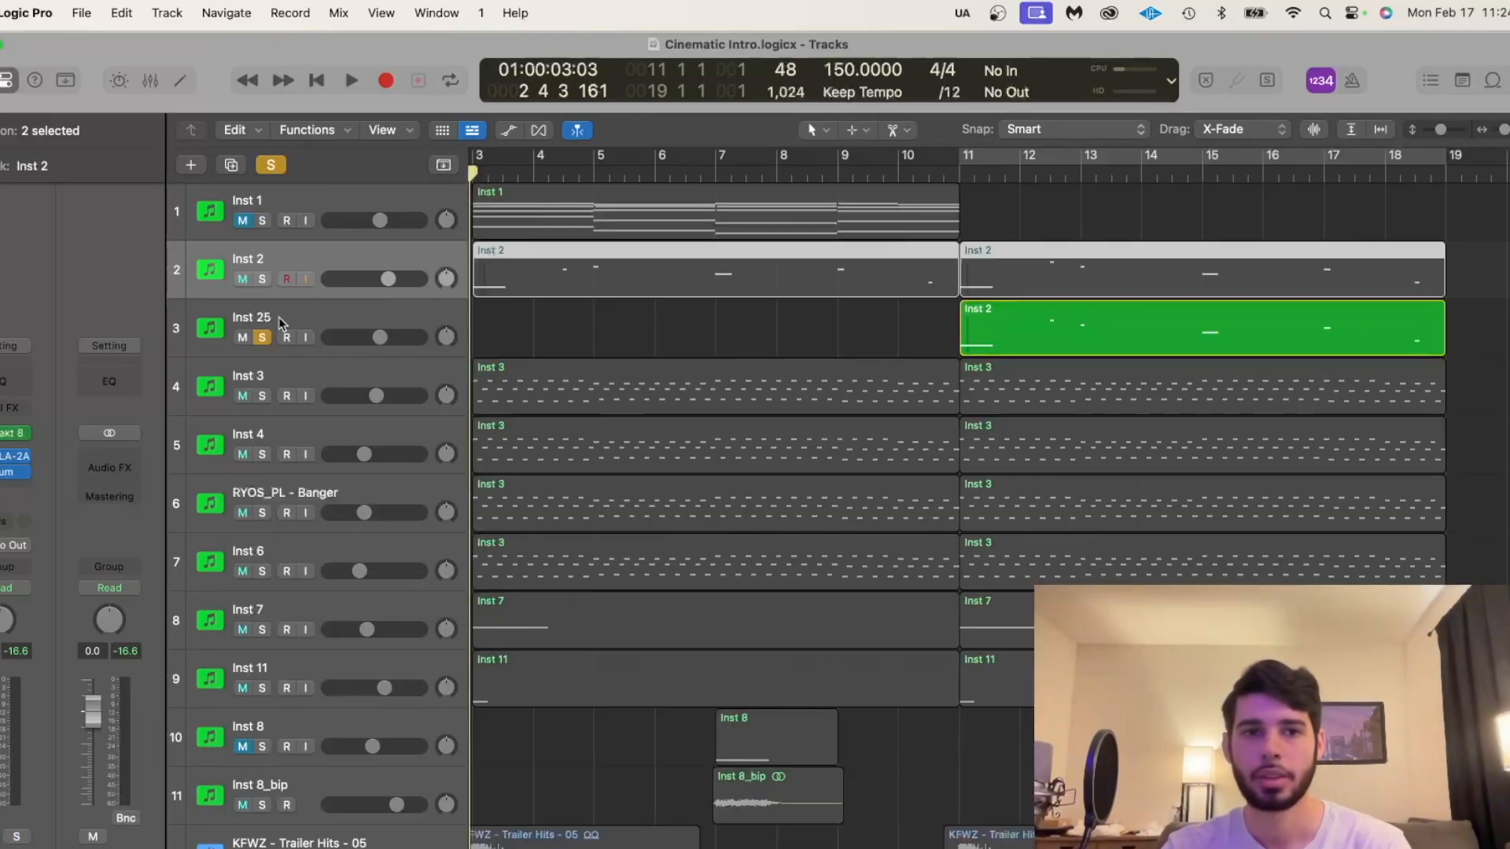
{"action": "left_click", "coordinate": [262, 338]}
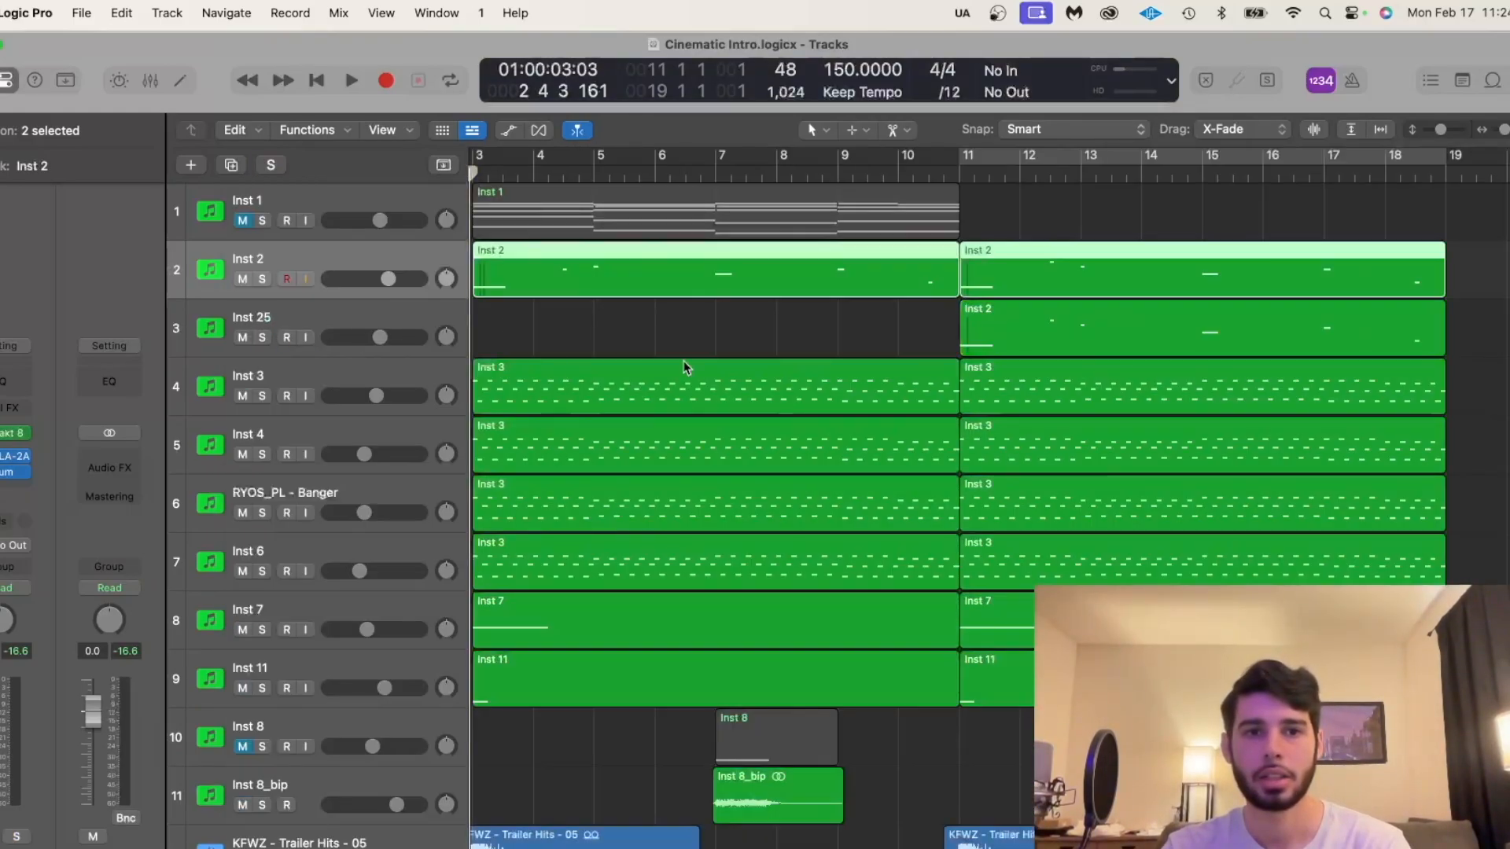
{"action": "scroll", "coordinate": [684, 367], "scroll_direction": "left", "scroll_amount": 3}
{"action": "scroll", "coordinate": [685, 366], "scroll_direction": "down", "scroll_amount": 5}
{"action": "scroll", "coordinate": [684, 364], "scroll_direction": "up", "scroll_amount": 4}
{"action": "scroll", "coordinate": [685, 364], "scroll_direction": "up", "scroll_amount": 5}
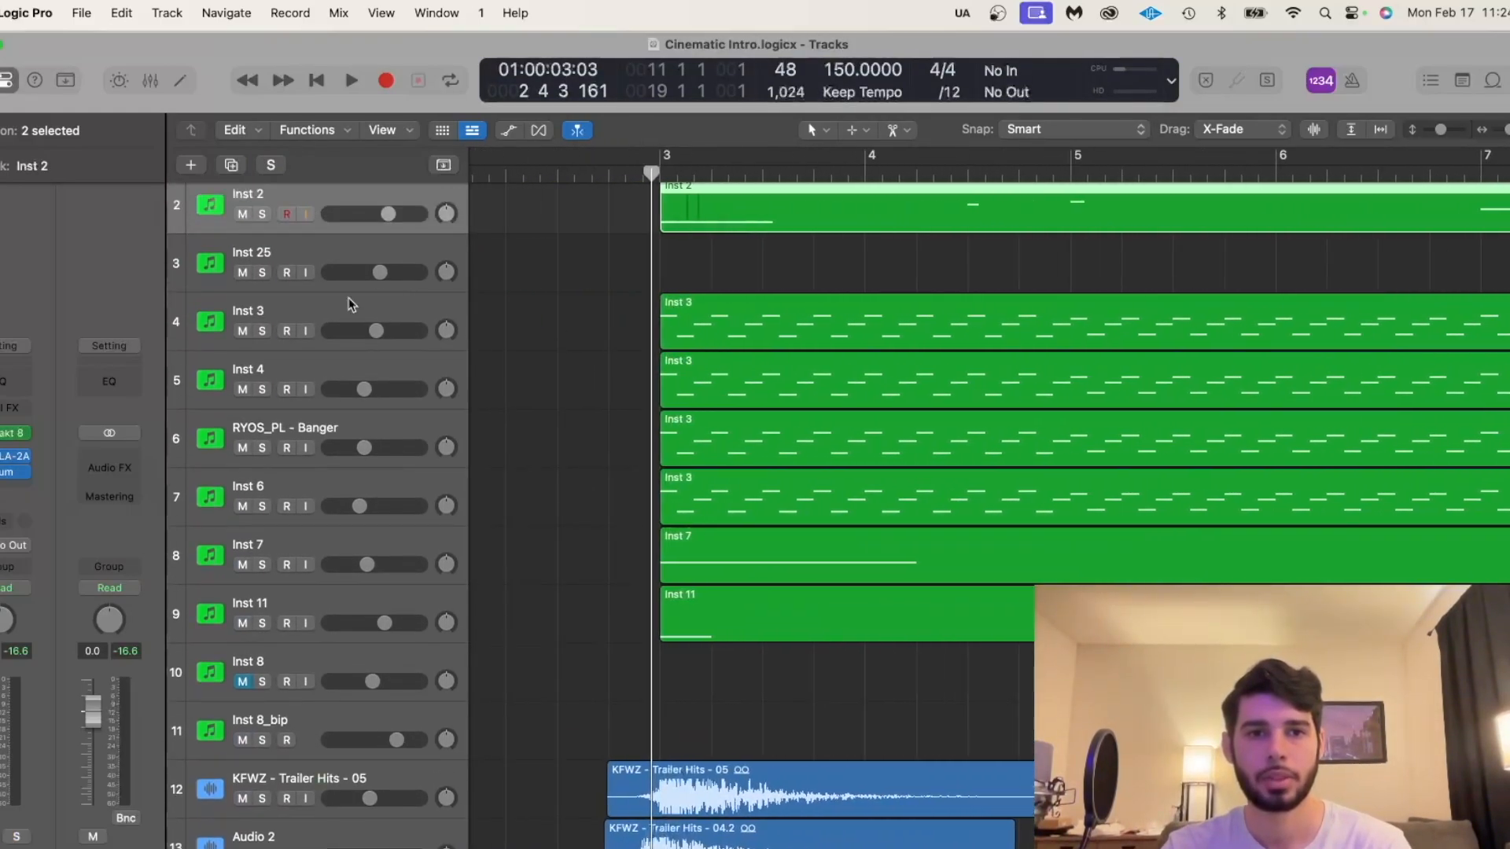
{"action": "left_click", "coordinate": [277, 304]}
{"action": "left_click", "coordinate": [263, 331]}
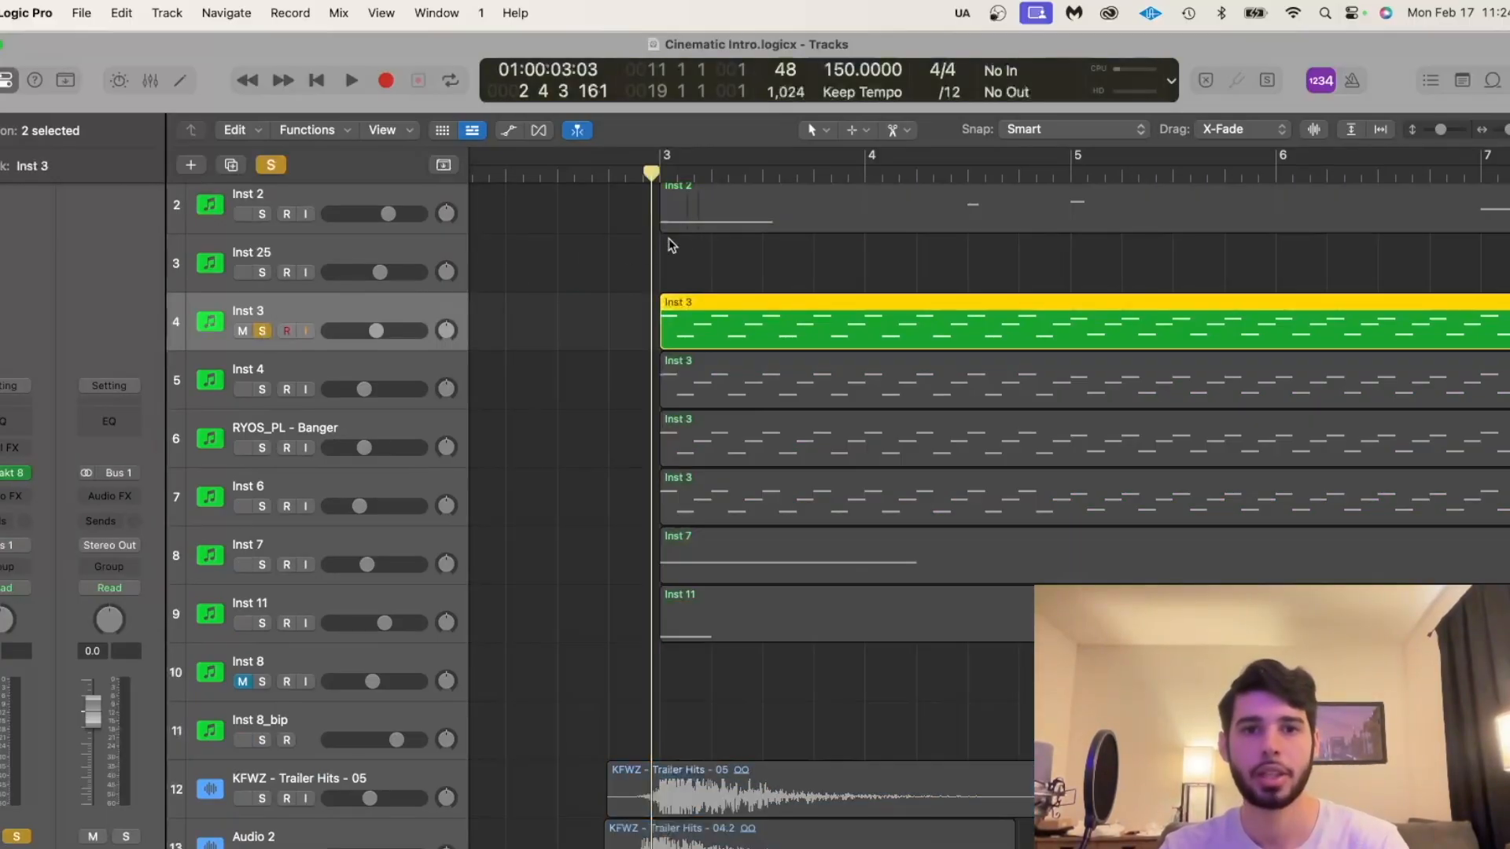
Play the soloed Inst 3 part and open its first region in the Piano Roll.
{"action": "key", "text": "space"}
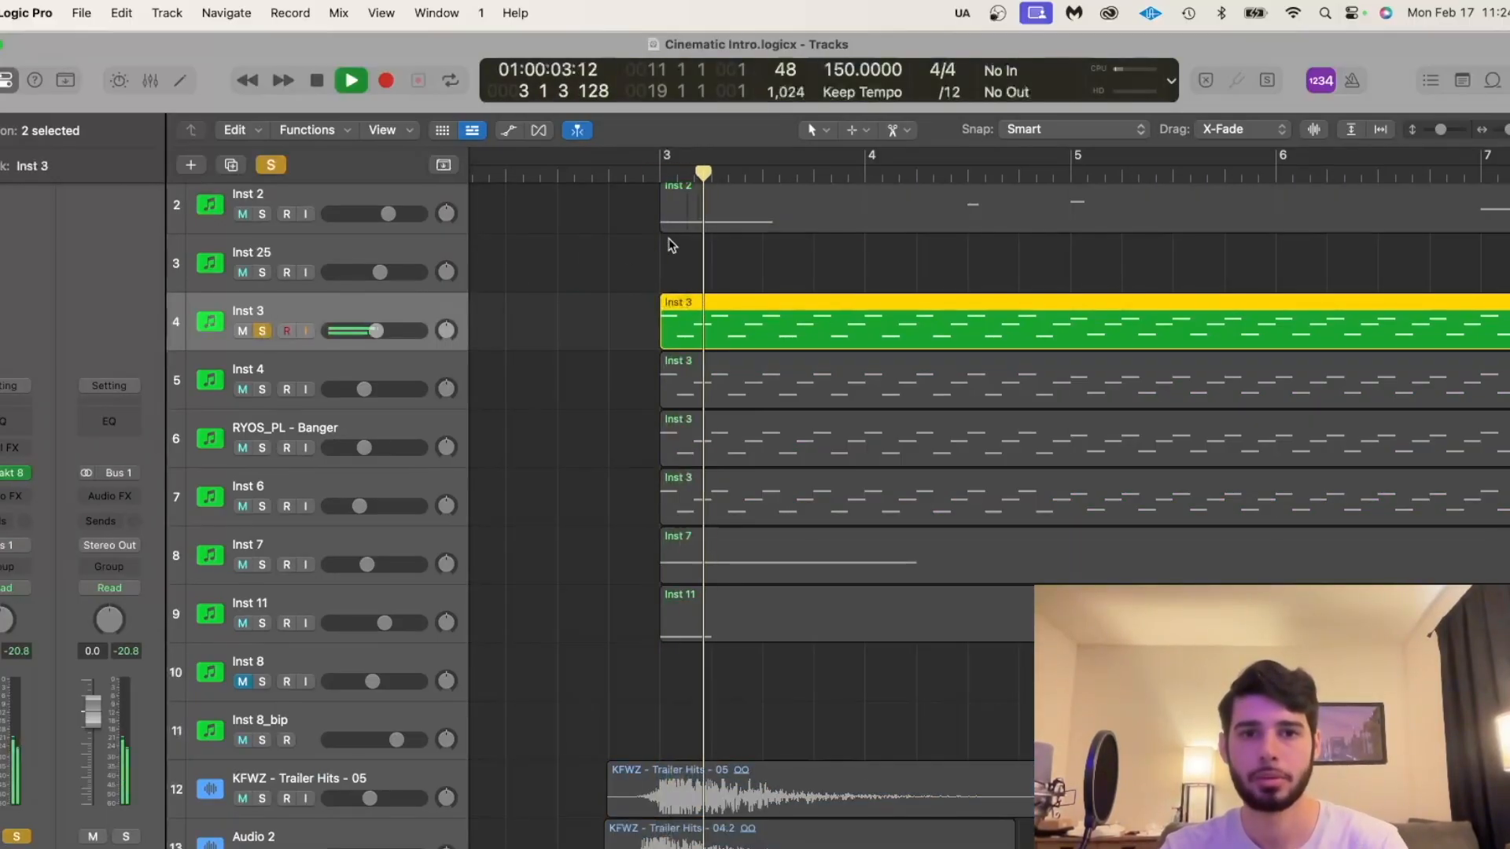
{"action": "double_click", "coordinate": [821, 334]}
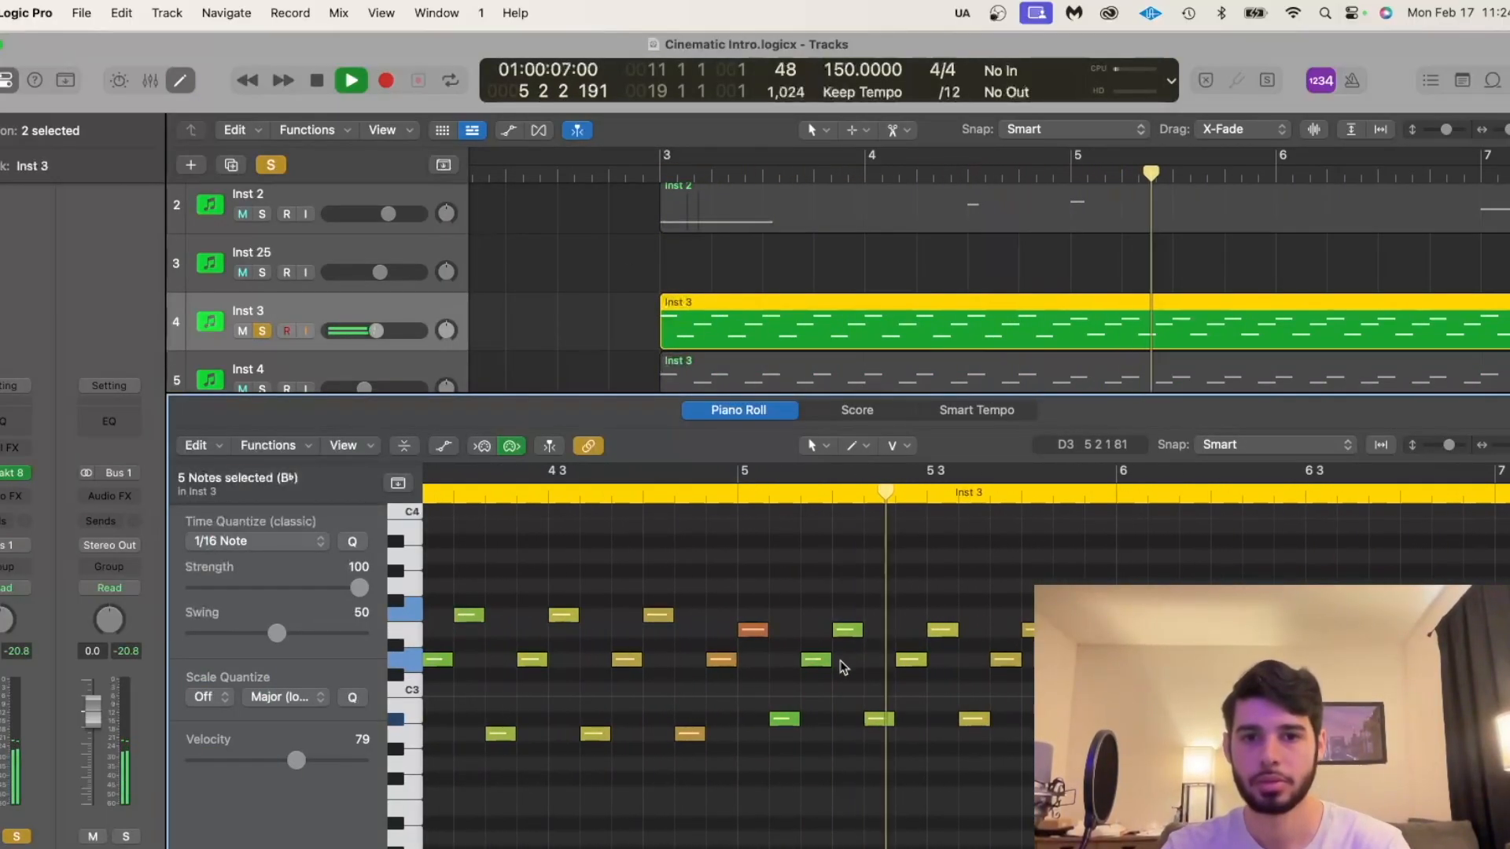
{"action": "scroll", "coordinate": [842, 667], "scroll_direction": "down", "scroll_amount": 3}
{"action": "key", "text": "space"}
Replay the Inst 3 pattern from bar 3 while following its notes in the Piano Roll.
{"action": "scroll", "coordinate": [841, 666], "scroll_direction": "left", "scroll_amount": 3}
{"action": "scroll", "coordinate": [841, 667], "scroll_direction": "down", "scroll_amount": 3}
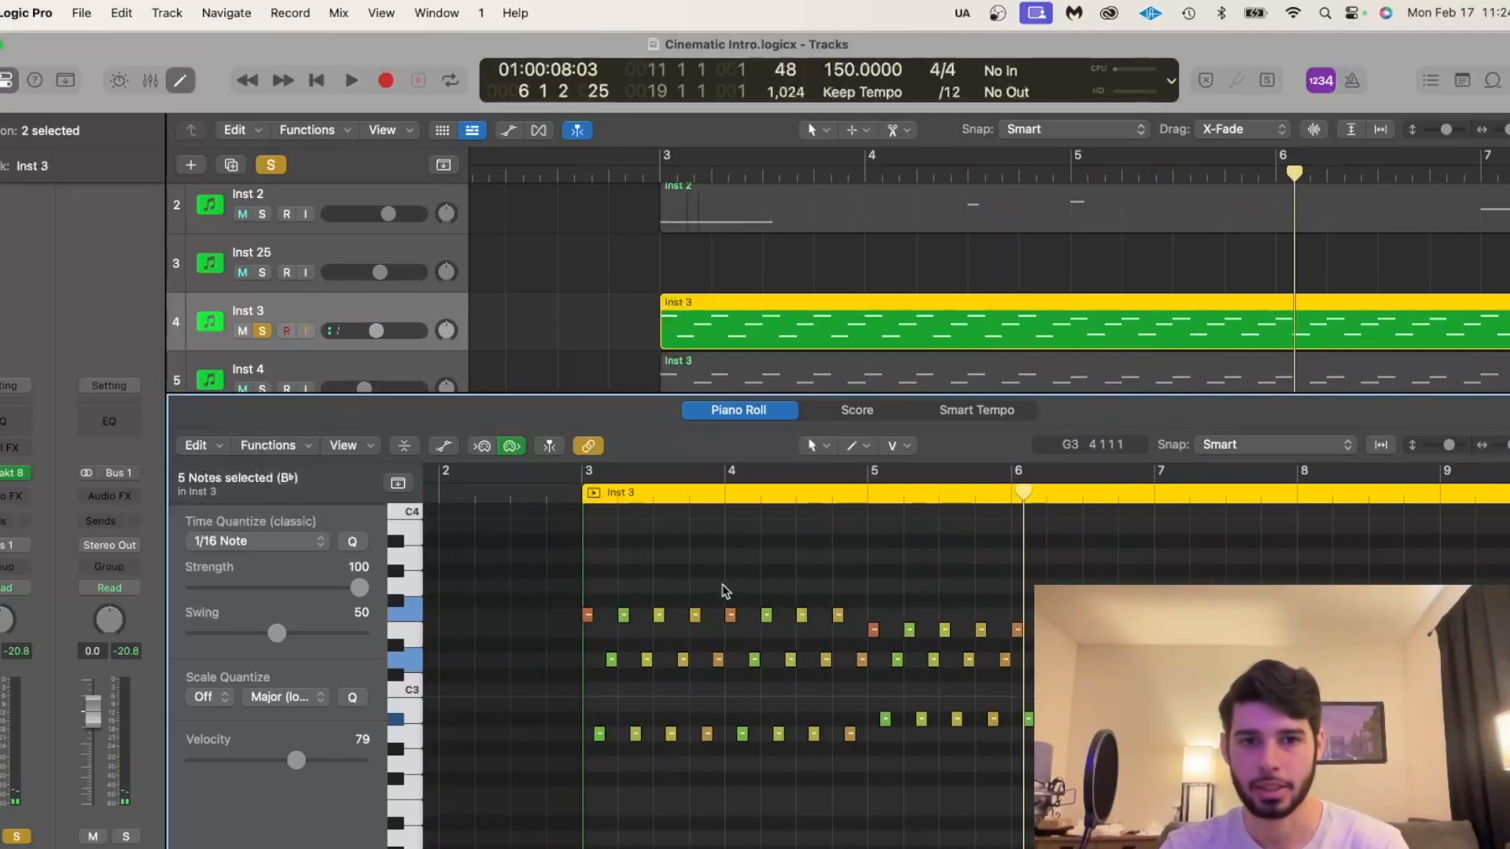
{"action": "left_click", "coordinate": [572, 489]}
{"action": "key", "text": "space"}
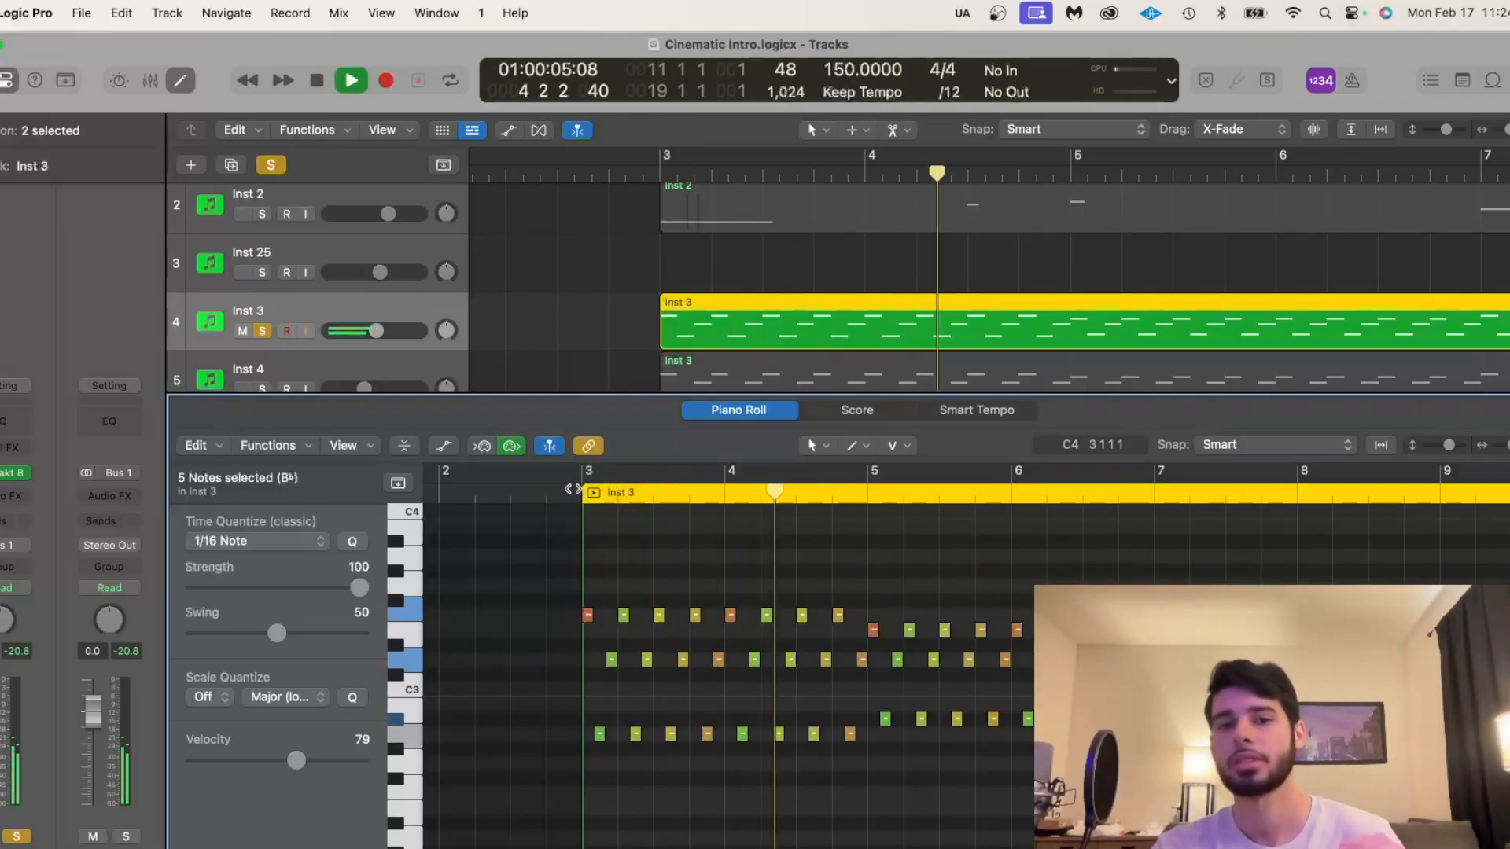
{"action": "key", "text": "space"}
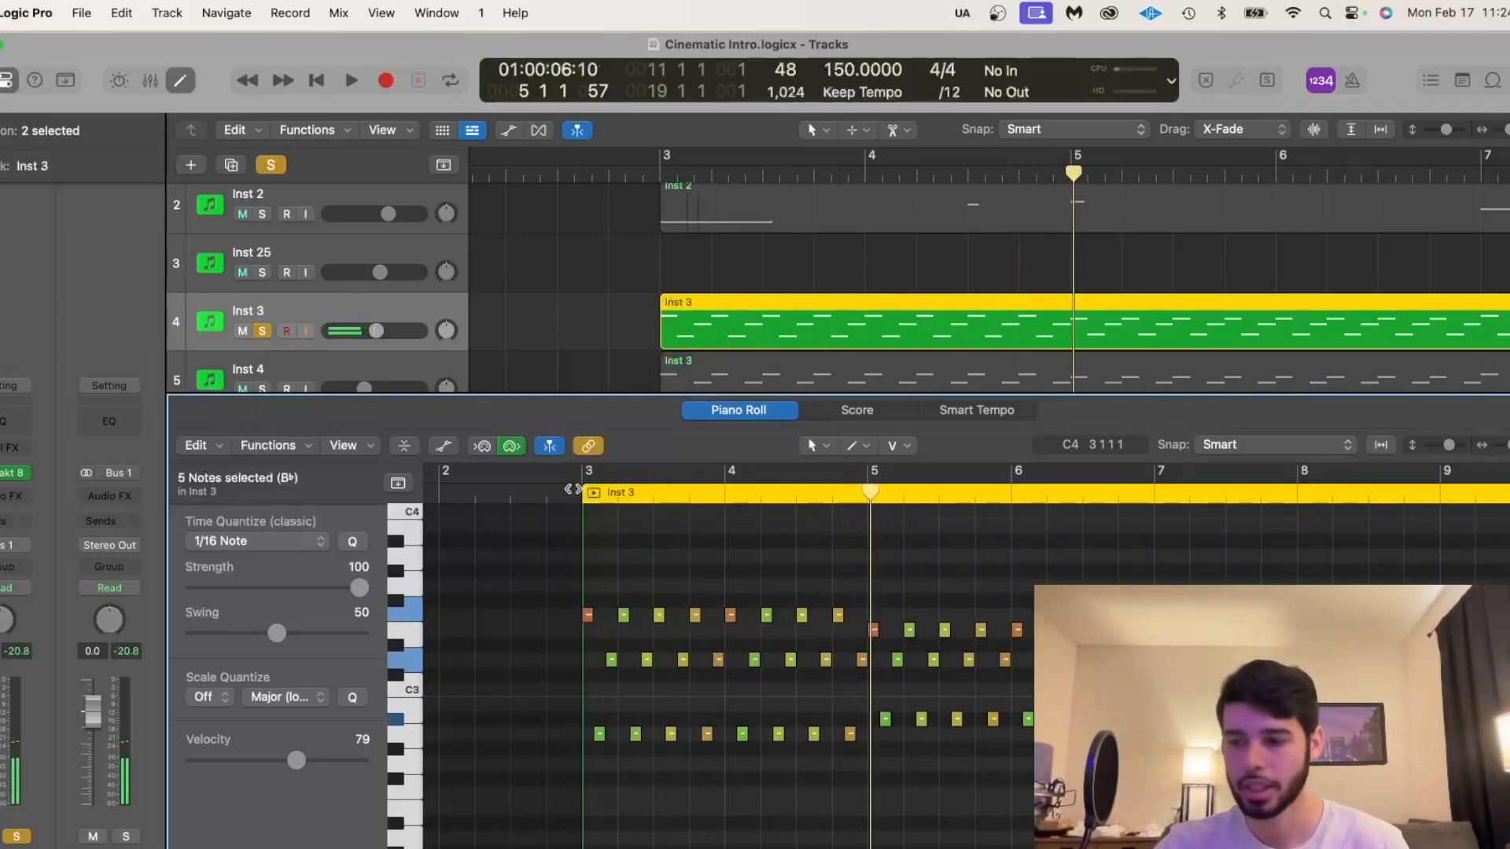
Open the Kontakt instrument on Inst 3, centre its window, and examine the Albion ONE patches in the Strings Short multi.
{"action": "left_click", "coordinate": [10, 475]}
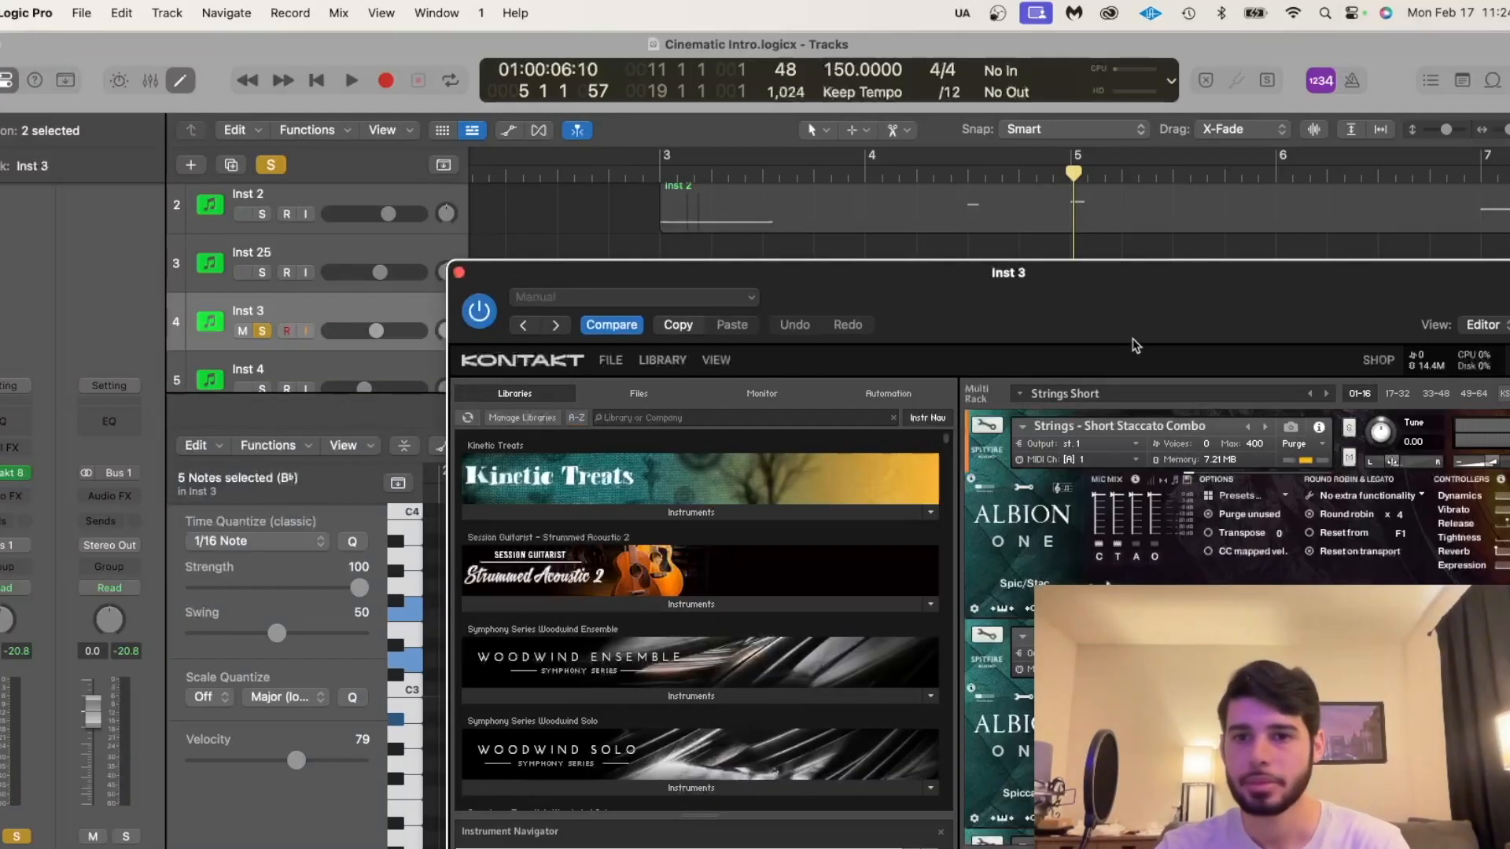
{"action": "scroll", "coordinate": [721, 448], "scroll_direction": "down", "scroll_amount": 3}
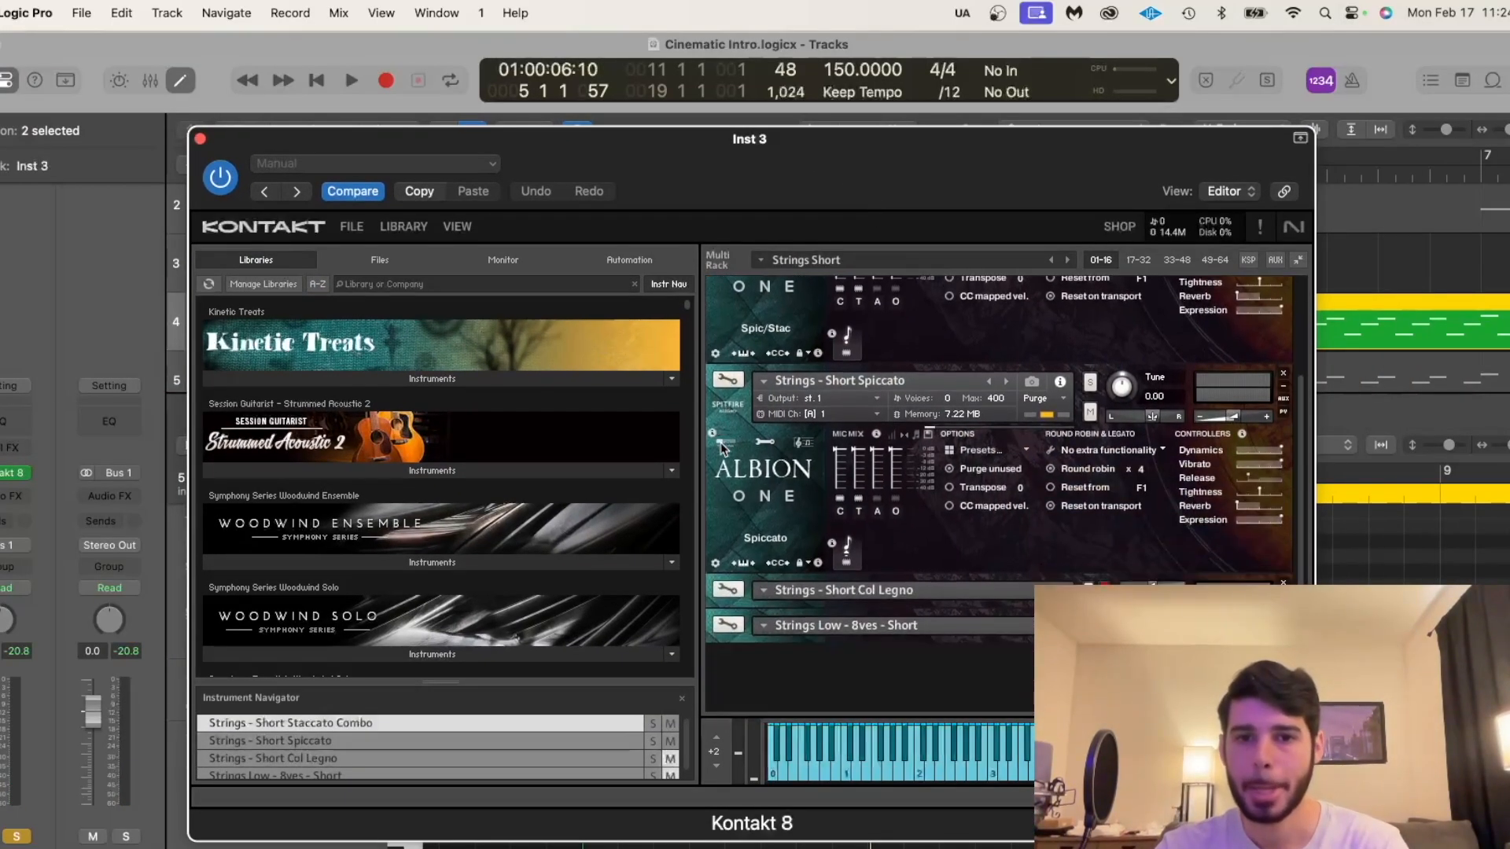
{"action": "scroll", "coordinate": [721, 448], "scroll_direction": "up", "scroll_amount": 3}
{"action": "scroll", "coordinate": [724, 449], "scroll_direction": "down", "scroll_amount": 3}
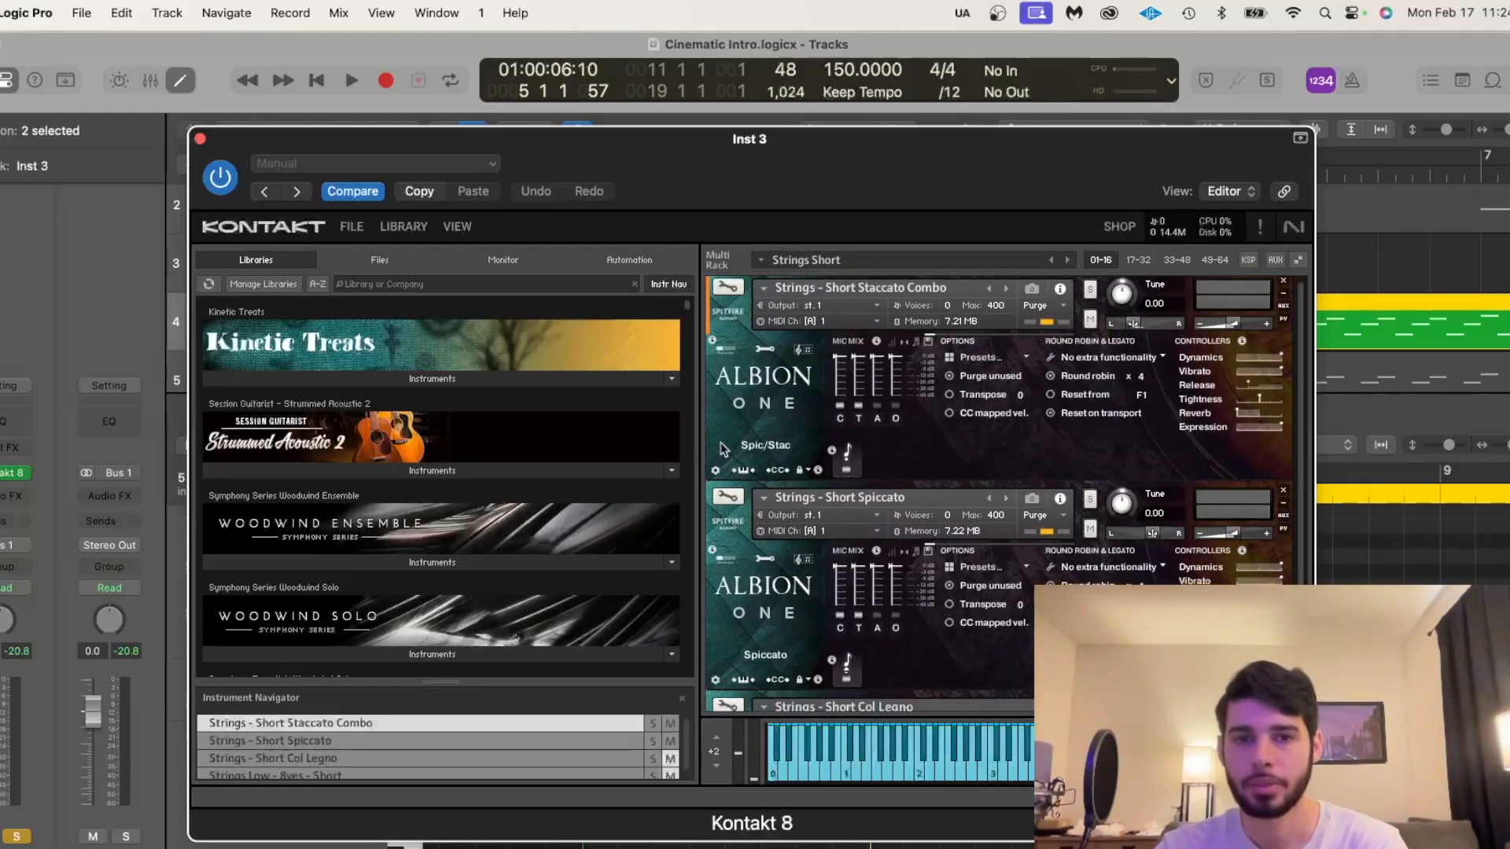
{"action": "scroll", "coordinate": [724, 449], "scroll_direction": "up", "scroll_amount": 3}
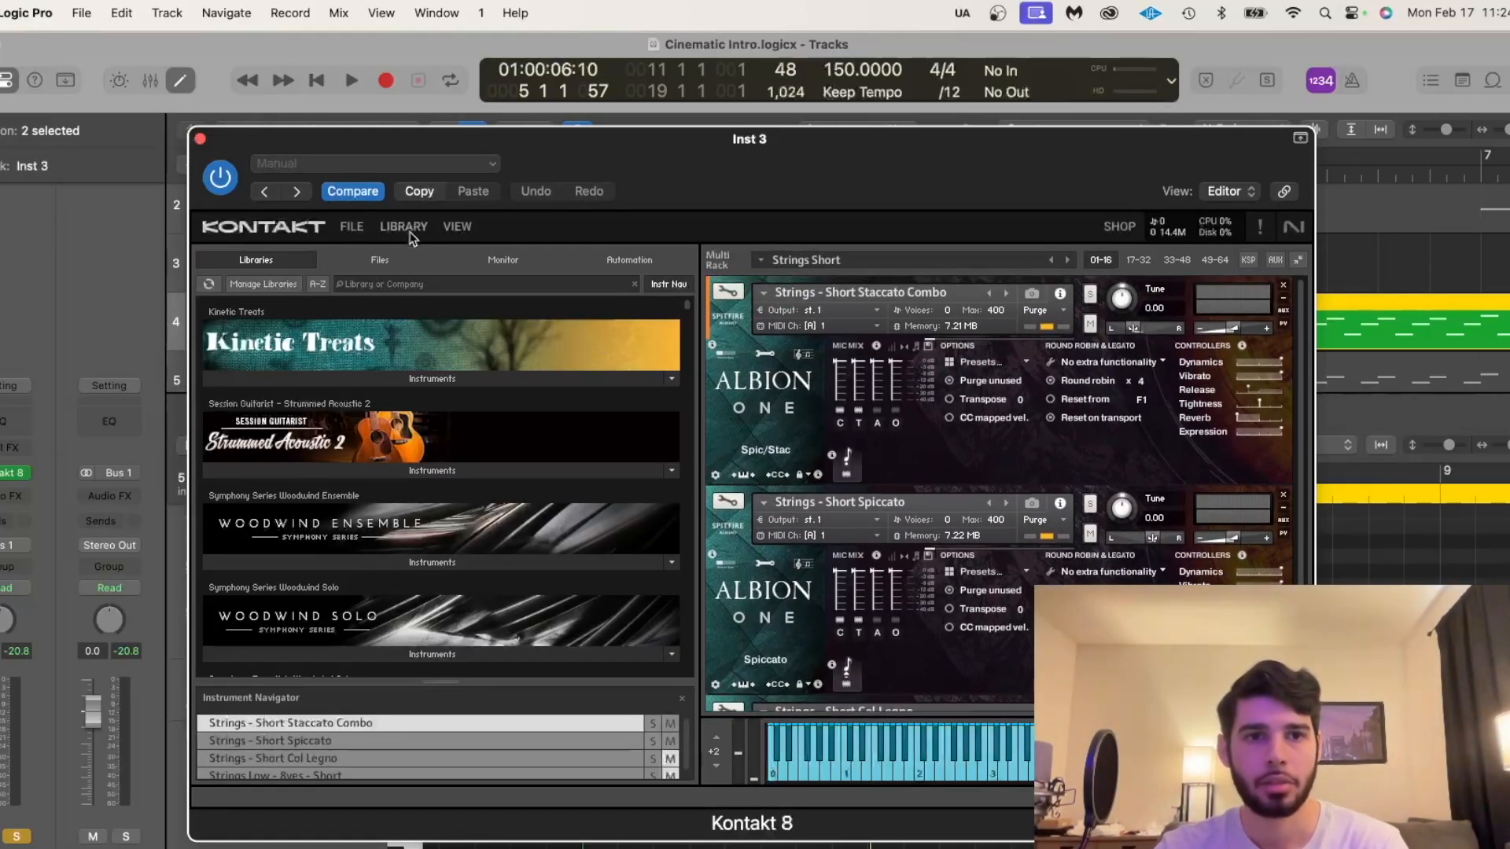
Find Albion ONE in the Kontakt libraries, expand its instrument list, and review the loaded short string patches.
{"action": "left_click", "coordinate": [451, 229]}
{"action": "left_click", "coordinate": [457, 228]}
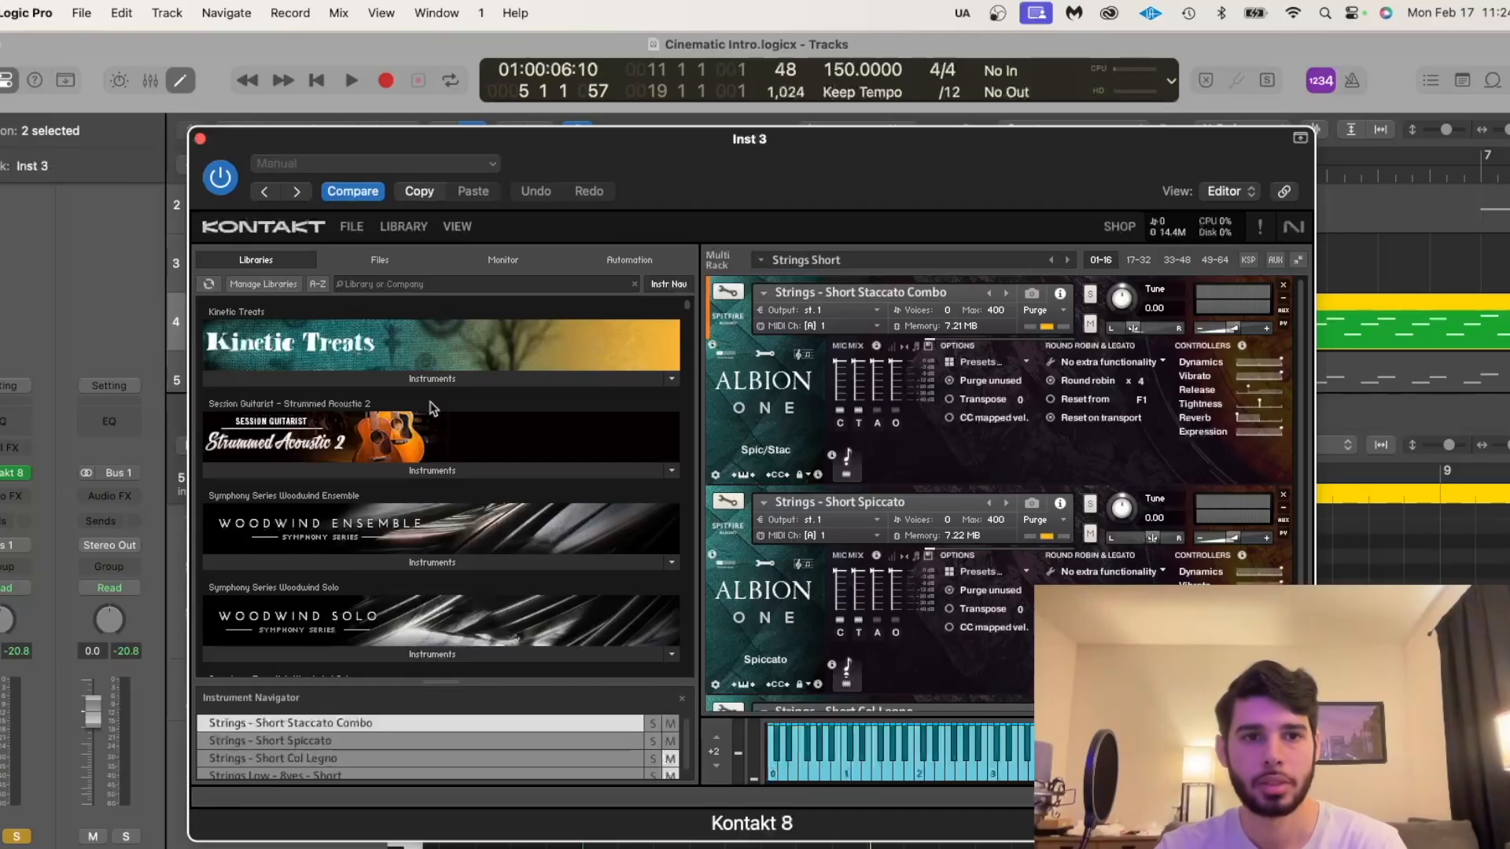
{"action": "scroll", "coordinate": [429, 573], "scroll_direction": "down", "scroll_amount": 5}
{"action": "scroll", "coordinate": [428, 572], "scroll_direction": "down", "scroll_amount": 20}
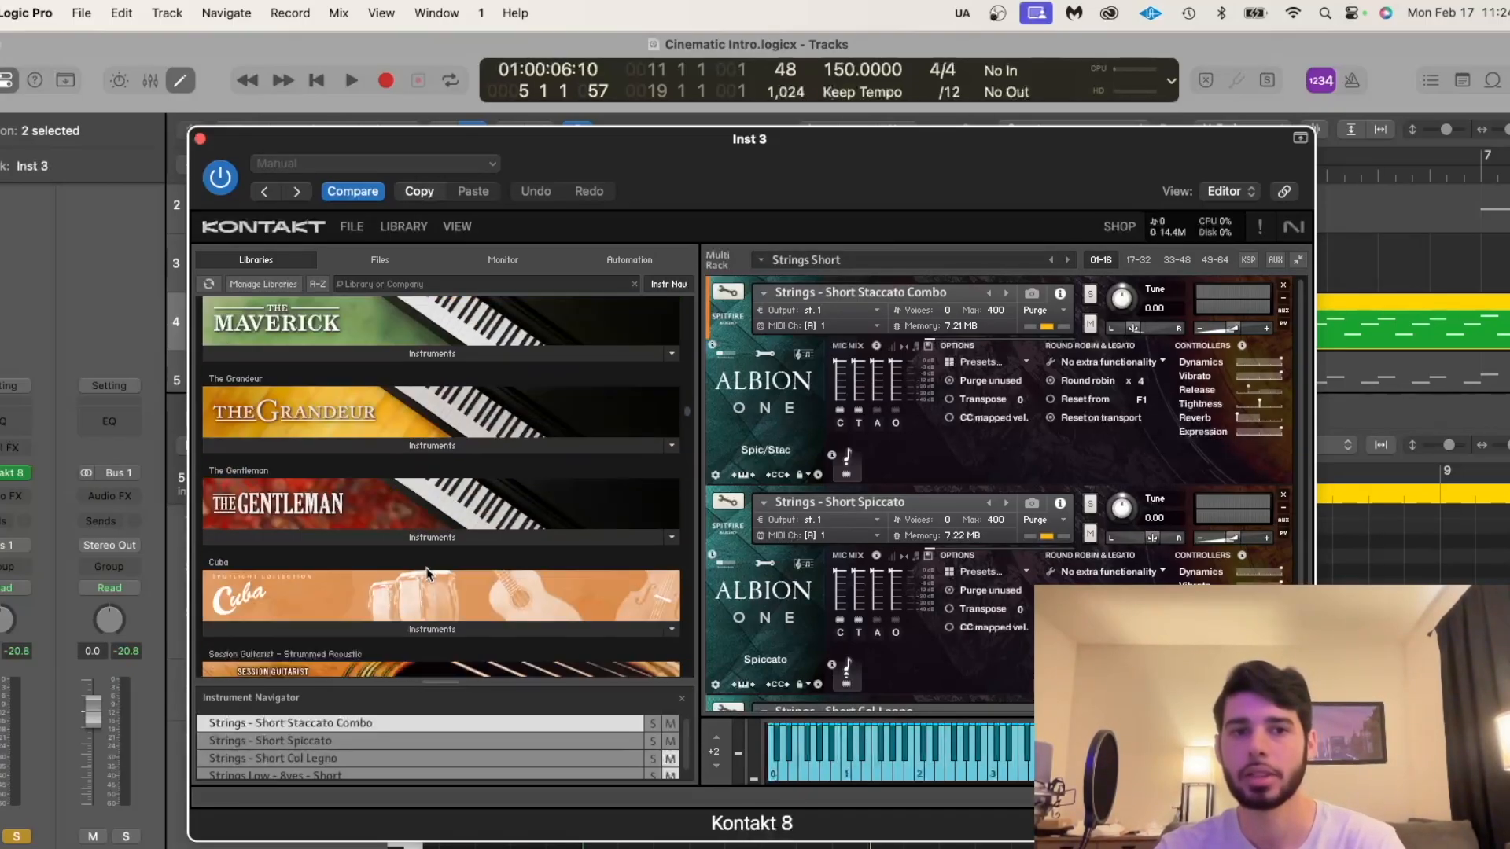
{"action": "scroll", "coordinate": [425, 572], "scroll_direction": "up", "scroll_amount": 10}
{"action": "scroll", "coordinate": [393, 488], "scroll_direction": "down", "scroll_amount": 3}
{"action": "scroll", "coordinate": [378, 444], "scroll_direction": "up", "scroll_amount": 1}
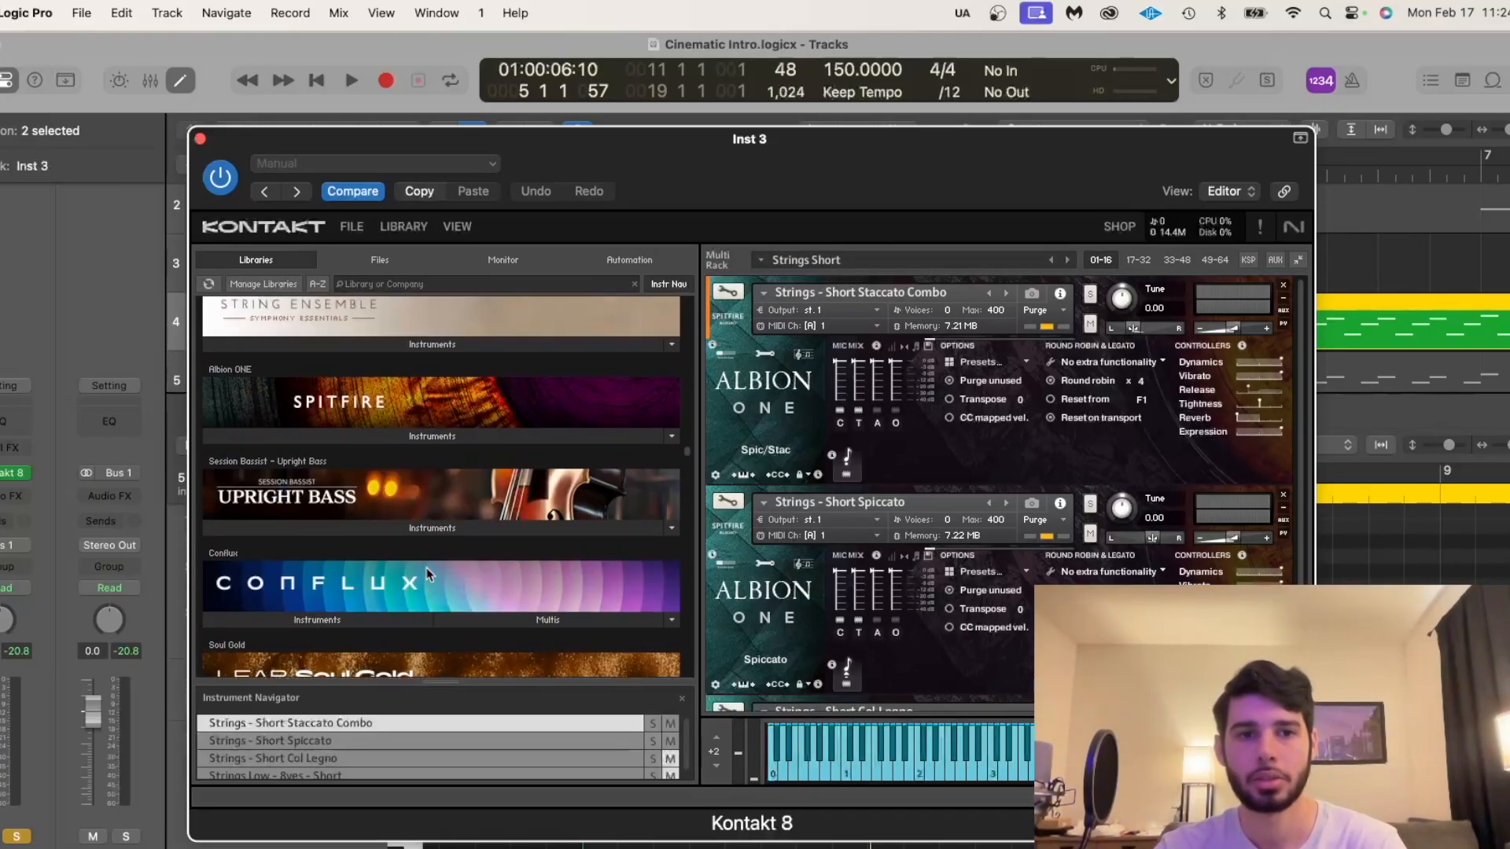
{"action": "left_click", "coordinate": [380, 439]}
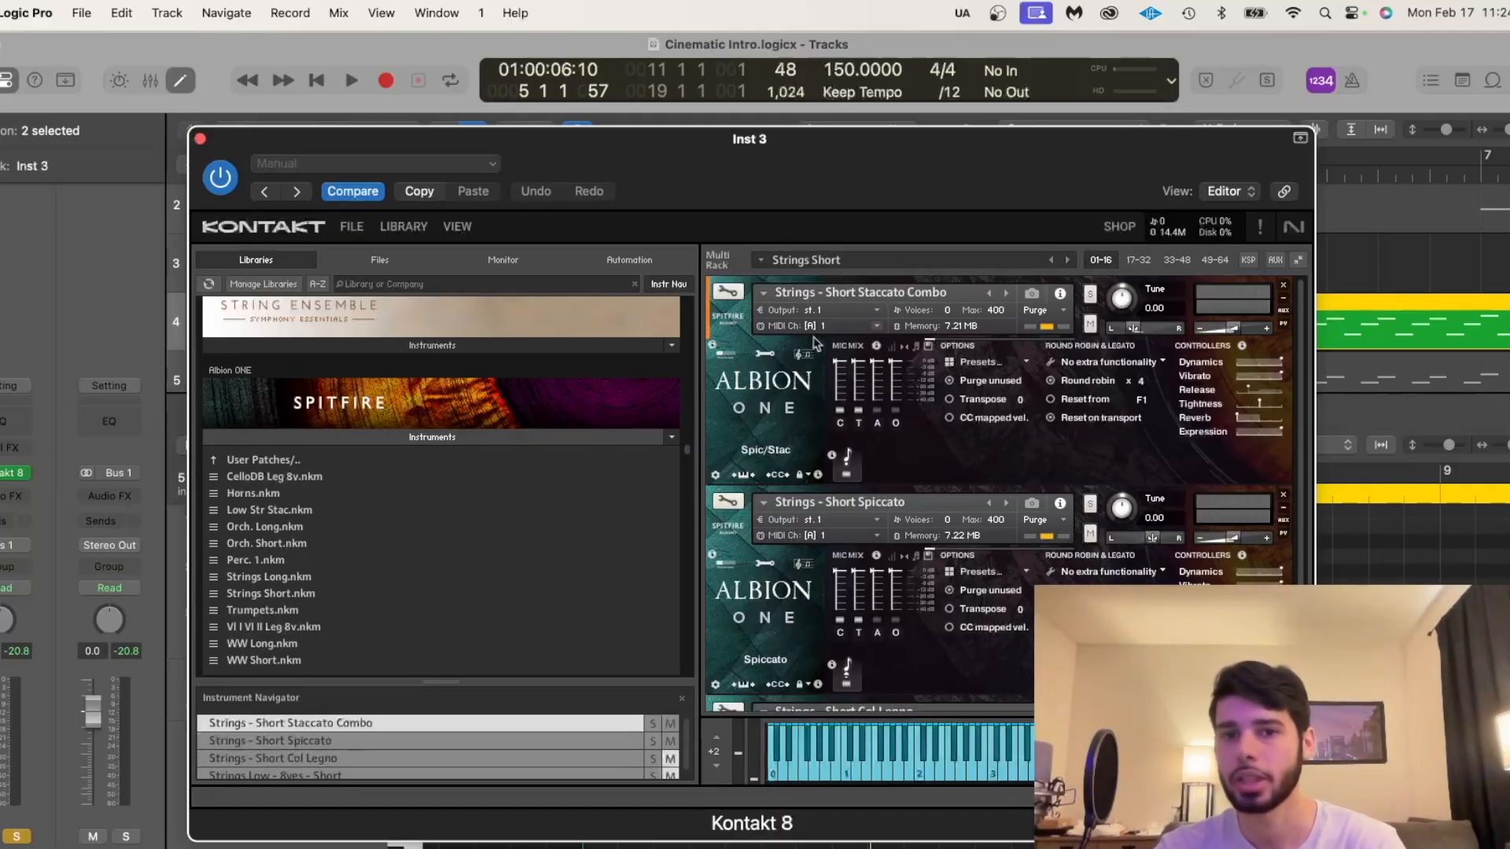
{"action": "scroll", "coordinate": [747, 568], "scroll_direction": "down", "scroll_amount": 3}
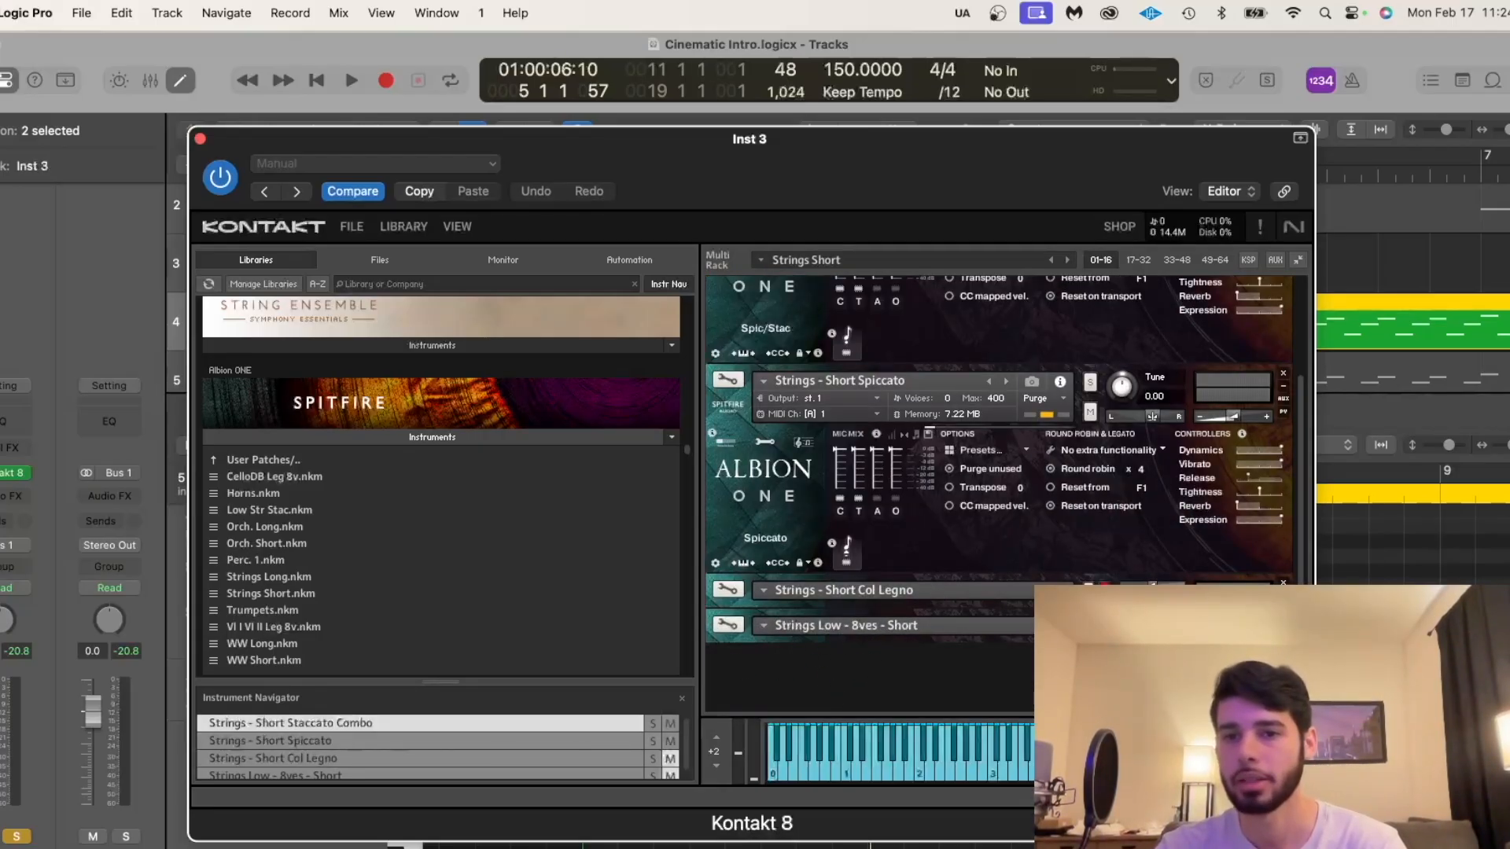
{"action": "scroll", "coordinate": [720, 565], "scroll_direction": "up", "scroll_amount": 3}
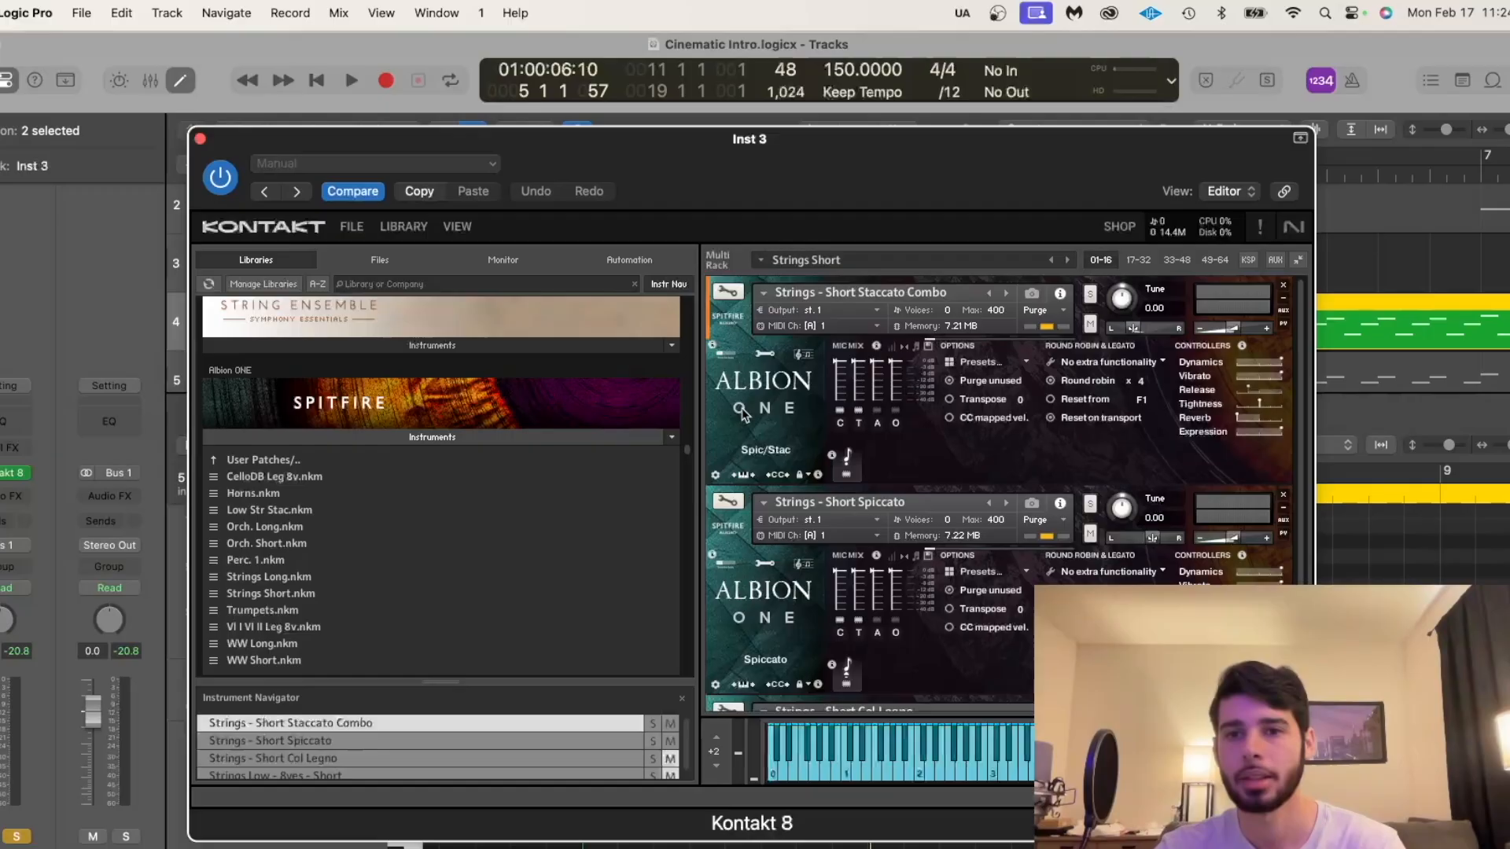
Move the Kontakt window clear of the ruler, play Inst 3 from bar 3, and bring the window back up.
{"action": "left_click_drag", "start_coordinate": [800, 168], "coordinate": [770, 421]}
{"action": "left_click", "coordinate": [657, 174]}
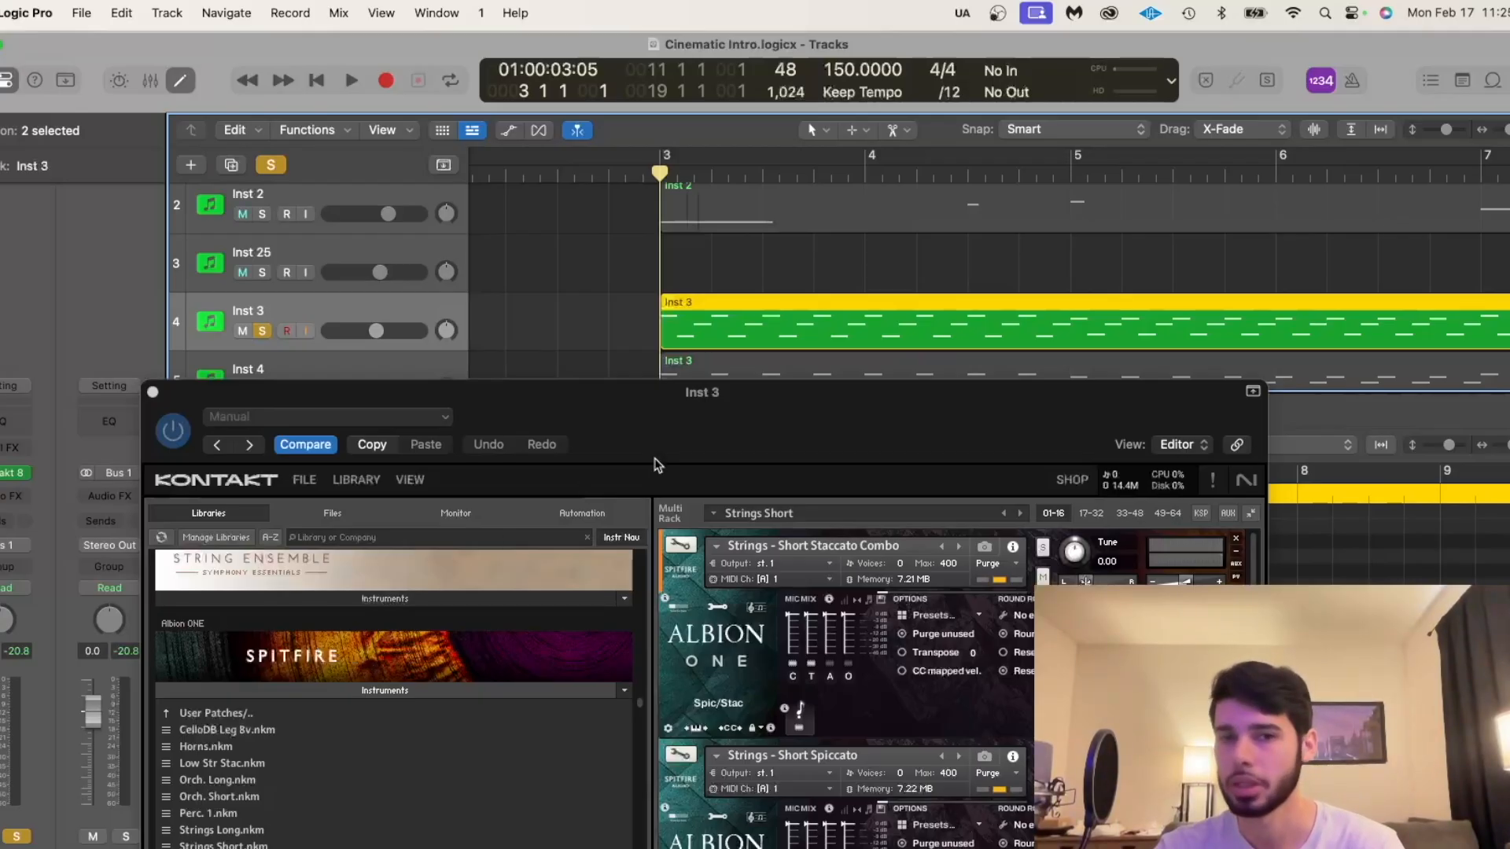
{"action": "key", "text": "space"}
{"action": "left_click_drag", "start_coordinate": [657, 465], "coordinate": [767, 258]}
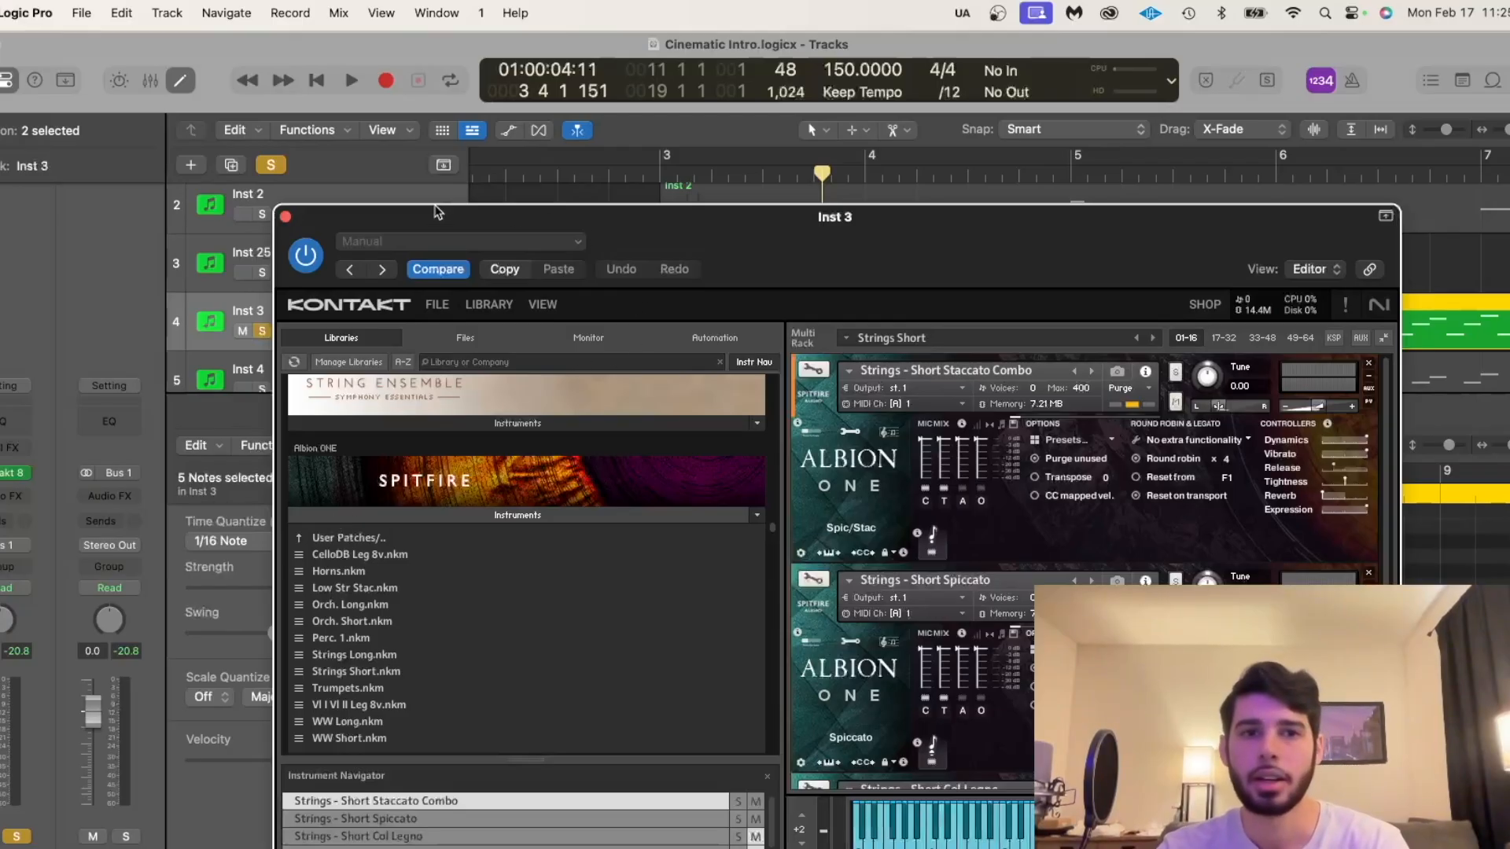
Close the Kontakt window, solo Inst 4 instead of Inst 3, and play its pattern from bar 3 with the track selected.
{"action": "left_click", "coordinate": [286, 217]}
{"action": "left_click", "coordinate": [262, 386]}
{"action": "left_click", "coordinate": [262, 331]}
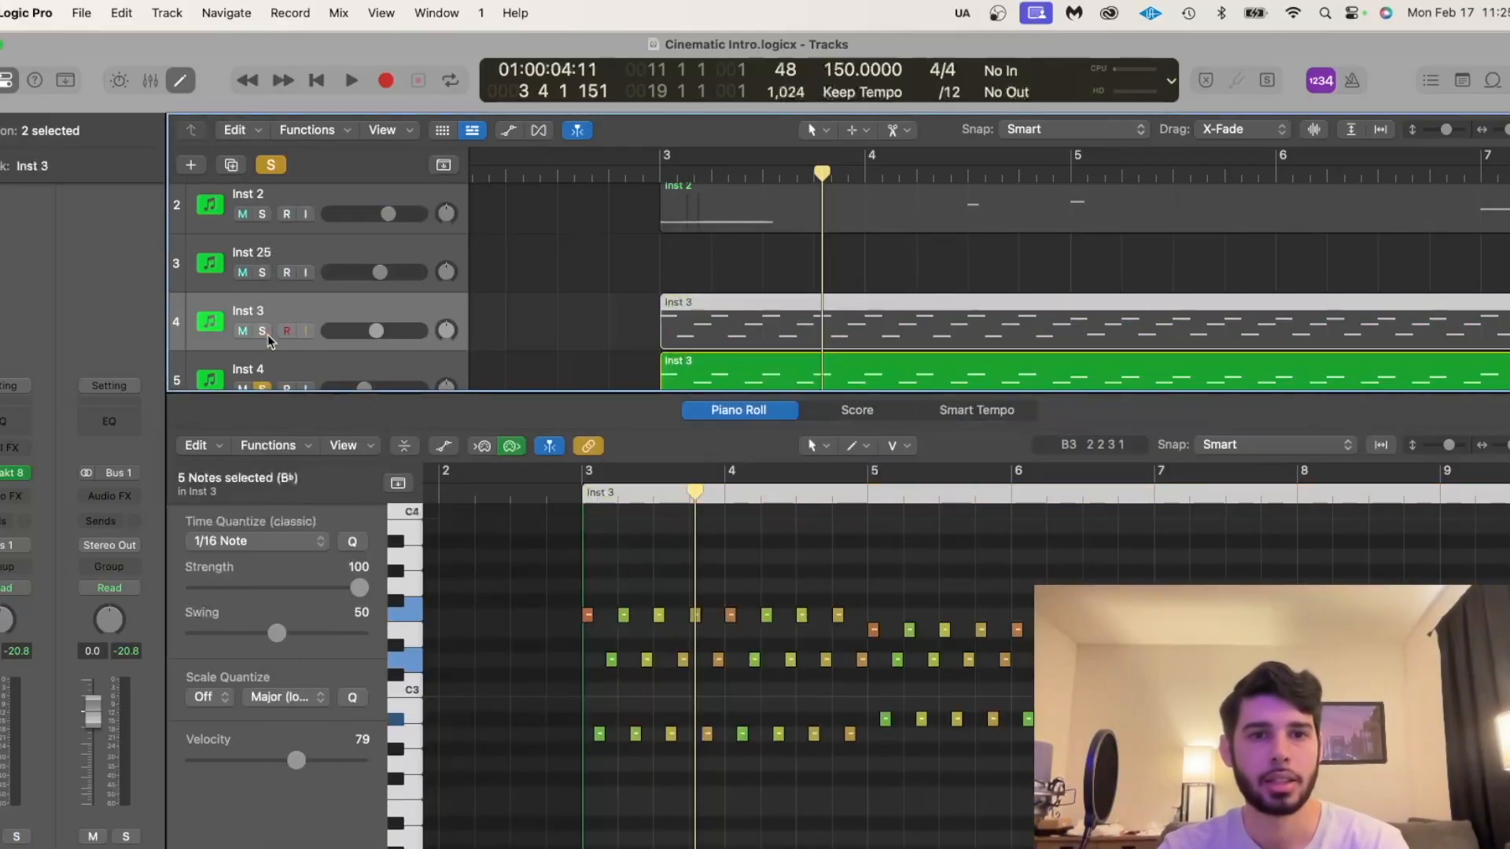
{"action": "left_click", "coordinate": [659, 169]}
{"action": "key", "text": "space"}
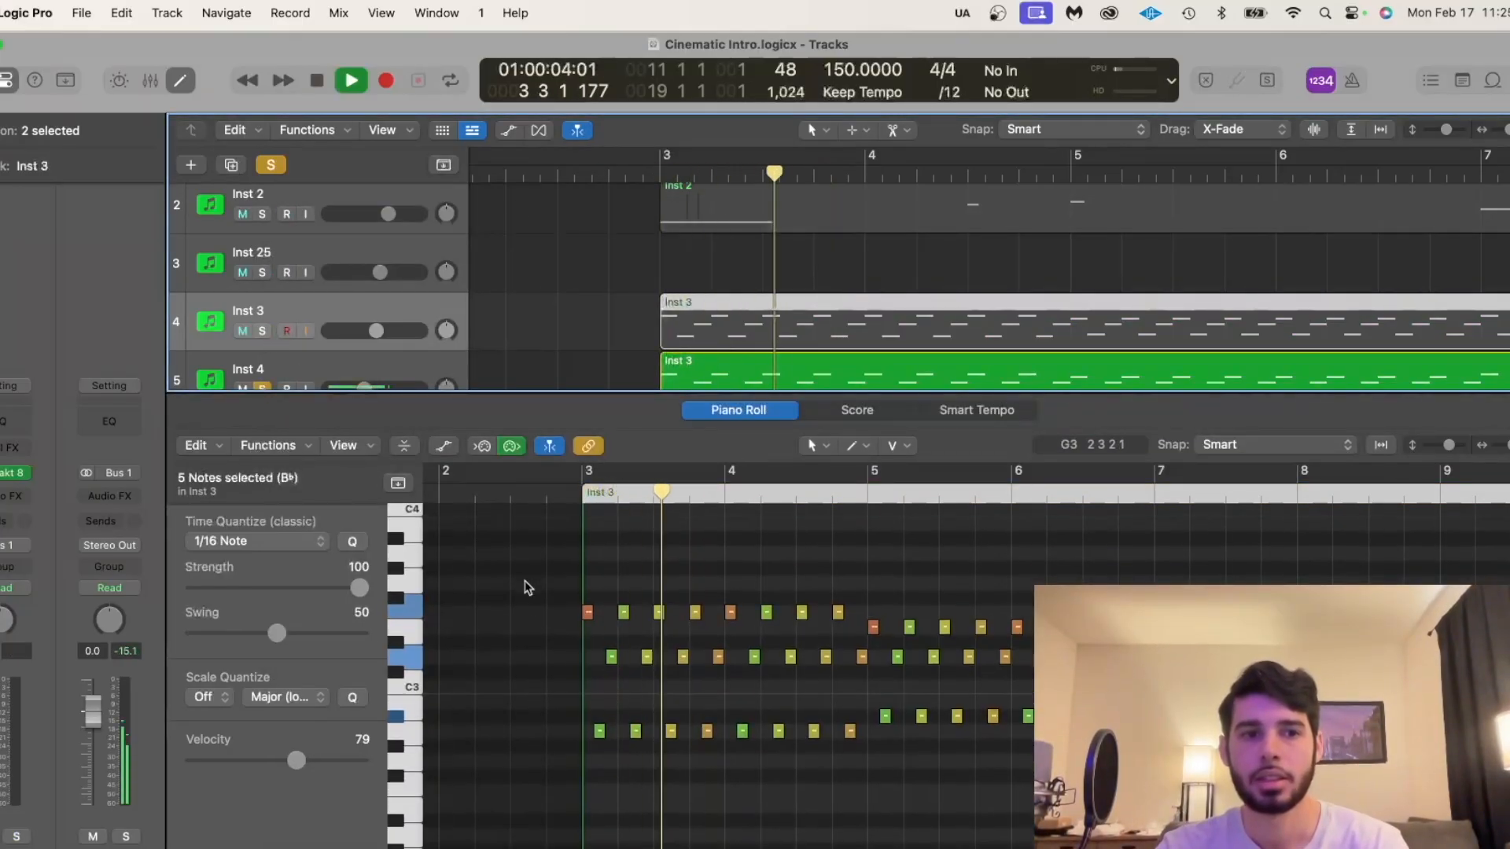
{"action": "scroll", "coordinate": [522, 583], "scroll_direction": "down", "scroll_amount": 1}
{"action": "key", "text": "Down"}
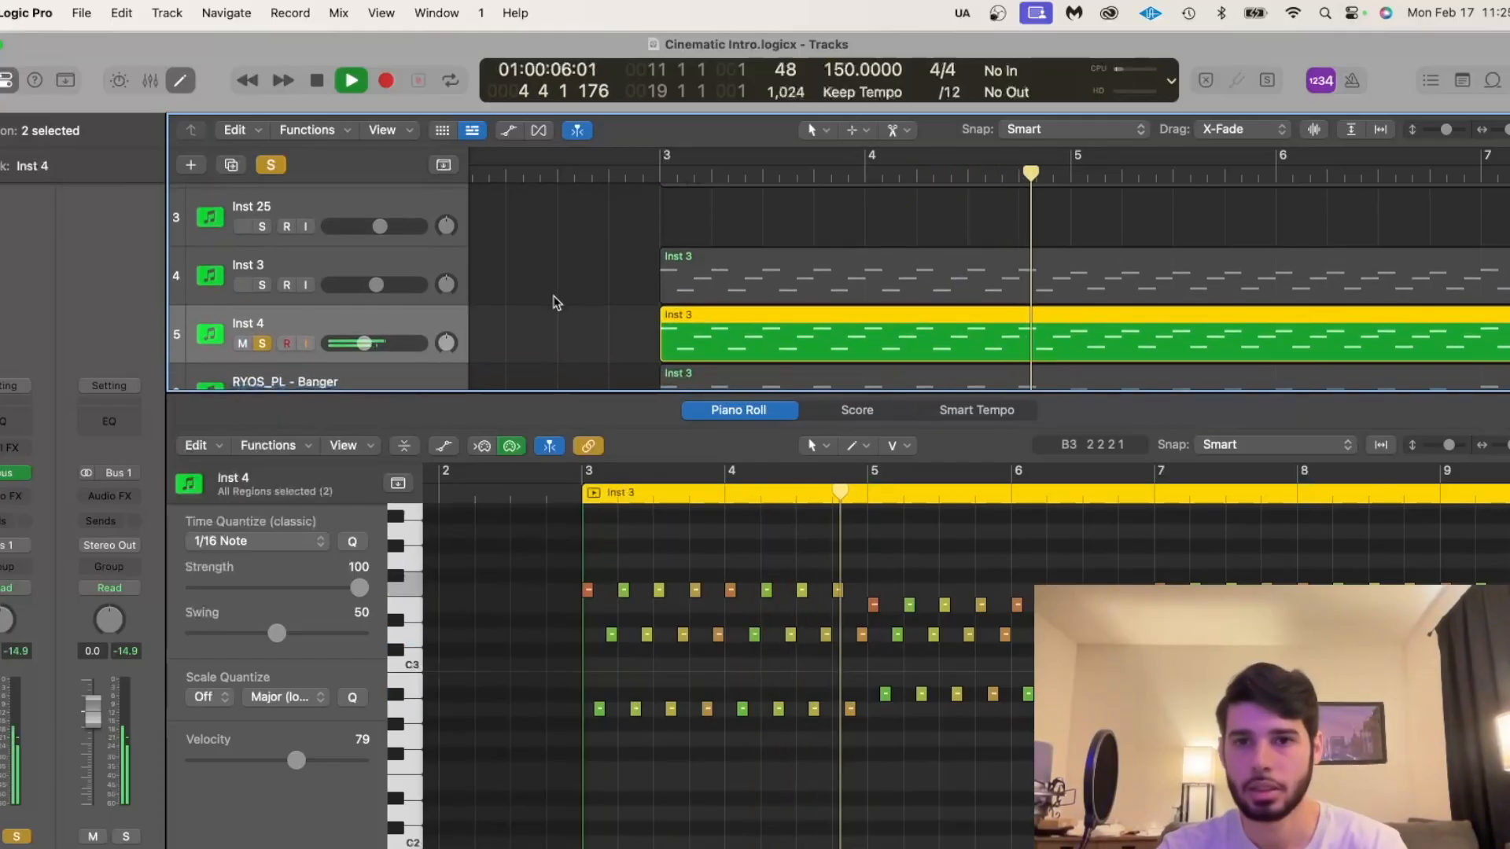
{"action": "key", "text": "space"}
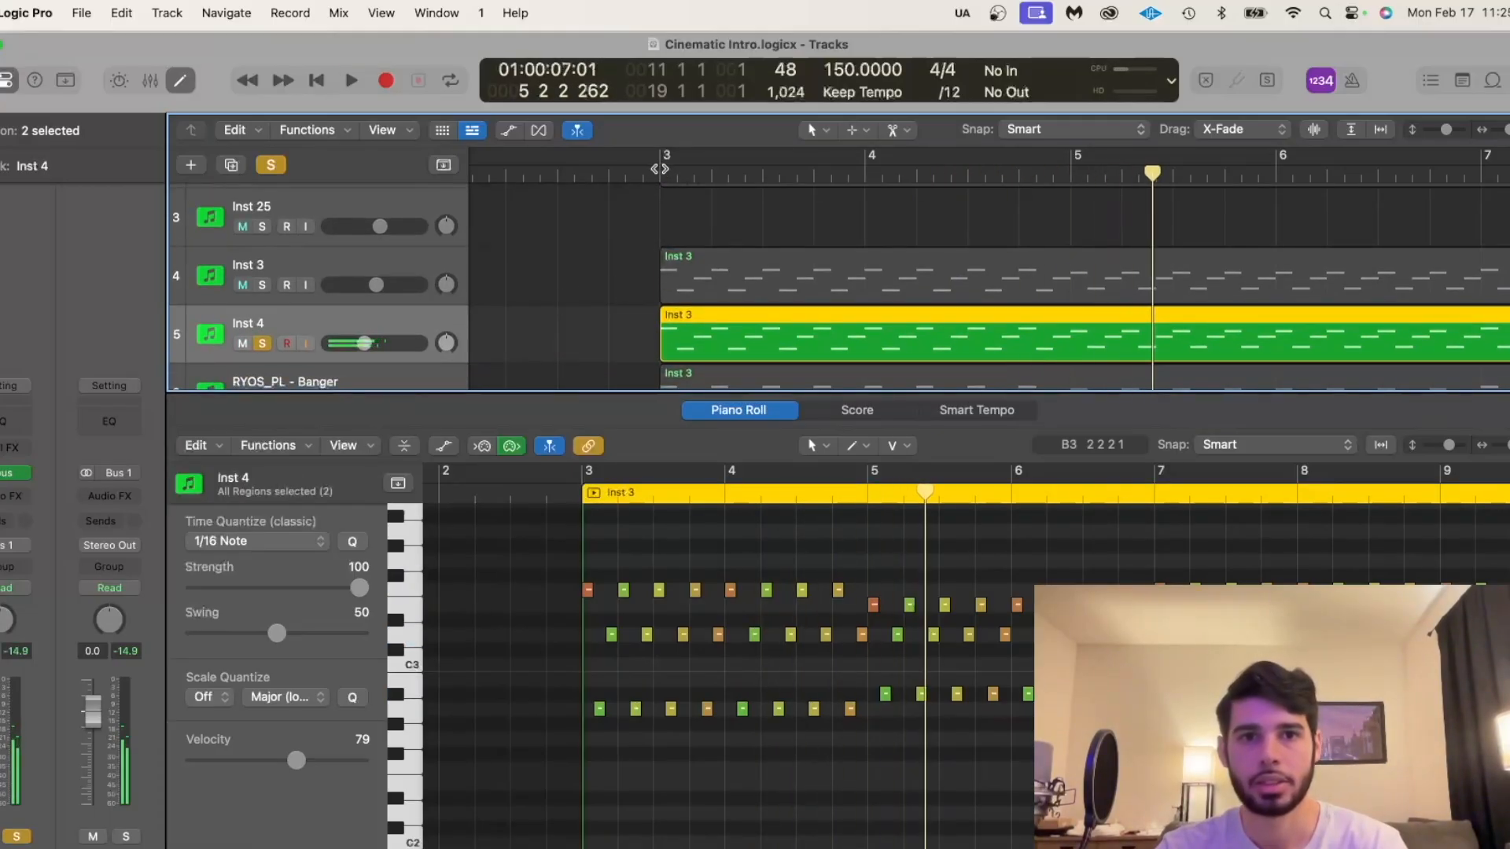
Open the Opus instrument on Inst 4, move its window clear of bar 3, and play the track from bar 3.
{"action": "left_click", "coordinate": [659, 168]}
{"action": "left_click", "coordinate": [4, 474]}
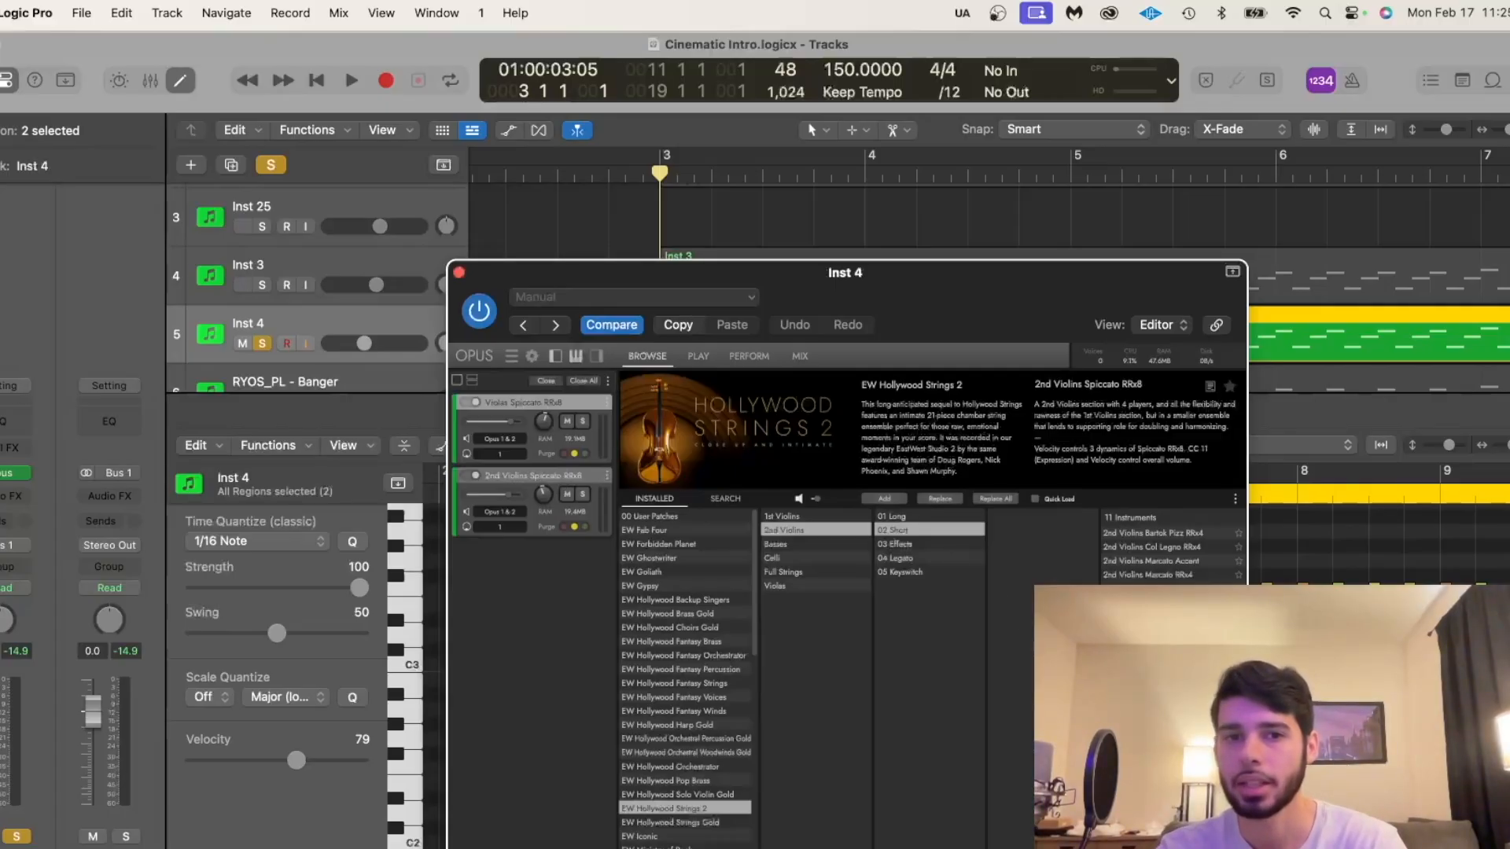
{"action": "left_click_drag", "start_coordinate": [680, 287], "coordinate": [887, 279]}
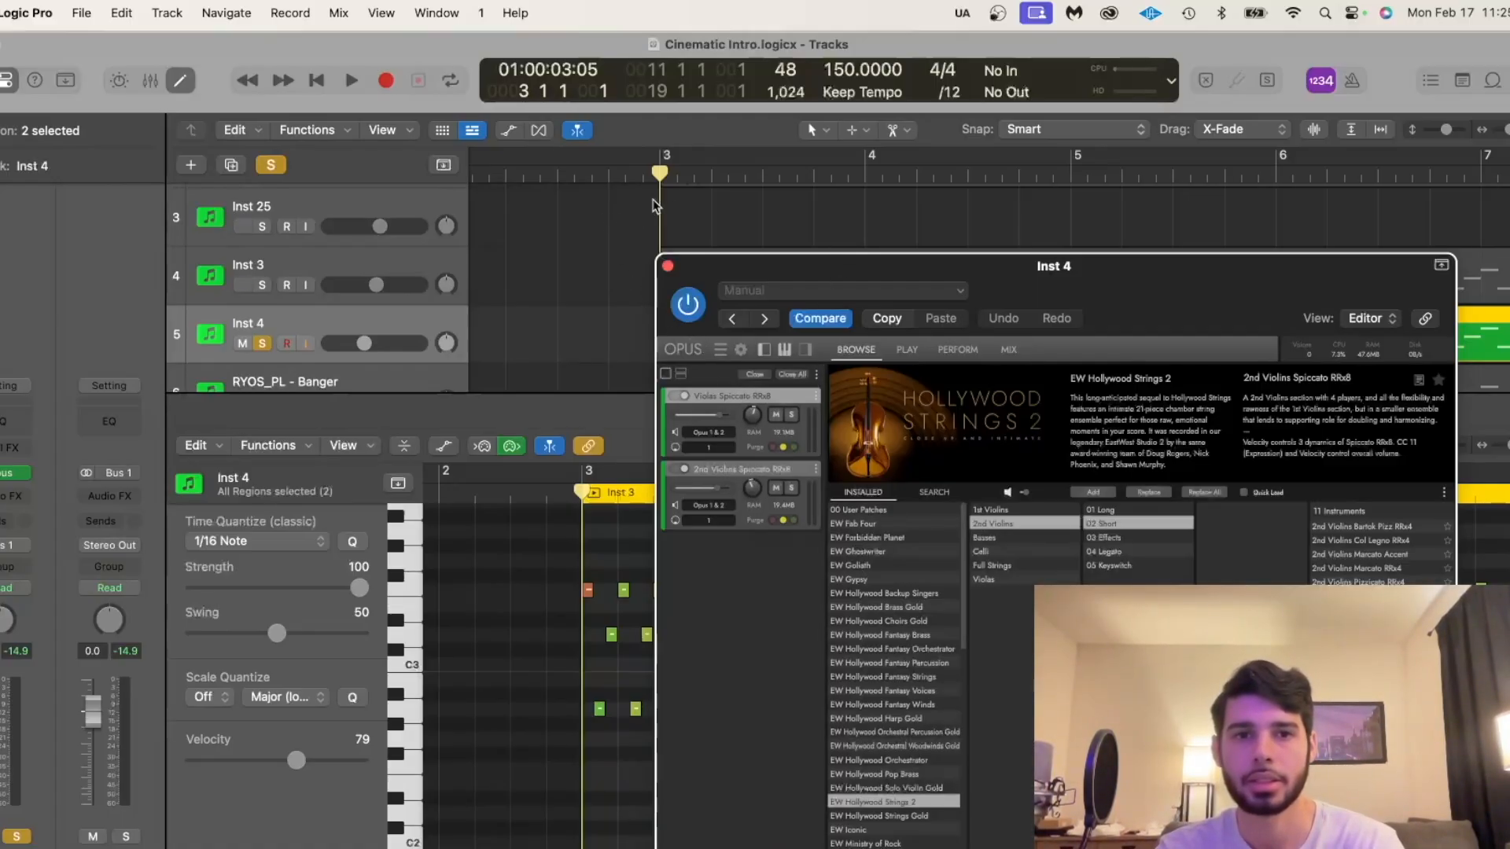
{"action": "key", "text": "space"}
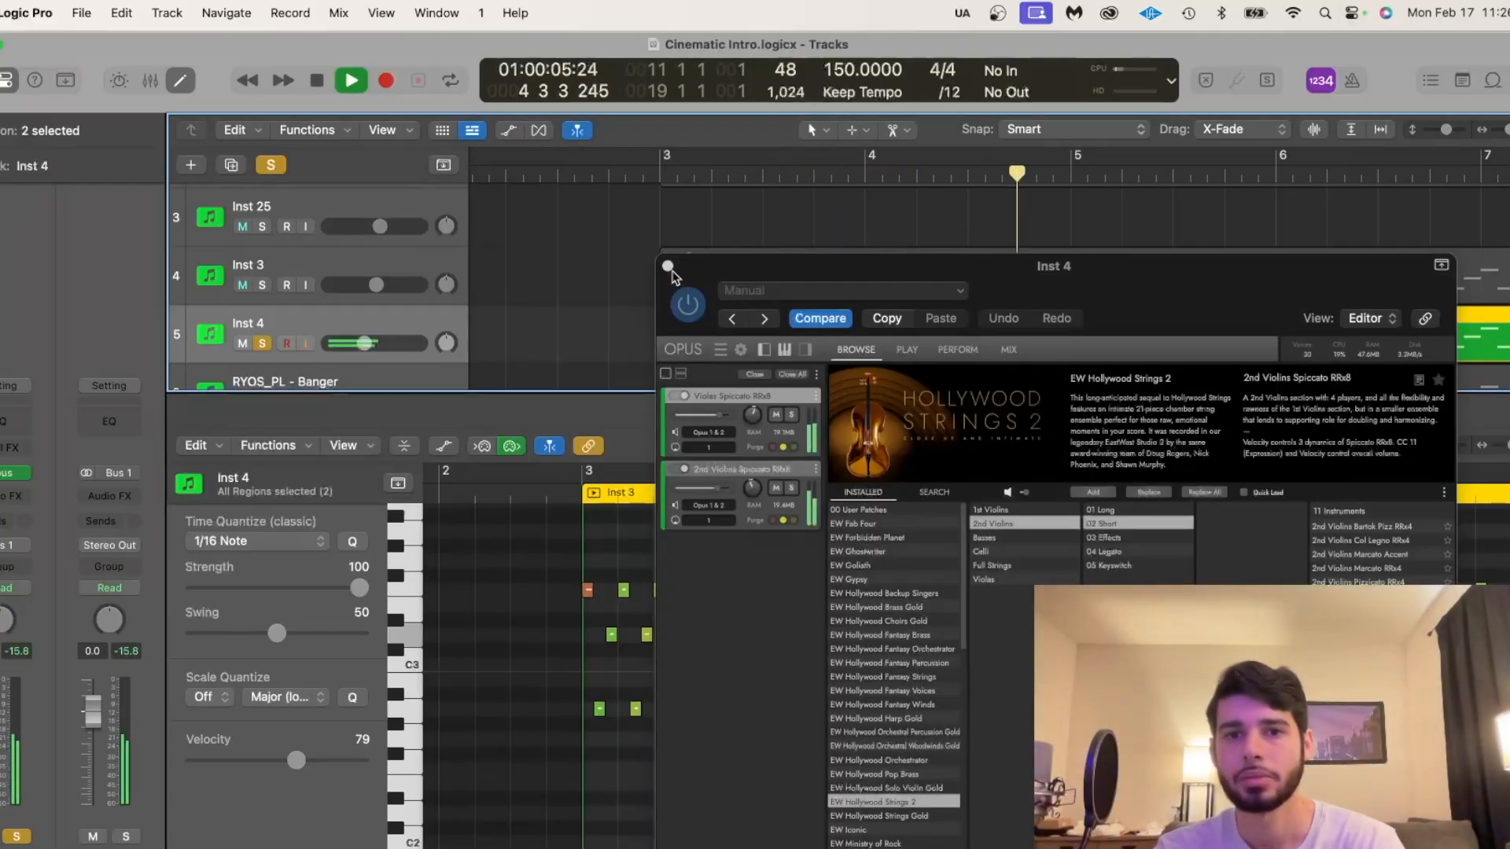
{"action": "key", "text": "space"}
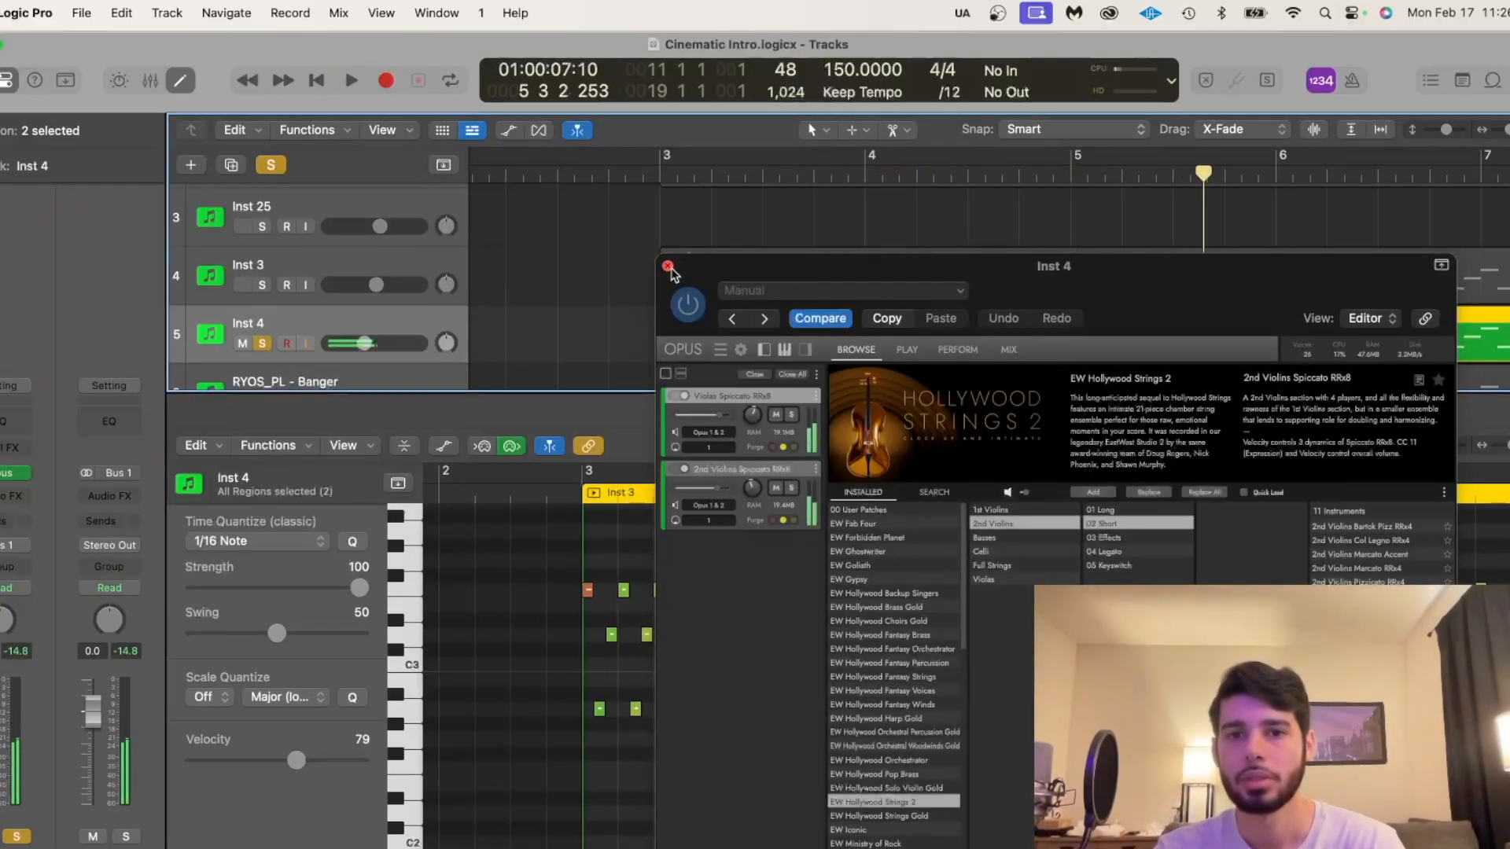
Solo Inst 3 in place of Inst 4 and play it from bar 3 to compare the two string parts.
{"action": "left_click", "coordinate": [262, 285]}
{"action": "left_click", "coordinate": [262, 343]}
{"action": "left_click", "coordinate": [662, 170]}
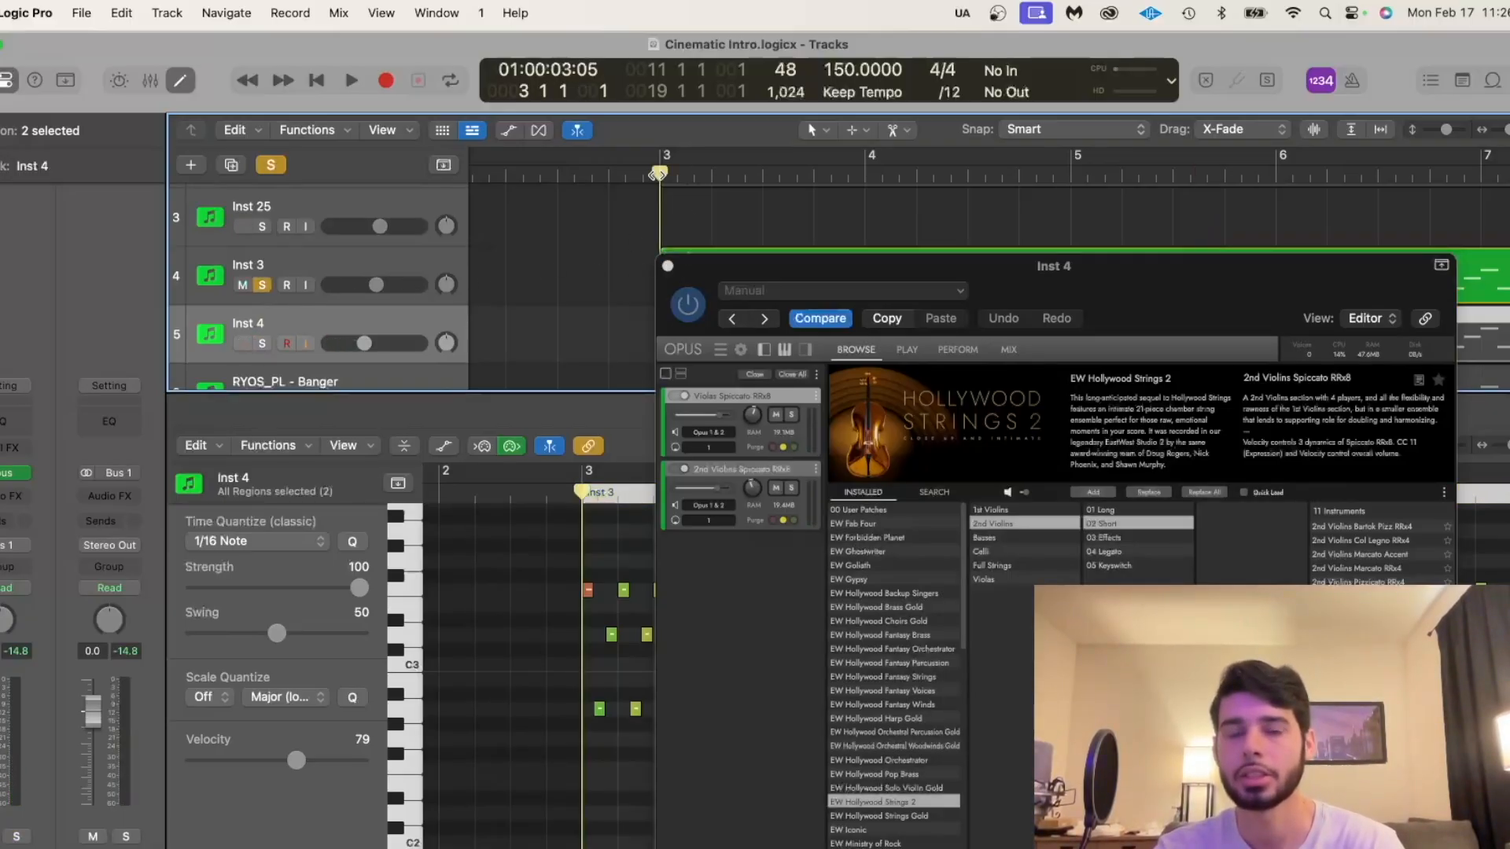
{"action": "key", "text": "space"}
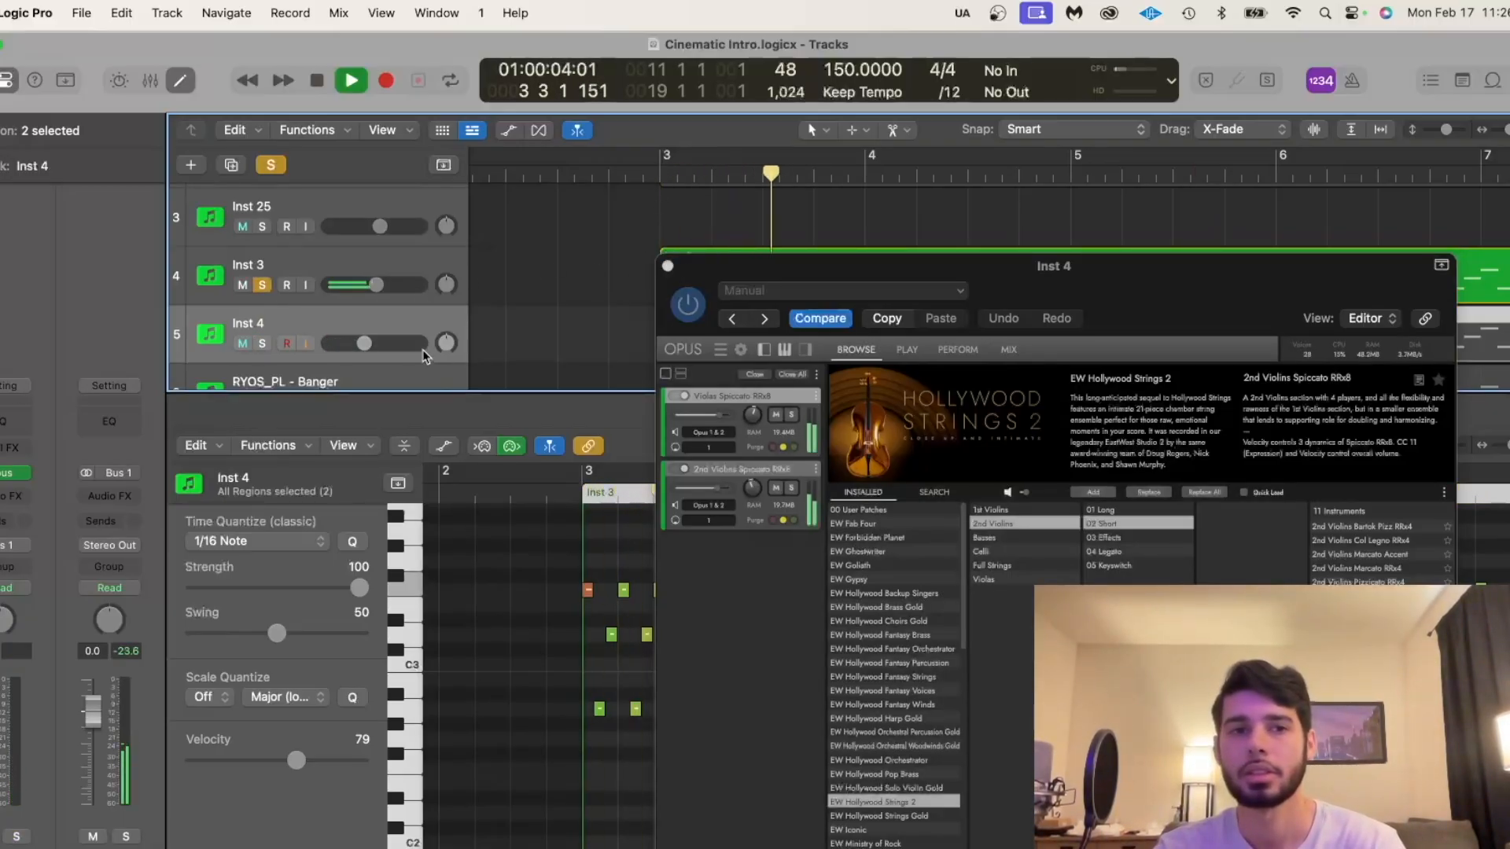
Play Inst 3 and Inst 4 soloed together from bar 3, close the Opus window while listening, and stop playback.
{"action": "key", "text": "space"}
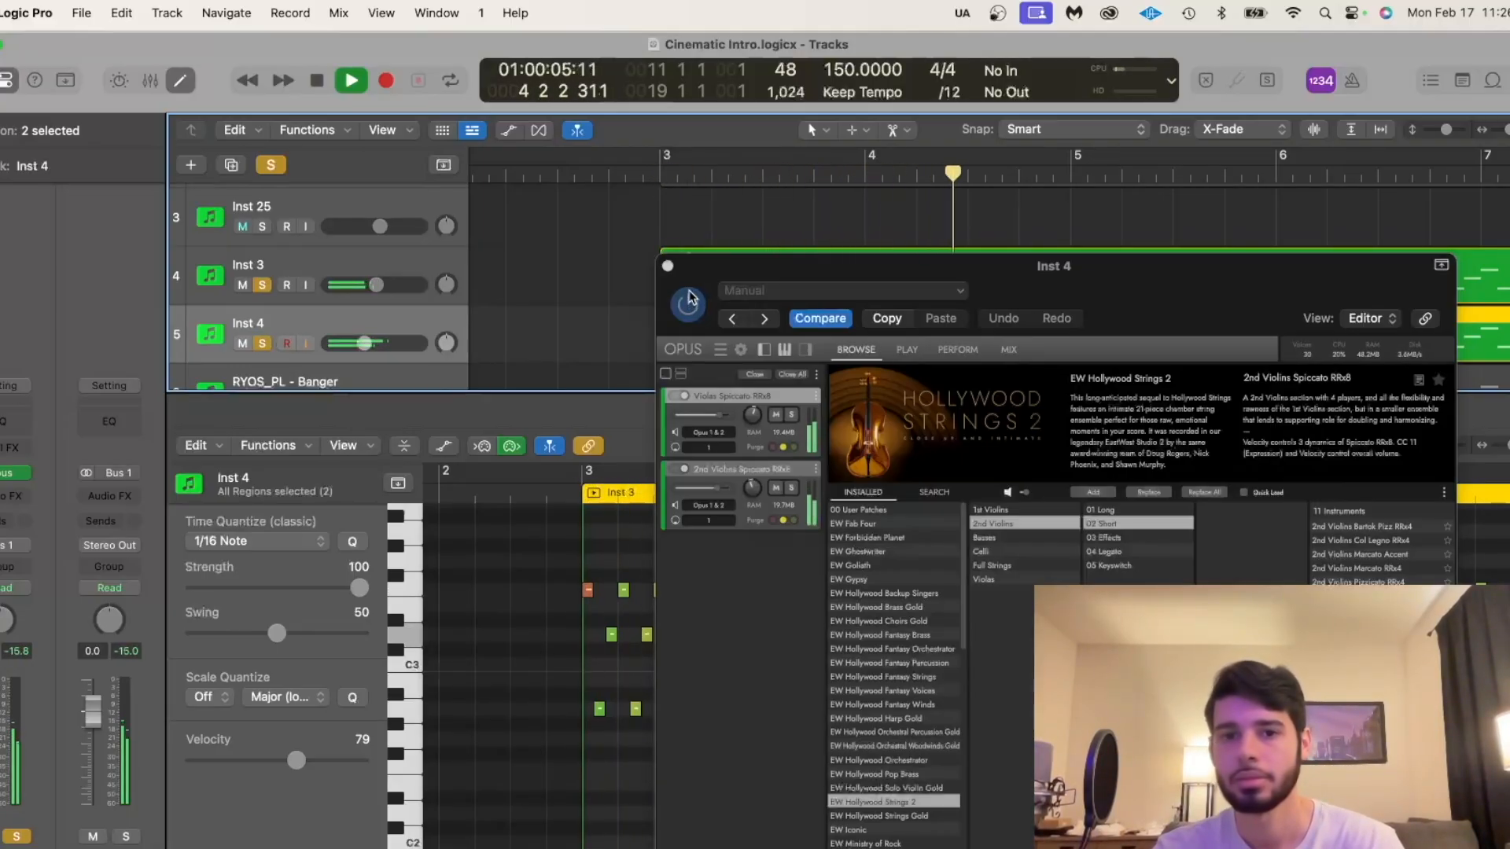
{"action": "left_click", "coordinate": [668, 266]}
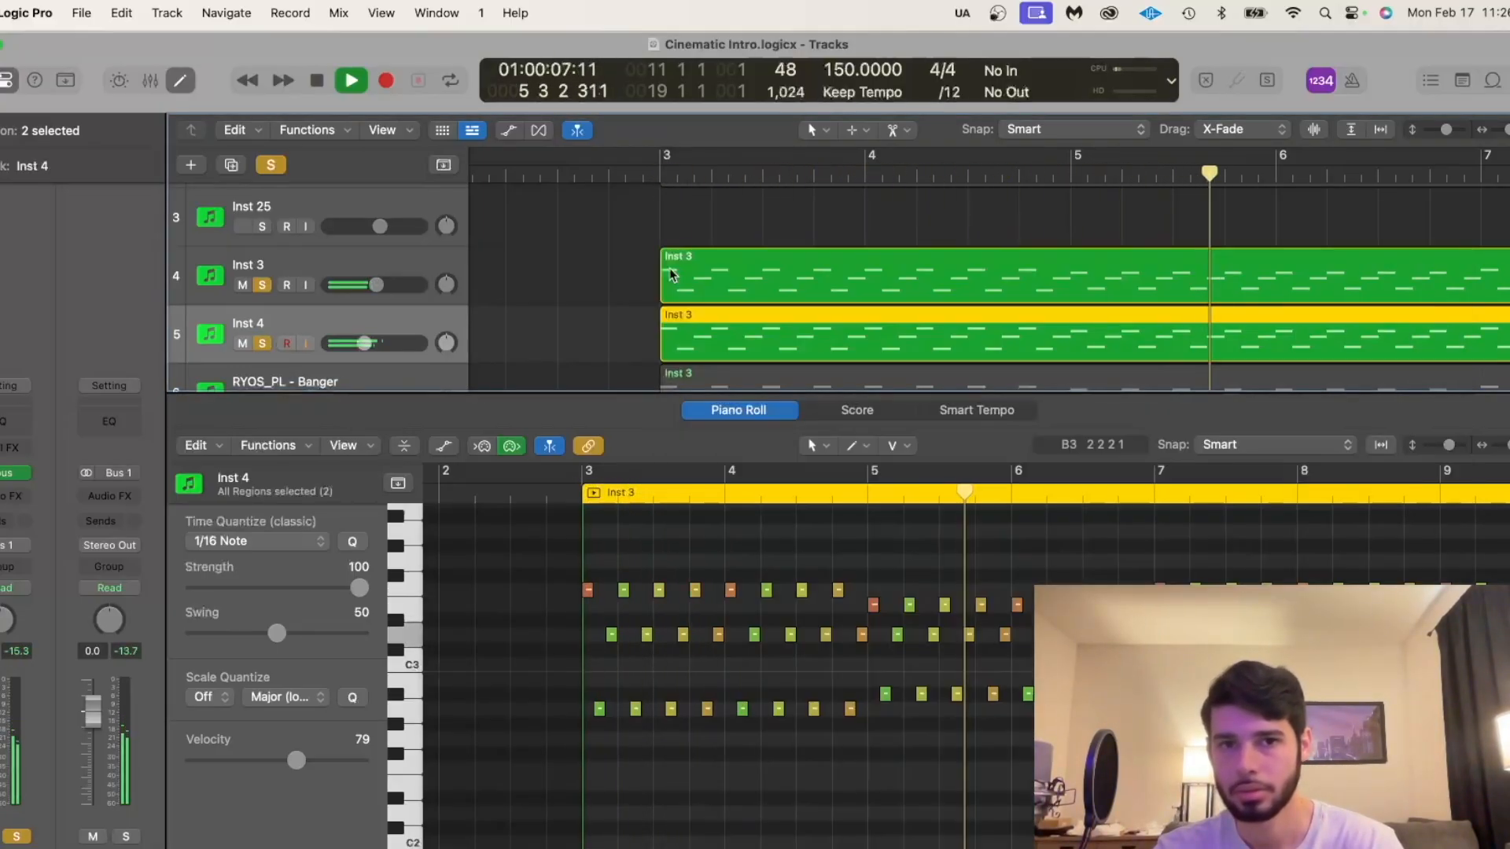
{"action": "scroll", "coordinate": [669, 275], "scroll_direction": "down", "scroll_amount": 2}
{"action": "scroll", "coordinate": [669, 275], "scroll_direction": "up", "scroll_amount": 3}
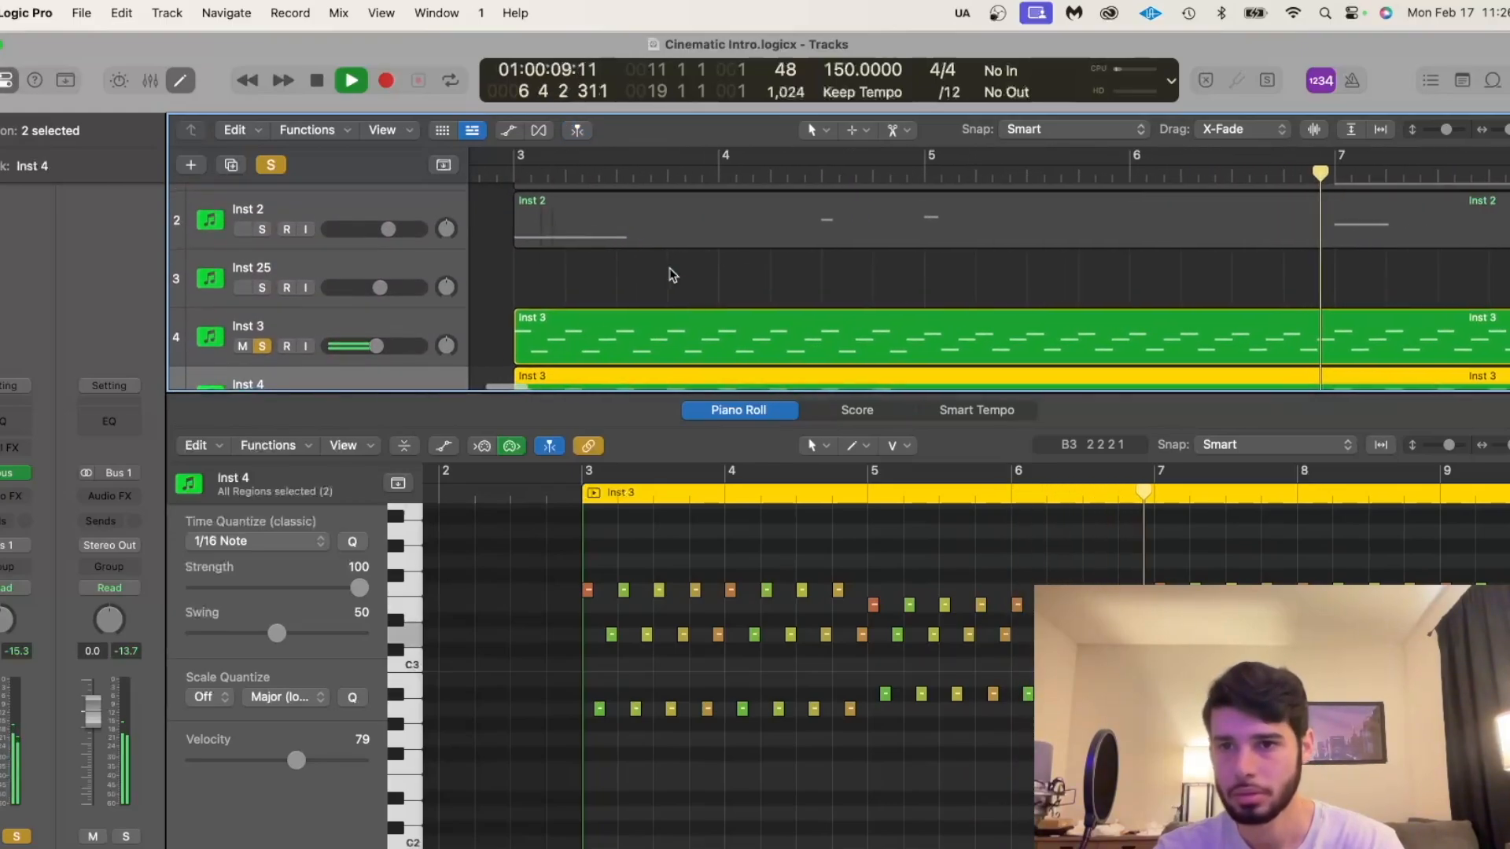
{"action": "key", "text": "space"}
{"action": "scroll", "coordinate": [653, 297], "scroll_direction": "down", "scroll_amount": 2}
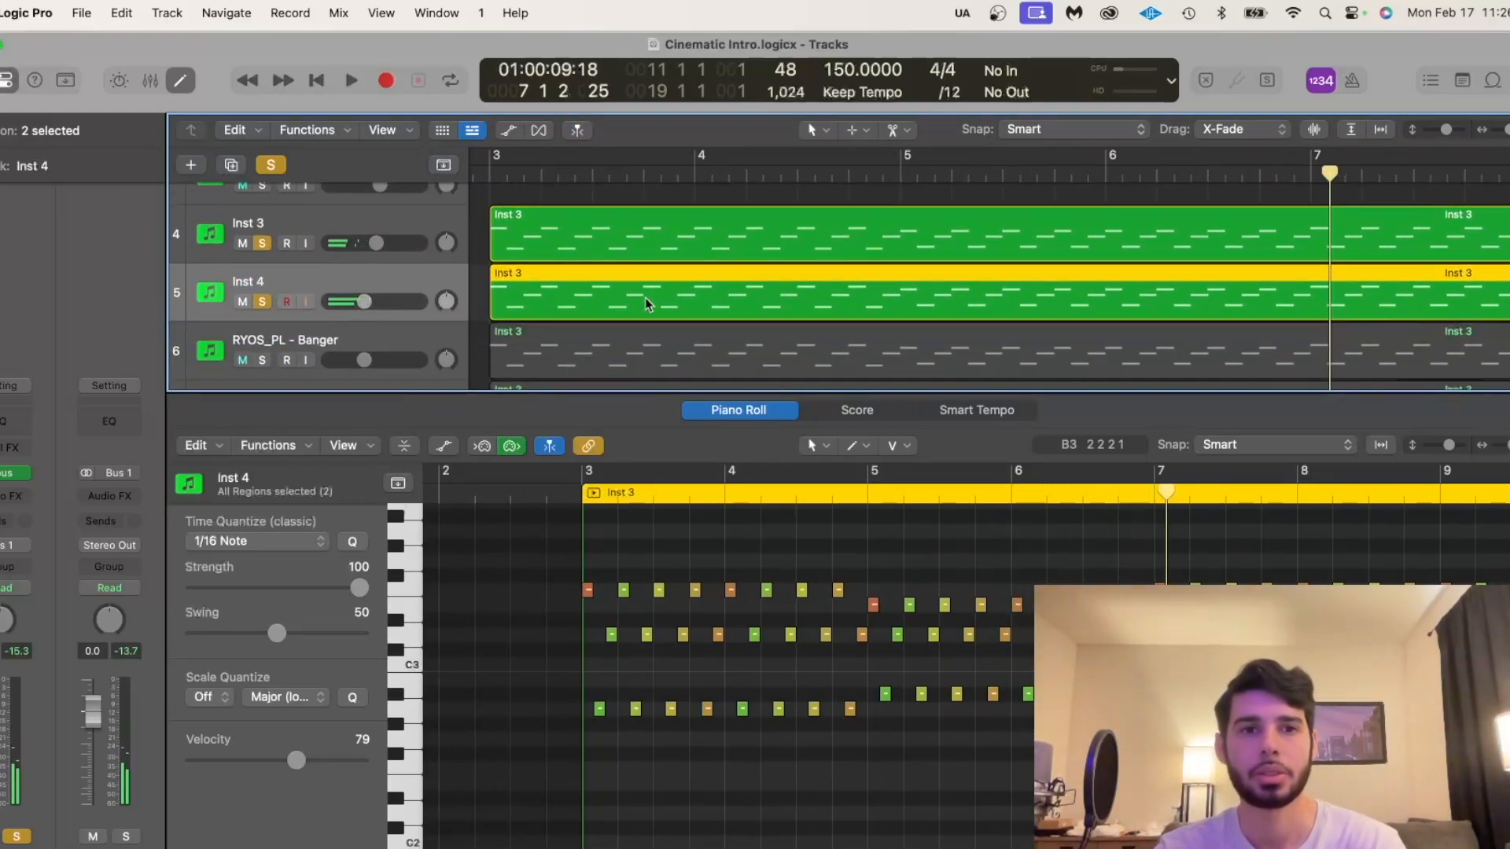
Solo only RYOS_PL - Banger and play it from bar 3 with its track selected.
{"action": "left_click", "coordinate": [280, 173]}
{"action": "left_click", "coordinate": [280, 173]}
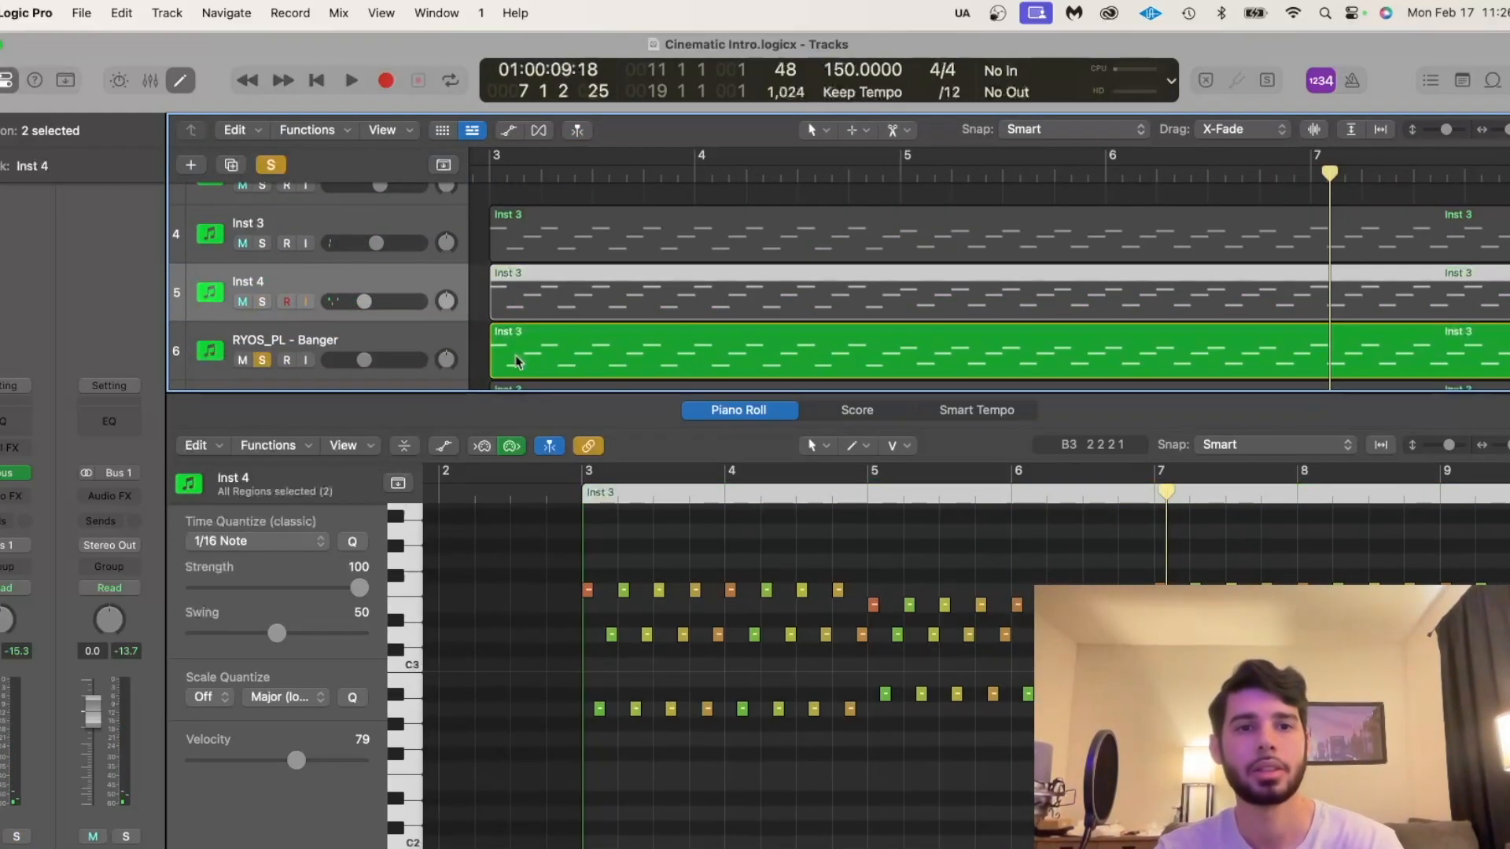
{"action": "scroll", "coordinate": [516, 362], "scroll_direction": "down", "scroll_amount": 1}
{"action": "scroll", "coordinate": [517, 361], "scroll_direction": "left", "scroll_amount": 1}
{"action": "double_click", "coordinate": [521, 178]}
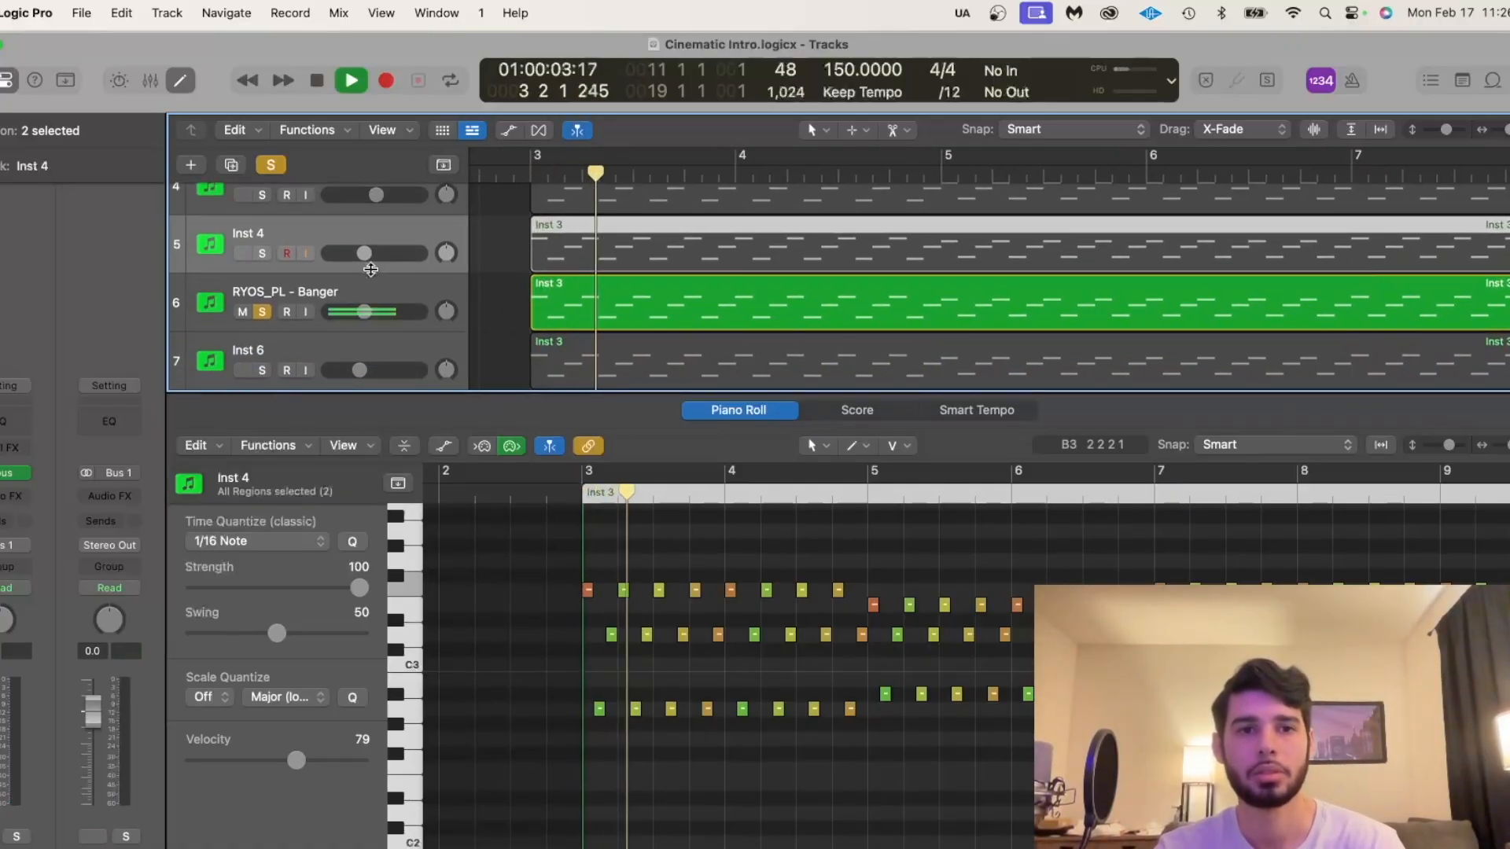
{"action": "left_click", "coordinate": [719, 300]}
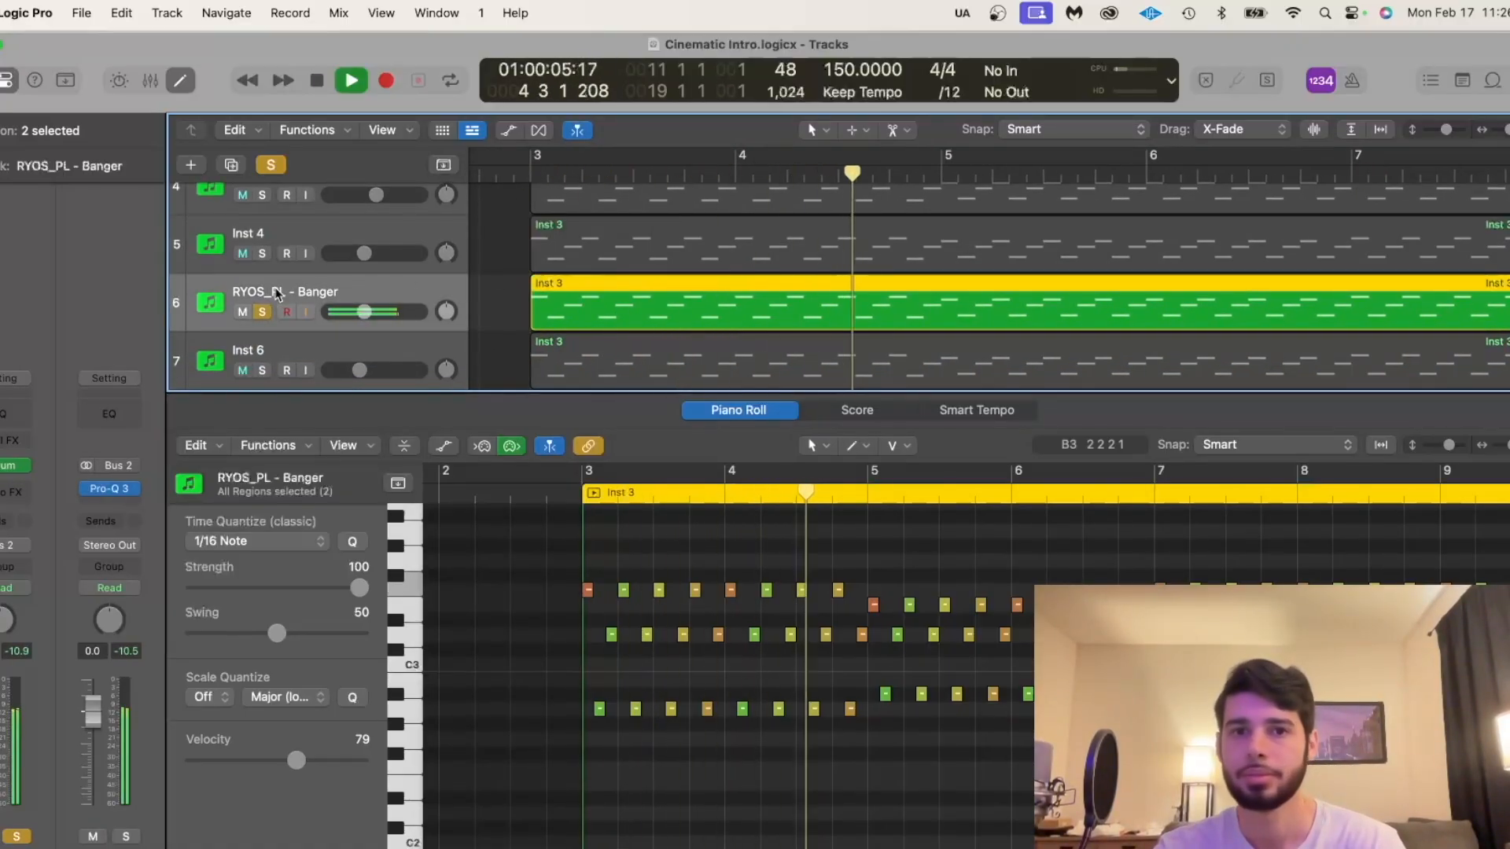
{"action": "key", "text": "space"}
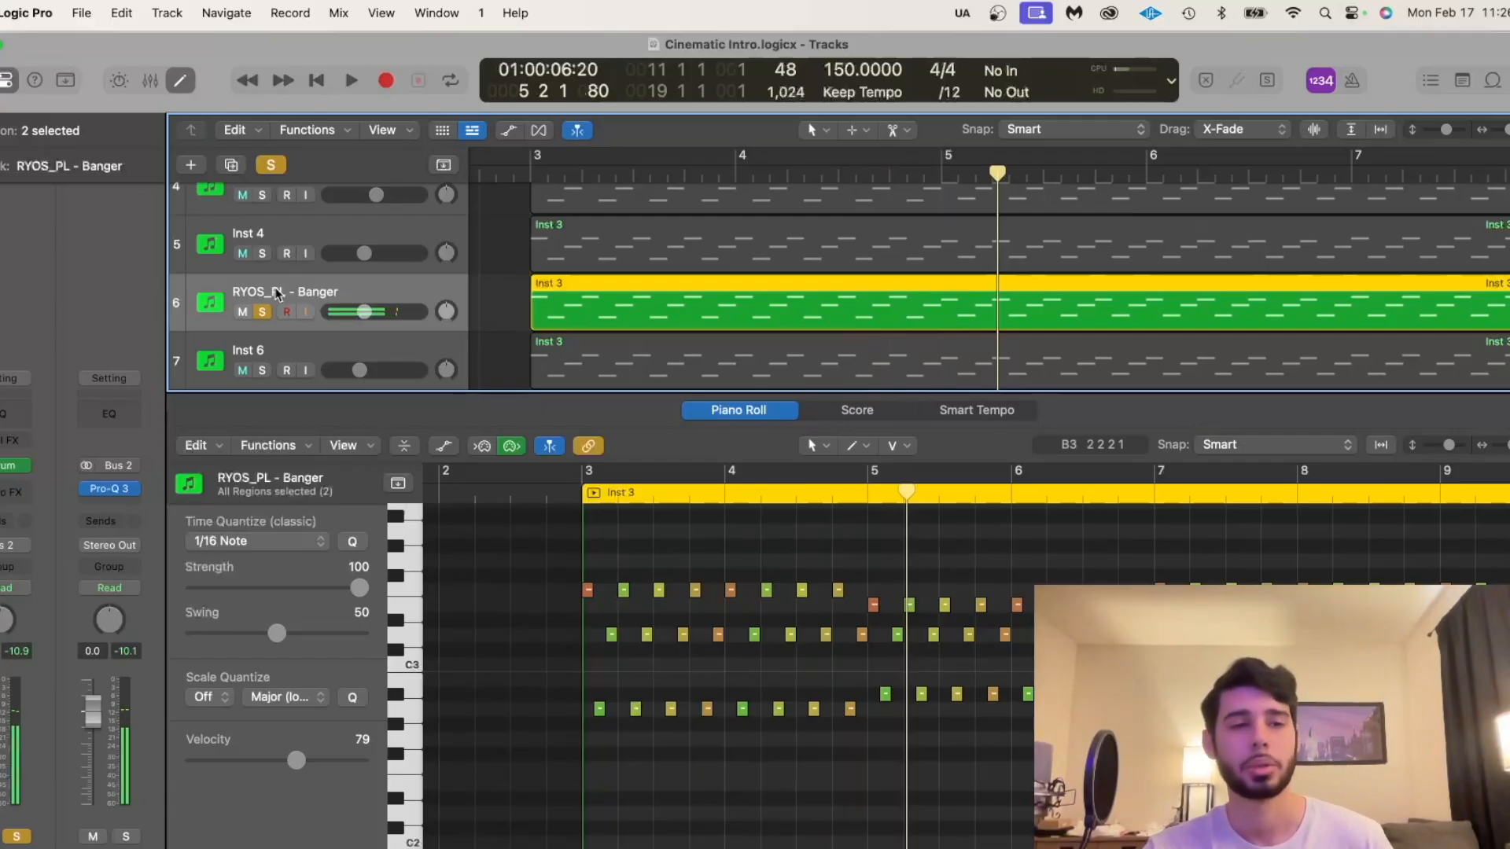
Look over the neighbouring string tracks, open the Serum instrument on RYOS_PL - Banger, and move its window to examine the patch.
{"action": "scroll", "coordinate": [285, 235], "scroll_direction": "up", "scroll_amount": 2}
{"action": "left_click", "coordinate": [284, 234]}
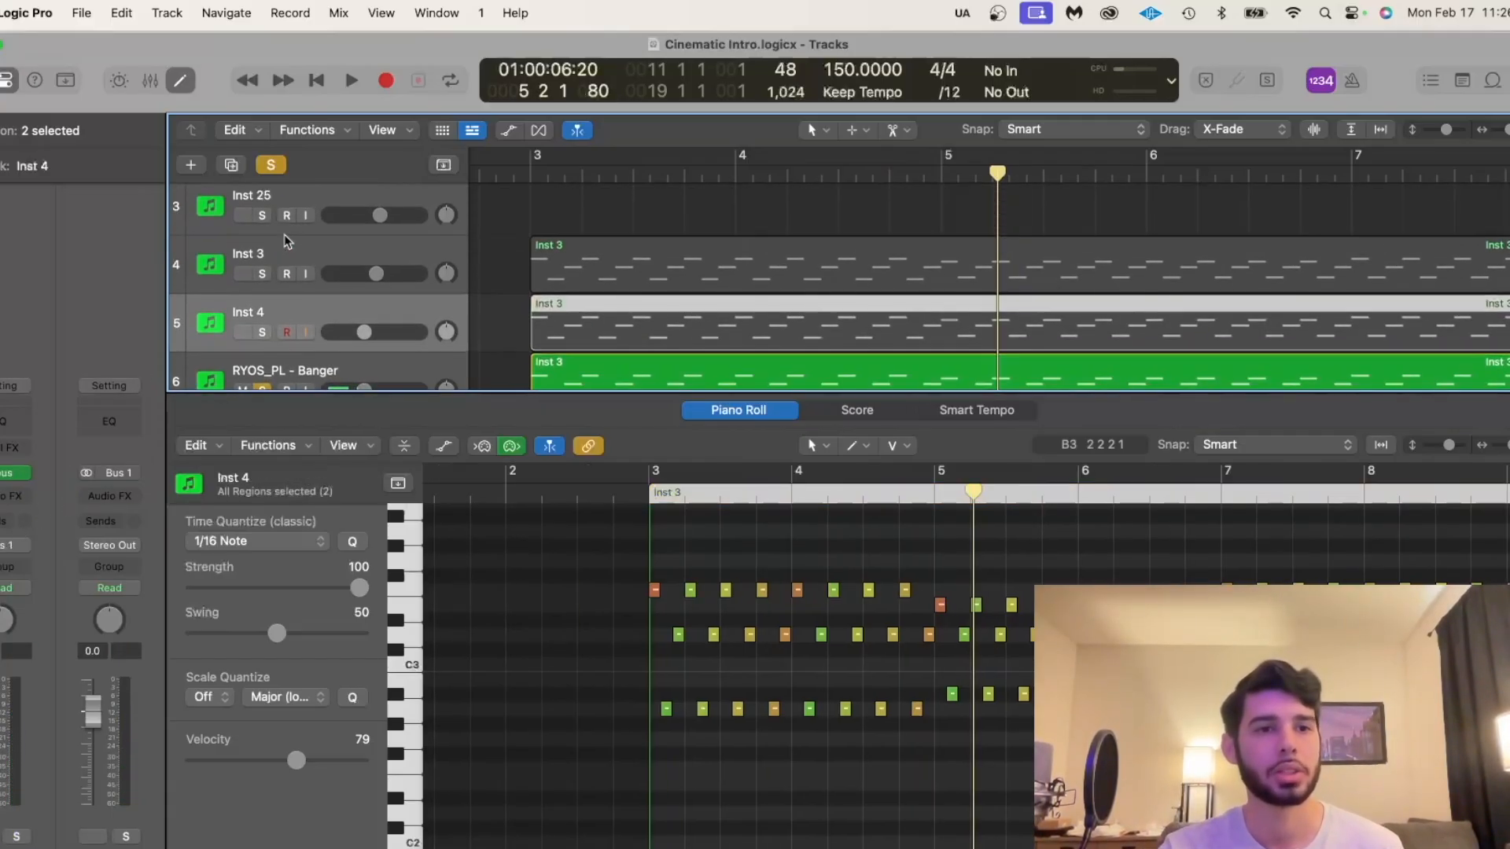
{"action": "scroll", "coordinate": [282, 249], "scroll_direction": "up", "scroll_amount": 1}
{"action": "scroll", "coordinate": [289, 336], "scroll_direction": "down", "scroll_amount": 2}
{"action": "left_click", "coordinate": [294, 261]}
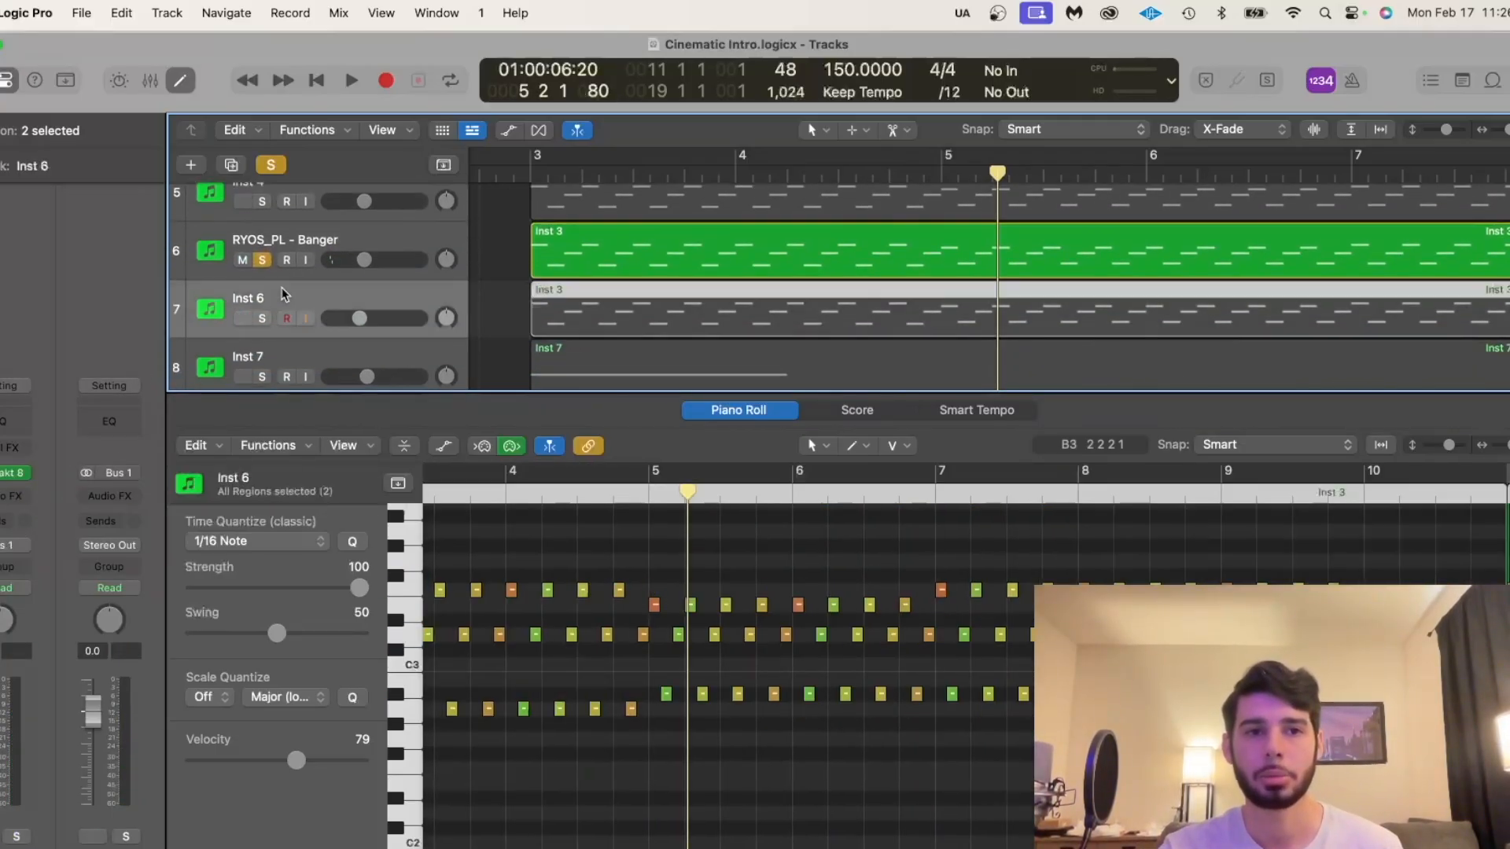
{"action": "left_click", "coordinate": [5, 467]}
{"action": "left_click_drag", "start_coordinate": [954, 304], "coordinate": [999, 252]}
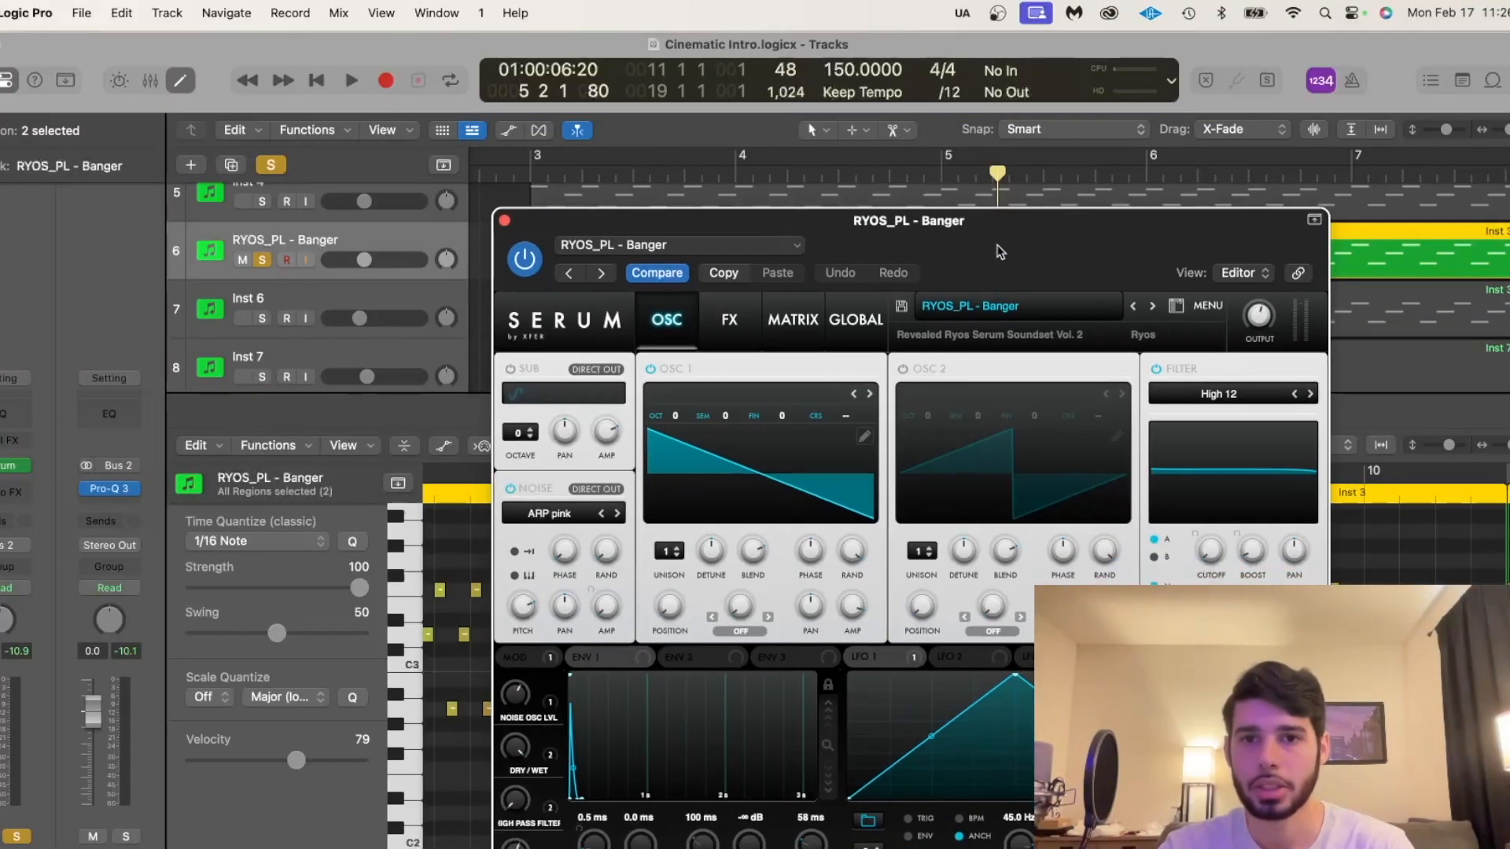
Close the Serum window, unsolo RYOS_PL - Banger, solo Inst 3 and Inst 4, and select the Inst 3 track.
{"action": "left_click", "coordinate": [505, 220]}
{"action": "scroll", "coordinate": [446, 251], "scroll_direction": "up", "scroll_amount": 2}
{"action": "left_click", "coordinate": [321, 276]}
{"action": "left_click", "coordinate": [259, 355]}
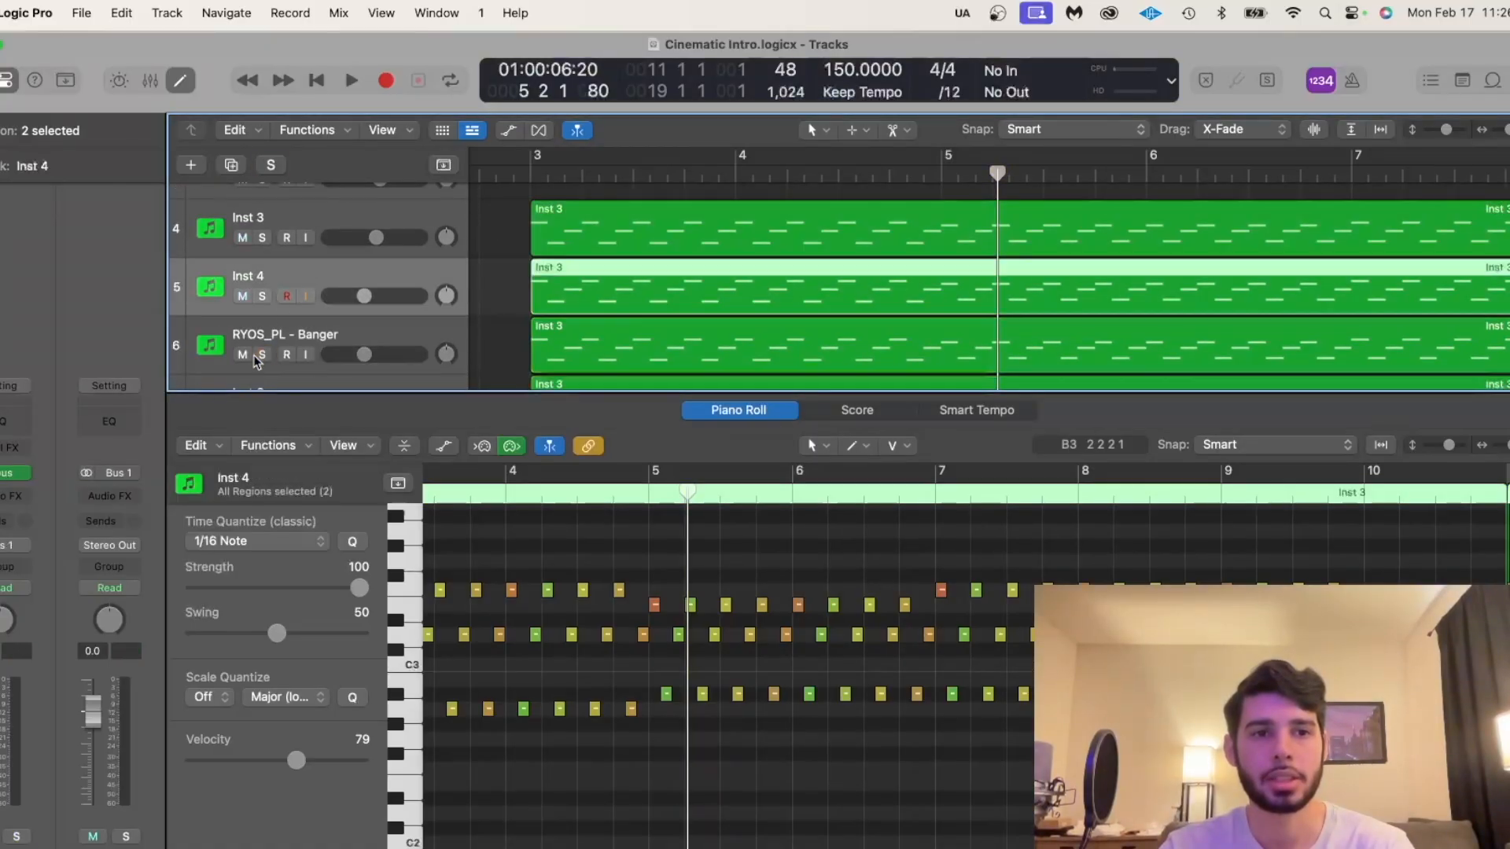
{"action": "left_click", "coordinate": [262, 296]}
{"action": "left_click", "coordinate": [262, 238]}
{"action": "left_click", "coordinate": [848, 231]}
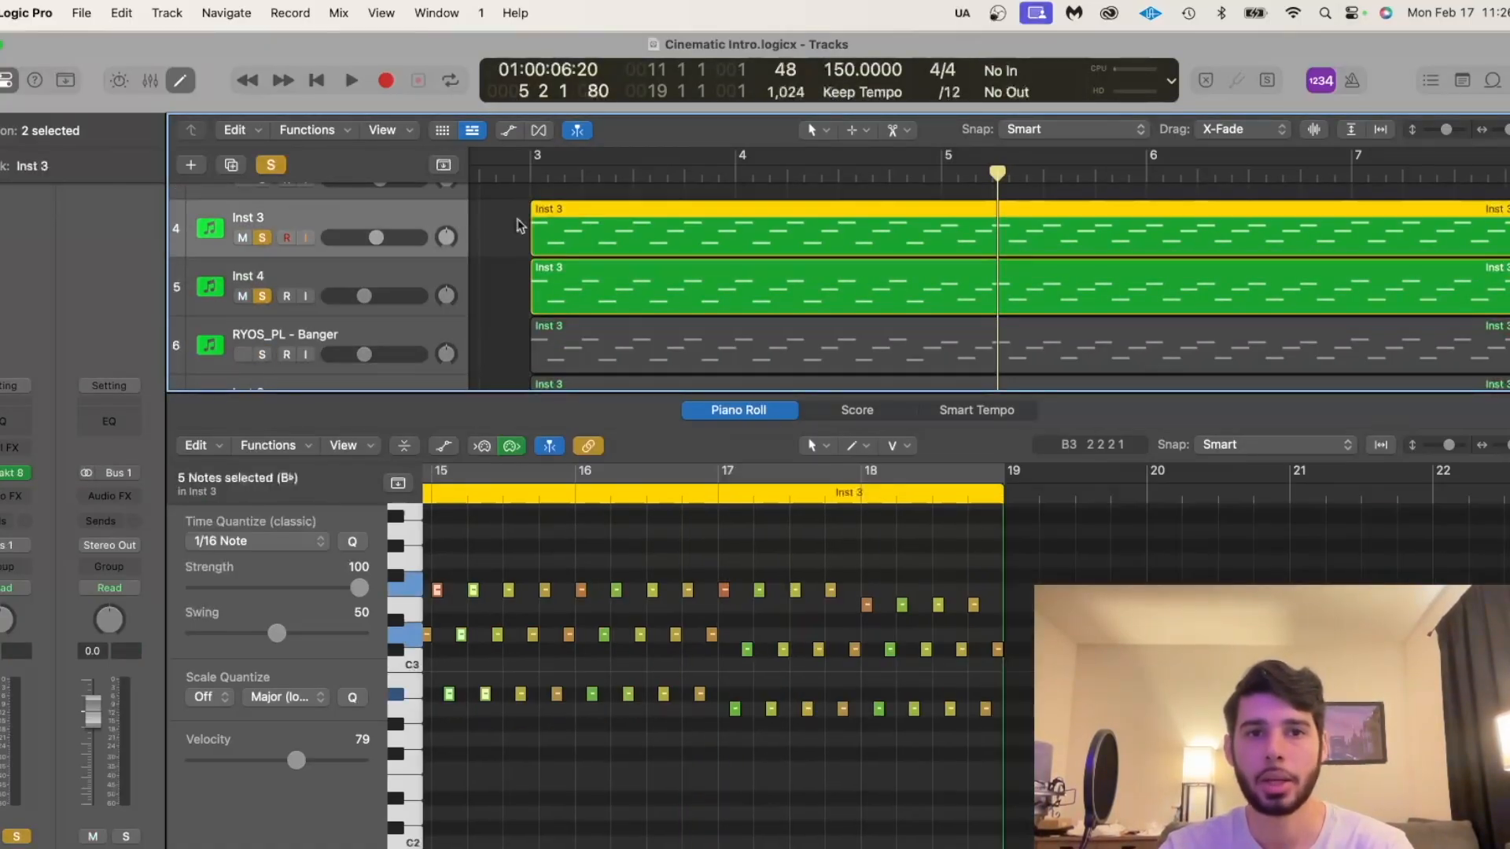
Insert a stereo FabFilter Pro-Q 3 on the Aux 1 bus fed by the string tracks.
{"action": "scroll", "coordinate": [848, 231], "scroll_direction": "down", "scroll_amount": 1}
{"action": "scroll", "coordinate": [787, 260], "scroll_direction": "left", "scroll_amount": 3}
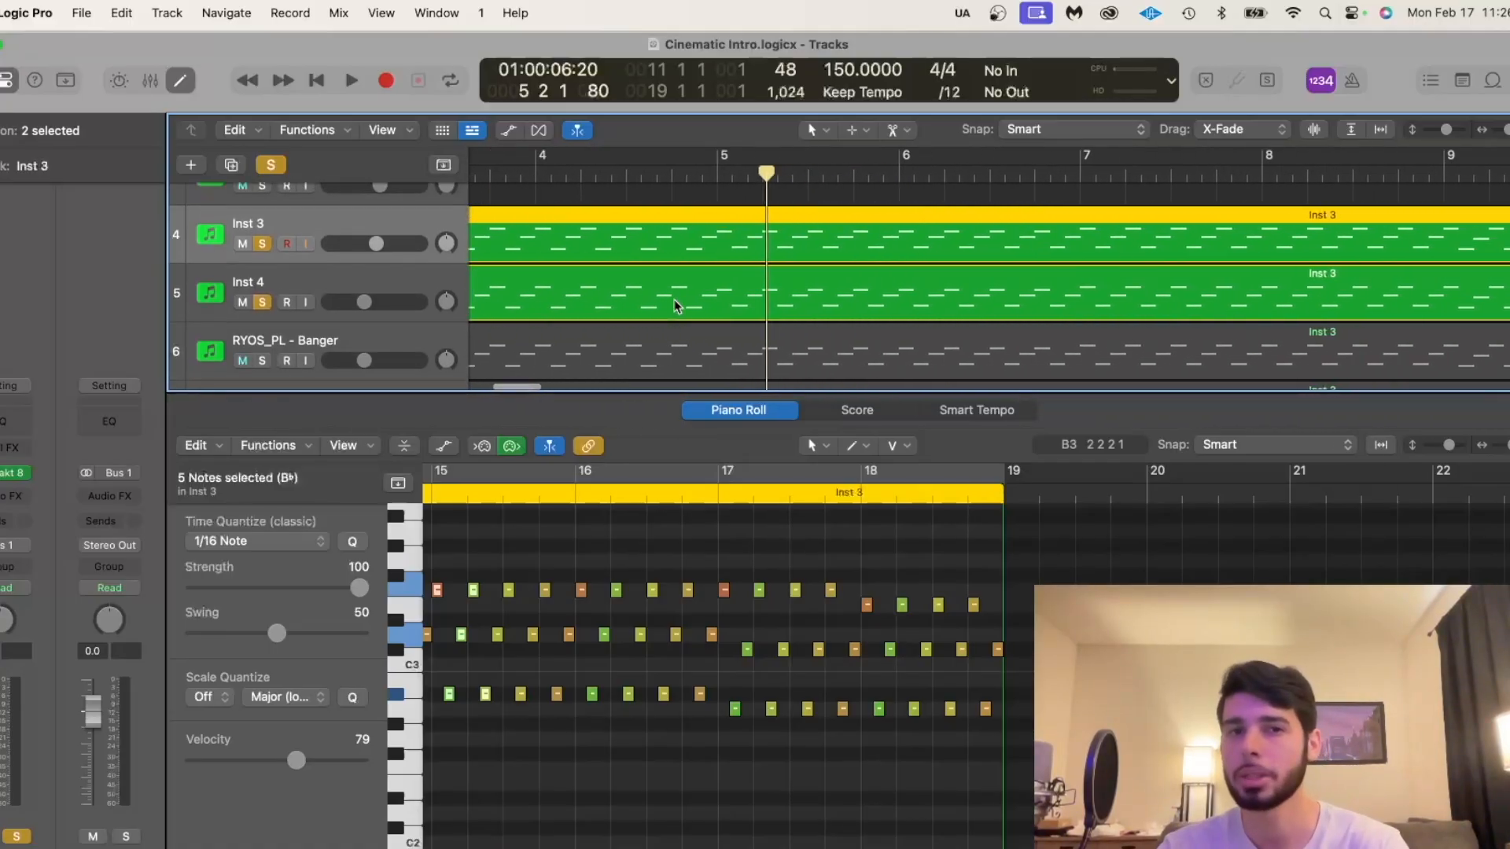
{"action": "scroll", "coordinate": [676, 299], "scroll_direction": "right", "scroll_amount": 3}
{"action": "left_click", "coordinate": [109, 497]}
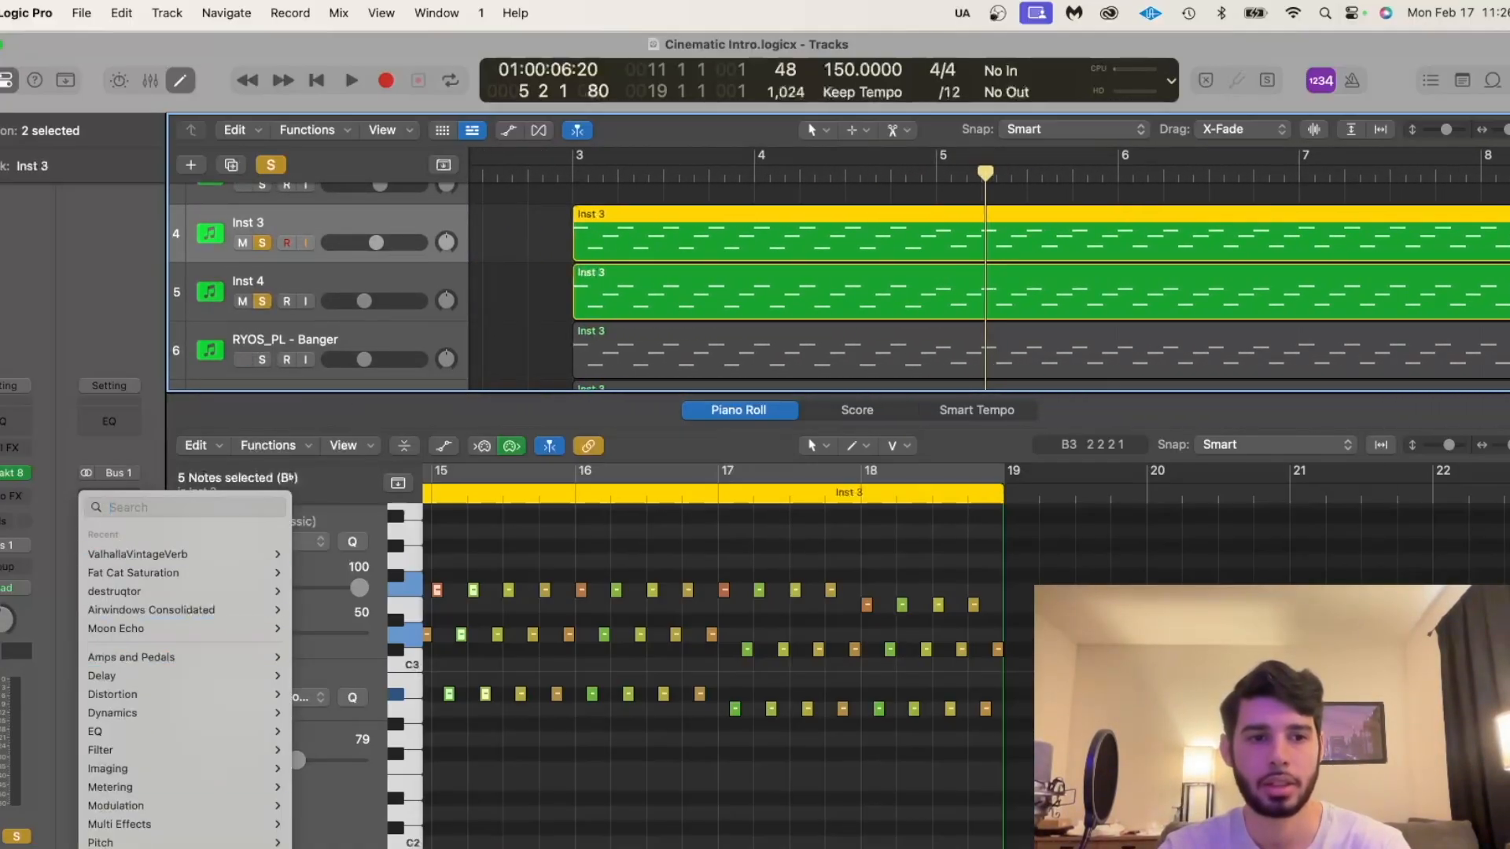
{"action": "mouse_move", "coordinate": [180, 848]}
{"action": "mouse_move", "coordinate": [377, 404]}
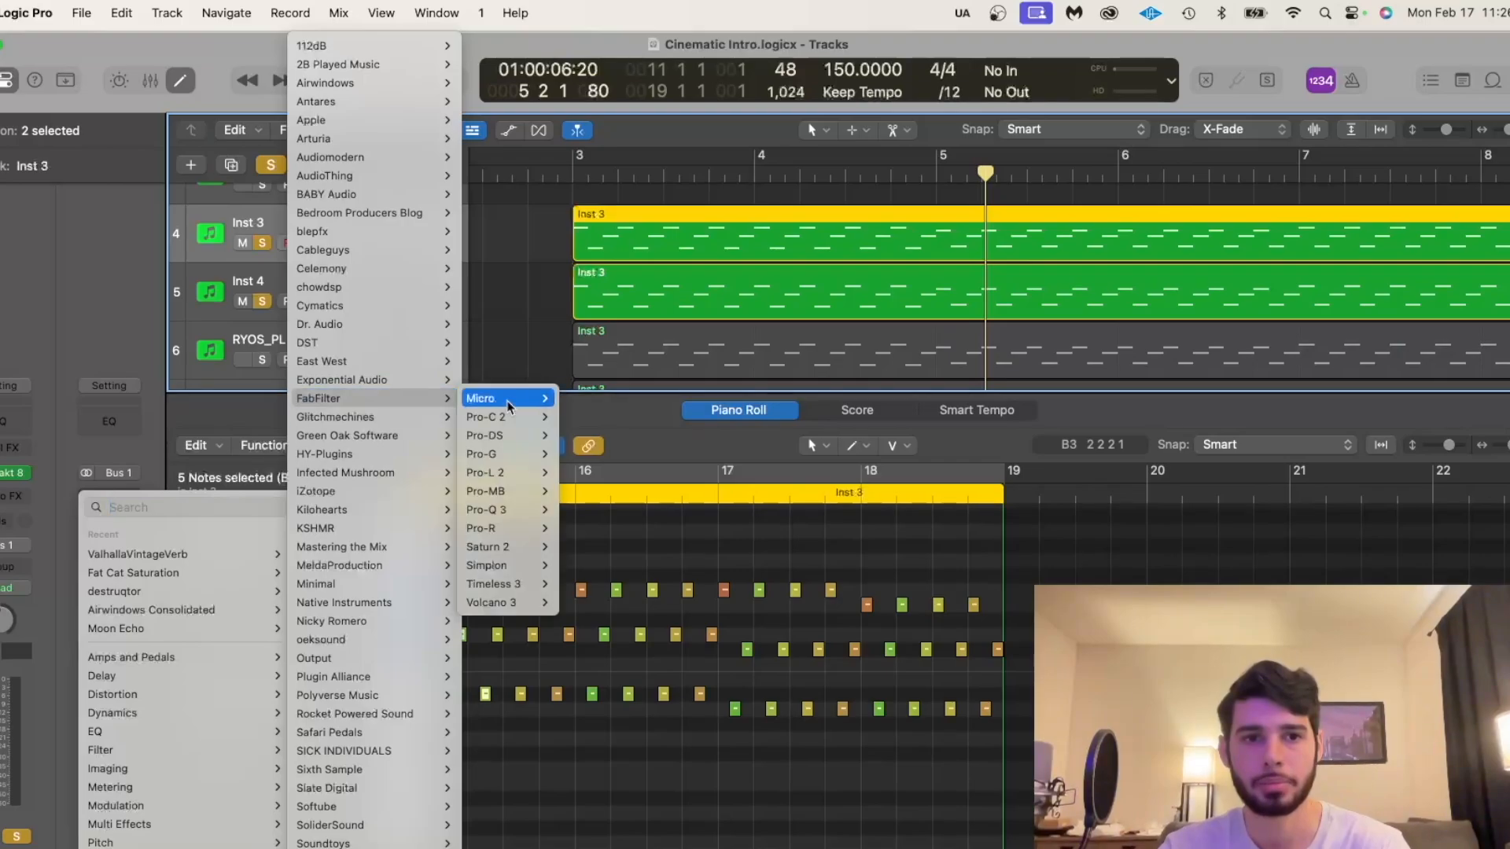
{"action": "mouse_move", "coordinate": [511, 510]}
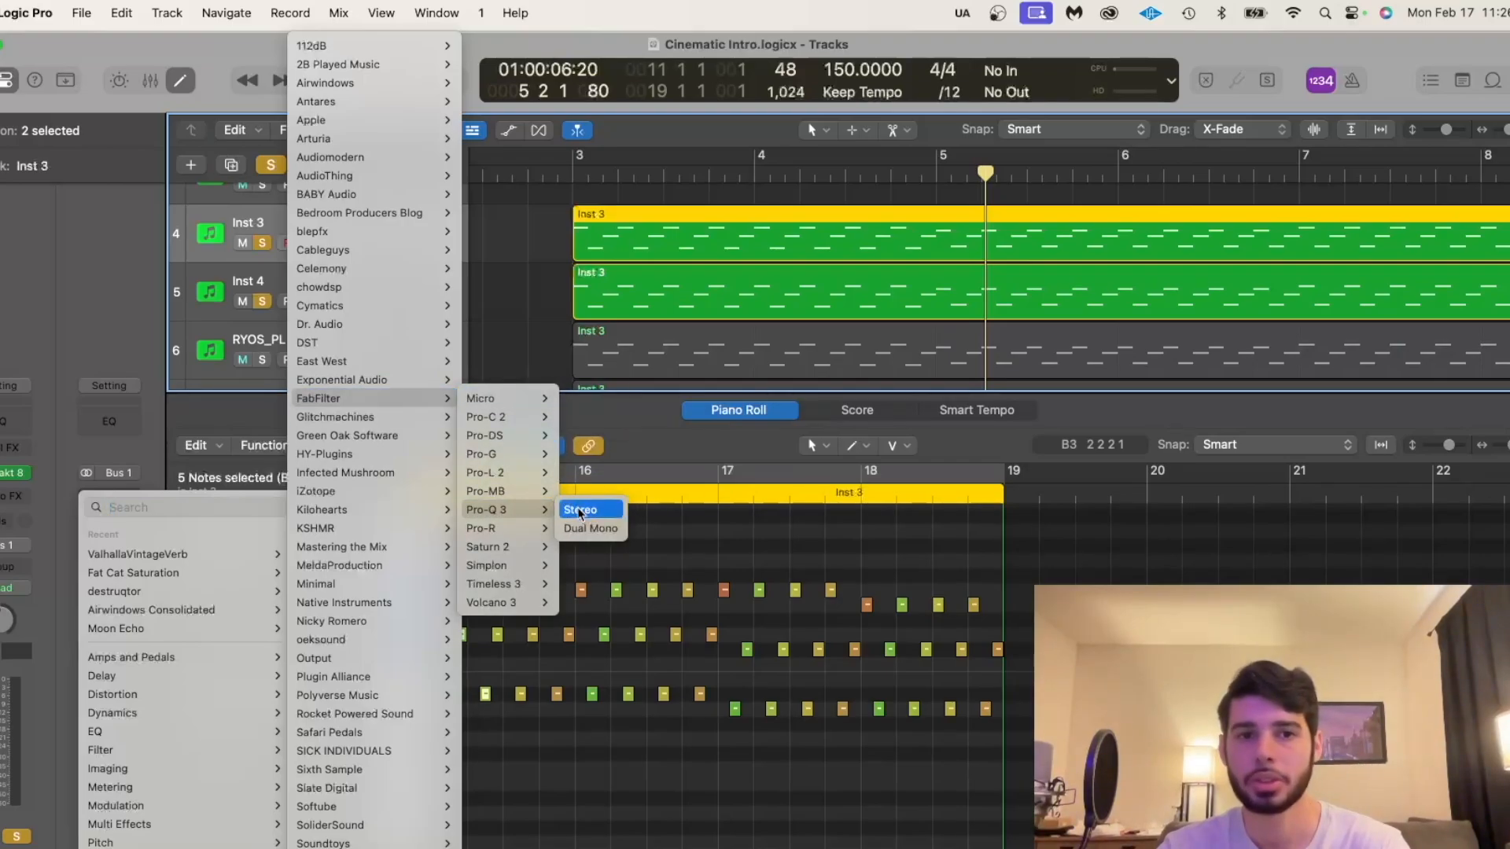
{"action": "left_click", "coordinate": [580, 511]}
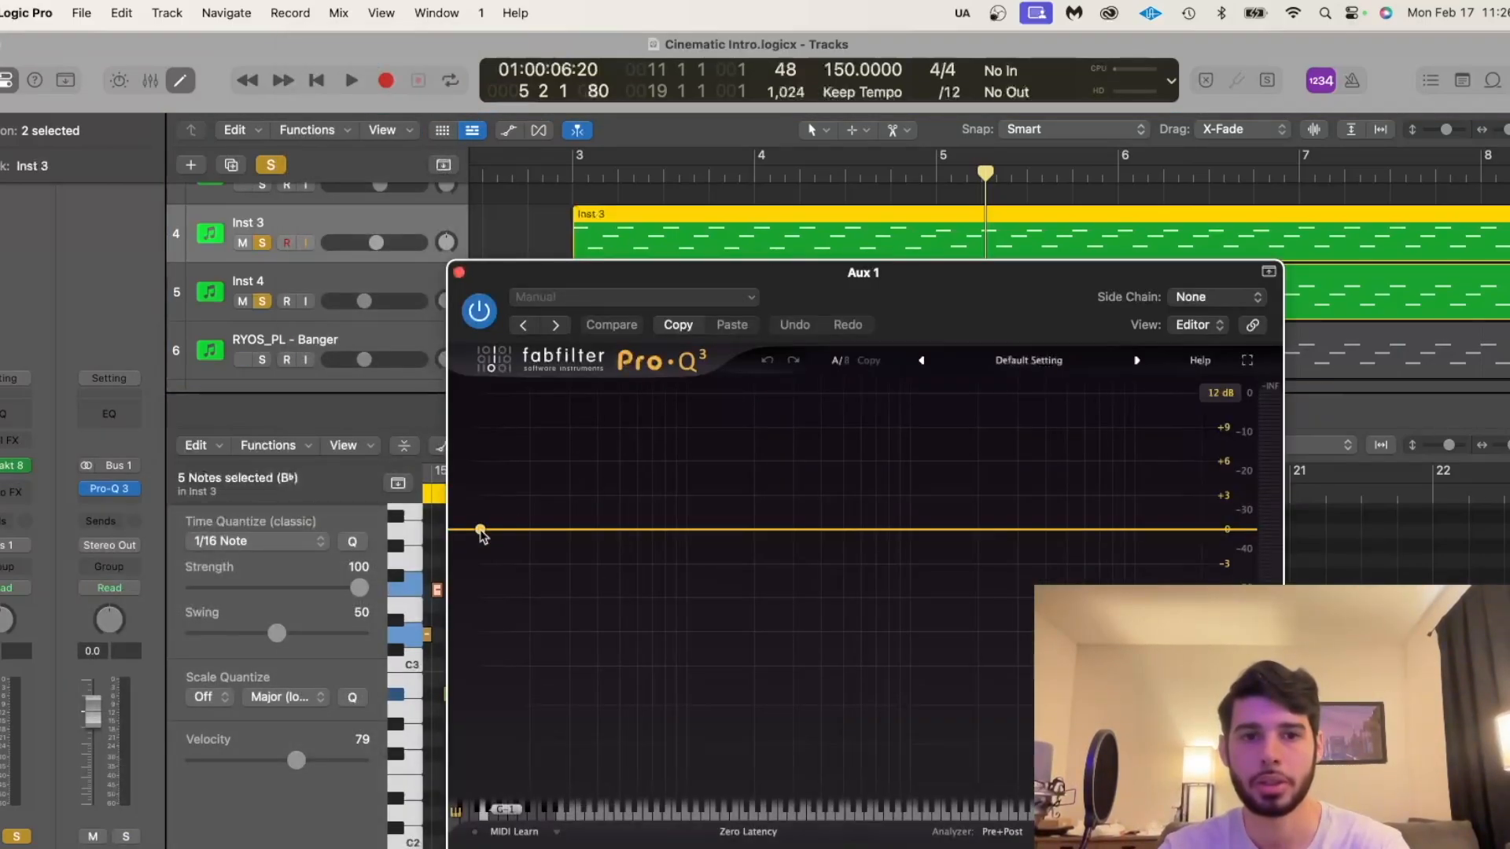
Add a 48 dB/oct low cut in Pro-Q 3 and raise its frequency to about 167 Hz while the strings play.
{"action": "left_click", "coordinate": [480, 530]}
{"action": "left_click", "coordinate": [526, 501]}
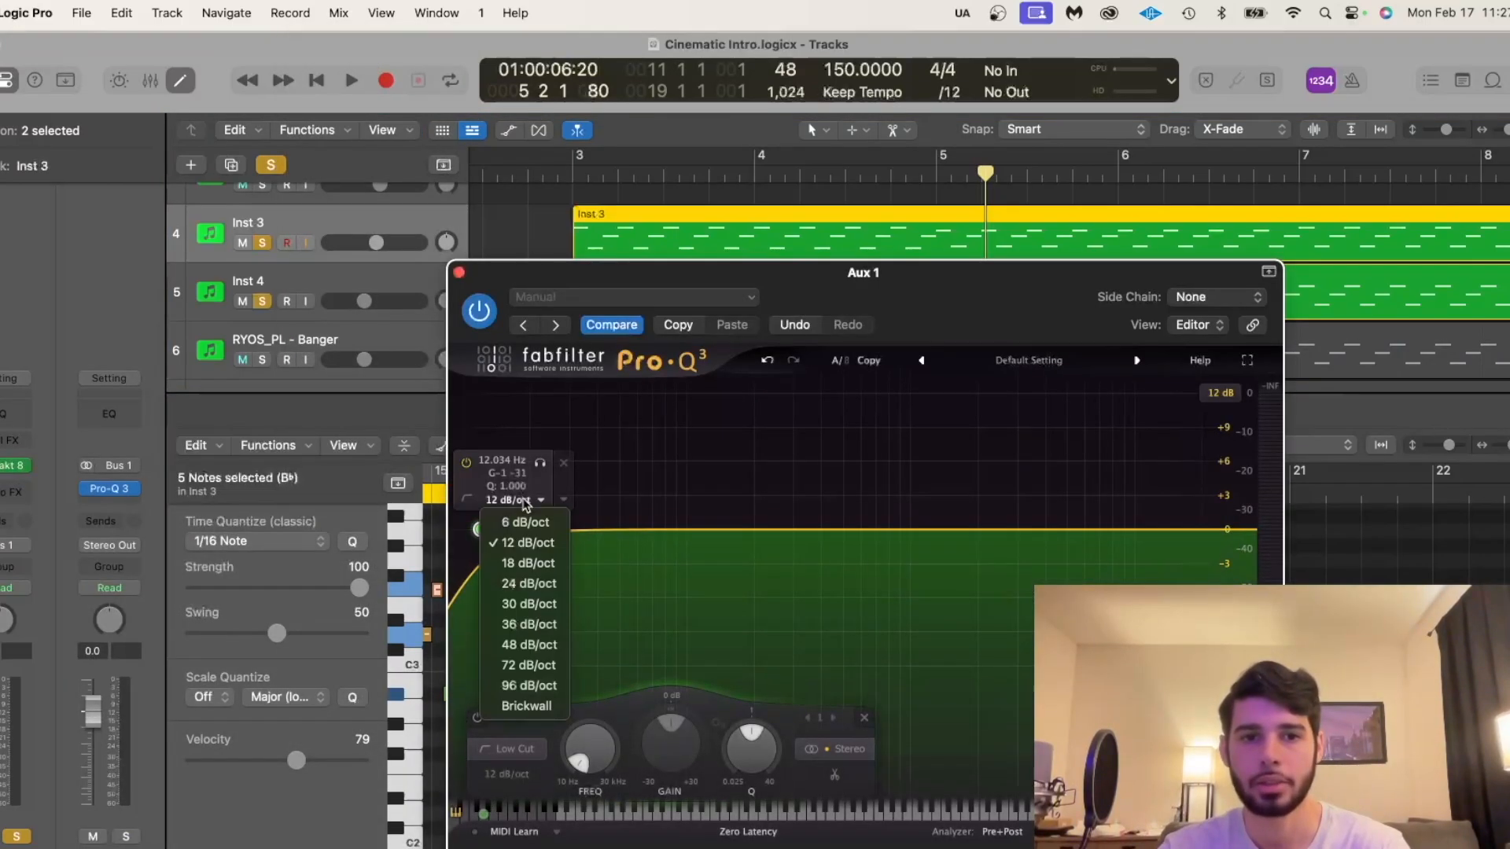
{"action": "left_click", "coordinate": [525, 647]}
{"action": "key", "text": "space"}
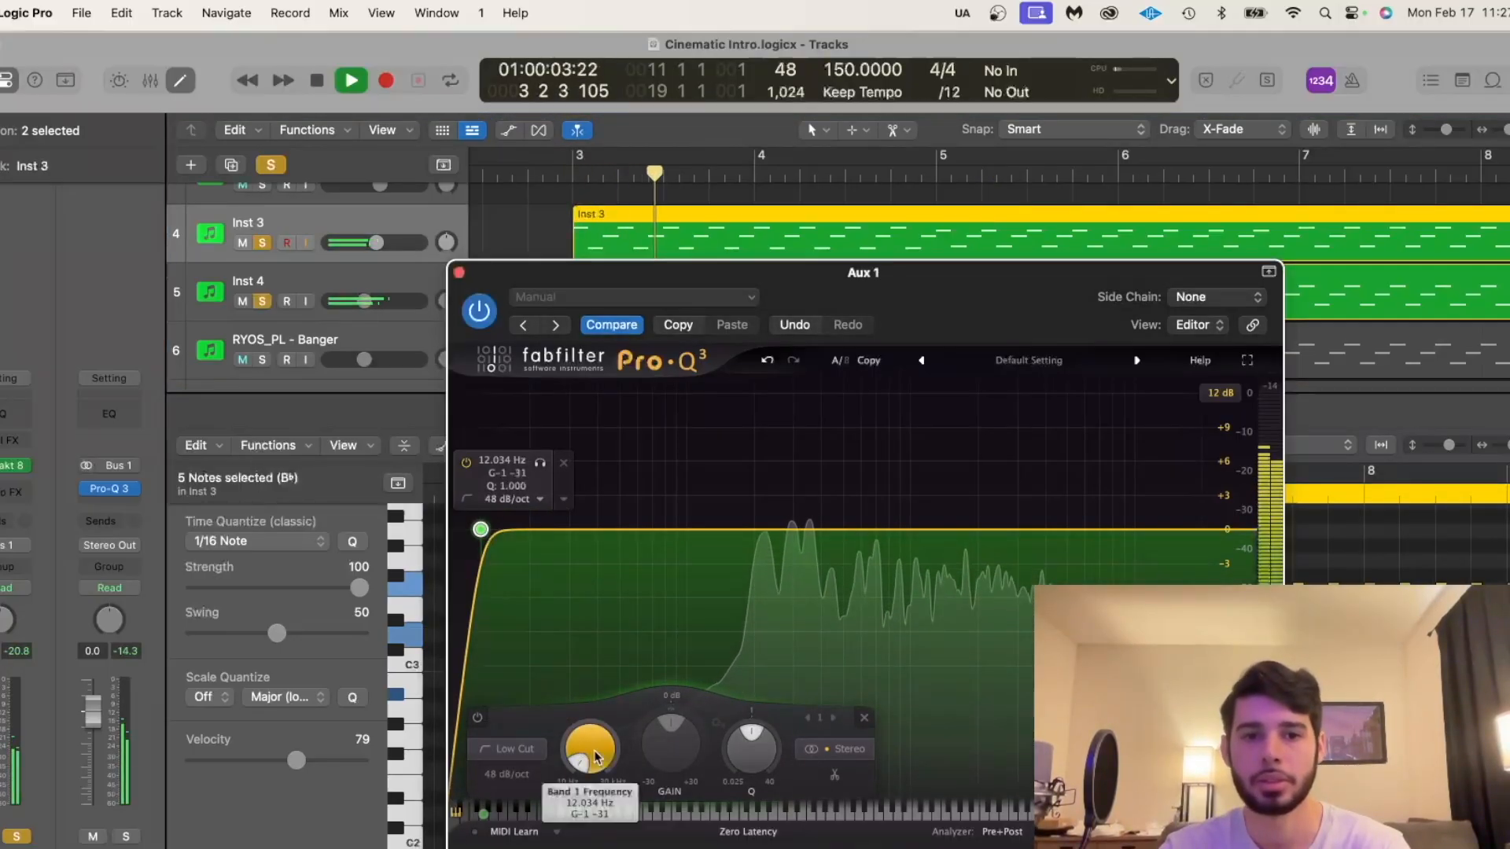
{"action": "left_click_drag", "start_coordinate": [595, 756], "coordinate": [603, 656]}
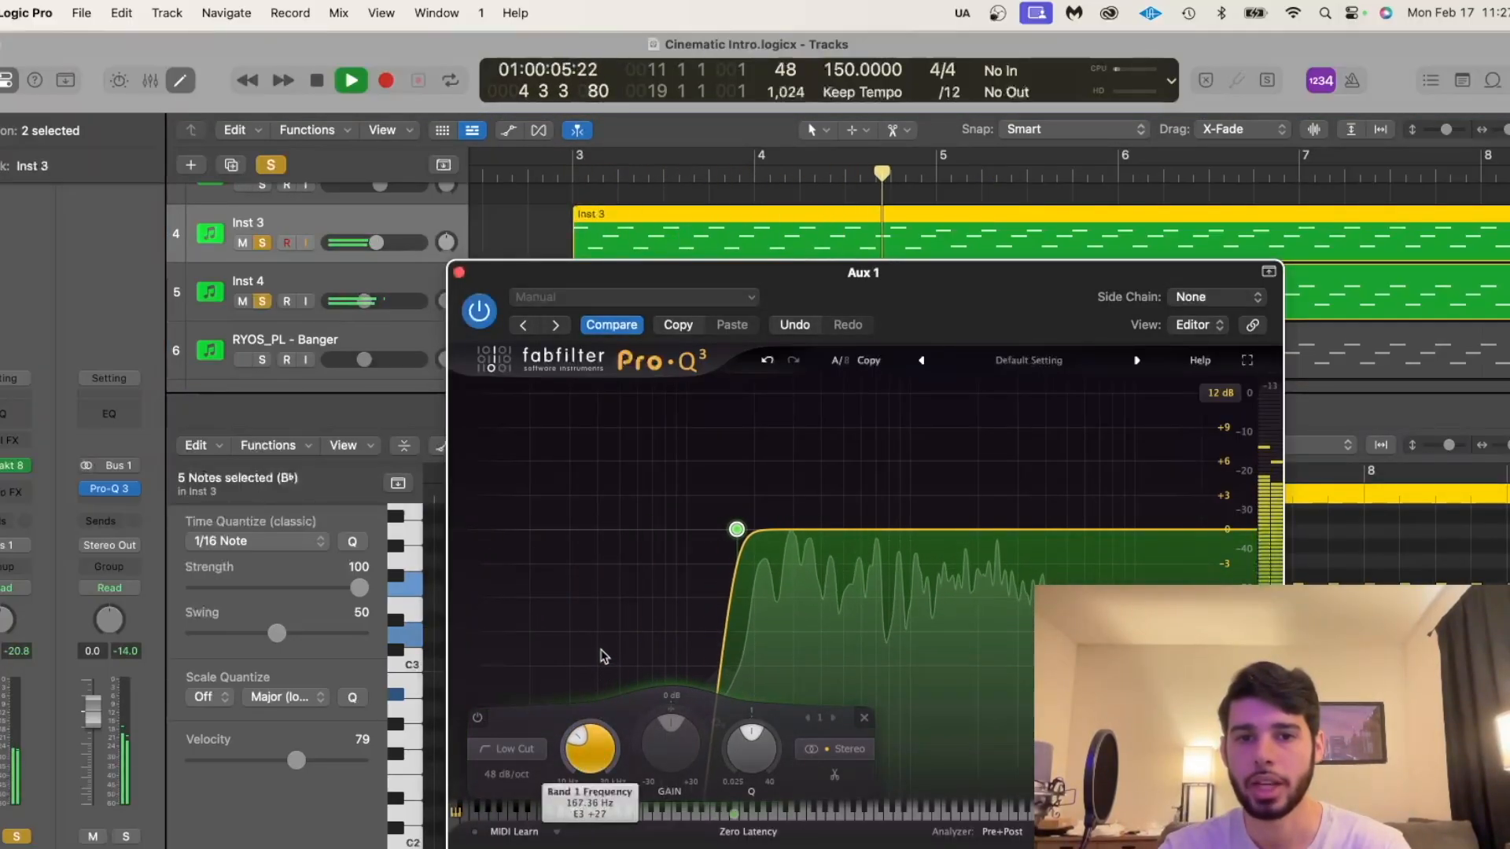
Stop playback, close the equalizer window, and remove Pro-Q 3 from Aux 1.
{"action": "key", "text": "space"}
{"action": "key", "text": "super+w"}
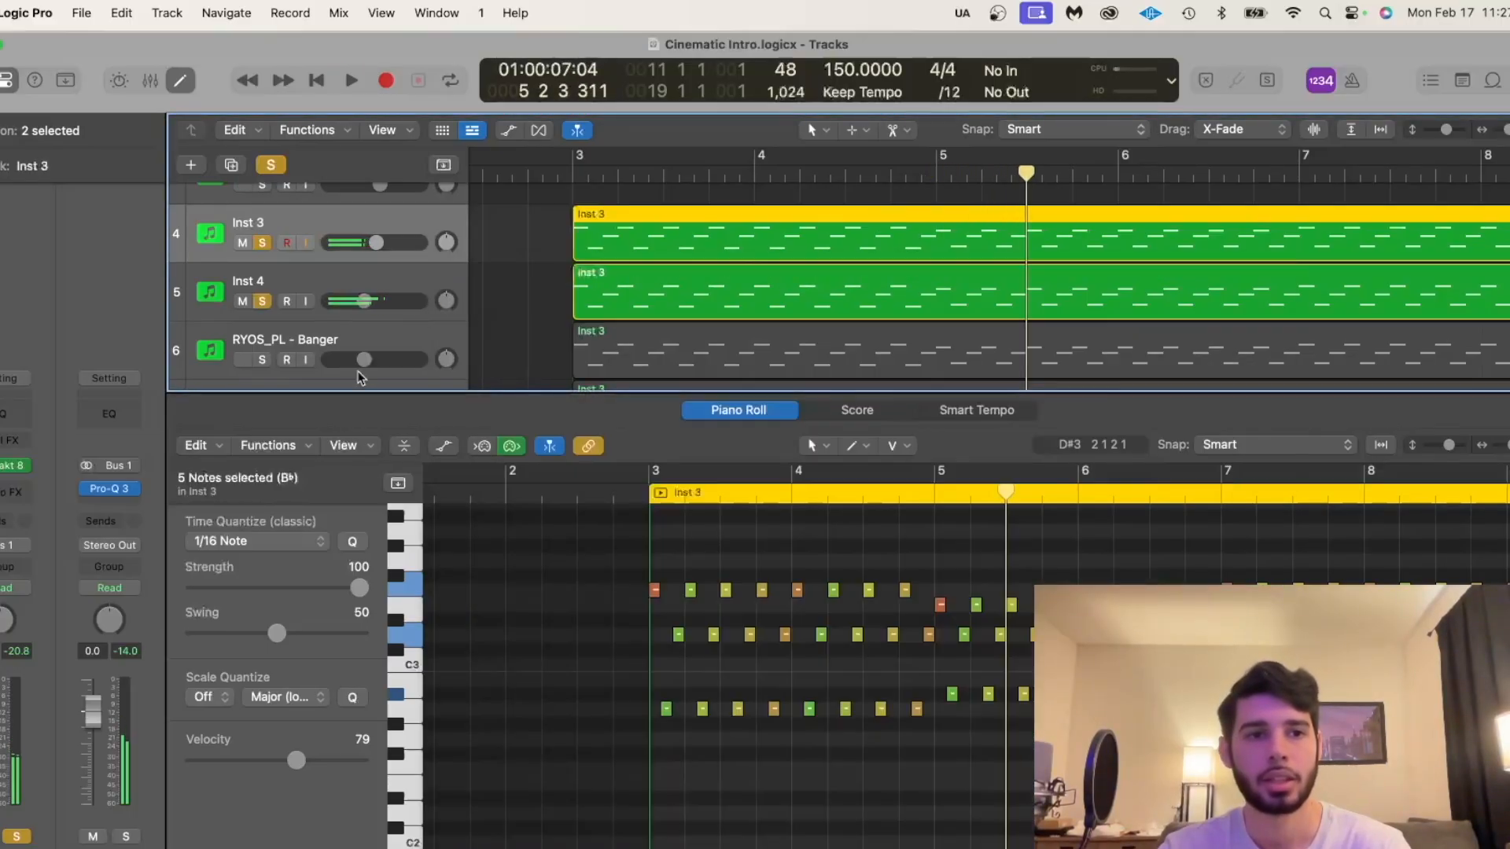
{"action": "left_click", "coordinate": [140, 488]}
{"action": "left_click", "coordinate": [181, 541]}
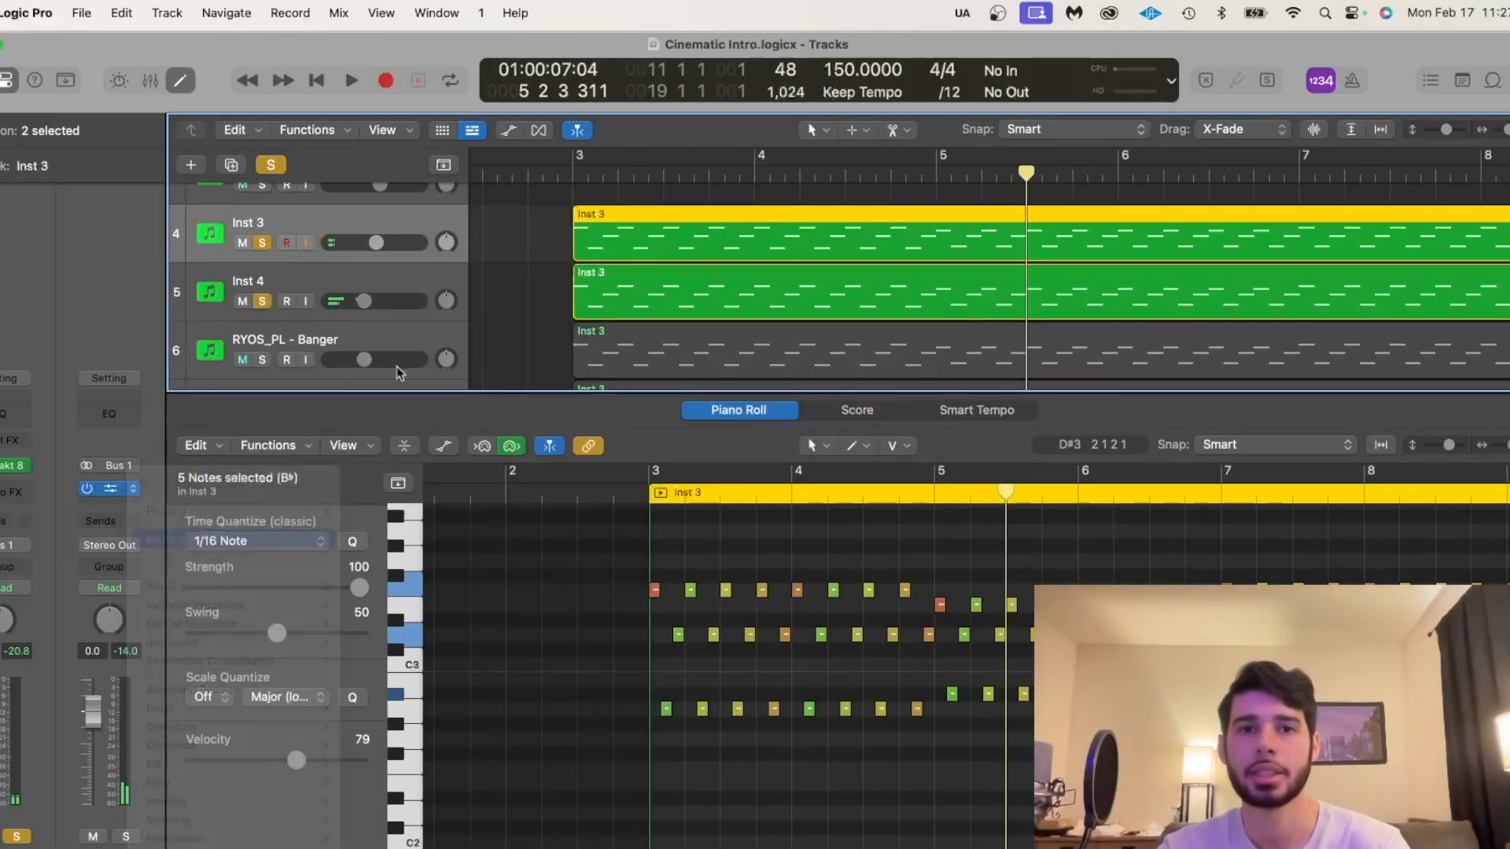
Clear the active solos, solo RYOS_PL - Banger with the playhead just before bar 3, and open its Serum instrument.
{"action": "left_click", "coordinate": [282, 166]}
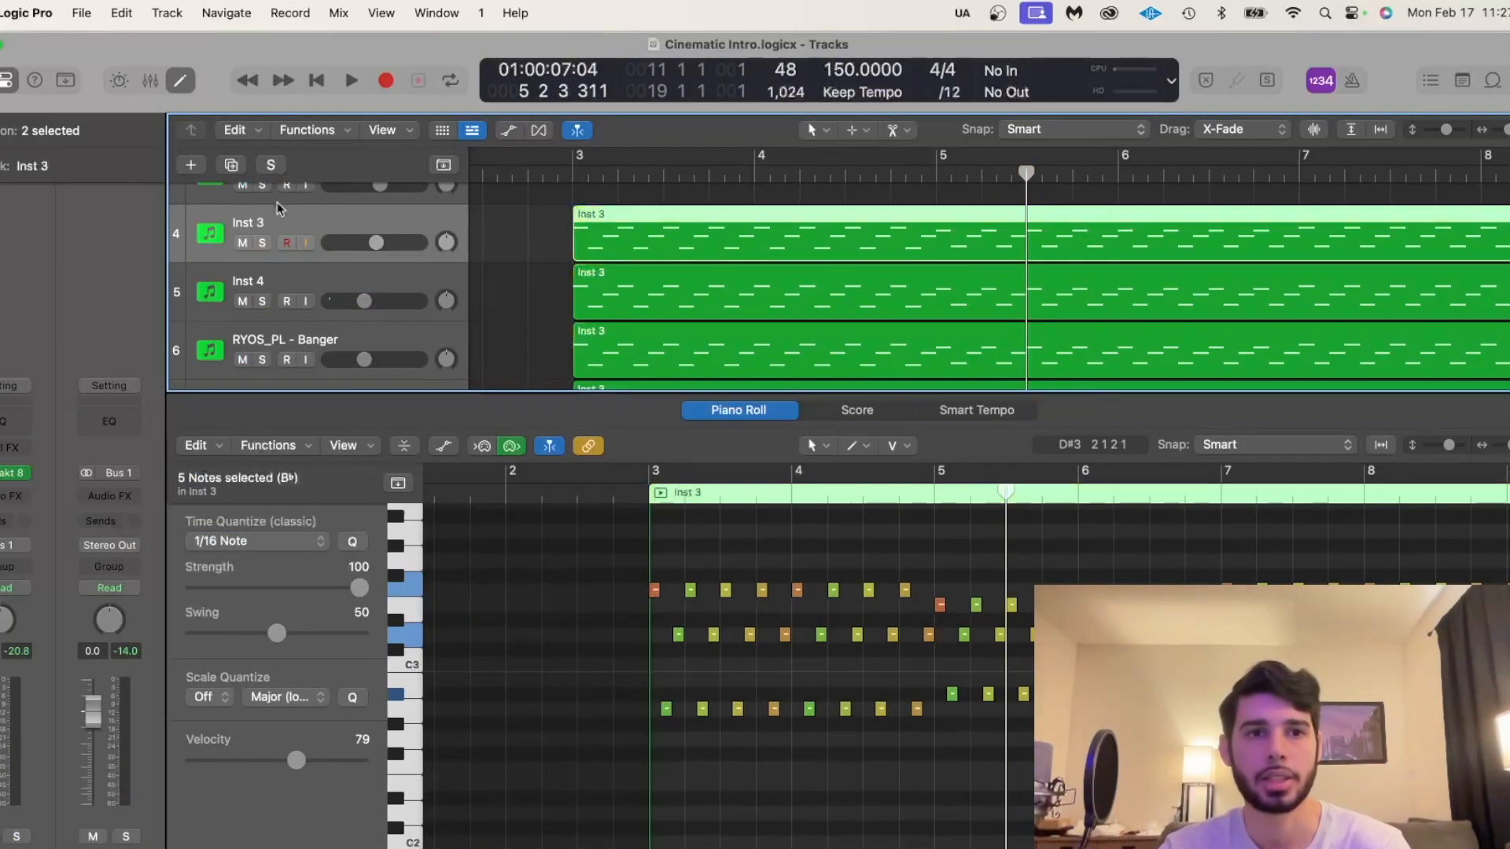
{"action": "left_click", "coordinate": [263, 360]}
{"action": "left_click", "coordinate": [561, 191]}
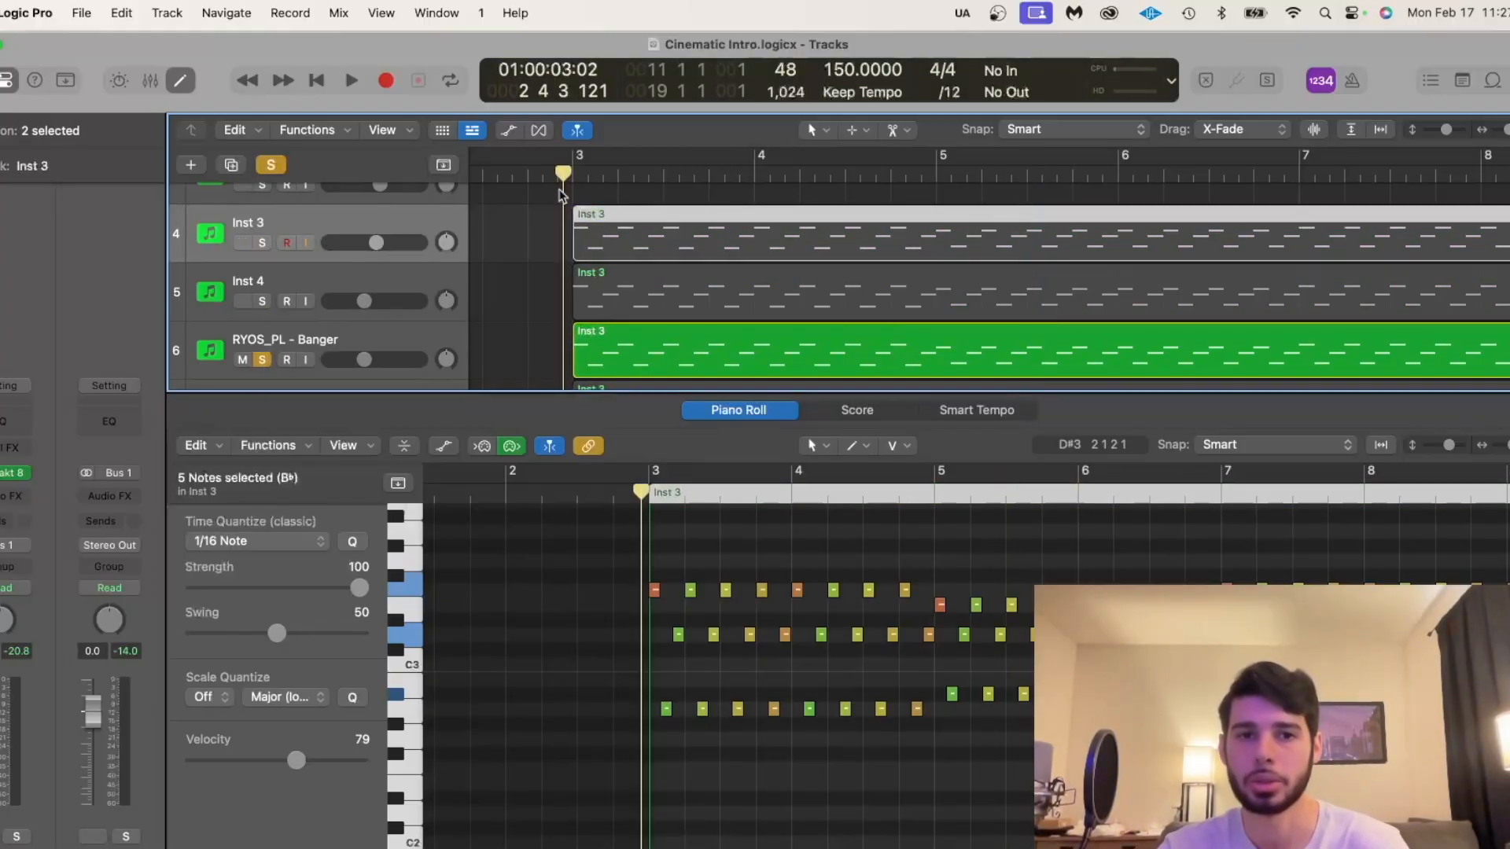
{"action": "left_click", "coordinate": [381, 339]}
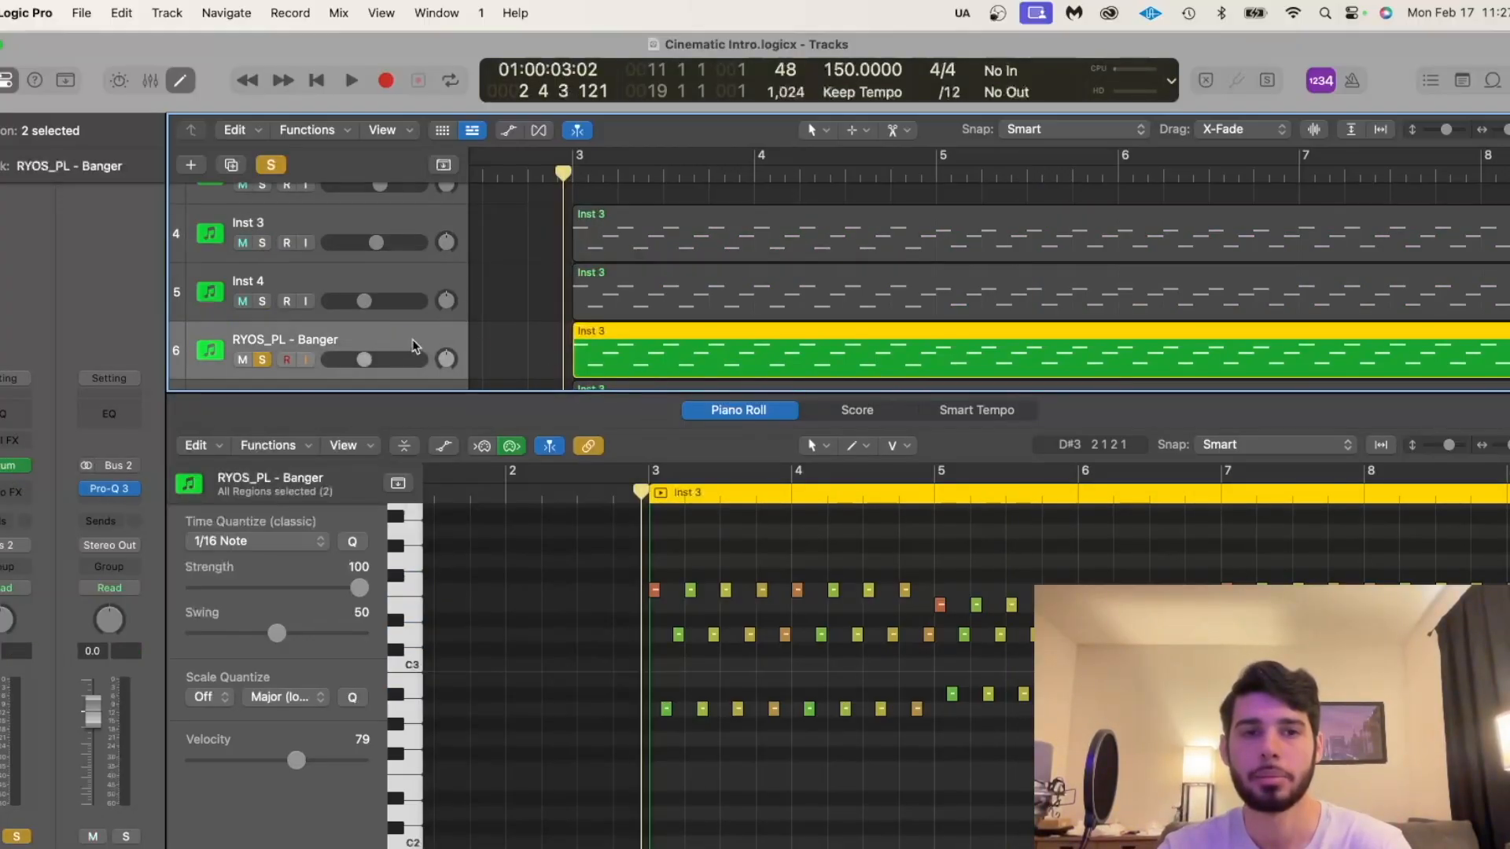
{"action": "left_click", "coordinate": [4, 467]}
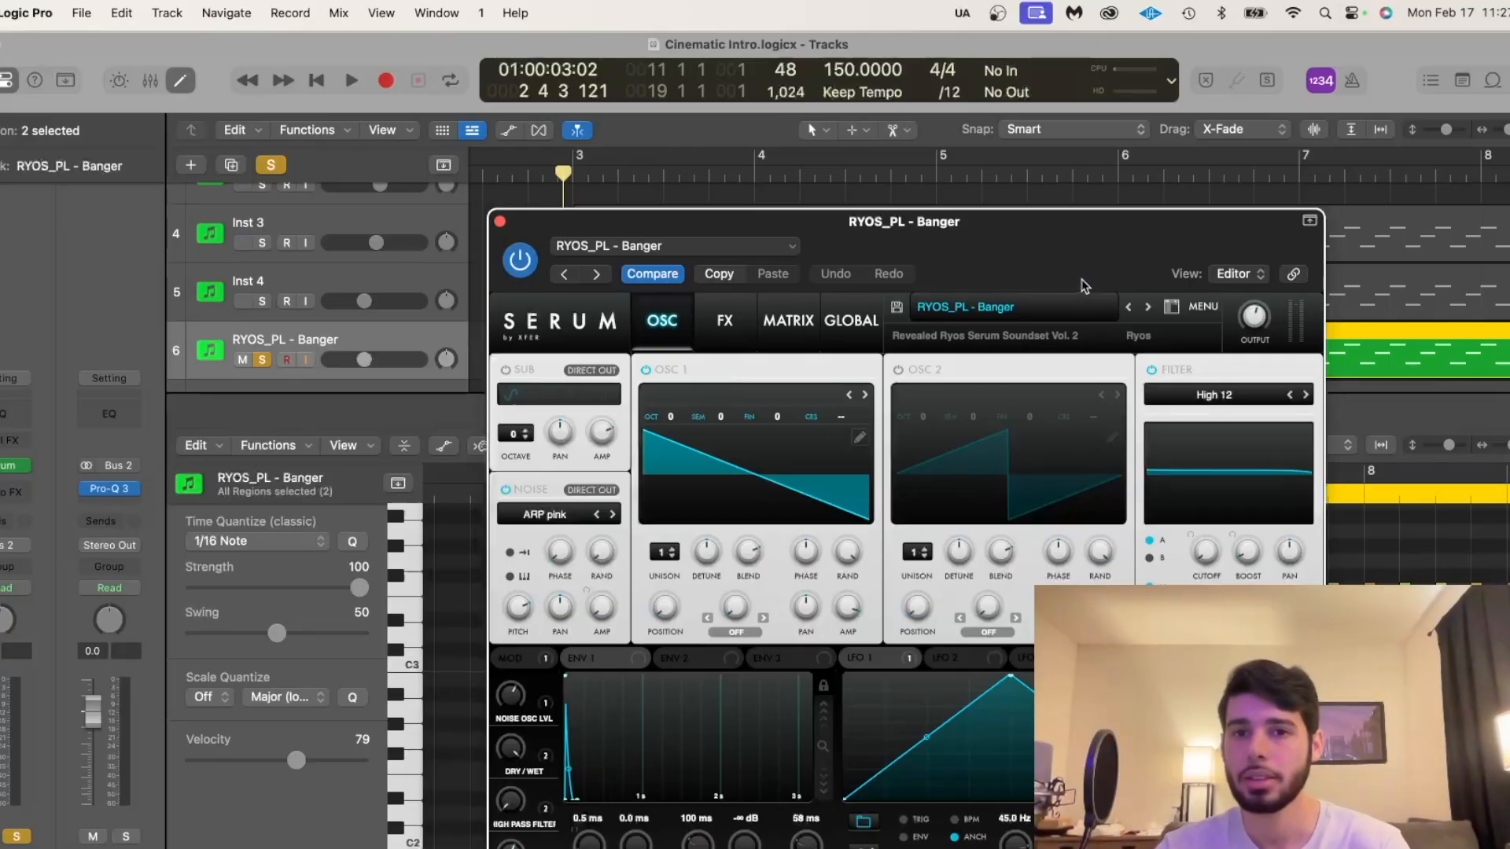
{"action": "left_click_drag", "start_coordinate": [1083, 285], "coordinate": [911, 266]}
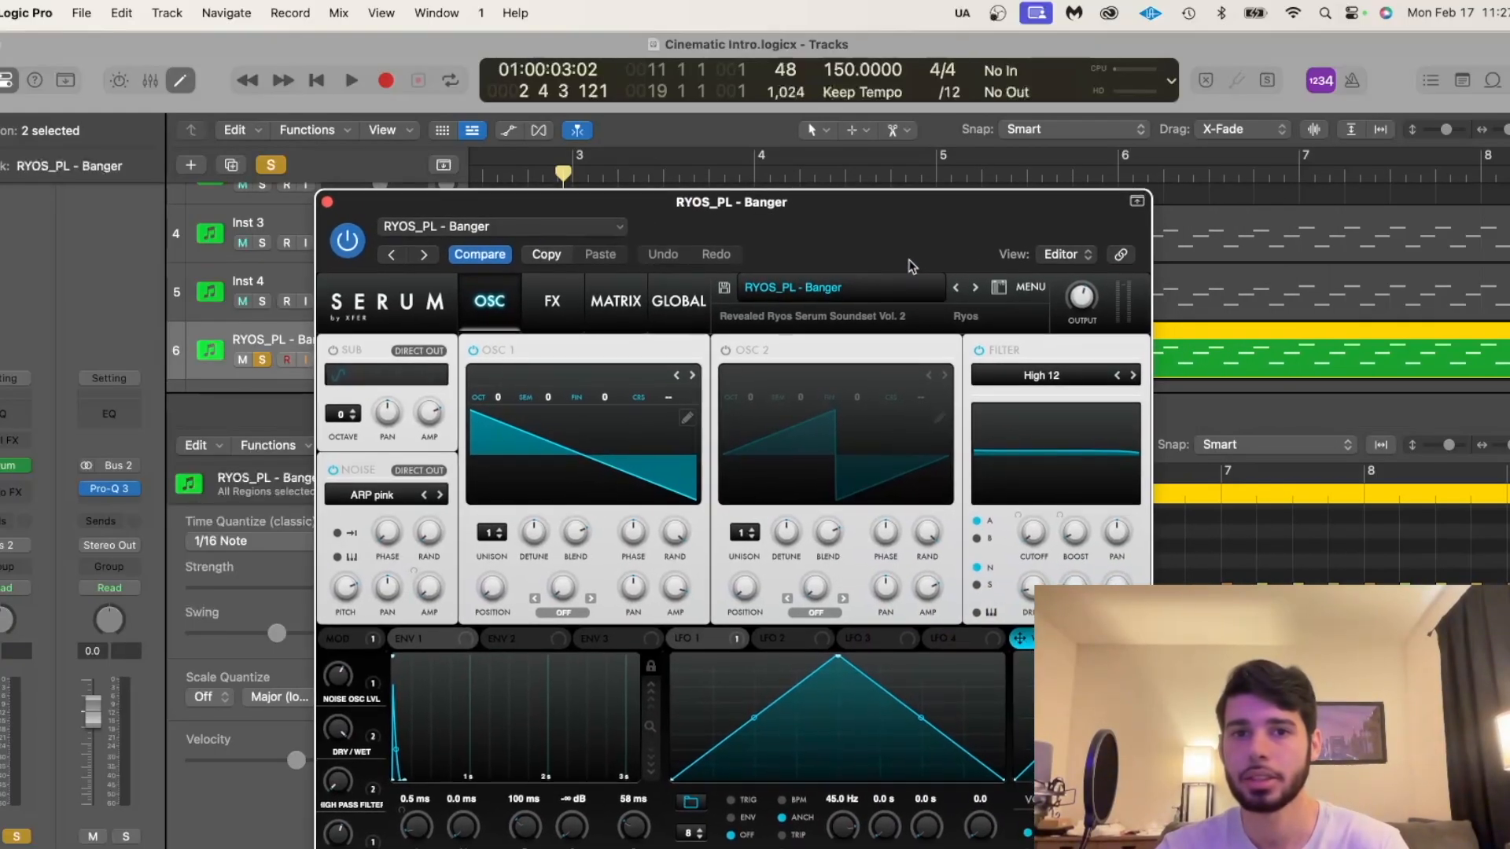
Play the soloed RYOS_PL - Banger part briefly with its Serum window open, and stop playback.
{"action": "left_click", "coordinate": [837, 291]}
{"action": "left_click", "coordinate": [837, 292]}
{"action": "key", "text": "space"}
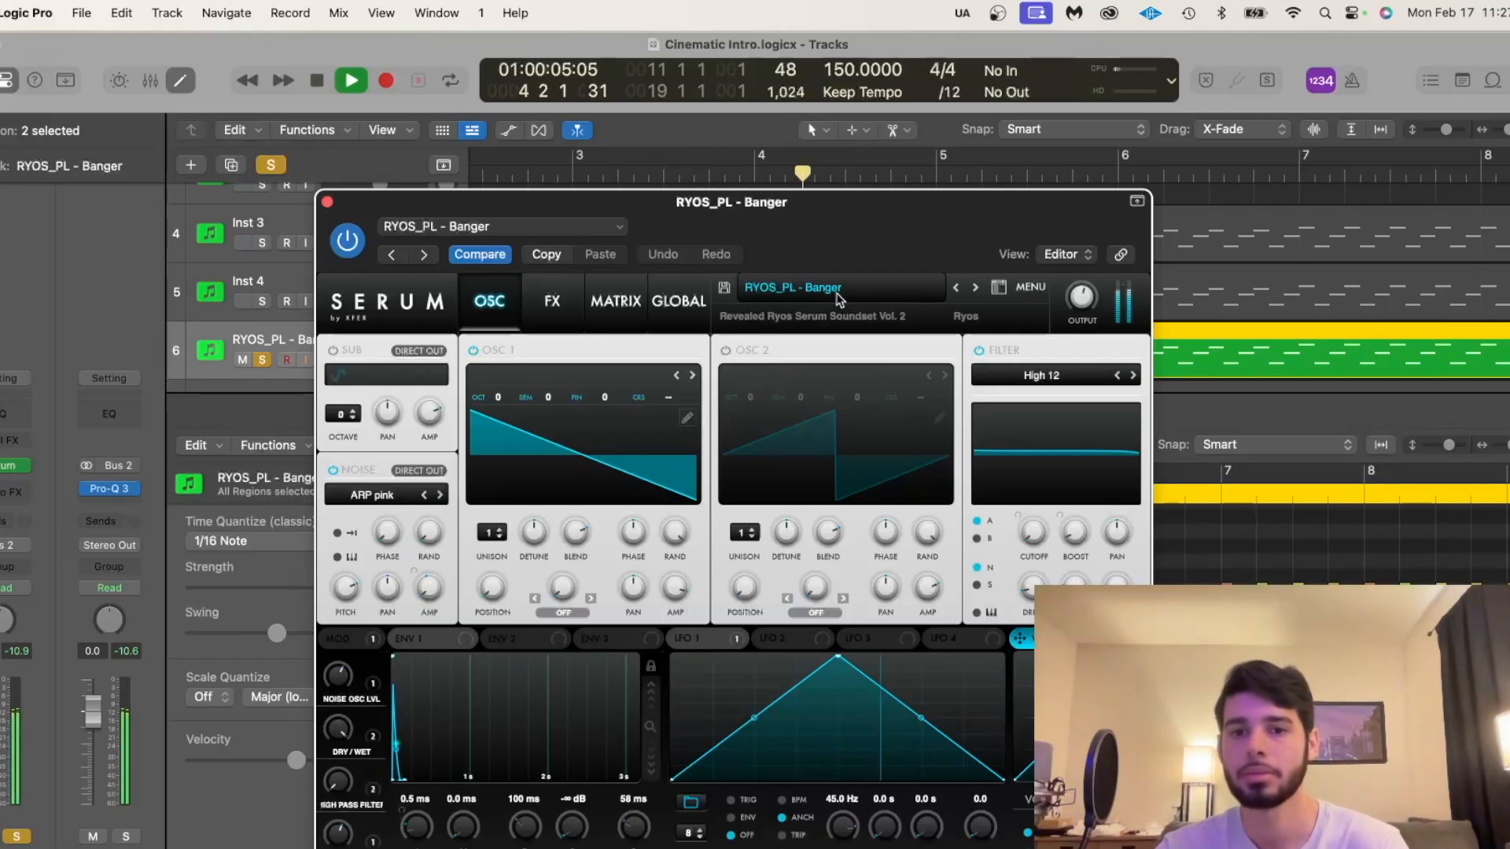
{"action": "key", "text": "space"}
Browse Serum's preset list through the Revealed Ryos Serum Soundset Vol. 2 folder and leave the current preset loaded.
{"action": "left_click", "coordinate": [837, 291]}
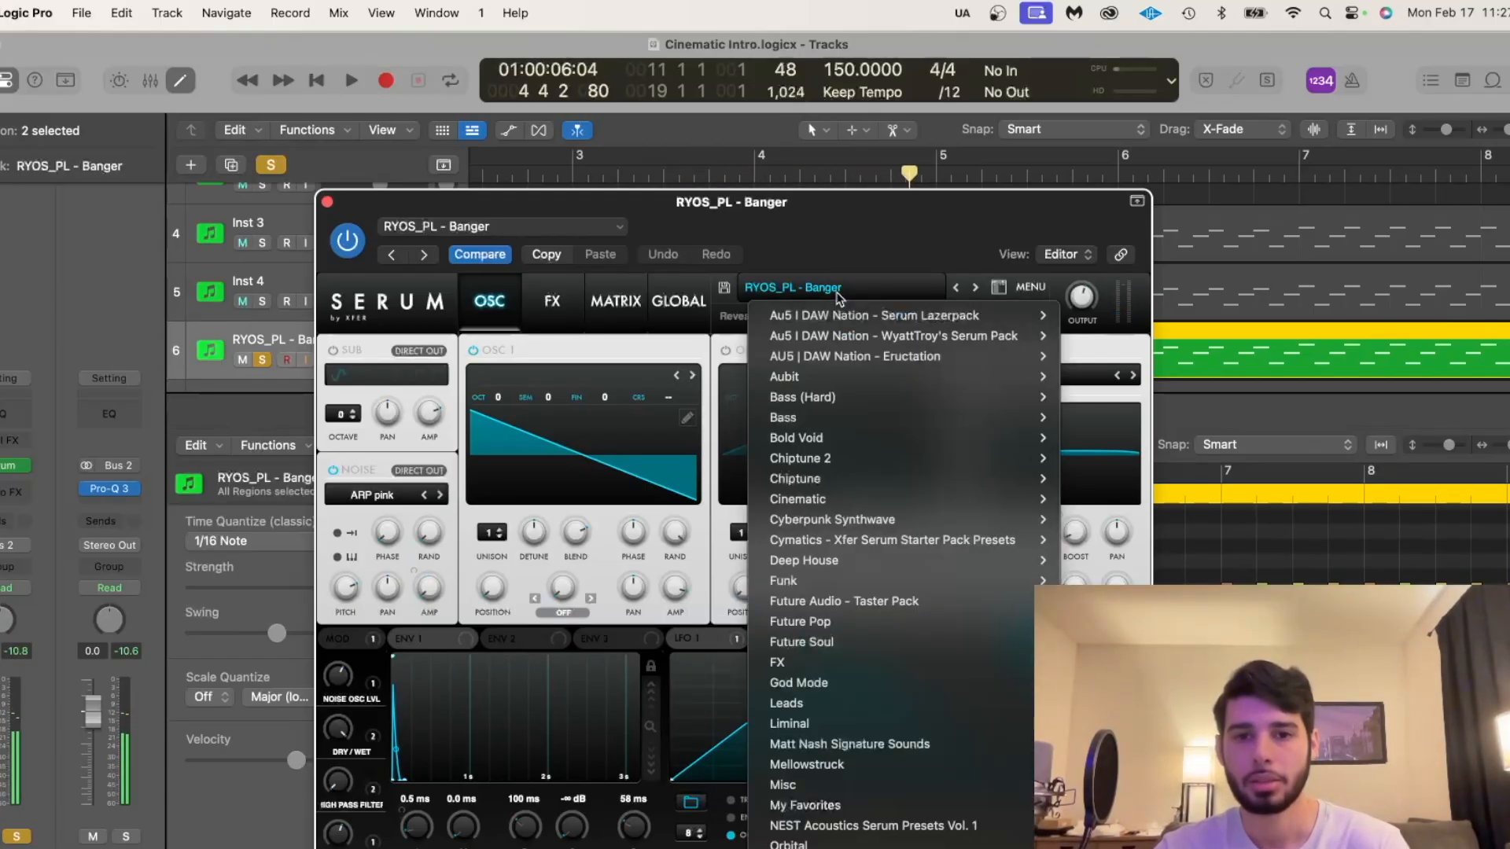
{"action": "mouse_move", "coordinate": [870, 737]}
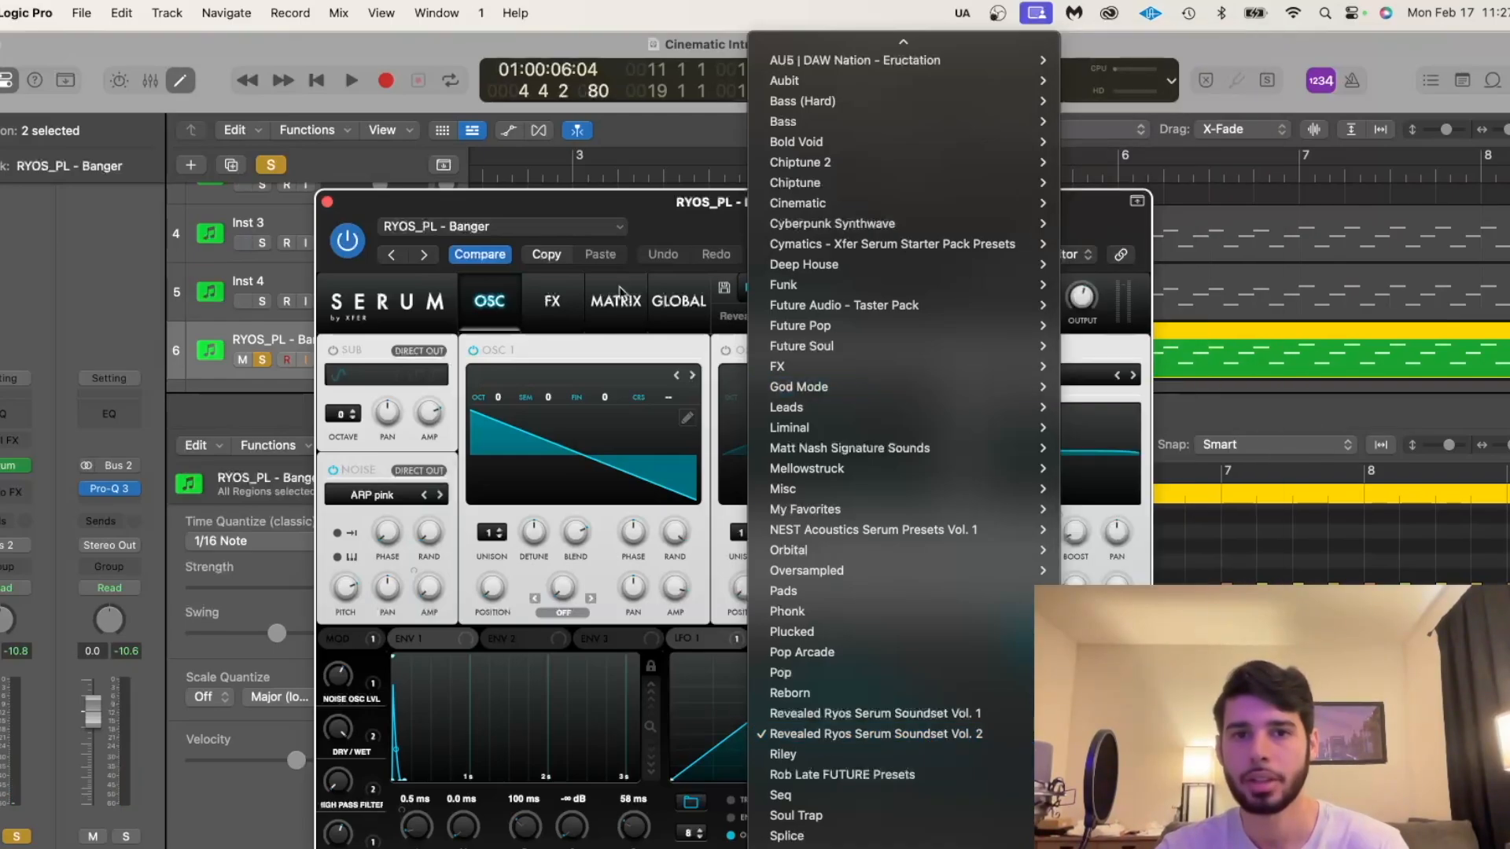
{"action": "left_click", "coordinate": [695, 205]}
{"action": "left_click", "coordinate": [809, 287]}
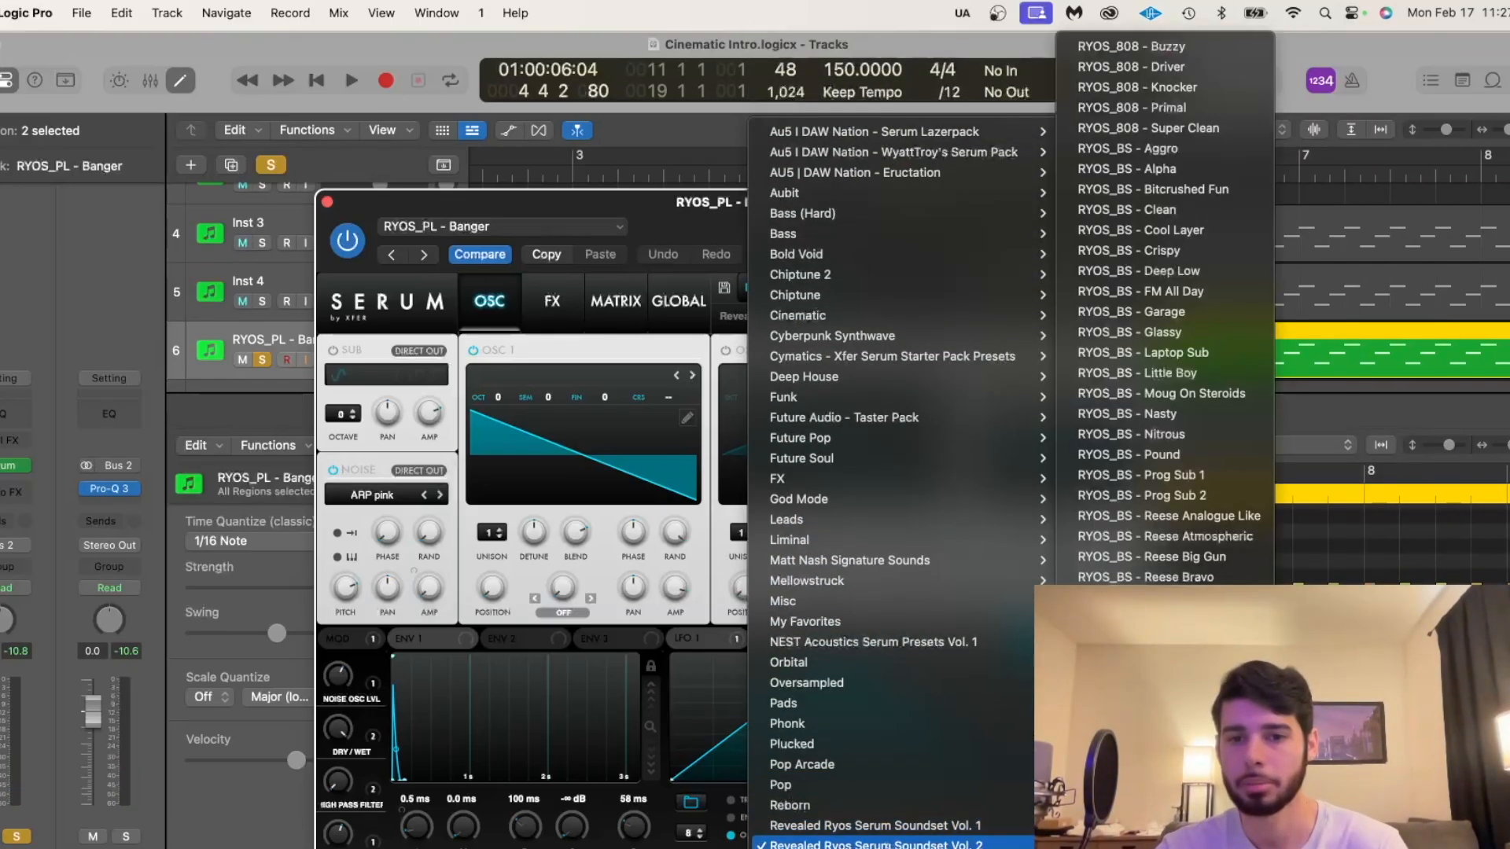
{"action": "scroll", "coordinate": [1164, 314], "scroll_direction": "down", "scroll_amount": 10}
{"action": "scroll", "coordinate": [1164, 315], "scroll_direction": "down", "scroll_amount": 4}
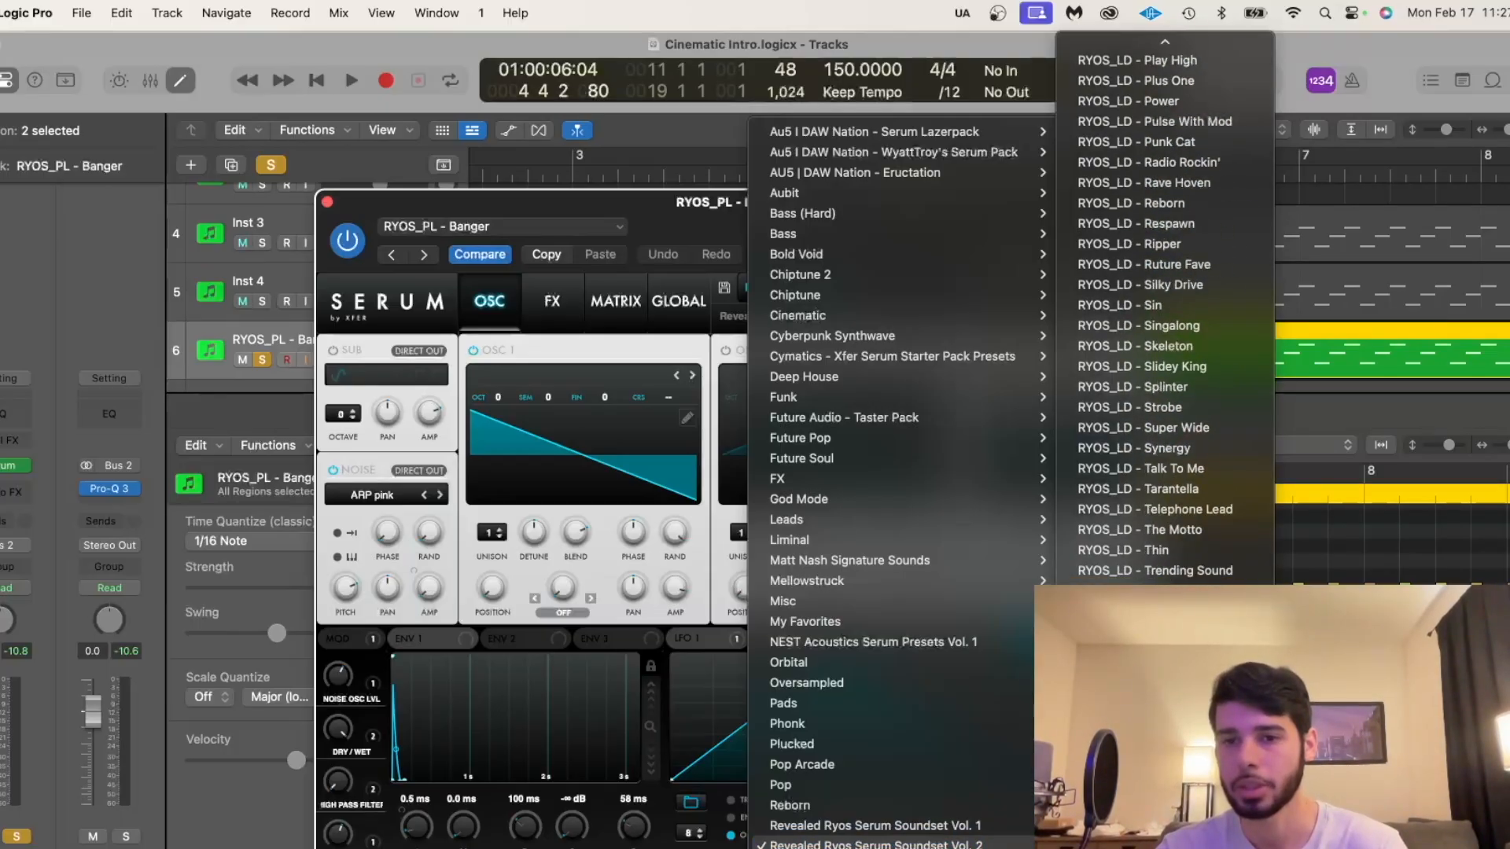
{"action": "left_click", "coordinate": [668, 210]}
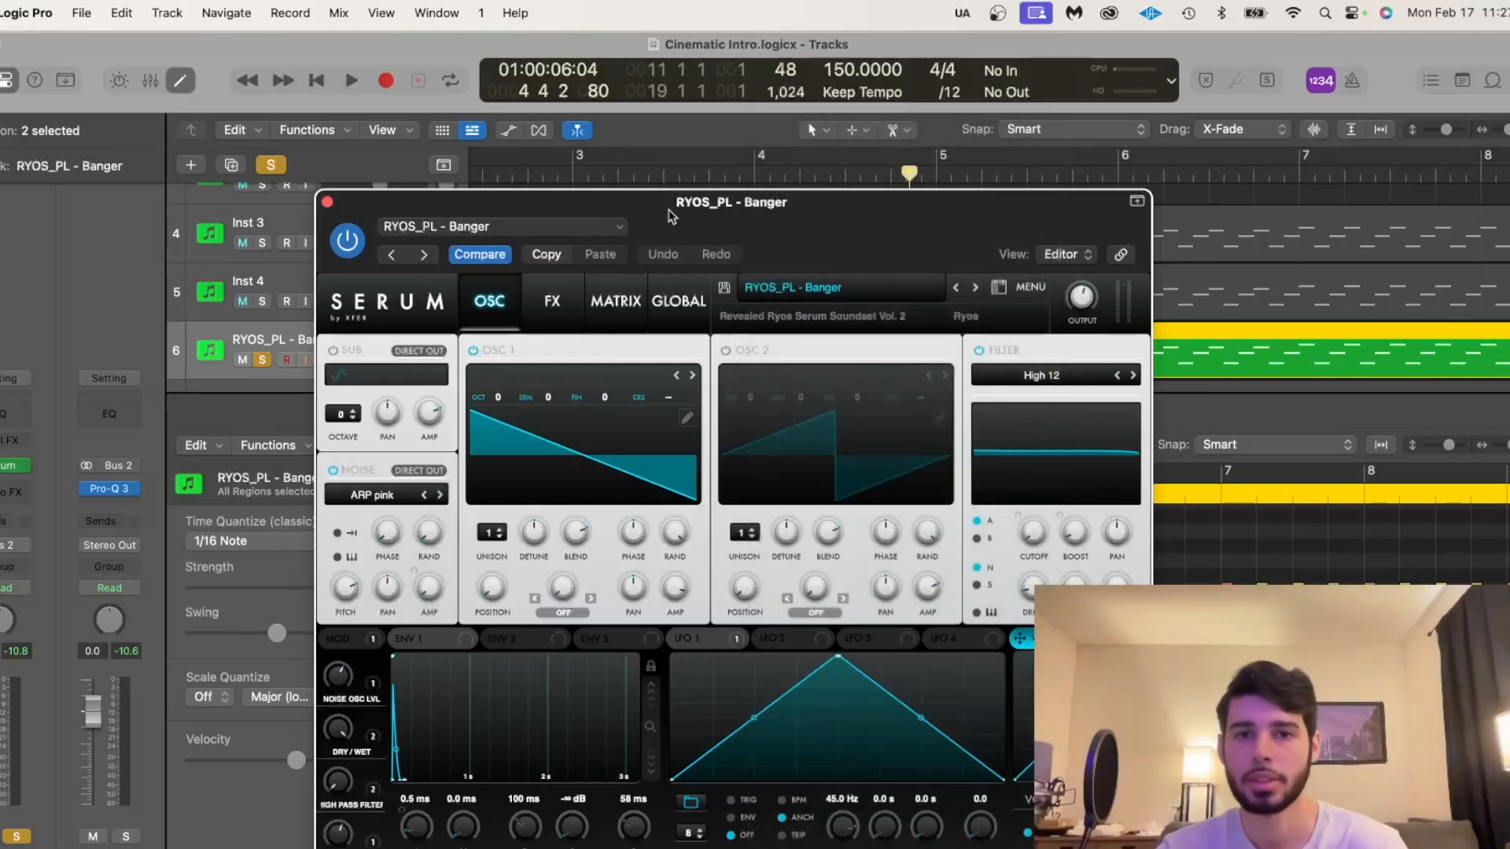
Play RYOS_PL - Banger from bar 3 while viewing Serum, stop playback, and close the Serum window.
{"action": "left_click", "coordinate": [579, 169]}
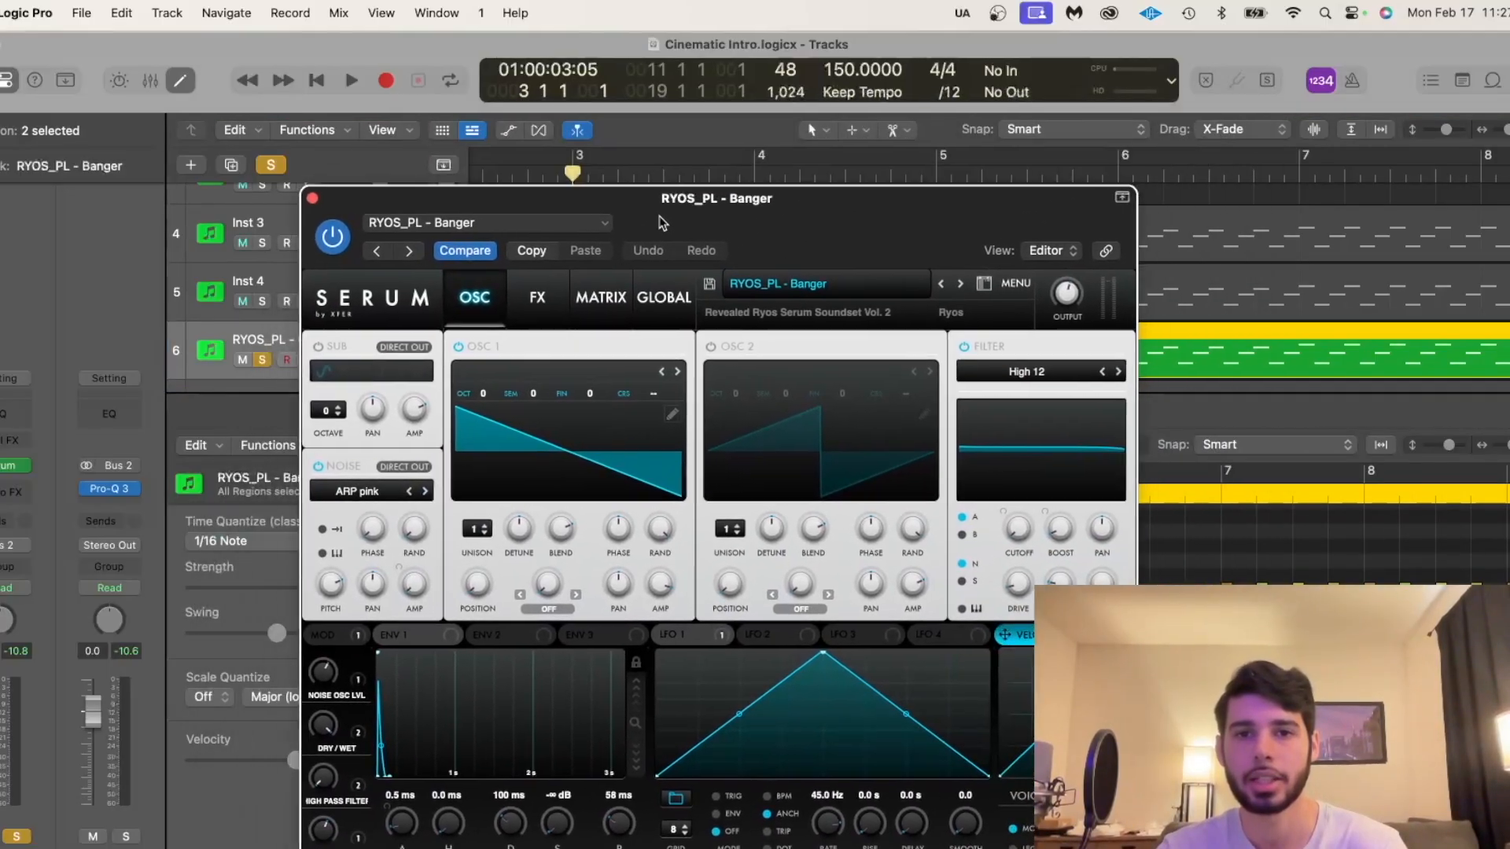
{"action": "left_click_drag", "start_coordinate": [660, 222], "coordinate": [594, 278]}
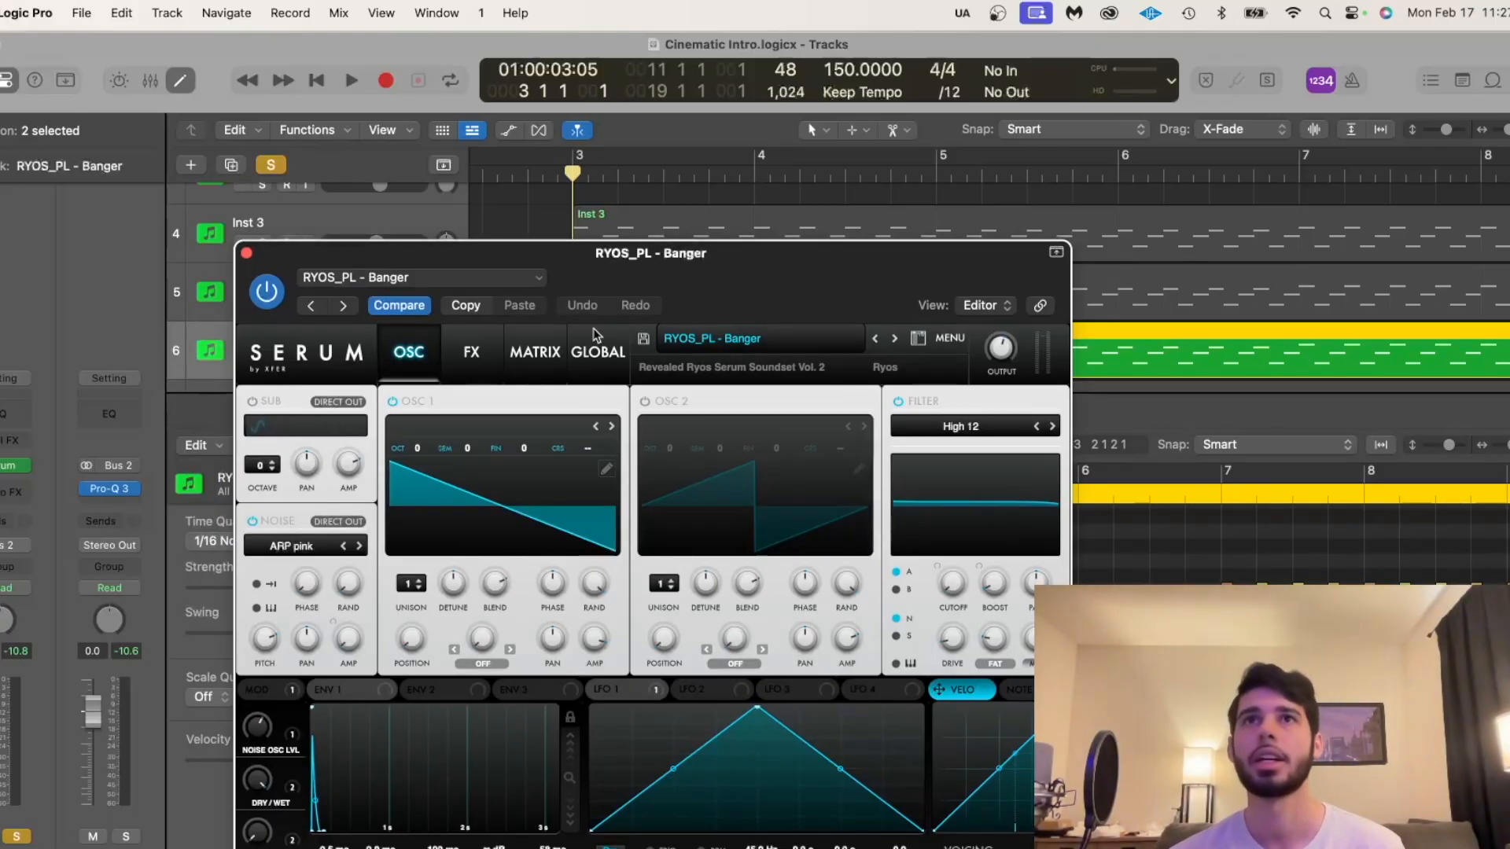
{"action": "left_click_drag", "start_coordinate": [651, 309], "coordinate": [835, 439]}
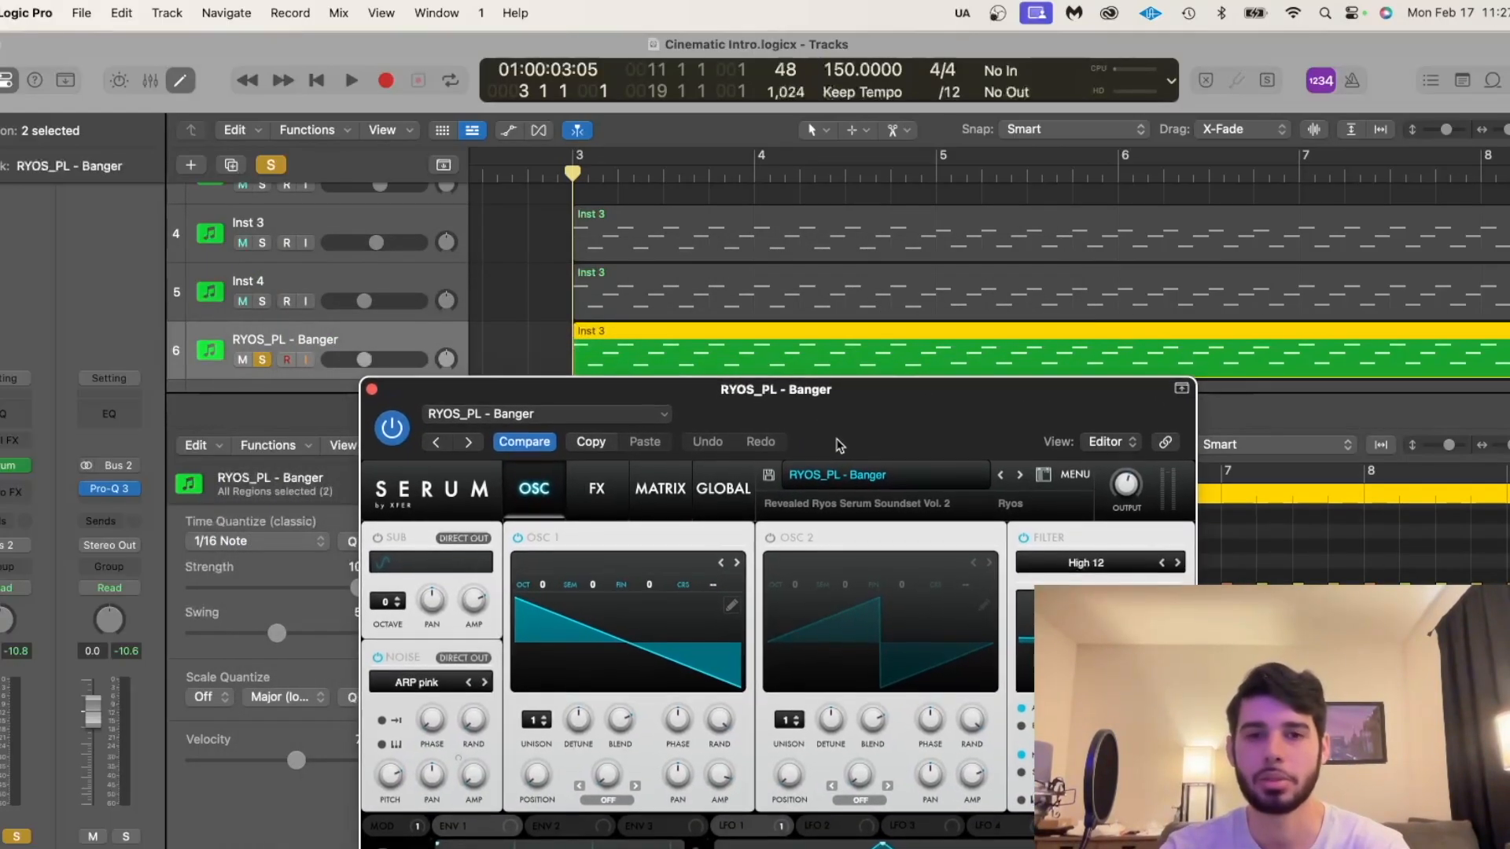
{"action": "key", "text": "space"}
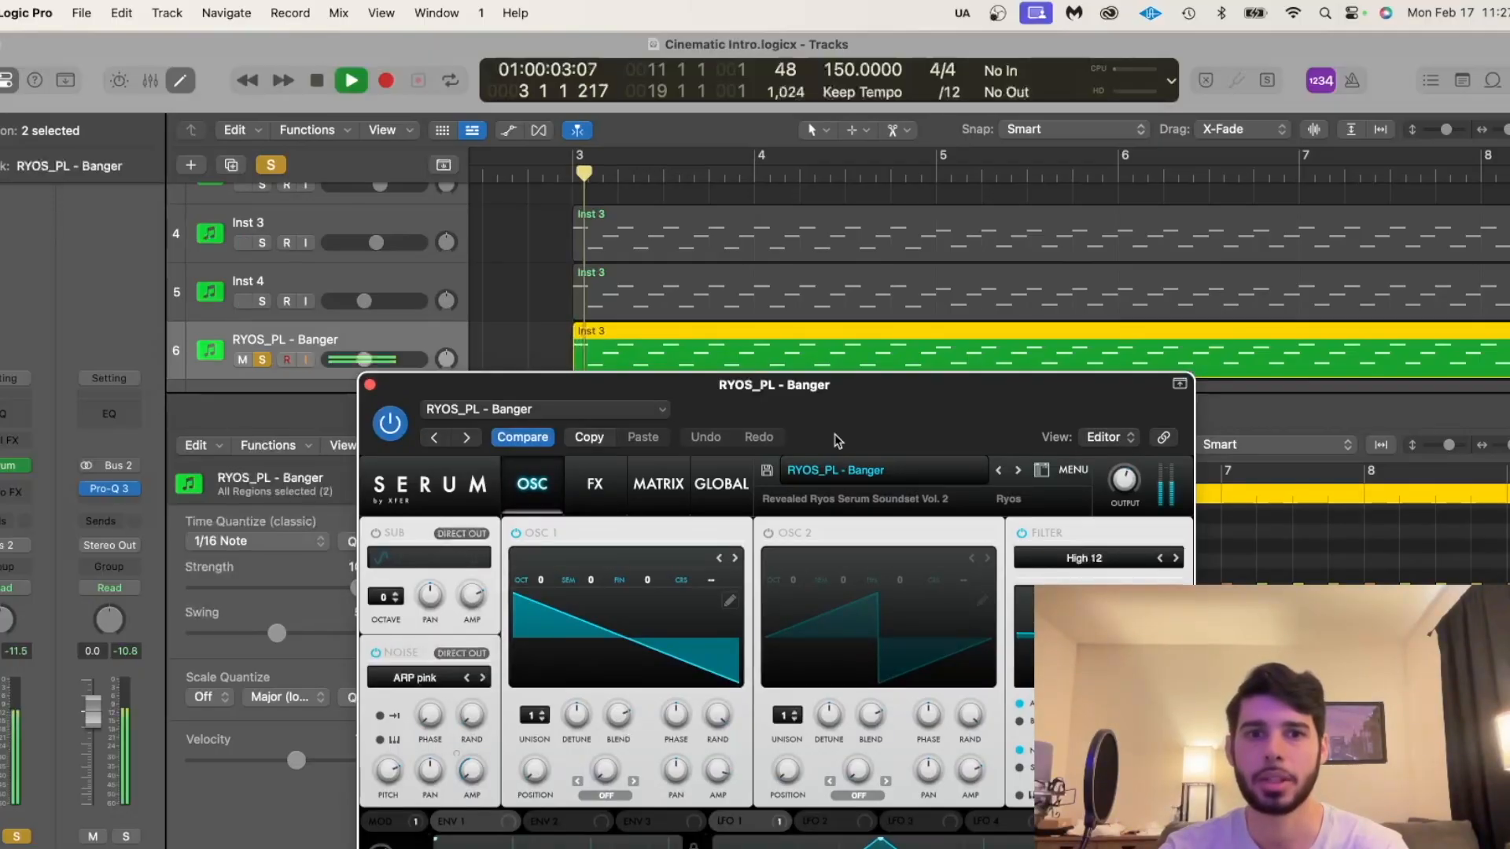
{"action": "left_click_drag", "start_coordinate": [837, 440], "coordinate": [867, 307]}
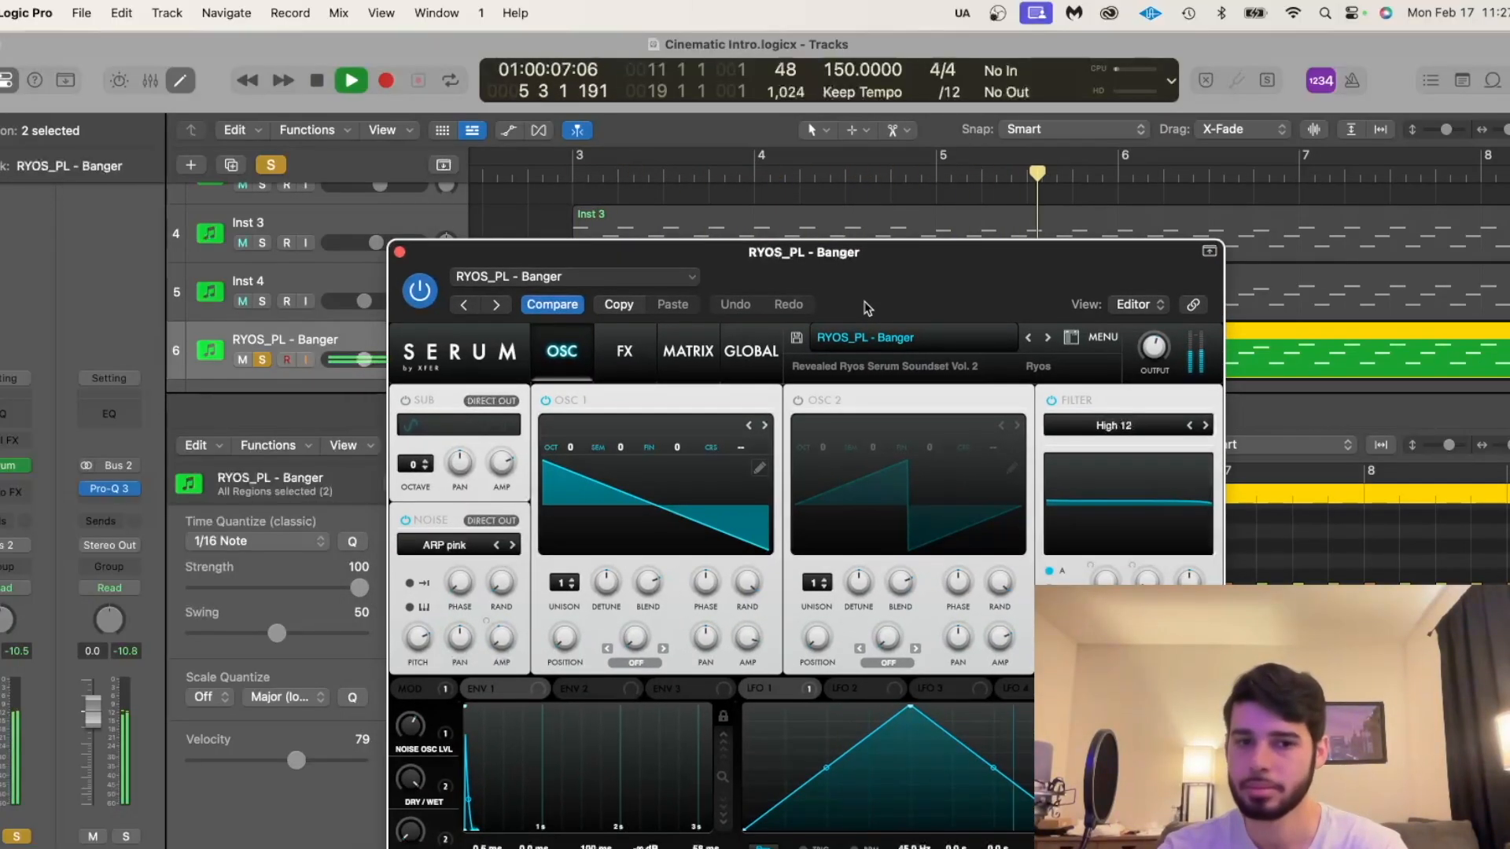
{"action": "key", "text": "space"}
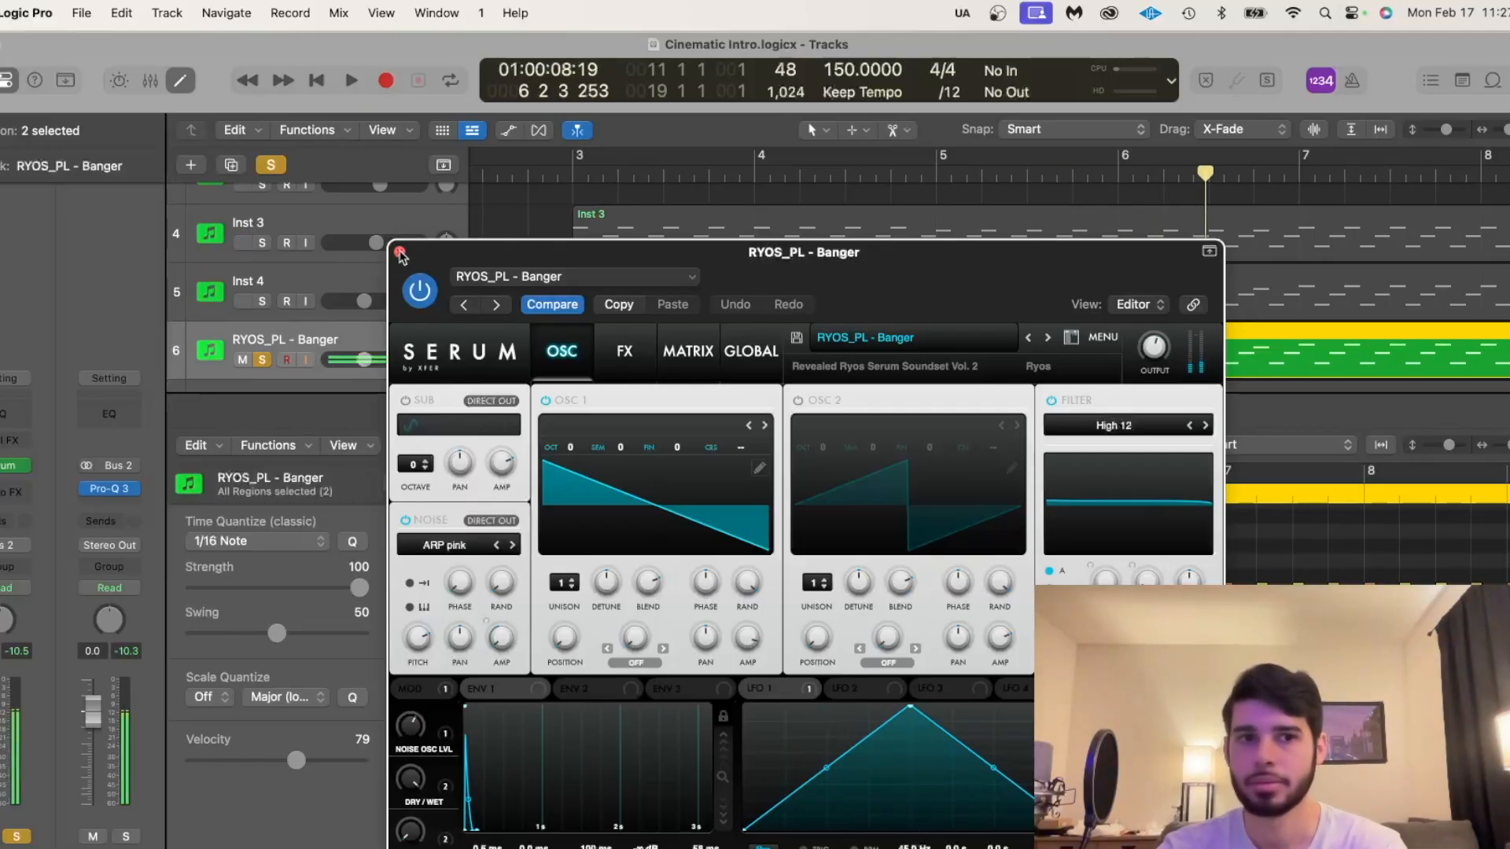
{"action": "left_click", "coordinate": [400, 252]}
Clear the Banger solo, solo and play Inst 6 from bar 3, and open its Kontakt instrument before stopping playback.
{"action": "key", "text": "super+d"}
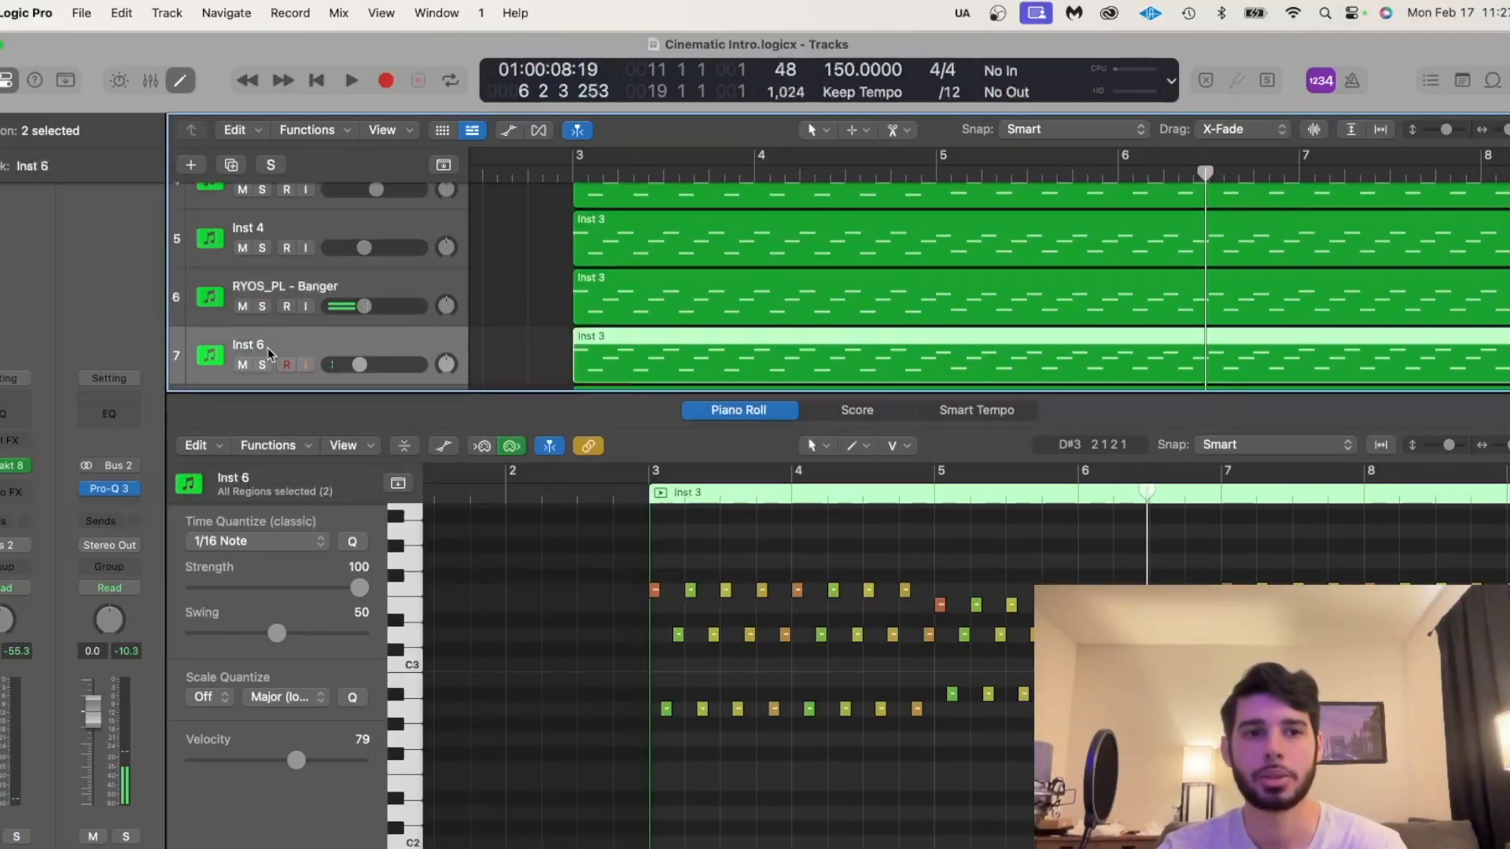
{"action": "key", "text": "shift+space"}
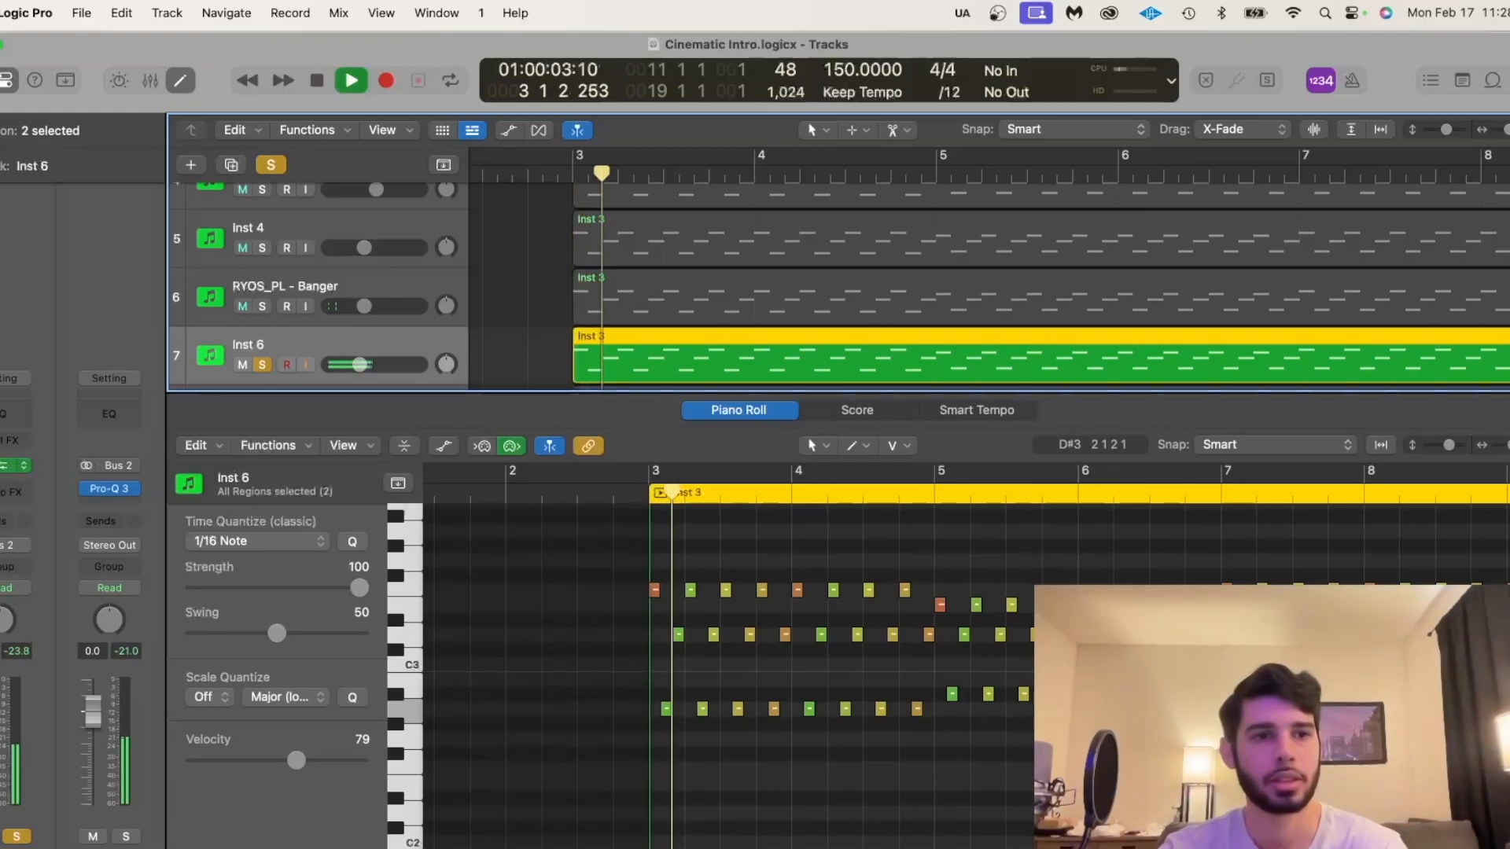
{"action": "left_click", "coordinate": [3, 466]}
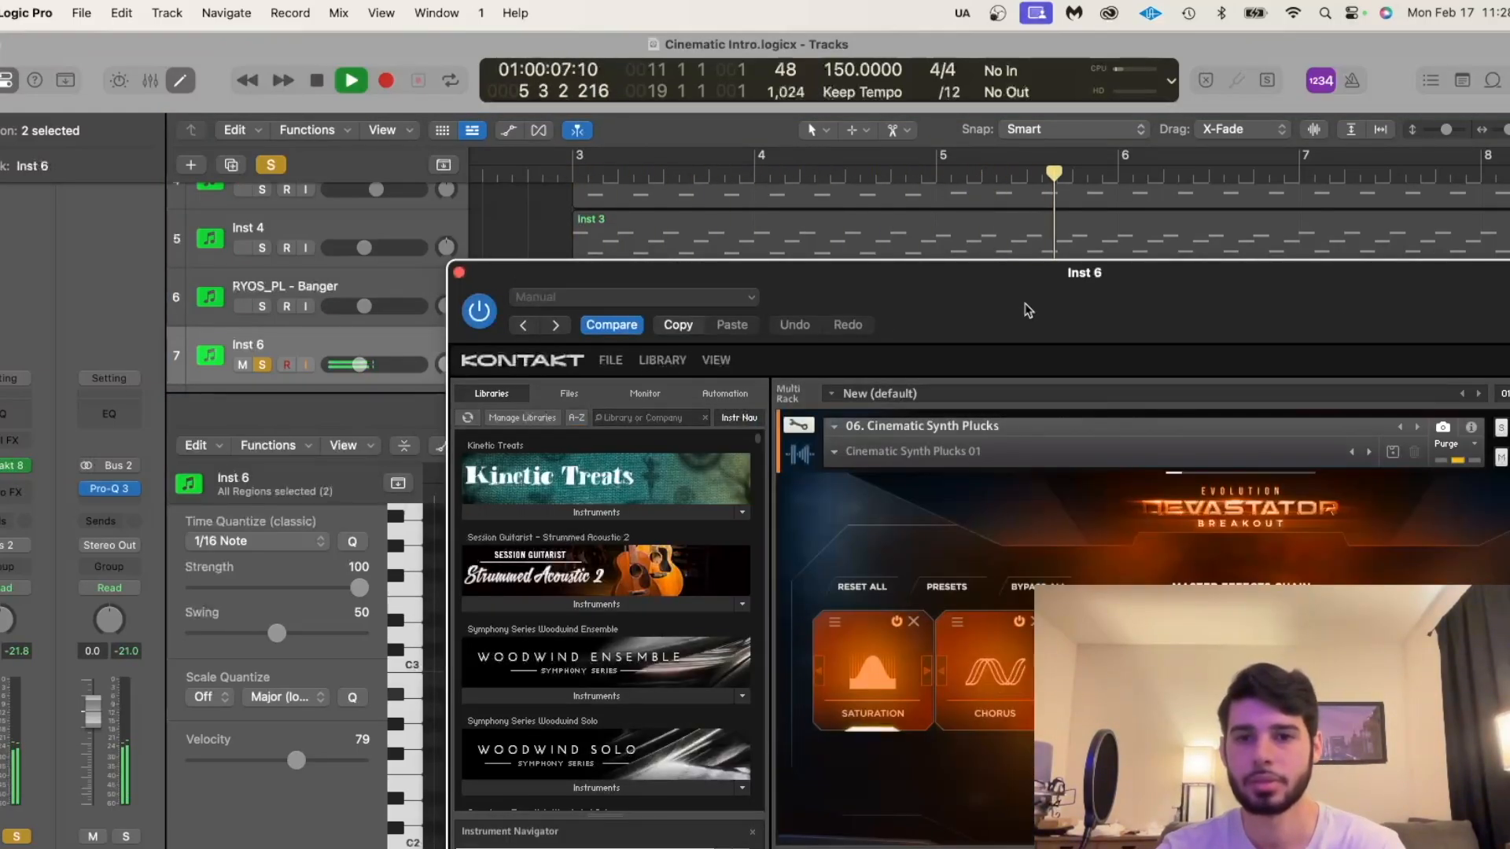
{"action": "left_click_drag", "start_coordinate": [1043, 302], "coordinate": [828, 199]}
{"action": "key", "text": "space"}
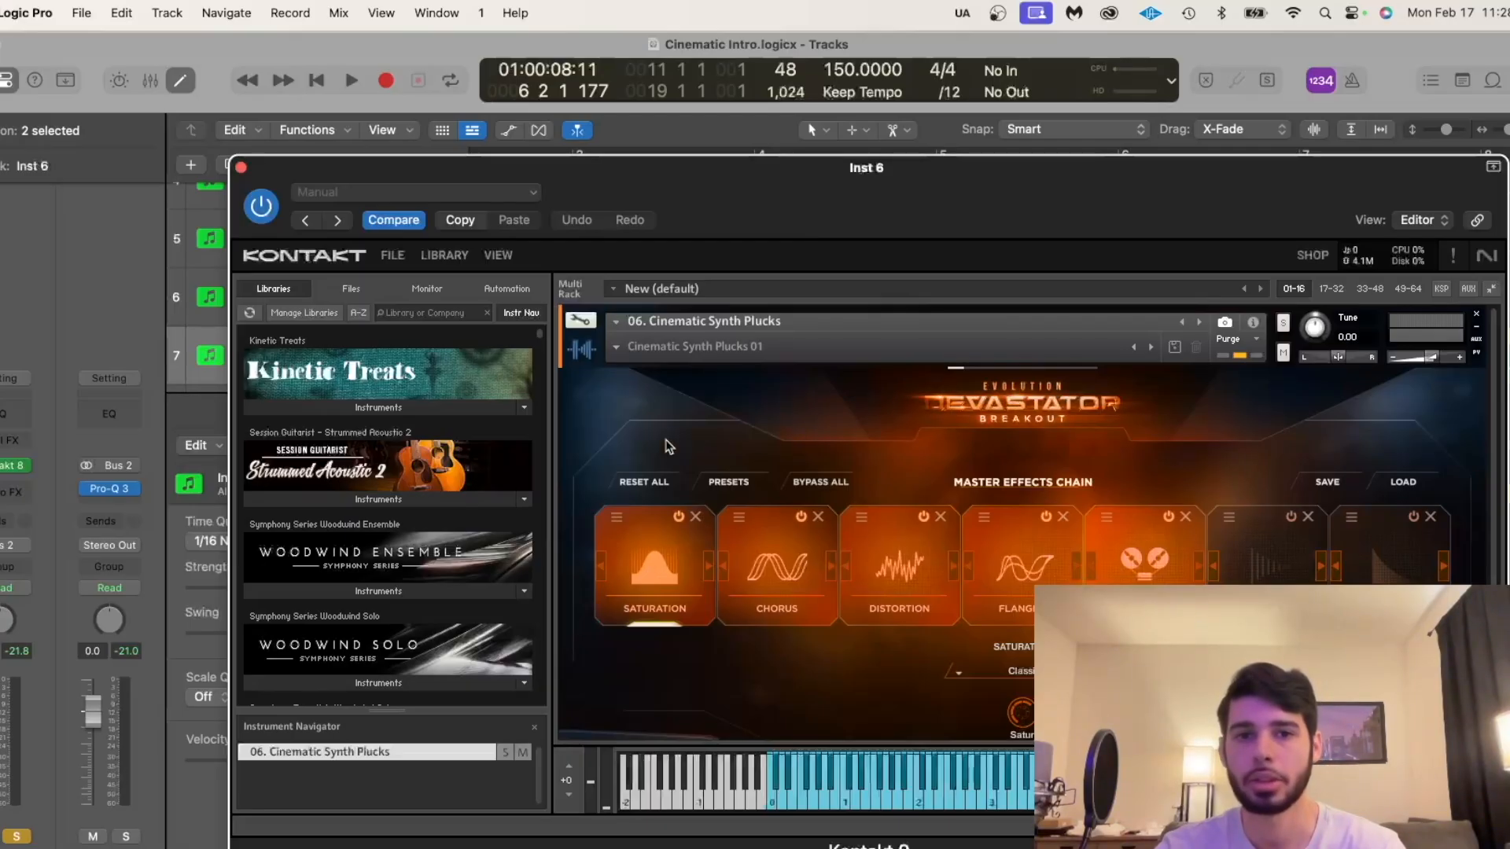
Examine the effects and reverb pages of 06. Cinematic Synth Plucks and list the Evolution - Devastator Breakout Pro instruments in Kontakt.
{"action": "scroll", "coordinate": [579, 426], "scroll_direction": "down", "scroll_amount": 4}
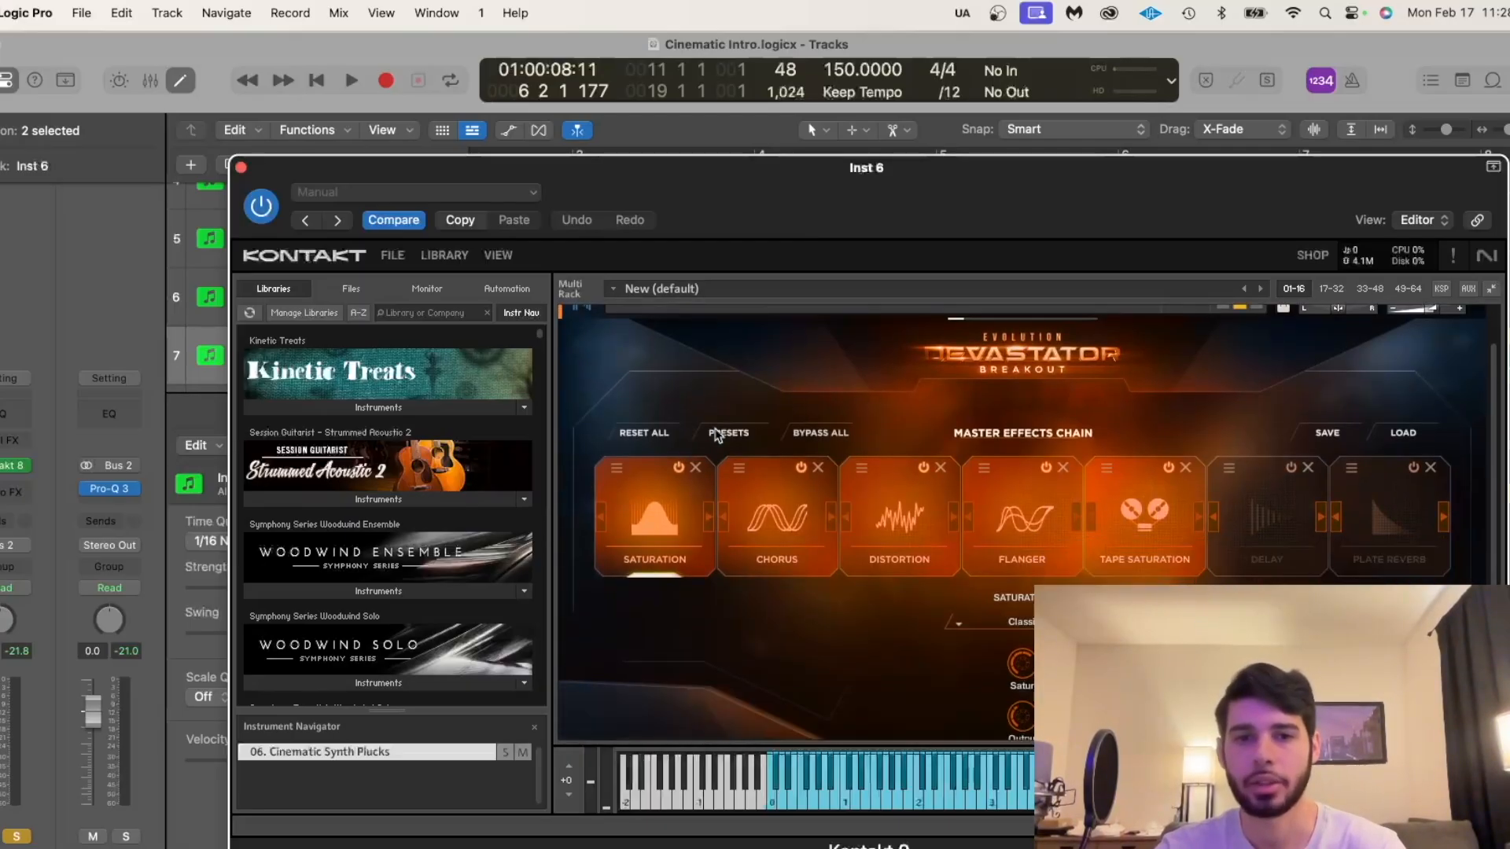
{"action": "scroll", "coordinate": [1004, 666], "scroll_direction": "up", "scroll_amount": 5}
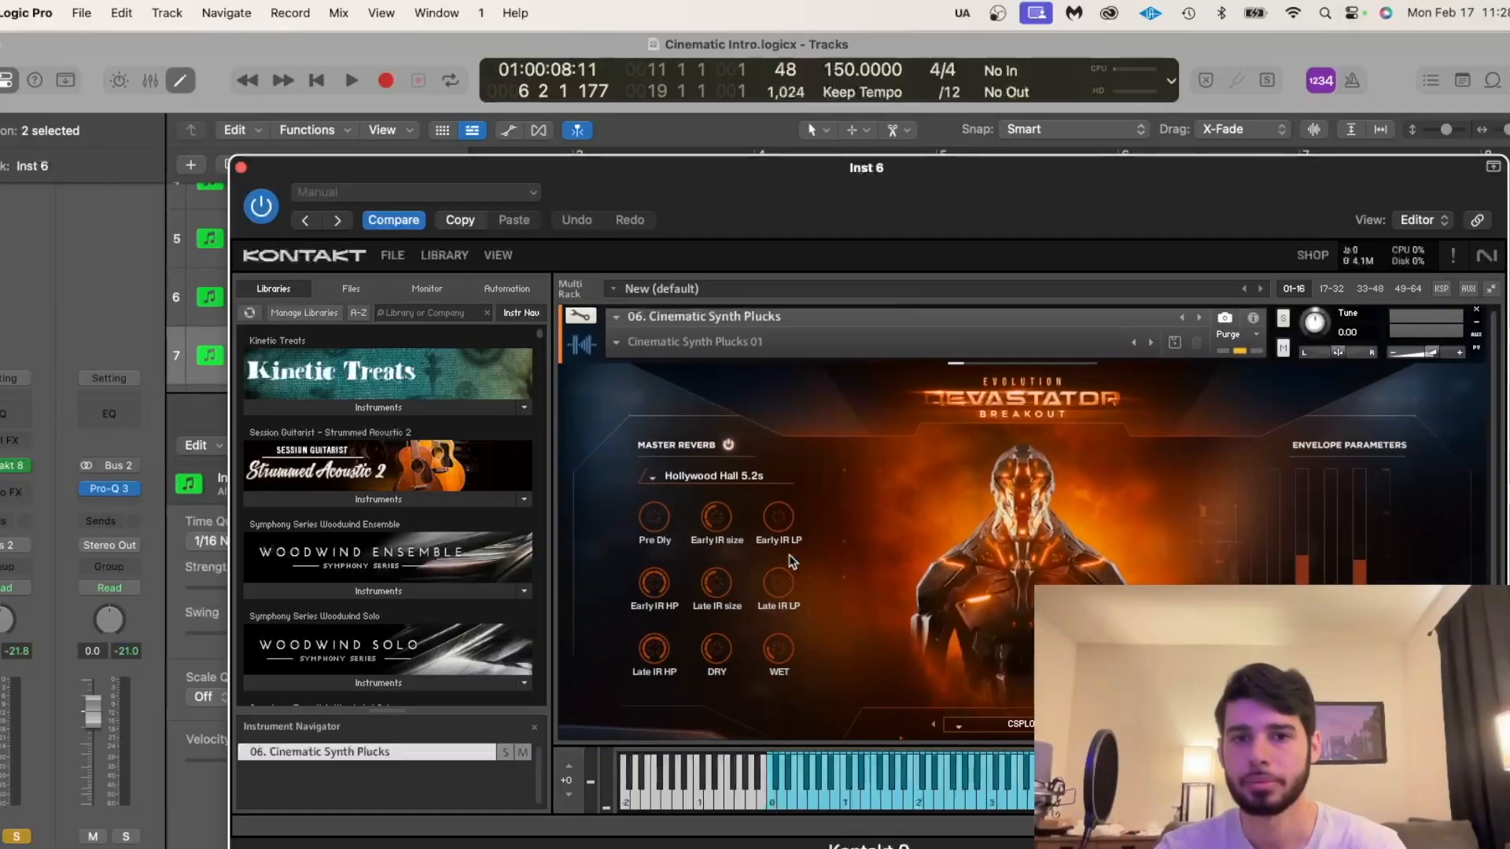
{"action": "scroll", "coordinate": [379, 532], "scroll_direction": "down", "scroll_amount": 5}
{"action": "scroll", "coordinate": [379, 532], "scroll_direction": "down", "scroll_amount": 15}
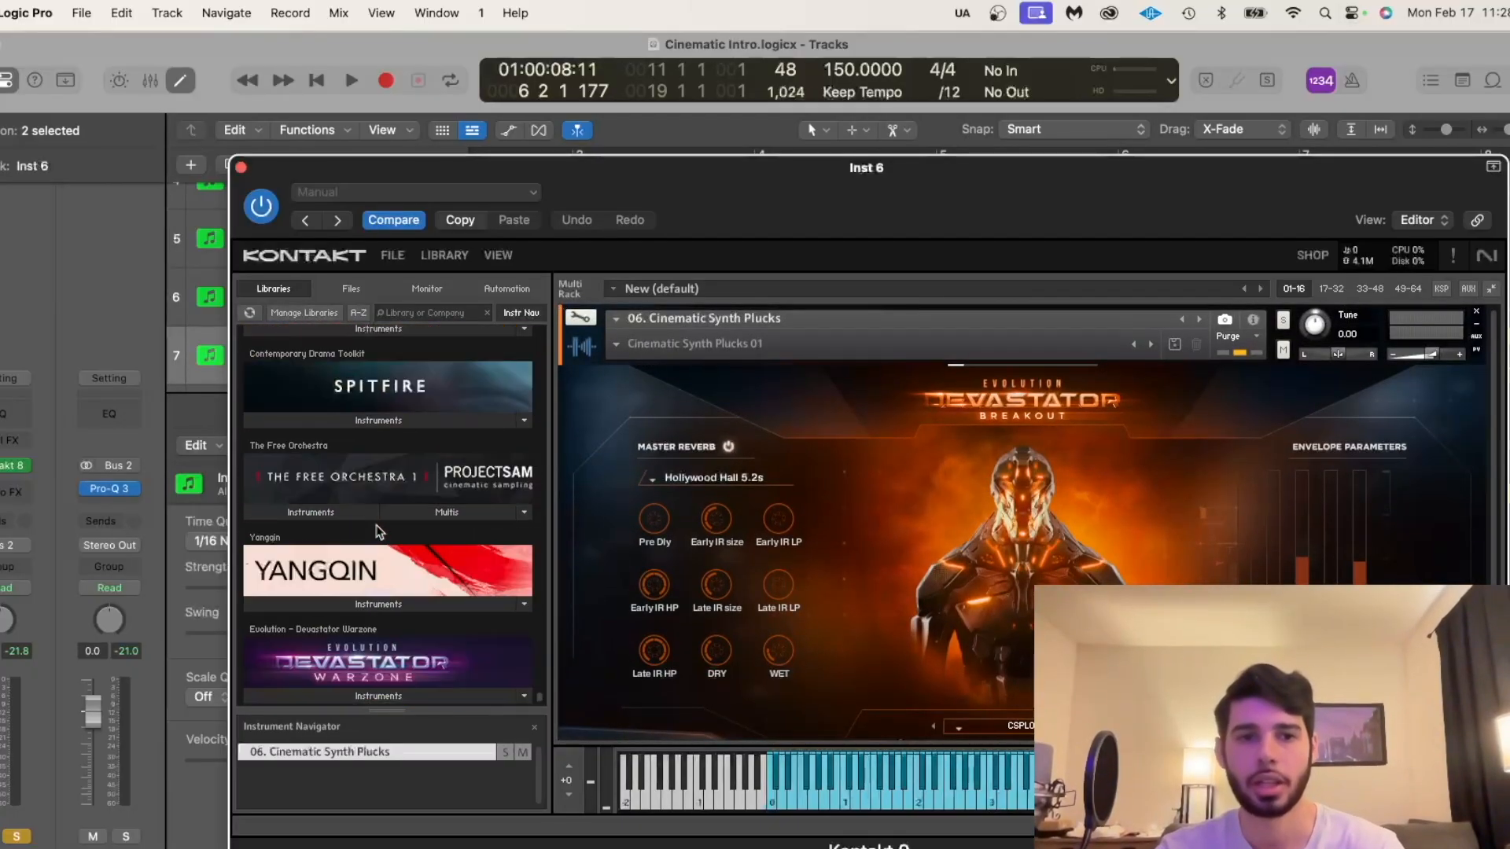
{"action": "scroll", "coordinate": [376, 594], "scroll_direction": "down", "scroll_amount": 10}
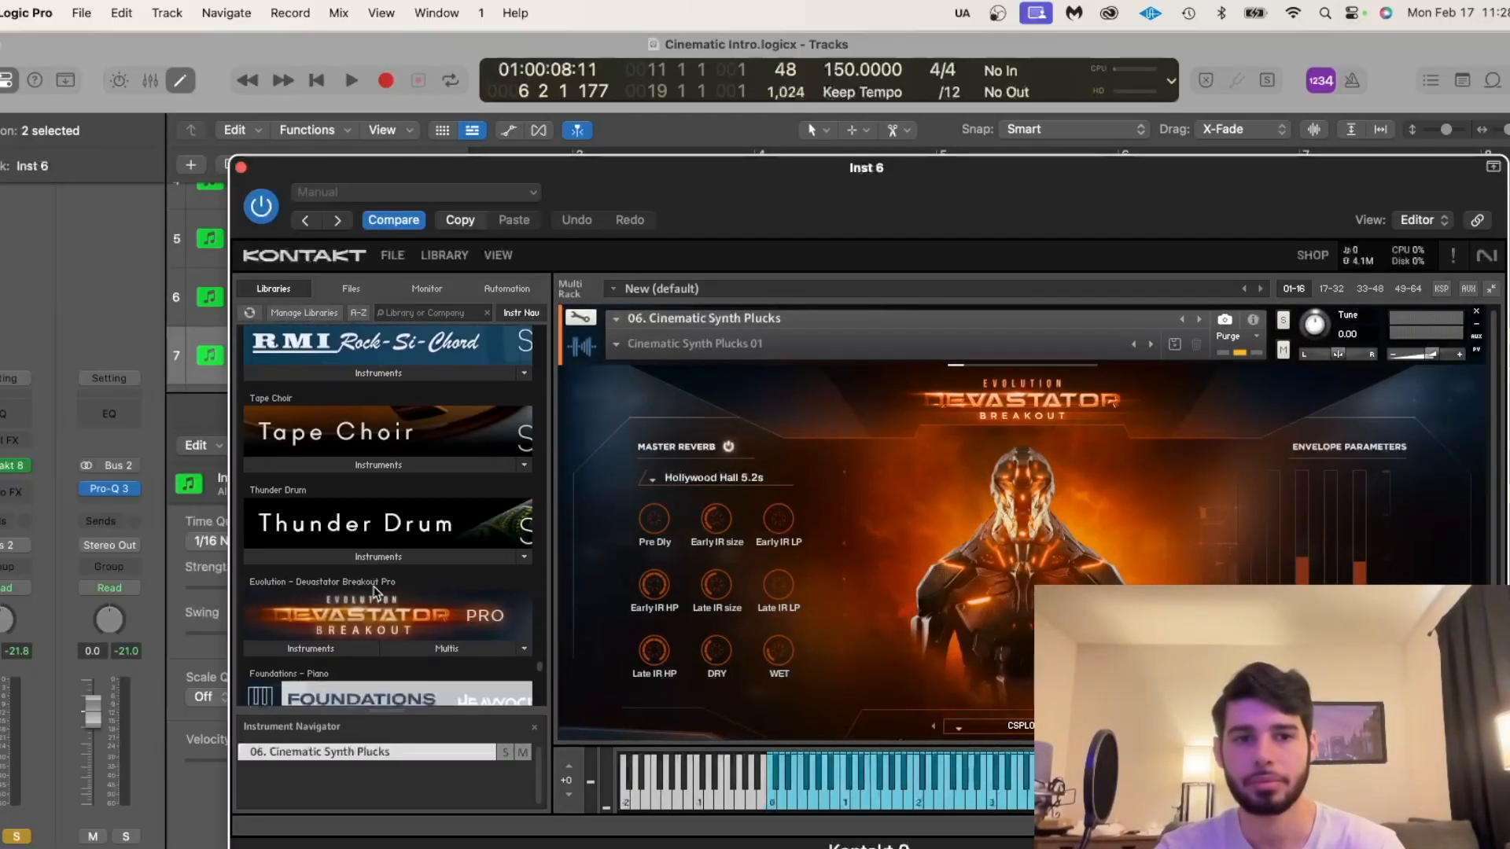
{"action": "left_click", "coordinate": [337, 635]}
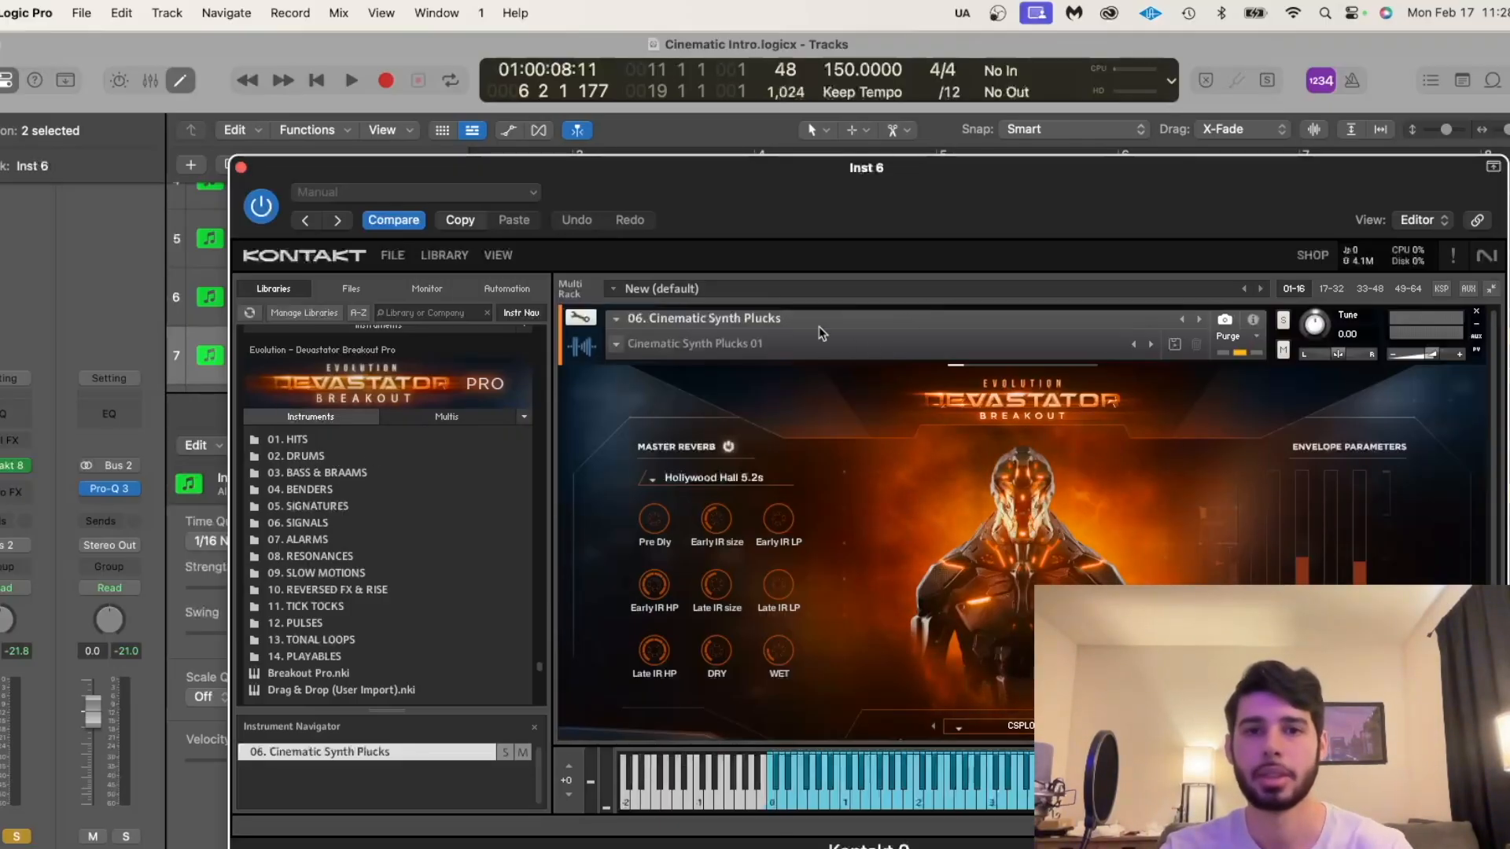
Play Inst 6 from bar 3 while viewing the Cinematic Synth Plucks main page, stop playback, and close the Kontakt window.
{"action": "left_click_drag", "start_coordinate": [793, 167], "coordinate": [1270, 178]}
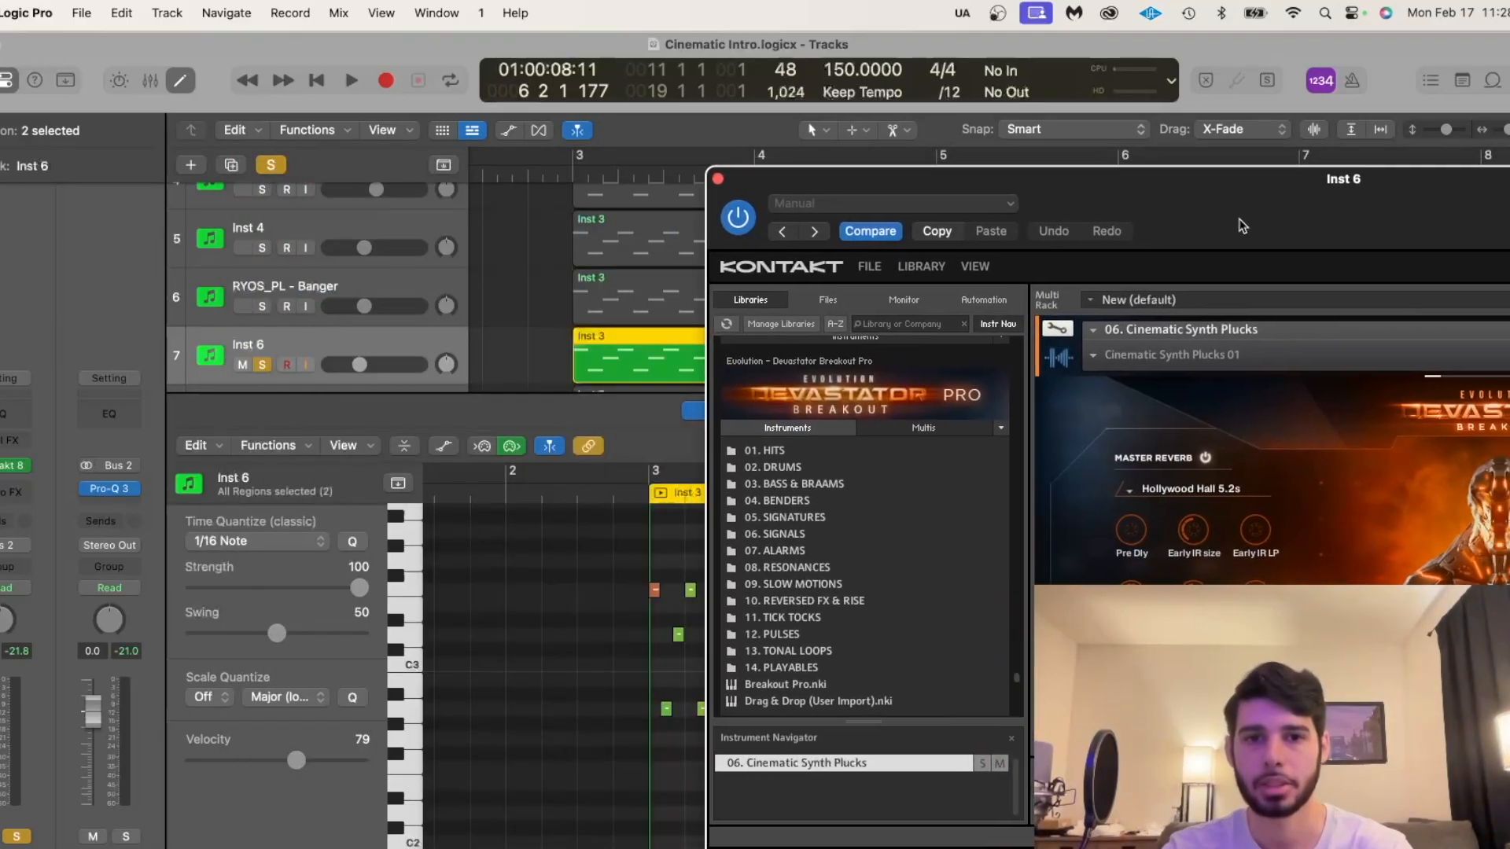
{"action": "left_click", "coordinate": [649, 520]}
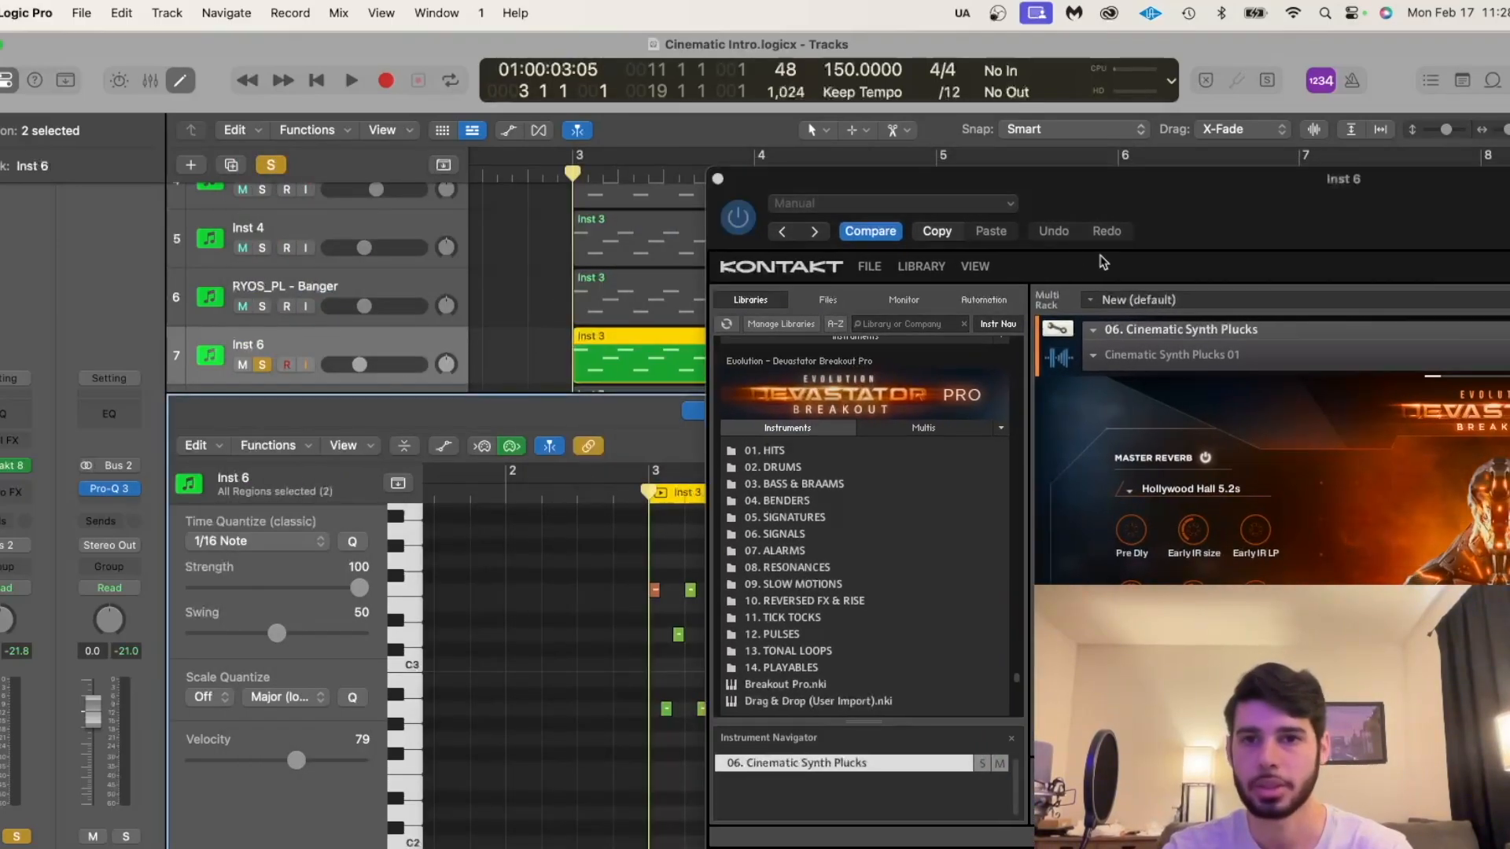
{"action": "left_click_drag", "start_coordinate": [1105, 251], "coordinate": [916, 250]}
{"action": "key", "text": "space"}
{"action": "scroll", "coordinate": [1160, 493], "scroll_direction": "down", "scroll_amount": 4}
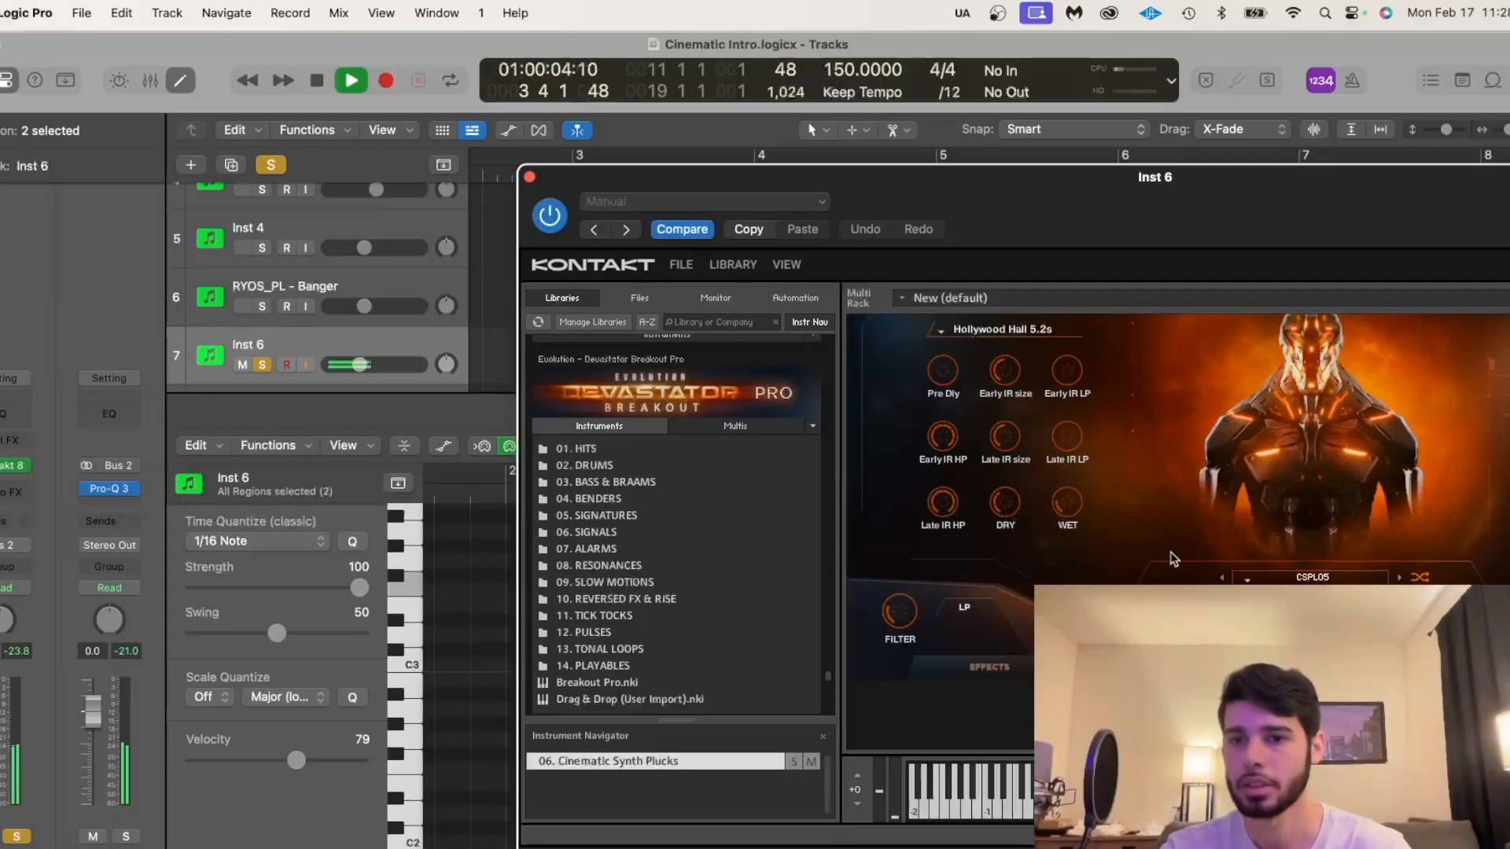
{"action": "left_click_drag", "start_coordinate": [1156, 250], "coordinate": [574, 138]}
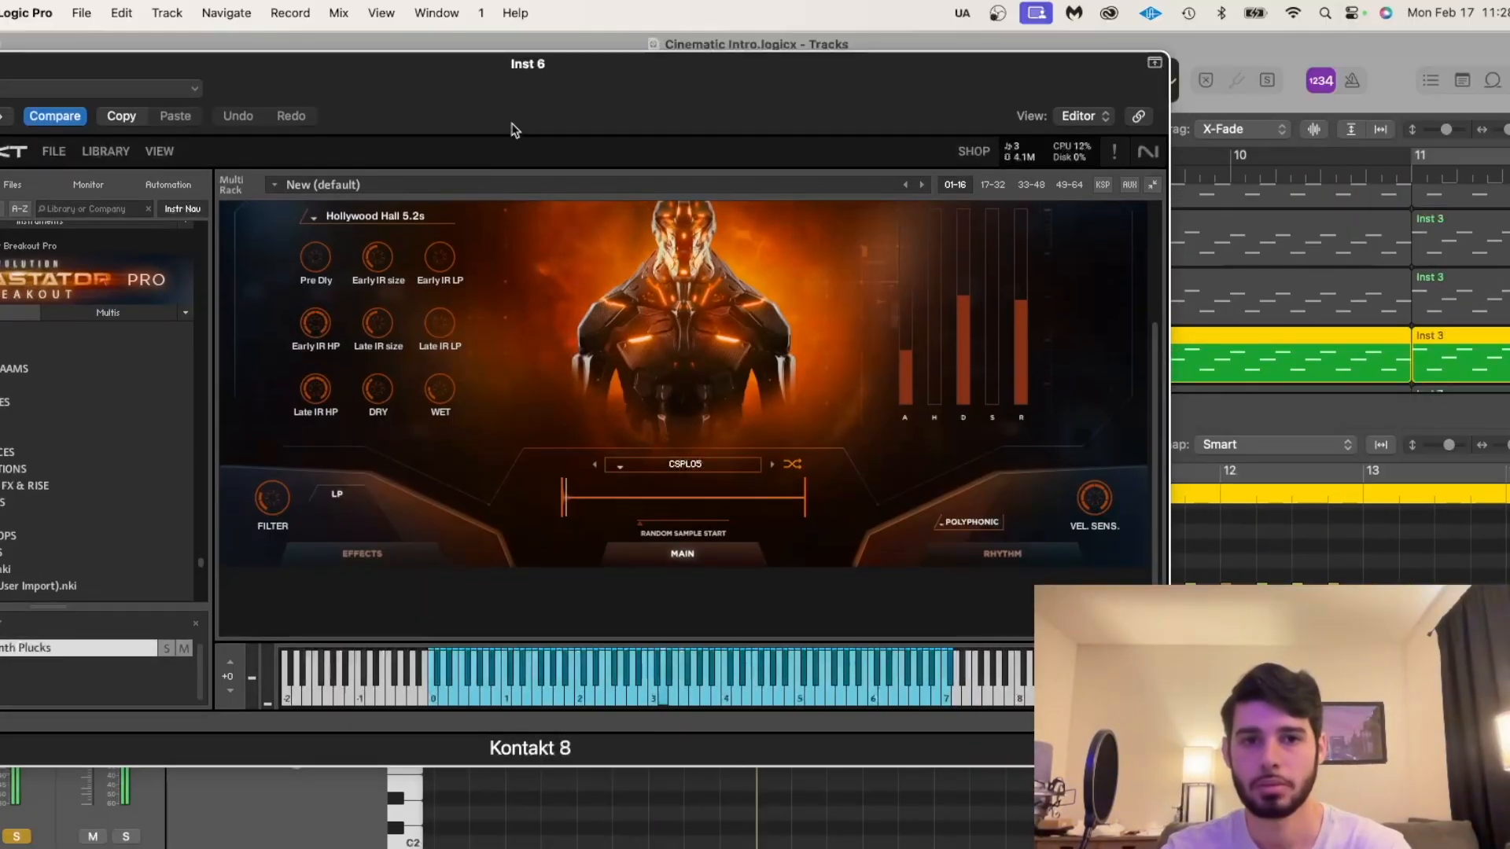
{"action": "left_click_drag", "start_coordinate": [512, 128], "coordinate": [483, 124]}
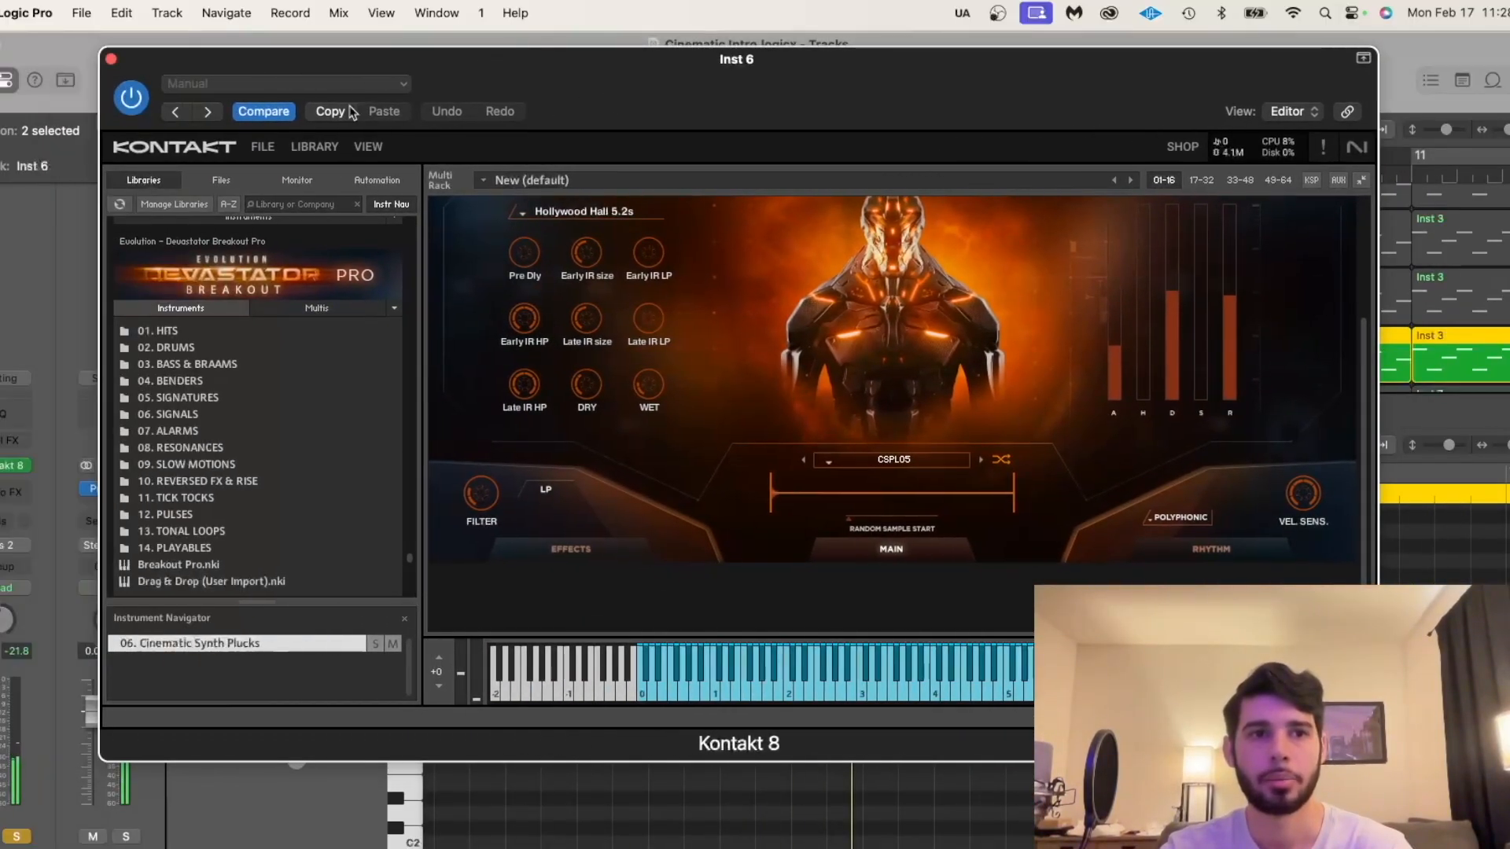
{"action": "left_click", "coordinate": [113, 56]}
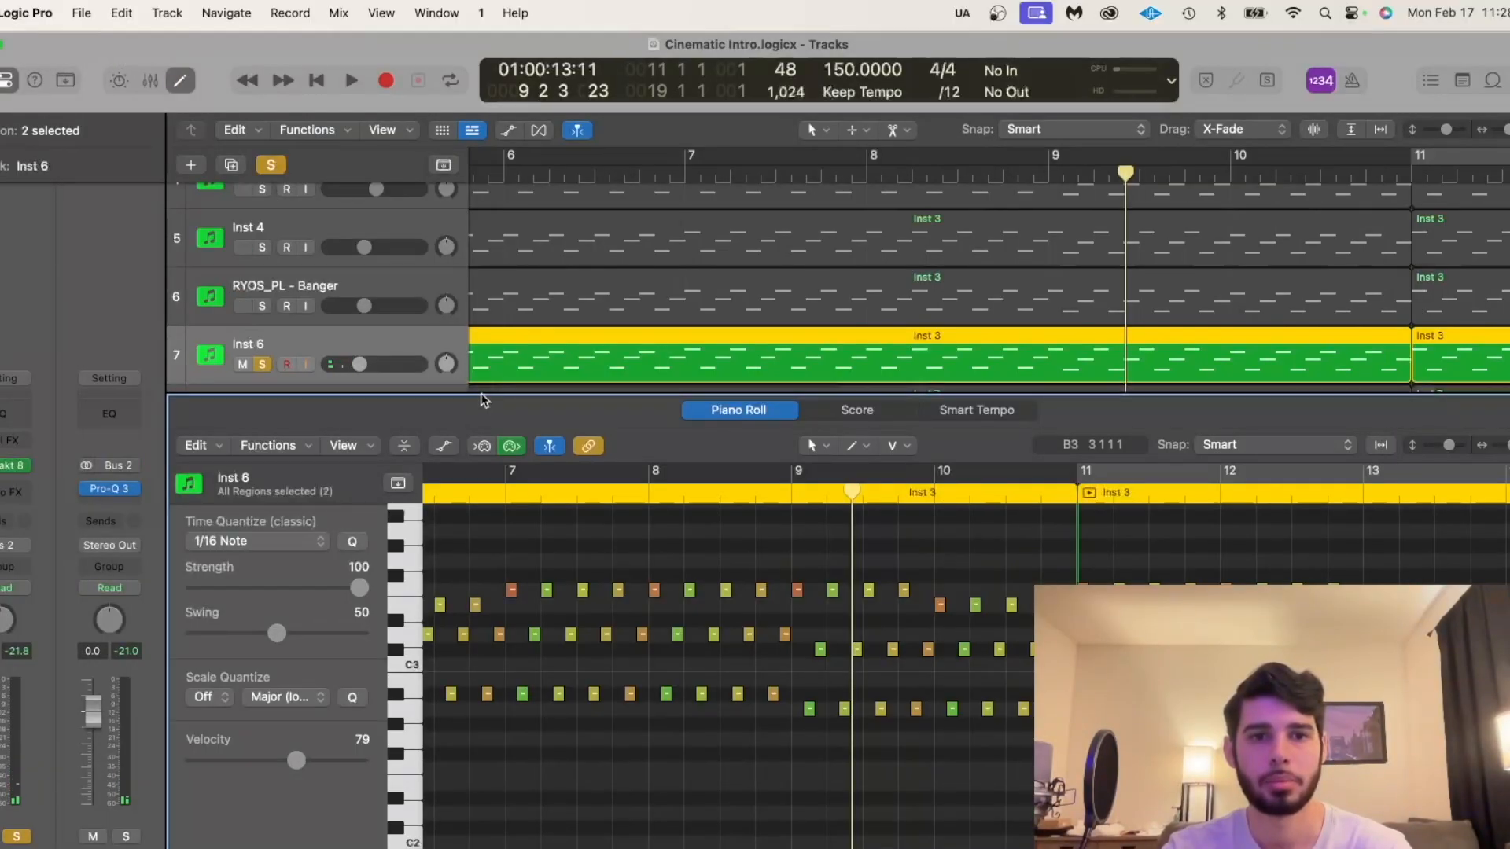
Hide the Piano Roll editor and solo RYOS_PL - Banger alongside Inst 6.
{"action": "left_click", "coordinate": [180, 81]}
{"action": "left_click", "coordinate": [318, 290]}
{"action": "left_click", "coordinate": [261, 307]}
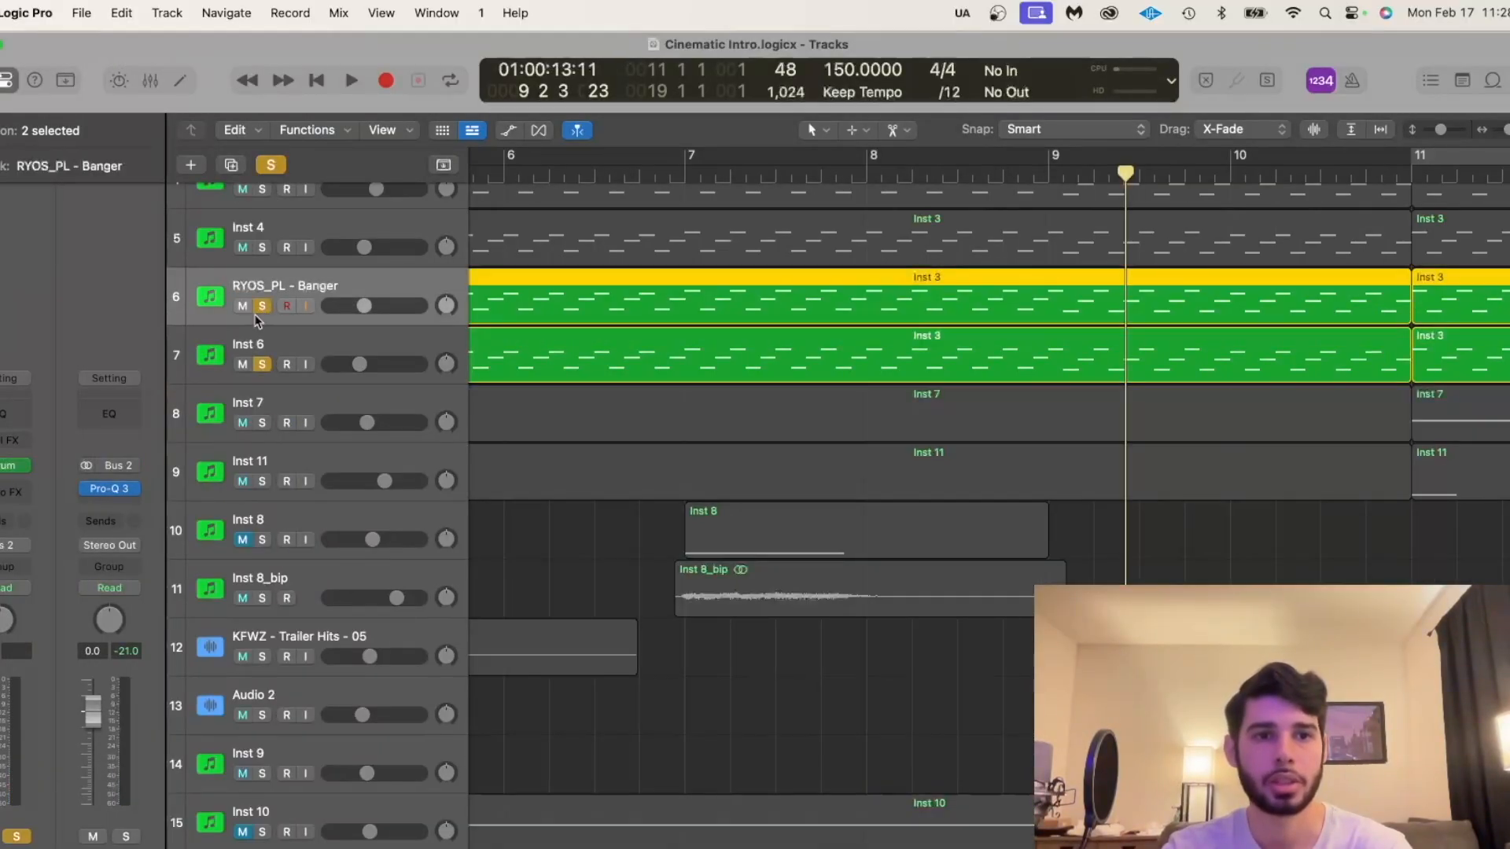
Open the Serum instrument on RYOS_PL - Banger, browse its RYOS preset list, and close the plug-in window.
{"action": "left_click", "coordinate": [5, 467]}
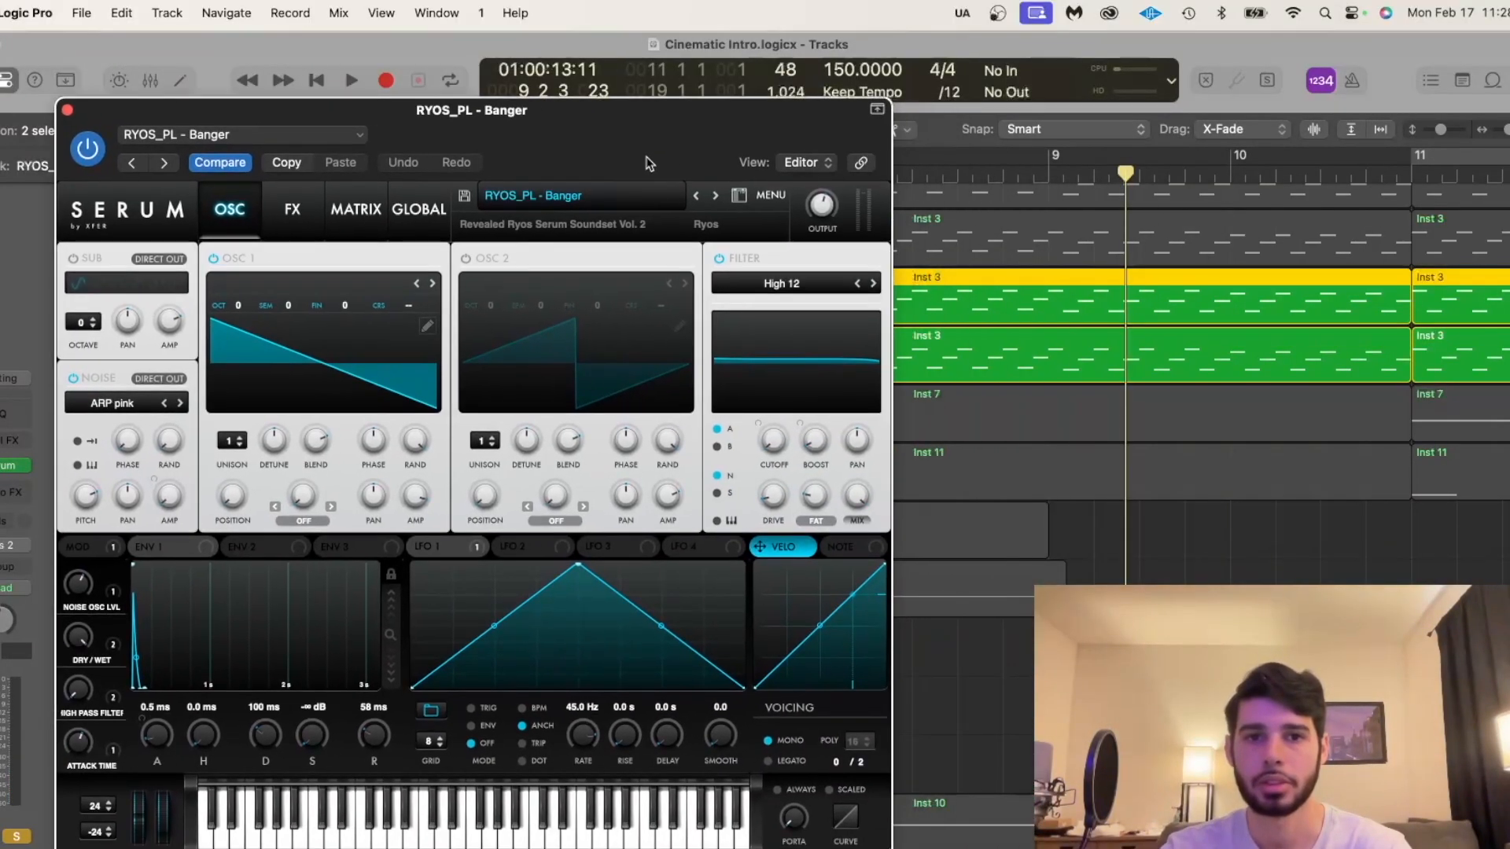
{"action": "left_click", "coordinate": [602, 201]}
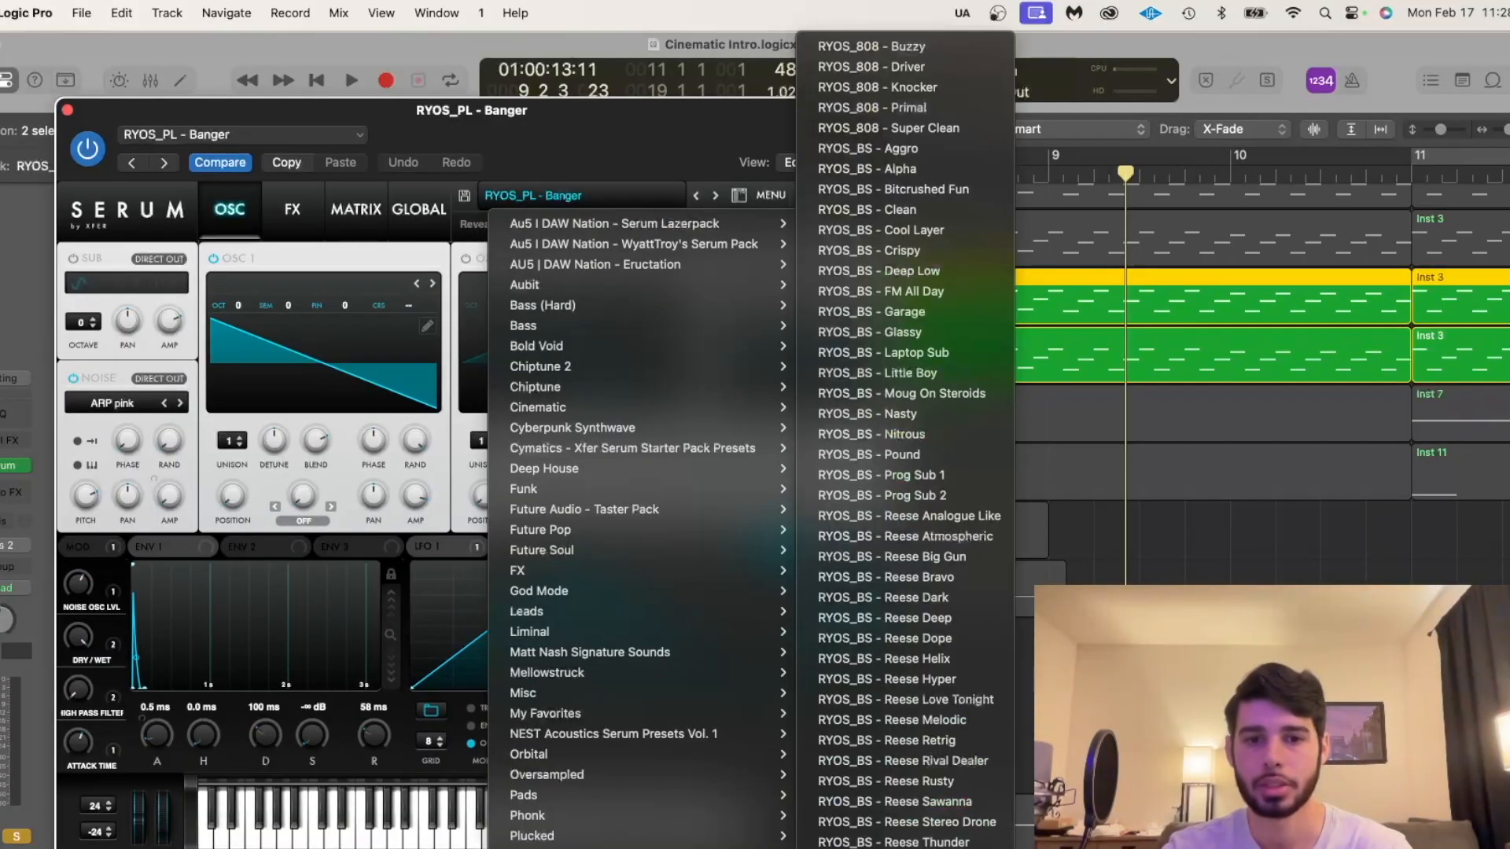
{"action": "scroll", "coordinate": [897, 659], "scroll_direction": "down", "scroll_amount": 15}
{"action": "key", "text": "Escape"}
{"action": "key", "text": "Escape"}
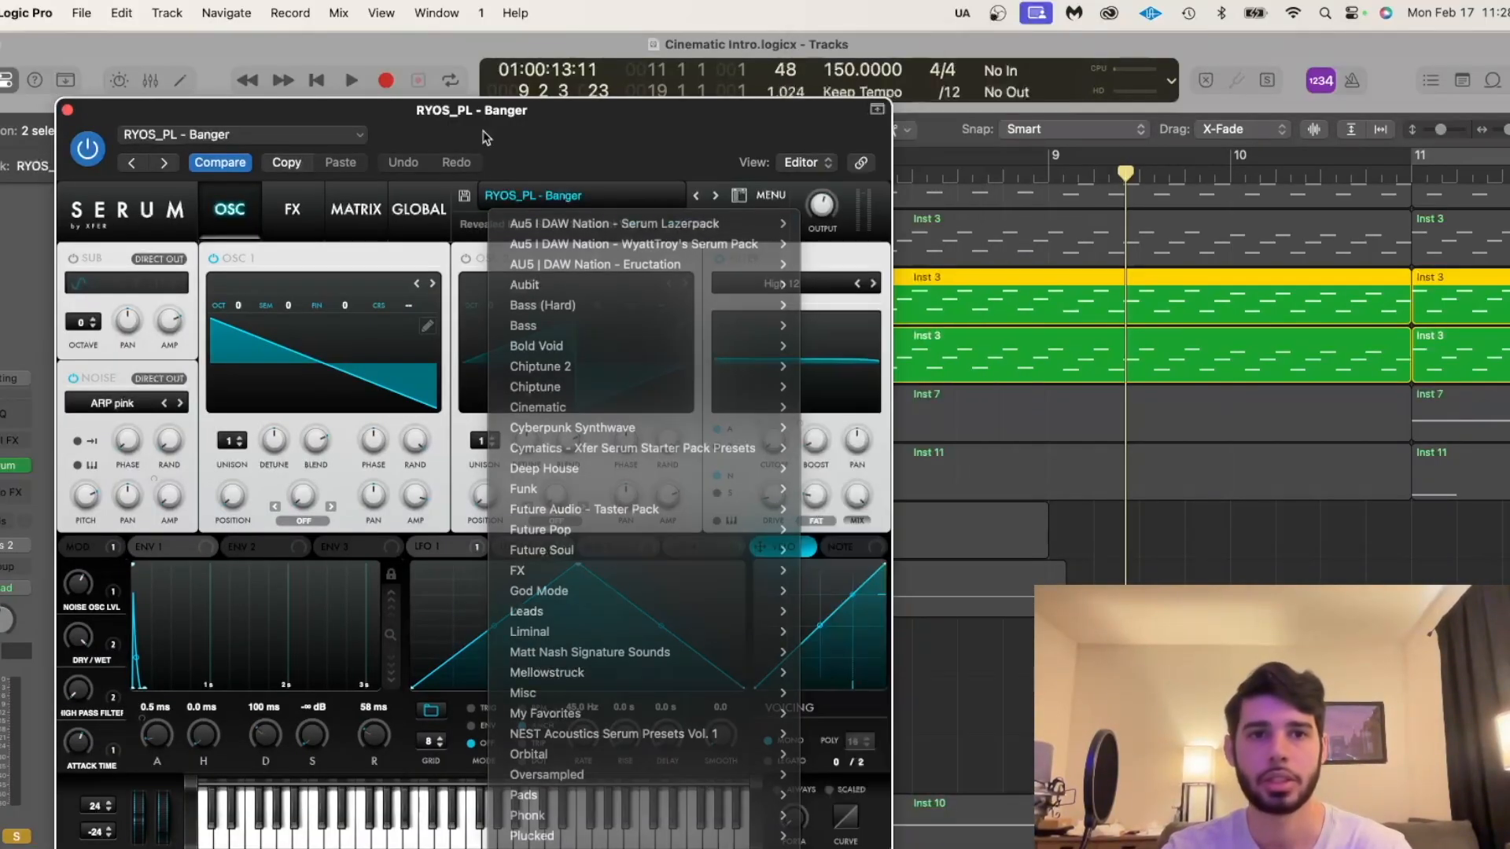
{"action": "key", "text": "super+w"}
Play the soloed RYOS_PL - Banger and Inst 6 together from bar 3, and stop playback.
{"action": "key", "text": "space"}
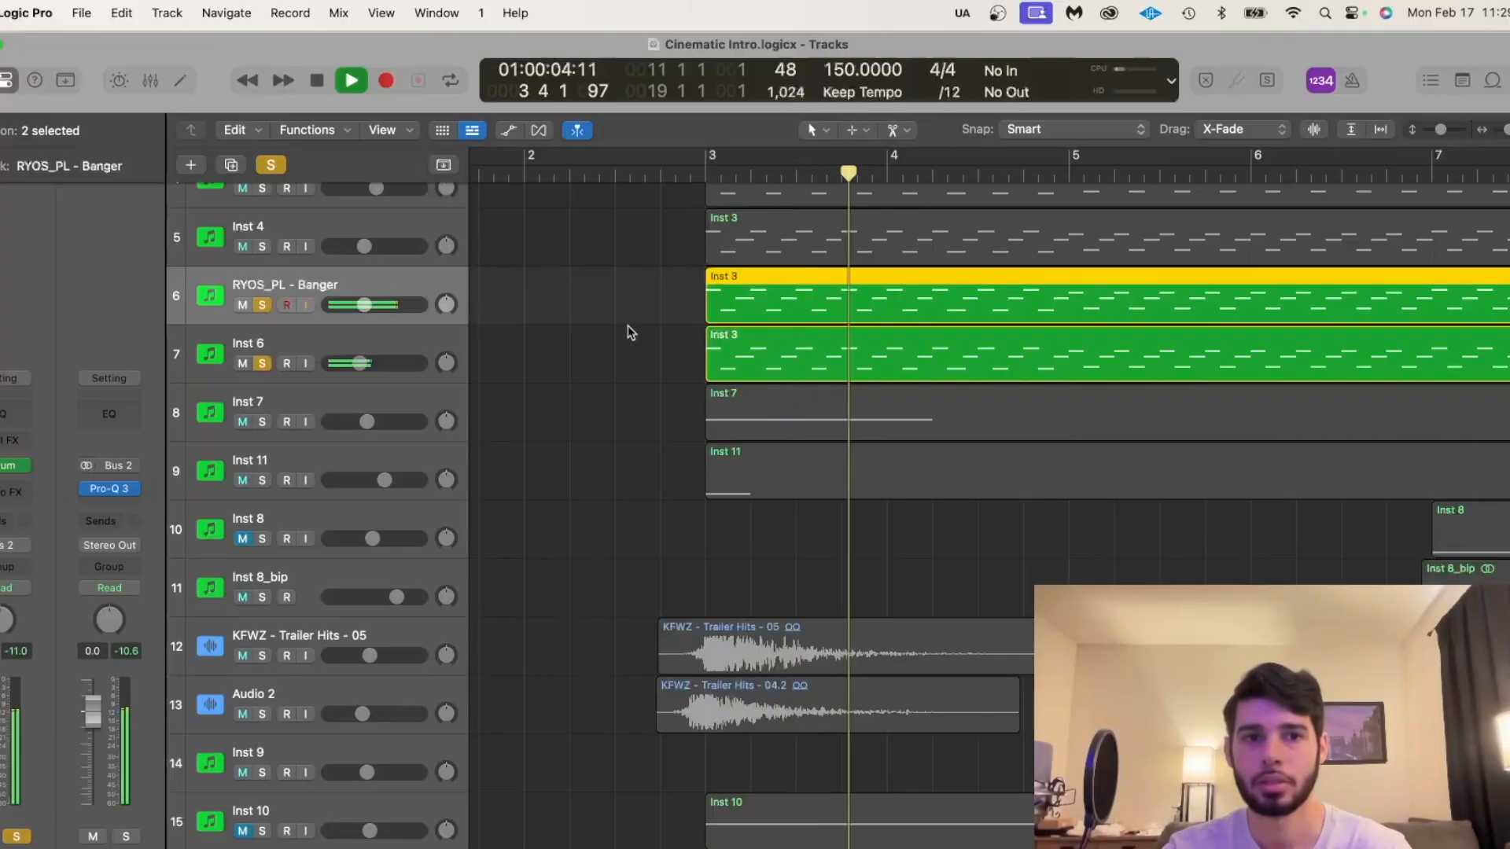
{"action": "scroll", "coordinate": [613, 338], "scroll_direction": "up", "scroll_amount": 5}
{"action": "key", "text": "space"}
Solo Inst 3 and Inst 4 as well, play all four soloed tracks together from bar 3, and stop playback.
{"action": "left_click", "coordinate": [261, 323]}
{"action": "left_click", "coordinate": [262, 380]}
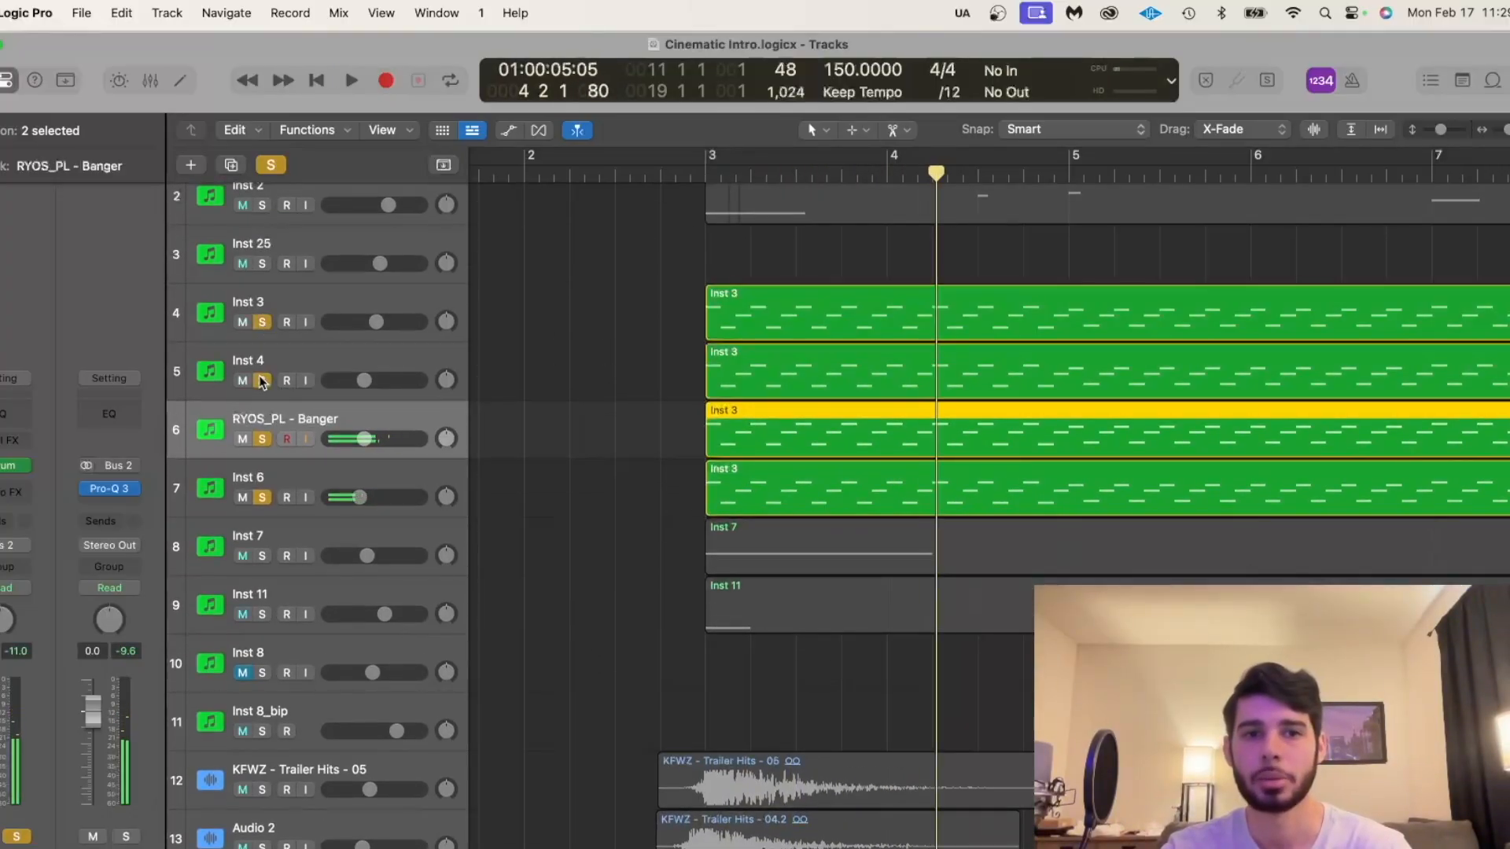
{"action": "left_click", "coordinate": [684, 182]}
{"action": "key", "text": "space"}
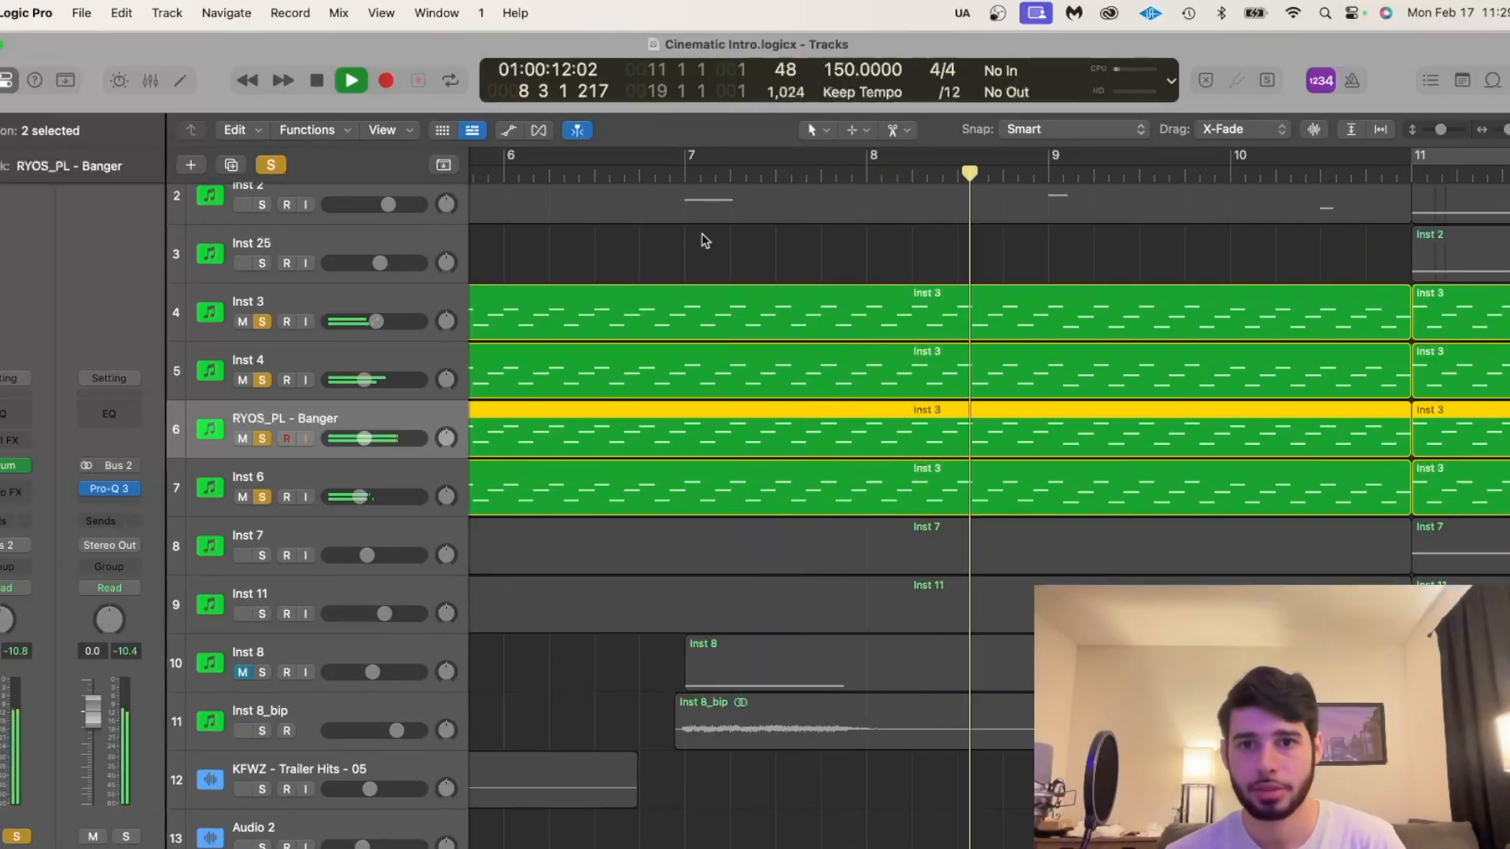
{"action": "key", "text": "space"}
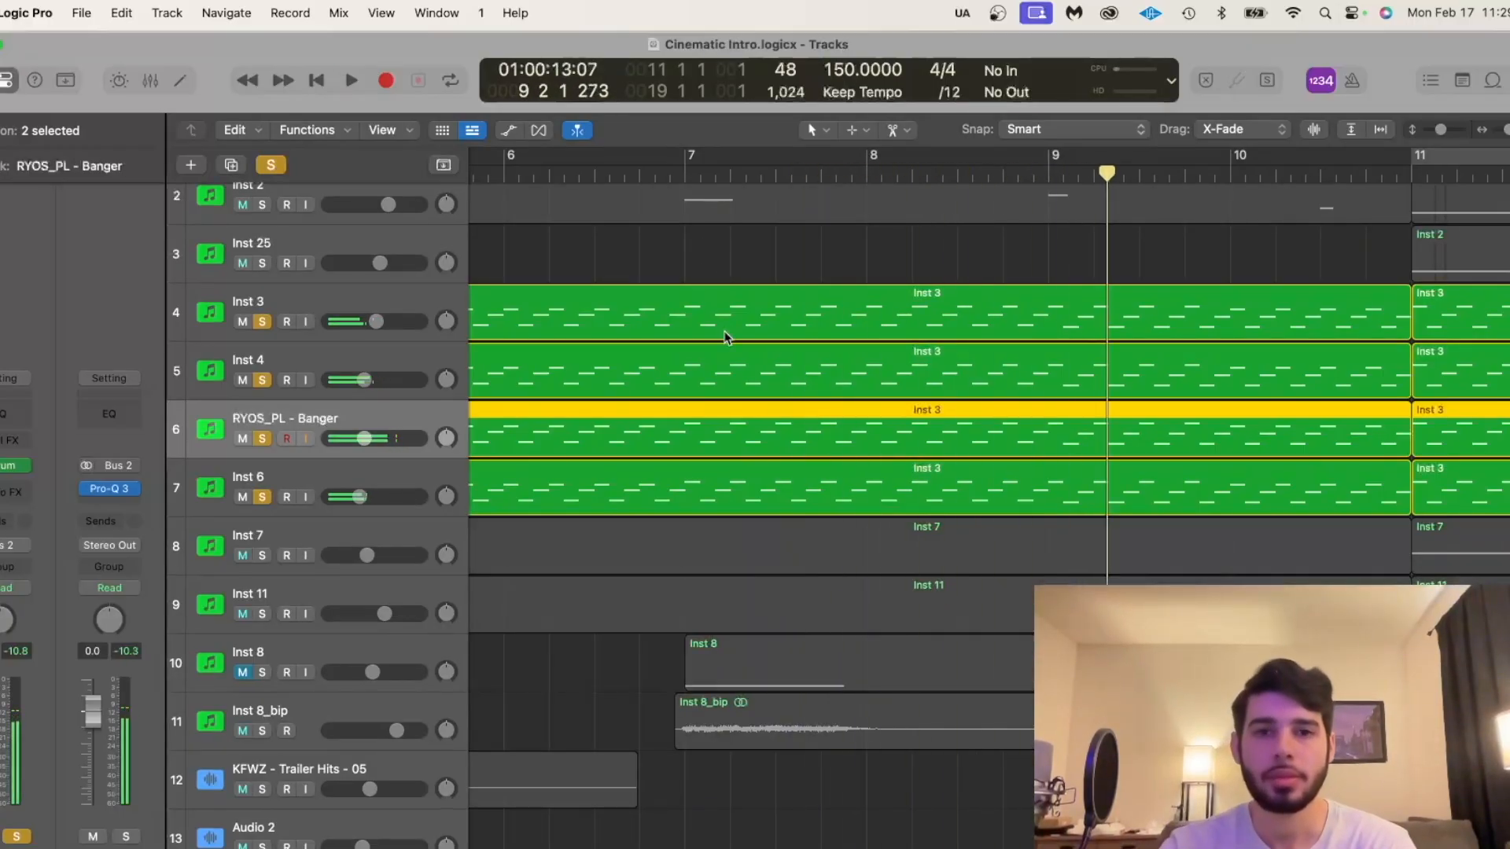
Compare the bus routing of Inst 6 and RYOS_PL - Banger, examine the Pro-Q 3 low cut on their Bus 2 aux, and close it.
{"action": "key", "text": "super+Left"}
{"action": "scroll", "coordinate": [727, 337], "scroll_direction": "left", "scroll_amount": 5}
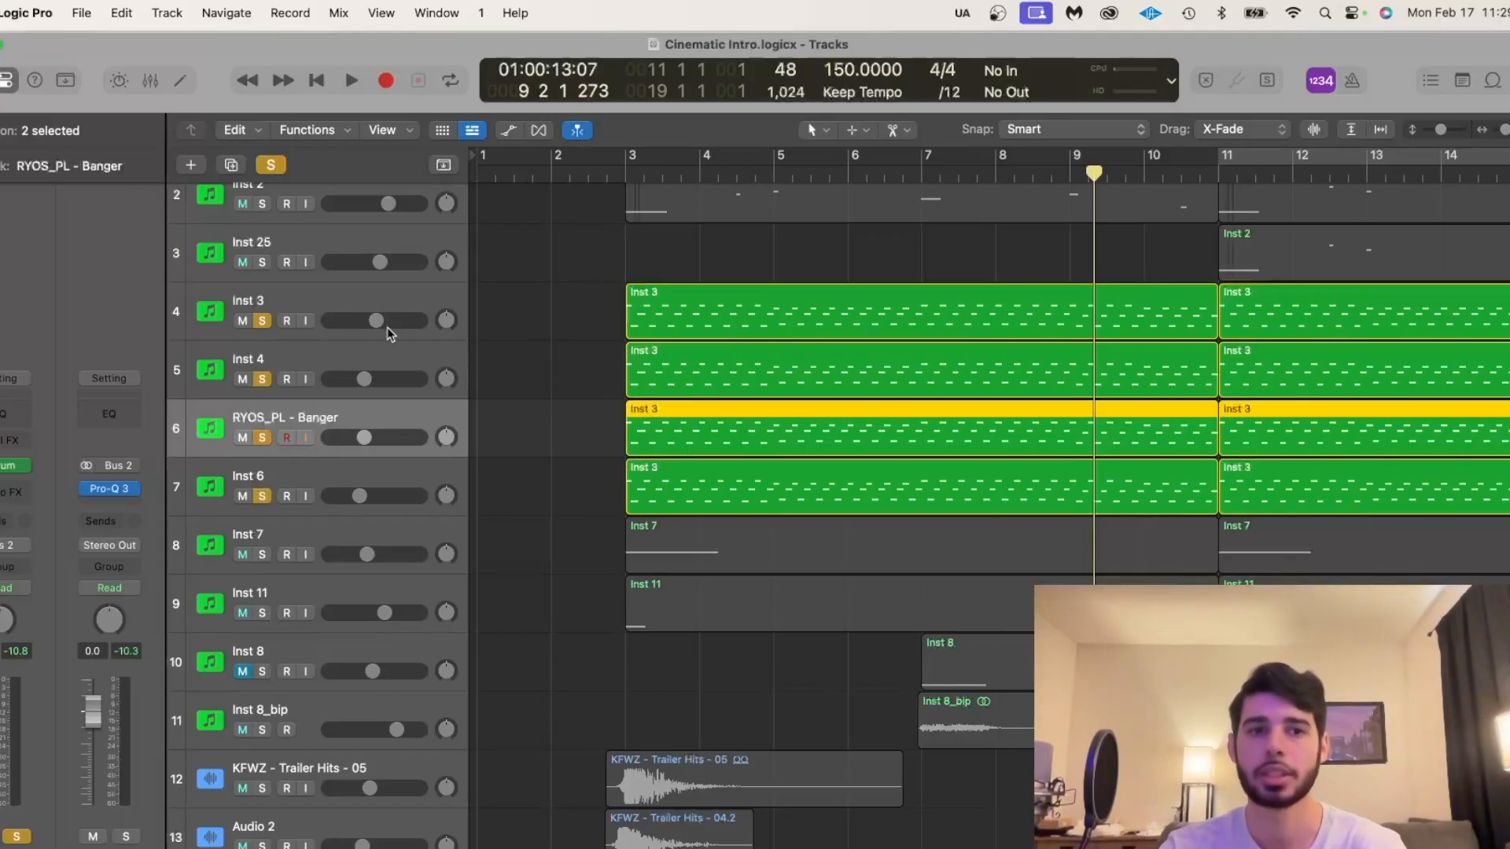
{"action": "key", "text": "super+Left"}
{"action": "left_click", "coordinate": [550, 415]}
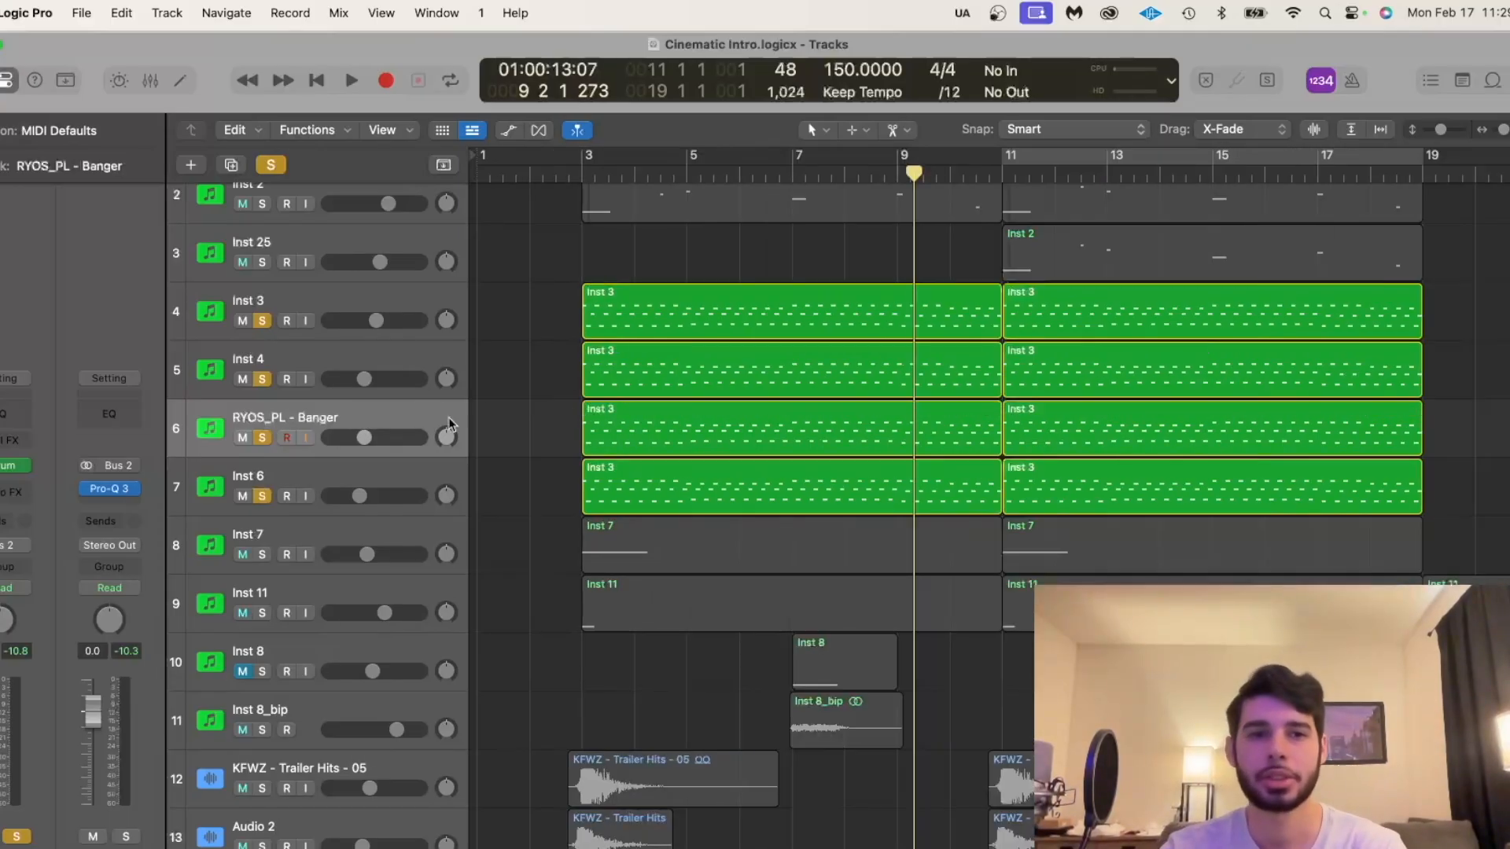
{"action": "left_click", "coordinate": [322, 477]}
{"action": "left_click", "coordinate": [317, 418]}
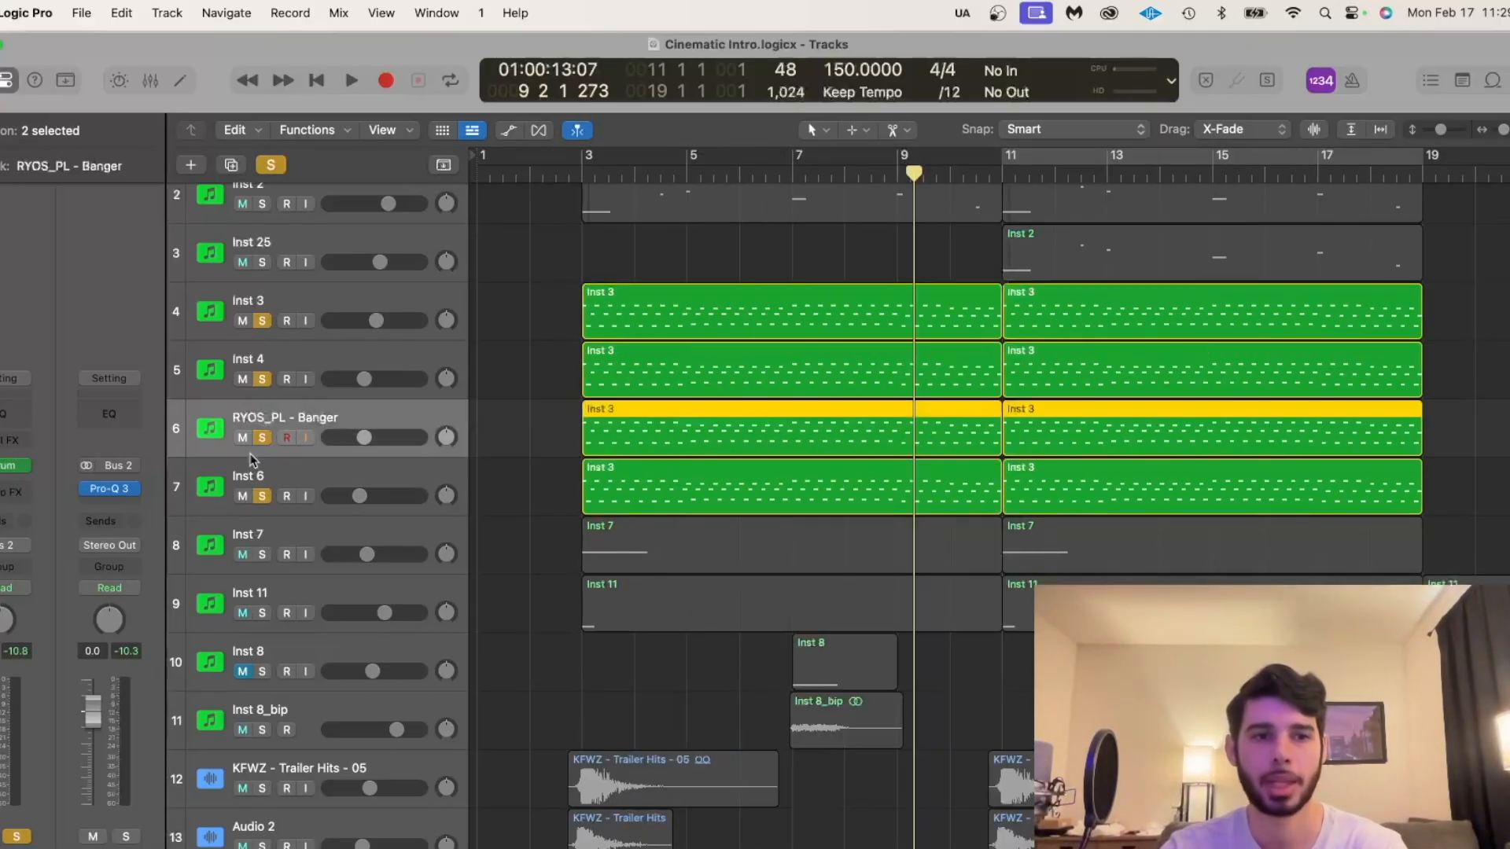
{"action": "left_click", "coordinate": [110, 489]}
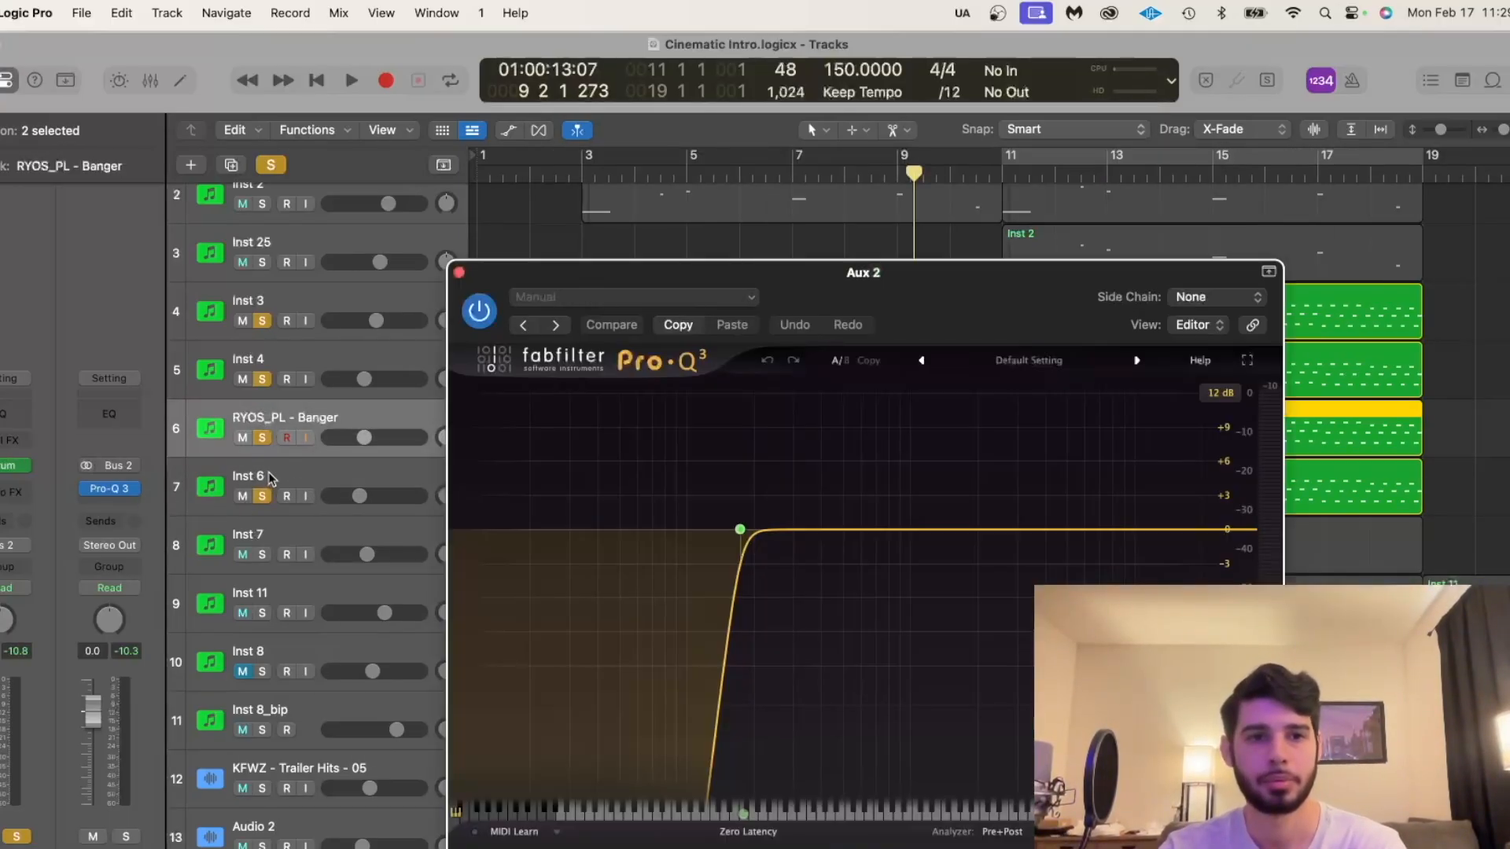
{"action": "left_click", "coordinate": [270, 479]}
{"action": "left_click", "coordinate": [276, 423]}
{"action": "mouse_move", "coordinate": [130, 493]}
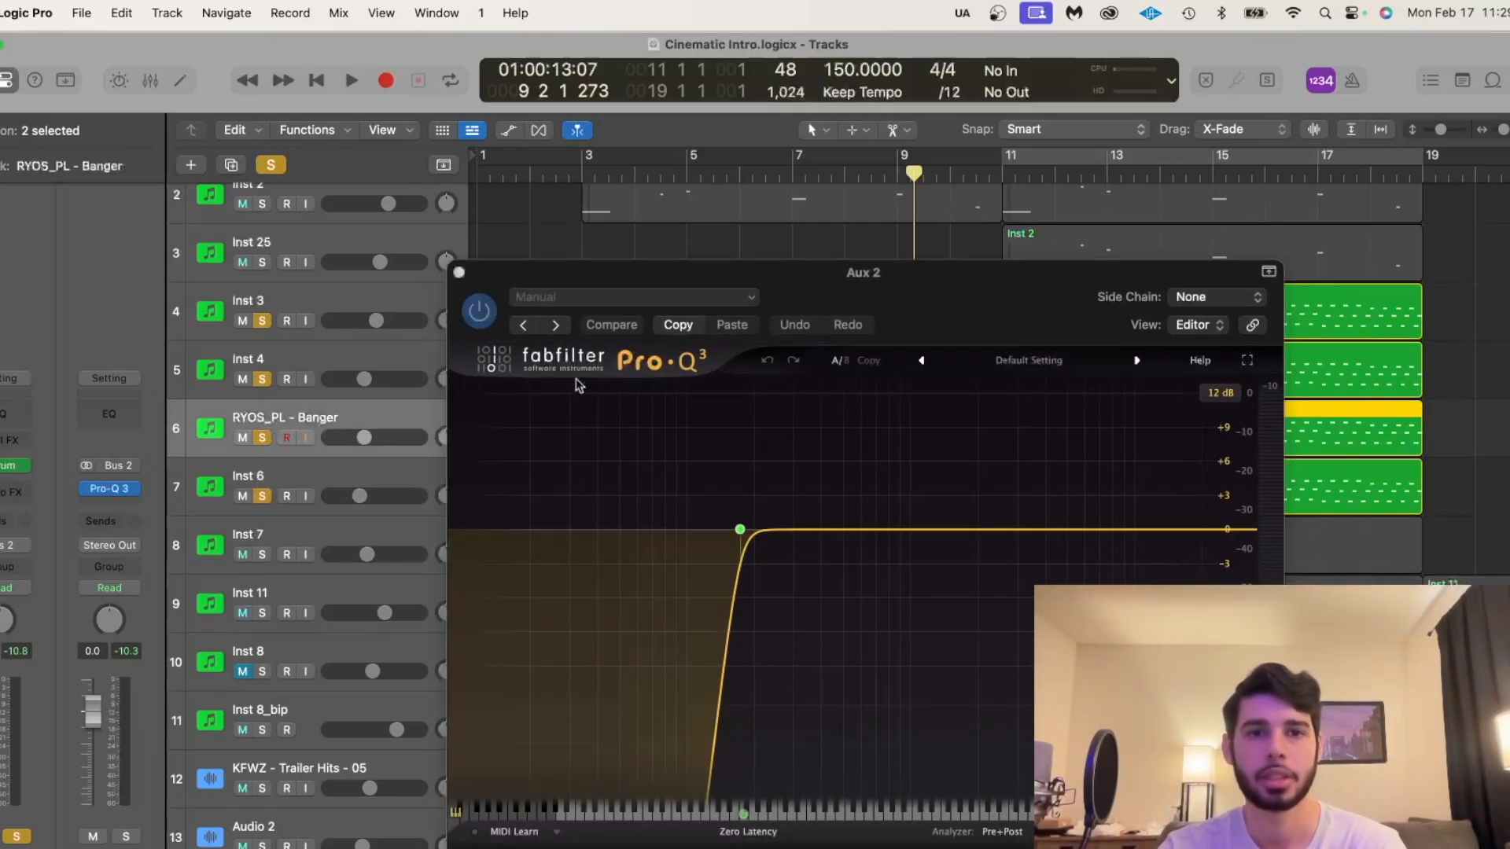
{"action": "mouse_move", "coordinate": [762, 600]}
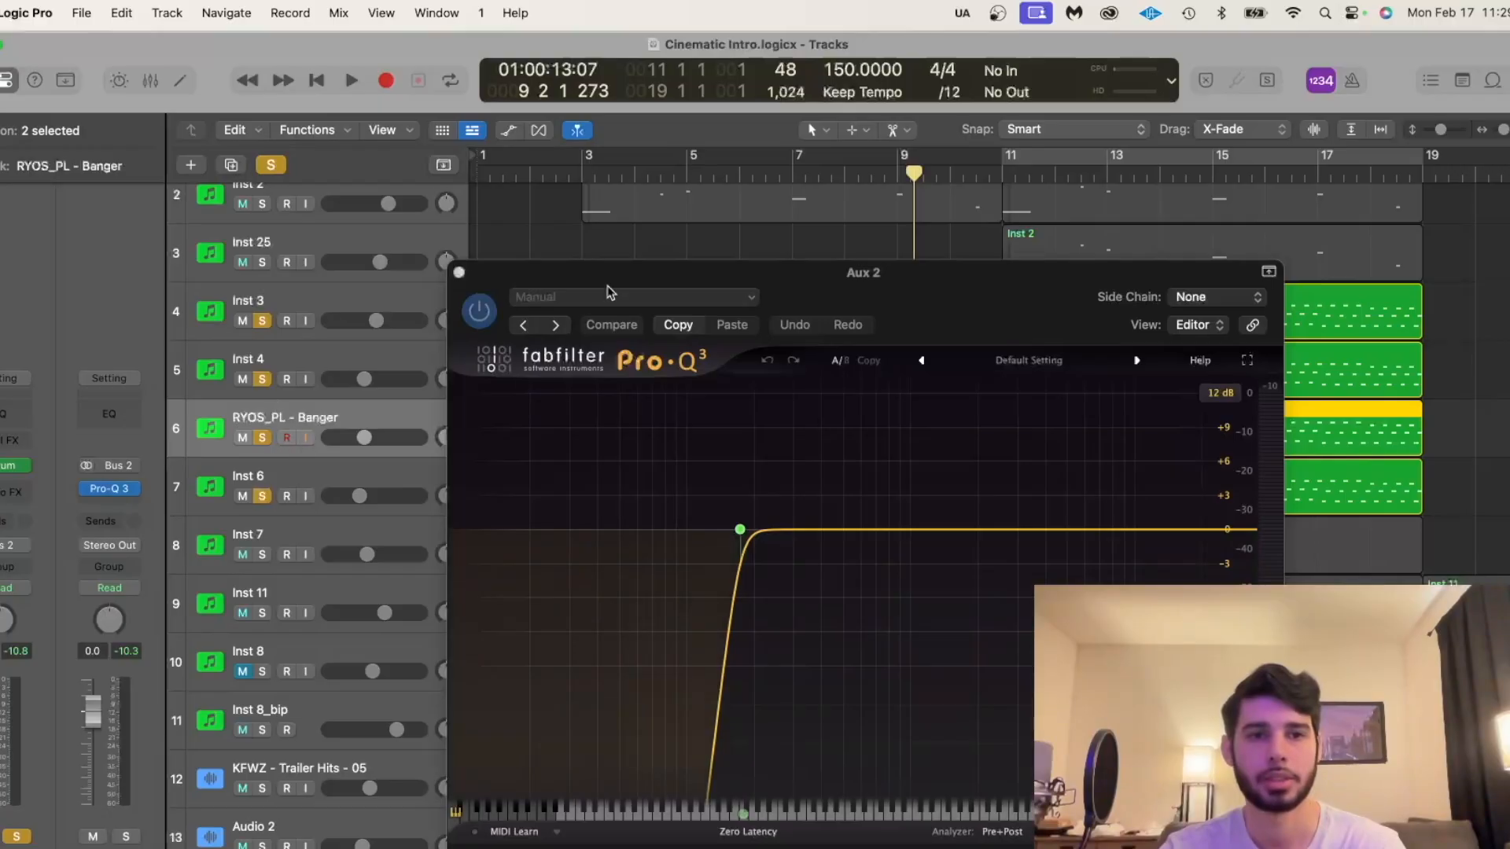
{"action": "left_click", "coordinate": [459, 274]}
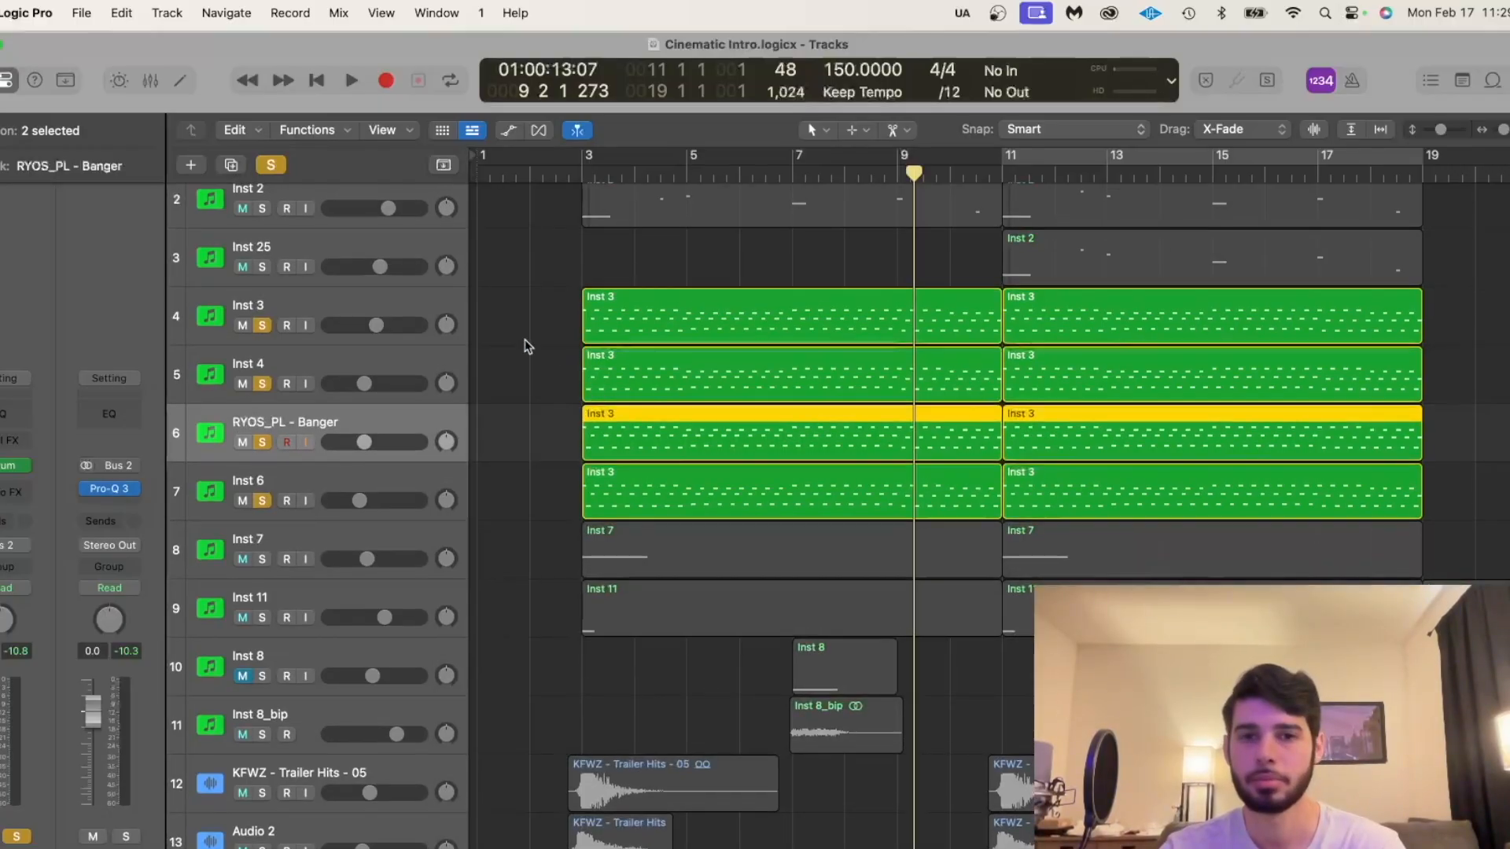
Clear all track solos and check the Bus 1 routing and effects slots of Inst 3 and Inst 4.
{"action": "left_click", "coordinate": [269, 166]}
{"action": "left_click", "coordinate": [331, 307]}
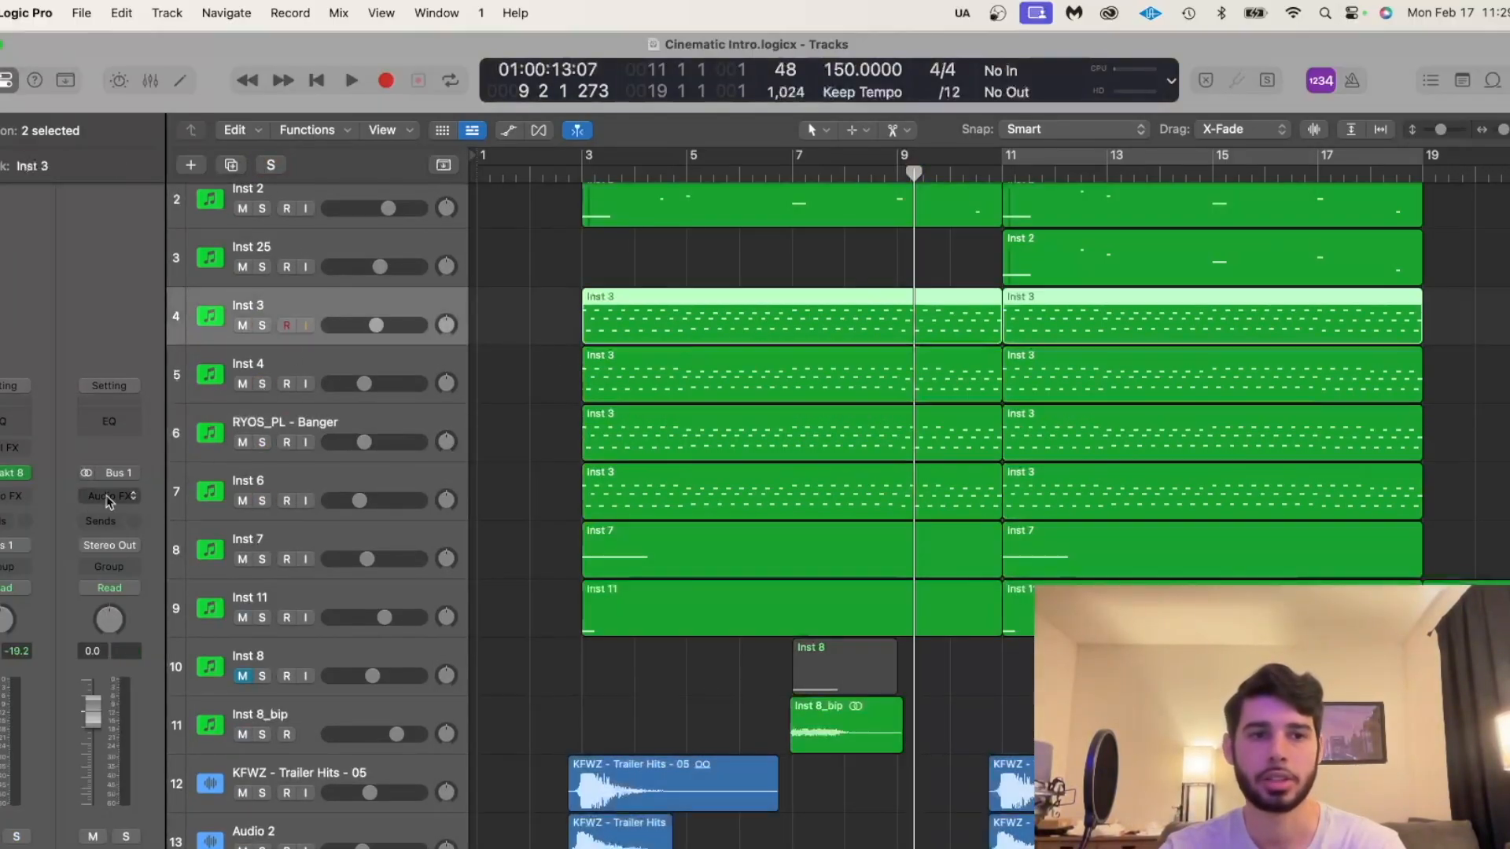
{"action": "left_click", "coordinate": [327, 371]}
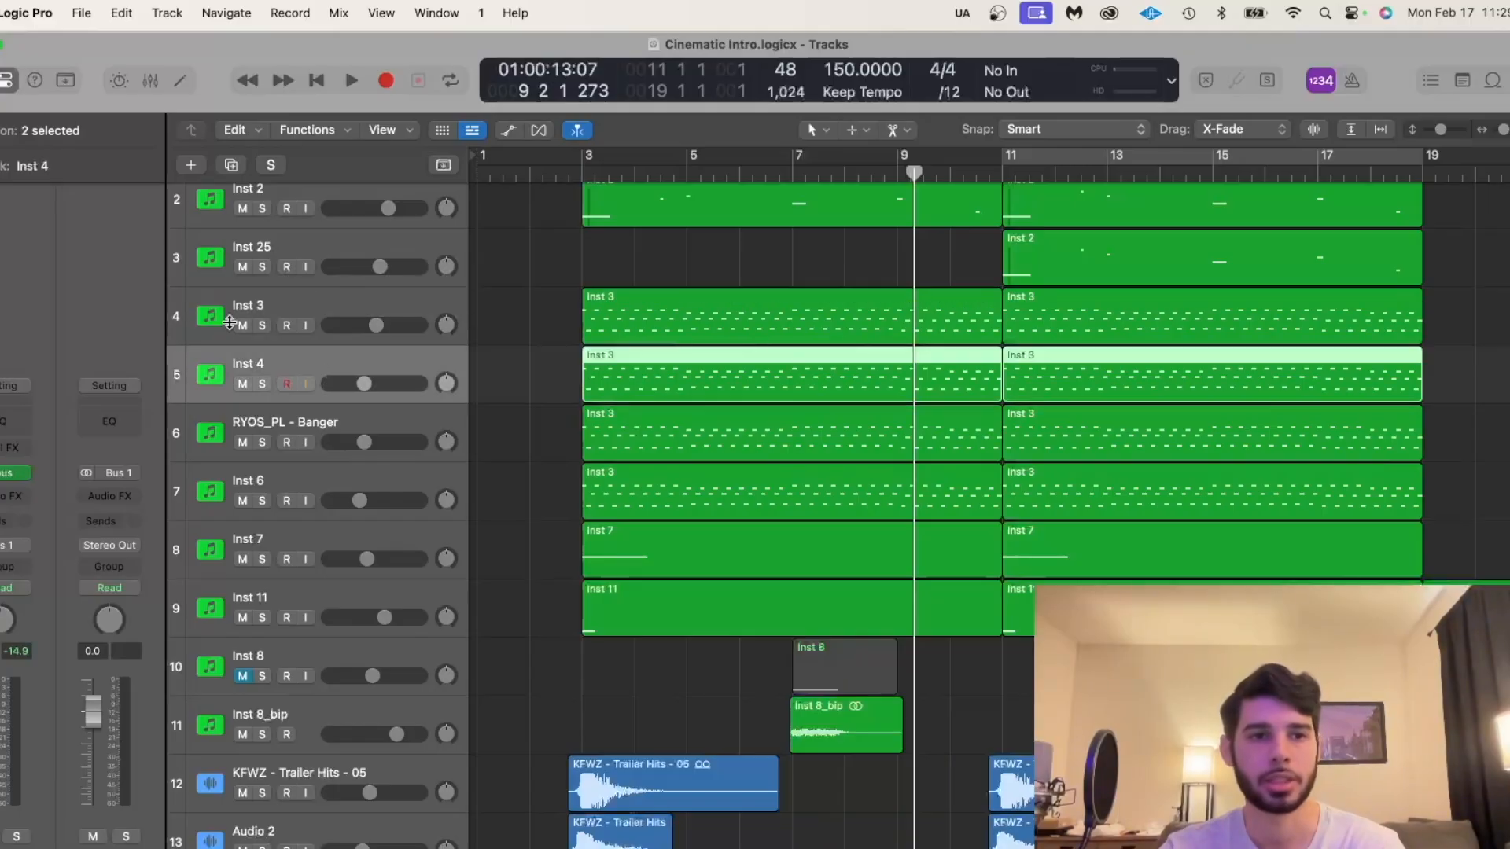
{"action": "left_click", "coordinate": [319, 299]}
{"action": "left_click", "coordinate": [332, 371]}
{"action": "scroll", "coordinate": [603, 306], "scroll_direction": "up", "scroll_amount": 3}
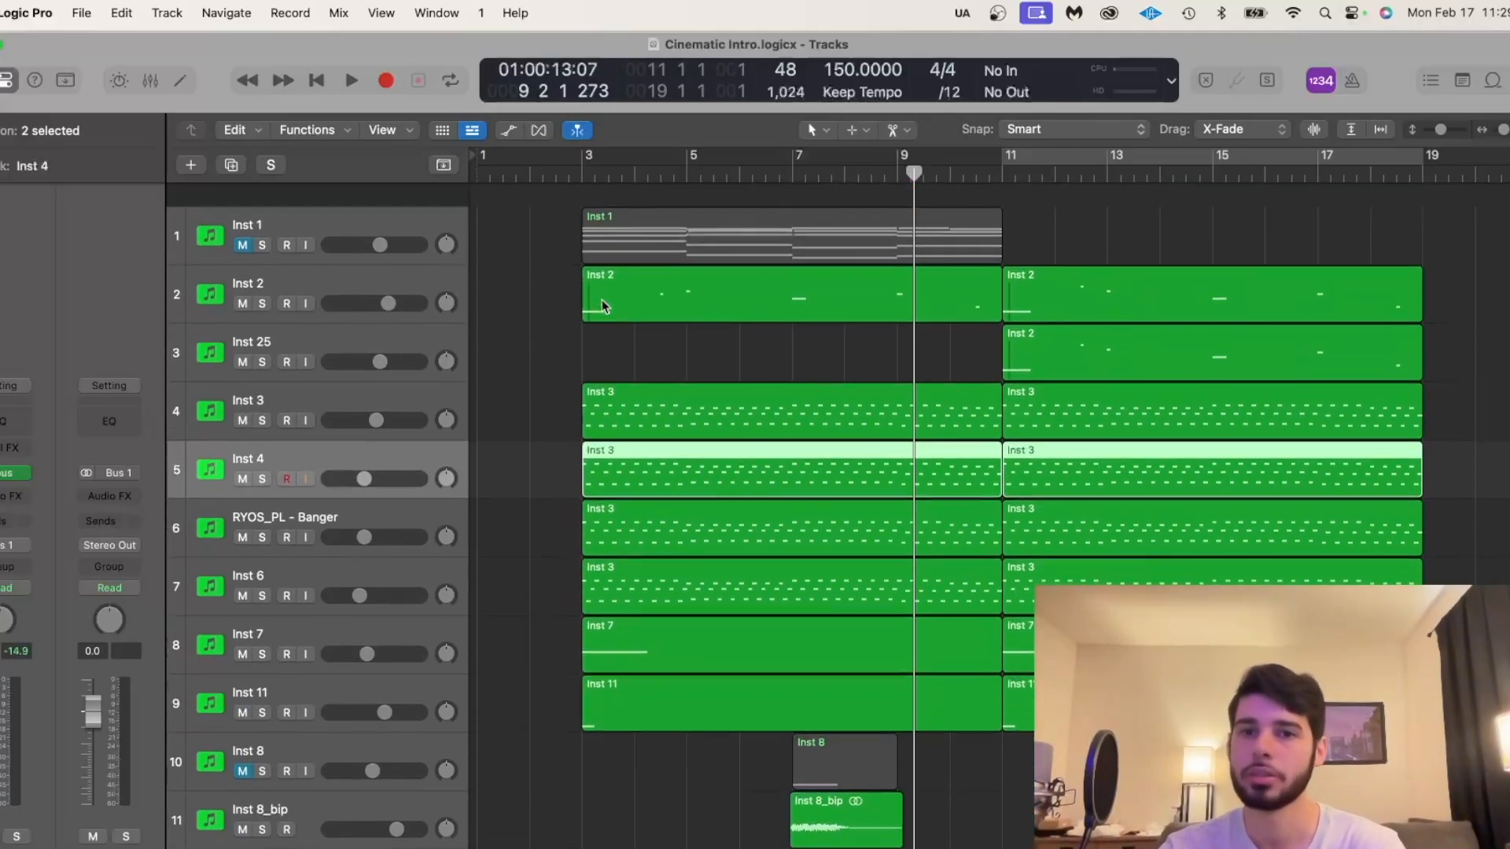
Solo the KFWZ - Trailer Hits - 05 track, play its first hit near bar 3, stop playback, and clear the solo.
{"action": "scroll", "coordinate": [702, 432], "scroll_direction": "down", "scroll_amount": 10}
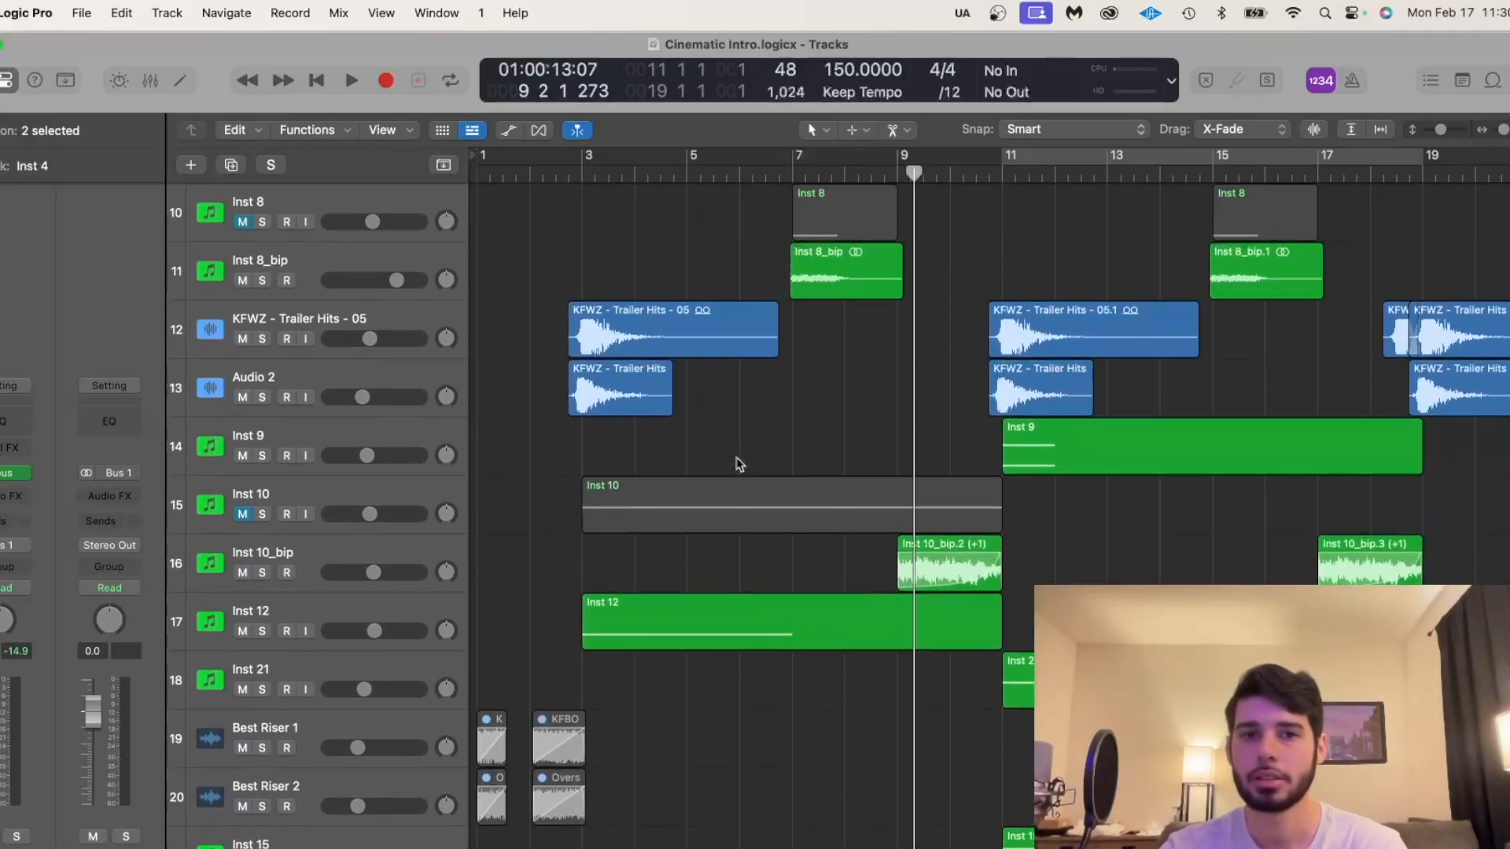
{"action": "left_click", "coordinate": [338, 329]}
{"action": "left_click", "coordinate": [262, 338]}
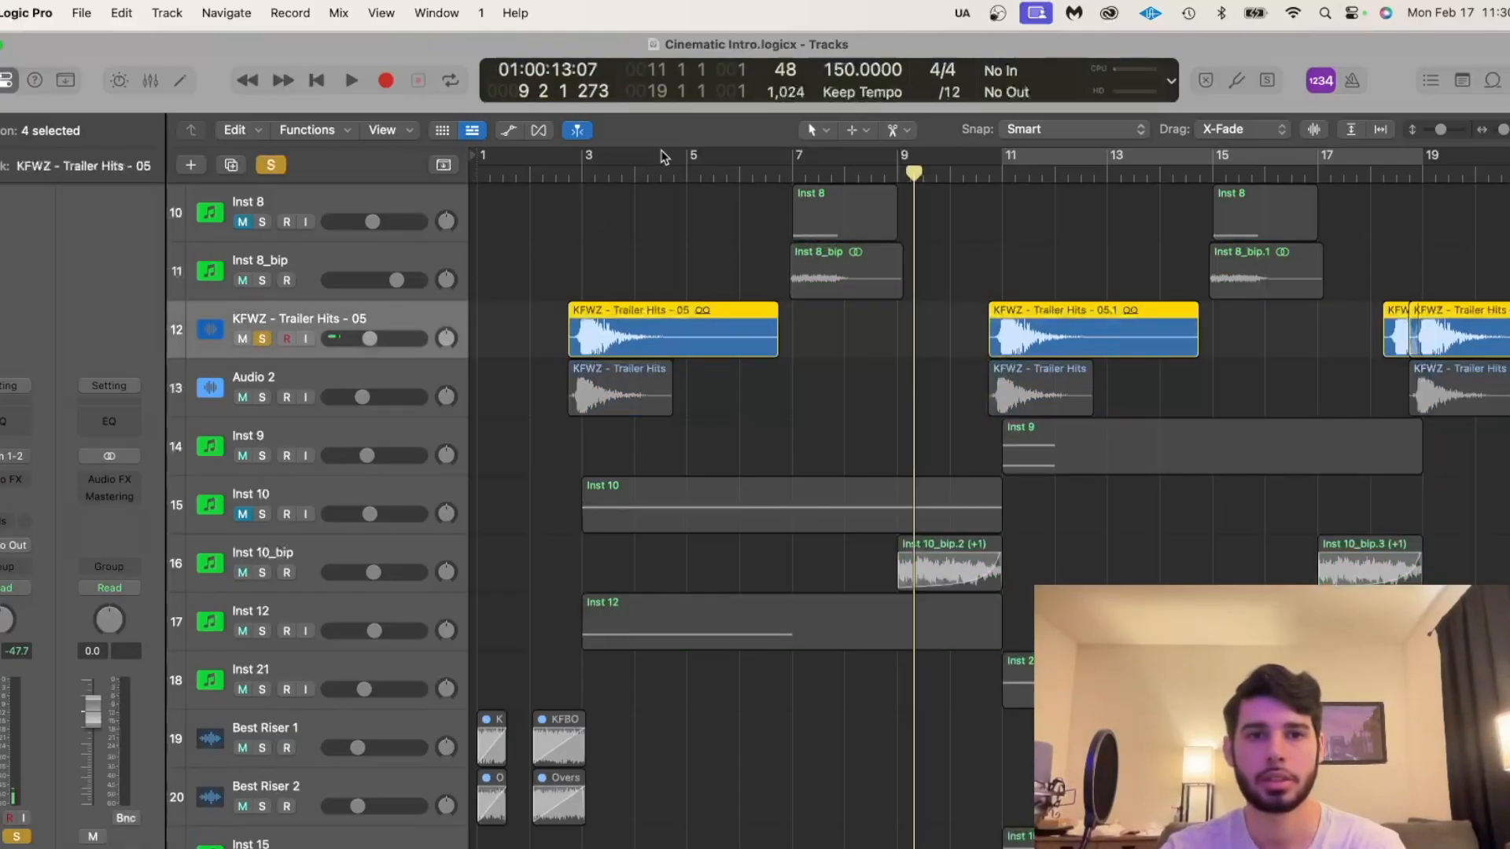
{"action": "left_click", "coordinate": [351, 80]}
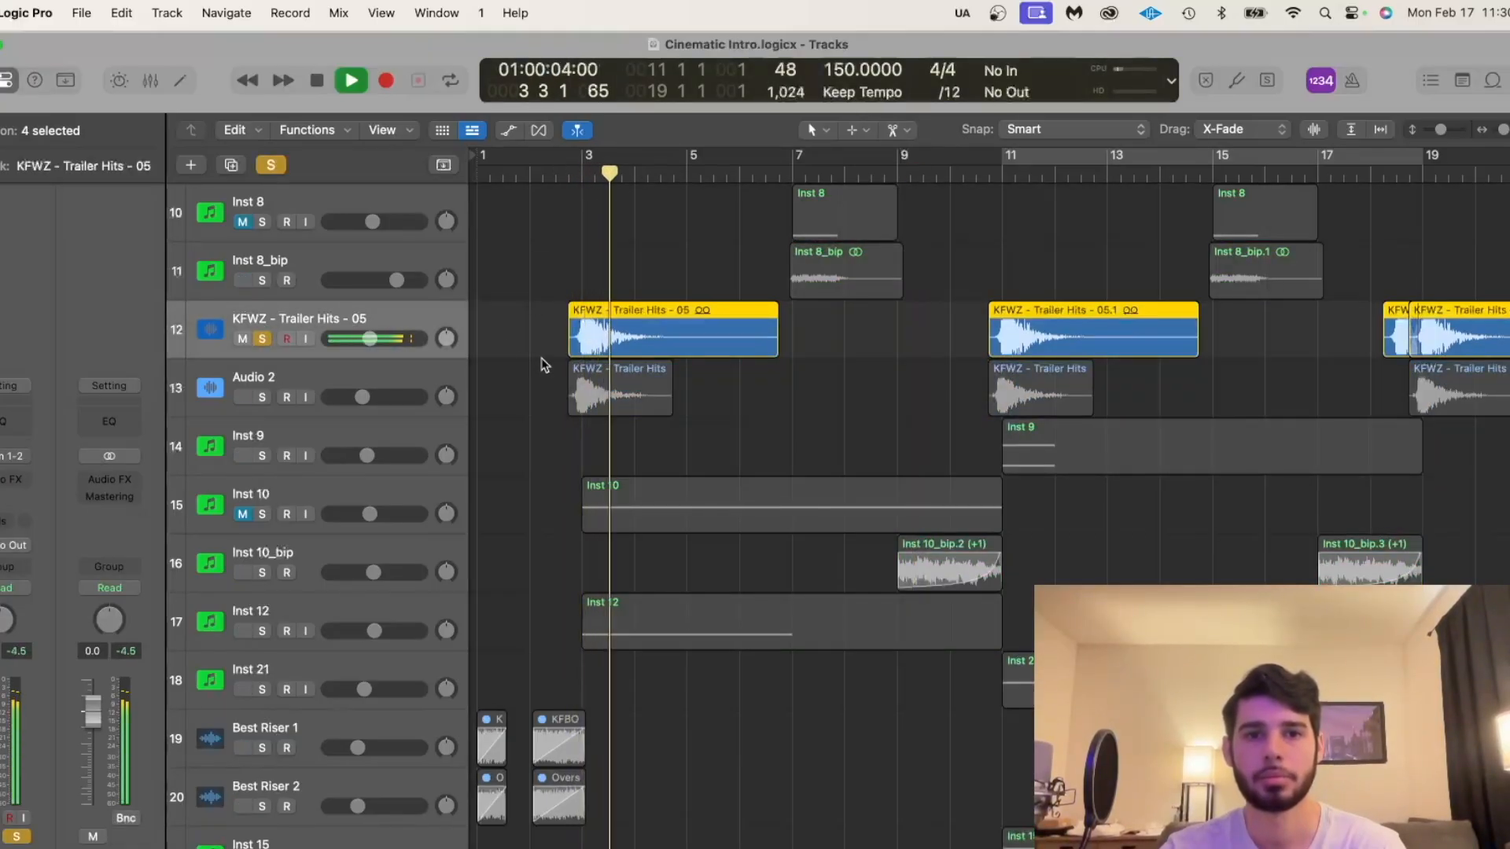
{"action": "key", "text": "space"}
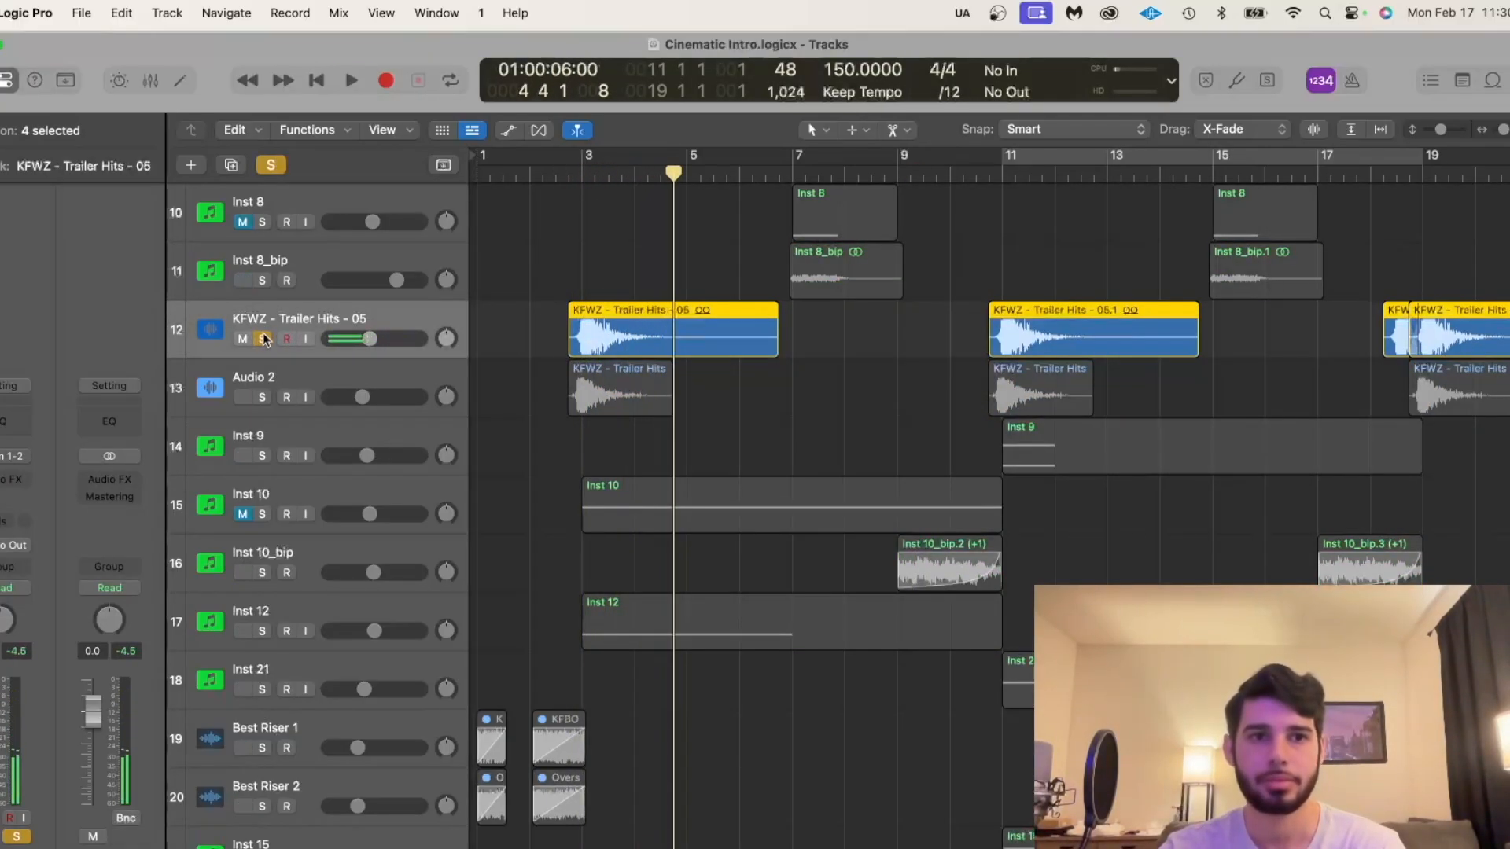
{"action": "left_click", "coordinate": [262, 338]}
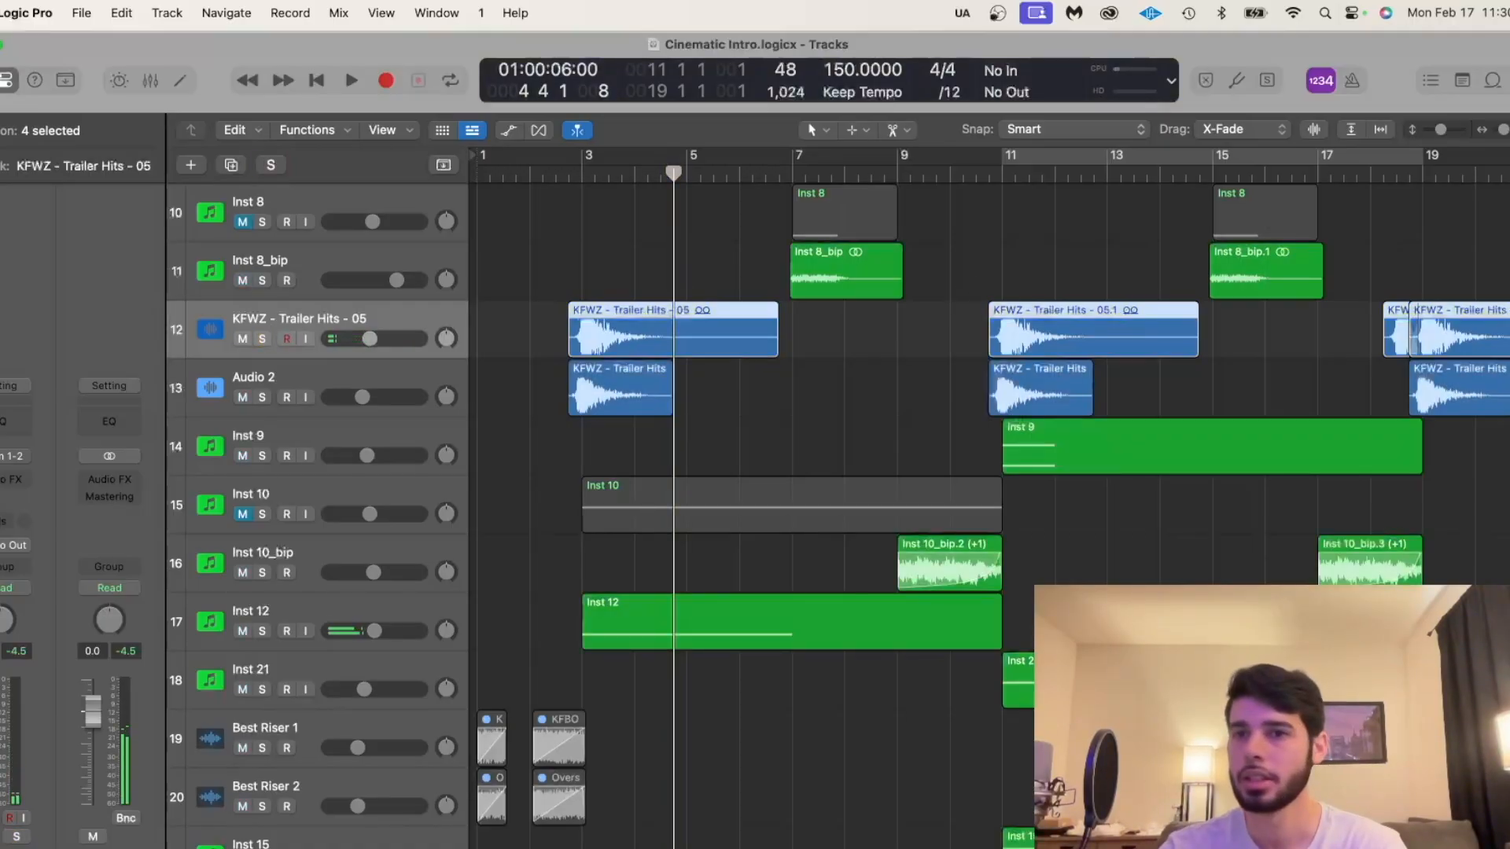
Browse the untagged user loops to the trailer hits in Evolution - Devastator Warzone (WAV) > 03. ONESHOTS > 01. HITS, and close the loop browser.
{"action": "left_click", "coordinate": [1493, 81]}
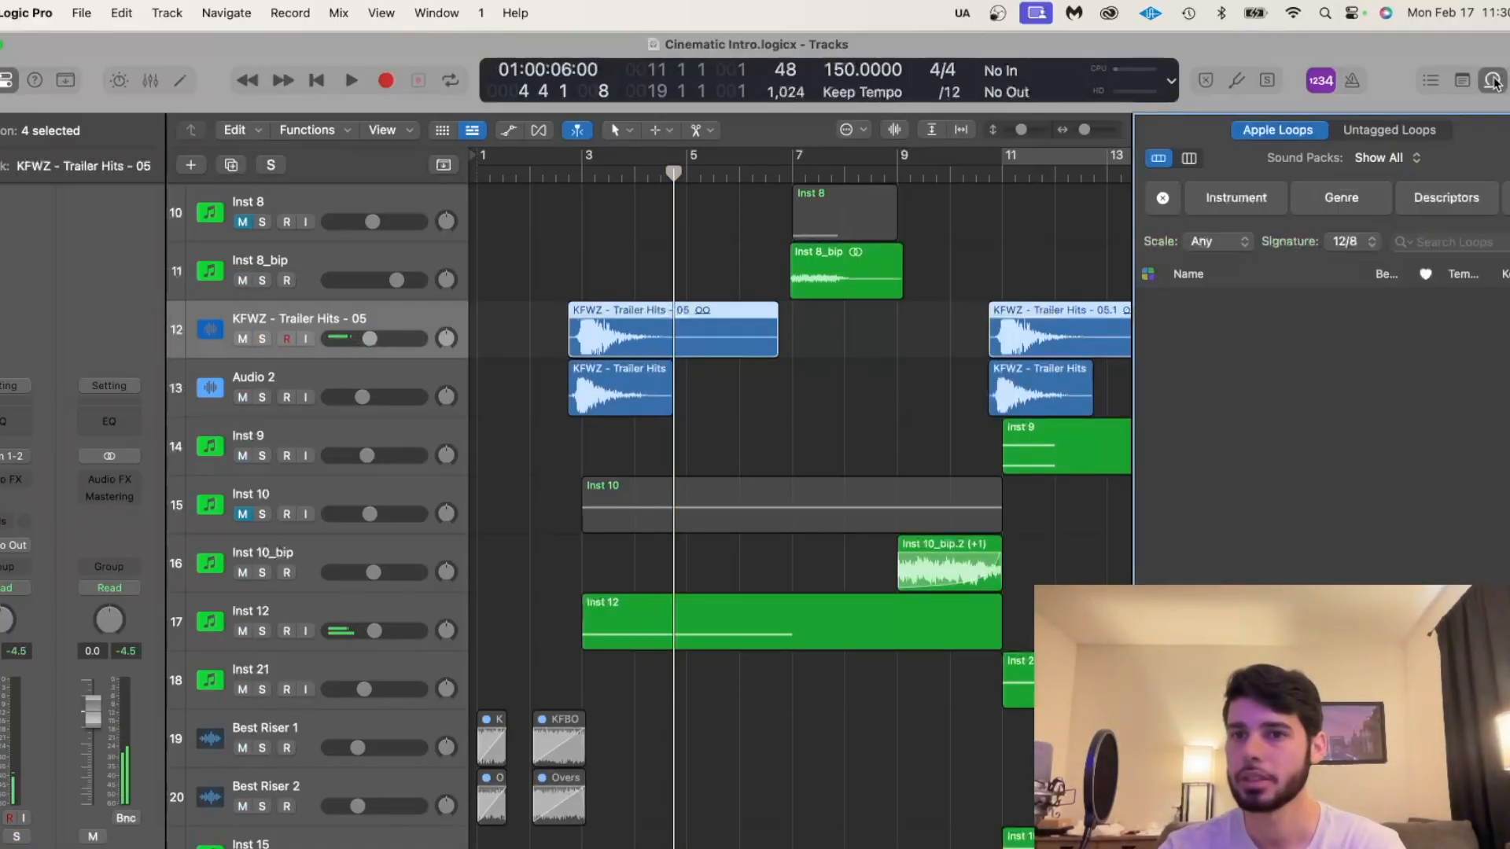
{"action": "left_click", "coordinate": [1352, 130]}
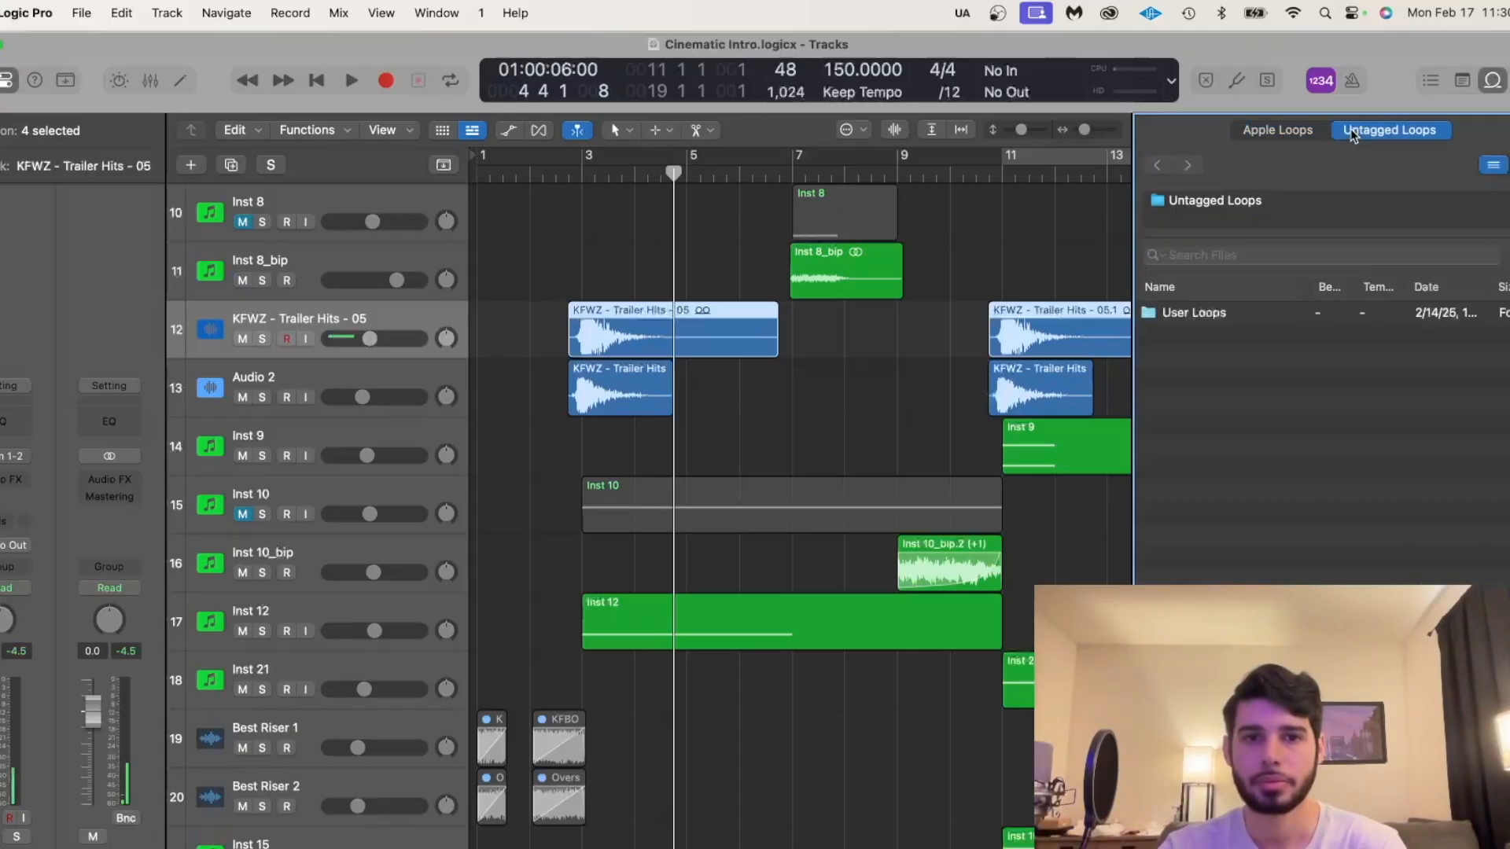
{"action": "scroll", "coordinate": [1246, 335], "scroll_direction": "down", "scroll_amount": 3}
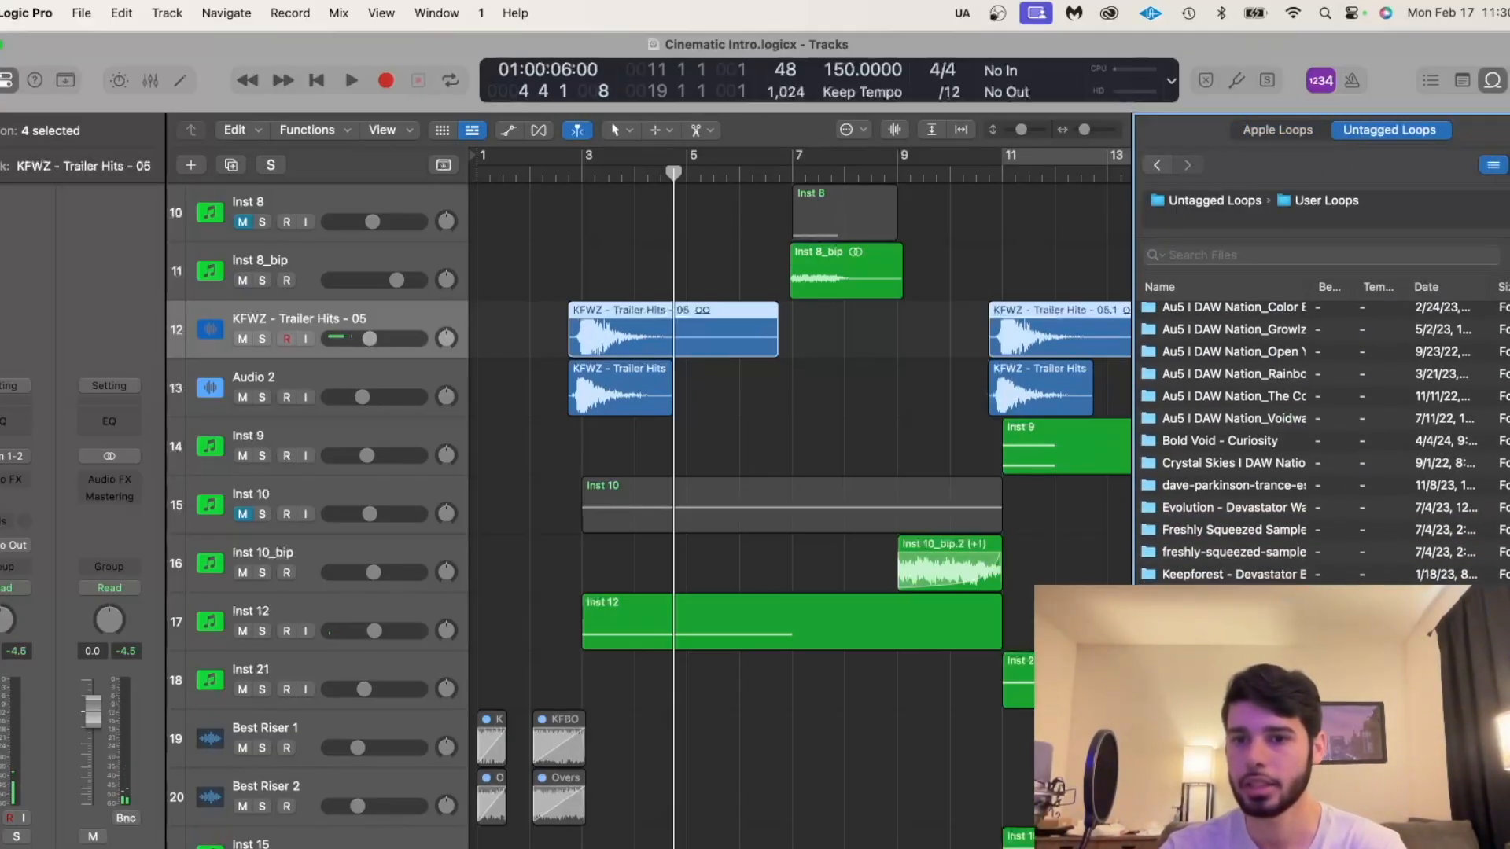
{"action": "double_click", "coordinate": [1308, 294]}
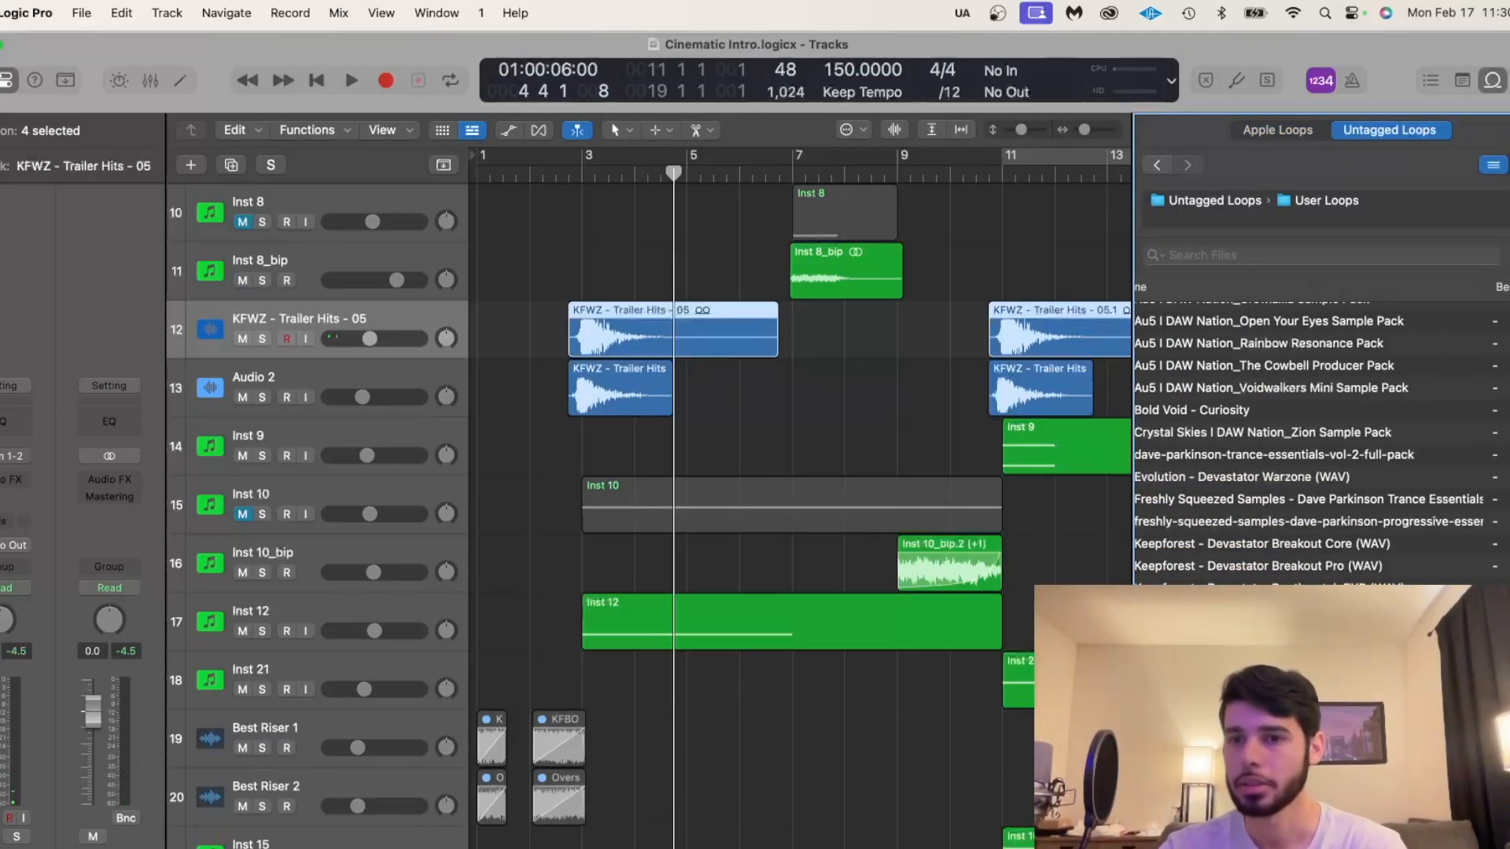
{"action": "left_click", "coordinate": [1276, 478]}
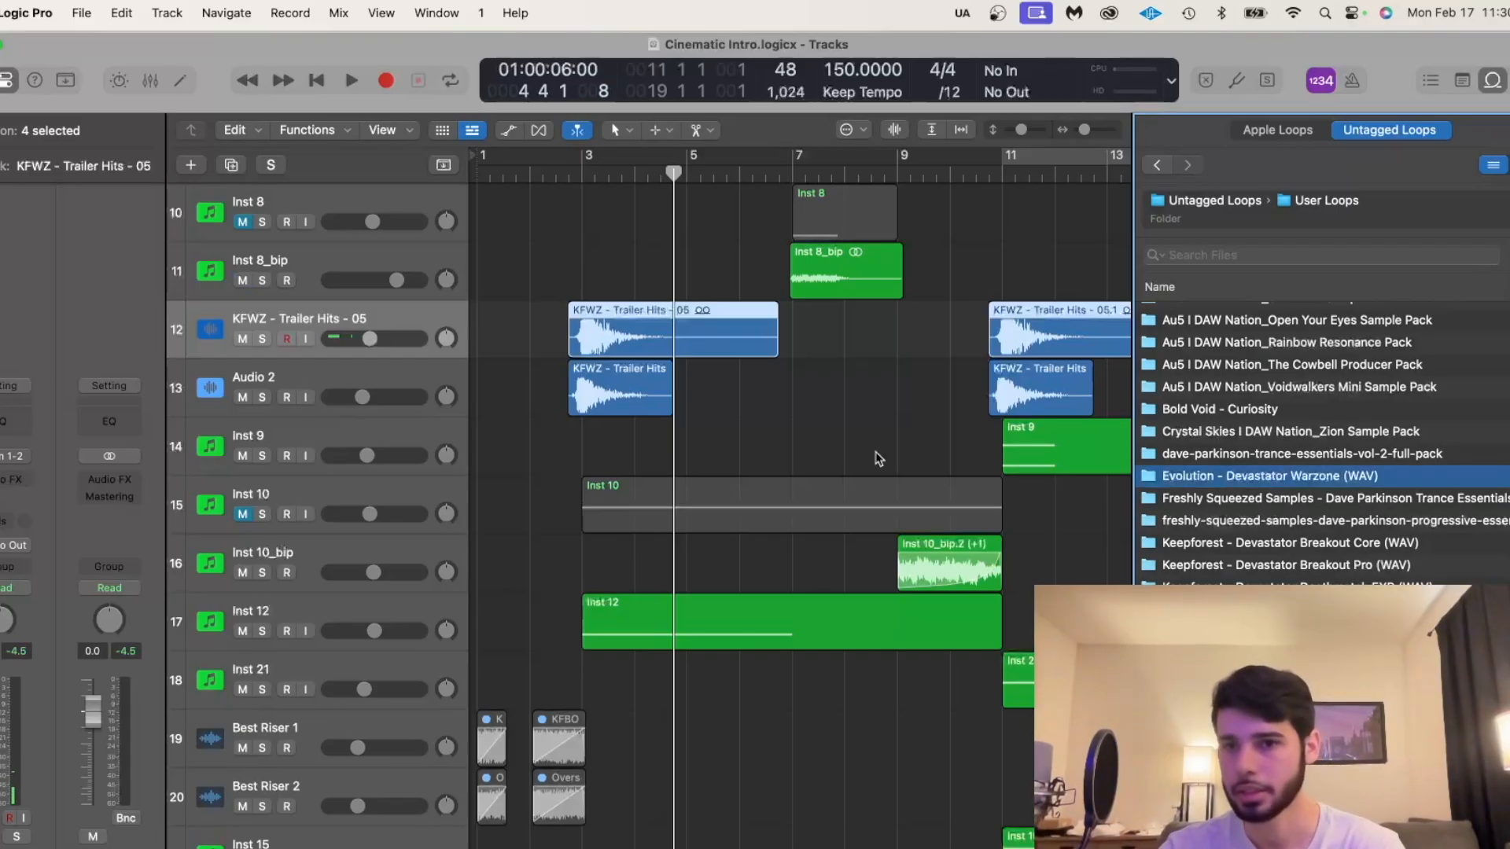
{"action": "double_click", "coordinate": [1304, 477]}
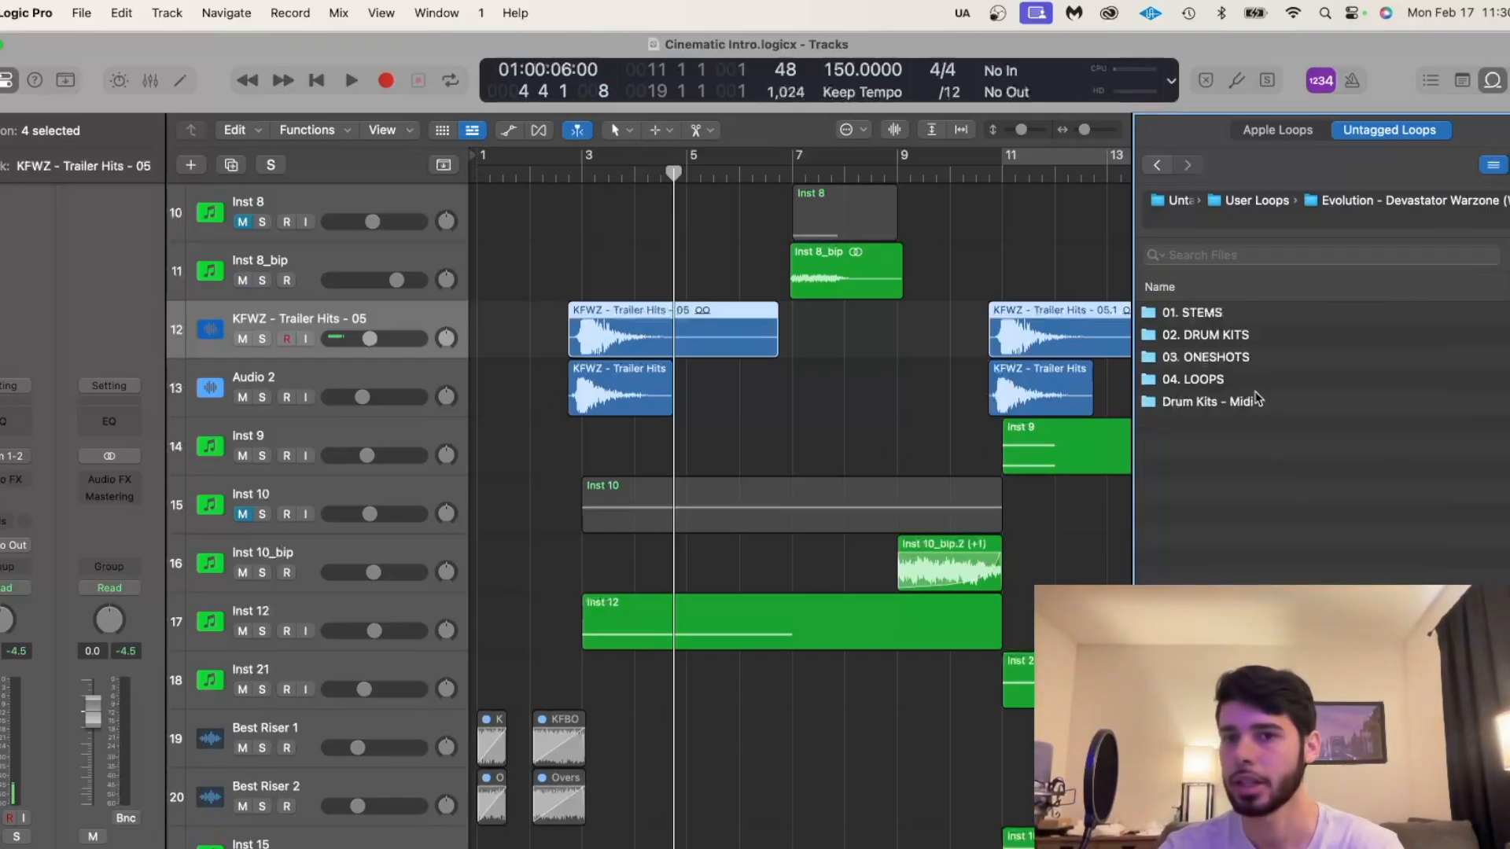
{"action": "double_click", "coordinate": [1215, 358]}
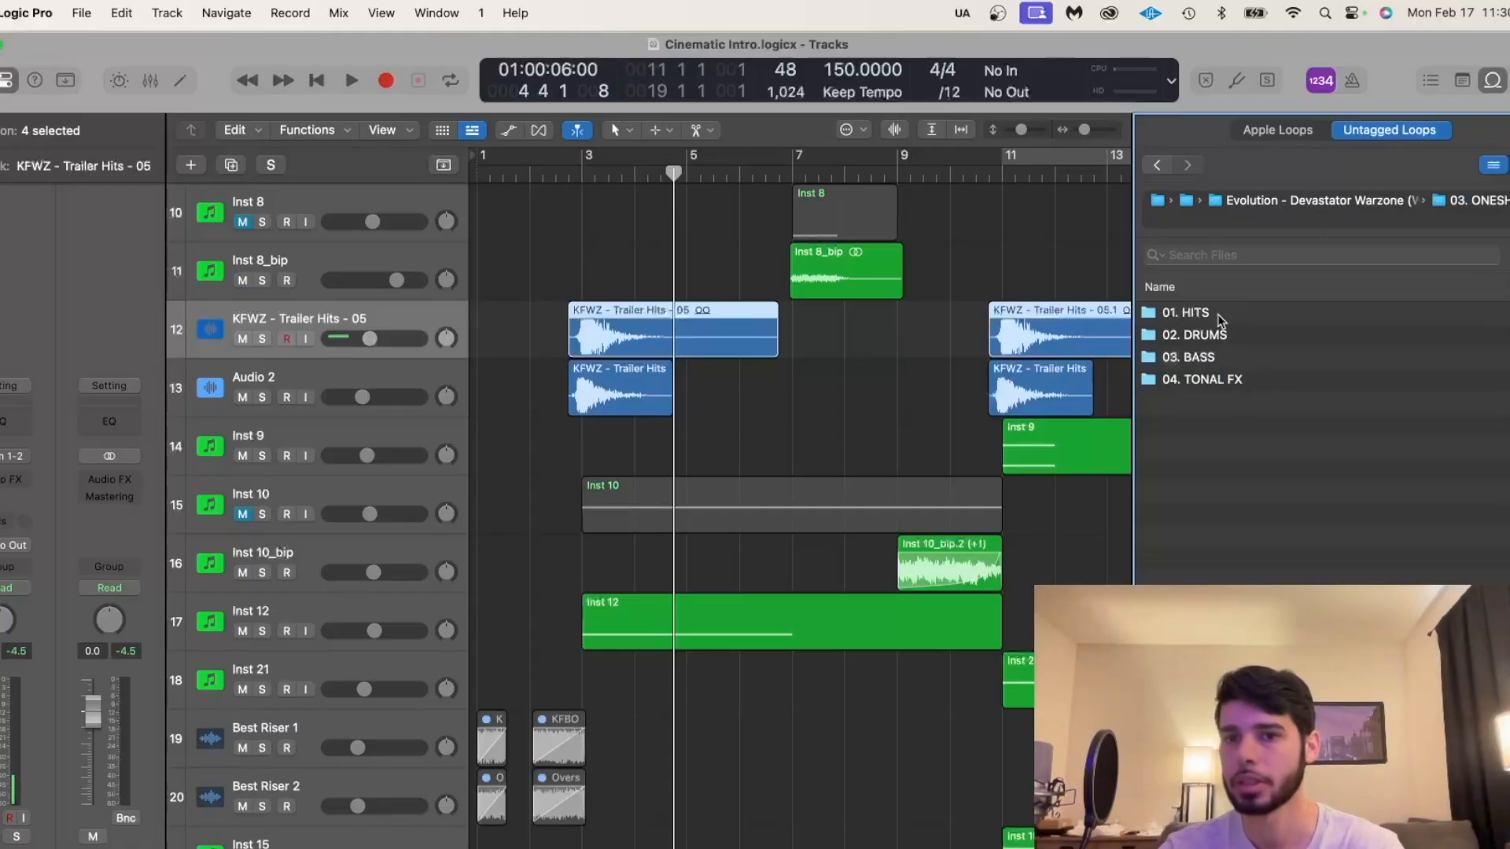
{"action": "double_click", "coordinate": [1186, 313]}
{"action": "double_click", "coordinate": [1212, 359]}
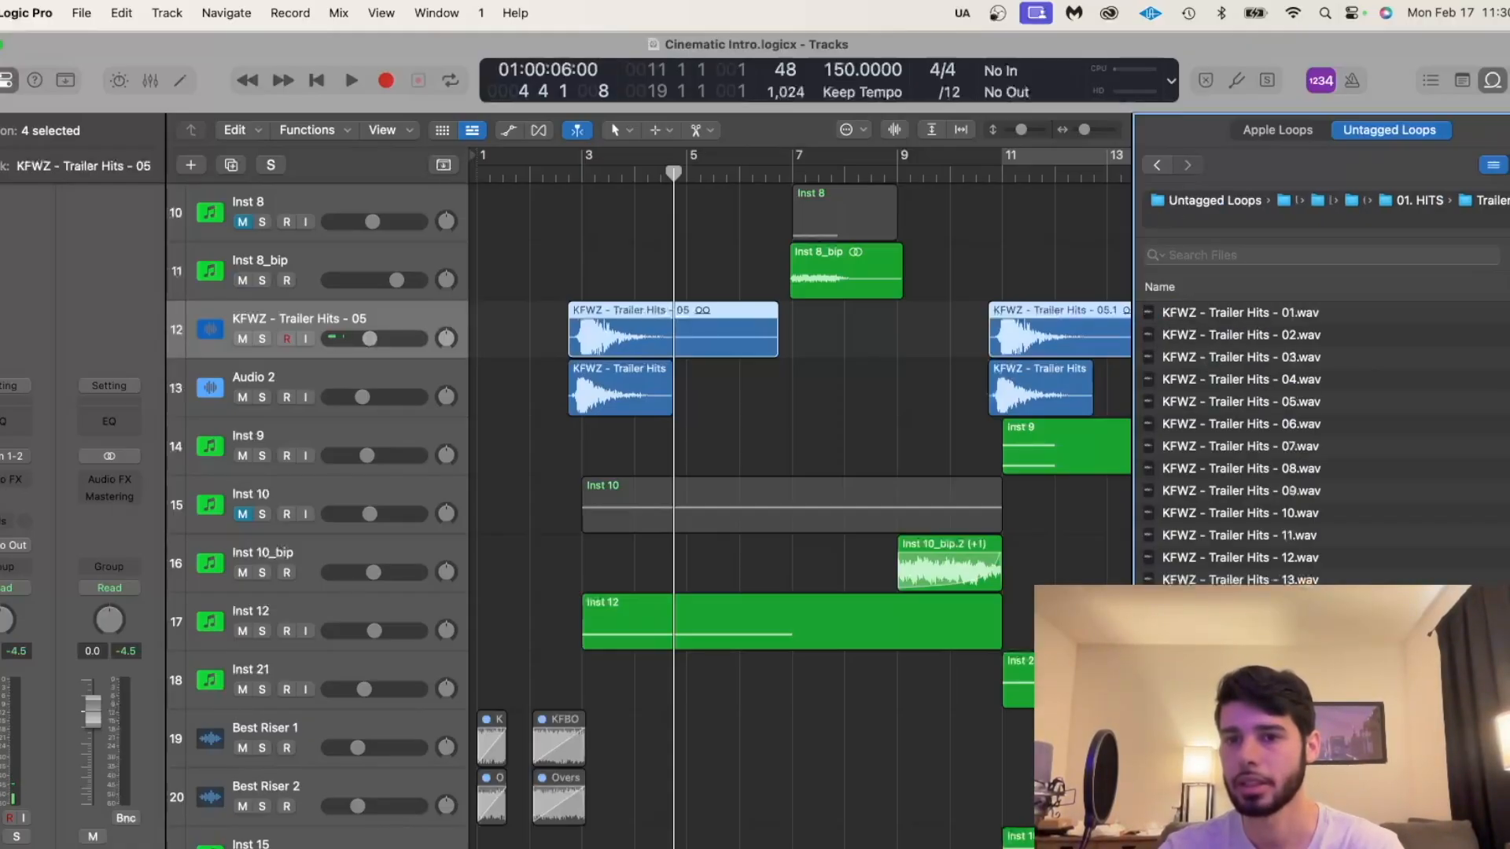
{"action": "scroll", "coordinate": [1220, 578], "scroll_direction": "down", "scroll_amount": 20}
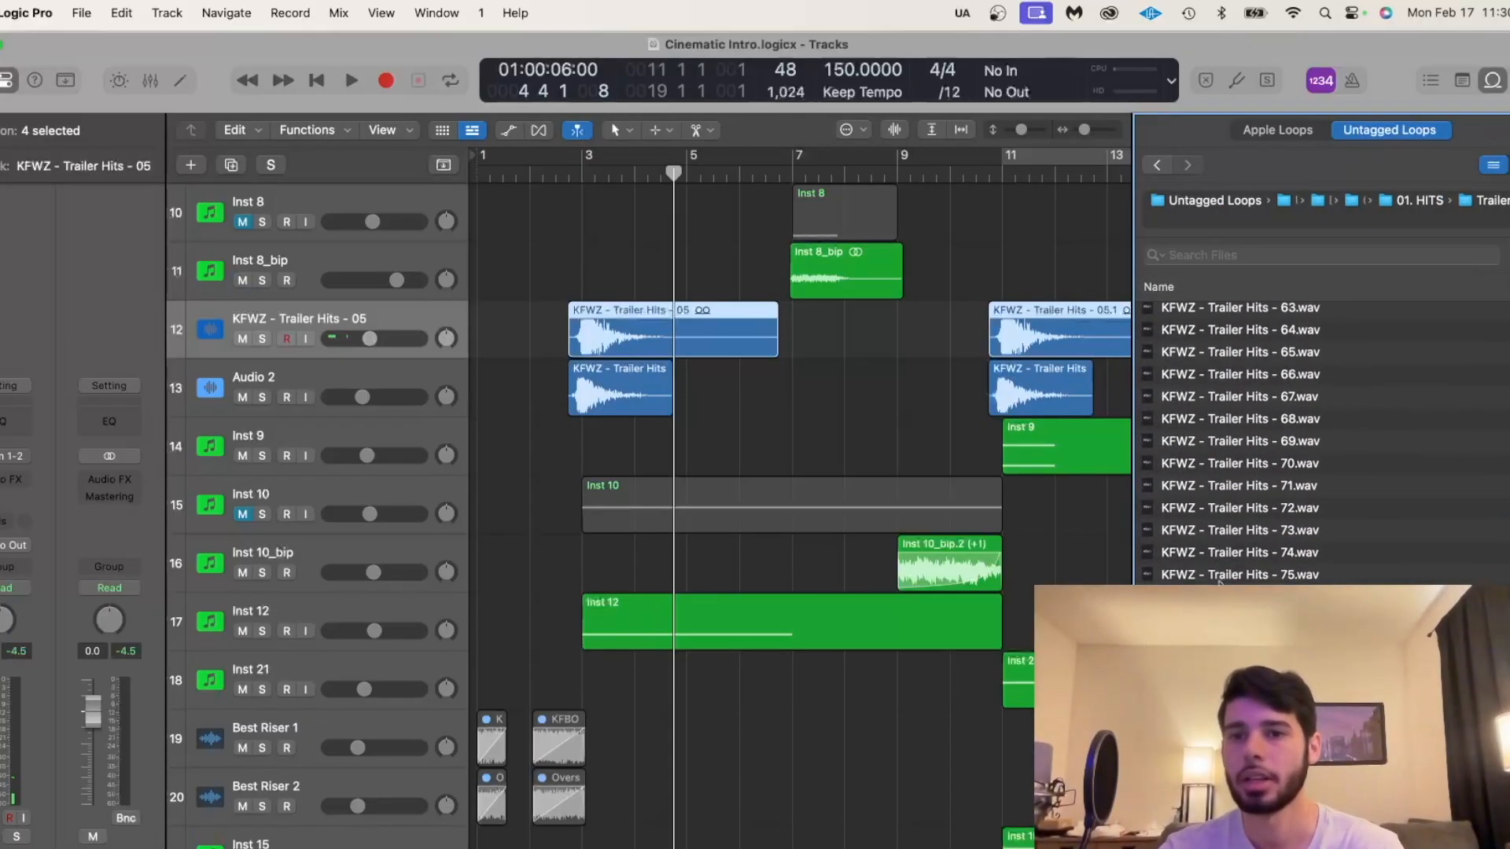
{"action": "left_click", "coordinate": [1493, 82]}
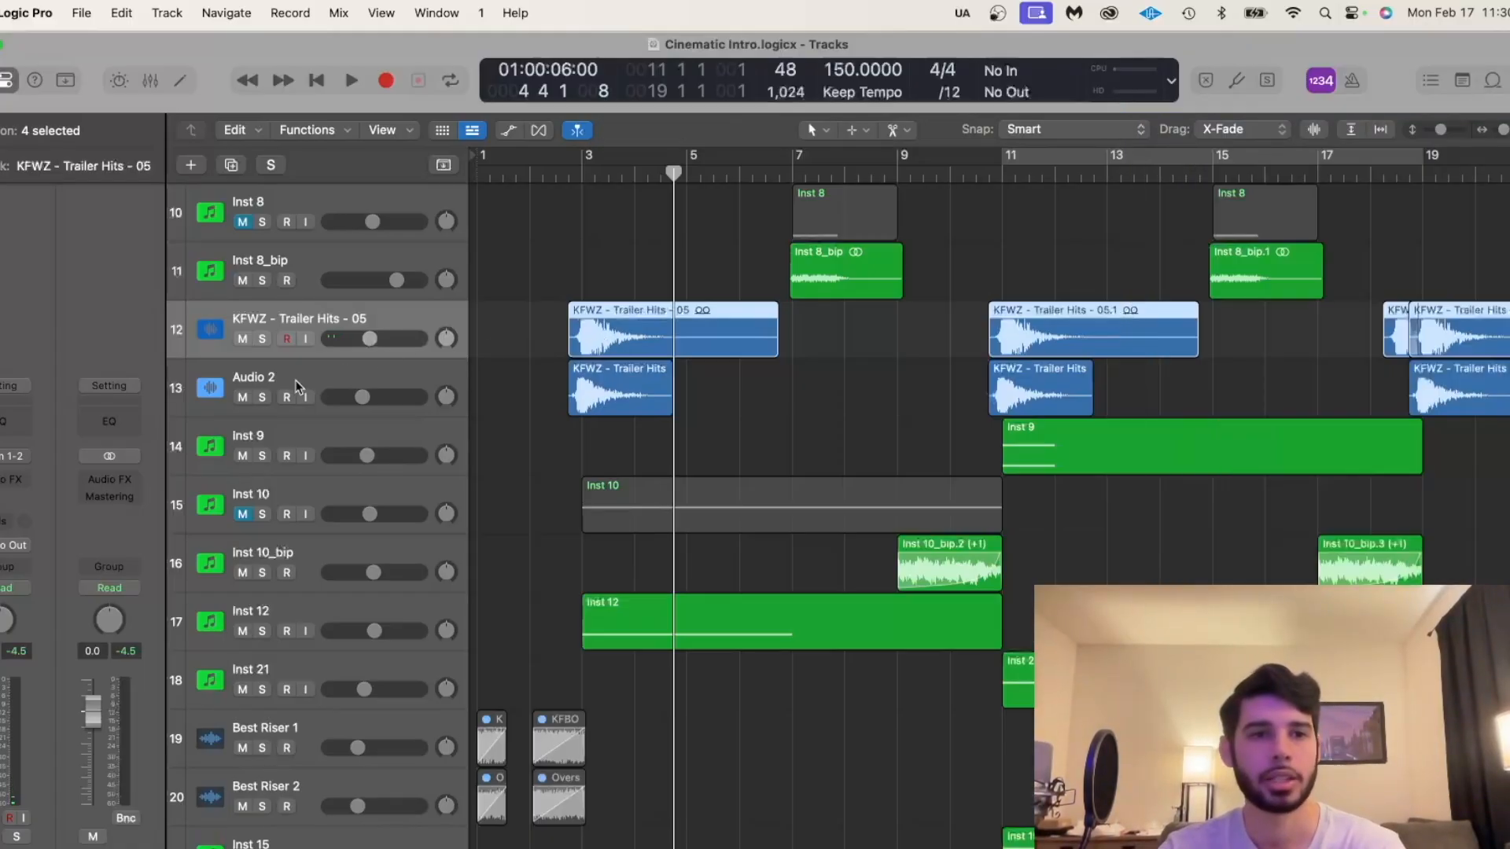
Solo Audio 2, play its trailer hit near bar 3, stop playback, and open the track's Pro-Q 3 equalizer.
{"action": "left_click", "coordinate": [262, 398]}
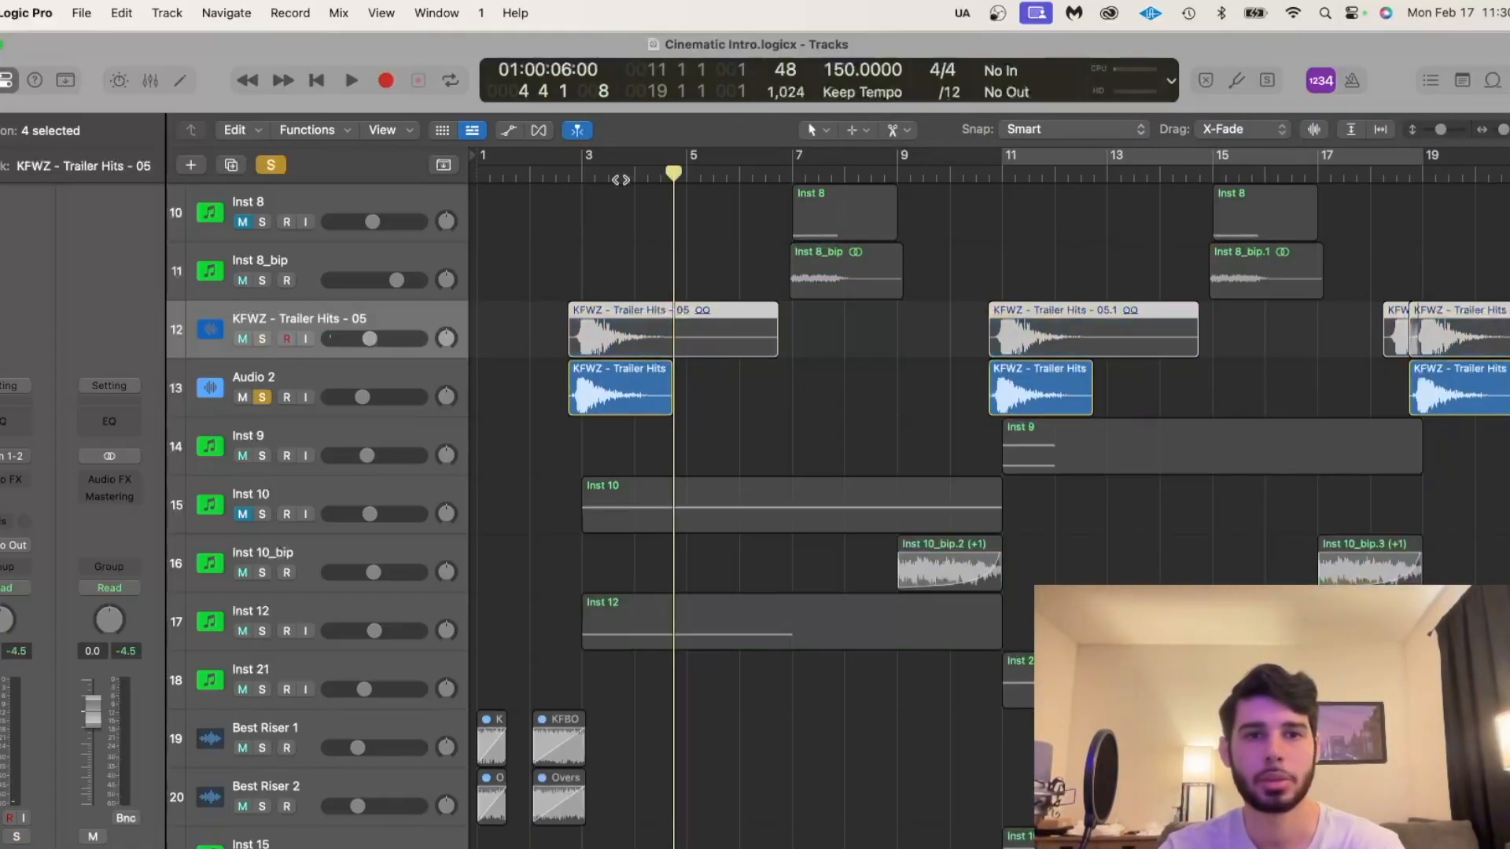
{"action": "key", "text": "space"}
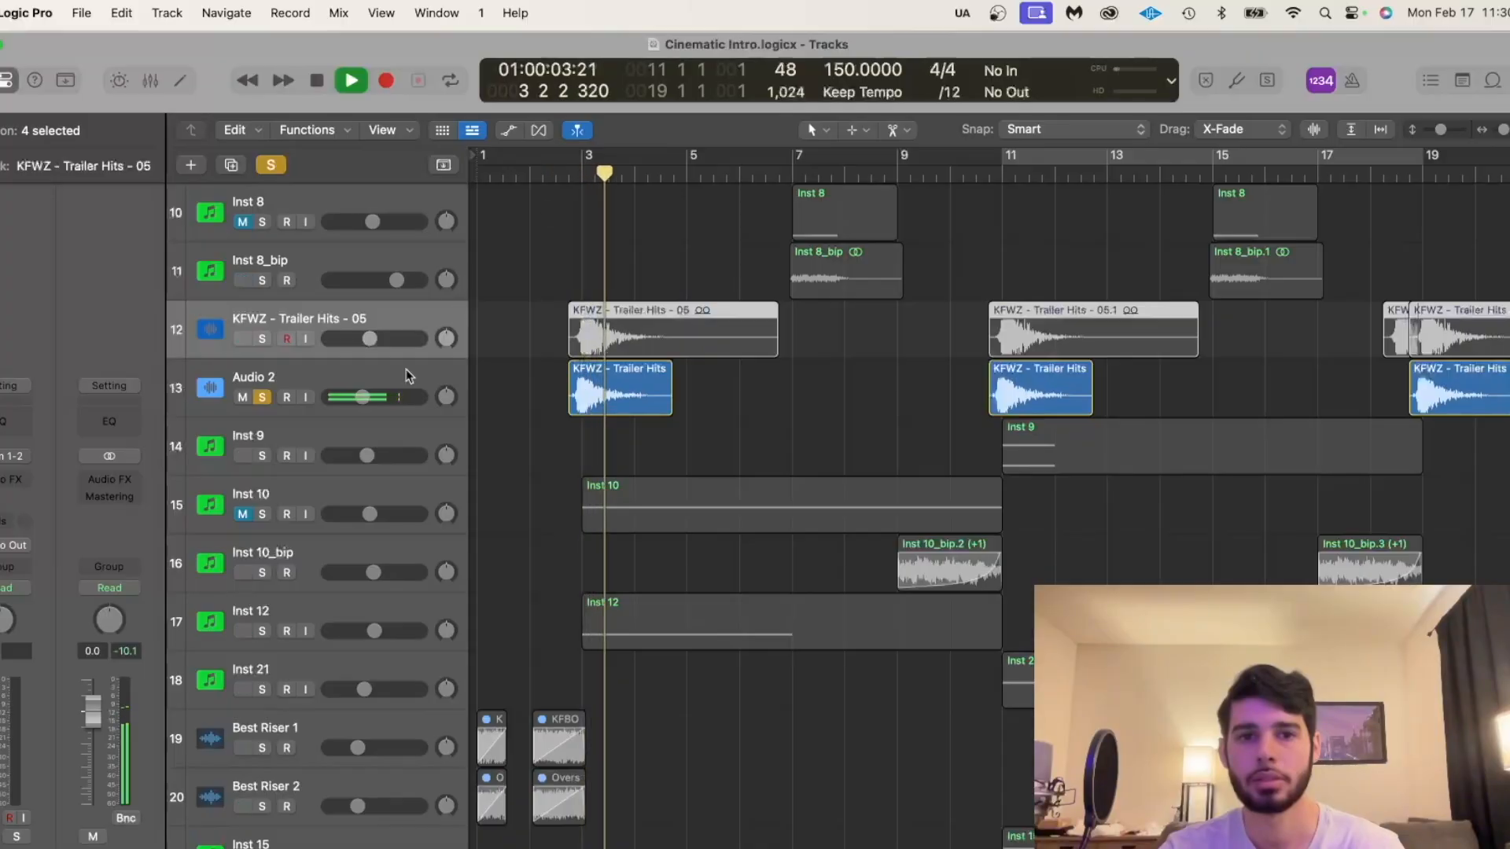
{"action": "key", "text": "space"}
{"action": "left_click", "coordinate": [24, 472]}
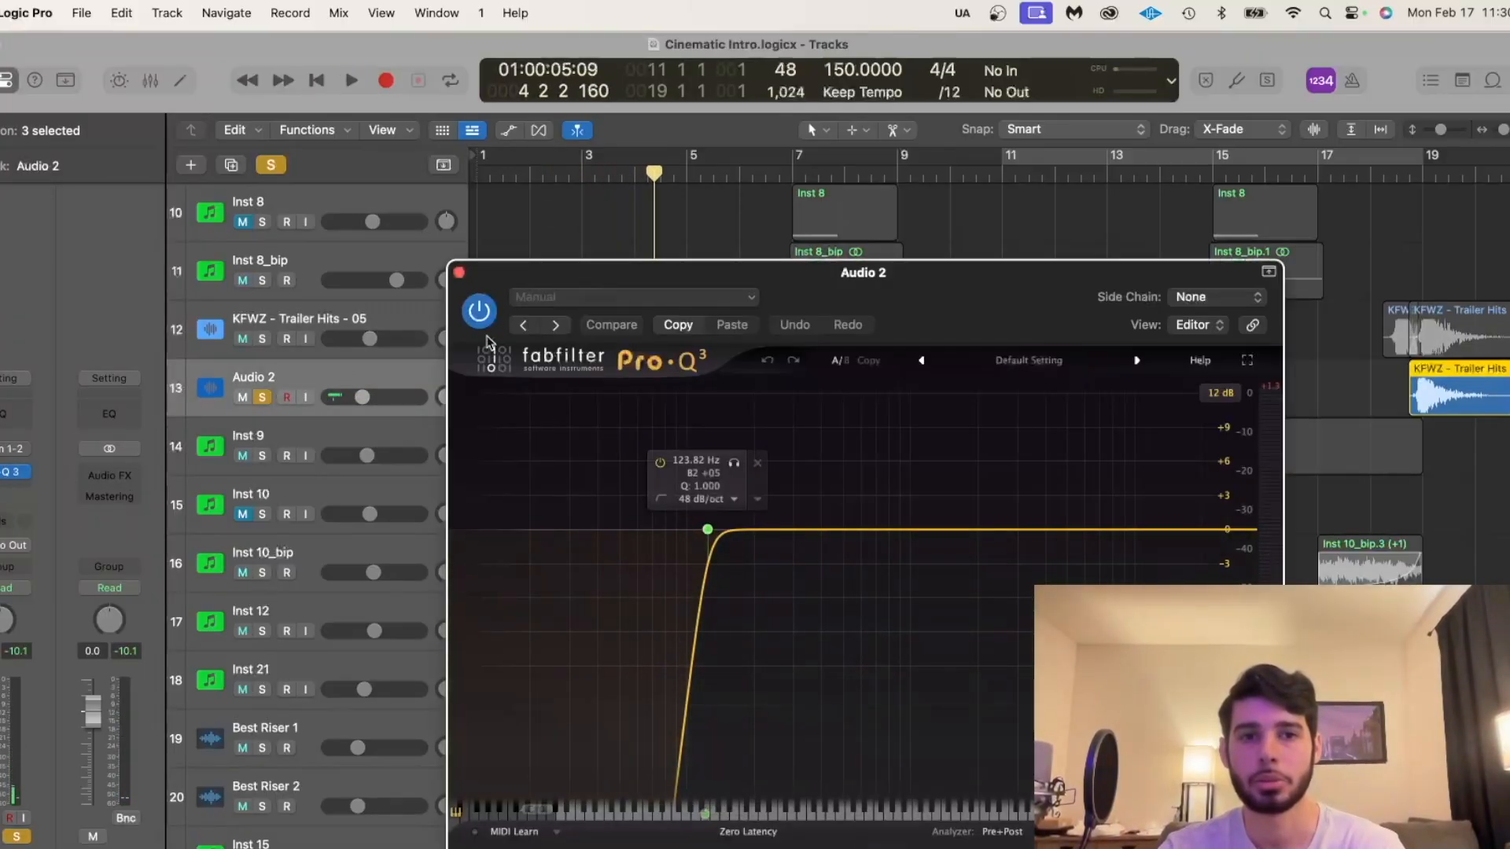
Play Audio 2's trailer hit near bar 3 with the Pro-Q 3 bypassed, stop playback, and re-enable the equalizer.
{"action": "left_click", "coordinate": [573, 174]}
{"action": "key", "text": "space"}
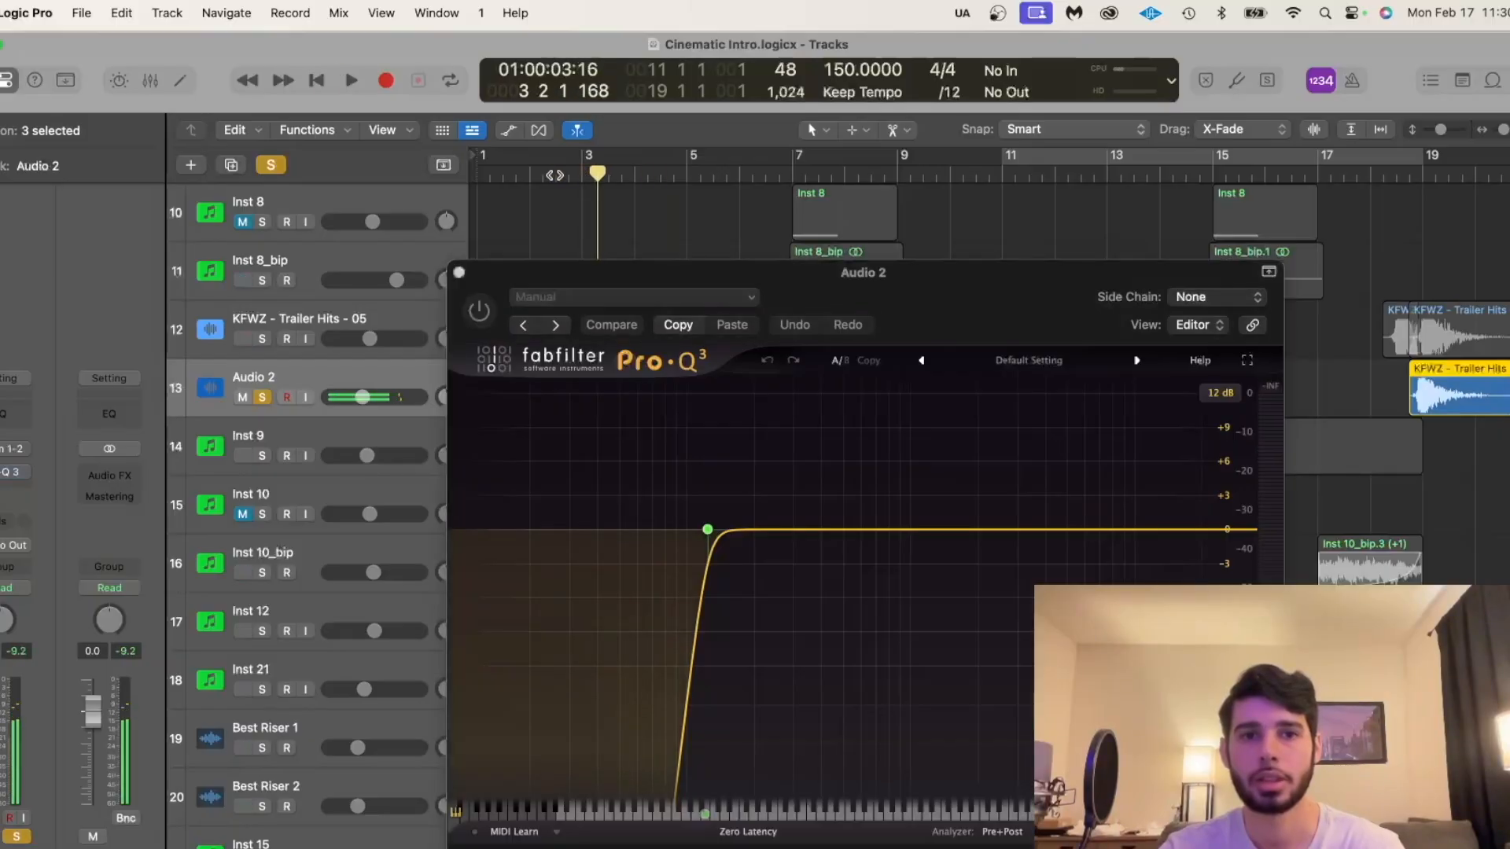
{"action": "key", "text": "space"}
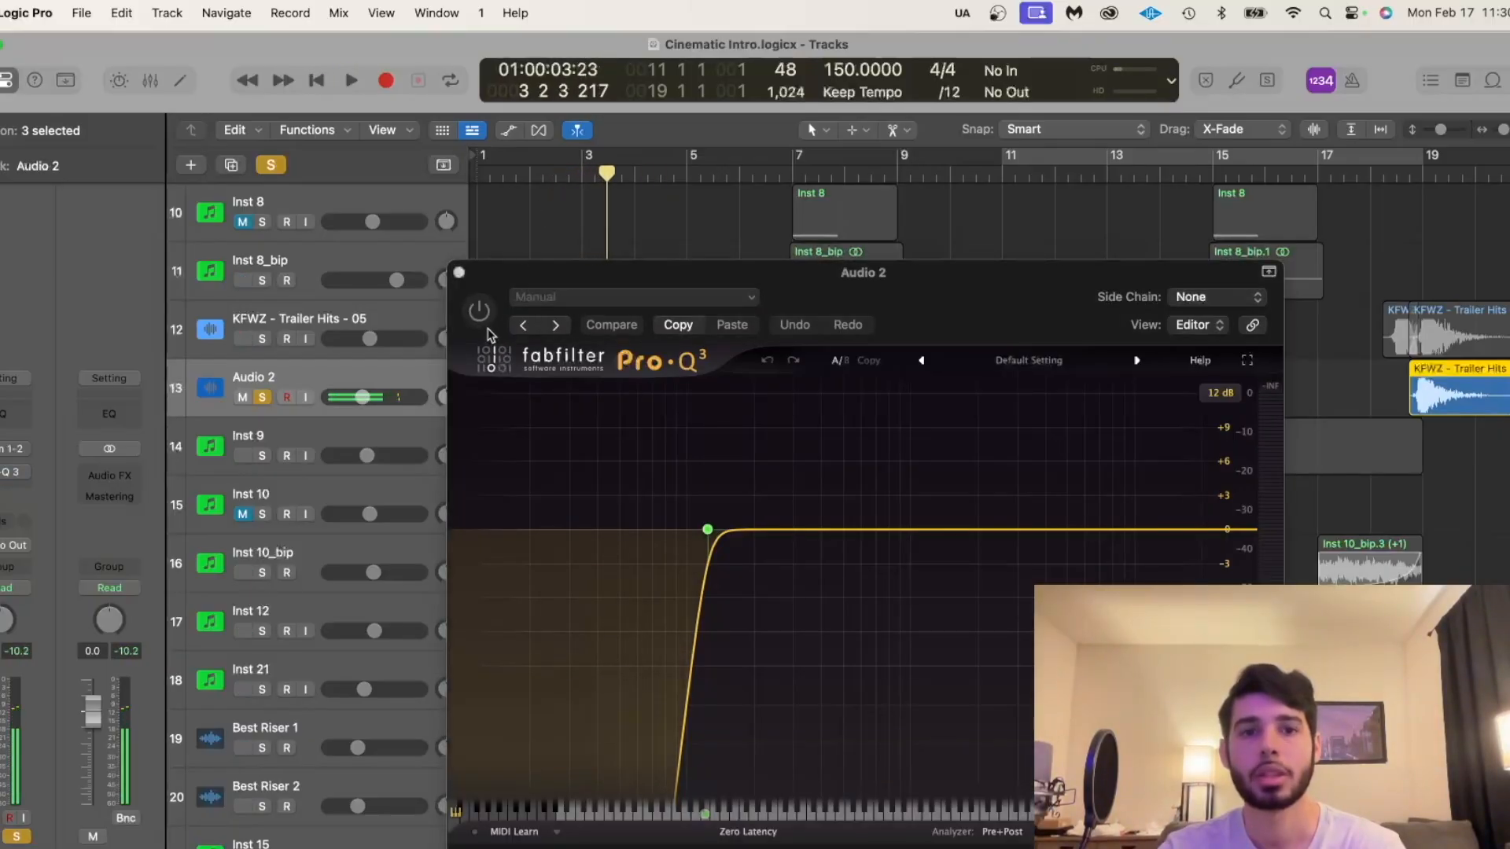
{"action": "left_click", "coordinate": [479, 311]}
Switch the solo from Audio 2 to KFWZ - Trailer Hits - 05, close the Pro-Q 3, and play the first hit.
{"action": "left_click", "coordinate": [263, 339]}
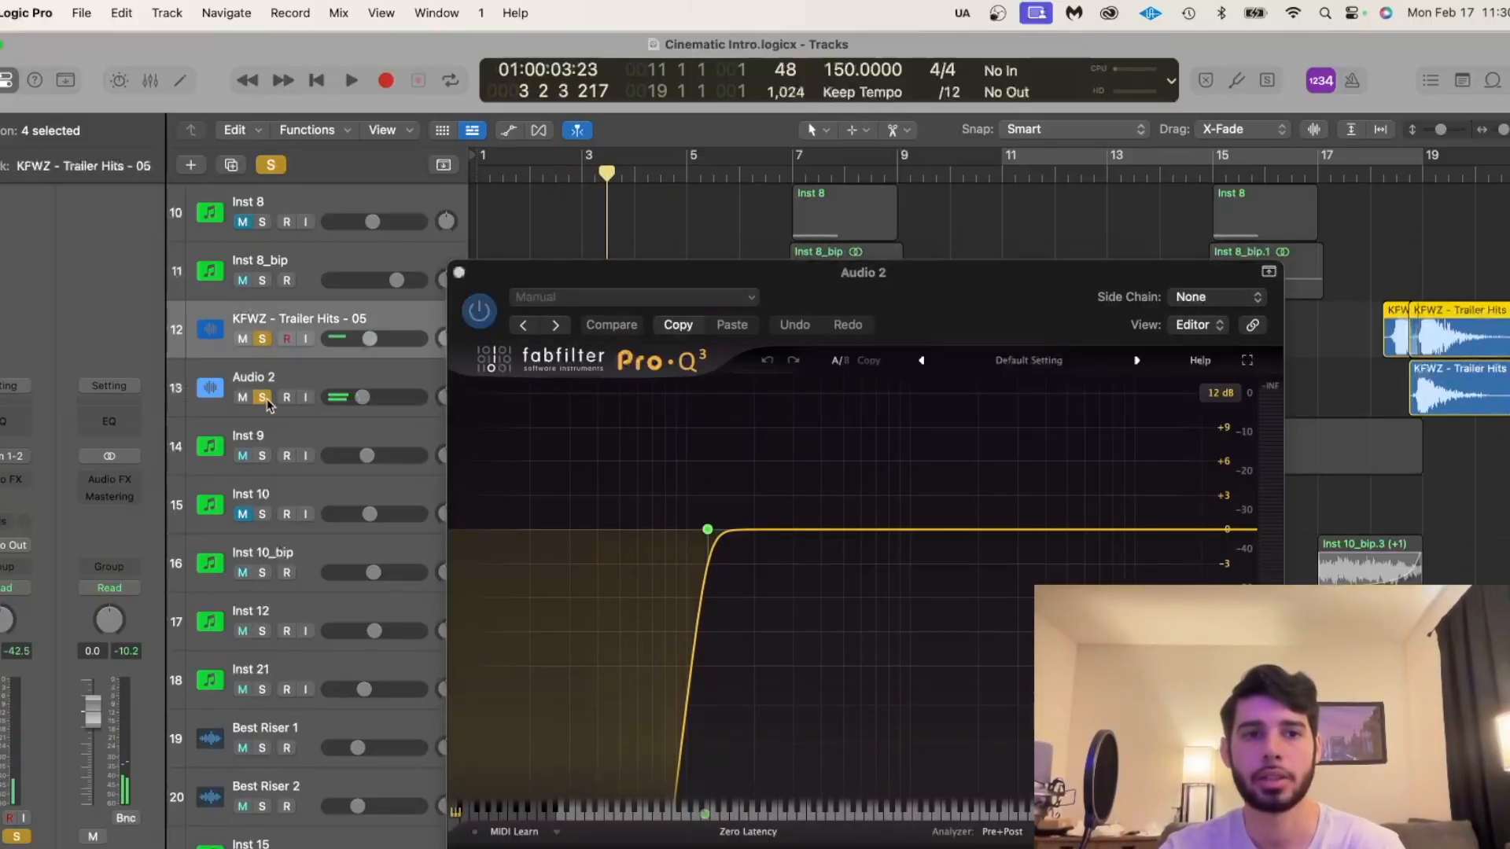
{"action": "left_click", "coordinate": [459, 273]}
{"action": "key", "text": "space"}
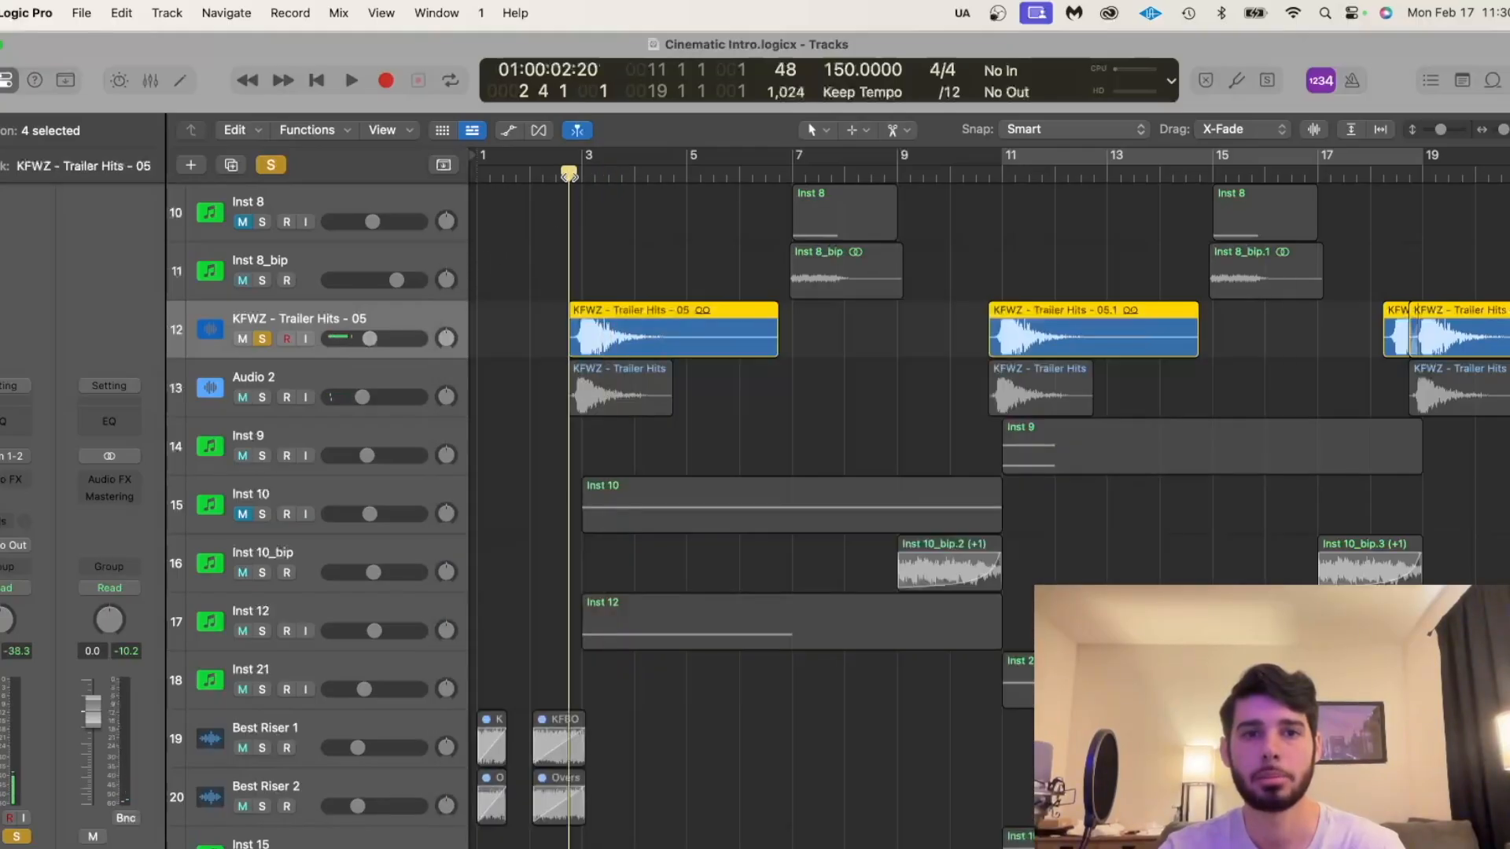
{"action": "key", "text": "space"}
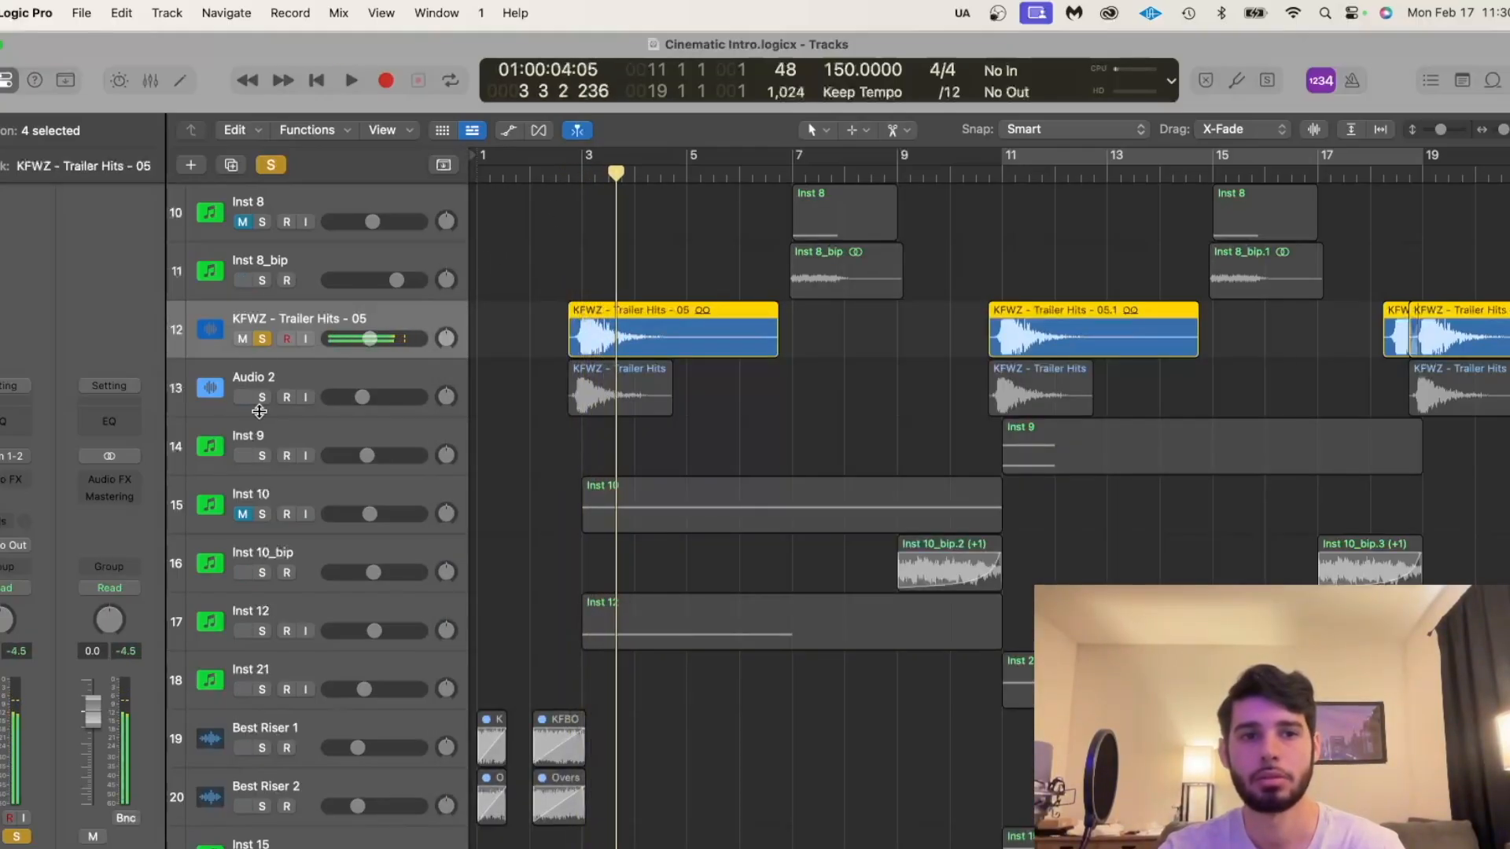
Add Audio 2 to the solo, play both trailer hits together near bar 3, stop playback, and clear all solos.
{"action": "left_click", "coordinate": [261, 400]}
{"action": "key", "text": "space"}
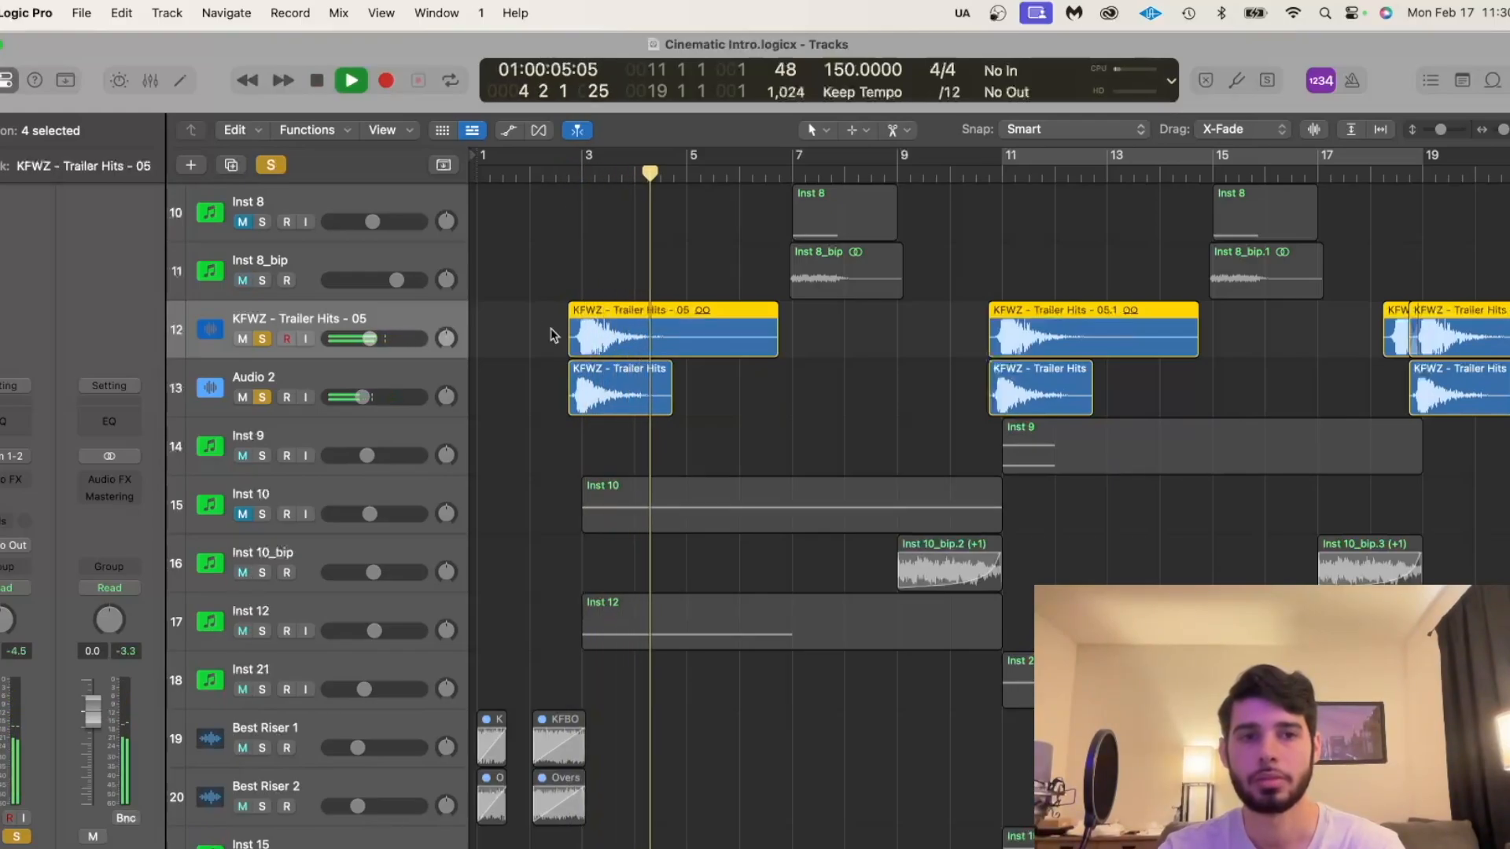
{"action": "key", "text": "space"}
{"action": "left_click", "coordinate": [271, 167]}
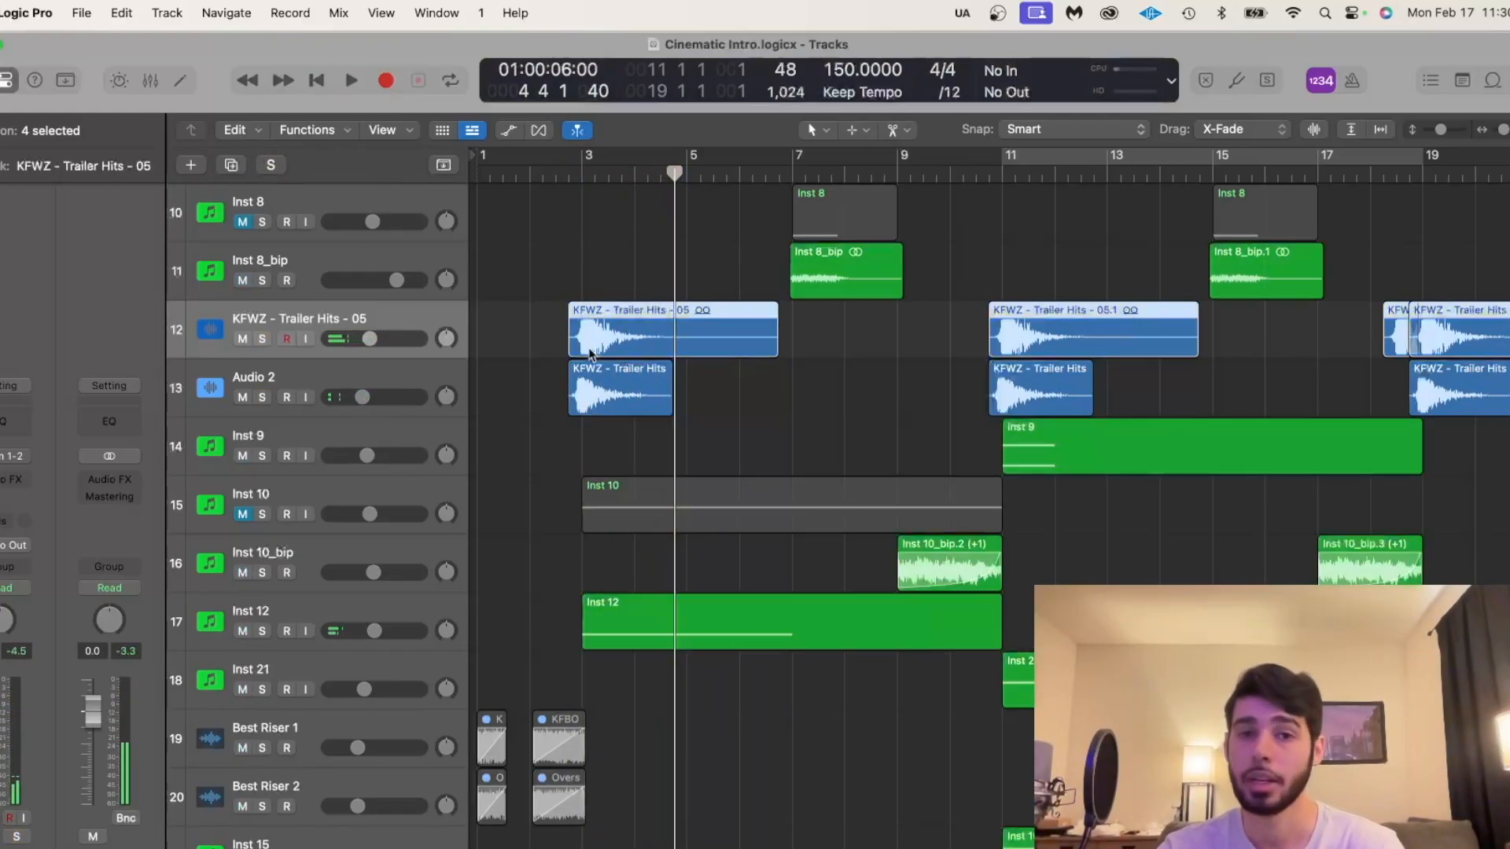
Look over the arrangement from Inst 1 down to the lower tracks and clear the region selection.
{"action": "scroll", "coordinate": [590, 354], "scroll_direction": "up", "scroll_amount": 1}
{"action": "scroll", "coordinate": [590, 354], "scroll_direction": "down", "scroll_amount": 5}
{"action": "scroll", "coordinate": [590, 354], "scroll_direction": "up", "scroll_amount": 10}
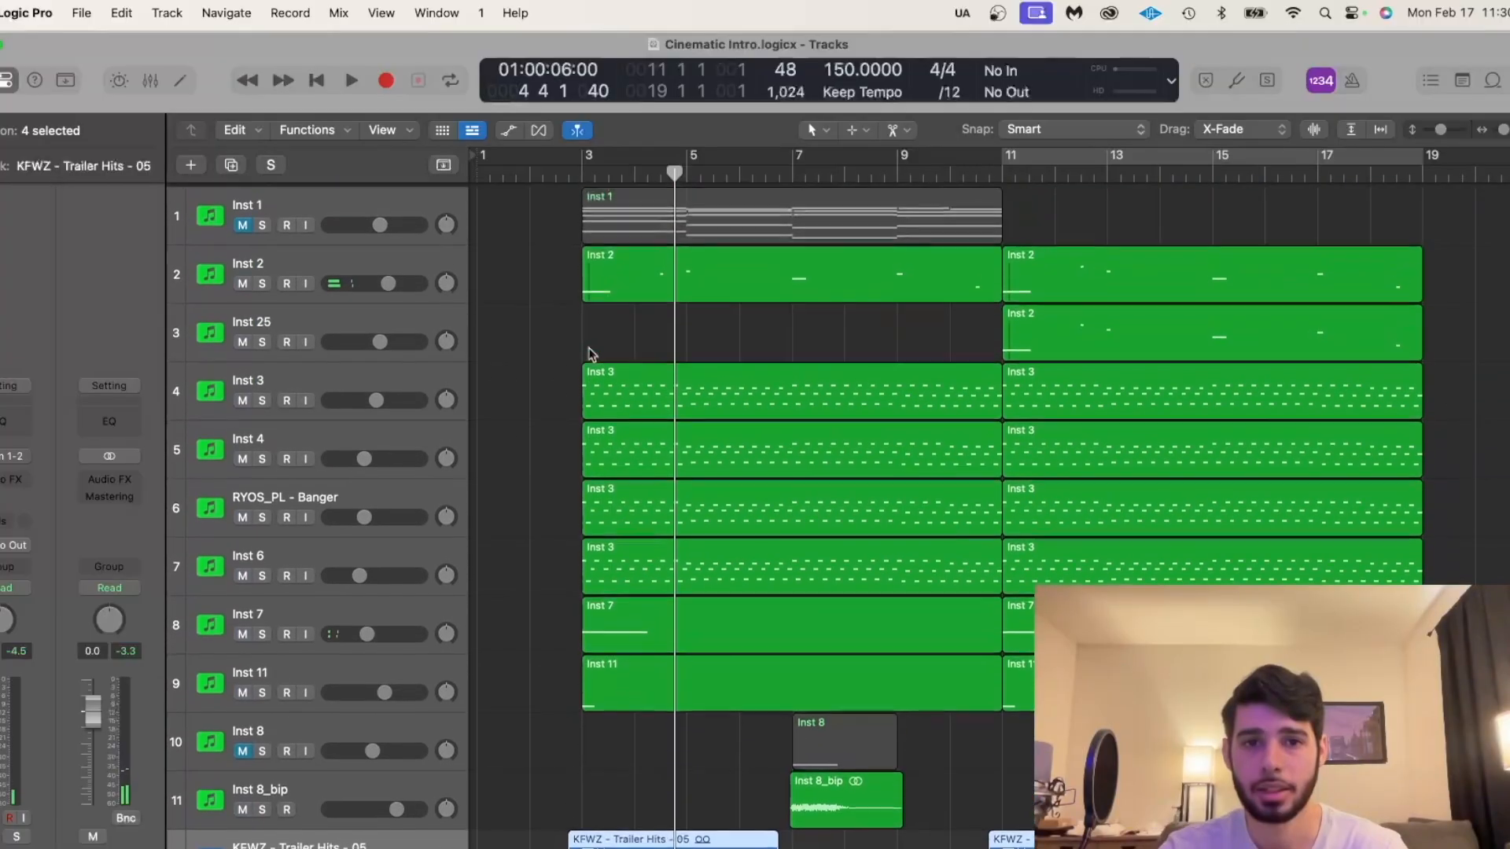
{"action": "scroll", "coordinate": [590, 354], "scroll_direction": "down", "scroll_amount": 5}
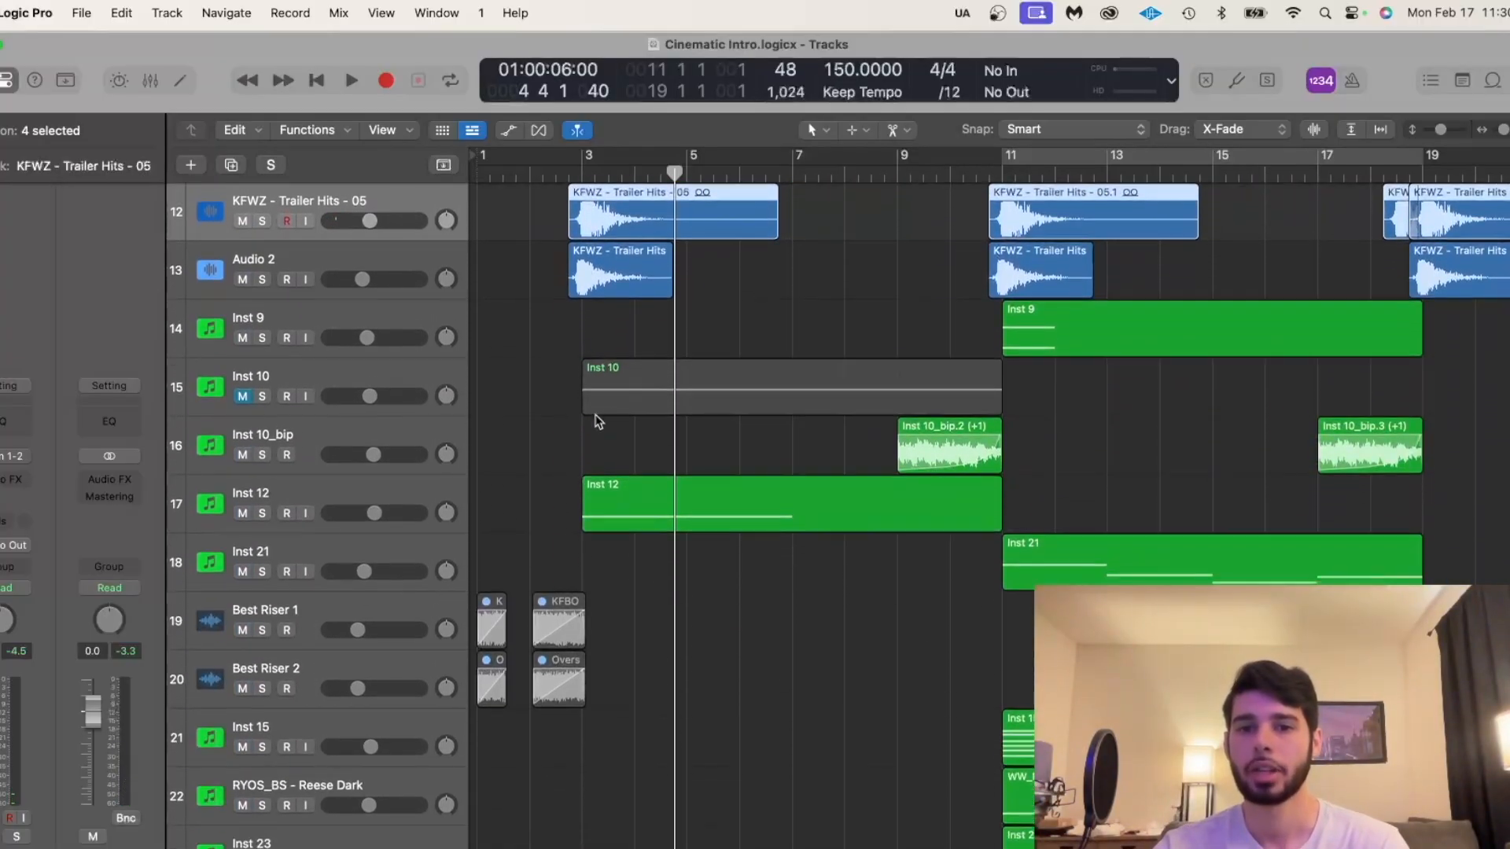
{"action": "left_click", "coordinate": [574, 443]}
{"action": "scroll", "coordinate": [572, 437], "scroll_direction": "up", "scroll_amount": 10}
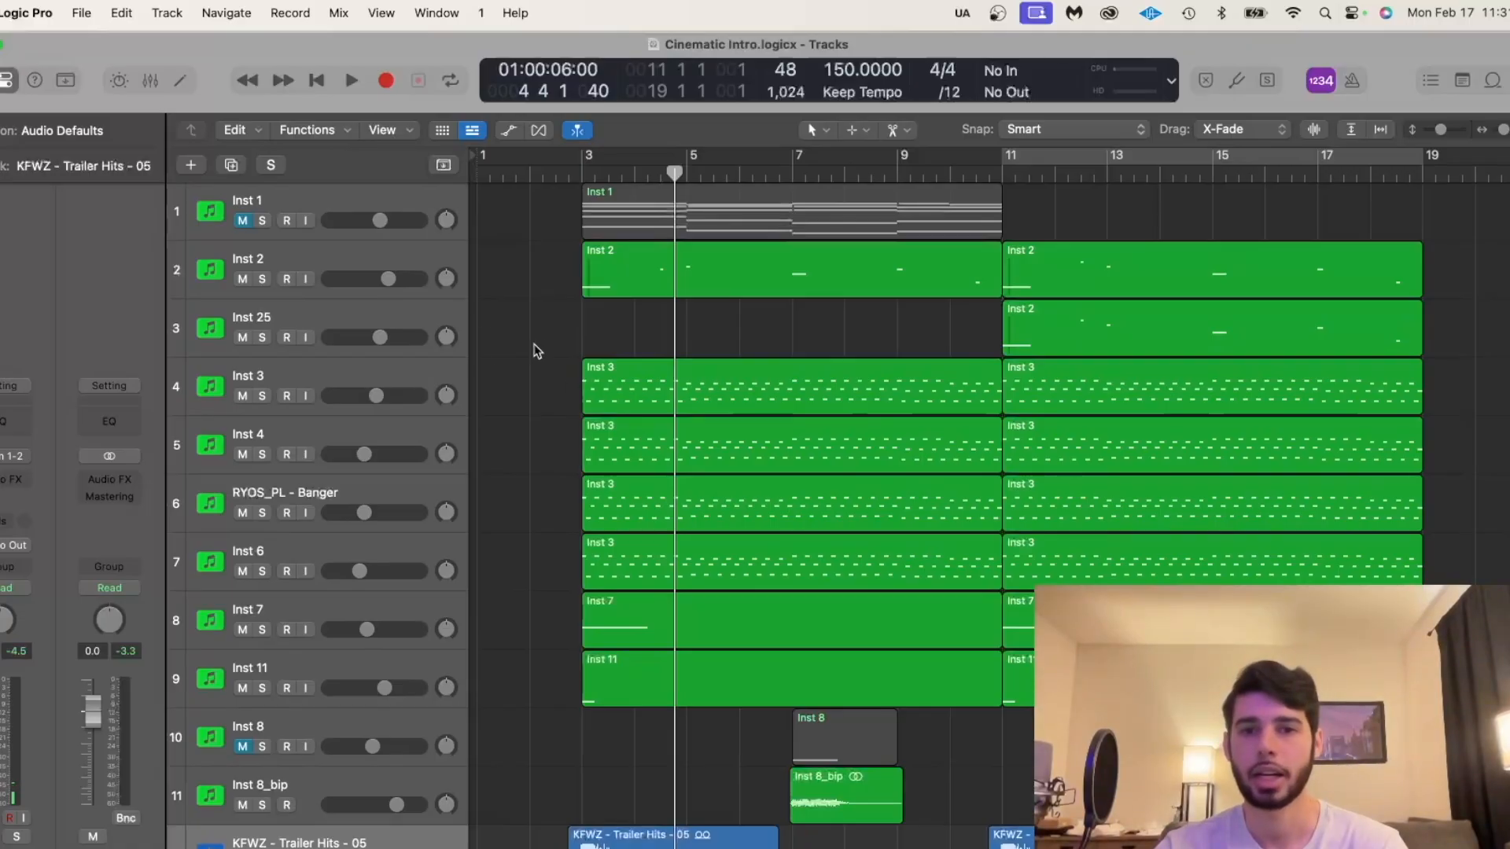
{"action": "scroll", "coordinate": [536, 350], "scroll_direction": "down", "scroll_amount": 4}
{"action": "scroll", "coordinate": [536, 351], "scroll_direction": "up", "scroll_amount": 5}
Solo and select Inst 25, play its region from just before bar 11, and stop playback.
{"action": "left_click", "coordinate": [264, 337]}
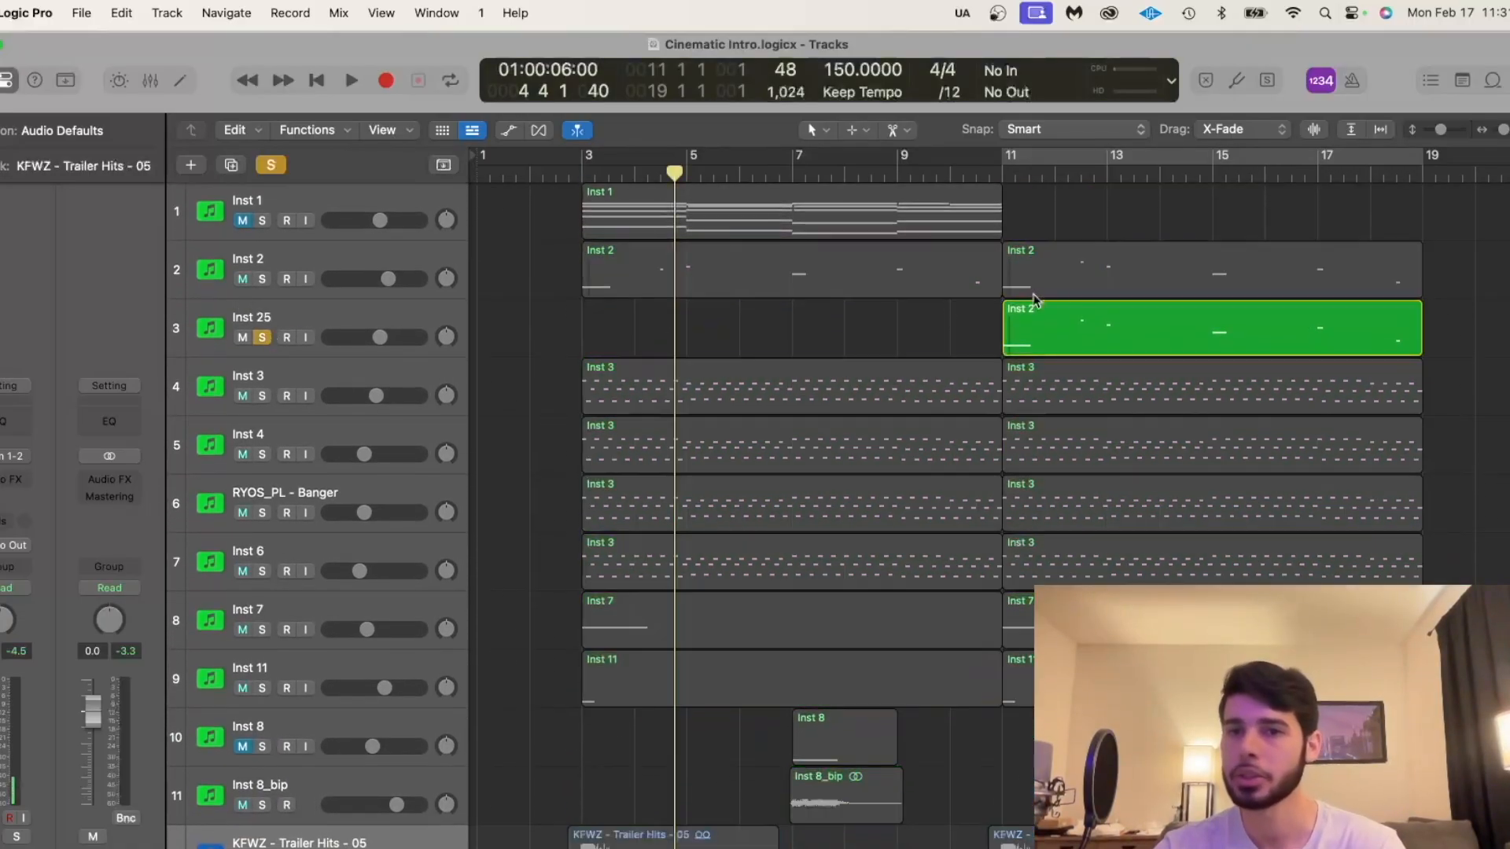
{"action": "scroll", "coordinate": [1064, 286], "scroll_direction": "right", "scroll_amount": 4}
{"action": "scroll", "coordinate": [1063, 286], "scroll_direction": "up", "scroll_amount": 3}
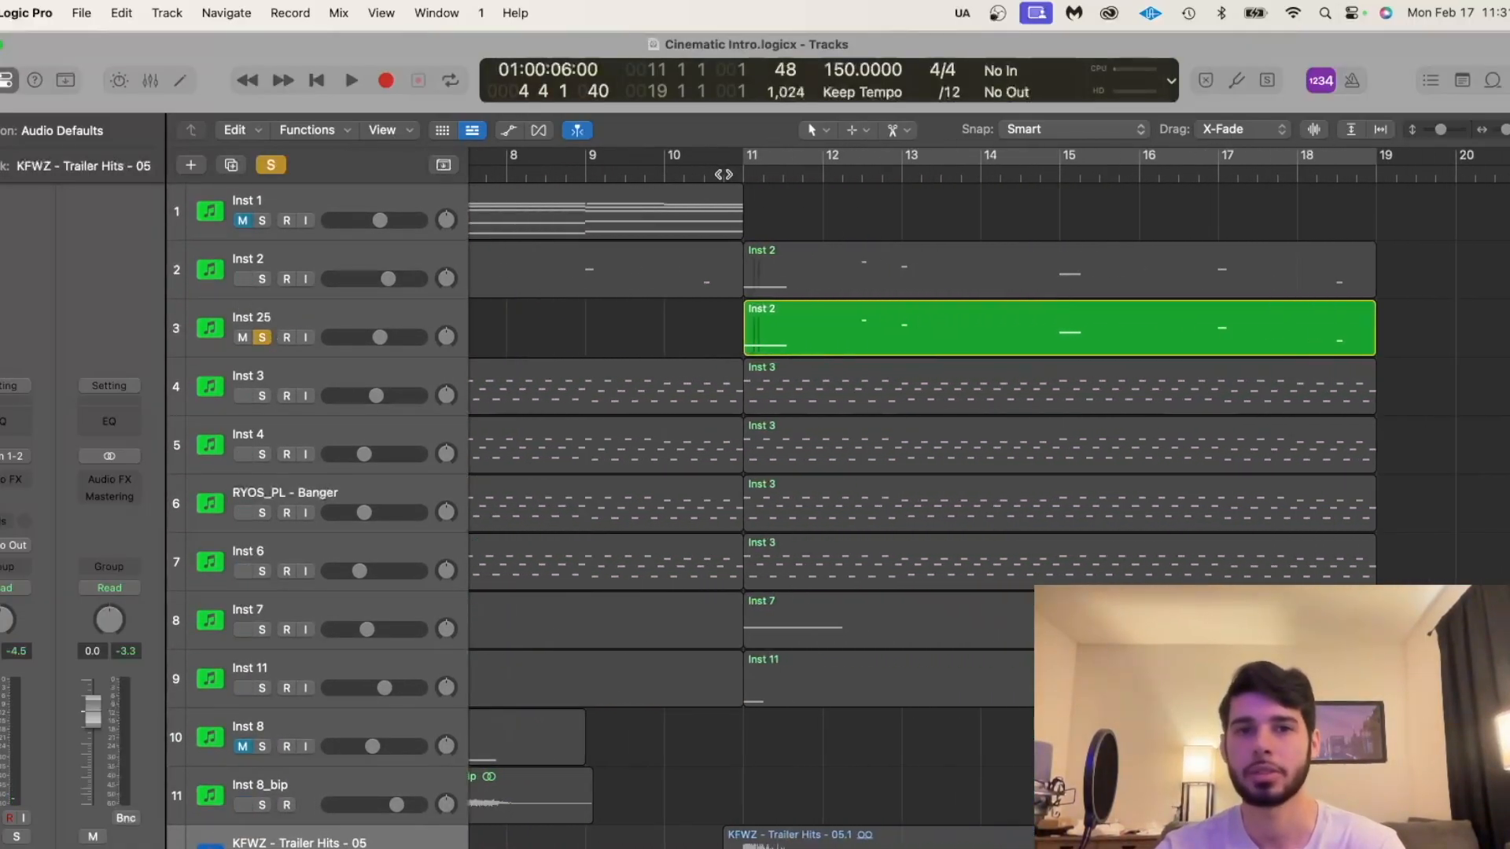
{"action": "left_click", "coordinate": [723, 174]}
{"action": "left_click", "coordinate": [277, 332]}
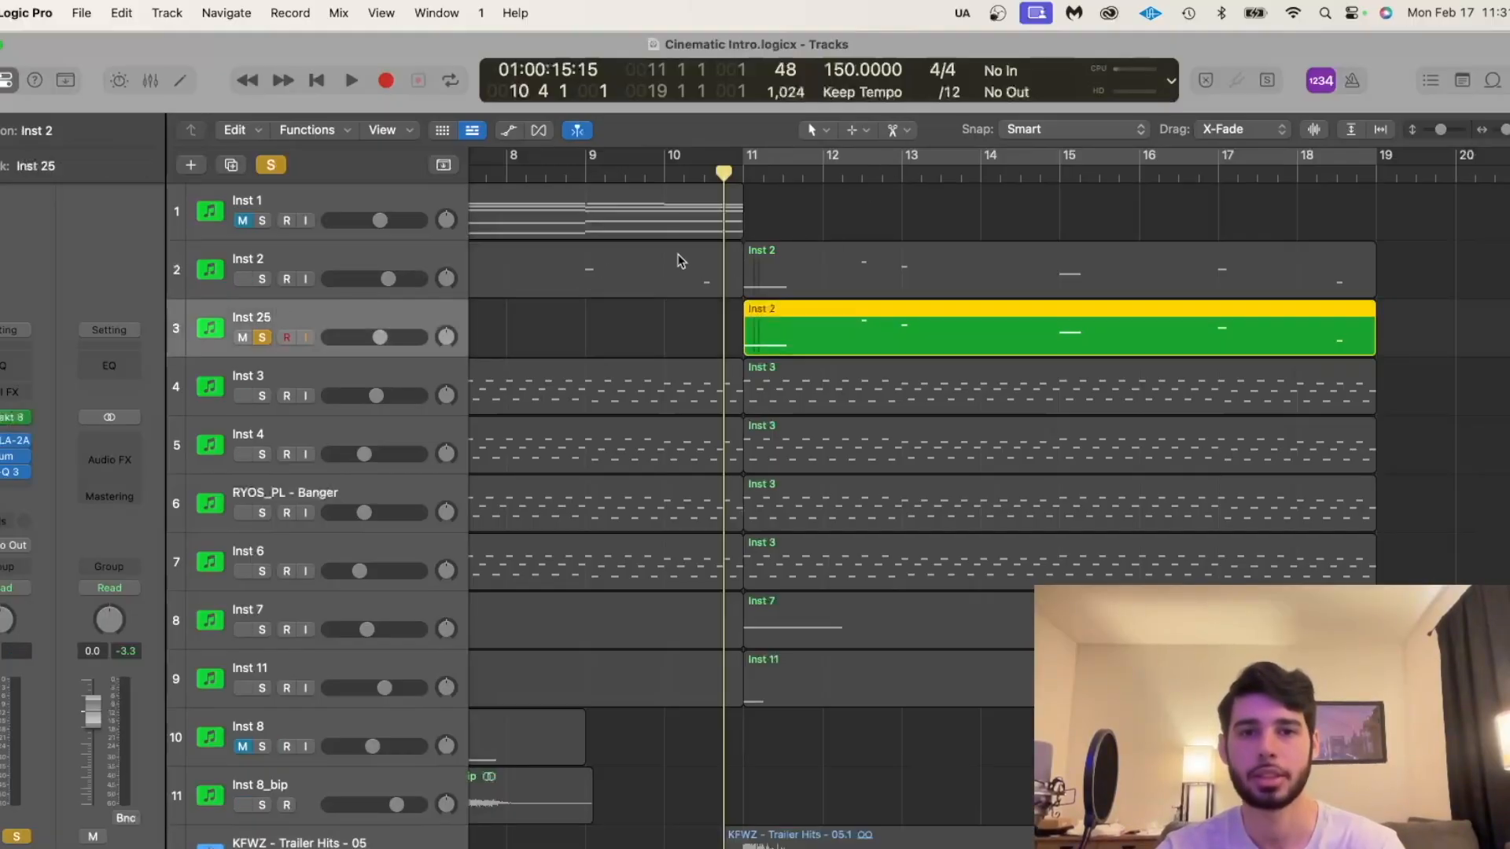
{"action": "key", "text": "space"}
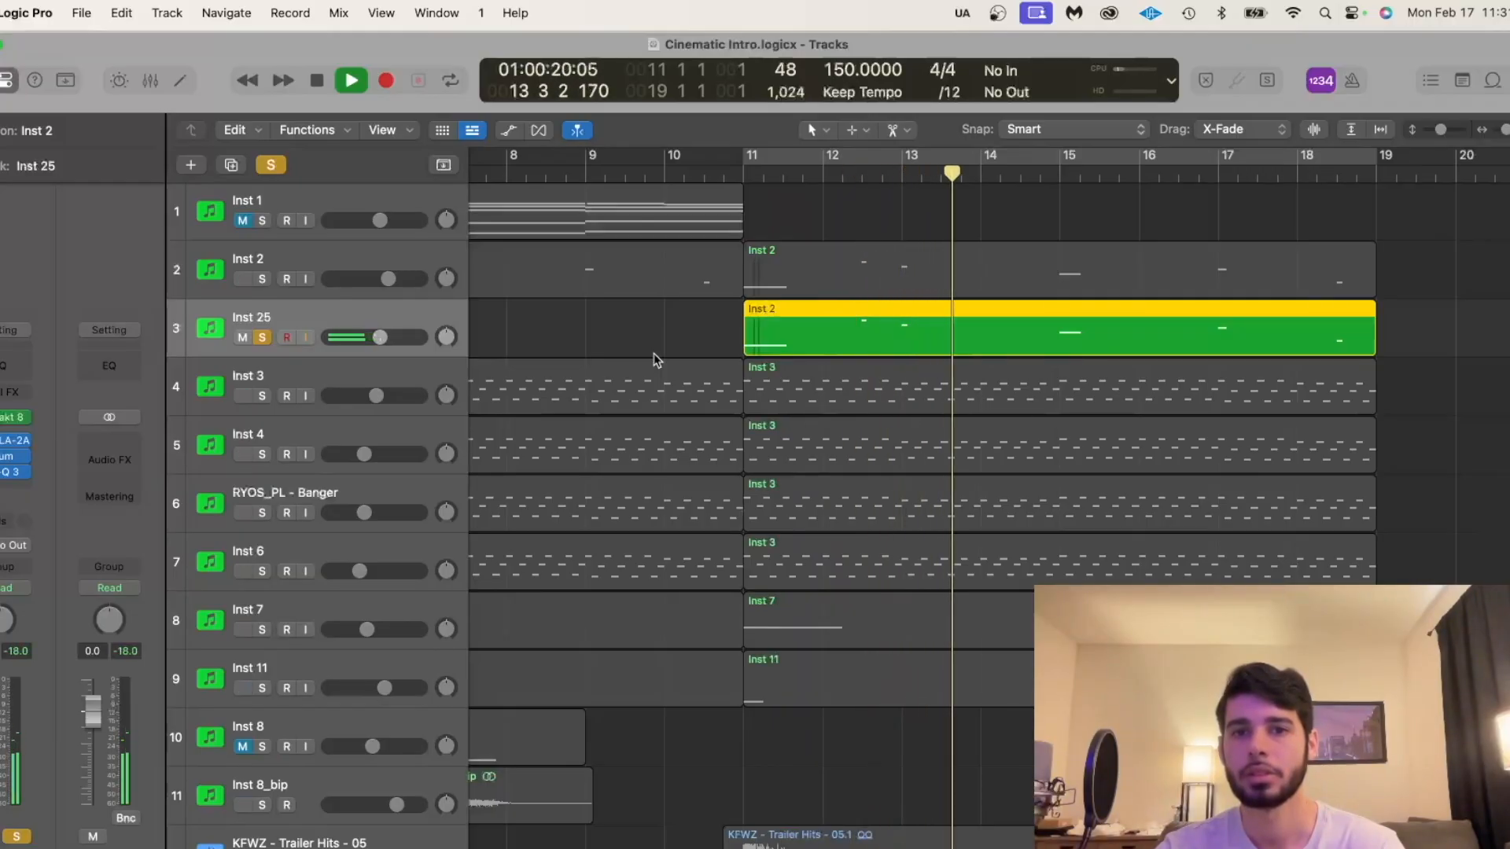
{"action": "key", "text": "space"}
Play Inst 2 and Inst 25 soloed together from just before bar 11, stop playback, and remove Inst 2's solo.
{"action": "left_click", "coordinate": [262, 279]}
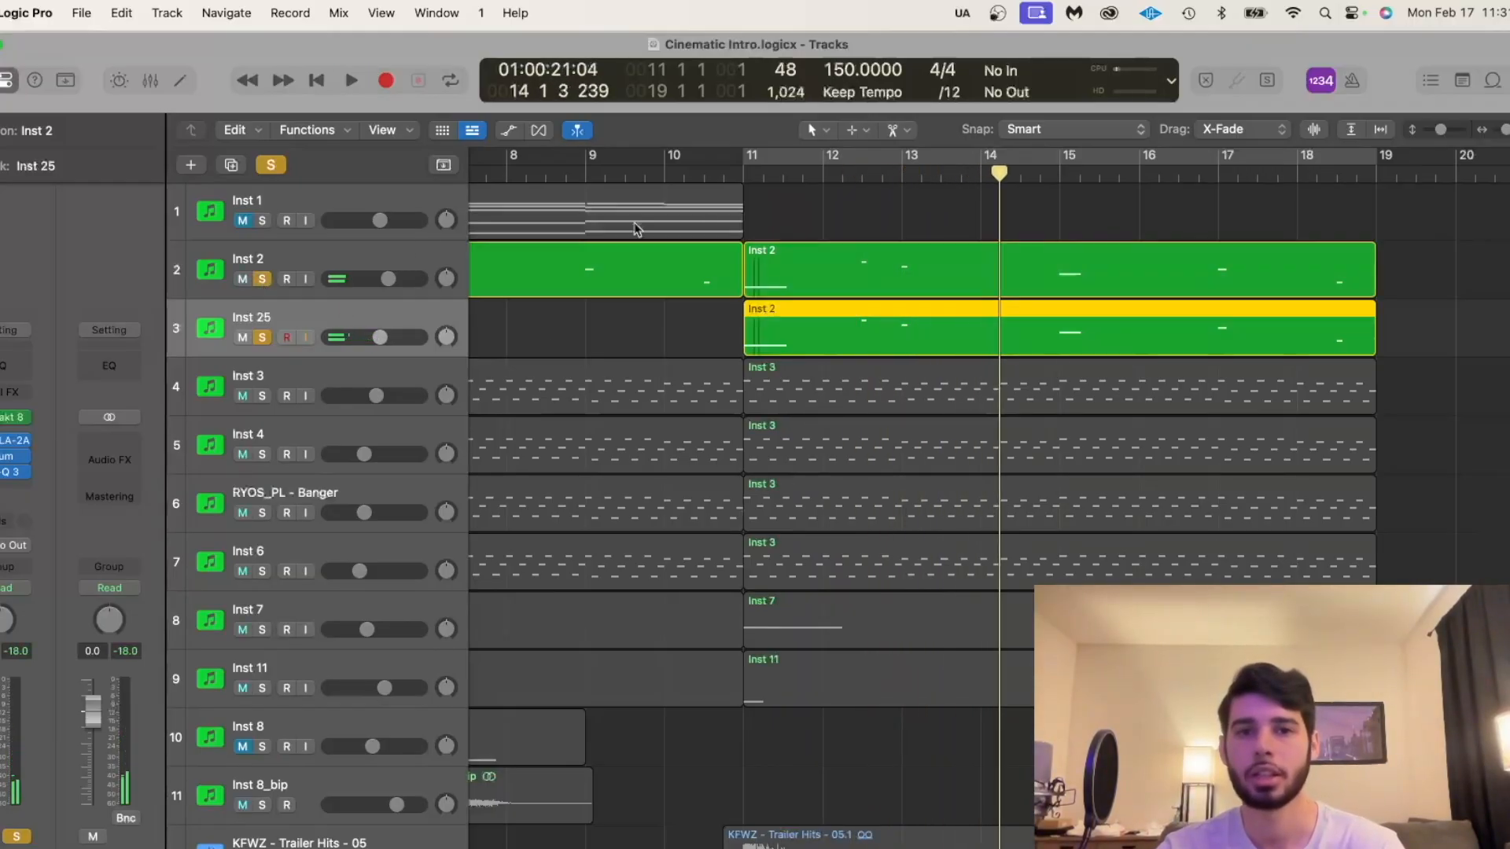
{"action": "double_click", "coordinate": [727, 173]}
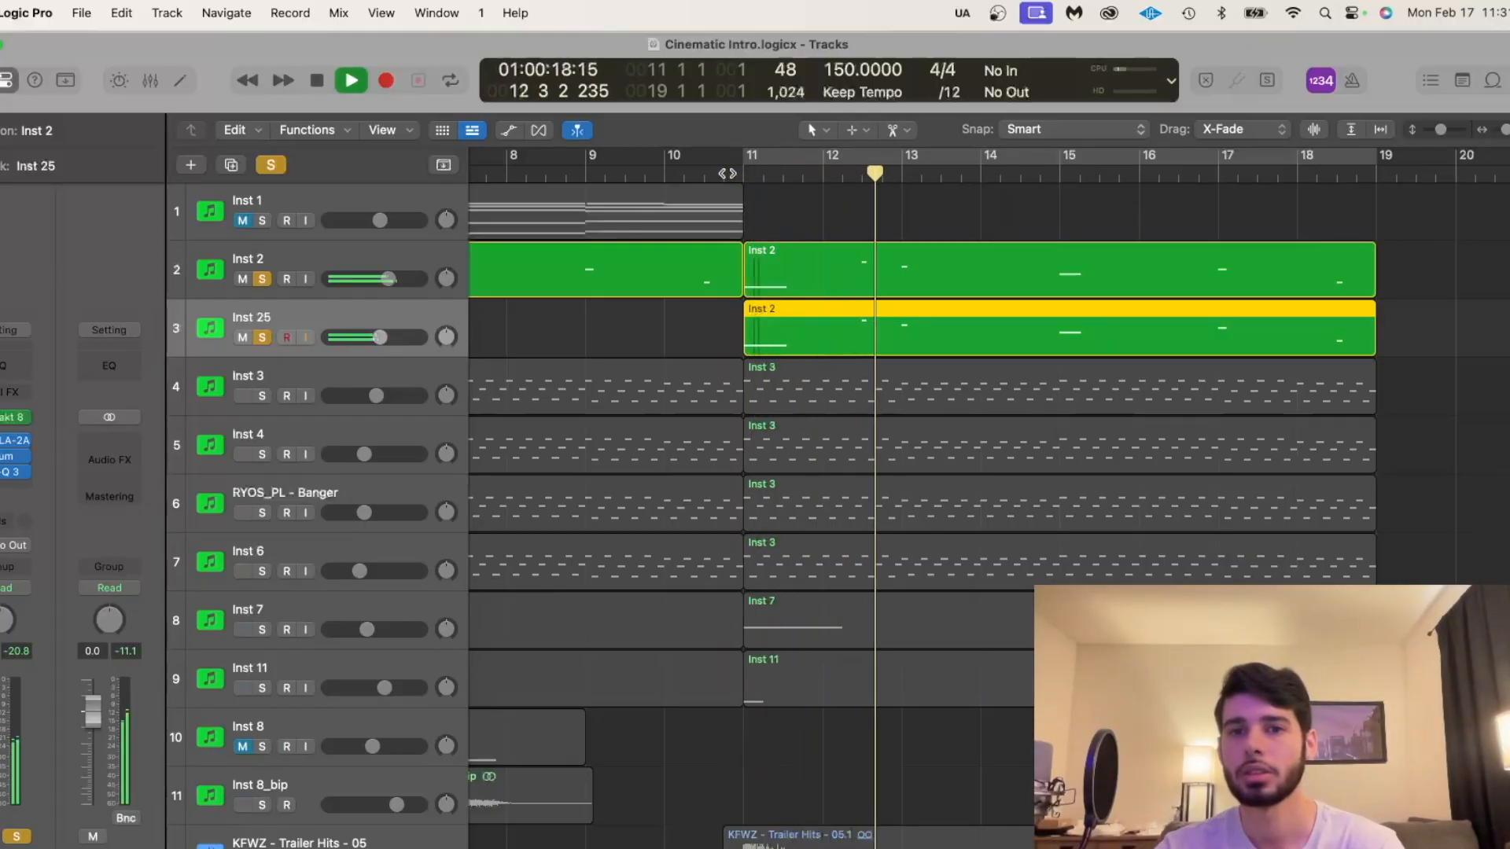
{"action": "left_click", "coordinate": [262, 279]}
{"action": "key", "text": "space"}
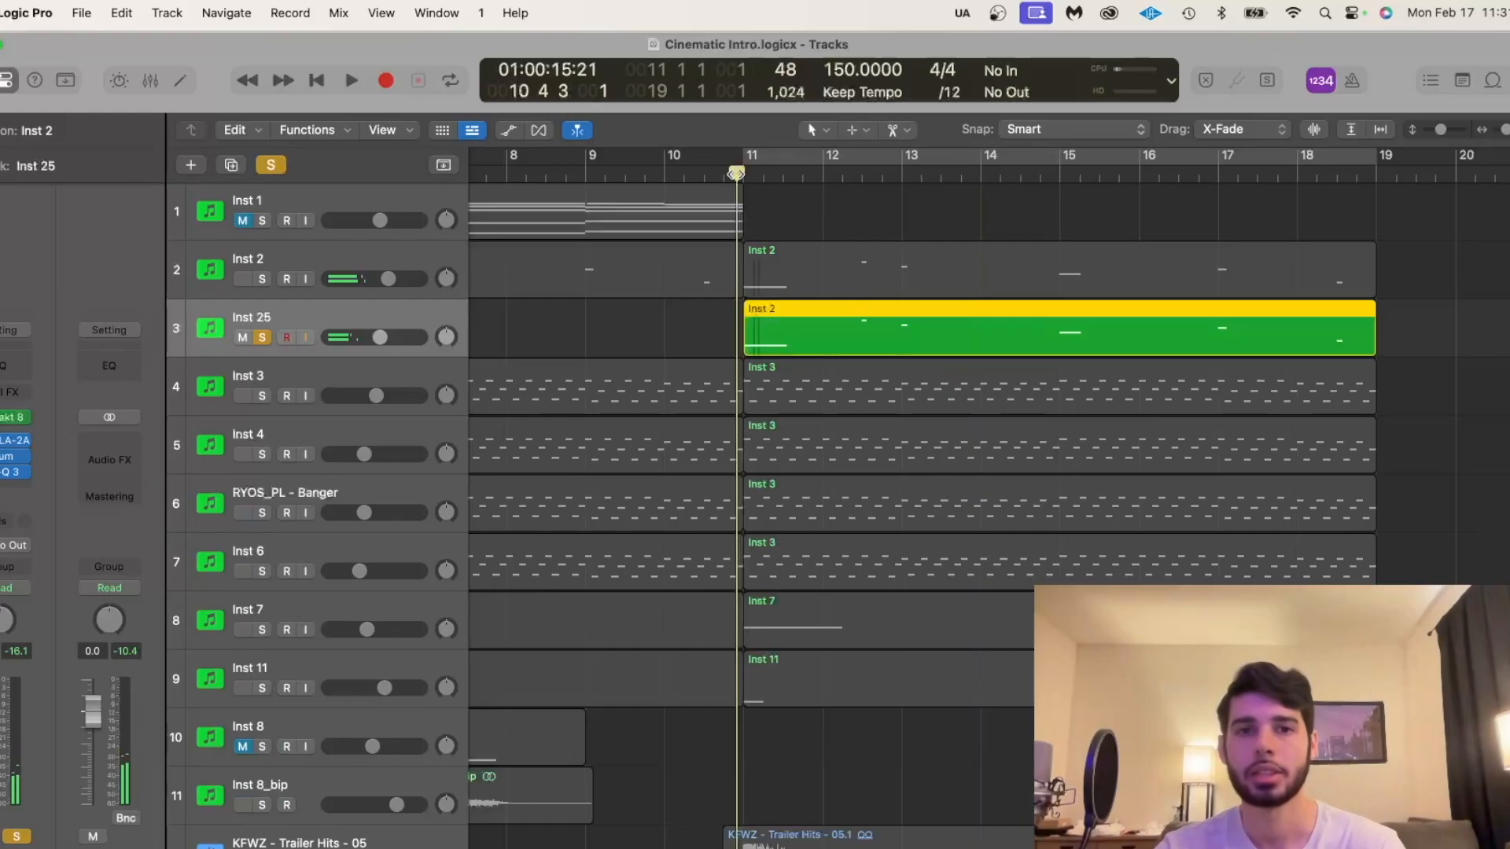
Examine Inst 25's Cinematic Synth Plucks 01 preset in Kontakt, play it briefly from just before bar 11, and close the instrument.
{"action": "left_click", "coordinate": [5, 419]}
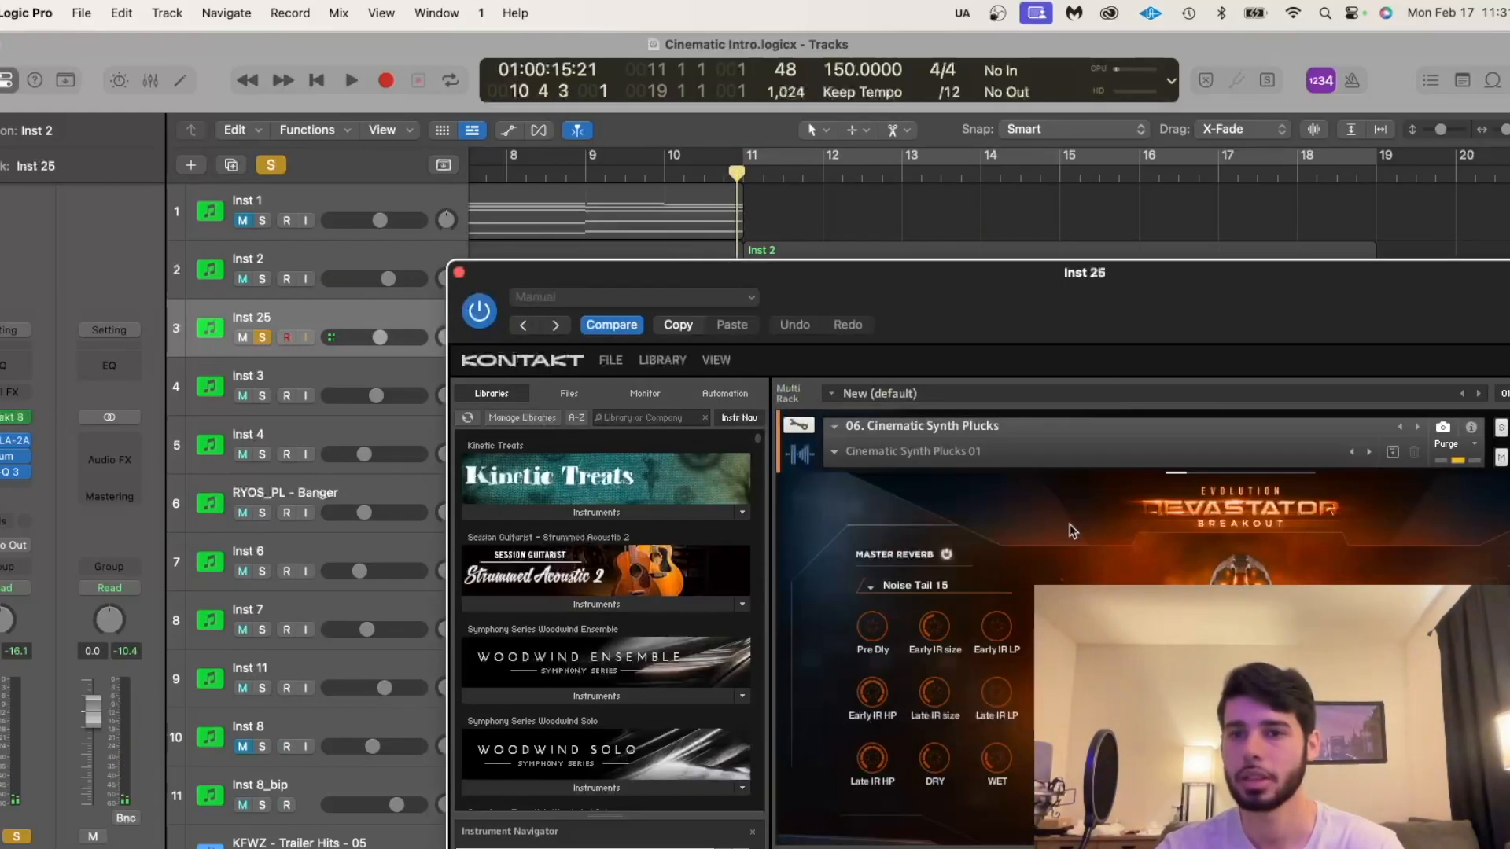
{"action": "scroll", "coordinate": [1072, 532], "scroll_direction": "down", "scroll_amount": 4}
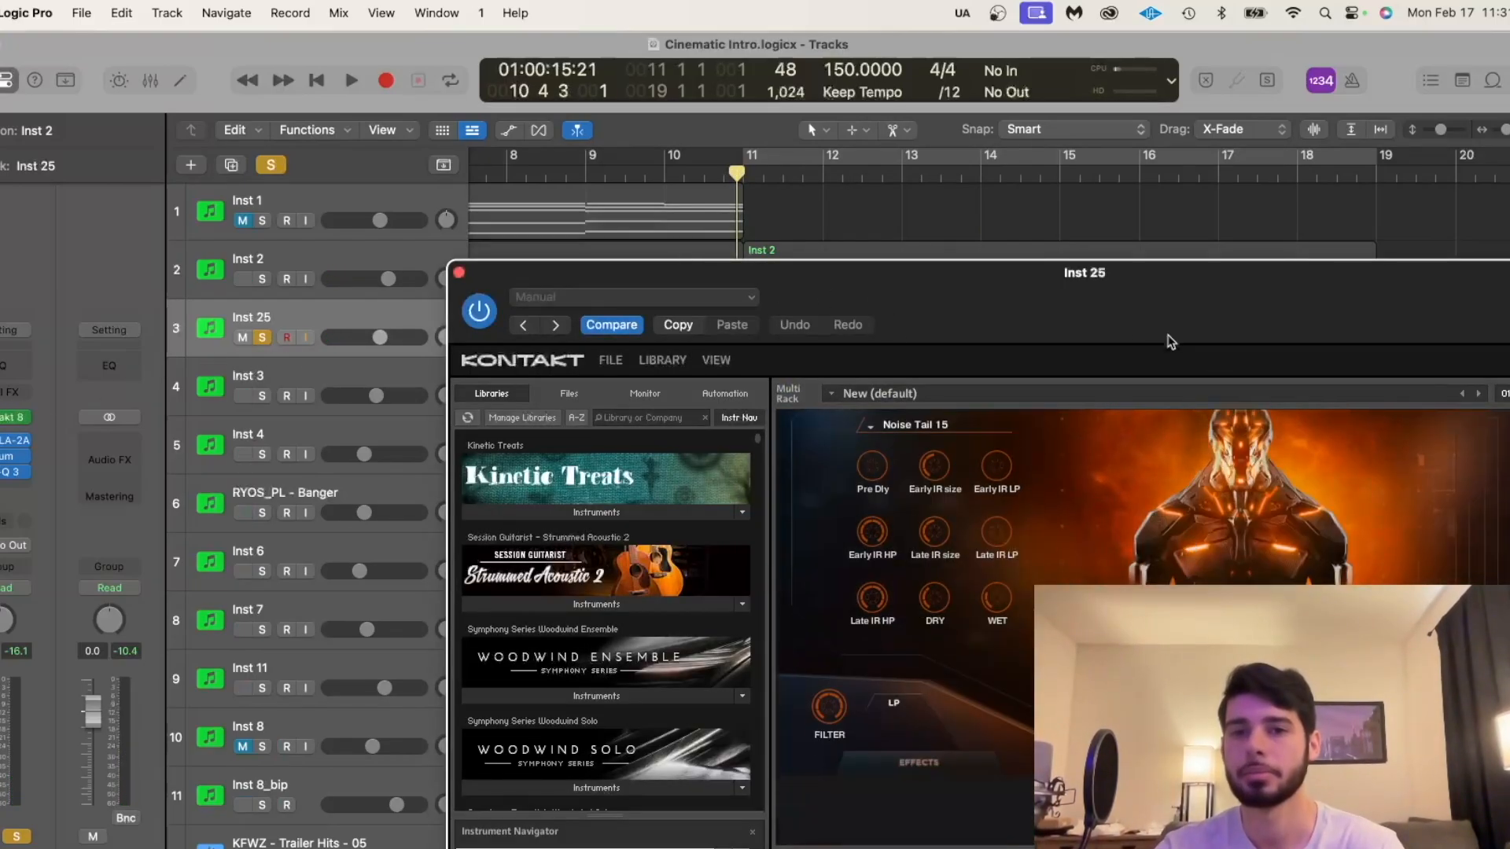
{"action": "scroll", "coordinate": [1129, 514], "scroll_direction": "up", "scroll_amount": 4}
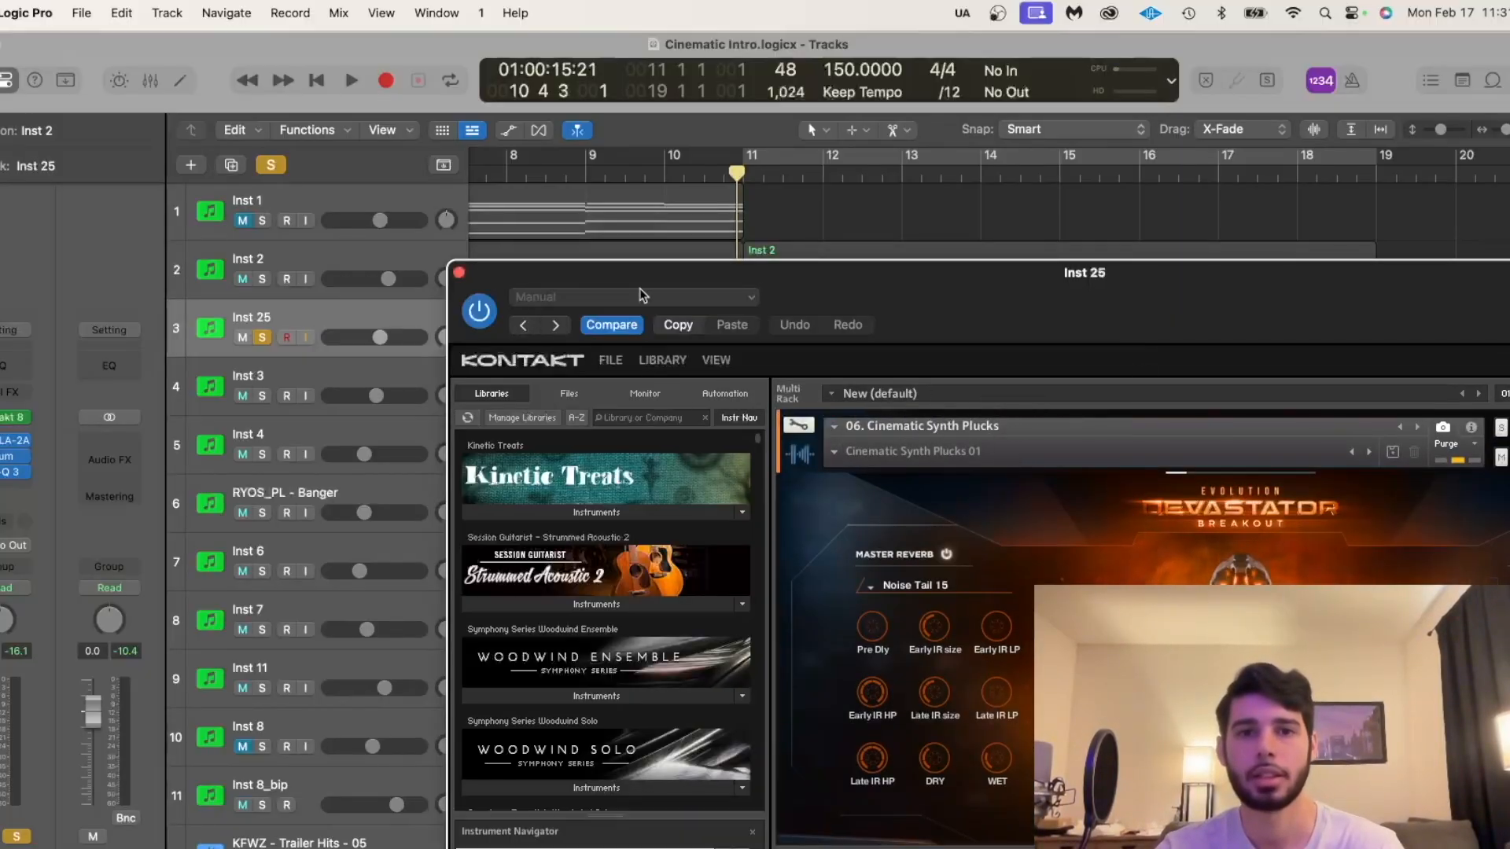
{"action": "key", "text": "space"}
{"action": "key", "text": "space"}
{"action": "left_click", "coordinate": [459, 272]}
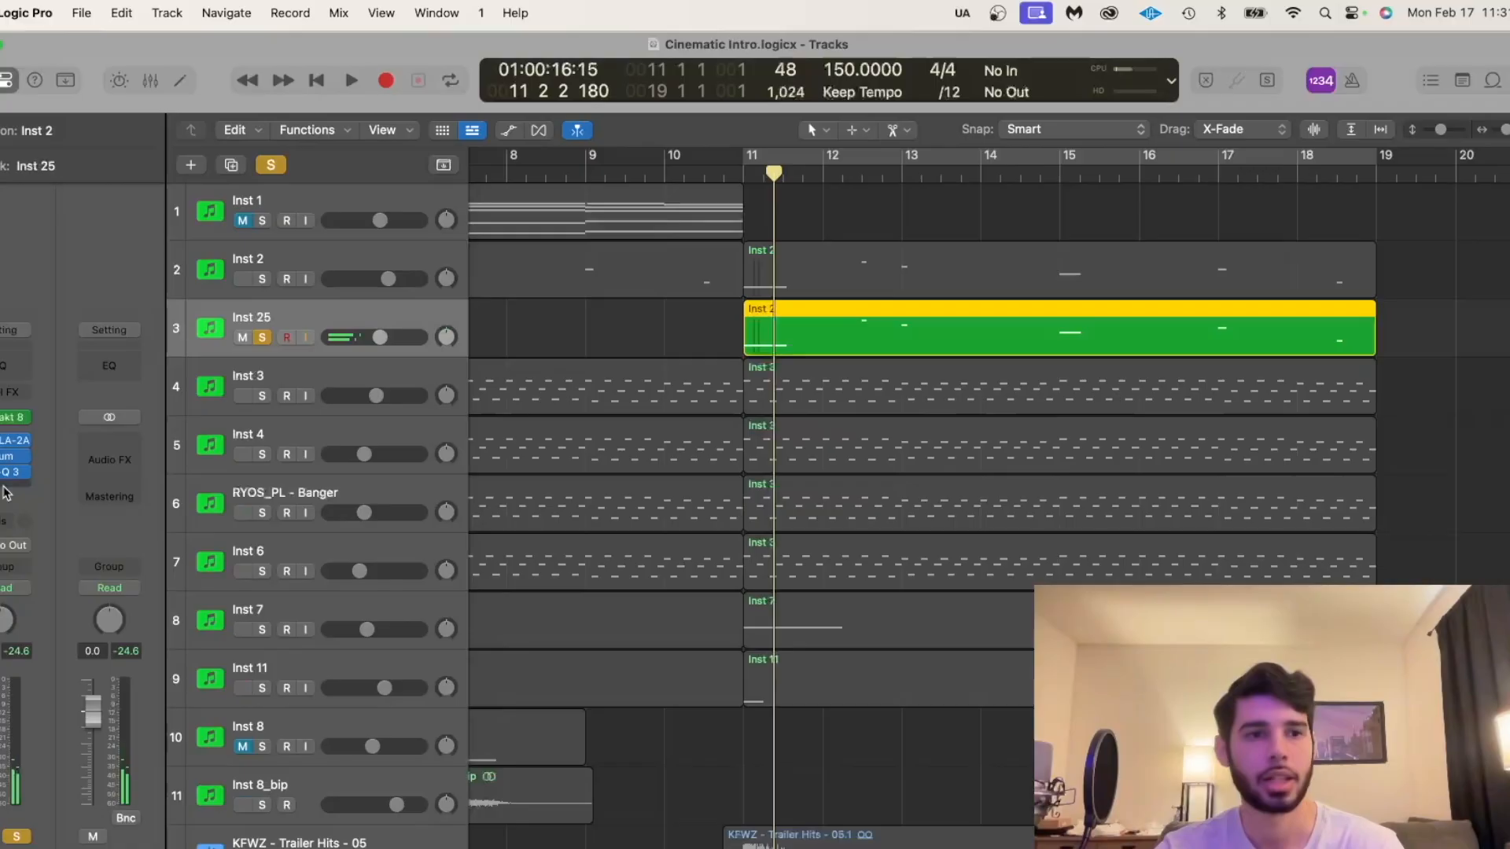
Check Inst 25's UADx LA-2A Silver Compressor and Raum reverb, and return the playhead to just before bar 11.
{"action": "left_click", "coordinate": [6, 445]}
{"action": "left_click", "coordinate": [6, 445]}
{"action": "left_click", "coordinate": [7, 440]}
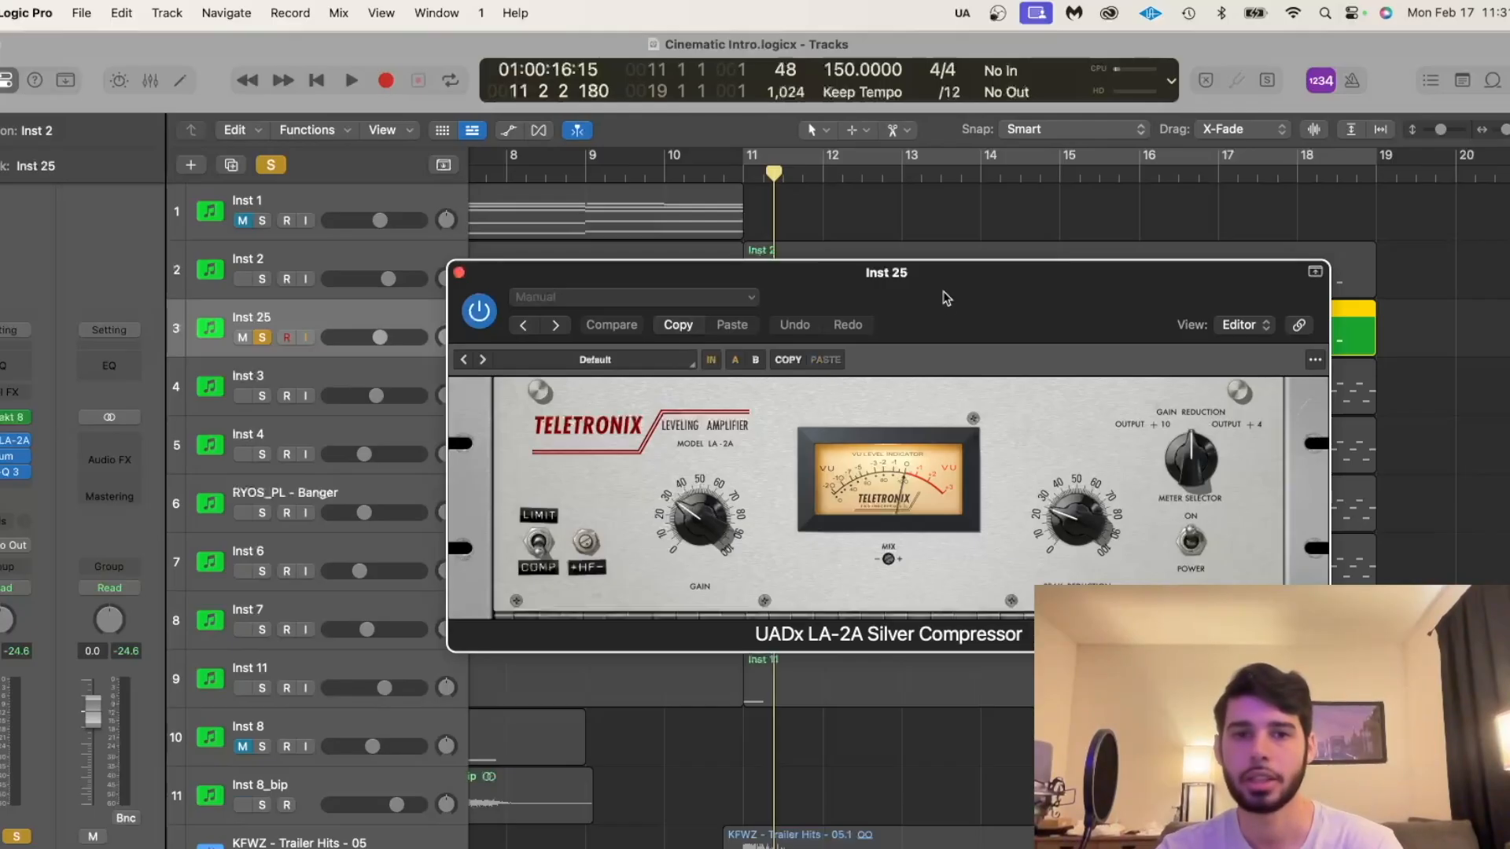
{"action": "left_click_drag", "start_coordinate": [946, 298], "coordinate": [907, 398]}
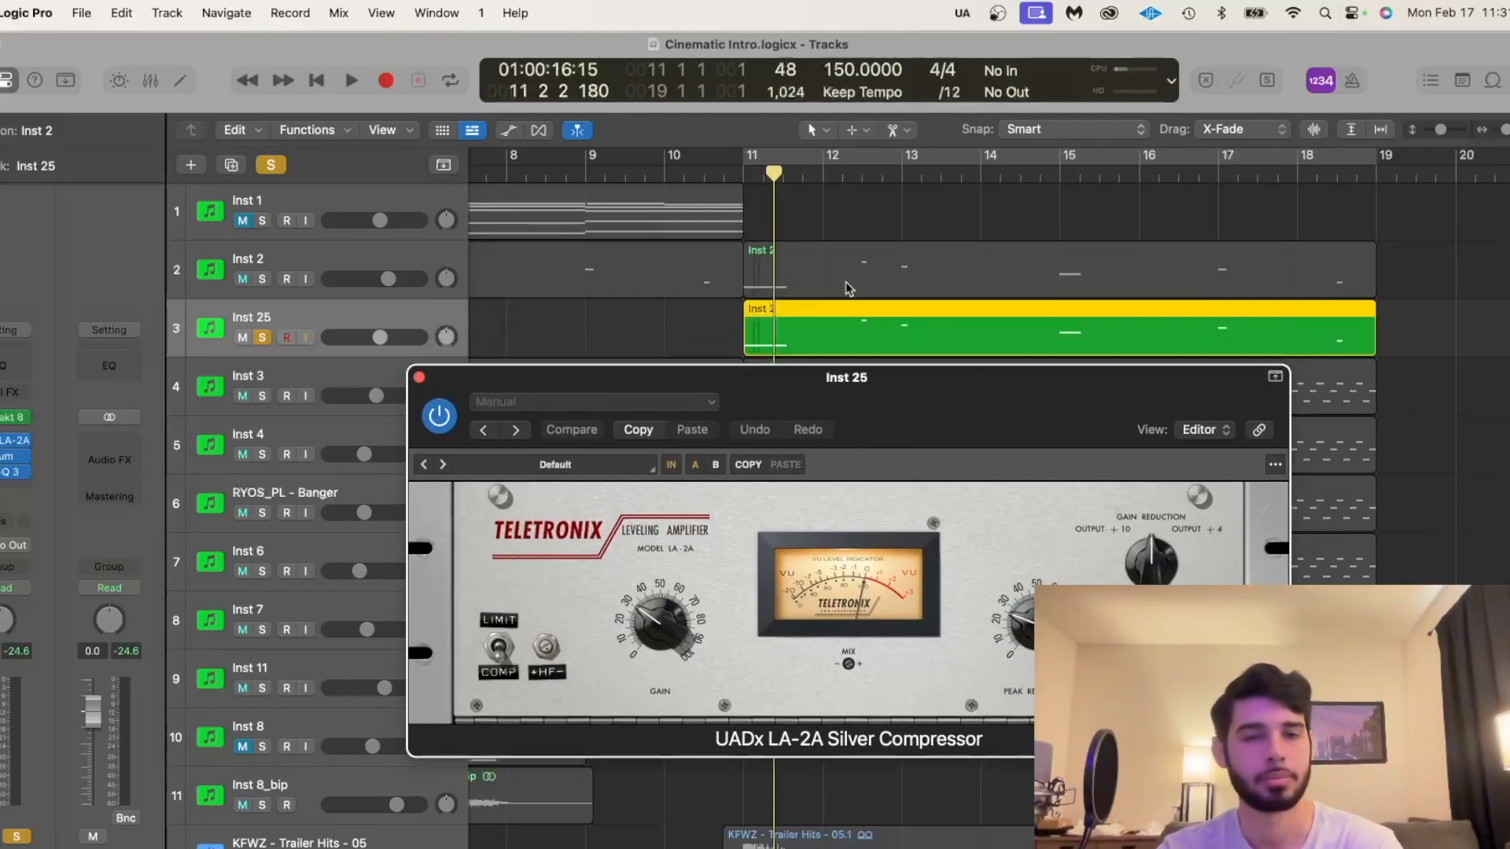
{"action": "left_click", "coordinate": [736, 172]}
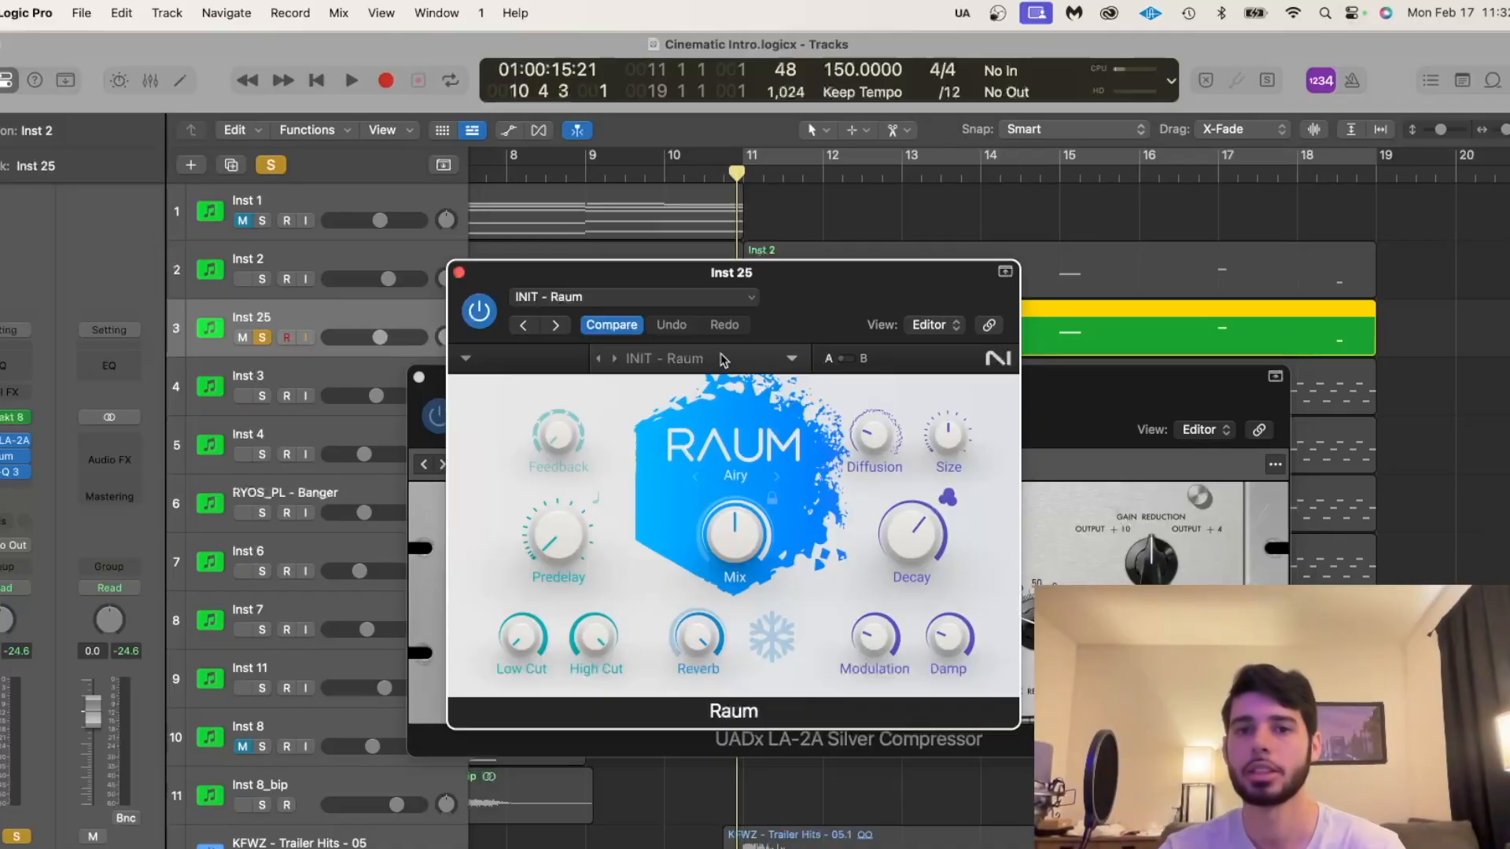
Open Inst 25's Pro-Q 3, inspect its low-cut point, and play the track through it from just before bar 11.
{"action": "left_click", "coordinate": [4, 472]}
{"action": "left_click", "coordinate": [863, 547]}
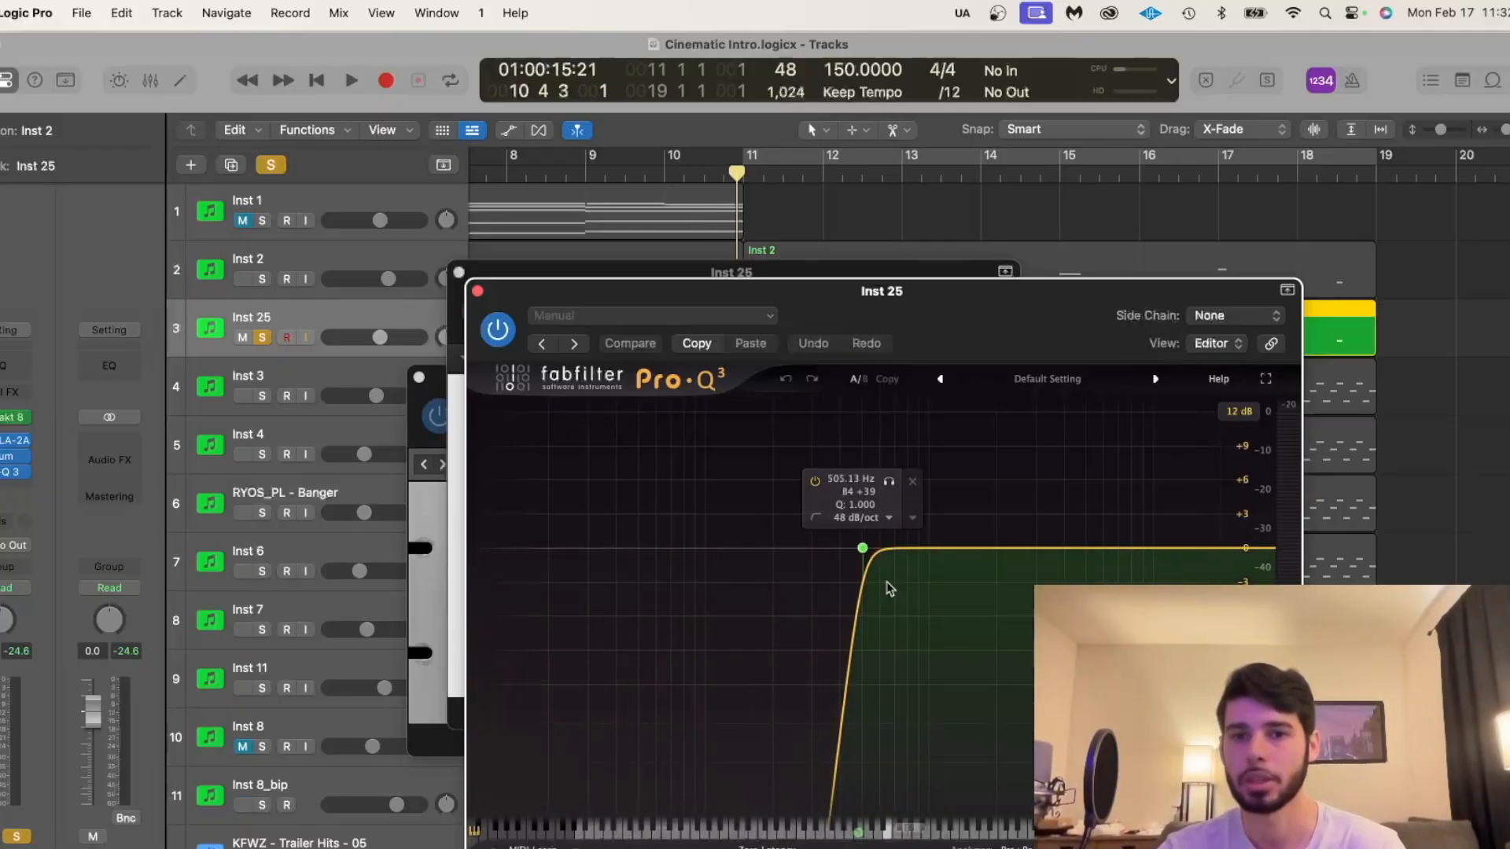
{"action": "key", "text": "space"}
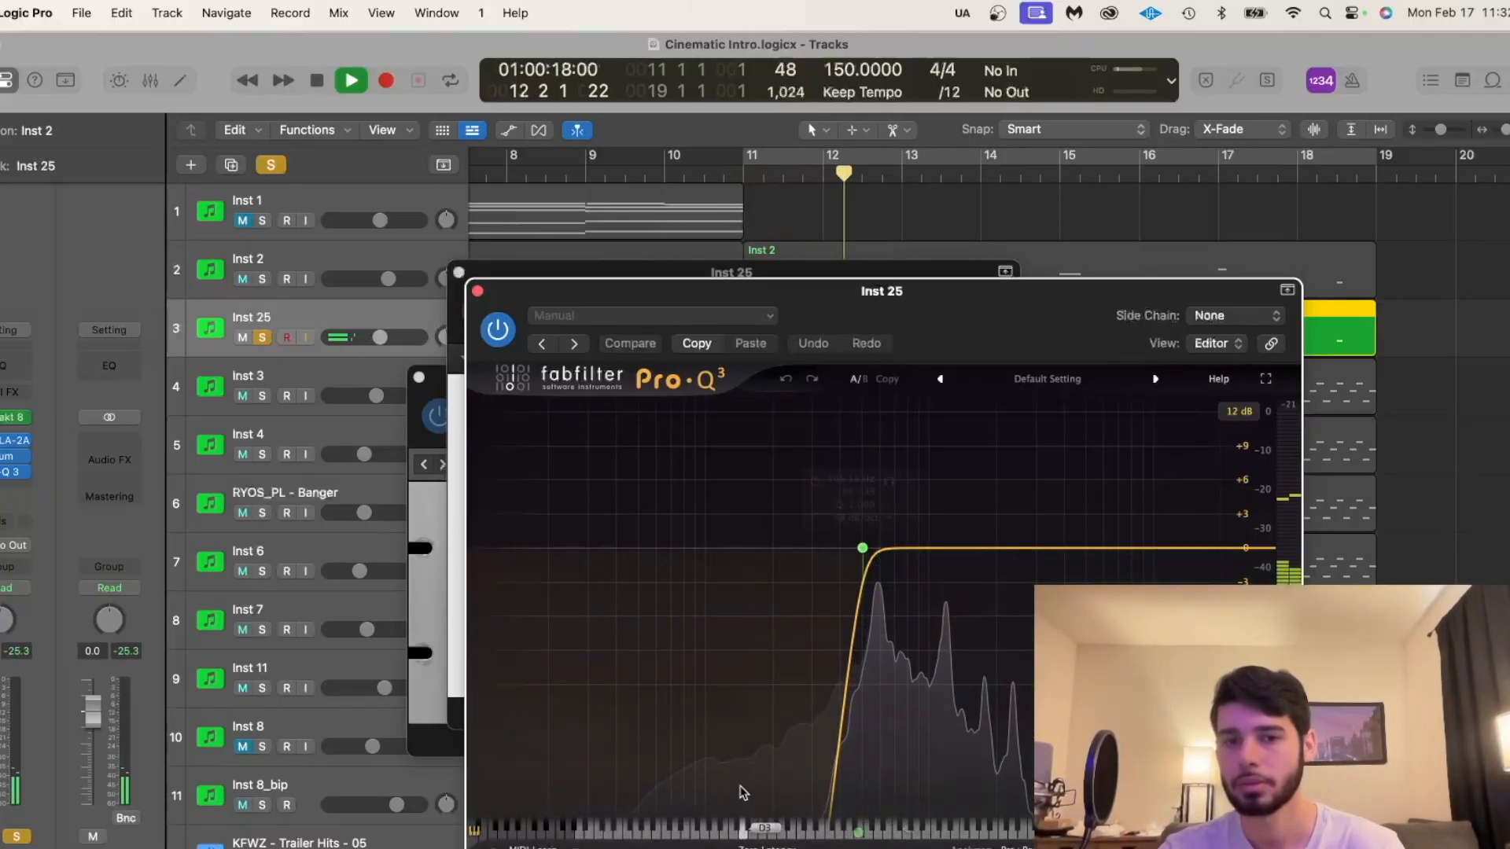
{"action": "key", "text": "space"}
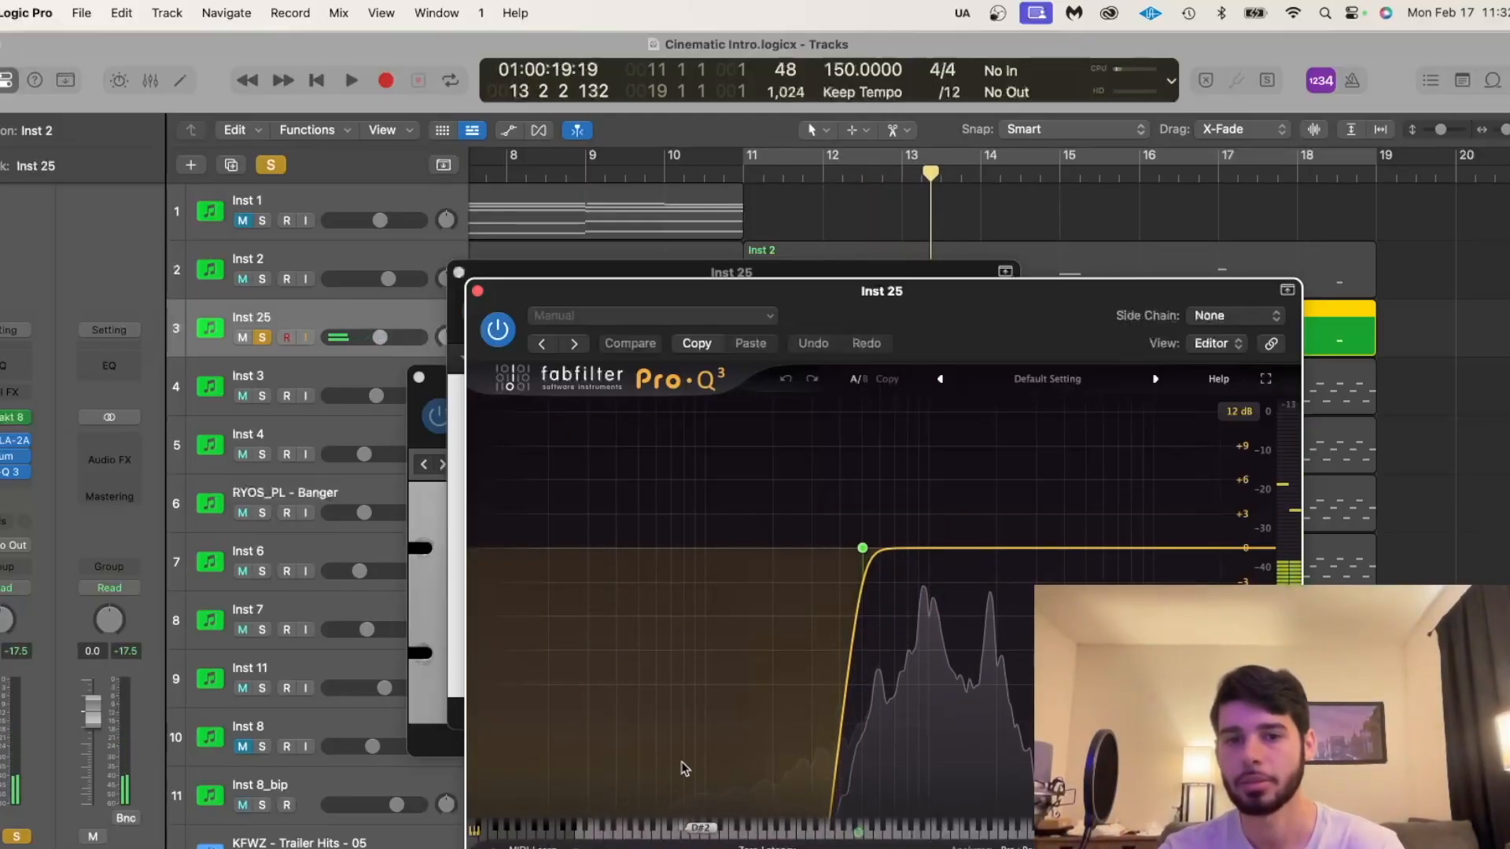
Close Inst 25's Pro-Q 3, Raum and LA-2A windows and clear the track's solo.
{"action": "left_click", "coordinate": [476, 292]}
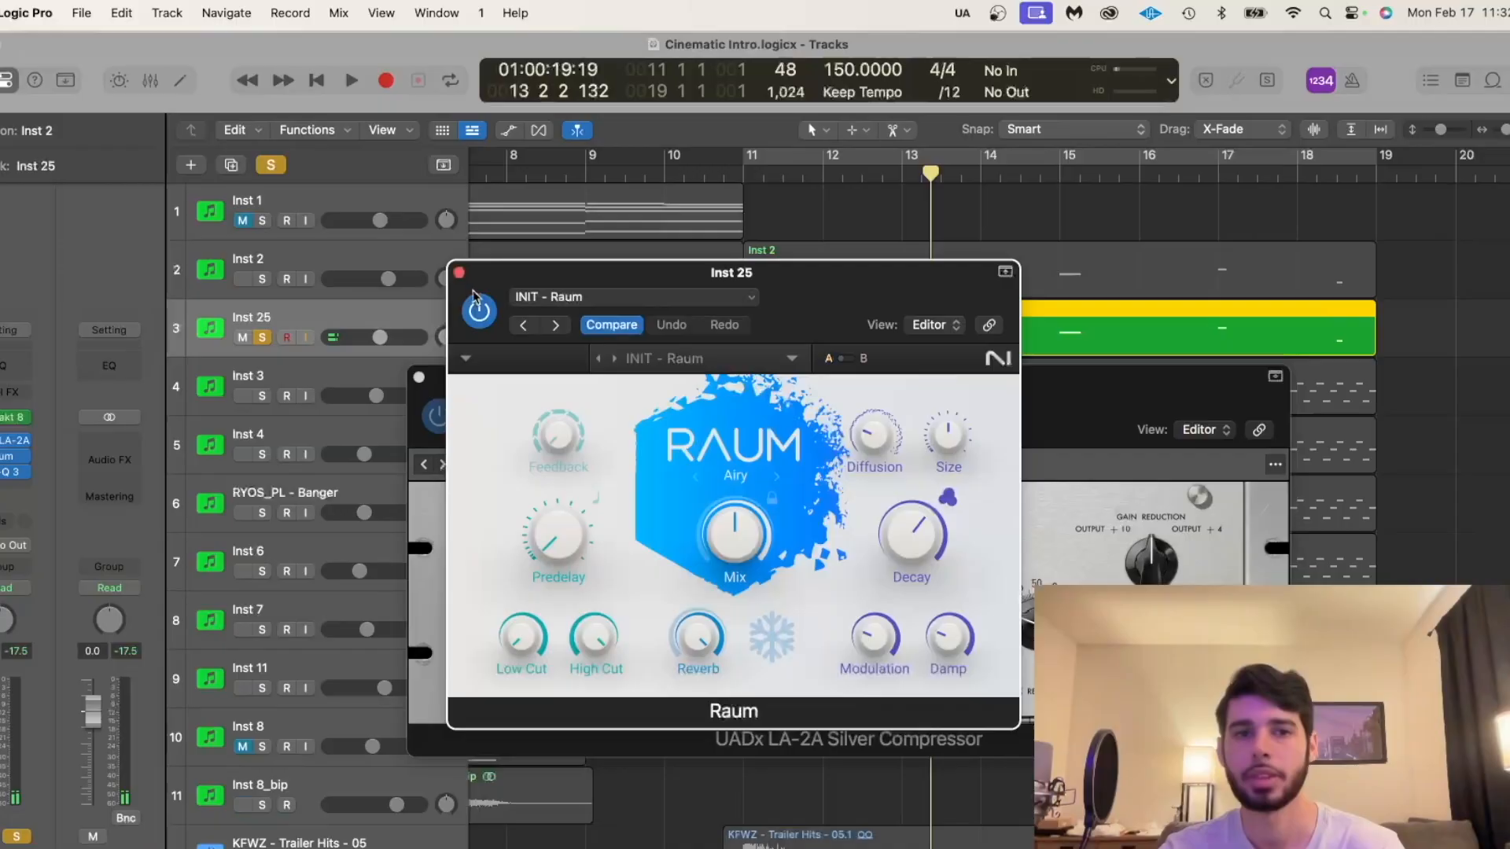
{"action": "left_click", "coordinate": [460, 274]}
{"action": "left_click", "coordinate": [419, 378]}
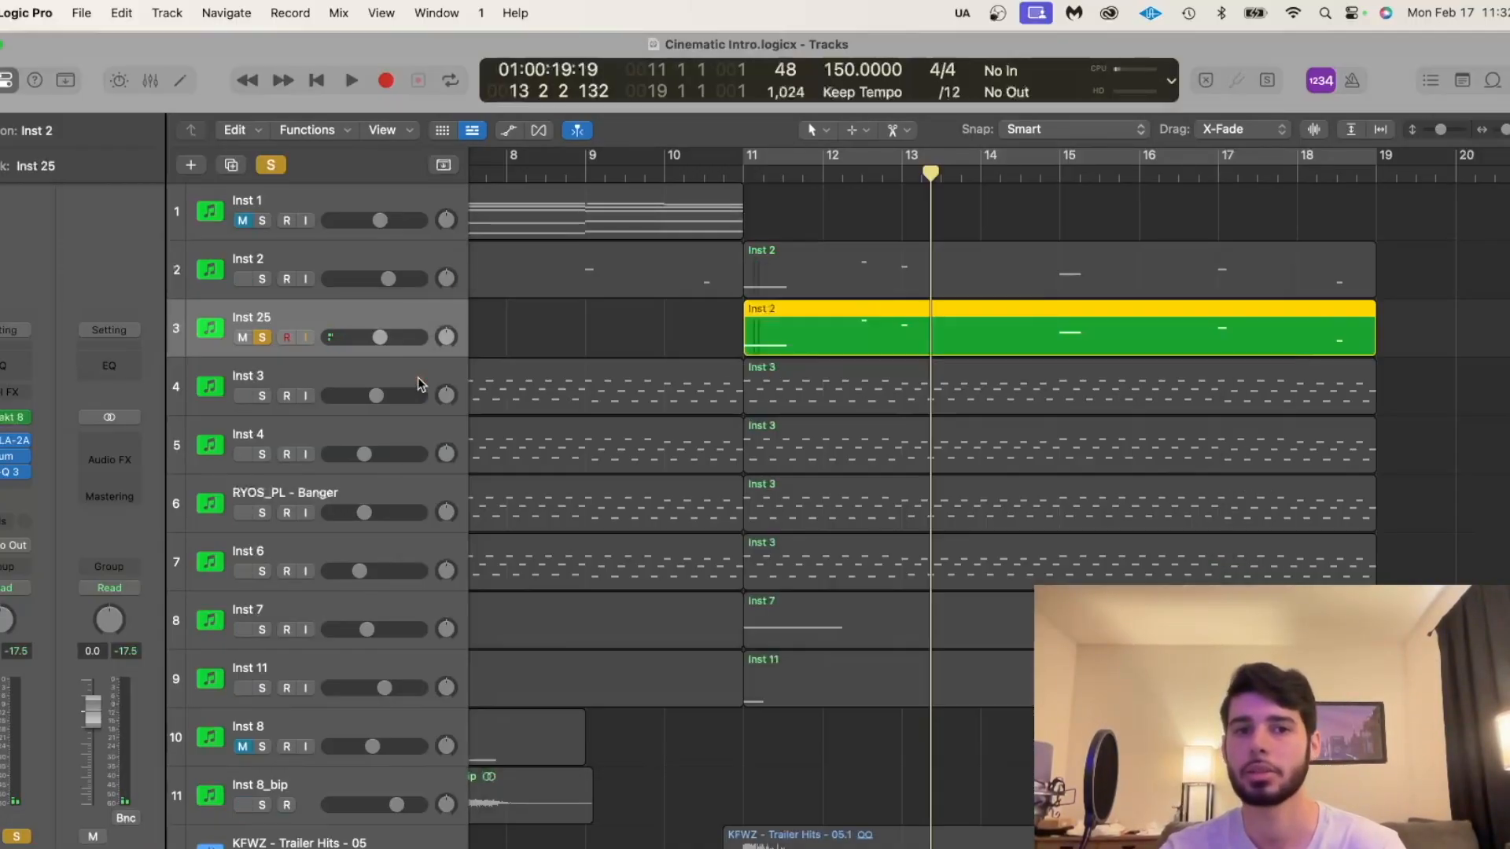
{"action": "left_click", "coordinate": [261, 338]}
Solo and select Inst 7, play it from just before bar 3, stop playback, and open its Kontakt instrument.
{"action": "scroll", "coordinate": [692, 610], "scroll_direction": "down", "scroll_amount": 5}
{"action": "scroll", "coordinate": [692, 606], "scroll_direction": "left", "scroll_amount": 10}
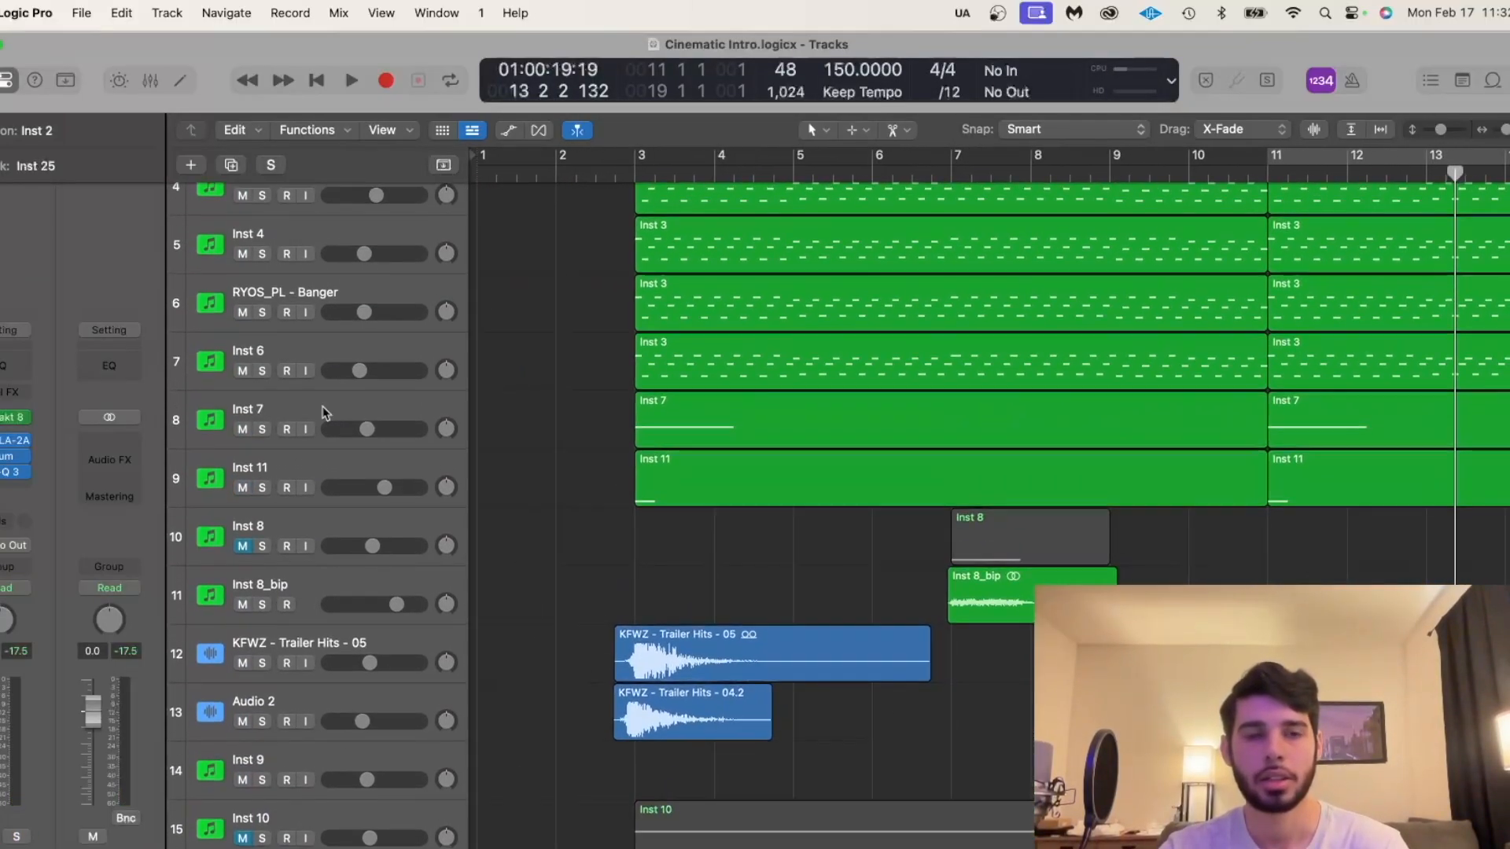
{"action": "left_click", "coordinate": [261, 430]}
{"action": "left_click", "coordinate": [622, 184]}
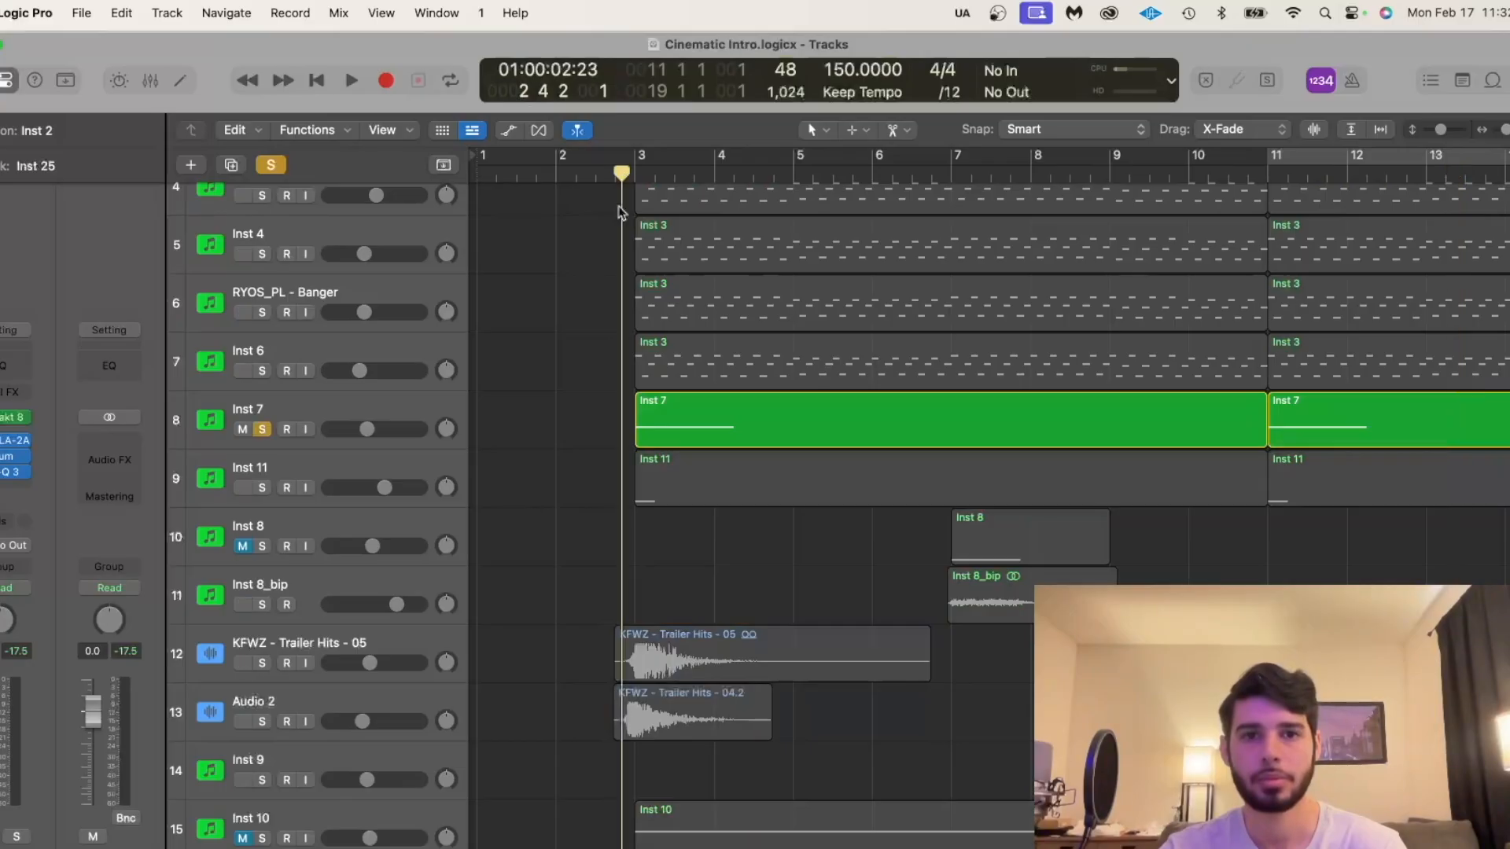
{"action": "left_click", "coordinate": [390, 414]}
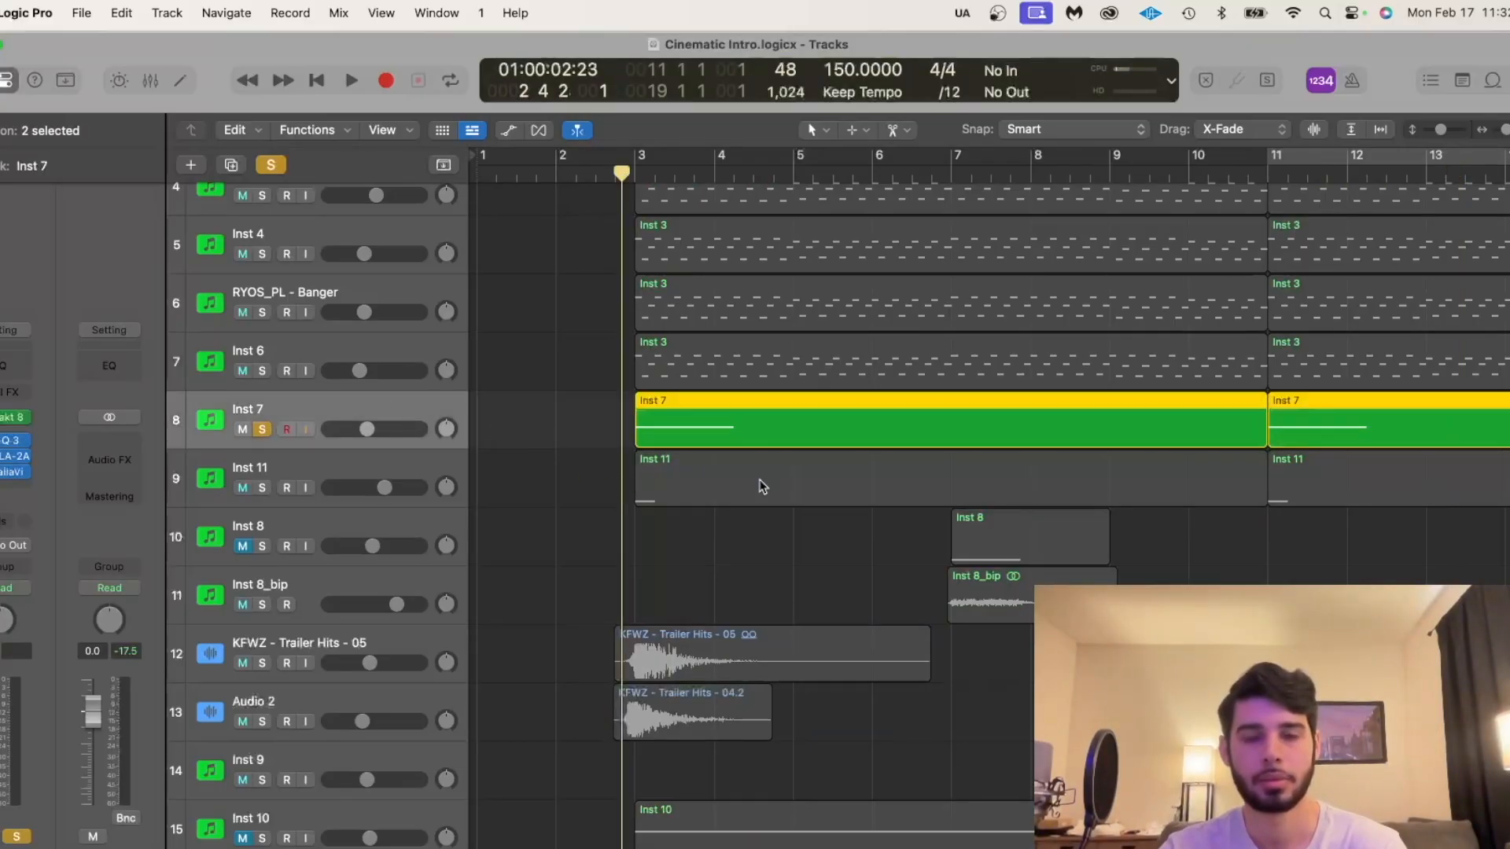
{"action": "scroll", "coordinate": [761, 486], "scroll_direction": "up", "scroll_amount": 3}
{"action": "key", "text": "space"}
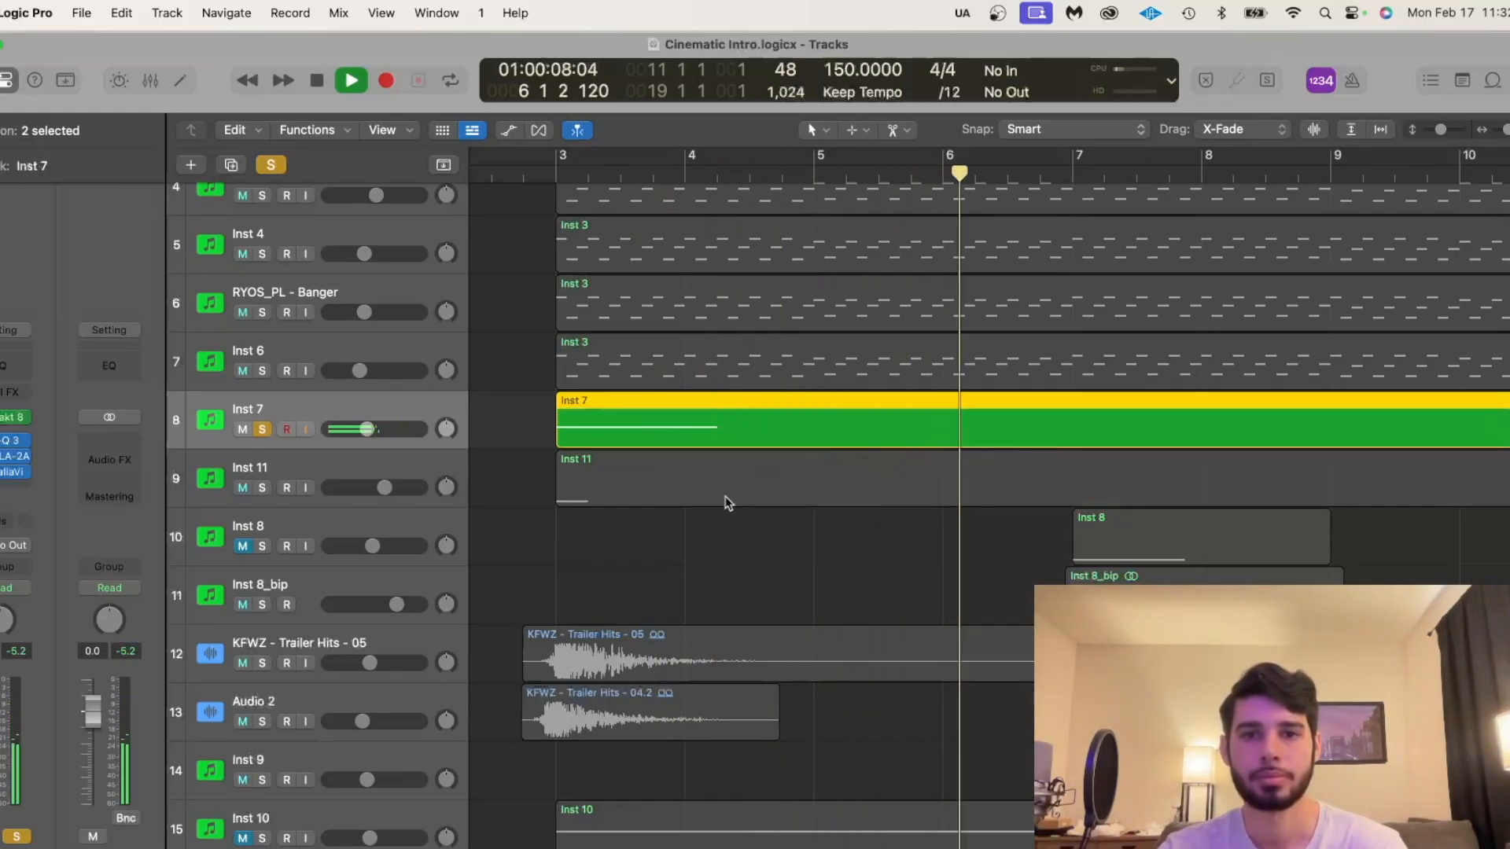
{"action": "key", "text": "space"}
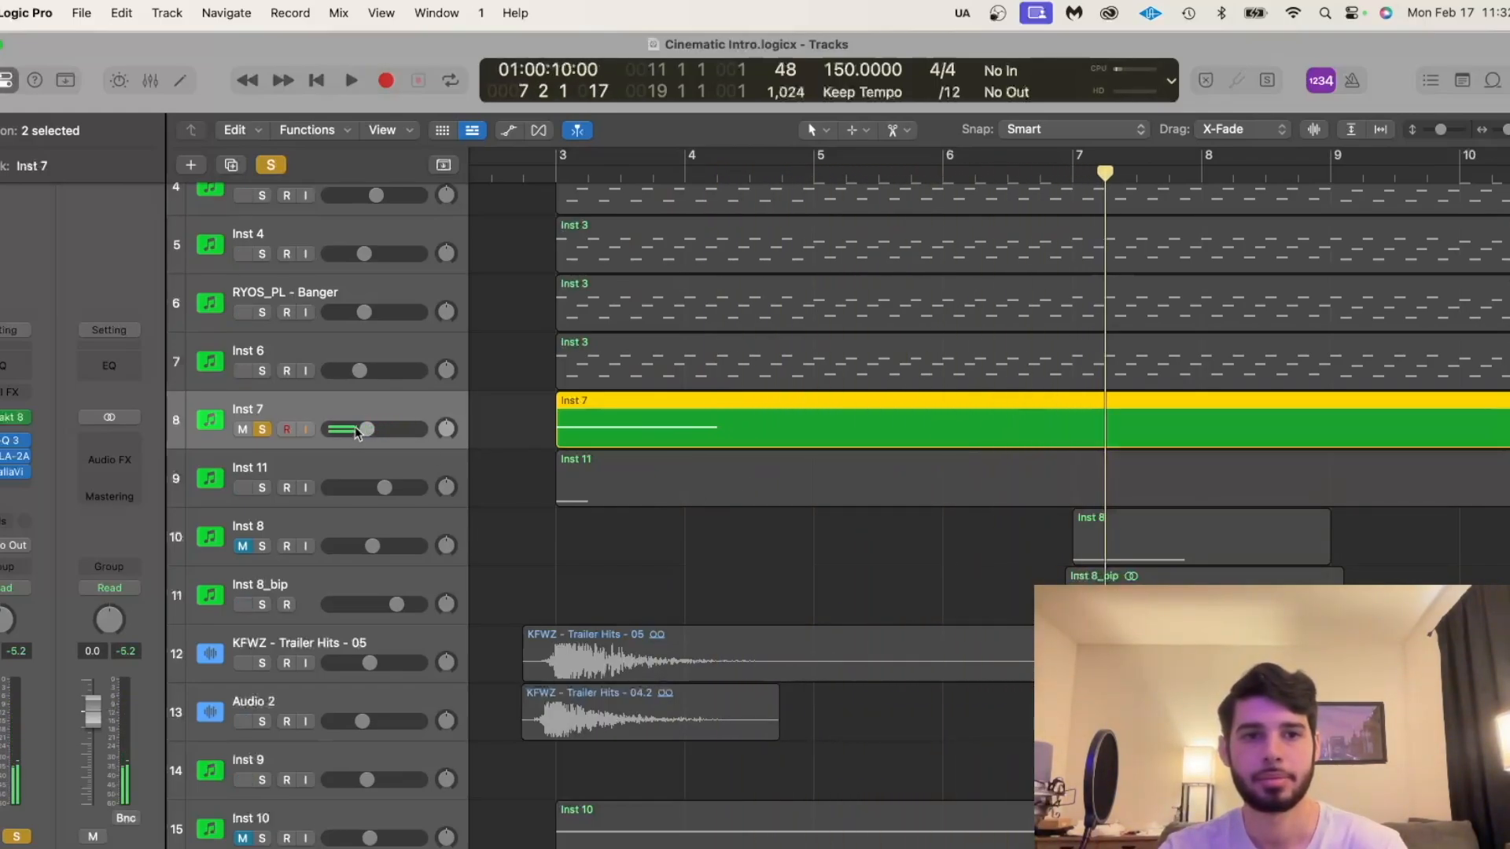
{"action": "left_click", "coordinate": [10, 423]}
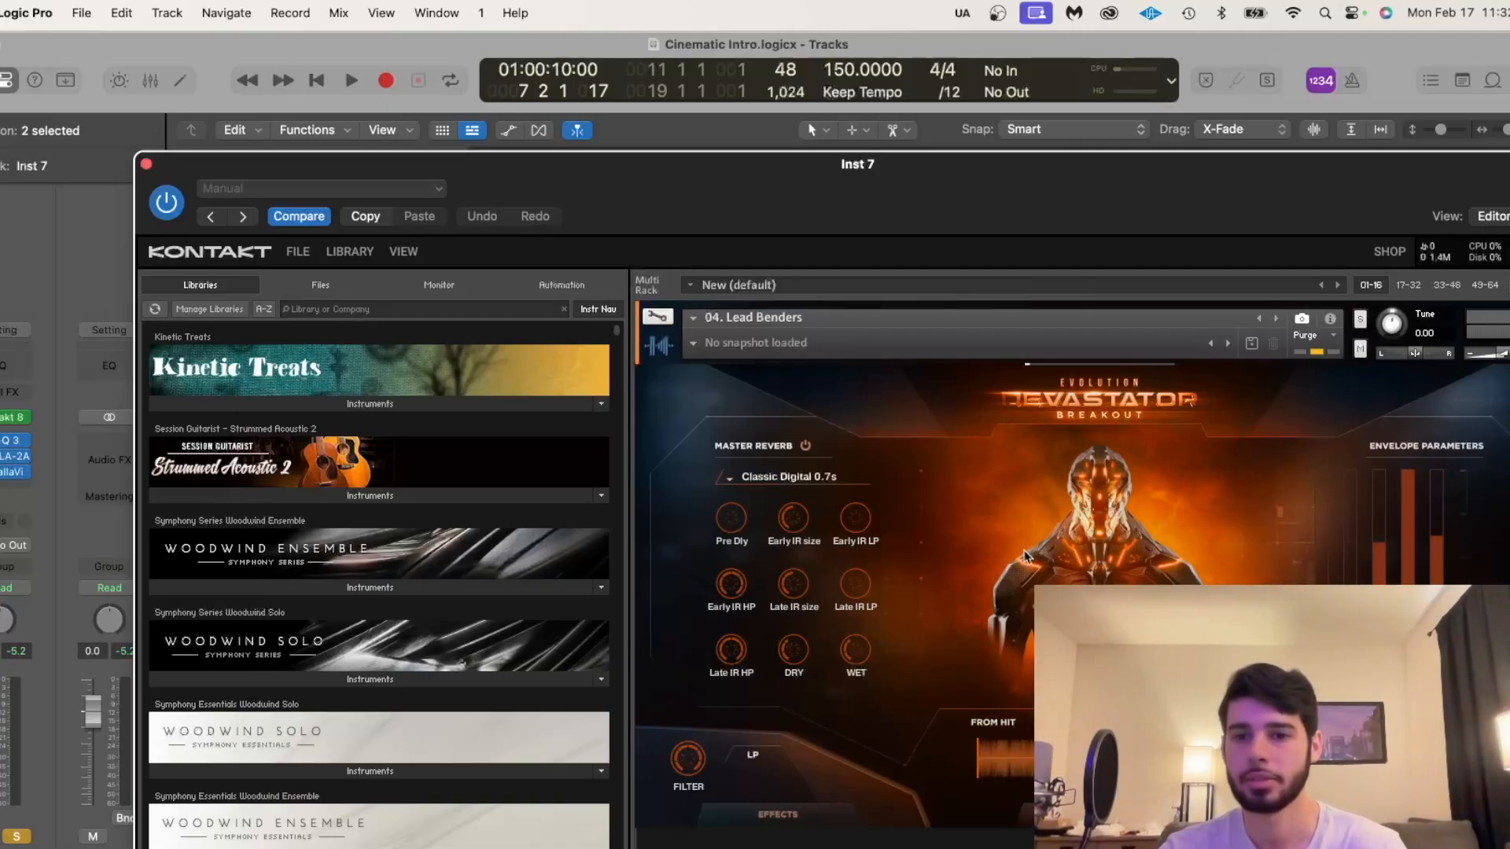
Show Inst 7's MIDI region in the Piano Roll, recheck its Kontakt instrument, and close the Kontakt window.
{"action": "left_click_drag", "start_coordinate": [974, 224], "coordinate": [864, 537]}
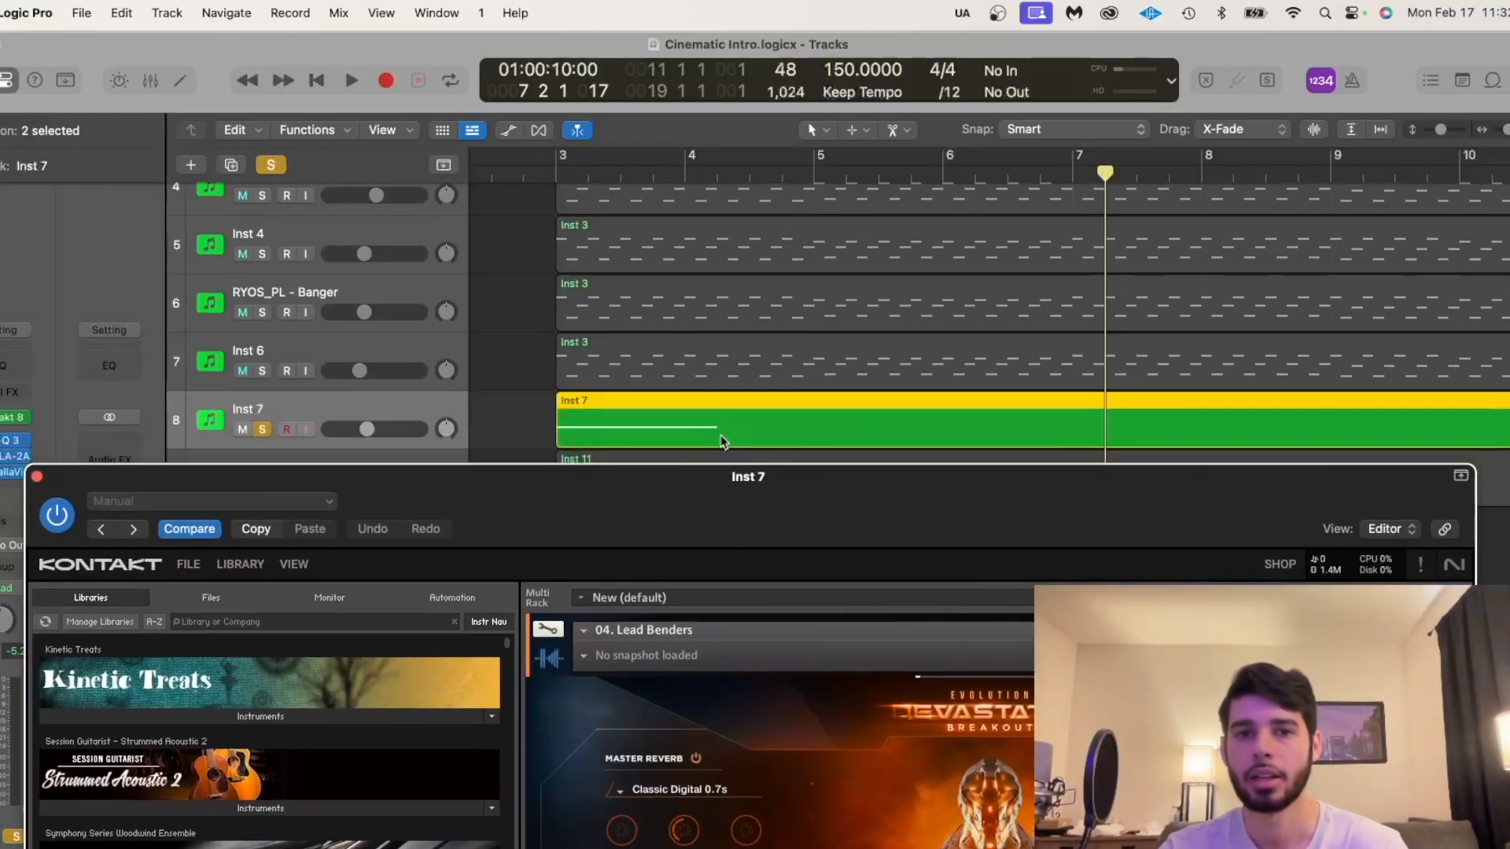
{"action": "double_click", "coordinate": [711, 427]}
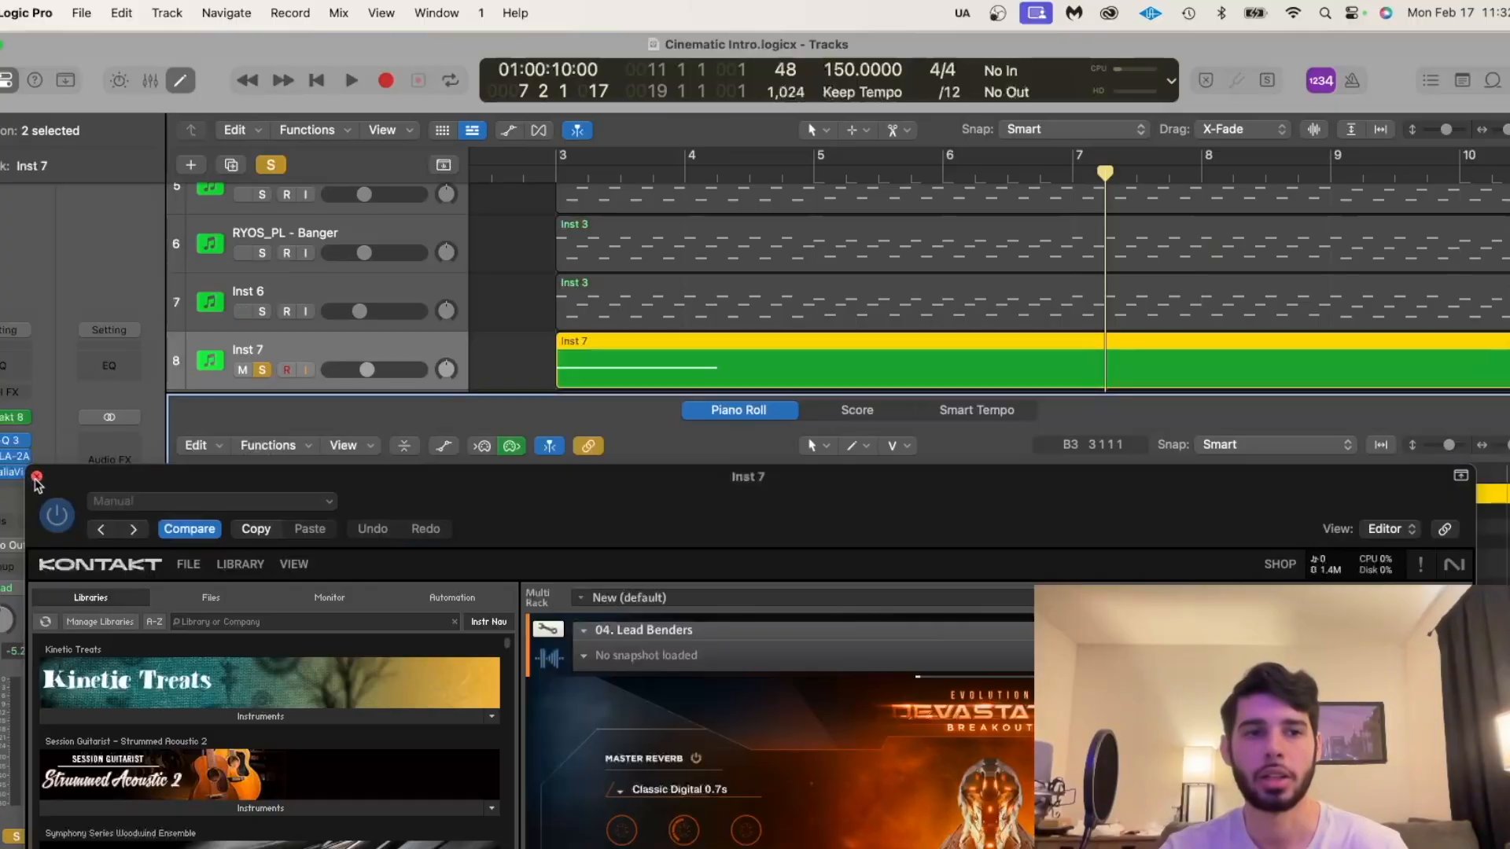
{"action": "left_click", "coordinate": [36, 477]}
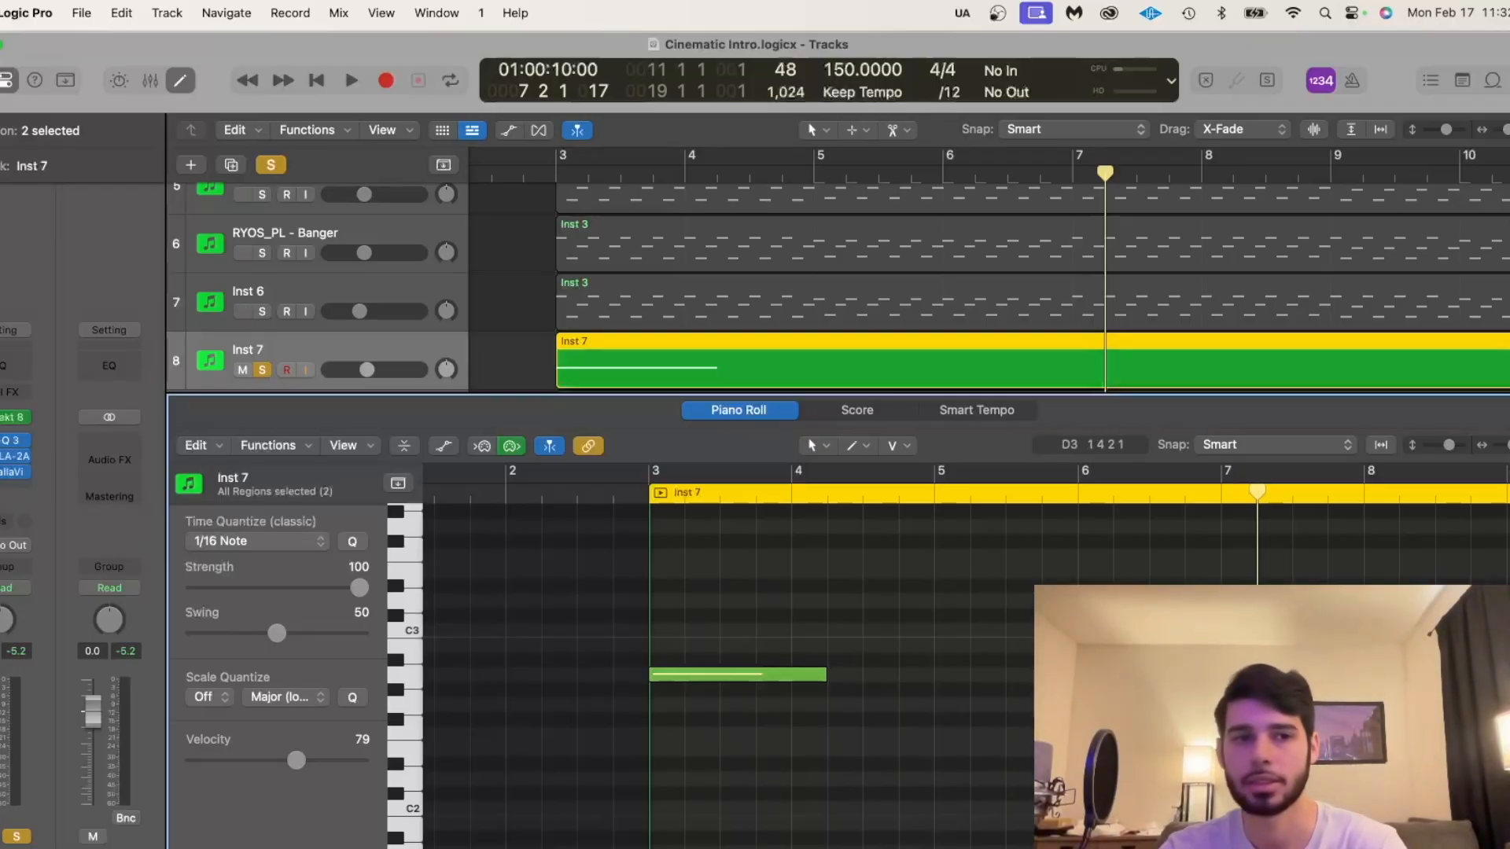
{"action": "left_click", "coordinate": [11, 419]}
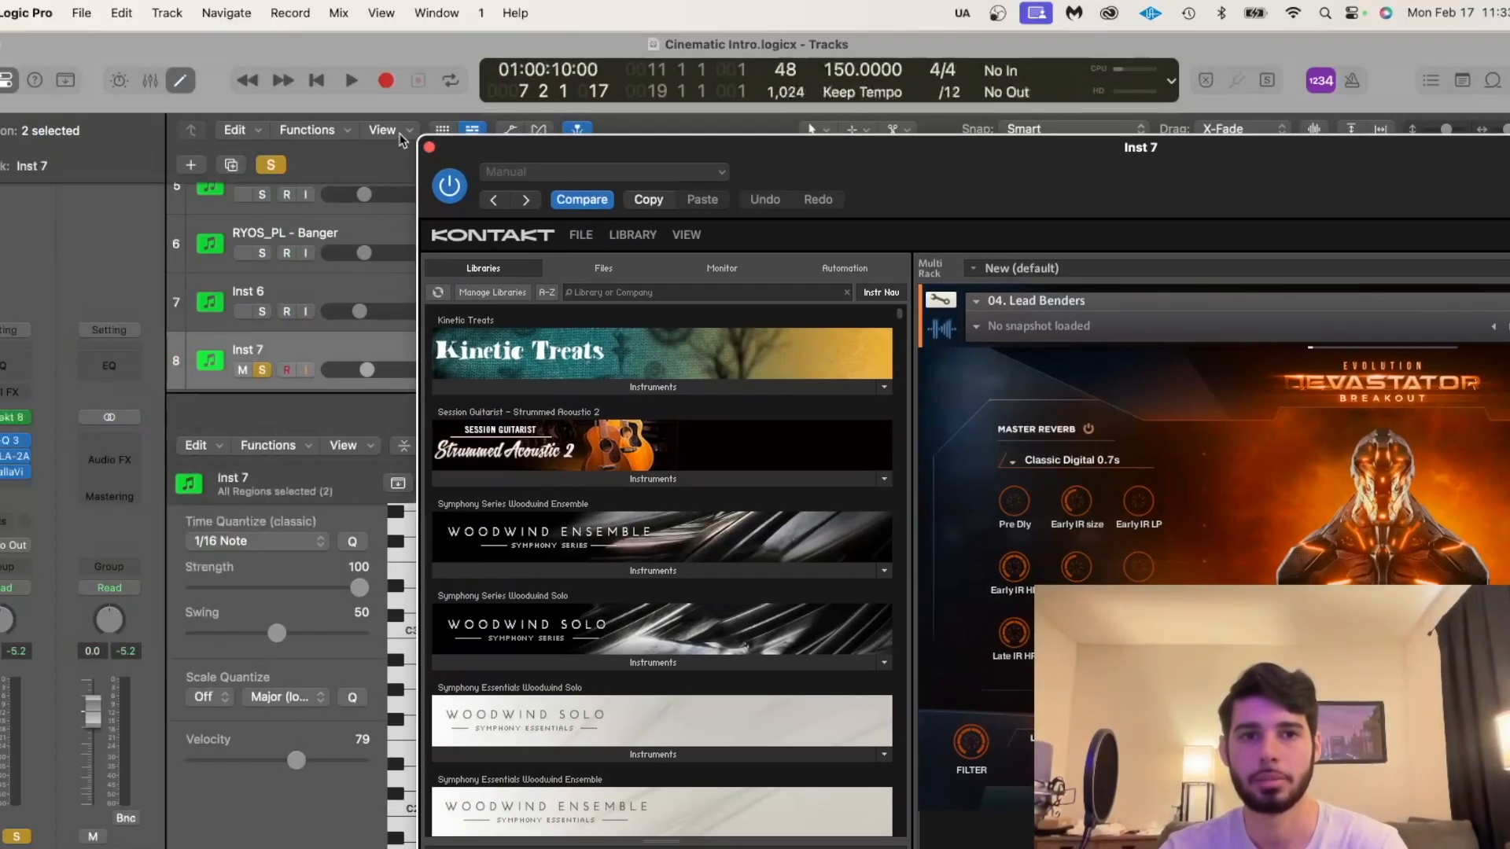
{"action": "left_click", "coordinate": [434, 153]}
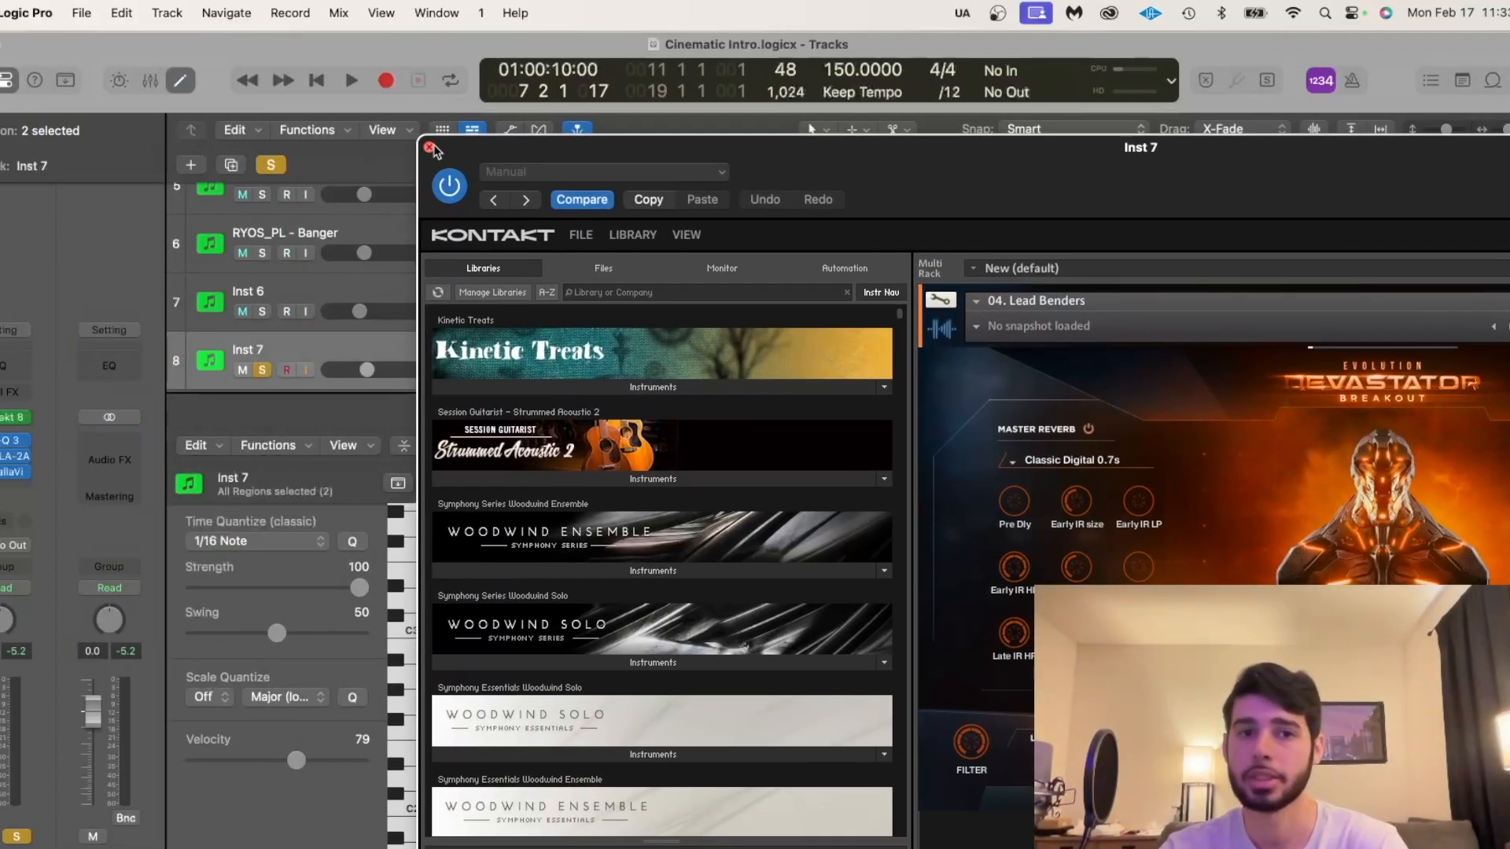
Play Inst 7 from just before bar 3, inspect its Pro-Q 3 low cut during playback, and stop.
{"action": "left_click", "coordinate": [626, 494]}
{"action": "key", "text": "space"}
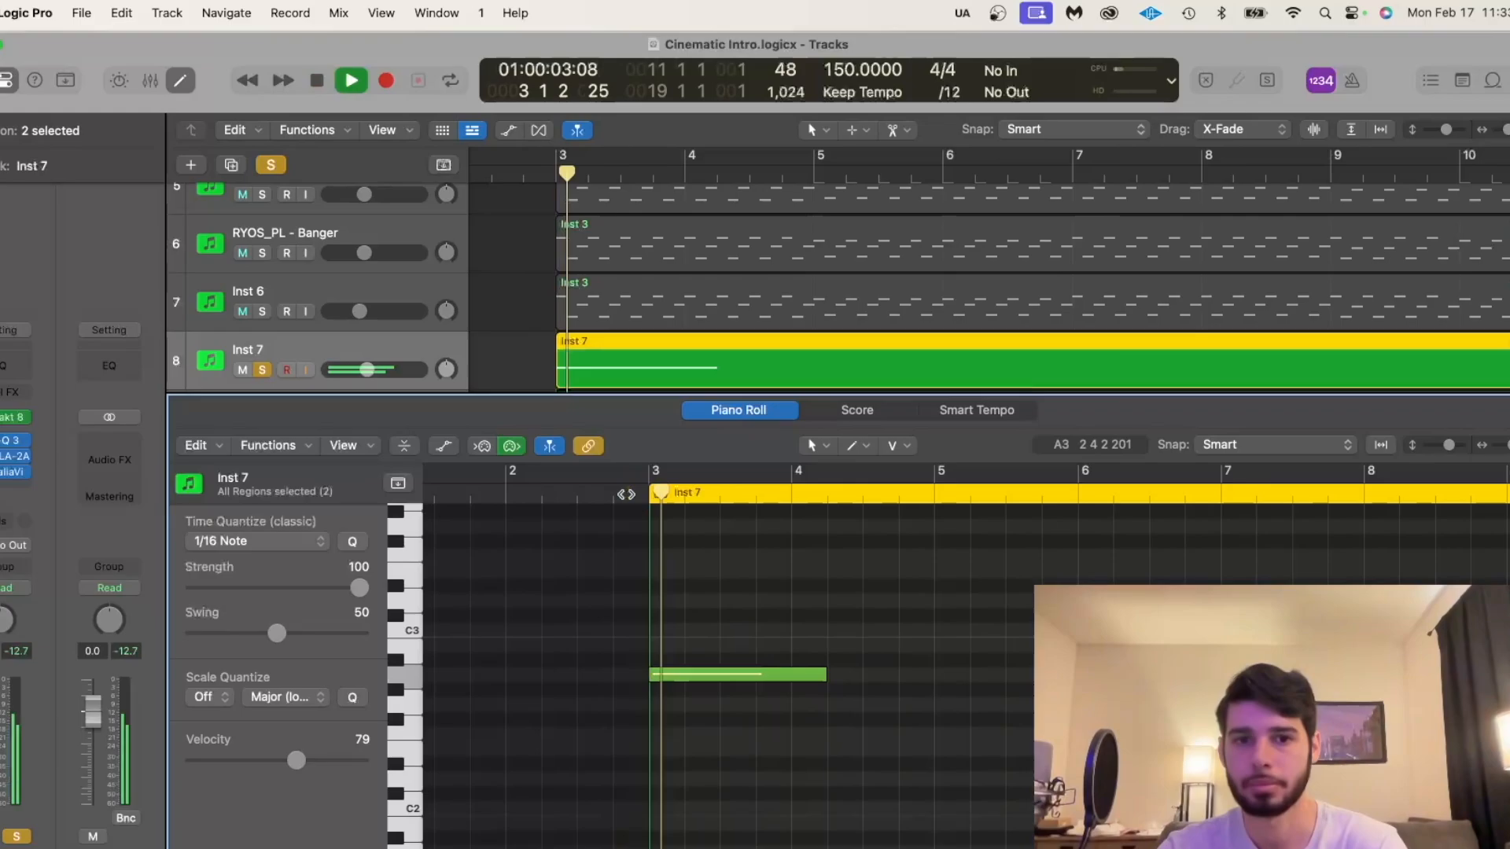
{"action": "left_click", "coordinate": [14, 440]}
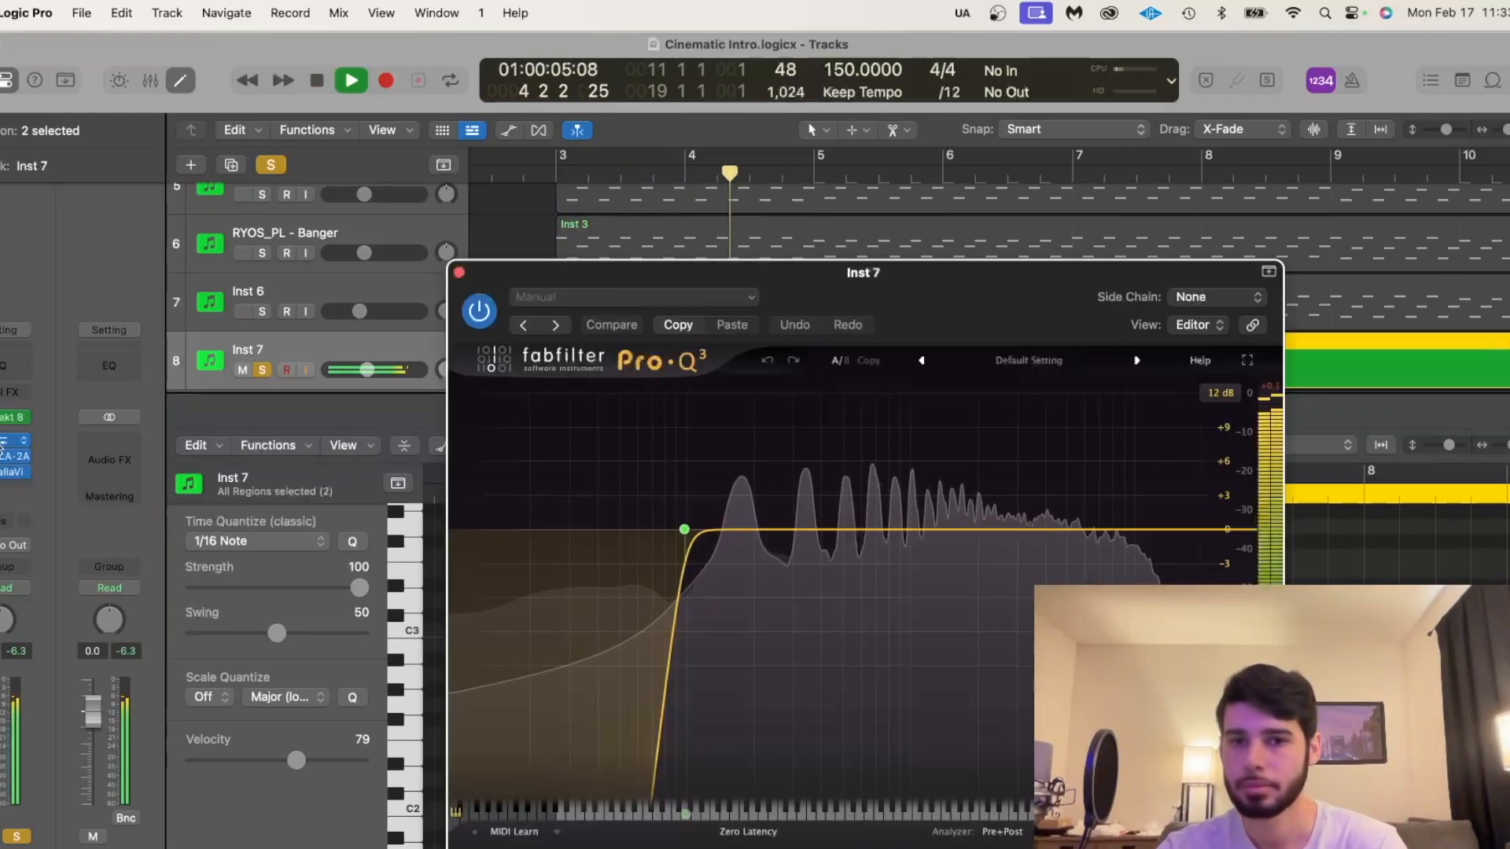
{"action": "key", "text": "space"}
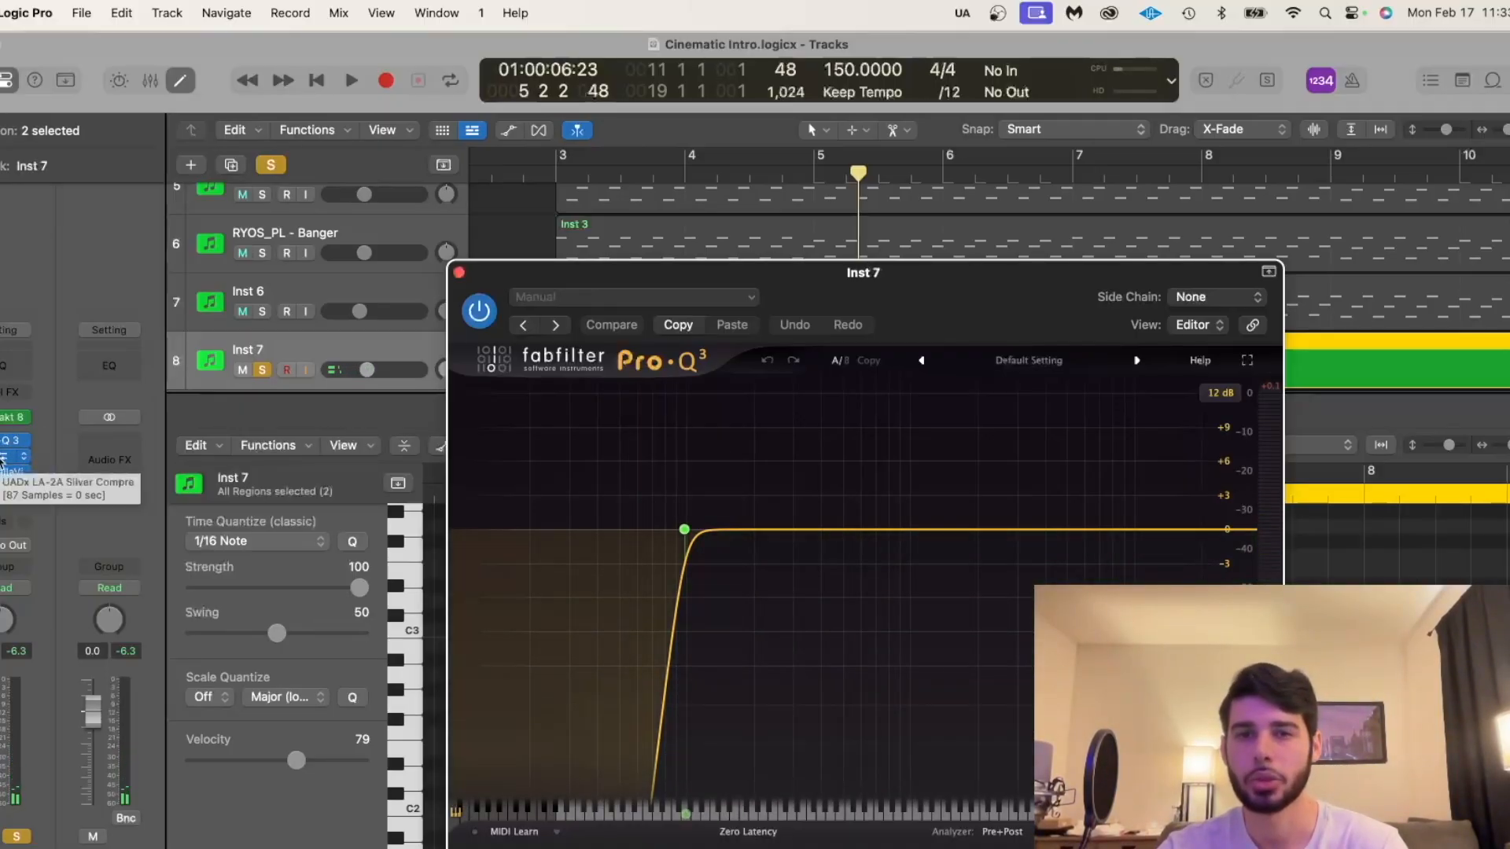
Check Inst 7's UADx LA-2A Silver Compressor and ValhallaVintageVerb settings, and play the track from just before bar 3.
{"action": "left_click", "coordinate": [4, 462]}
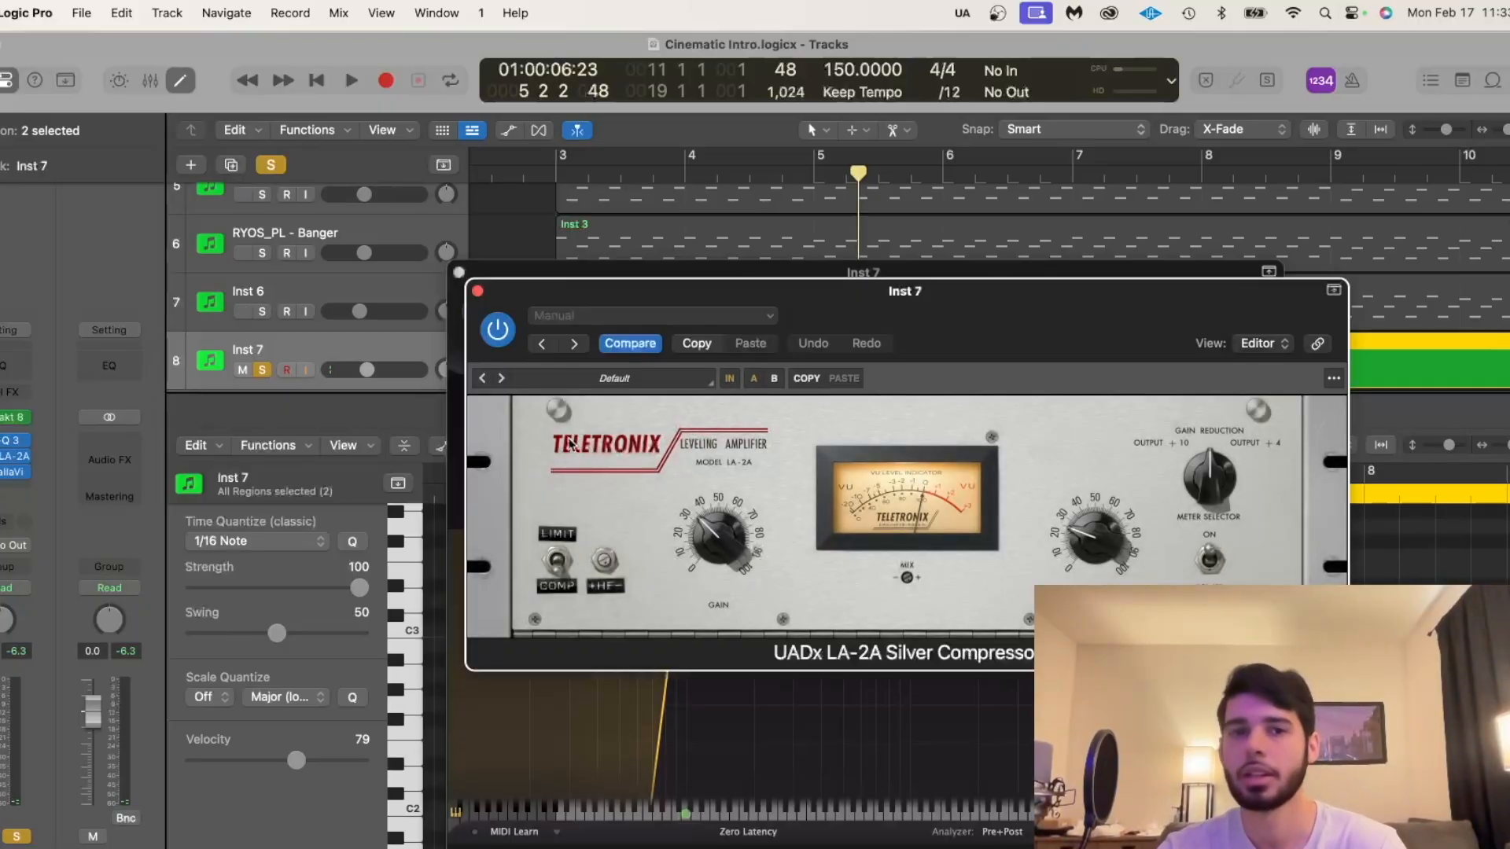
{"action": "left_click", "coordinate": [4, 472]}
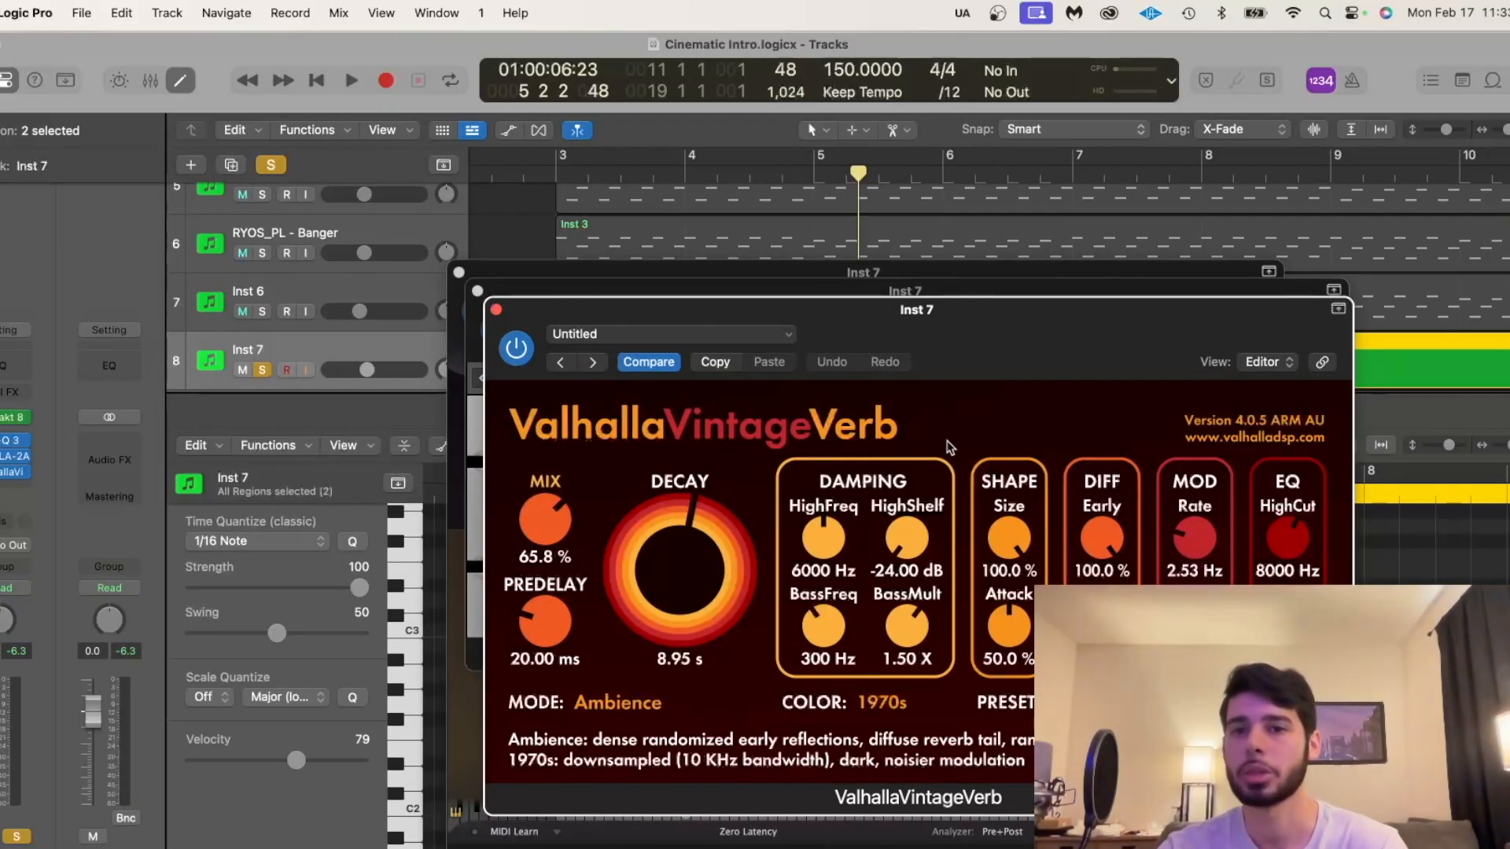
{"action": "left_click_drag", "start_coordinate": [954, 359], "coordinate": [888, 417]}
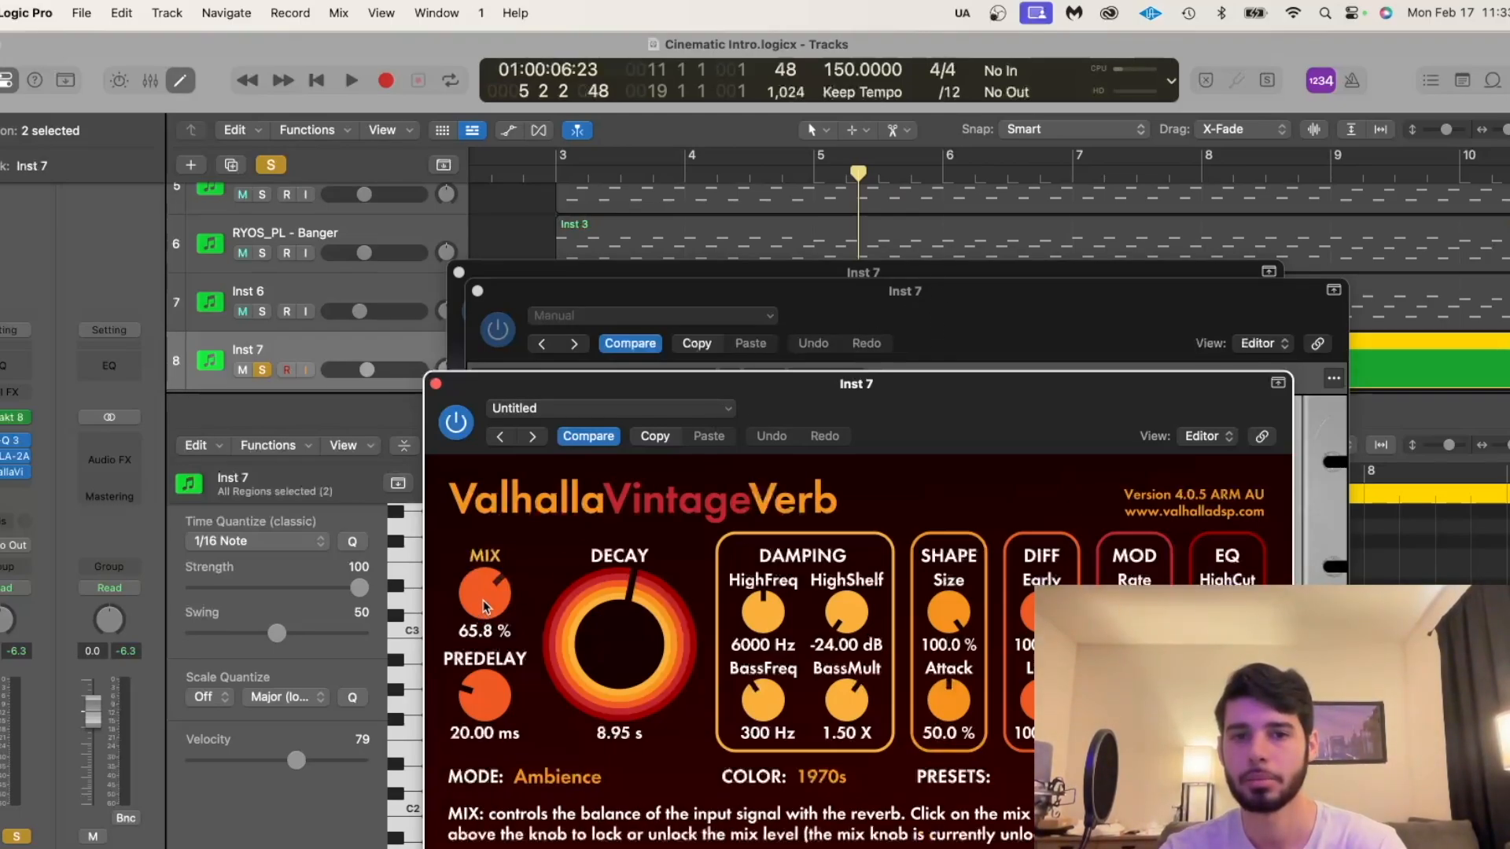
{"action": "left_click", "coordinate": [542, 177]}
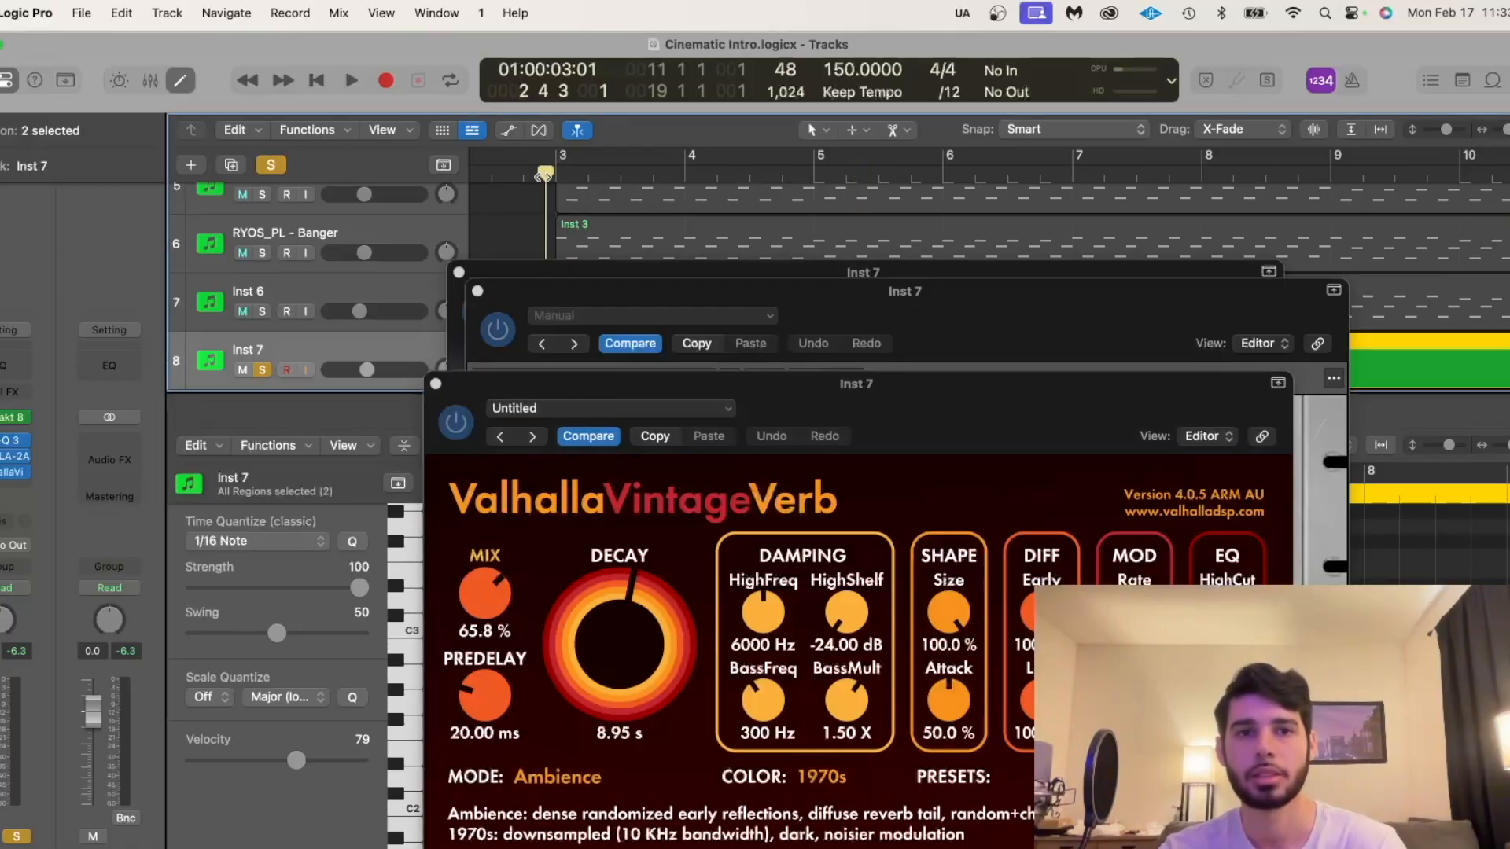
{"action": "key", "text": "space"}
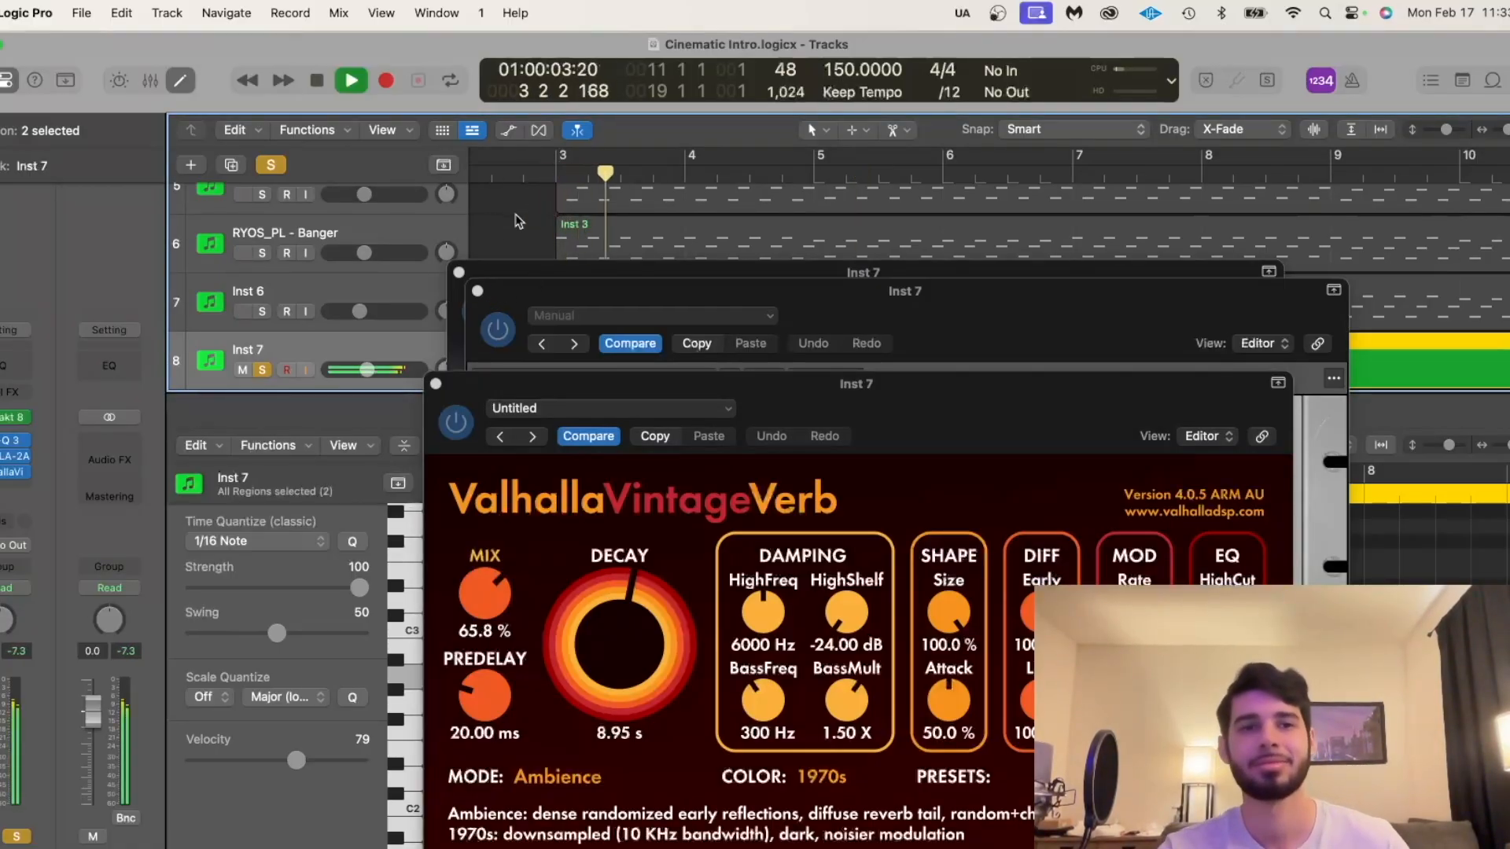
Close Inst 7's Pro-Q 3, LA-2A and ValhallaVintageVerb windows, stop playback, and clear the solo and the Piano Roll.
{"action": "left_click", "coordinate": [459, 272]}
{"action": "left_click", "coordinate": [477, 291]}
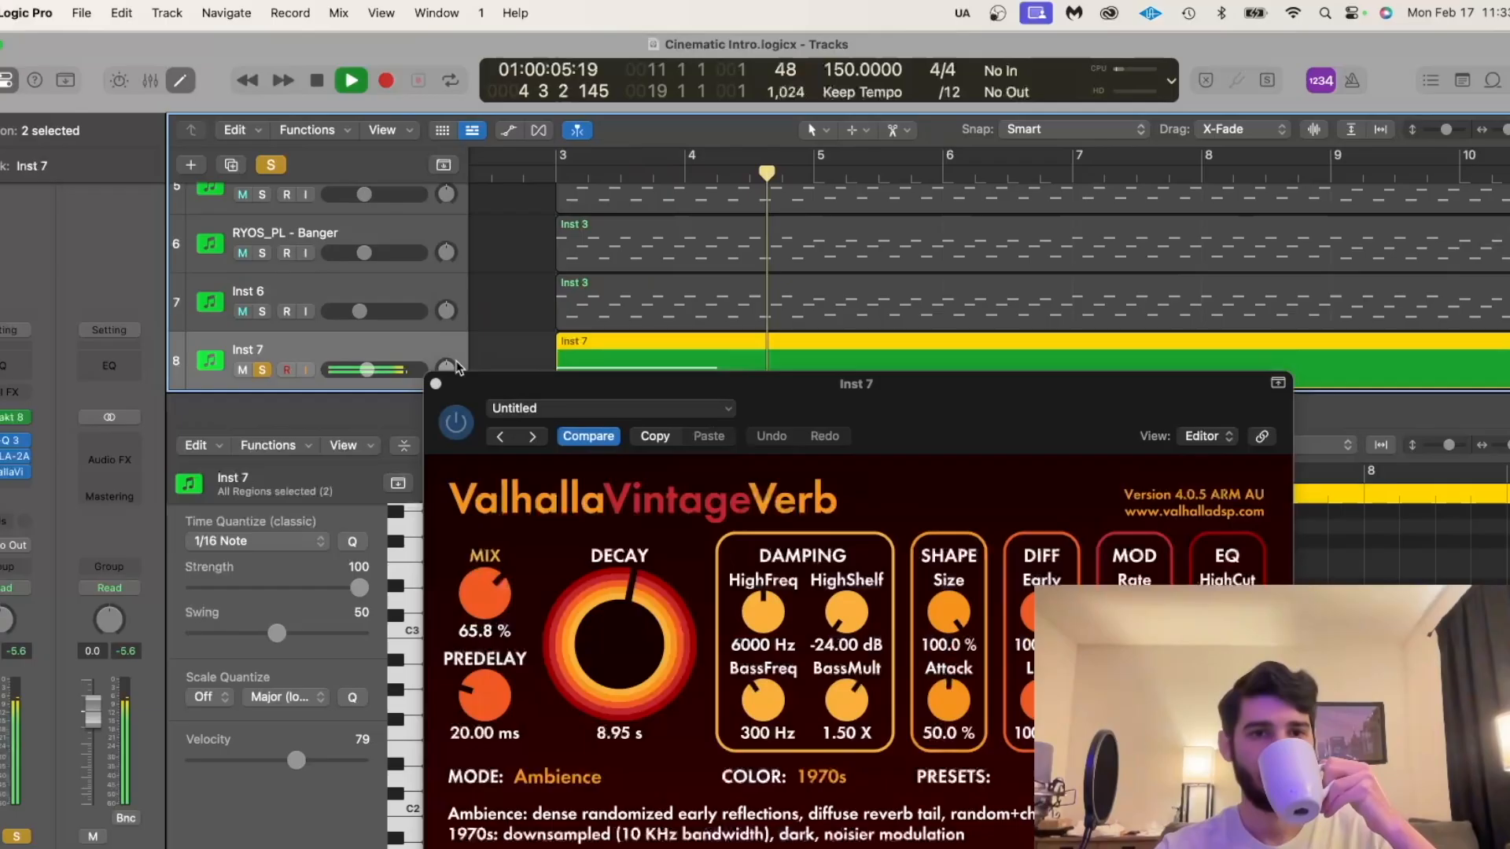
{"action": "left_click", "coordinate": [436, 384]}
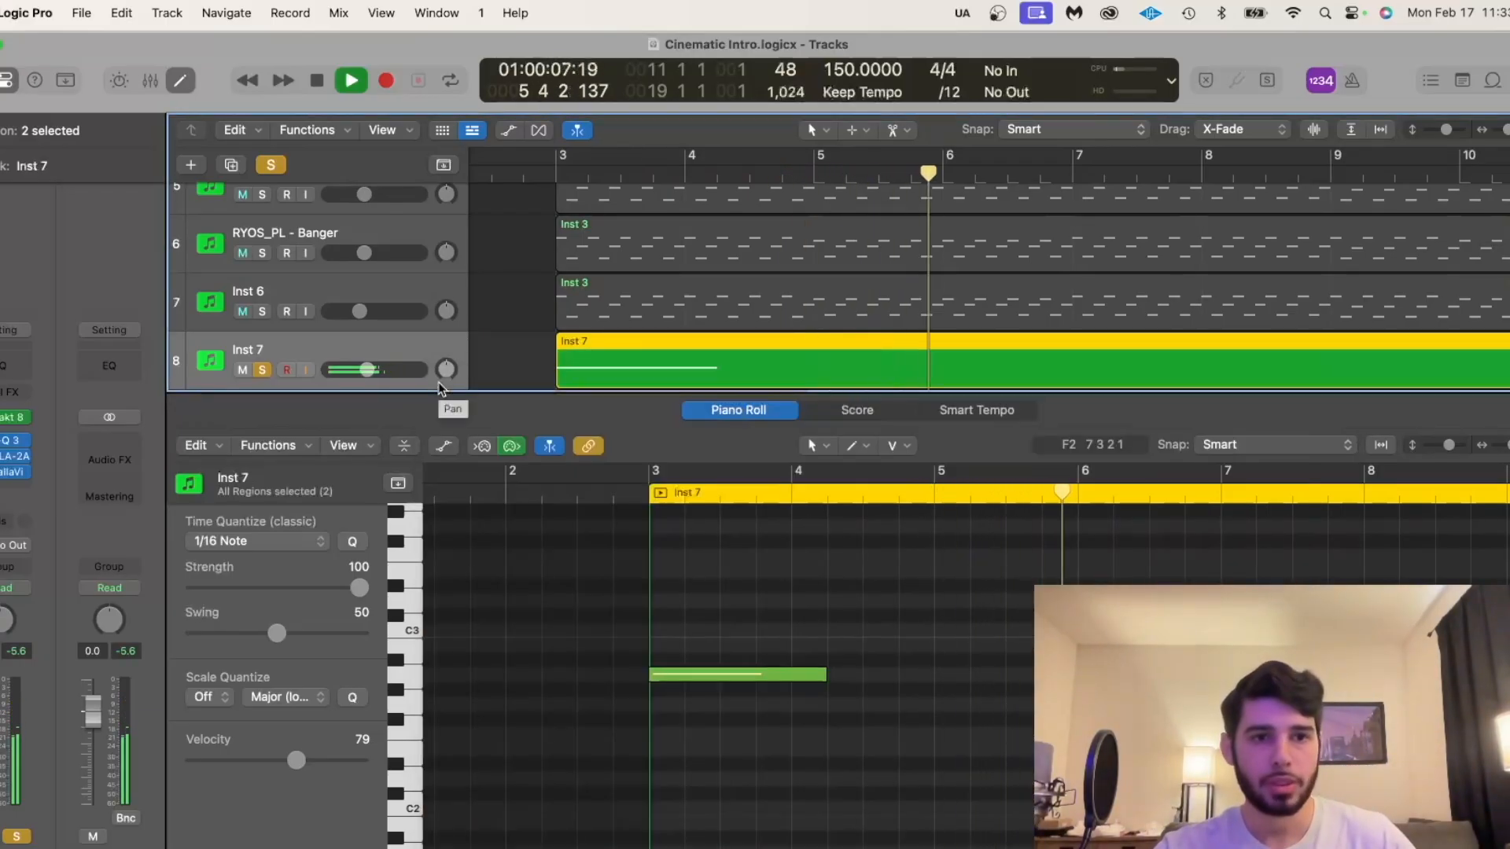
{"action": "key", "text": "space"}
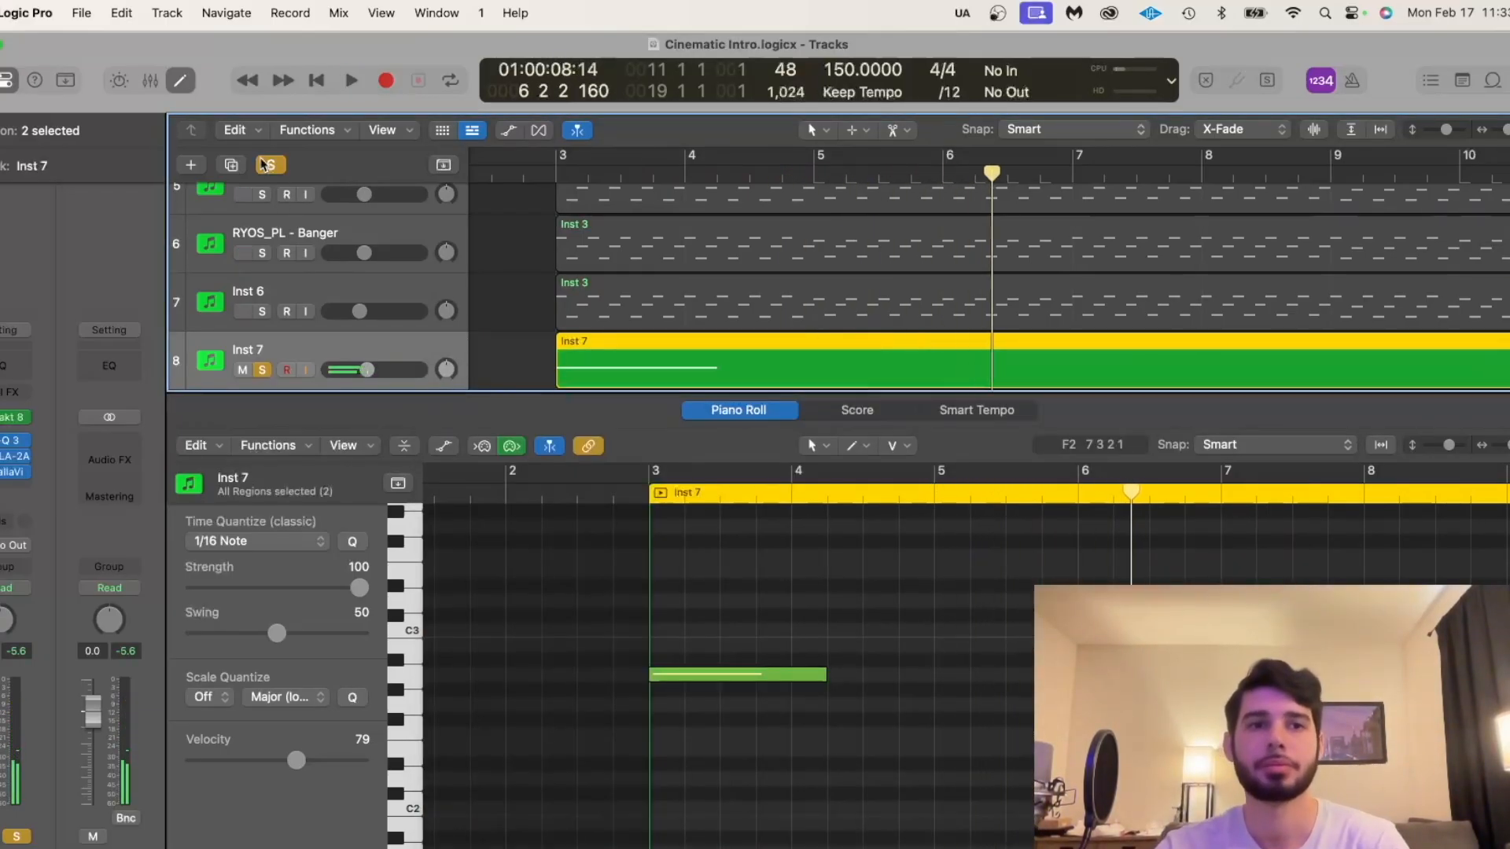
{"action": "left_click", "coordinate": [264, 163]}
{"action": "left_click", "coordinate": [180, 80]}
Select and solo the Inst 8_bip track and play it from the current playhead position in bar 6.
{"action": "scroll", "coordinate": [668, 500], "scroll_direction": "down", "scroll_amount": 3}
{"action": "scroll", "coordinate": [667, 500], "scroll_direction": "right", "scroll_amount": 2}
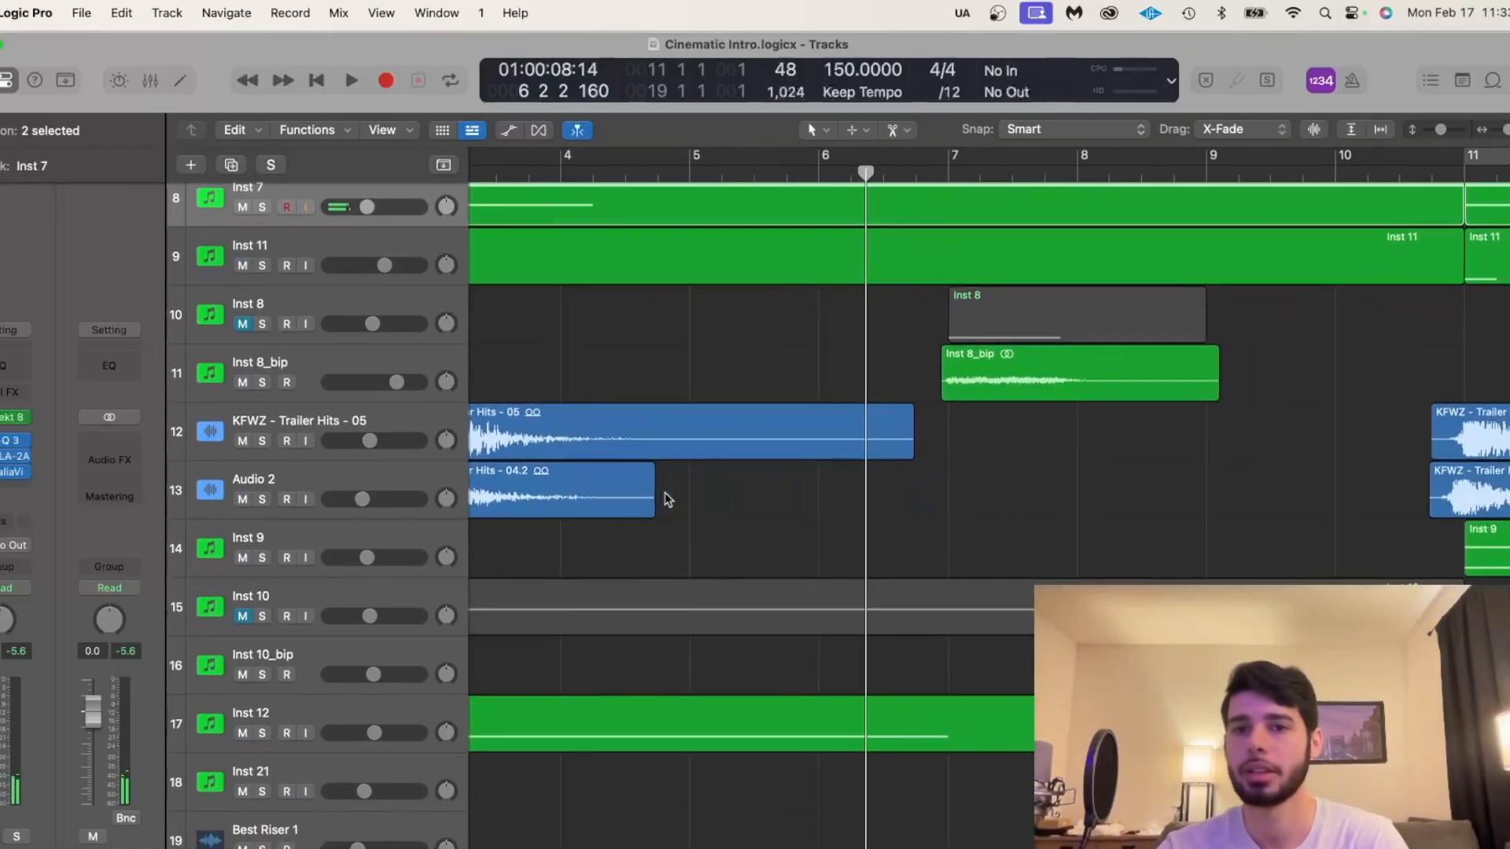
{"action": "scroll", "coordinate": [667, 499], "scroll_direction": "right", "scroll_amount": 2}
{"action": "scroll", "coordinate": [664, 496], "scroll_direction": "up", "scroll_amount": 3}
{"action": "left_click", "coordinate": [384, 519]}
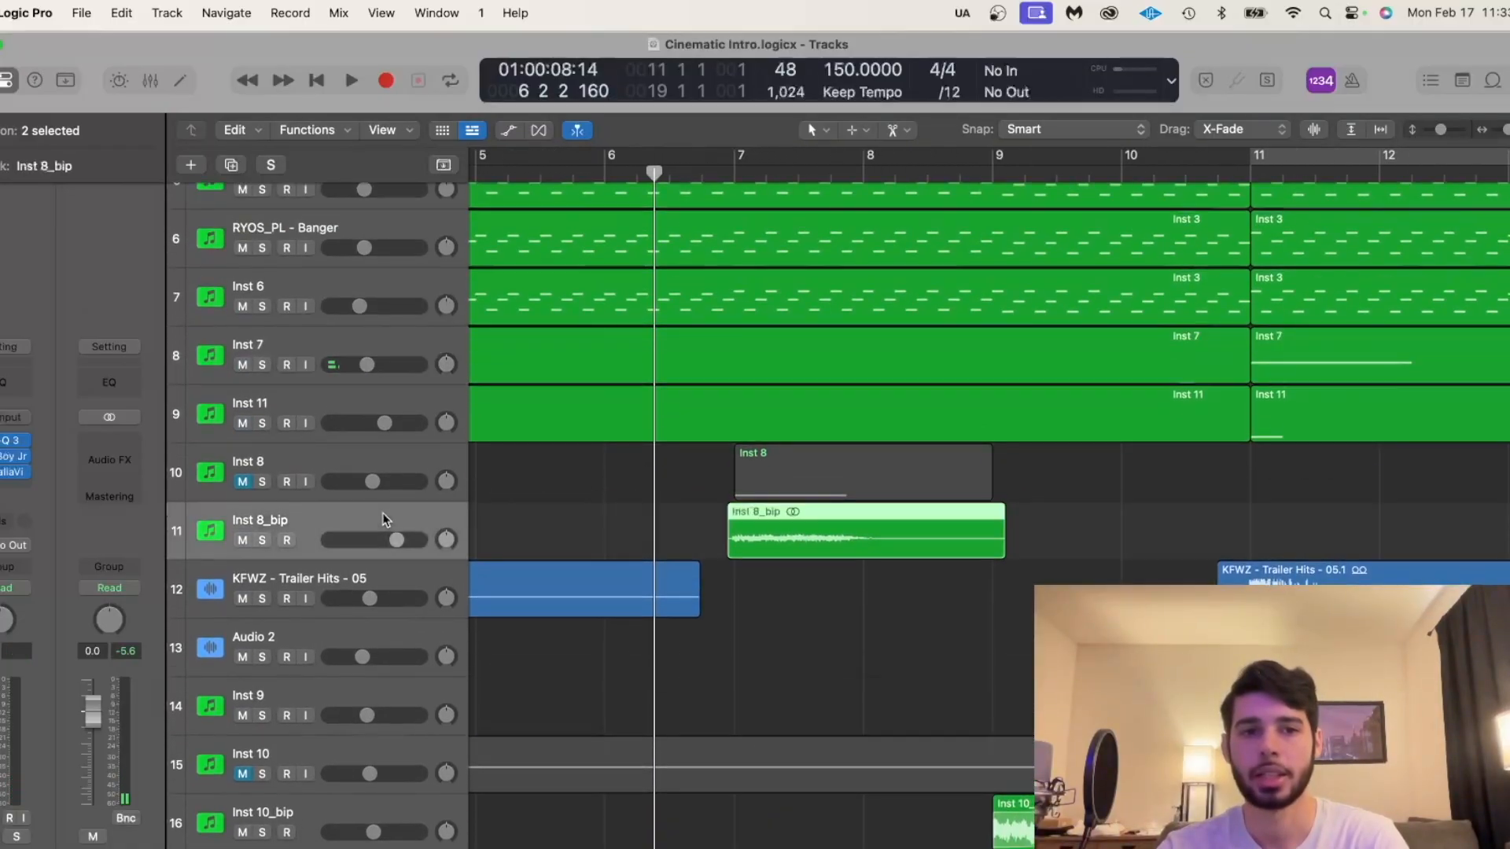
{"action": "left_click", "coordinate": [263, 540]}
{"action": "scroll", "coordinate": [612, 539], "scroll_direction": "down", "scroll_amount": 2}
{"action": "scroll", "coordinate": [631, 295], "scroll_direction": "left", "scroll_amount": 2}
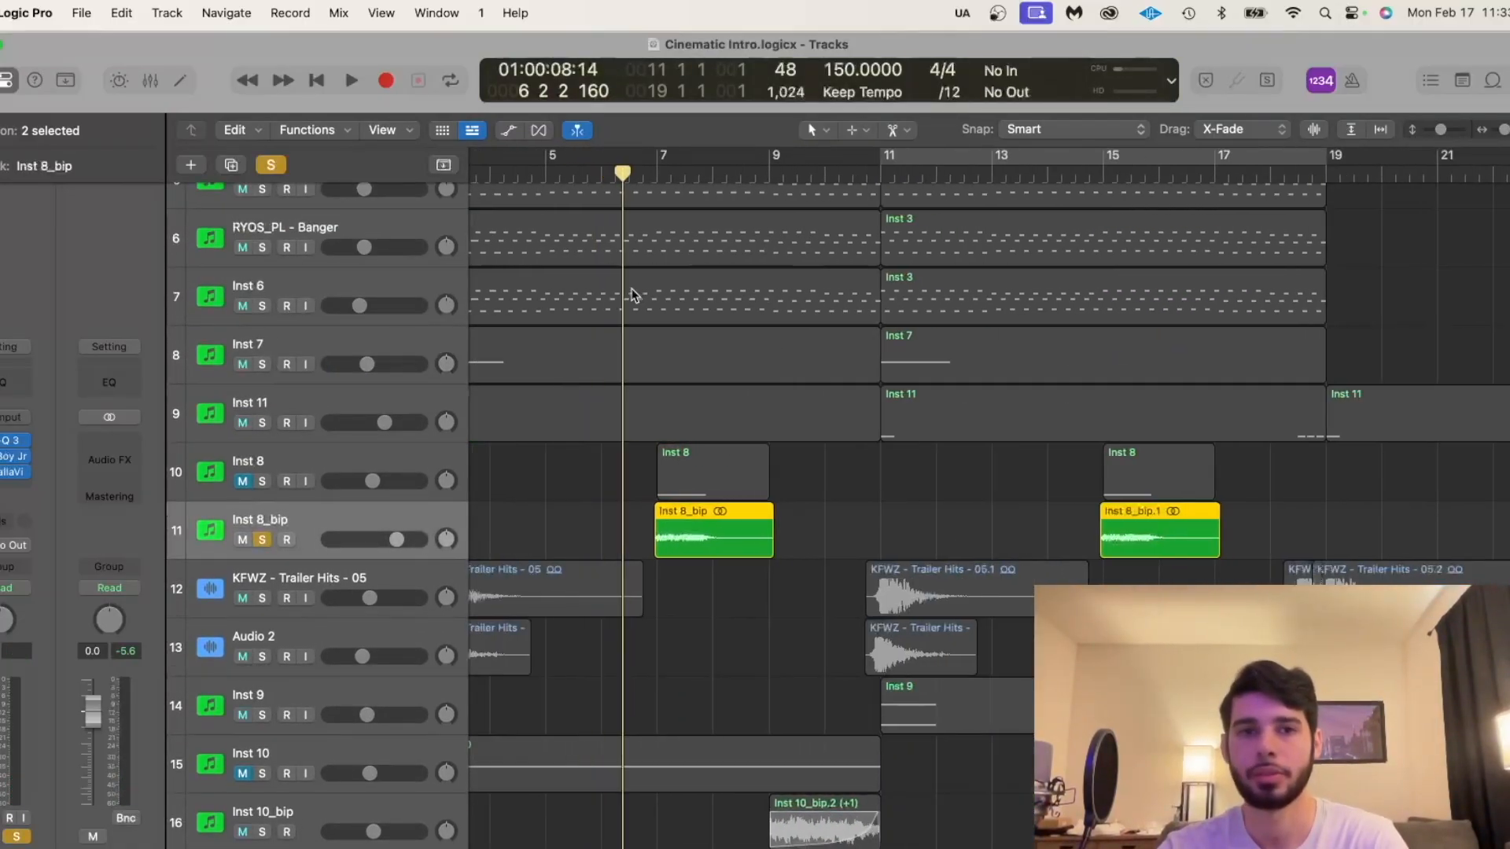
{"action": "scroll", "coordinate": [633, 296], "scroll_direction": "up", "scroll_amount": 5}
{"action": "scroll", "coordinate": [1079, 339], "scroll_direction": "down", "scroll_amount": 5}
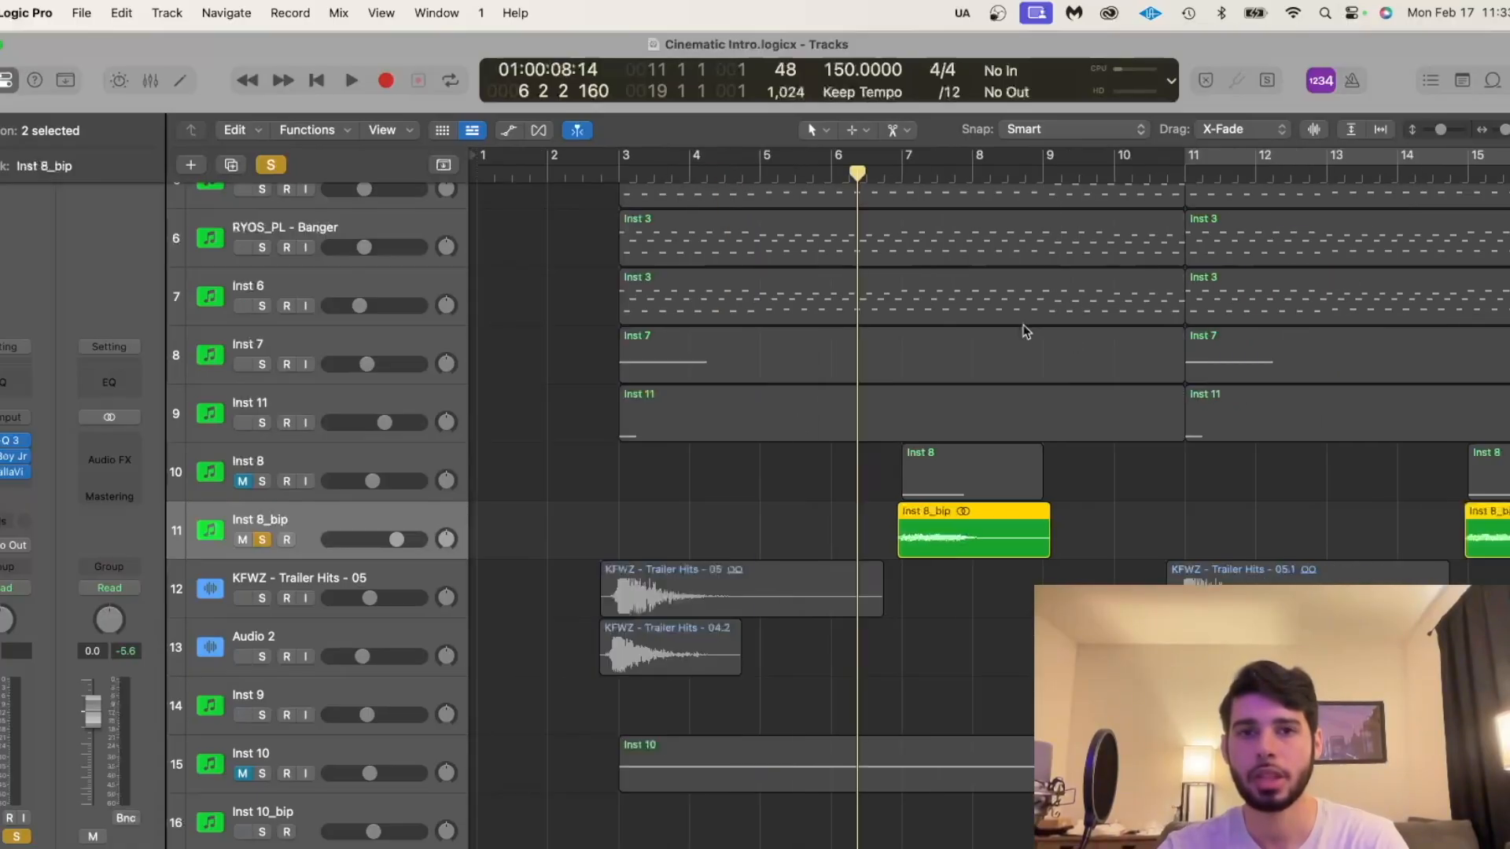
{"action": "key", "text": "space"}
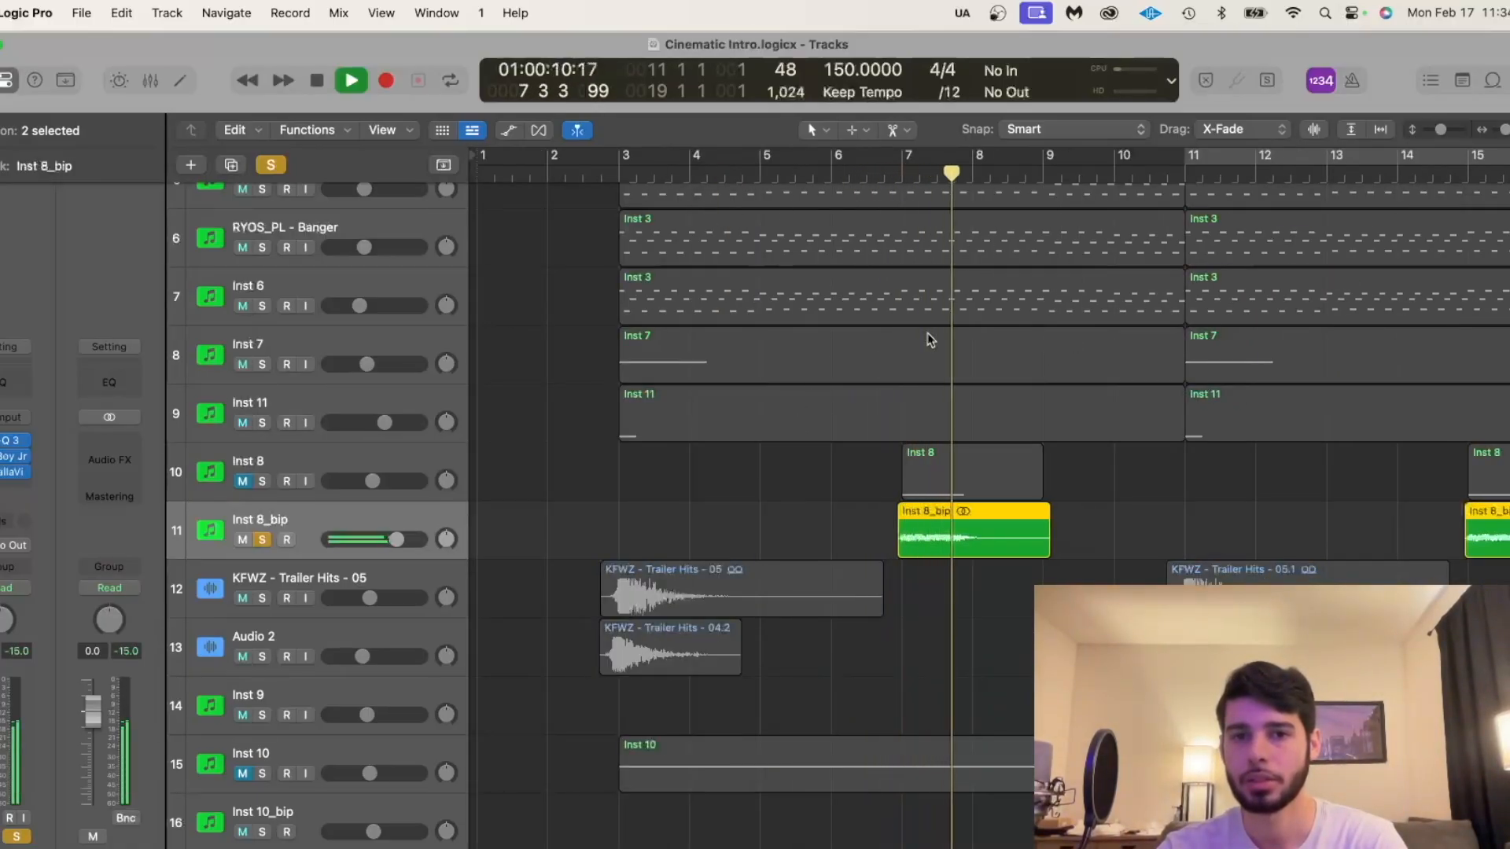
Select the muted Inst 8 source track, stop playback, and open its Kontakt instrument.
{"action": "left_click", "coordinate": [366, 452]}
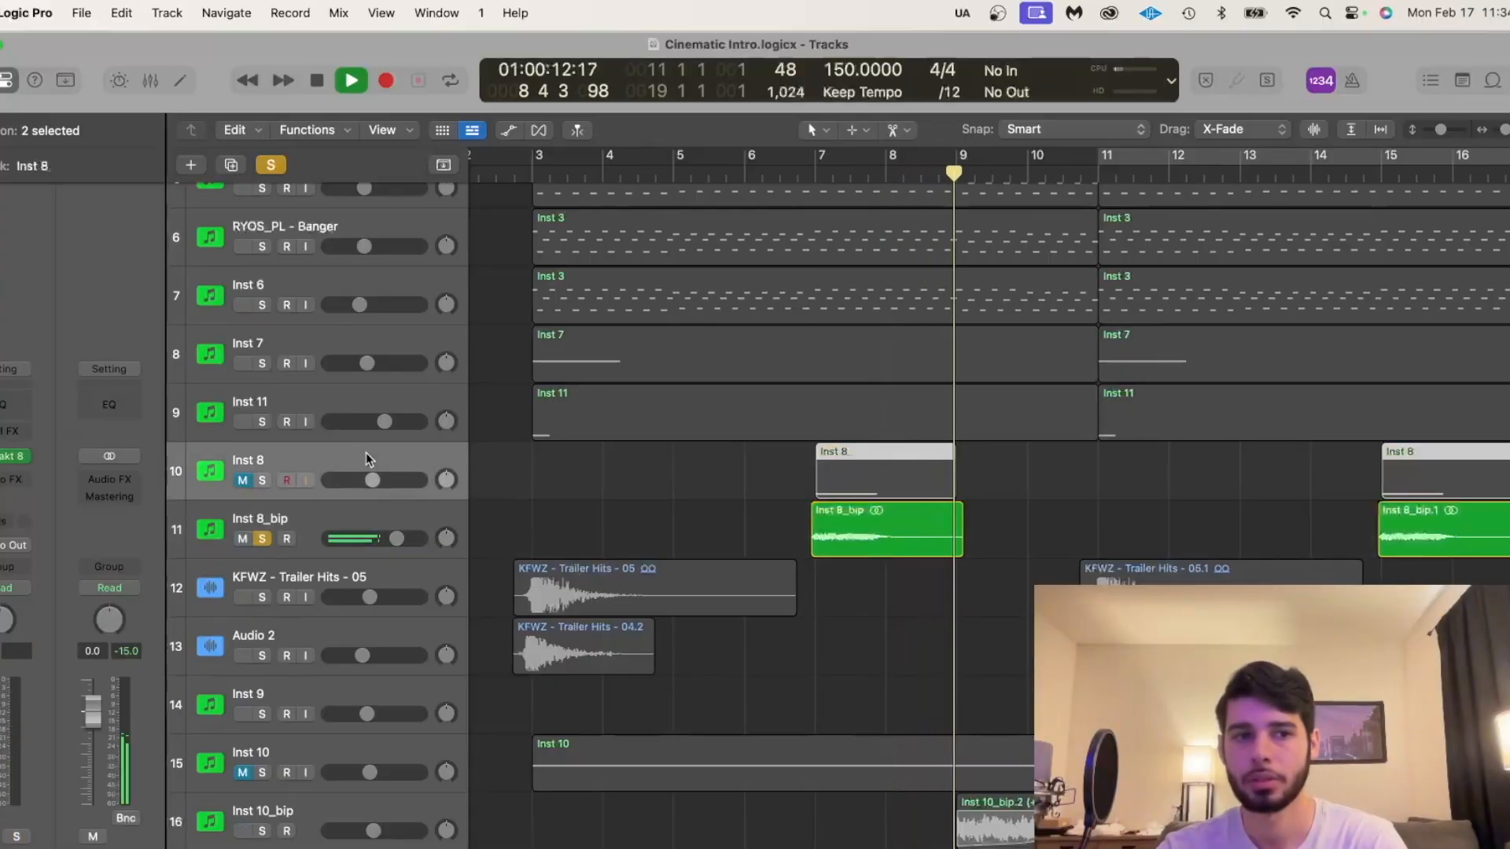
{"action": "left_click", "coordinate": [315, 507]}
{"action": "left_click", "coordinate": [318, 450]}
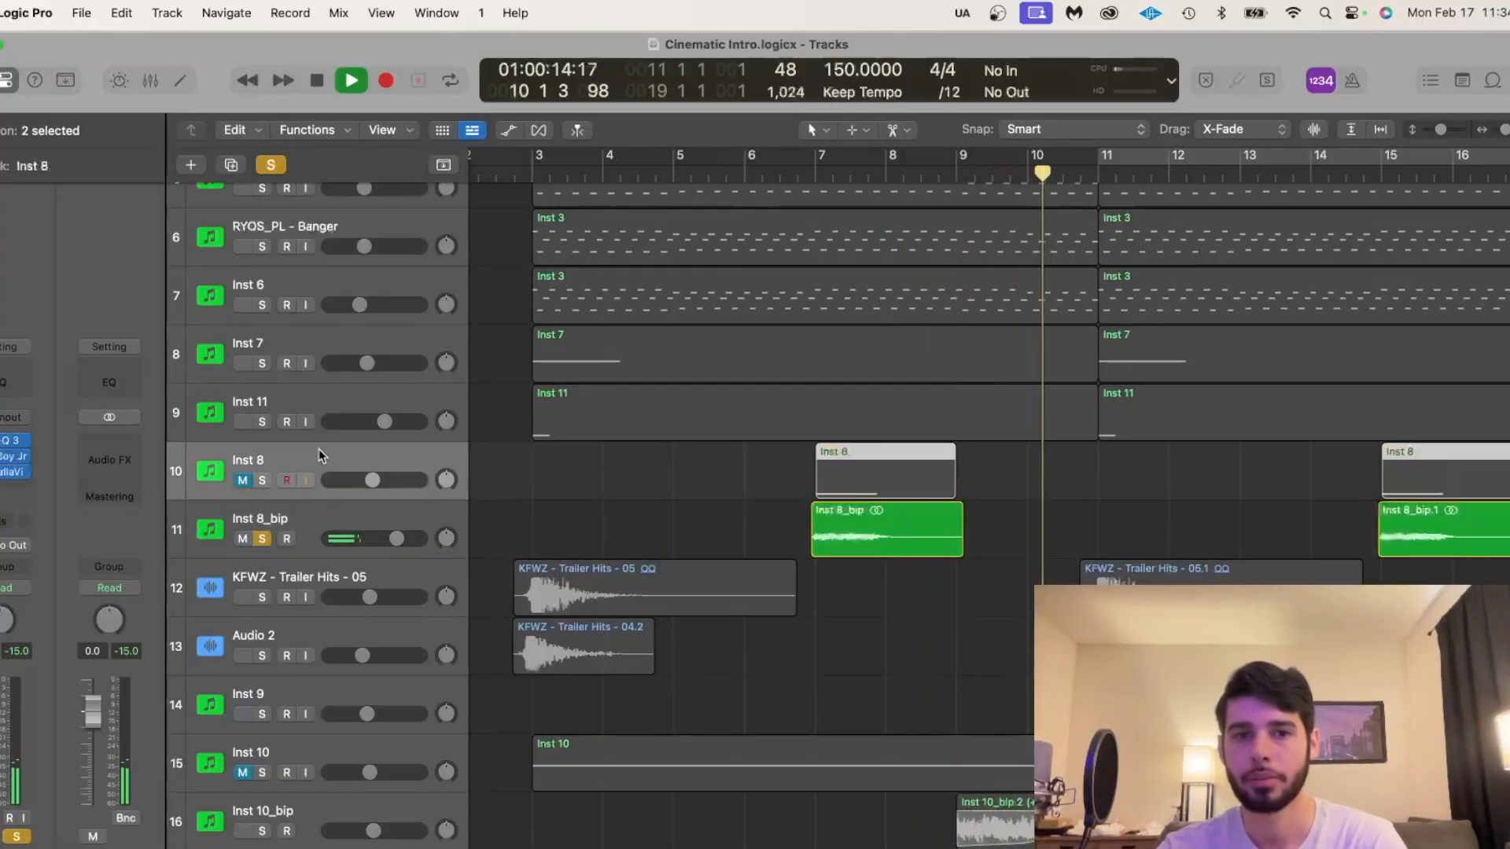
{"action": "key", "text": "space"}
{"action": "left_click", "coordinate": [12, 456]}
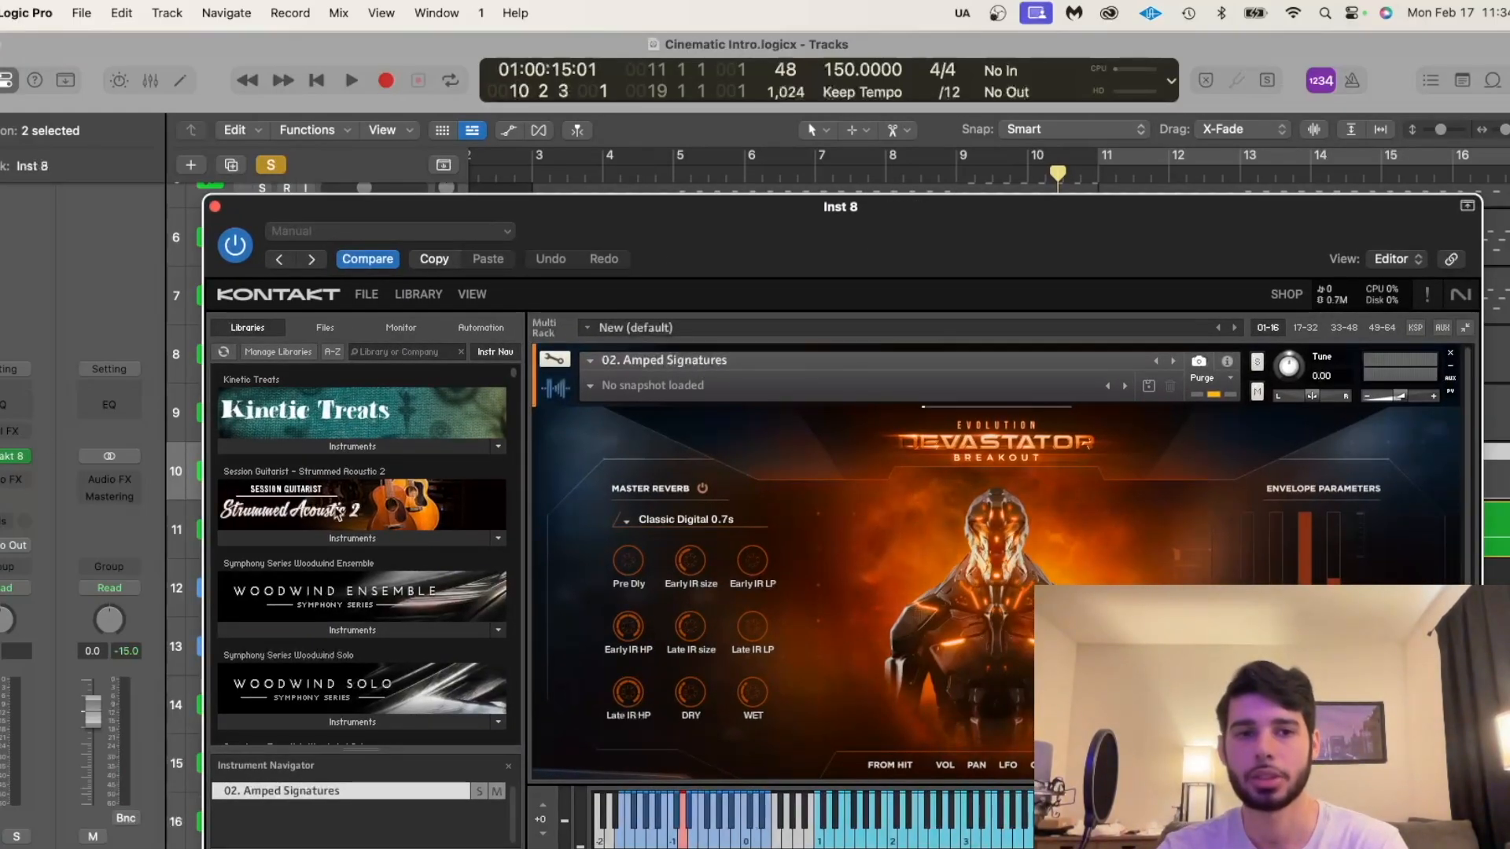
Browse the 05. SIGNATURES folder of Evolution - Devastator Breakout Pro in Kontakt and look over the loaded 02. Amped Signatures interface.
{"action": "scroll", "coordinate": [338, 515], "scroll_direction": "down", "scroll_amount": 15}
{"action": "scroll", "coordinate": [338, 513], "scroll_direction": "down", "scroll_amount": 15}
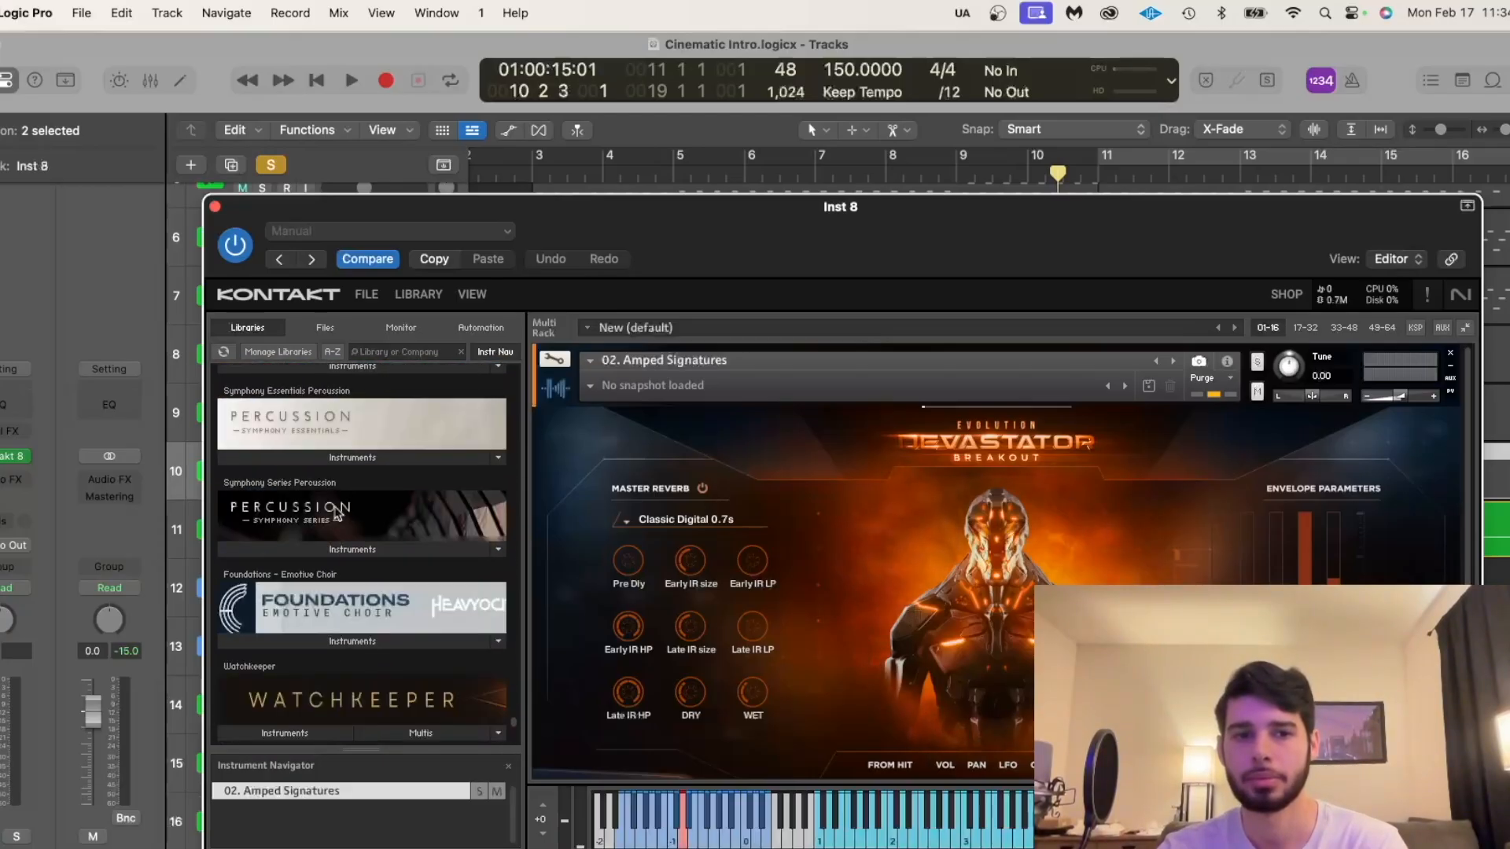
{"action": "left_click", "coordinate": [303, 631]}
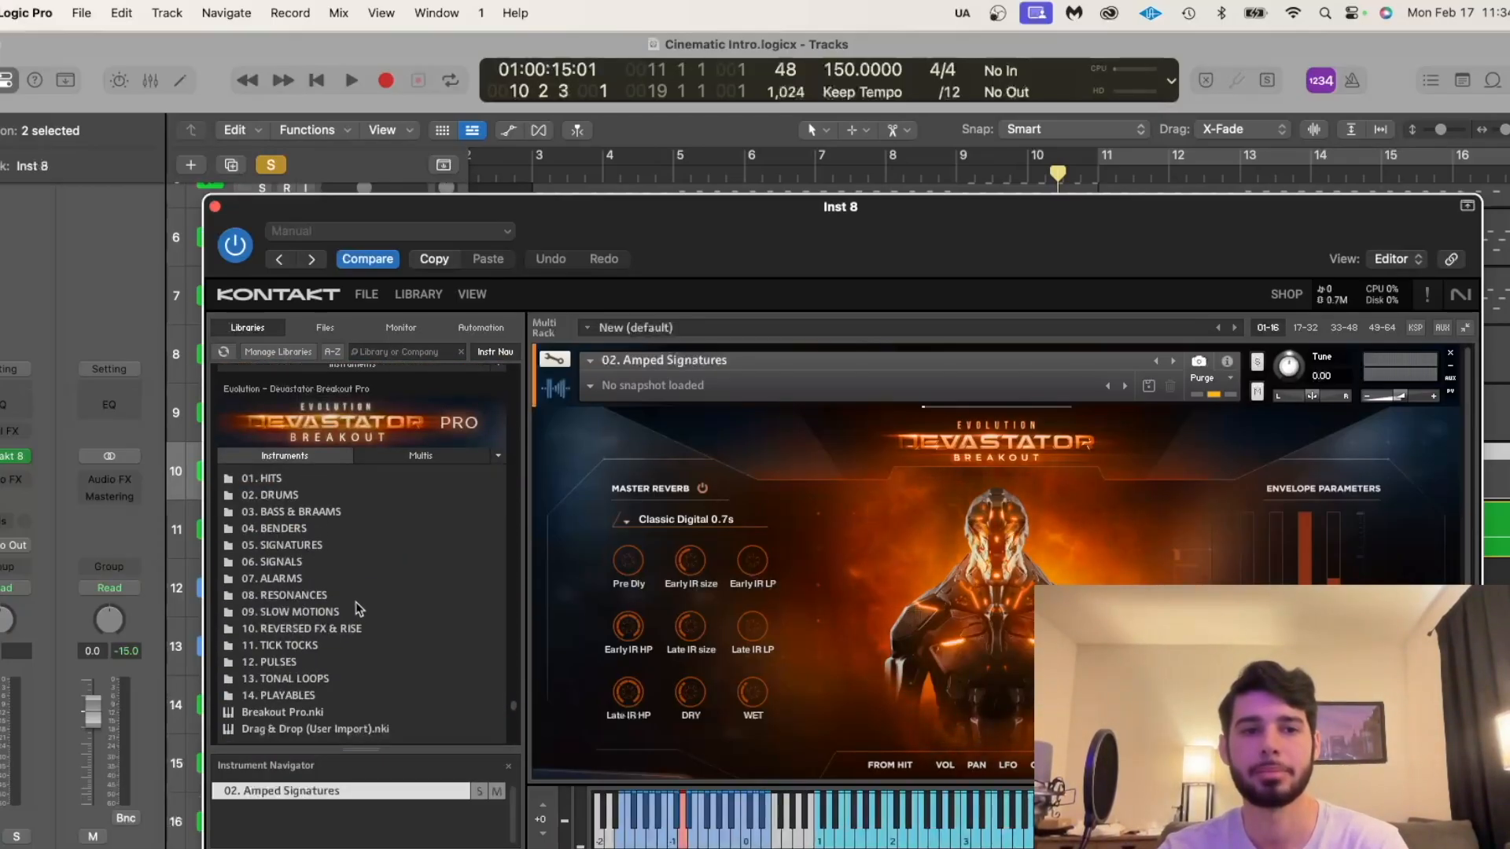
{"action": "double_click", "coordinate": [329, 545]}
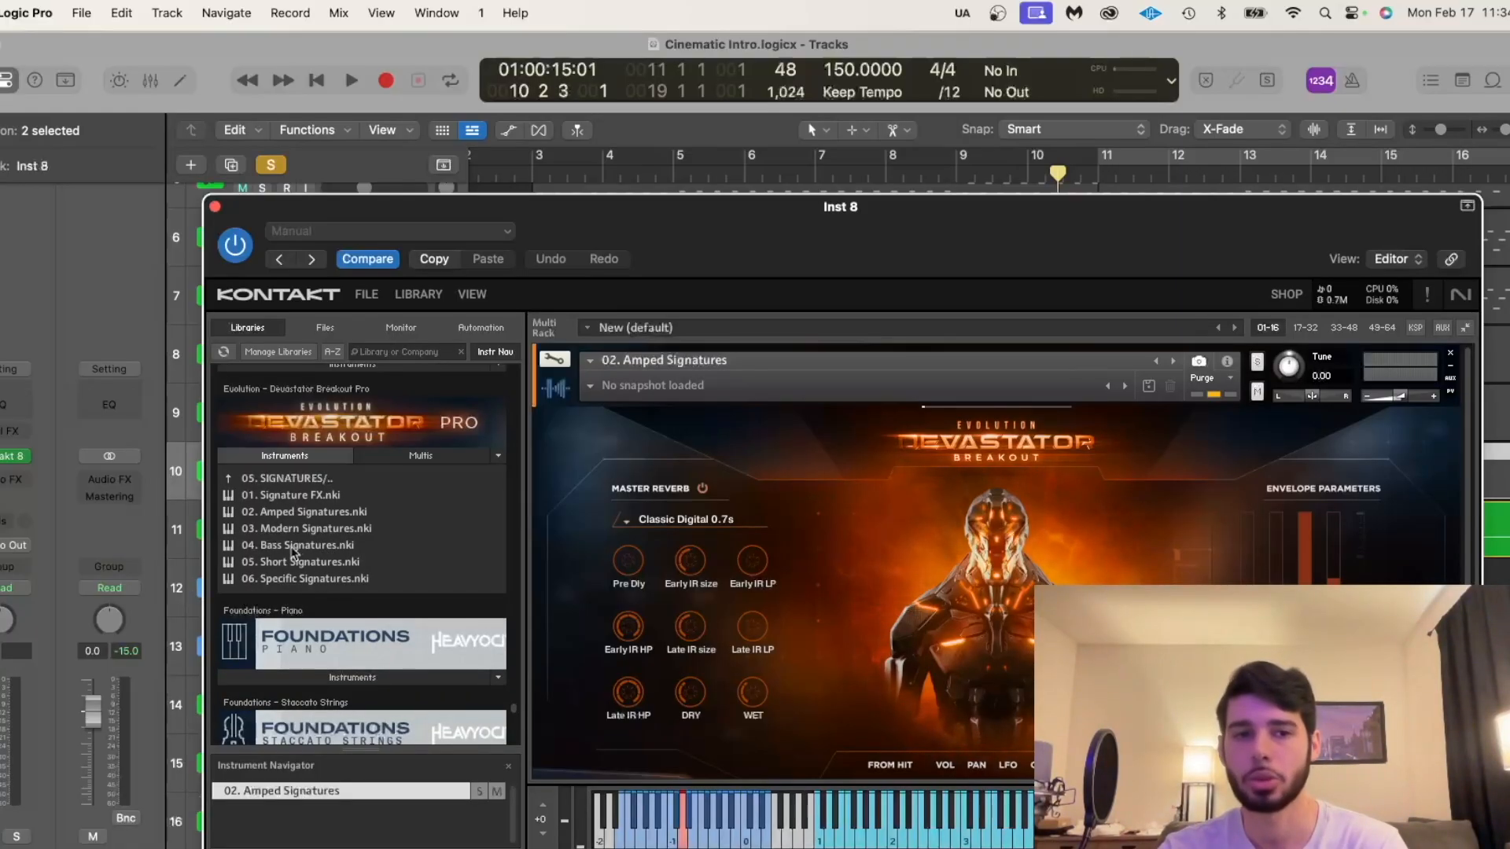
{"action": "scroll", "coordinate": [935, 485], "scroll_direction": "down", "scroll_amount": 4}
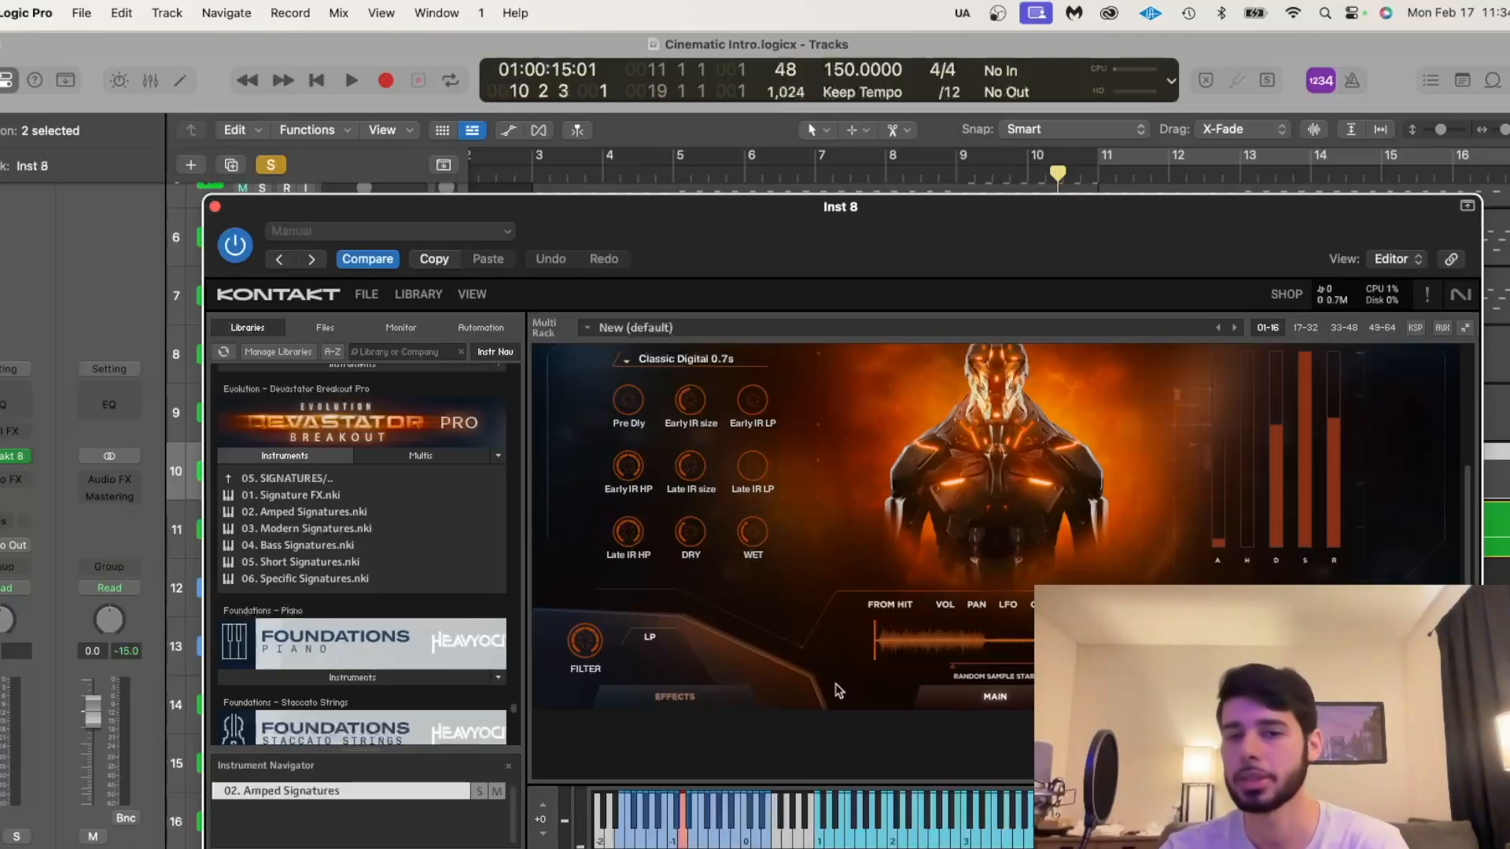
{"action": "scroll", "coordinate": [882, 480], "scroll_direction": "up", "scroll_amount": 4}
{"action": "scroll", "coordinate": [883, 480], "scroll_direction": "down", "scroll_amount": 4}
{"action": "scroll", "coordinate": [883, 479], "scroll_direction": "up", "scroll_amount": 4}
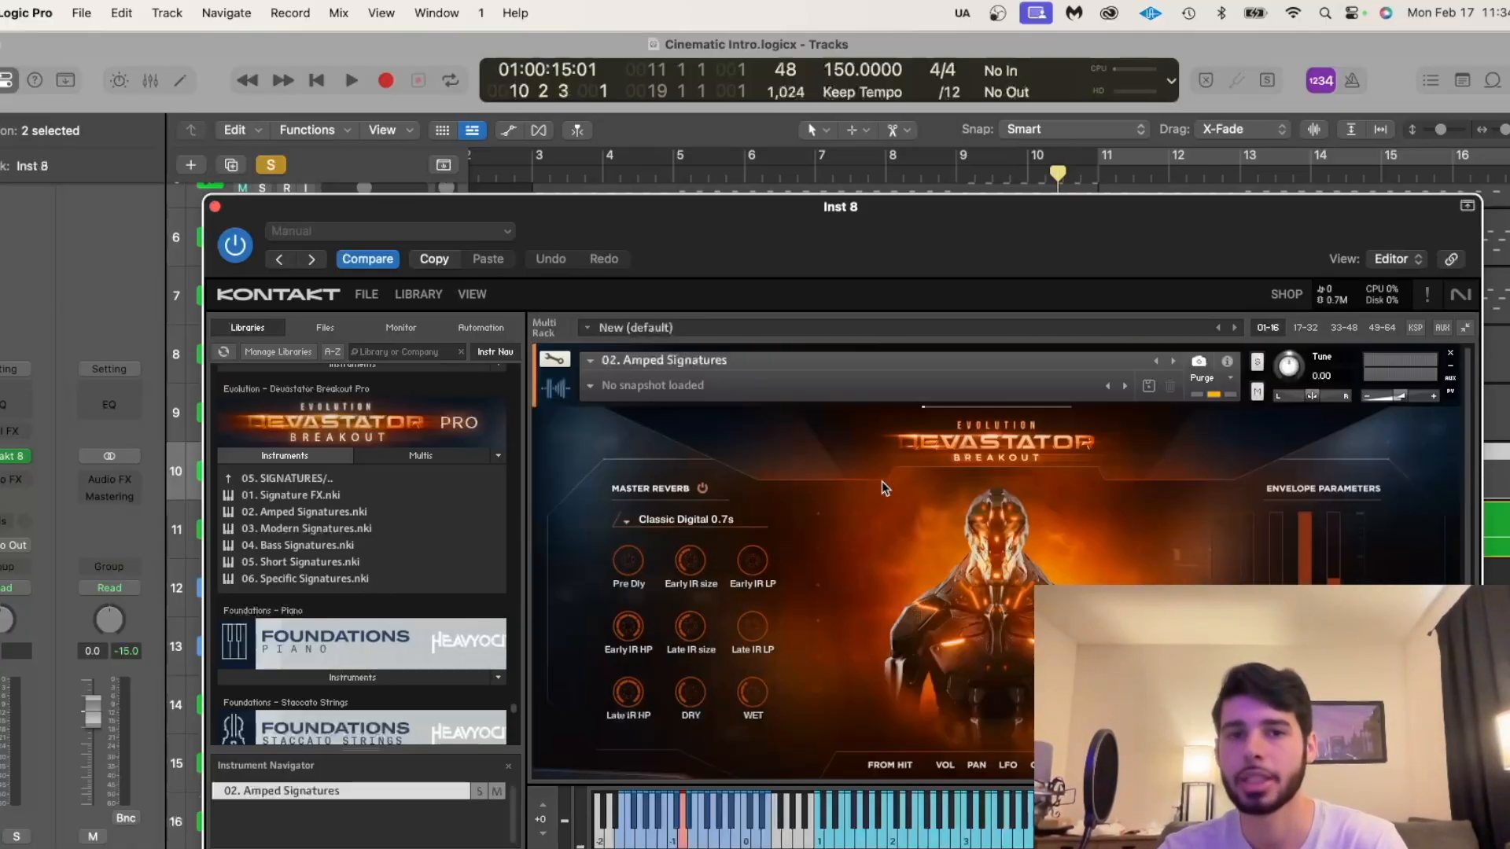
Play the project from just before bar 7 with Inst 8's Kontakt instrument in view, and stop.
{"action": "left_click_drag", "start_coordinate": [814, 238], "coordinate": [629, 569]}
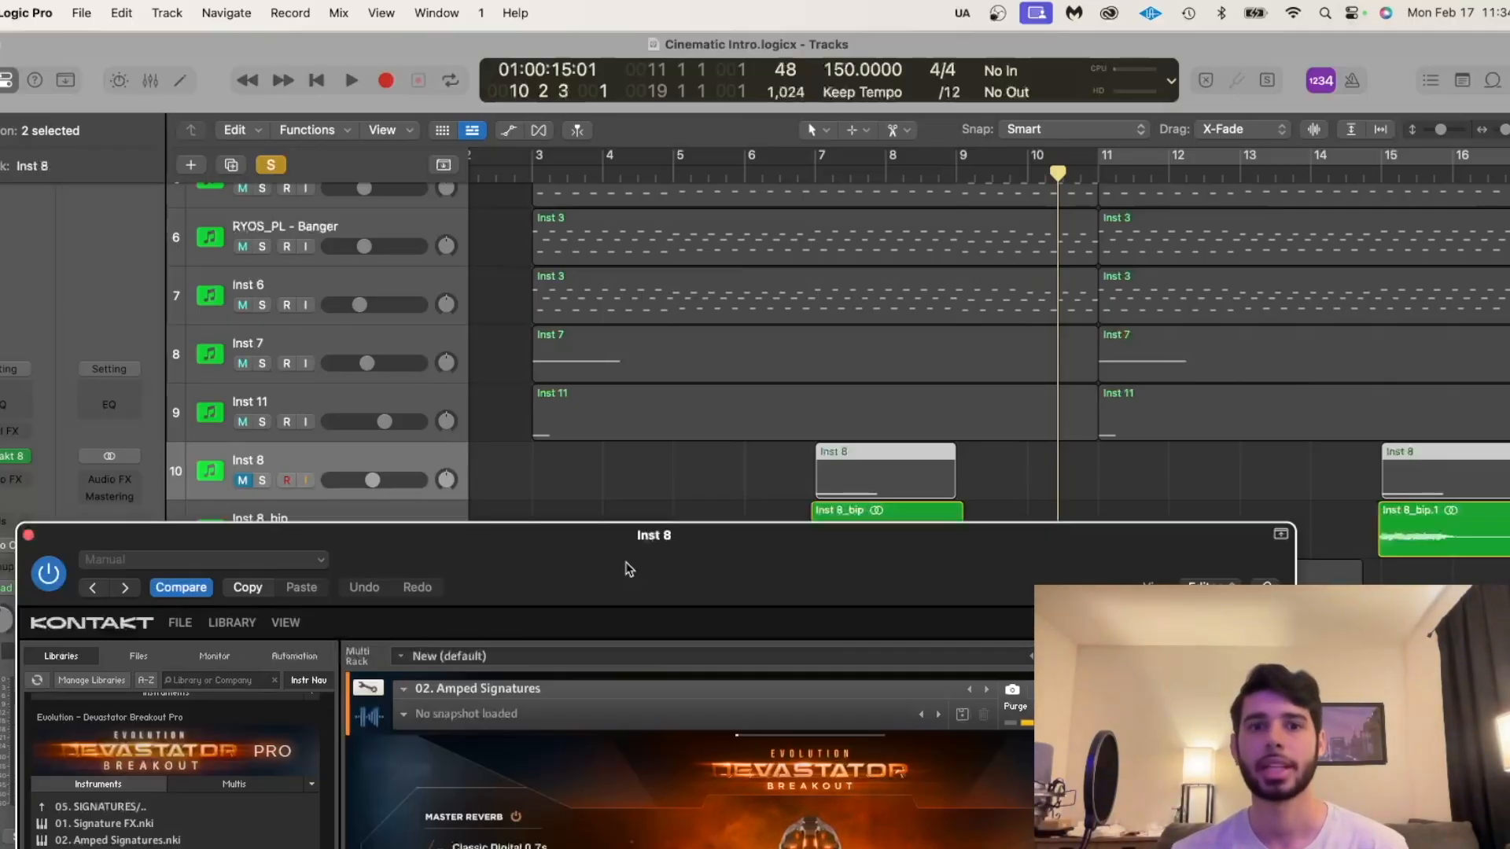
{"action": "left_click_drag", "start_coordinate": [630, 569], "coordinate": [740, 567]}
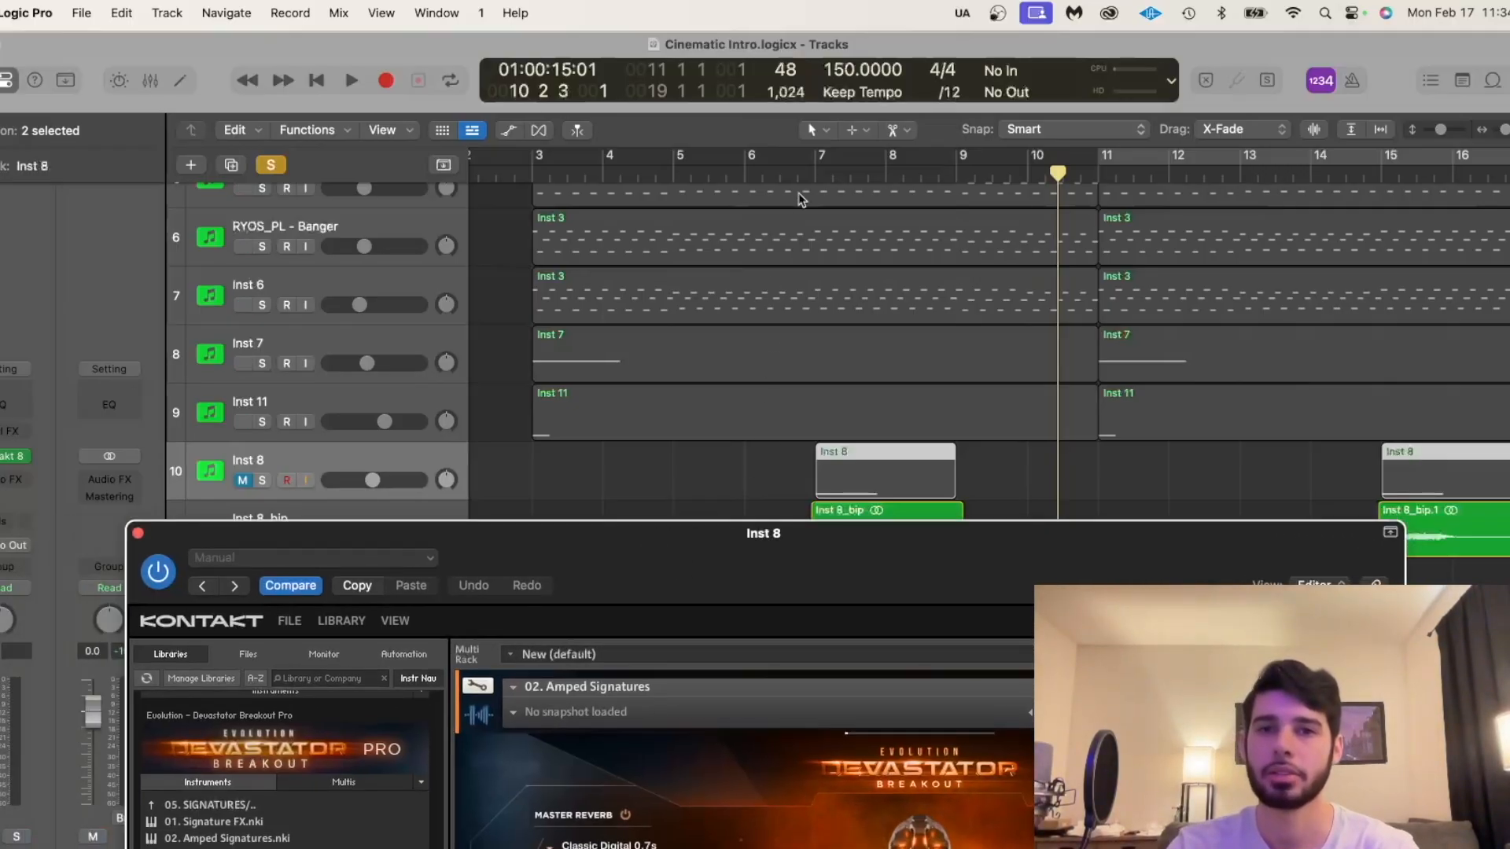
{"action": "left_click", "coordinate": [799, 168]}
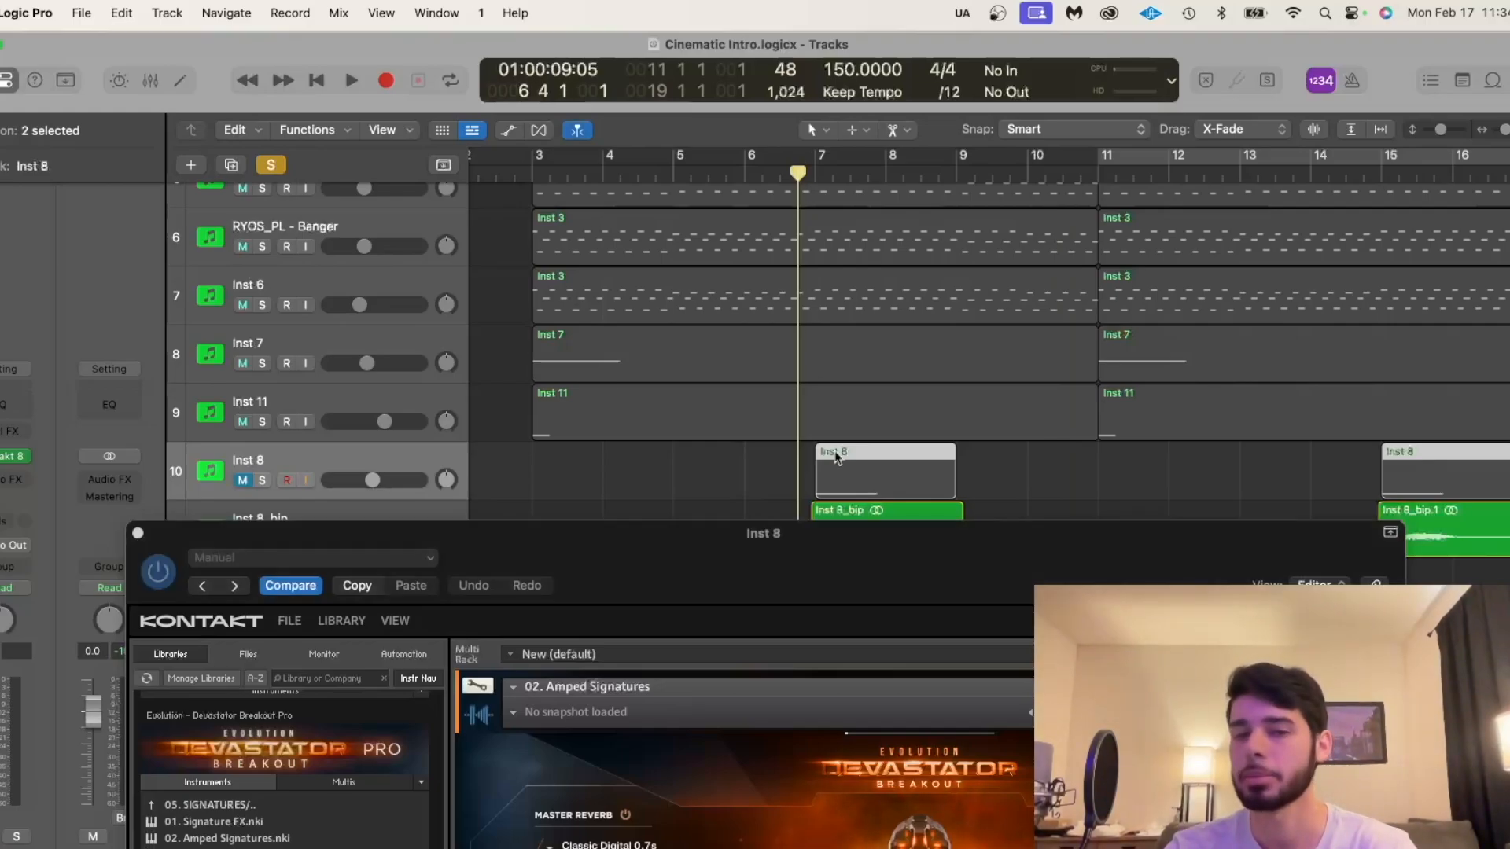
{"action": "key", "text": "space"}
{"action": "left_click_drag", "start_coordinate": [826, 573], "coordinate": [807, 284]}
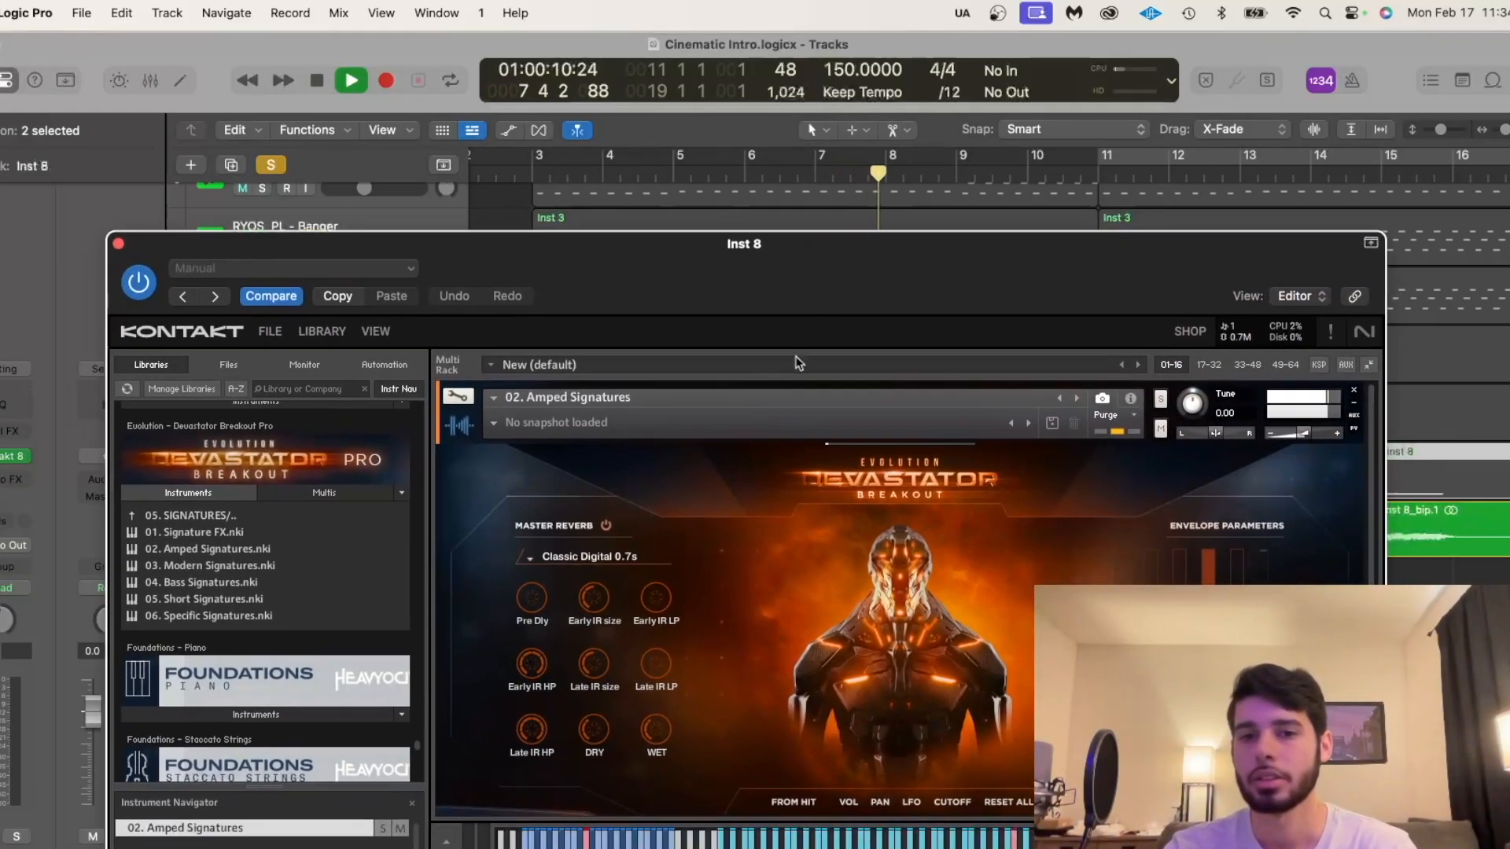
{"action": "key", "text": "space"}
Close Inst 8's Kontakt window and select the Inst 8_bip track below it.
{"action": "left_click", "coordinate": [118, 243]}
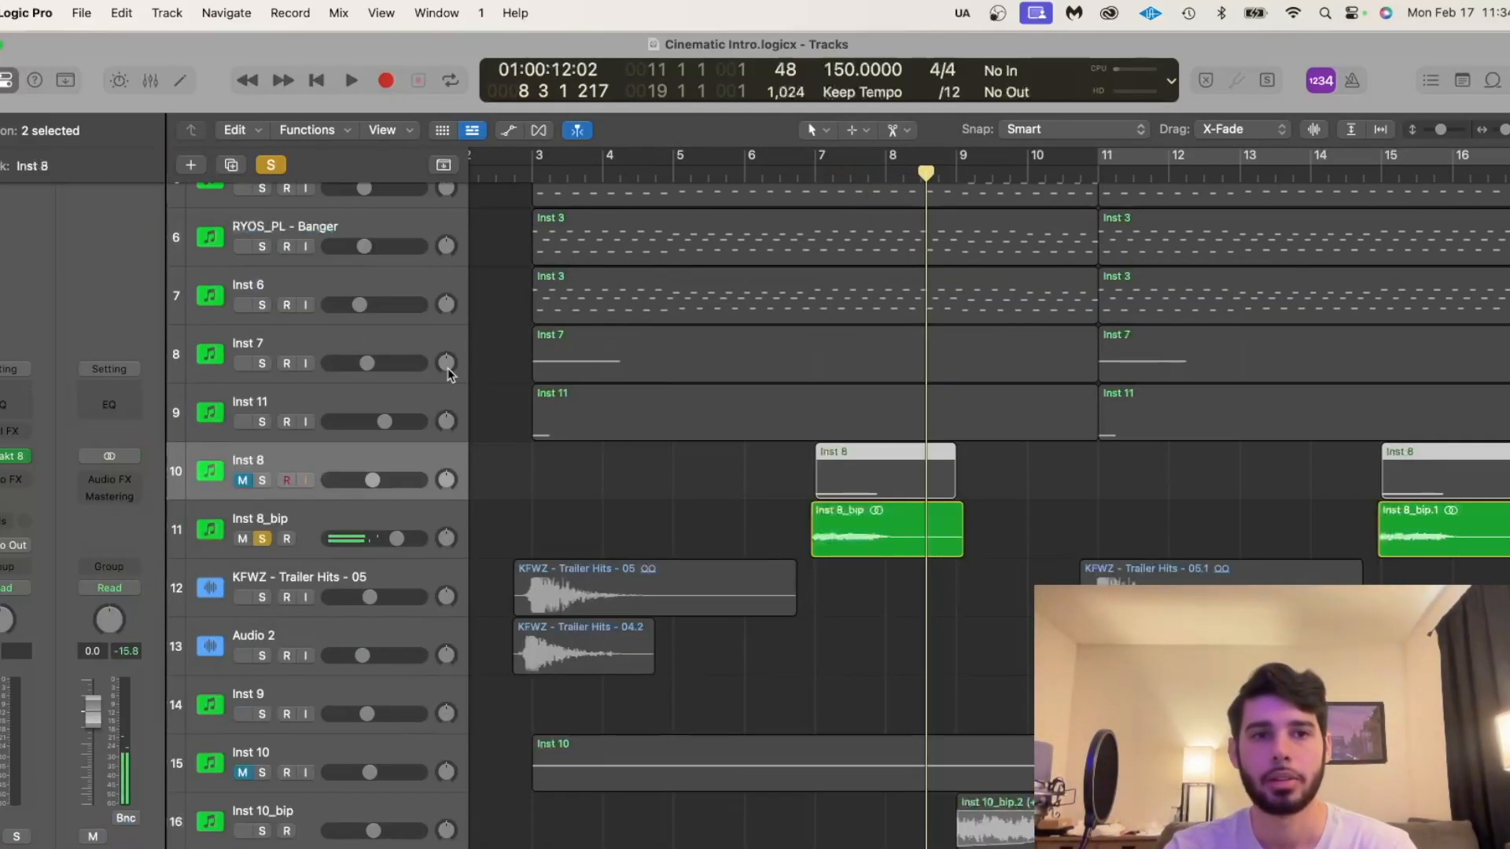
{"action": "key", "text": "Down"}
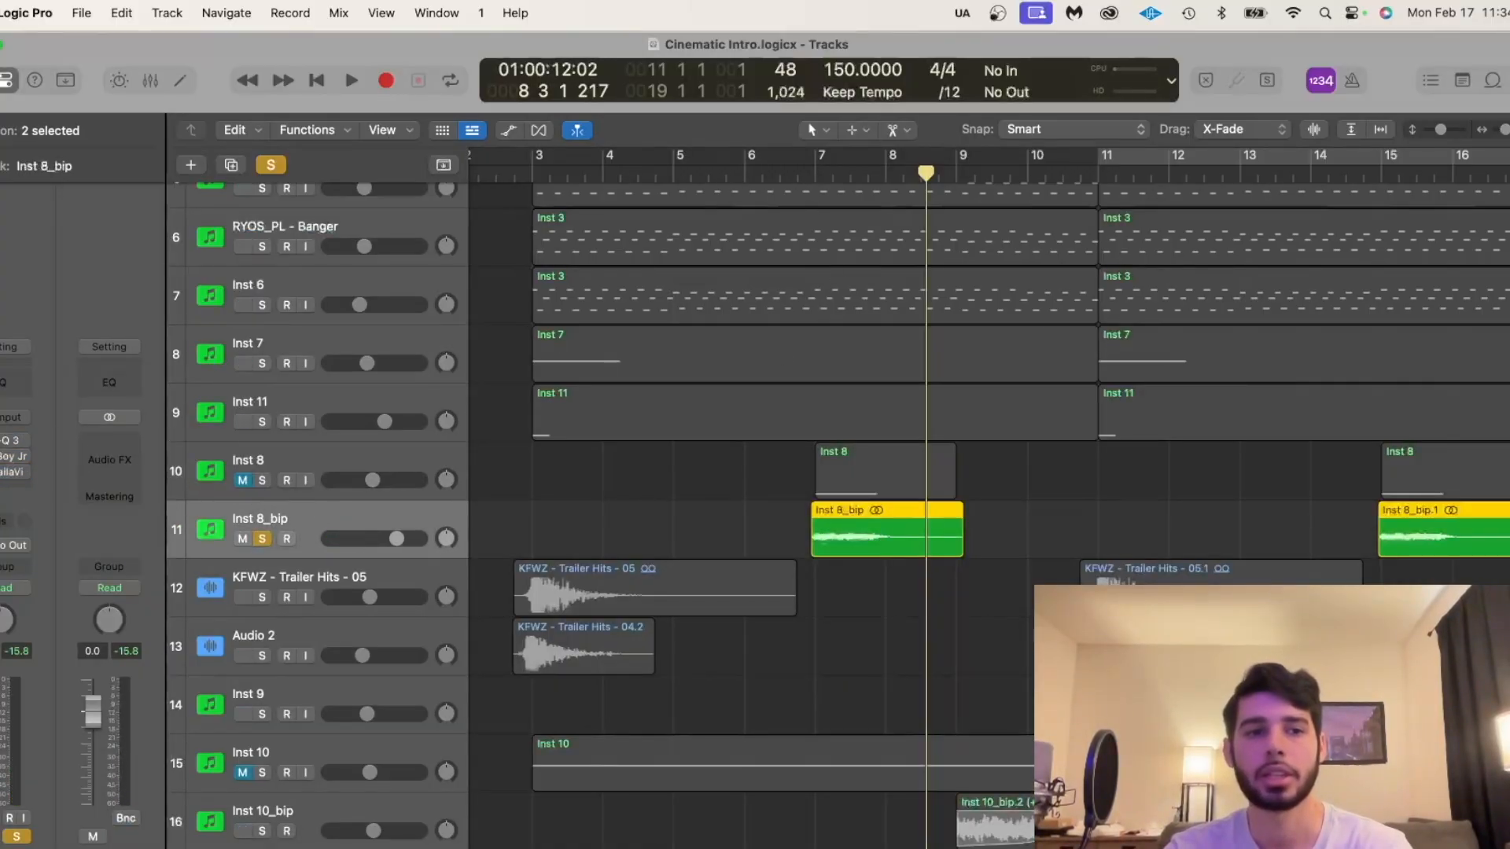
Play the soloed Inst 8_bip track from just before bar 7, stop playback, and unsolo the track.
{"action": "left_click", "coordinate": [803, 168]}
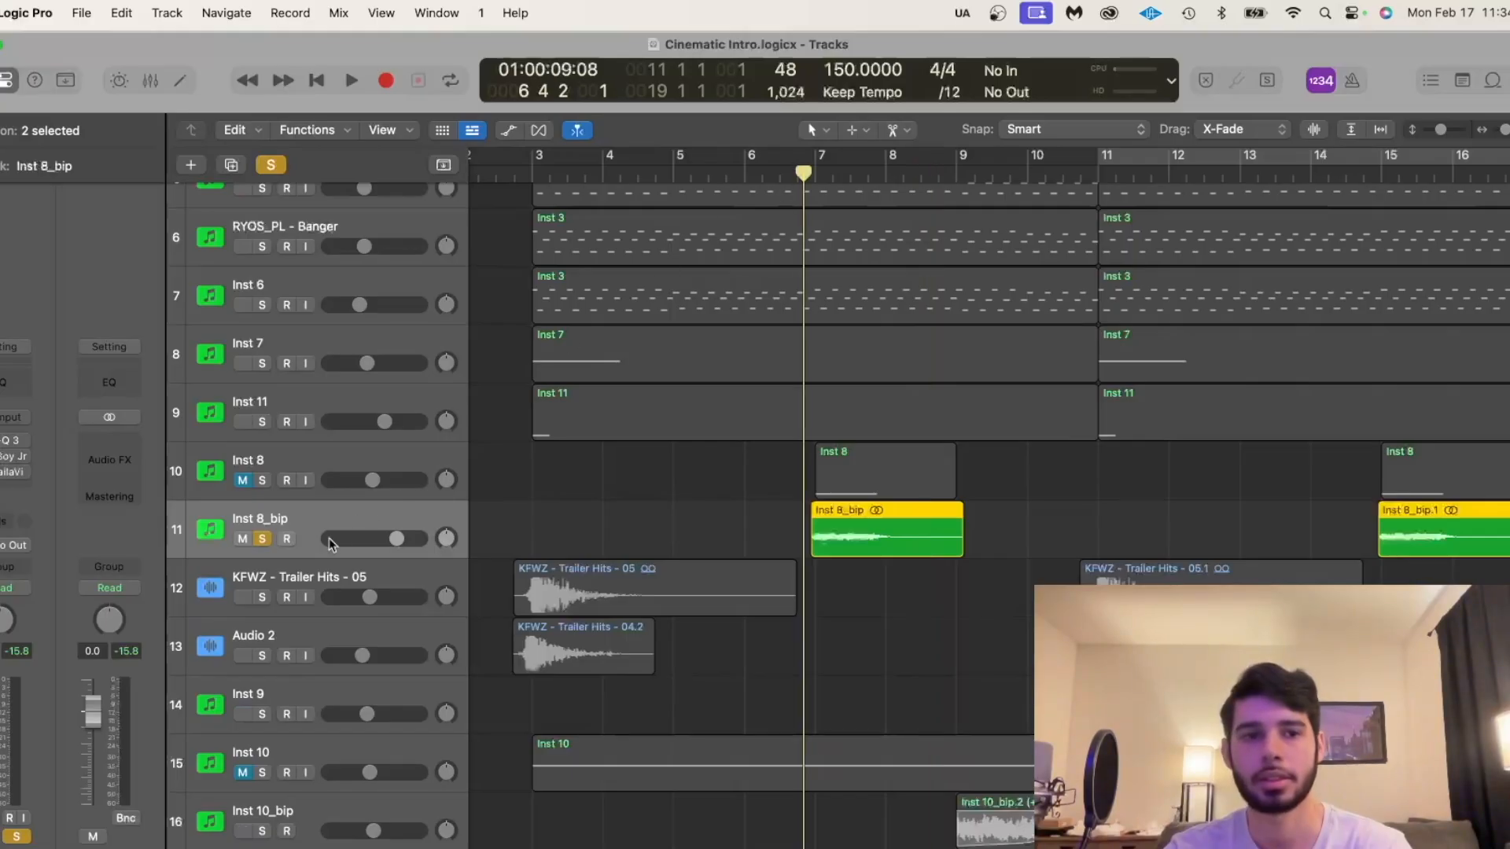
{"action": "key", "text": "space"}
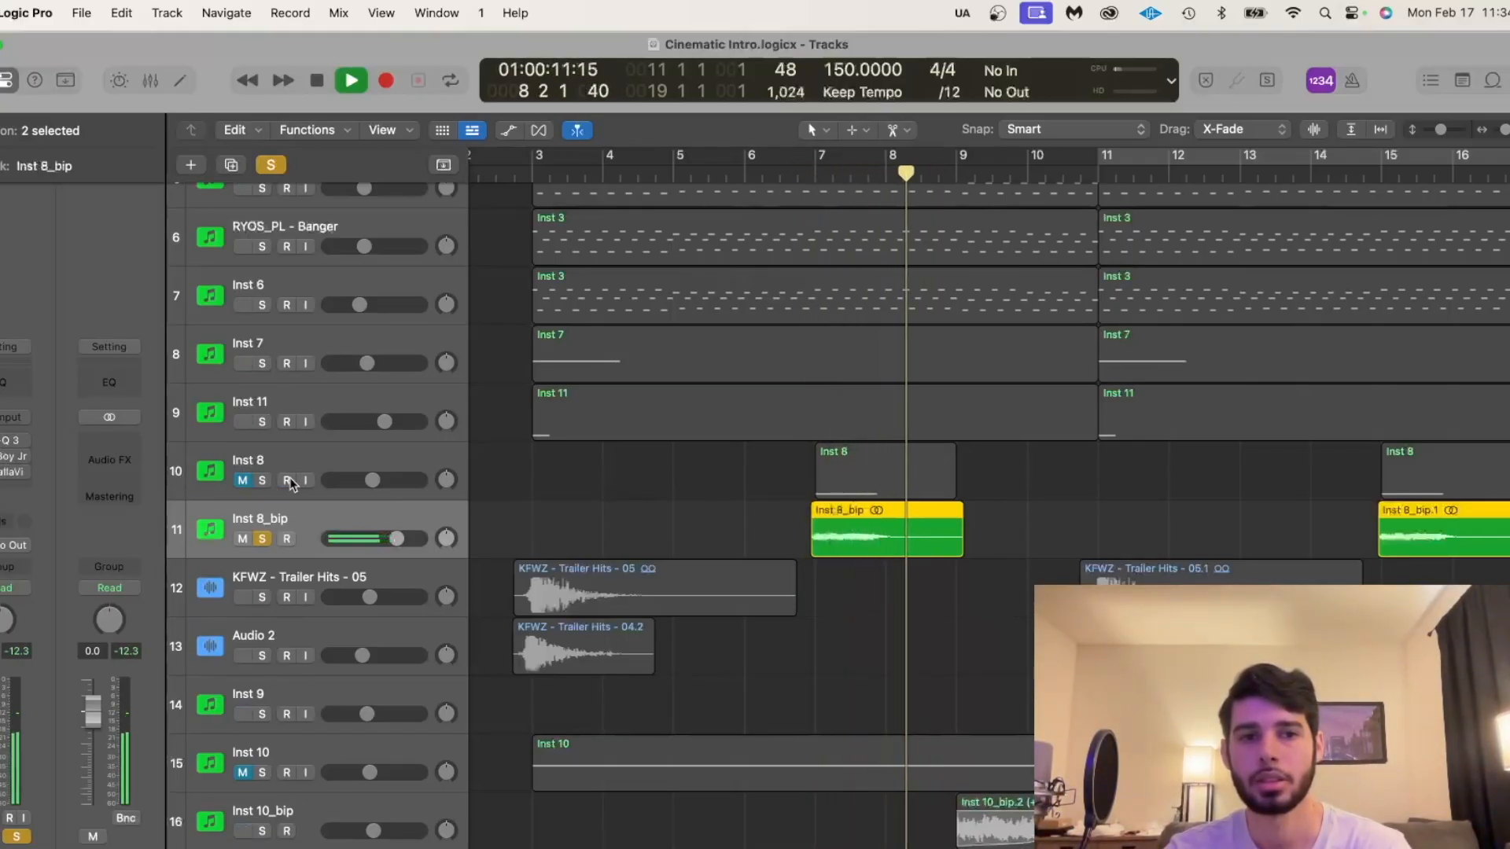
{"action": "key", "text": "space"}
{"action": "left_click", "coordinate": [261, 537]}
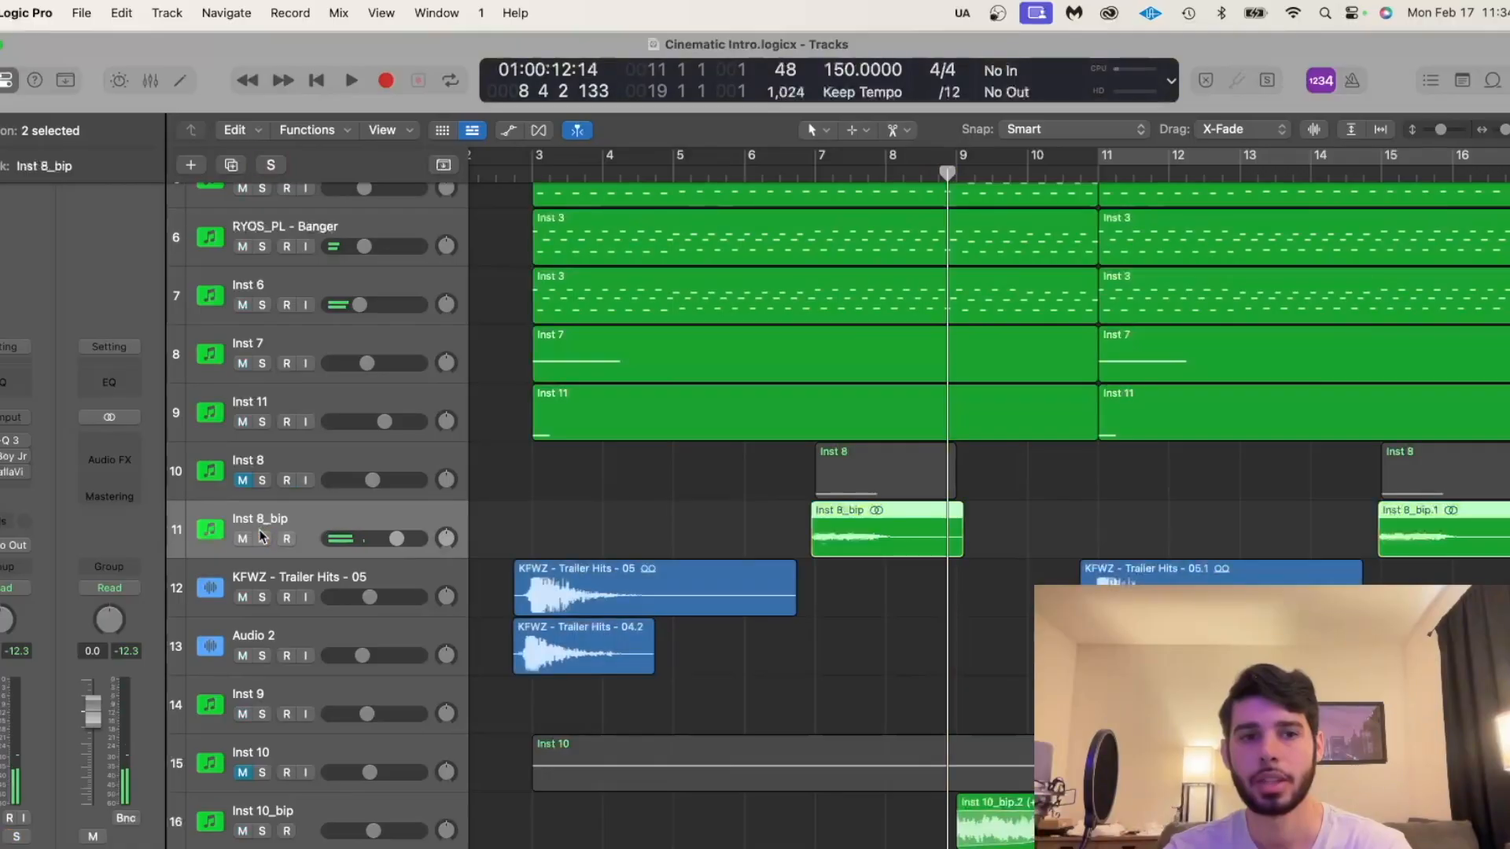
Open Inst 8's Kontakt instrument, inspect the effects and main pages of Devastator Breakout, and close its window.
{"action": "left_click", "coordinate": [277, 466]}
{"action": "left_click", "coordinate": [6, 456]}
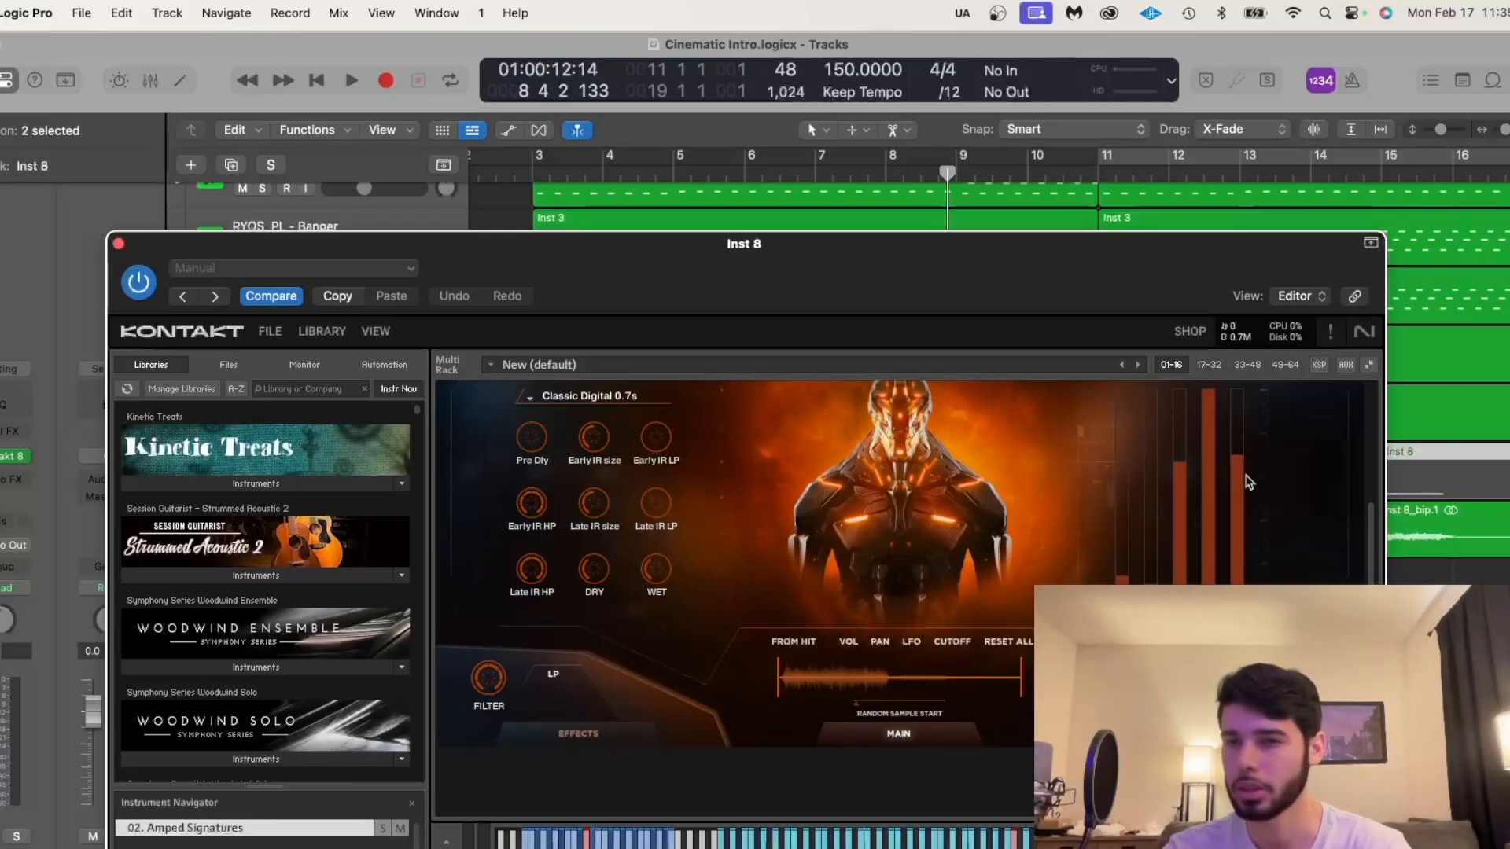
{"action": "left_click", "coordinate": [591, 735]}
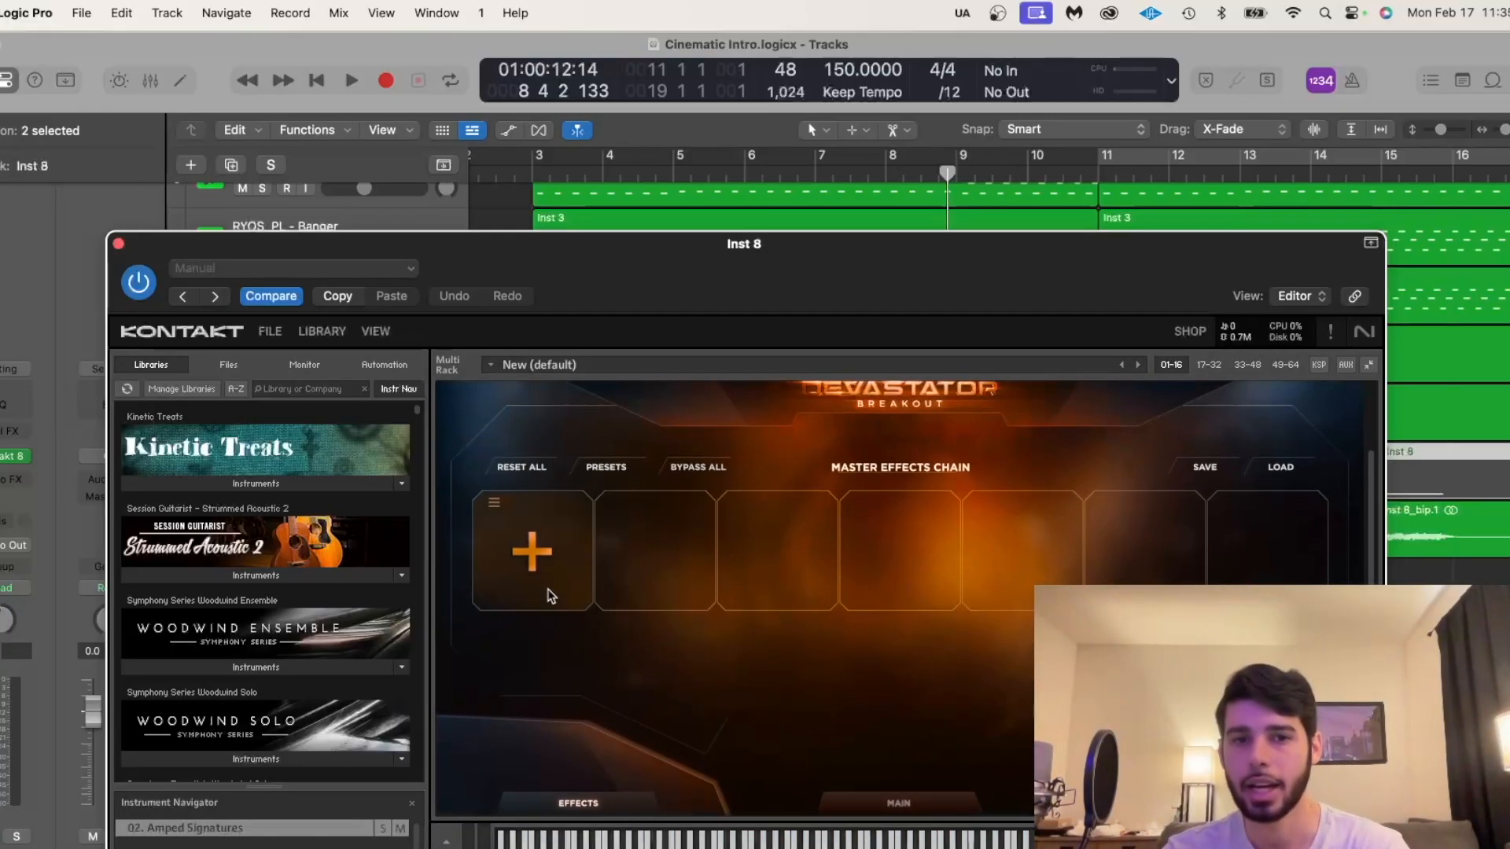
{"action": "left_click", "coordinate": [845, 798]}
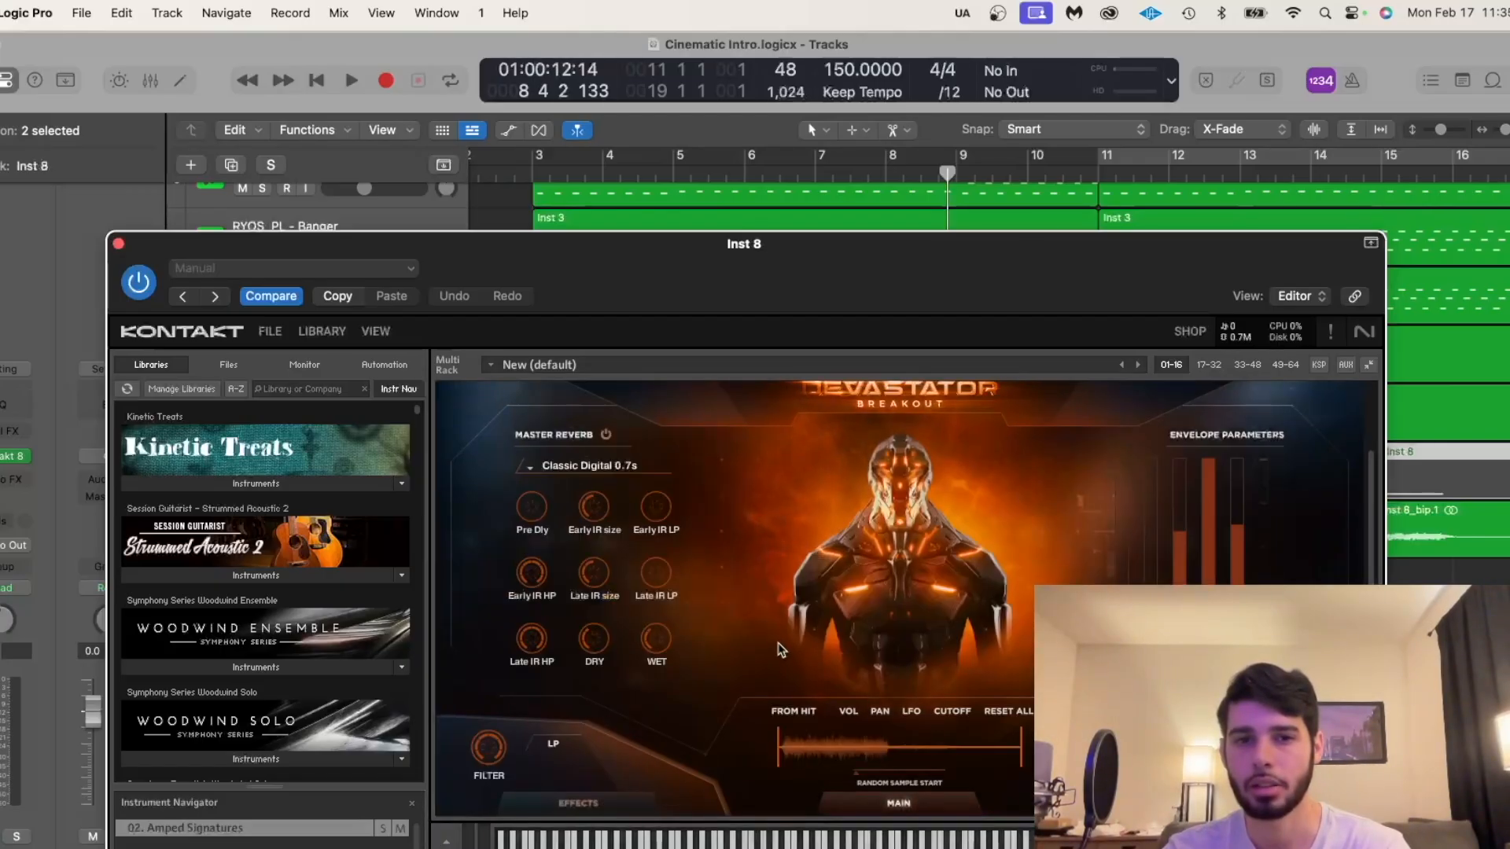
{"action": "scroll", "coordinate": [777, 646], "scroll_direction": "up", "scroll_amount": 2}
{"action": "scroll", "coordinate": [777, 643], "scroll_direction": "down", "scroll_amount": 4}
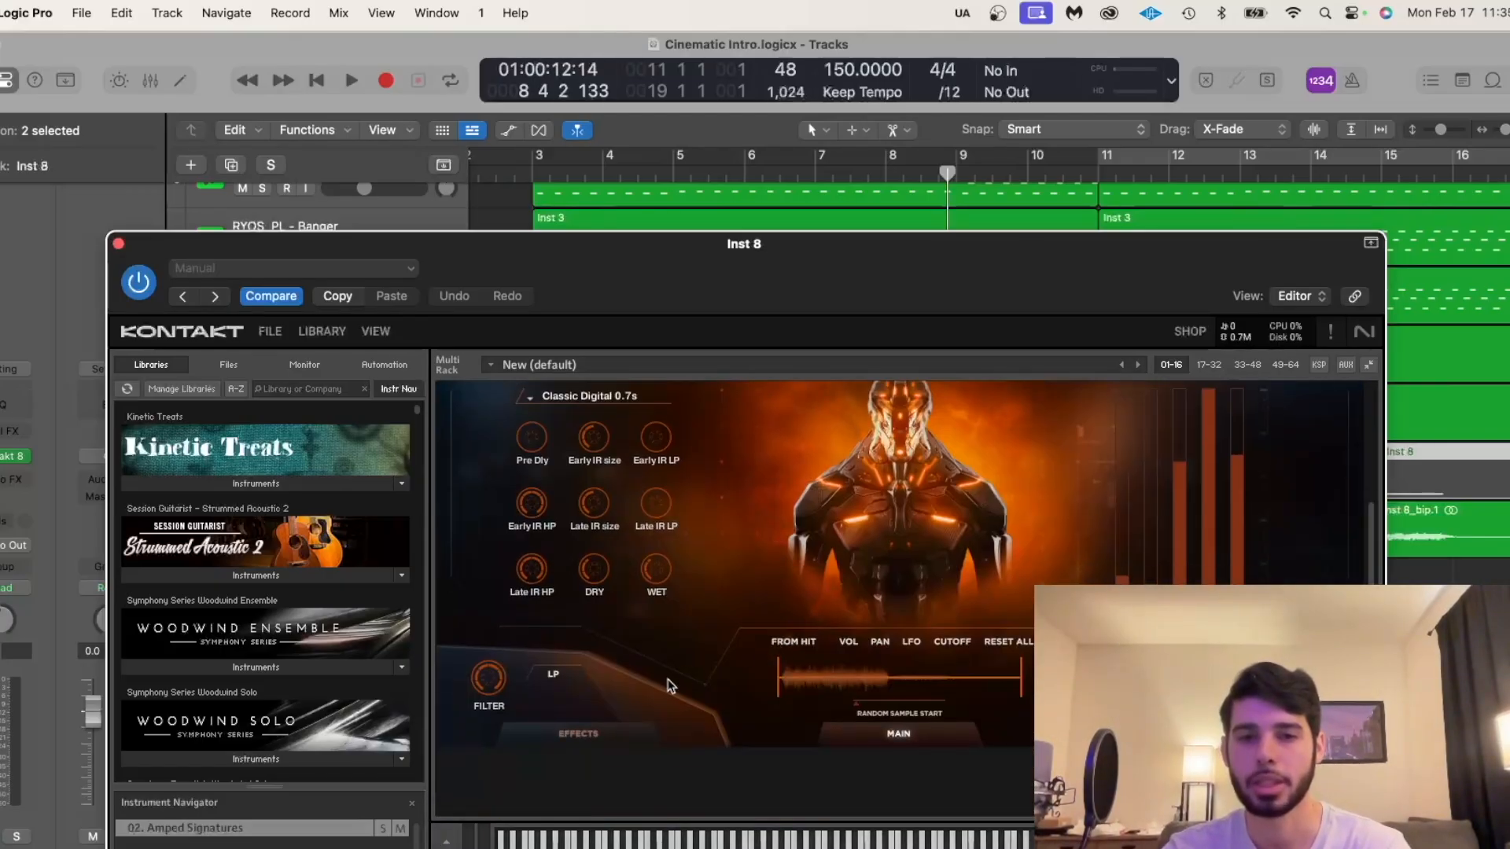
{"action": "left_click", "coordinate": [119, 241]}
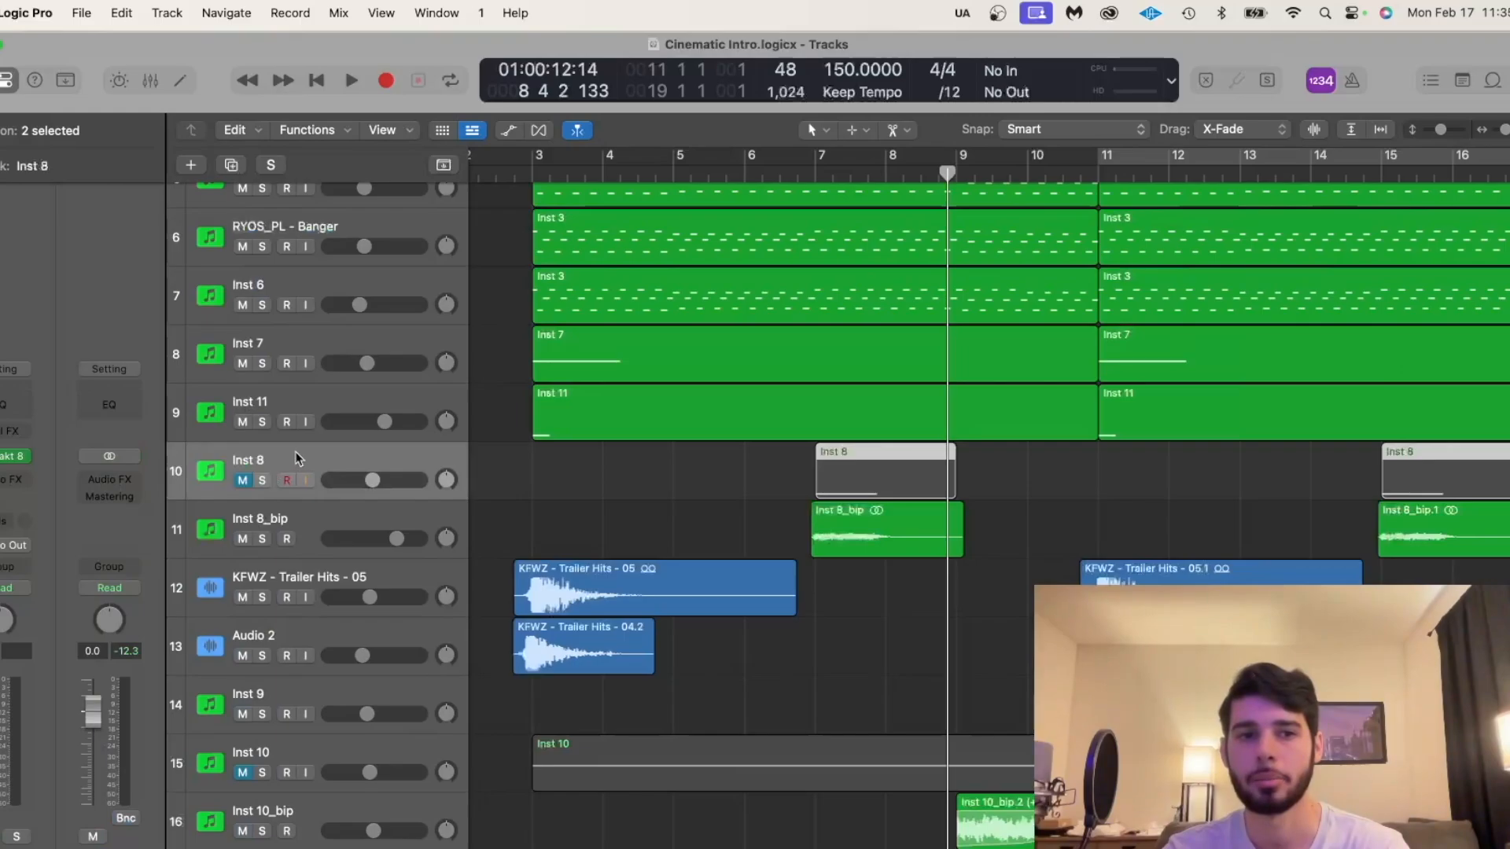
Reopen the Kontakt instrument on Inst 8, look over the 02. Amped Signatures controls again, and close it.
{"action": "scroll", "coordinate": [834, 517], "scroll_direction": "up", "scroll_amount": 10}
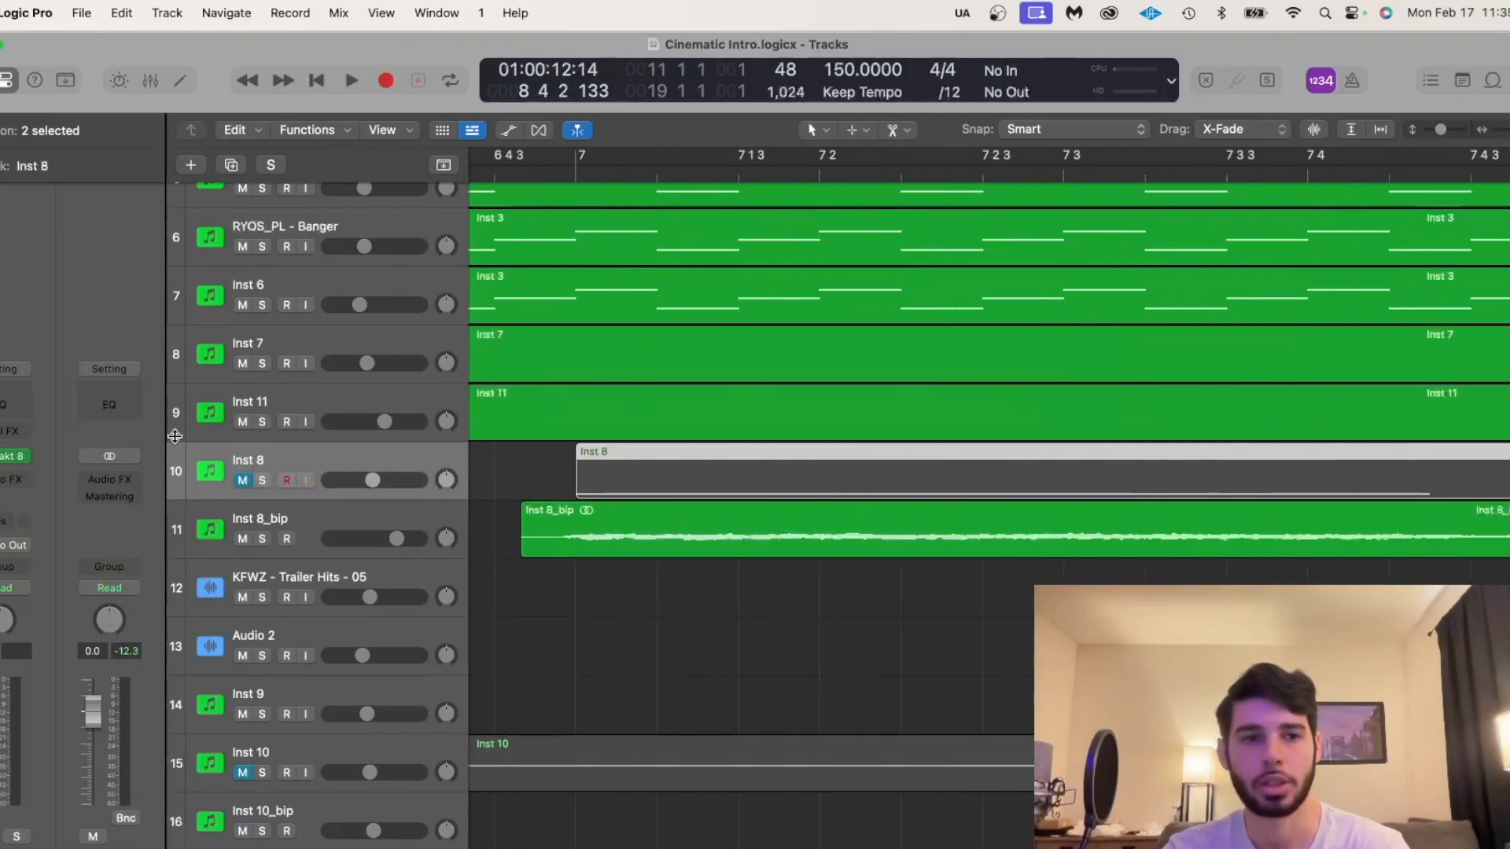
{"action": "left_click", "coordinate": [5, 457]}
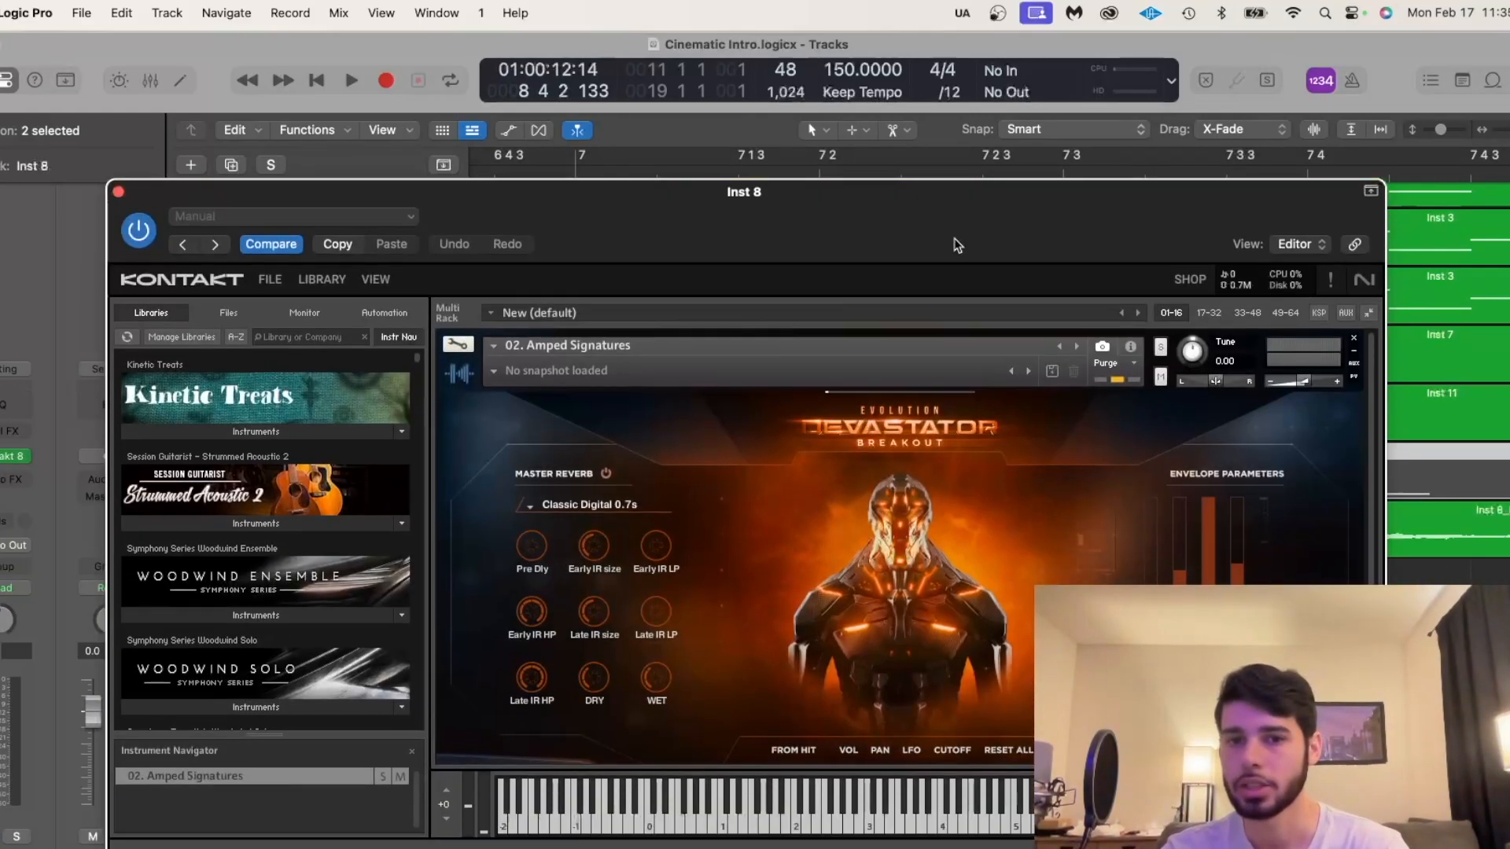
{"action": "scroll", "coordinate": [859, 606], "scroll_direction": "down", "scroll_amount": 3}
{"action": "scroll", "coordinate": [860, 606], "scroll_direction": "down", "scroll_amount": 2}
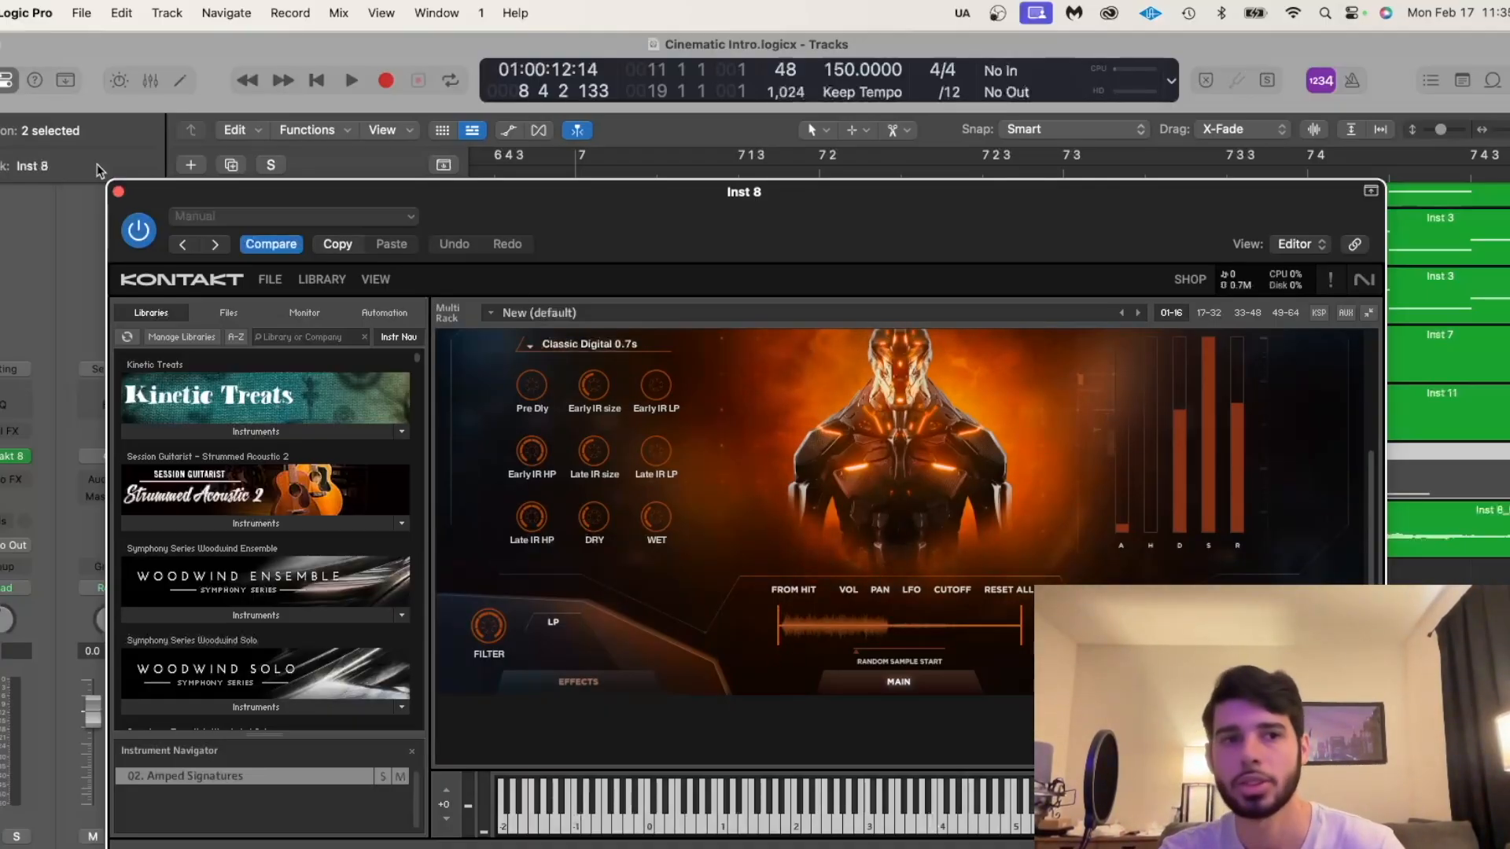
{"action": "left_click", "coordinate": [118, 191]}
Select and solo the Inst 8_bip track and place the playhead at the start of its first region.
{"action": "scroll", "coordinate": [907, 595], "scroll_direction": "left", "scroll_amount": 2}
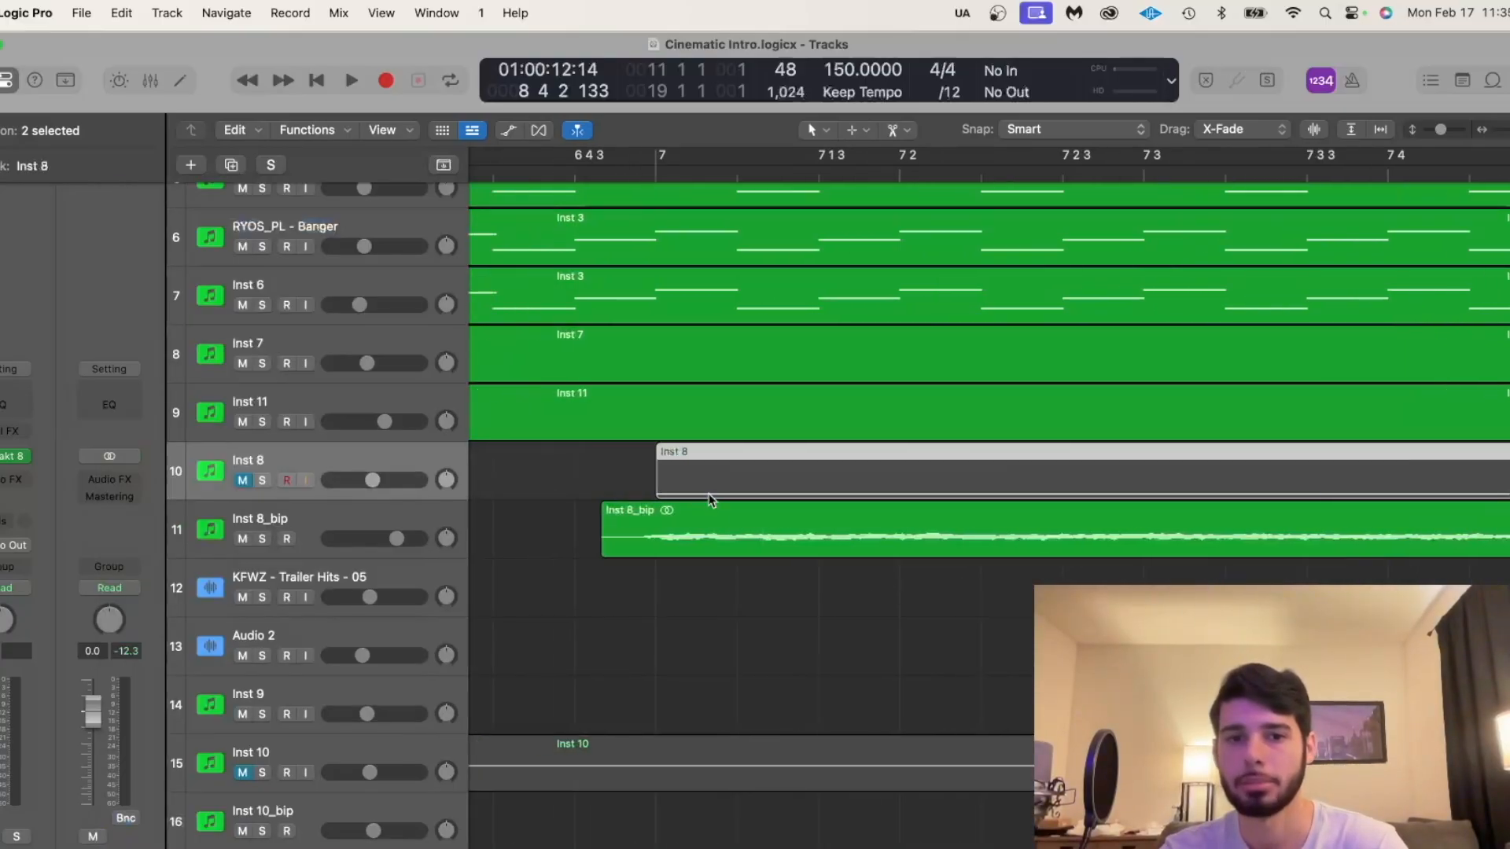
{"action": "left_click", "coordinate": [652, 180]}
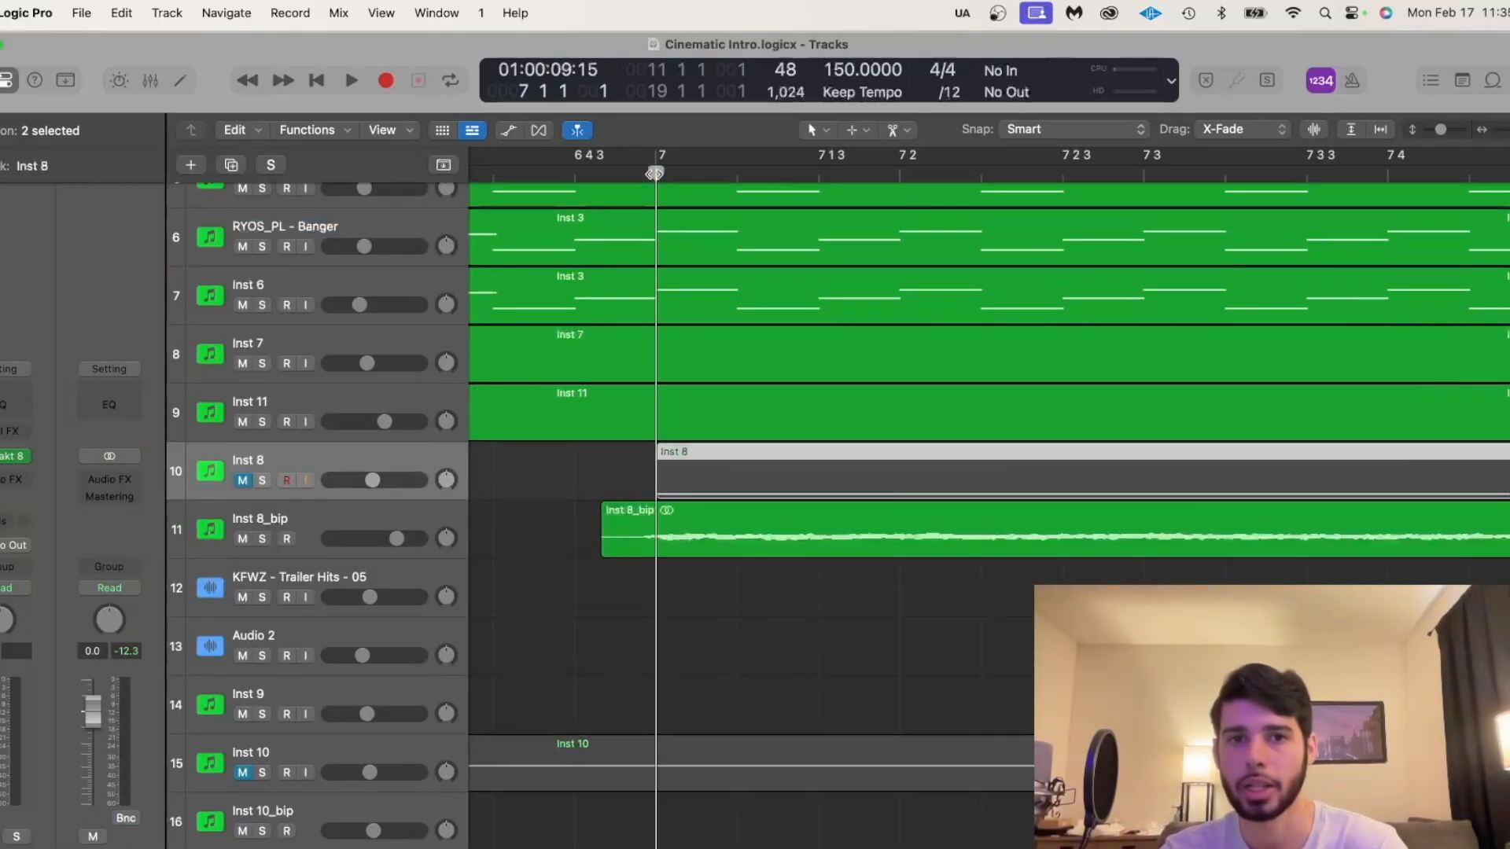
{"action": "left_click", "coordinate": [329, 541]}
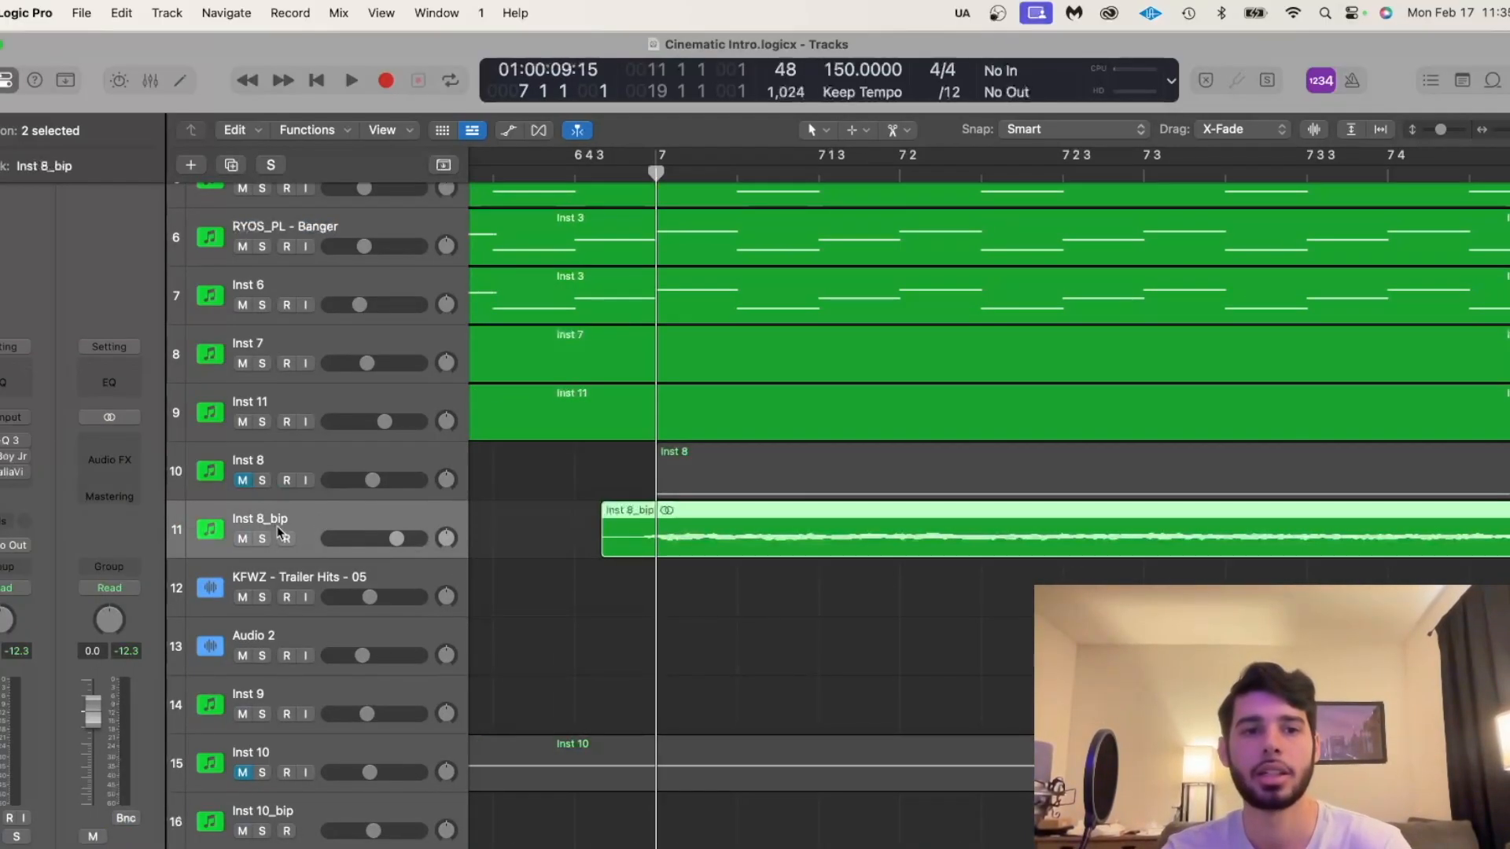
{"action": "key", "text": "s"}
{"action": "left_click", "coordinate": [599, 178]}
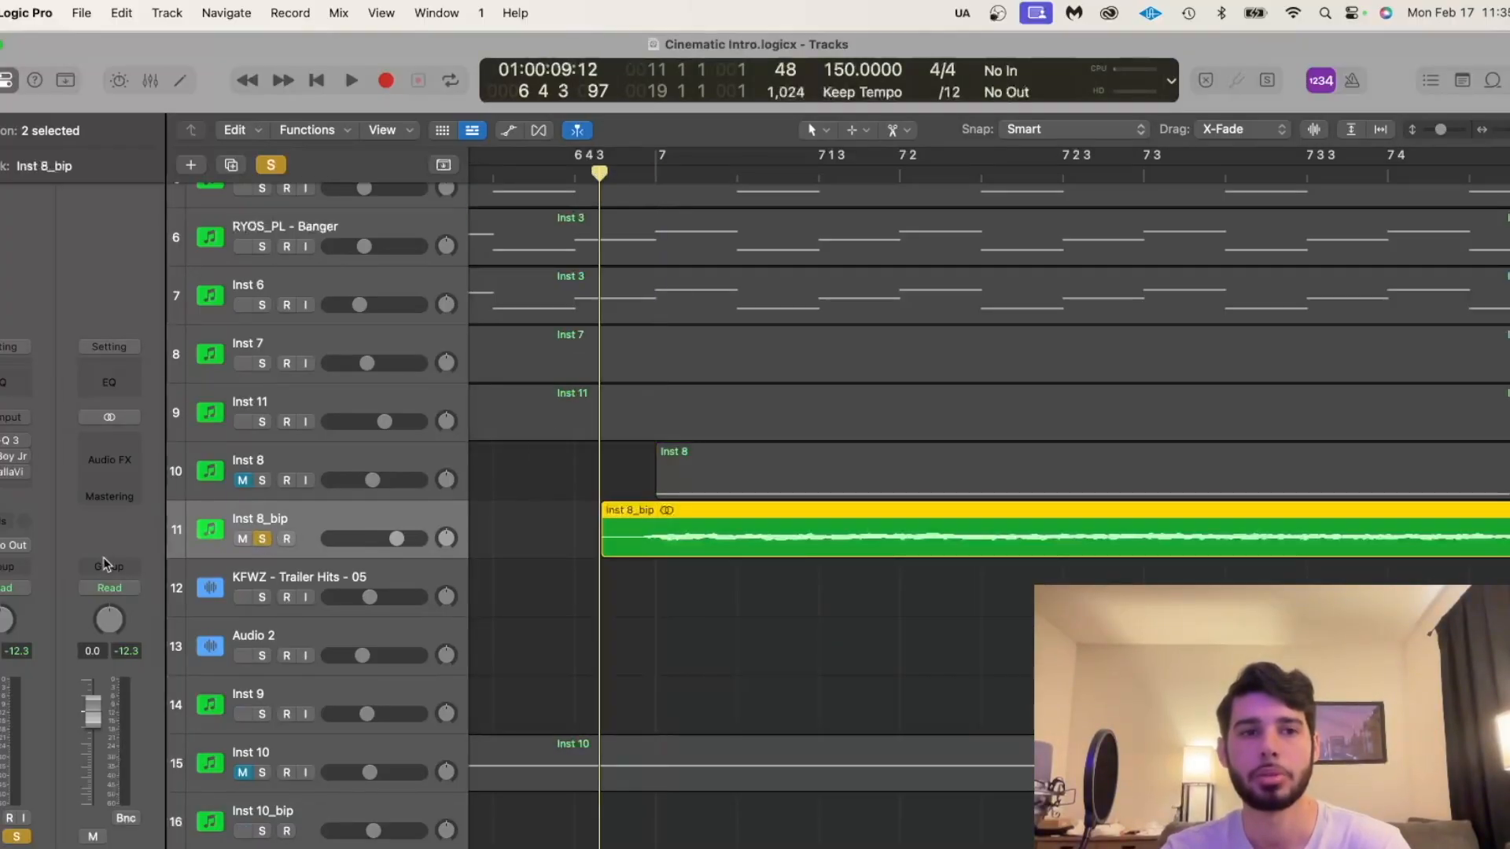
Open the FabFilter Pro-Q 3 on Inst 8_bip and move its window below the track's region.
{"action": "left_click", "coordinate": [4, 442]}
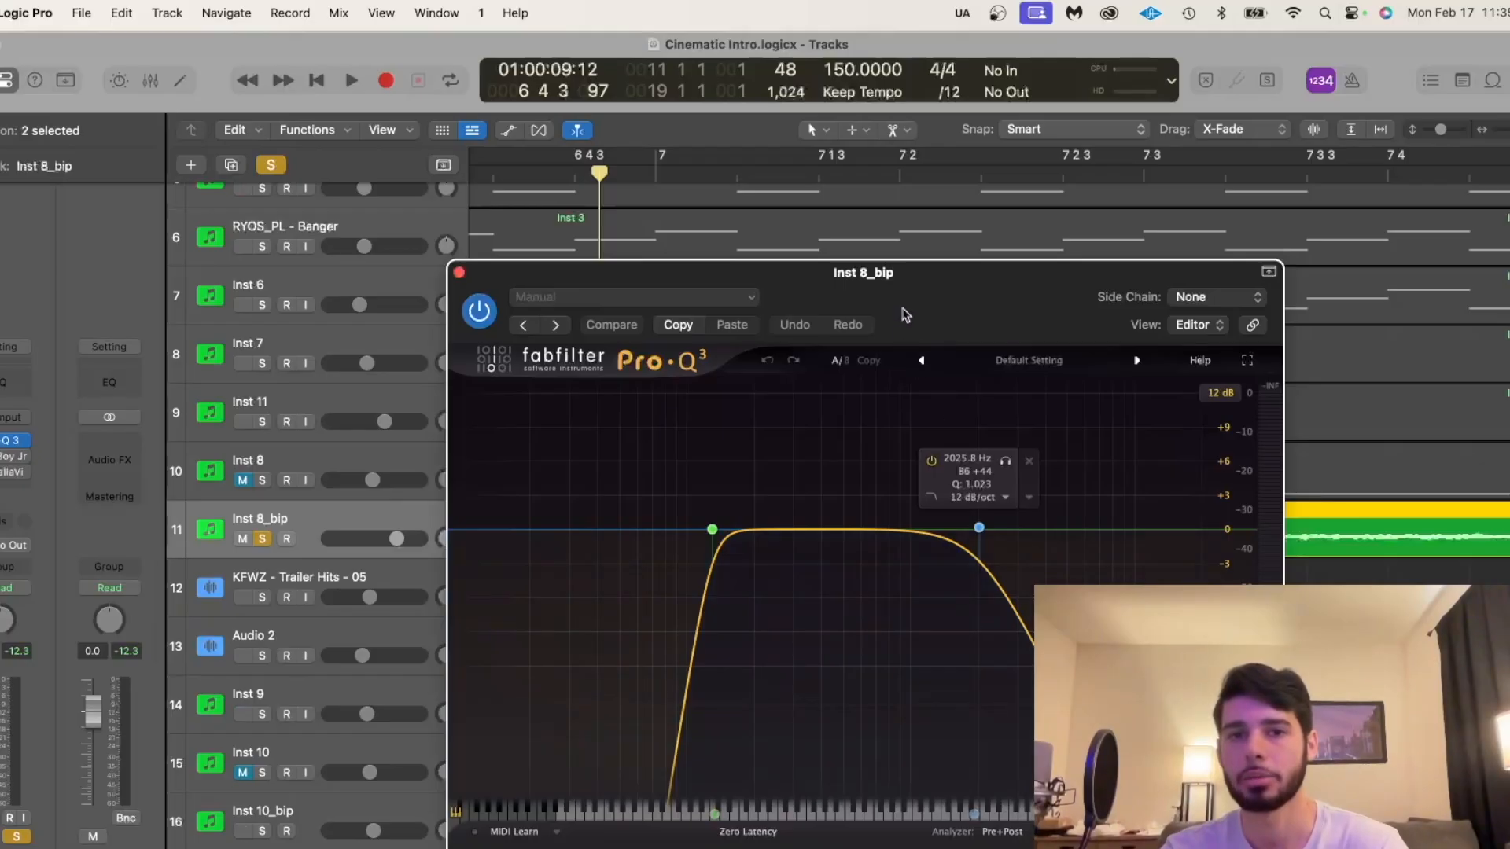
{"action": "left_click_drag", "start_coordinate": [905, 315], "coordinate": [836, 489]}
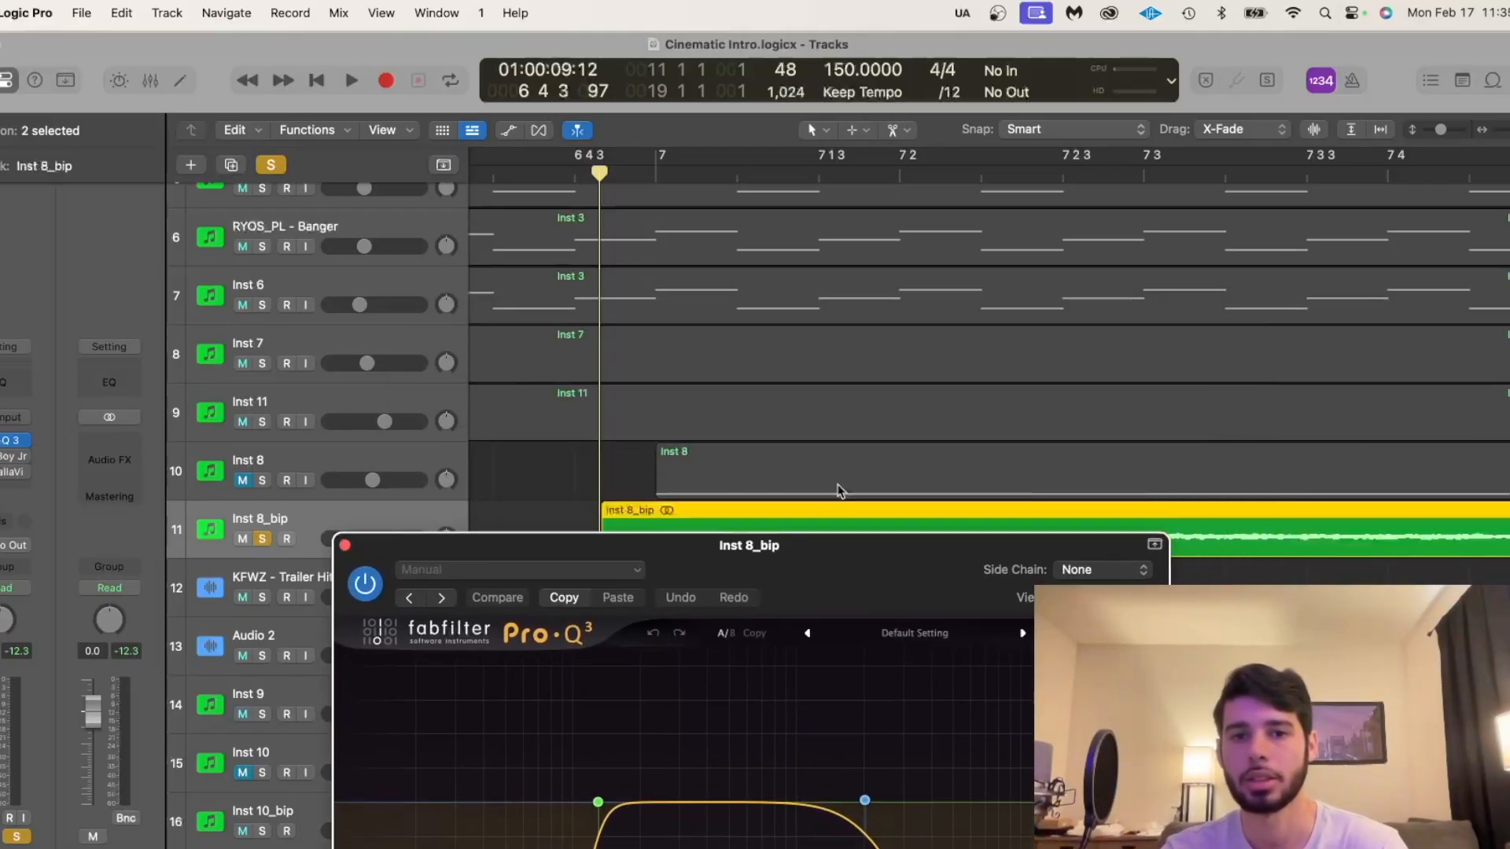
{"action": "scroll", "coordinate": [836, 489], "scroll_direction": "down", "scroll_amount": 5}
{"action": "scroll", "coordinate": [838, 492], "scroll_direction": "down", "scroll_amount": 2}
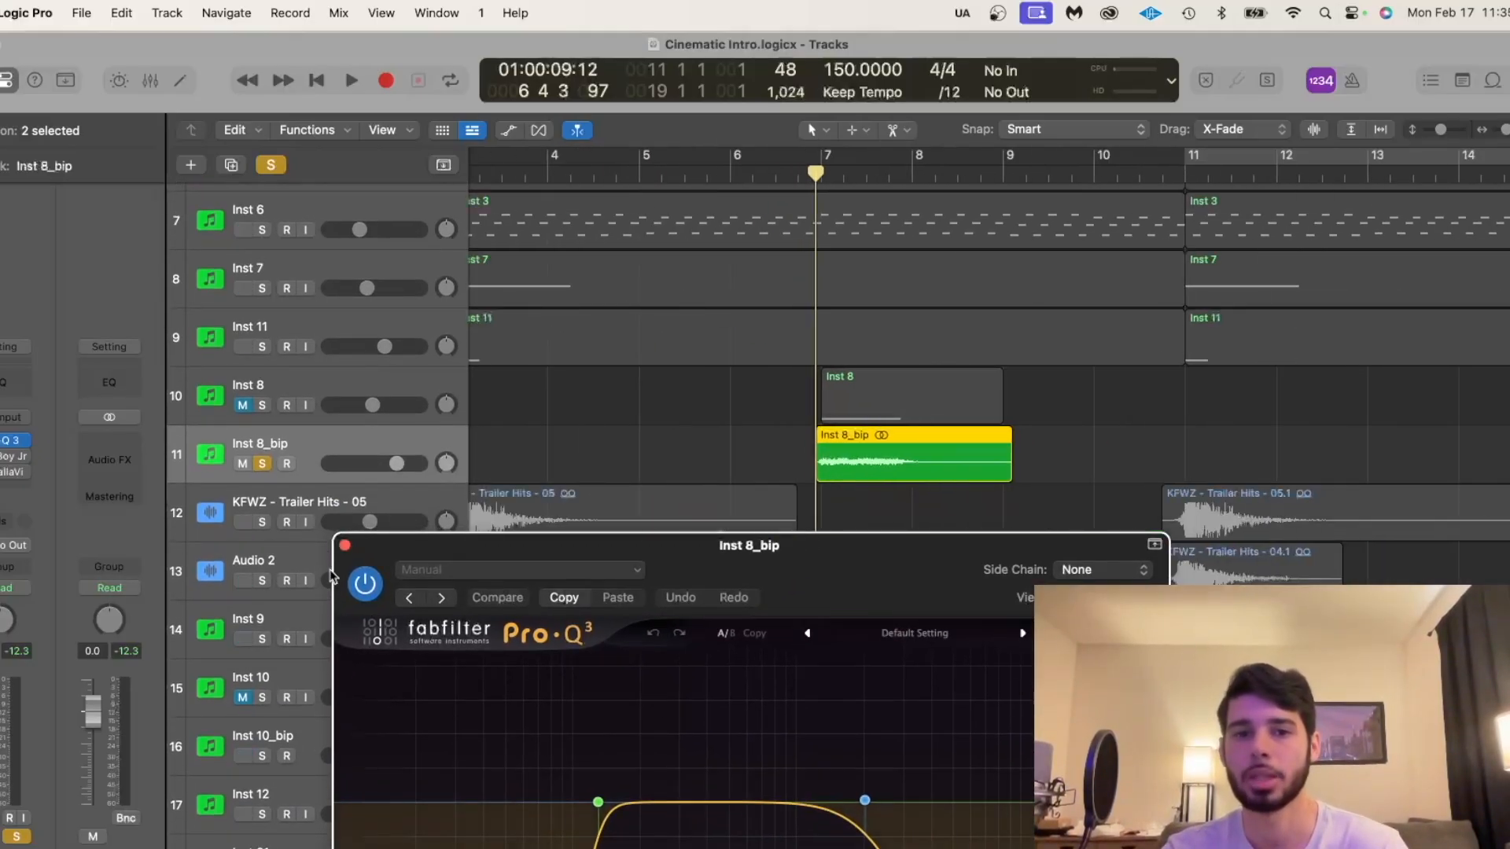
Compare Inst 8_bip with Pro-Q 3 bypassed and re-enabled, playing from just before bar 7 each time.
{"action": "left_click", "coordinate": [363, 585]}
{"action": "key", "text": "space"}
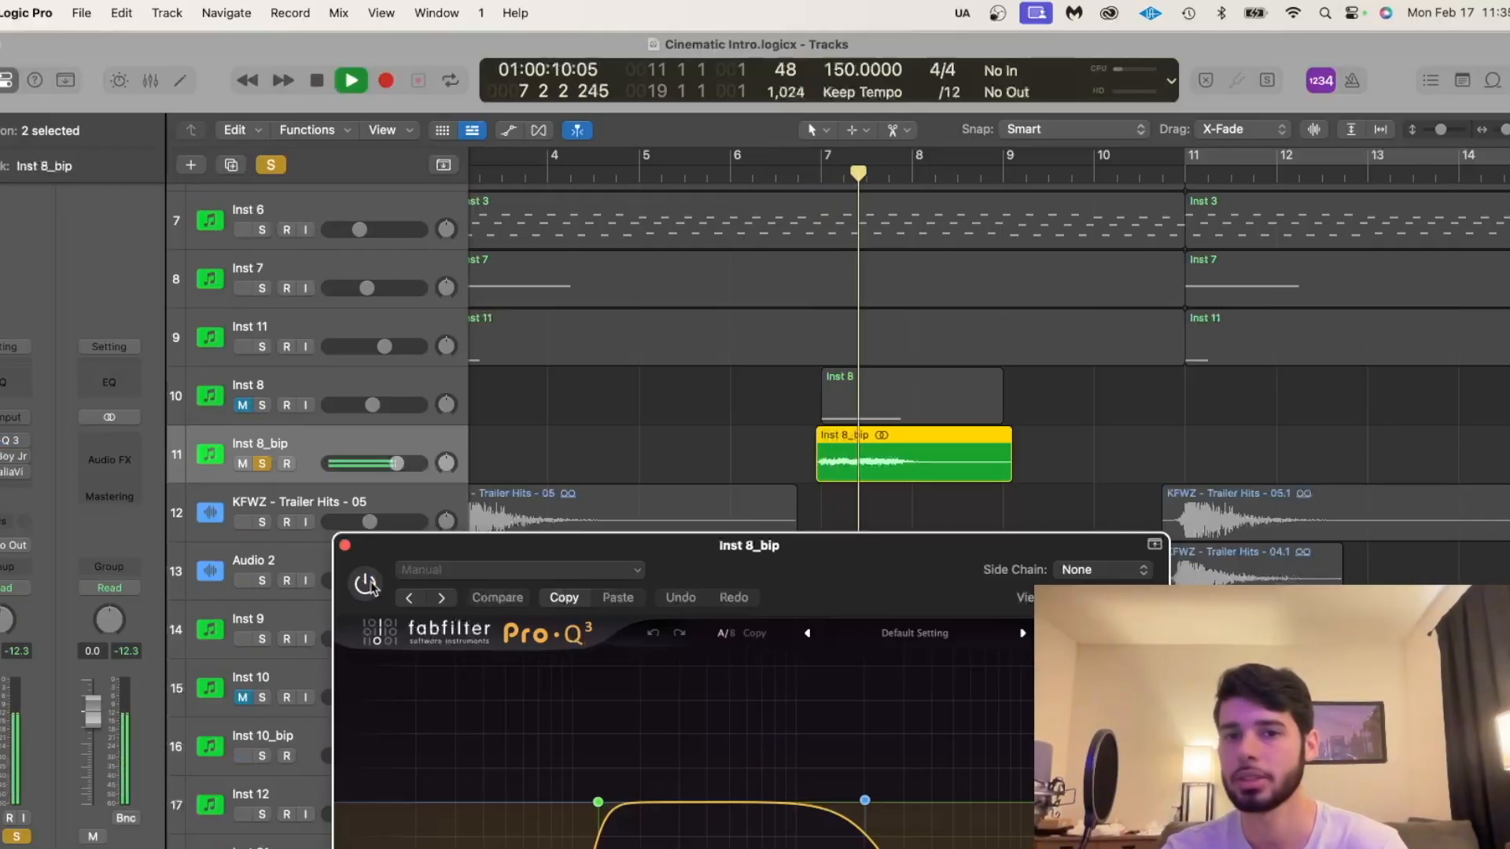
{"action": "key", "text": "space"}
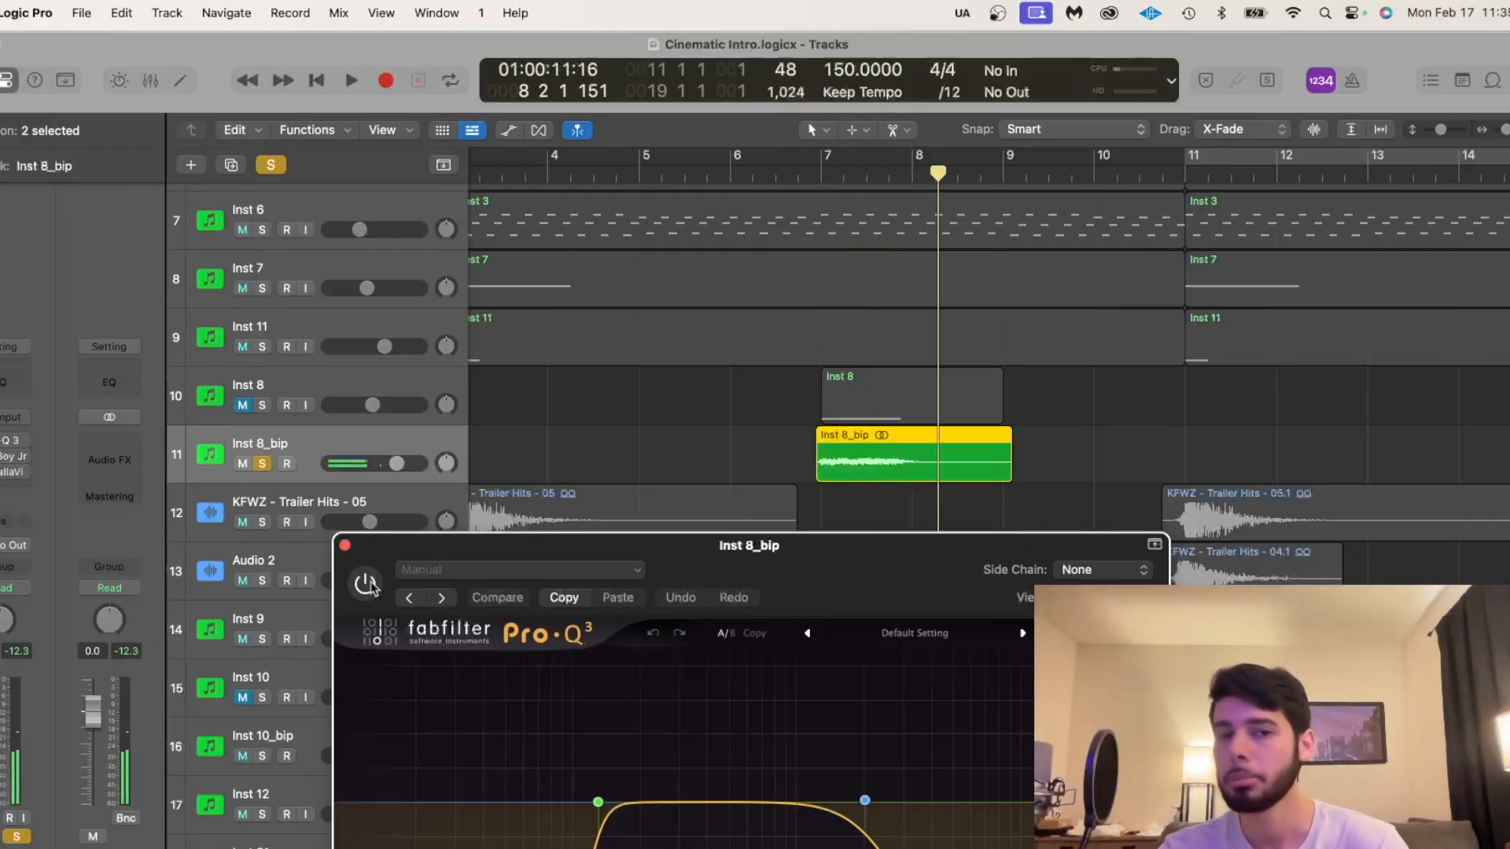
{"action": "left_click", "coordinate": [365, 585]}
{"action": "double_click", "coordinate": [804, 177]}
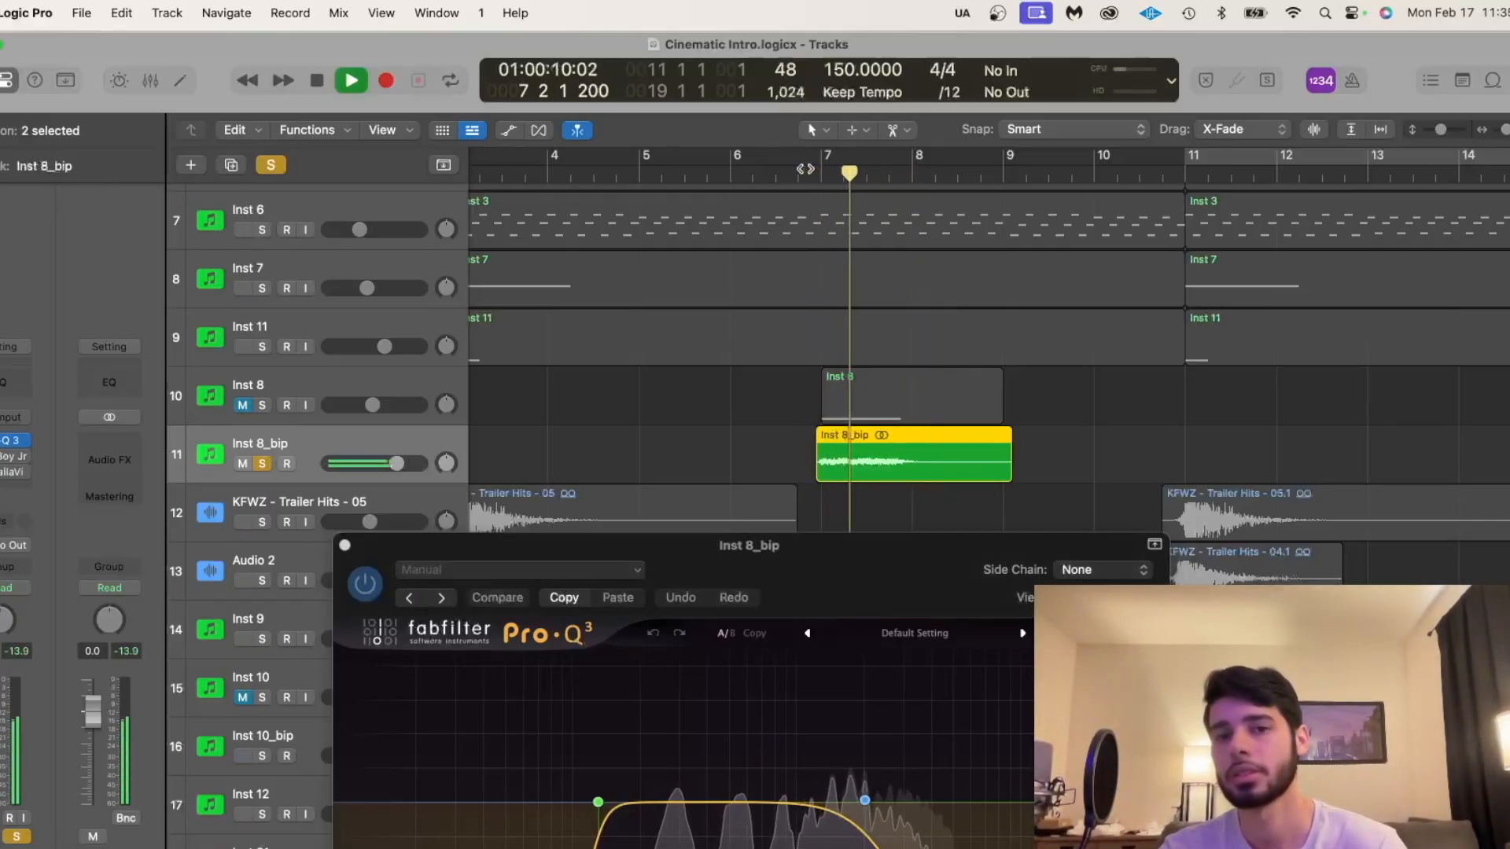
{"action": "key", "text": "space"}
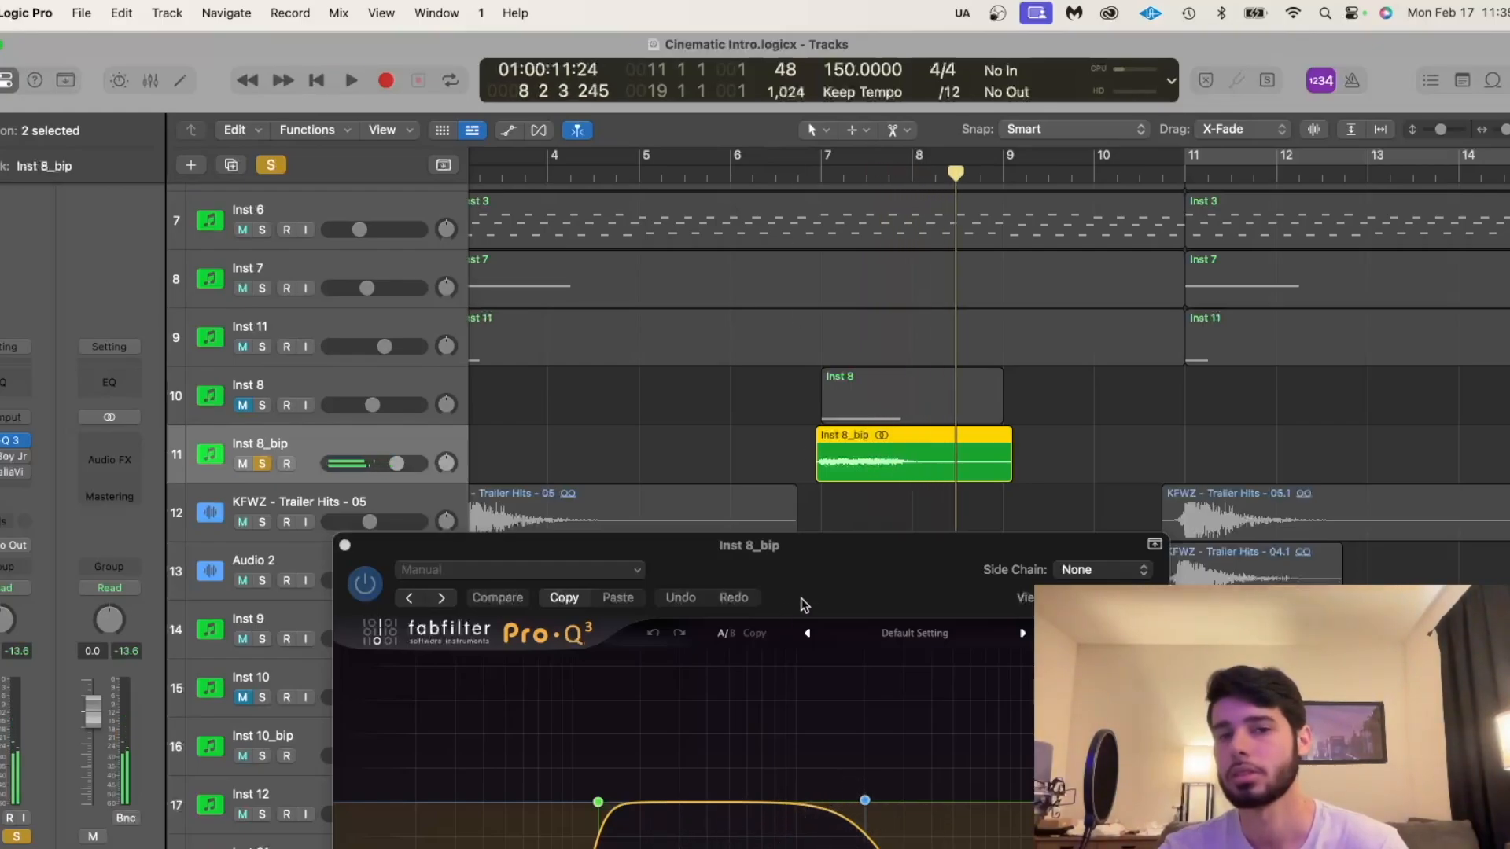
Open EchoBoy Jr on Inst 8_bip, move its window below the region, and play from just before bar 7 to bar 11.
{"action": "left_click", "coordinate": [6, 458]}
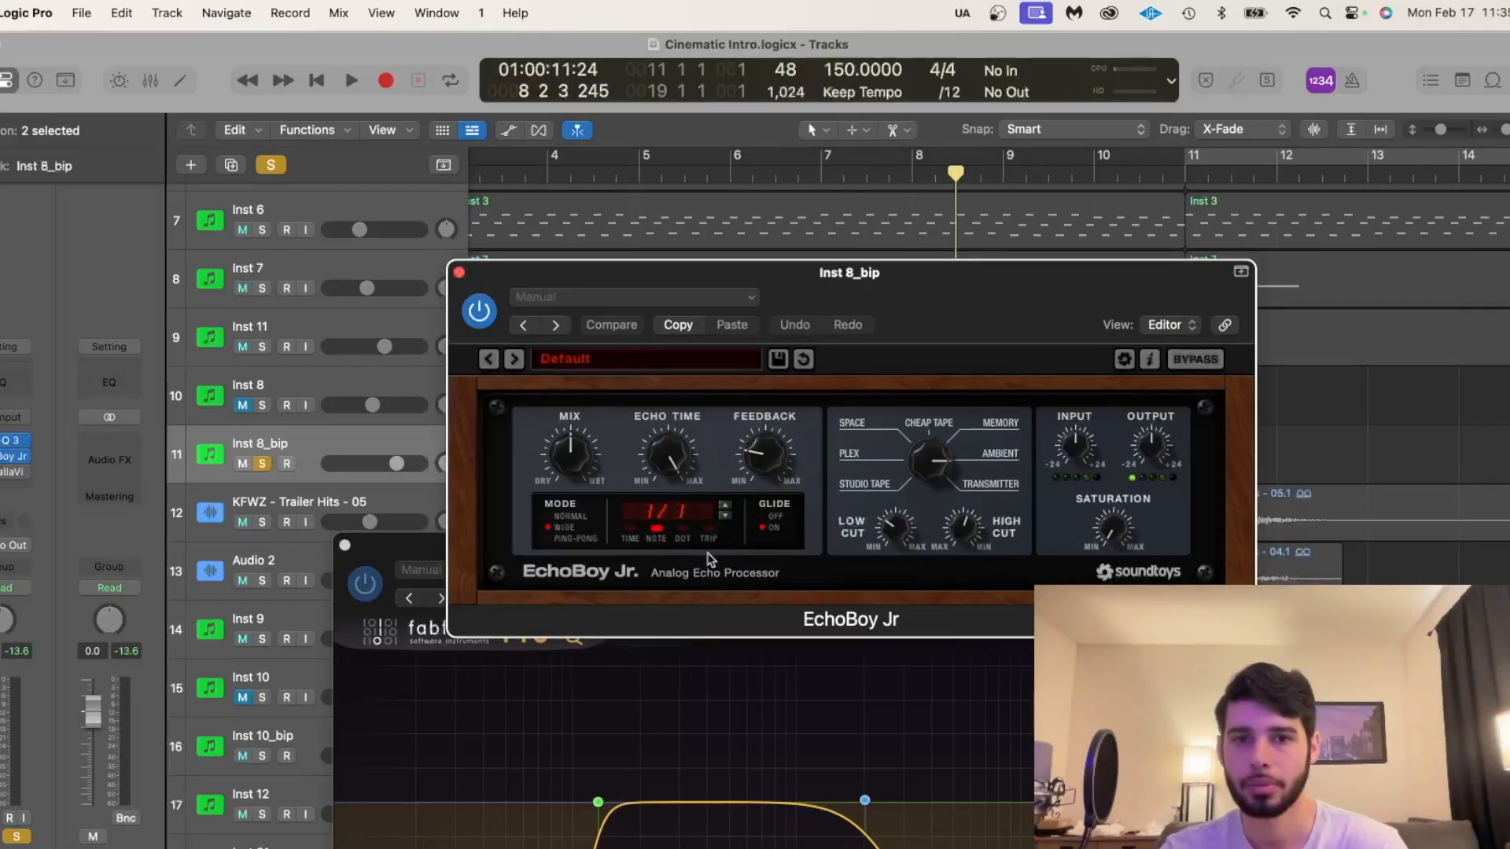
{"action": "left_click_drag", "start_coordinate": [895, 291], "coordinate": [814, 612]}
{"action": "left_click", "coordinate": [811, 173]}
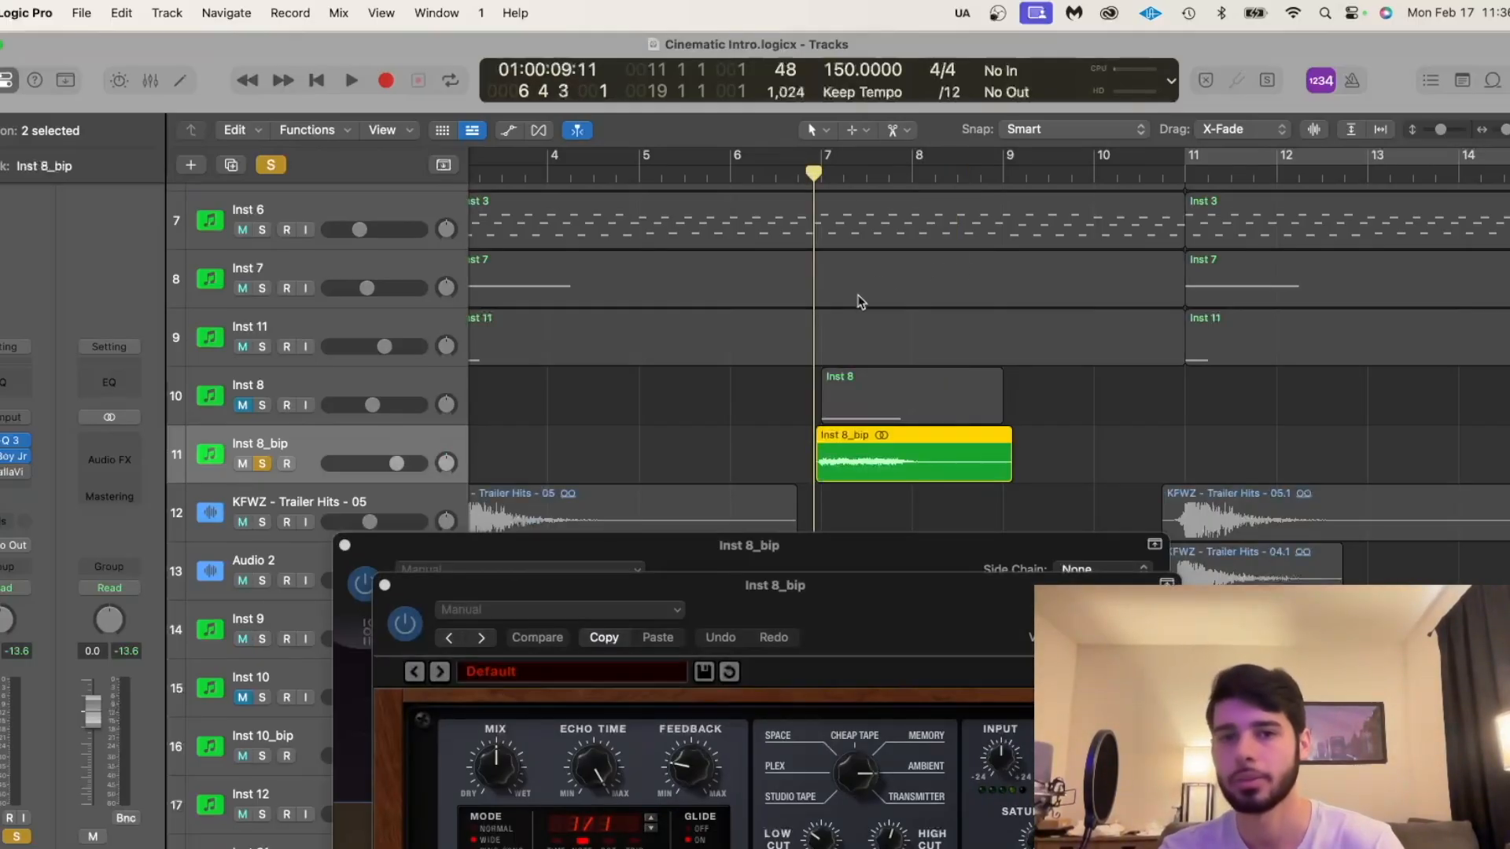
{"action": "key", "text": "space"}
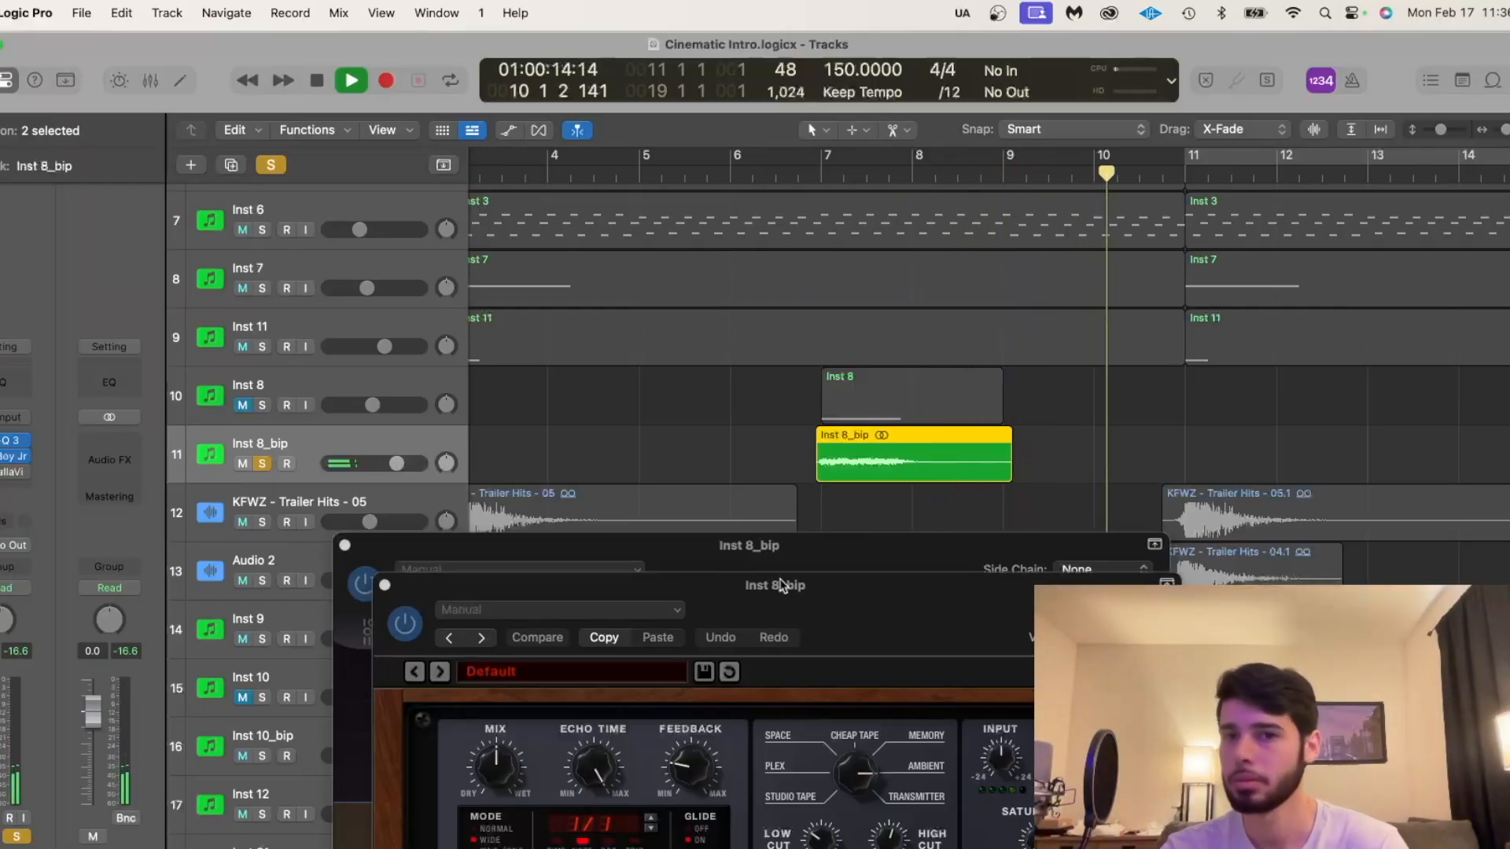
{"action": "key", "text": "space"}
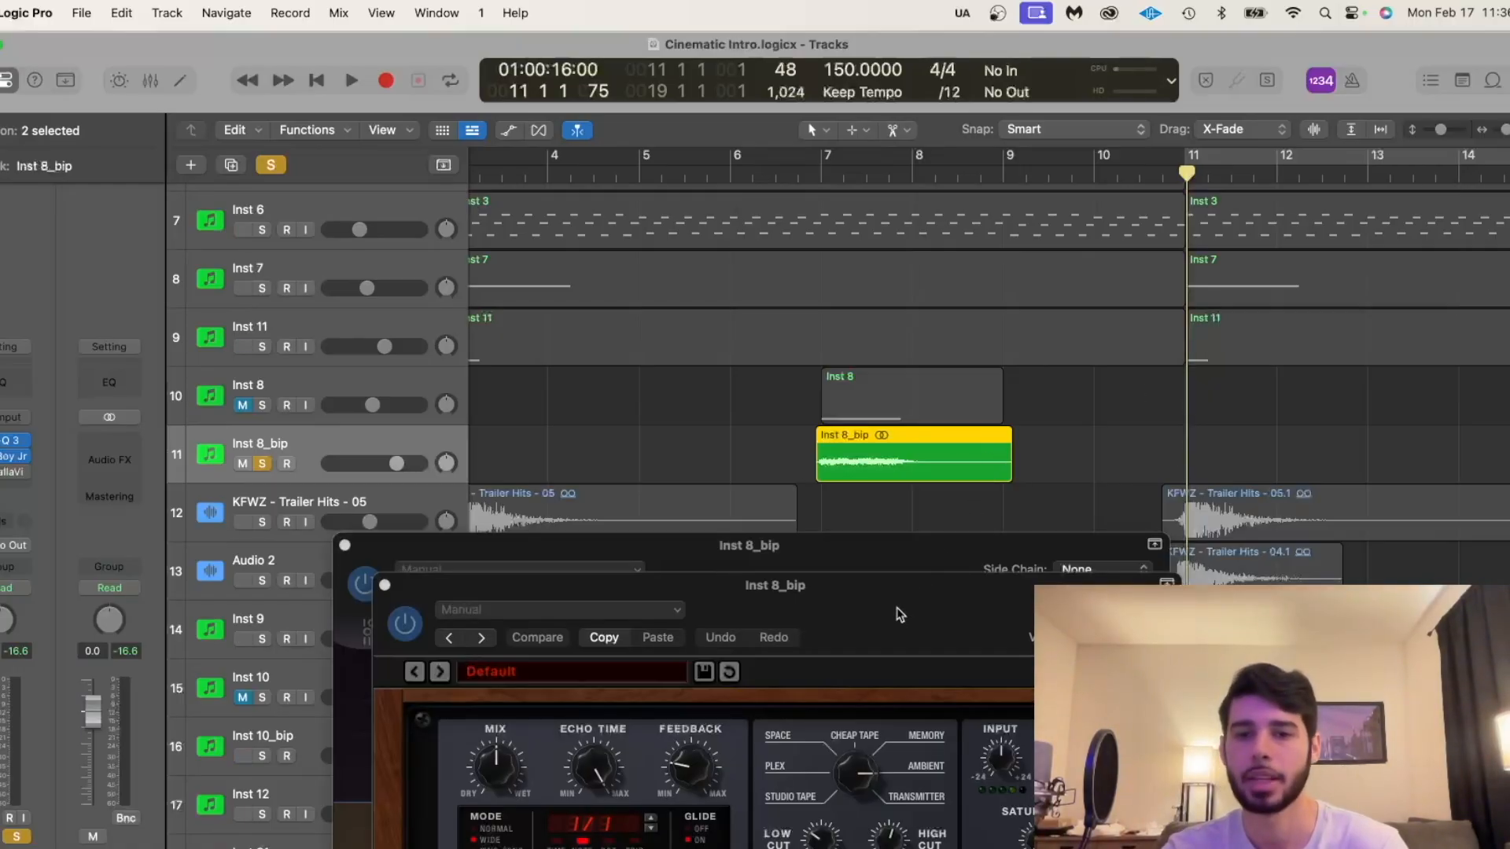
Move the EchoBoy Jr window up to examine its full set of controls, then close and reopen it.
{"action": "left_click_drag", "start_coordinate": [885, 633], "coordinate": [884, 518]}
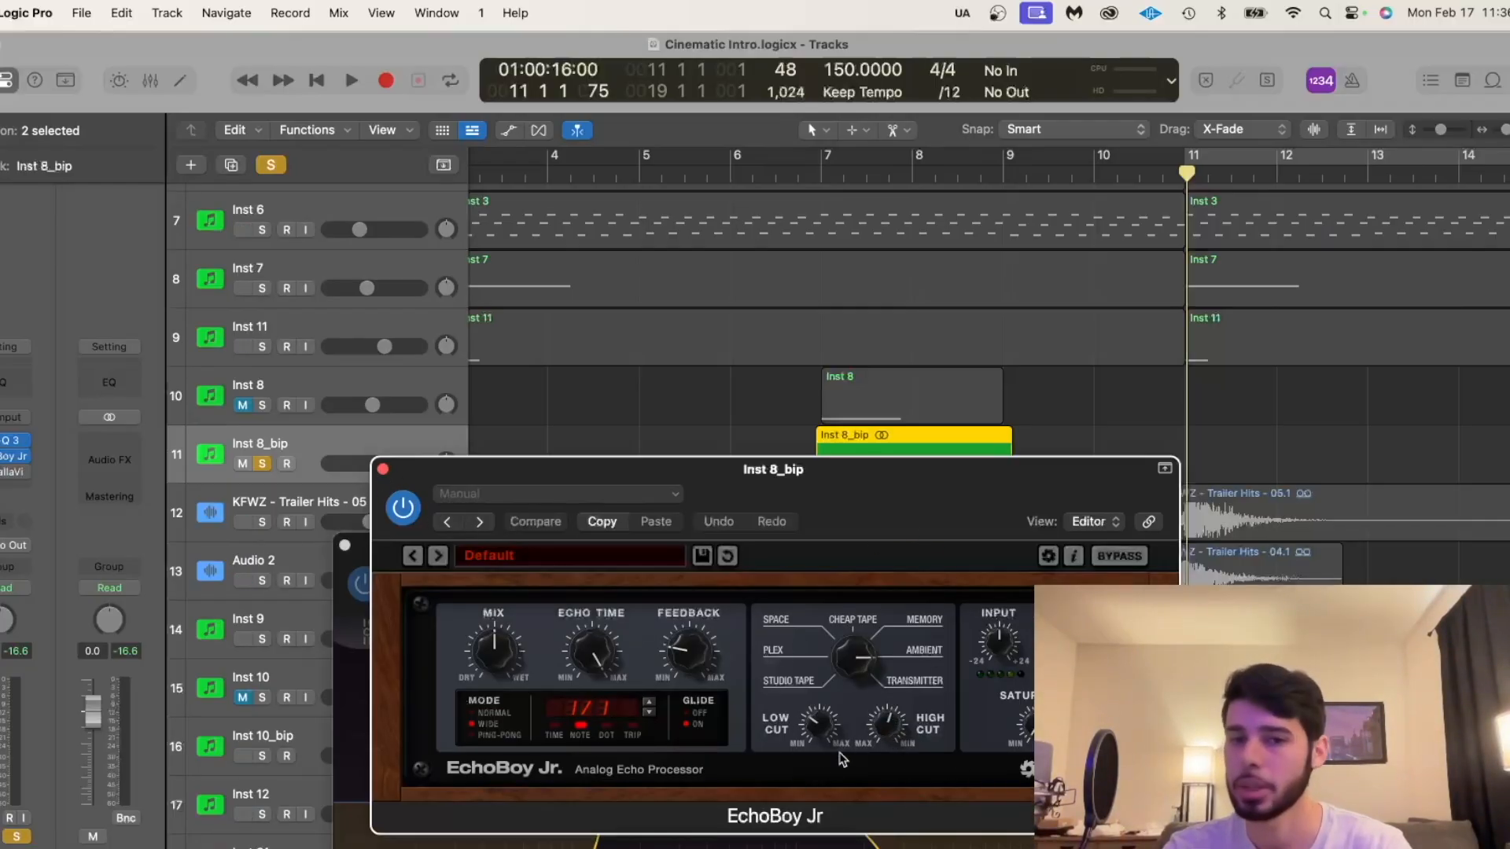
{"action": "left_click", "coordinate": [383, 470]}
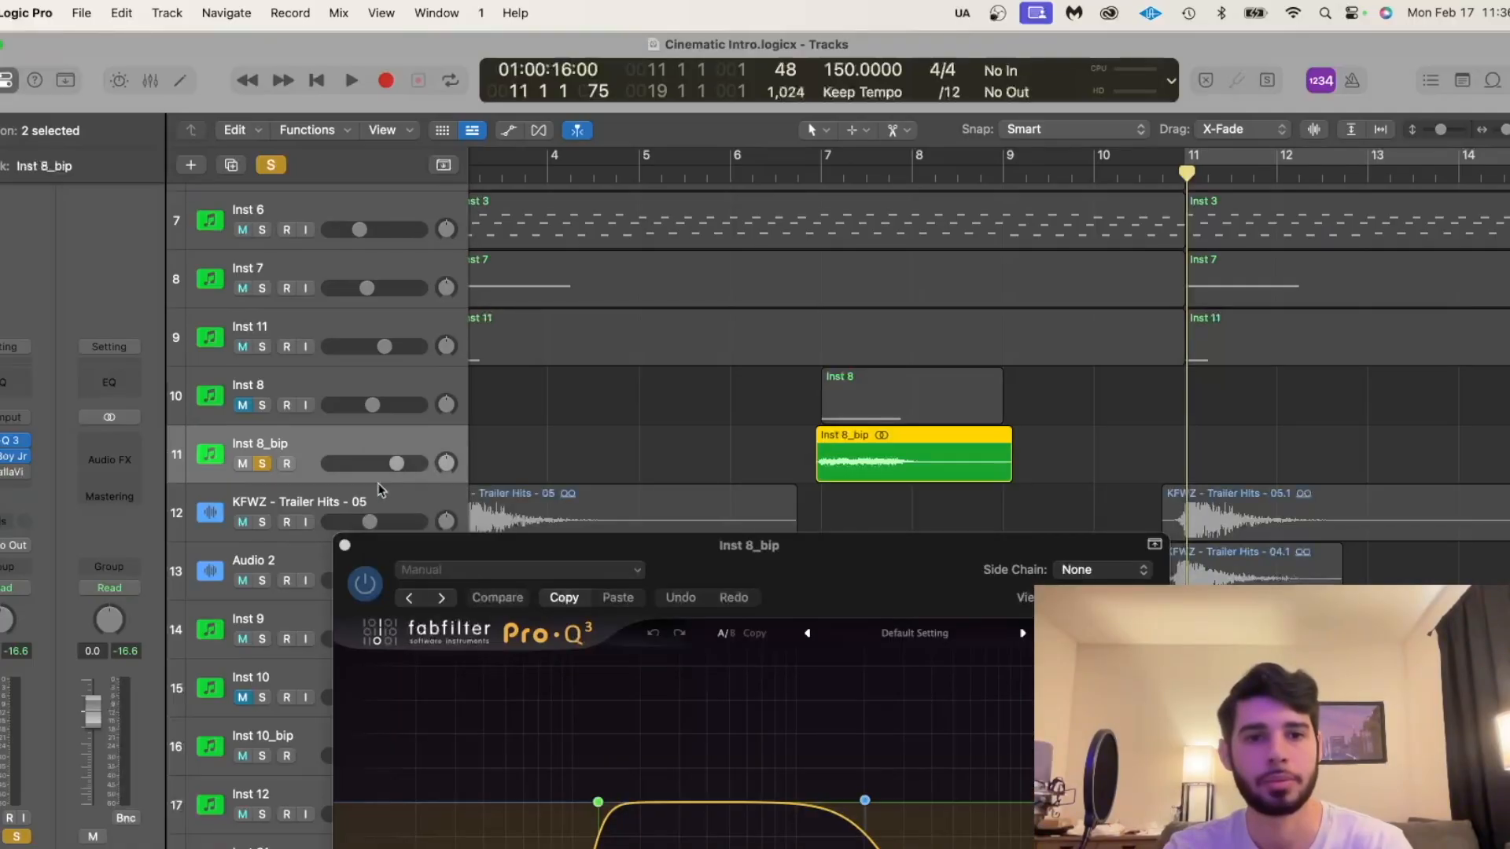
{"action": "left_click", "coordinate": [15, 457]}
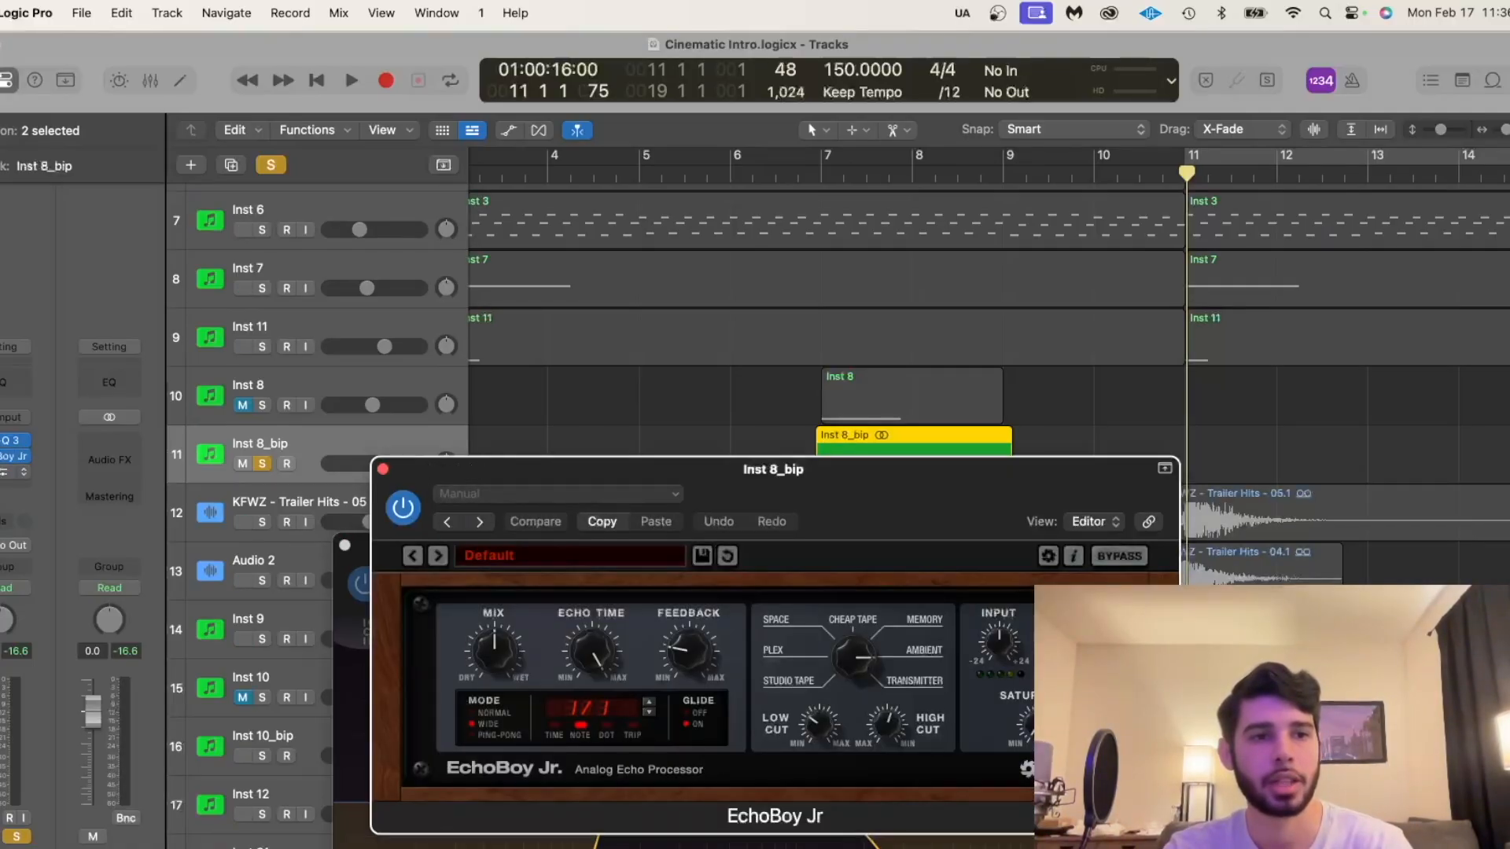
Open ValhallaVintageVerb on Inst 8_bip, view its reverb mode list without changing the mode, and close the plug-in.
{"action": "left_click", "coordinate": [14, 472]}
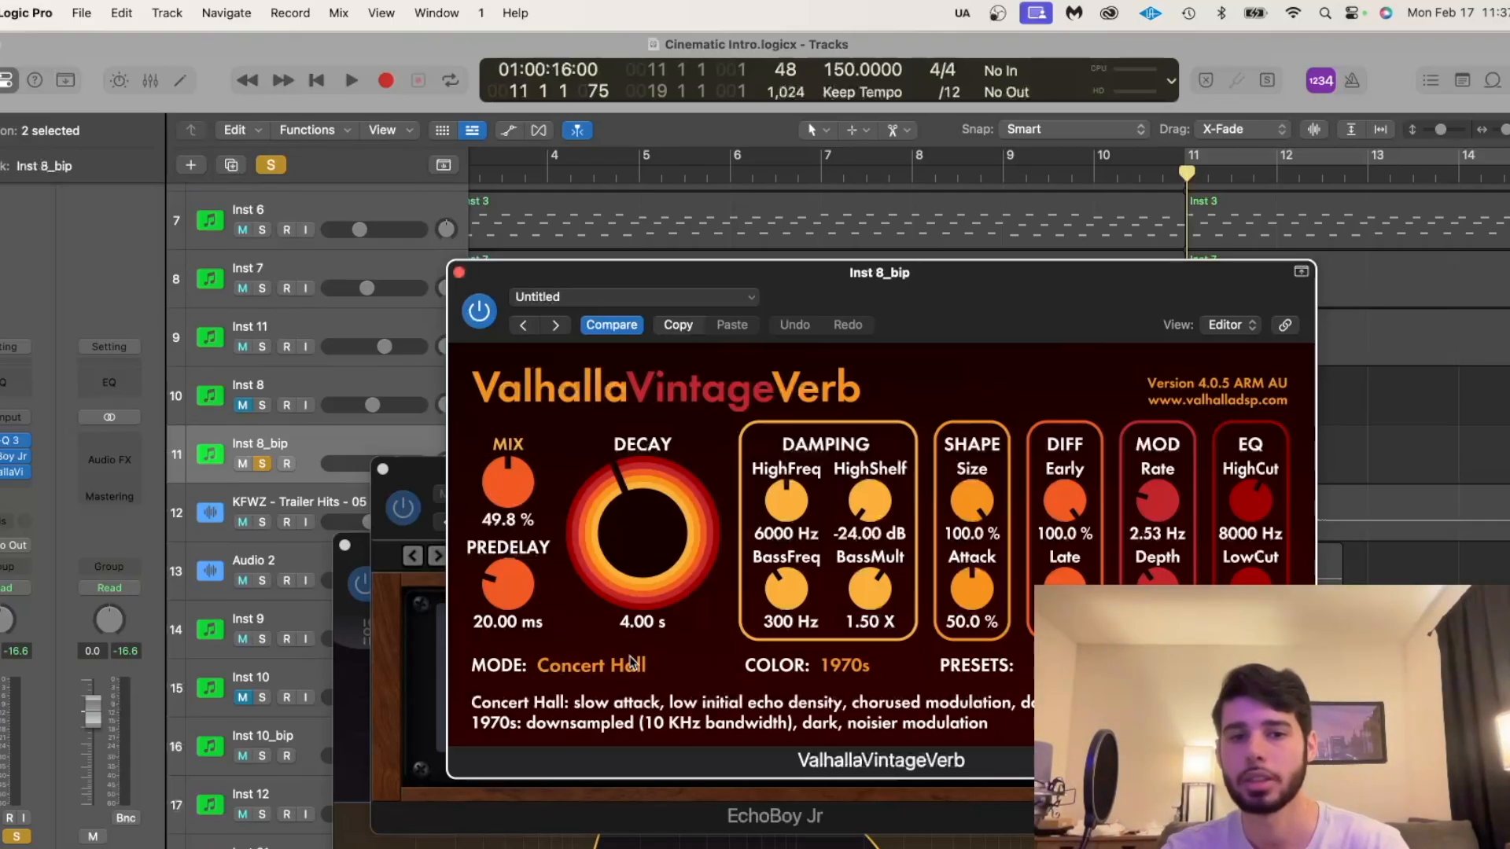
{"action": "left_click", "coordinate": [591, 666]}
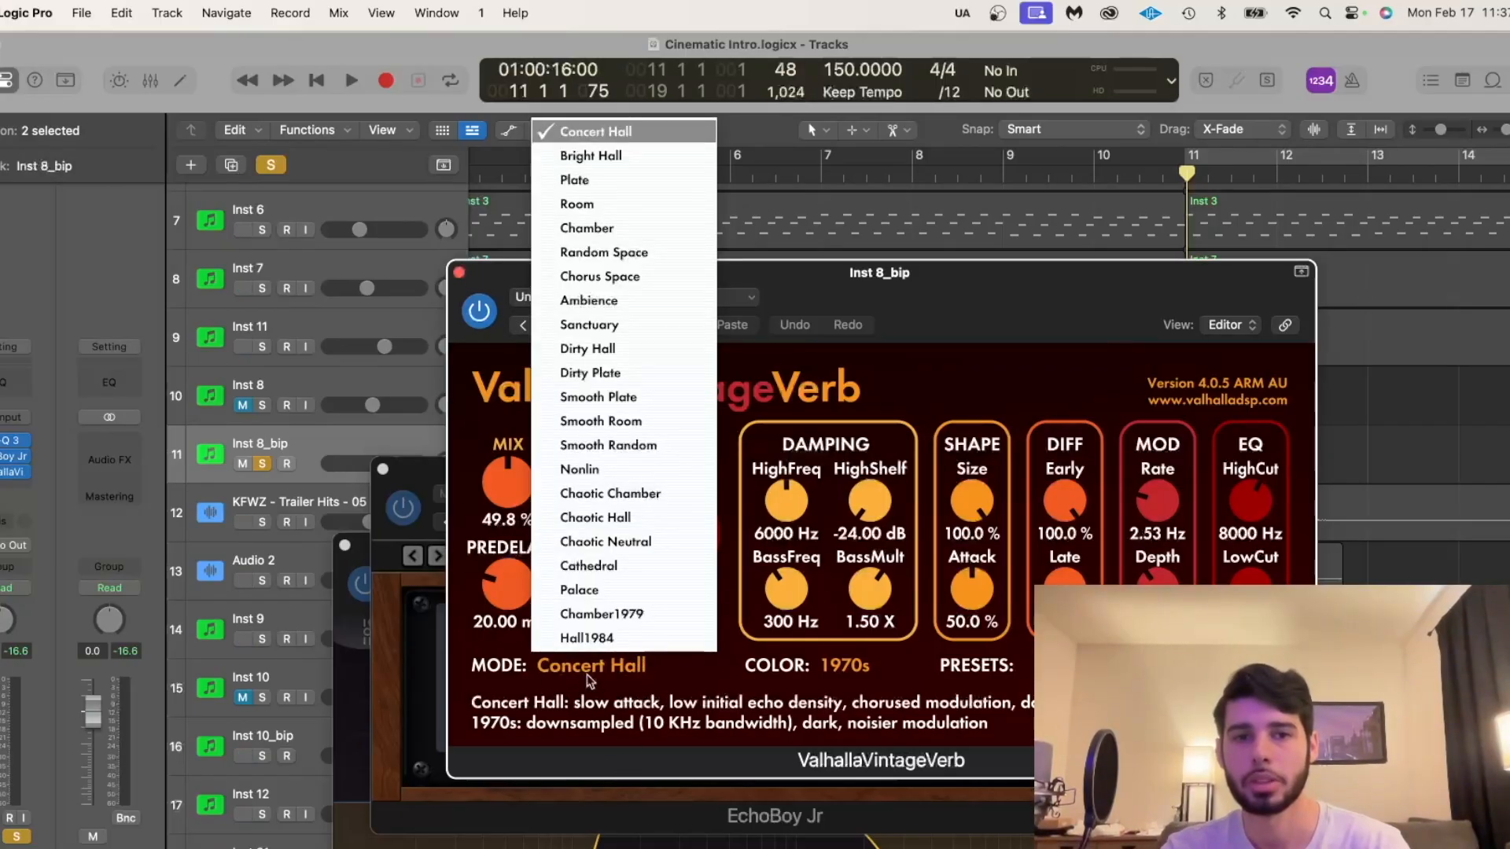
{"action": "left_click", "coordinate": [938, 309]}
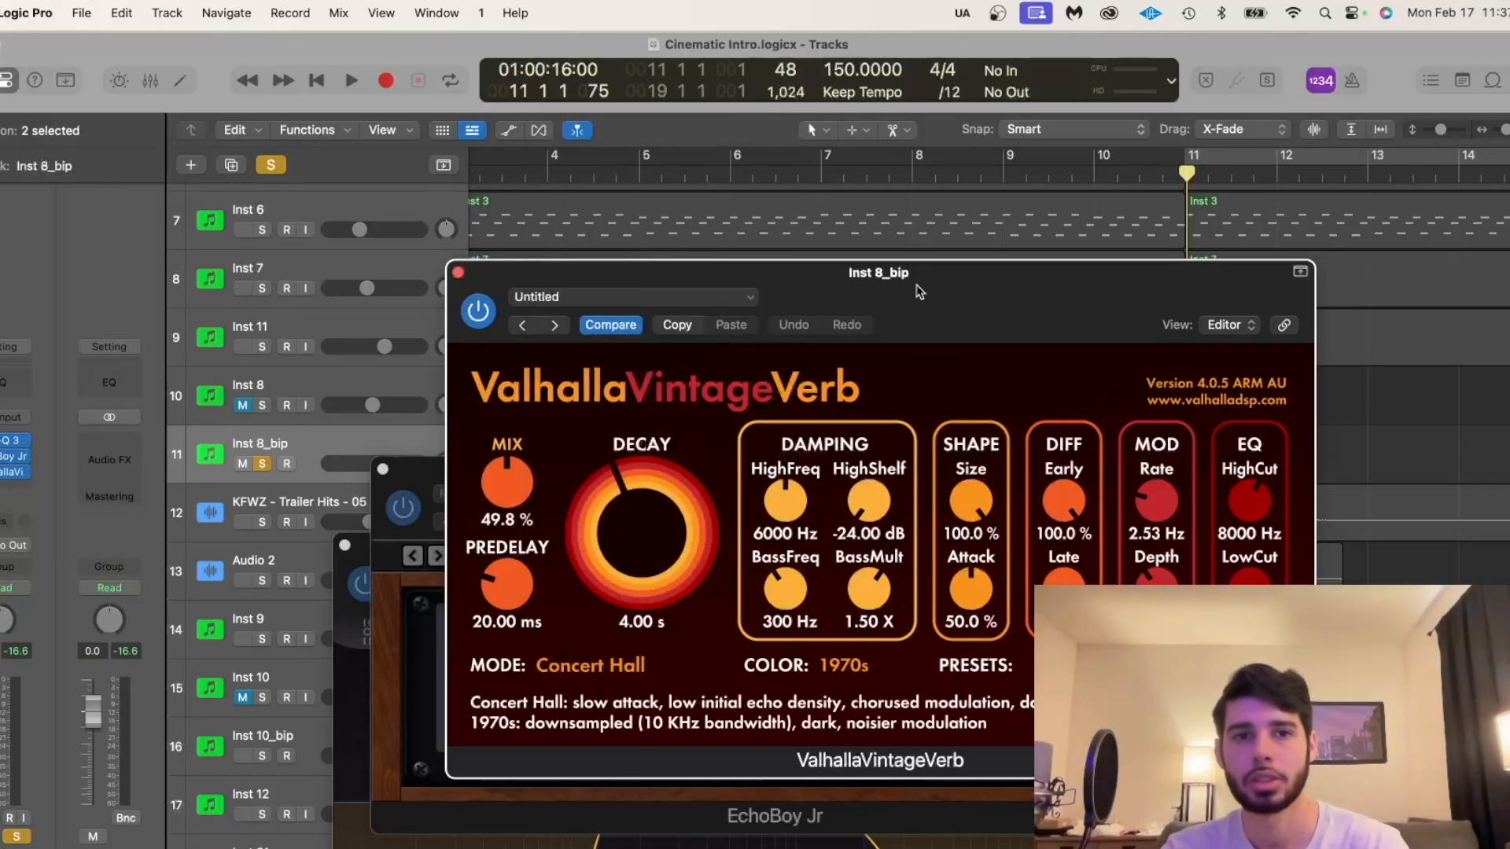
{"action": "left_click", "coordinate": [458, 274]}
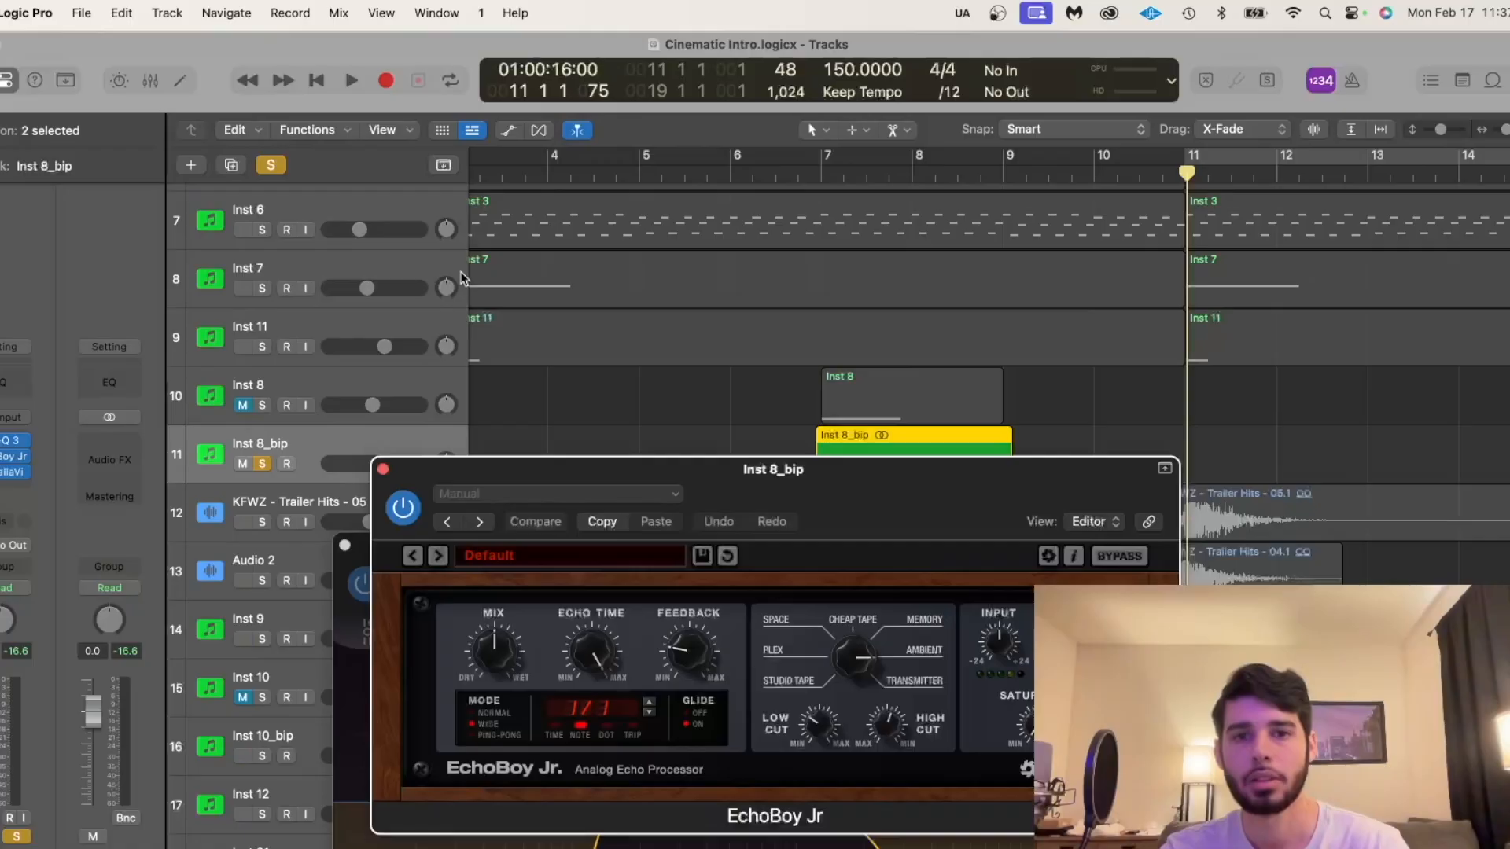
Close the EchoBoy Jr and Pro-Q 3 windows and play the soloed Inst 8_bip from just before bar 7.
{"action": "left_click", "coordinate": [383, 469]}
{"action": "left_click", "coordinate": [344, 545]}
{"action": "left_click", "coordinate": [804, 171]}
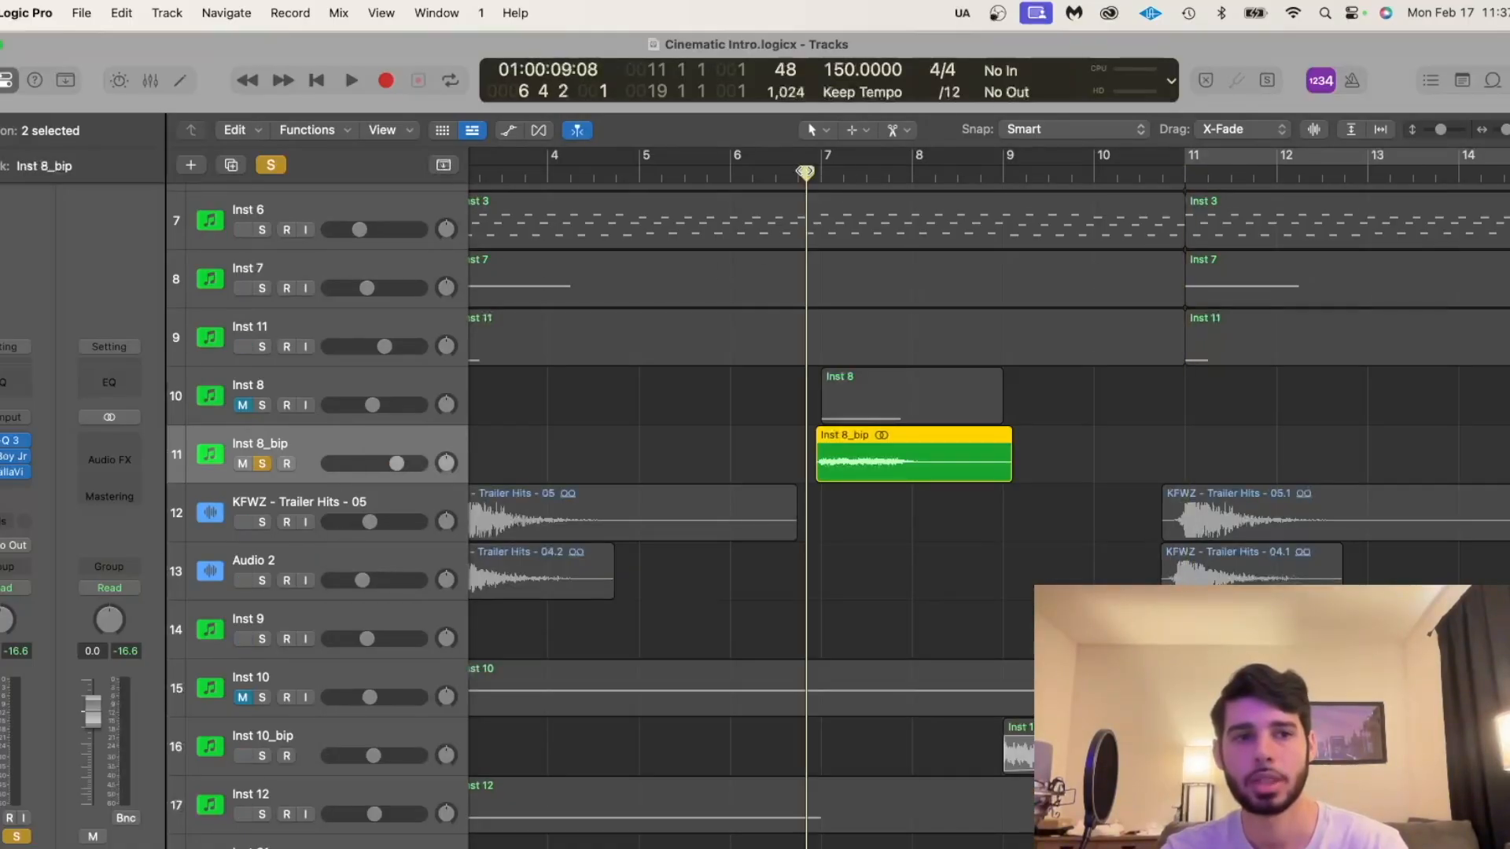
{"action": "key", "text": "space"}
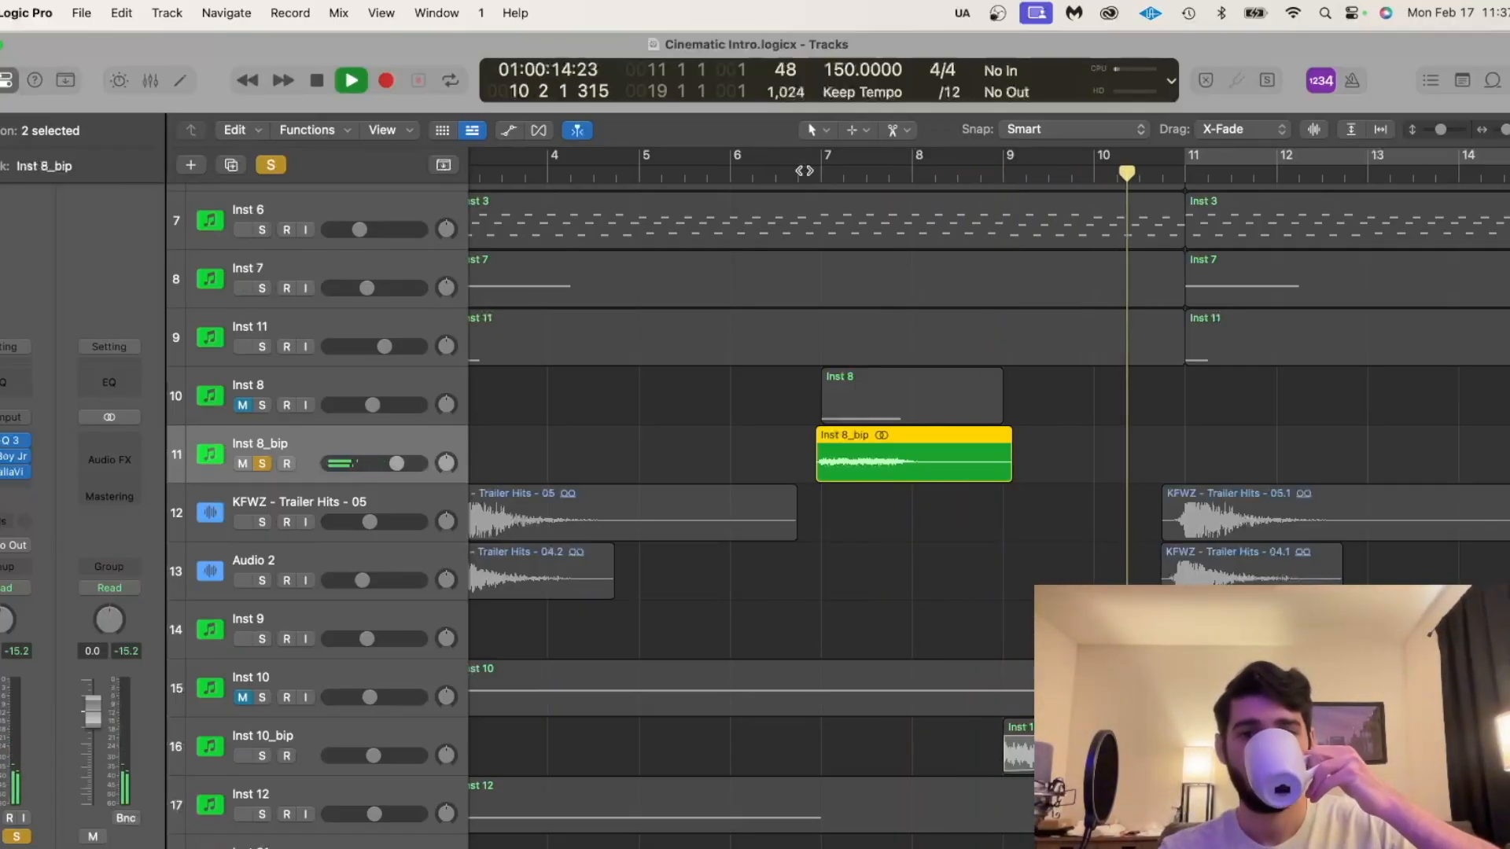
Stop playback and turn off solo on the Inst 8_bip track.
{"action": "key", "text": "space"}
{"action": "left_click", "coordinate": [262, 463]}
{"action": "key", "text": "super+Left"}
{"action": "key", "text": "super+Left"}
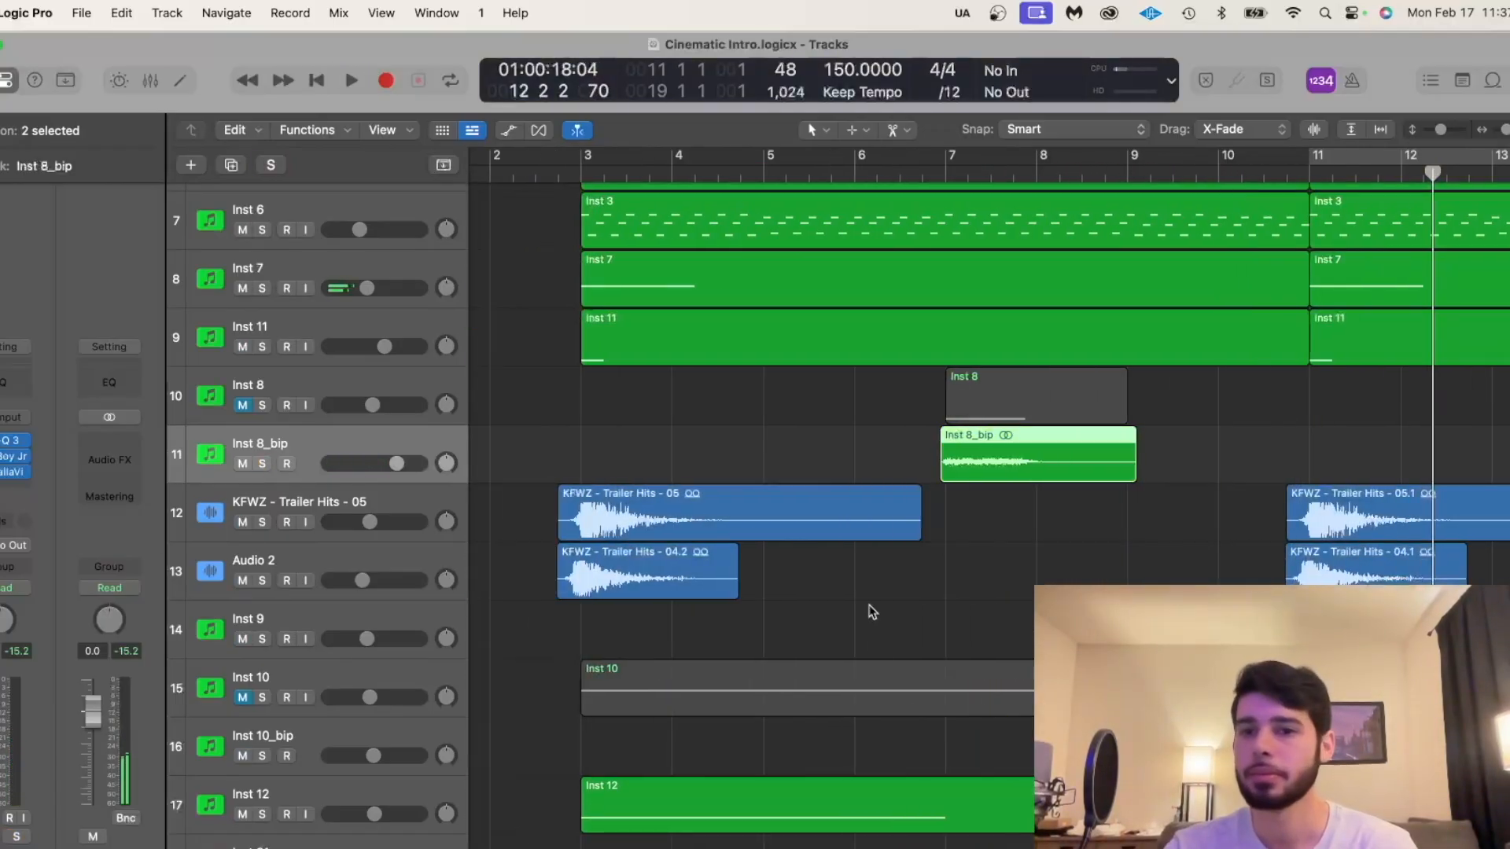
{"action": "scroll", "coordinate": [871, 612], "scroll_direction": "down", "scroll_amount": 5}
{"action": "key", "text": "z"}
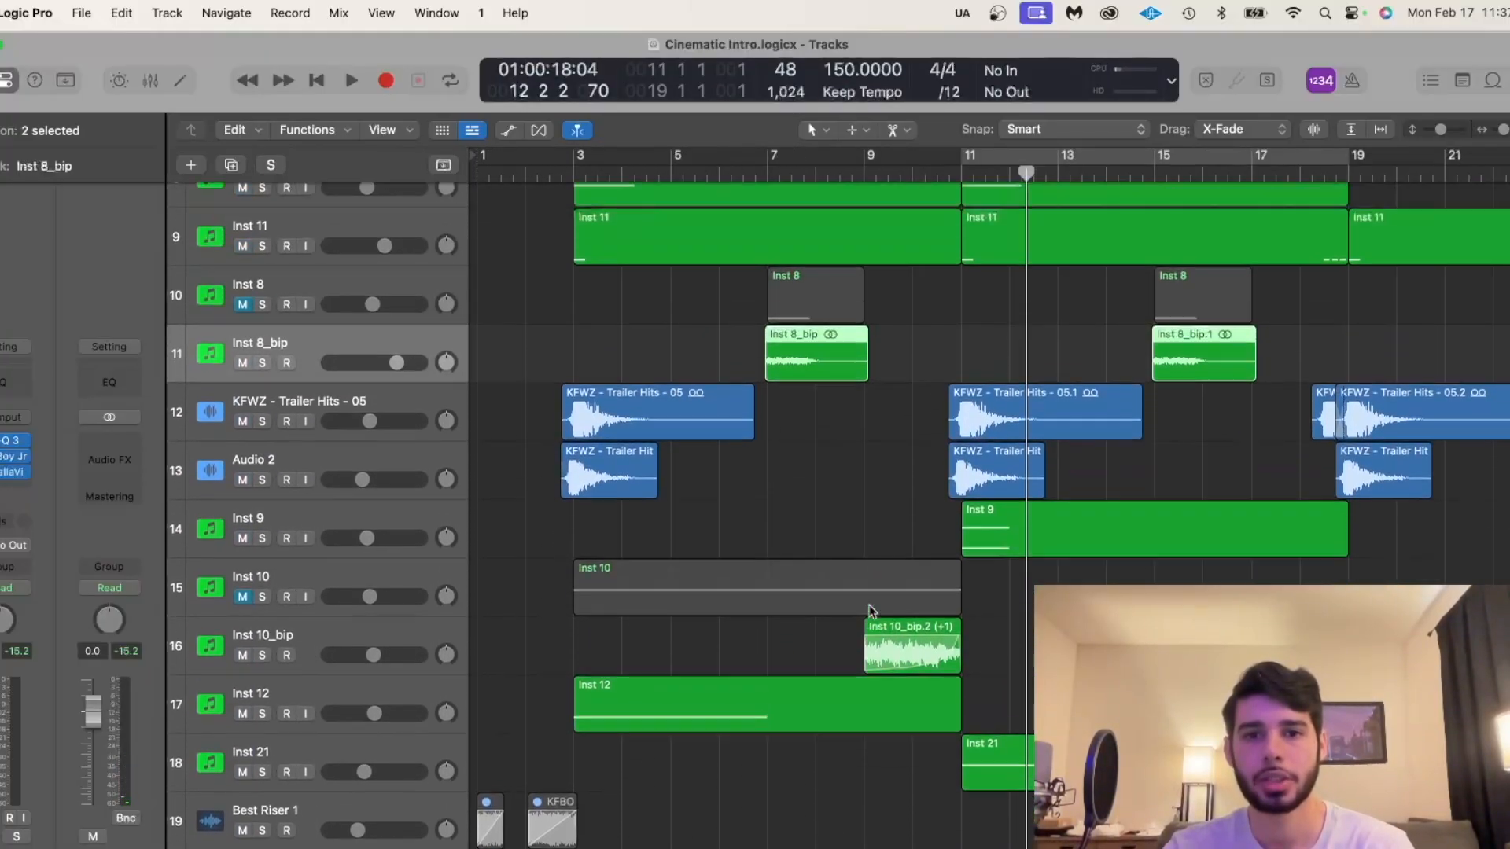
Solo Inst 9 and play it from just before bar 11 to past bar 13.
{"action": "left_click", "coordinate": [281, 530]}
{"action": "scroll", "coordinate": [281, 462], "scroll_direction": "down", "scroll_amount": 2}
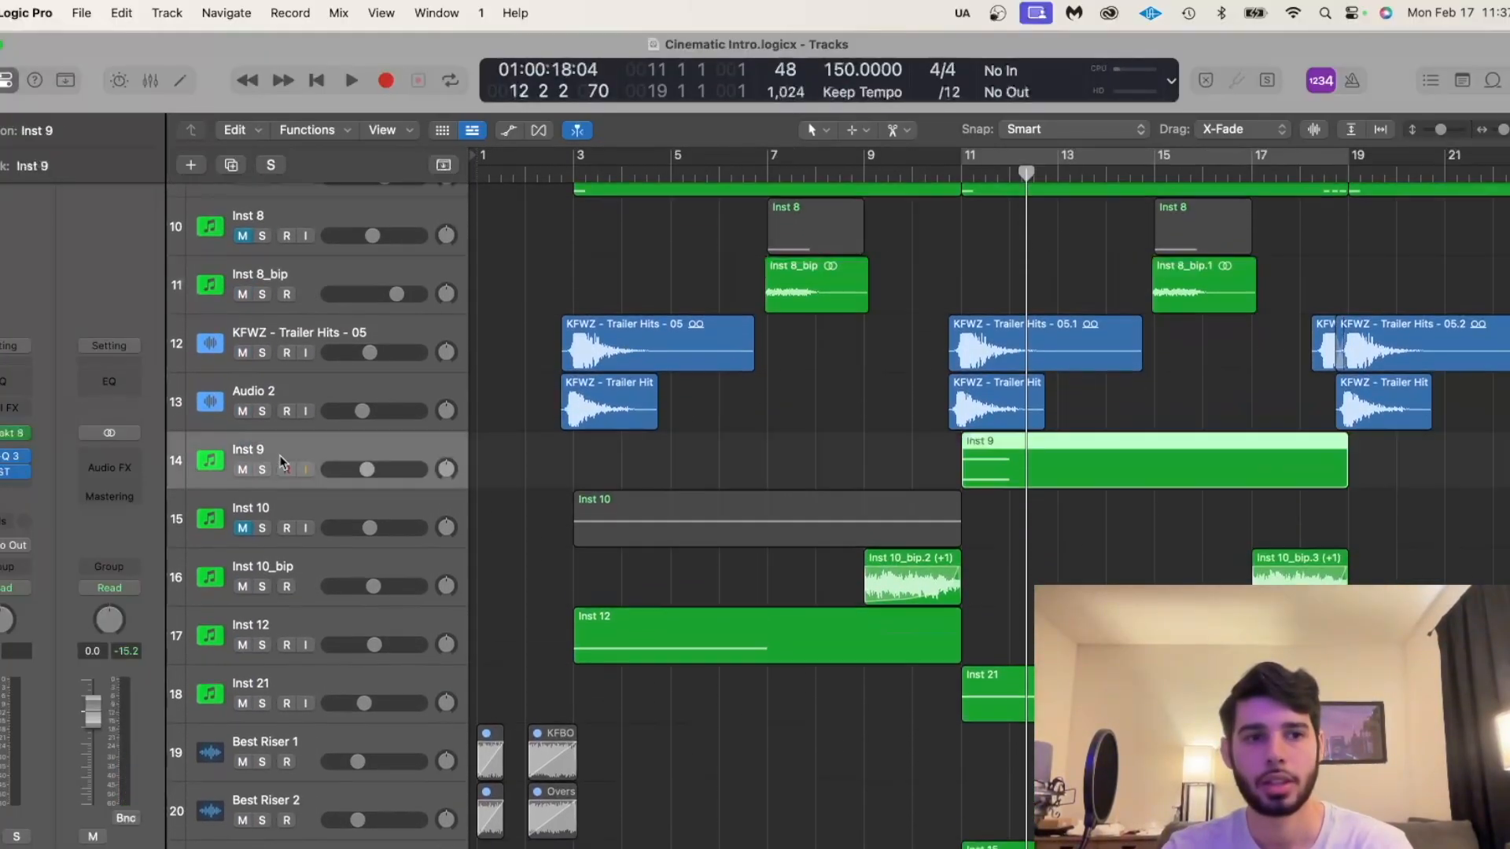
{"action": "left_click", "coordinate": [262, 469]}
{"action": "key", "text": "v"}
{"action": "left_click", "coordinate": [459, 273]}
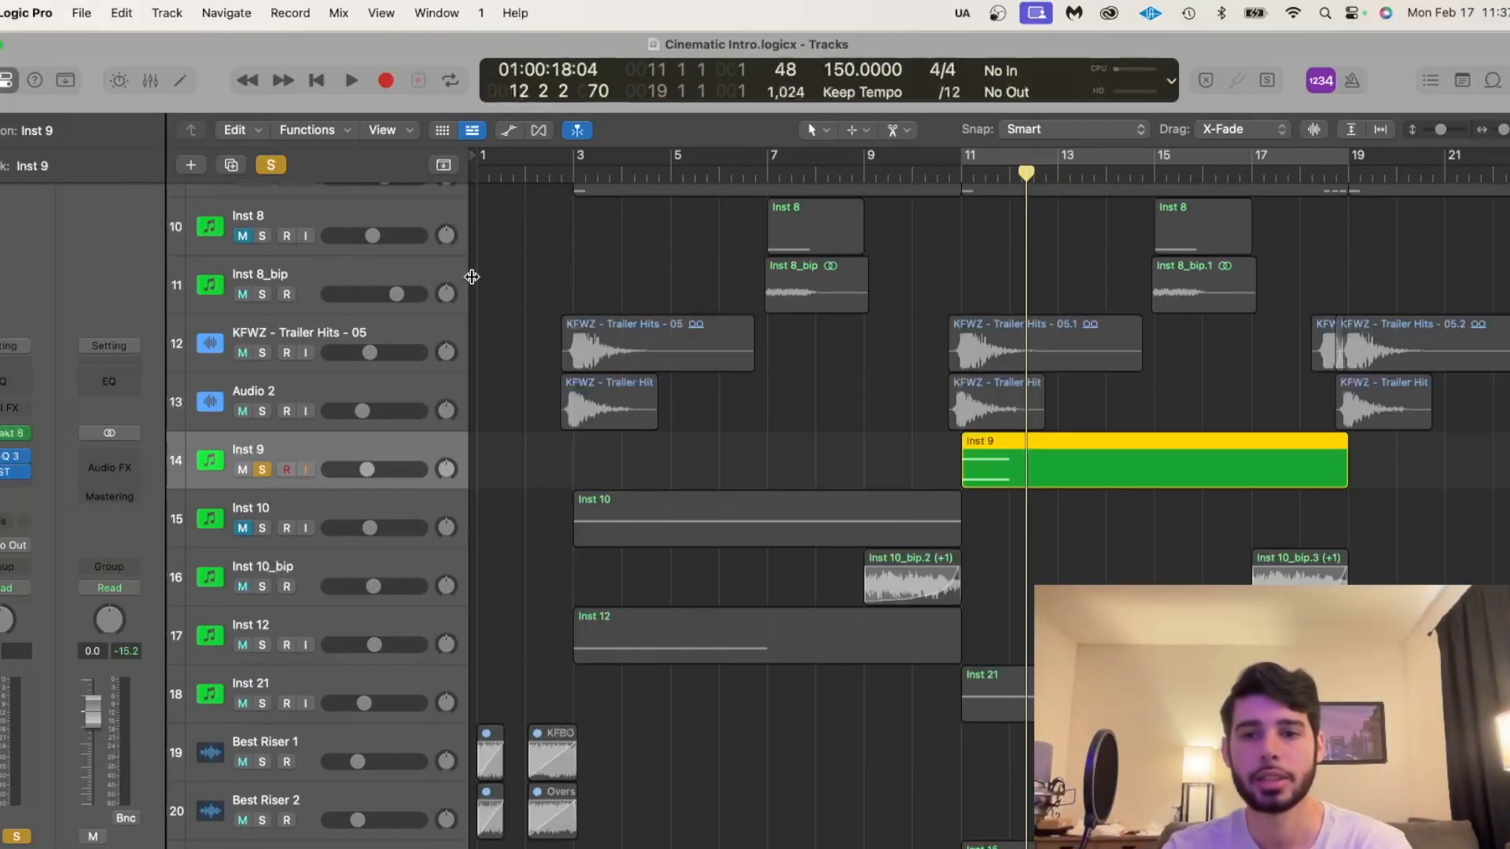
{"action": "scroll", "coordinate": [988, 417], "scroll_direction": "right", "scroll_amount": 3}
{"action": "key", "text": "space"}
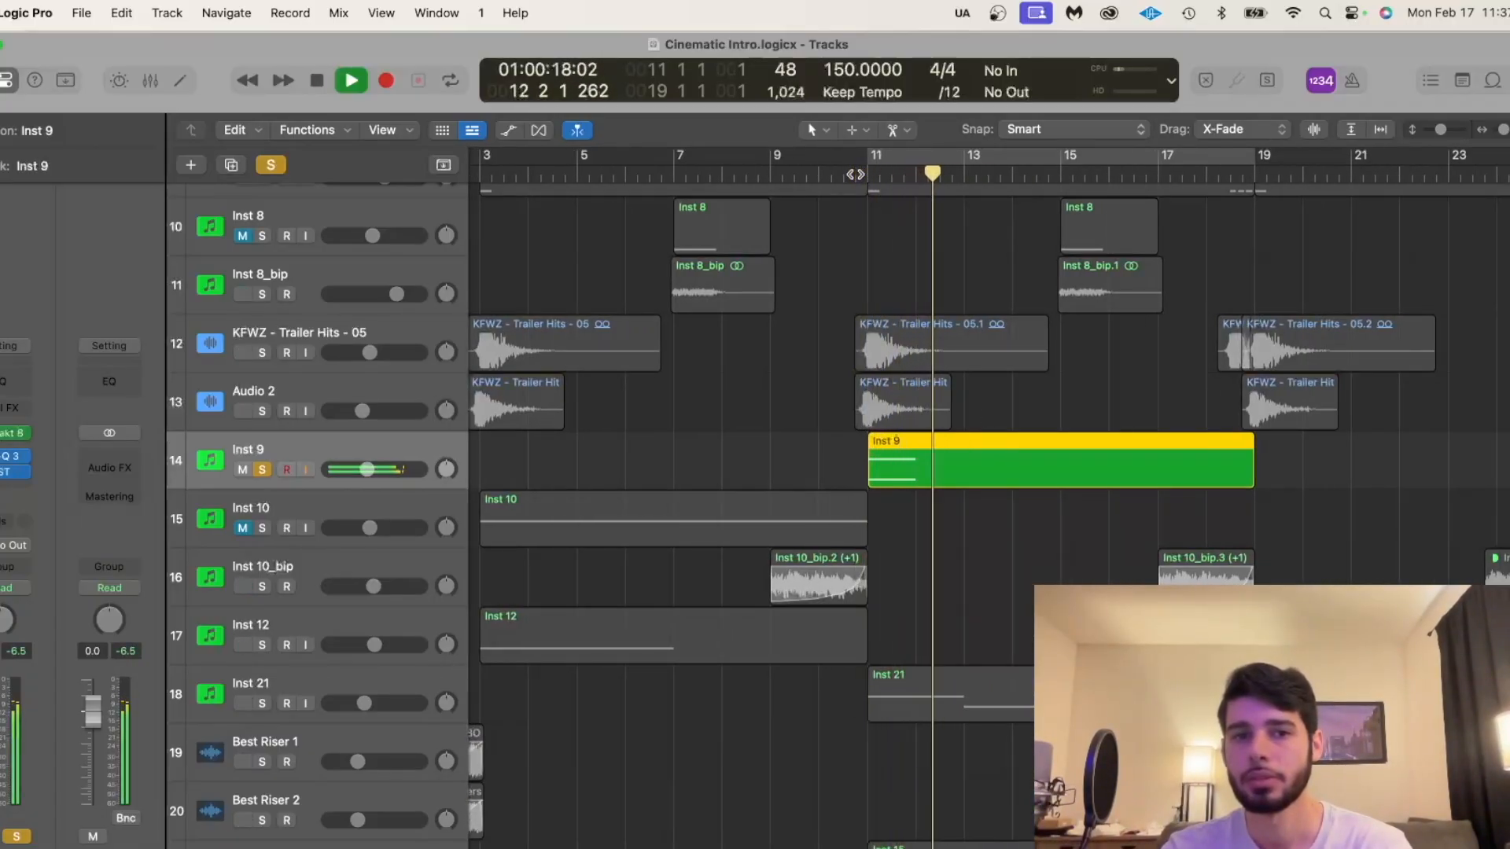
{"action": "key", "text": "space"}
Open Kontakt on Inst 9 and audition notes of Trailer Low Brass & Megahorns on its on-screen keyboard, closing it when done.
{"action": "left_click", "coordinate": [6, 434]}
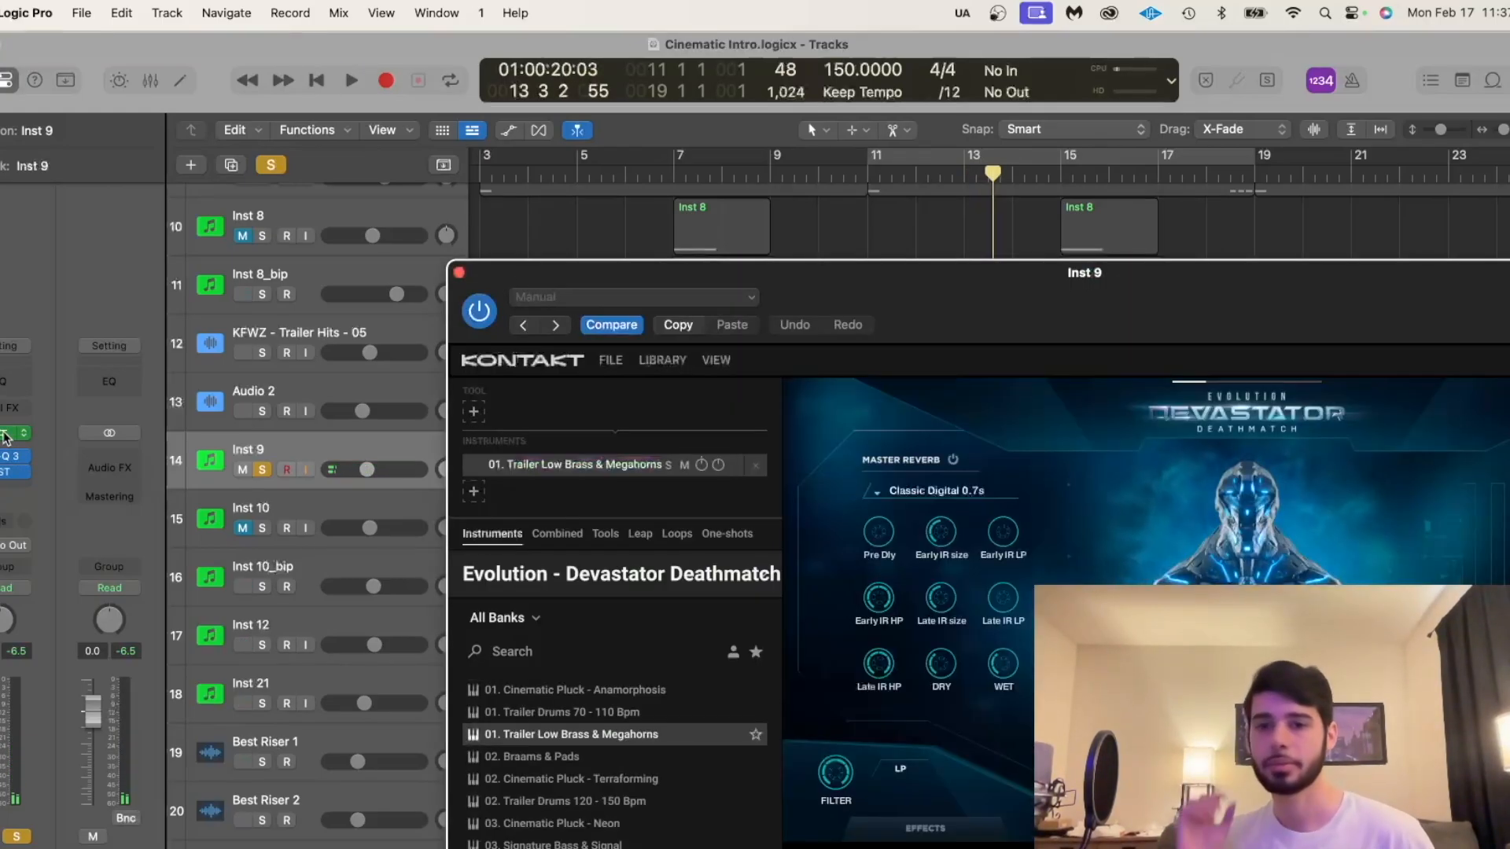
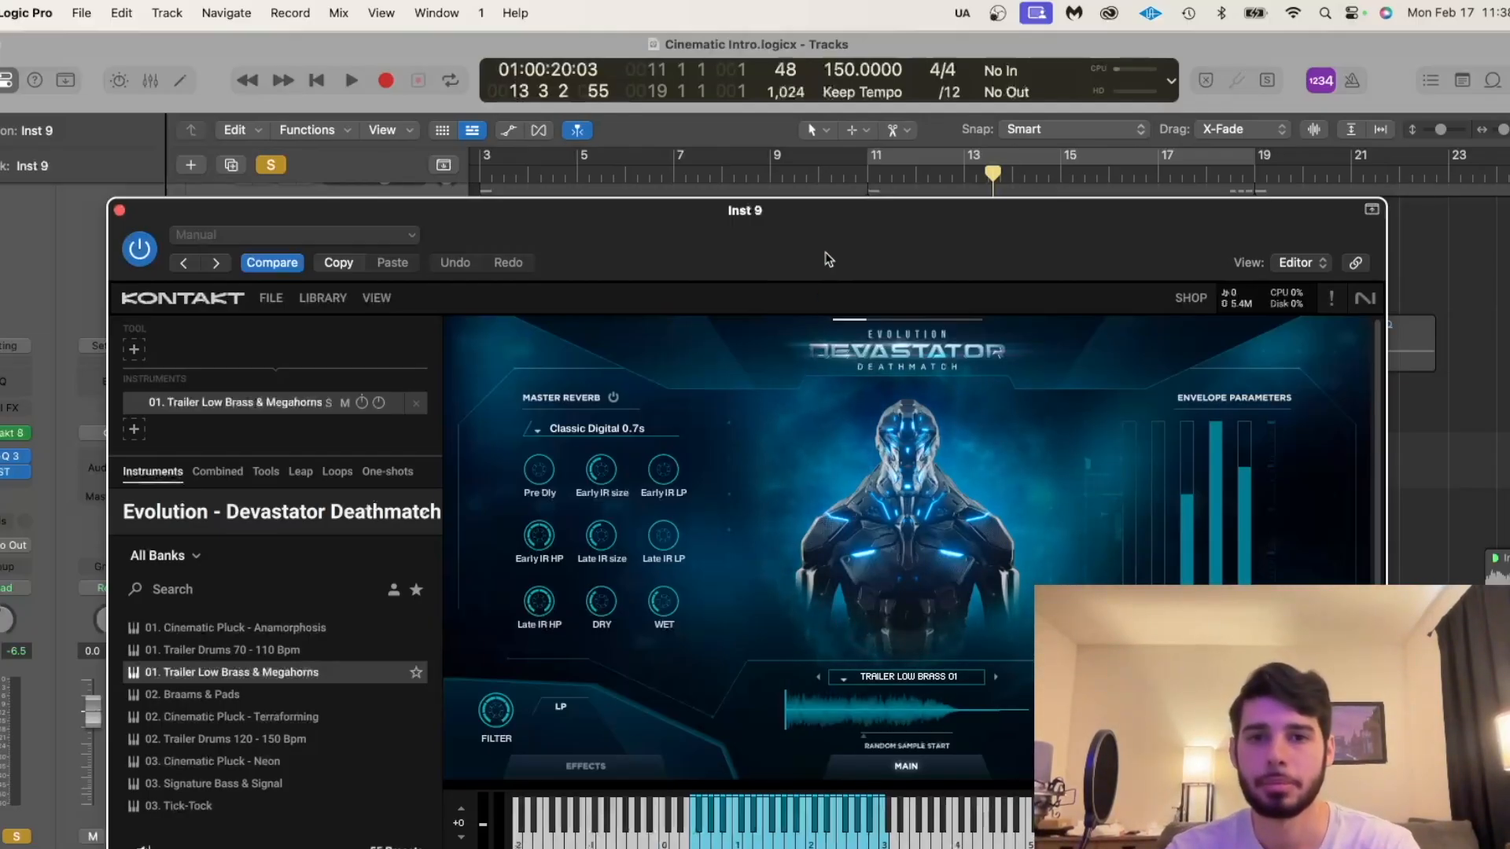
{"action": "left_click_drag", "start_coordinate": [824, 252], "coordinate": [843, 222]}
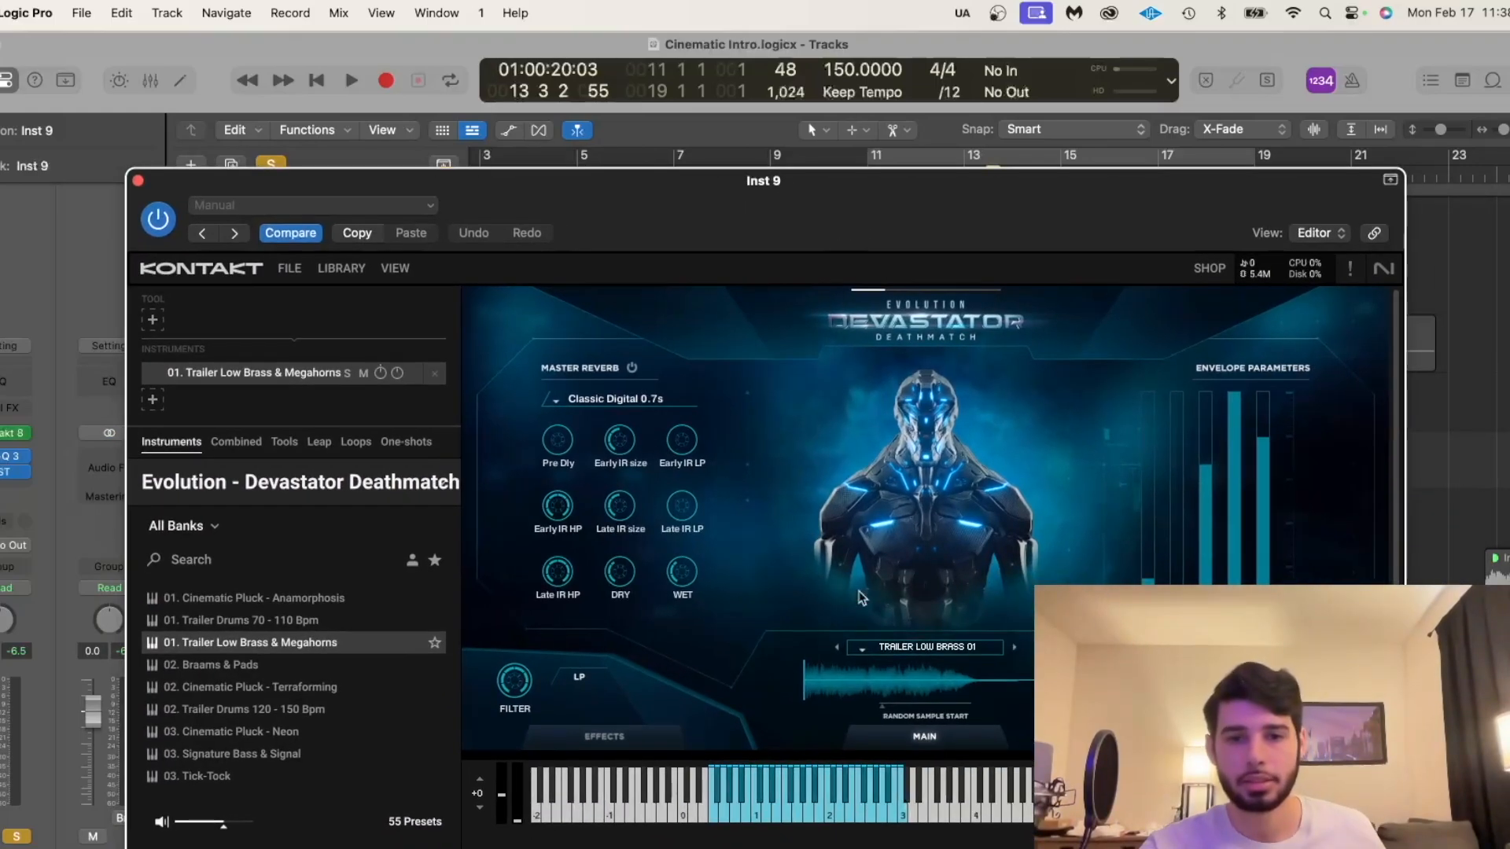
{"action": "left_click", "coordinate": [797, 814]}
{"action": "left_click", "coordinate": [759, 814]}
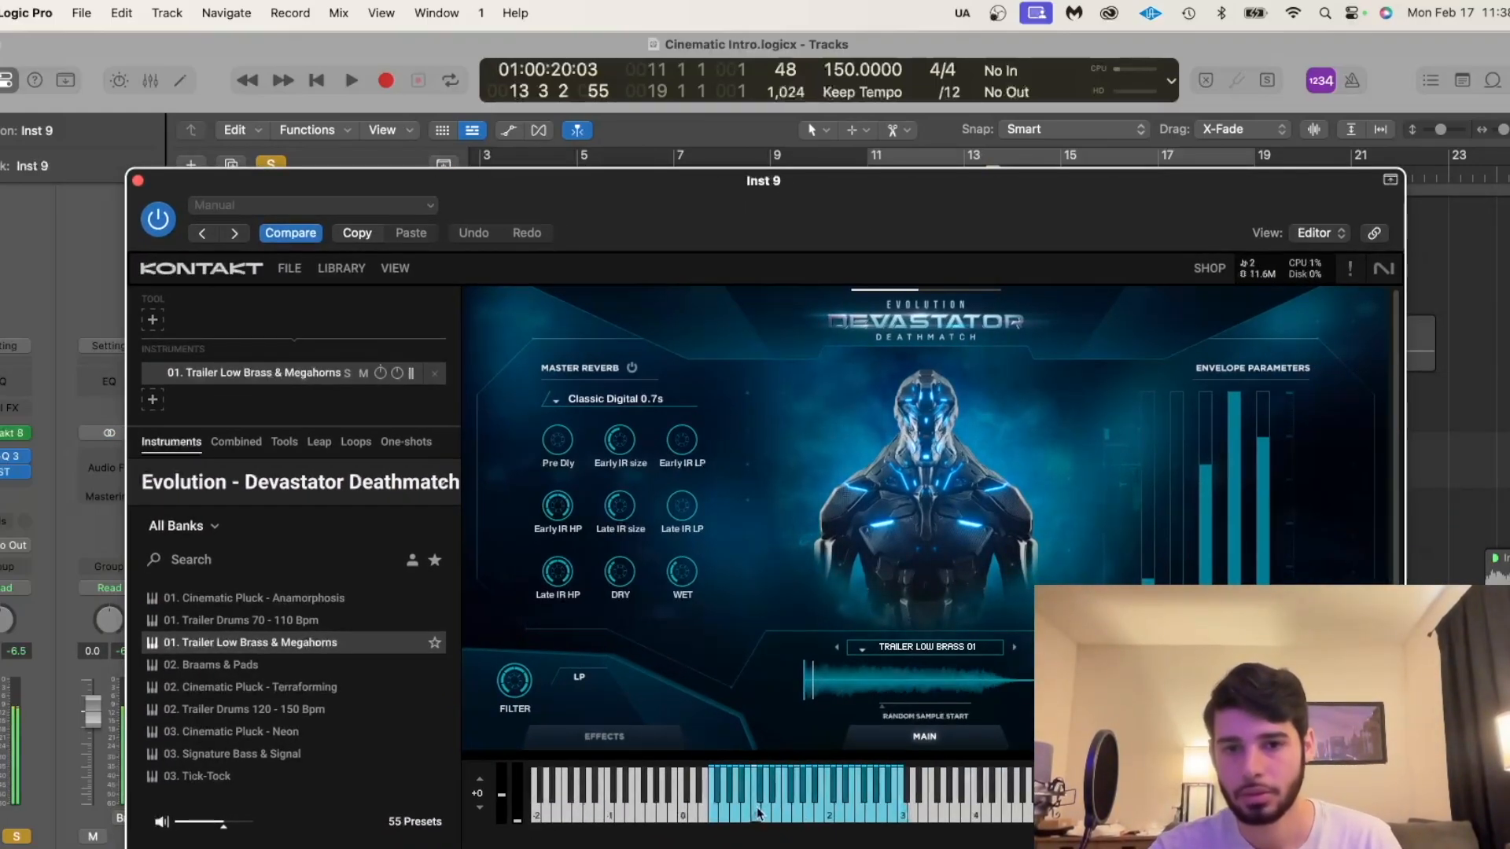
{"action": "left_click", "coordinate": [771, 816]}
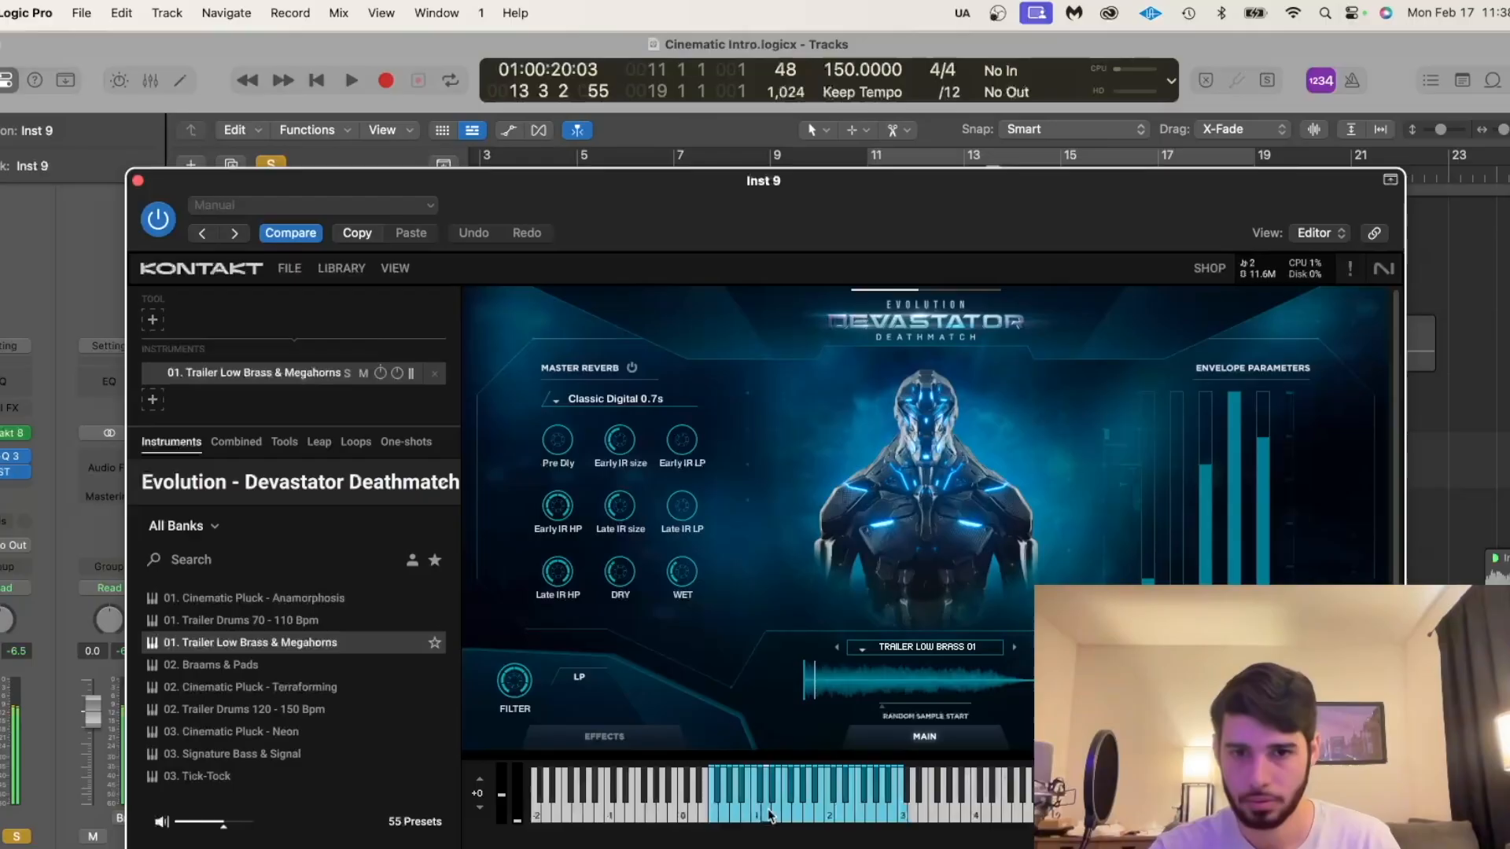
{"action": "left_click", "coordinate": [137, 184]}
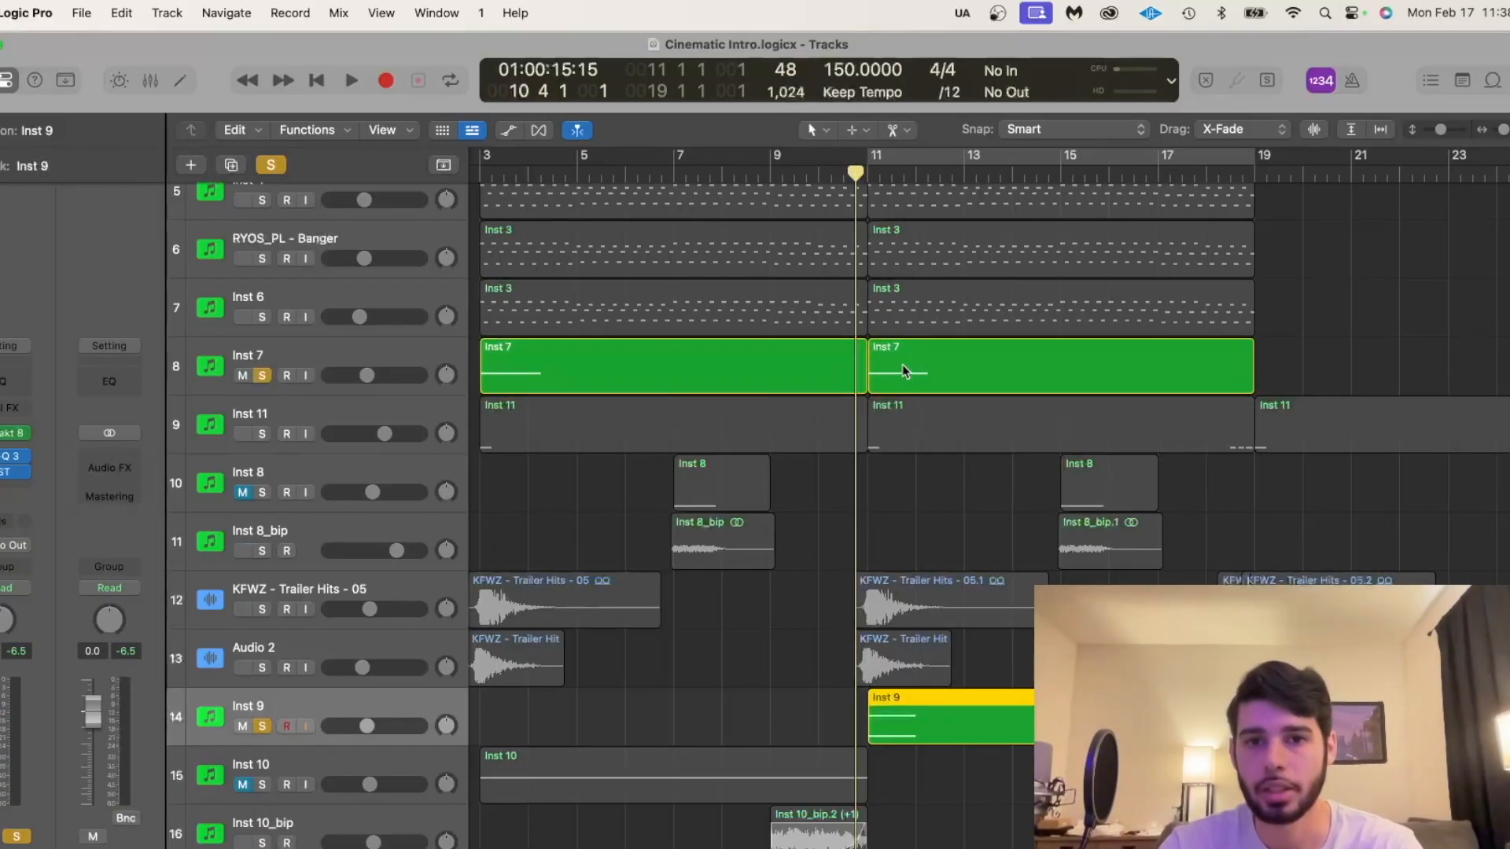
Play Inst 9 soloed together with Inst 7, KFWZ - Trailer Hits - 05 and Audio 2 from just before bar 11, clearing all solos after stopping.
{"action": "left_click", "coordinate": [263, 609]}
{"action": "left_click", "coordinate": [265, 667]}
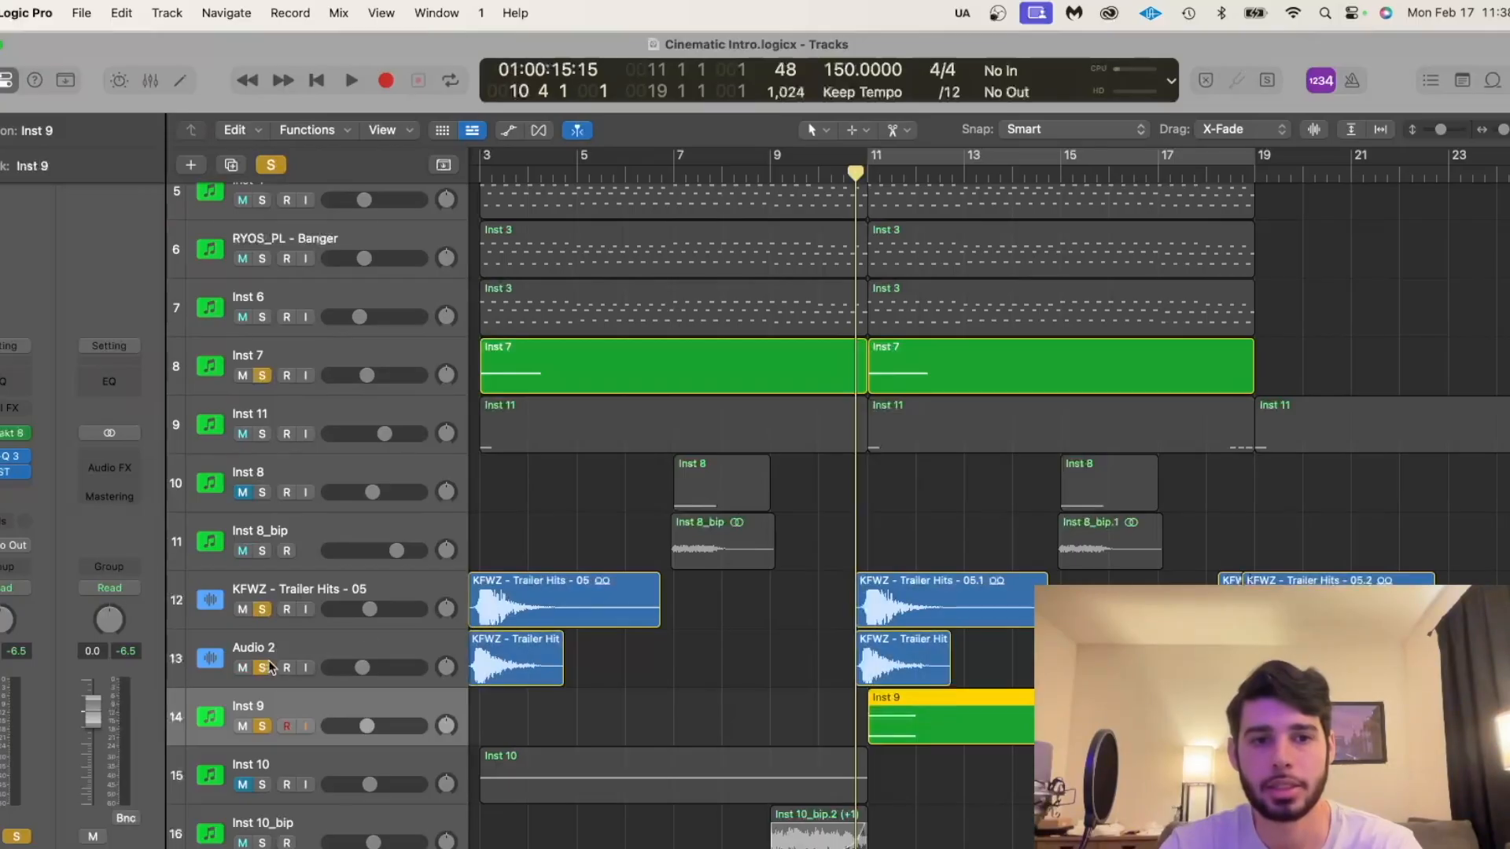
{"action": "key", "text": "space"}
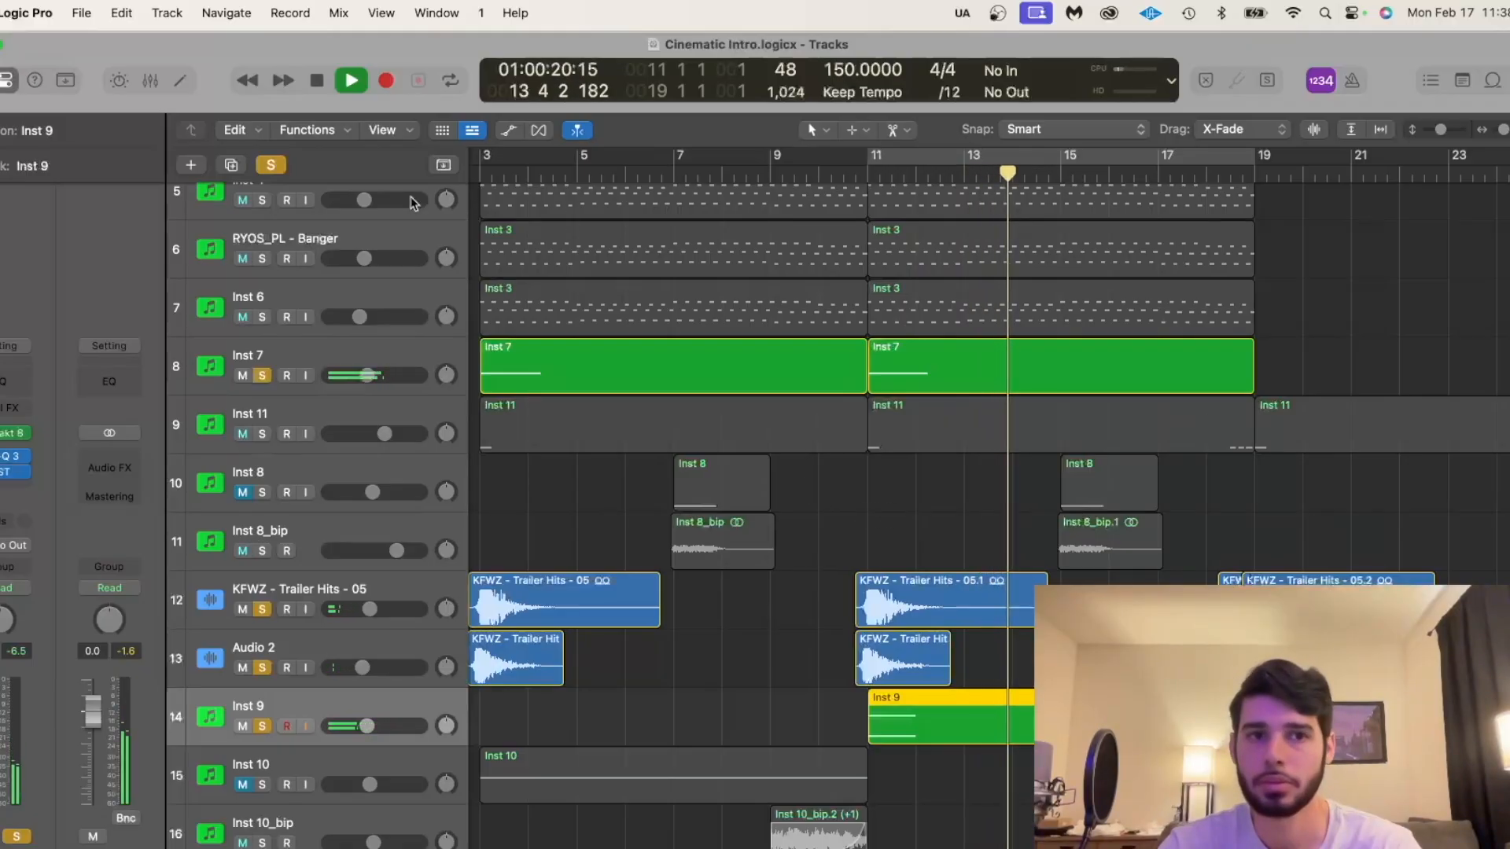
{"action": "key", "text": "space"}
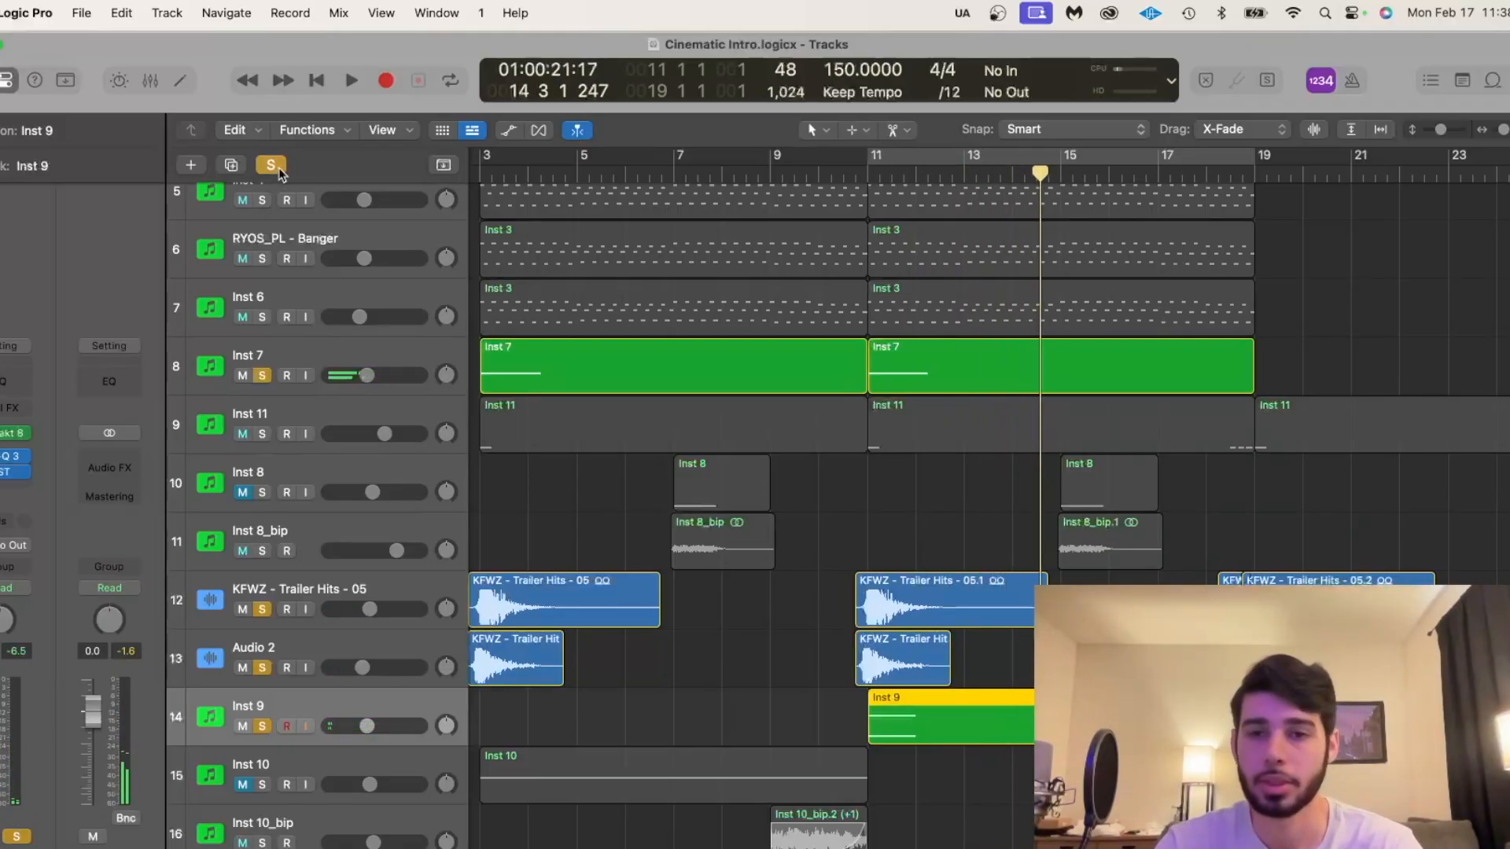
{"action": "left_click", "coordinate": [278, 168]}
Solo Inst 12 and play it from just before bar 3.
{"action": "scroll", "coordinate": [828, 502], "scroll_direction": "down", "scroll_amount": 10}
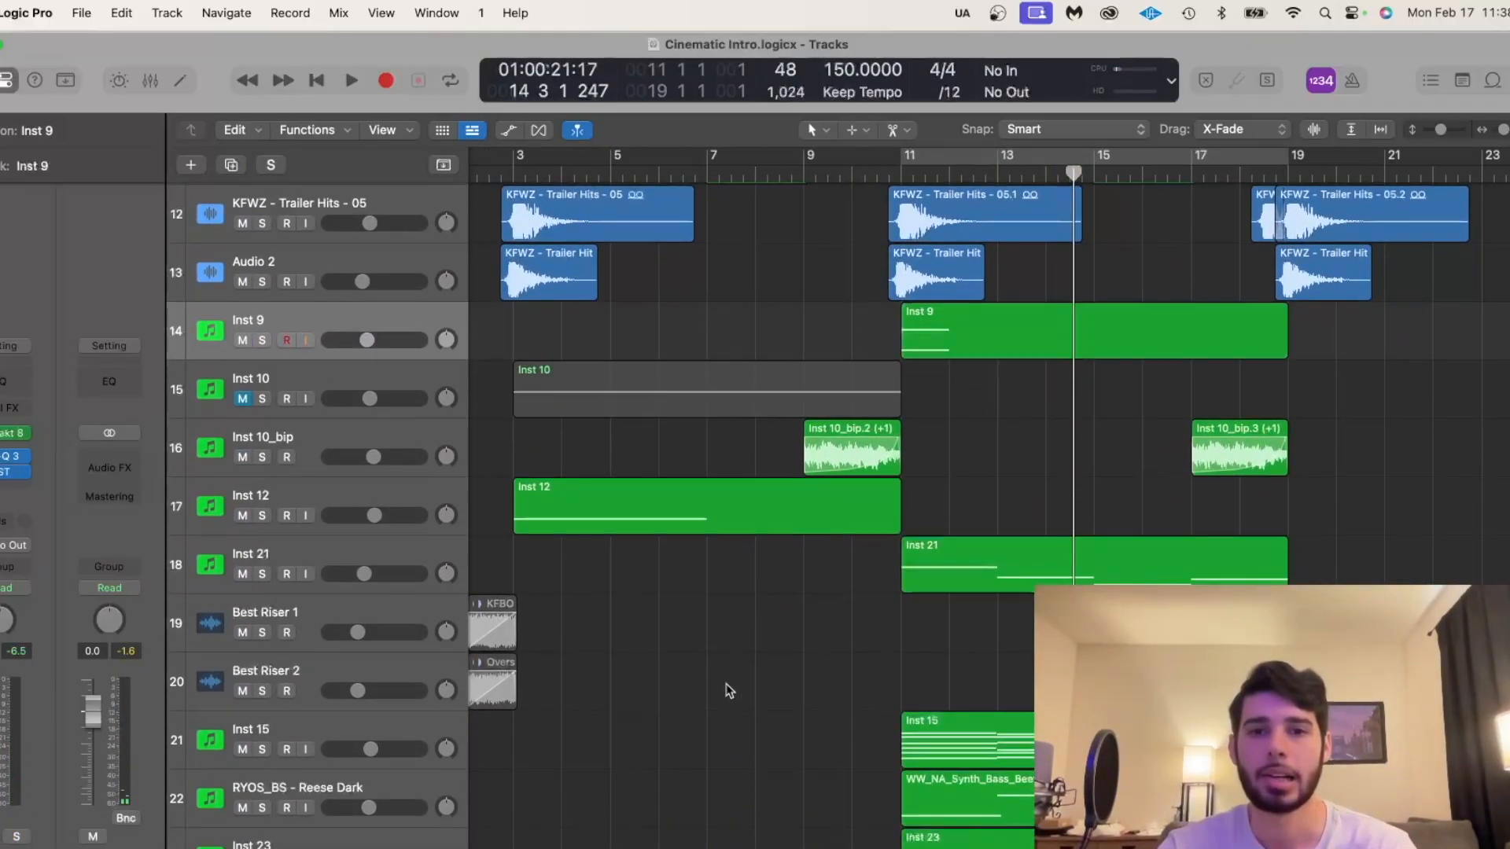
{"action": "scroll", "coordinate": [727, 691], "scroll_direction": "left", "scroll_amount": 2}
{"action": "scroll", "coordinate": [727, 691], "scroll_direction": "down", "scroll_amount": 4}
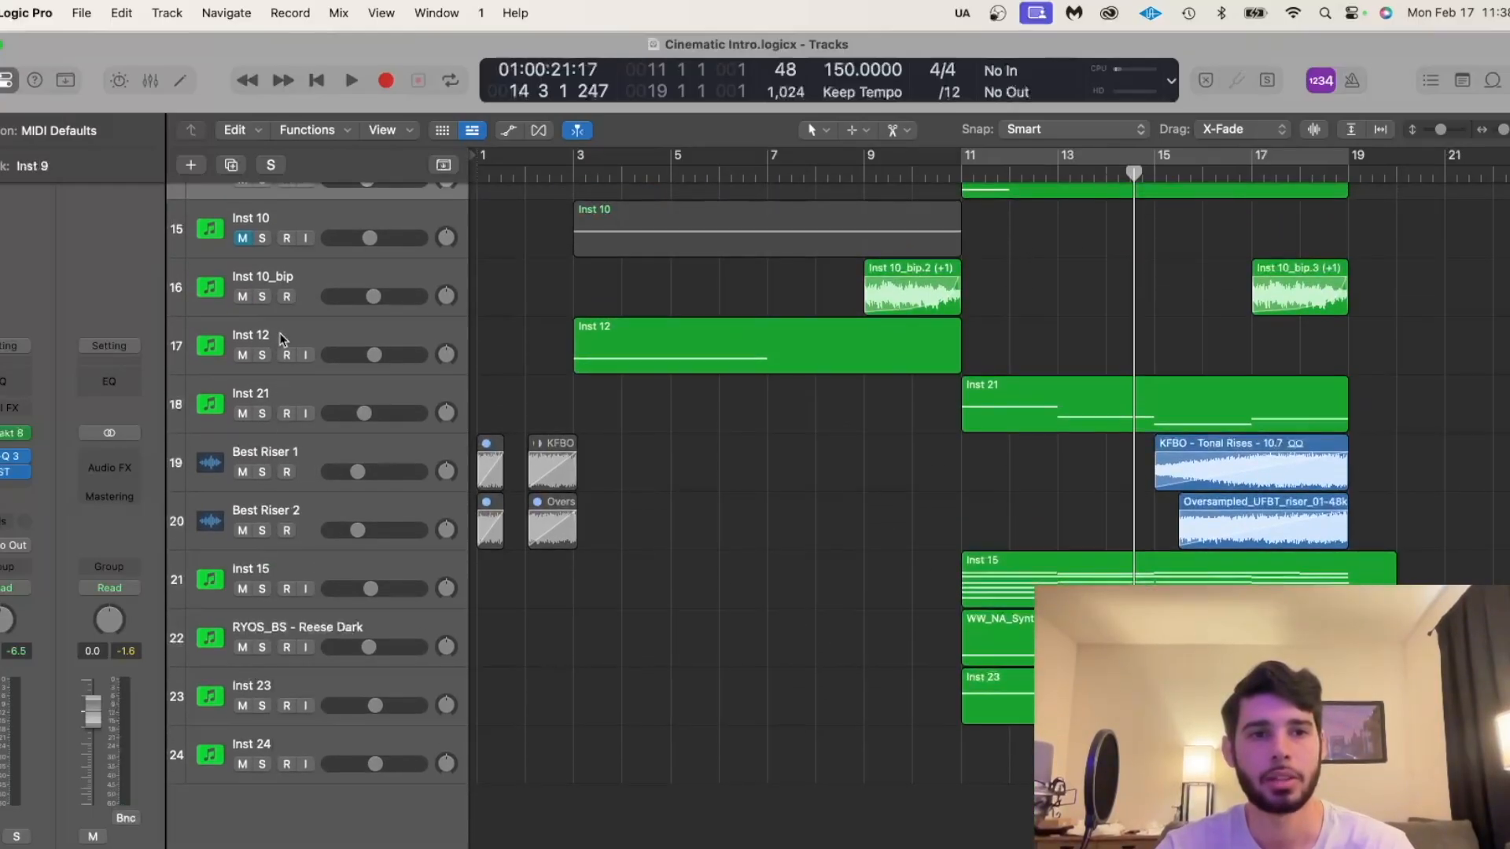
{"action": "left_click", "coordinate": [262, 362]}
{"action": "left_click", "coordinate": [262, 355]}
{"action": "left_click", "coordinate": [555, 189]}
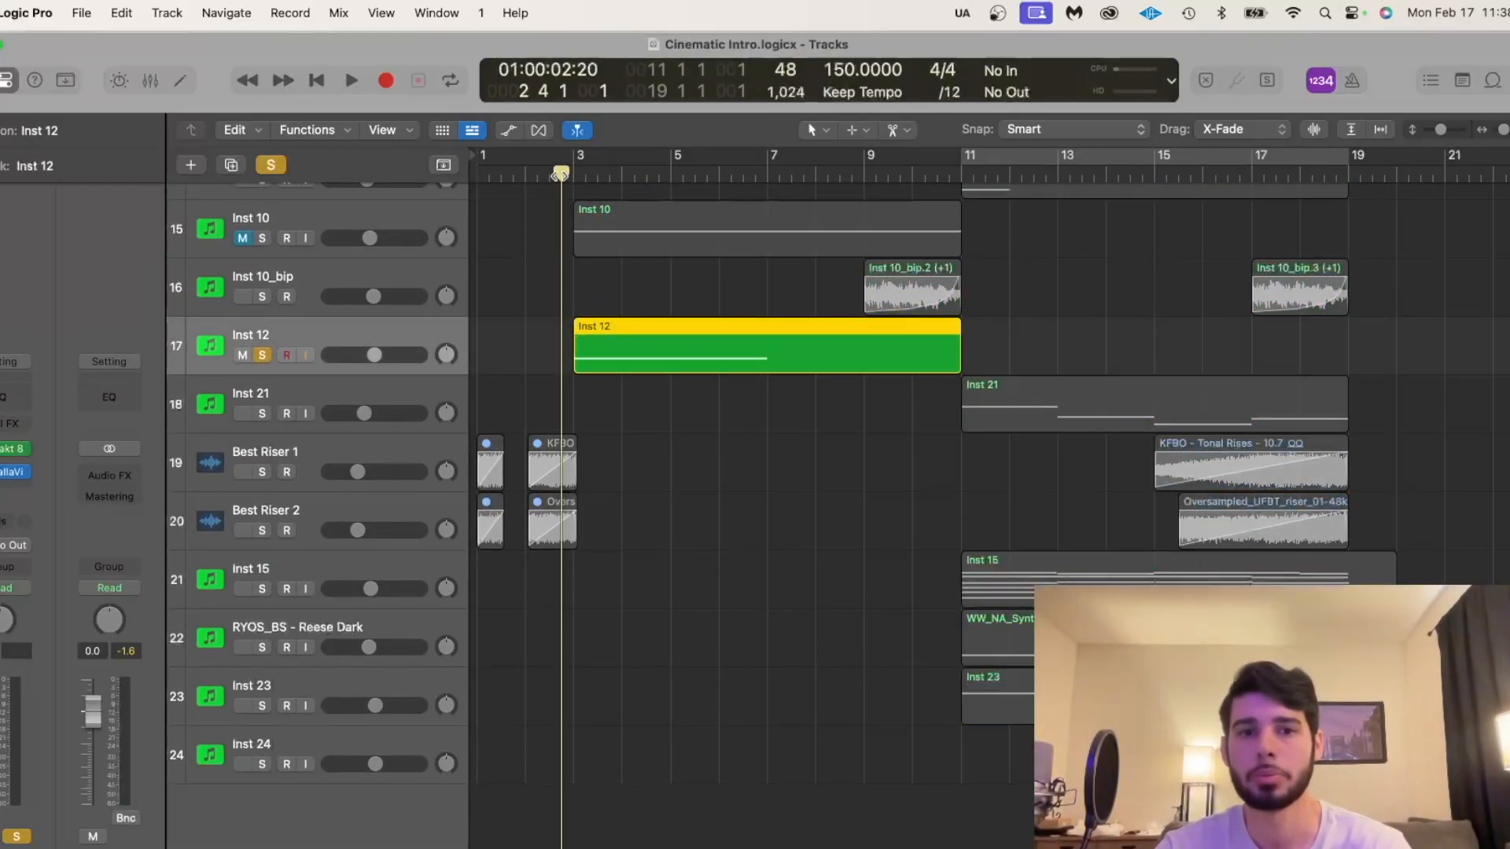
{"action": "key", "text": "space"}
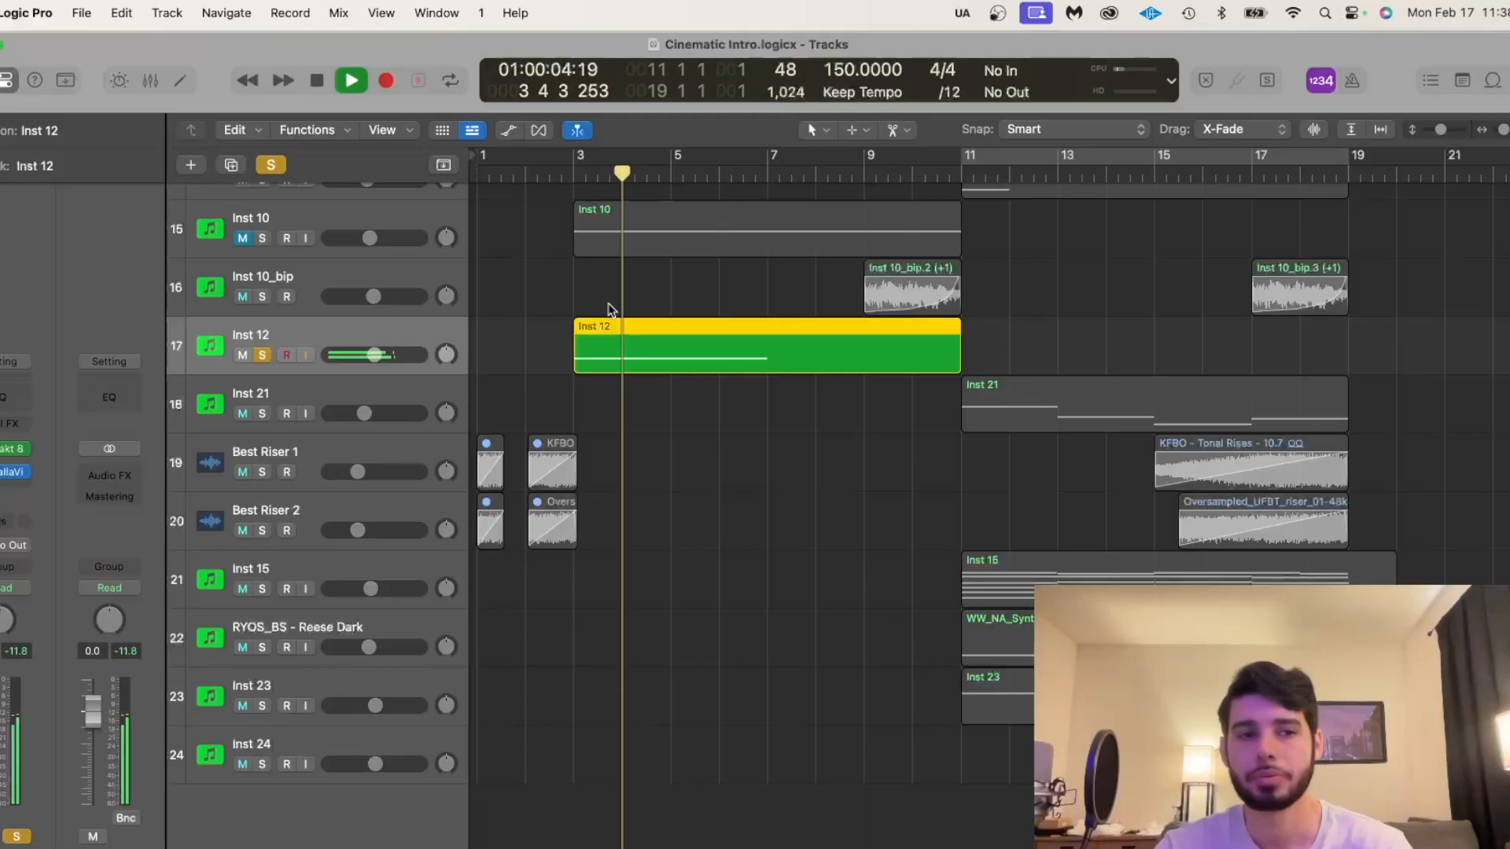
Examine the ValhallaVintageVerb settings on Inst 12 during playback, stopping playback and closing the plug-in when done.
{"action": "left_click", "coordinate": [17, 472]}
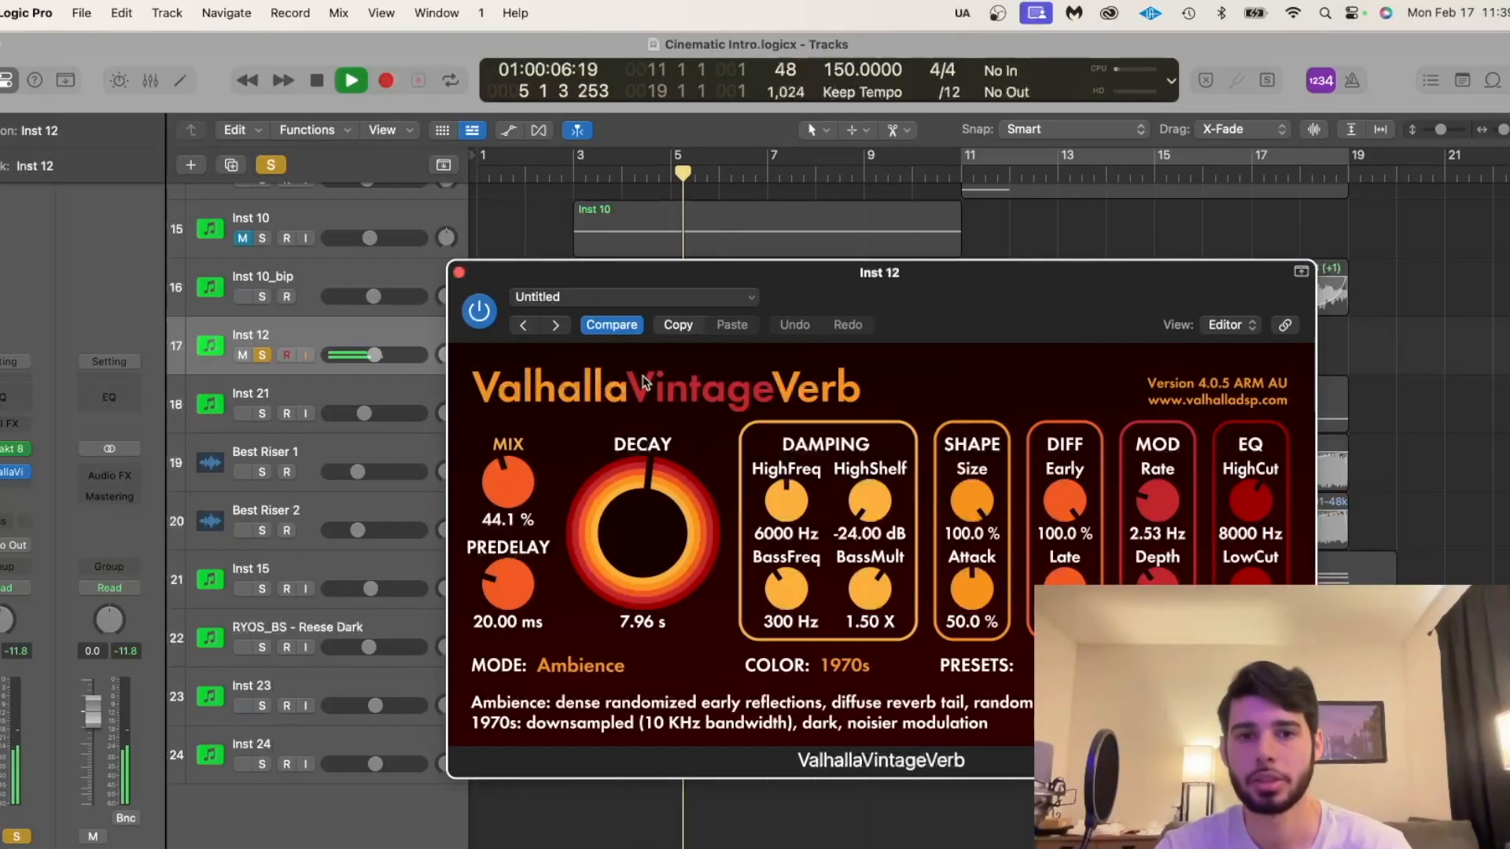
{"action": "key", "text": "space"}
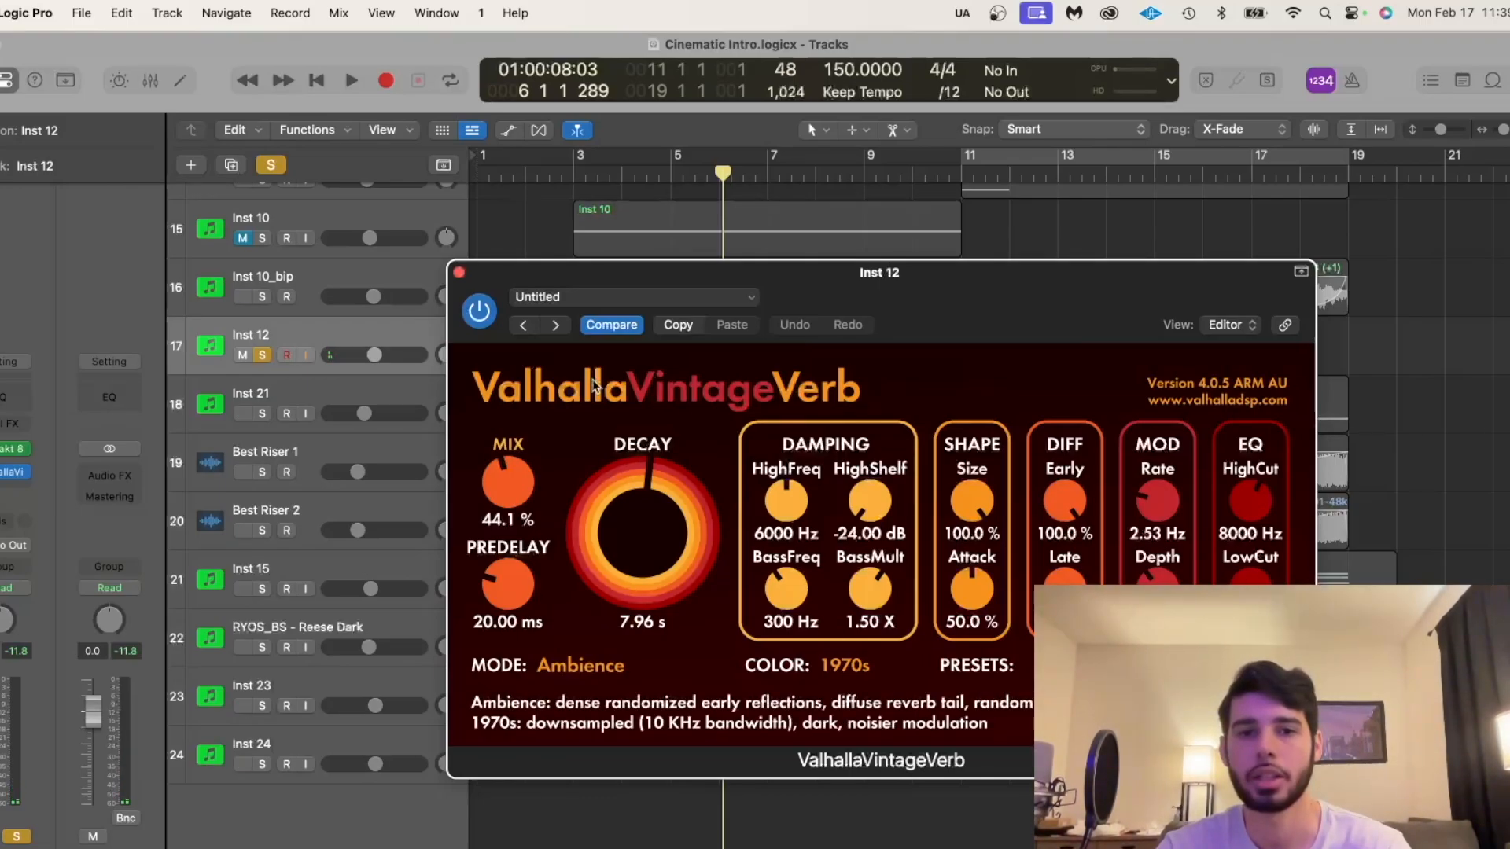
{"action": "left_click", "coordinate": [459, 273]}
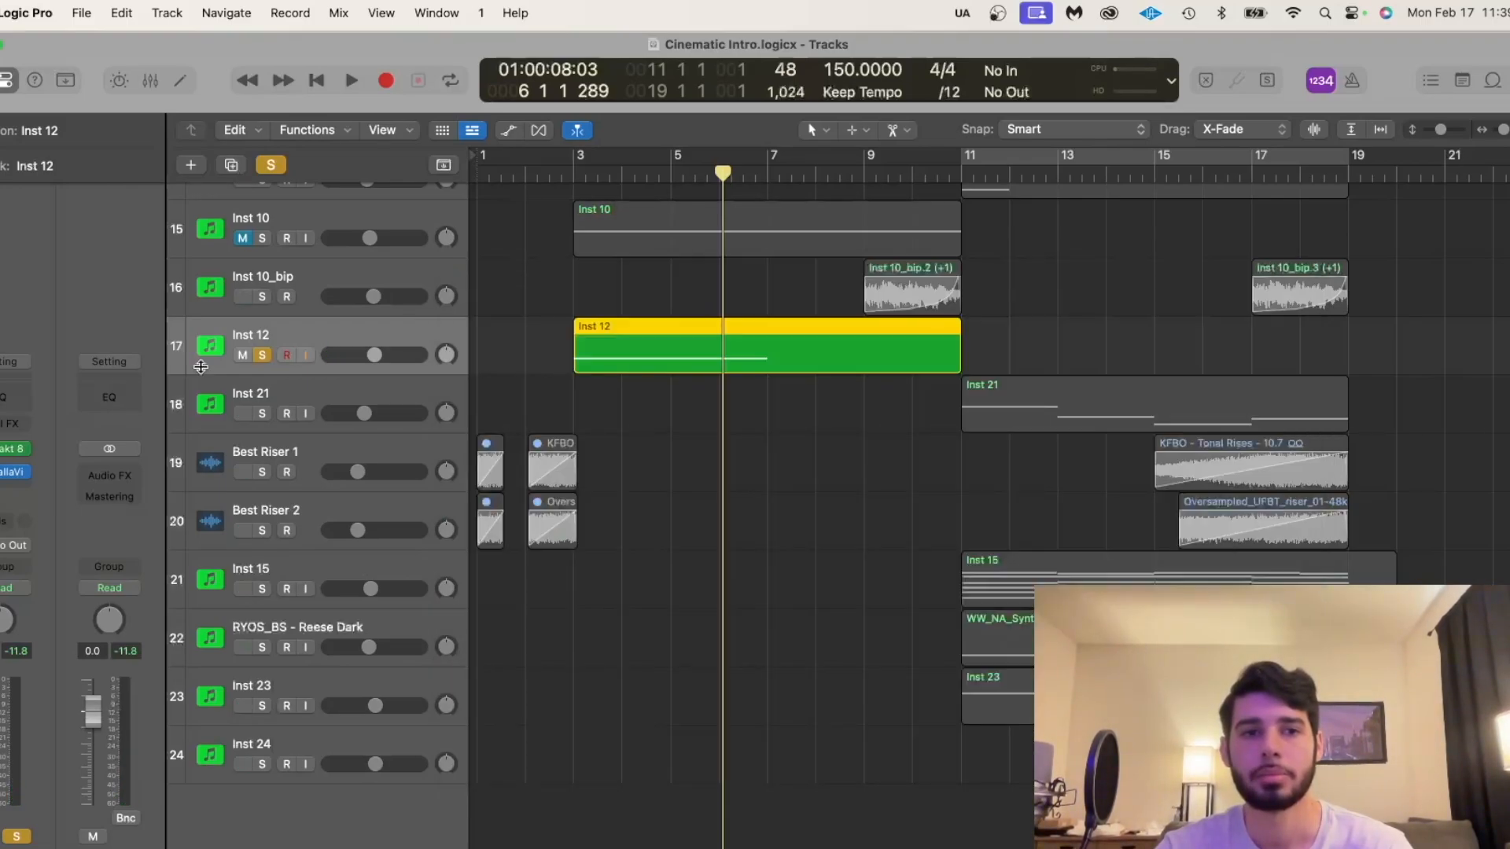
Open Kontakt on Inst 12, examine the Booms instrument of Devastator Breakout, and close the window.
{"action": "left_click", "coordinate": [11, 449]}
{"action": "left_click_drag", "start_coordinate": [1258, 344], "coordinate": [1095, 283]}
{"action": "scroll", "coordinate": [904, 593], "scroll_direction": "down", "scroll_amount": 5}
{"action": "scroll", "coordinate": [895, 483], "scroll_direction": "up", "scroll_amount": 3}
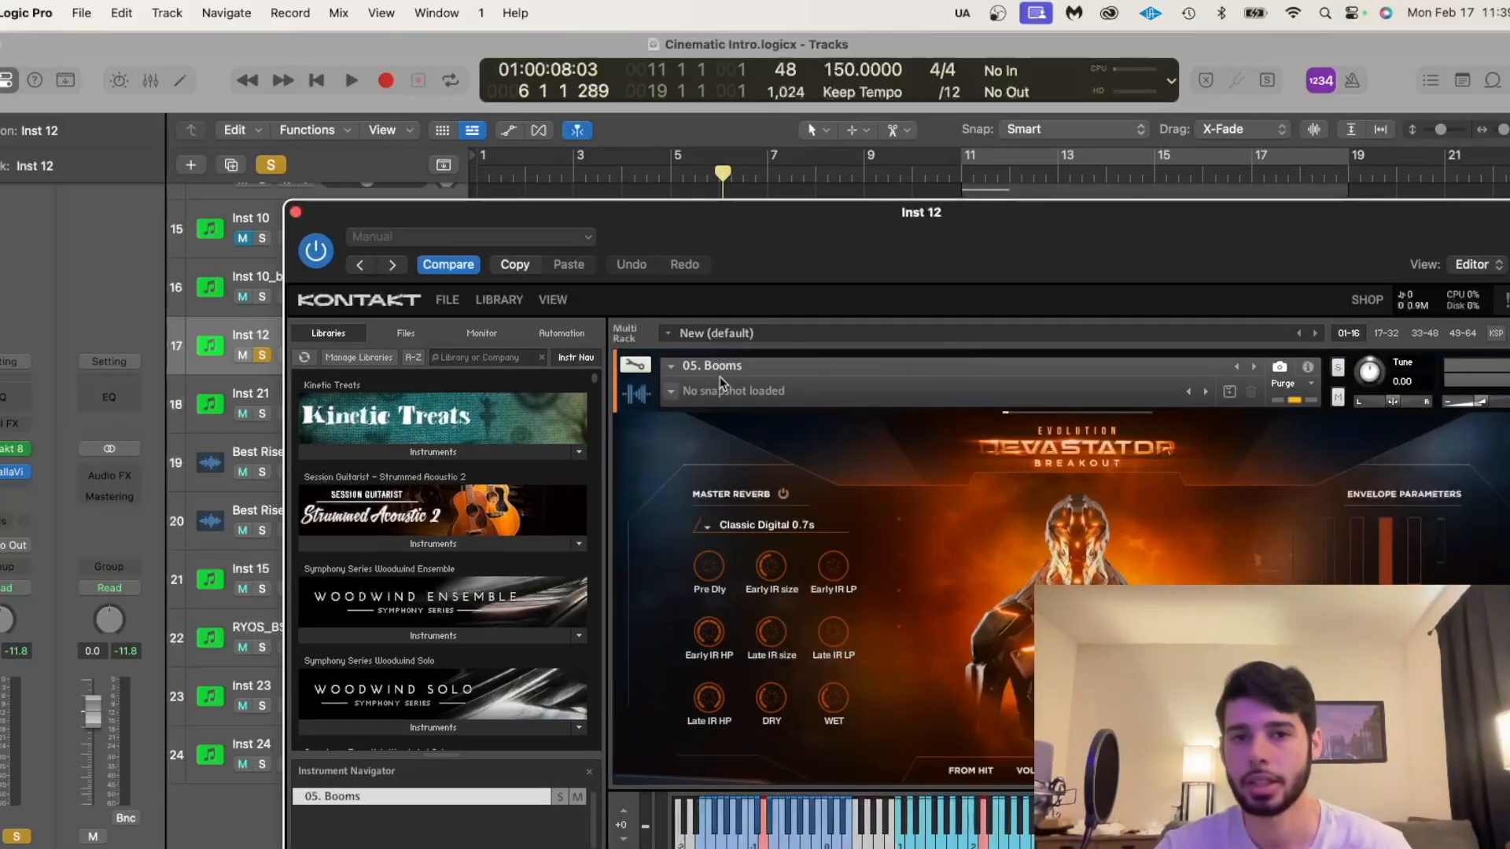
{"action": "scroll", "coordinate": [961, 516], "scroll_direction": "down", "scroll_amount": 3}
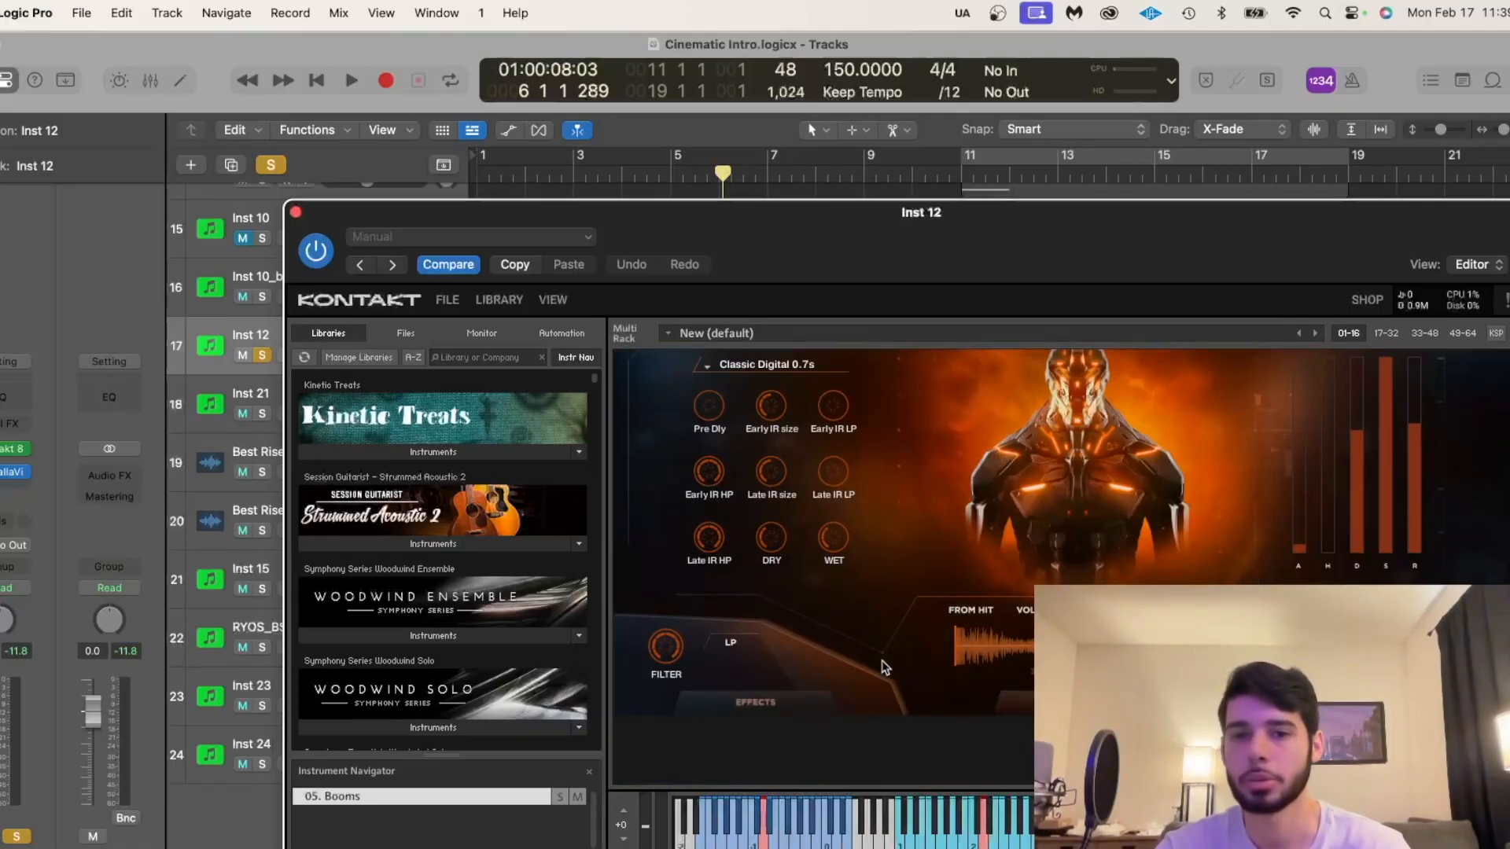
{"action": "key", "text": "ctrl+Up"}
{"action": "left_click", "coordinate": [139, 147]}
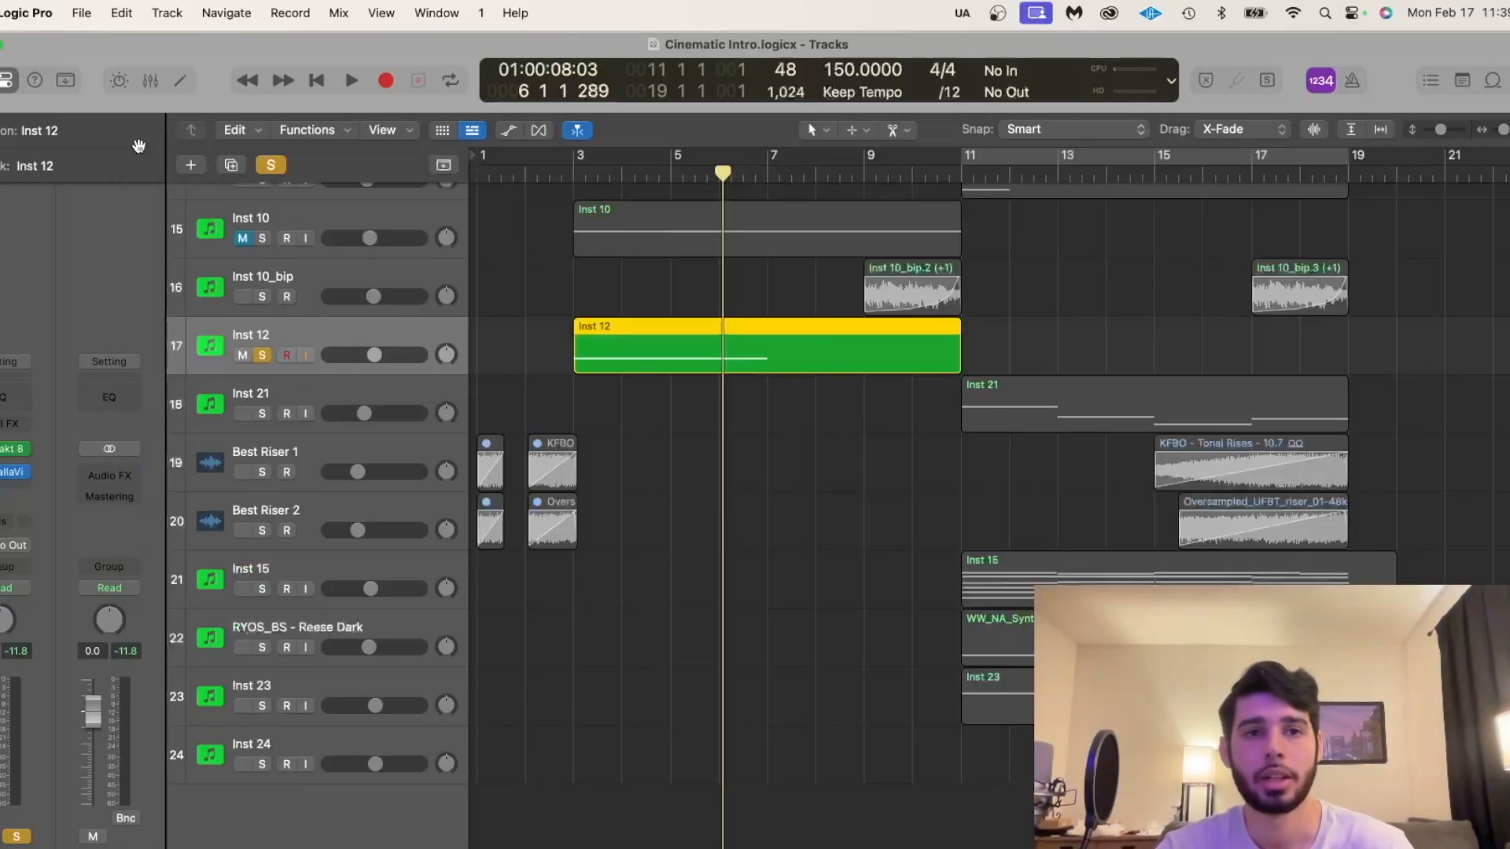
Replay the soloed Inst 12 from just before bar 3 to about bar 5 and add Inst 2 to the solo.
{"action": "left_click", "coordinate": [558, 180]}
{"action": "key", "text": "space"}
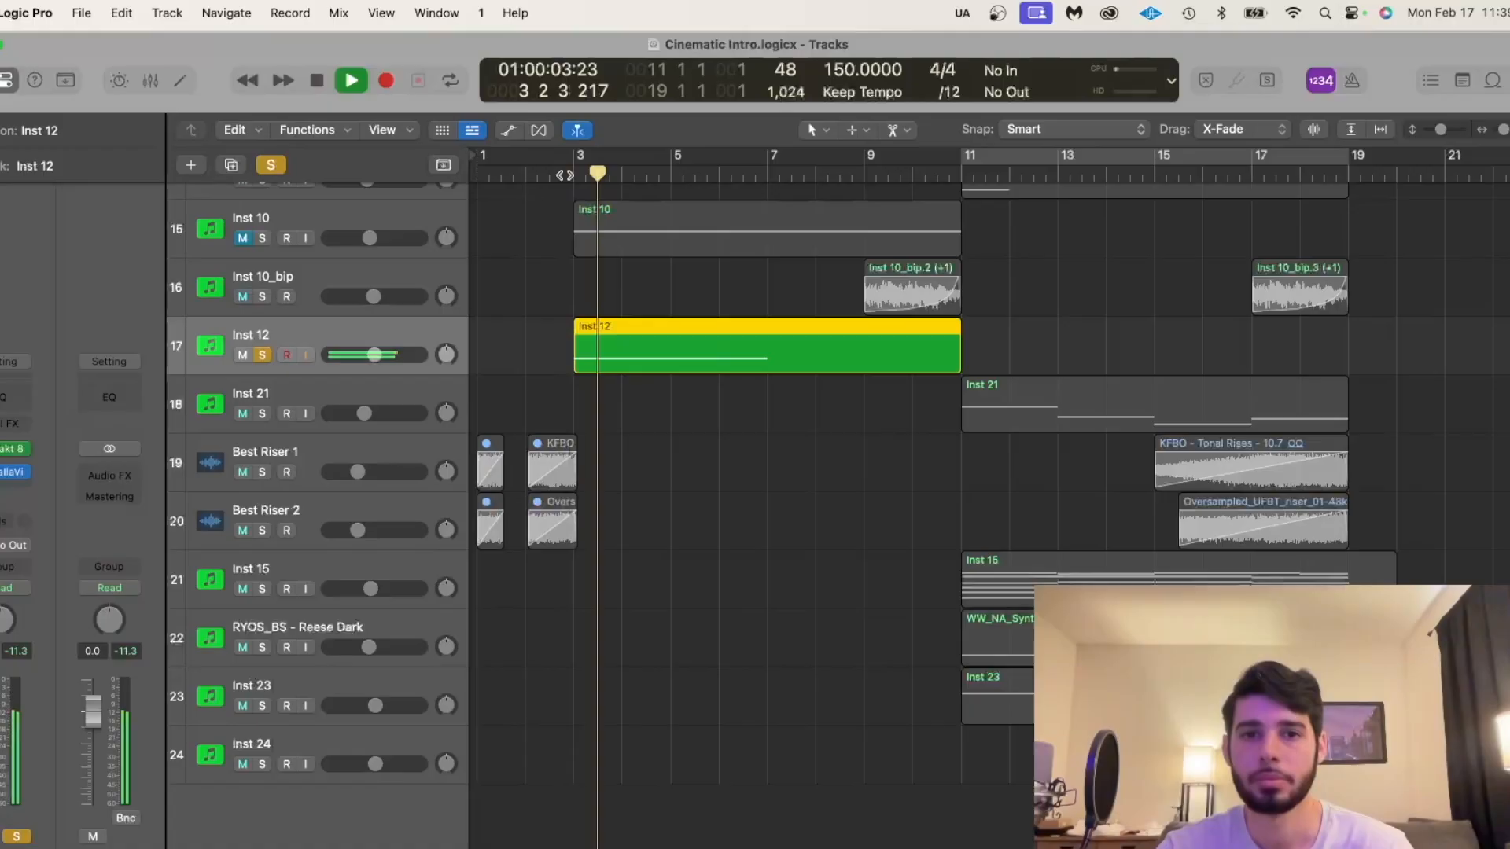
{"action": "scroll", "coordinate": [499, 253], "scroll_direction": "up", "scroll_amount": 15}
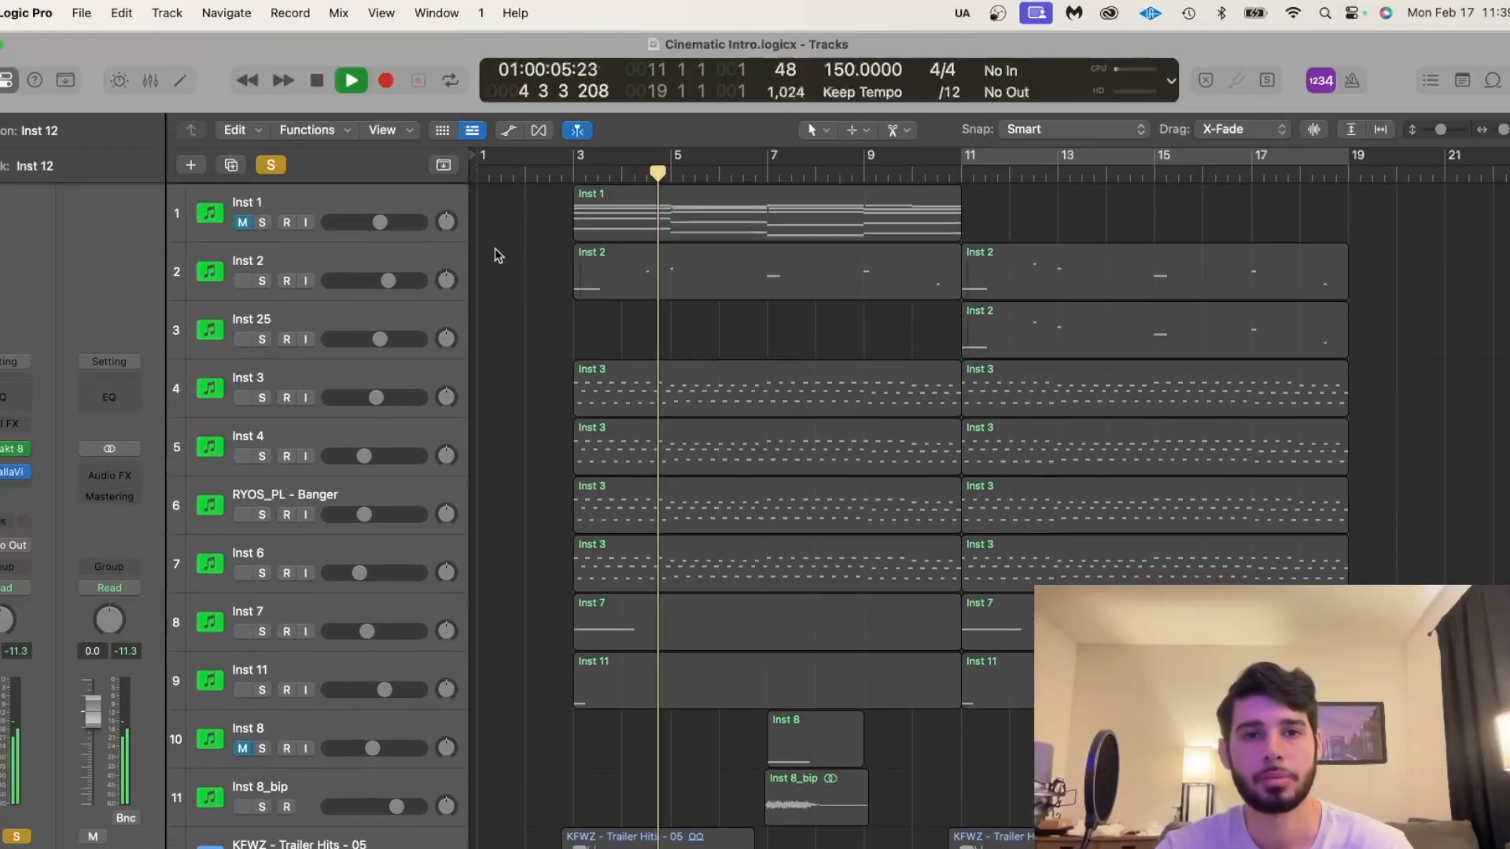
{"action": "key", "text": "space"}
{"action": "left_click", "coordinate": [261, 280]}
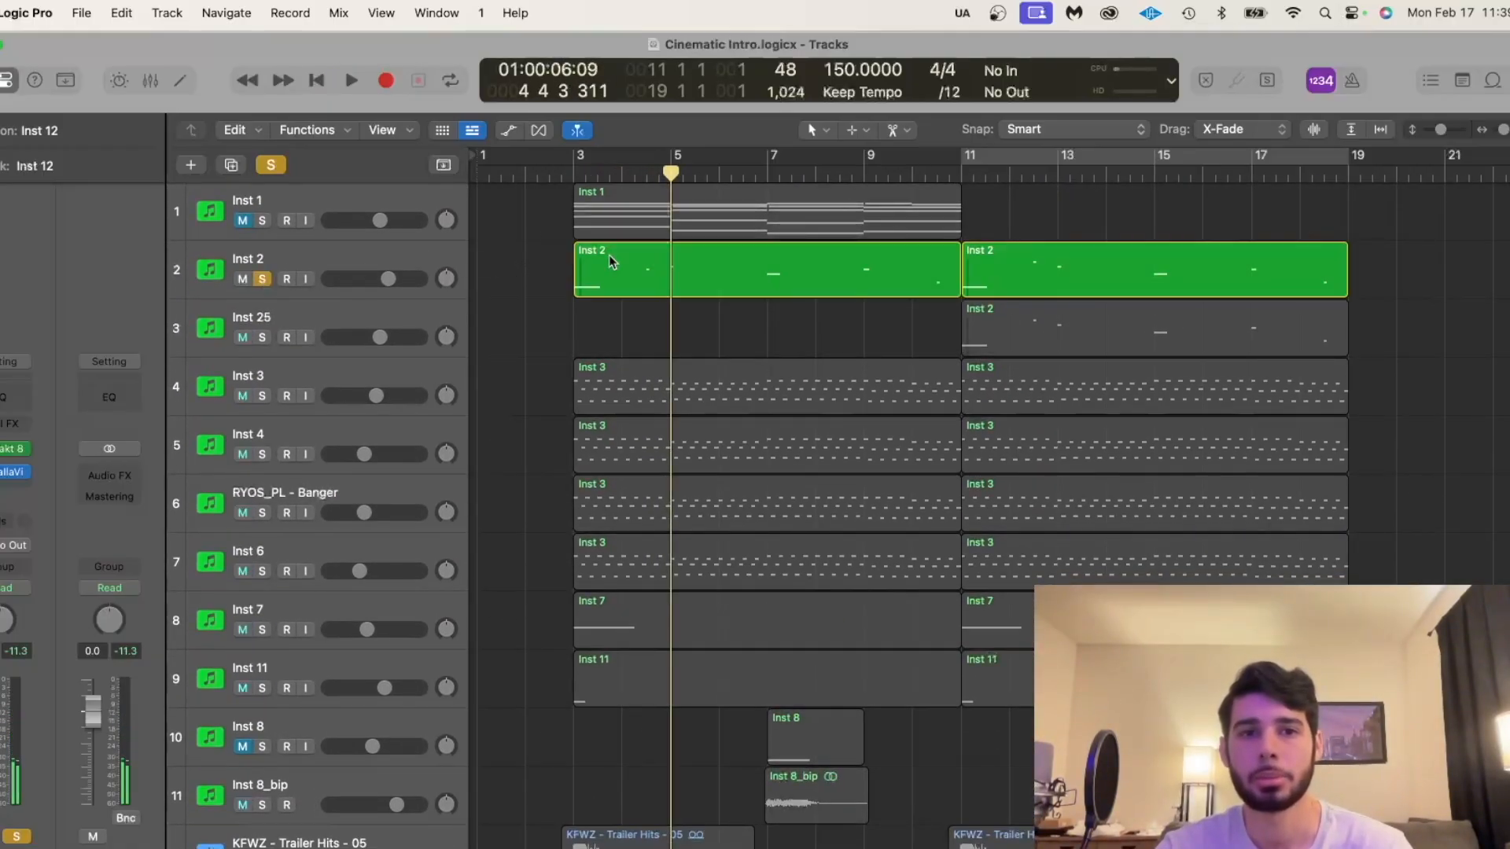
Play the soloed Inst 12 track from just before bar 3, stop playback and clear the solo.
{"action": "scroll", "coordinate": [633, 582], "scroll_direction": "down", "scroll_amount": 10}
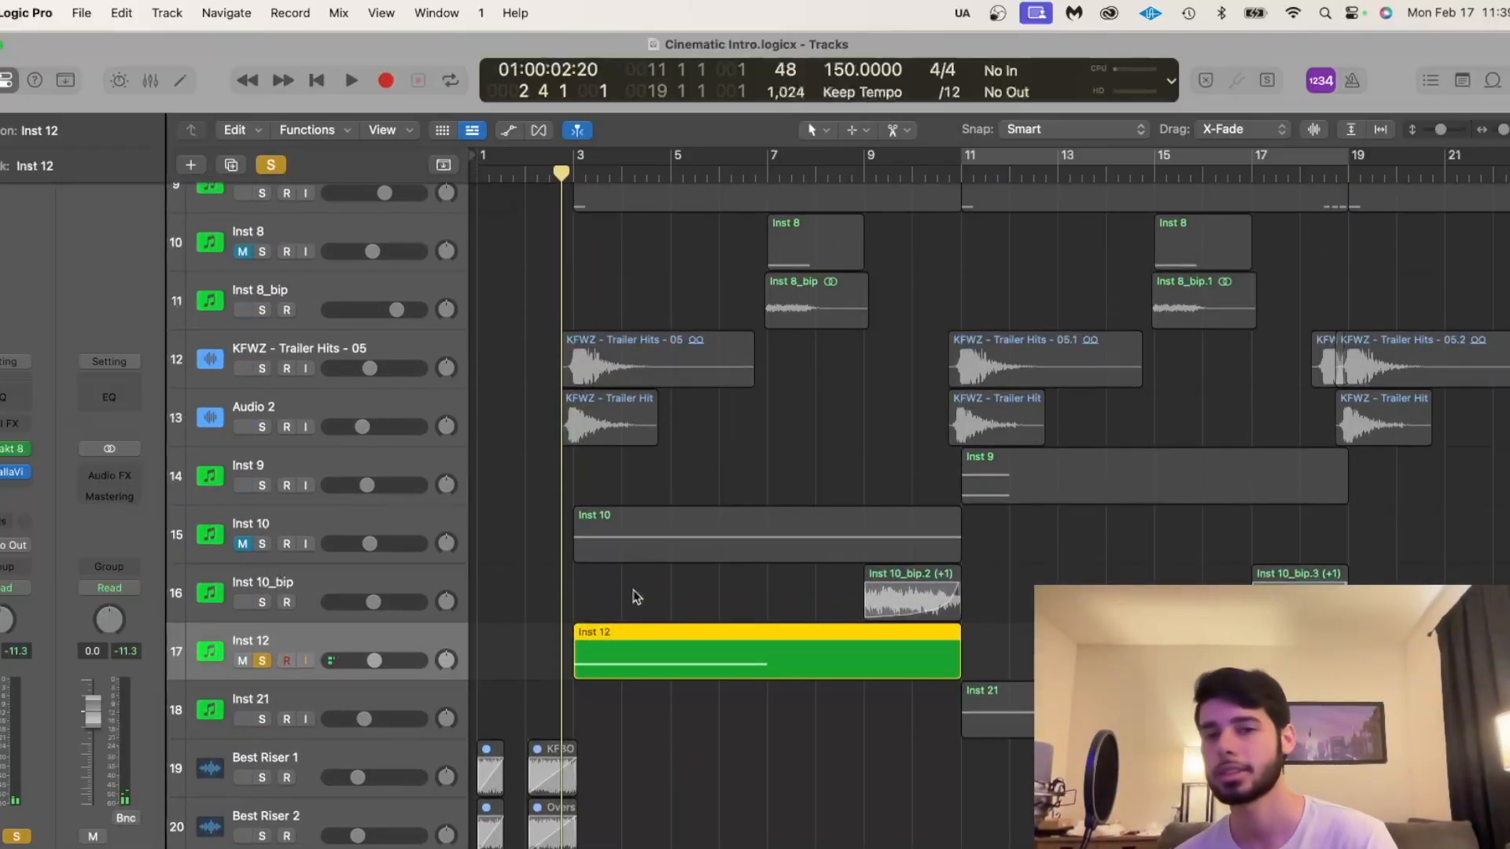
{"action": "key", "text": "space"}
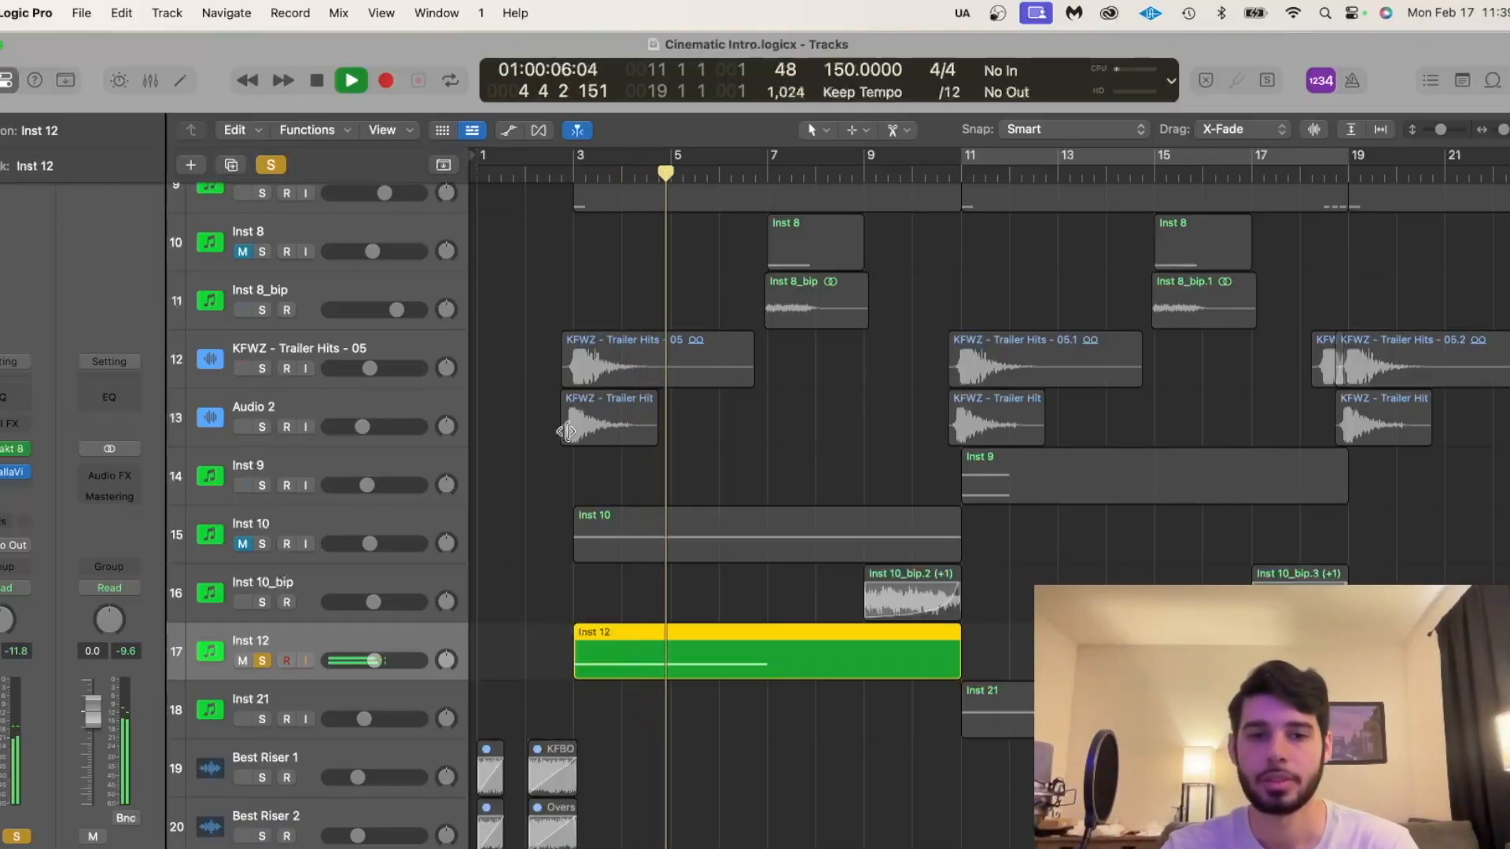
{"action": "key", "text": "space"}
{"action": "left_click", "coordinate": [272, 165]}
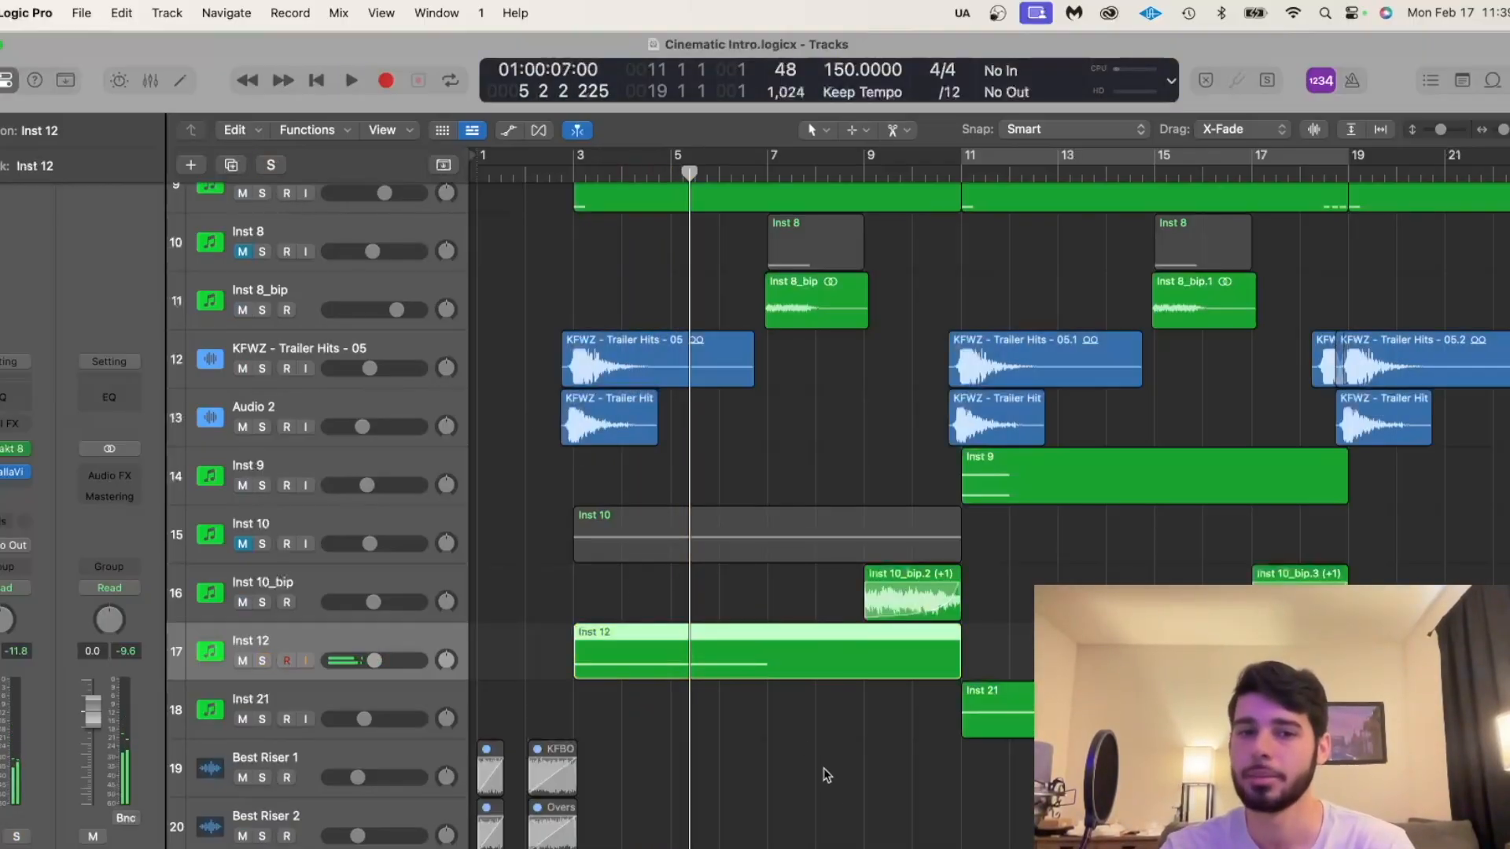
Select the Inst 10_bip track and solo it.
{"action": "scroll", "coordinate": [840, 786], "scroll_direction": "down", "scroll_amount": 5}
{"action": "scroll", "coordinate": [835, 574], "scroll_direction": "right", "scroll_amount": 2}
{"action": "scroll", "coordinate": [835, 575], "scroll_direction": "up", "scroll_amount": 4}
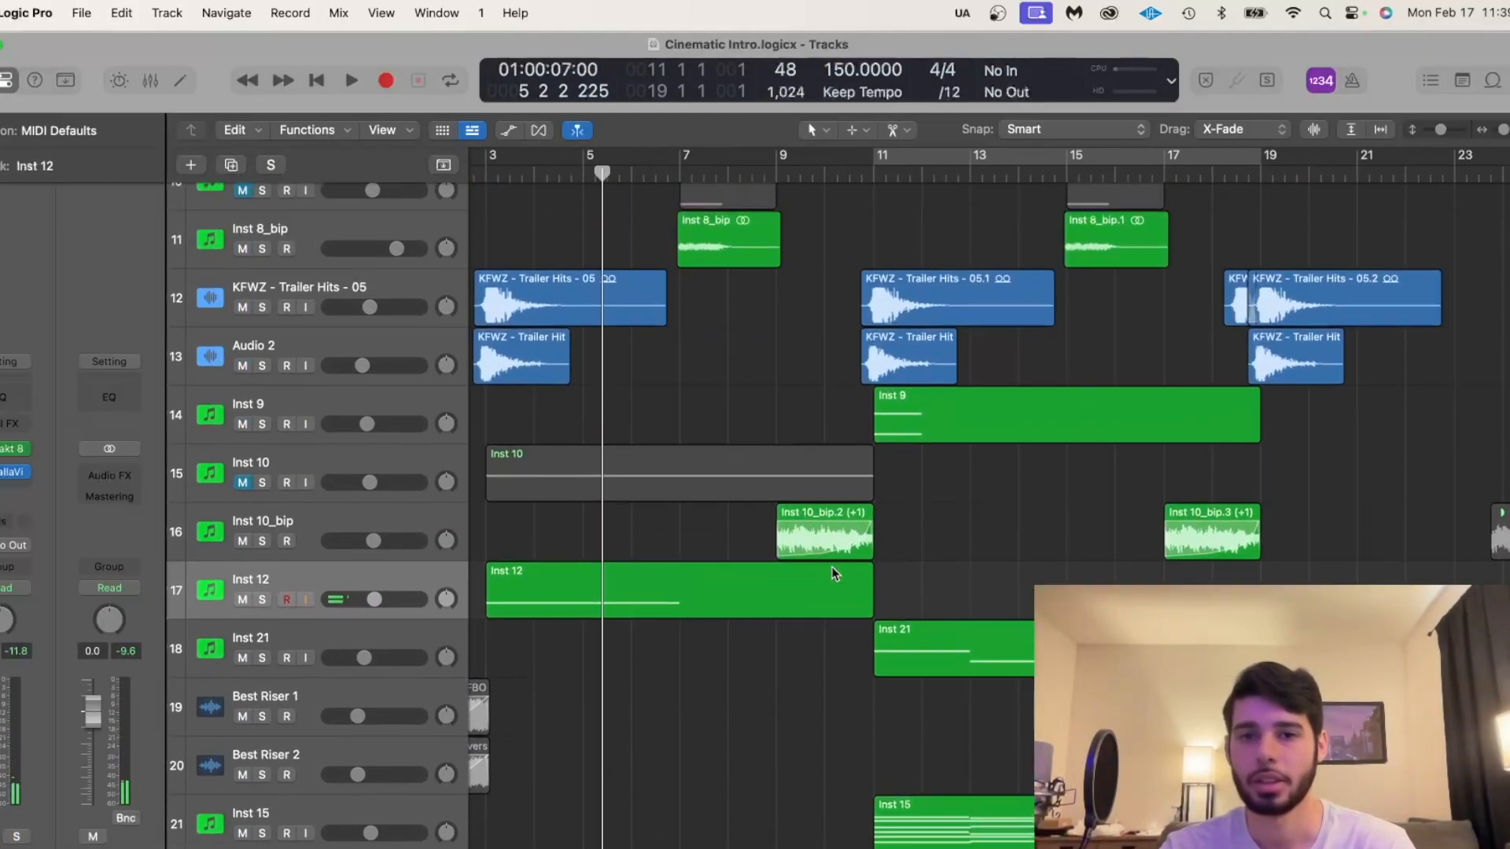
{"action": "left_click", "coordinate": [325, 519]}
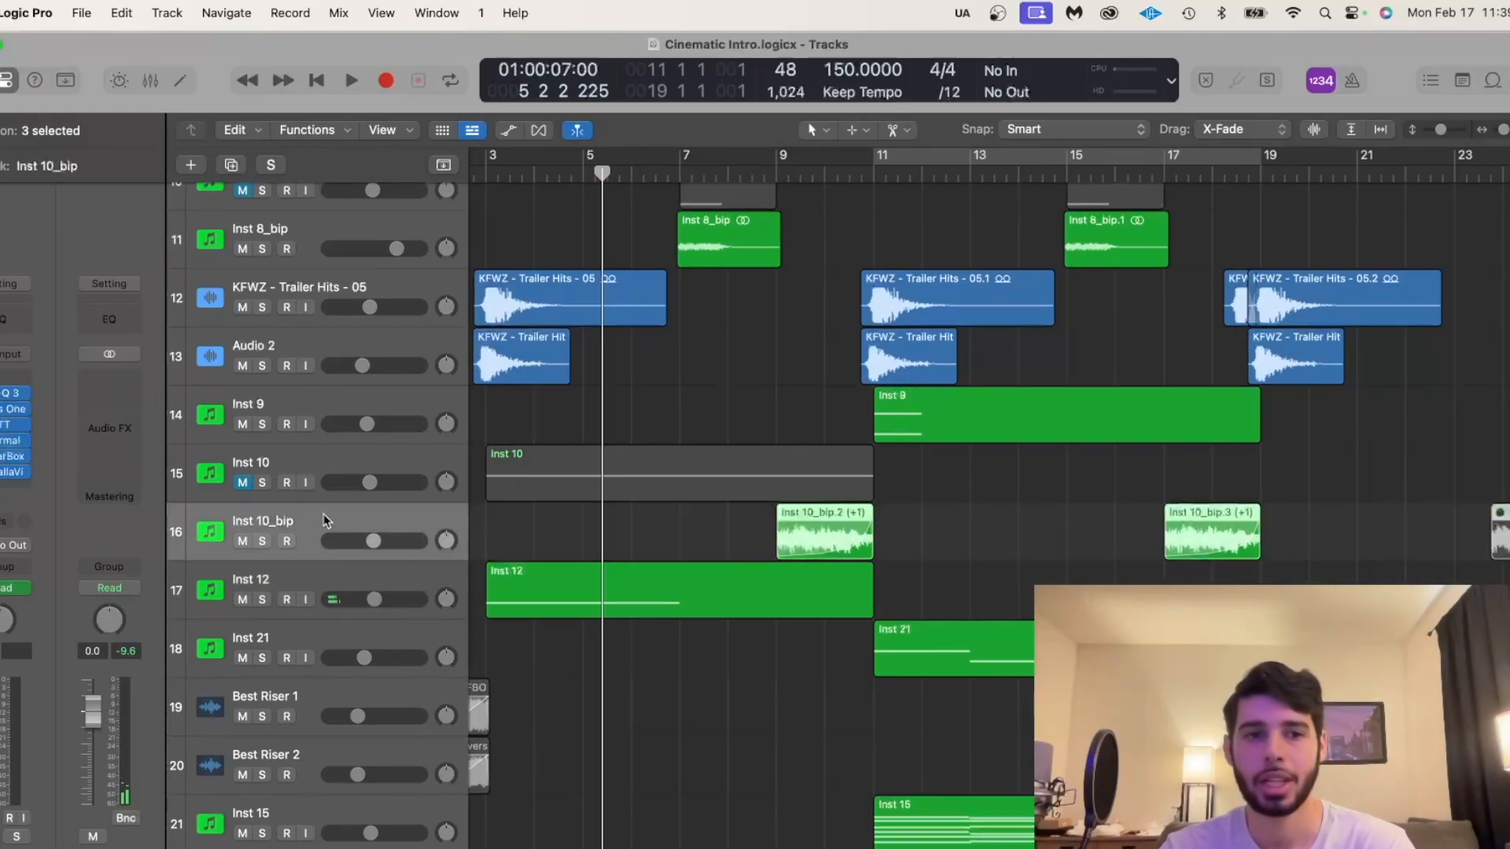
{"action": "left_click", "coordinate": [264, 540]}
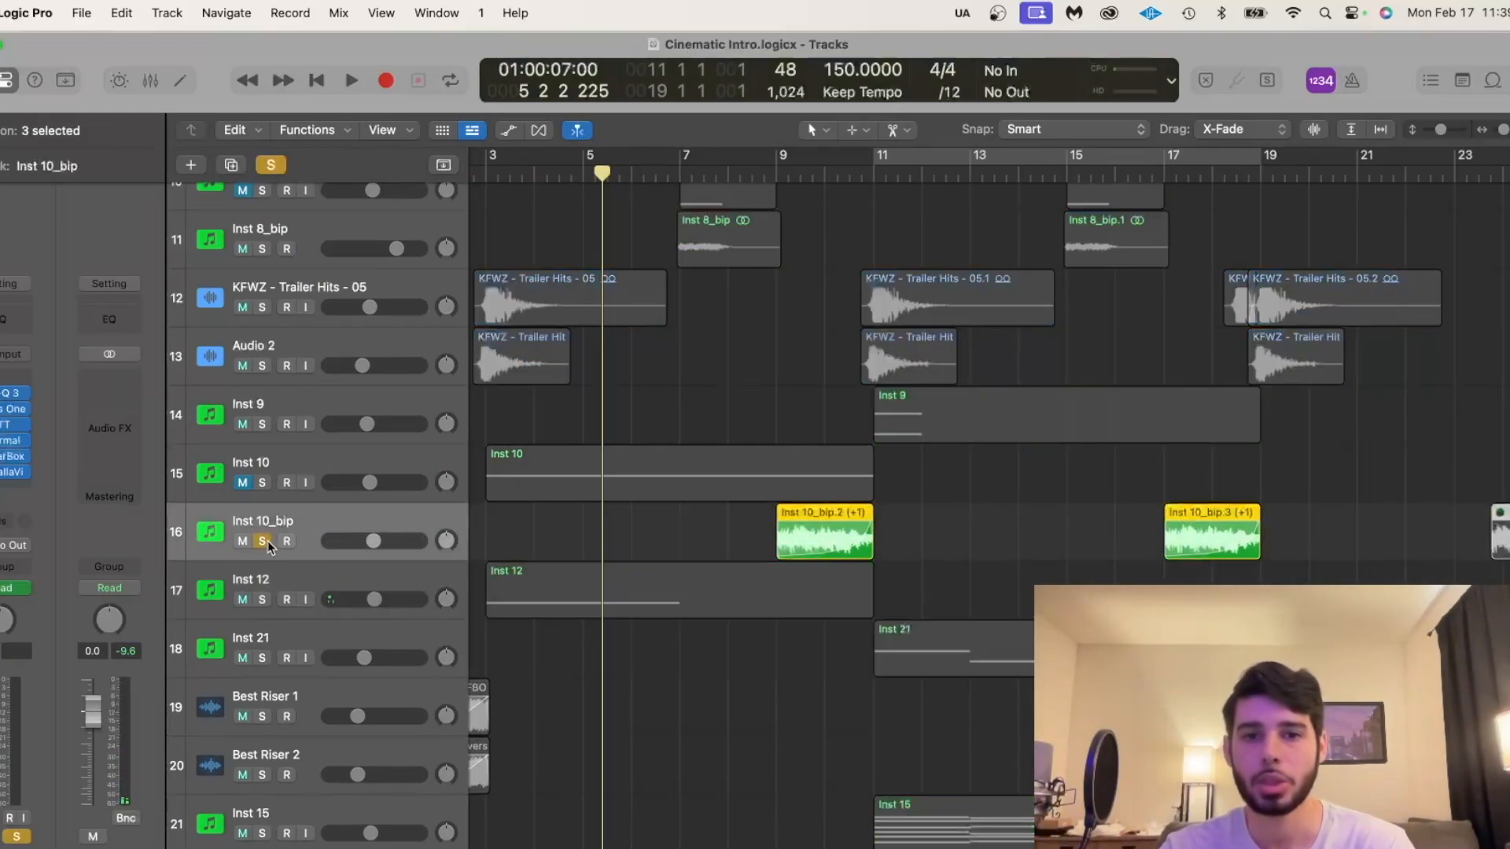
Solo the Inst 10 track as well and play its region from the start, stopping around bar 8.
{"action": "left_click", "coordinate": [294, 462]}
{"action": "left_click", "coordinate": [263, 482]}
{"action": "key", "text": "shift+space"}
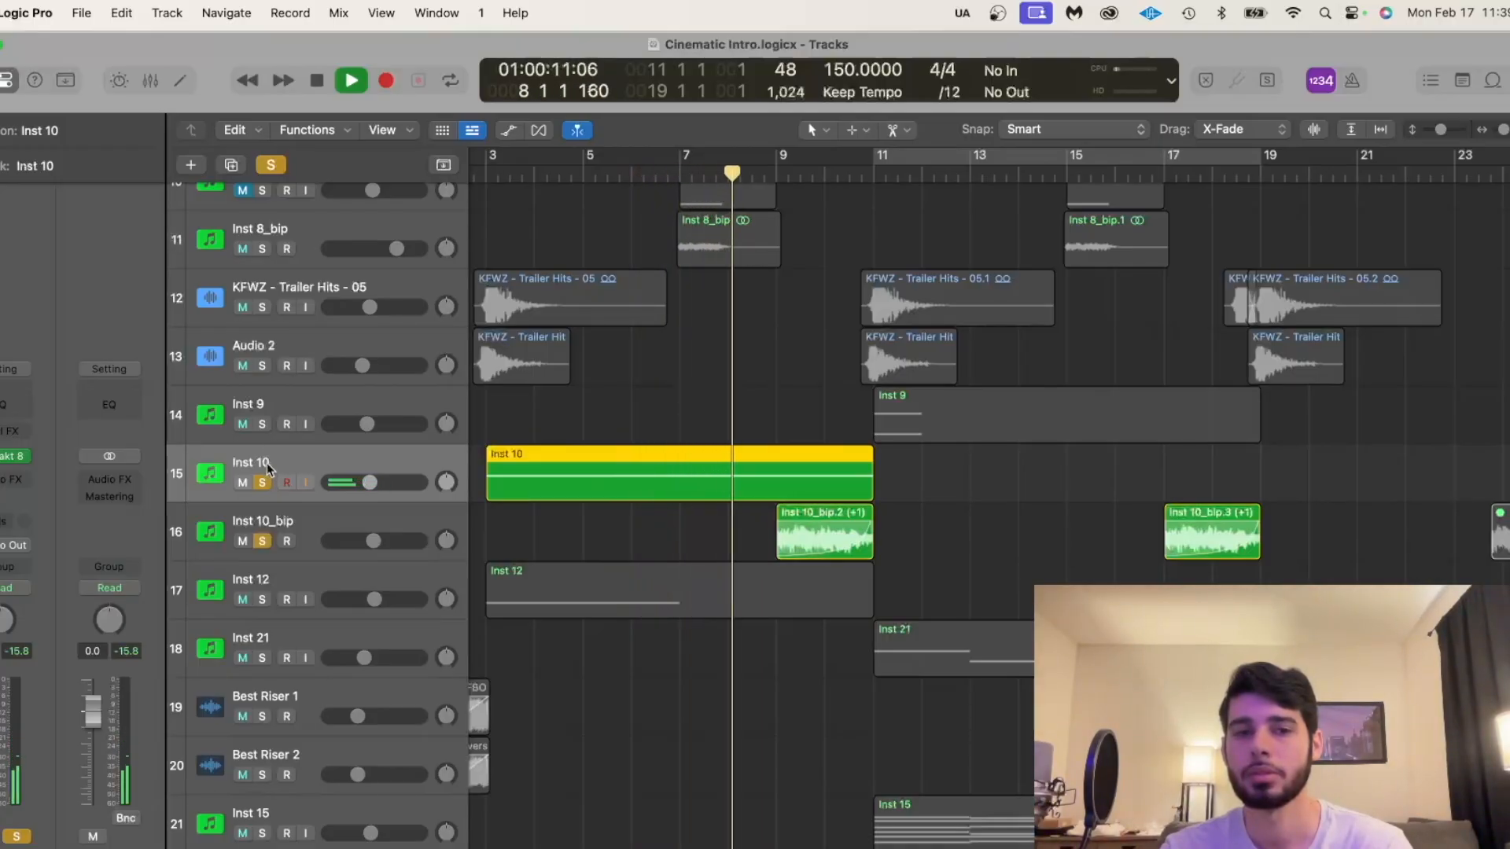
{"action": "key", "text": "space"}
Open the Kontakt instrument on Inst 10 and browse to the 08. RESONANCES instruments in the Evolution Devastator Breakout Pro library.
{"action": "left_click", "coordinate": [6, 459]}
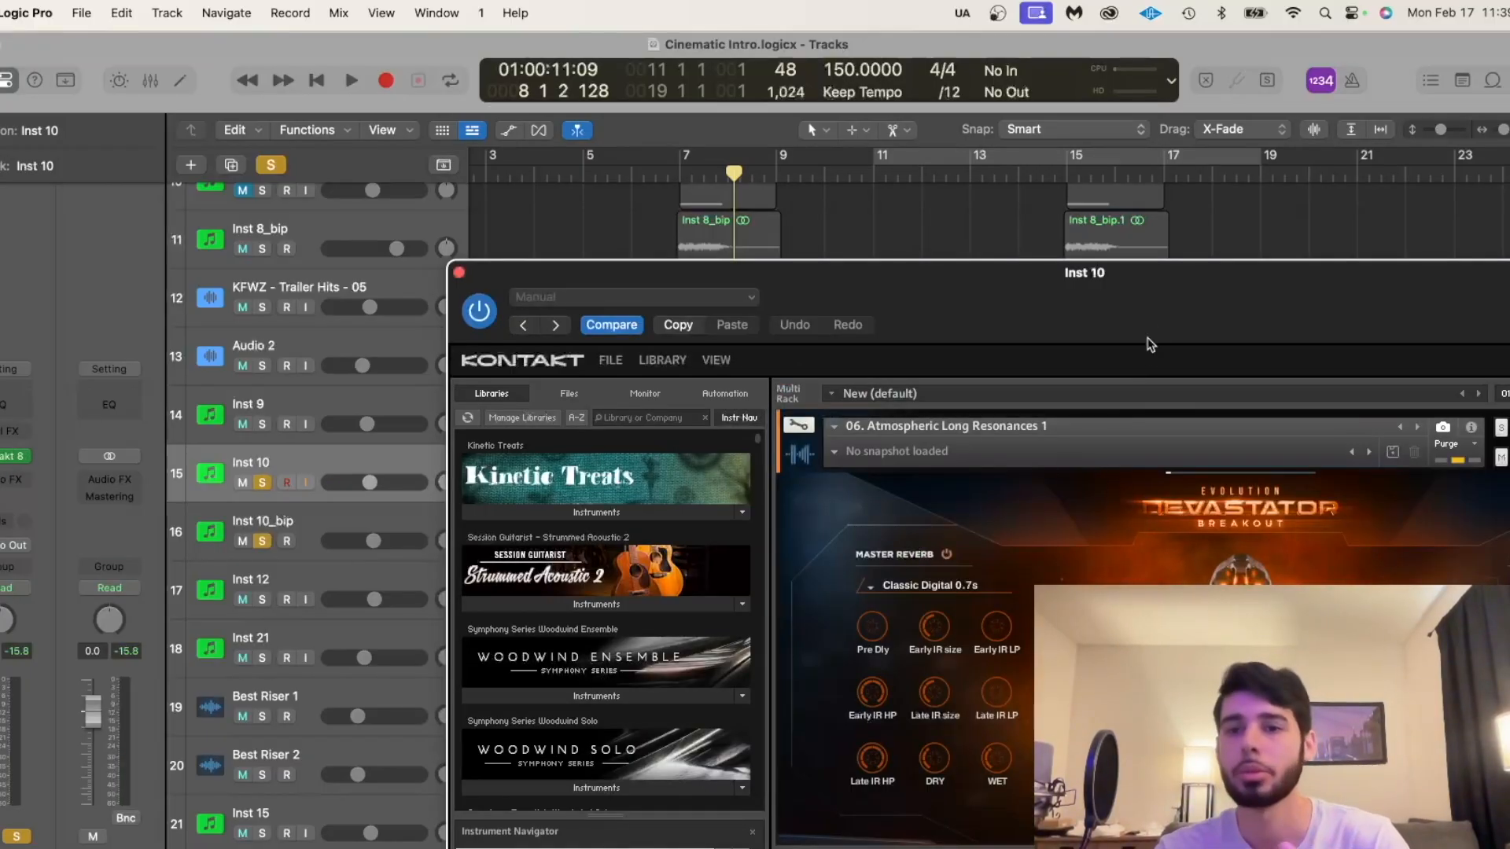
{"action": "left_click_drag", "start_coordinate": [1156, 329], "coordinate": [937, 243]}
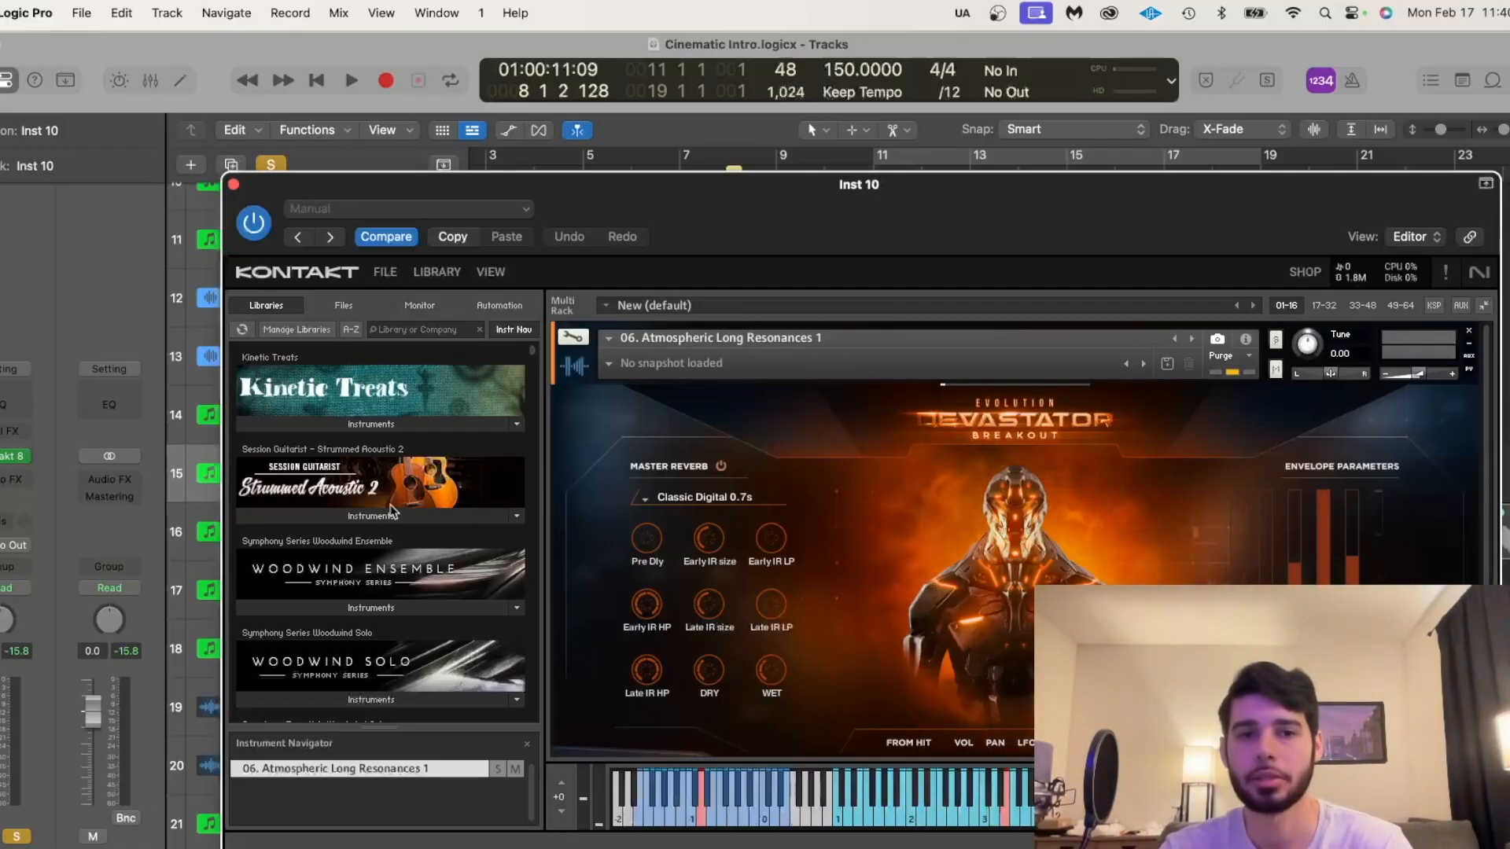
{"action": "scroll", "coordinate": [393, 511], "scroll_direction": "down", "scroll_amount": 5}
{"action": "scroll", "coordinate": [391, 511], "scroll_direction": "down", "scroll_amount": 15}
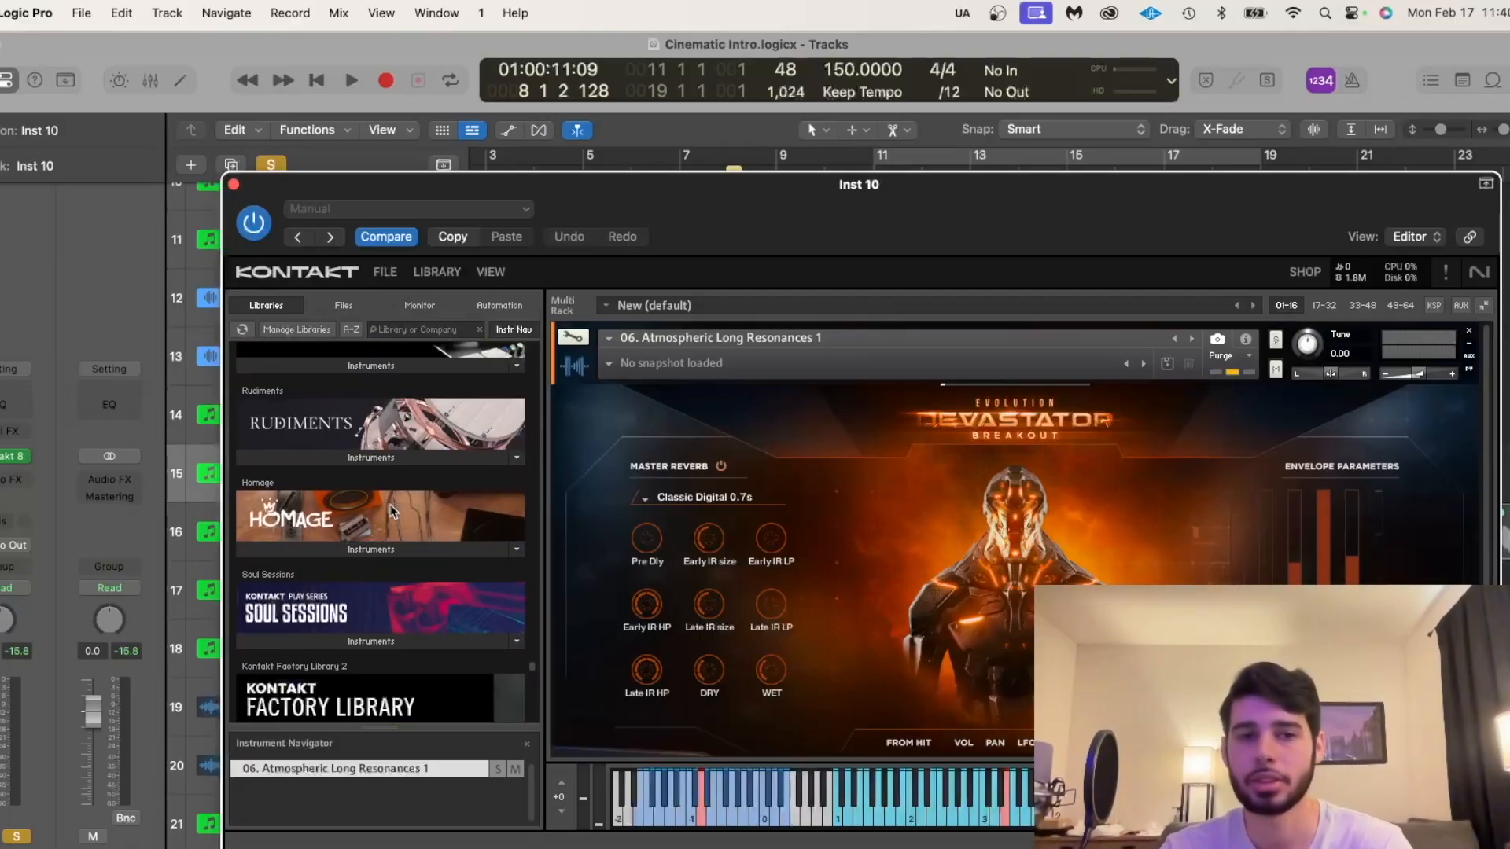
{"action": "scroll", "coordinate": [391, 511], "scroll_direction": "down", "scroll_amount": 15}
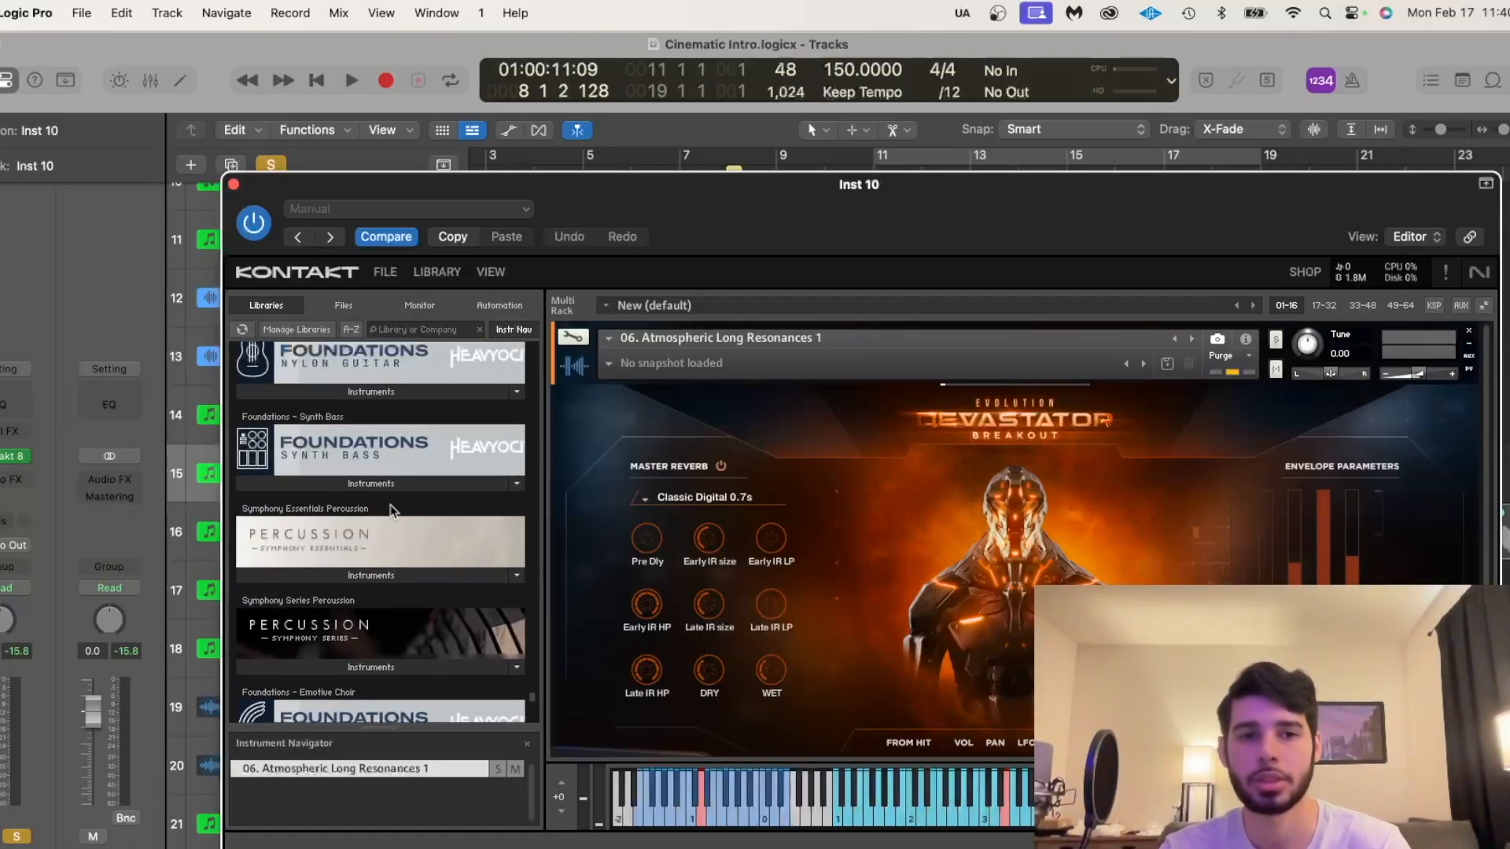
{"action": "scroll", "coordinate": [338, 503], "scroll_direction": "up", "scroll_amount": 8}
{"action": "scroll", "coordinate": [331, 498], "scroll_direction": "down", "scroll_amount": 4}
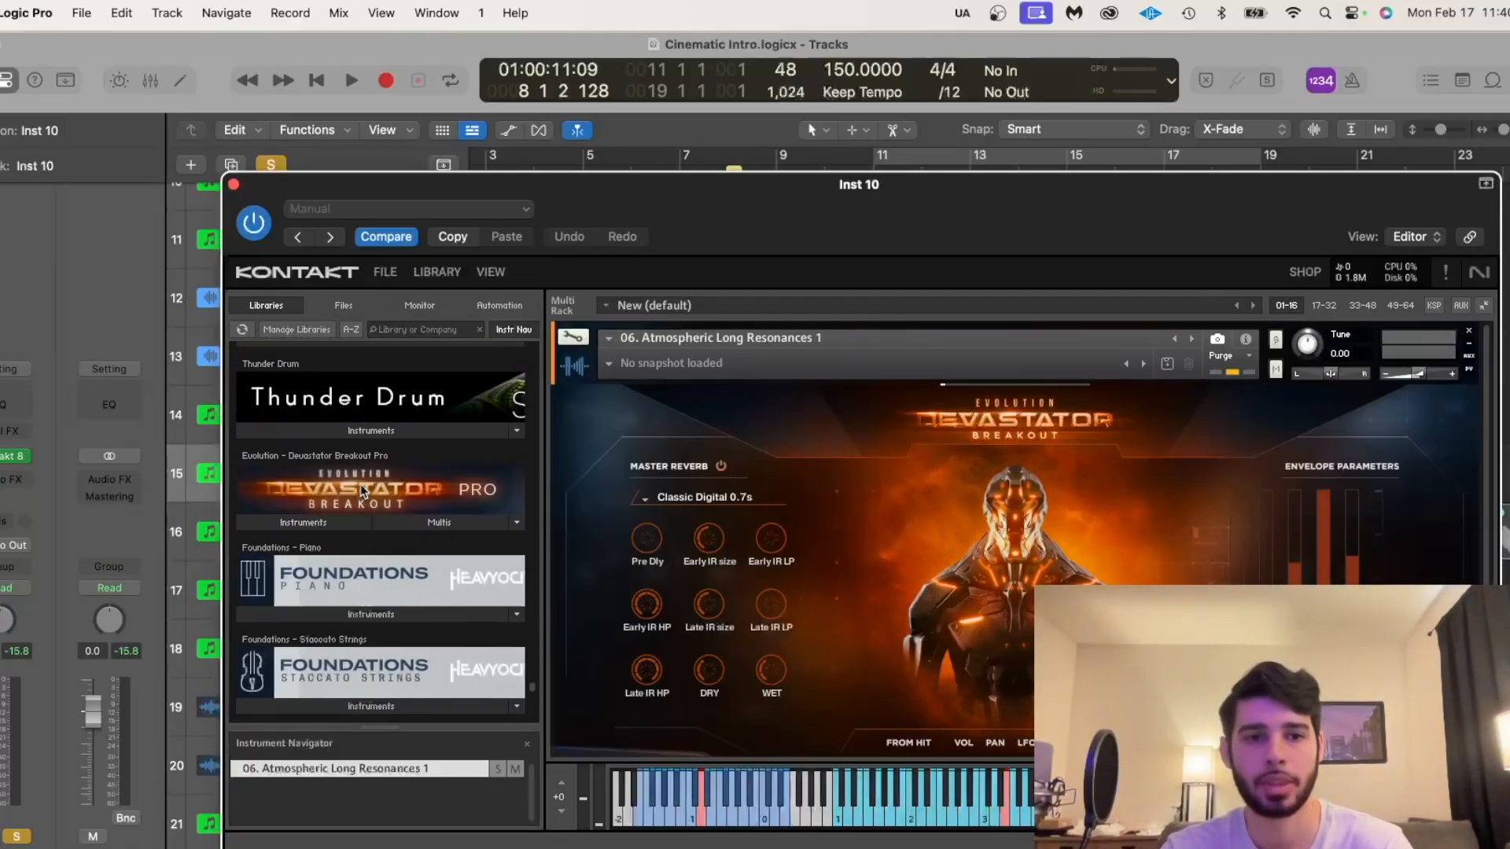
{"action": "left_click", "coordinate": [331, 501]}
{"action": "left_click", "coordinate": [319, 524]}
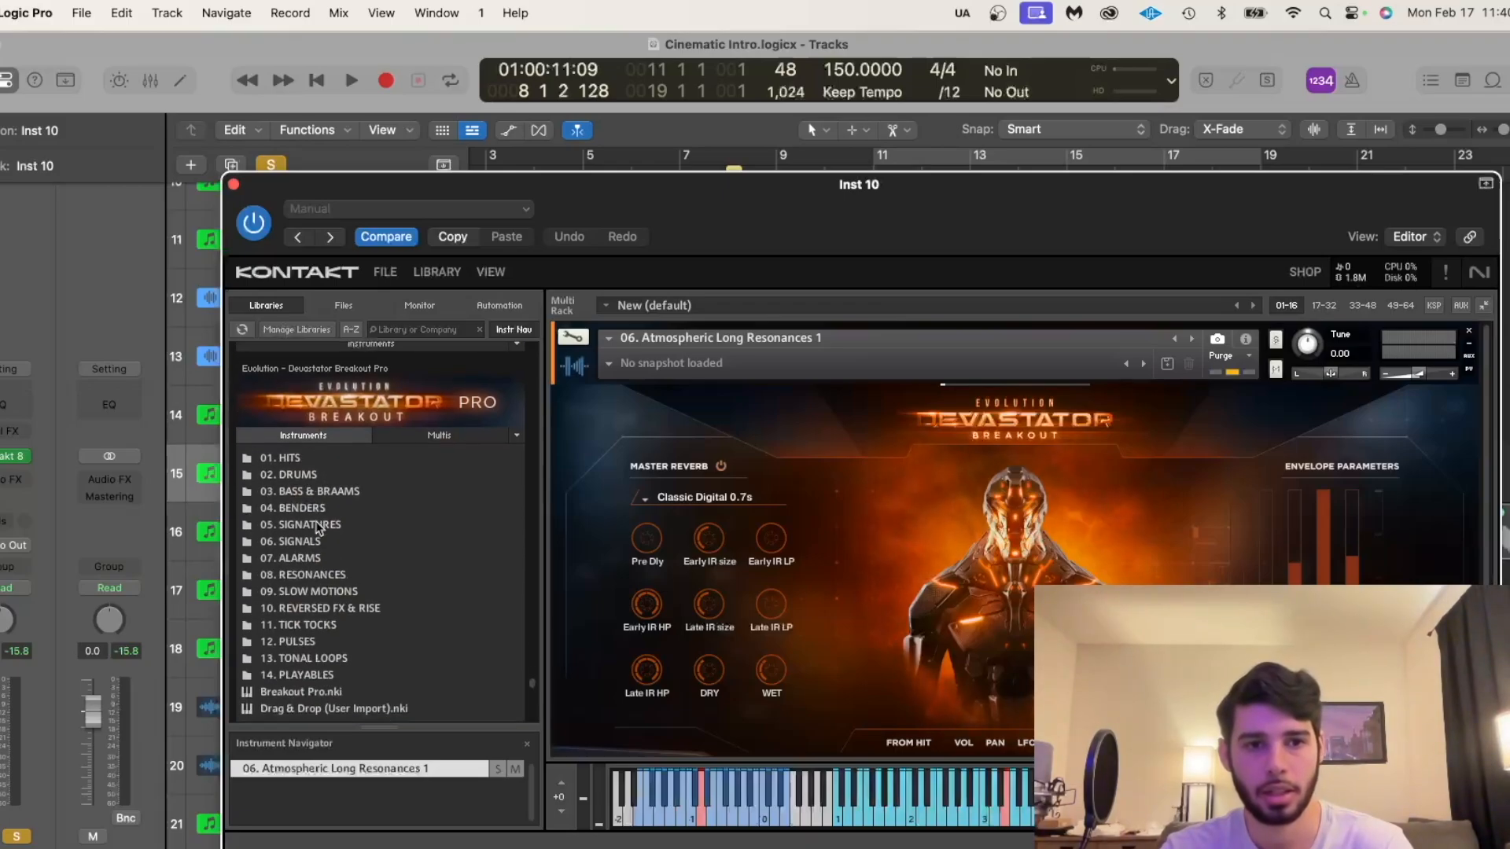
{"action": "left_click", "coordinate": [322, 573]}
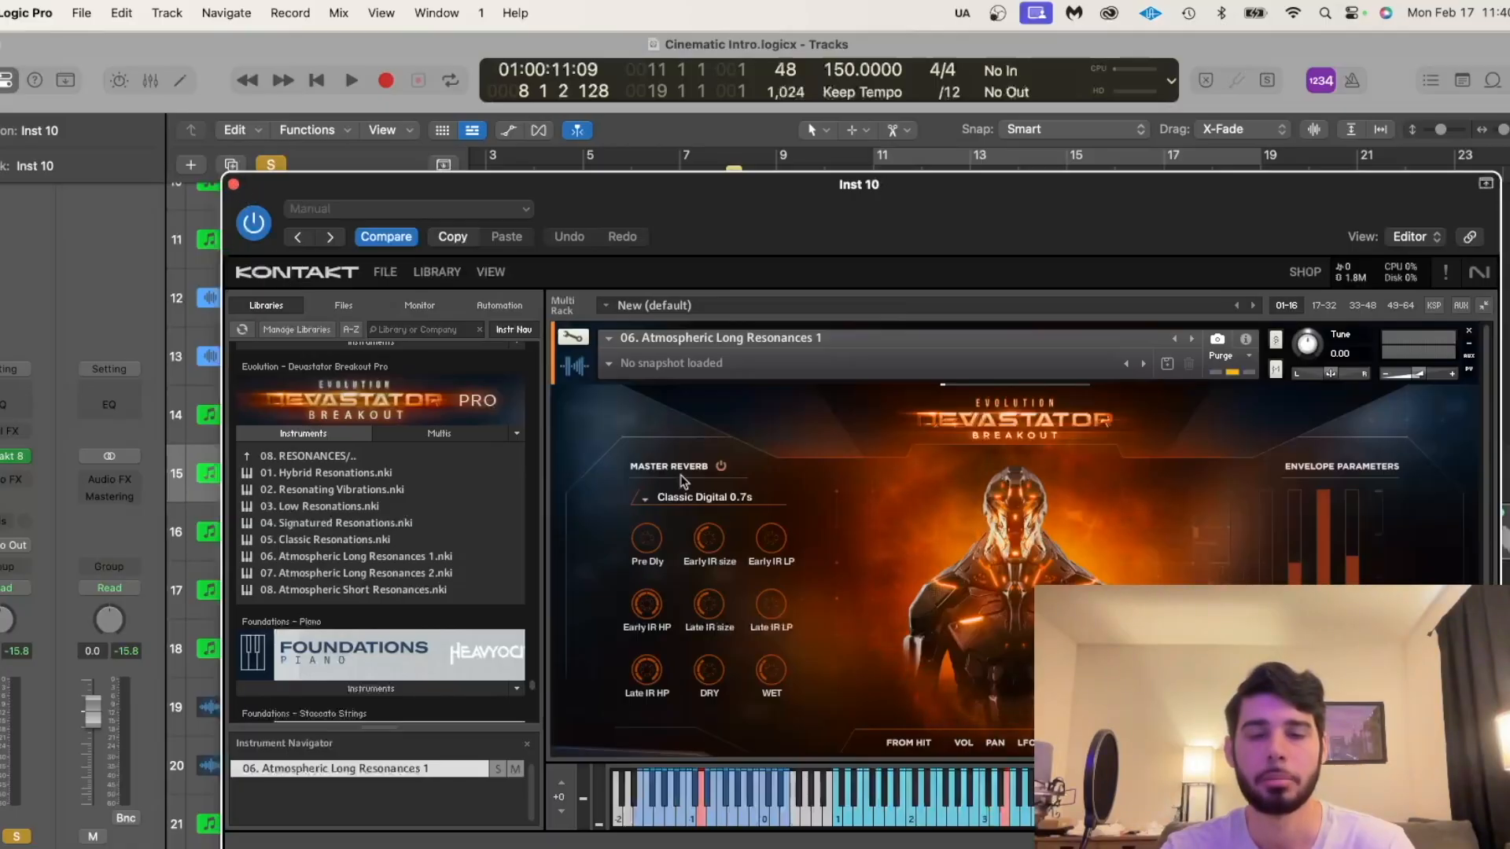
Look over the loaded Kontakt instrument, close its window and turn off the solo on the Inst 10 track.
{"action": "scroll", "coordinate": [775, 358], "scroll_direction": "down", "scroll_amount": 4}
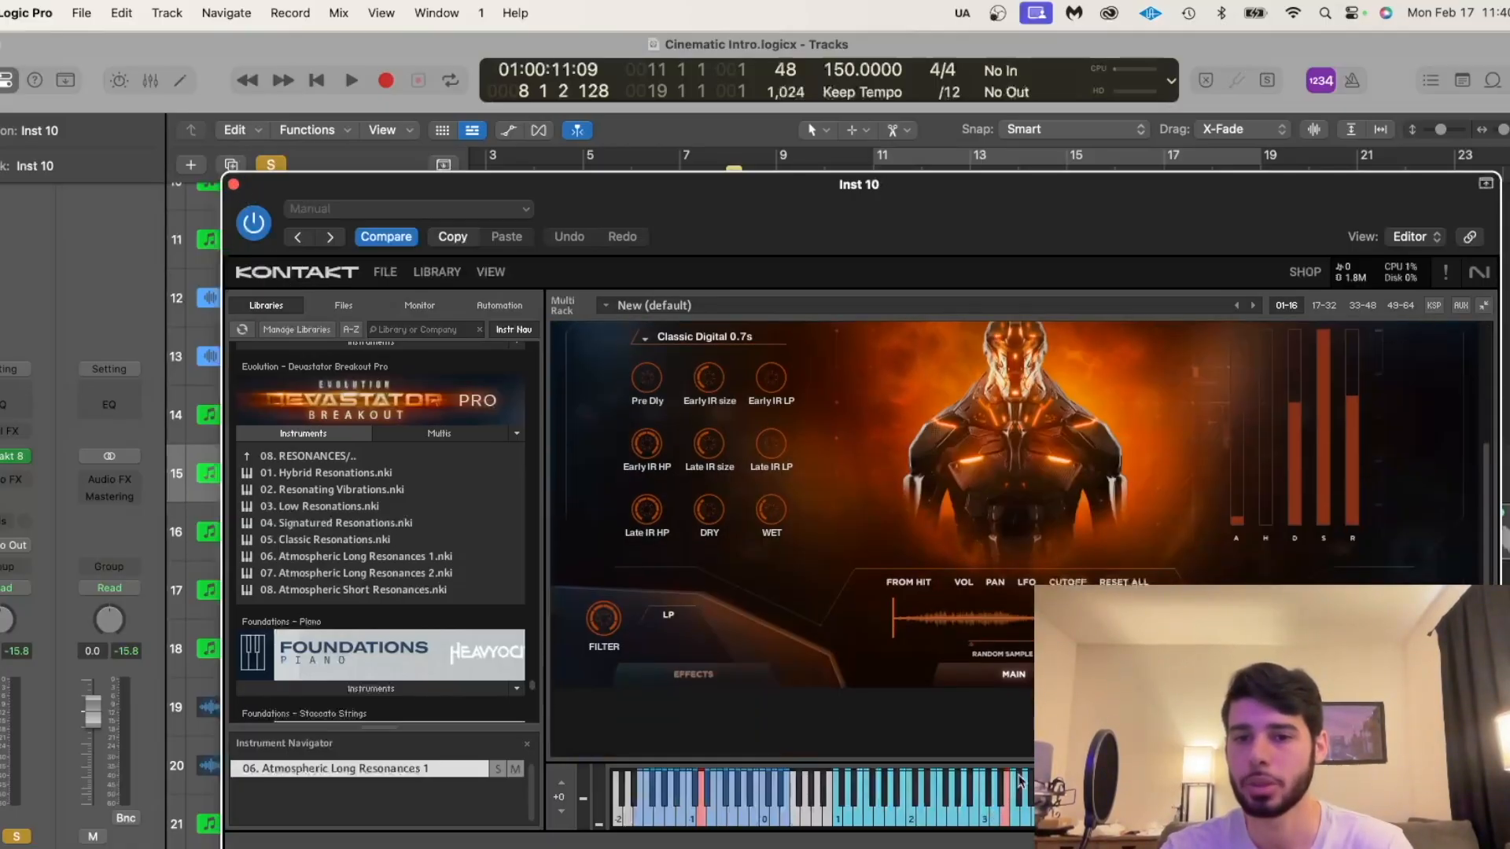
{"action": "left_click", "coordinate": [234, 184]}
{"action": "scroll", "coordinate": [613, 464], "scroll_direction": "down", "scroll_amount": 1}
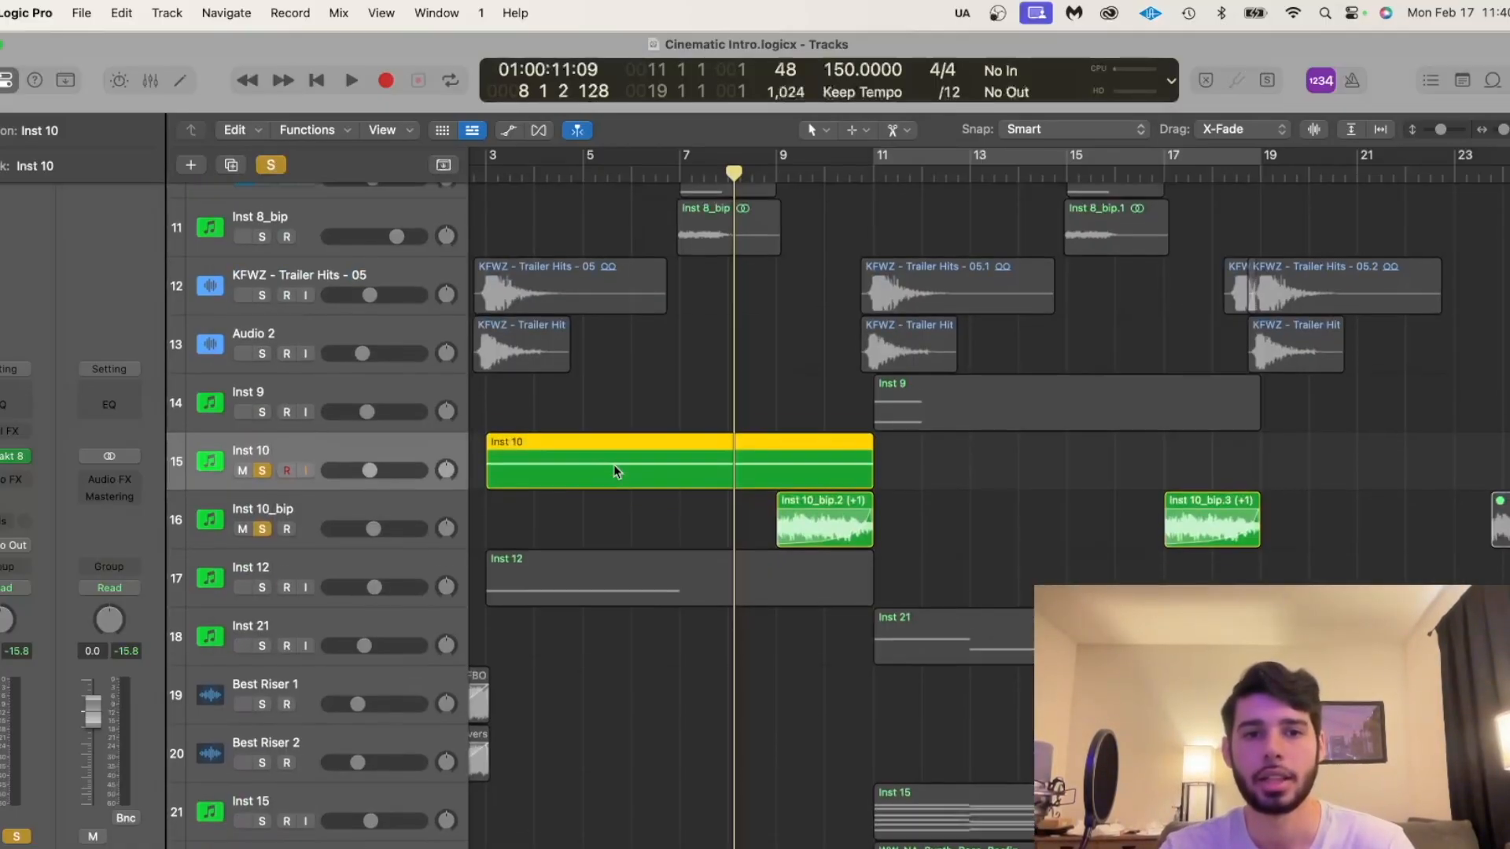
{"action": "left_click", "coordinate": [261, 460]}
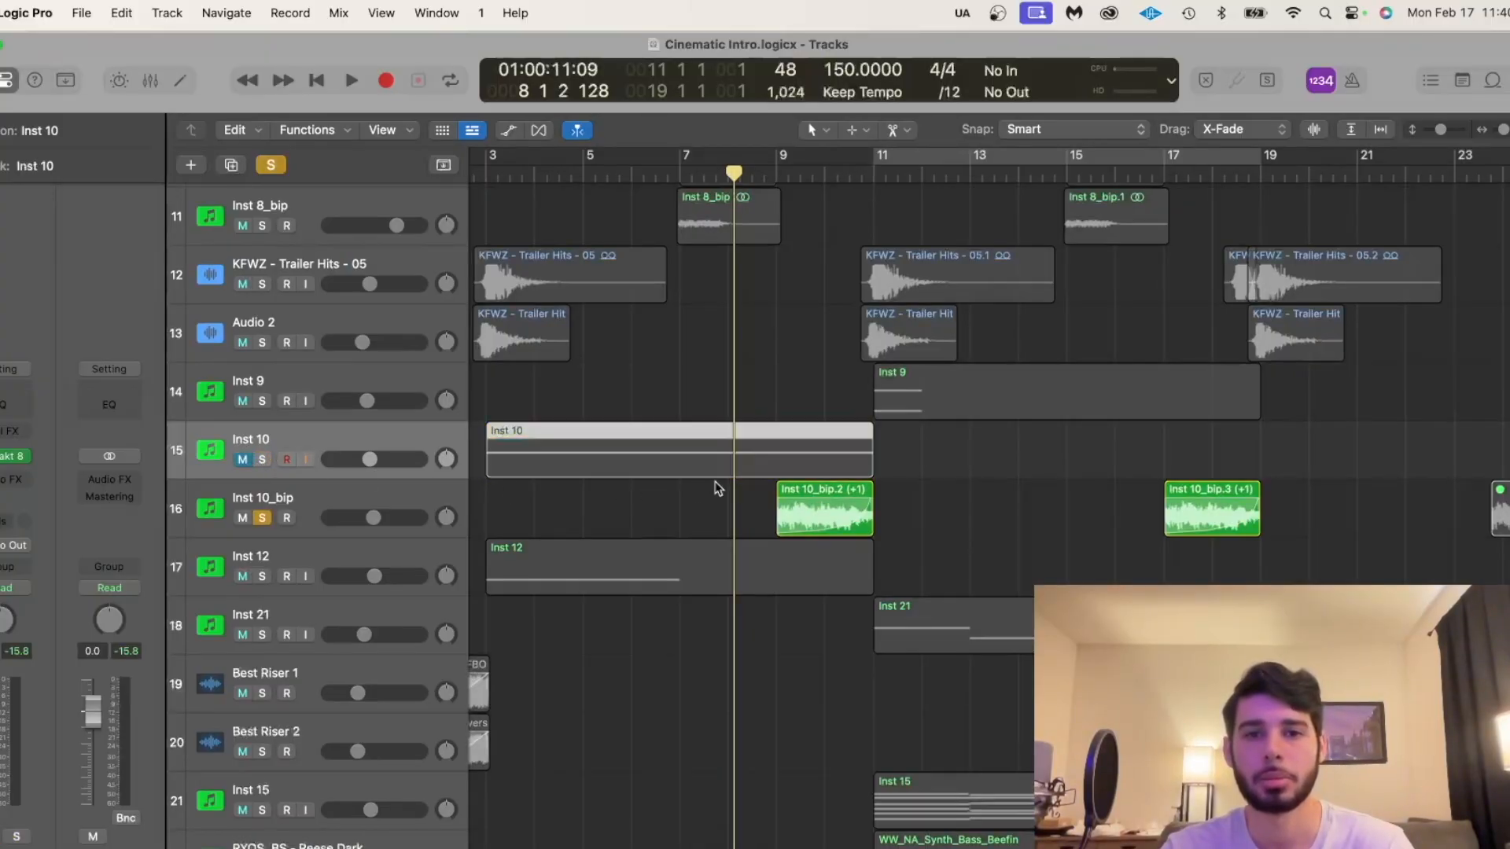
Select the Inst 10_bip track and play its region from just before bar 9, then return the playhead there.
{"action": "scroll", "coordinate": [718, 489], "scroll_direction": "up", "scroll_amount": 5}
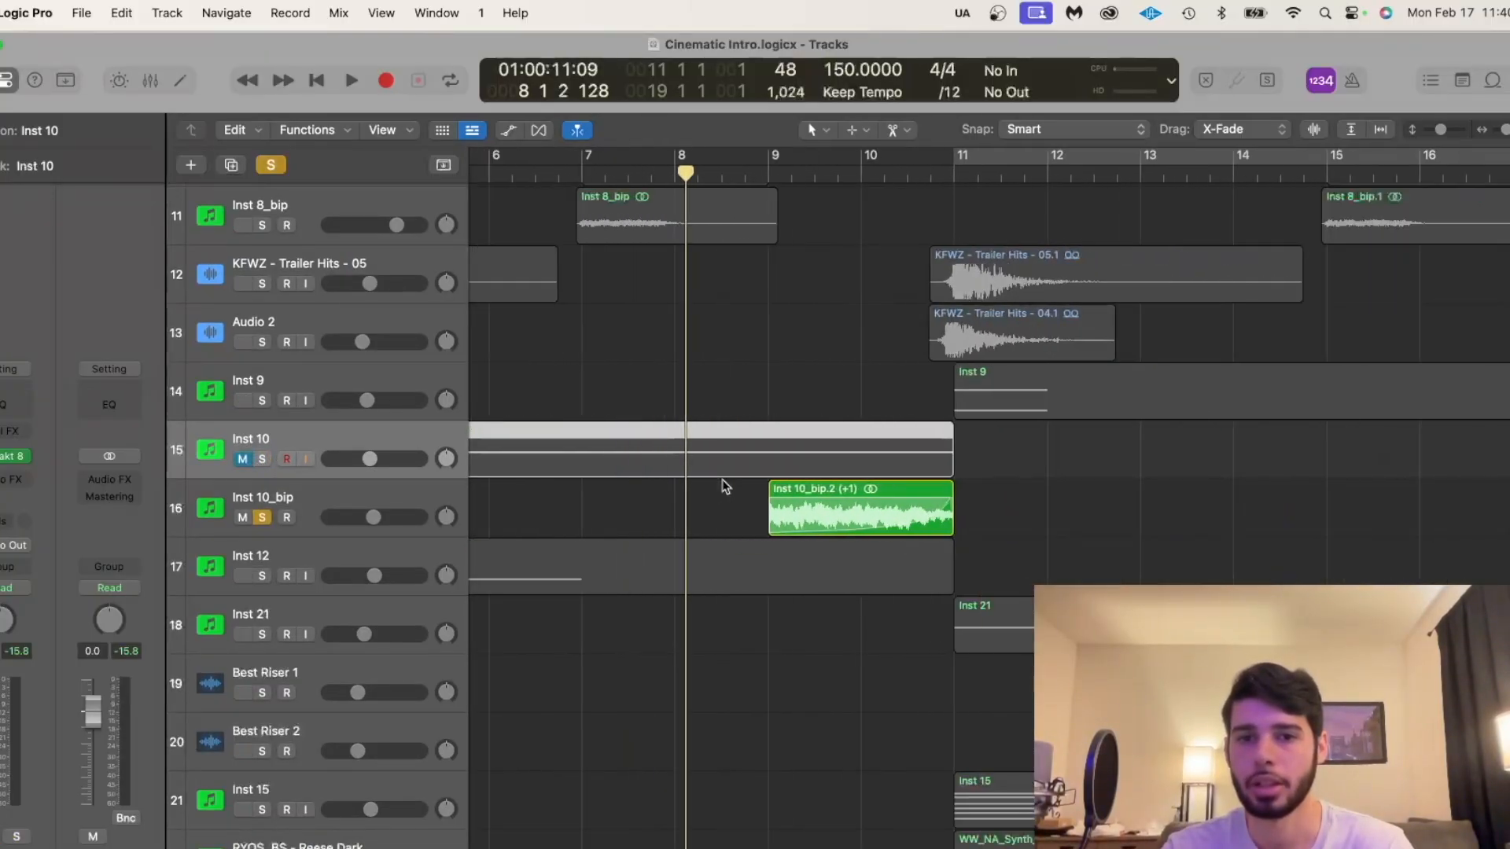
{"action": "scroll", "coordinate": [722, 479], "scroll_direction": "up", "scroll_amount": 4}
{"action": "left_click", "coordinate": [374, 501]}
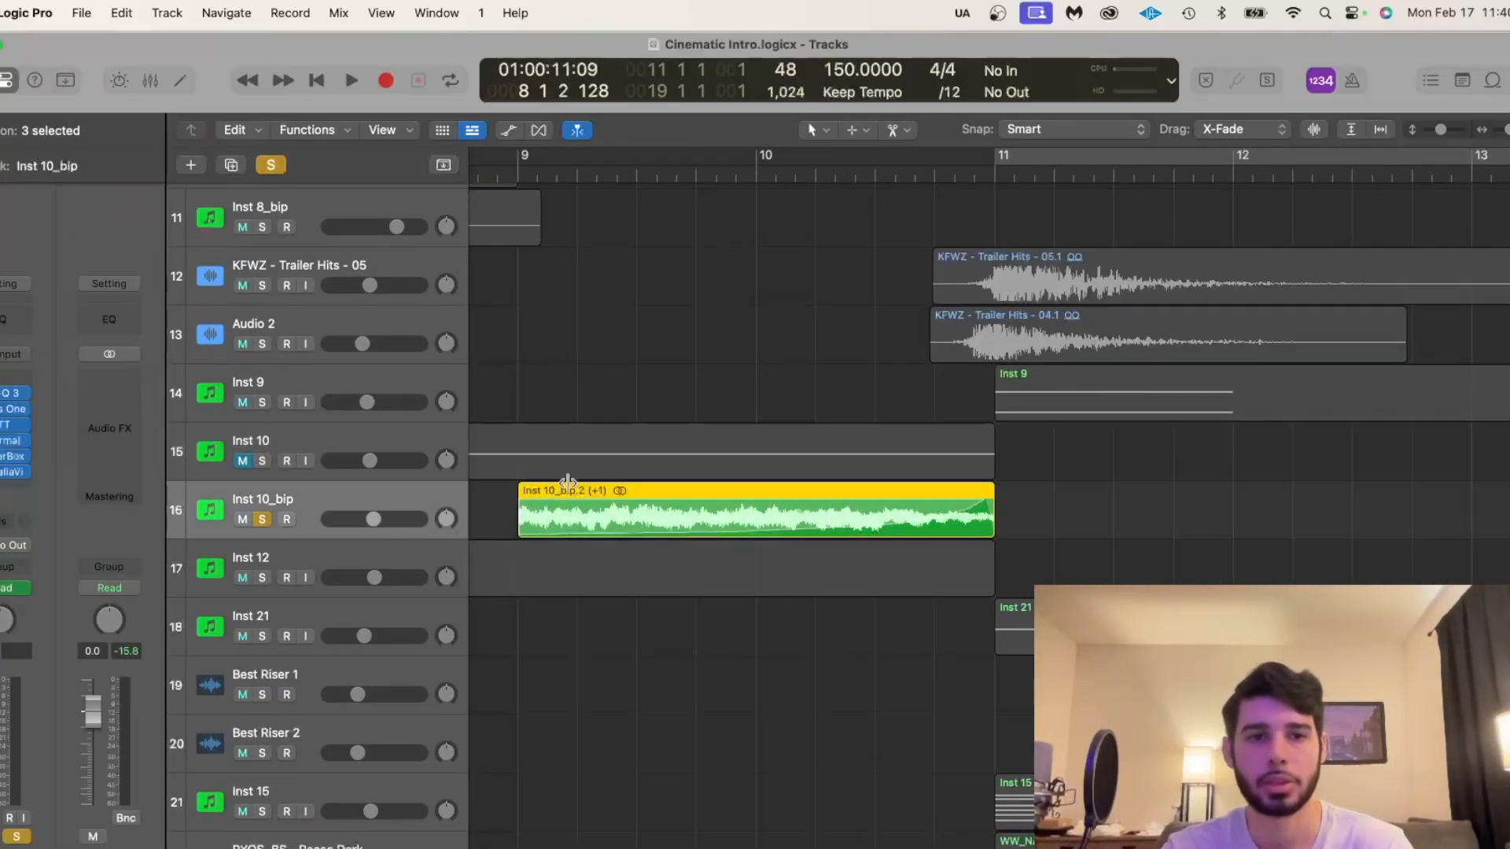
{"action": "scroll", "coordinate": [566, 481], "scroll_direction": "left", "scroll_amount": 3}
{"action": "left_click", "coordinate": [610, 169]}
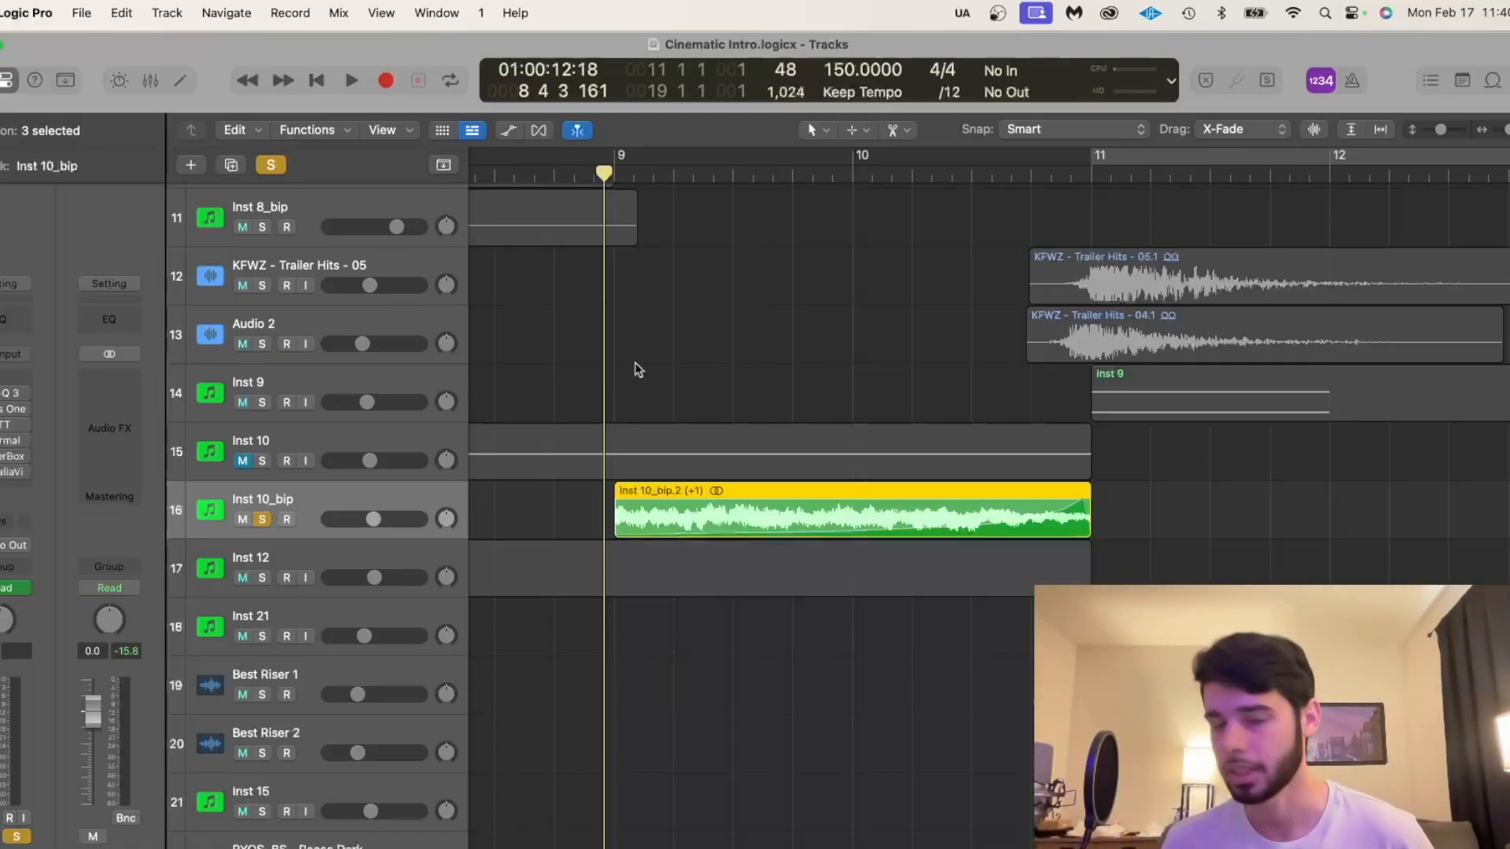
{"action": "key", "text": "space"}
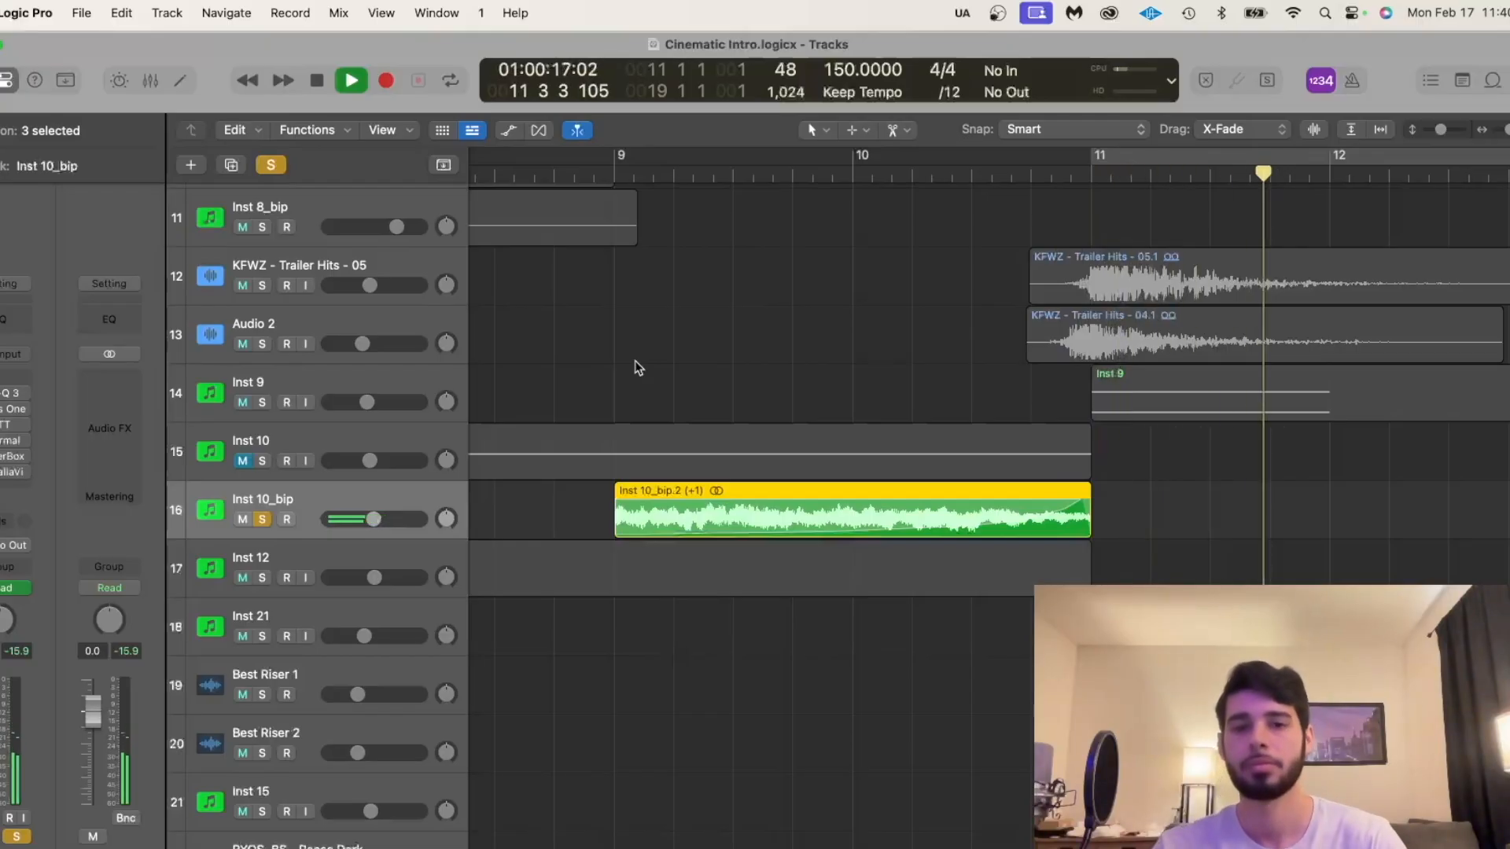
{"action": "key", "text": "space"}
{"action": "left_click", "coordinate": [607, 166]}
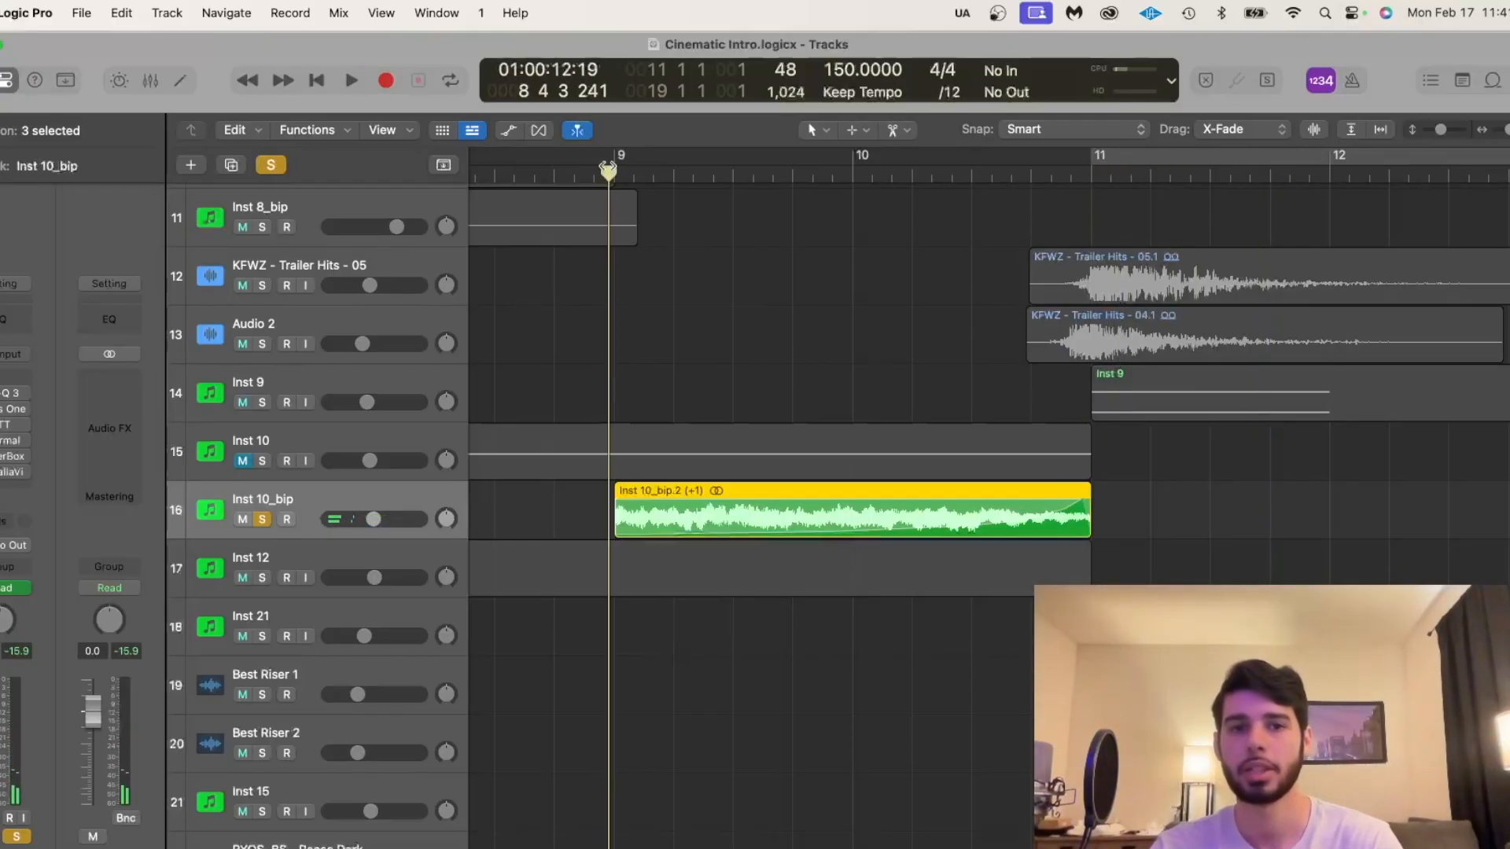
Open the Inst 10_bip.2 region in the audio editor, check its region parameters, play it to its end and close the editor.
{"action": "double_click", "coordinate": [849, 518]}
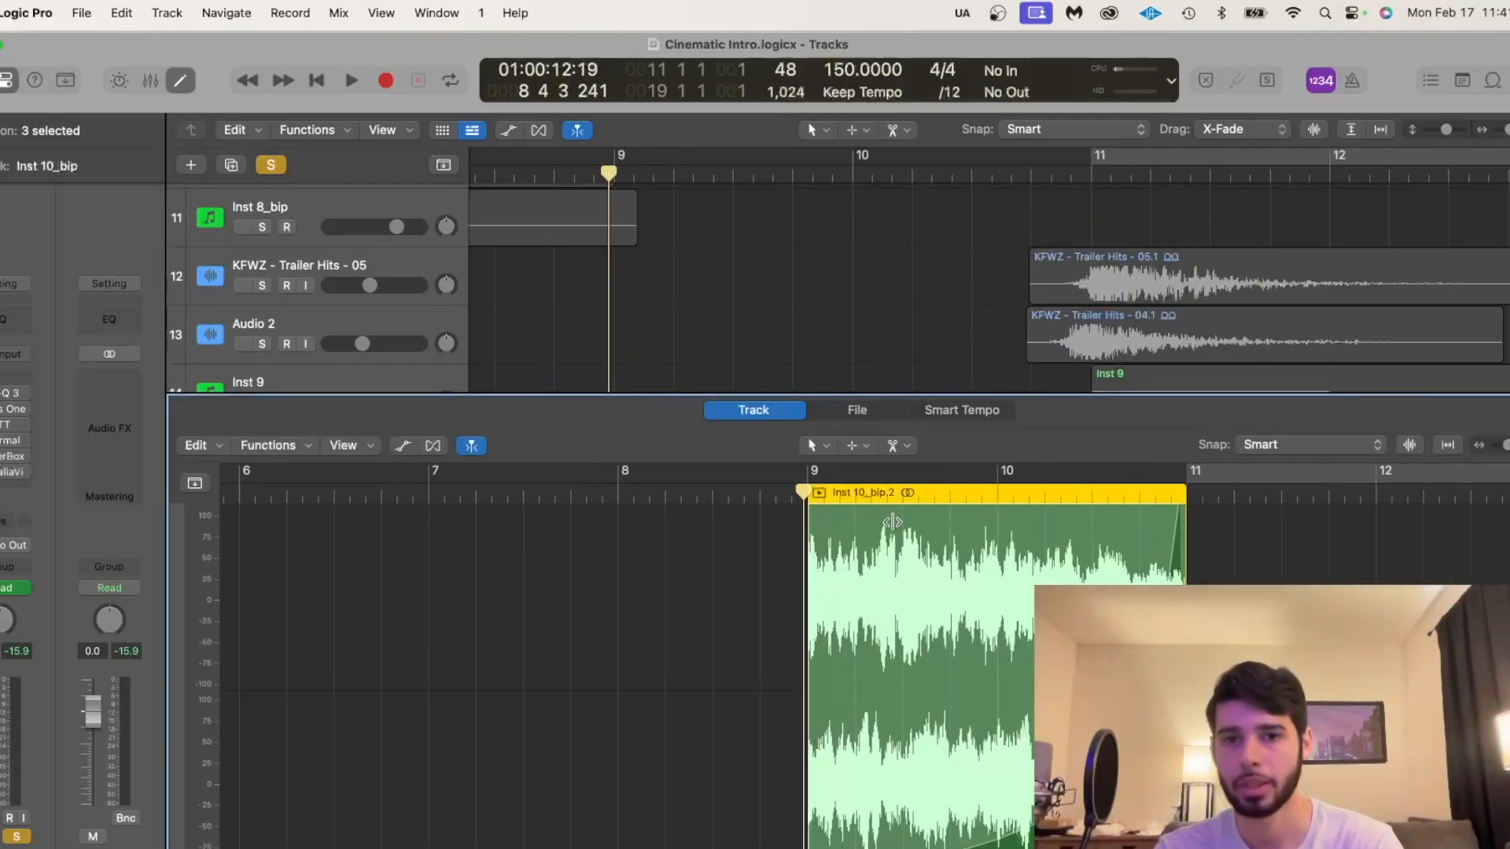
{"action": "left_click", "coordinate": [39, 131]}
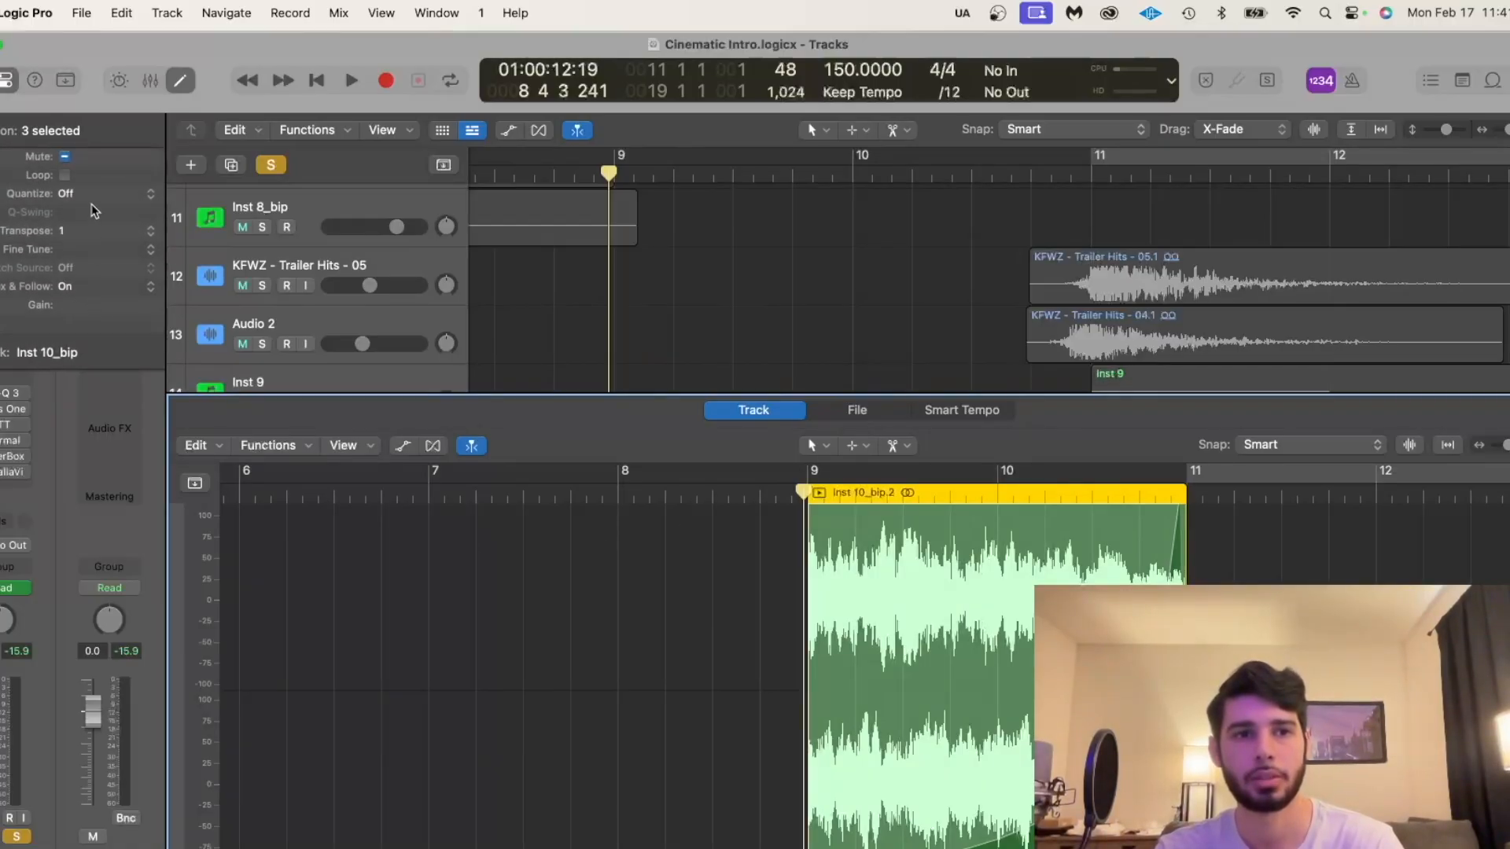
{"action": "left_click", "coordinate": [8, 131]}
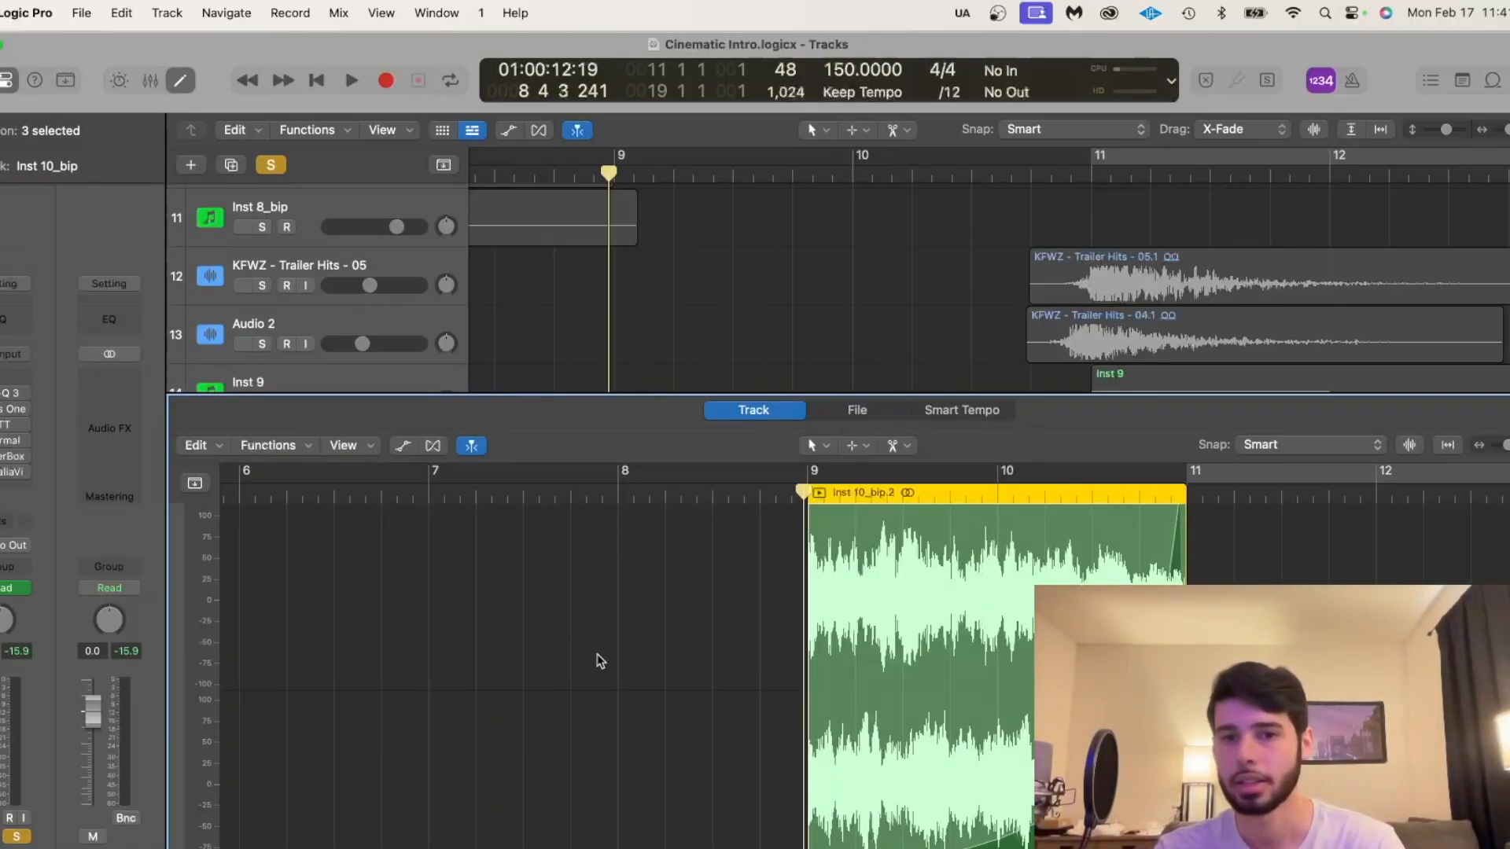
{"action": "key", "text": "space"}
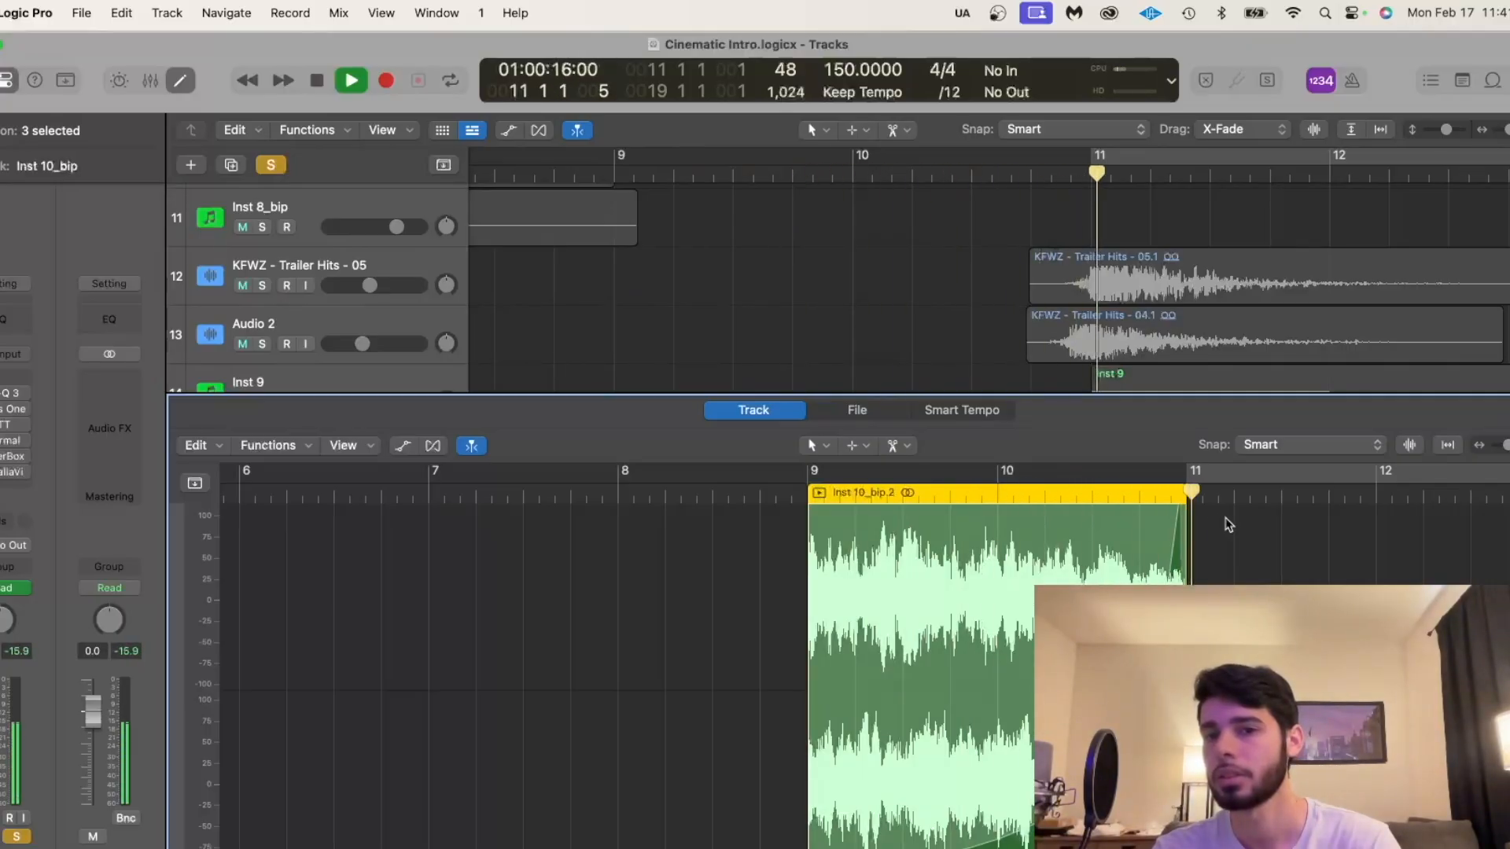
{"action": "key", "text": "space"}
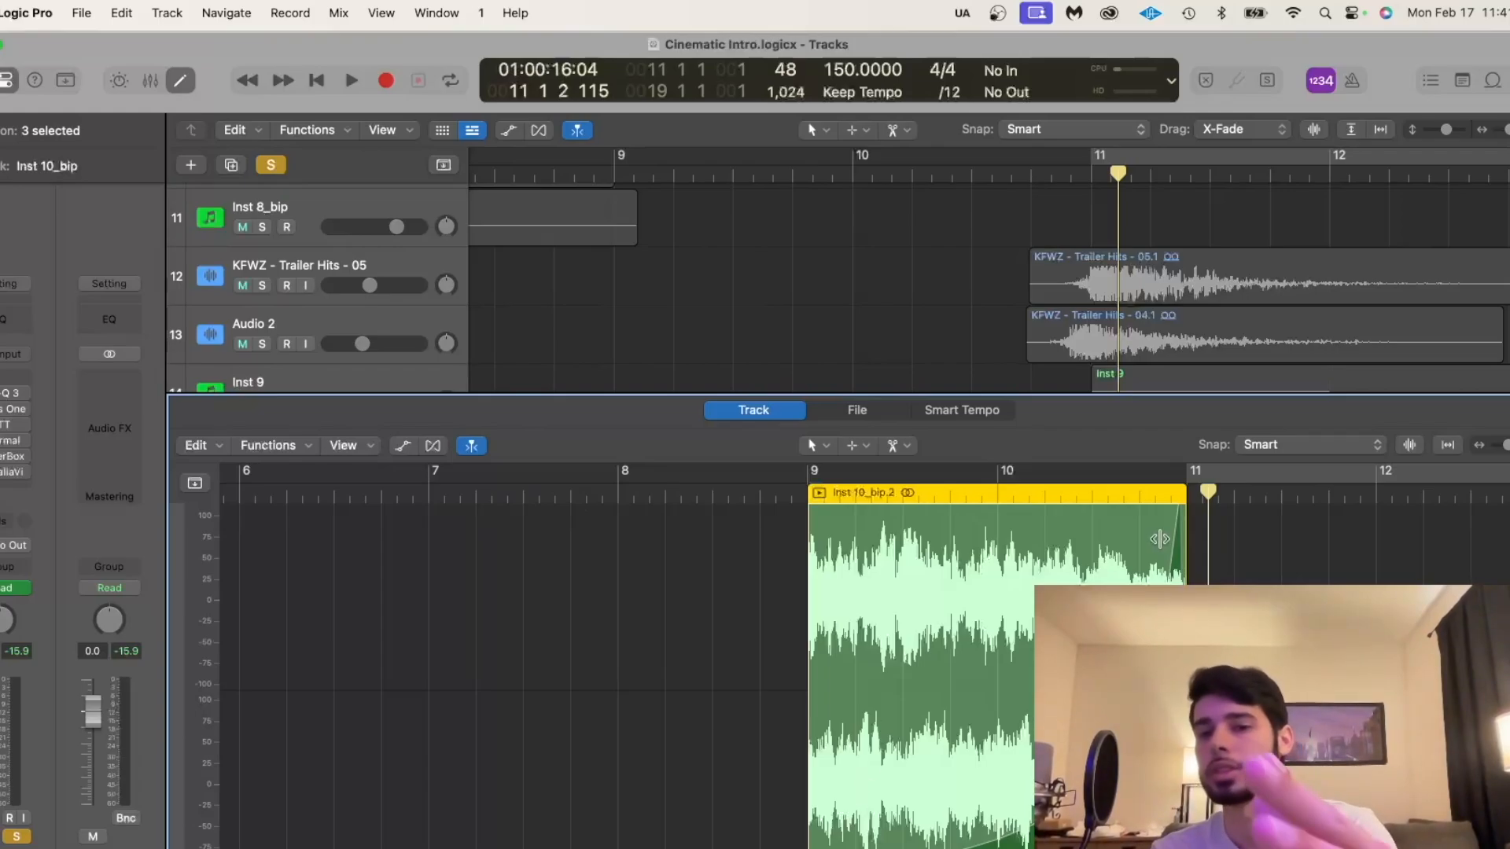
{"action": "key", "text": "e"}
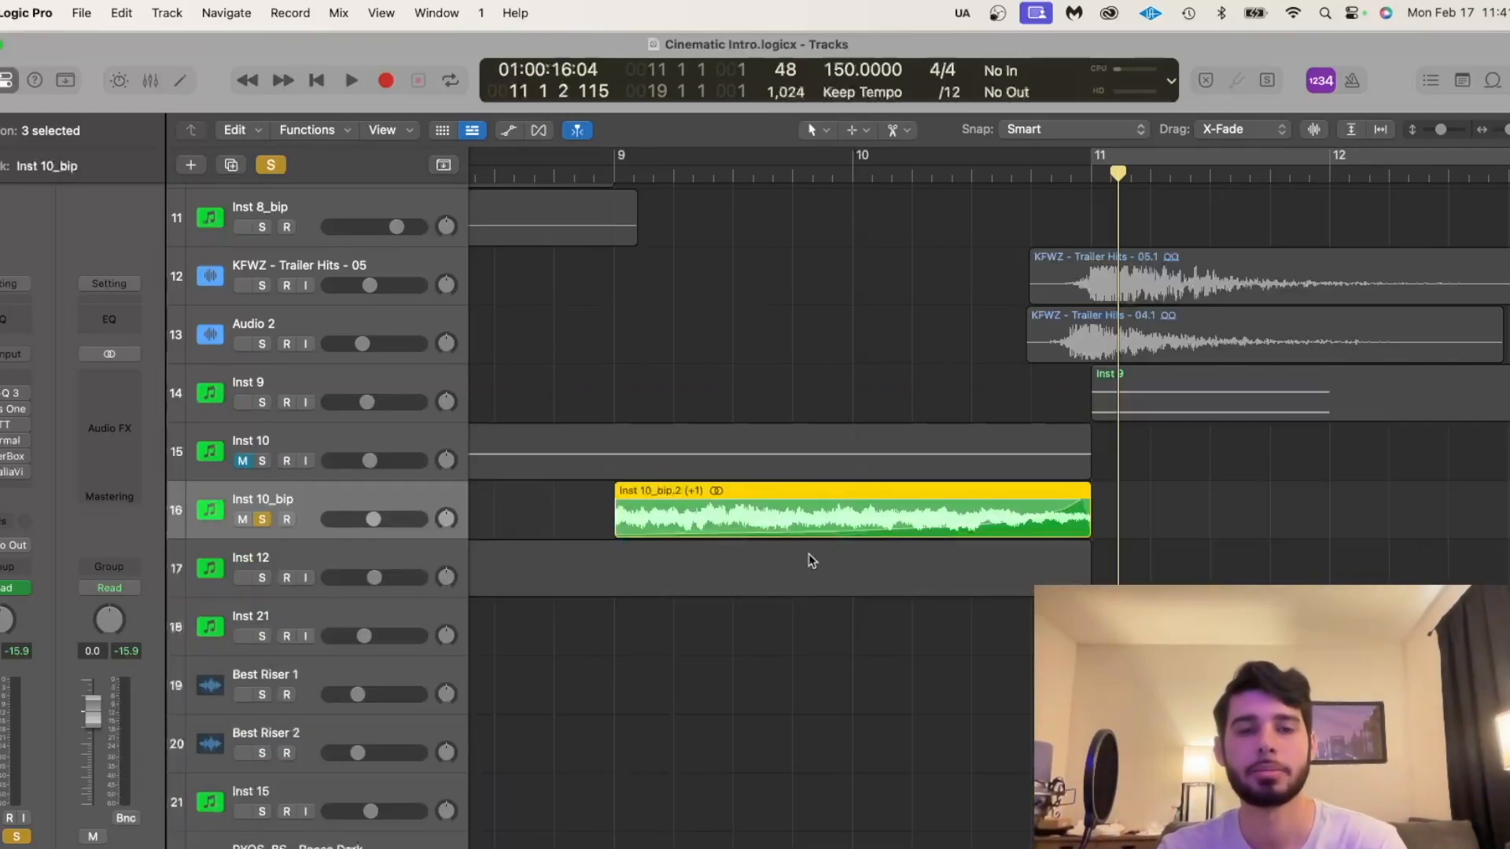
Open the Pro-Q 3 on Inst 10_bip and inspect its low cut and low bell bands while playing from just before bar 9.
{"action": "left_click", "coordinate": [601, 184]}
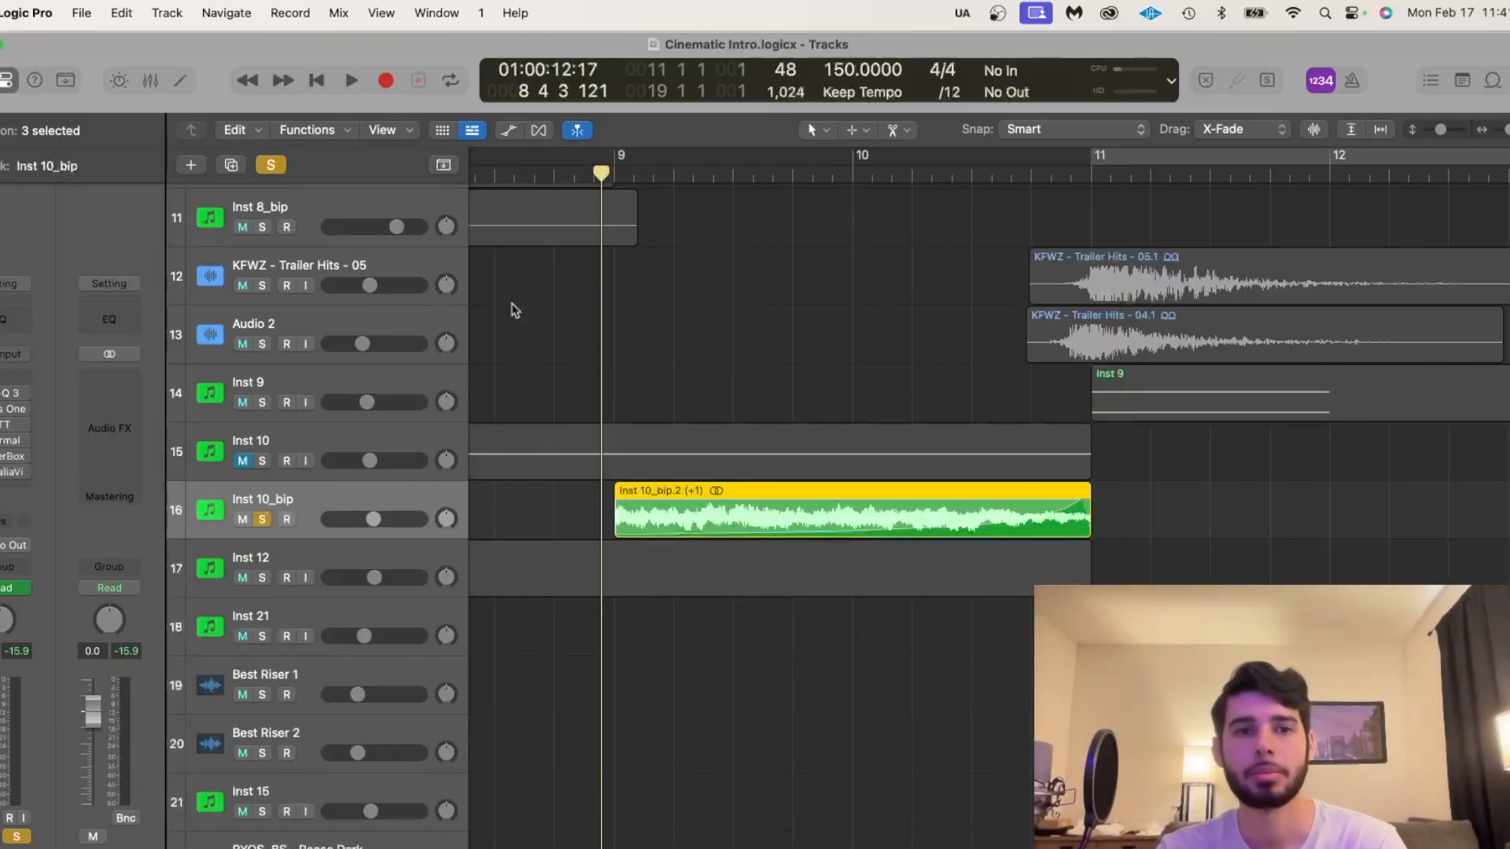
{"action": "left_click", "coordinate": [12, 393]}
{"action": "left_click", "coordinate": [0, 393]}
{"action": "left_click_drag", "start_coordinate": [580, 273], "coordinate": [472, 273]}
{"action": "key", "text": "space"}
{"action": "mouse_move", "coordinate": [637, 528]}
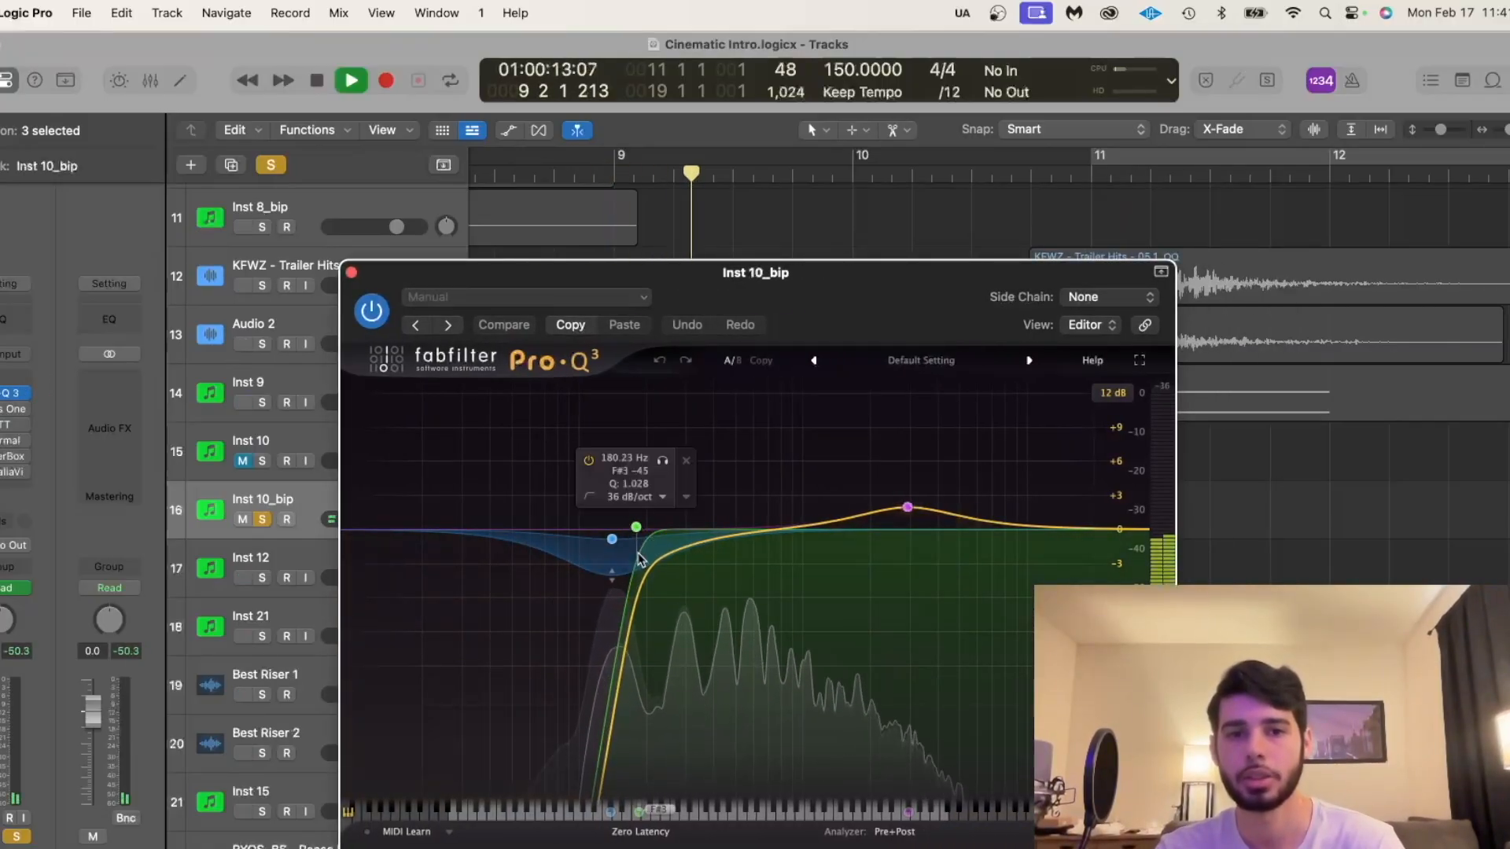
{"action": "left_click", "coordinate": [657, 561]}
{"action": "left_click_drag", "start_coordinate": [658, 562], "coordinate": [627, 559]}
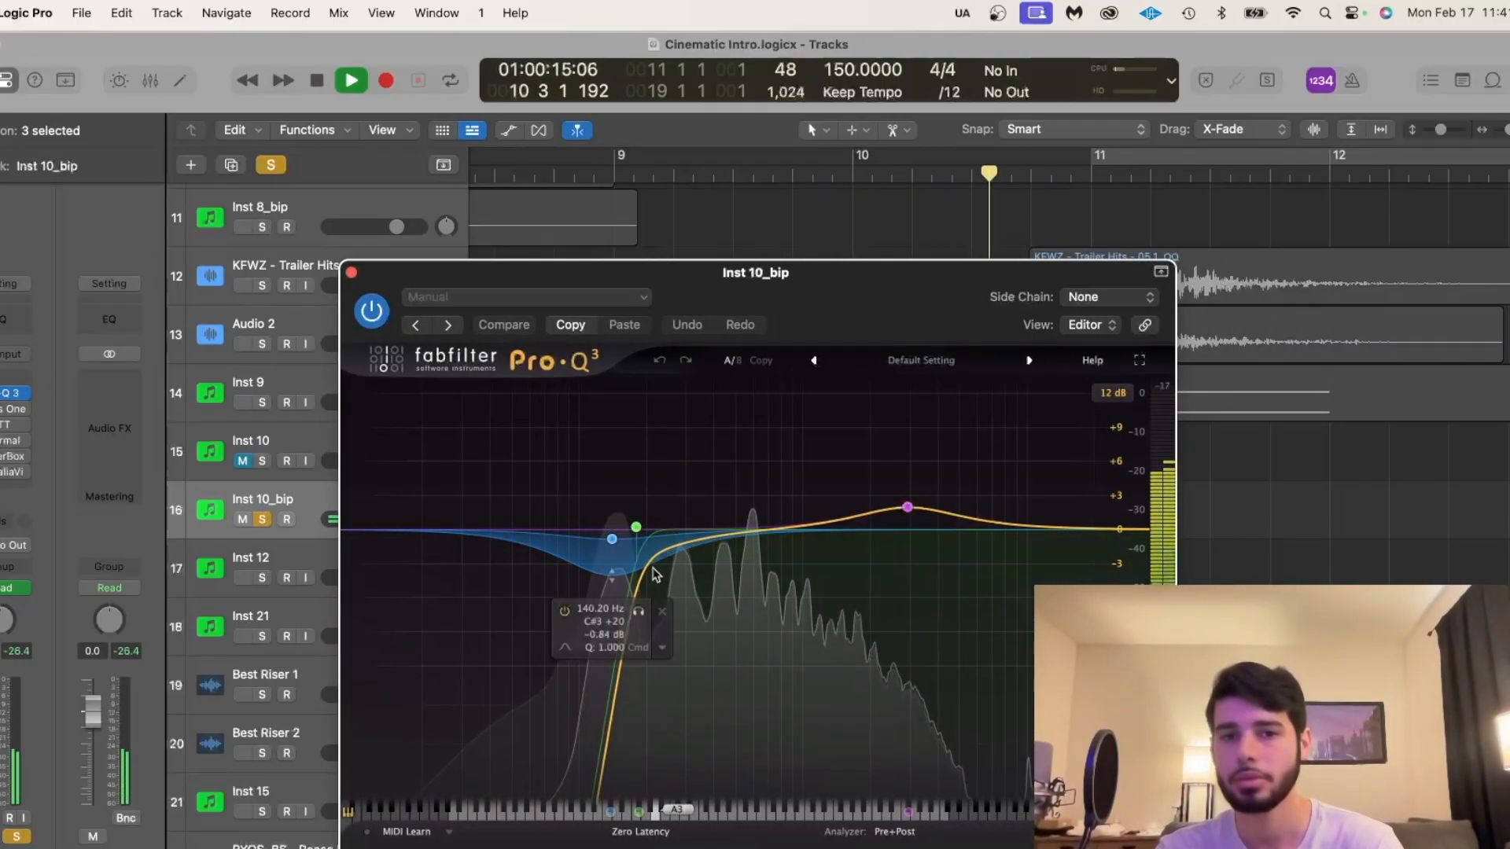
{"action": "key", "text": "space"}
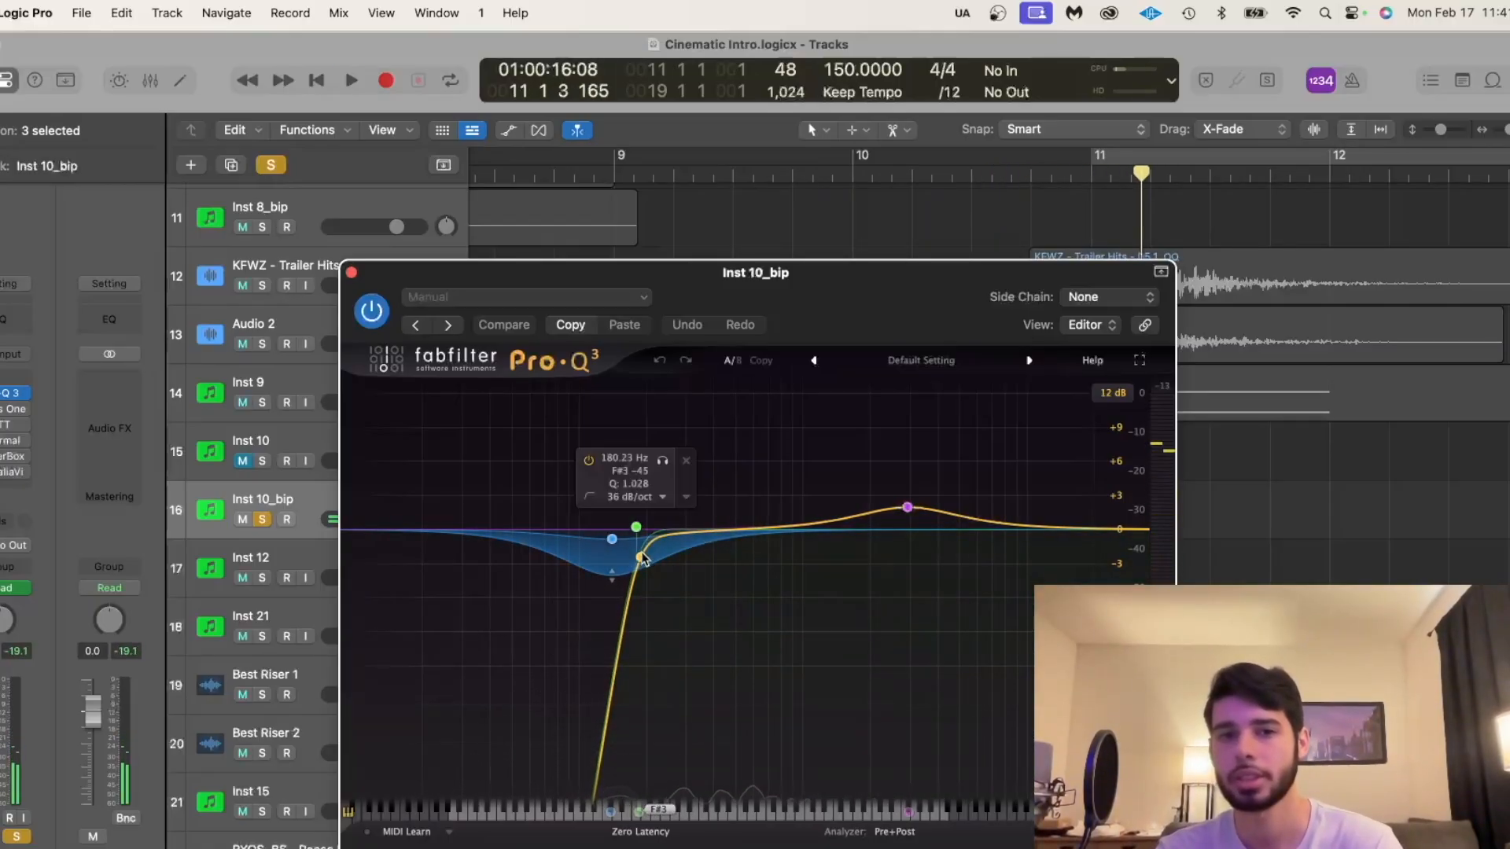
Return the playhead to just before bar 9 and audition the Pro-Q 3's high bell band in solo while playing.
{"action": "left_click_drag", "start_coordinate": [668, 291], "coordinate": [565, 261]}
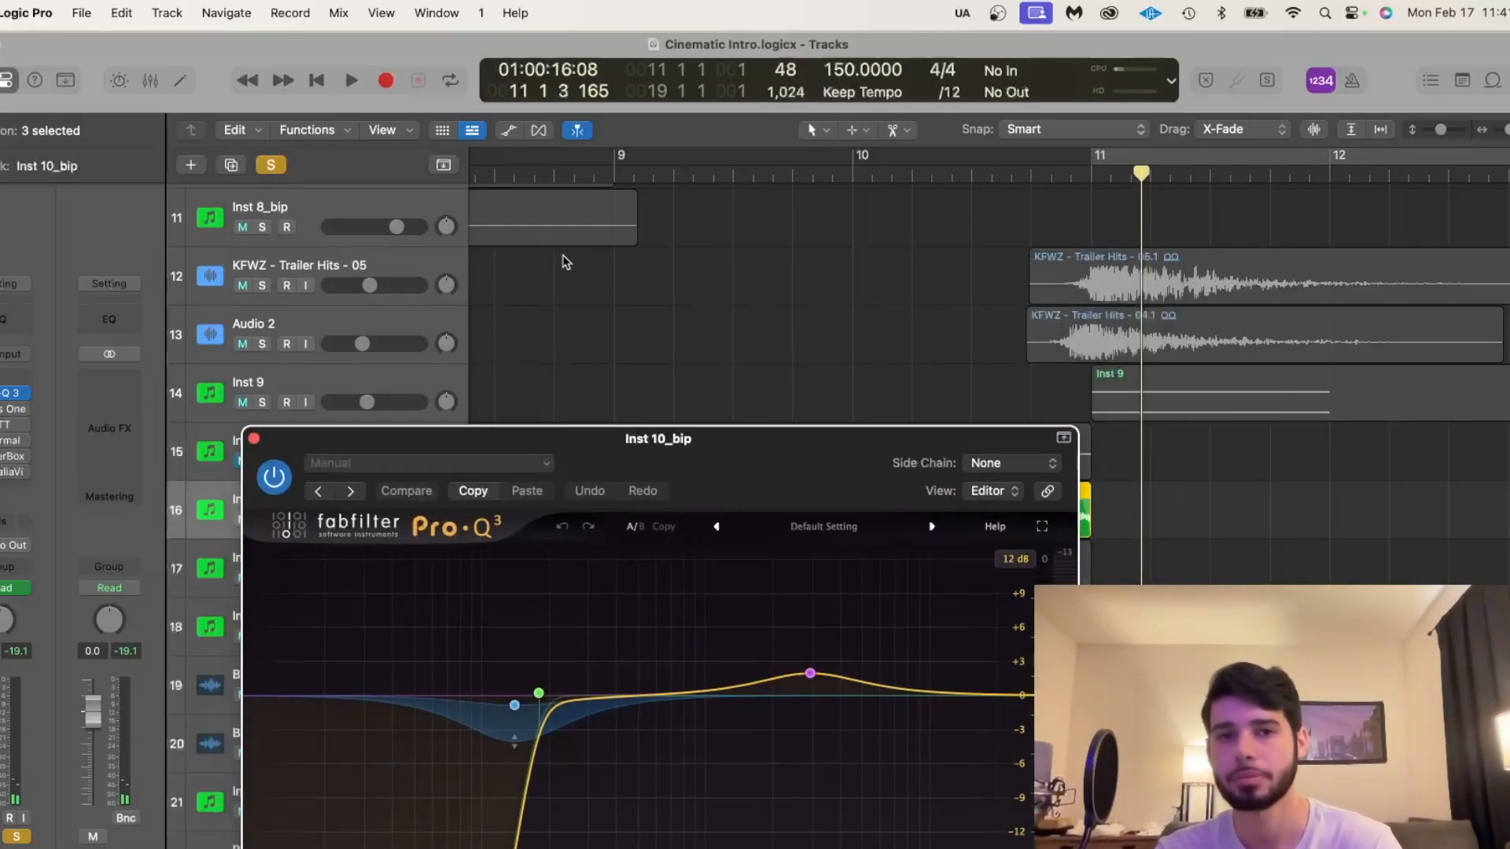
{"action": "left_click", "coordinate": [584, 181]}
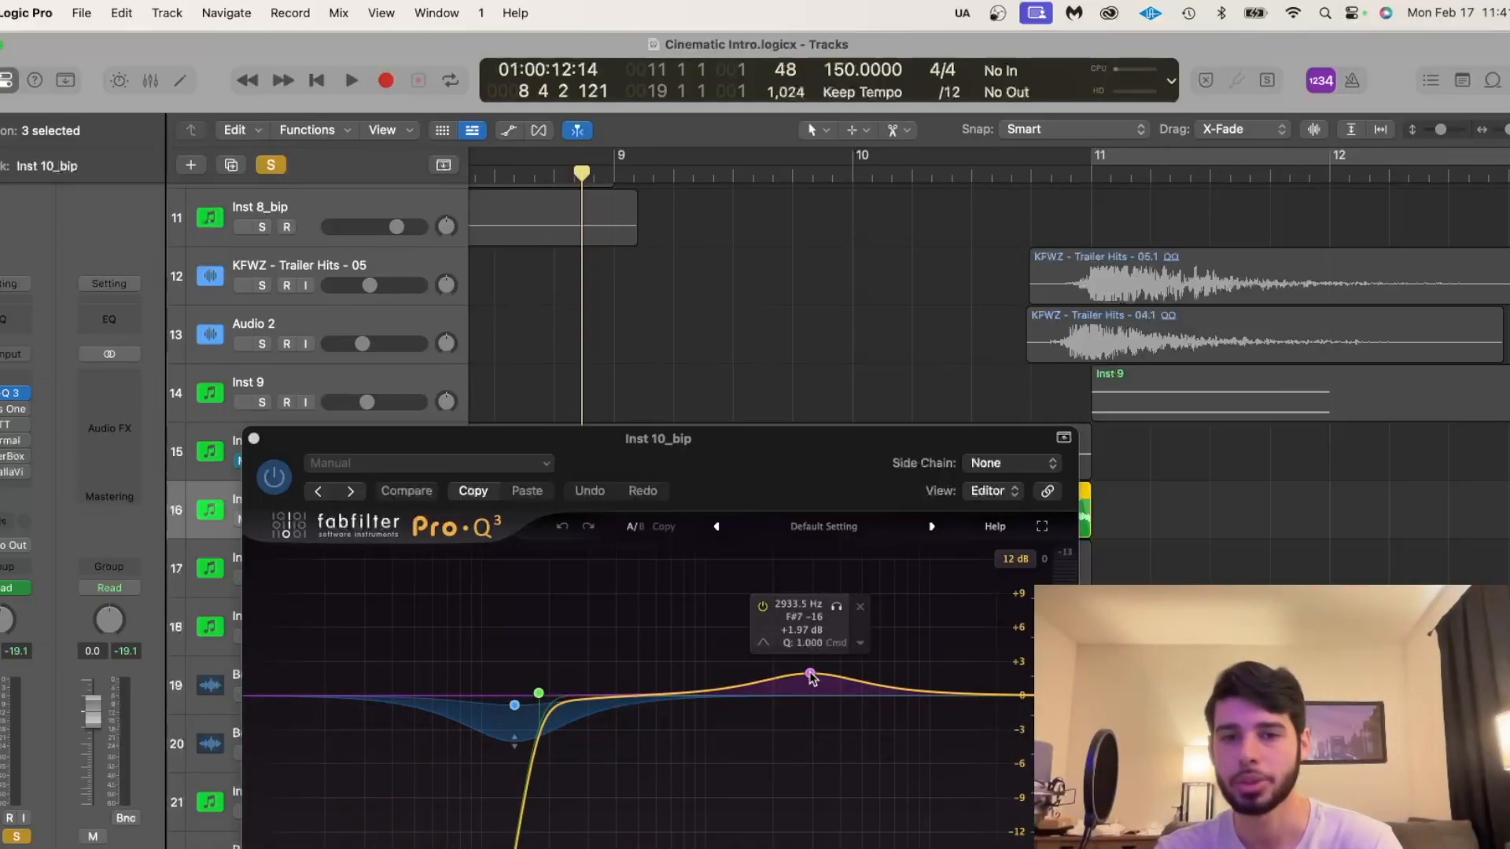
{"action": "left_click", "coordinate": [838, 611]}
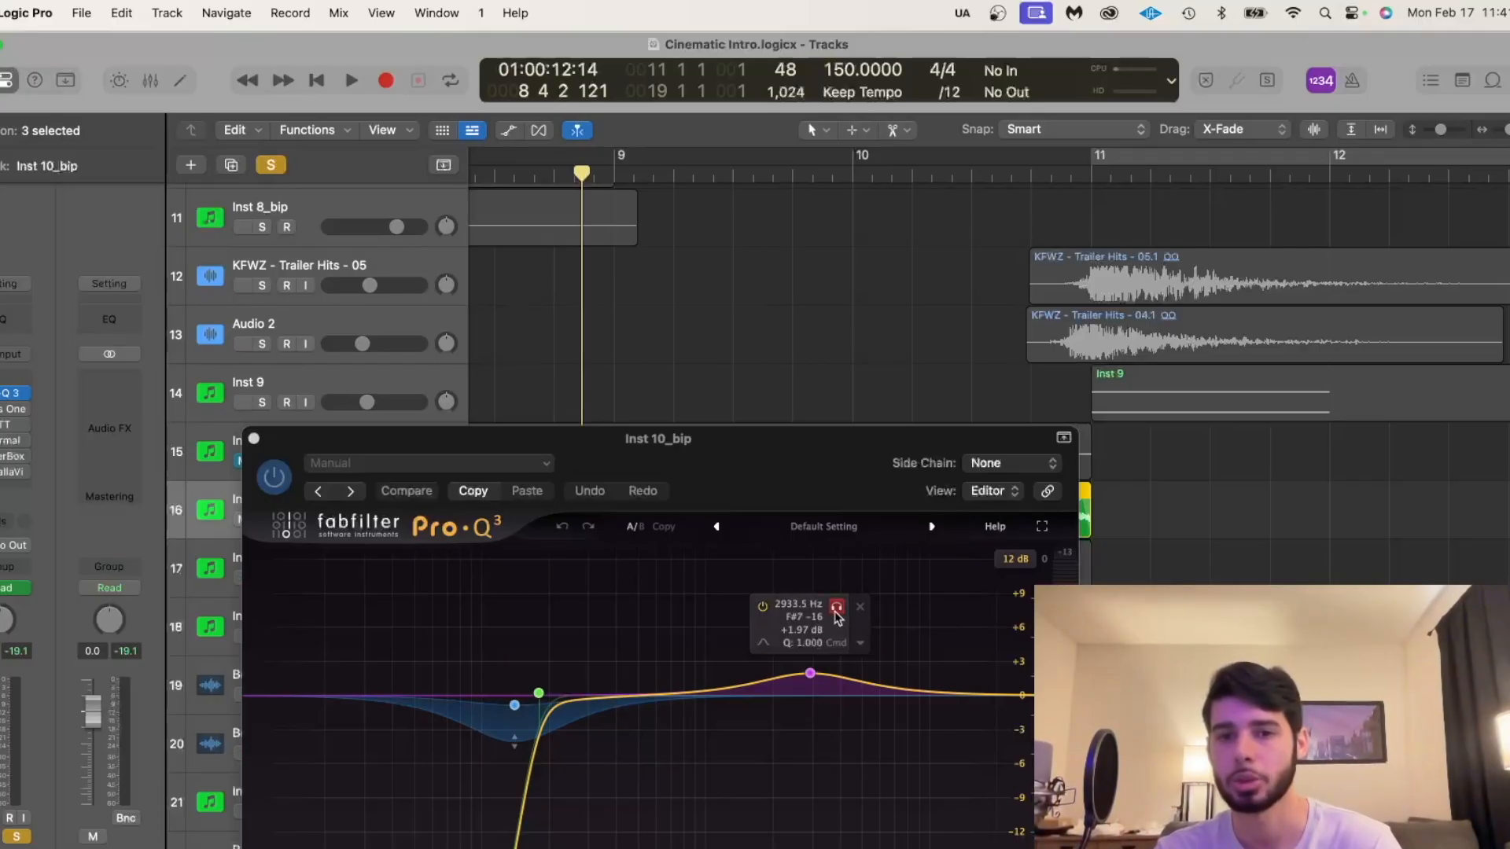
{"action": "key", "text": "space"}
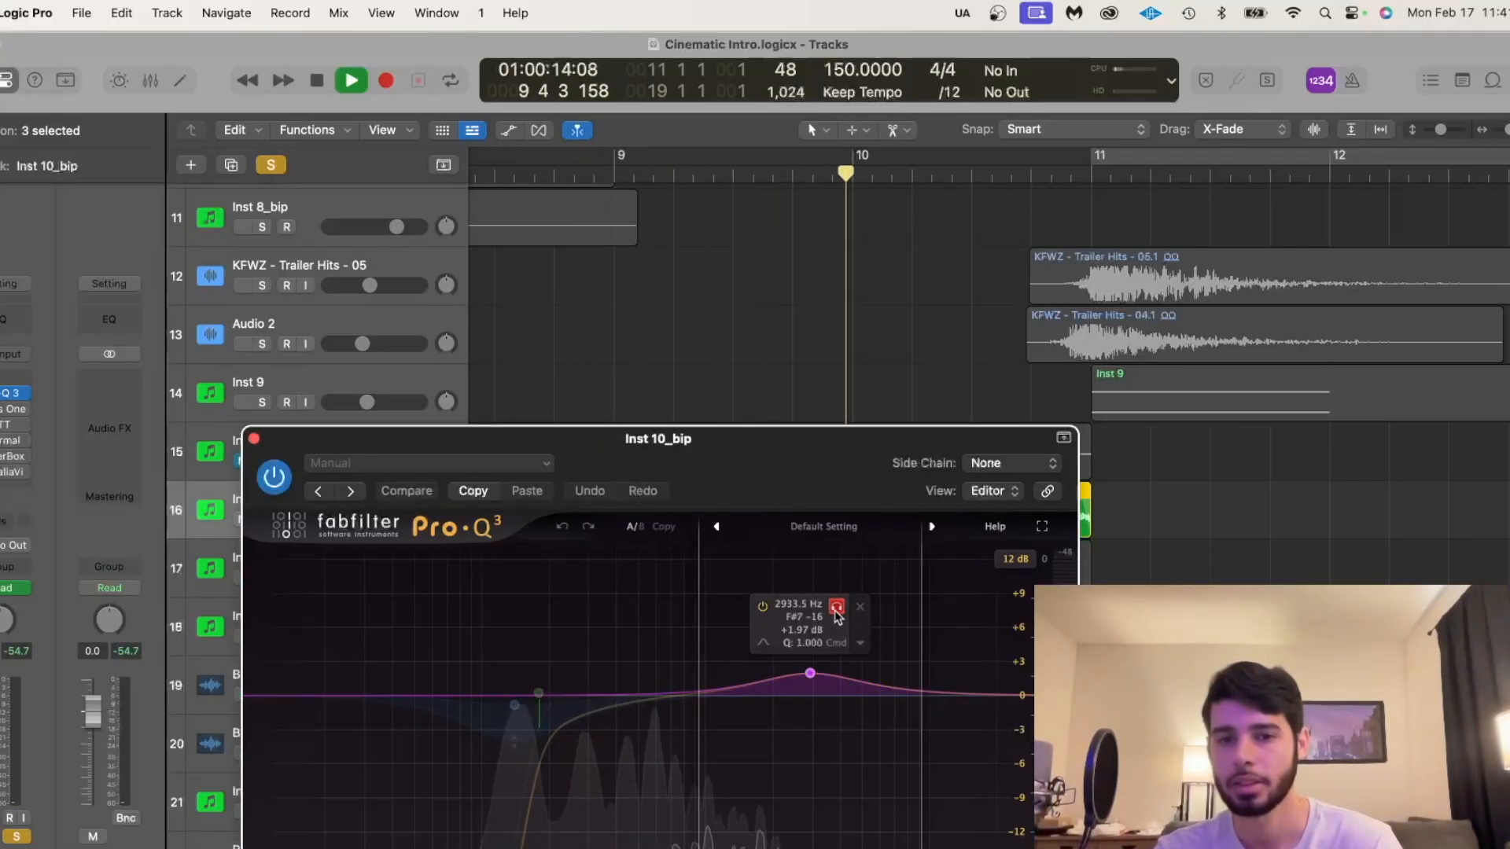
{"action": "left_click", "coordinate": [837, 611]}
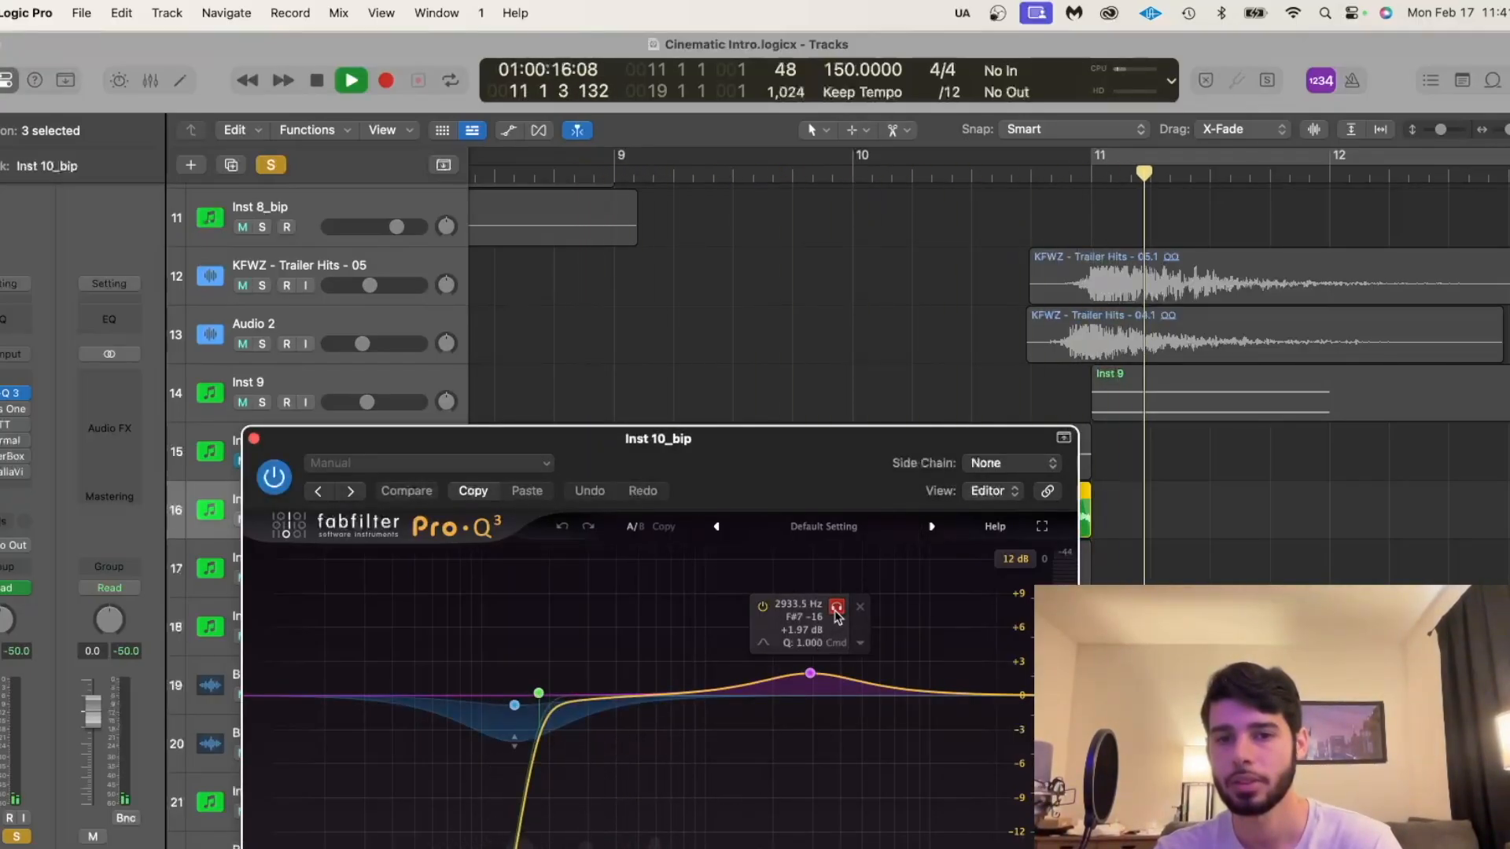
Replay Inst 10_bip from just before bar 9 with the full Pro-Q 3 curve and the plug-in window moved clear of the region.
{"action": "left_click", "coordinate": [572, 410]}
{"action": "key", "text": "space"}
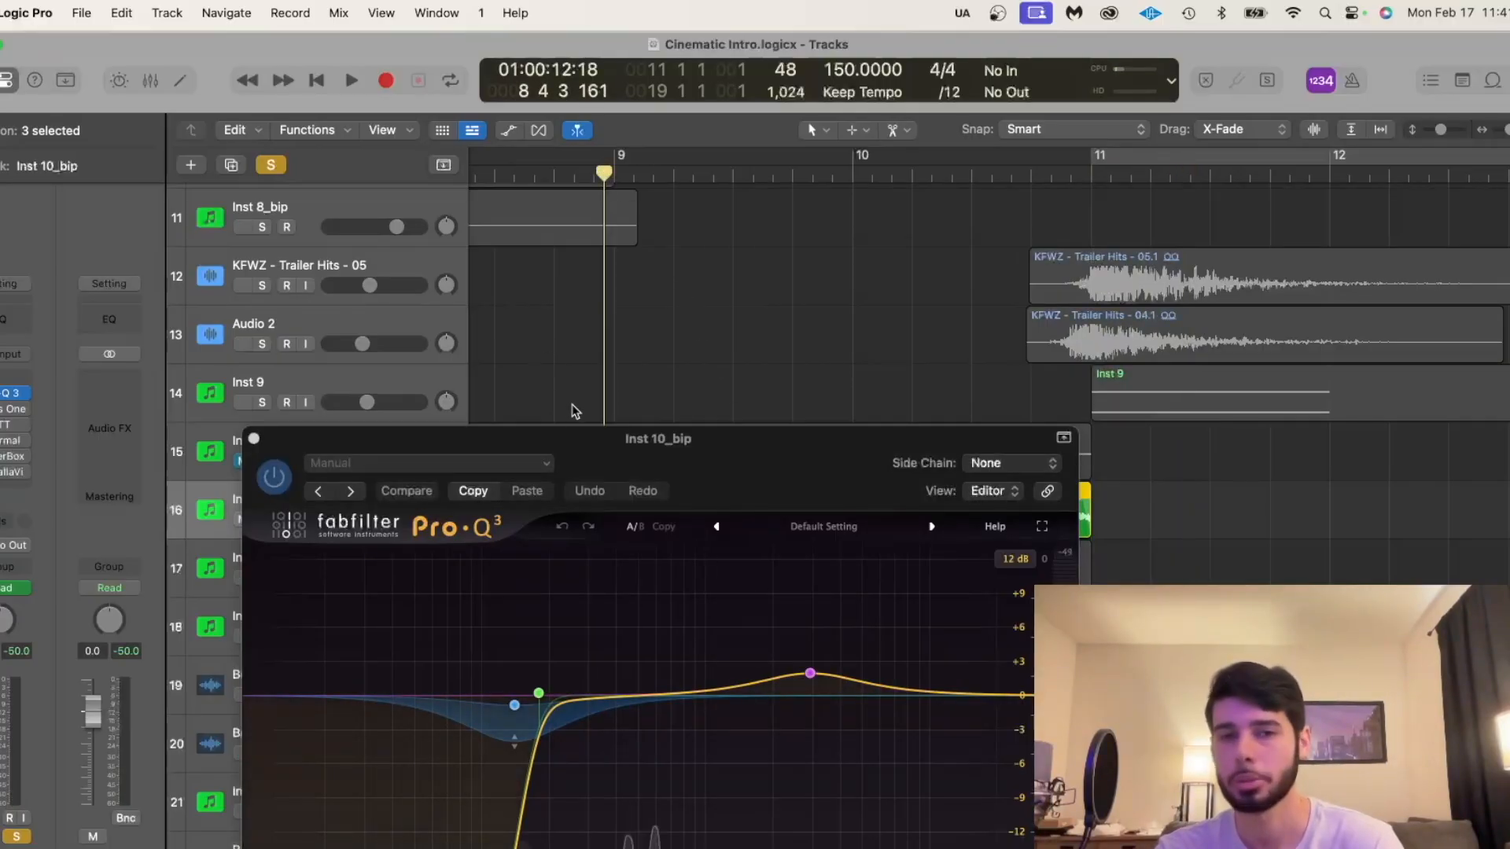
{"action": "key", "text": "space"}
{"action": "left_click_drag", "start_coordinate": [301, 446], "coordinate": [146, 206]}
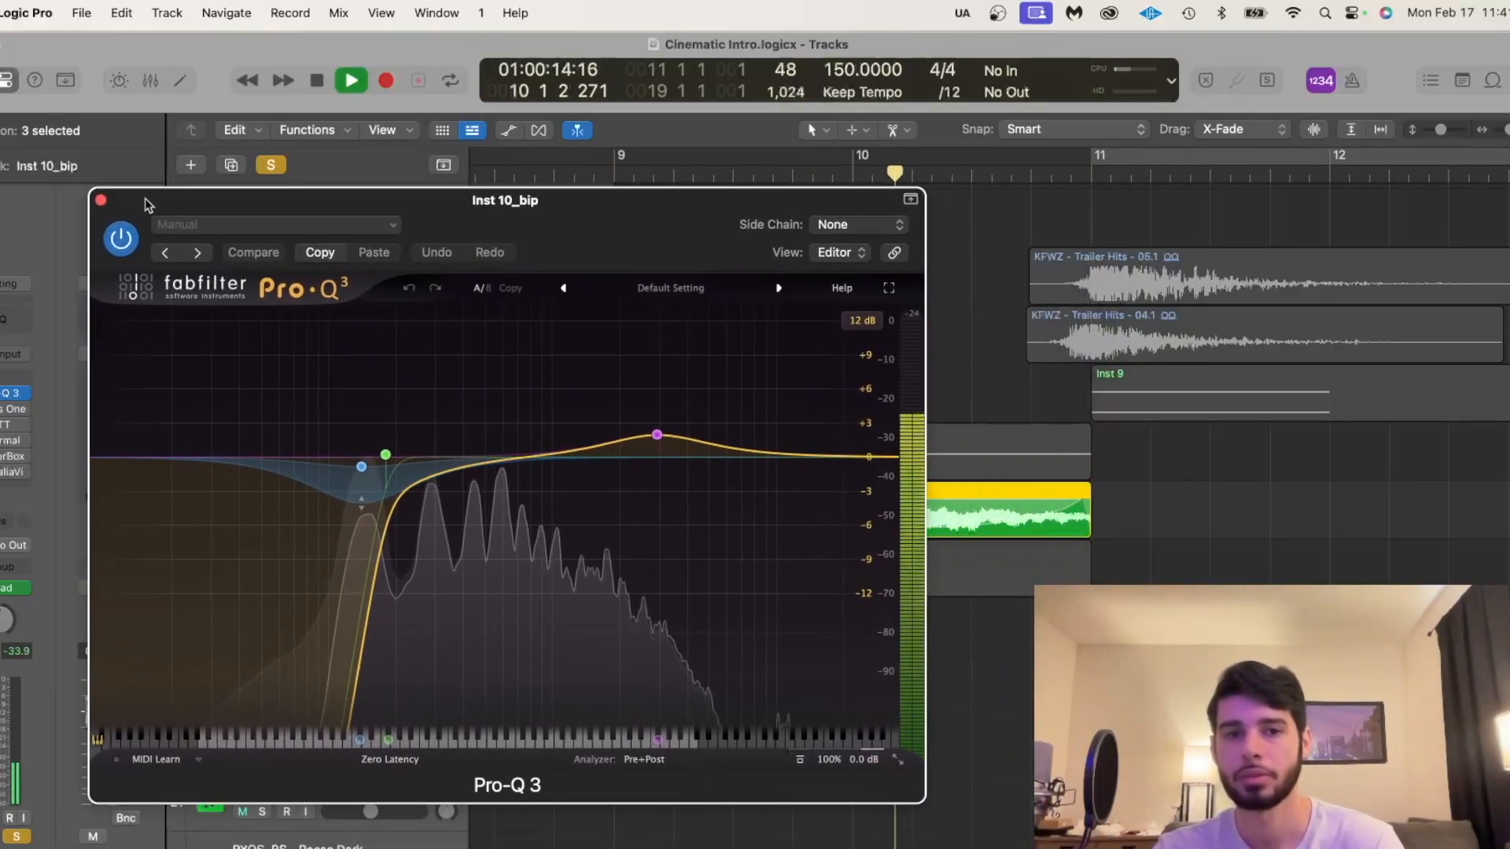
{"action": "key", "text": "space"}
{"action": "left_click_drag", "start_coordinate": [587, 240], "coordinate": [515, 241]}
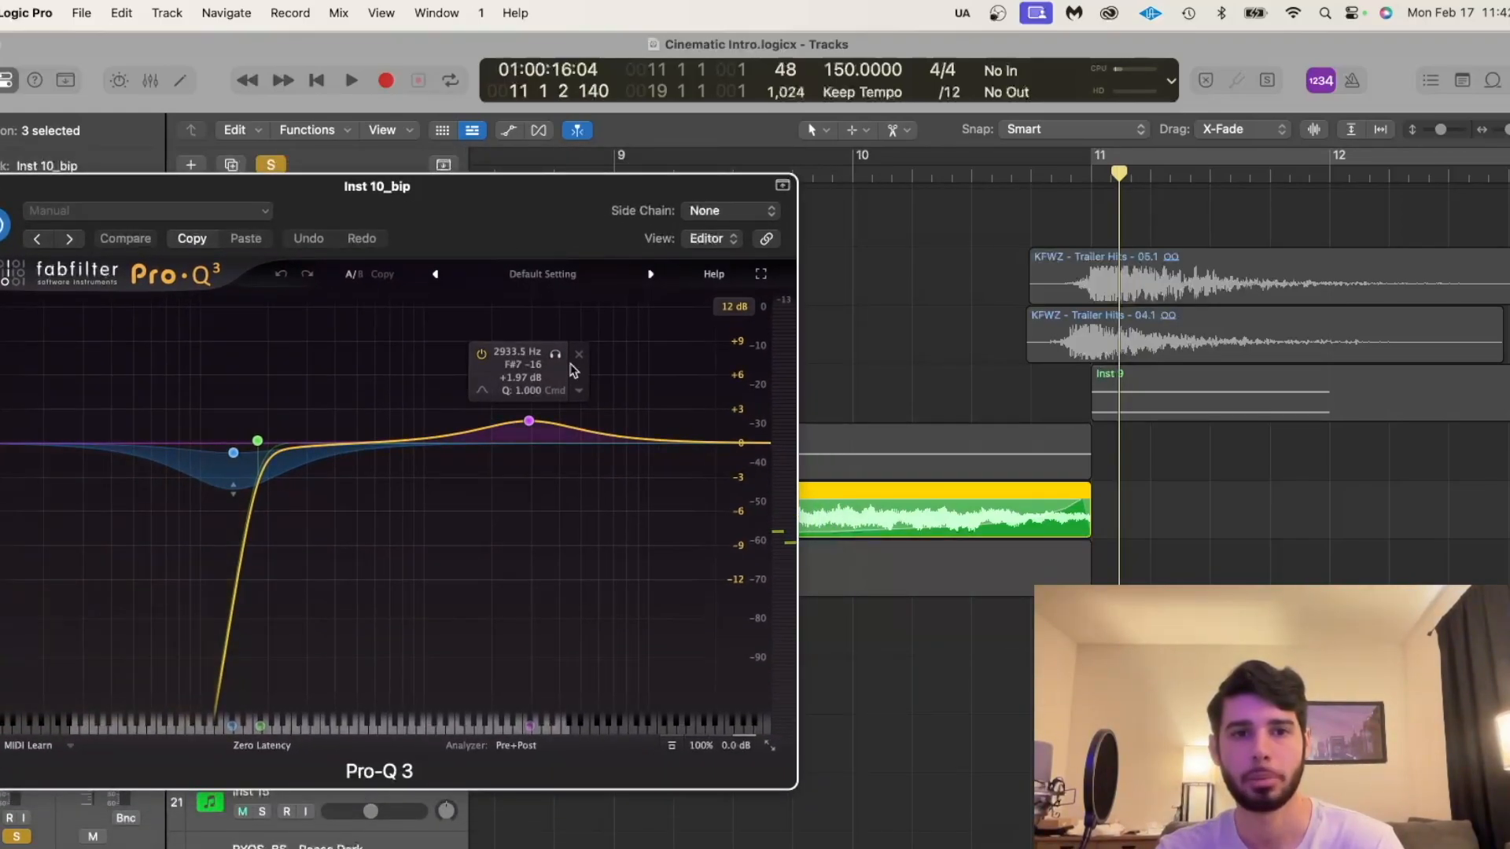
Play Inst 10_bip.2 from just before bar 9 again, soloing the Pro-Q 3's high bell band partway through.
{"action": "scroll", "coordinate": [930, 421], "scroll_direction": "left", "scroll_amount": 5}
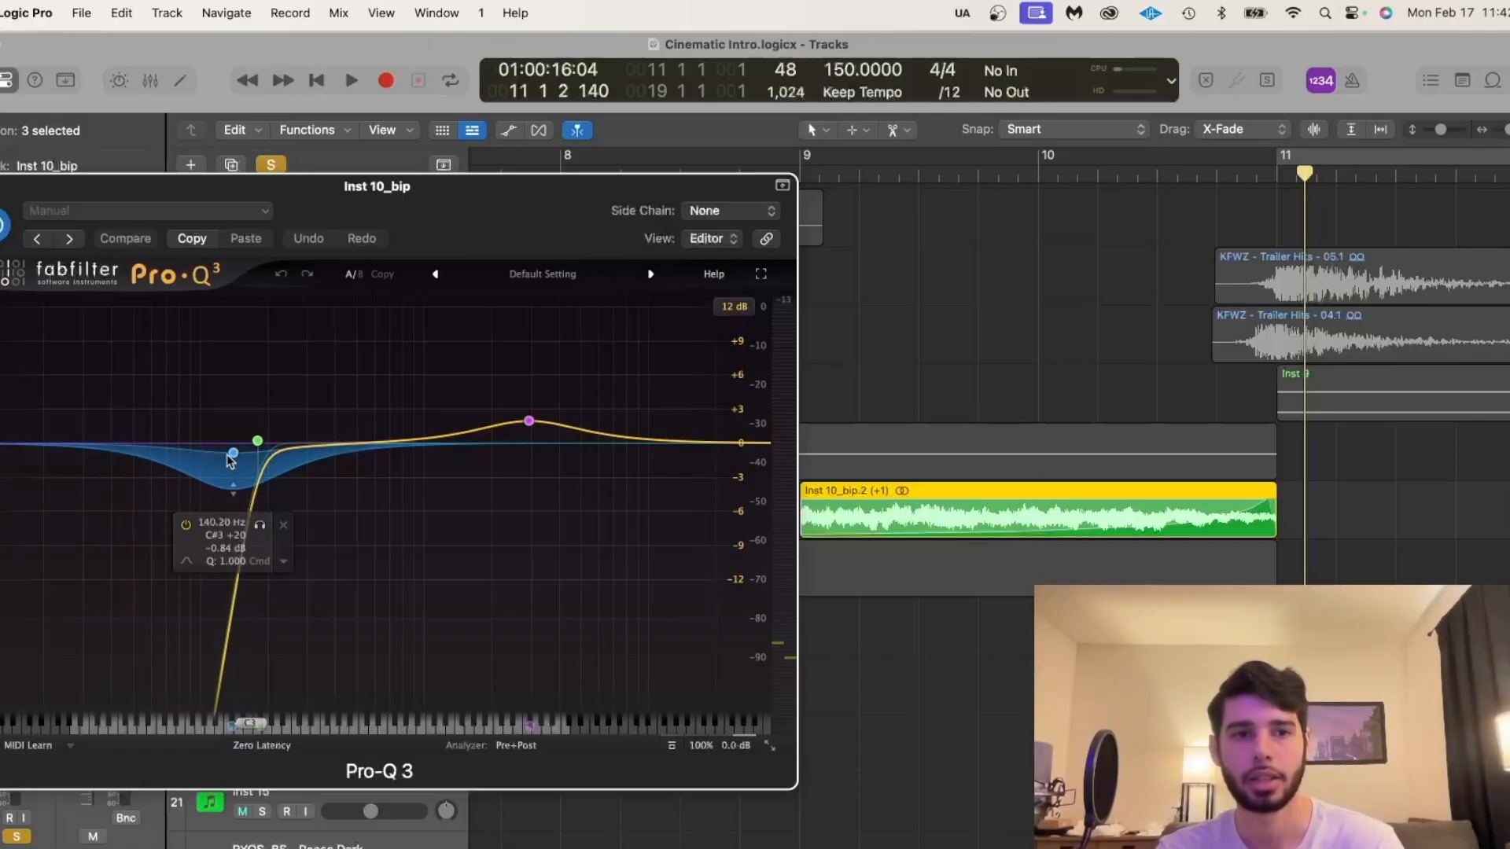
{"action": "scroll", "coordinate": [952, 386], "scroll_direction": "left", "scroll_amount": 5}
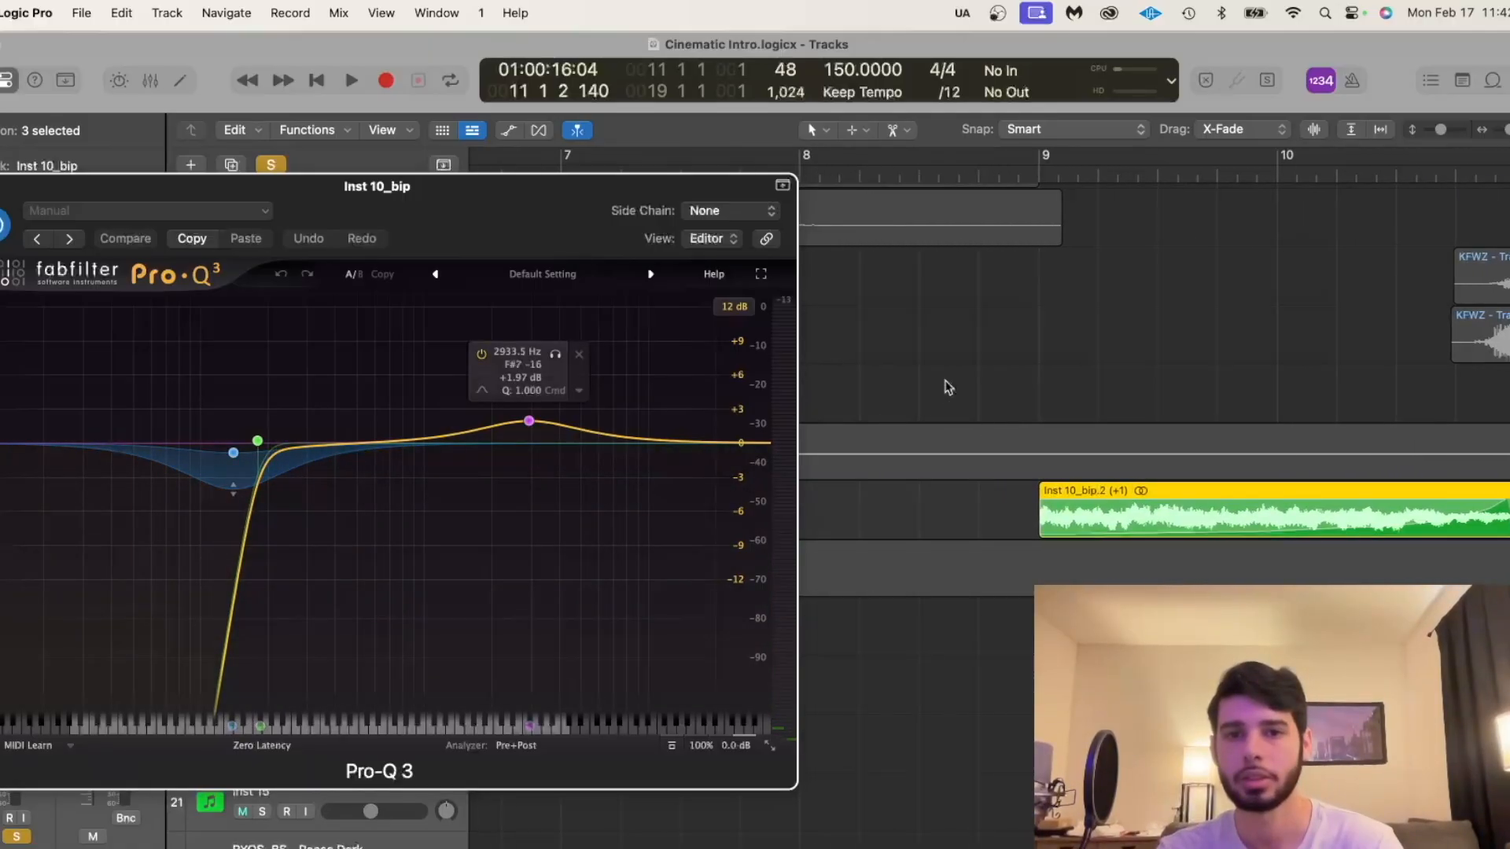
{"action": "left_click", "coordinate": [1030, 191]}
{"action": "left_click", "coordinate": [1022, 171]}
{"action": "key", "text": "space"}
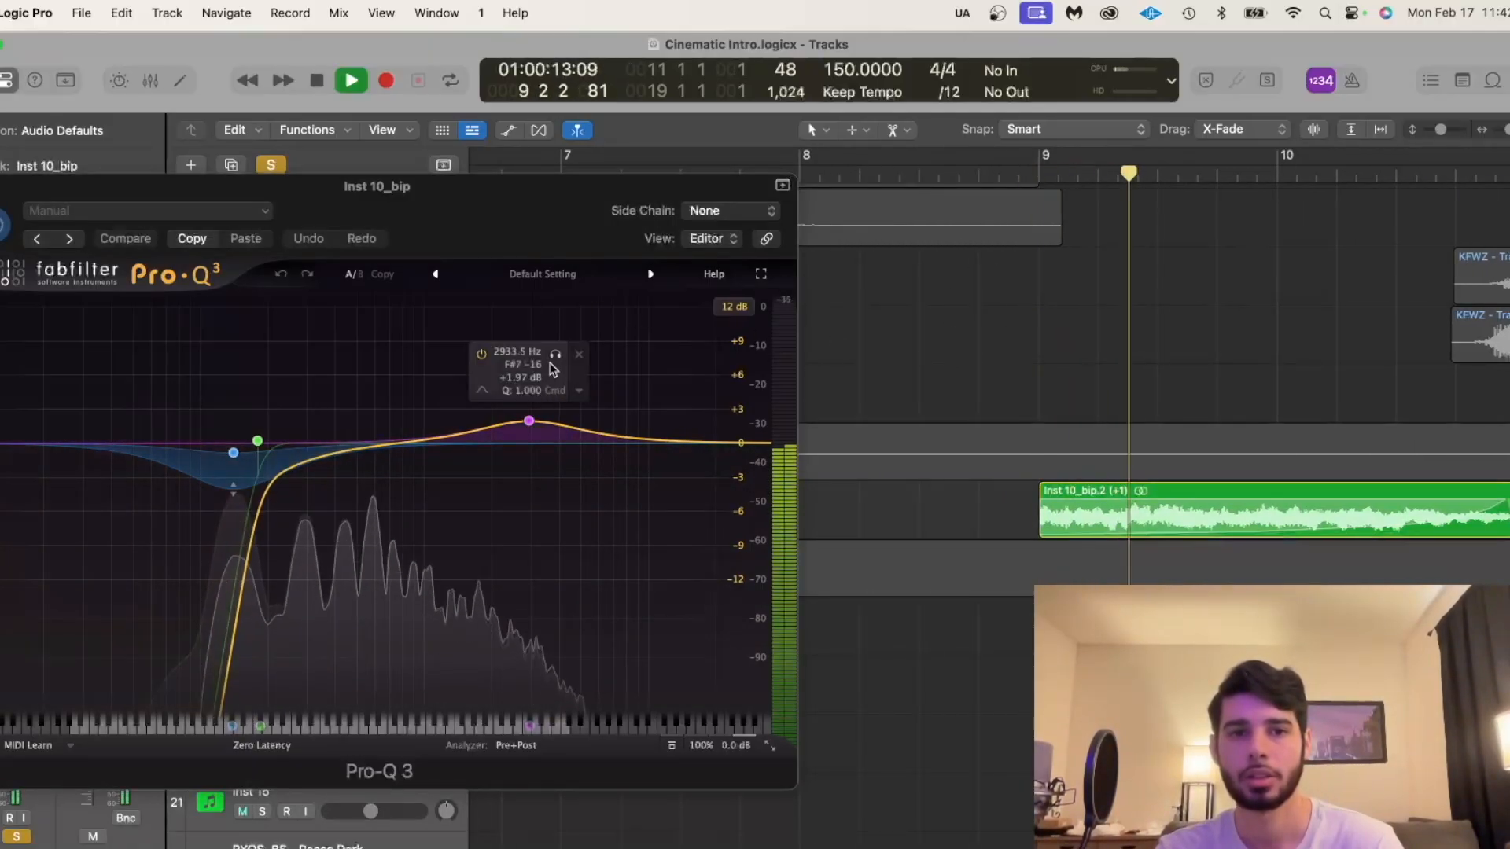
{"action": "left_click", "coordinate": [556, 356]}
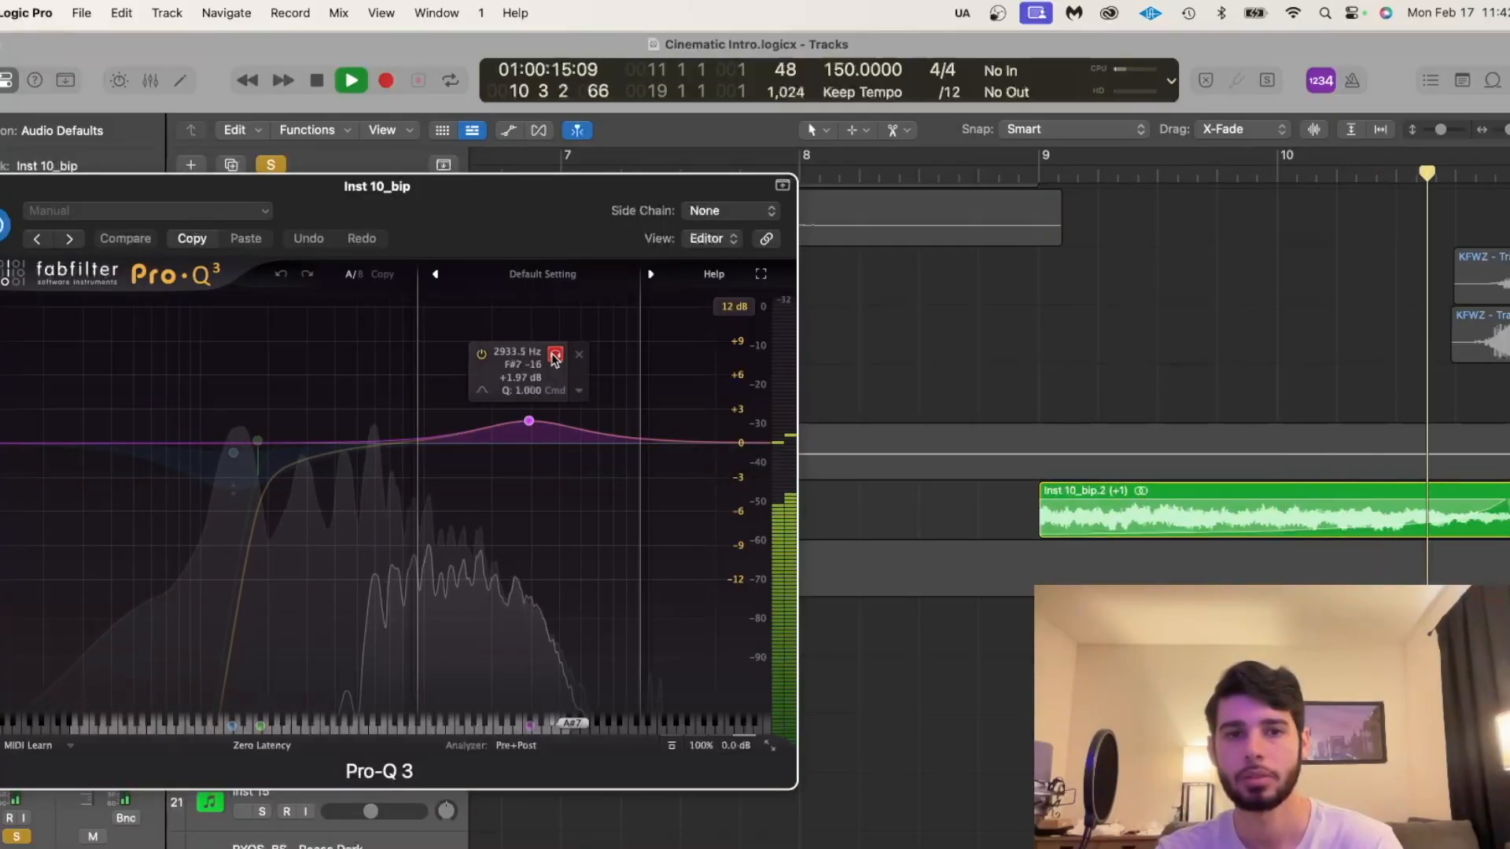
{"action": "scroll", "coordinate": [1028, 458], "scroll_direction": "left", "scroll_amount": 5}
{"action": "key", "text": "space"}
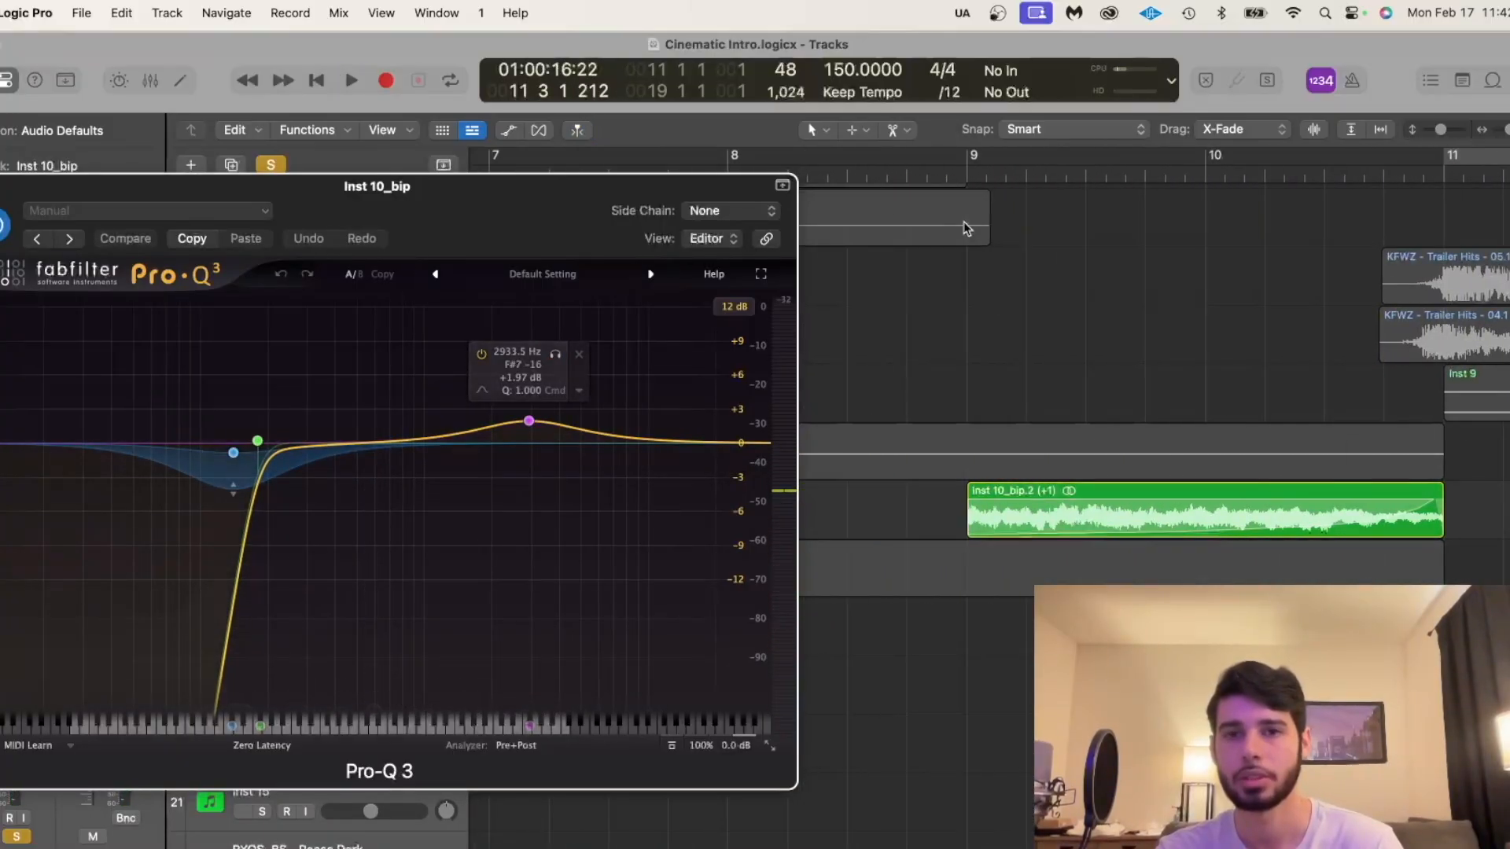
Play the Inst 10_bip.2 region once more from just before bar 9 with no EQ band soloed.
{"action": "left_click", "coordinate": [945, 173]}
{"action": "key", "text": "space"}
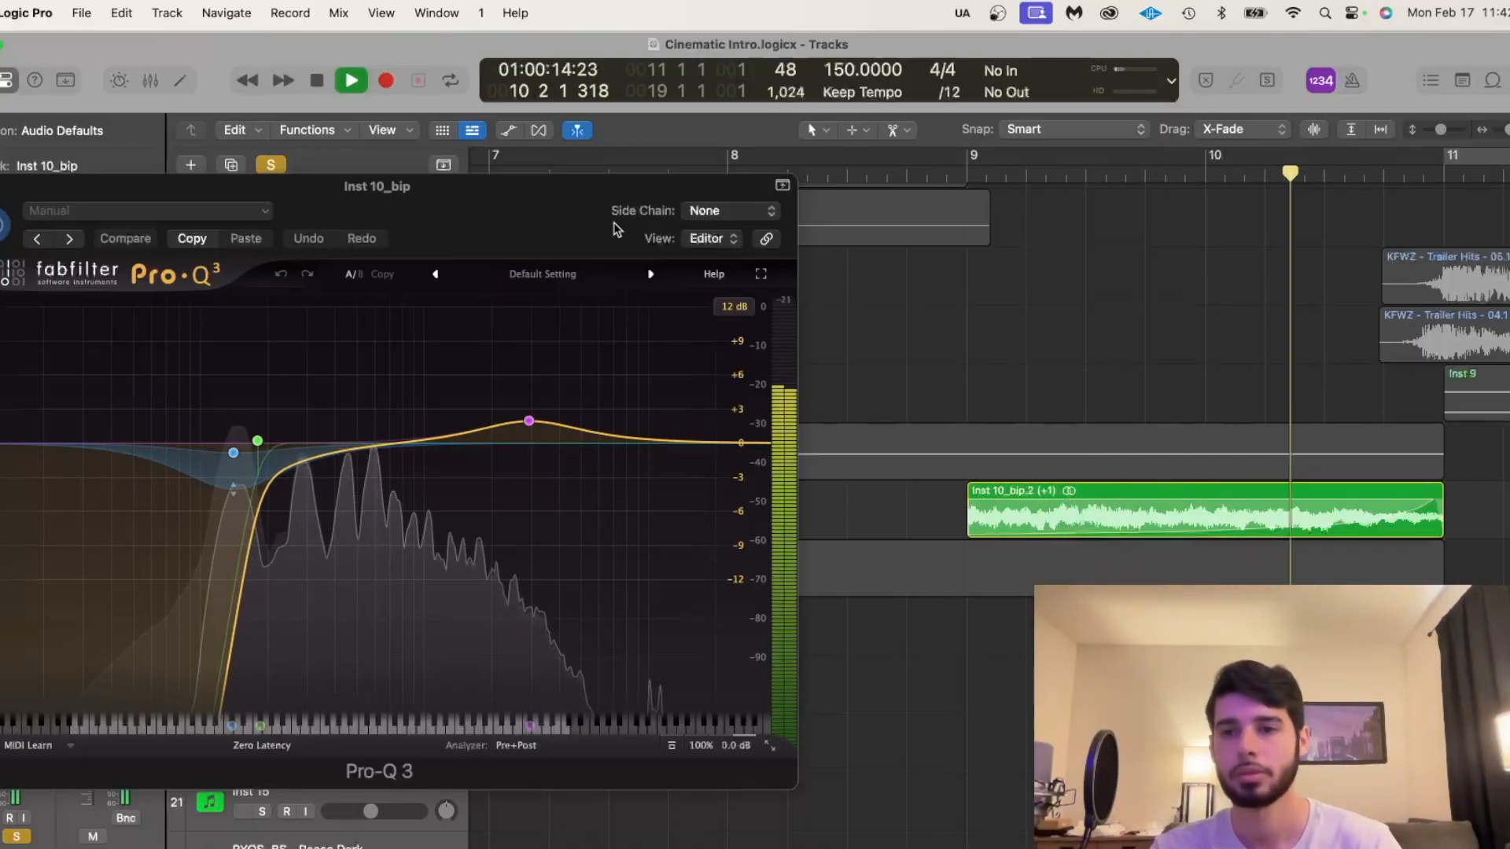
{"action": "key", "text": "space"}
{"action": "left_click_drag", "start_coordinate": [487, 205], "coordinate": [782, 196]}
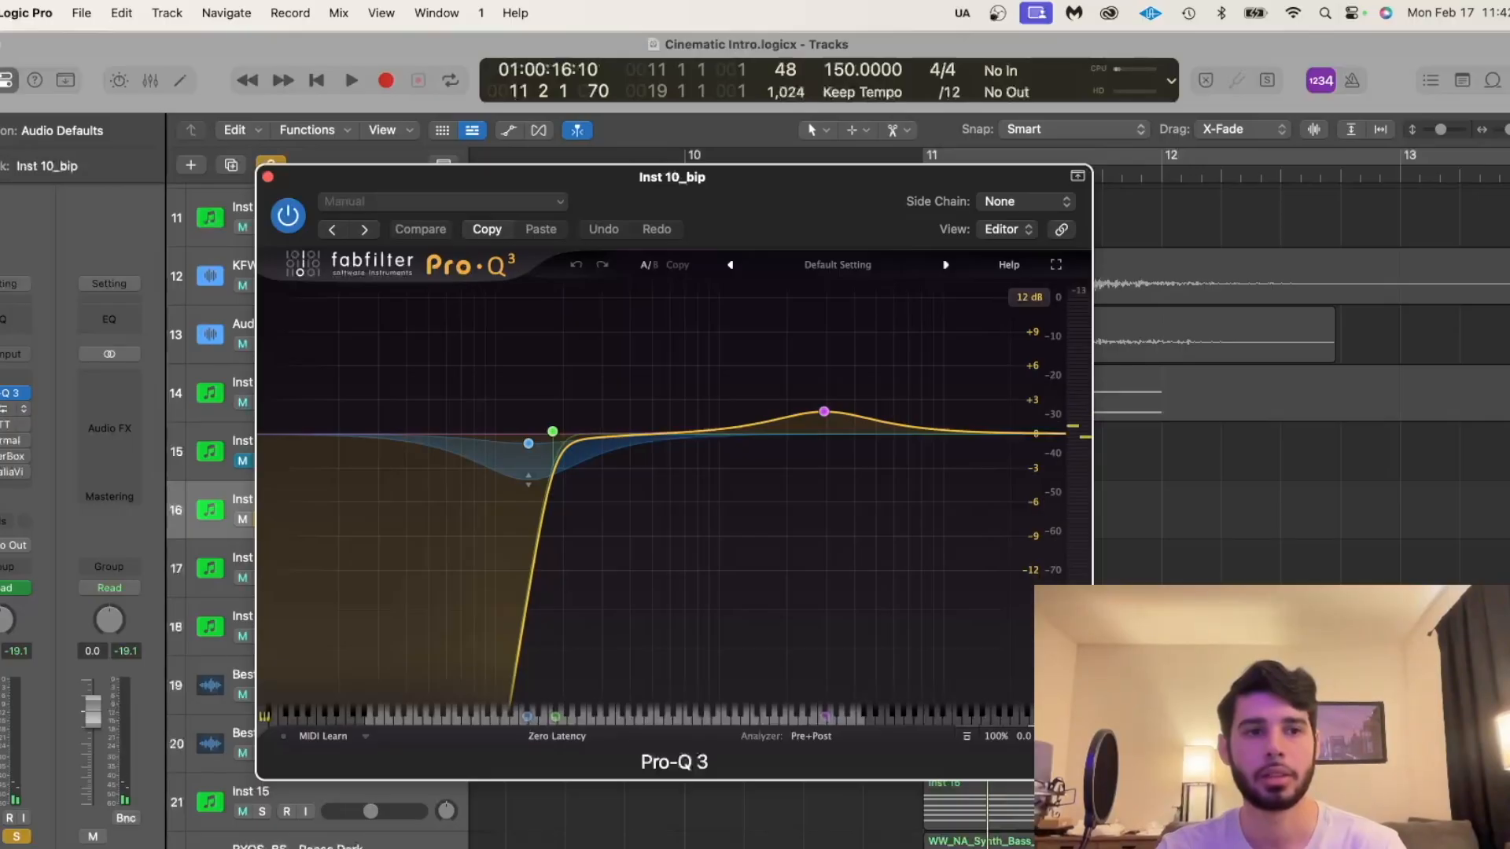
Open Focus One on Inst 10_bip, look over its faders and close the Pro-Q 3 window.
{"action": "left_click", "coordinate": [4, 410]}
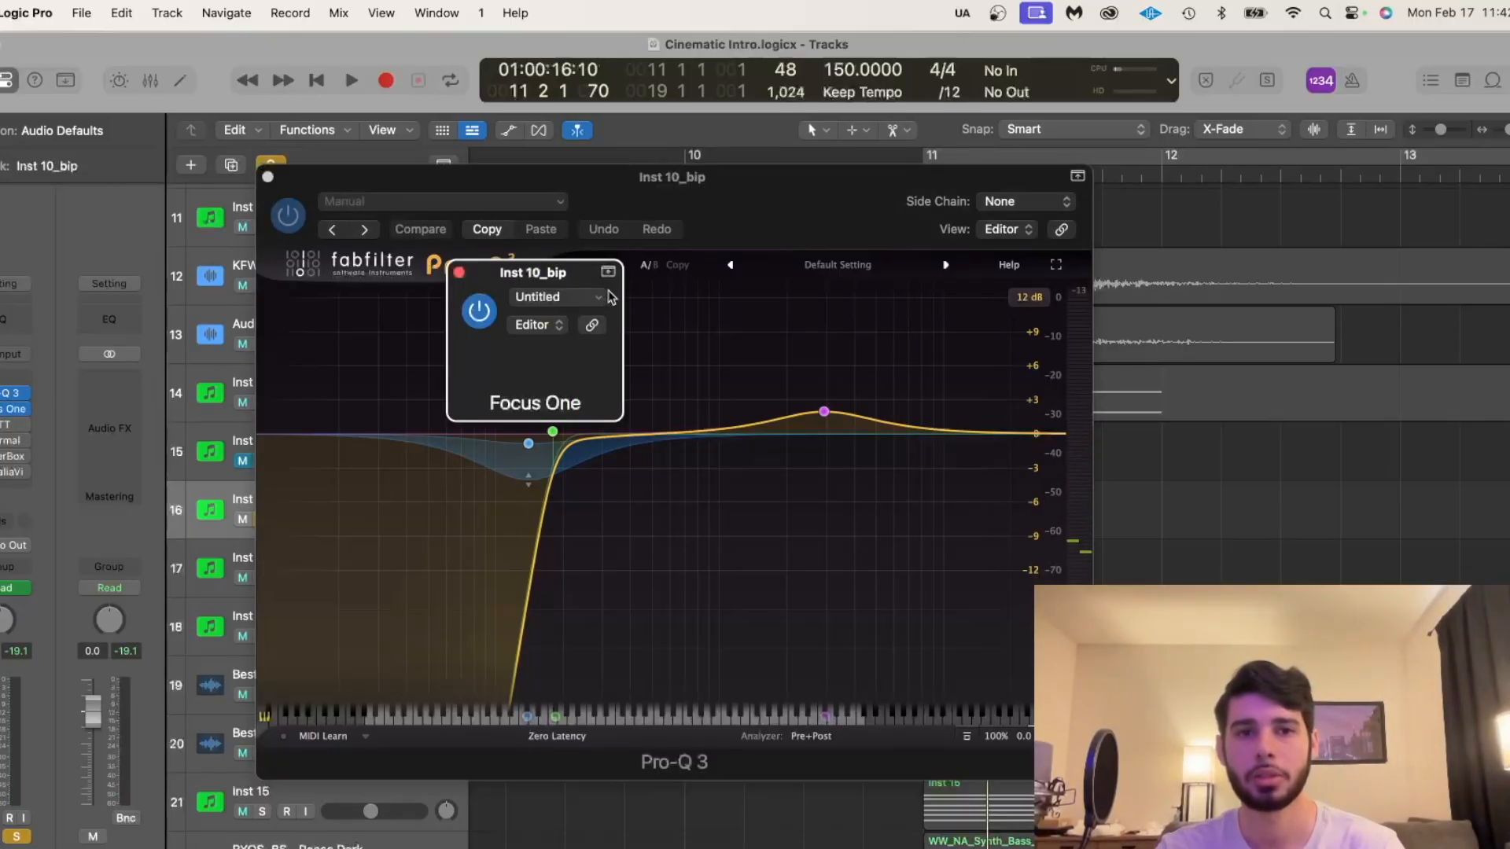
{"action": "left_click_drag", "start_coordinate": [646, 278], "coordinate": [497, 234]}
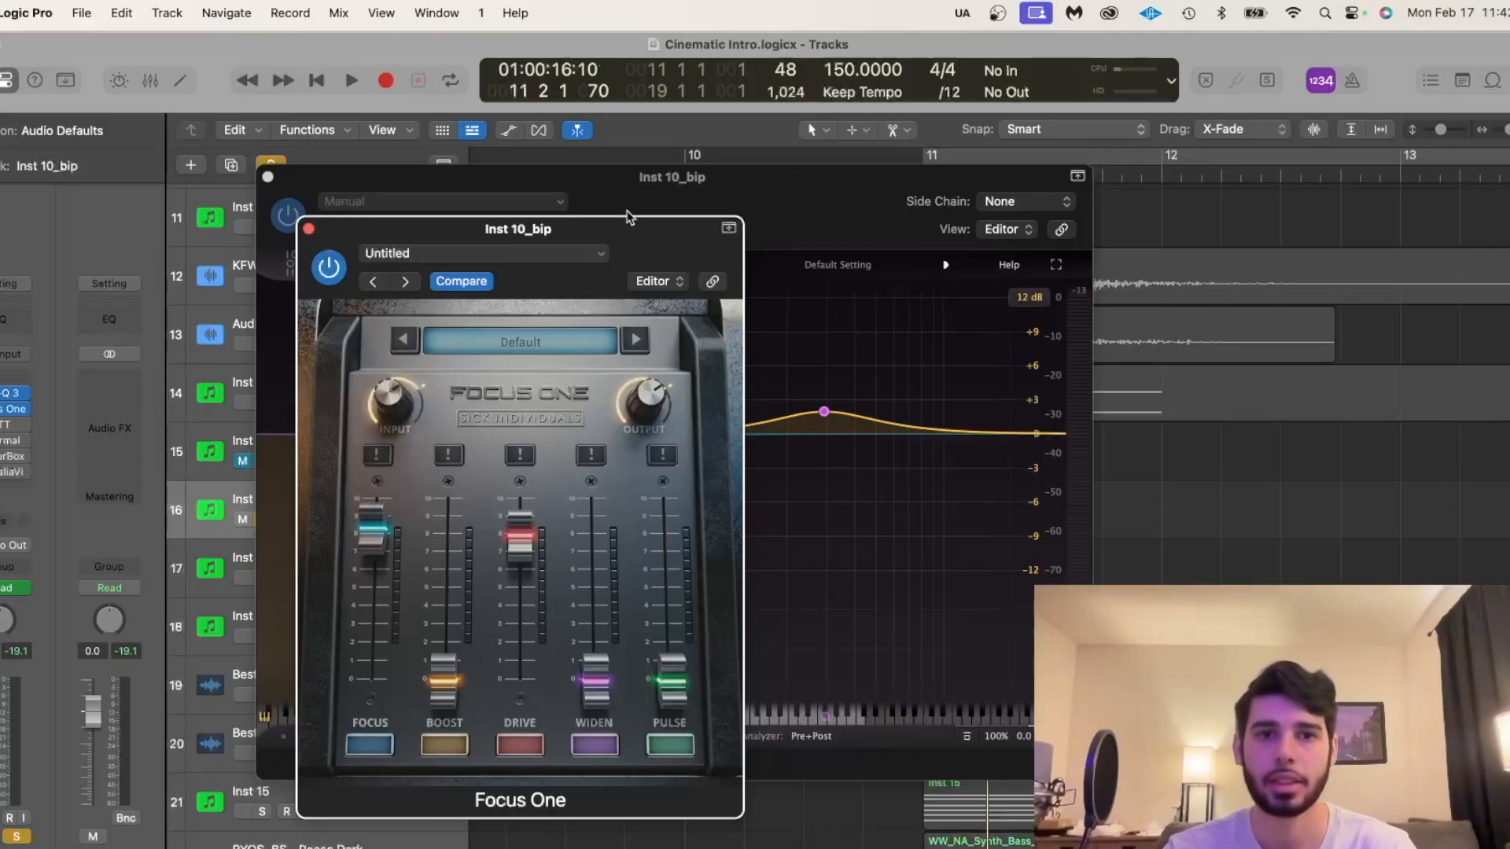
{"action": "left_click", "coordinate": [629, 217]}
{"action": "left_click_drag", "start_coordinate": [629, 218], "coordinate": [785, 309]}
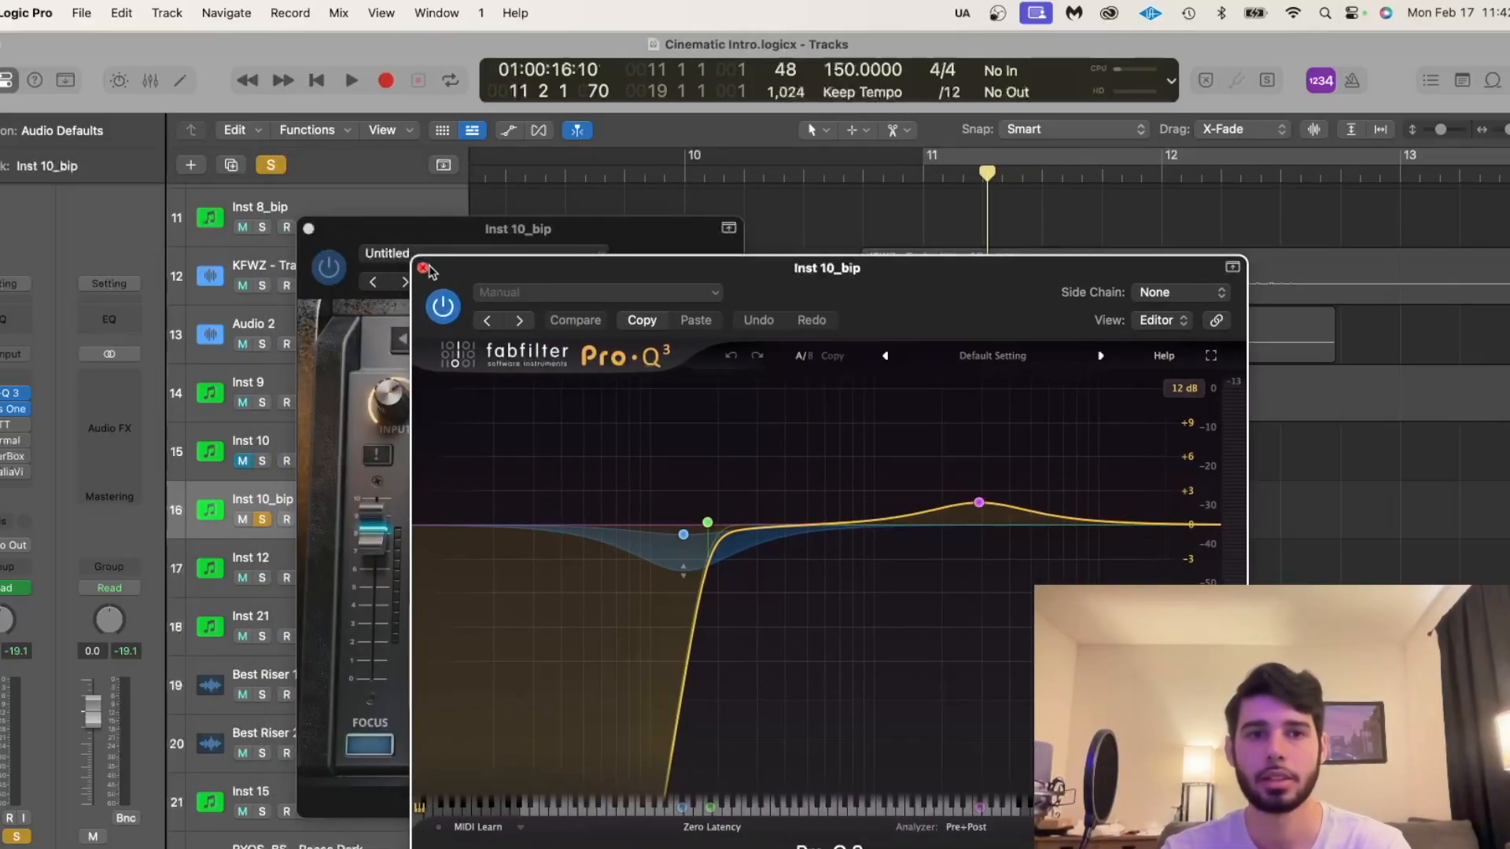
{"action": "left_click_drag", "start_coordinate": [468, 271], "coordinate": [161, 244]}
{"action": "left_click", "coordinate": [364, 226]}
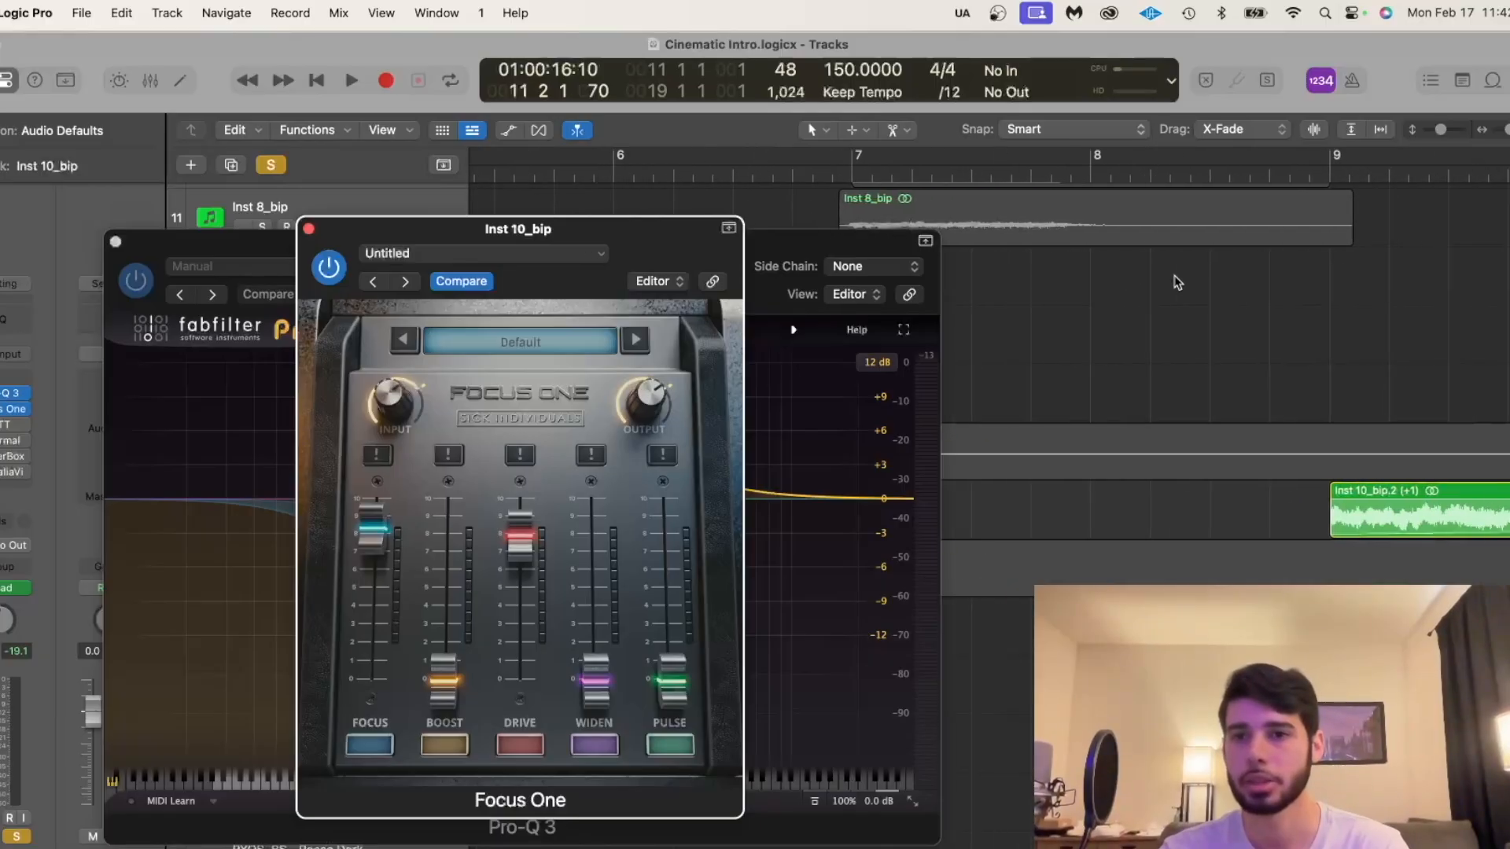
{"action": "left_click", "coordinate": [461, 280]}
{"action": "left_click", "coordinate": [115, 241]}
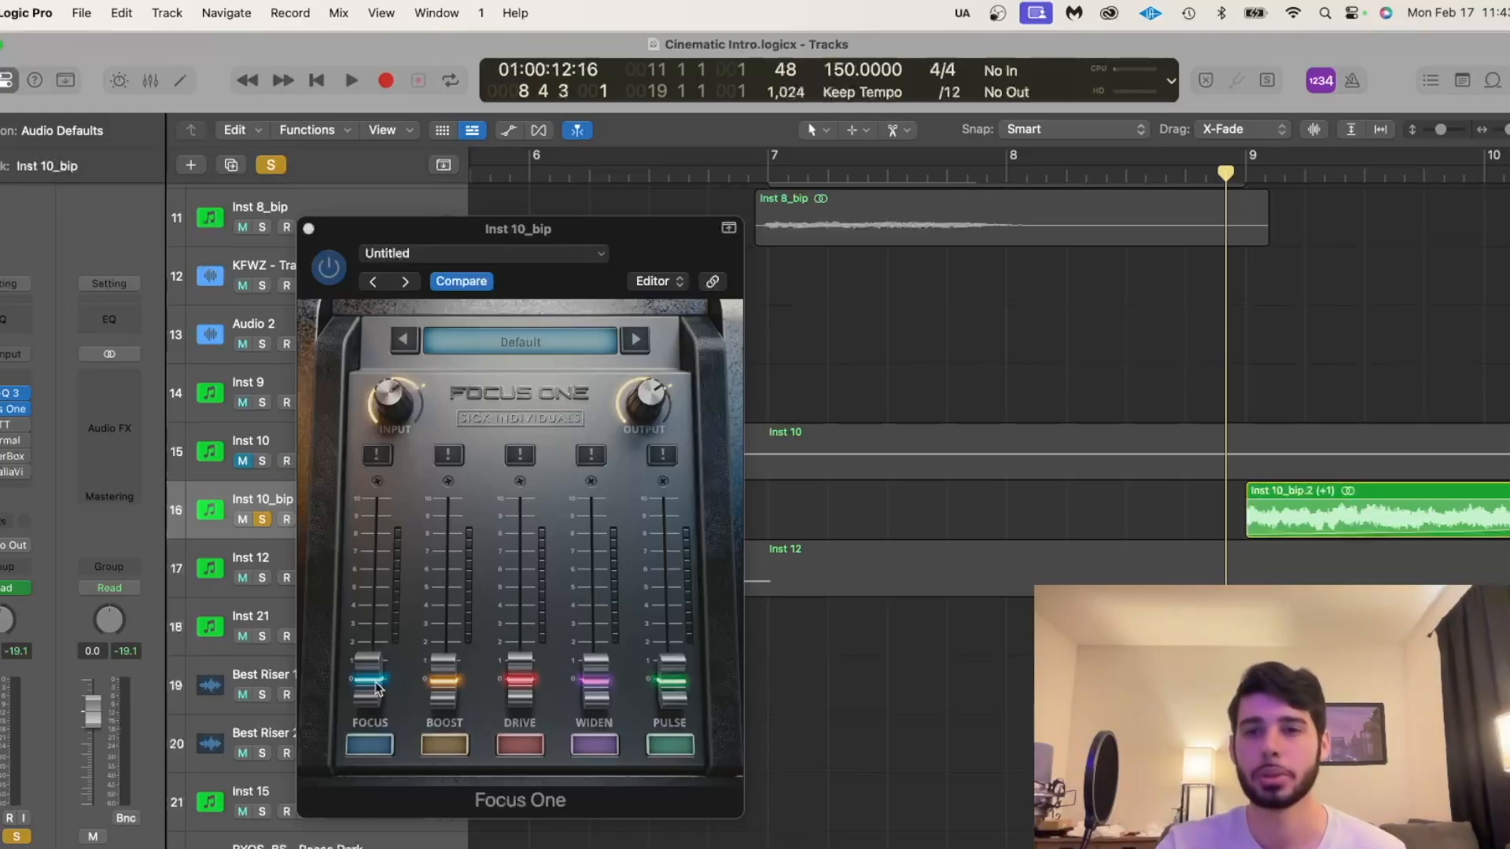
Show track automation and display the Focus One focus parameter on the Inst 10_bip lane.
{"action": "scroll", "coordinate": [1098, 583], "scroll_direction": "right", "scroll_amount": 2}
{"action": "scroll", "coordinate": [1098, 583], "scroll_direction": "right", "scroll_amount": 6}
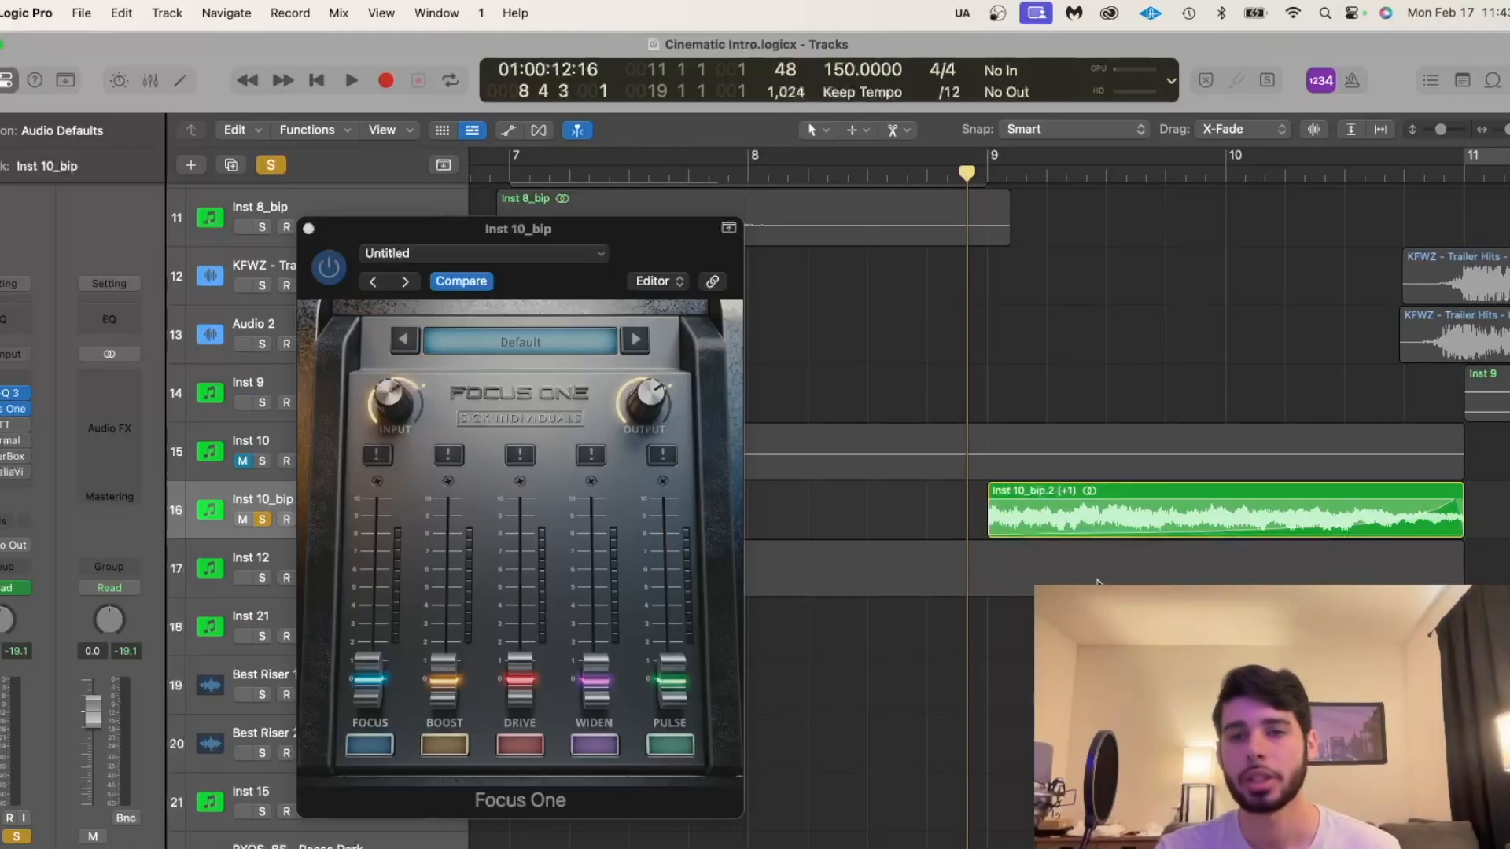
{"action": "scroll", "coordinate": [1098, 584], "scroll_direction": "right", "scroll_amount": 1}
{"action": "scroll", "coordinate": [1098, 584], "scroll_direction": "right", "scroll_amount": 3}
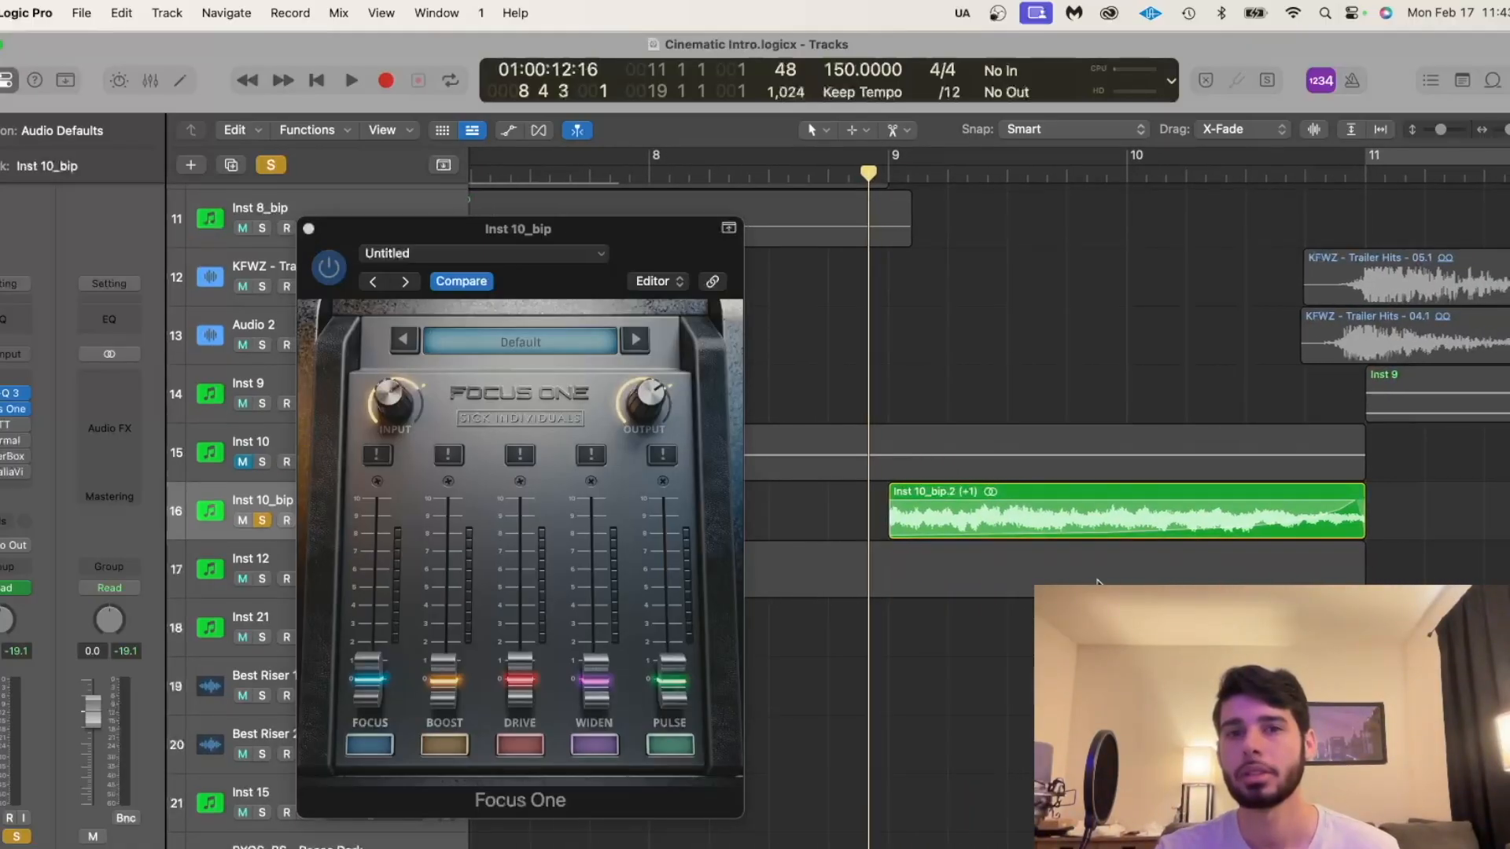
{"action": "left_click", "coordinate": [508, 130]}
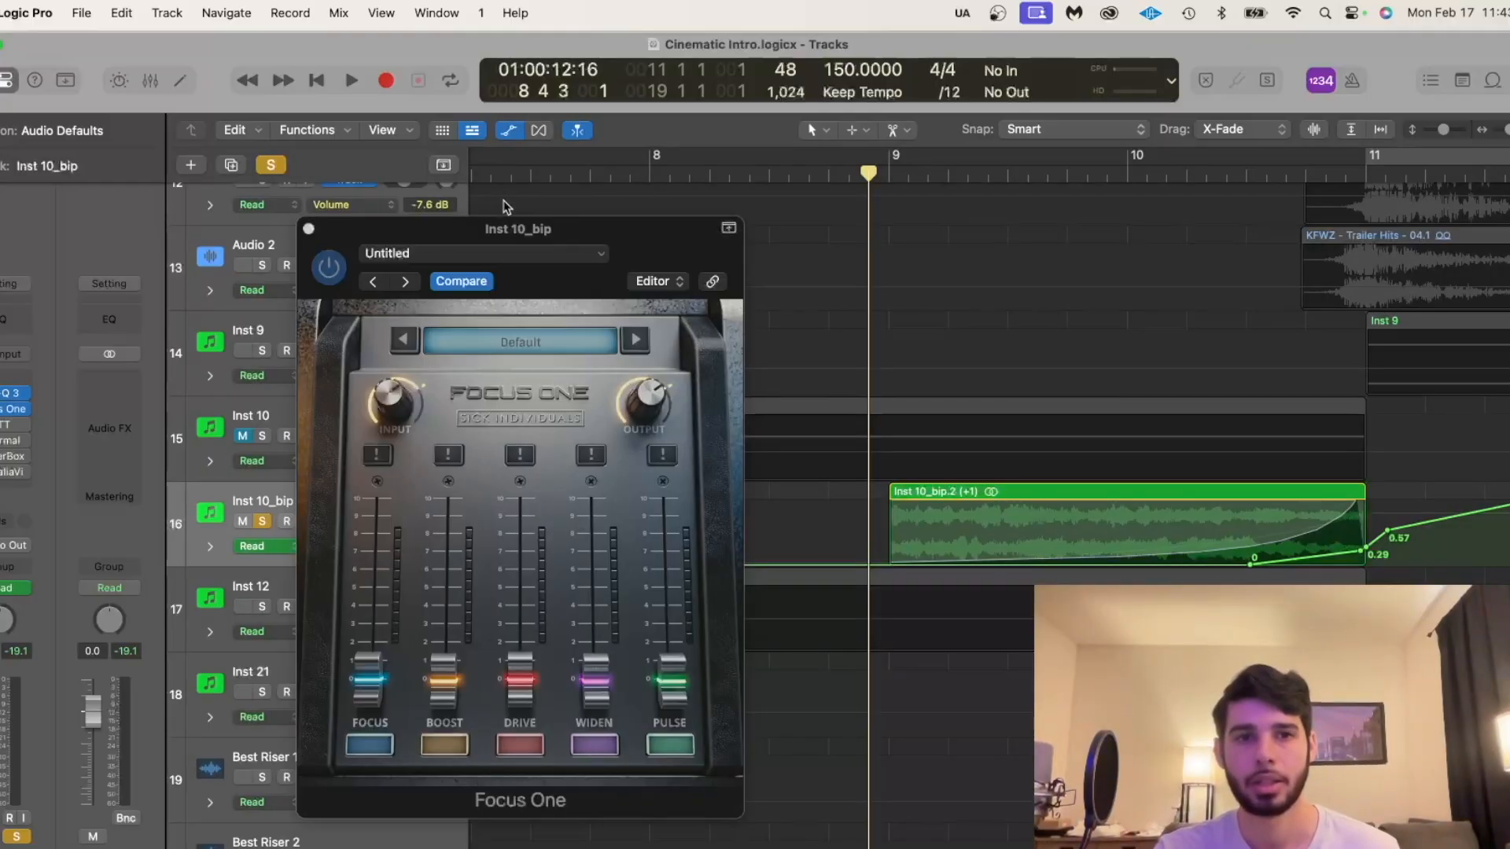
{"action": "left_click_drag", "start_coordinate": [436, 234], "coordinate": [650, 220]}
{"action": "left_click", "coordinate": [349, 546]}
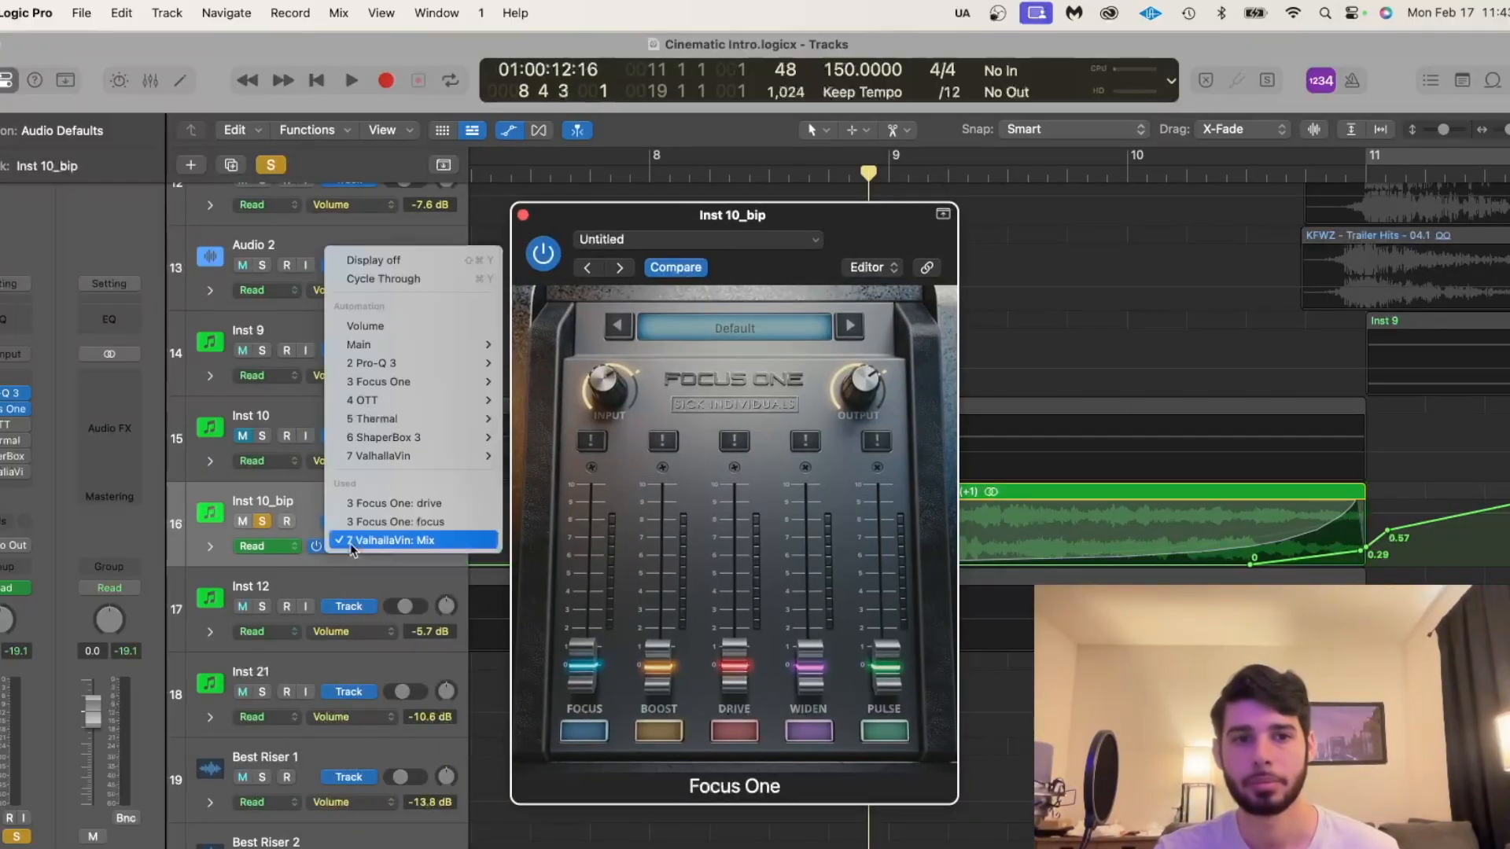
{"action": "left_click", "coordinate": [390, 518]}
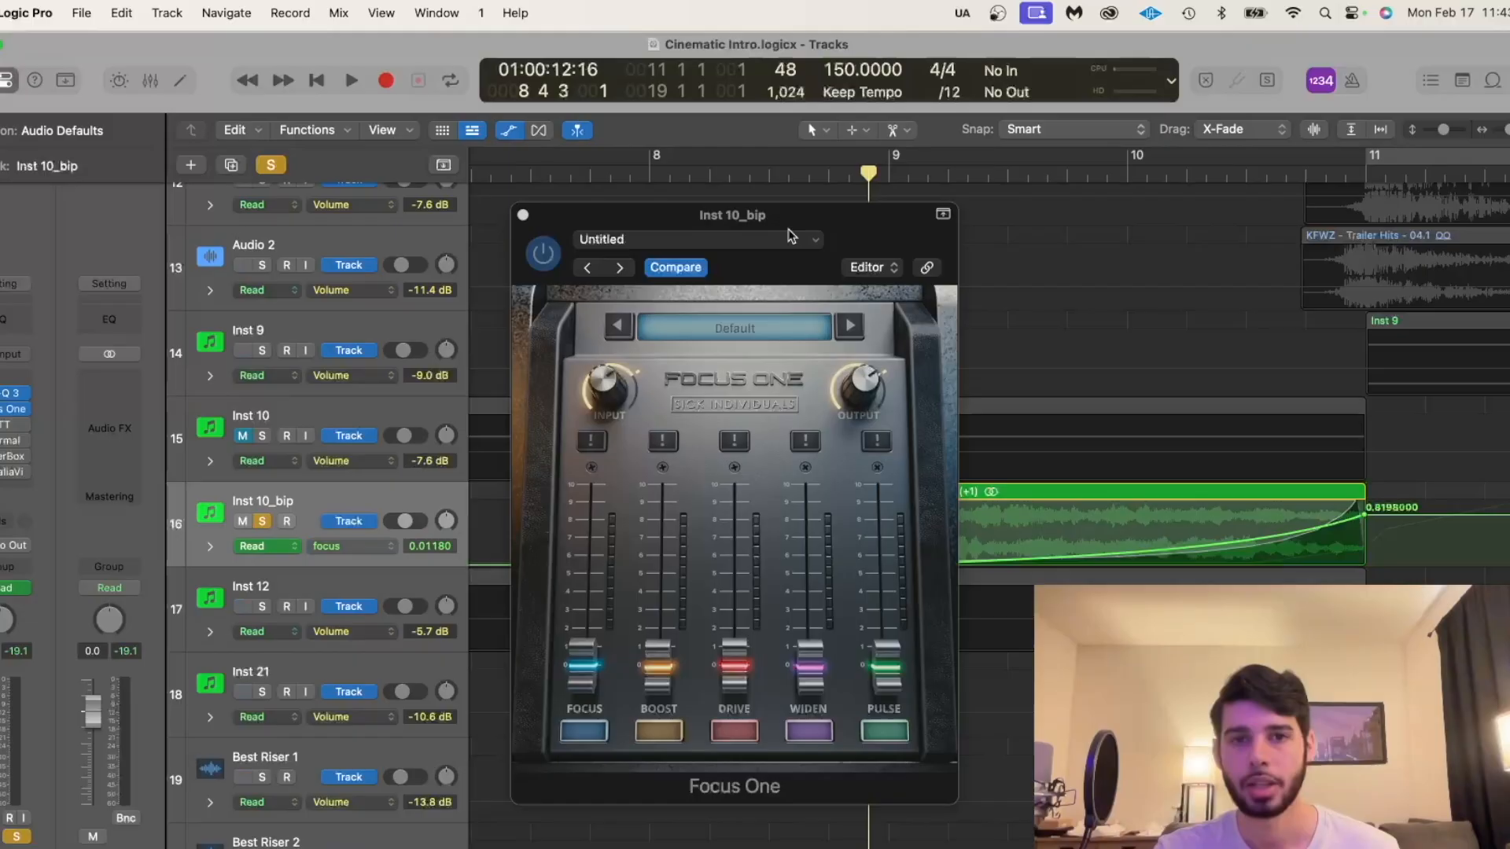
Switch the Inst 10_bip automation lane to the Focus One drive parameter.
{"action": "left_click_drag", "start_coordinate": [790, 236], "coordinate": [601, 214]}
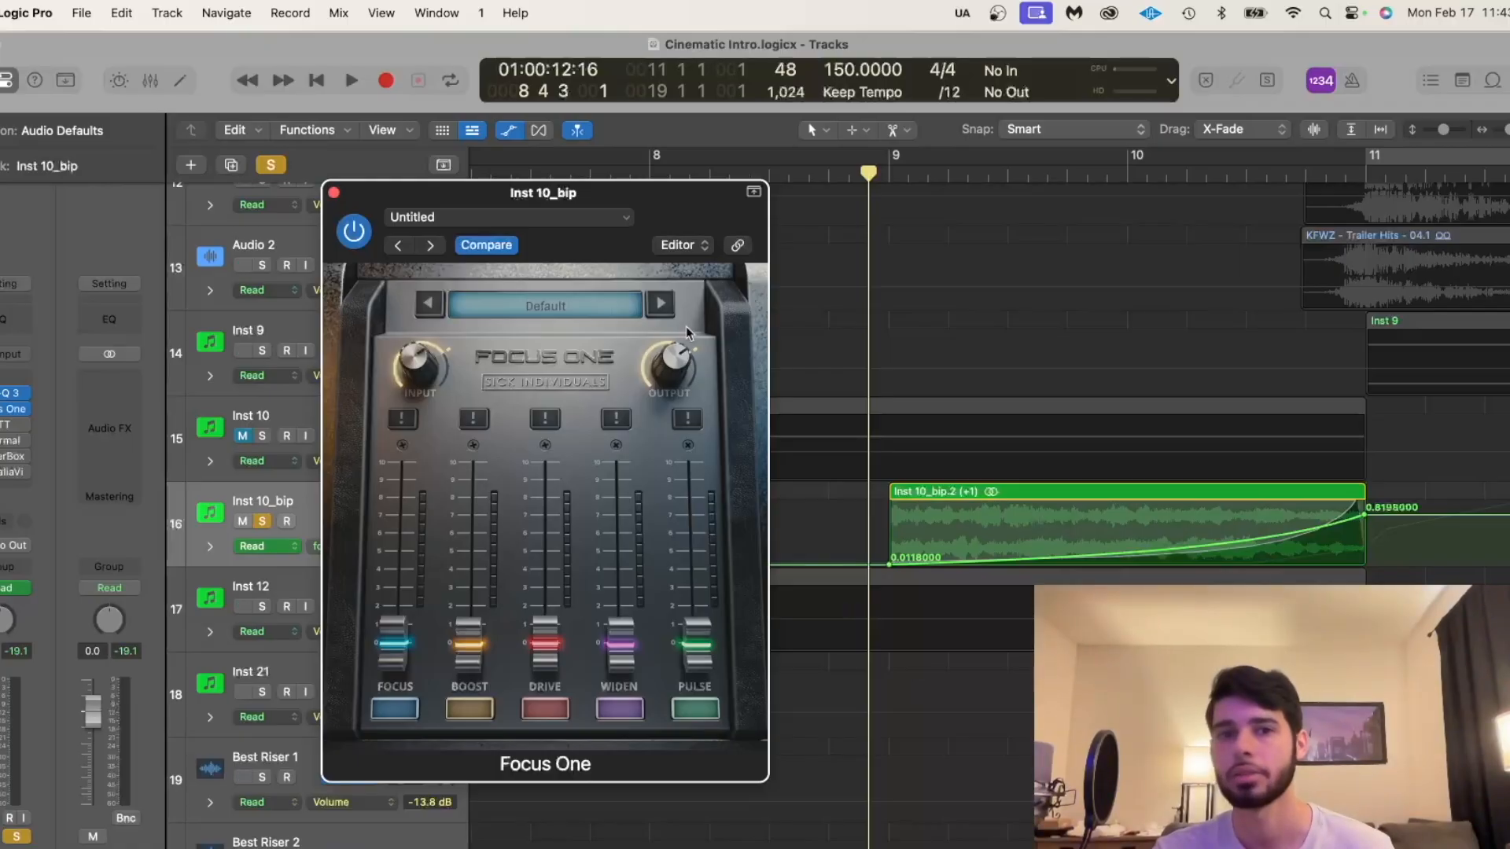
{"action": "left_click_drag", "start_coordinate": [645, 209], "coordinate": [779, 200]}
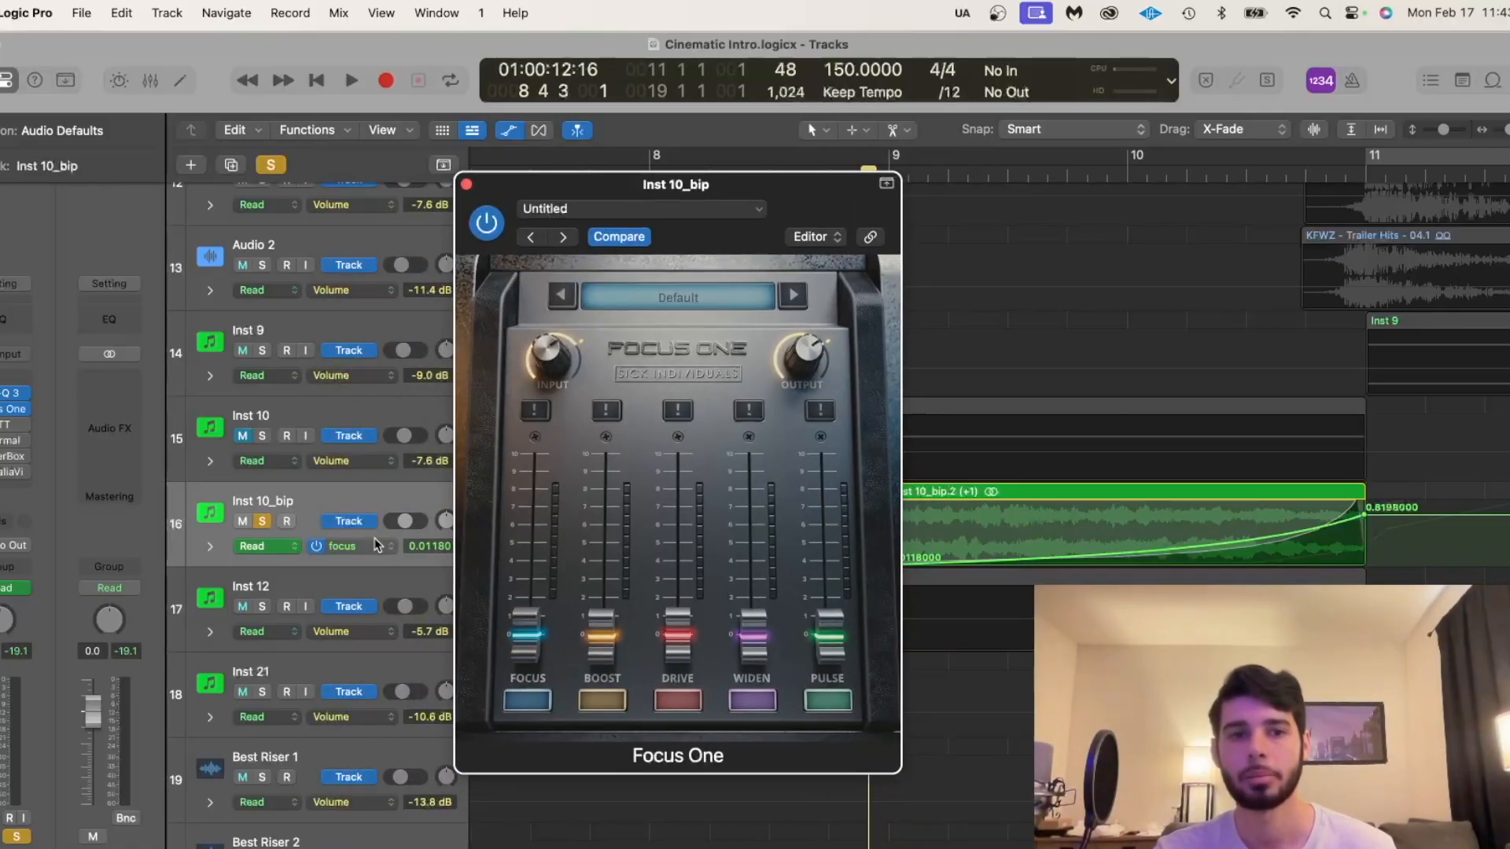
{"action": "left_click", "coordinate": [335, 546]}
{"action": "left_click", "coordinate": [385, 515]}
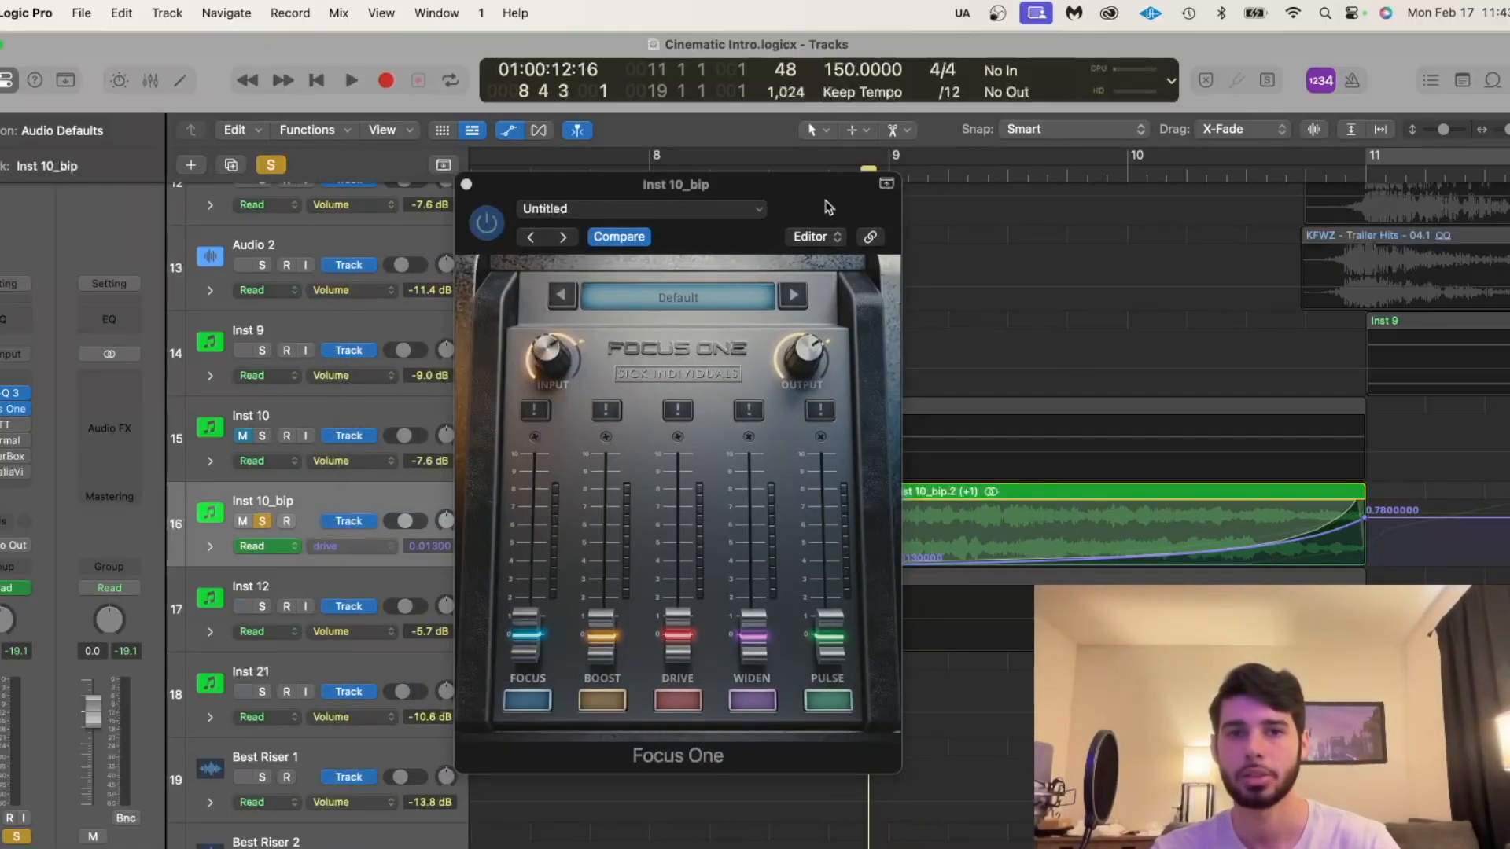
Play from just before bar 9 to the region's end, watching Focus One's automated focus and drive faders move.
{"action": "left_click_drag", "start_coordinate": [824, 206], "coordinate": [714, 179]}
{"action": "key", "text": "space"}
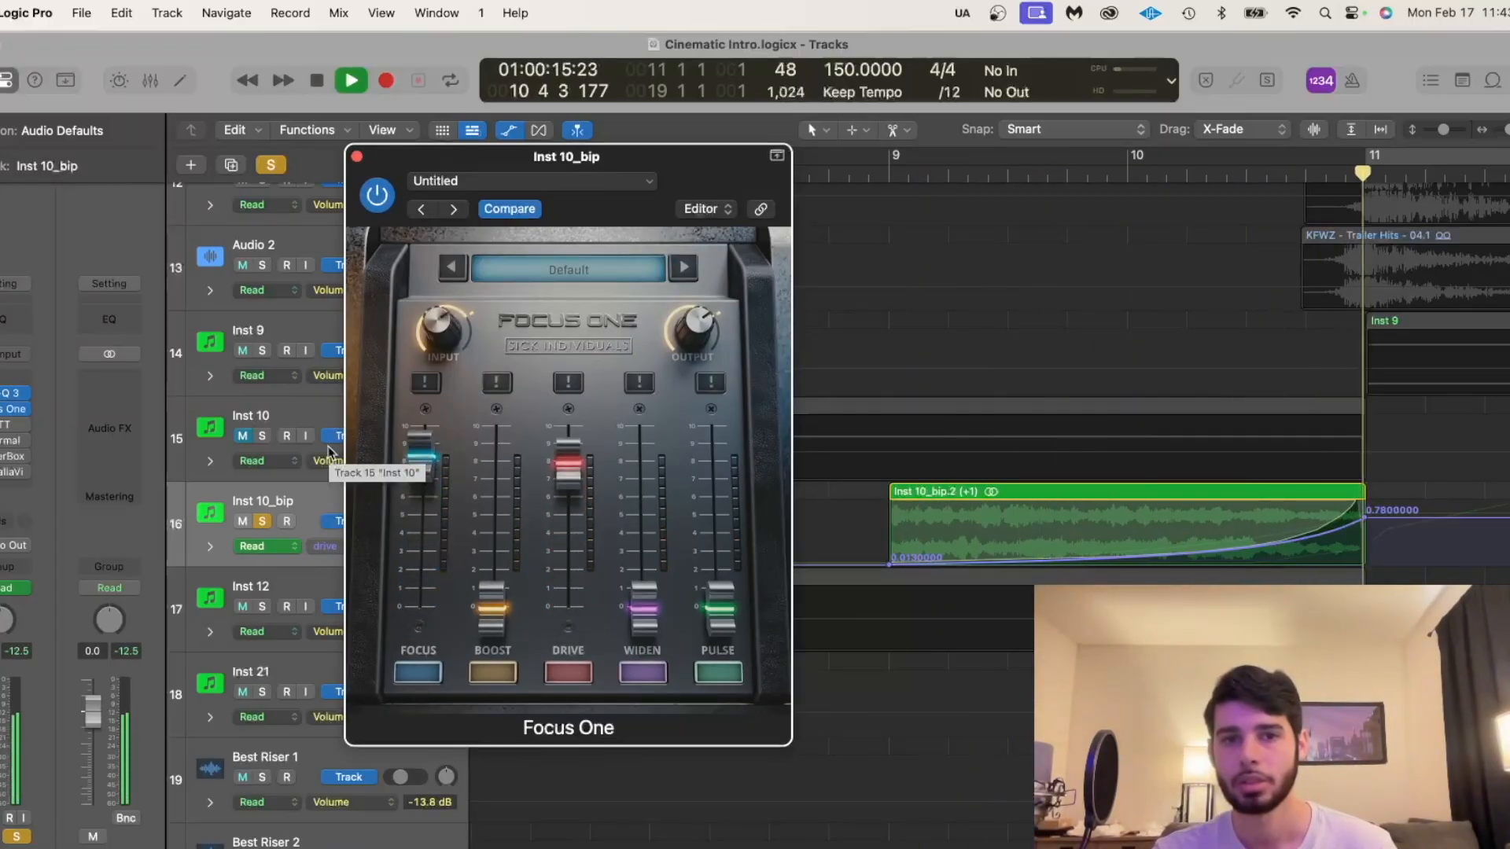
{"action": "key", "text": "space"}
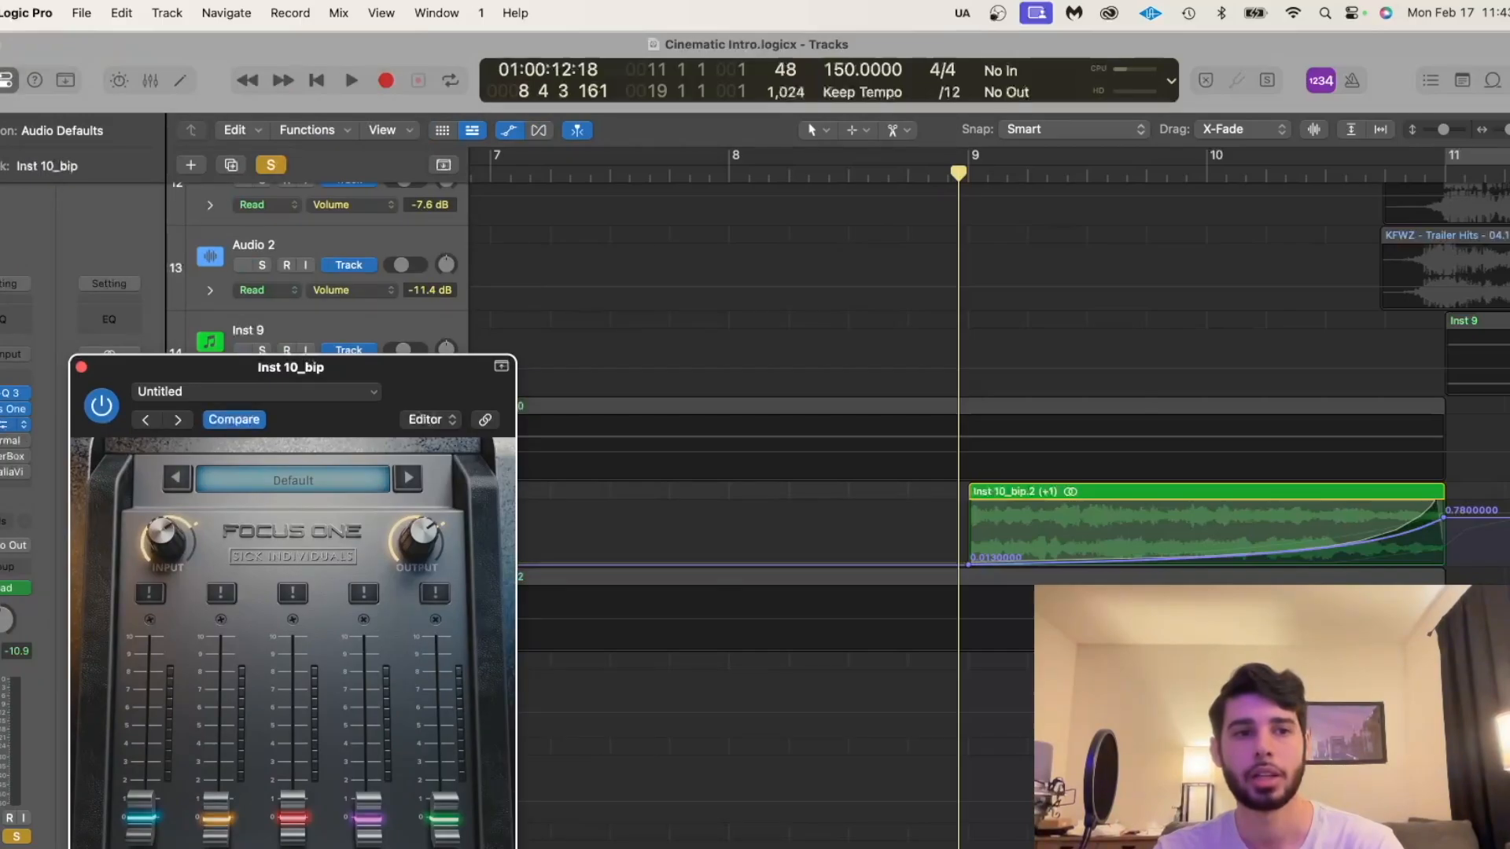
Open OTT on Inst 10_bip beside the Focus One window and play the region from just before bar 9 to check its compression.
{"action": "left_click", "coordinate": [7, 415]}
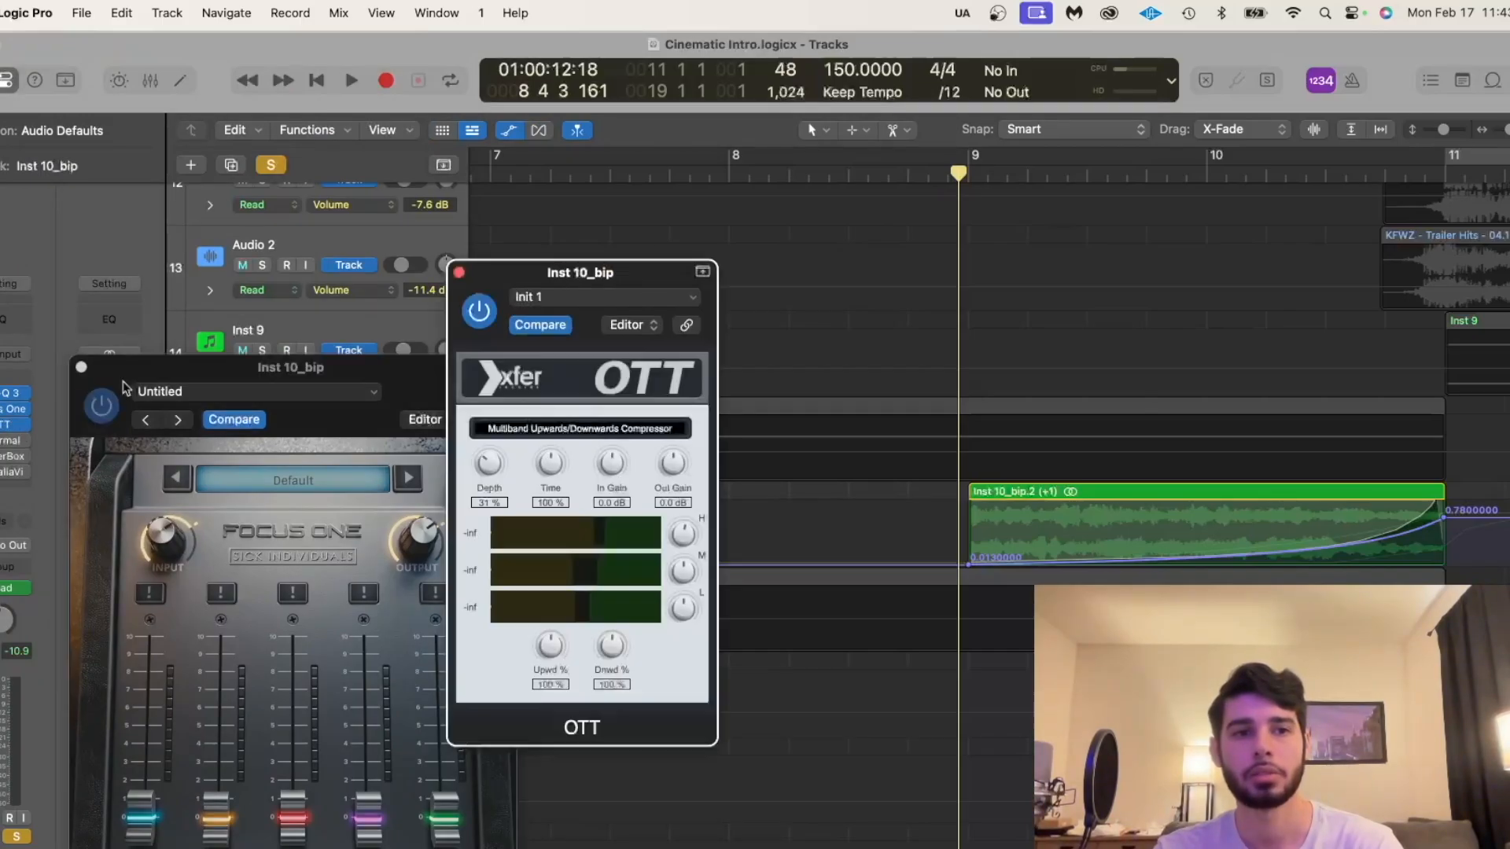
{"action": "left_click_drag", "start_coordinate": [123, 387], "coordinate": [130, 47]}
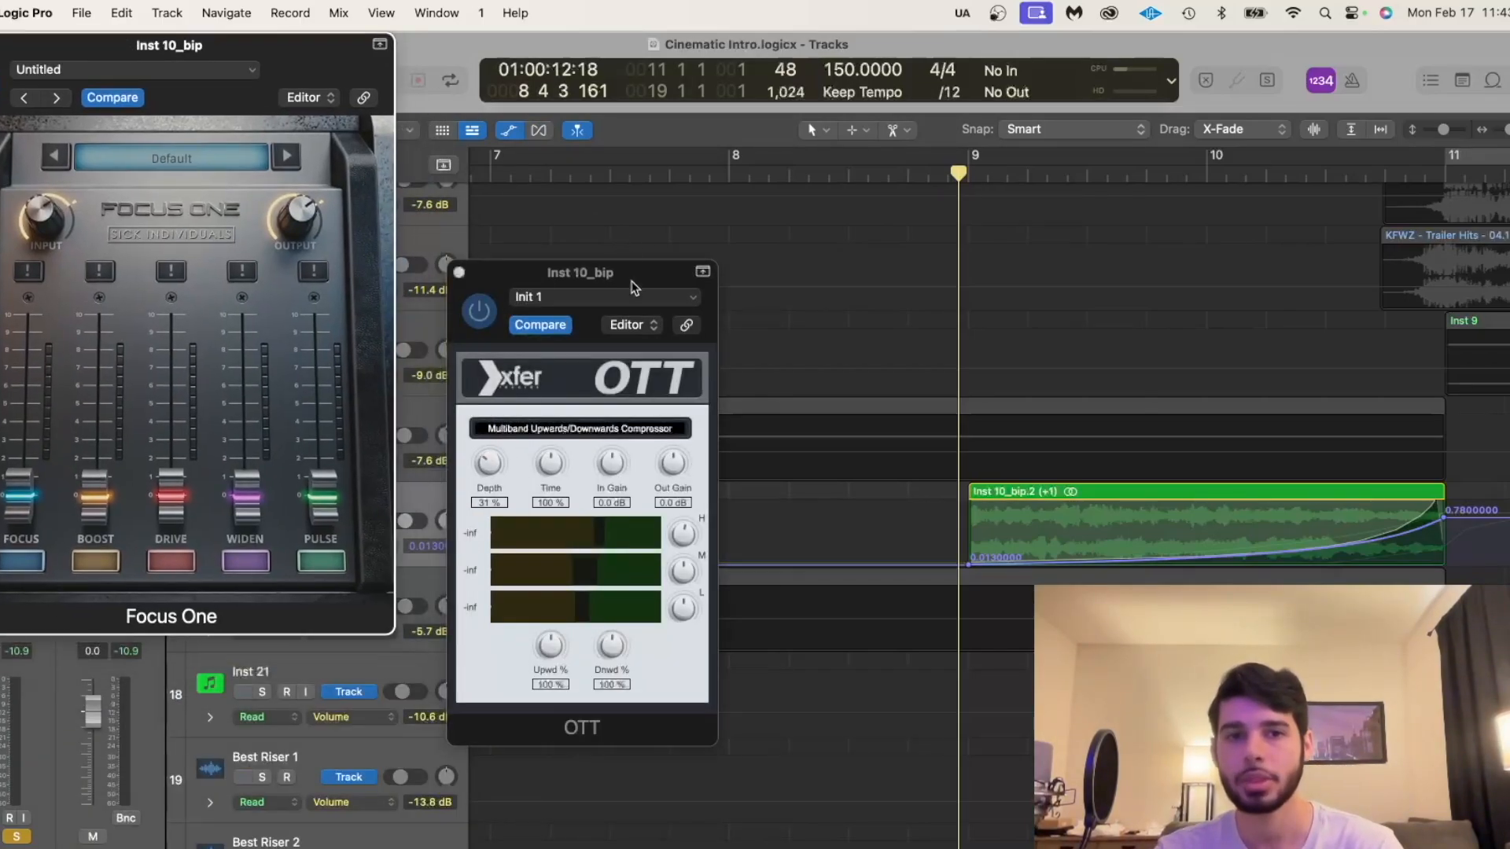
{"action": "left_click_drag", "start_coordinate": [631, 282], "coordinate": [641, 271]}
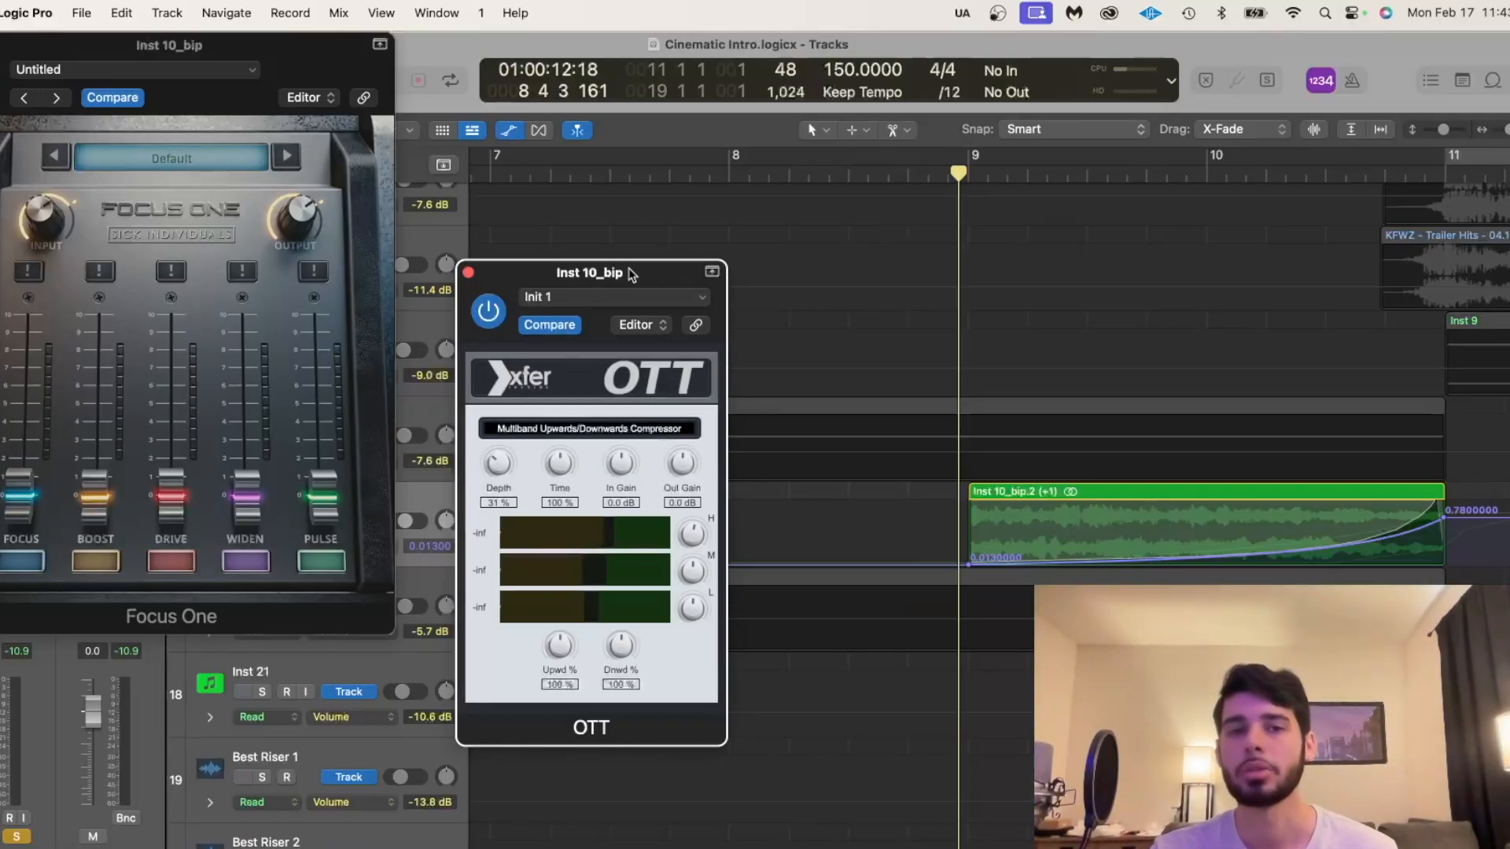
{"action": "left_click_drag", "start_coordinate": [626, 279], "coordinate": [670, 280]}
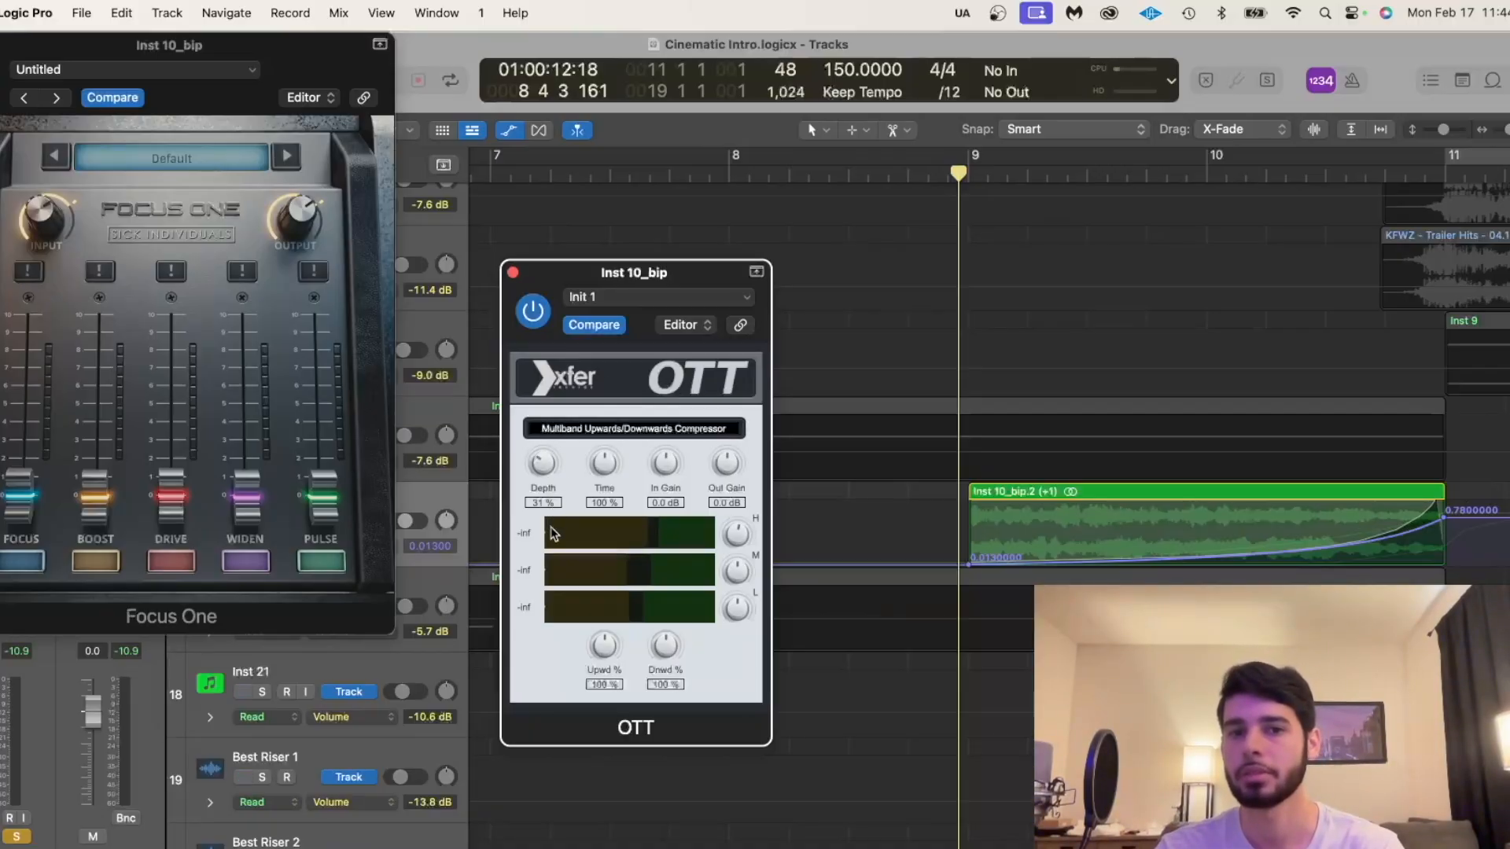
{"action": "key", "text": "space"}
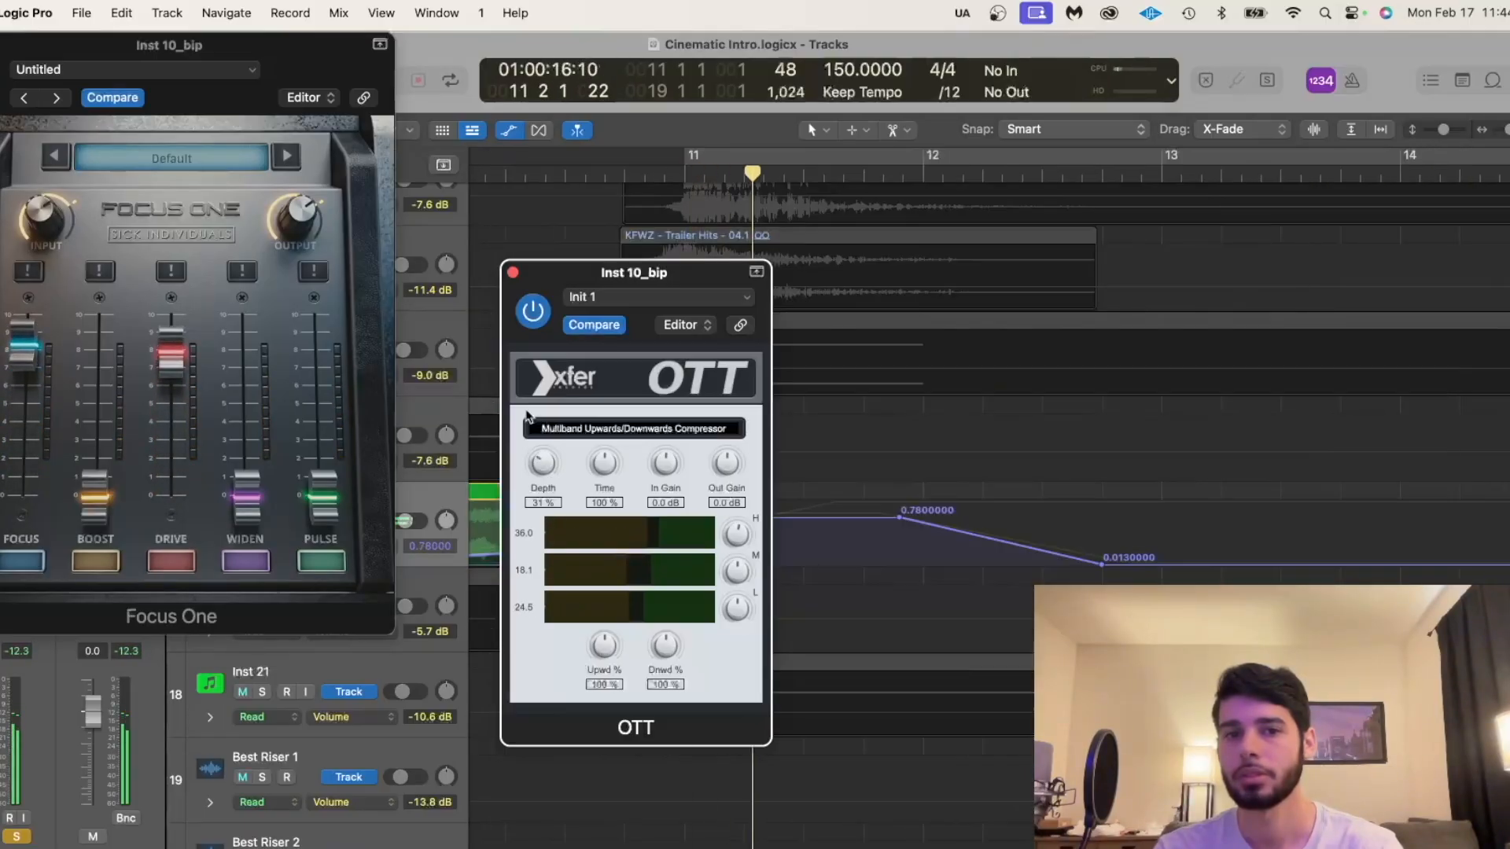
Stop playback and close the OTT and Focus One windows of Inst 10_bip.
{"action": "key", "text": "space"}
{"action": "left_click", "coordinate": [513, 272]}
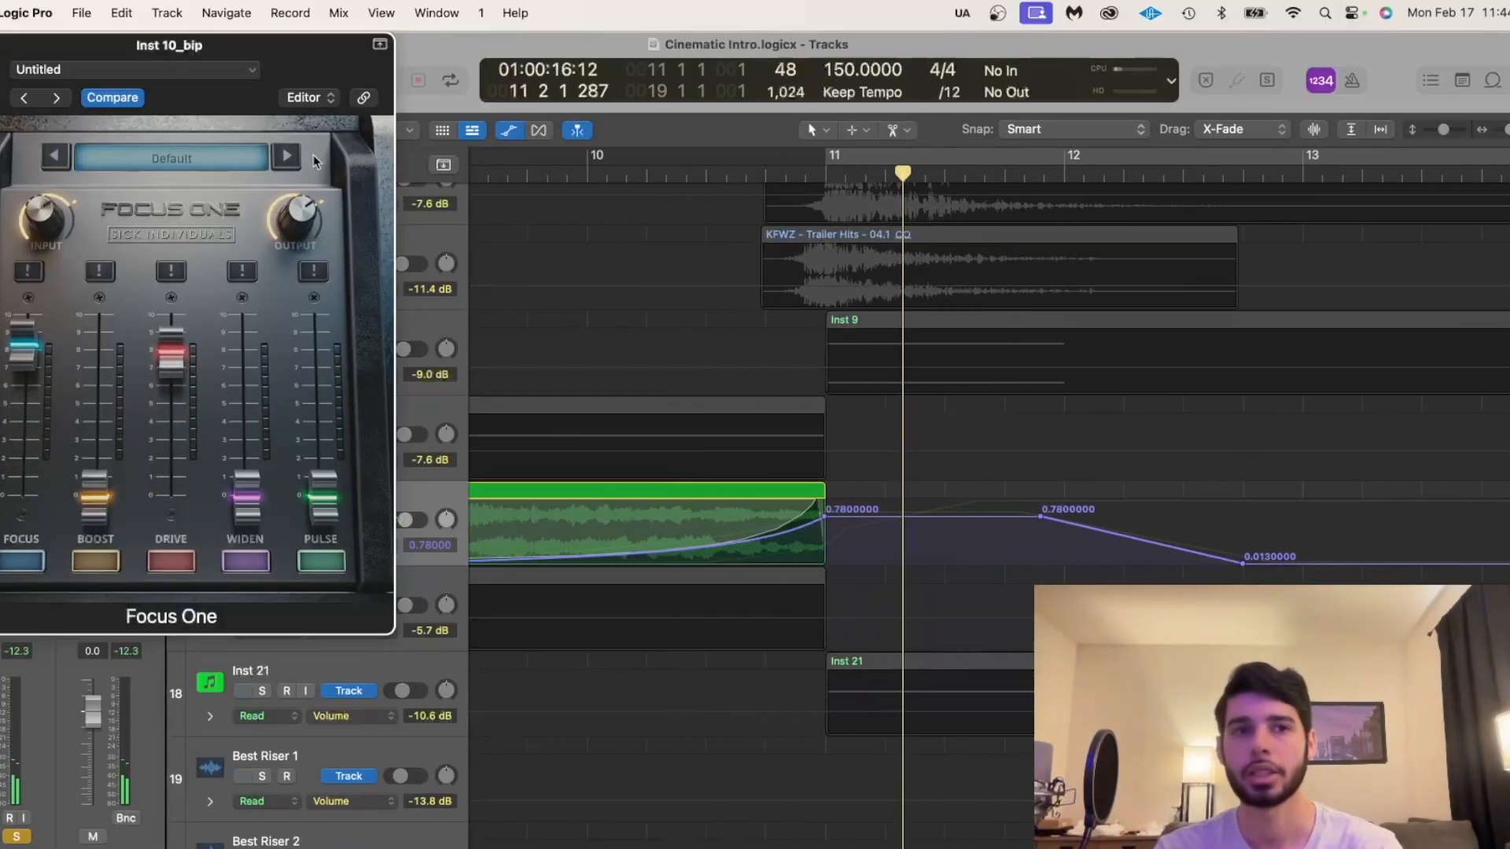
{"action": "left_click_drag", "start_coordinate": [207, 68], "coordinate": [979, 129]}
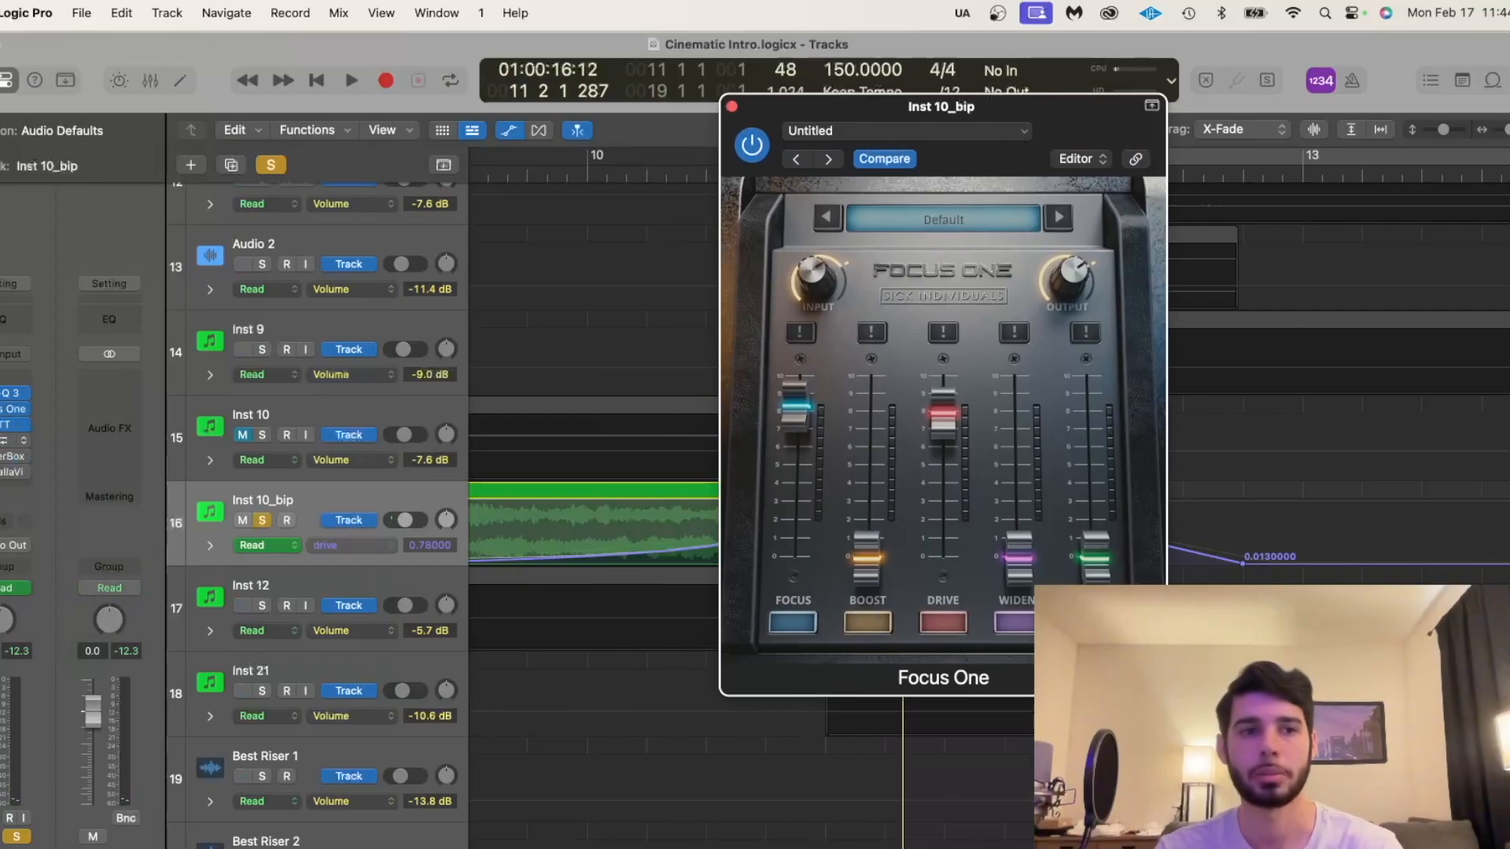
{"action": "left_click", "coordinate": [731, 105]}
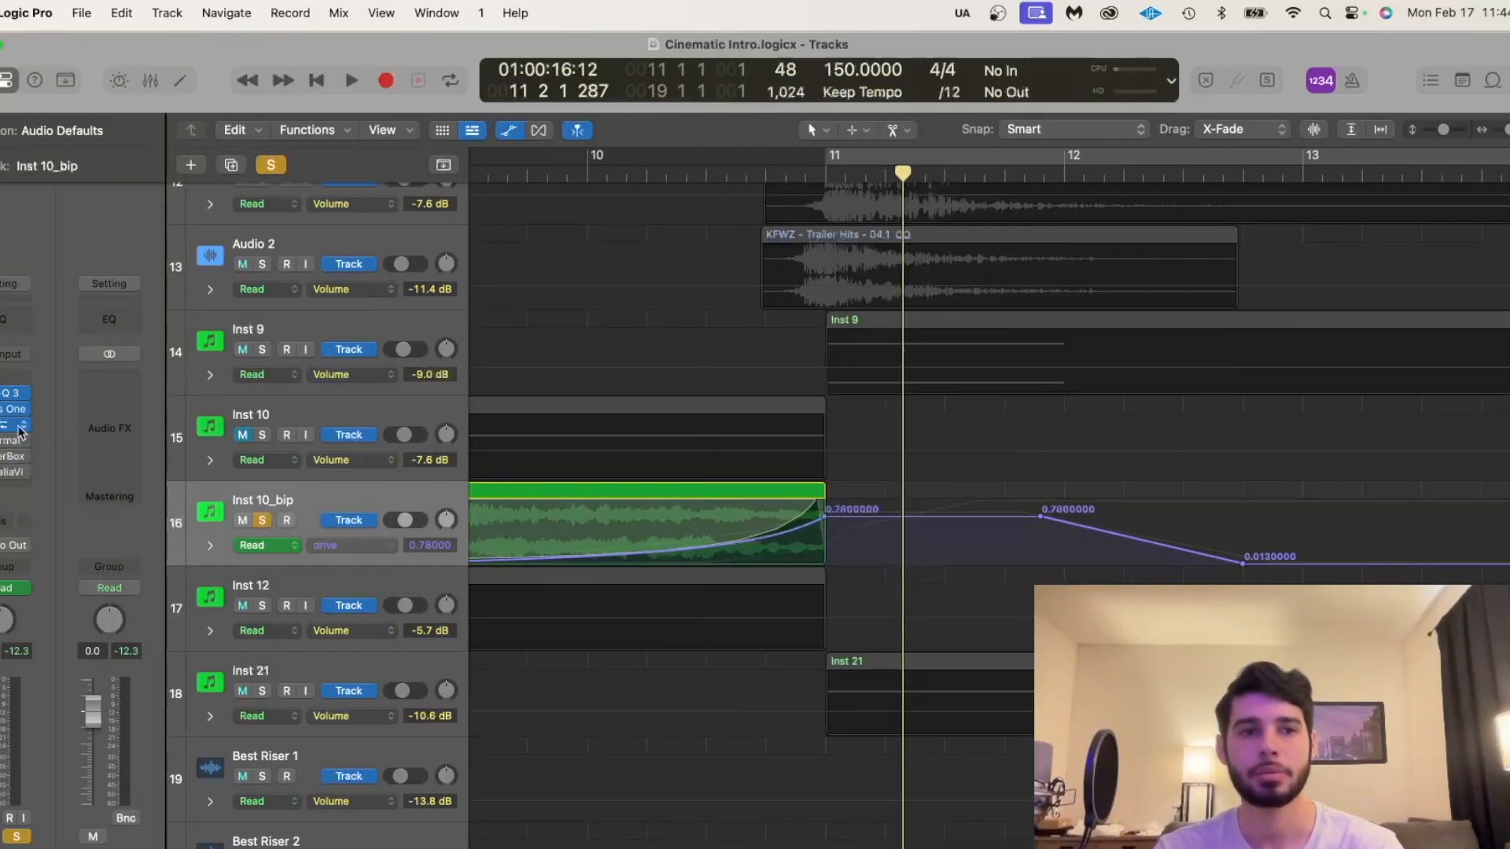
Open Thermal on Inst 10_bip and look up its entry among the Output plug-ins in the effect list.
{"action": "left_click", "coordinate": [3, 444]}
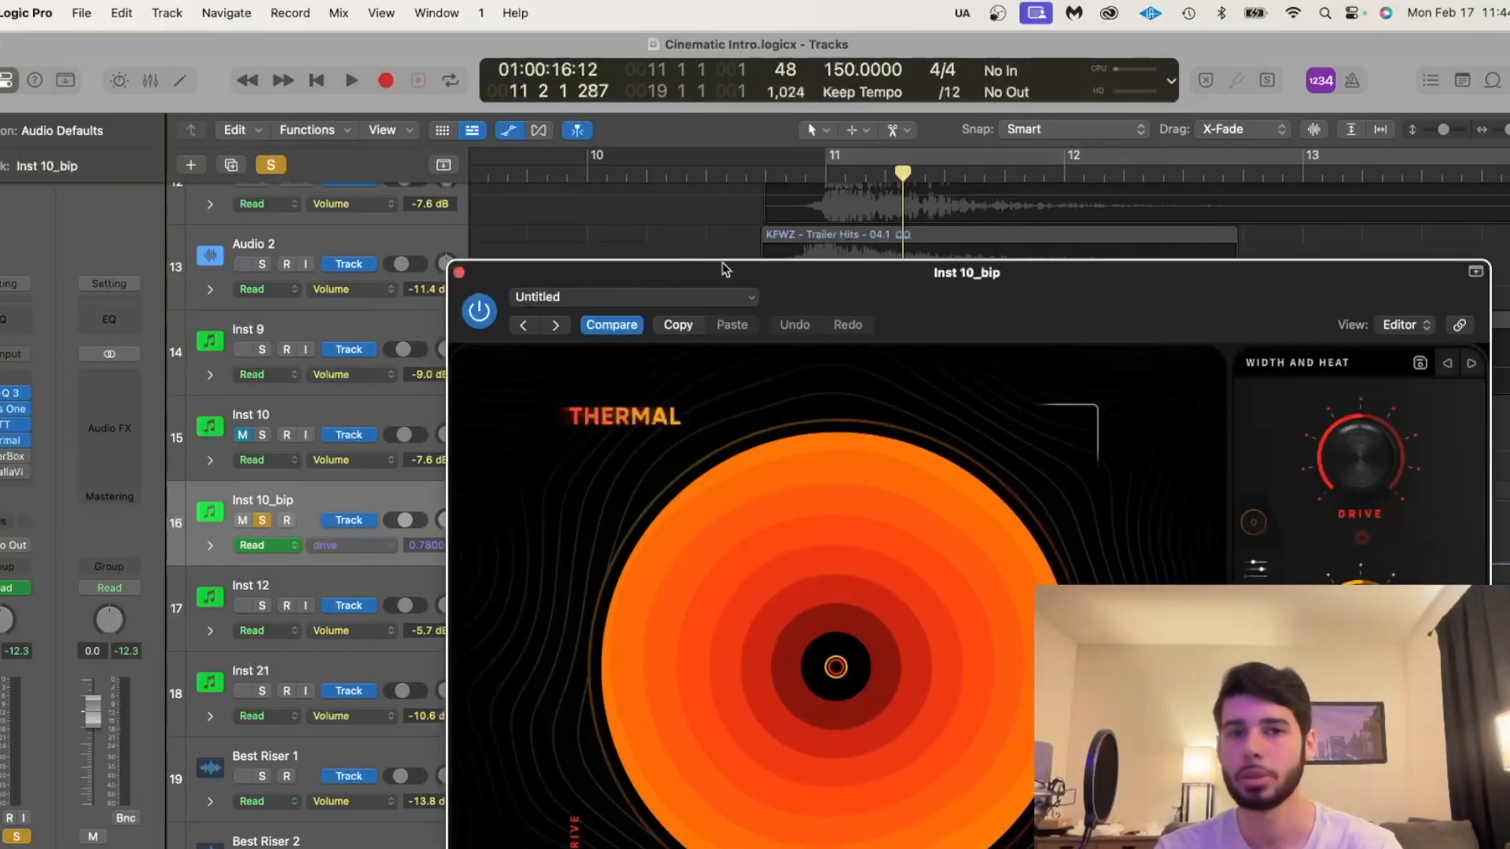
{"action": "left_click_drag", "start_coordinate": [758, 267], "coordinate": [464, 43]}
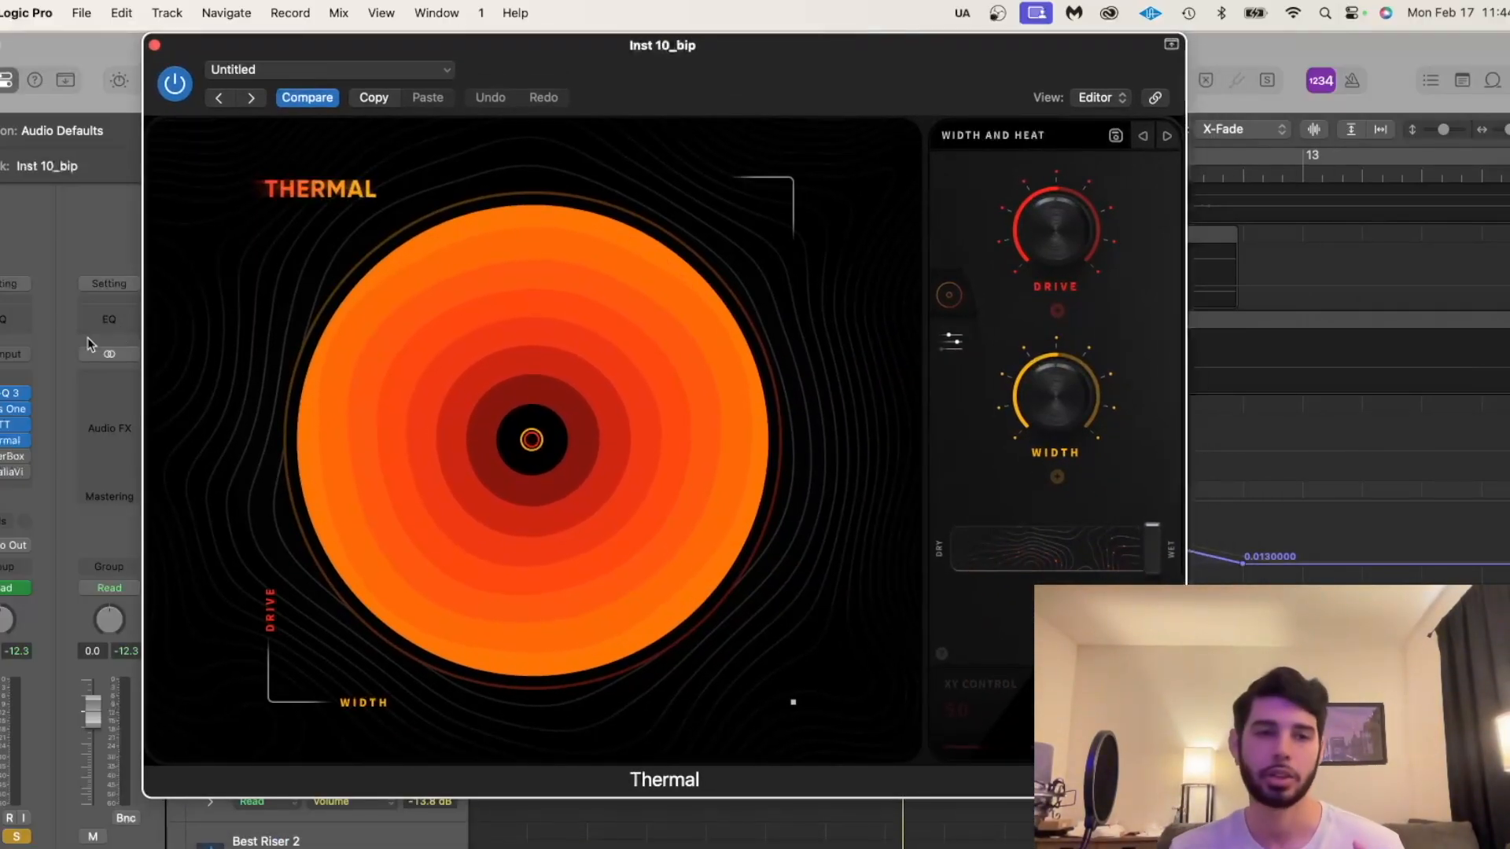
{"action": "left_click", "coordinate": [4, 488]}
{"action": "mouse_move", "coordinate": [94, 769]}
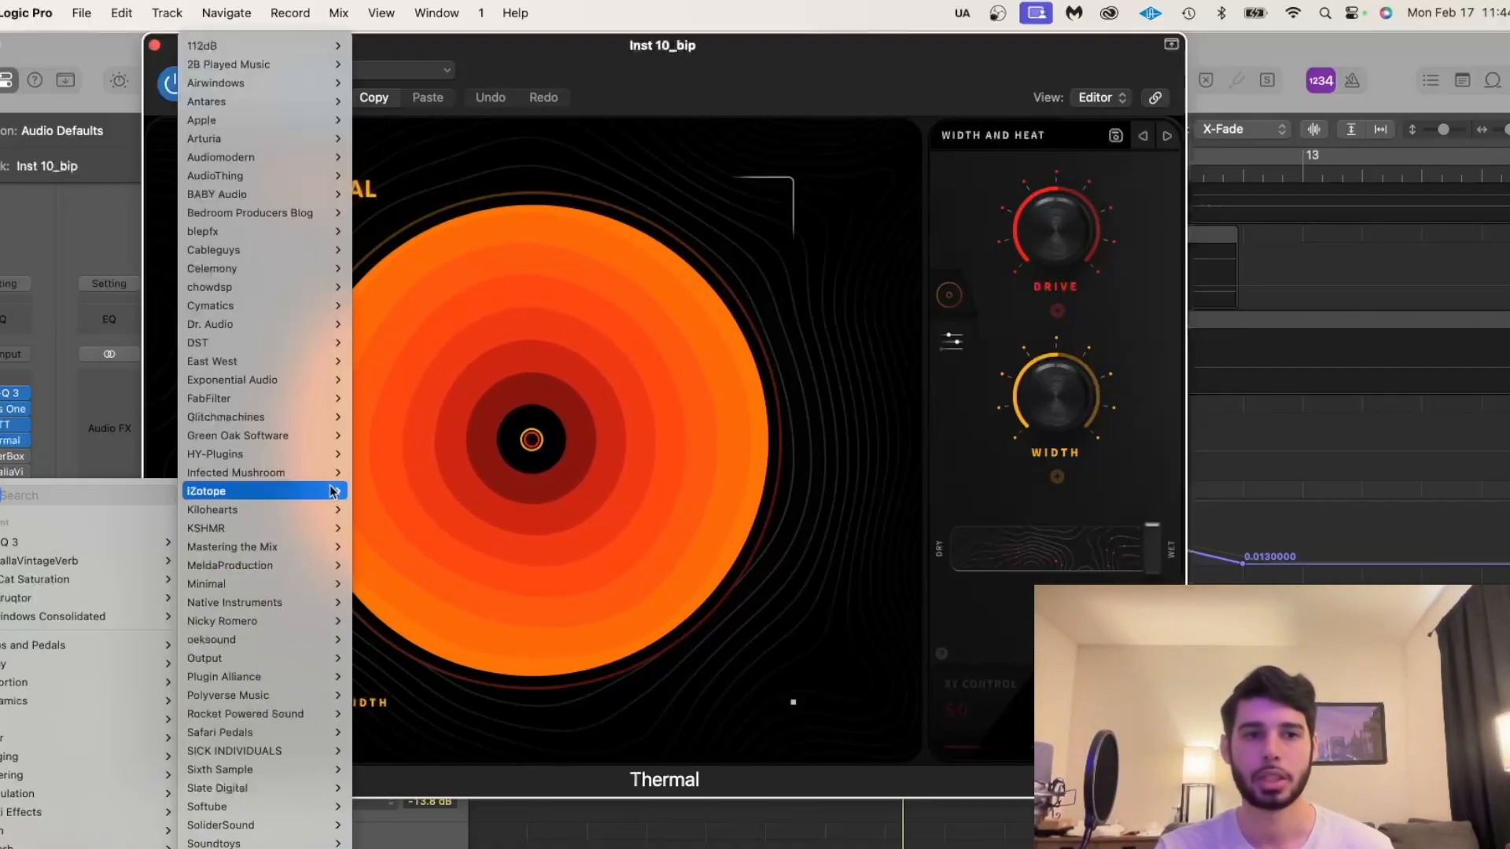
{"action": "mouse_move", "coordinate": [314, 658]}
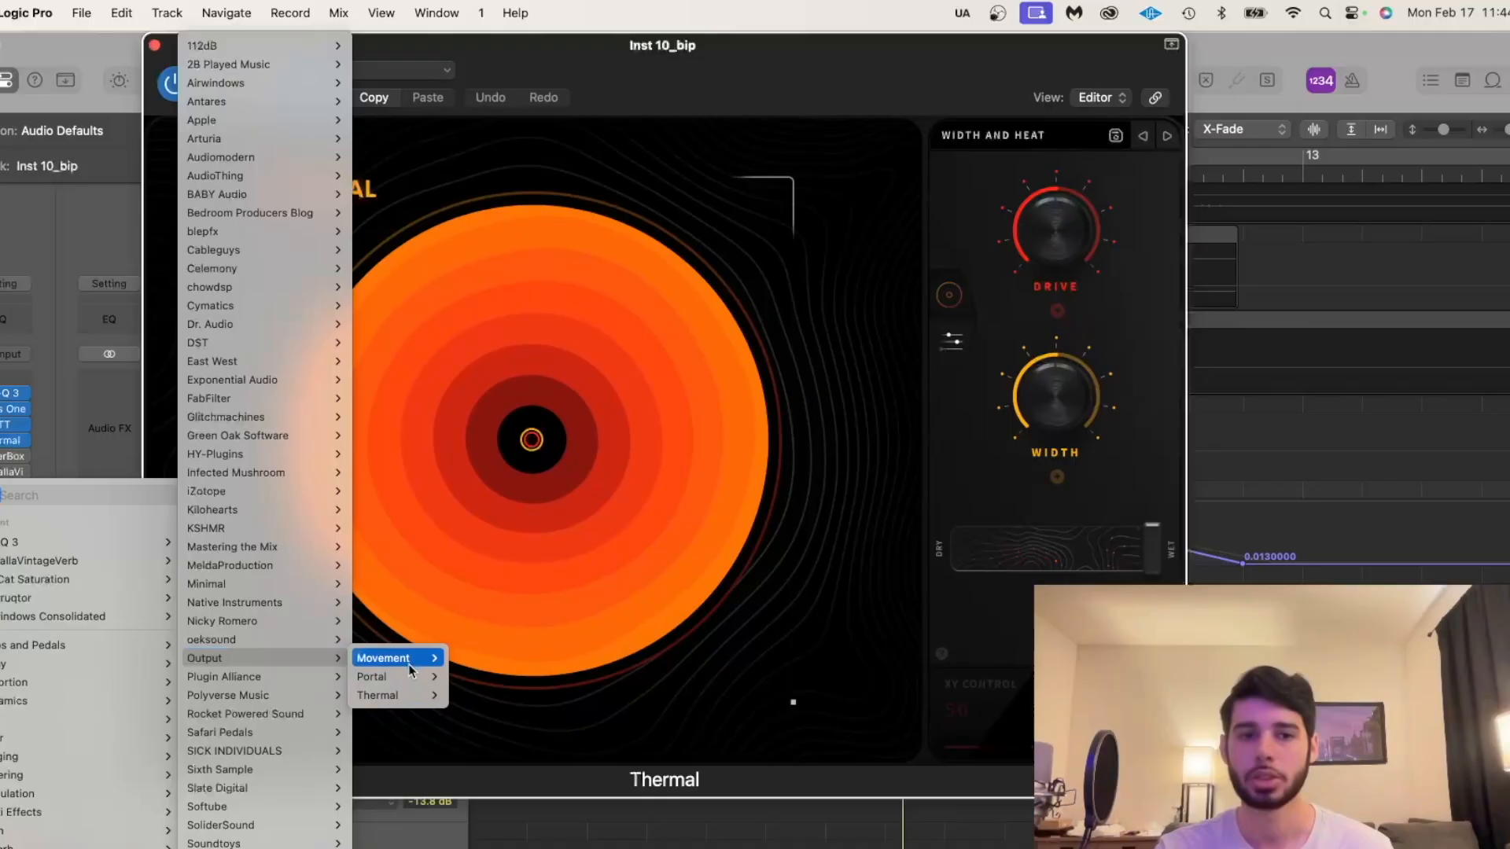
{"action": "left_click", "coordinate": [472, 695]}
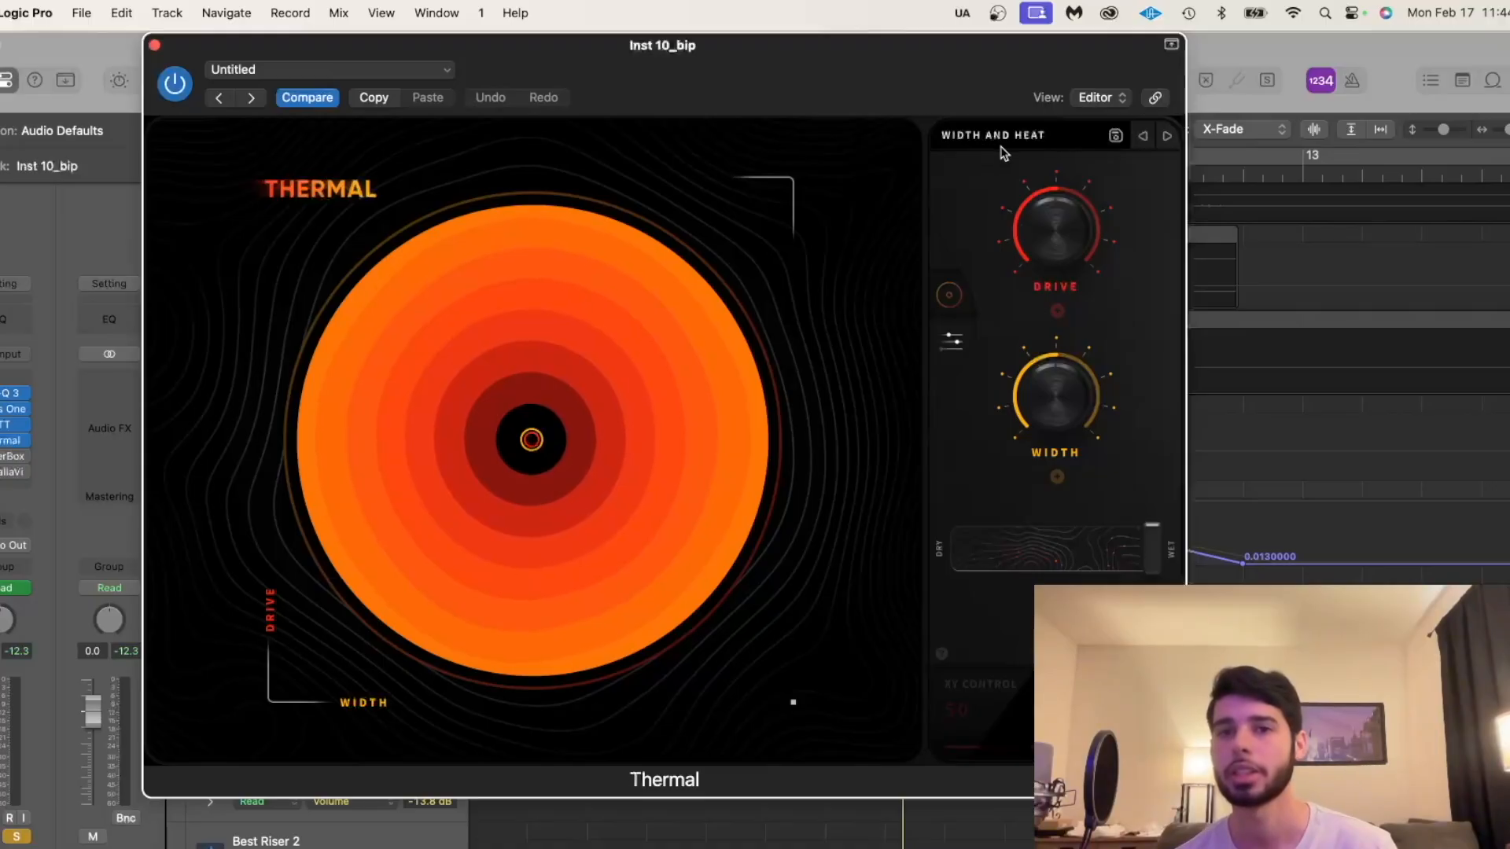
Look over Thermal's preset list at Width and Heat, play the Inst 10_bip region from just before bar 9, and close Thermal.
{"action": "left_click", "coordinate": [1058, 138]}
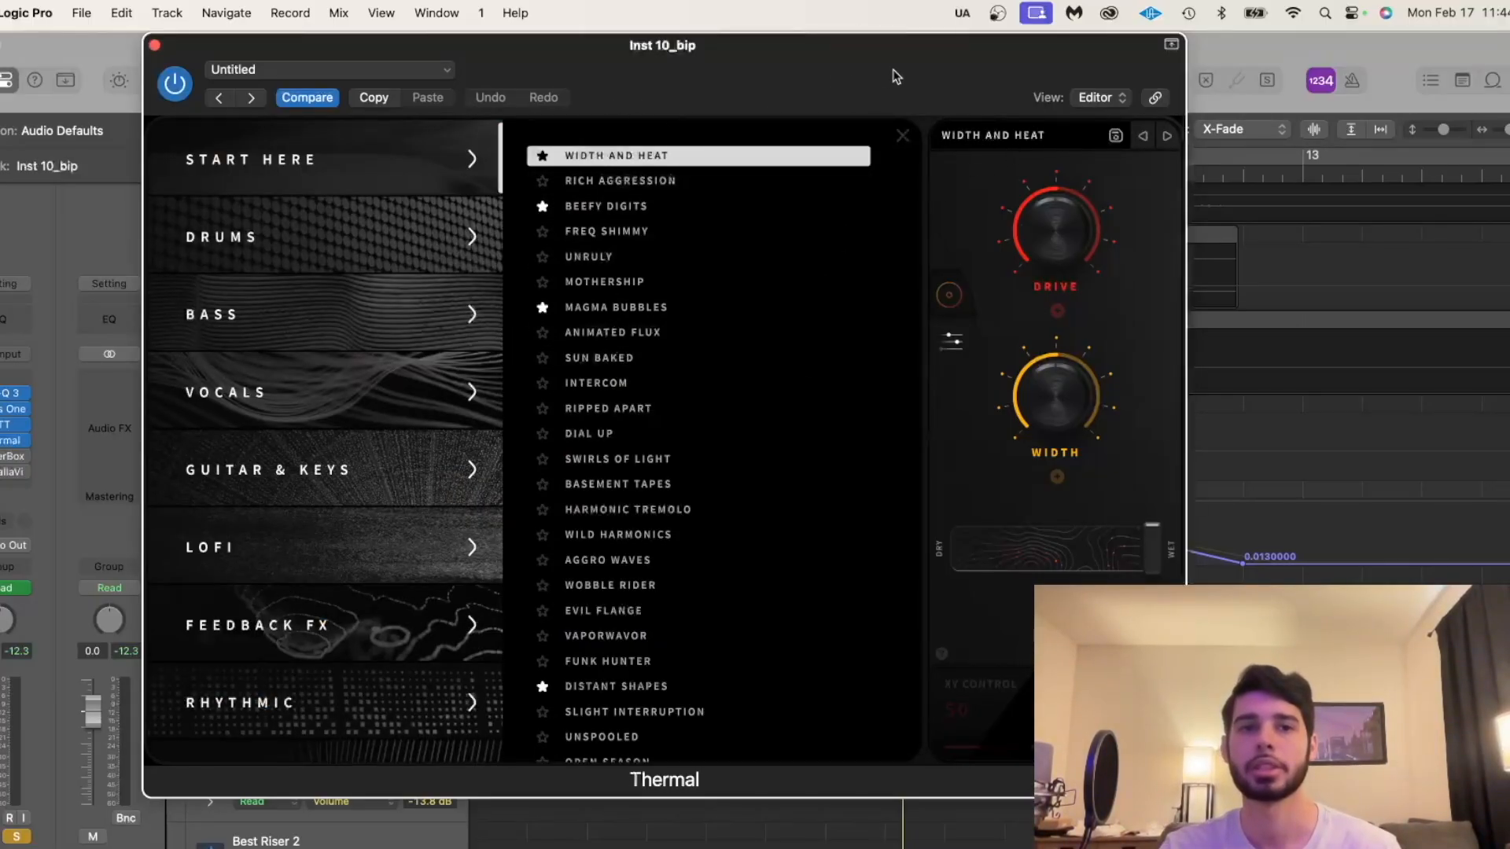
{"action": "left_click", "coordinate": [1004, 129]}
{"action": "left_click_drag", "start_coordinate": [873, 86], "coordinate": [456, 396]}
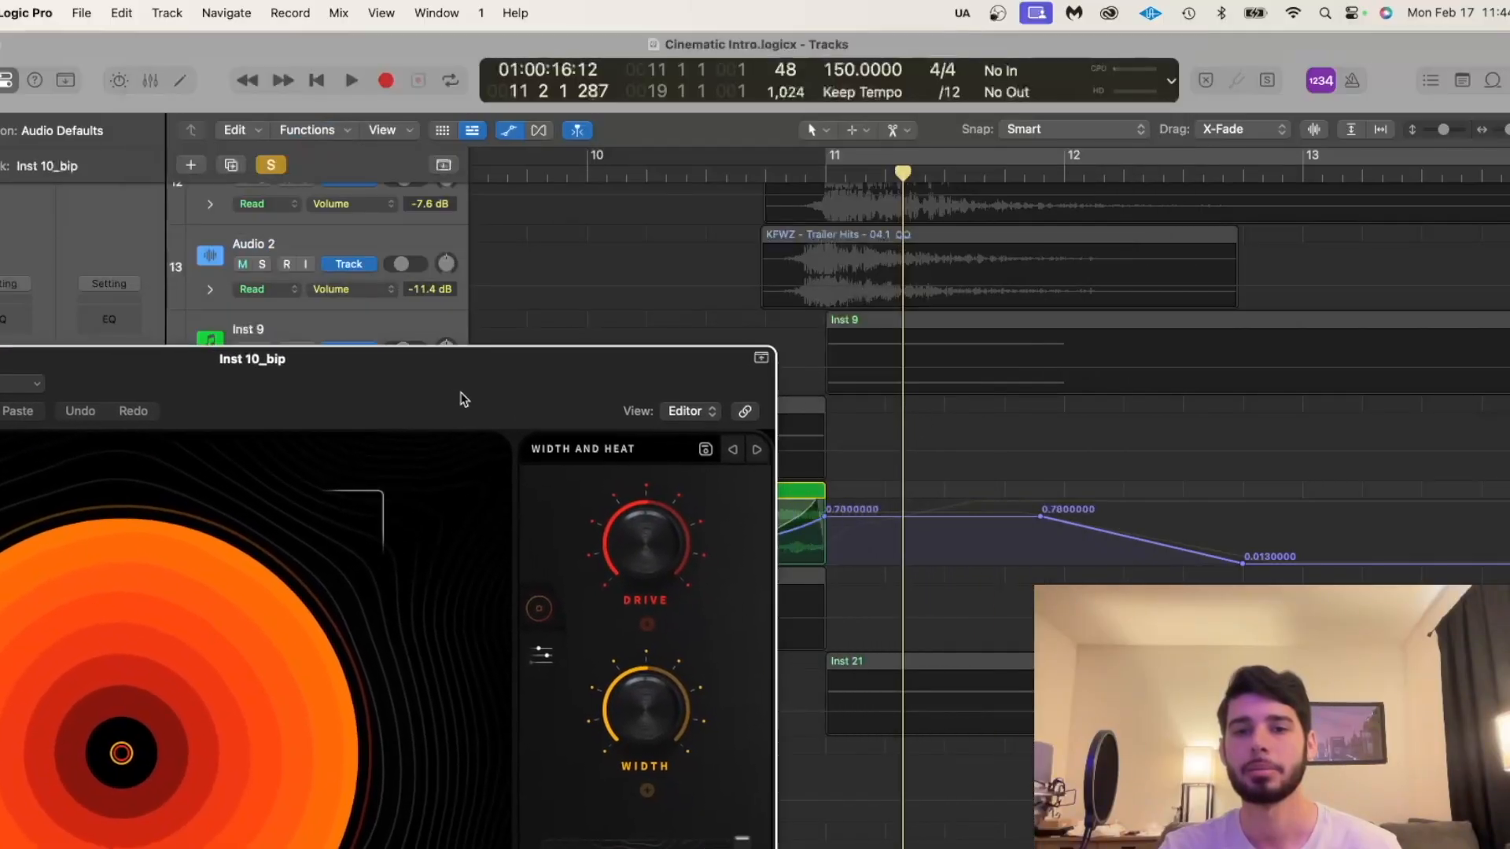
{"action": "scroll", "coordinate": [1035, 368], "scroll_direction": "left", "scroll_amount": 10}
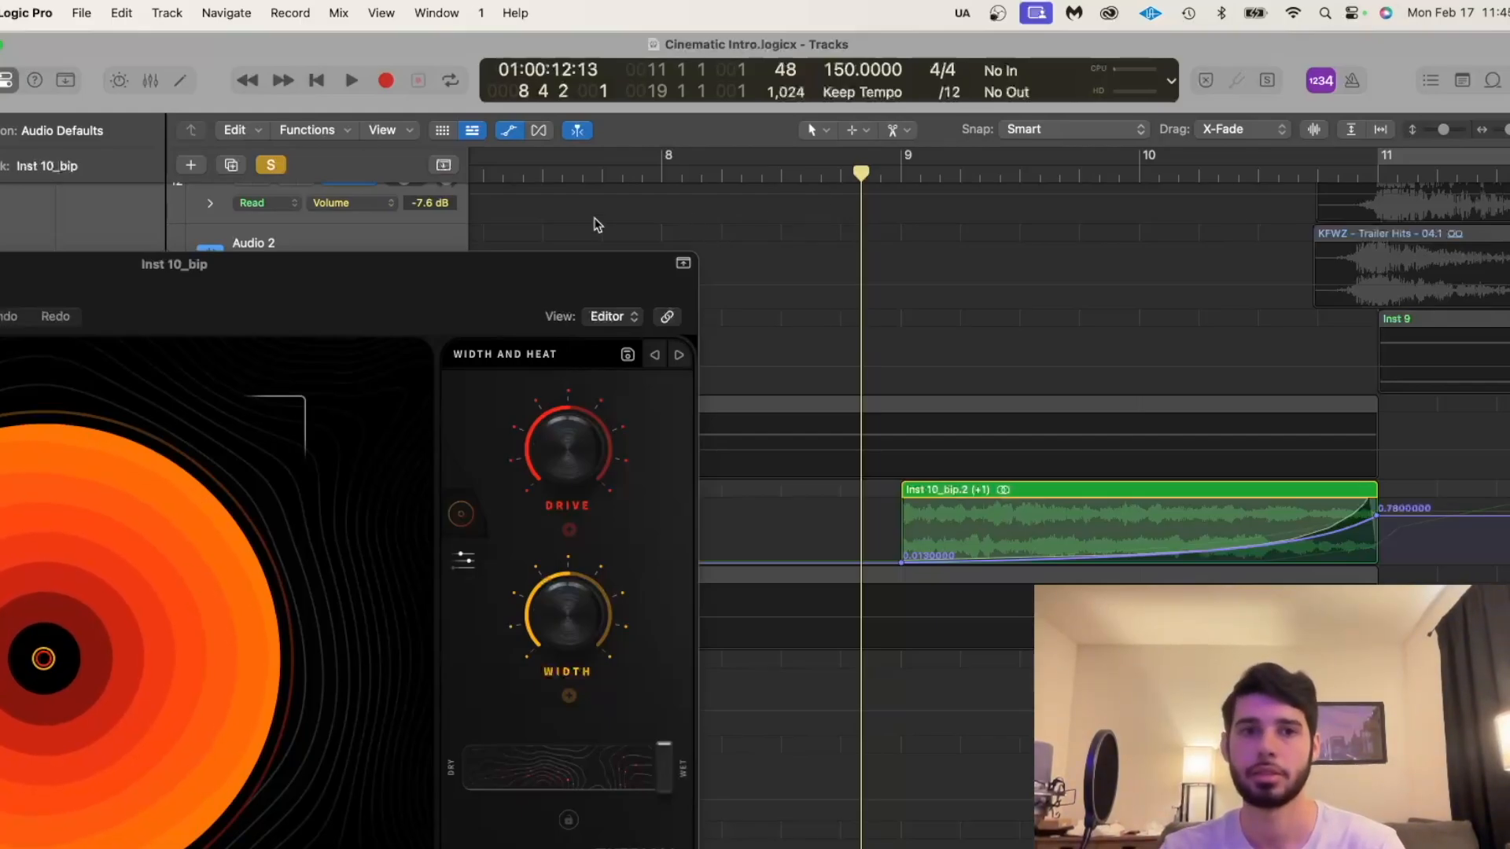
{"action": "left_click_drag", "start_coordinate": [490, 298], "coordinate": [623, 57]}
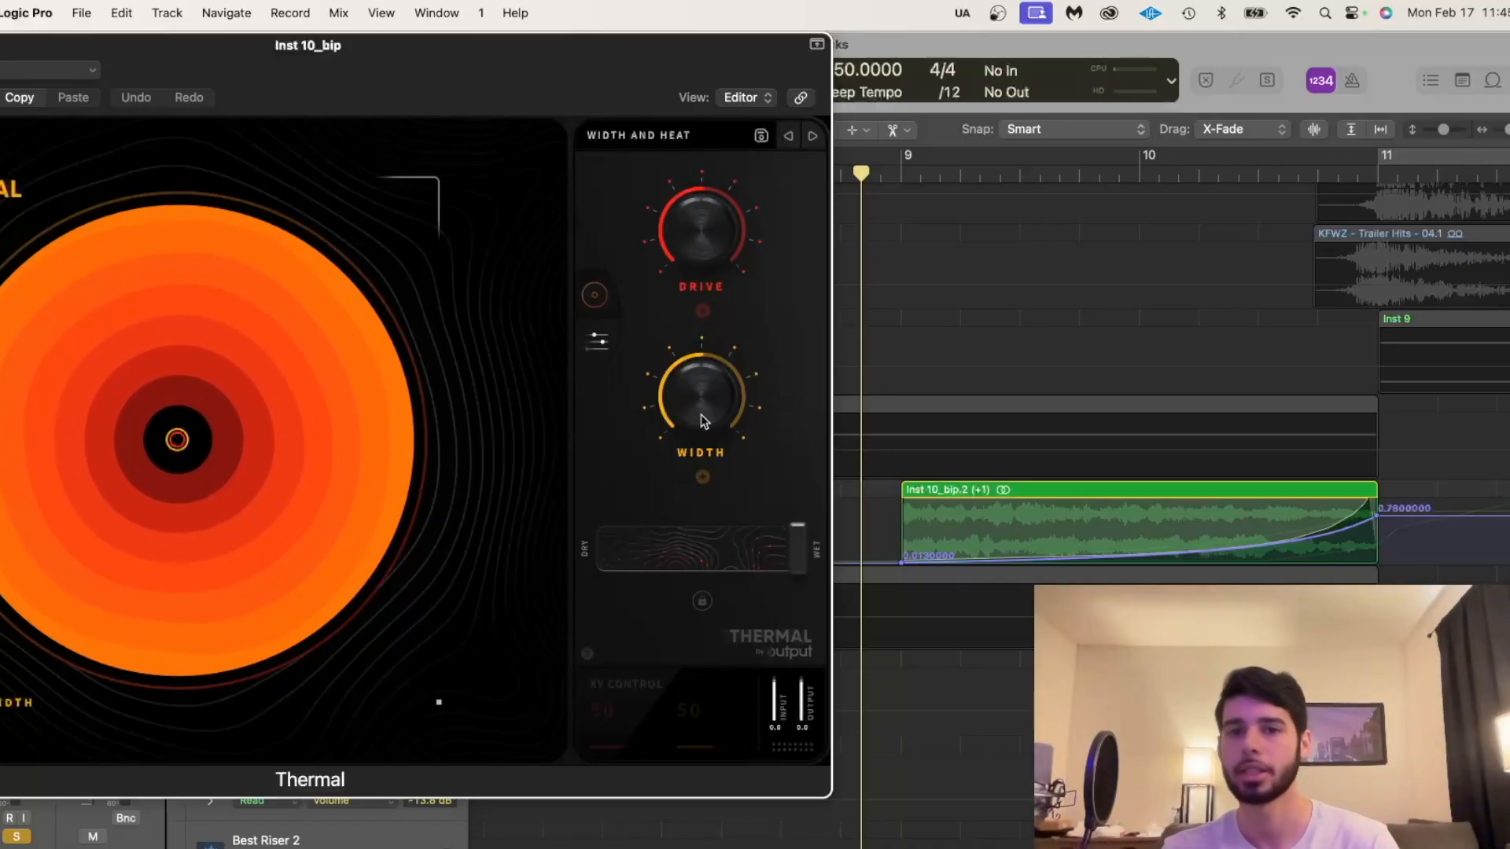
{"action": "key", "text": "space"}
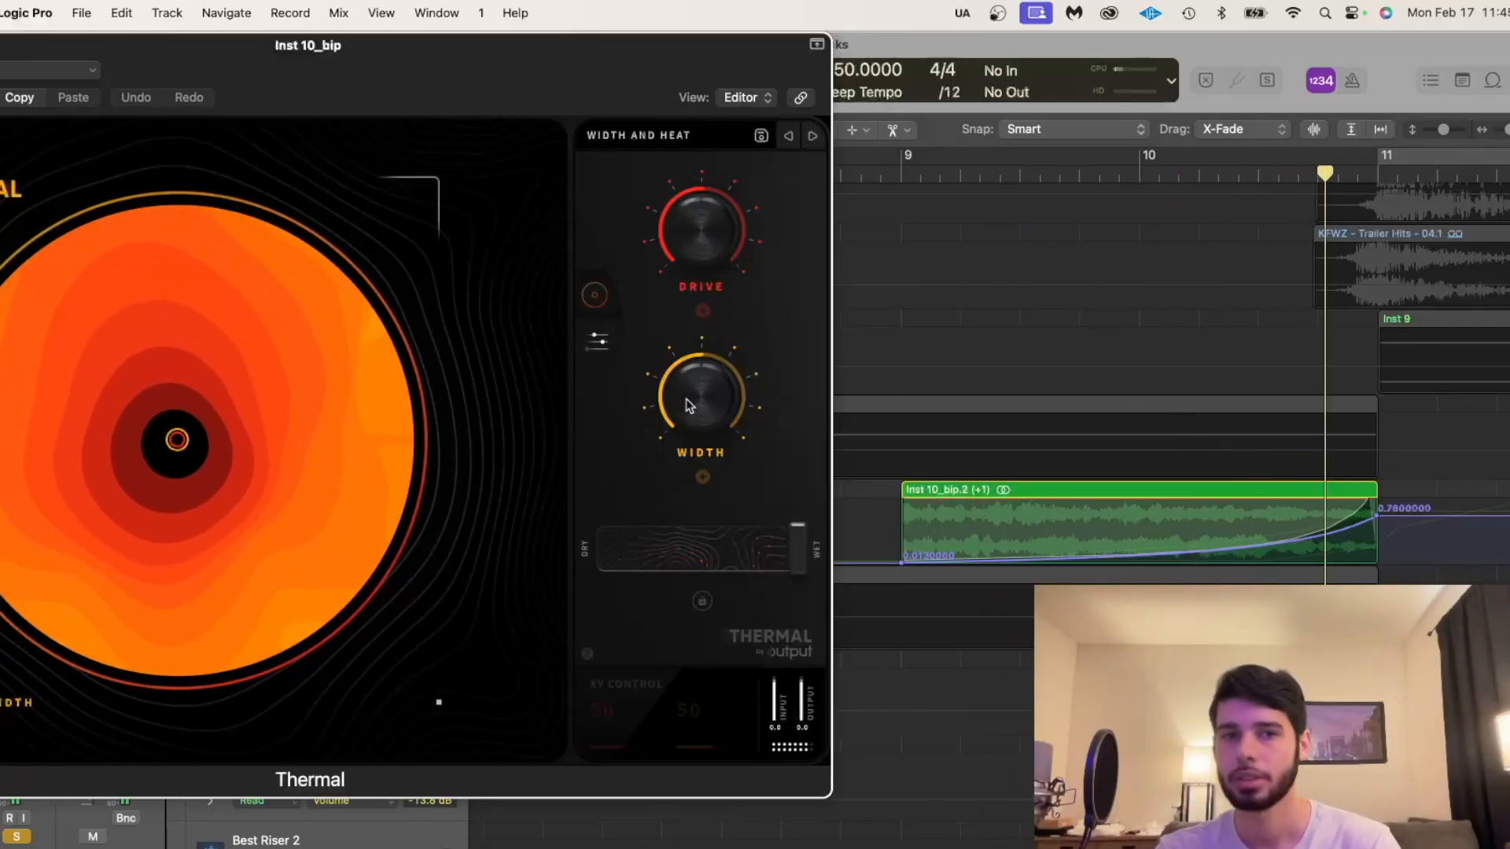
{"action": "left_click_drag", "start_coordinate": [315, 74], "coordinate": [706, 89]}
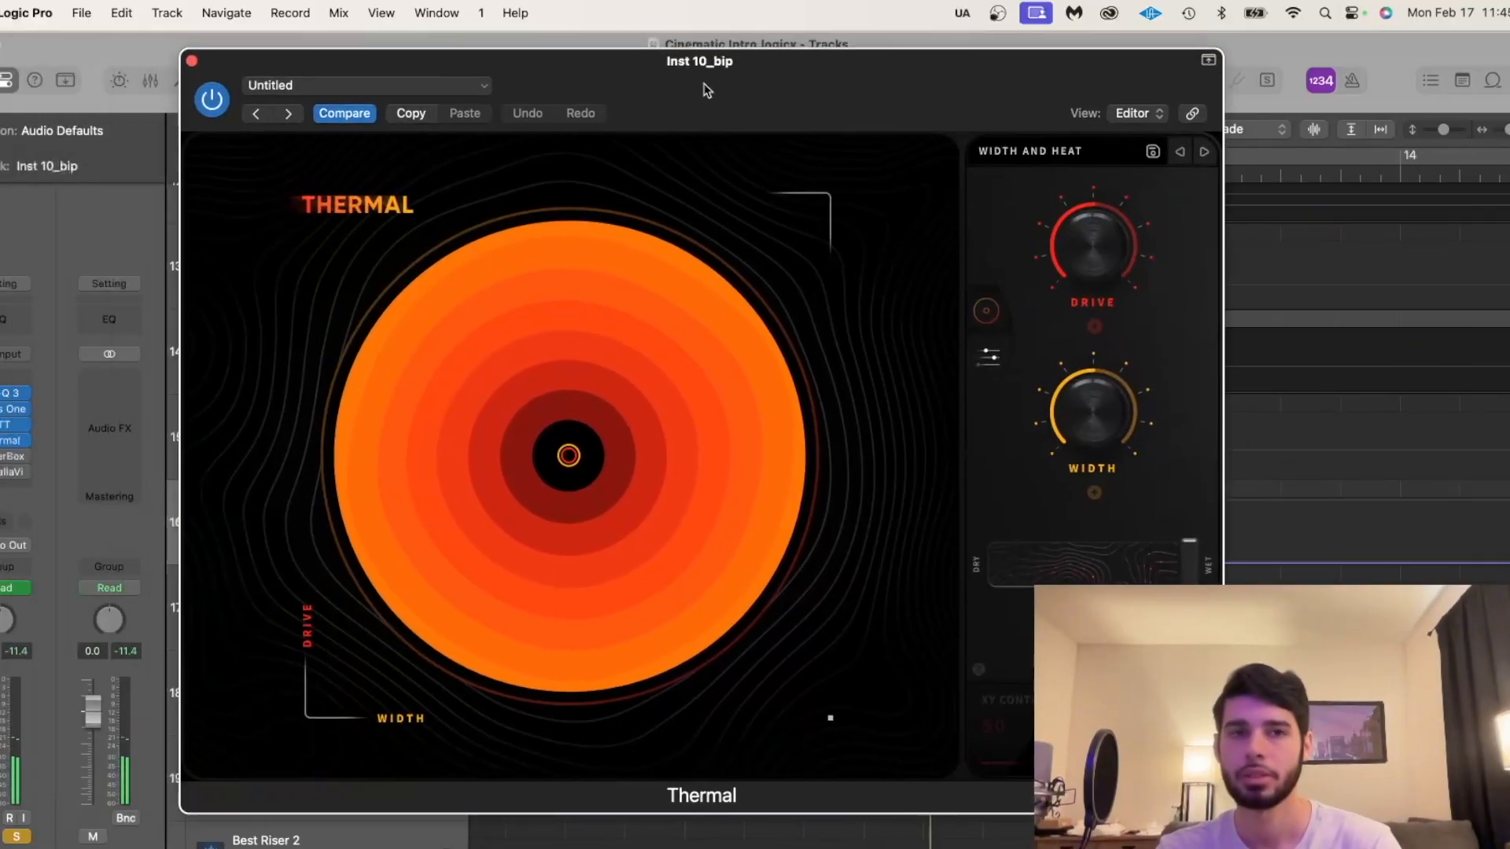
{"action": "left_click", "coordinate": [191, 60]}
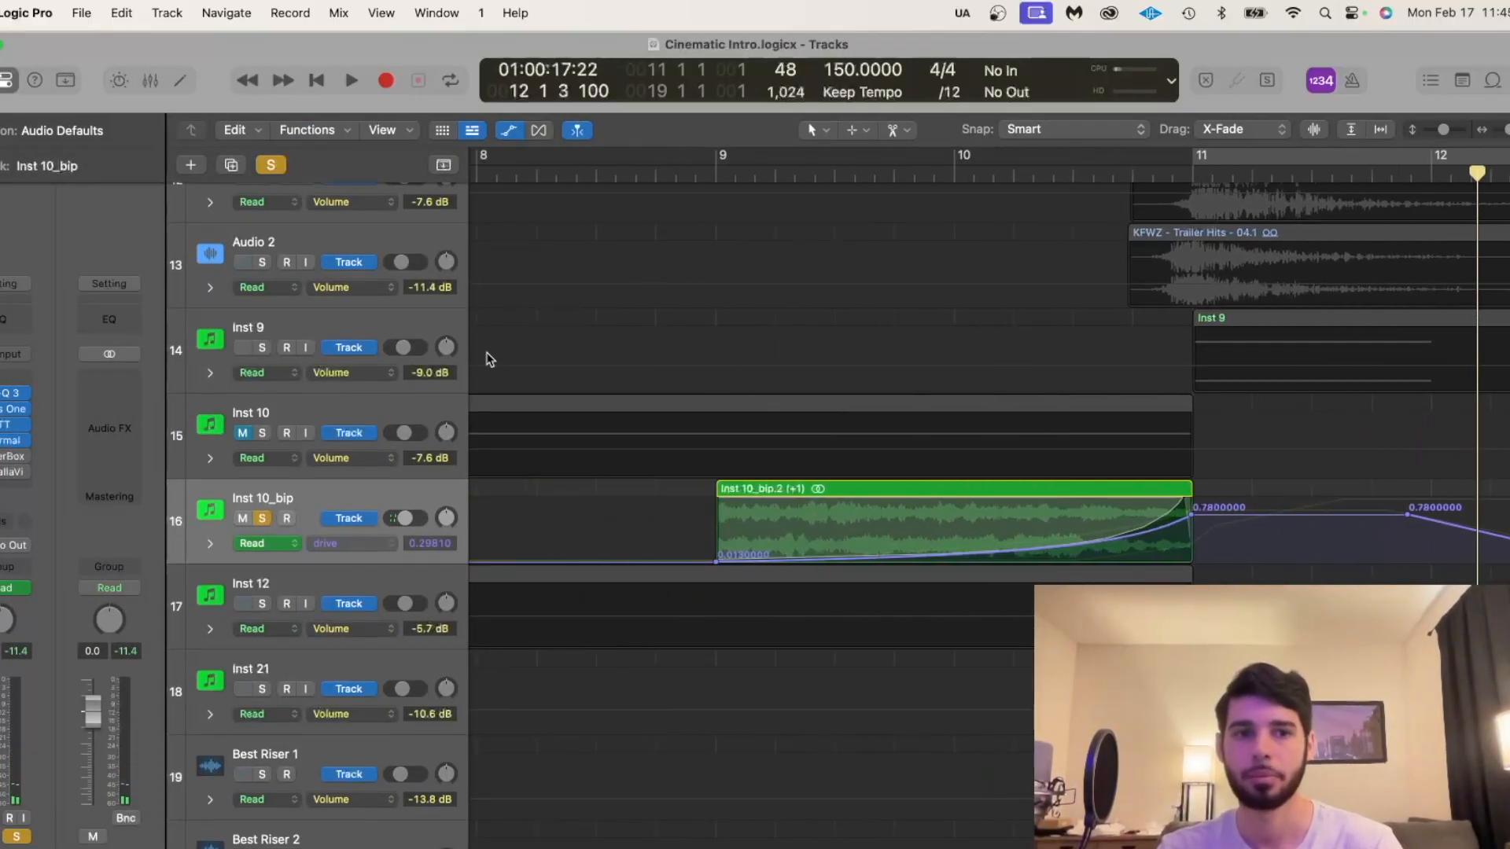
Open ShaperBox 3 on Inst 10_bip, look over its available shapers, and return to the Pan shaper's curve.
{"action": "left_click", "coordinate": [4, 459]}
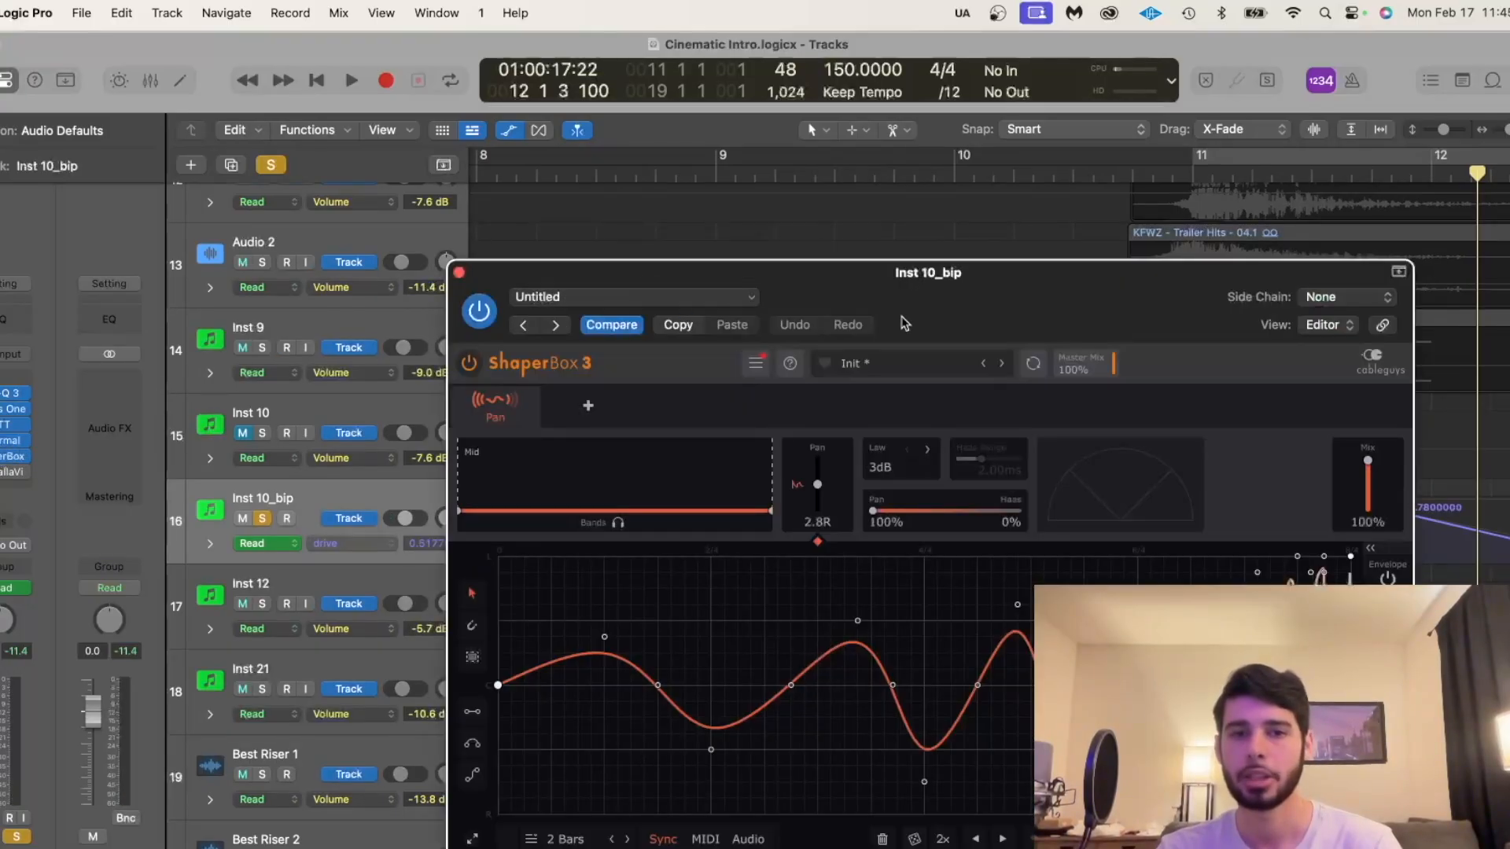
{"action": "left_click_drag", "start_coordinate": [1009, 299], "coordinate": [813, 252]}
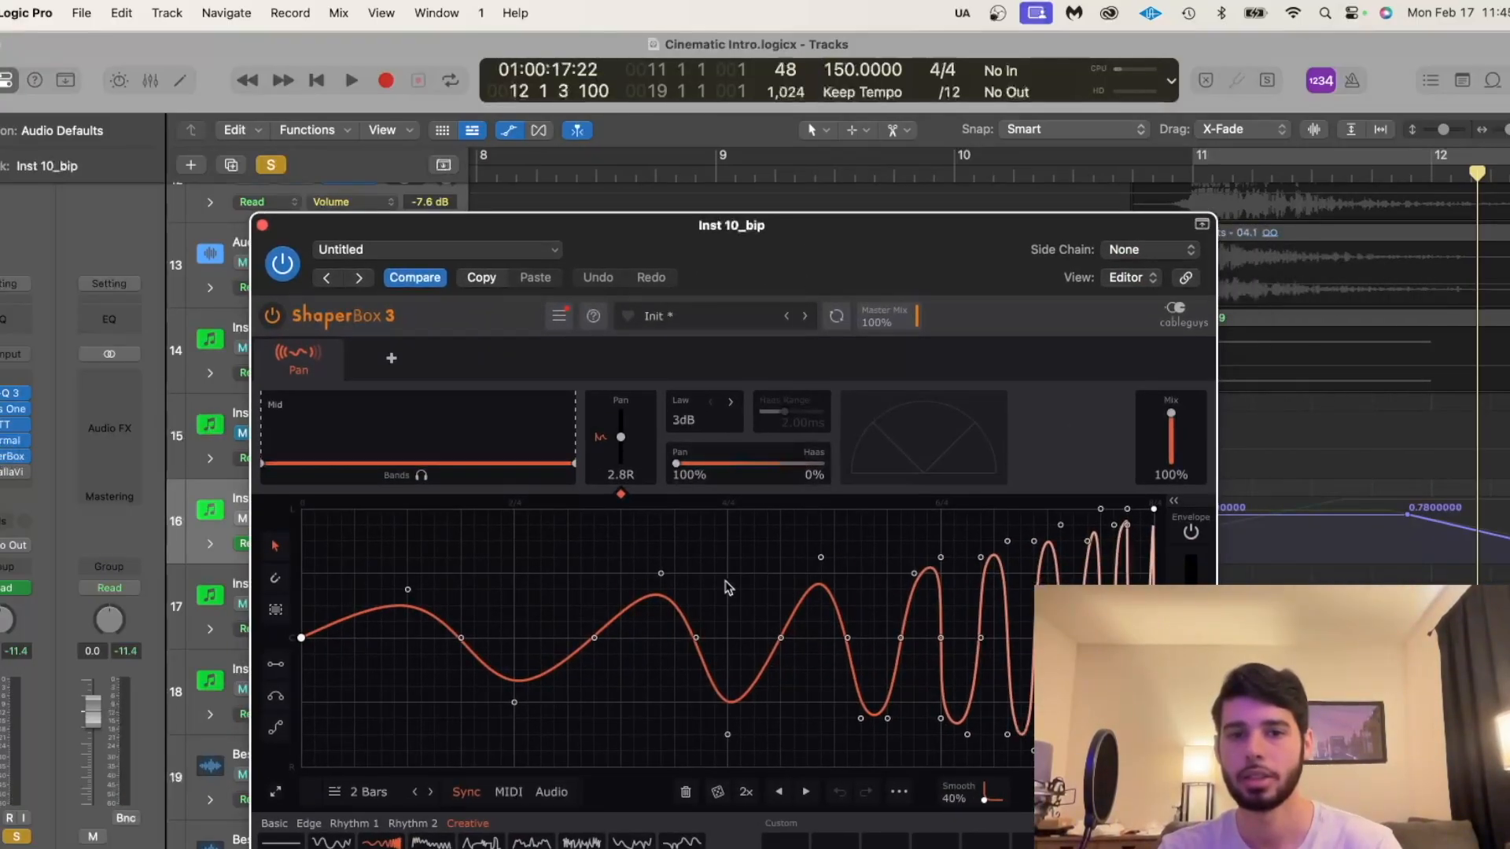
{"action": "mouse_move", "coordinate": [333, 361]}
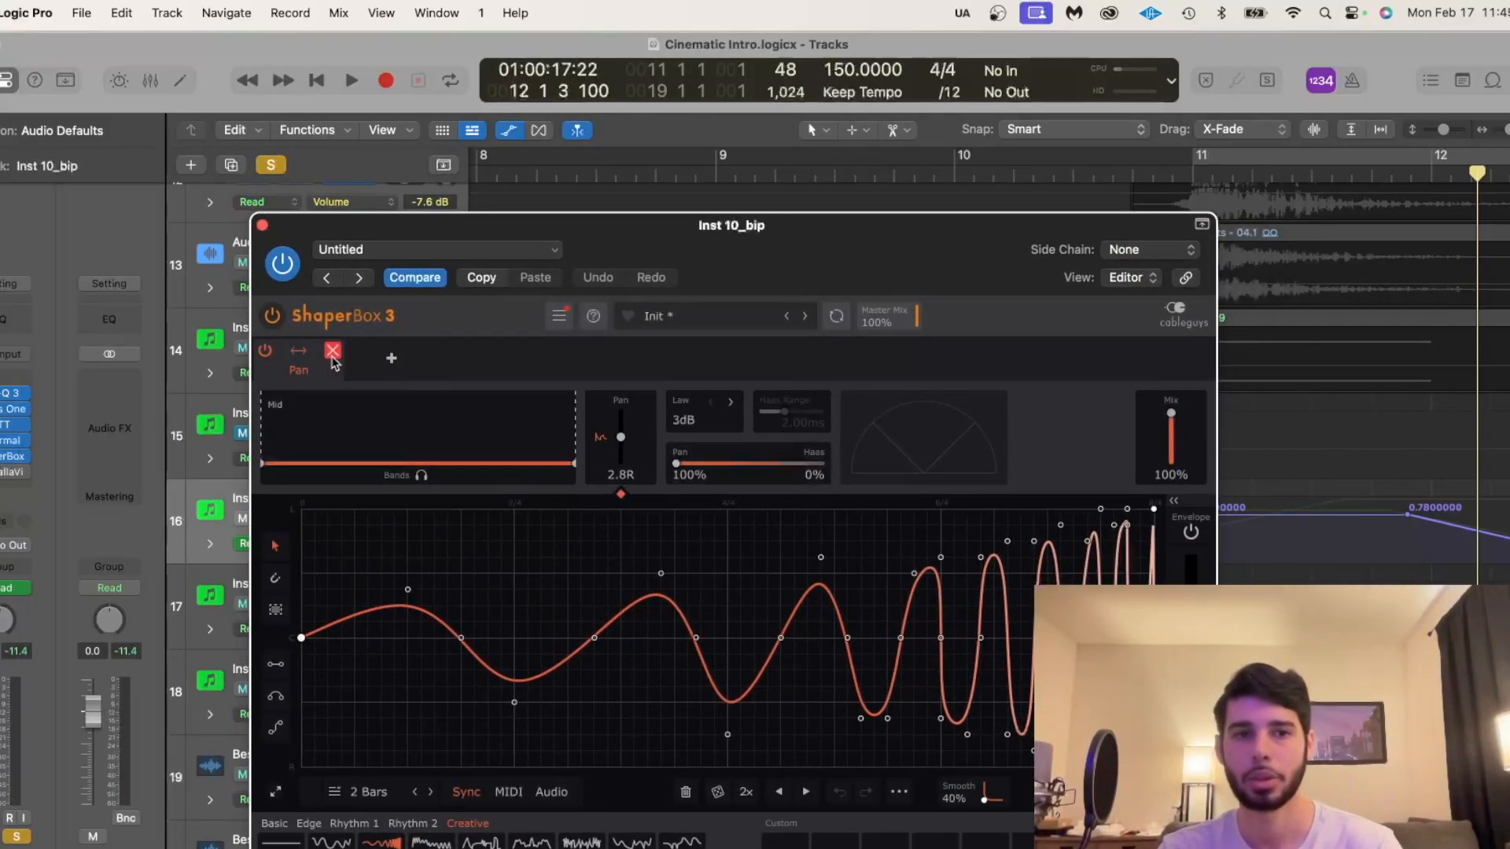
{"action": "left_click", "coordinate": [391, 361]}
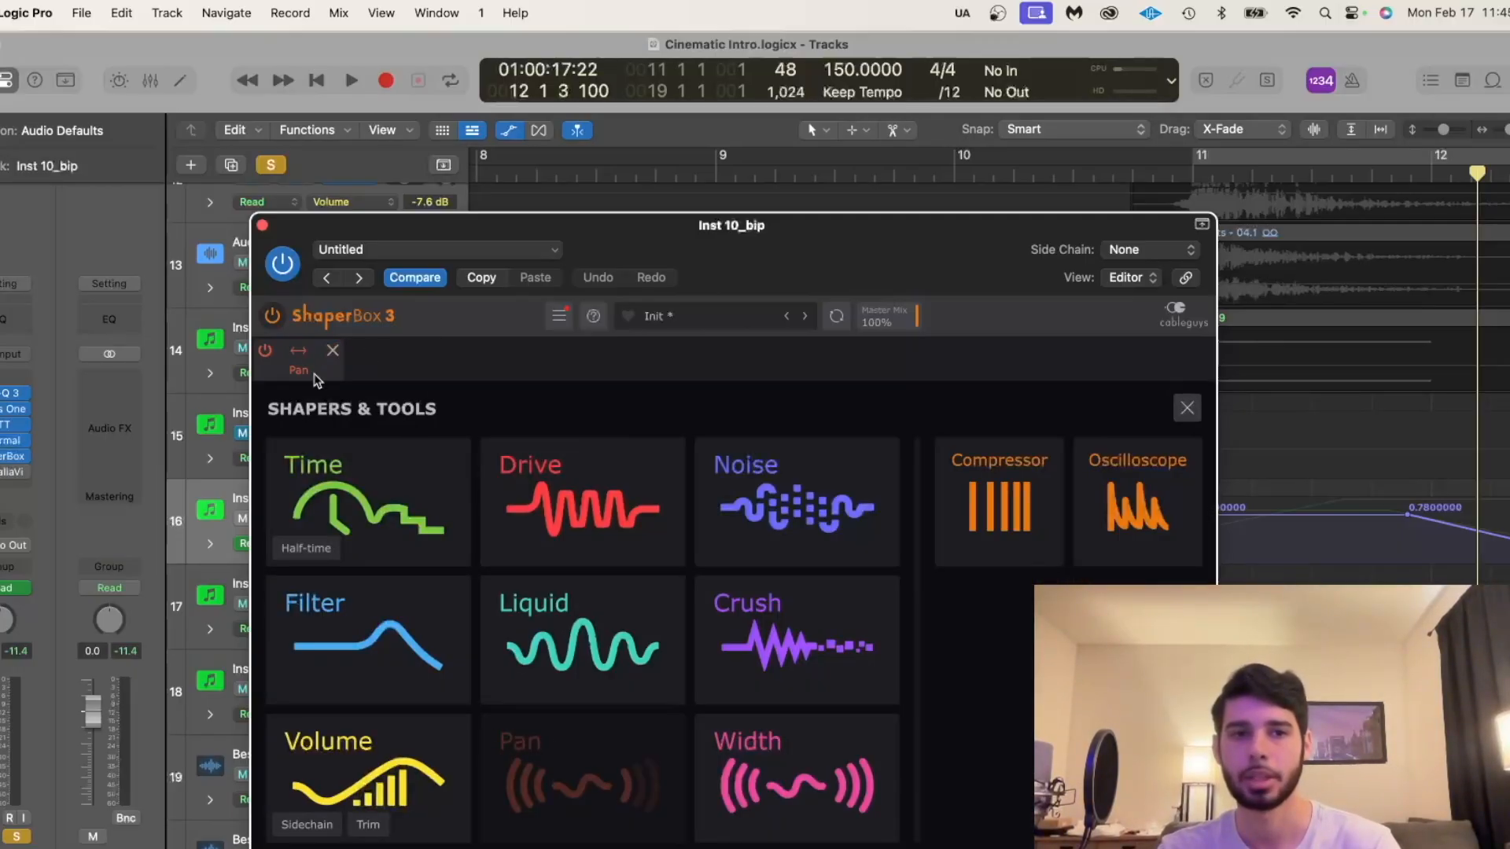
{"action": "left_click", "coordinate": [300, 374]}
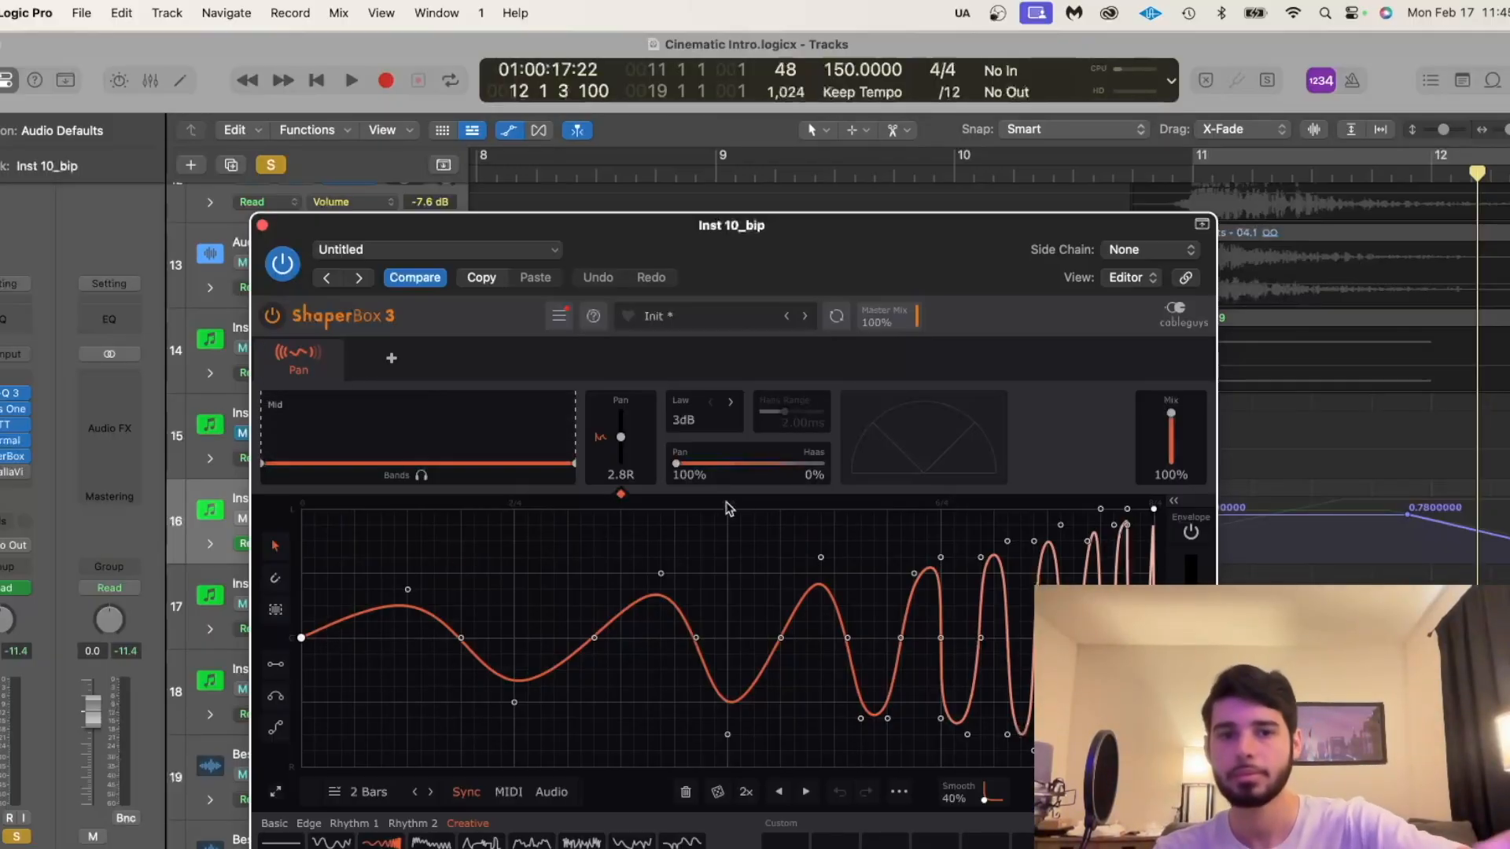
{"action": "left_click_drag", "start_coordinate": [916, 265], "coordinate": [720, 260]}
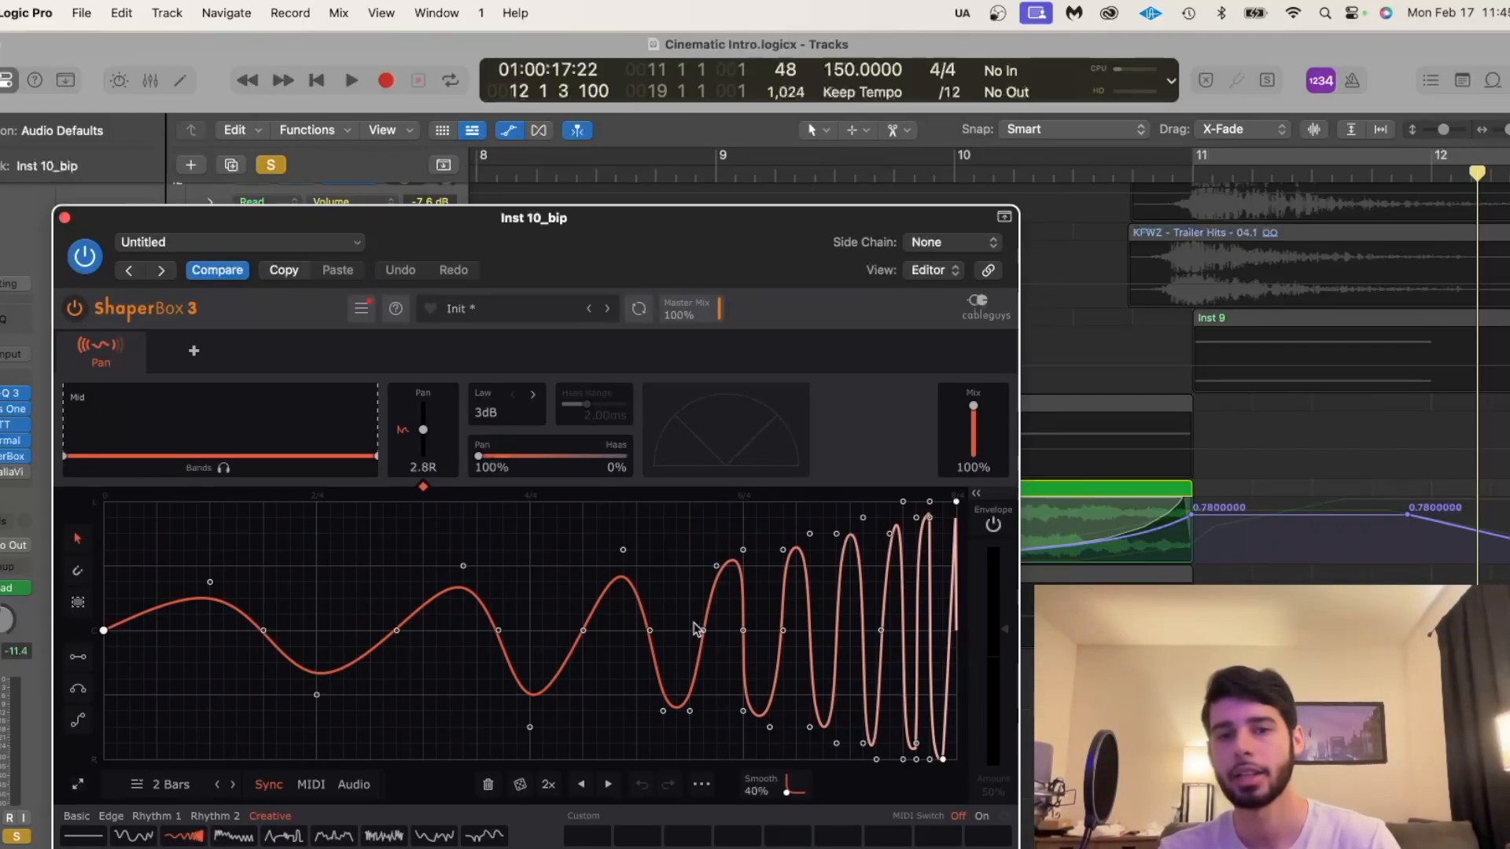
Place ShaperBox 3 beside the region and play Inst 10_bip from just before bar 9 to follow the Pan curve.
{"action": "scroll", "coordinate": [1153, 359], "scroll_direction": "left", "scroll_amount": 5}
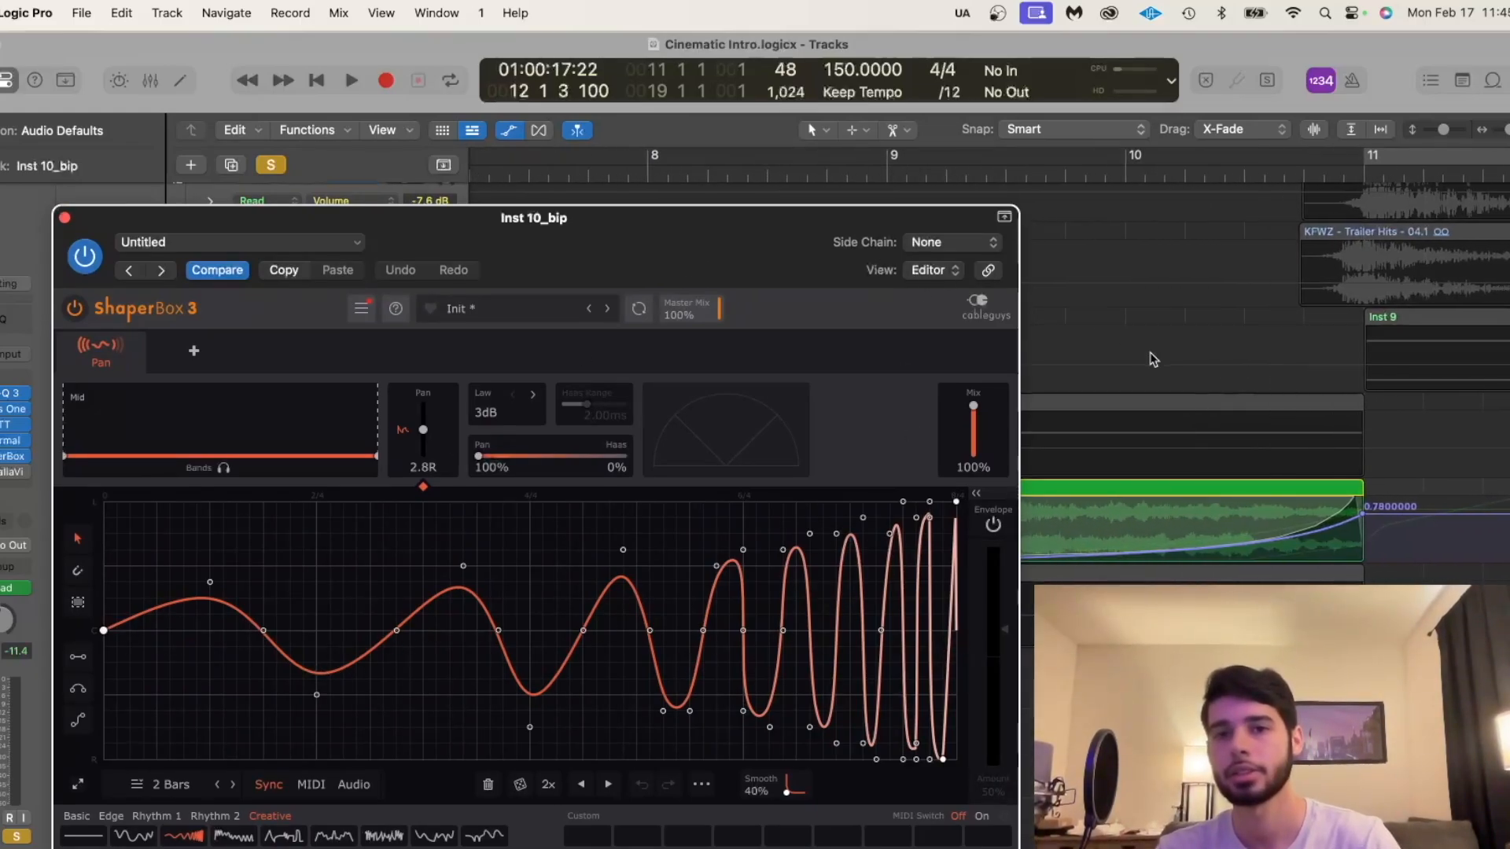
{"action": "left_click_drag", "start_coordinate": [842, 261], "coordinate": [623, 224]}
{"action": "left_click", "coordinate": [1061, 178]}
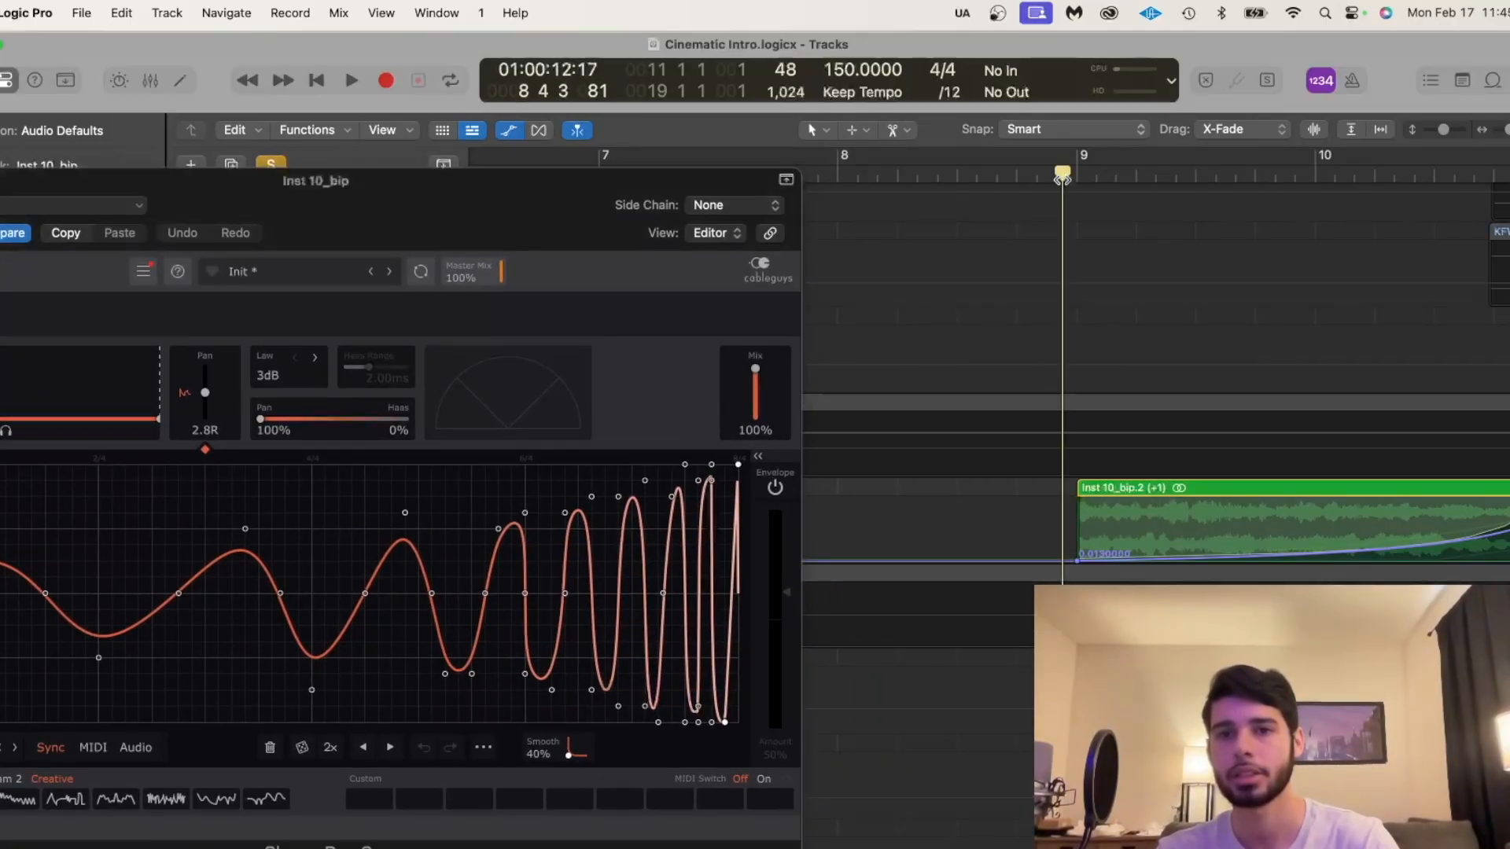
{"action": "key", "text": "space"}
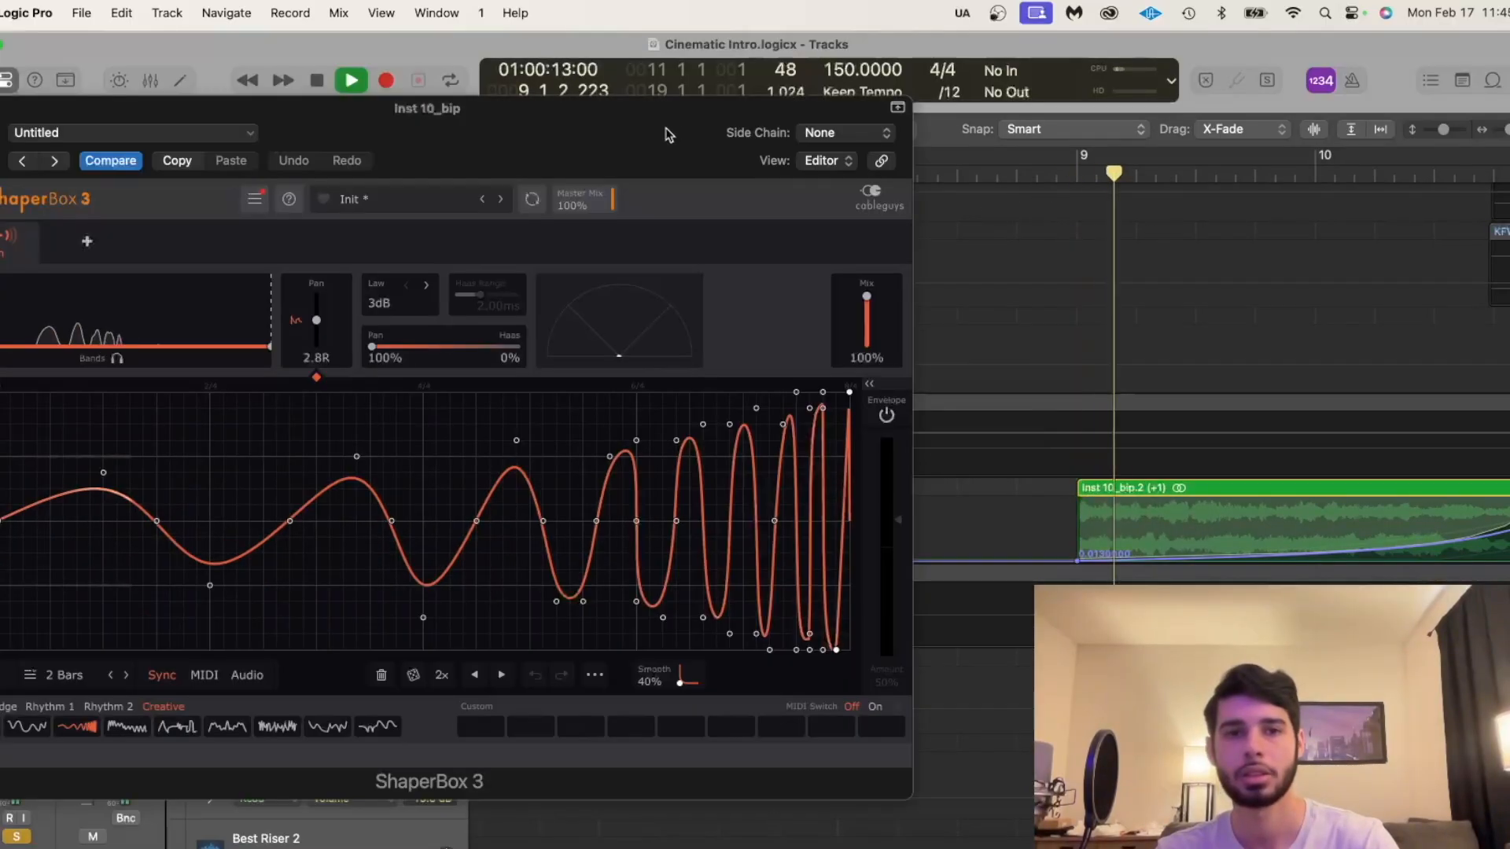
{"action": "left_click", "coordinate": [667, 132]}
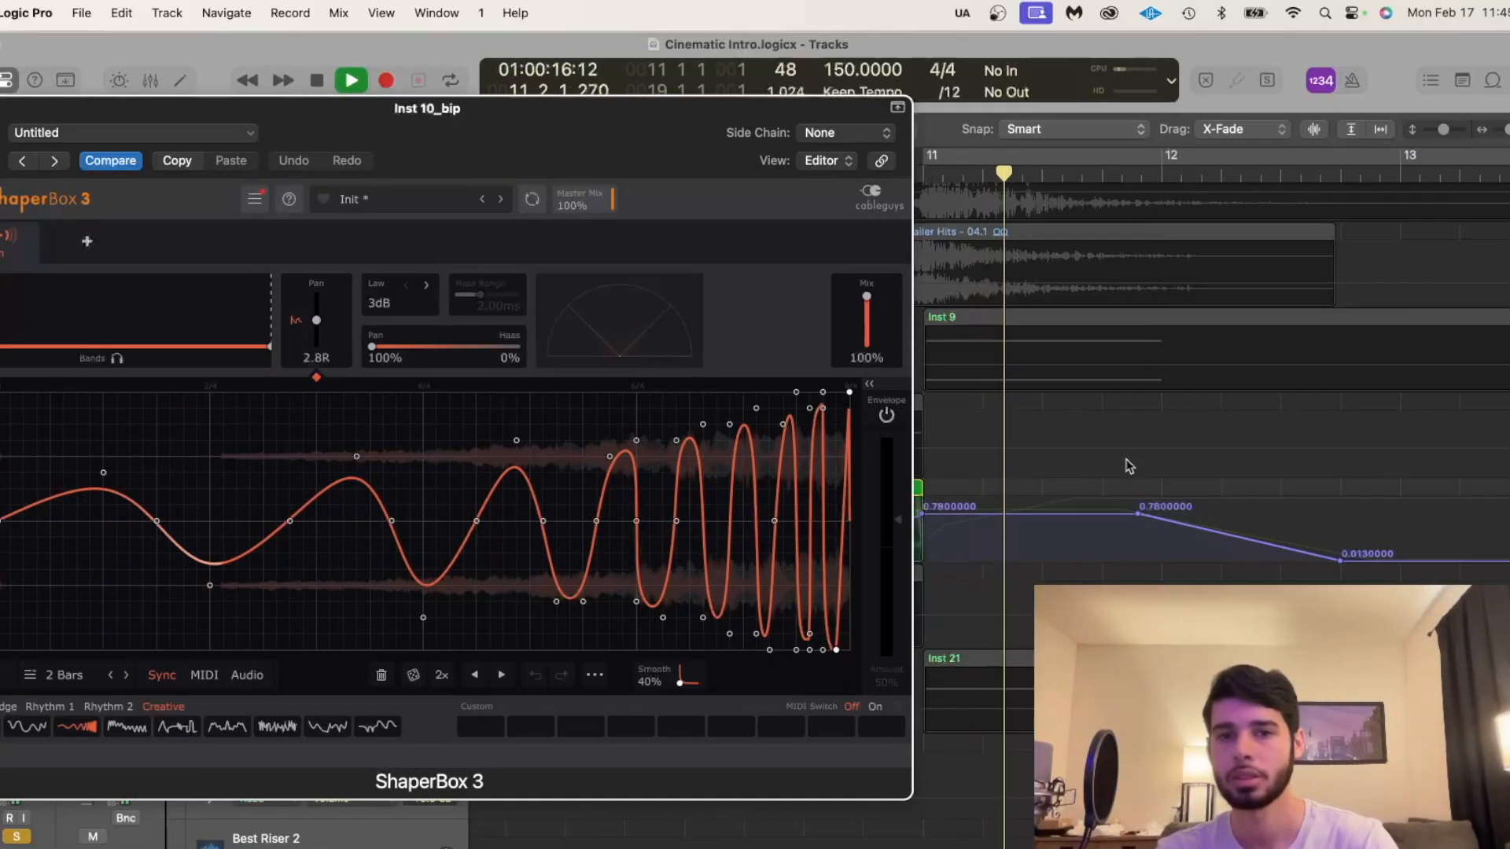
{"action": "key", "text": "space"}
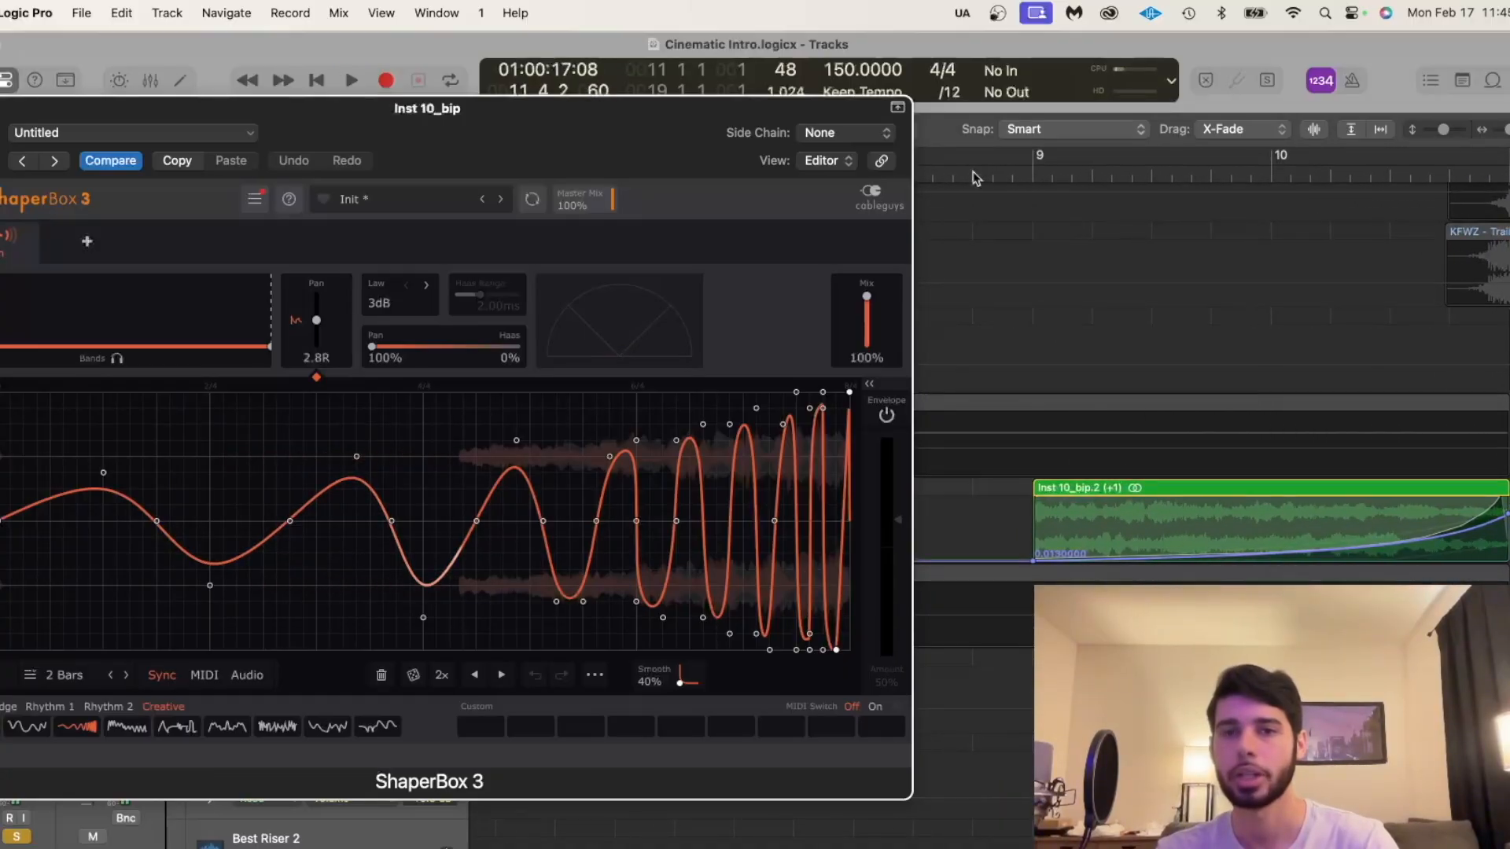
Replay the Inst 10_bip region from before bar 9 to hear its panning, and close ShaperBox 3.
{"action": "left_click", "coordinate": [973, 175]}
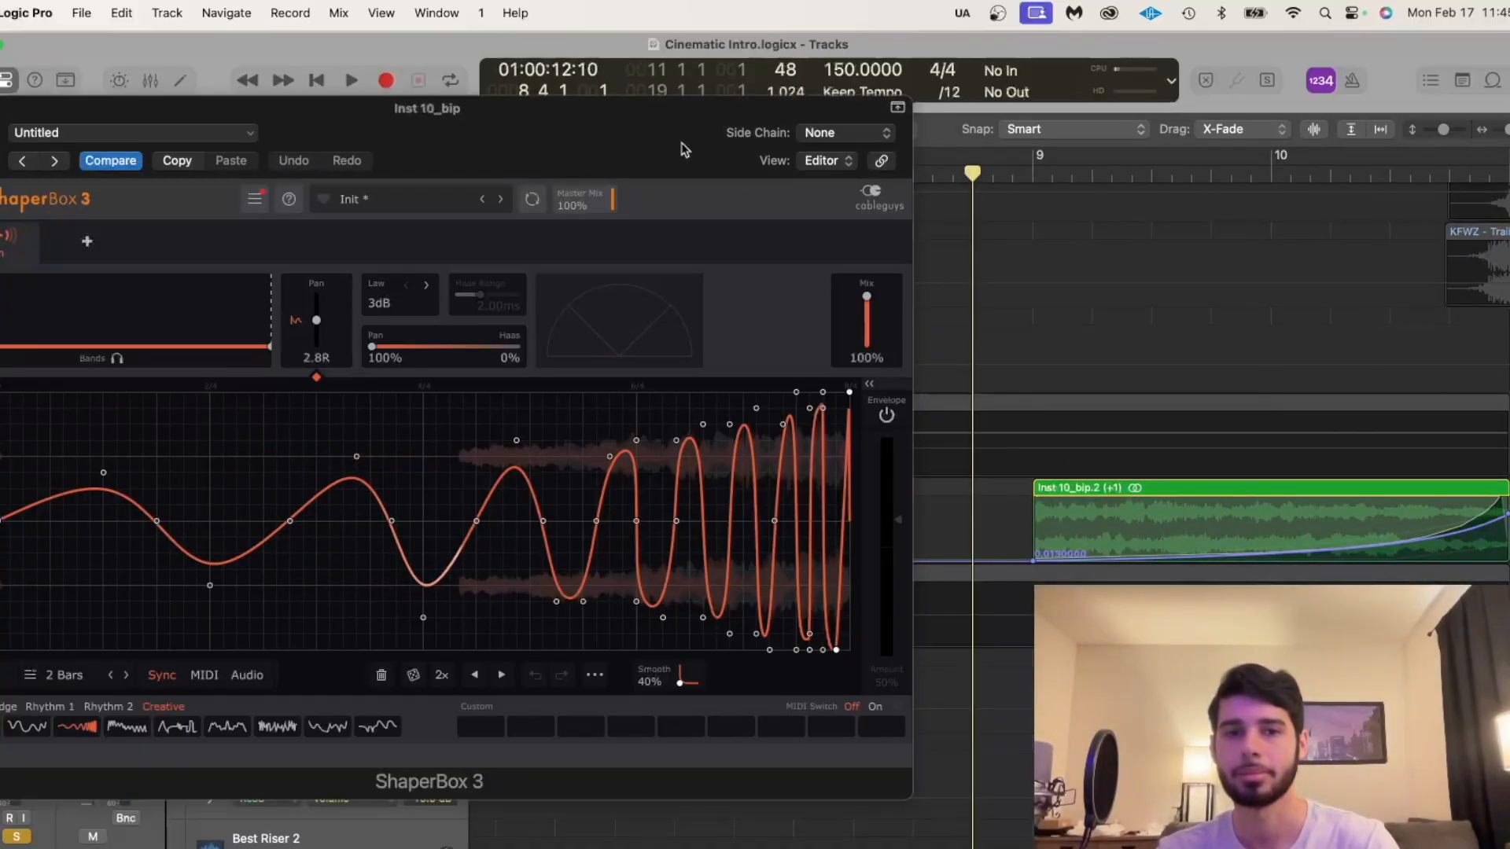
{"action": "key", "text": "space"}
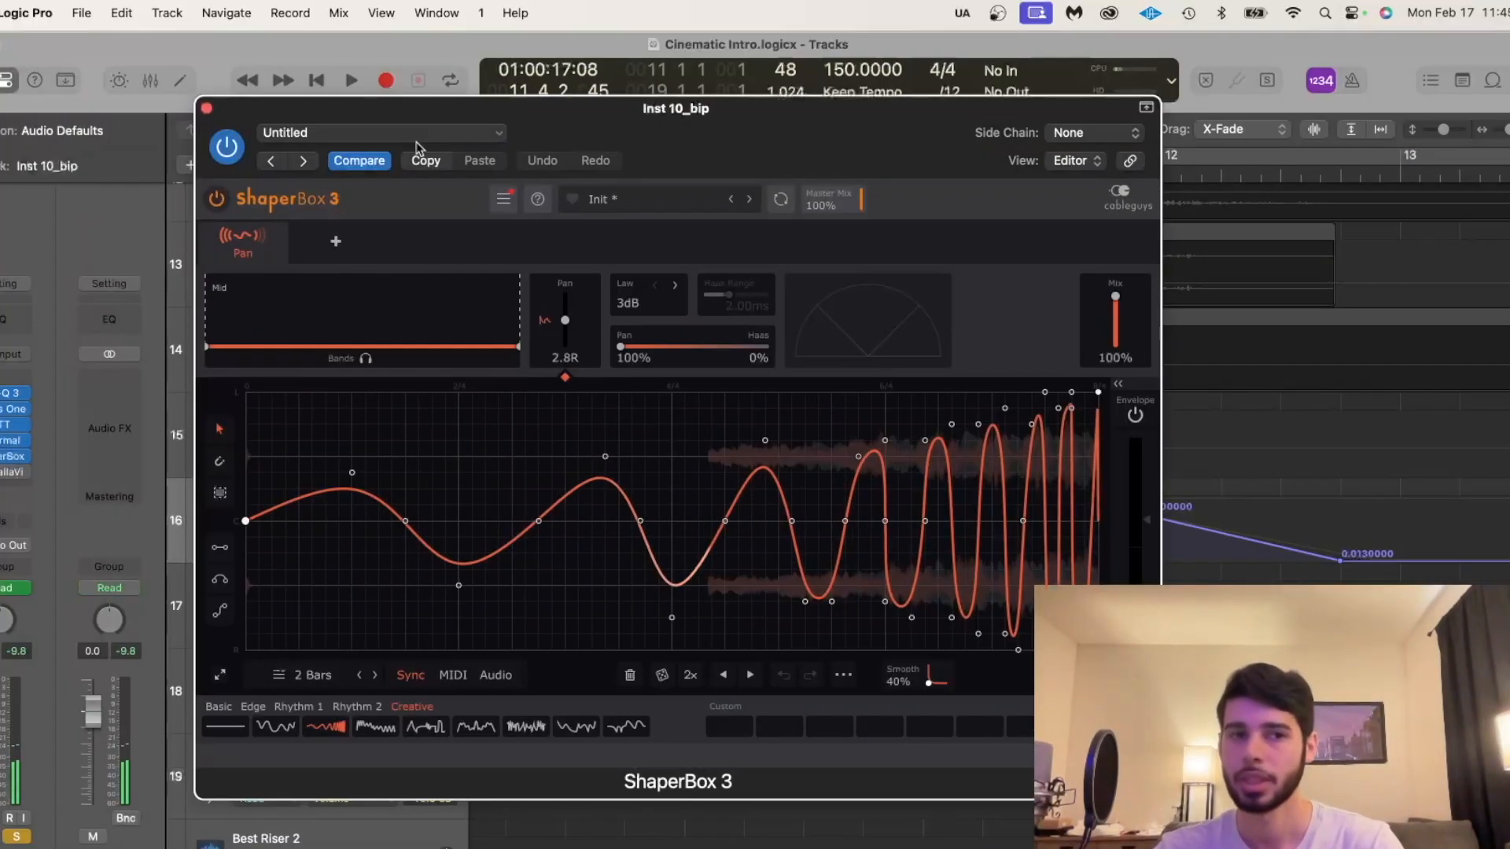
{"action": "left_click", "coordinate": [206, 108]}
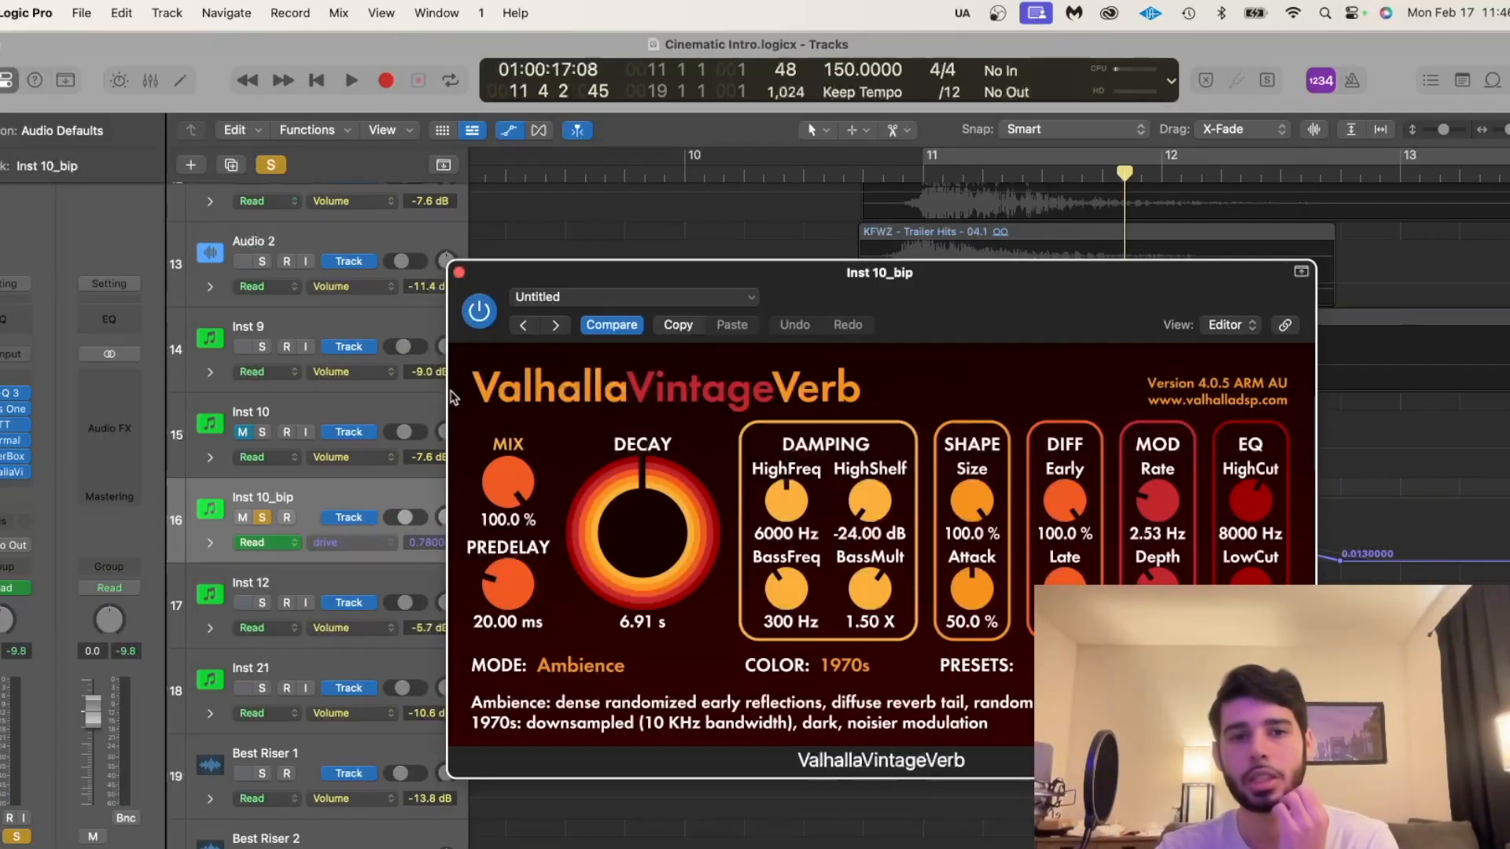
With ValhallaVintageVerb open, move the playhead before bar 9 and switch the Inst 10_bip automation lane to the reverb's Mix parameter.
{"action": "left_click", "coordinate": [495, 154]}
{"action": "scroll", "coordinate": [590, 157], "scroll_direction": "left", "scroll_amount": 3}
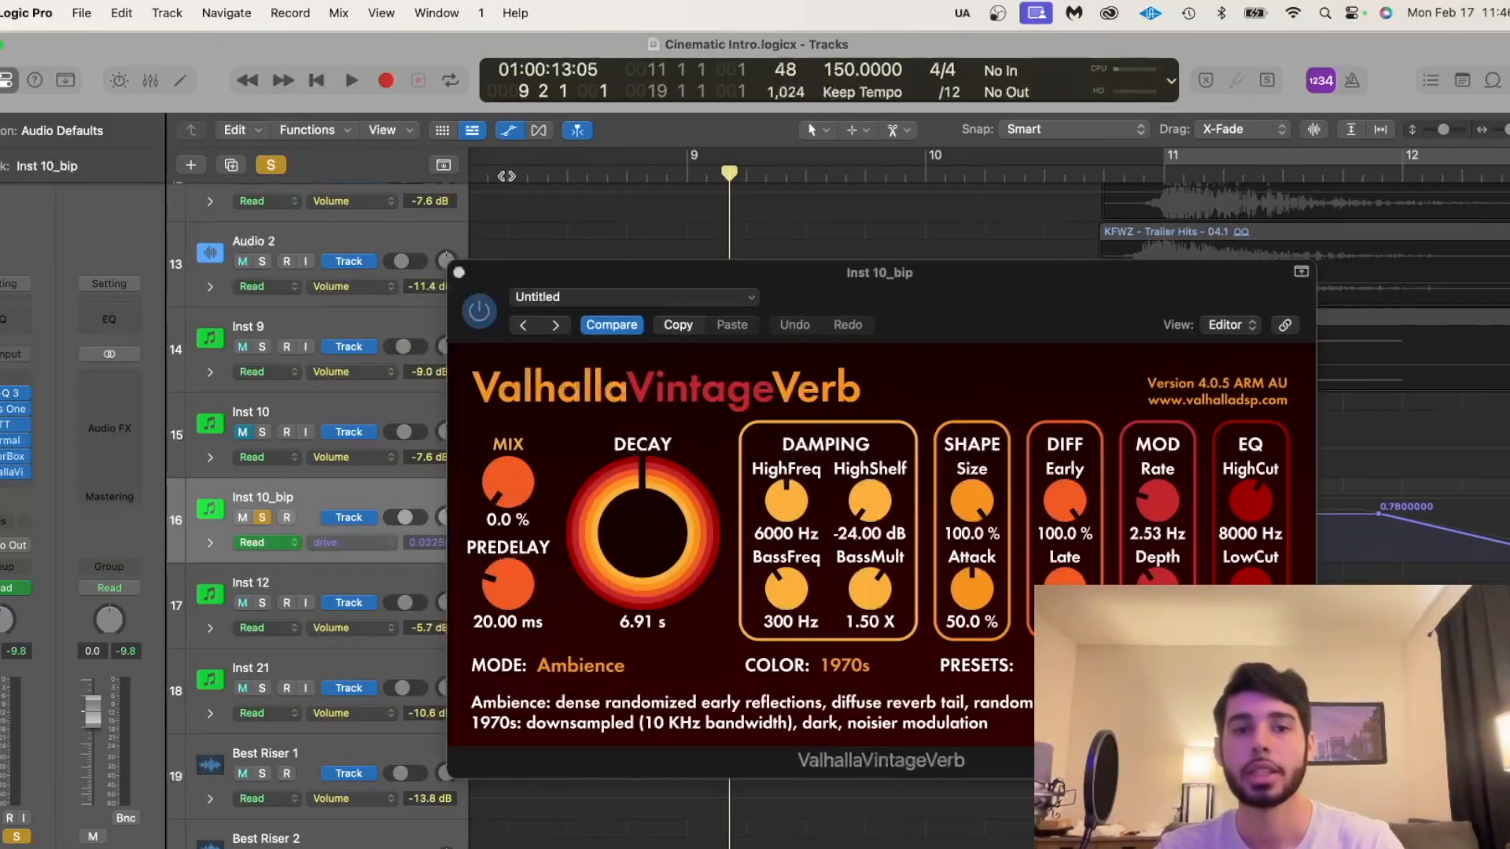
{"action": "left_click", "coordinate": [665, 175]}
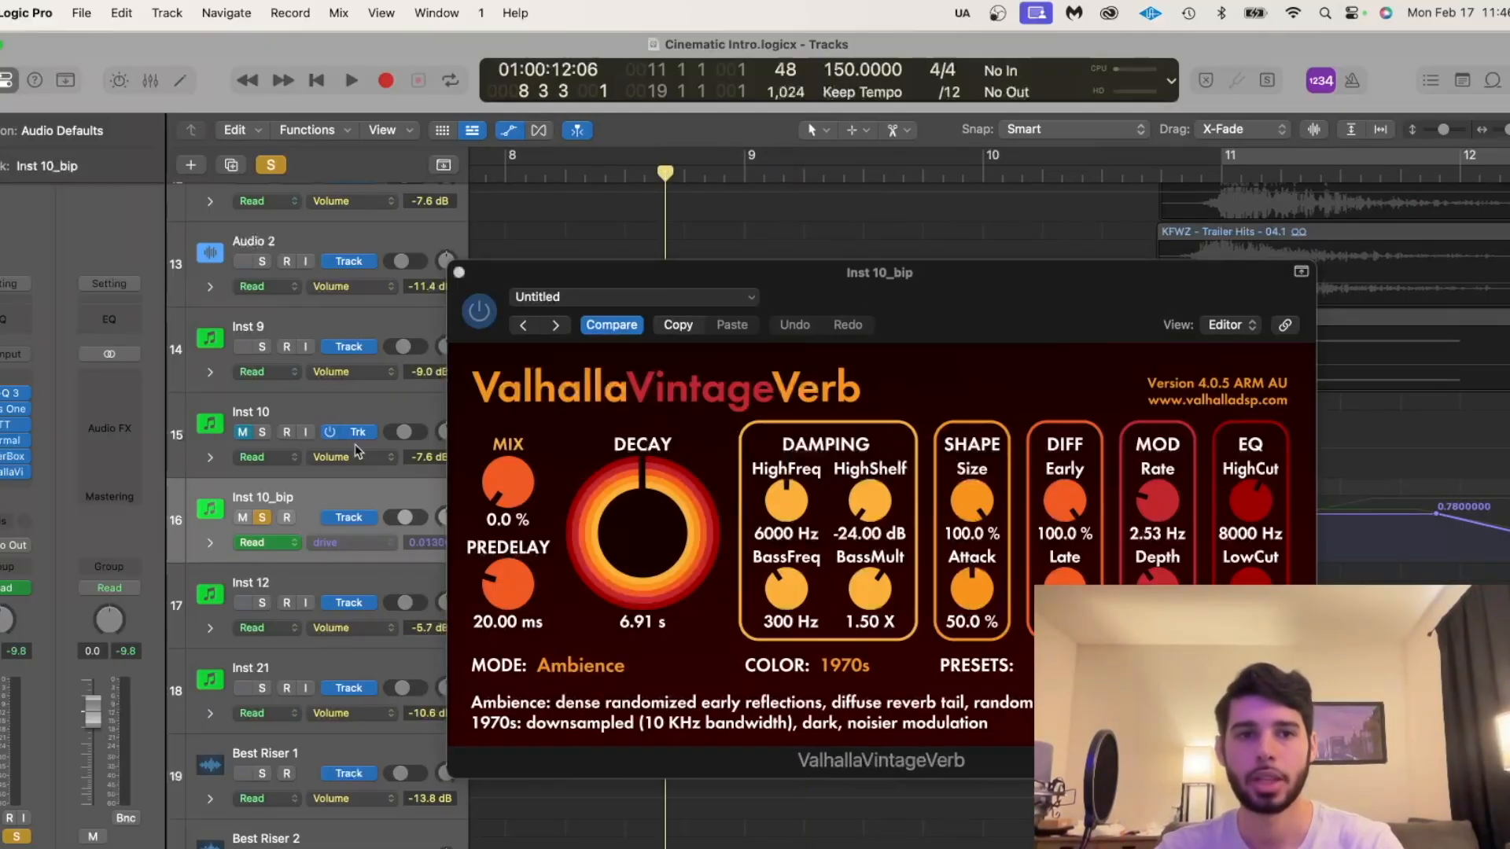
{"action": "left_click", "coordinate": [352, 543]}
{"action": "left_click", "coordinate": [391, 559]}
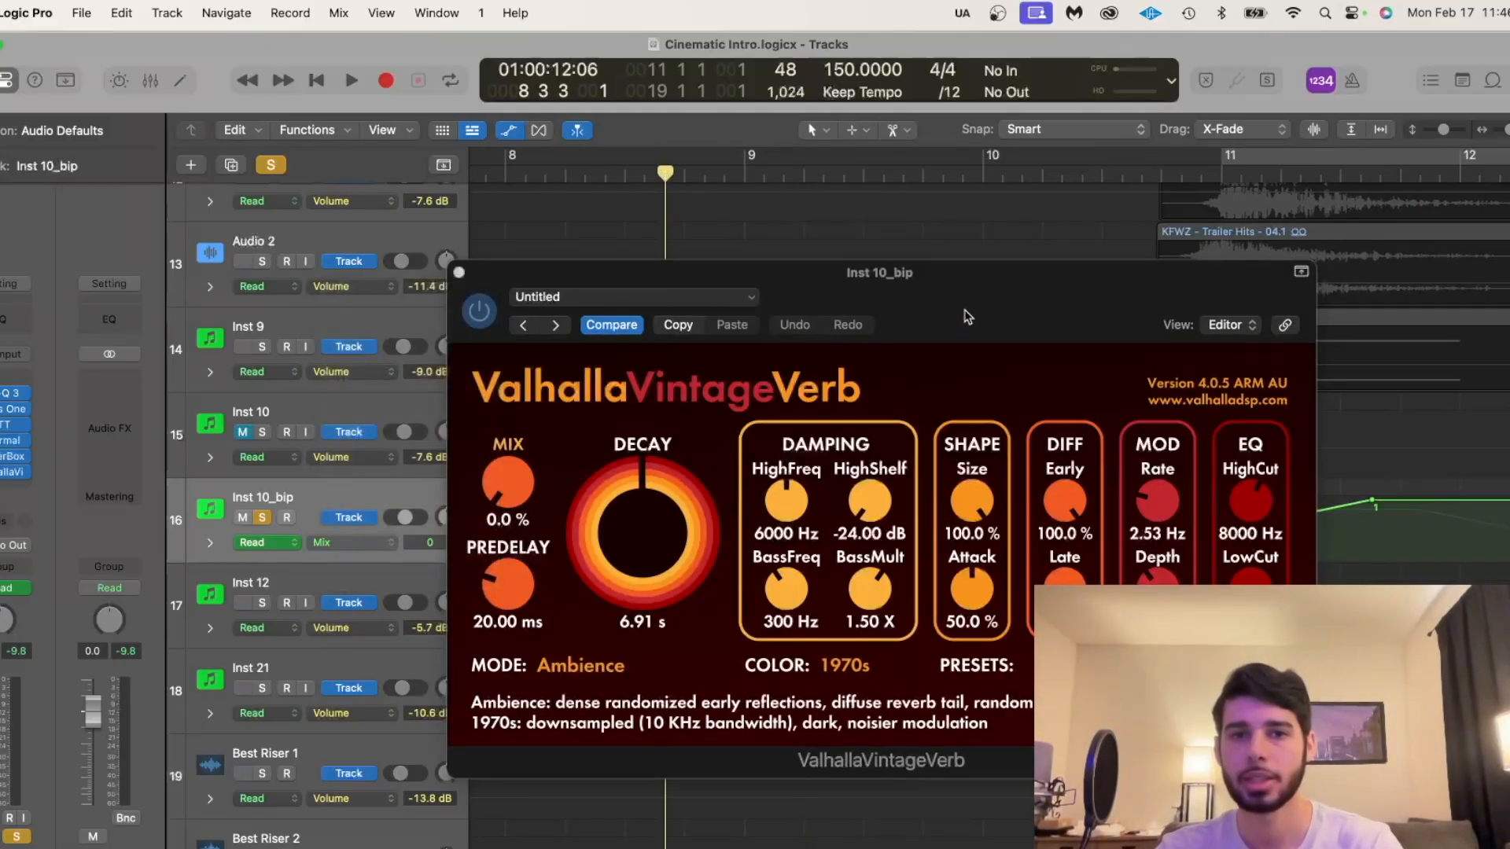
Reposition the ValhallaVintageVerb window to examine the Mix automation around bar 11 alongside the reverb's settings.
{"action": "left_click_drag", "start_coordinate": [983, 273], "coordinate": [439, 272]}
{"action": "scroll", "coordinate": [1080, 482], "scroll_direction": "right", "scroll_amount": 3}
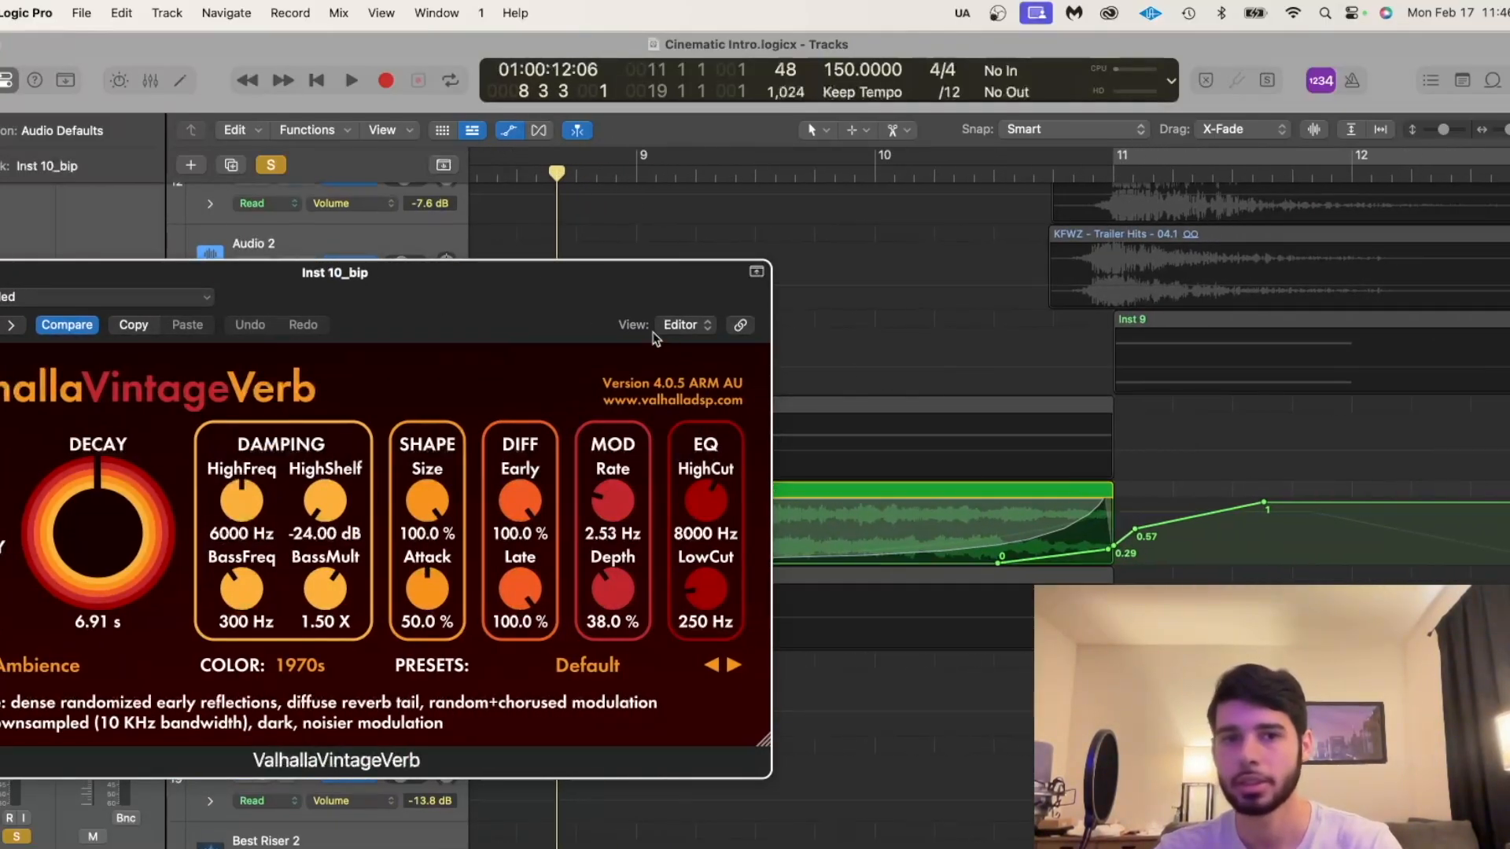
{"action": "left_click_drag", "start_coordinate": [655, 338], "coordinate": [470, 715]}
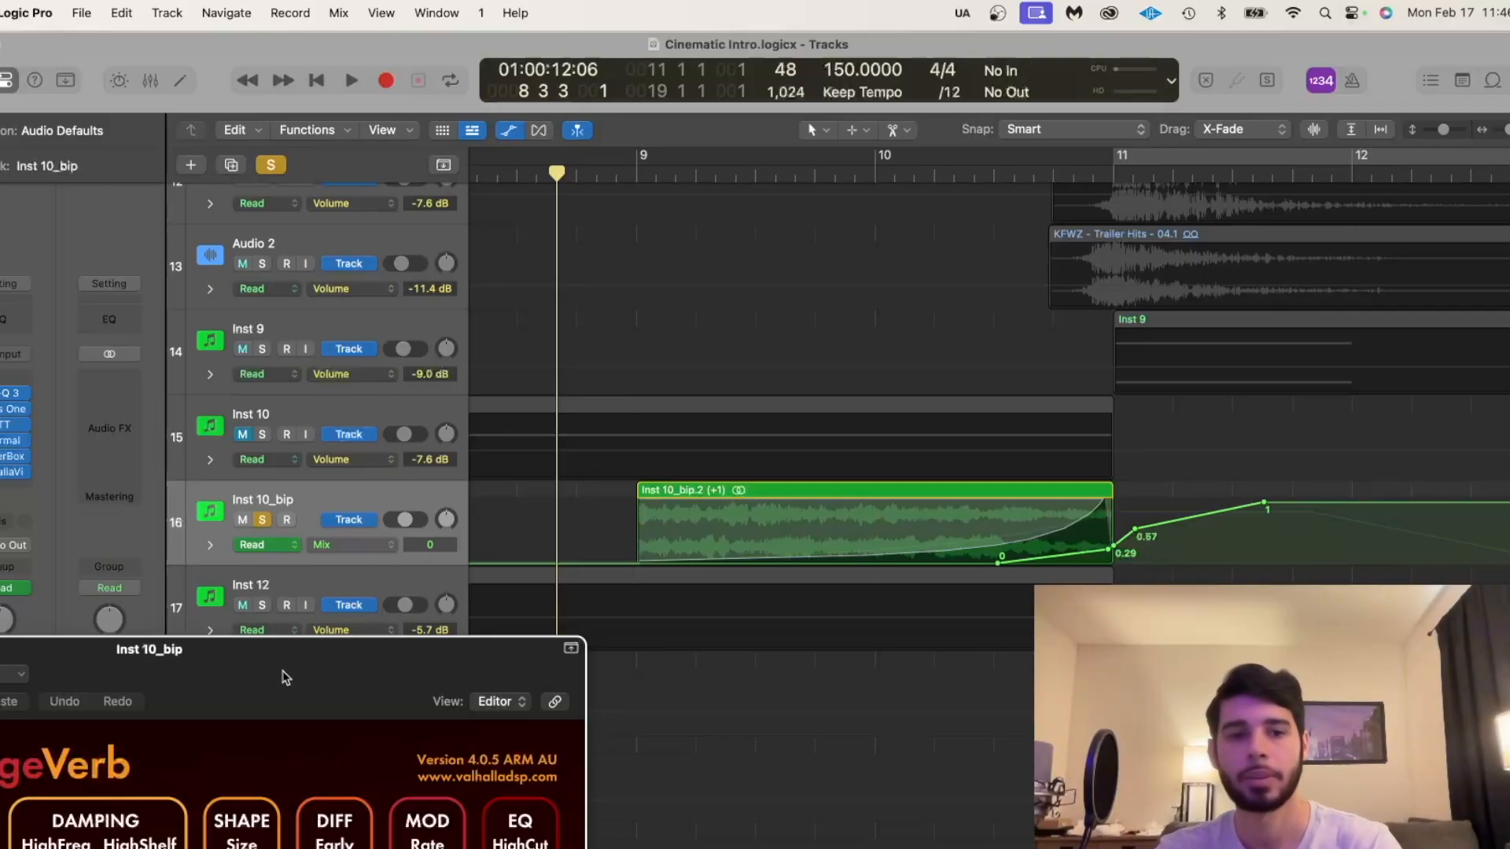
{"action": "left_click_drag", "start_coordinate": [285, 678], "coordinate": [645, 255]}
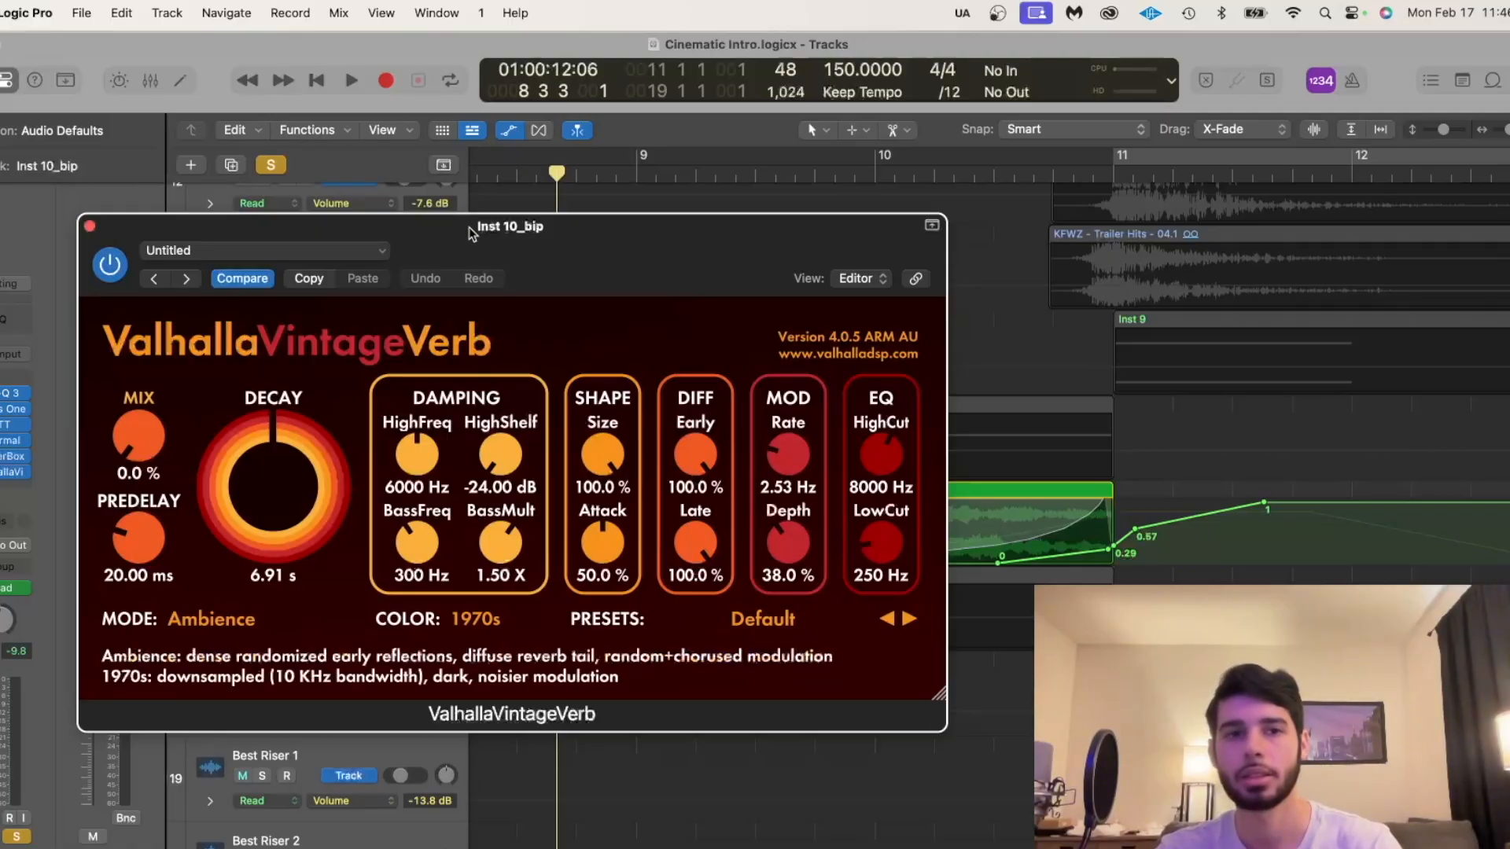
Play Inst 10_bip from before bar 9 beside ValhallaVintageVerb to follow the Mix automation, and close the reverb.
{"action": "left_click_drag", "start_coordinate": [475, 244], "coordinate": [419, 240]}
{"action": "key", "text": "space"}
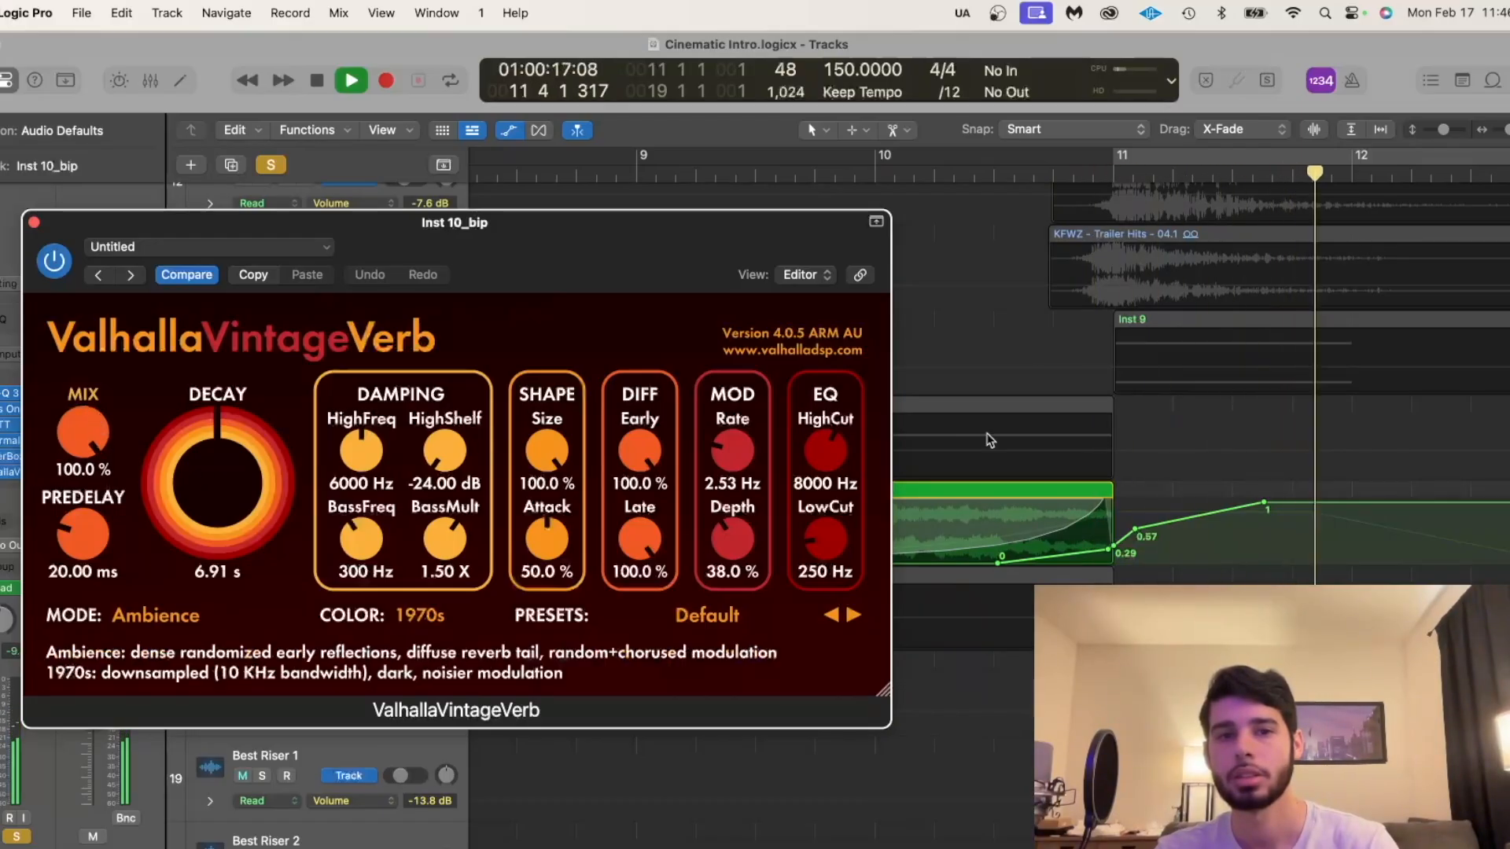
{"action": "scroll", "coordinate": [1007, 256], "scroll_direction": "left", "scroll_amount": 5}
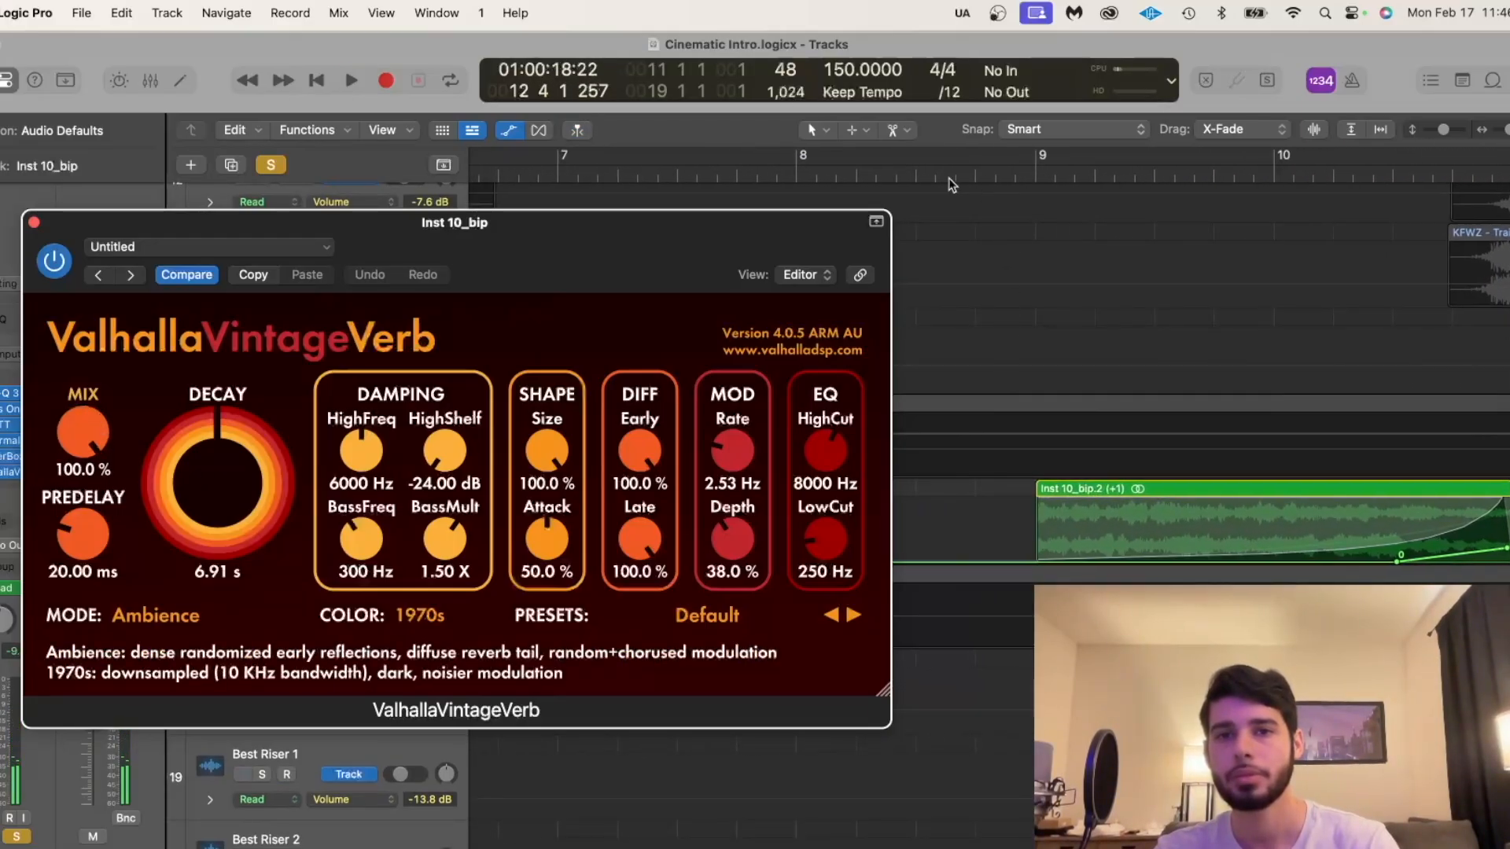
{"action": "left_click", "coordinate": [913, 174]}
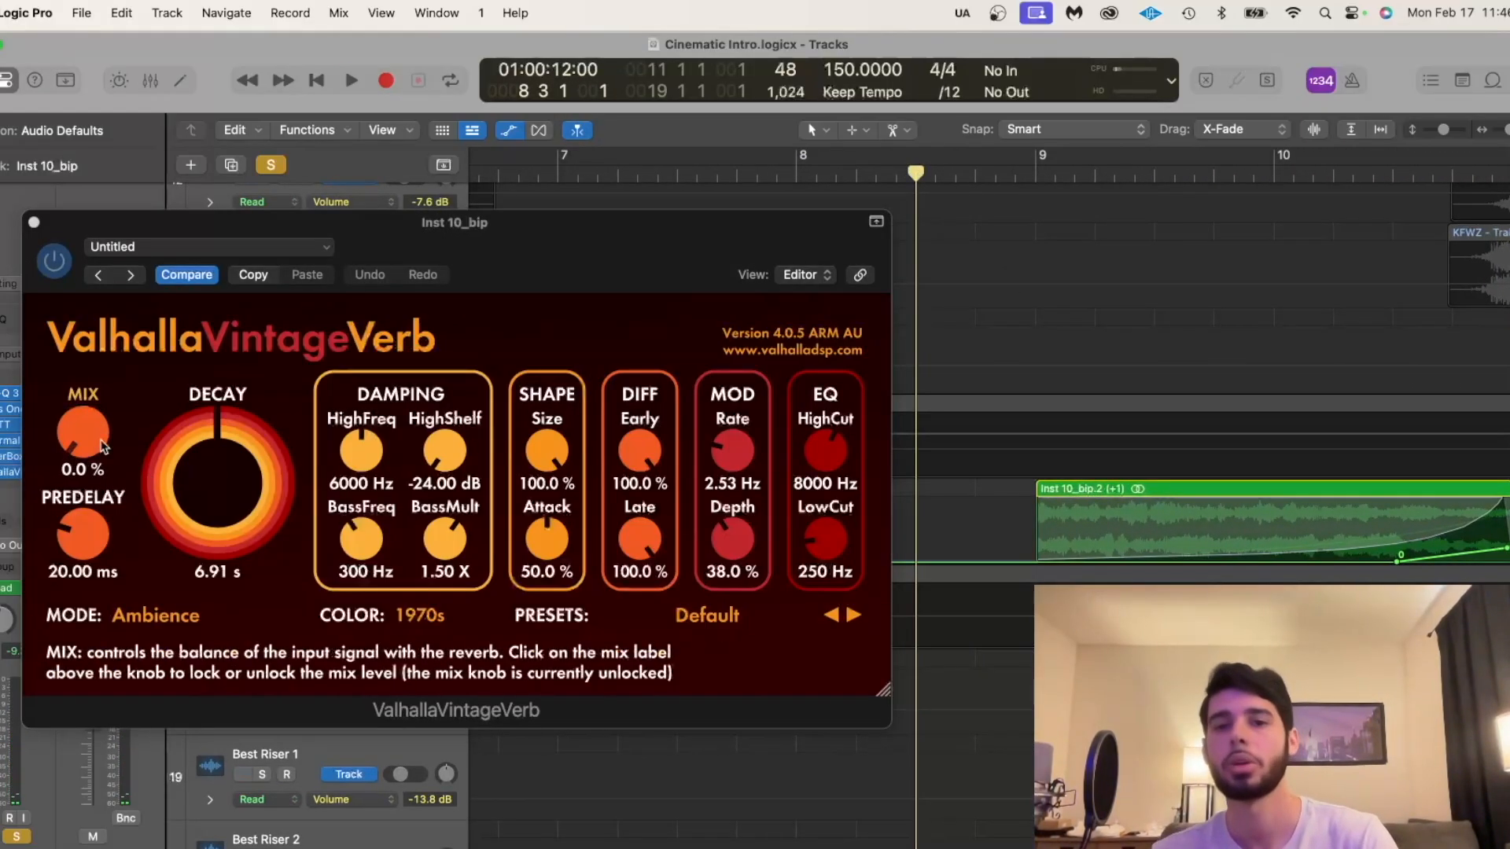
{"action": "key", "text": "space"}
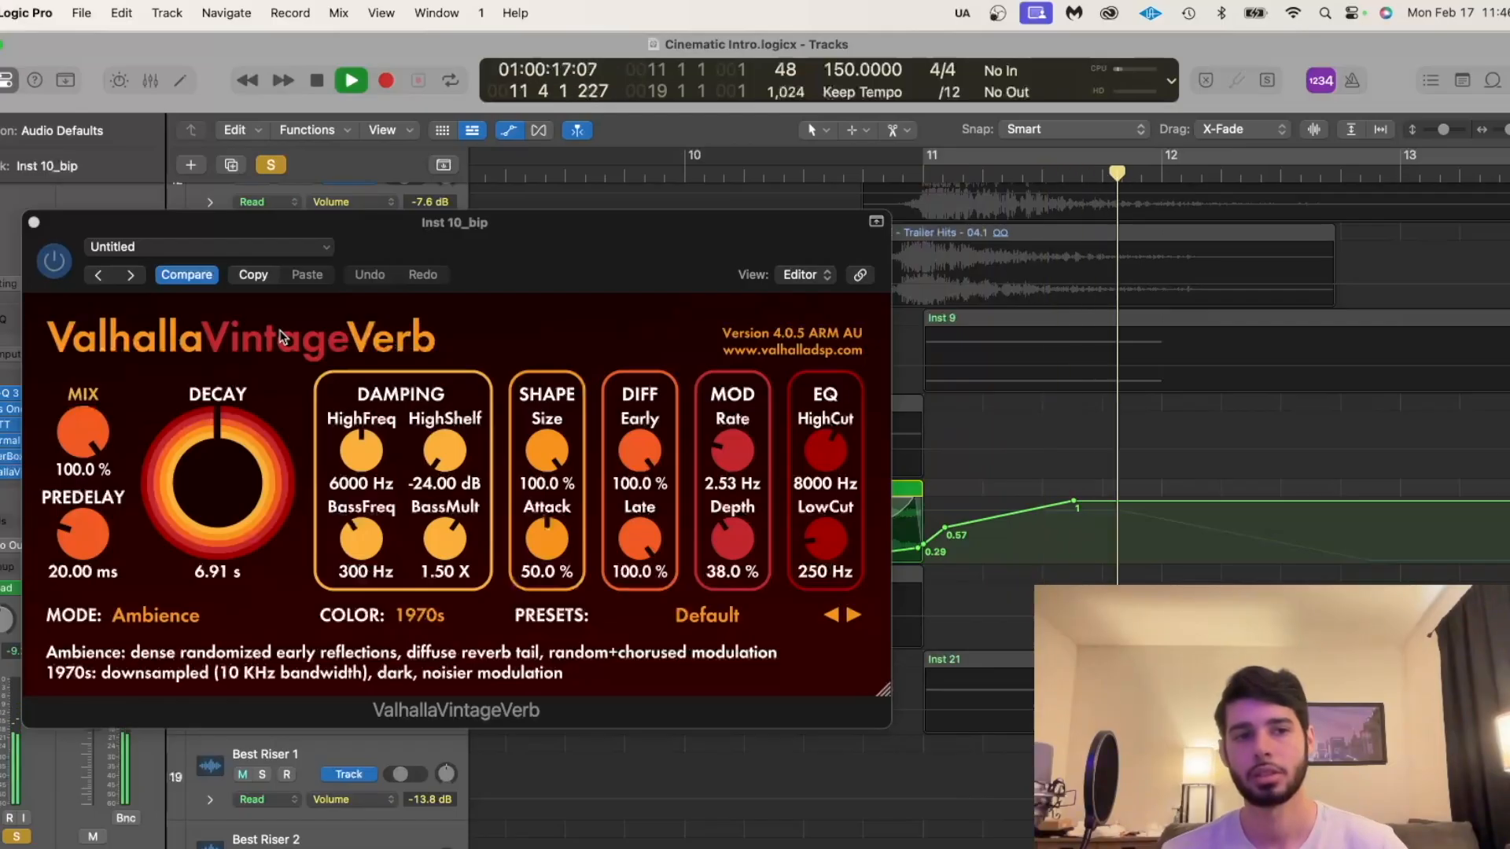
{"action": "key", "text": "space"}
{"action": "left_click", "coordinate": [35, 225]}
Unsolo Inst 10_bip and hide the automation lanes for a wider overview of the arrangement.
{"action": "key", "text": "super+Left"}
{"action": "key", "text": "super+Left"}
{"action": "key", "text": "super+Left"}
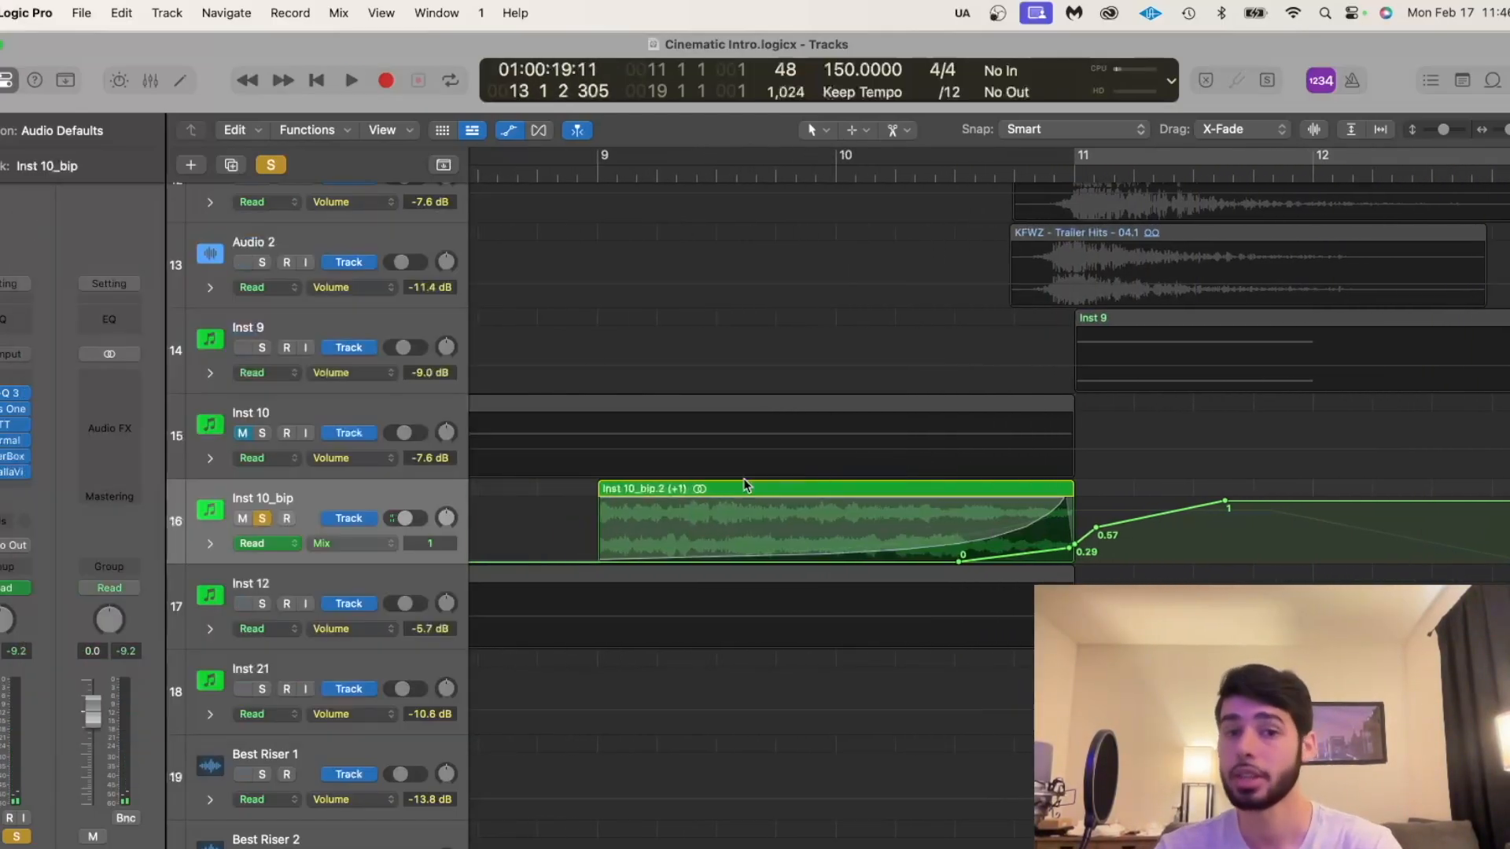
{"action": "left_click", "coordinate": [261, 519]}
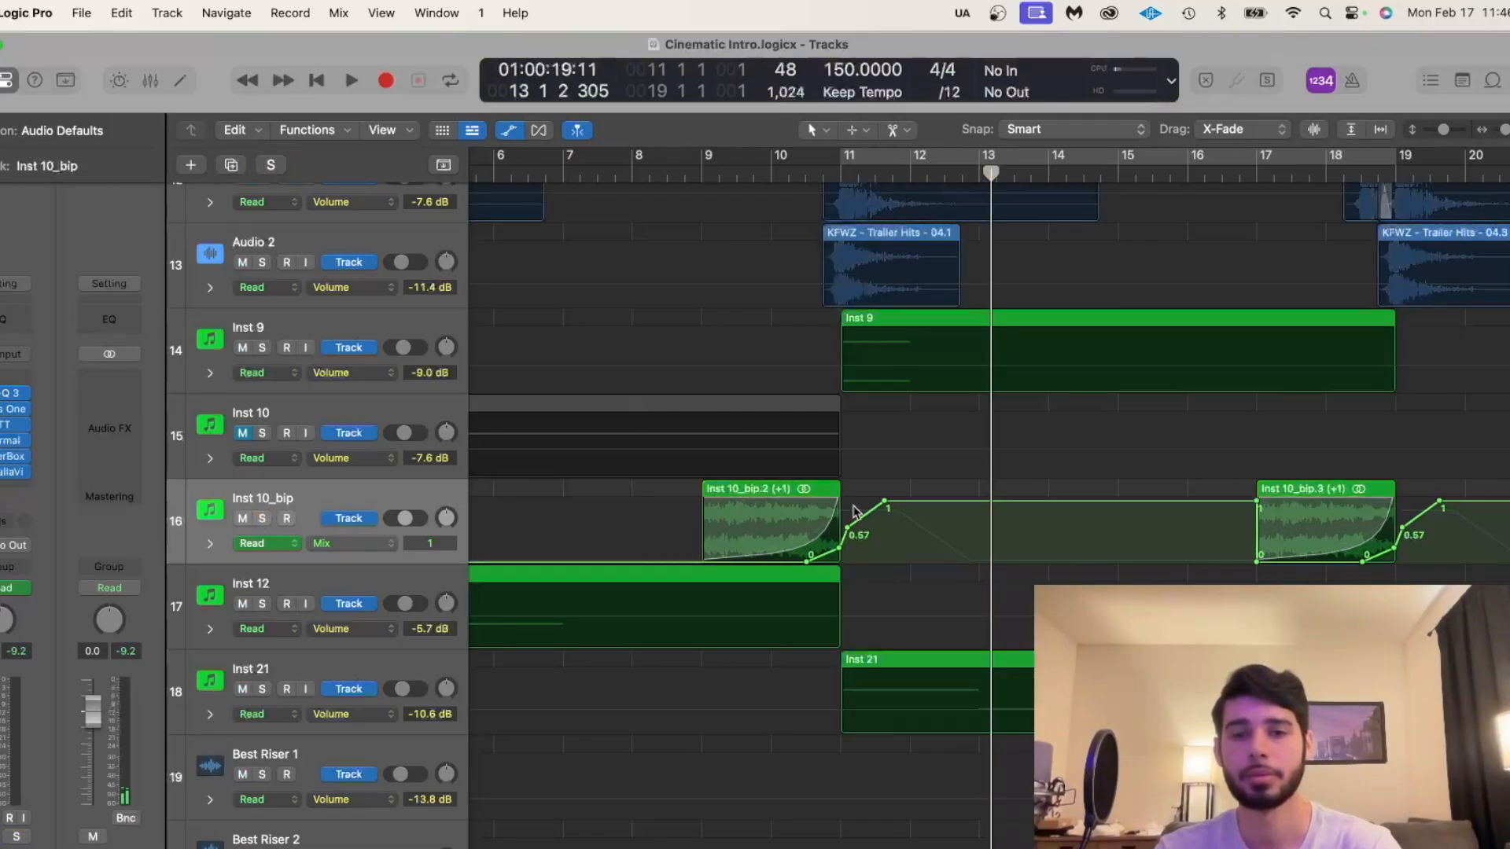
{"action": "key", "text": "super+Left"}
{"action": "scroll", "coordinate": [847, 513], "scroll_direction": "right", "scroll_amount": 3}
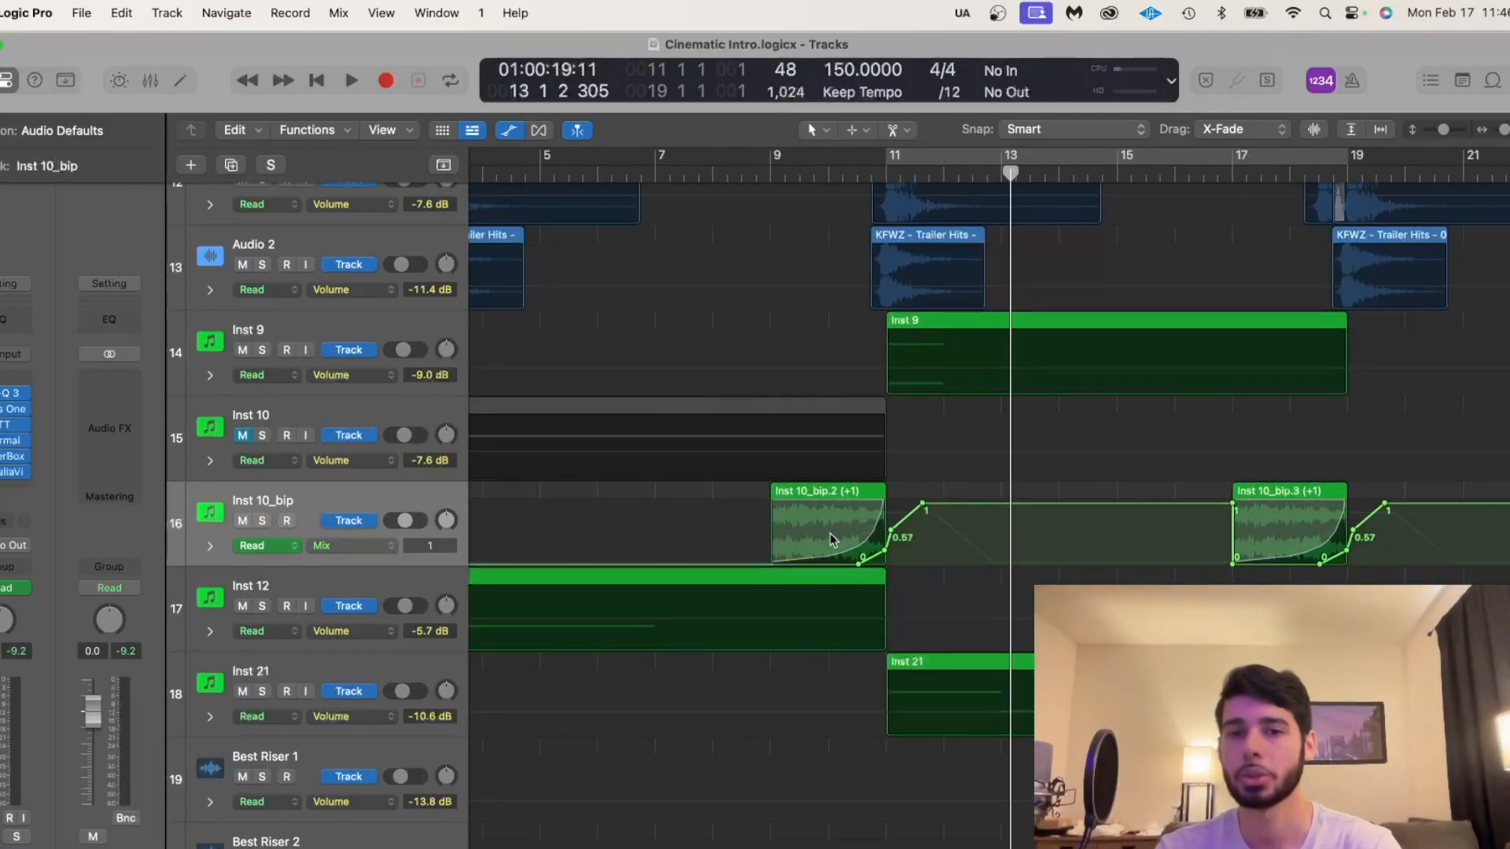
{"action": "key", "text": "super+Left"}
{"action": "mouse_move", "coordinate": [1443, 130]}
{"action": "left_mouse_down"}
{"action": "mouse_move", "coordinate": [1428, 130]}
{"action": "mouse_move", "coordinate": [1441, 131]}
{"action": "left_mouse_up"}
{"action": "left_click", "coordinate": [513, 135]}
Look over the arrangement from Inst 1 down to Inst 24 to pick the next layer to review.
{"action": "scroll", "coordinate": [1013, 328], "scroll_direction": "down", "scroll_amount": 5}
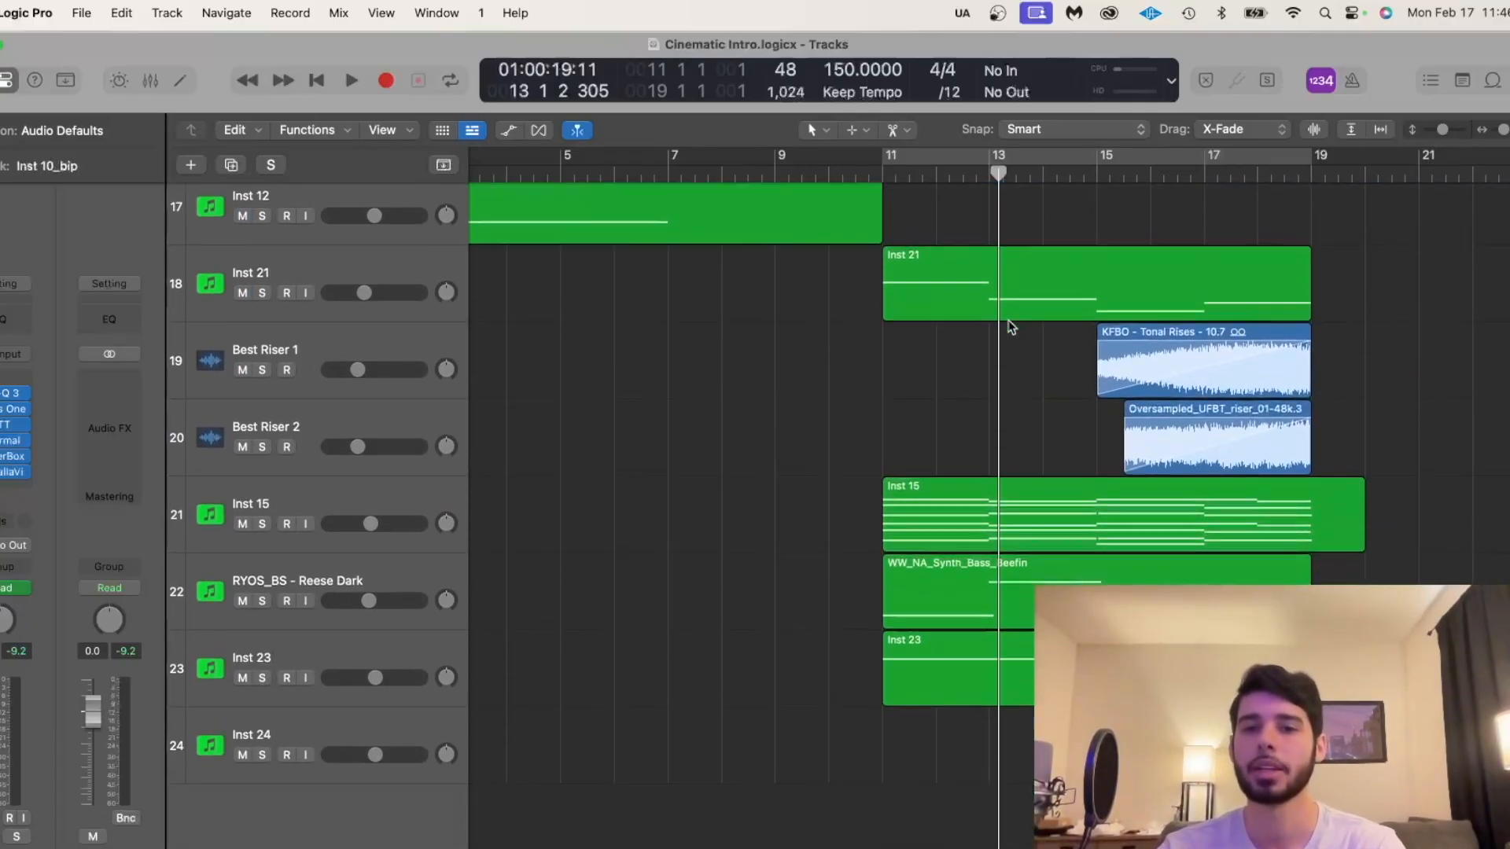
{"action": "scroll", "coordinate": [1012, 327], "scroll_direction": "up", "scroll_amount": 12}
{"action": "scroll", "coordinate": [1012, 327], "scroll_direction": "down", "scroll_amount": 15}
{"action": "scroll", "coordinate": [1012, 327], "scroll_direction": "up", "scroll_amount": 8}
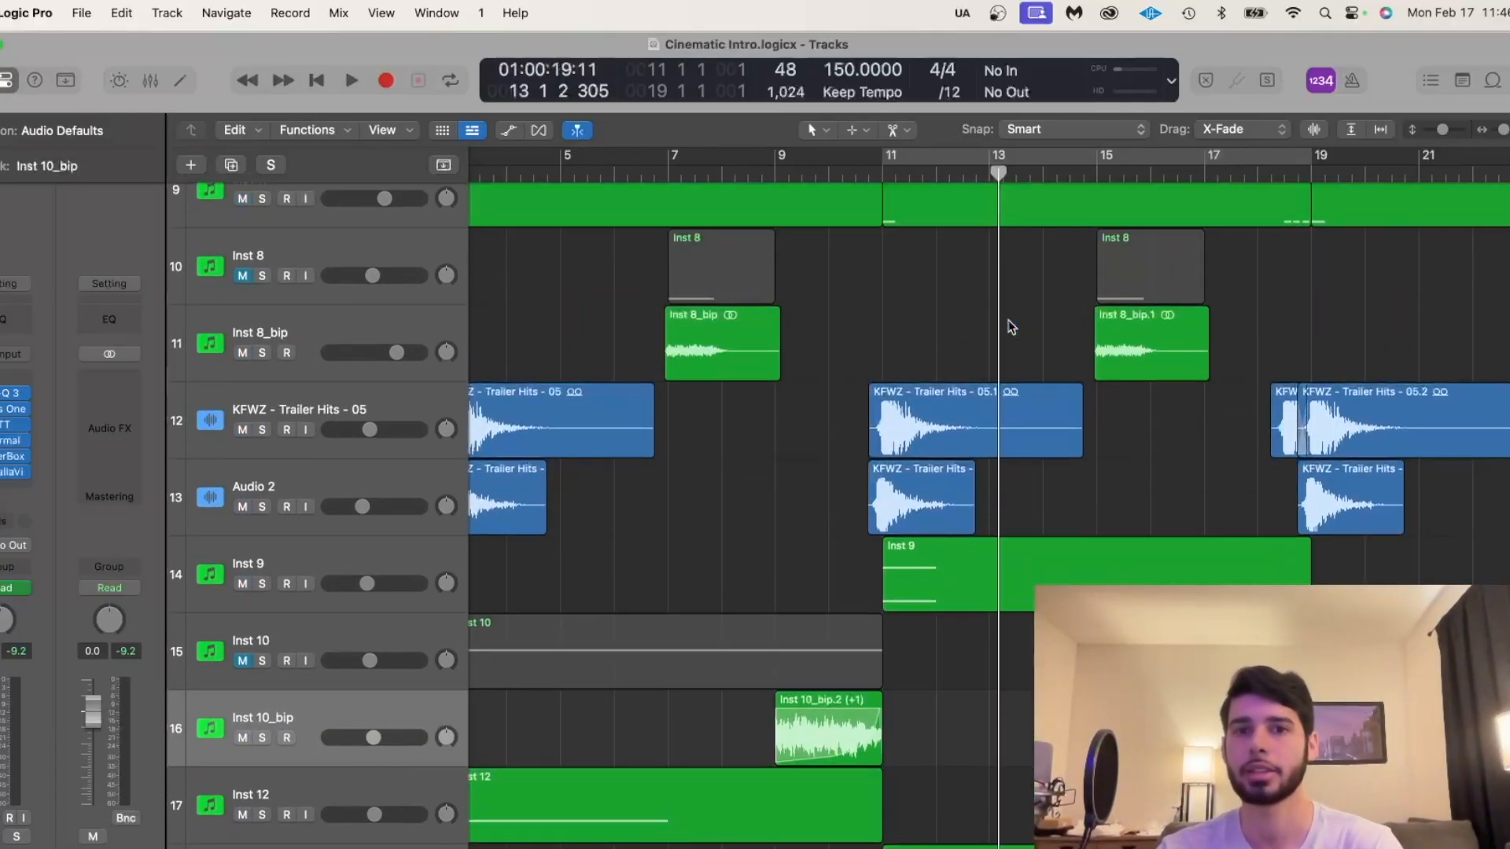
{"action": "scroll", "coordinate": [1012, 327], "scroll_direction": "down", "scroll_amount": 6}
{"action": "scroll", "coordinate": [1012, 328], "scroll_direction": "up", "scroll_amount": 7}
{"action": "scroll", "coordinate": [1010, 334], "scroll_direction": "left", "scroll_amount": 3}
{"action": "scroll", "coordinate": [1010, 334], "scroll_direction": "up", "scroll_amount": 1}
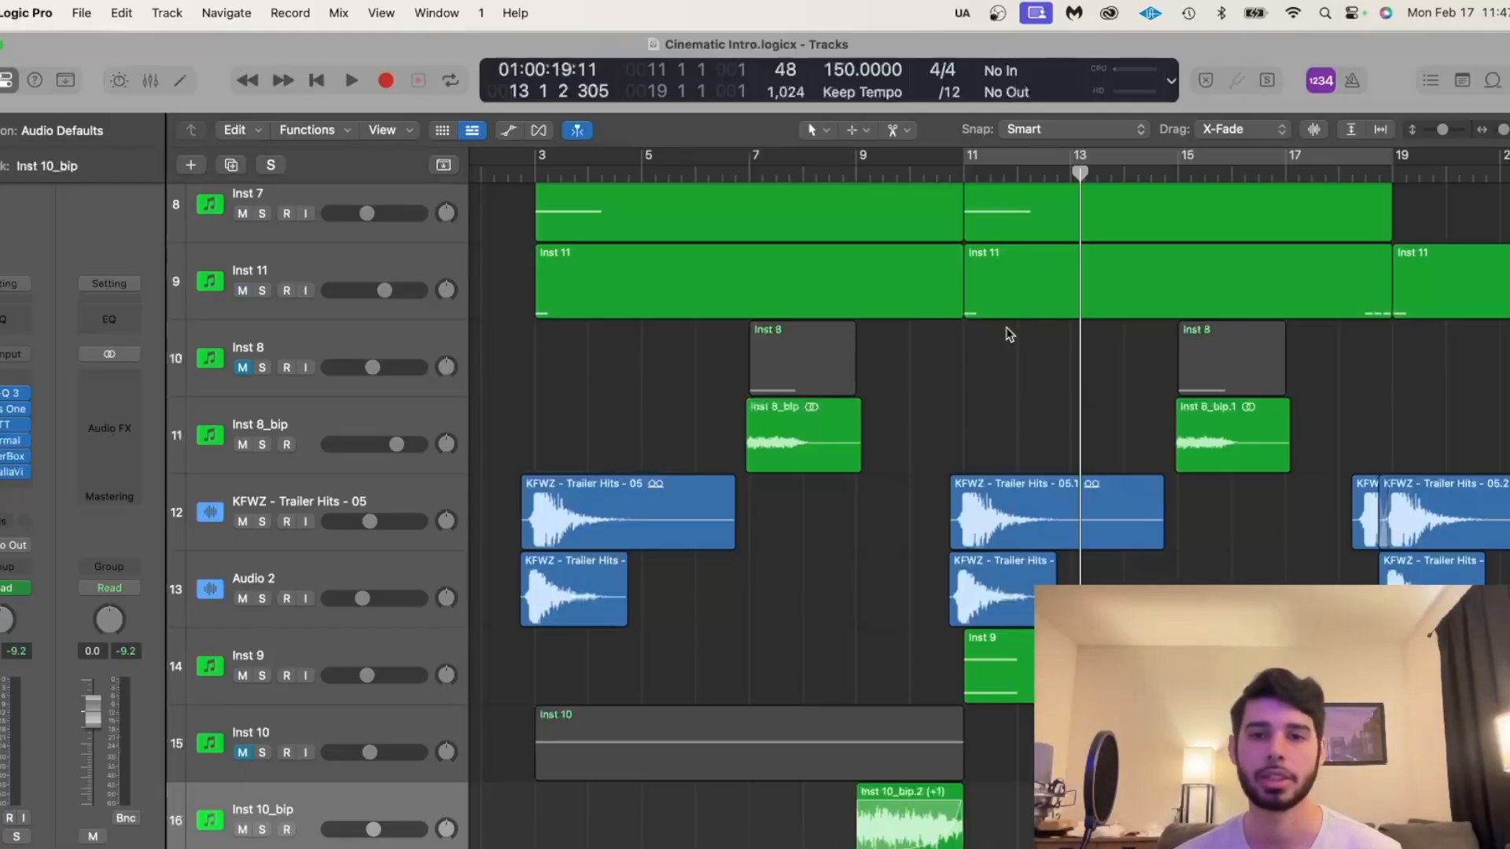
{"action": "scroll", "coordinate": [938, 502], "scroll_direction": "down", "scroll_amount": 8}
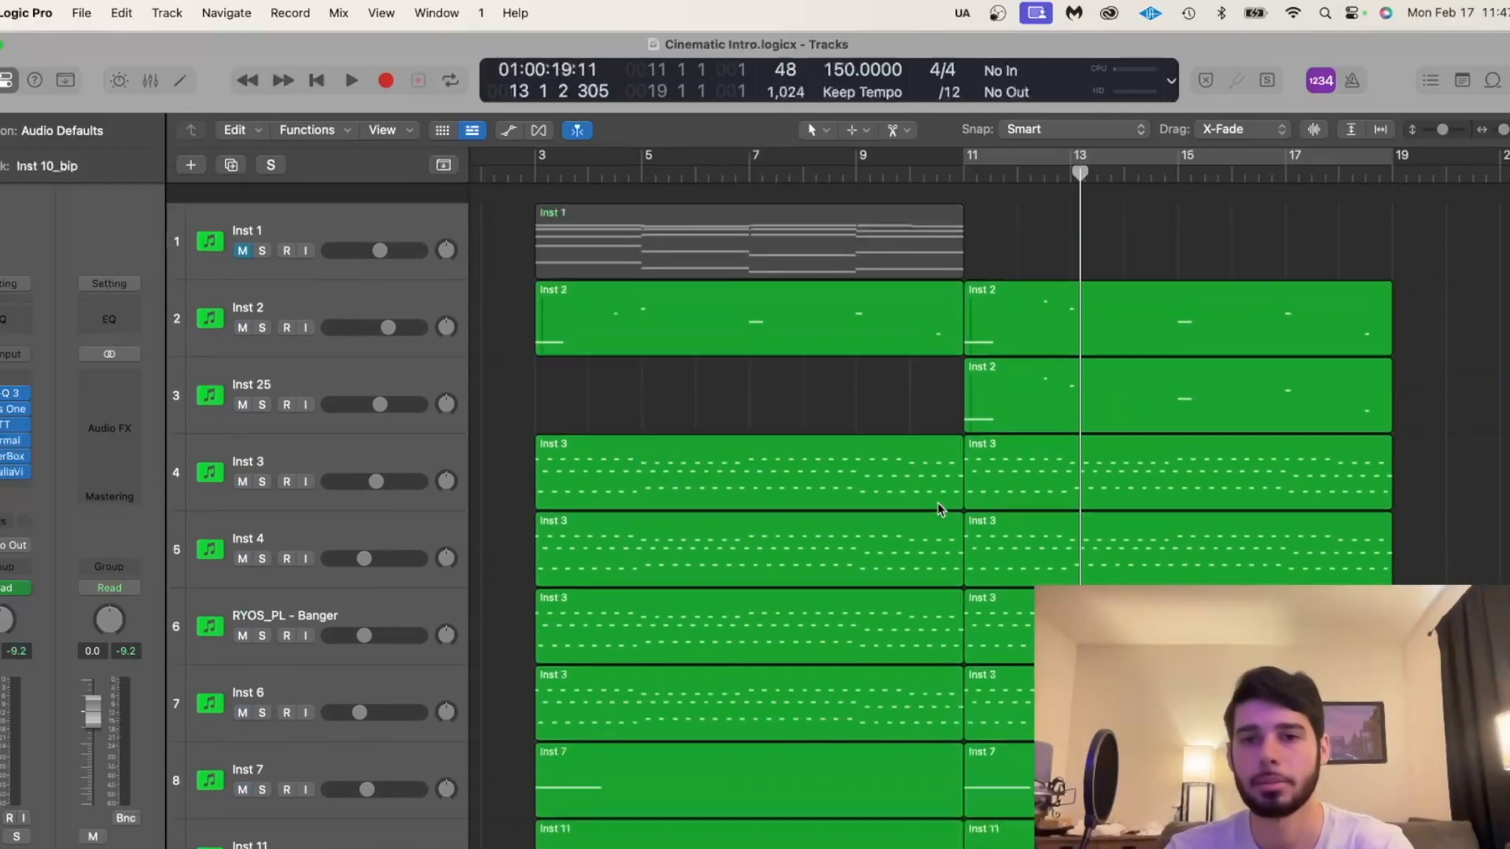
{"action": "scroll", "coordinate": [890, 375], "scroll_direction": "up", "scroll_amount": 12}
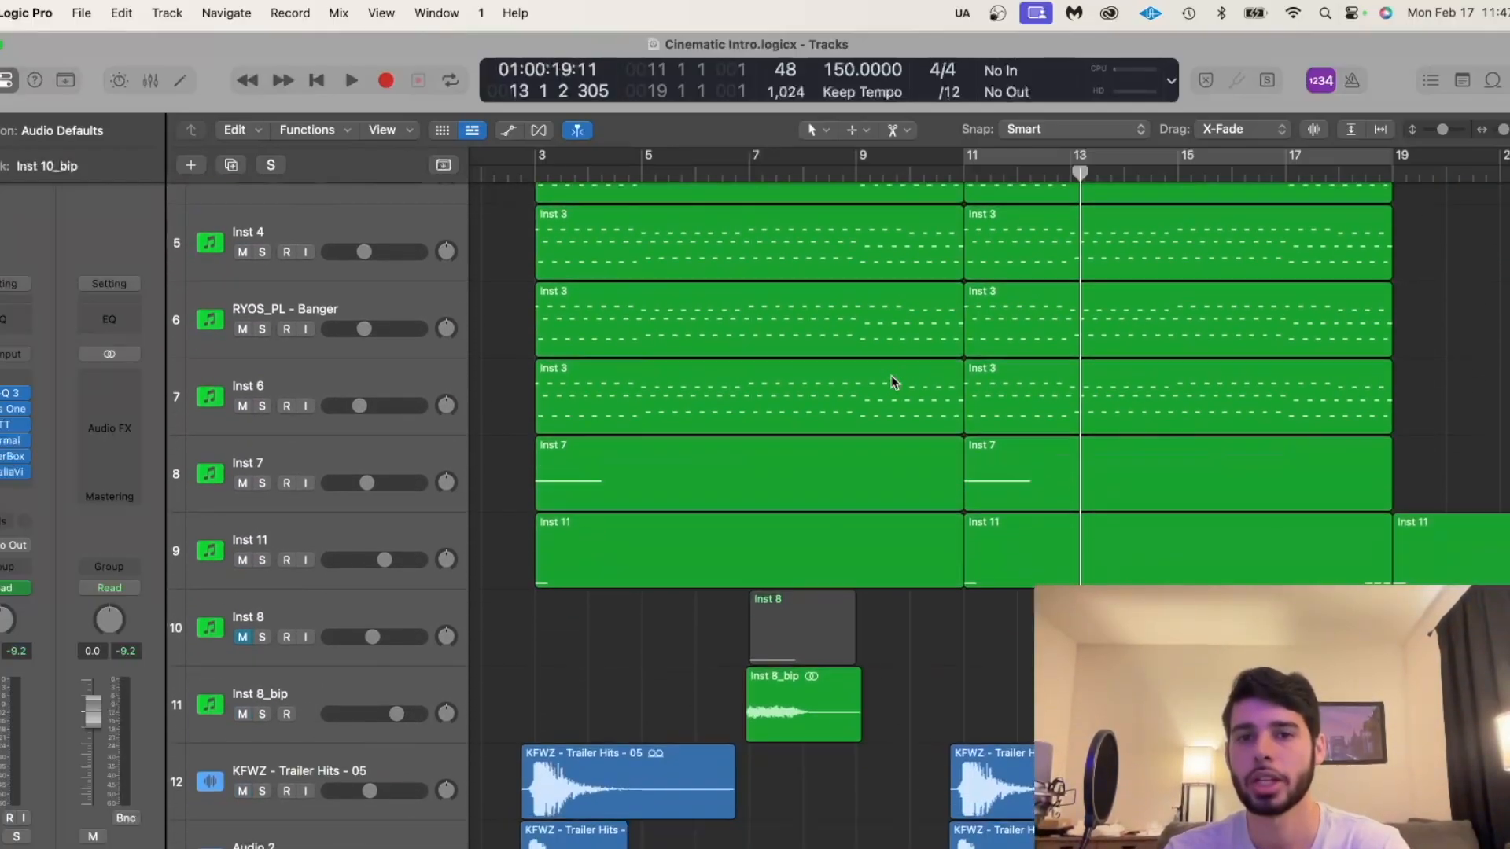
{"action": "scroll", "coordinate": [890, 375], "scroll_direction": "down", "scroll_amount": 8}
{"action": "scroll", "coordinate": [890, 375], "scroll_direction": "down", "scroll_amount": 4}
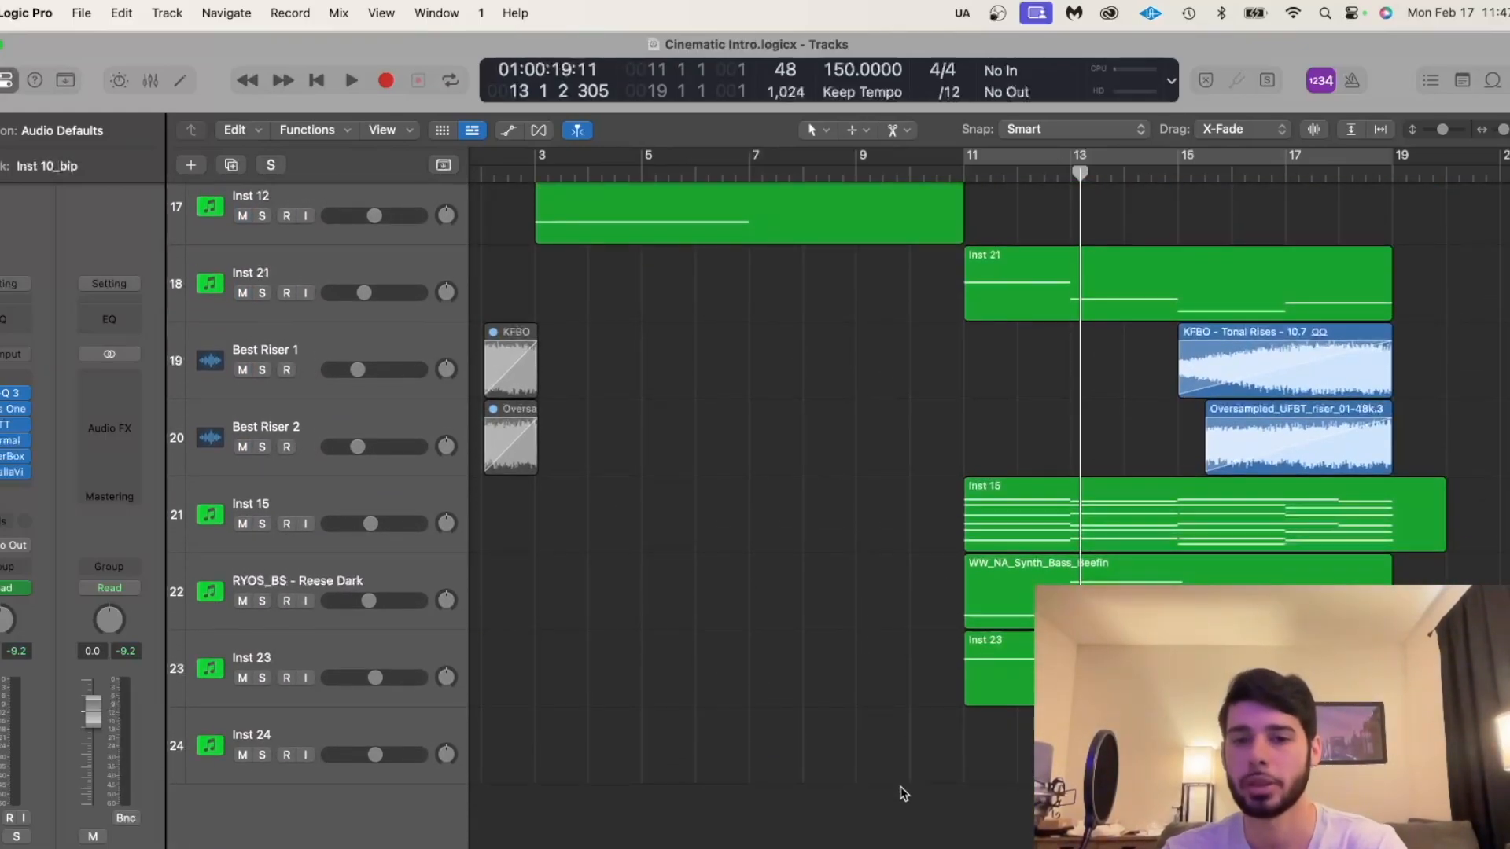
{"action": "scroll", "coordinate": [935, 662], "scroll_direction": "up", "scroll_amount": 6}
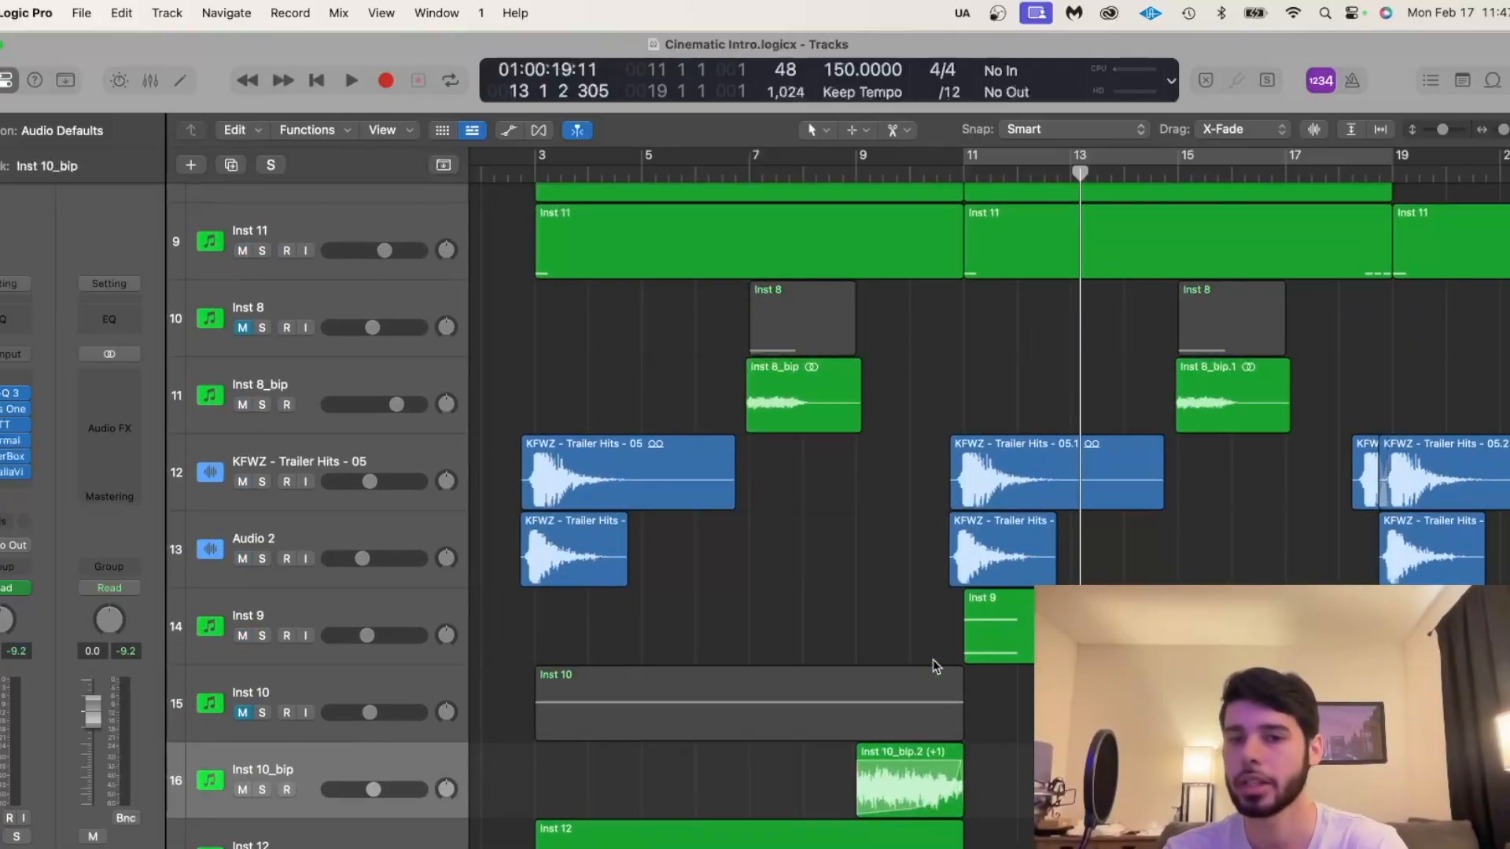
{"action": "scroll", "coordinate": [934, 662], "scroll_direction": "down", "scroll_amount": 6}
{"action": "scroll", "coordinate": [598, 580], "scroll_direction": "right", "scroll_amount": 4}
{"action": "scroll", "coordinate": [551, 560], "scroll_direction": "up", "scroll_amount": 6}
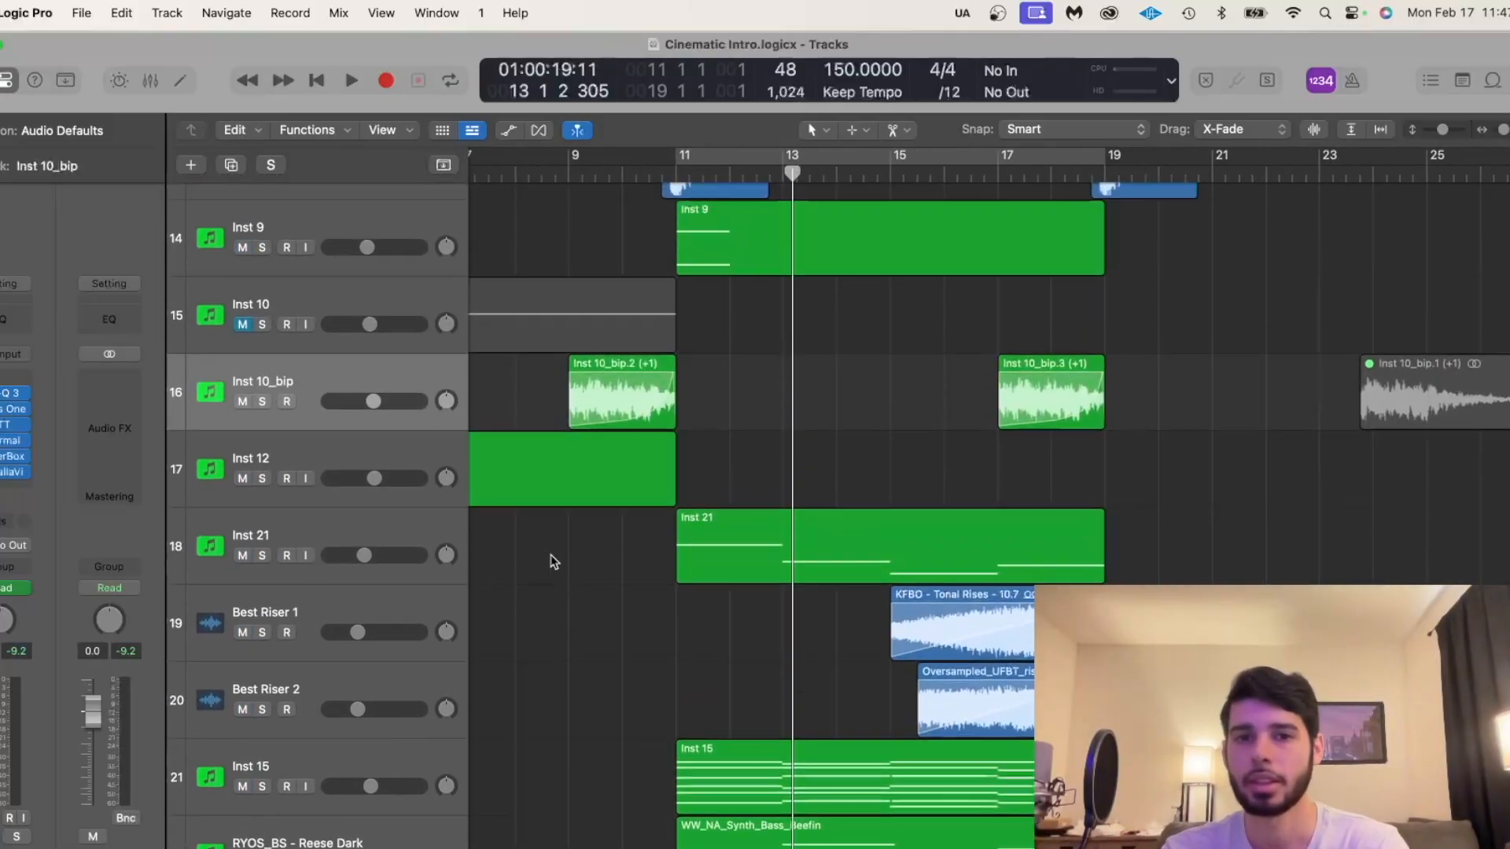
{"action": "scroll", "coordinate": [553, 561], "scroll_direction": "up", "scroll_amount": 8}
{"action": "scroll", "coordinate": [553, 561], "scroll_direction": "left", "scroll_amount": 3}
{"action": "scroll", "coordinate": [560, 566], "scroll_direction": "down", "scroll_amount": 13}
{"action": "scroll", "coordinate": [559, 566], "scroll_direction": "right", "scroll_amount": 2}
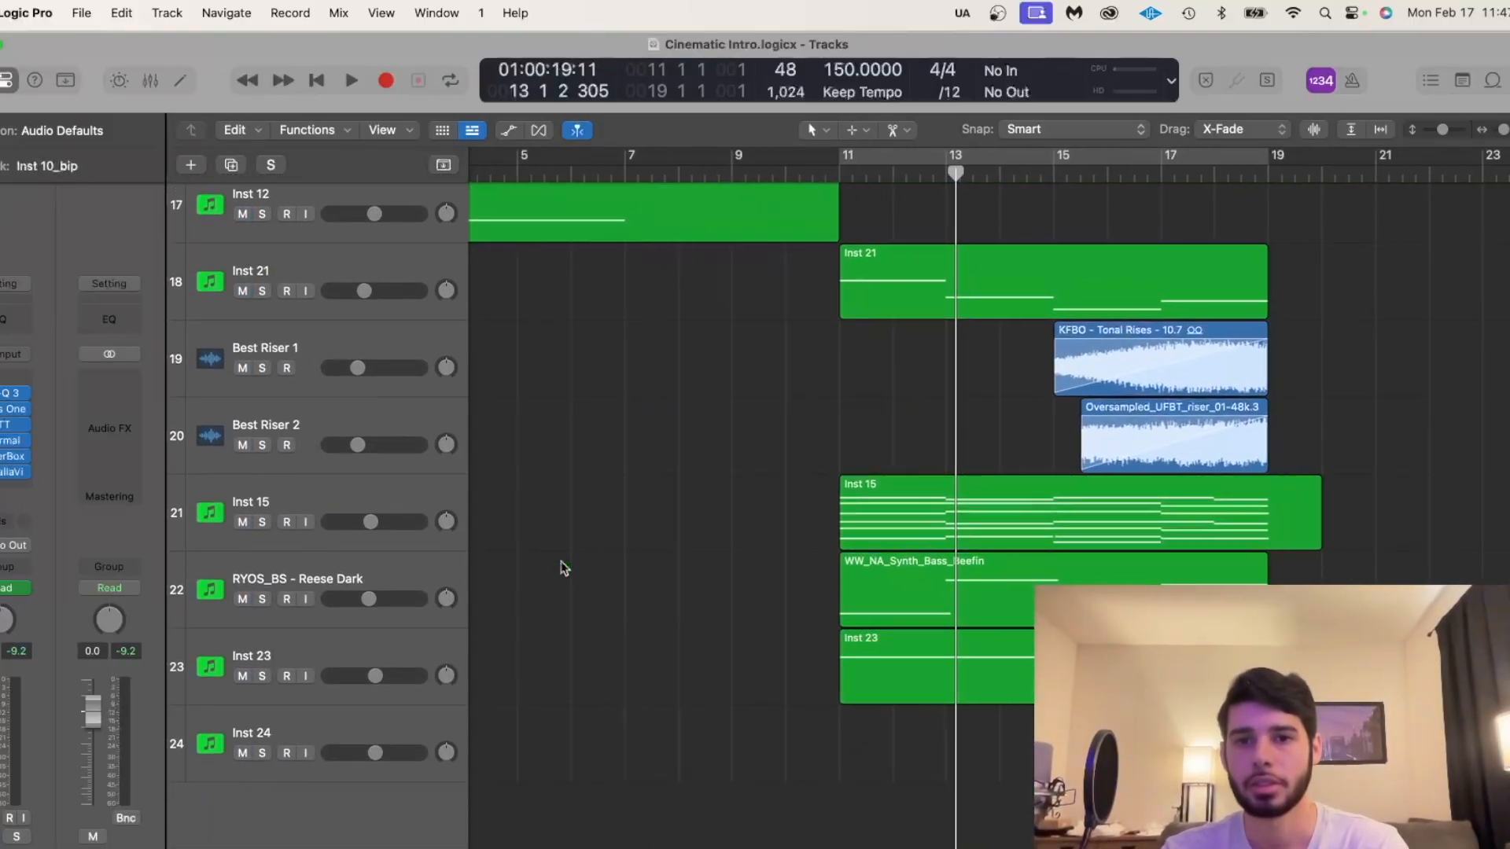
Solo the RYOS_BS - Reese Dark track and play its region from bar 11.
{"action": "left_click", "coordinate": [264, 300]}
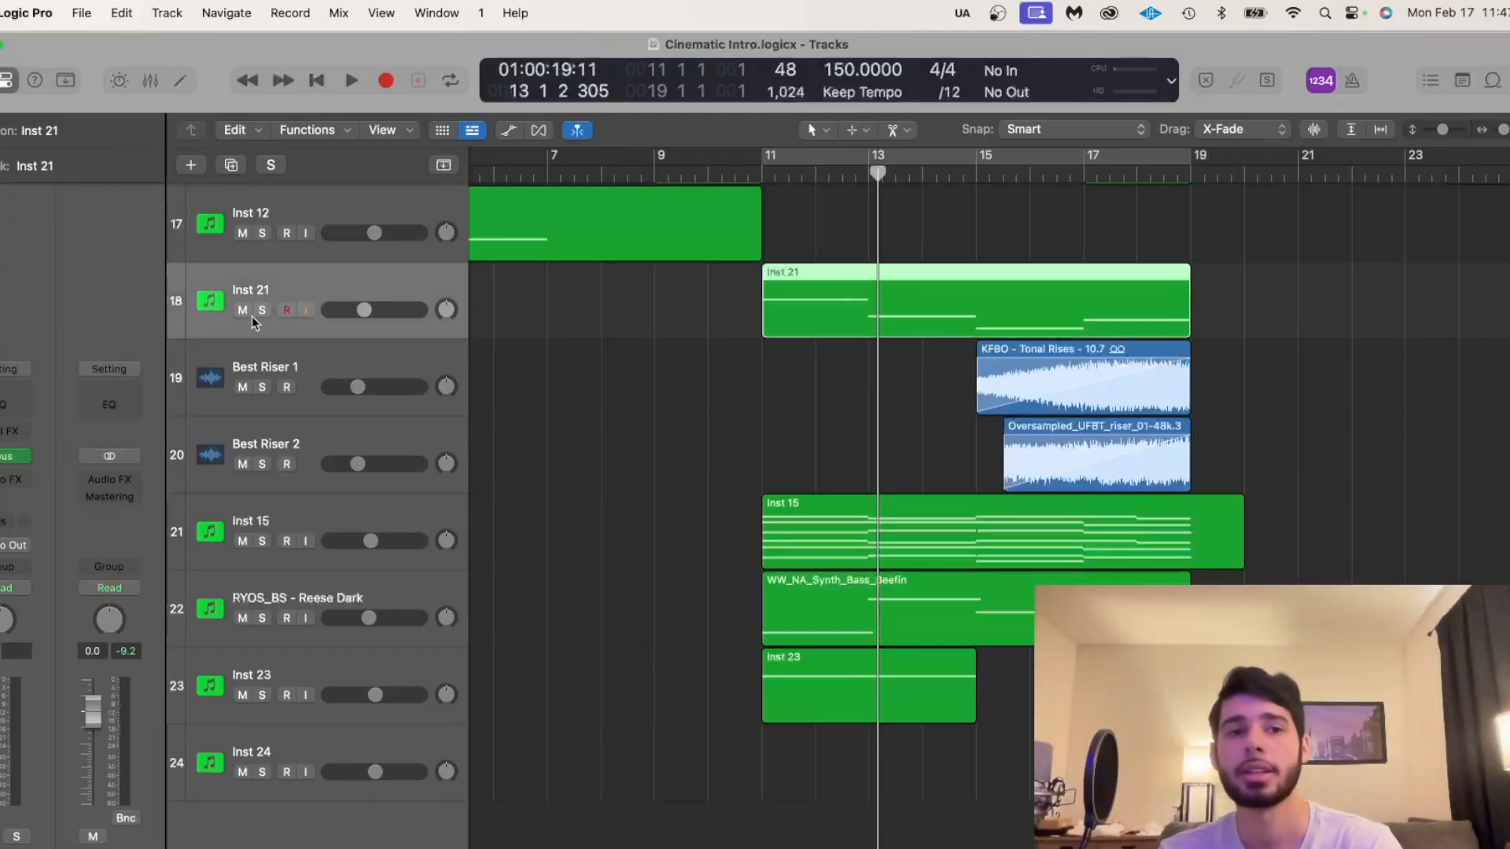
{"action": "left_click", "coordinate": [297, 591]}
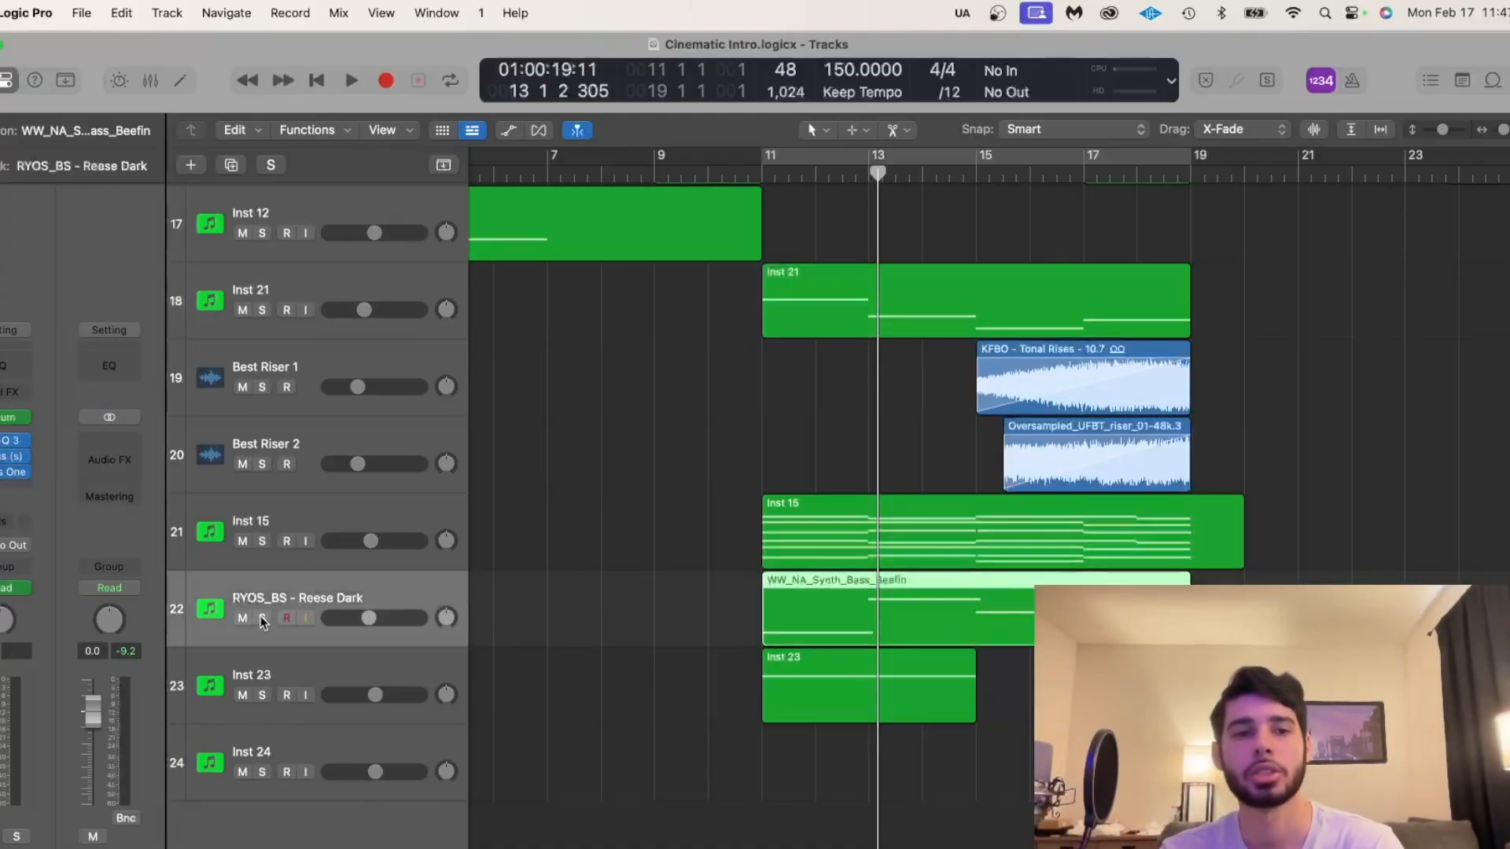
{"action": "key", "text": "s"}
{"action": "double_click", "coordinate": [757, 167]}
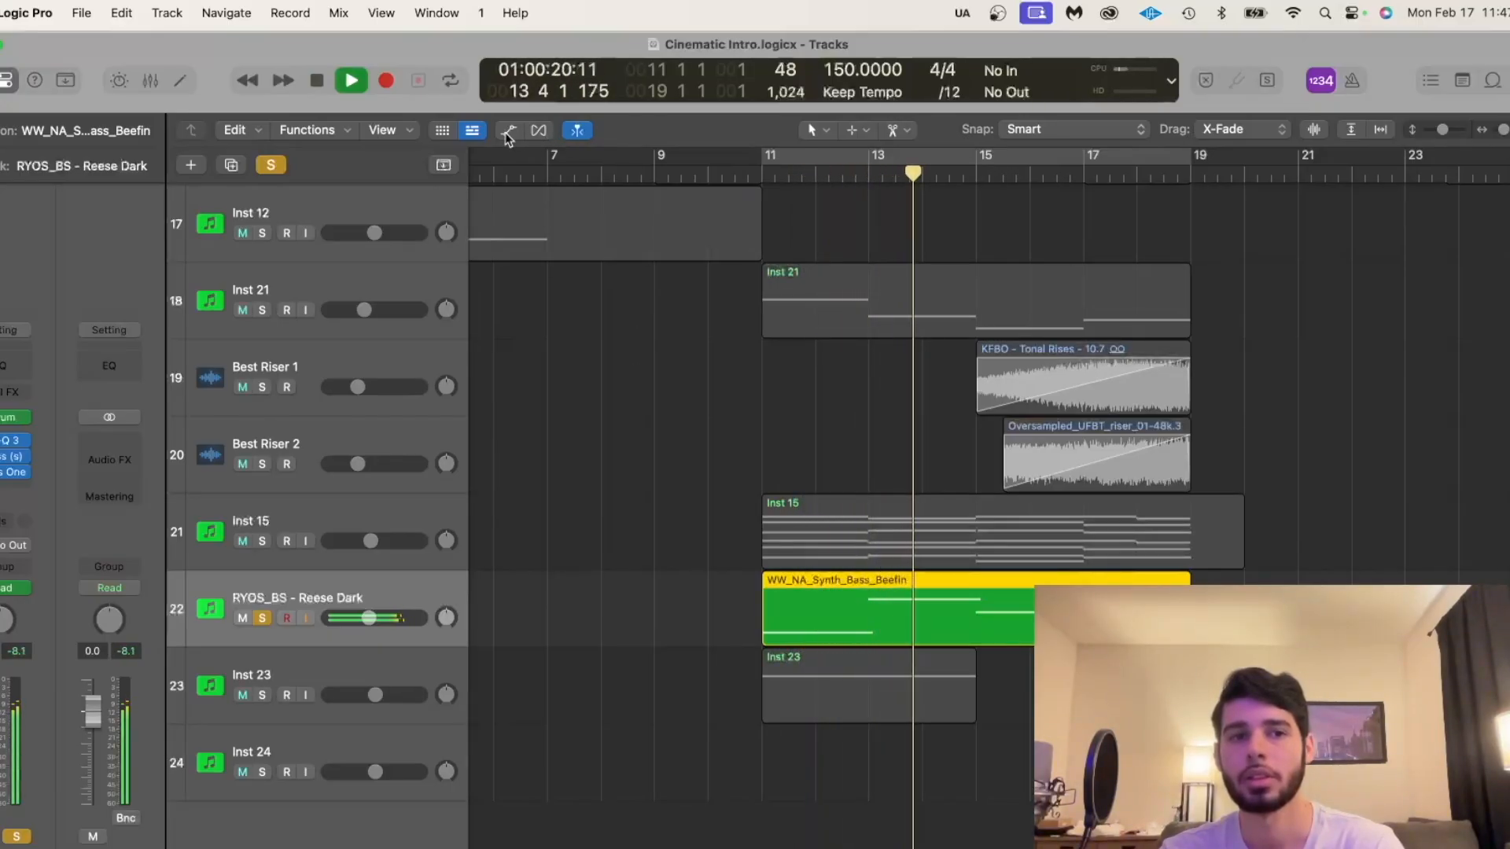
{"action": "key", "text": "space"}
Open Serum on the RYOS_BS - Reese Dark track and look through its preset banks around Revealed Ryos Serum Soundset Vol. 2.
{"action": "left_click", "coordinate": [8, 424]}
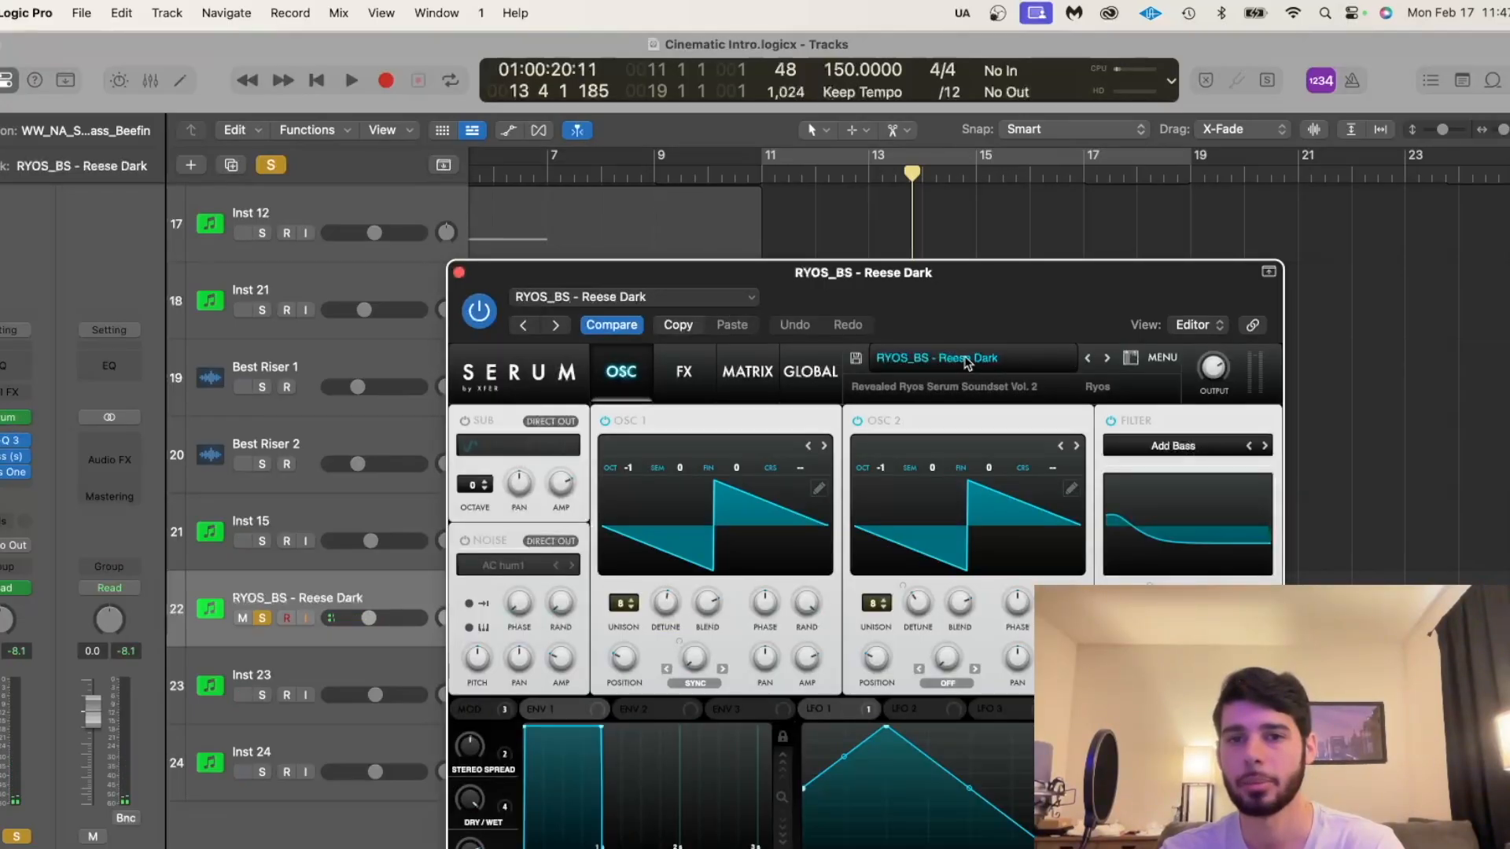
{"action": "left_click", "coordinate": [966, 363]}
{"action": "scroll", "coordinate": [967, 551], "scroll_direction": "down", "scroll_amount": 5}
{"action": "mouse_move", "coordinate": [963, 733]}
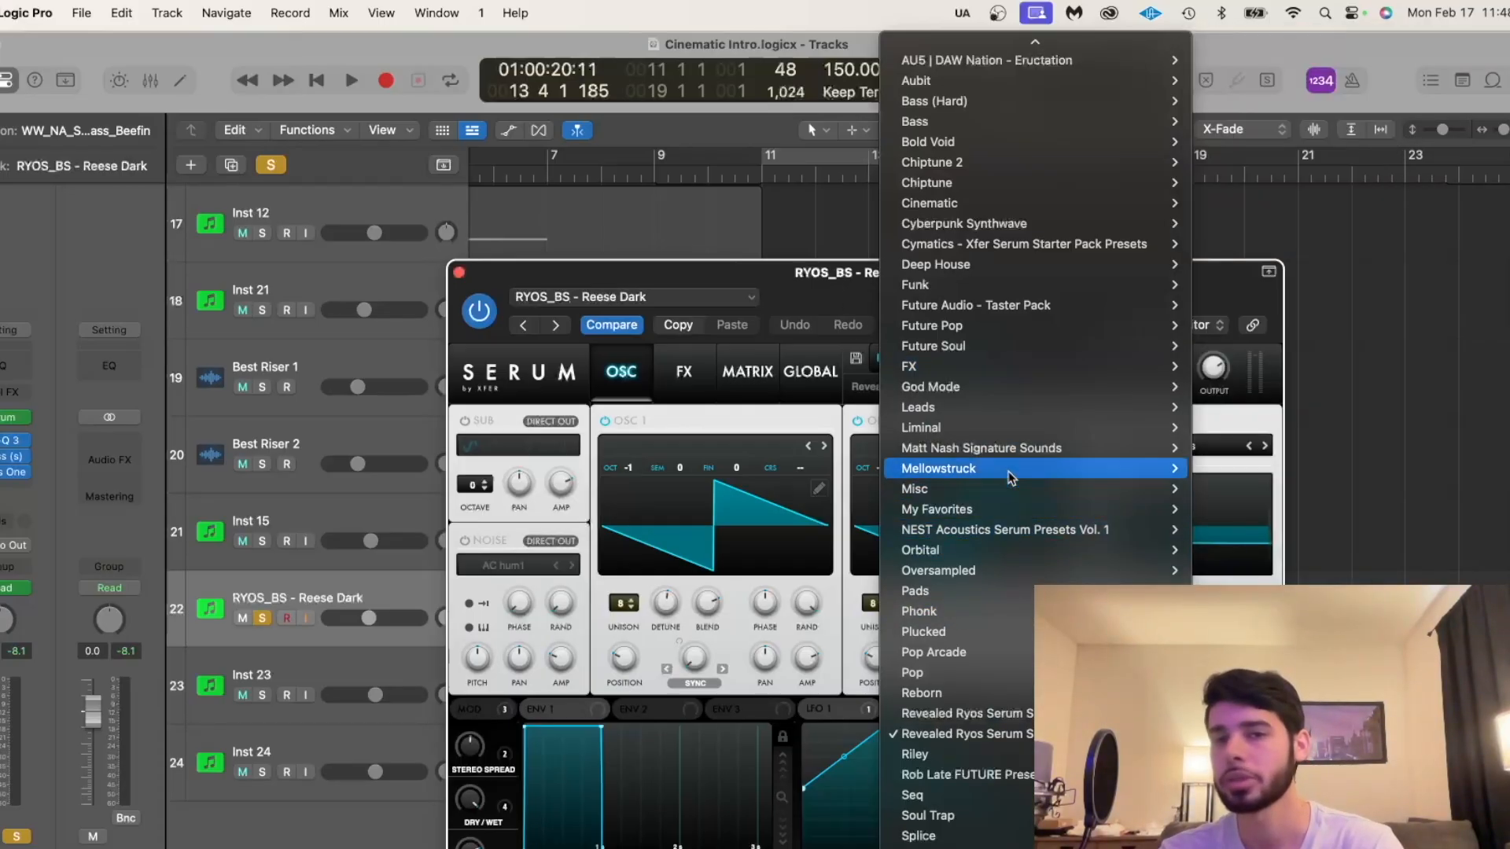
{"action": "mouse_move", "coordinate": [1022, 326]}
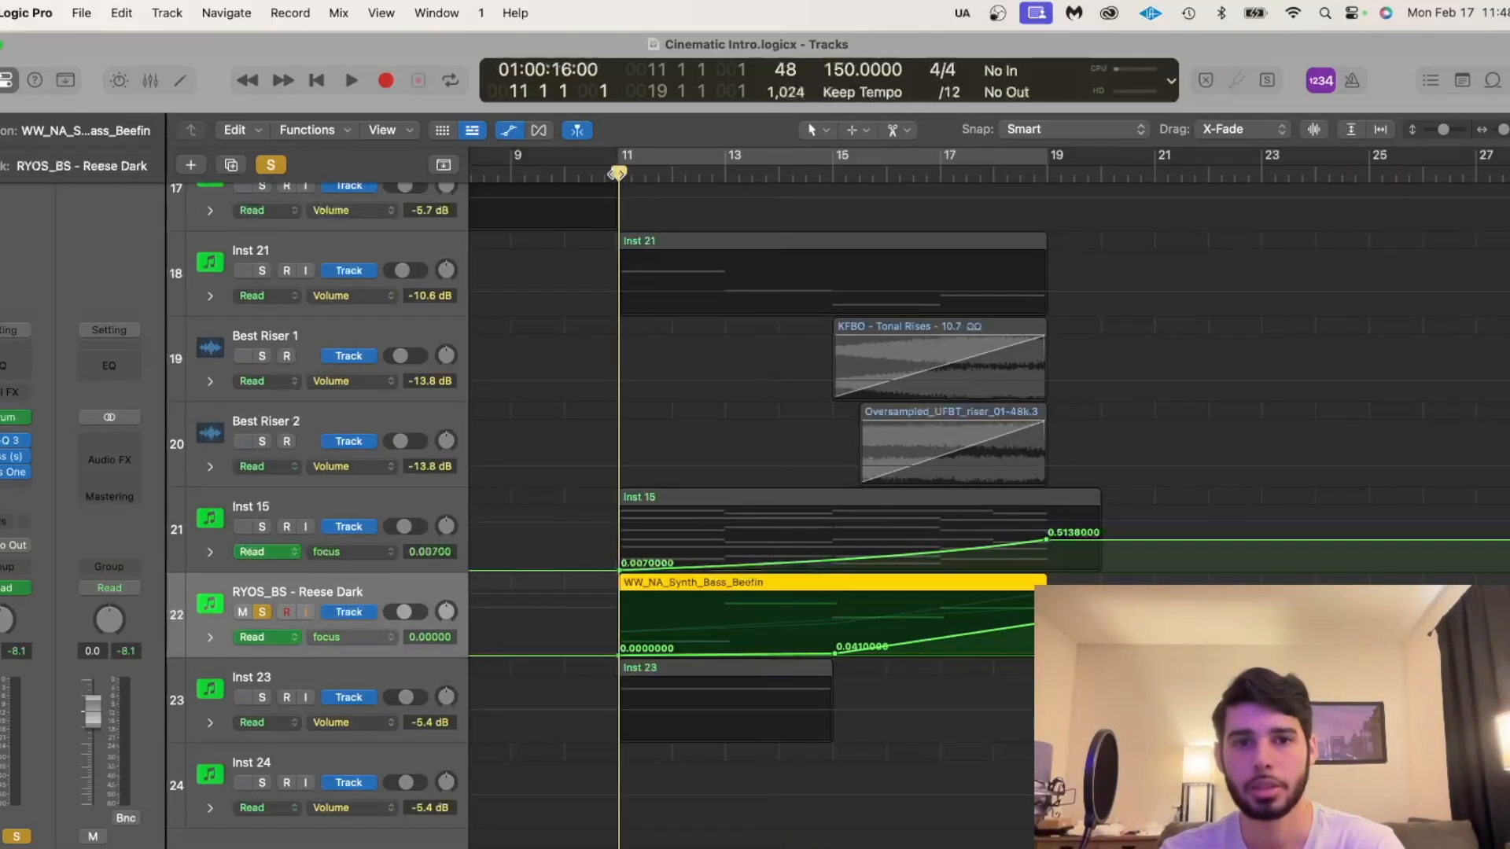
Open the Reese Dark track's Pro-Q 3, move it clear of the track headers and play from bar 11 to follow the filter sweep.
{"action": "left_click", "coordinate": [4, 441]}
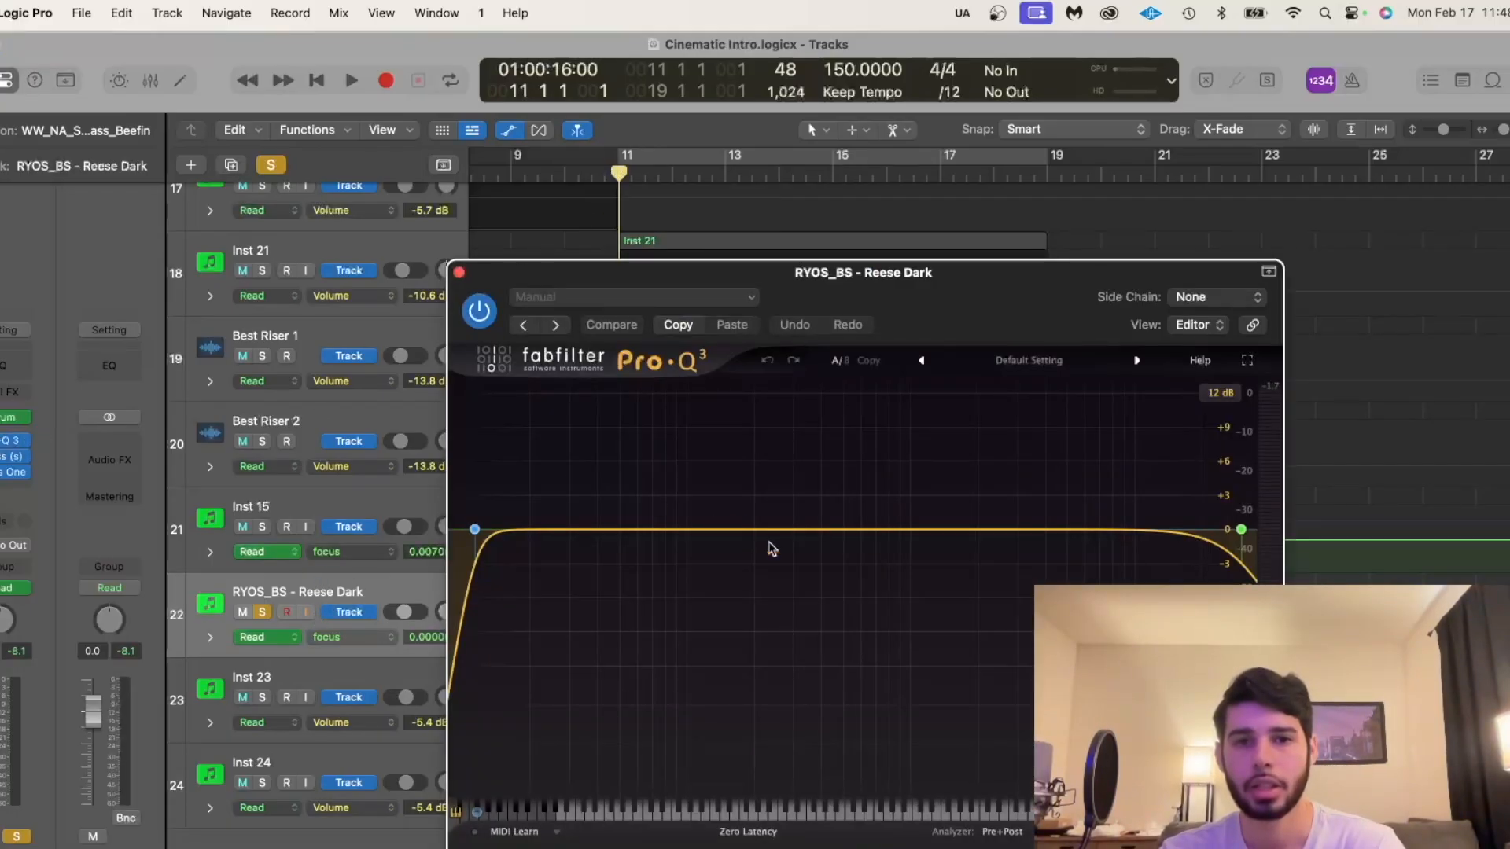
{"action": "left_click_drag", "start_coordinate": [826, 304], "coordinate": [1062, 273]}
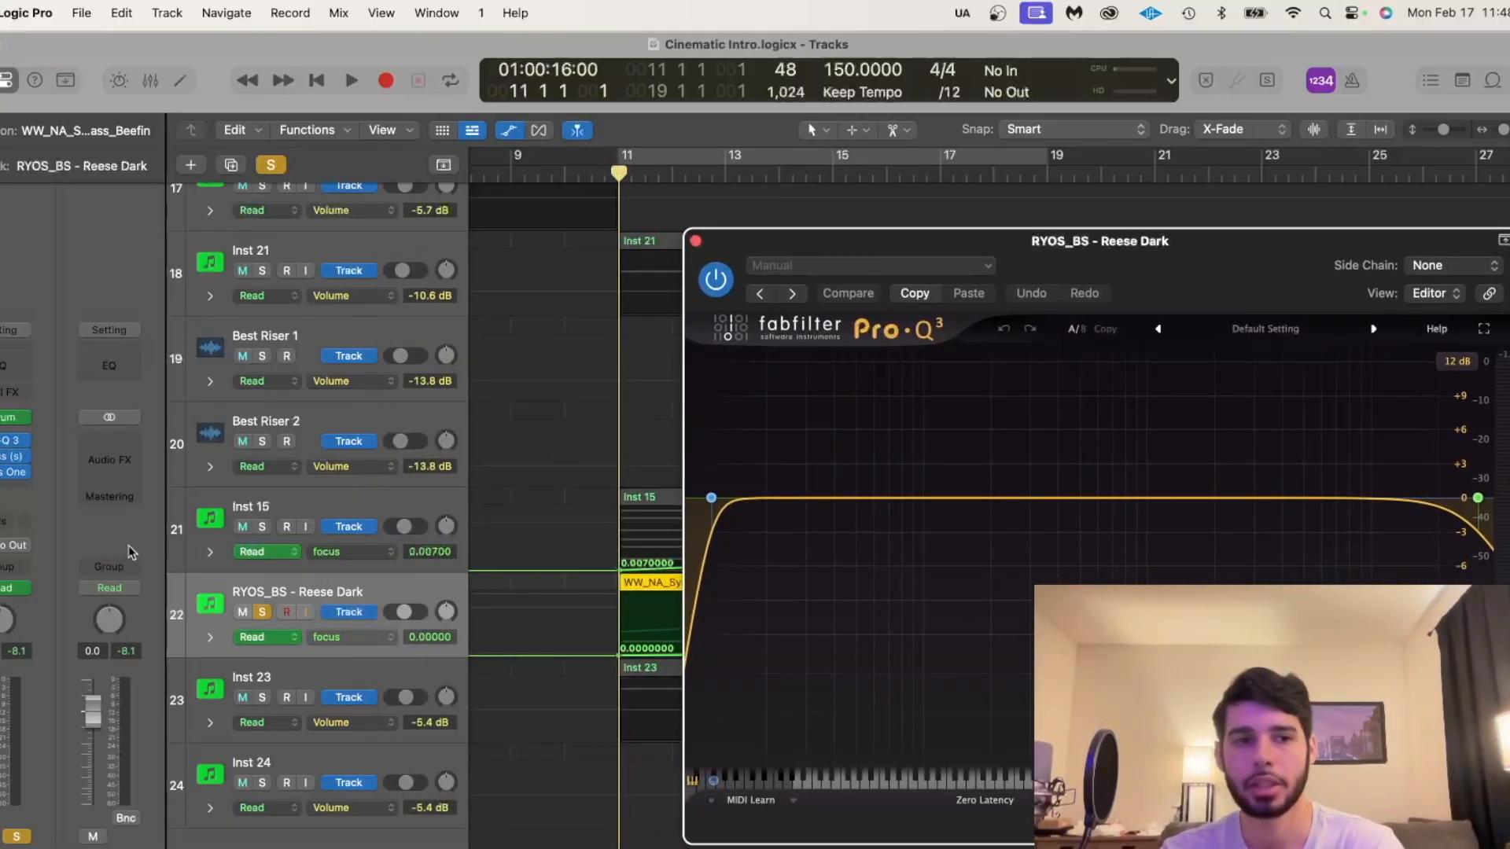
{"action": "left_click", "coordinate": [5, 457]}
{"action": "key", "text": "space"}
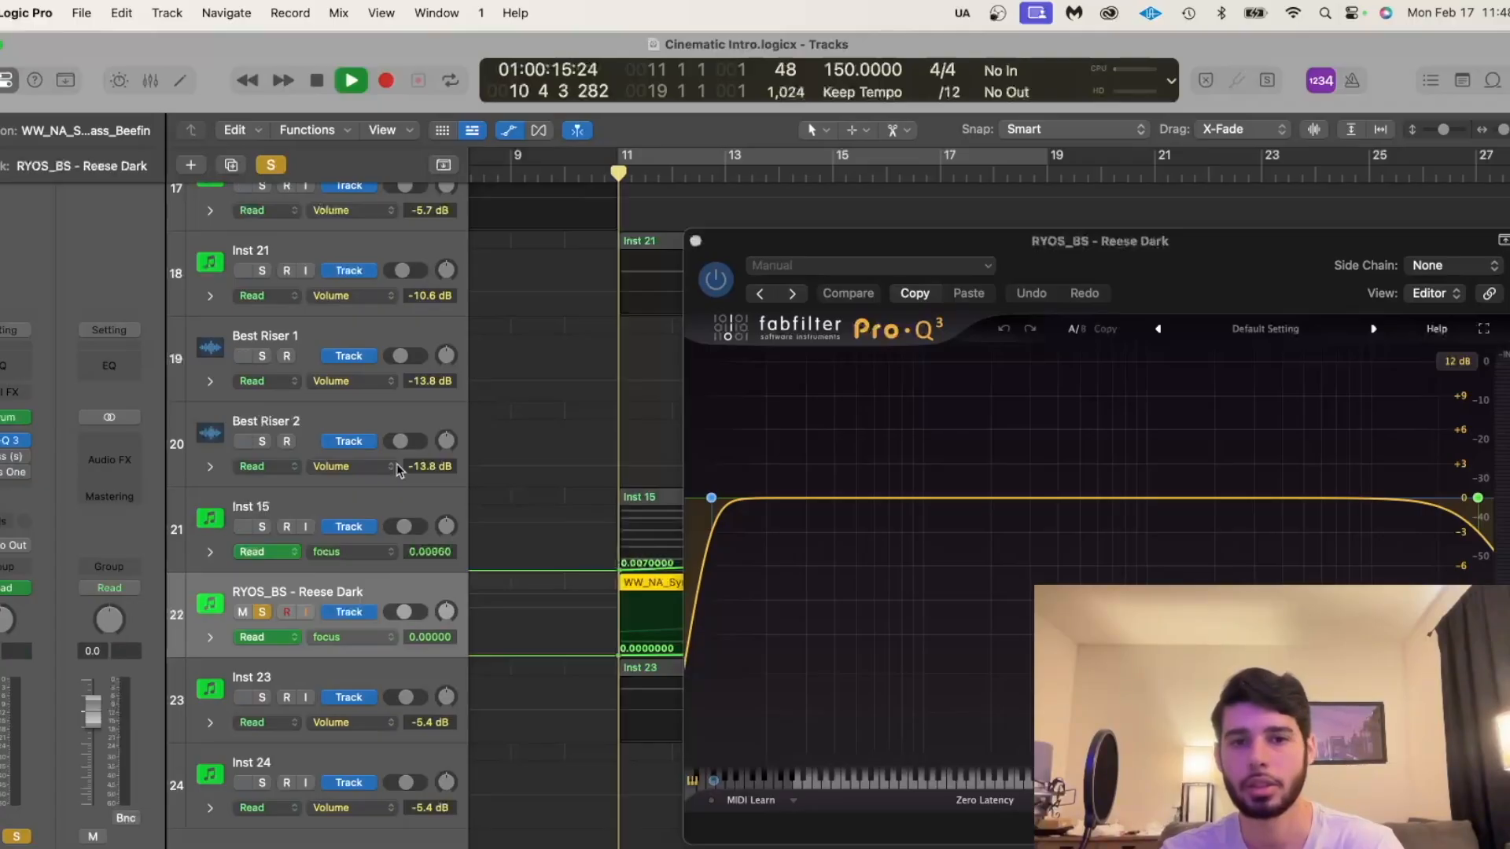
{"action": "left_click_drag", "start_coordinate": [1477, 498], "coordinate": [1009, 497]}
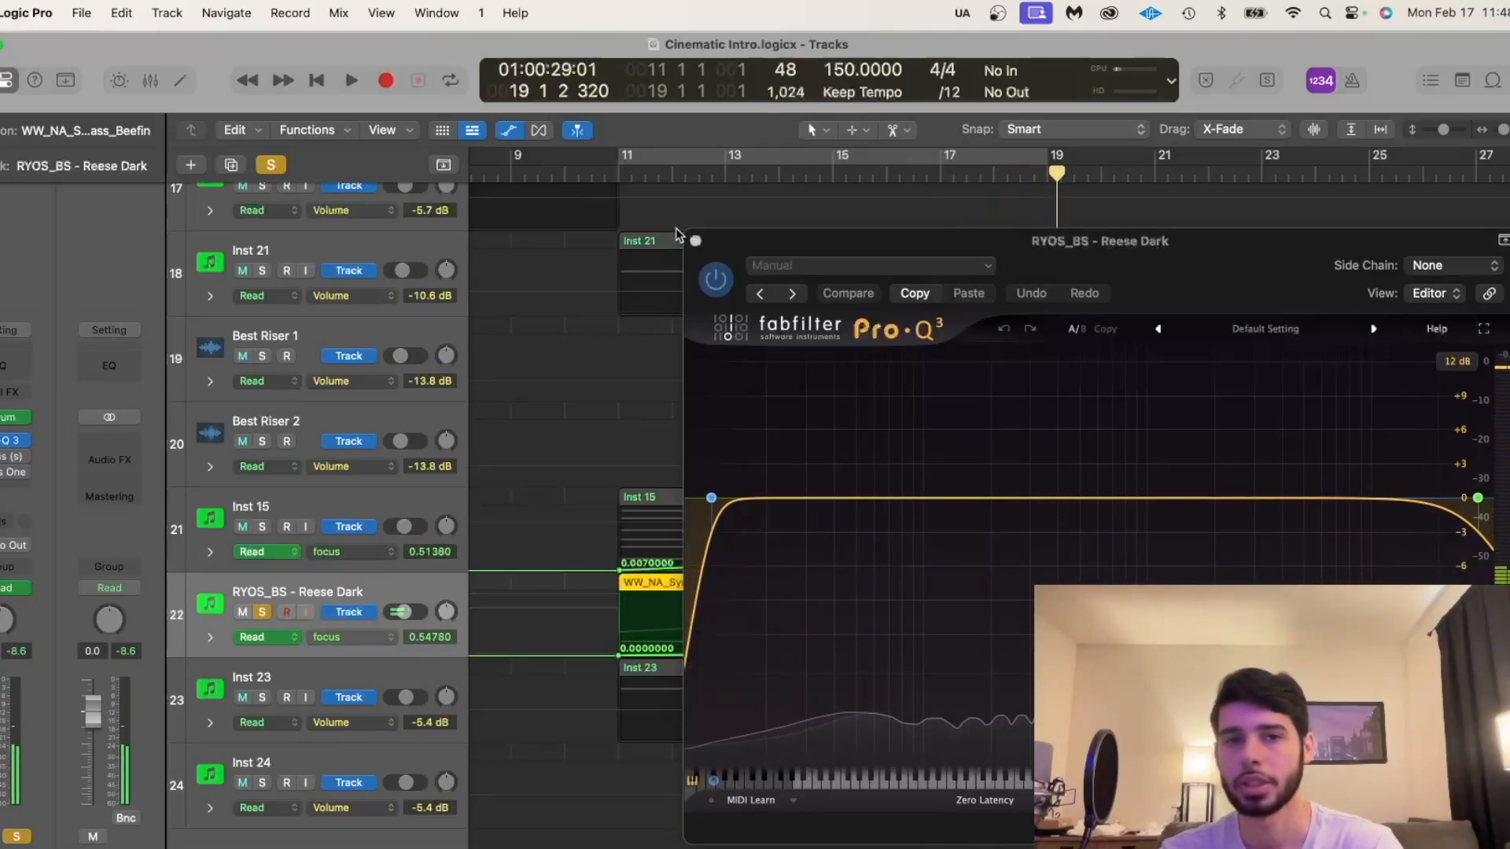
Replay the Reese Dark bass from just before bar 11 into bar 13 and examine the automated high-cut band.
{"action": "left_click", "coordinate": [597, 174]}
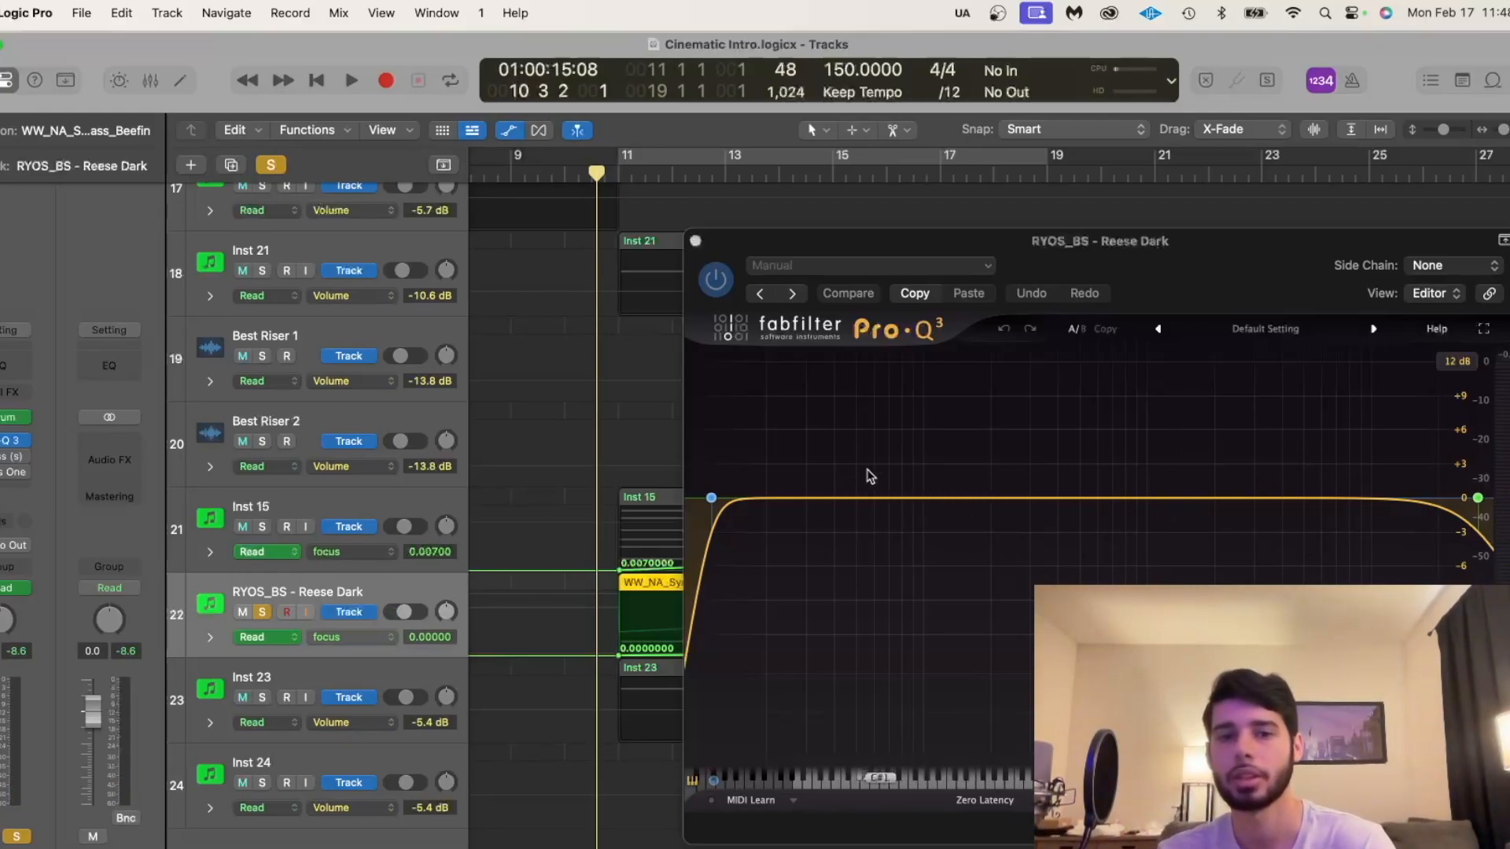
{"action": "key", "text": "space"}
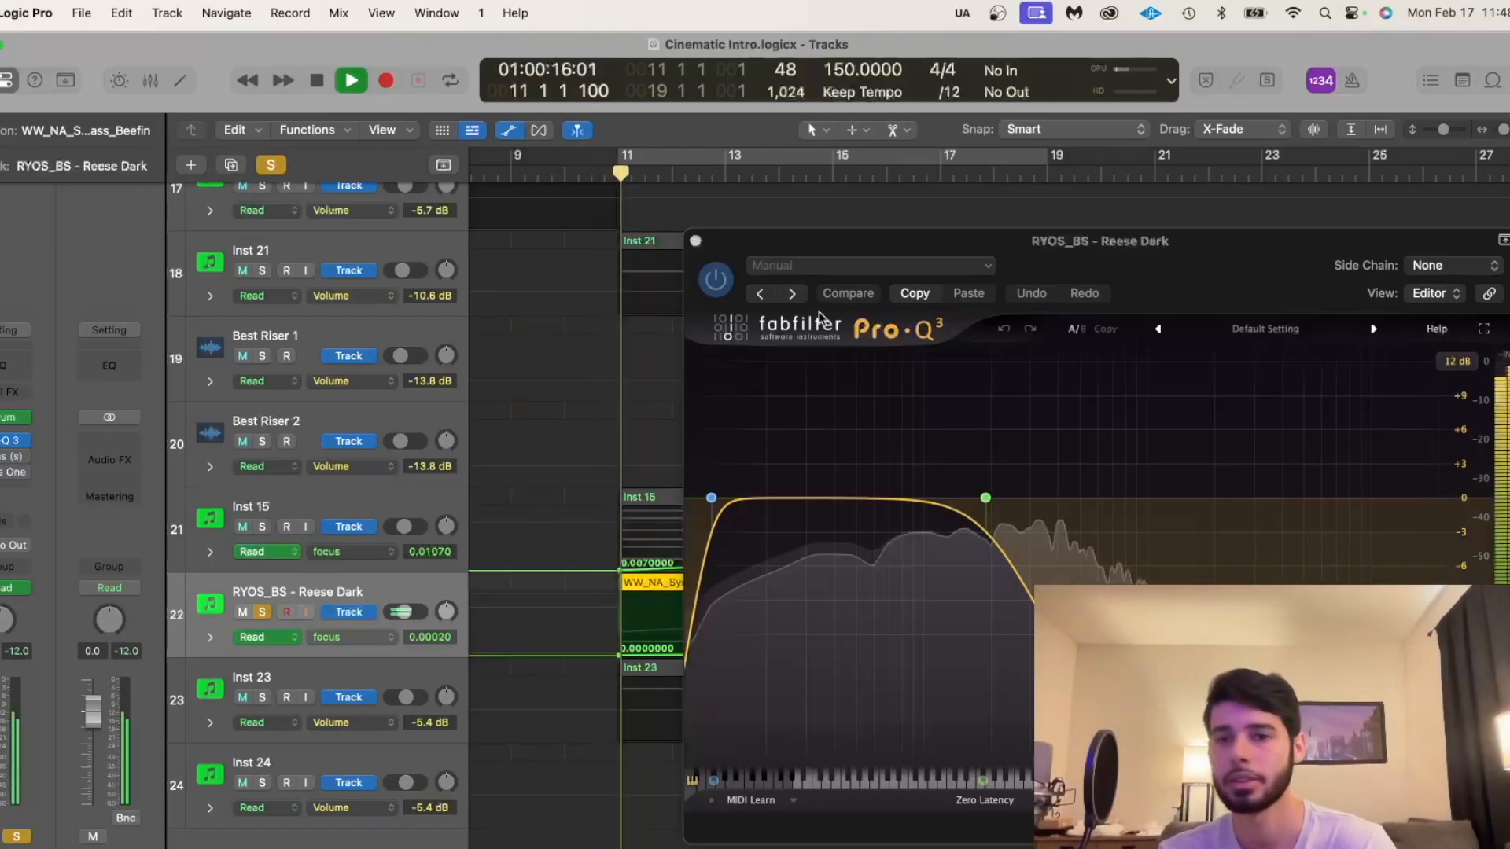
{"action": "mouse_move", "coordinate": [1025, 584]}
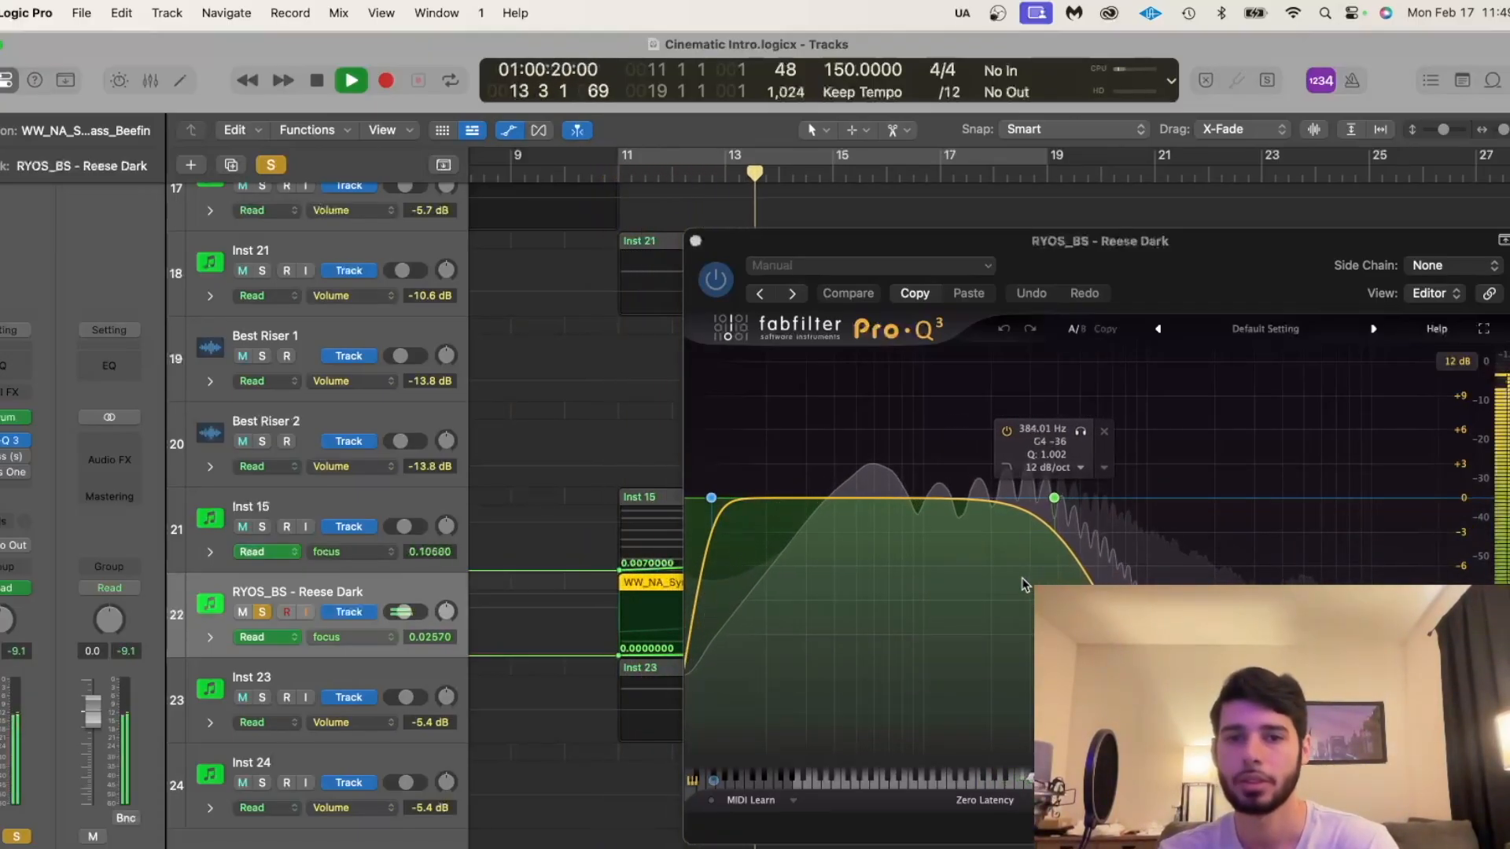
{"action": "key", "text": "space"}
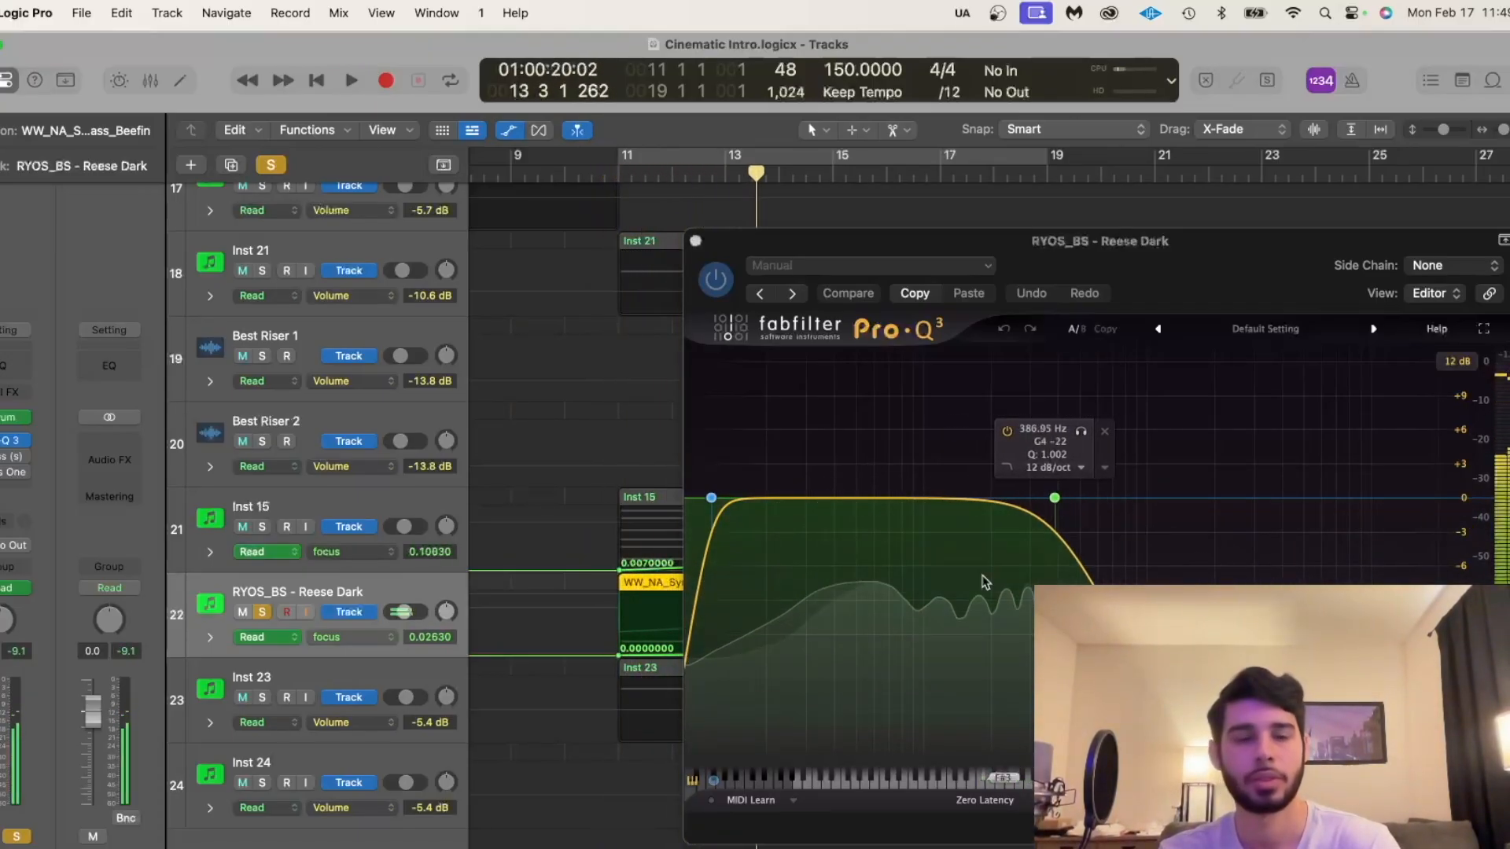
Open RBass on the Reese Dark track and play from before bar 11 to bar 19 to watch the bass intensity.
{"action": "left_click", "coordinate": [4, 458]}
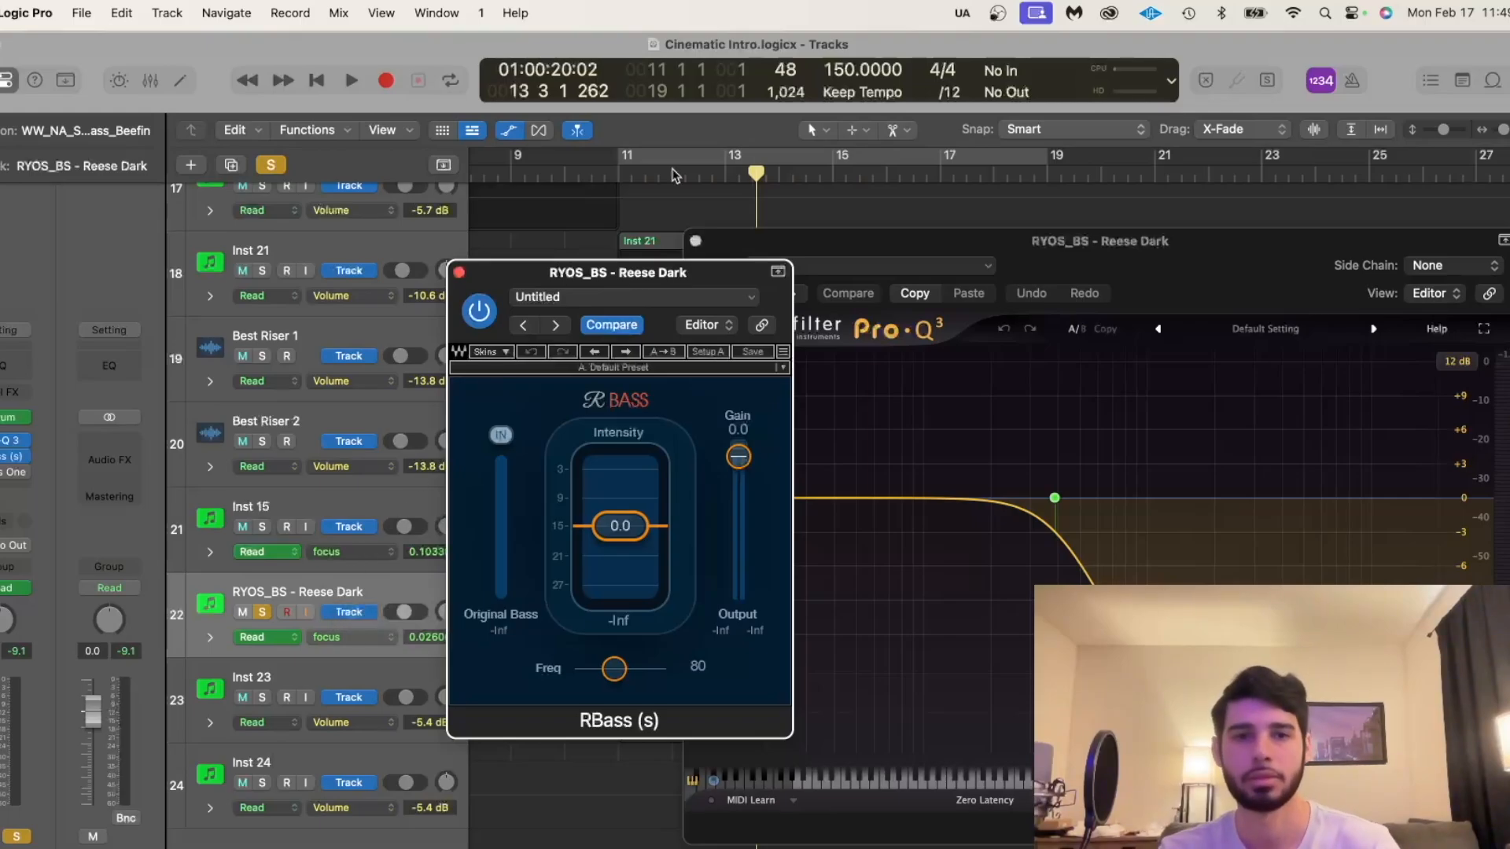
{"action": "left_click", "coordinate": [618, 176]}
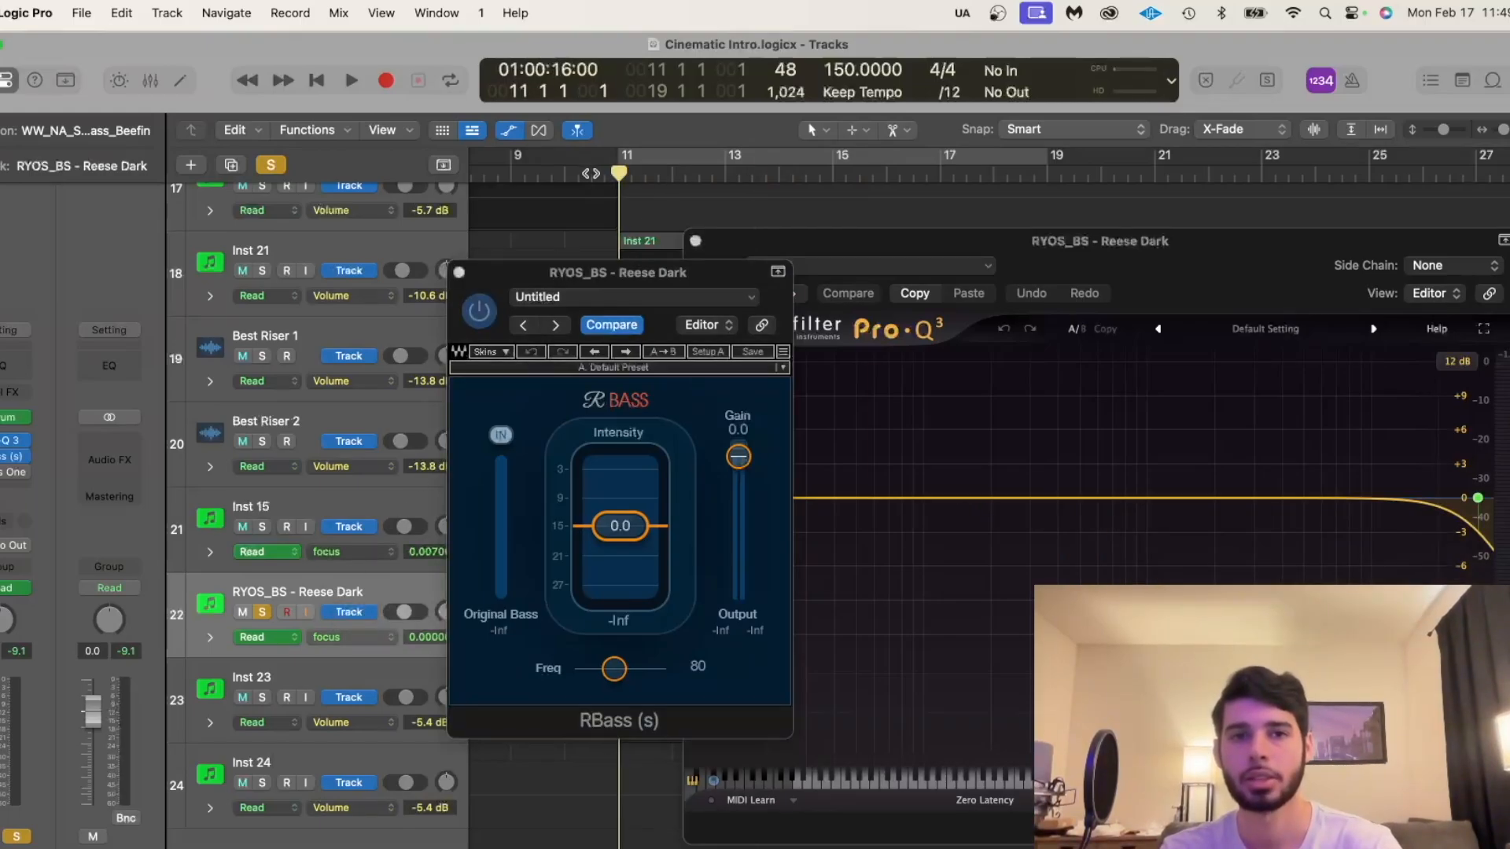
{"action": "left_click", "coordinate": [591, 174]}
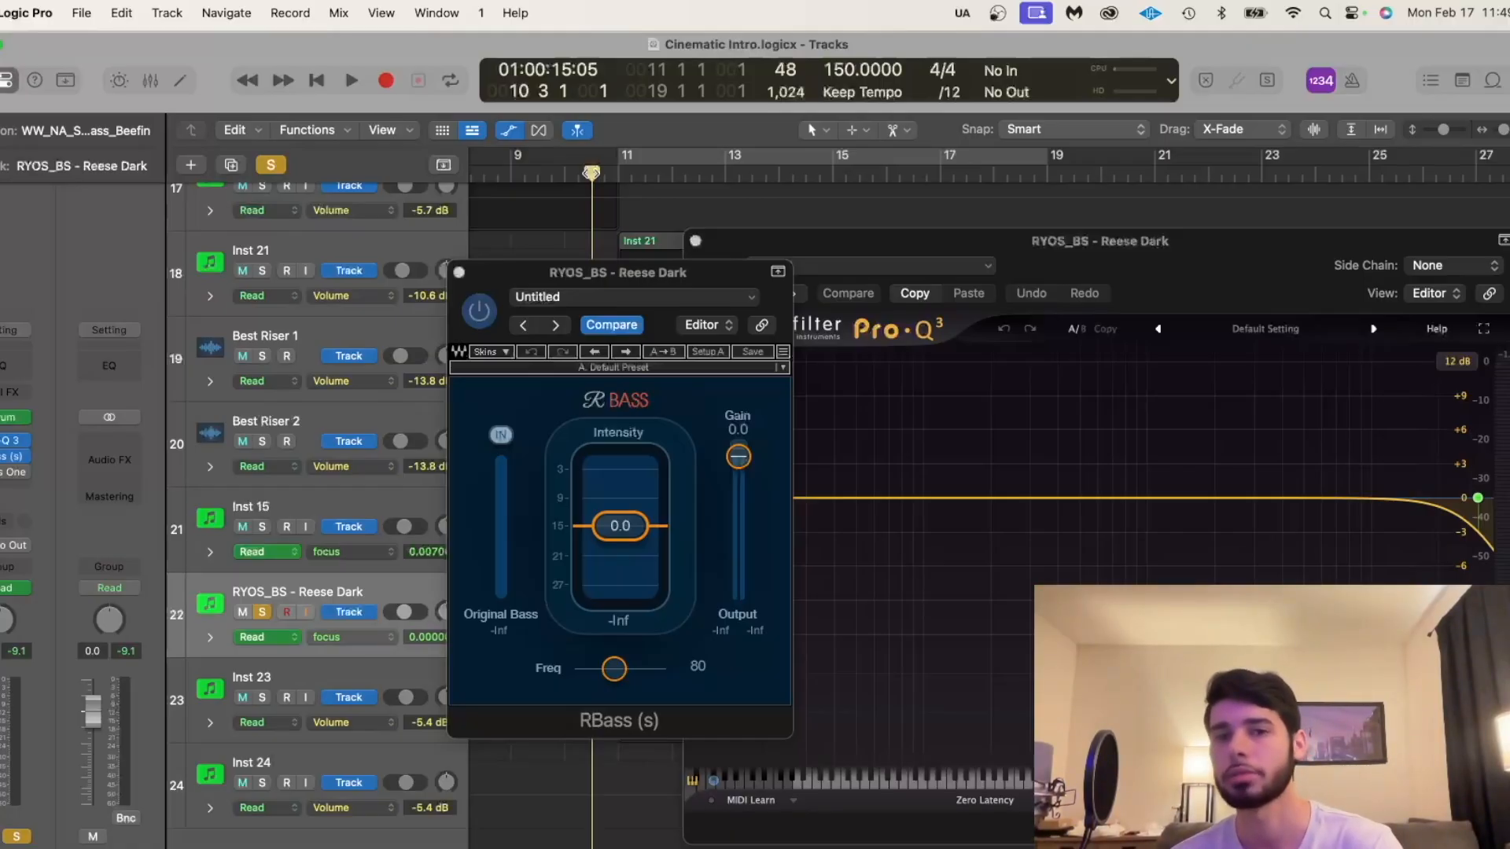
{"action": "key", "text": "space"}
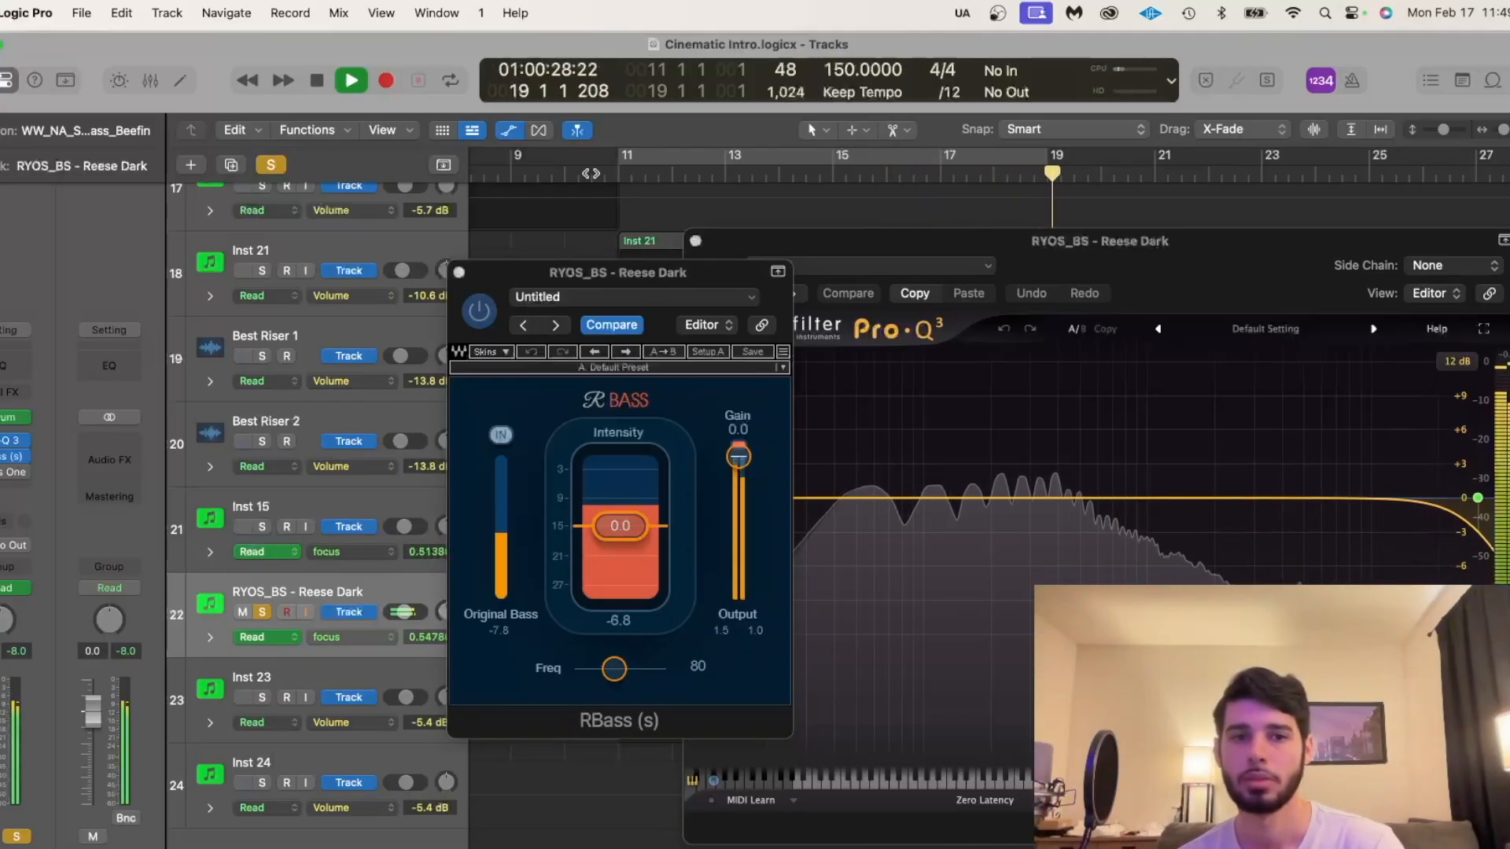
{"action": "key", "text": "space"}
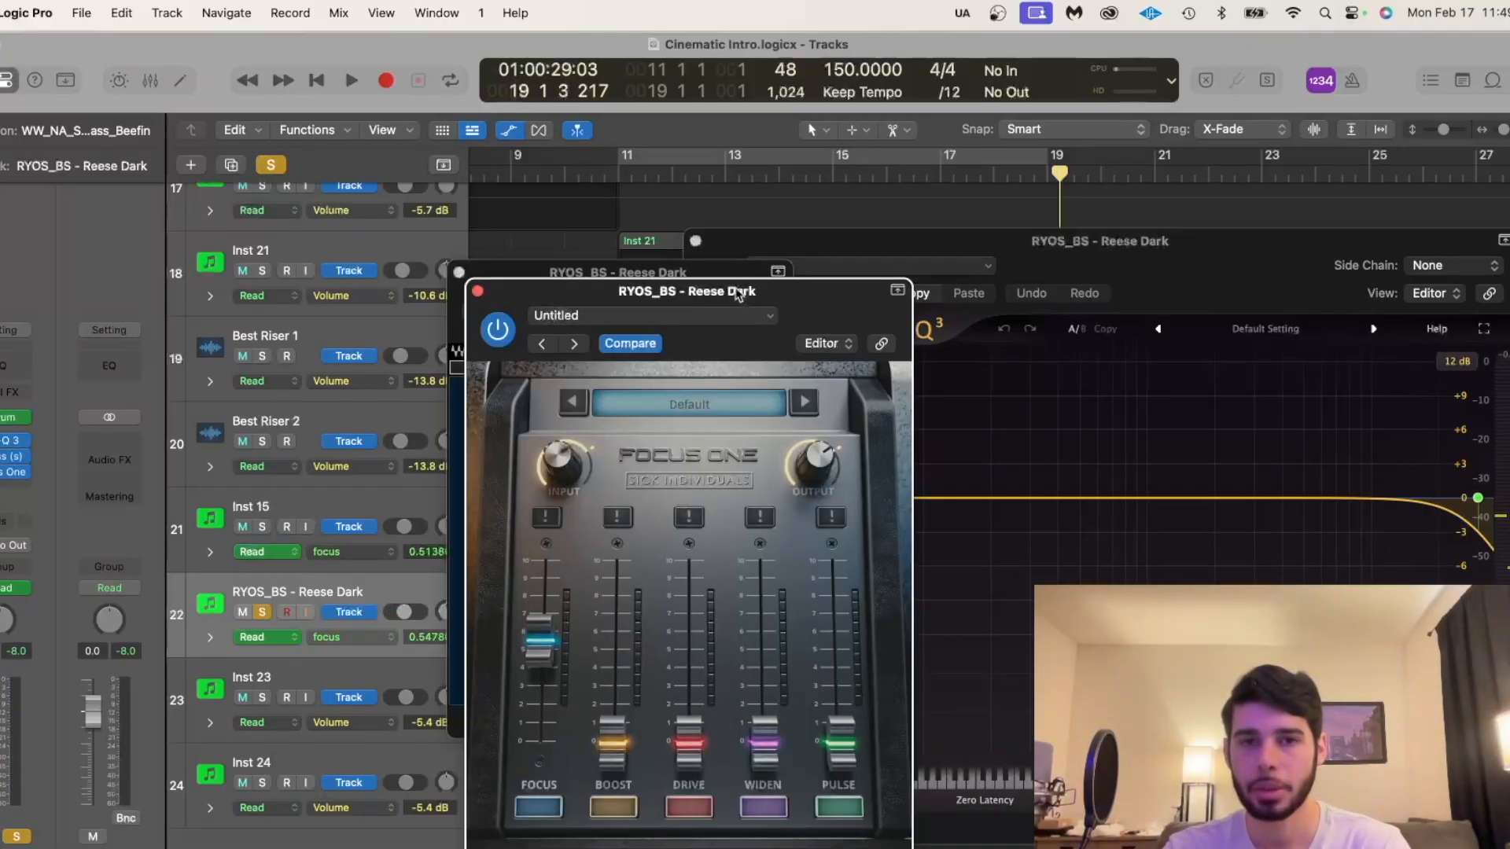
Close the Reese Dark track's Pro-Q 3 and move its Focus One window clear of the bass region's automation.
{"action": "left_click_drag", "start_coordinate": [903, 238], "coordinate": [892, 208]}
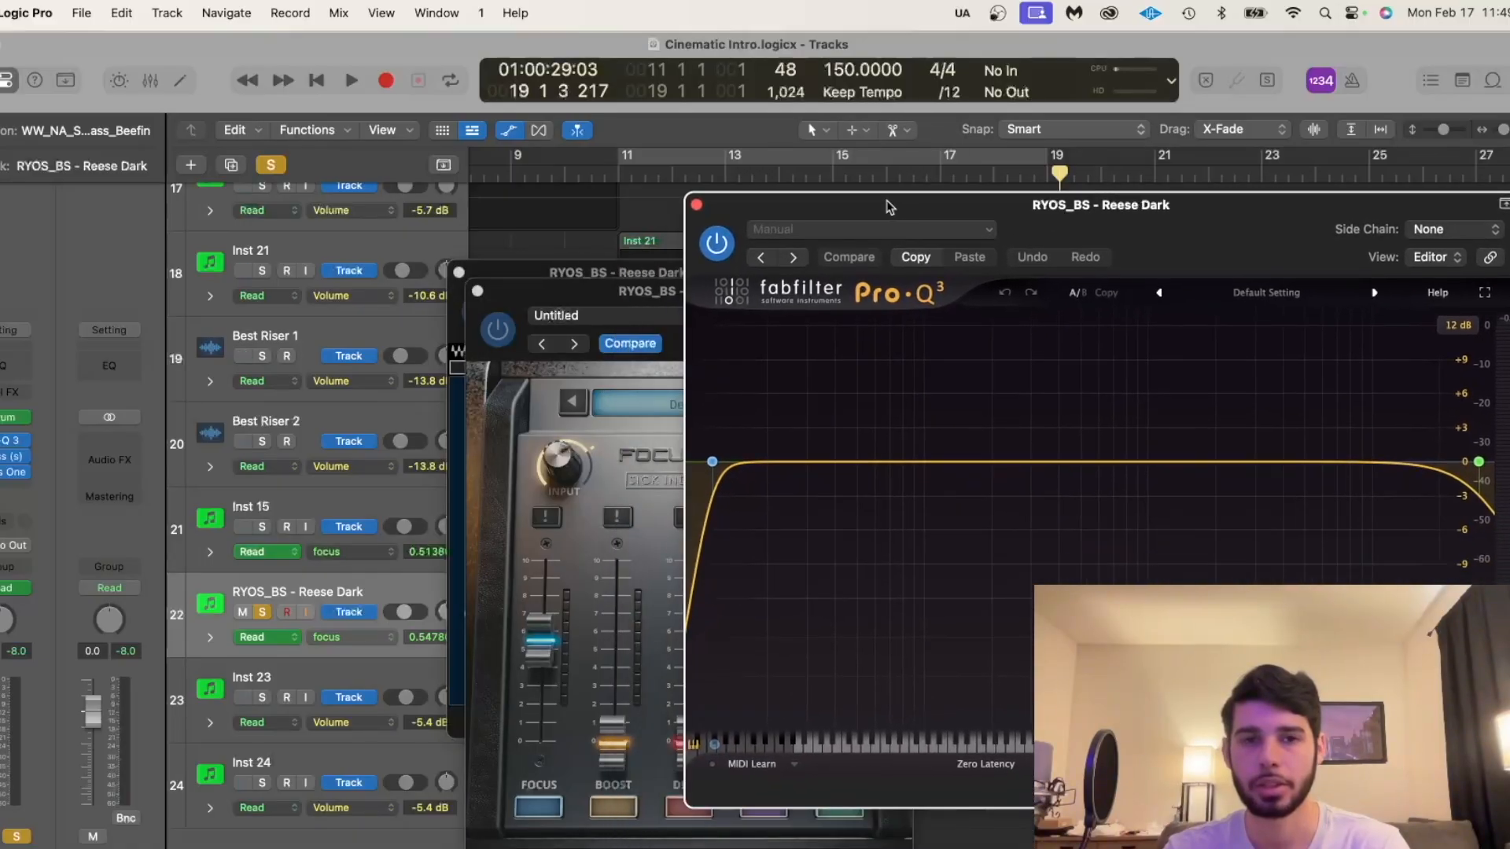
{"action": "left_click_drag", "start_coordinate": [621, 293], "coordinate": [364, 282]}
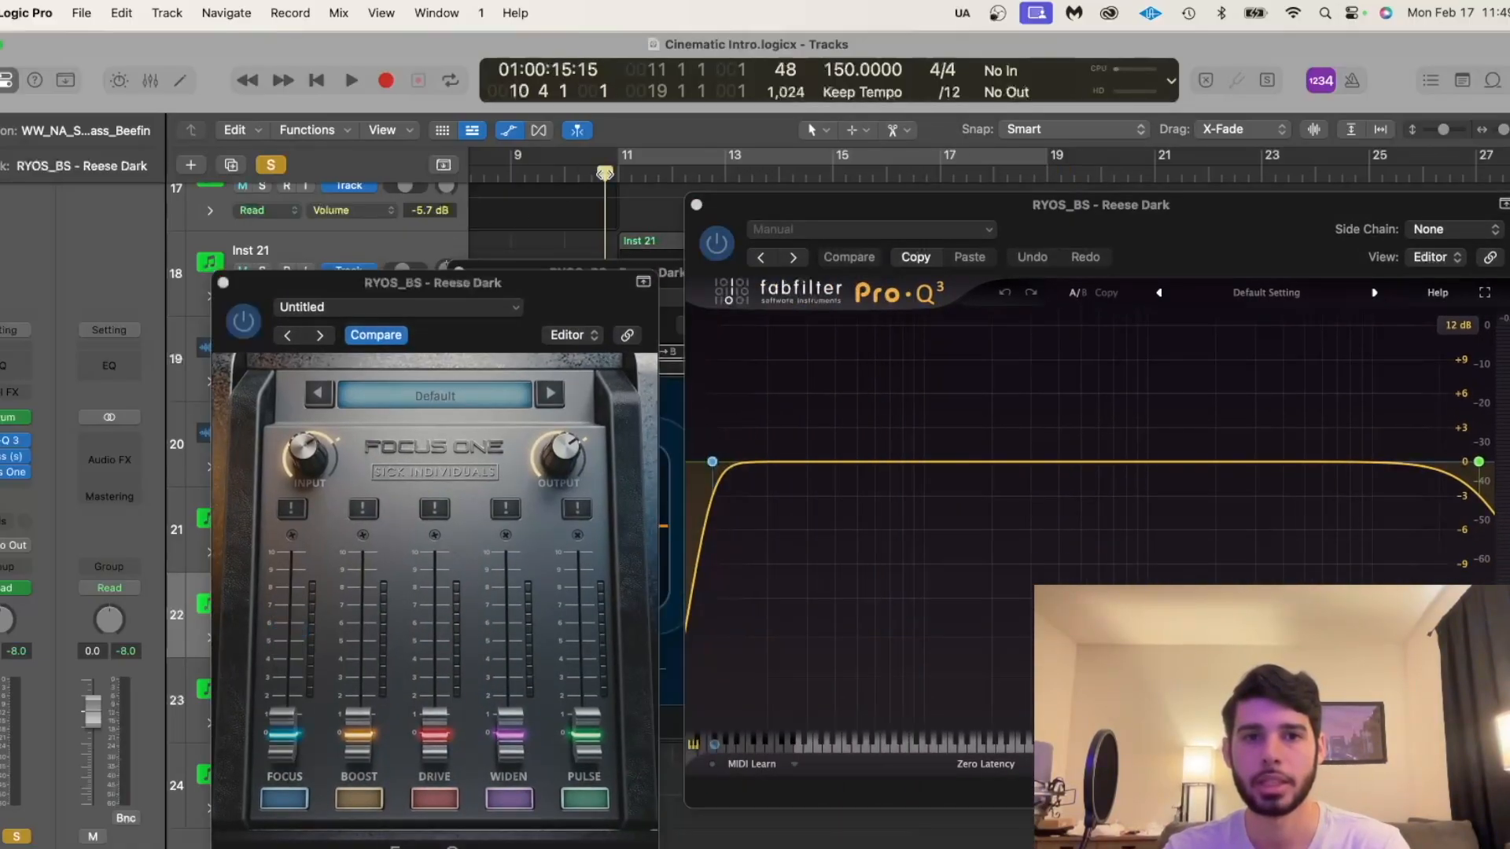
{"action": "left_click", "coordinate": [696, 205]}
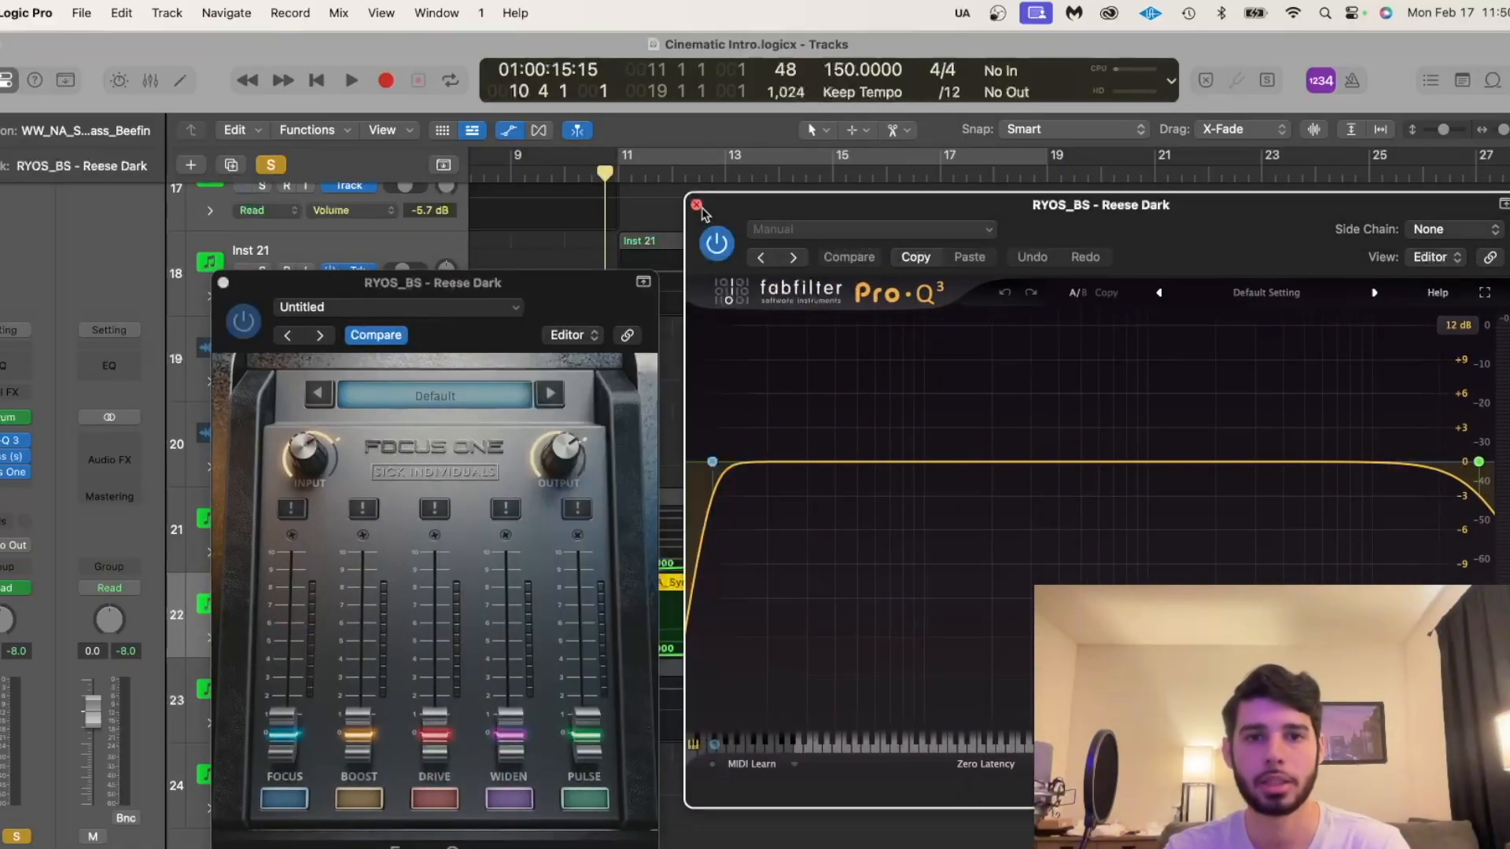
{"action": "left_click_drag", "start_coordinate": [564, 309], "coordinate": [260, 309]}
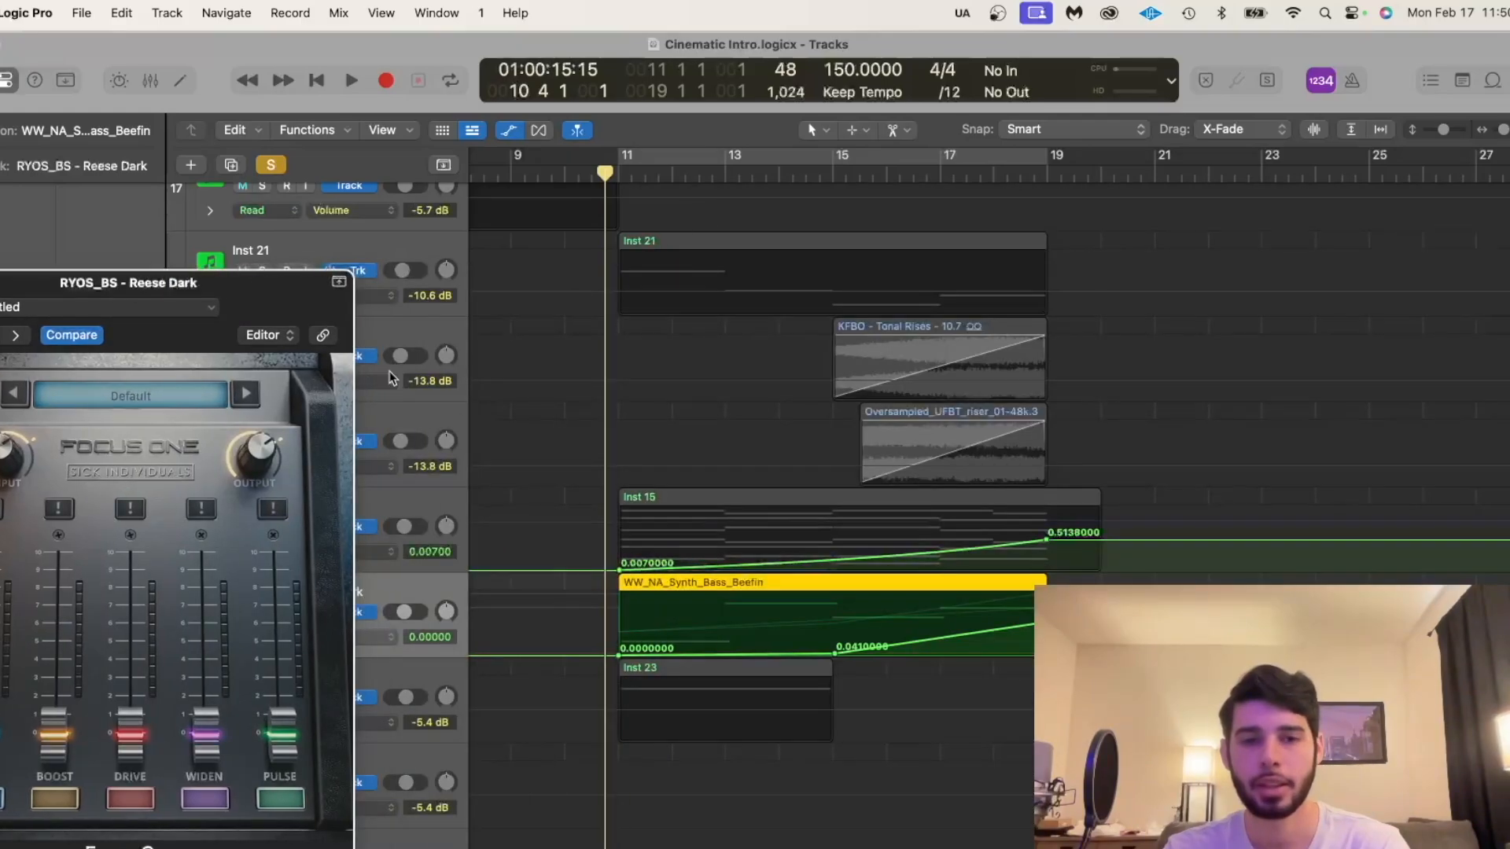
Display the Serum Macro 1 automation on the Reese Dark track and place the 76.83 % point just before bar 11, at 10 3 3 150.
{"action": "left_click", "coordinate": [388, 646]}
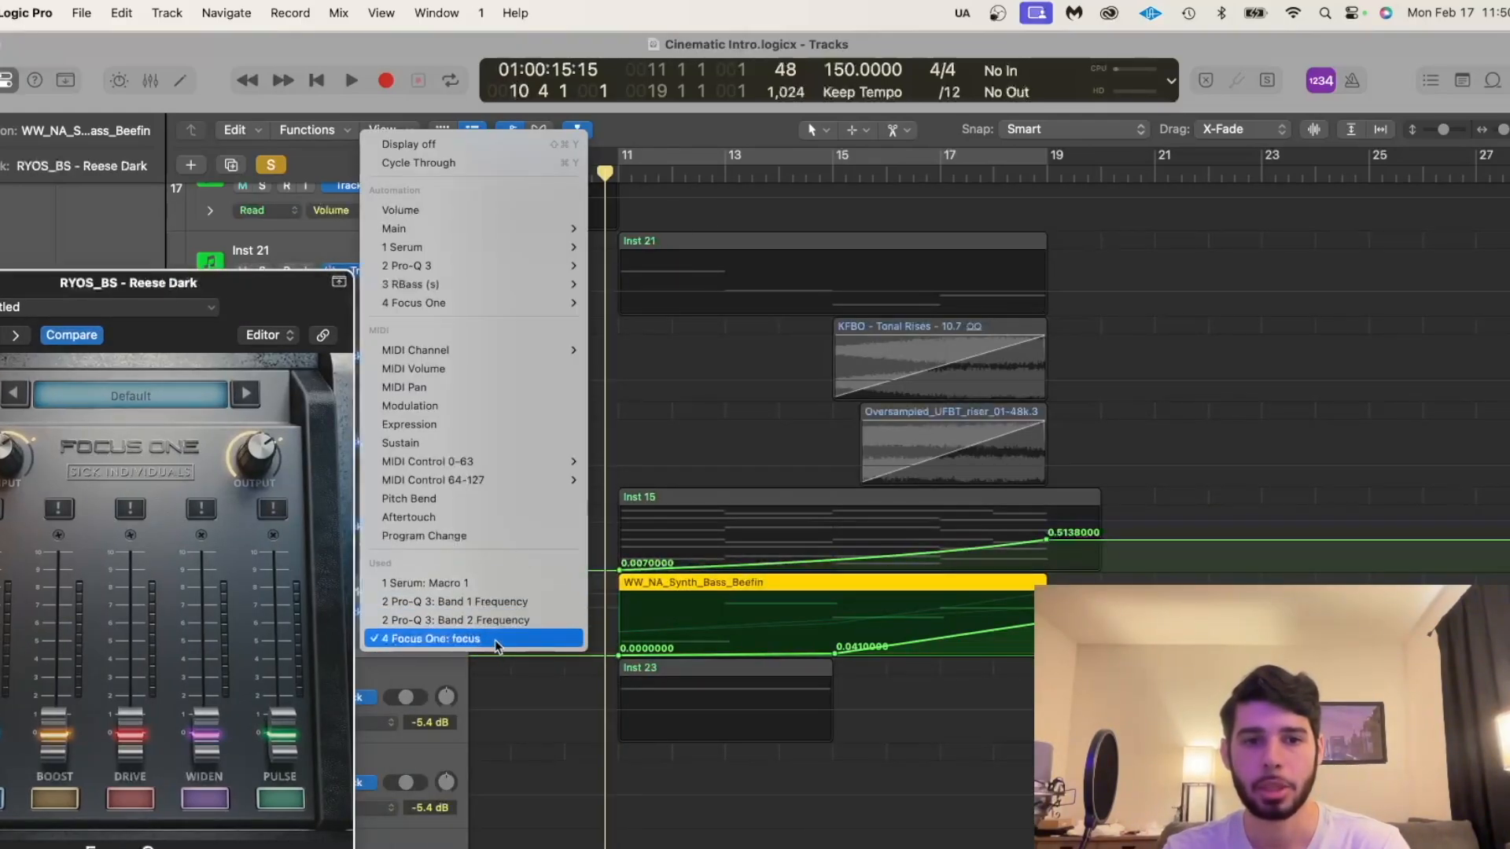
{"action": "left_click", "coordinate": [470, 583]}
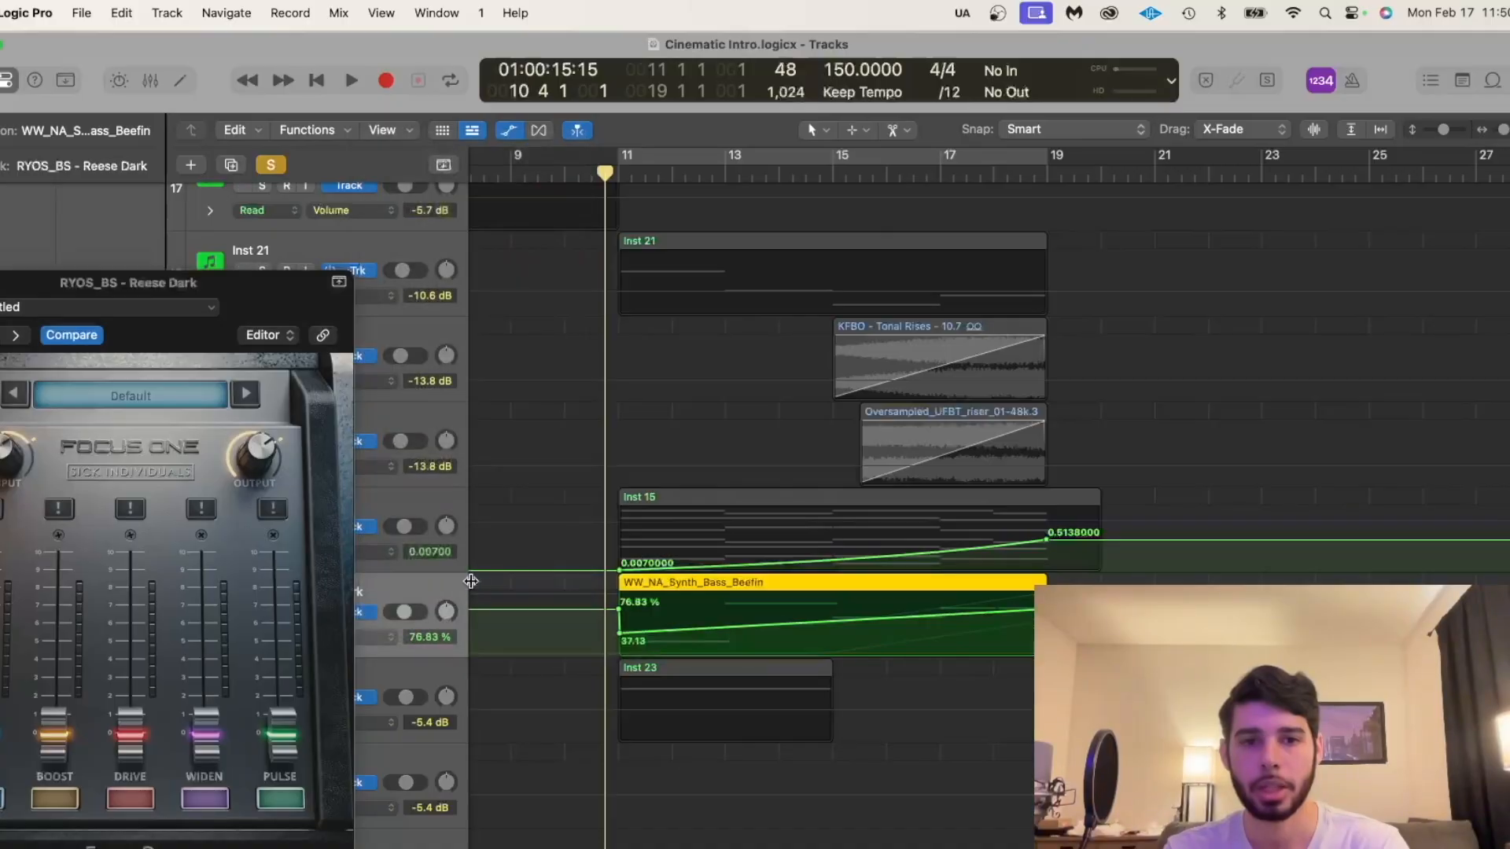
{"action": "left_click", "coordinate": [604, 609]}
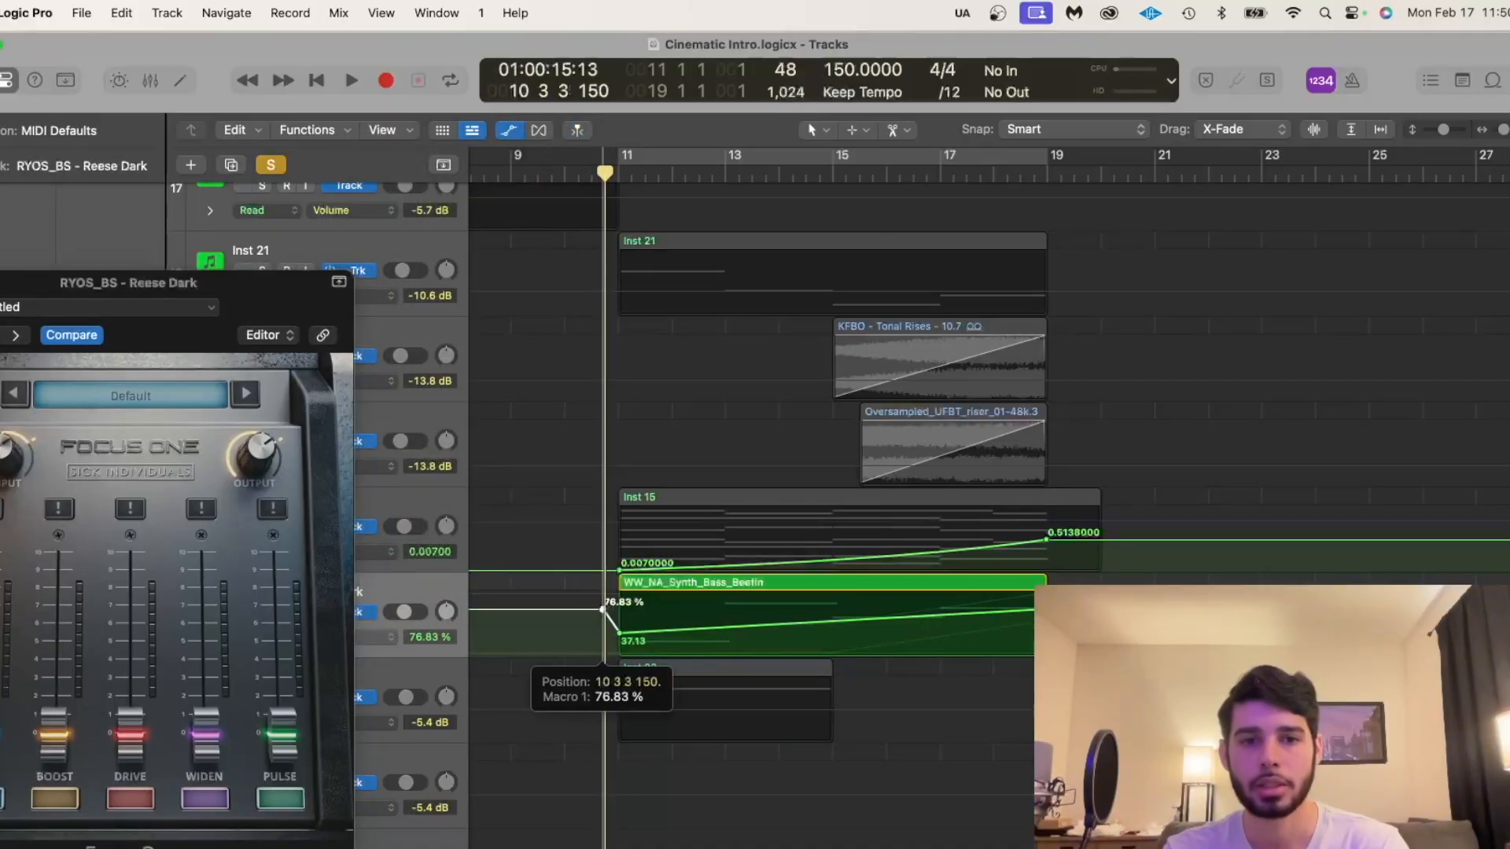
Display the Focus One focus automation on the Reese Dark track and play from before bar 11 past bar 19 to watch the Focus slider.
{"action": "left_click", "coordinate": [380, 637]}
{"action": "left_click", "coordinate": [441, 685]}
{"action": "left_click", "coordinate": [221, 301]}
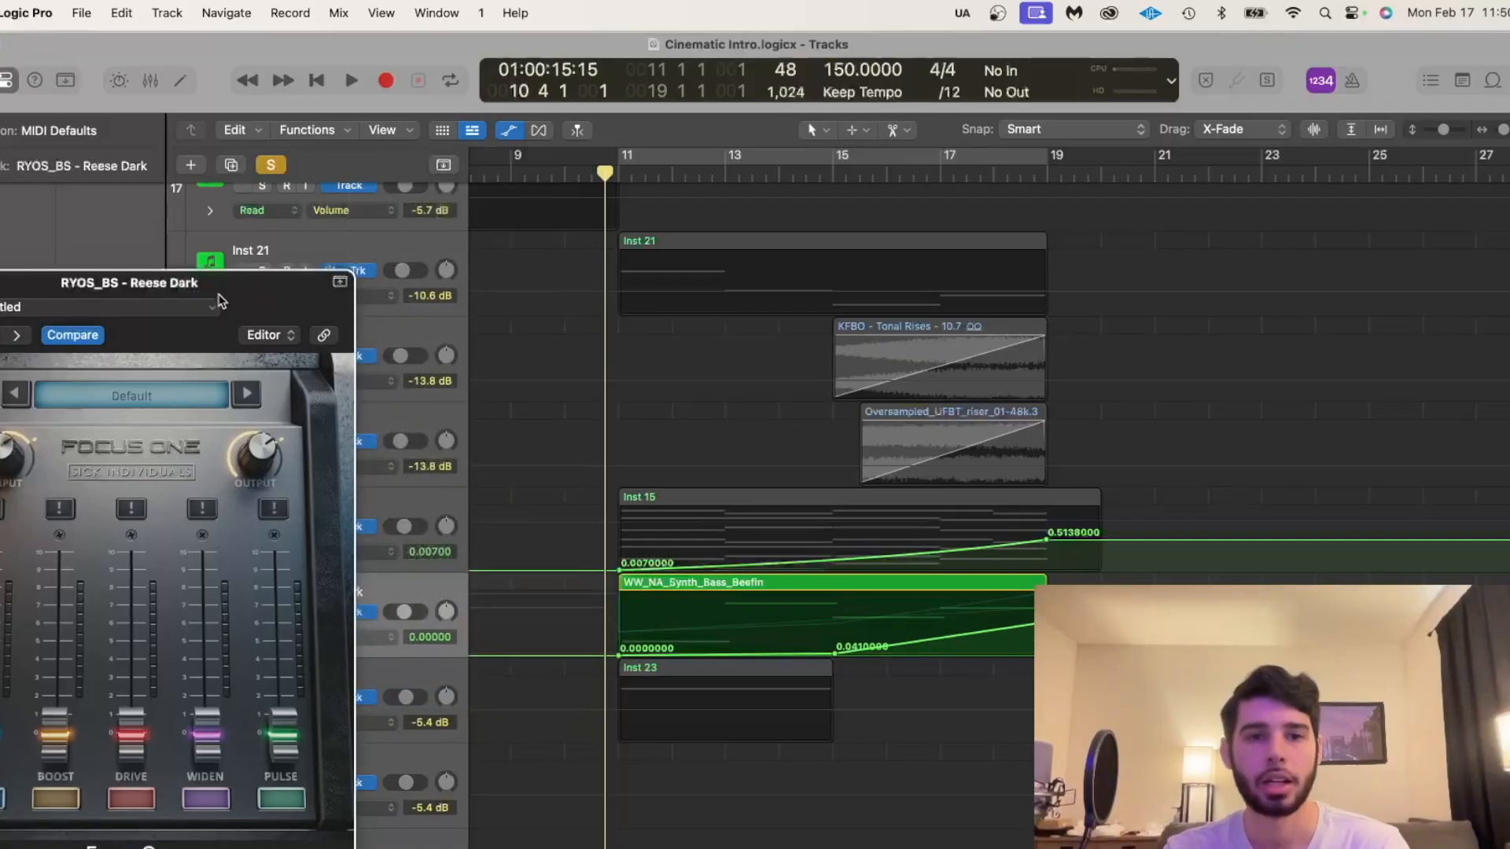
{"action": "left_click_drag", "start_coordinate": [220, 301], "coordinate": [402, 291]}
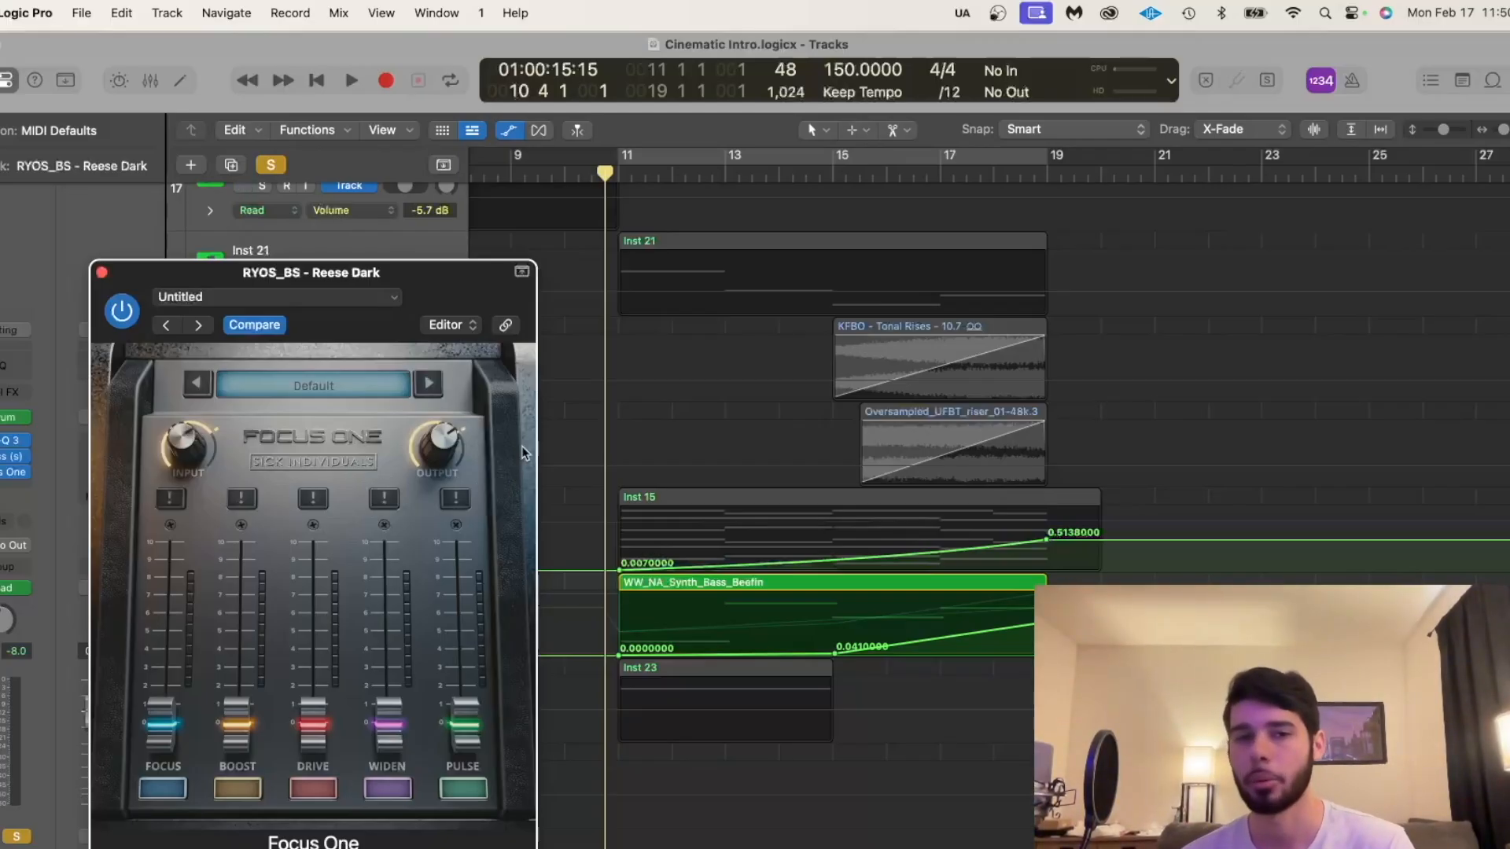
{"action": "key", "text": "space"}
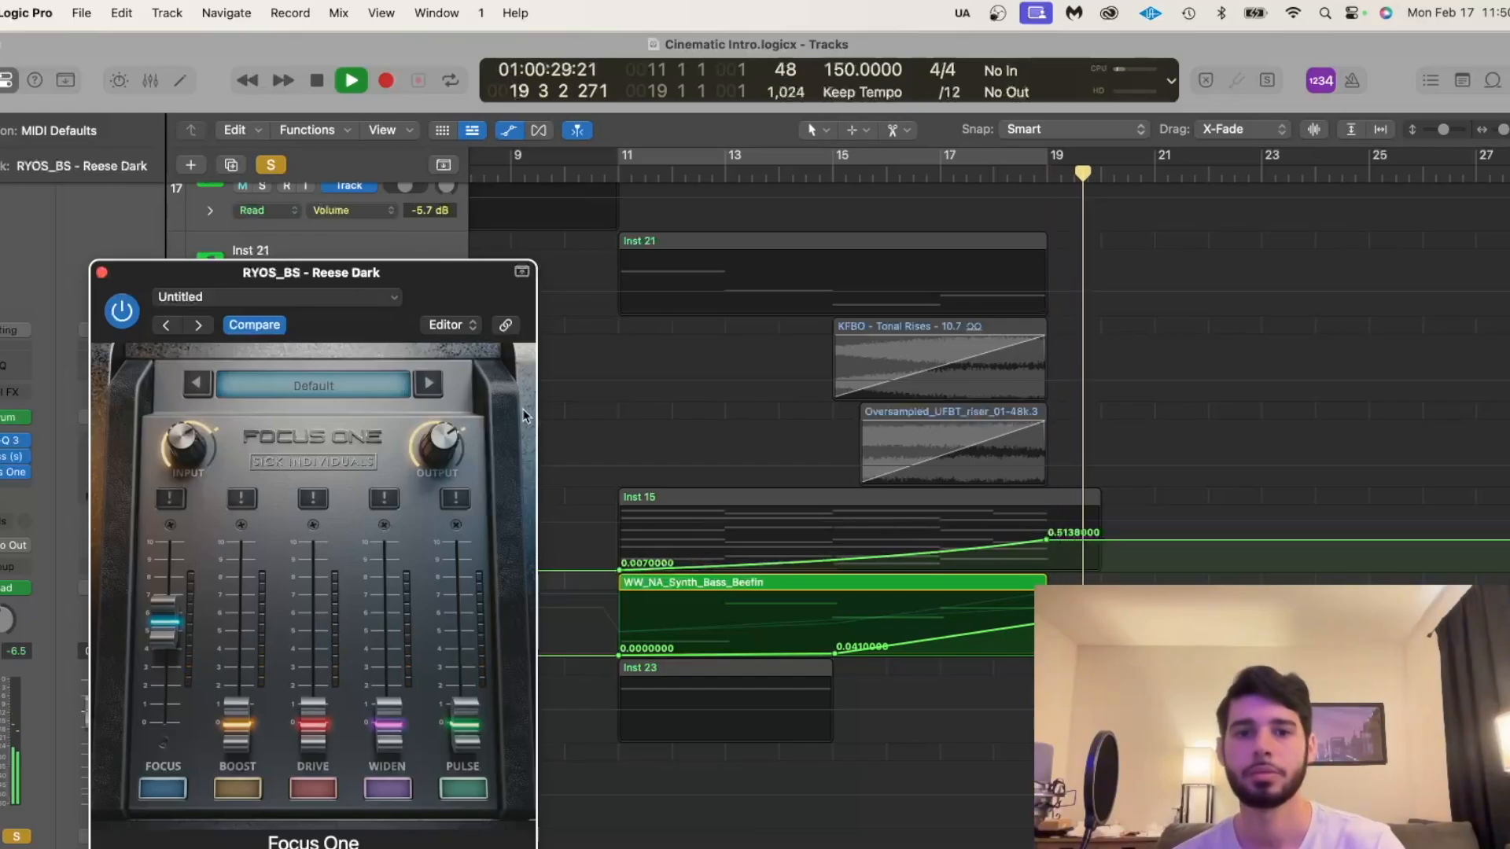
{"action": "key", "text": "space"}
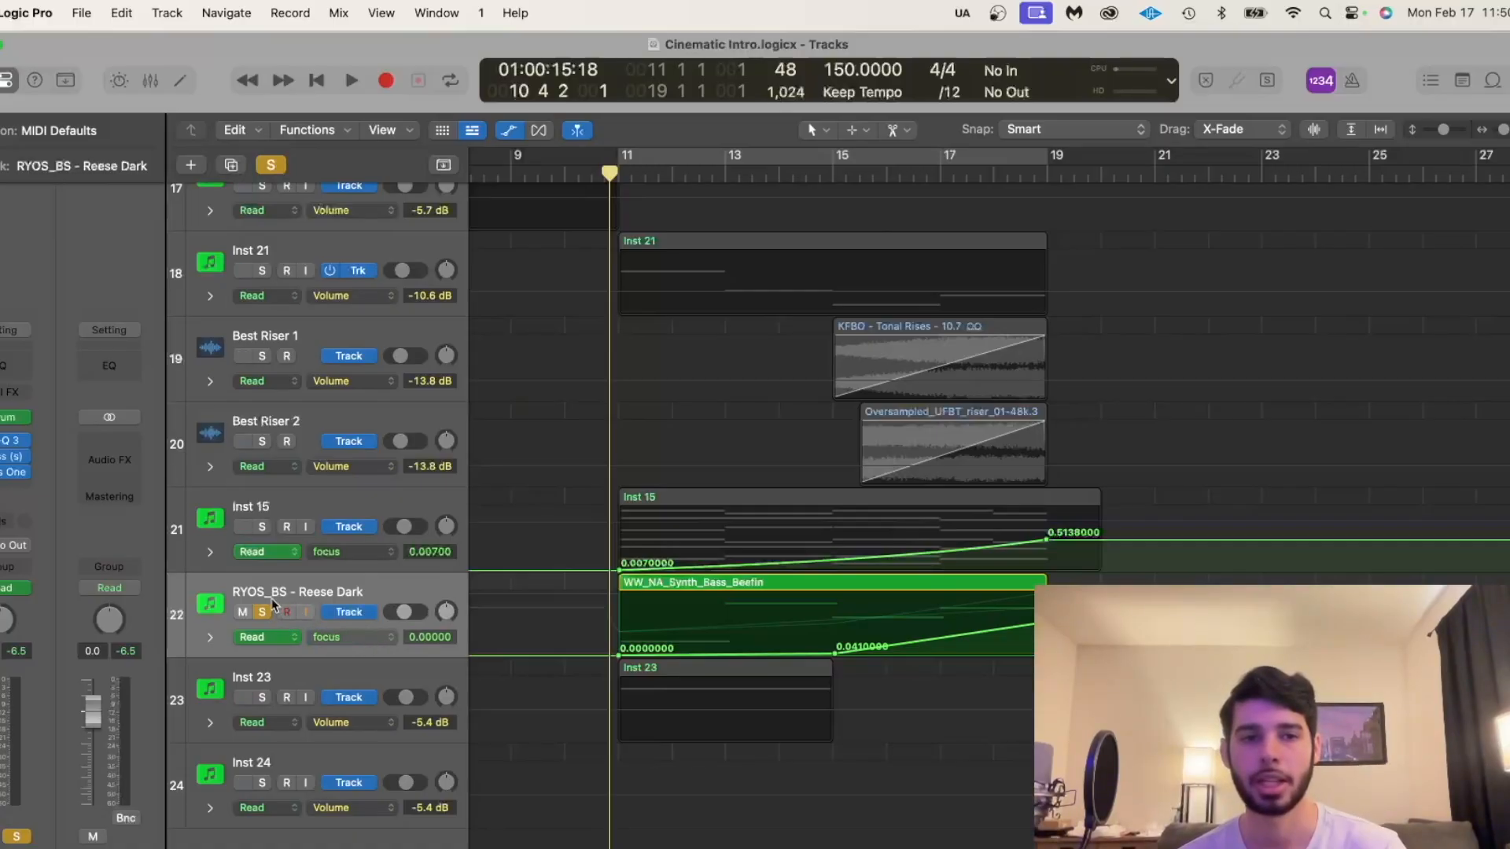
Reopen Serum on the Reese Dark track and play from before bar 11 into bar 15 to follow the automated Stereo Spread macro.
{"action": "left_click", "coordinate": [7, 419]}
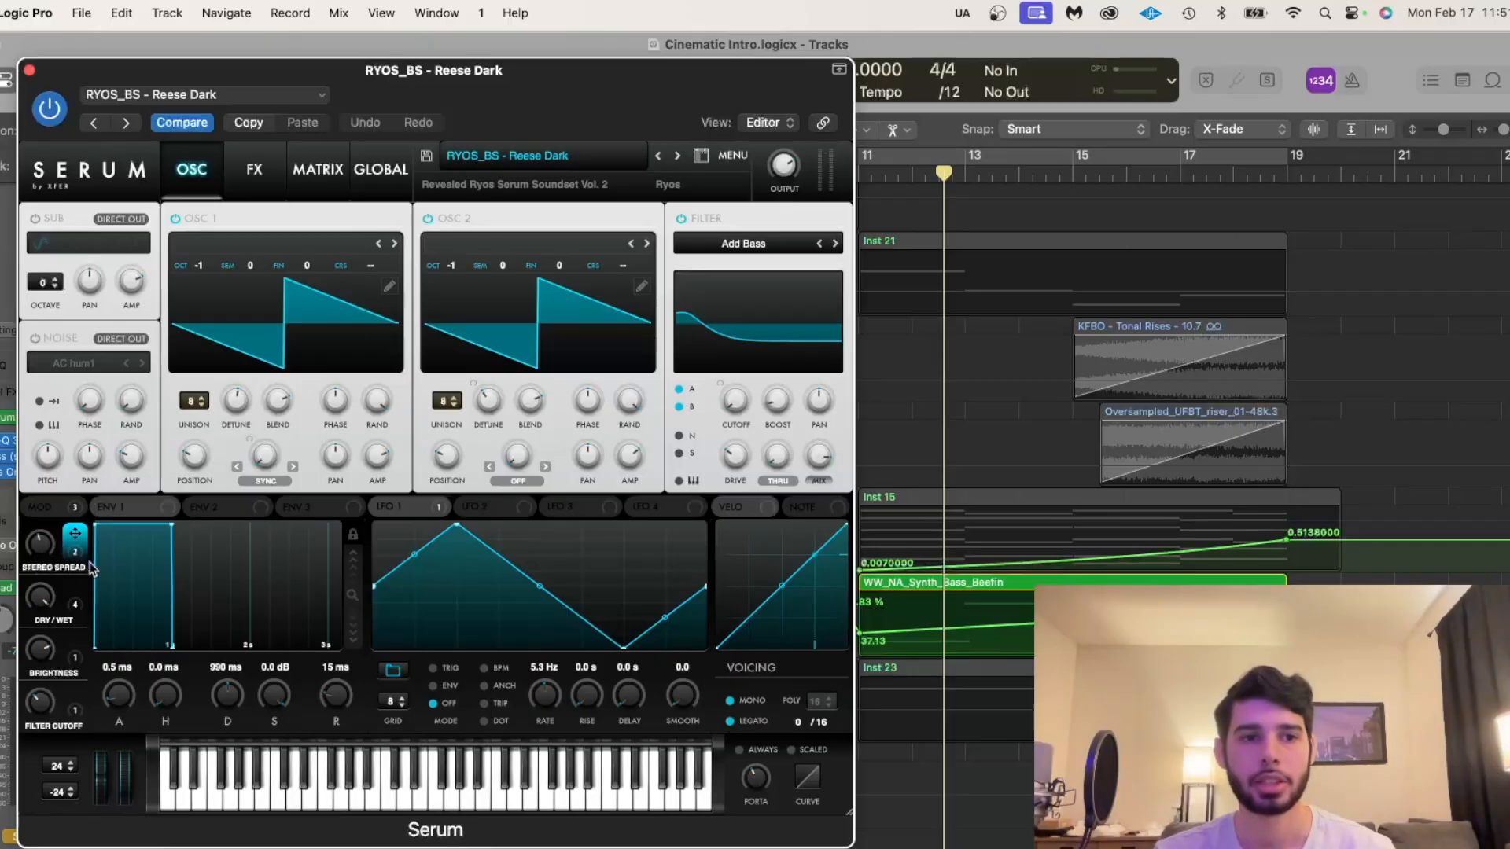
{"action": "left_click", "coordinate": [29, 70]}
{"action": "left_click", "coordinate": [846, 177]}
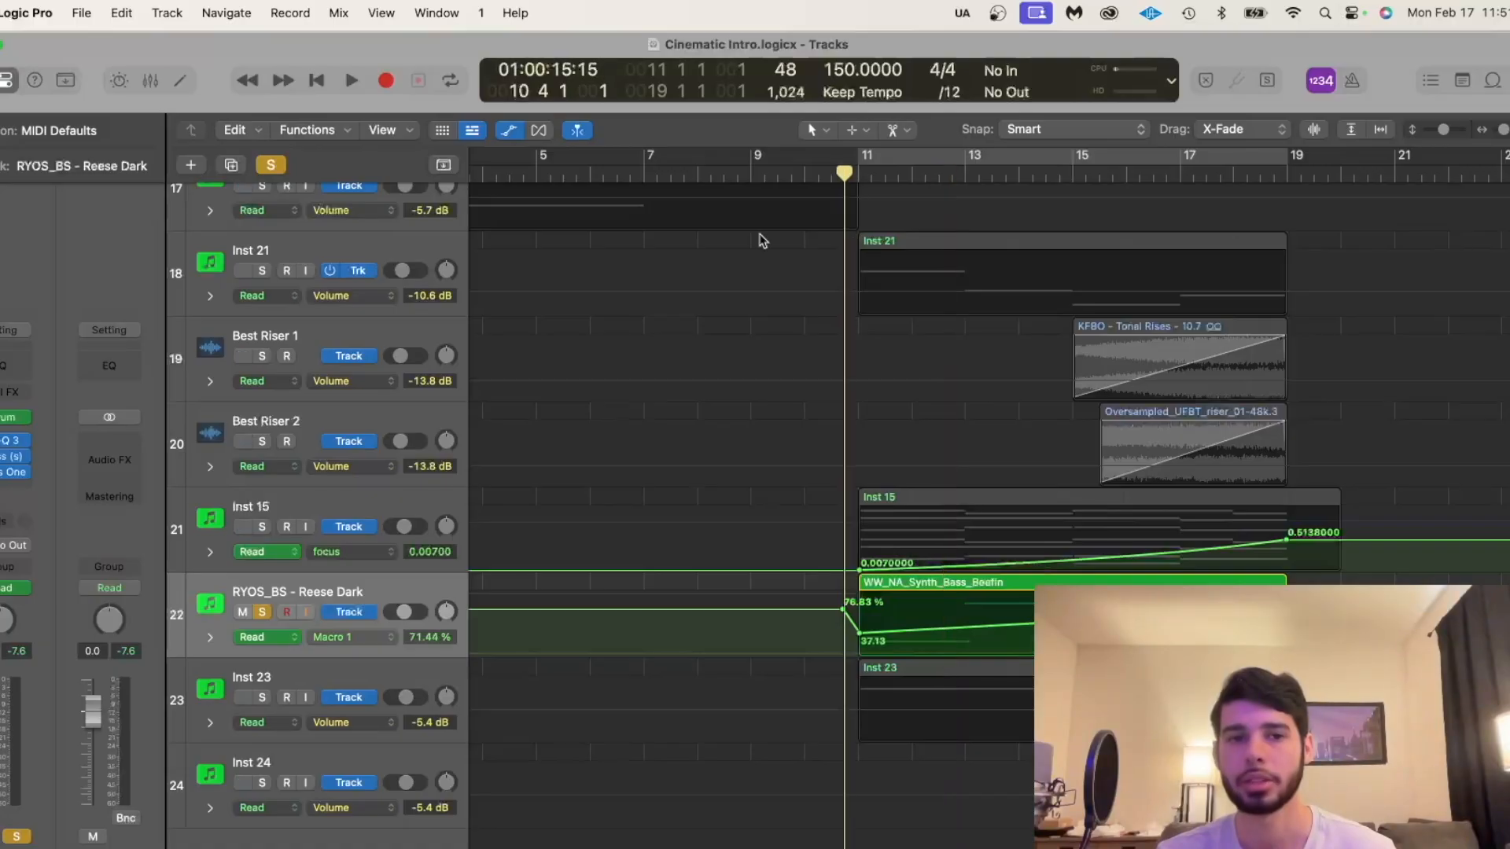
{"action": "left_click", "coordinate": [8, 442]}
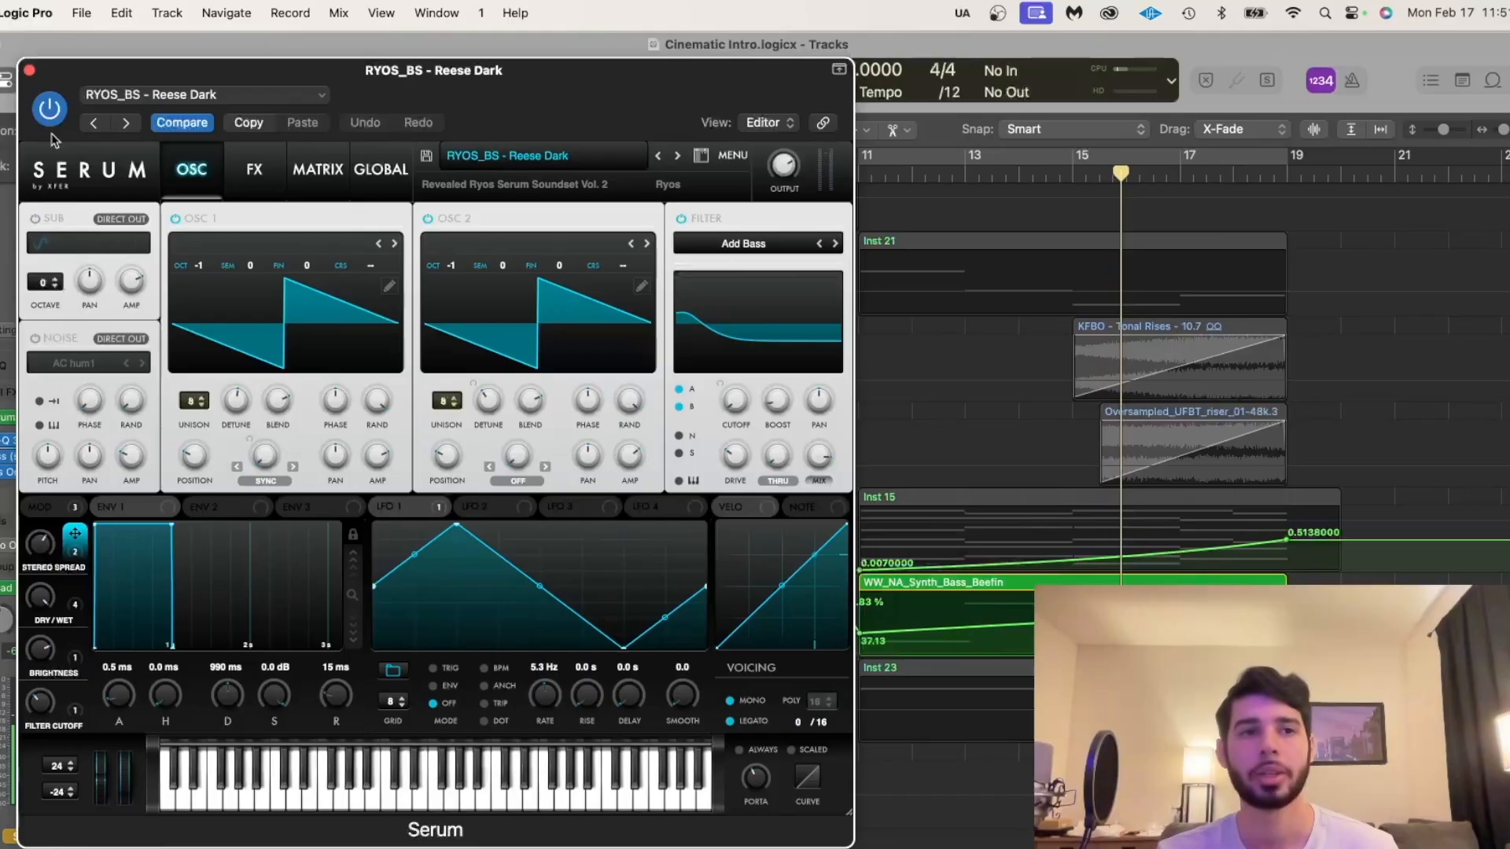
{"action": "left_click", "coordinate": [31, 70]}
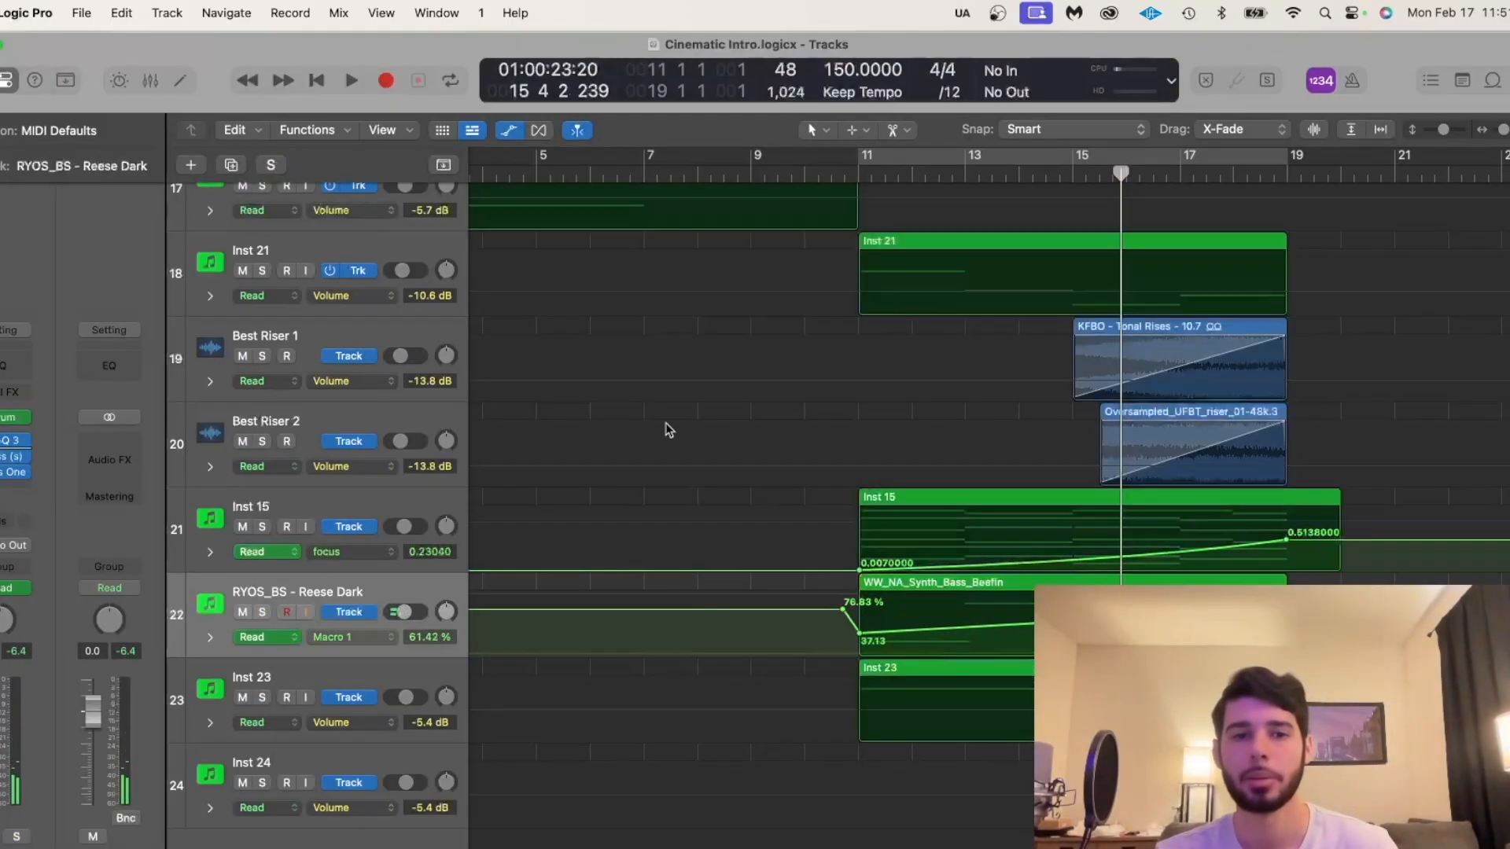
Solo the Inst 15 track and play it from just before bar 11 into bar 12.
{"action": "scroll", "coordinate": [705, 418], "scroll_direction": "up", "scroll_amount": 5}
{"action": "scroll", "coordinate": [705, 418], "scroll_direction": "right", "scroll_amount": 3}
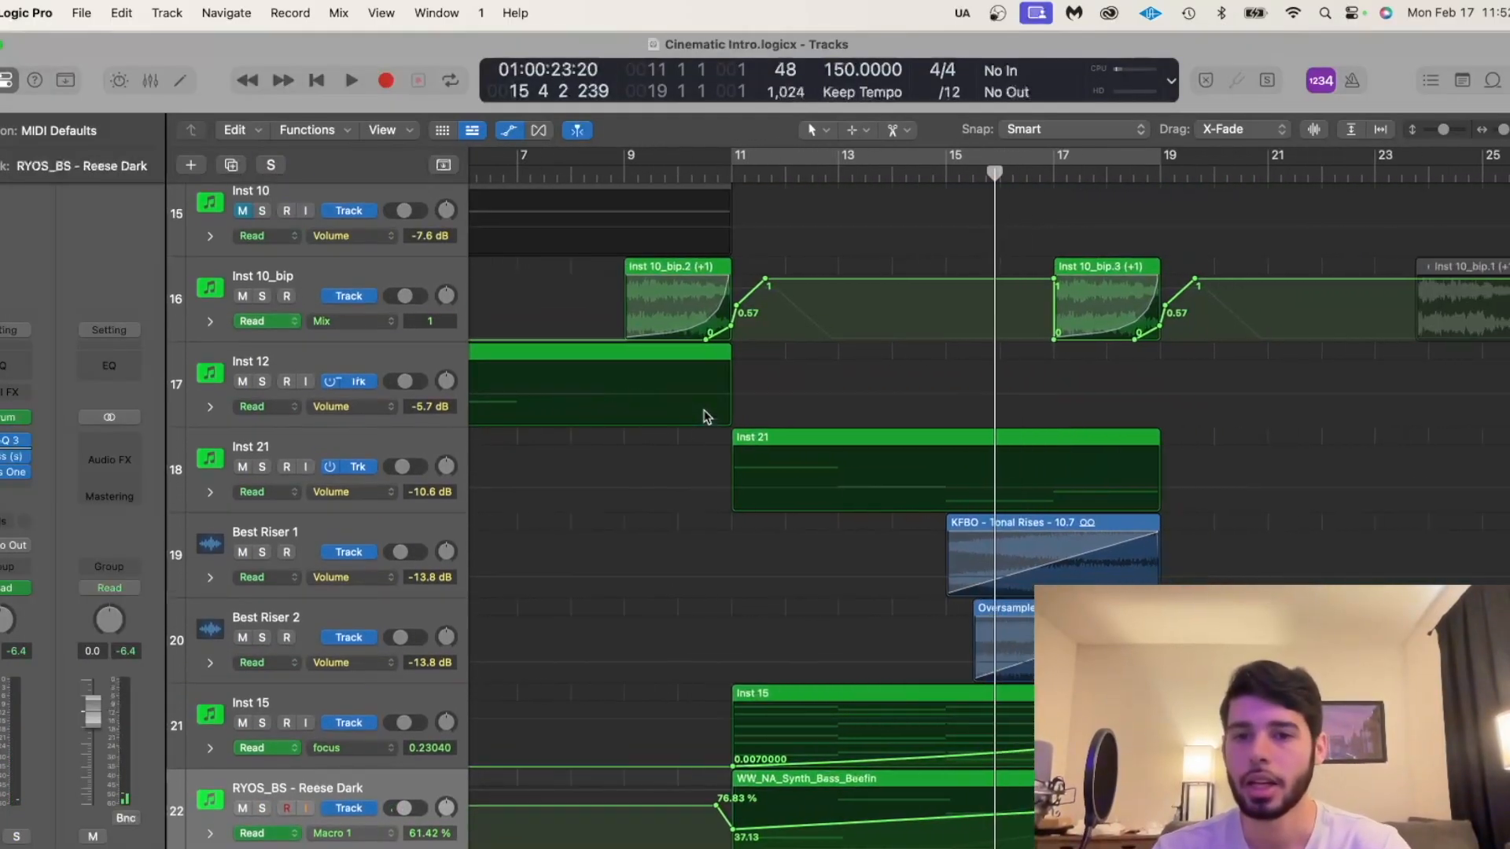
{"action": "left_click", "coordinate": [311, 701]}
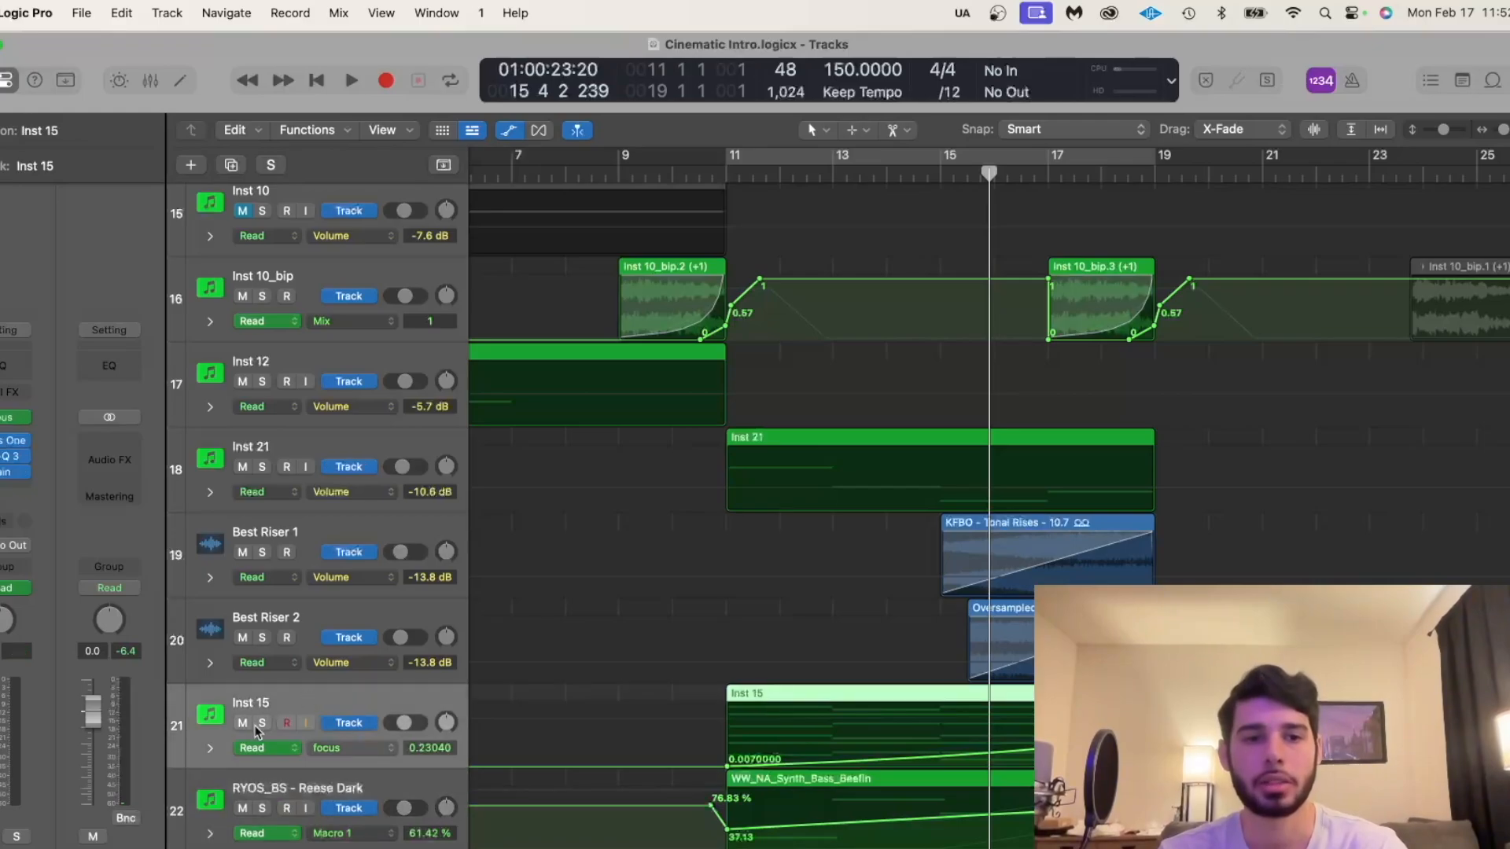
{"action": "left_click", "coordinate": [262, 724]}
{"action": "left_click", "coordinate": [721, 174]}
{"action": "key", "text": "space"}
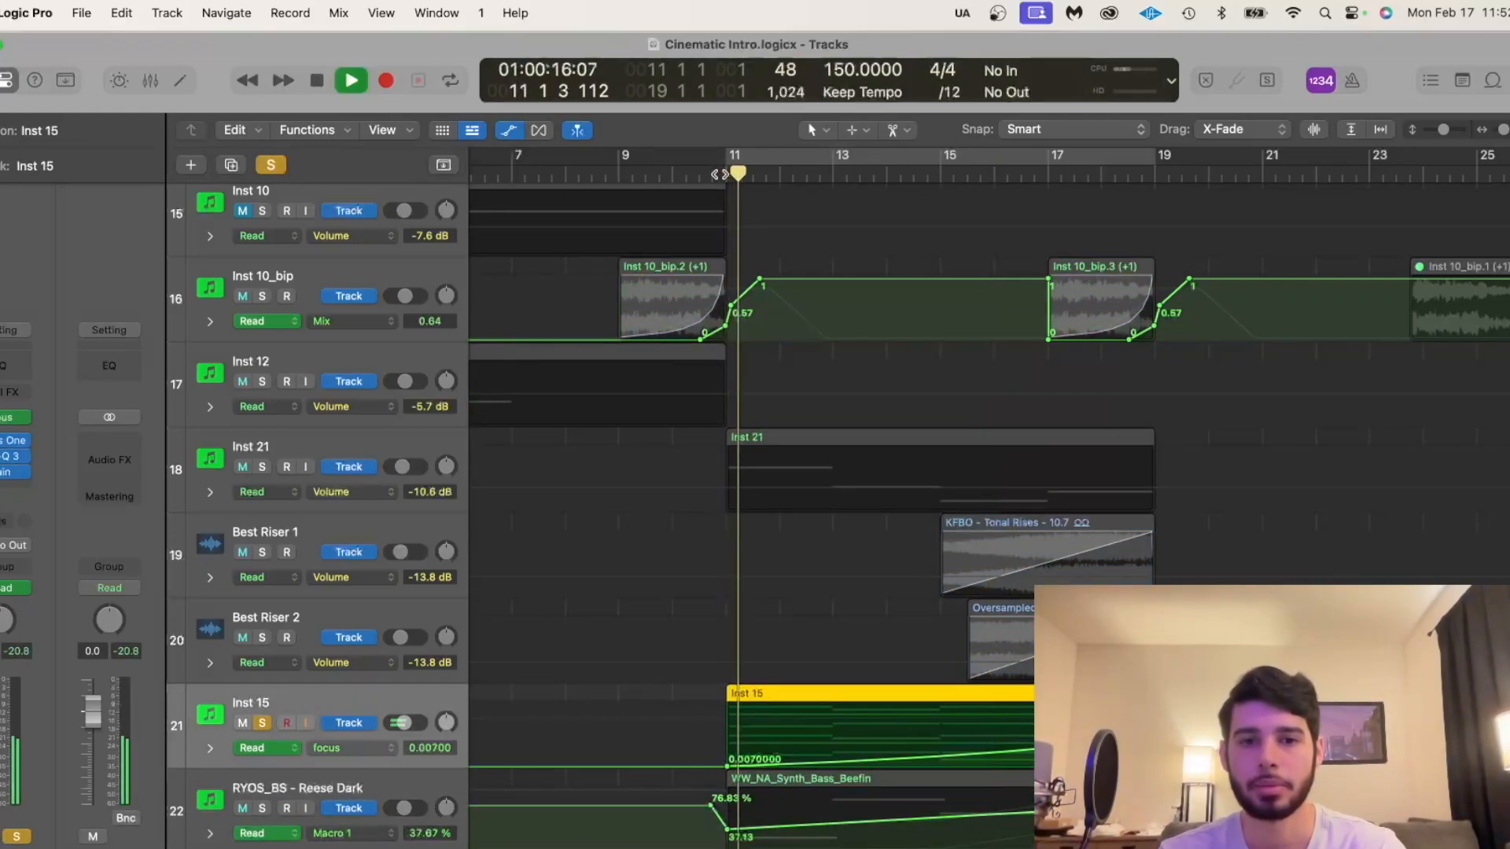
{"action": "scroll", "coordinate": [706, 557], "scroll_direction": "down", "scroll_amount": 2}
{"action": "key", "text": "space"}
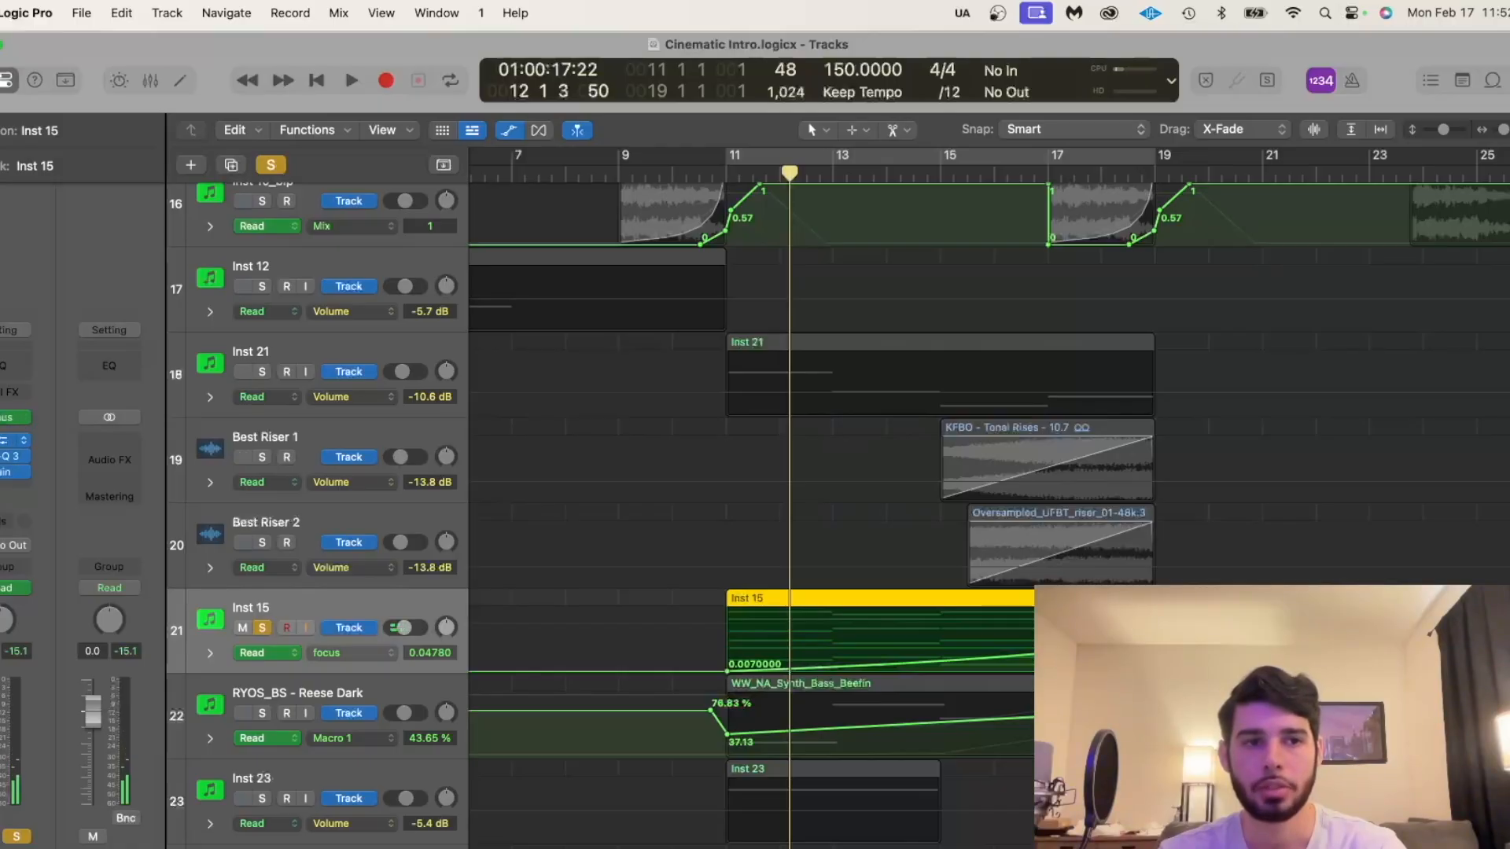
Open Opus on Inst 15 and examine its MEN Epic ah and WOMEN Epic ah choir patches and the player page.
{"action": "left_click", "coordinate": [3, 422]}
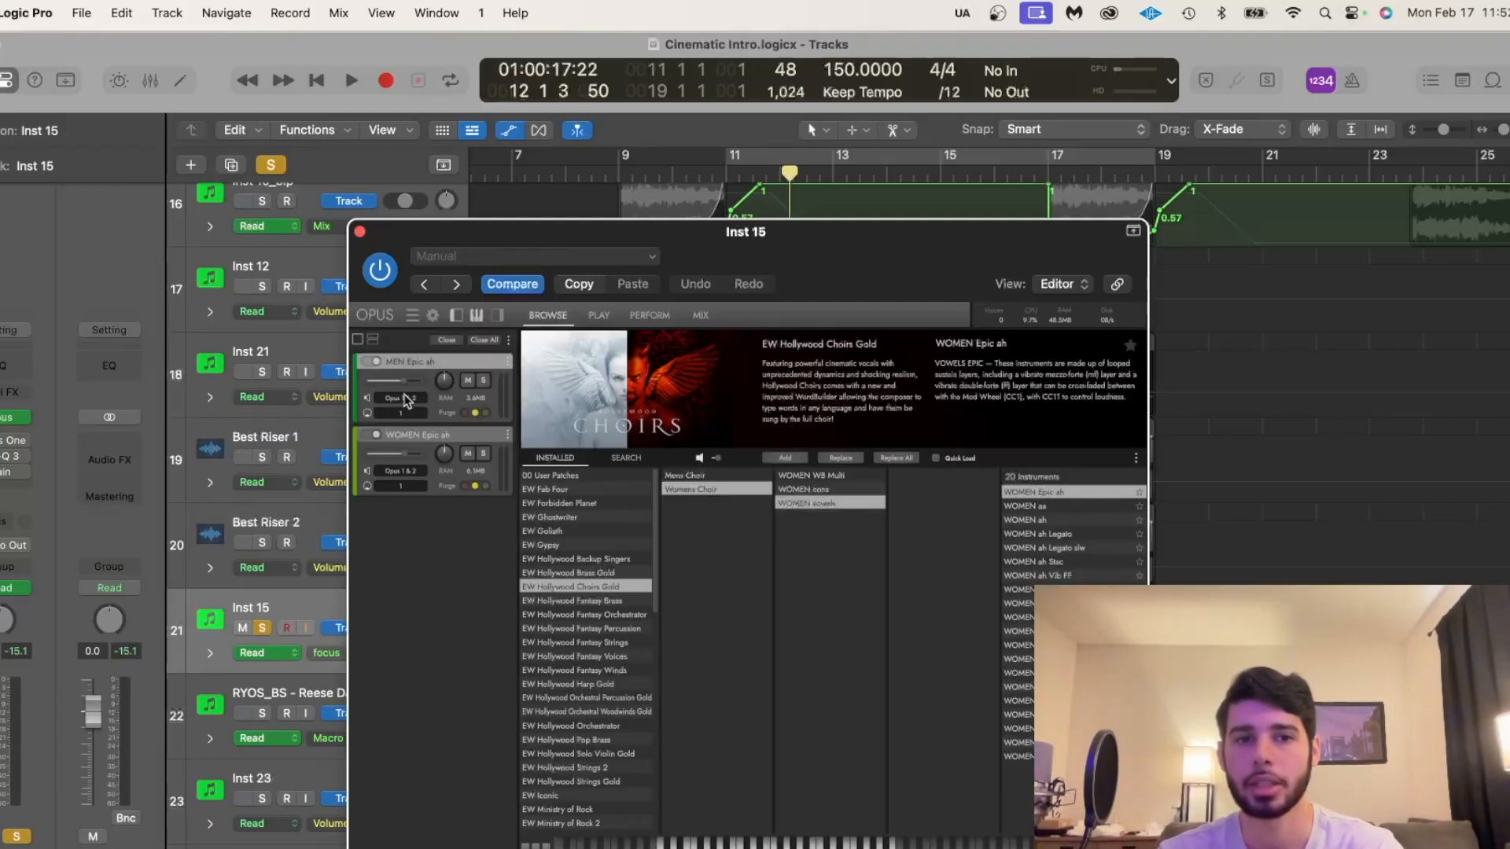
{"action": "left_click_drag", "start_coordinate": [448, 232], "coordinate": [767, 232]}
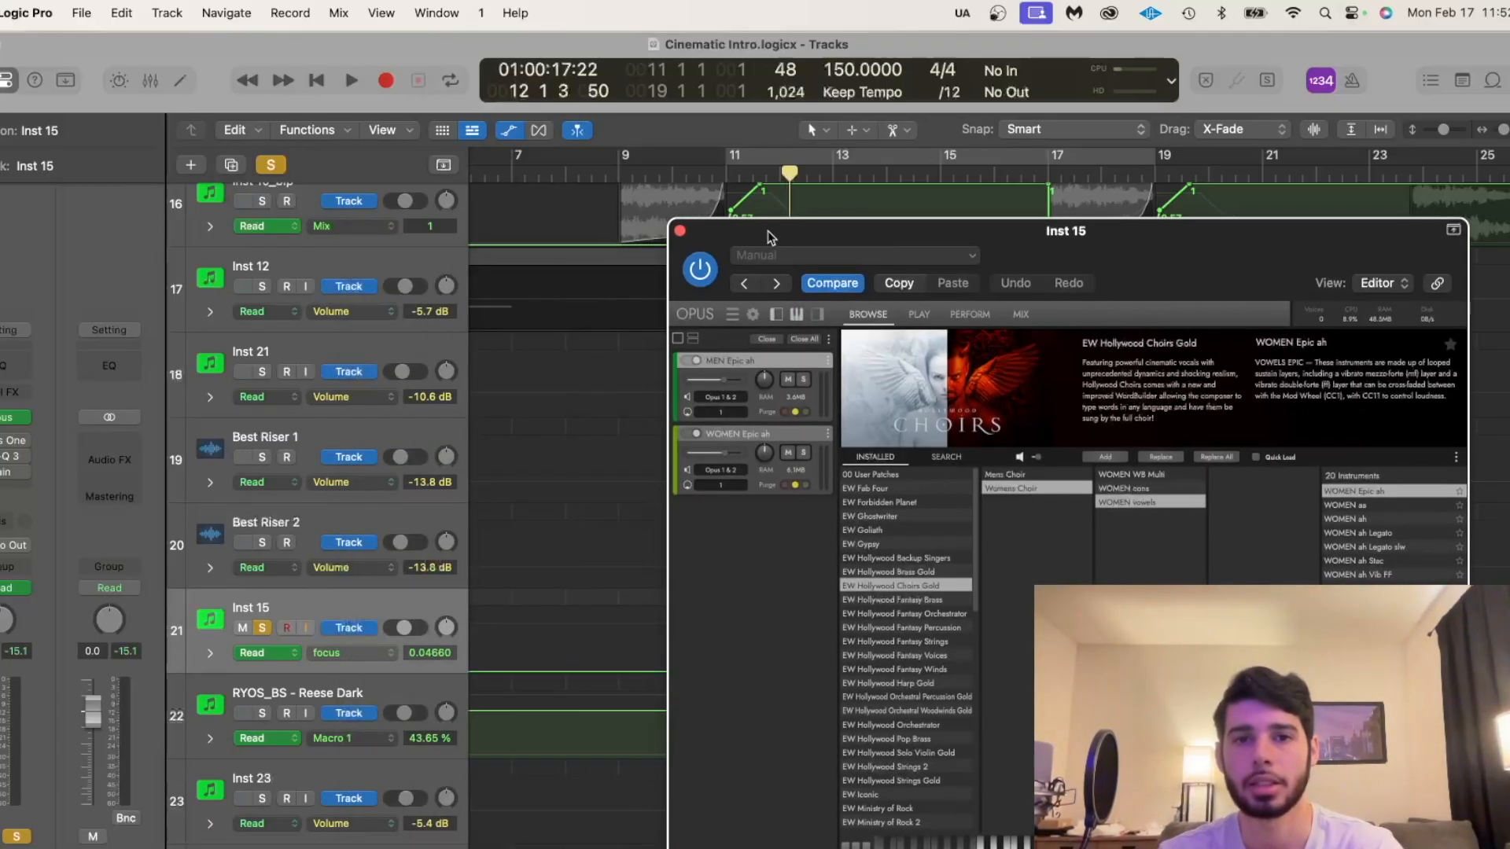
{"action": "left_click", "coordinate": [922, 314]}
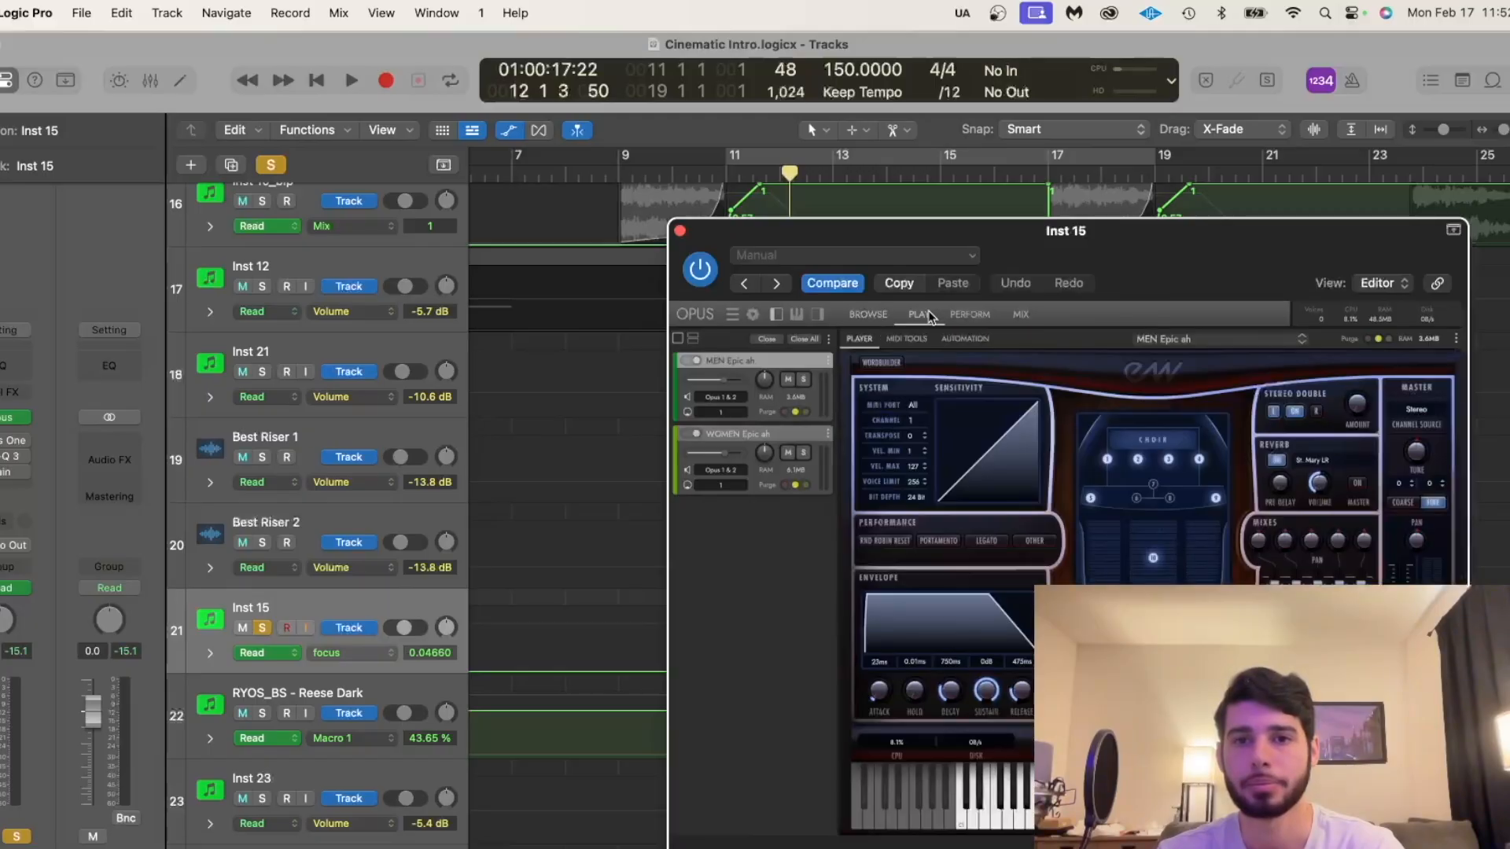
{"action": "left_click", "coordinate": [679, 231]}
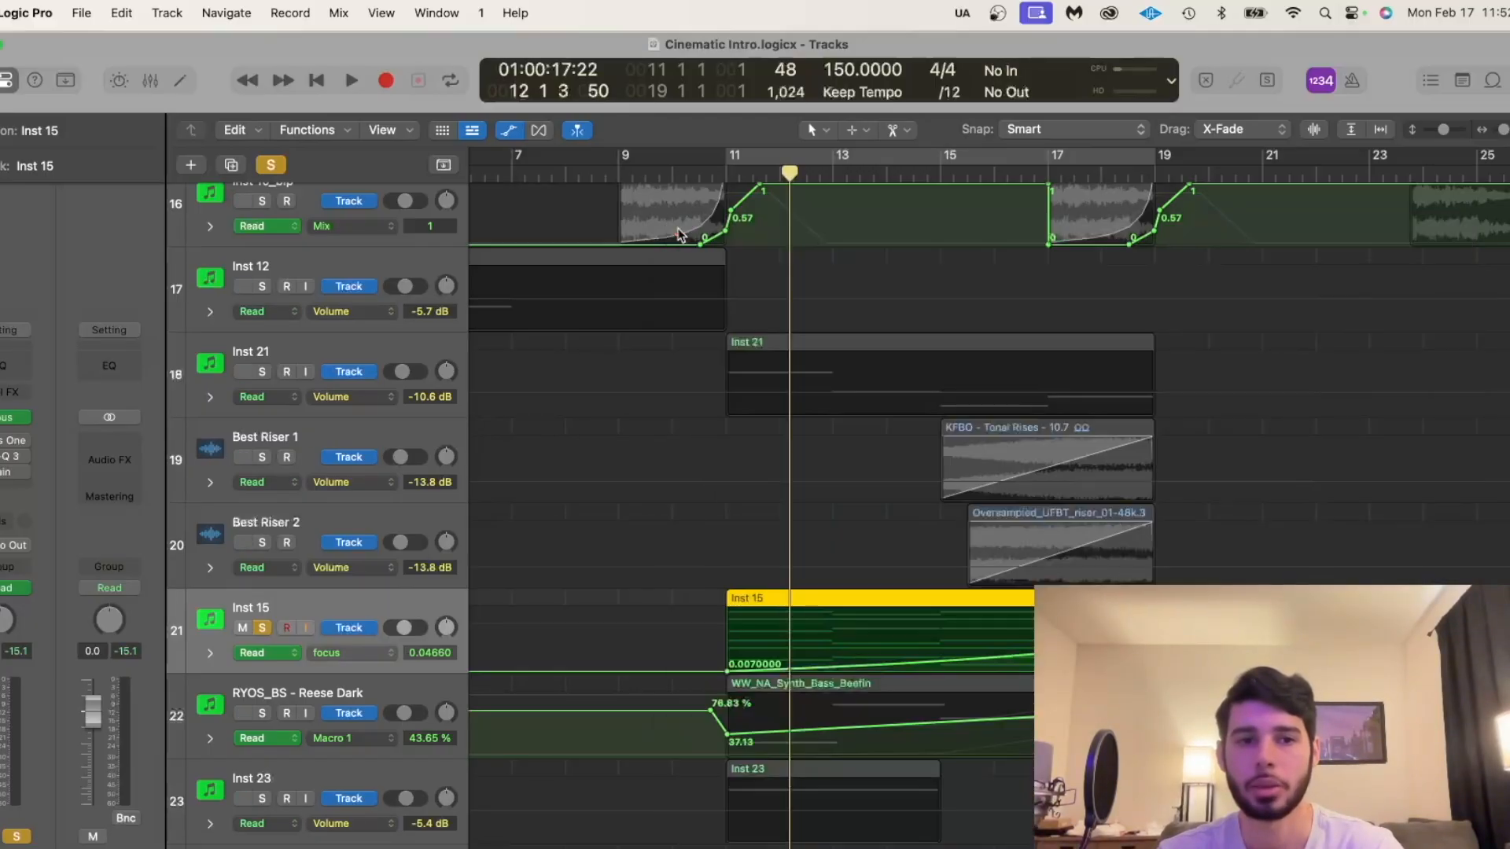
Replay the soloed Inst 15 choir from just before bar 11, restarting once and stopping in bar 12.
{"action": "left_click", "coordinate": [722, 167]}
{"action": "key", "text": "space"}
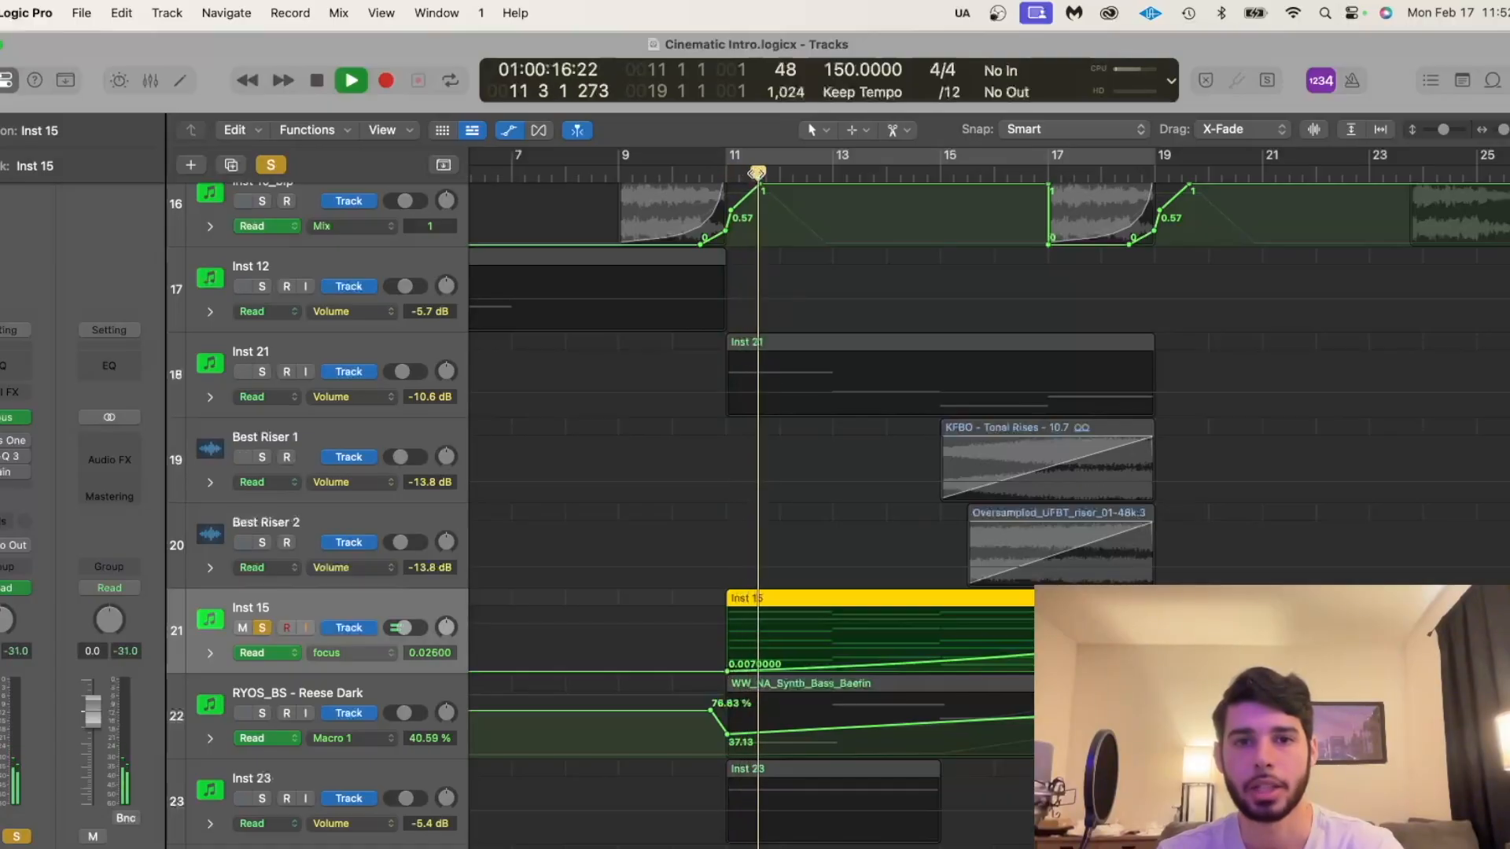
{"action": "left_click", "coordinate": [717, 171]}
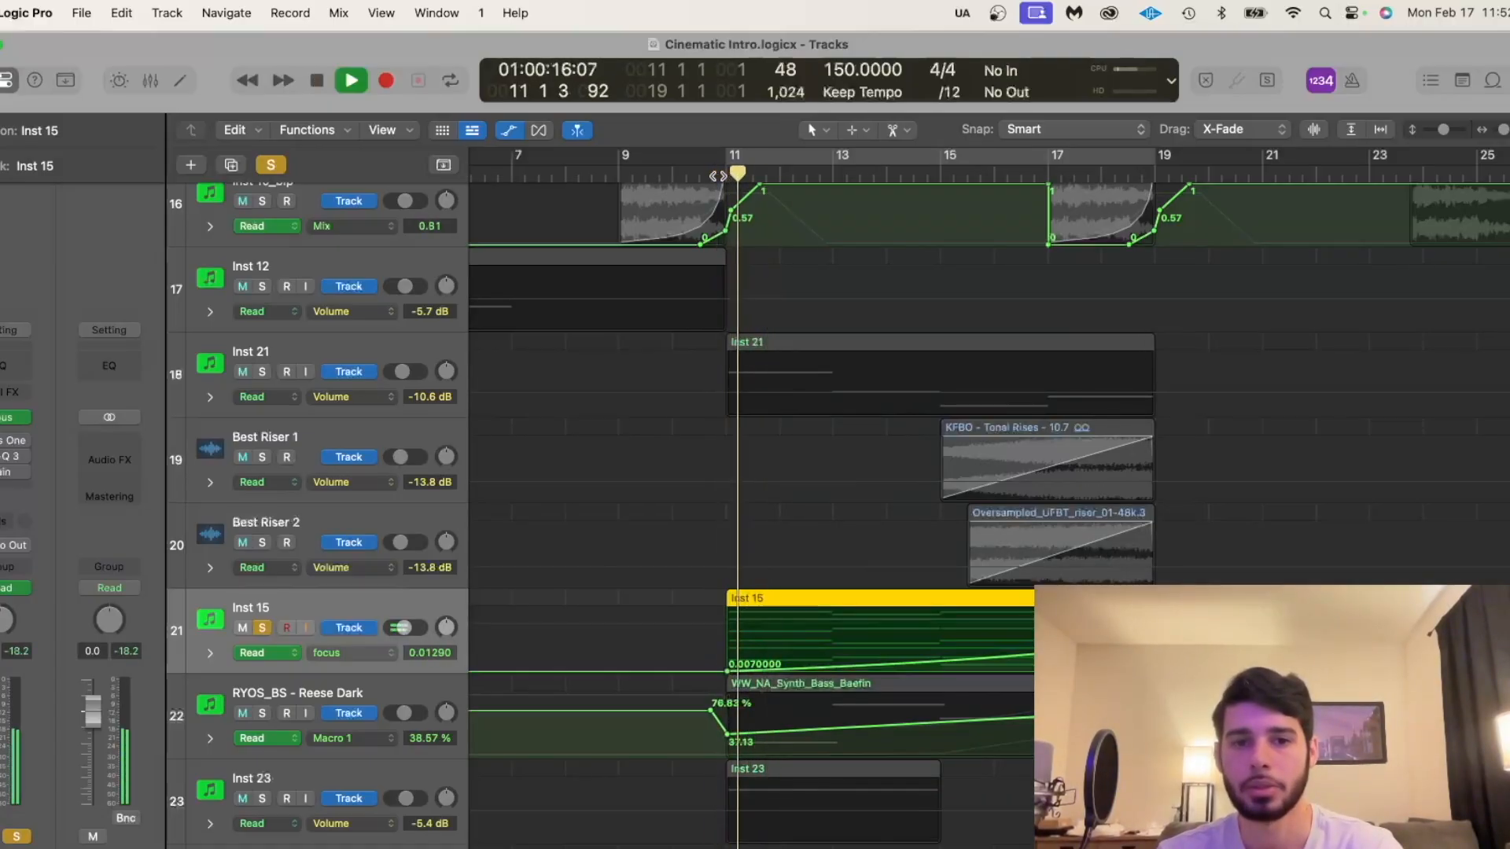
{"action": "key", "text": "space"}
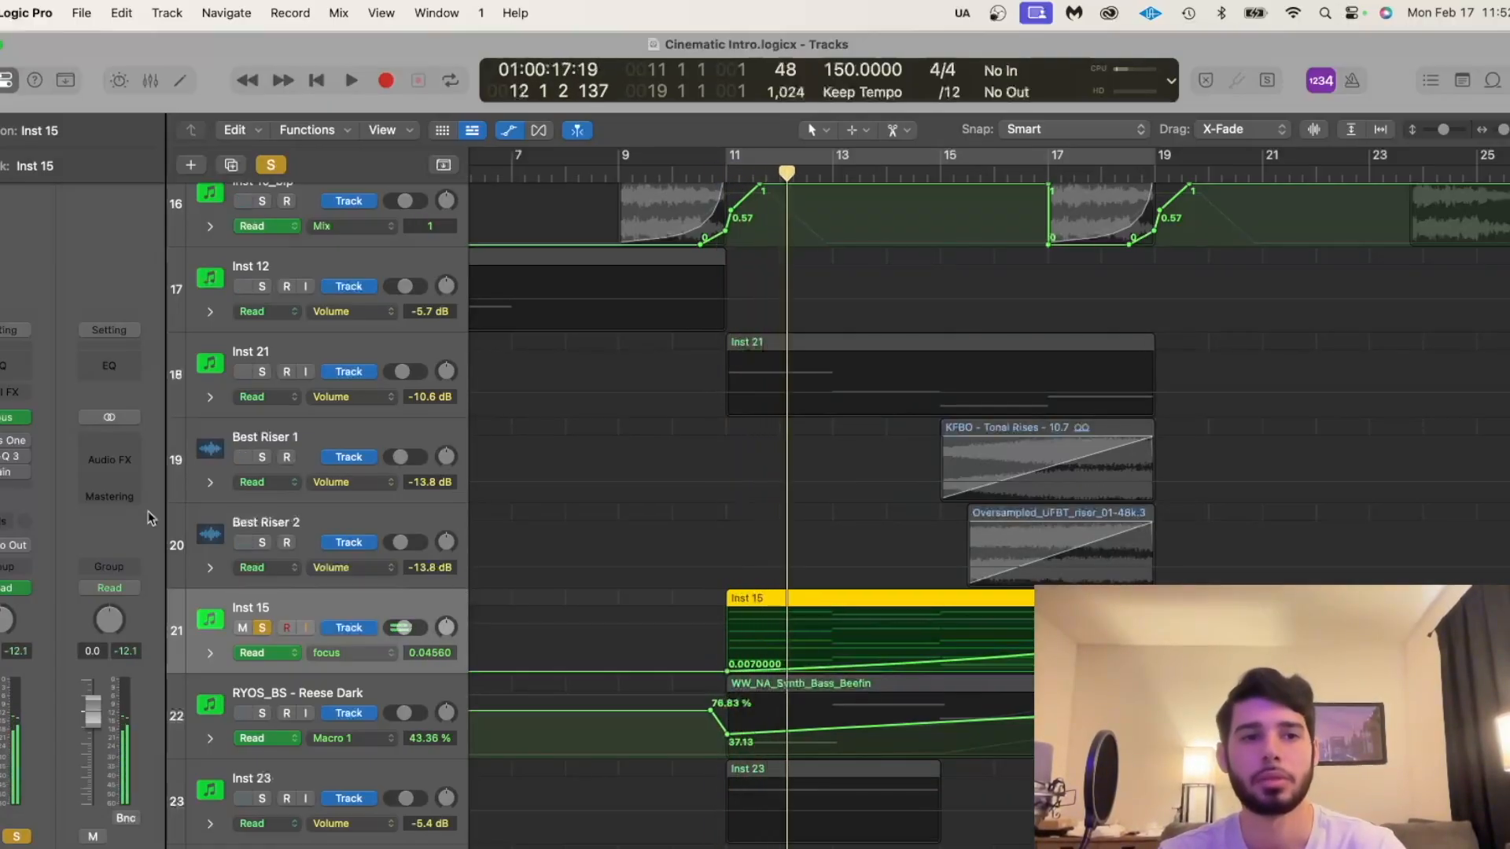
Open Focus One on Inst 15 and check which of the track's parameters are automated.
{"action": "left_click", "coordinate": [4, 443]}
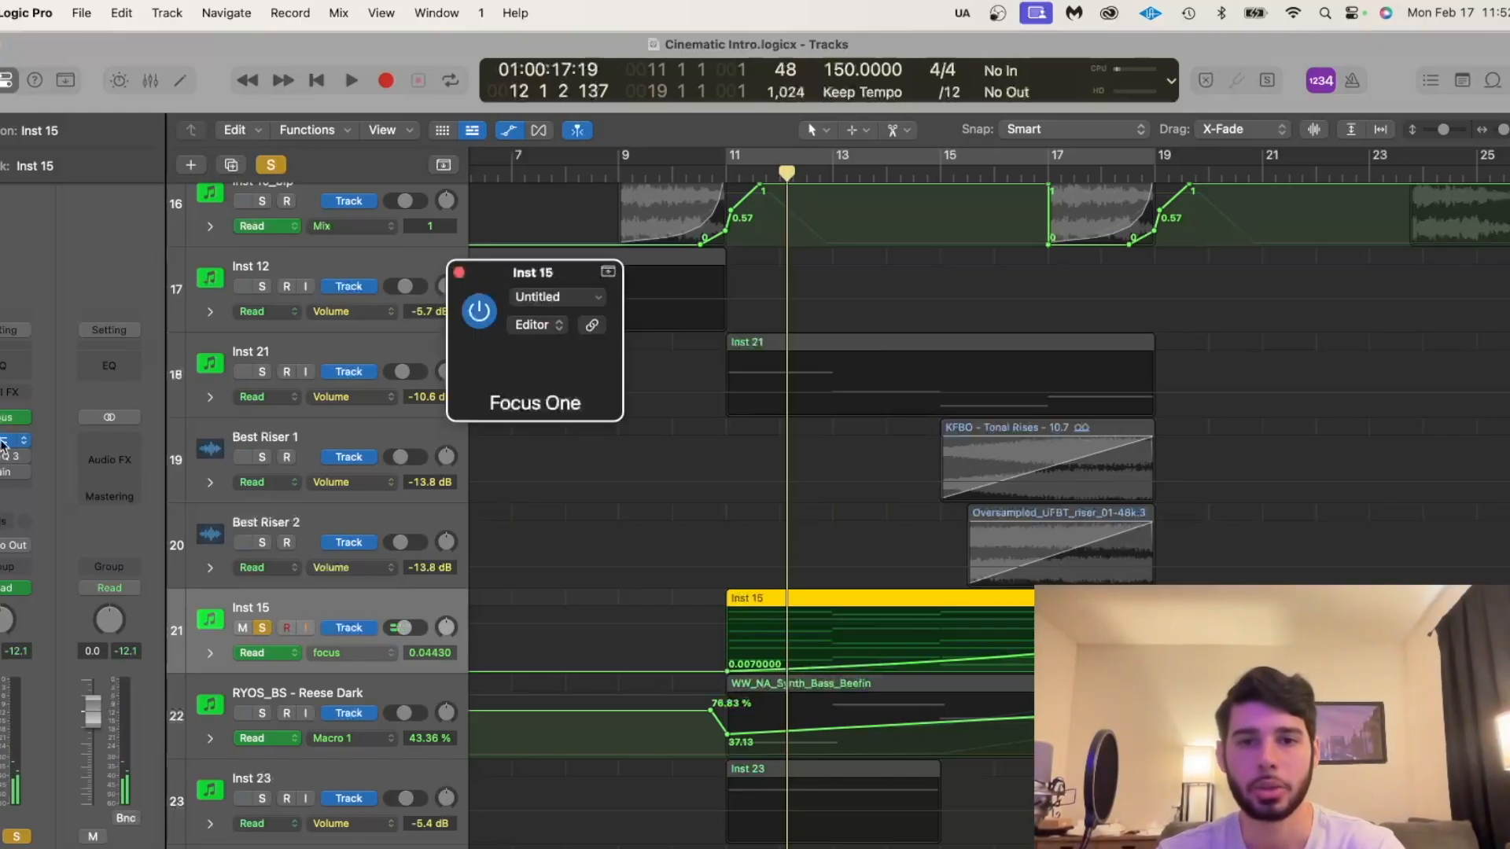
{"action": "left_click", "coordinate": [360, 653]}
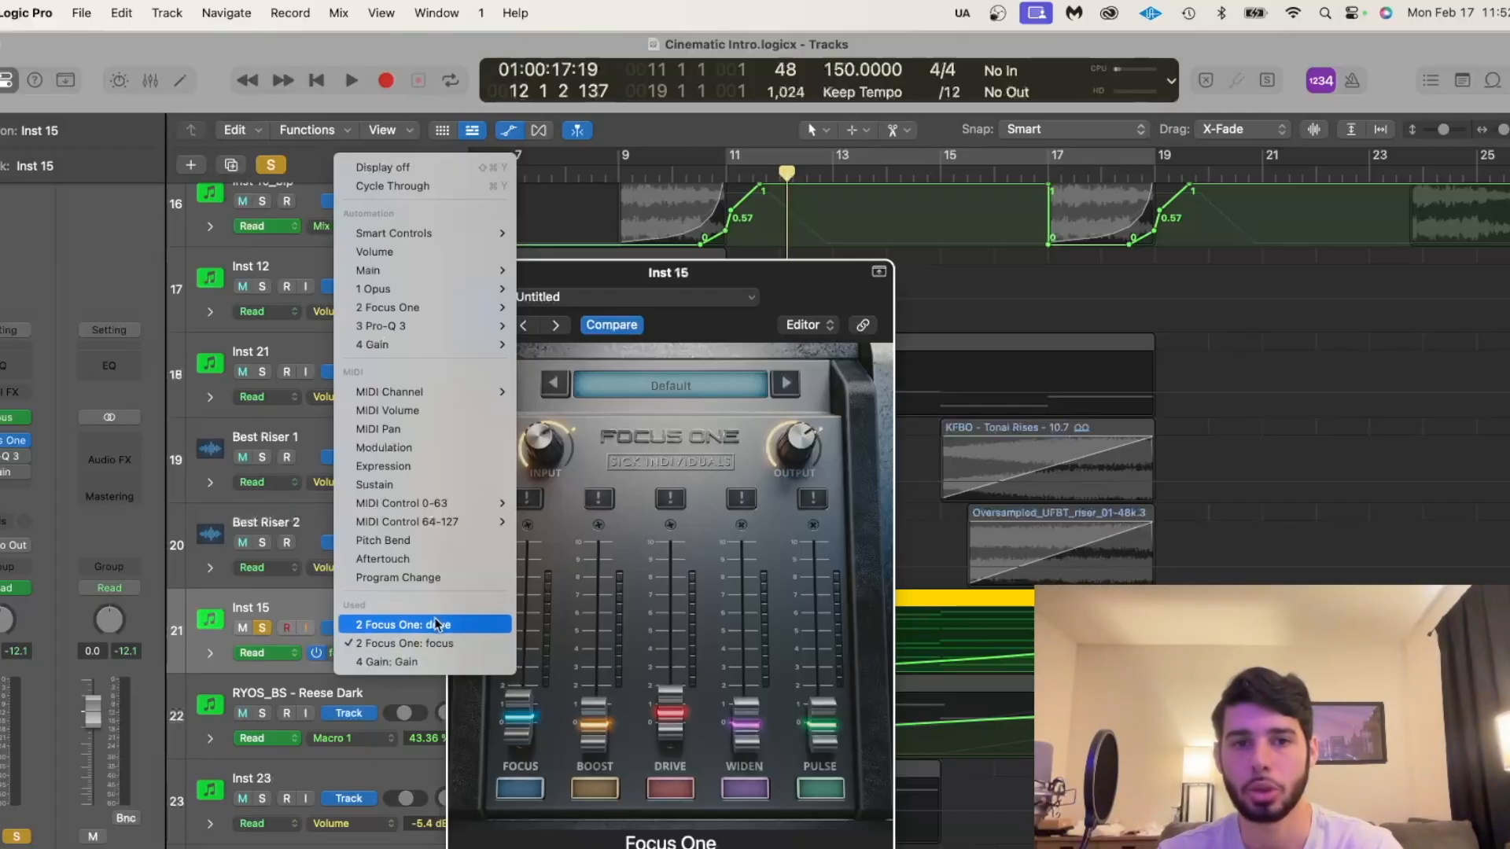
{"action": "left_click", "coordinate": [701, 297]}
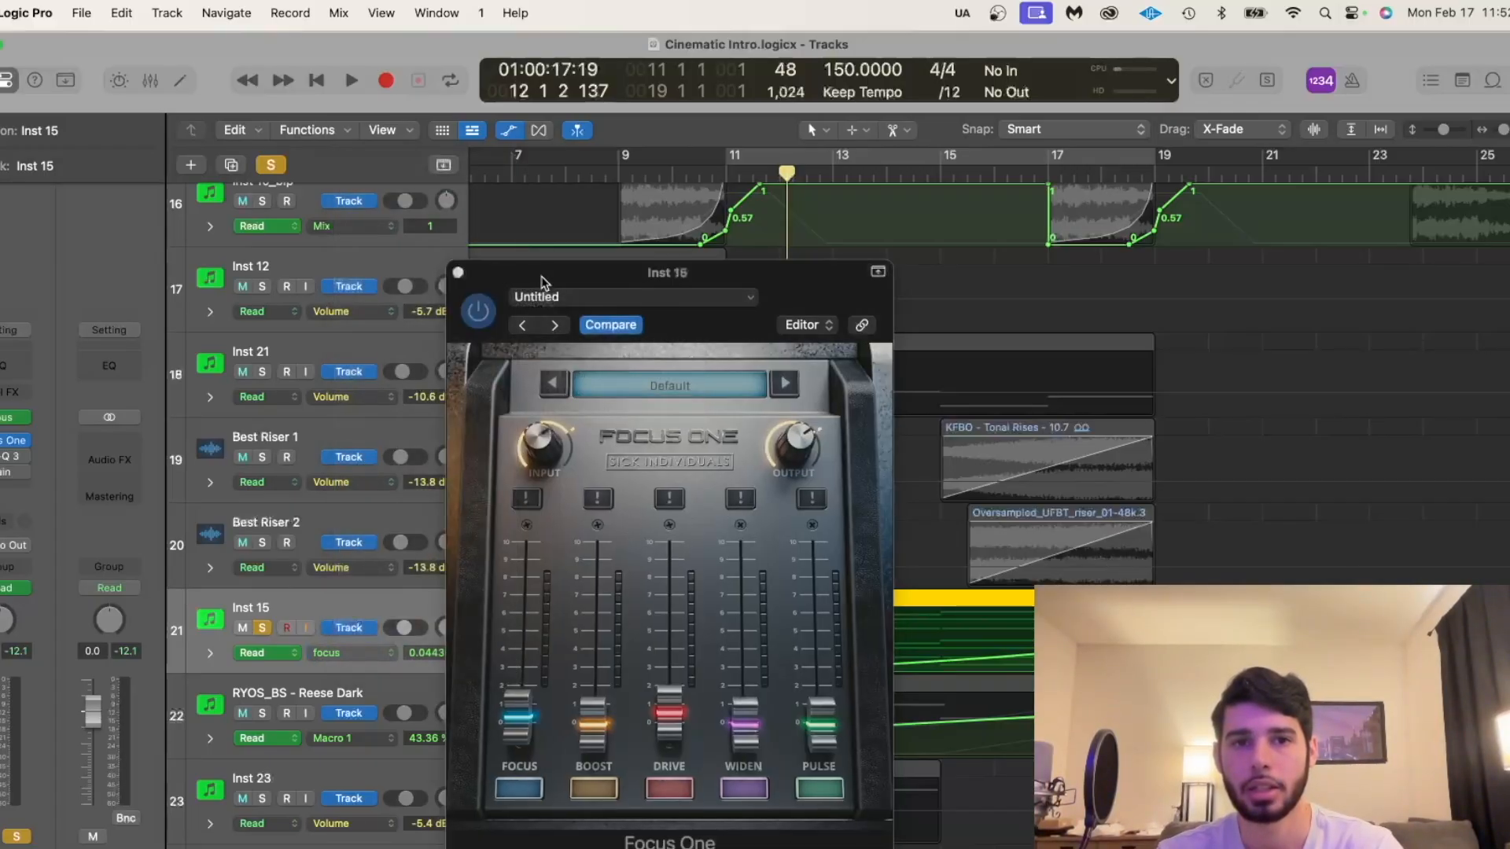
Move Inst 15's Focus One window aside and play from bar 11 into bar 20 to watch the Focus and Drive sliders.
{"action": "left_click_drag", "start_coordinate": [541, 282], "coordinate": [333, 275]}
{"action": "left_click", "coordinate": [724, 173]}
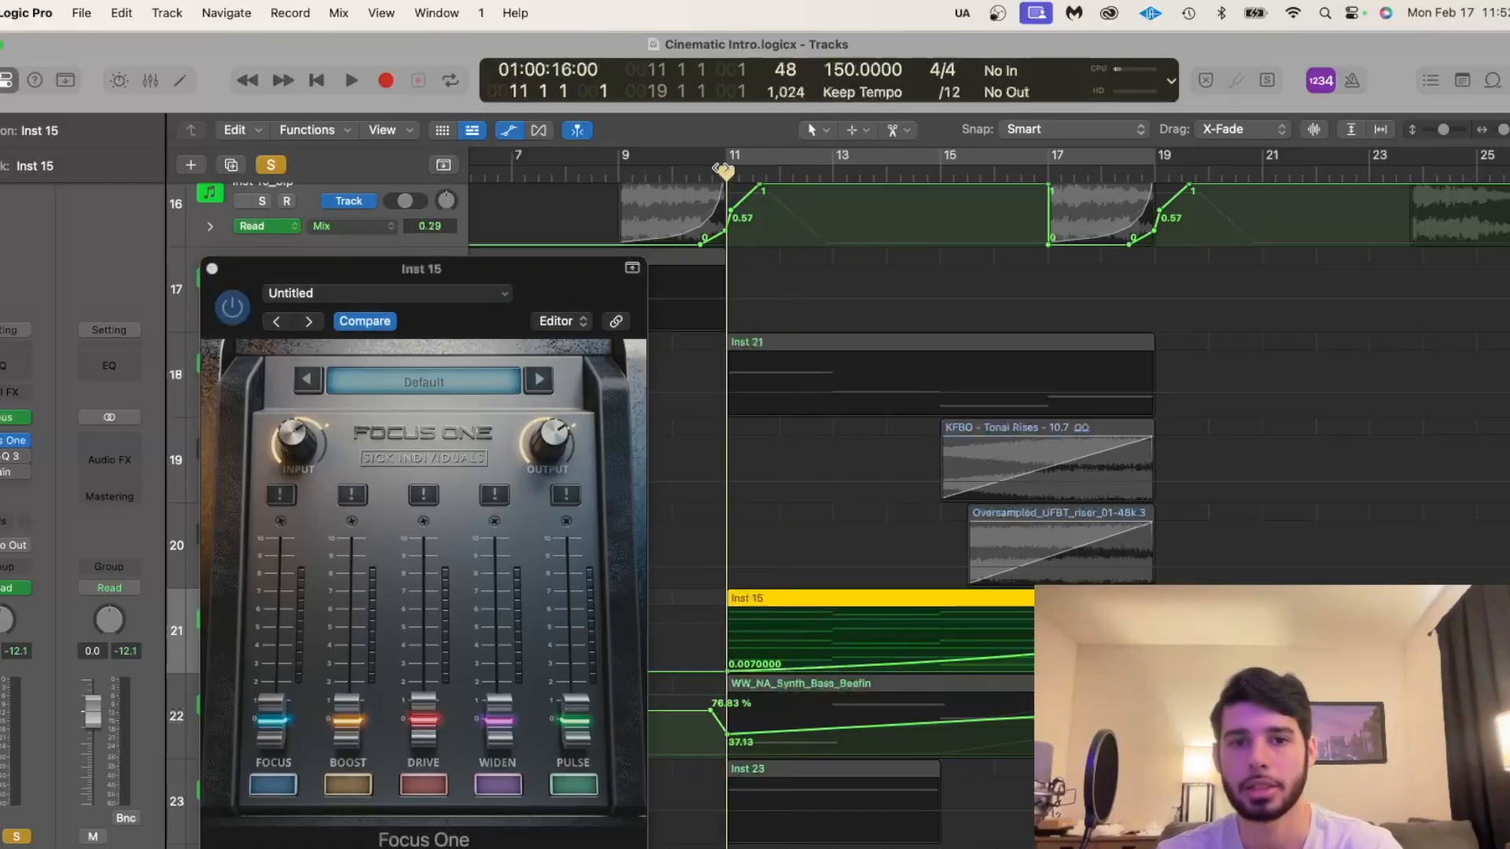
{"action": "left_click_drag", "start_coordinate": [472, 275], "coordinate": [599, 265]}
{"action": "key", "text": "space"}
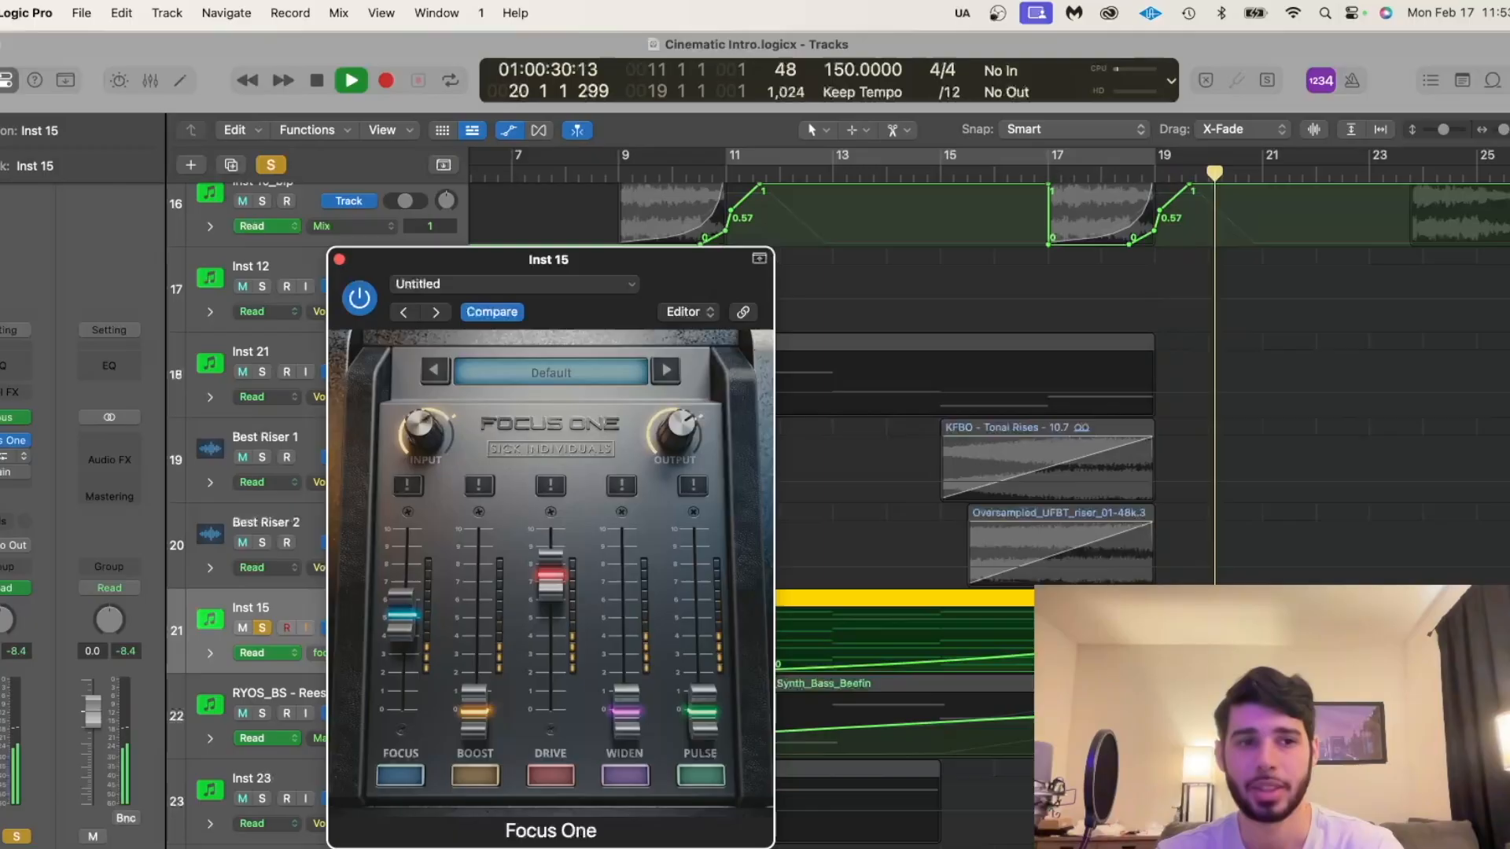
{"action": "key", "text": "space"}
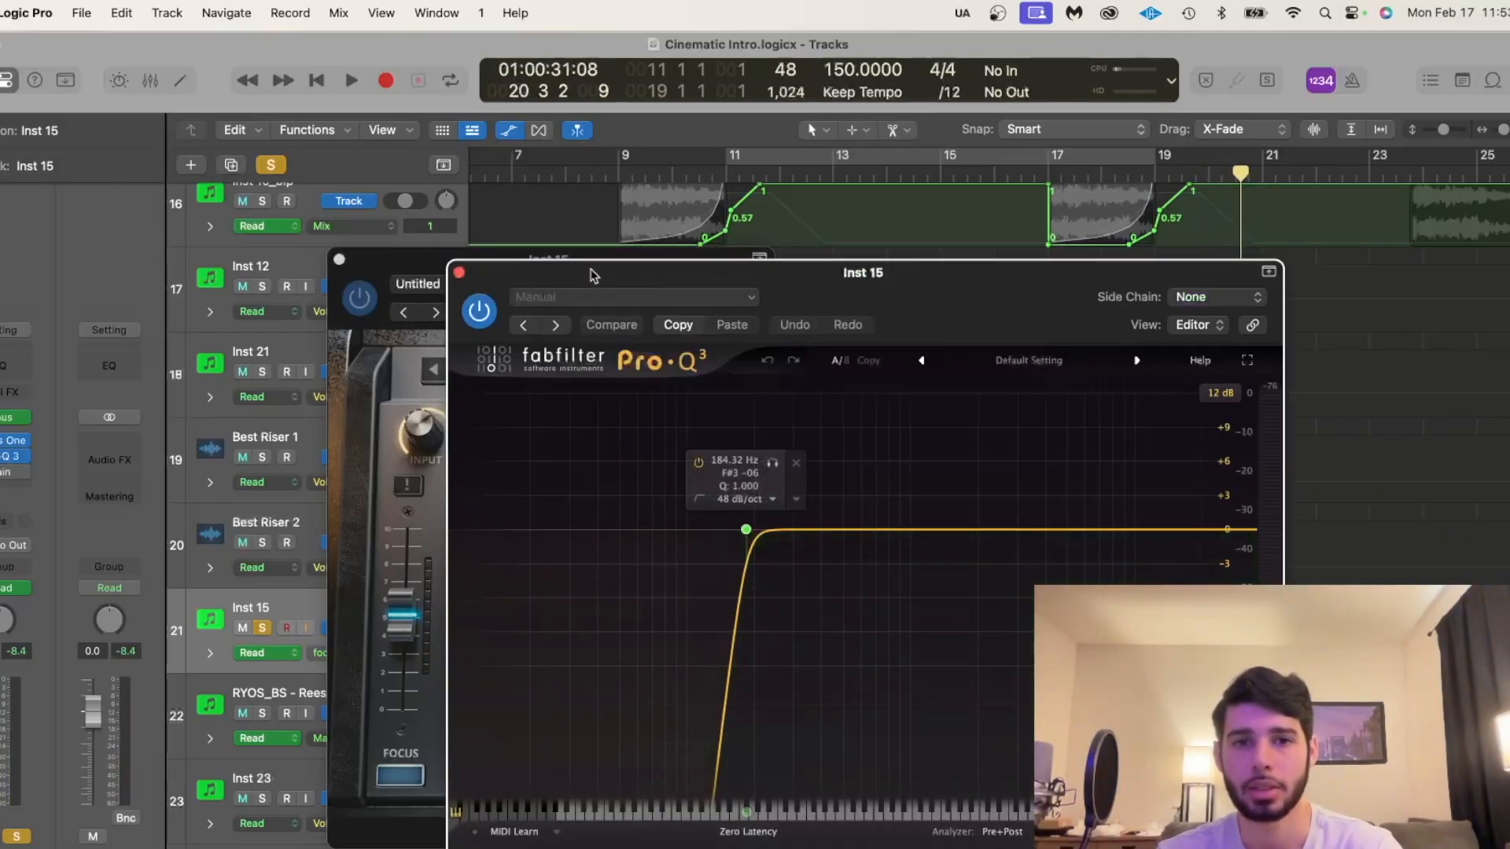
Look at Inst 15's Gain plug-in alongside its Pro-Q 3 low cut, closing the Focus One and Gain windows.
{"action": "left_click", "coordinate": [3, 475]}
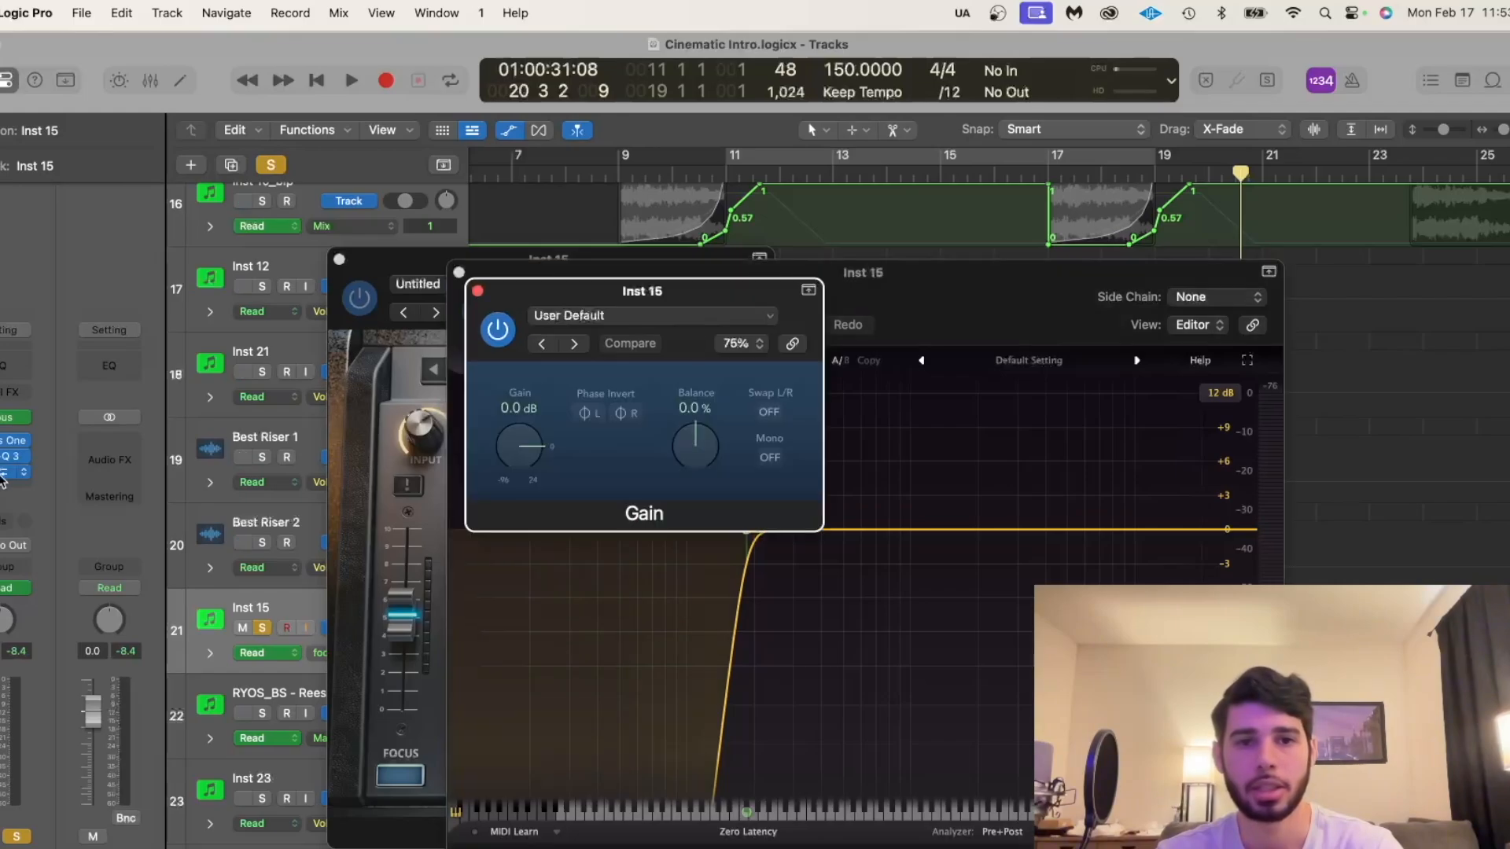
{"action": "left_click", "coordinate": [339, 259]}
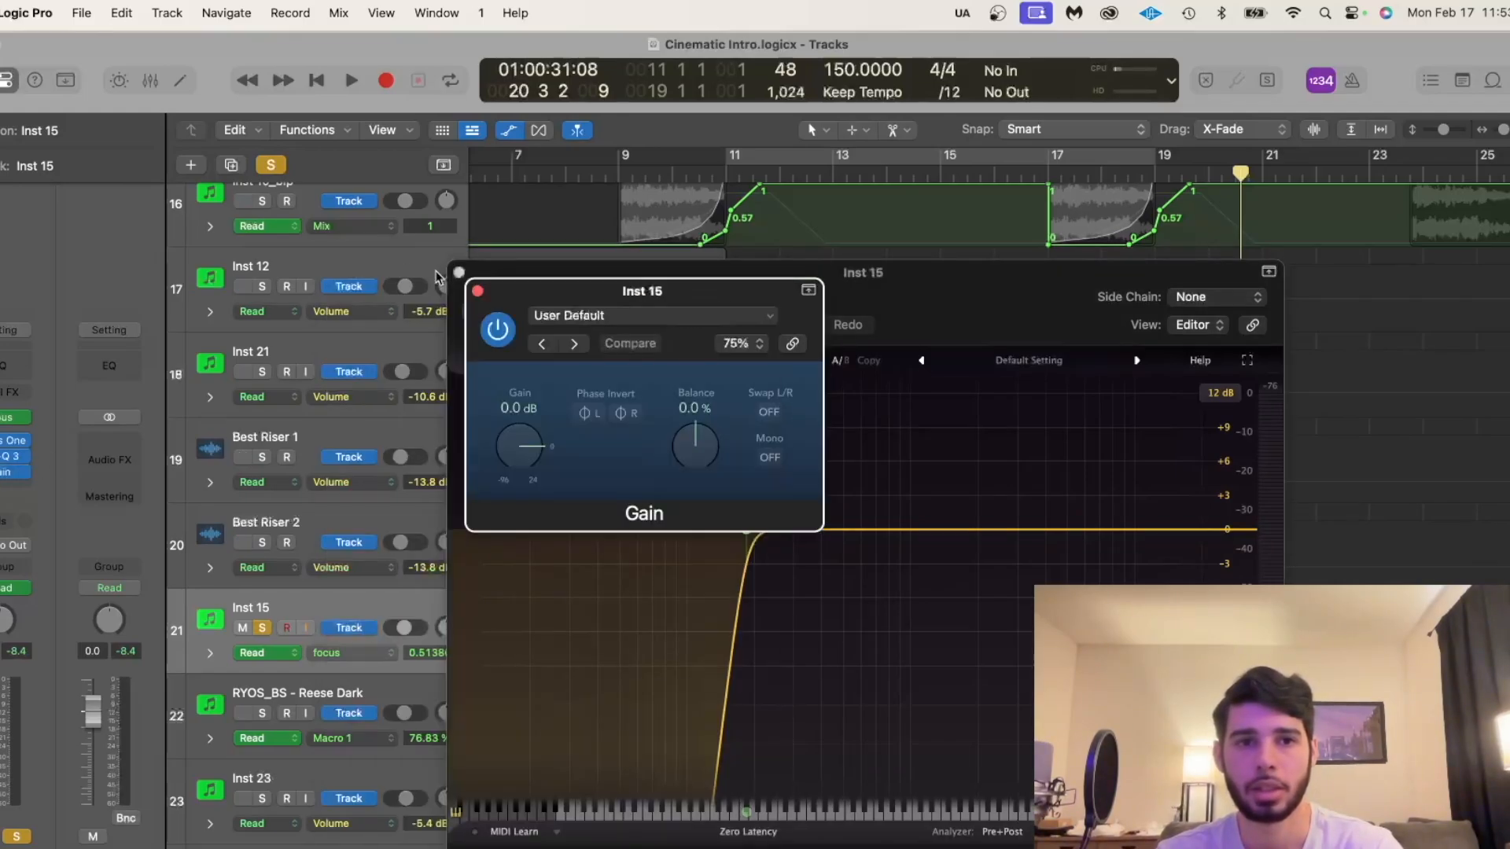
{"action": "left_click", "coordinate": [456, 279]}
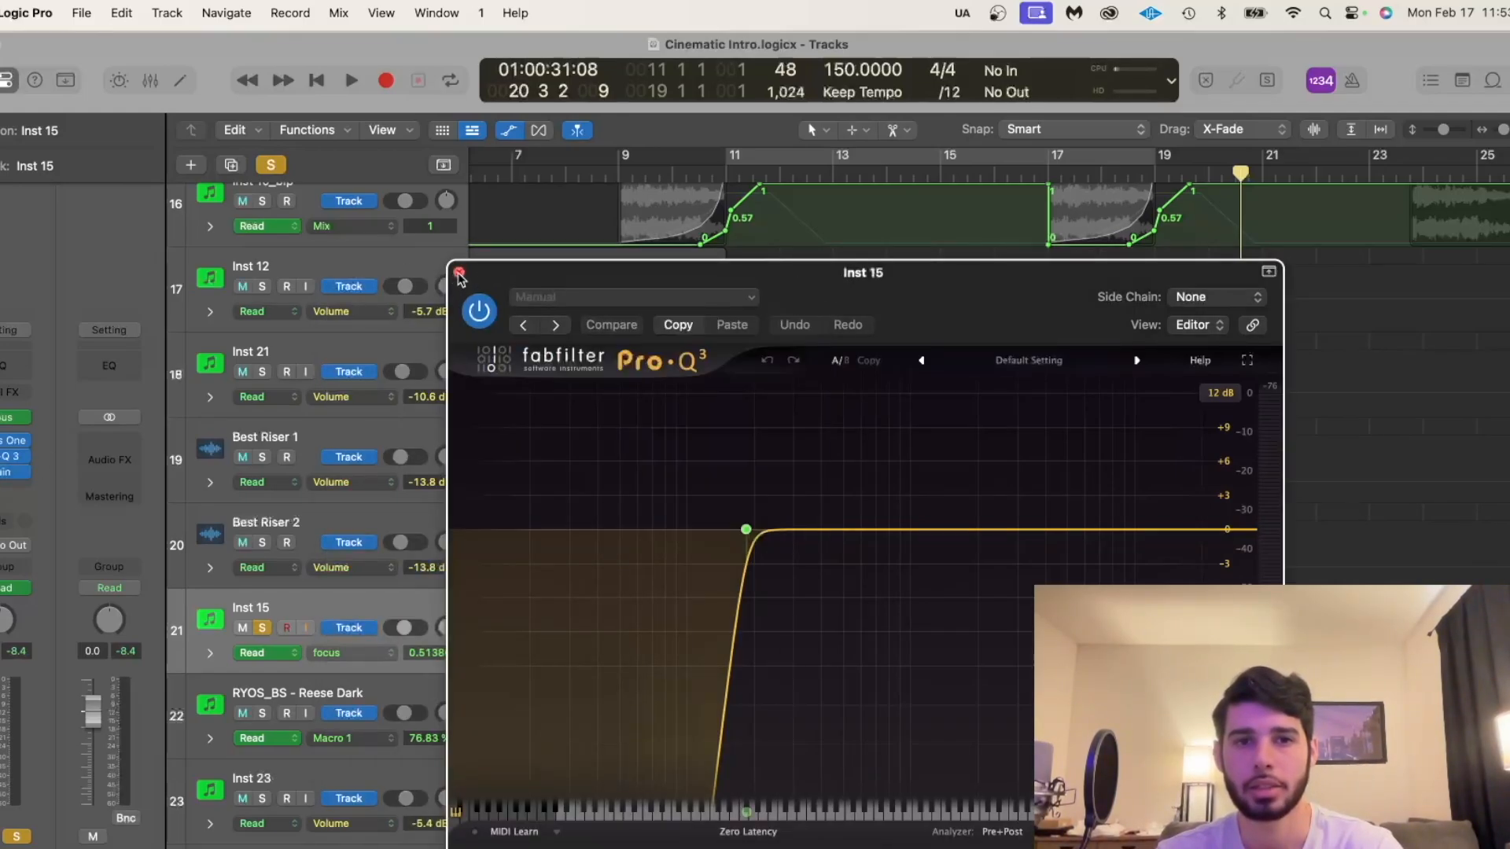
Close Inst 15's Pro-Q 3 window and display the track's Gain plug-in gain automation.
{"action": "left_click", "coordinate": [459, 274]}
{"action": "left_click", "coordinate": [366, 653]}
{"action": "left_click", "coordinate": [401, 666]}
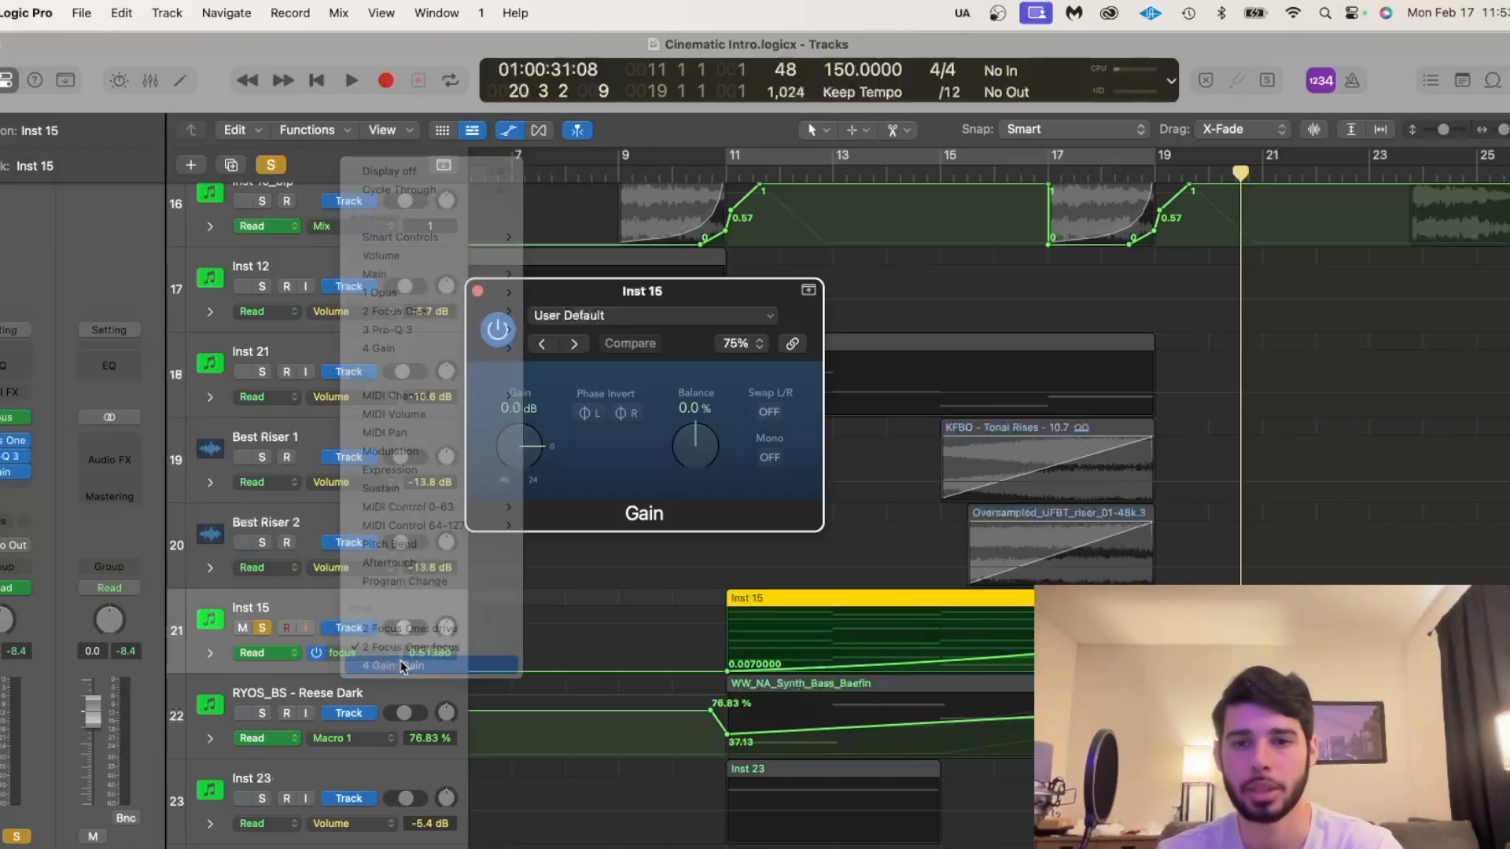
{"action": "scroll", "coordinate": [804, 667], "scroll_direction": "left", "scroll_amount": 2}
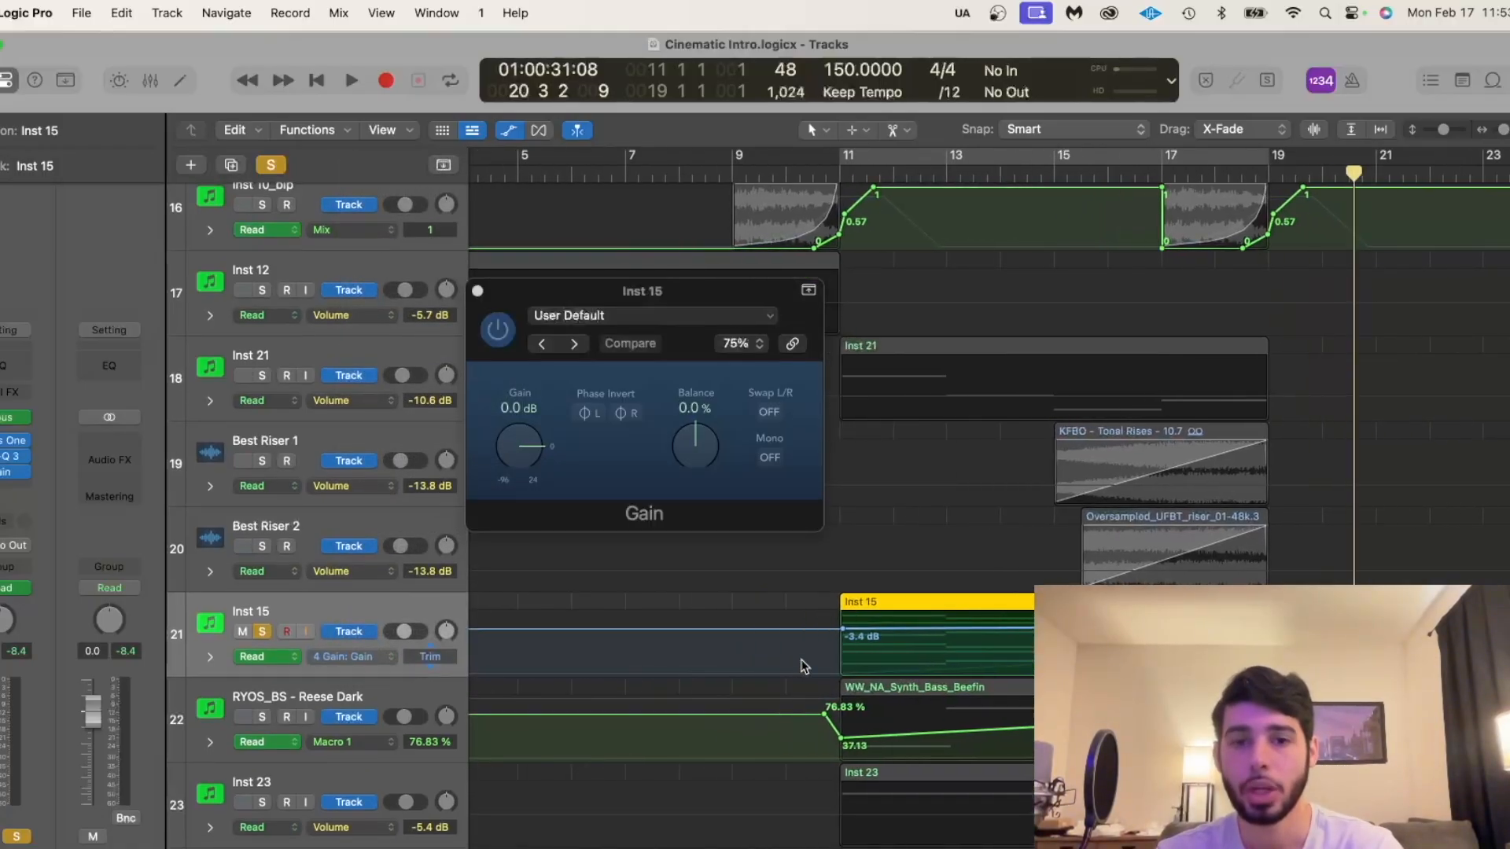
Play Inst 15 from just before bar 11 into bar 14 to watch the Gain plug-in's automated gain, closing its window.
{"action": "left_click", "coordinate": [831, 173]}
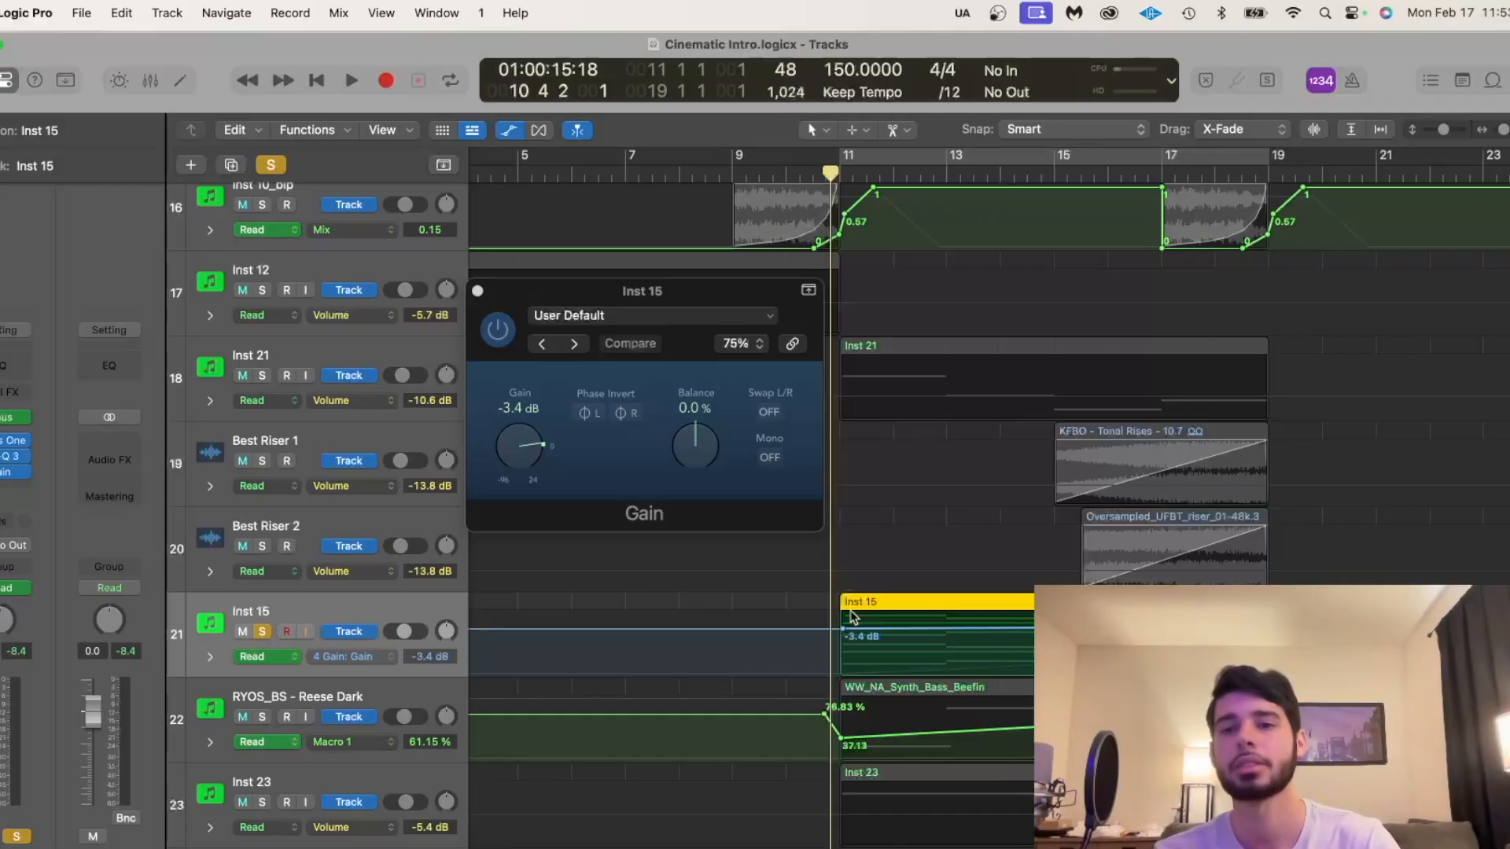
{"action": "key", "text": "space"}
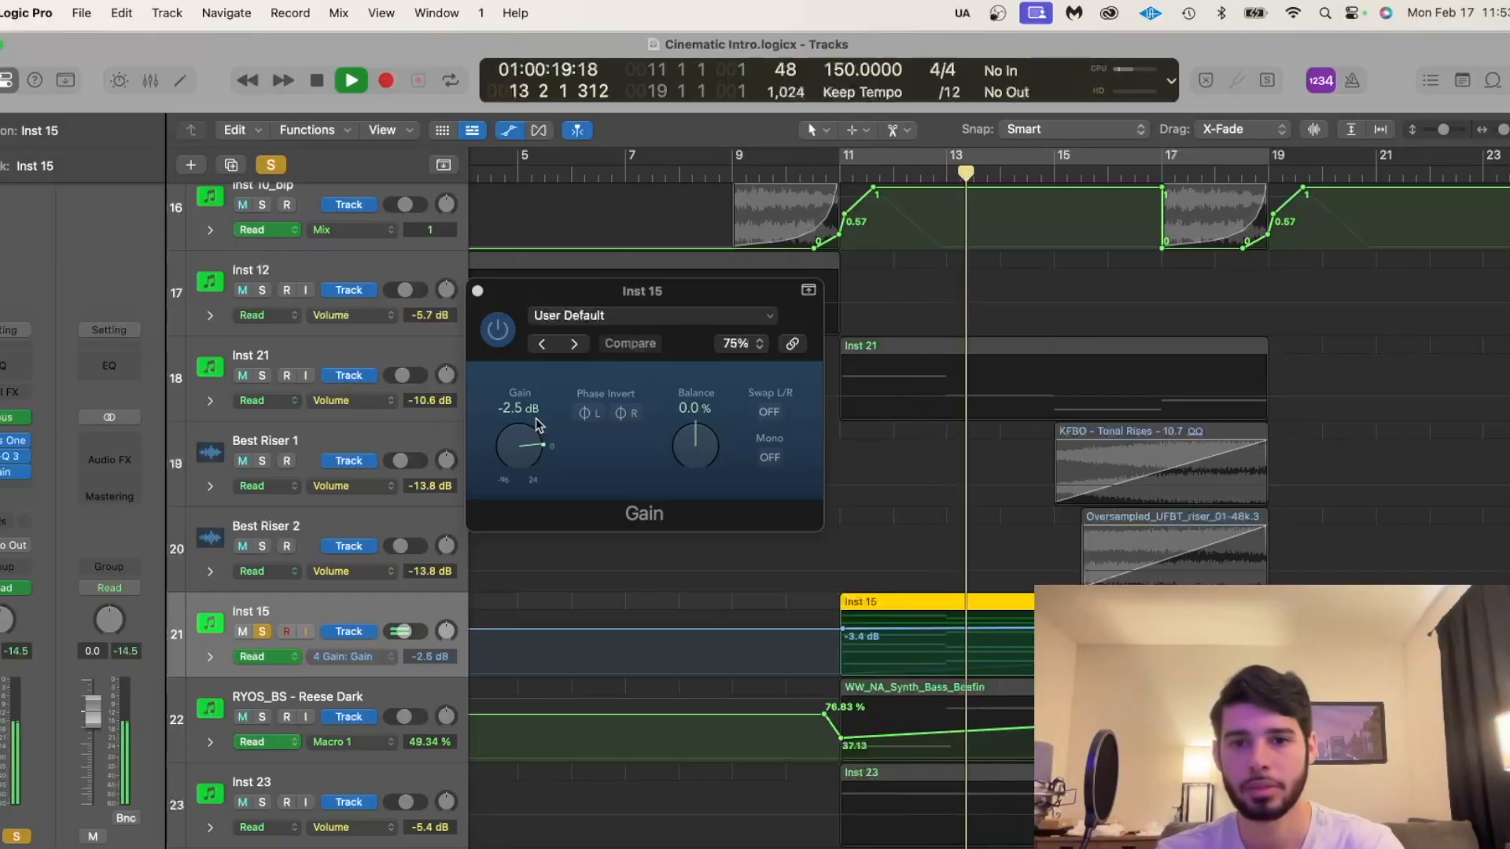
{"action": "key", "text": "space"}
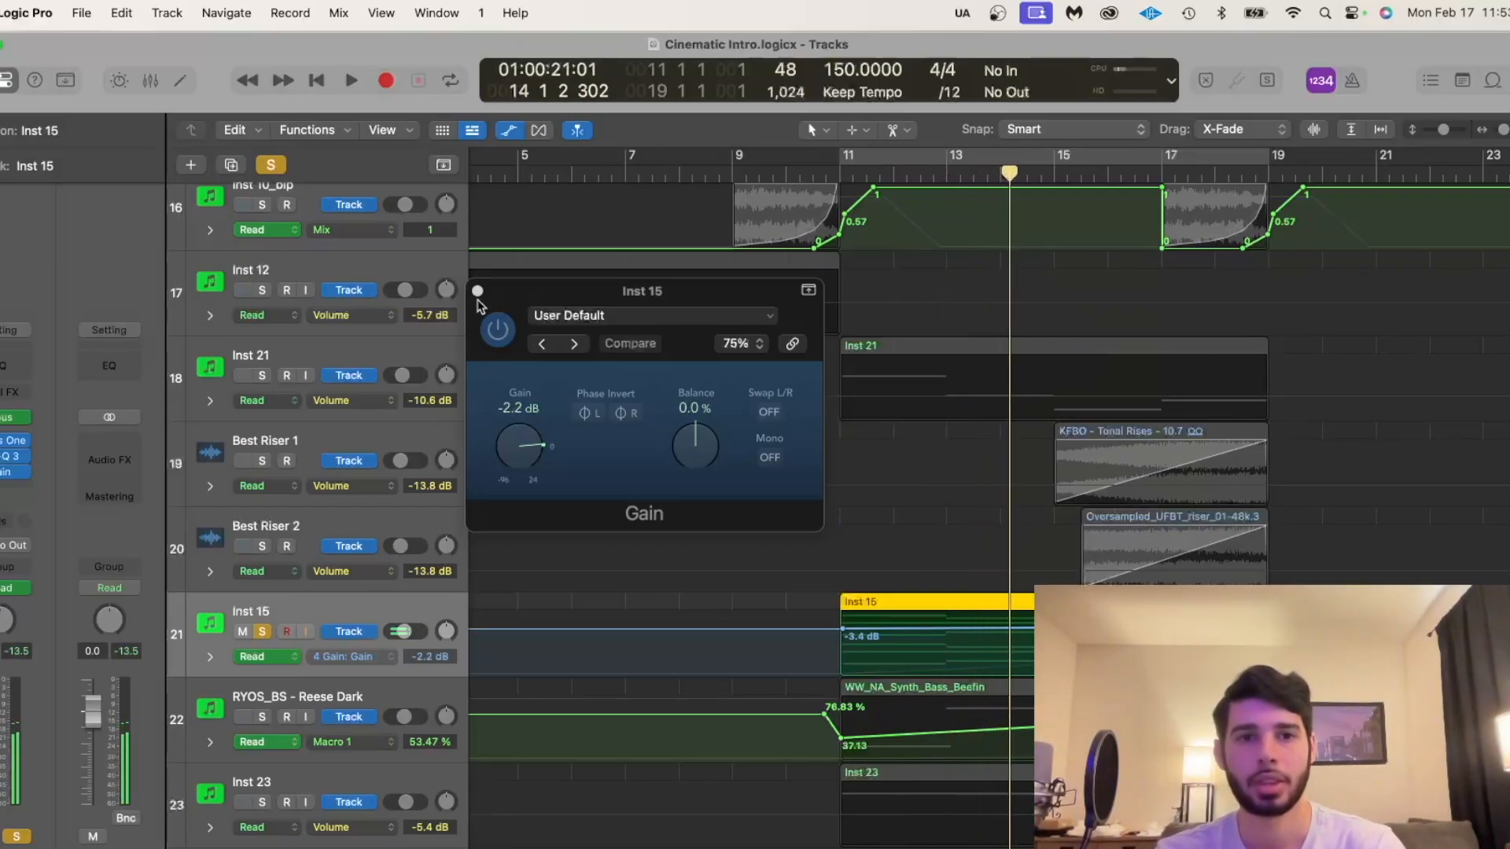
{"action": "left_click", "coordinate": [478, 291]}
Unsolo Inst 15 and hide the automation on all tracks.
{"action": "left_click", "coordinate": [262, 632]}
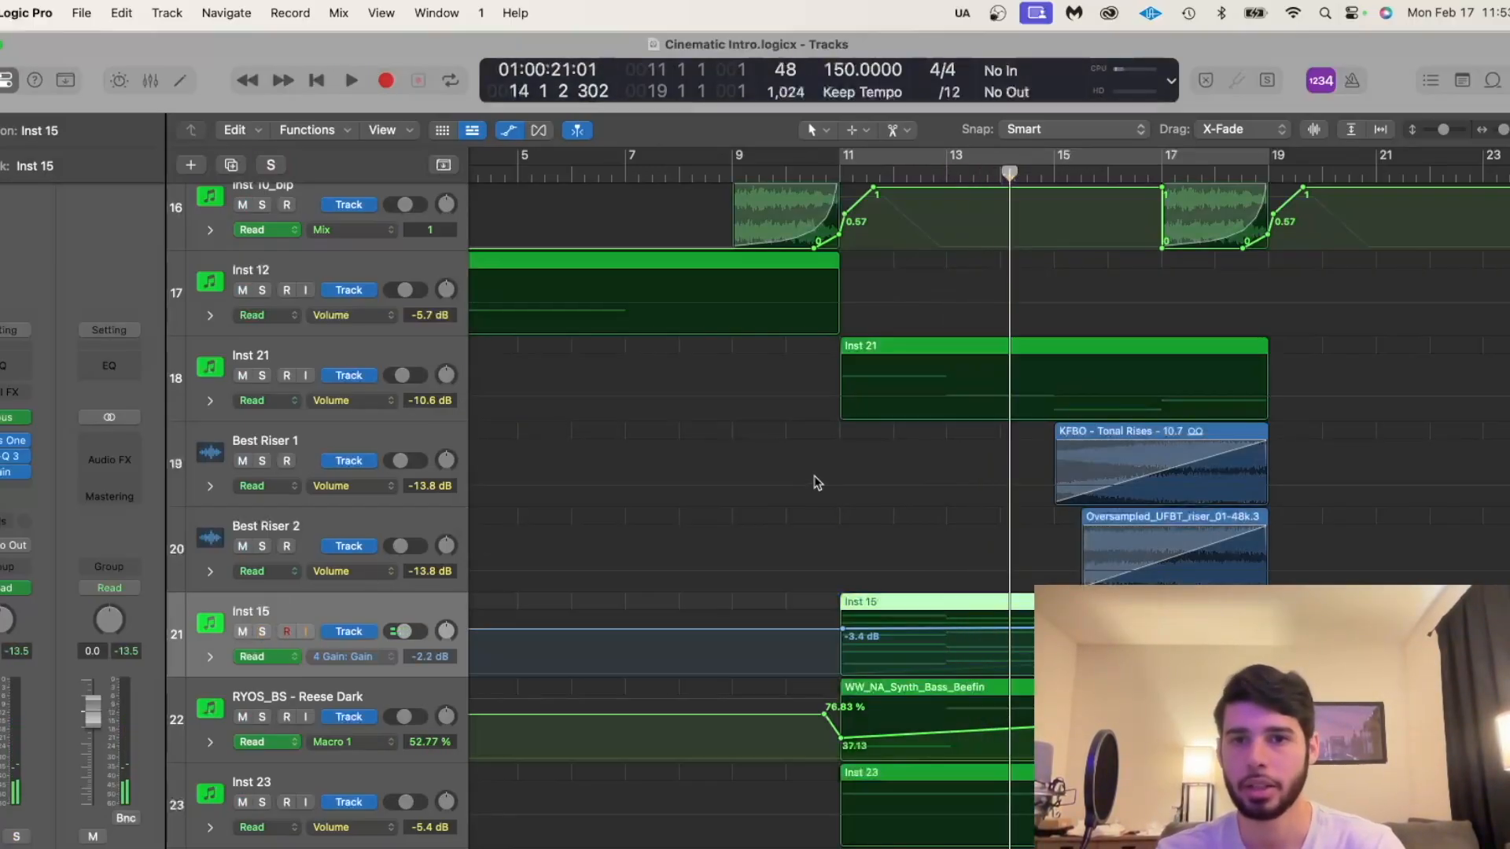
{"action": "scroll", "coordinate": [817, 482], "scroll_direction": "up", "scroll_amount": 10}
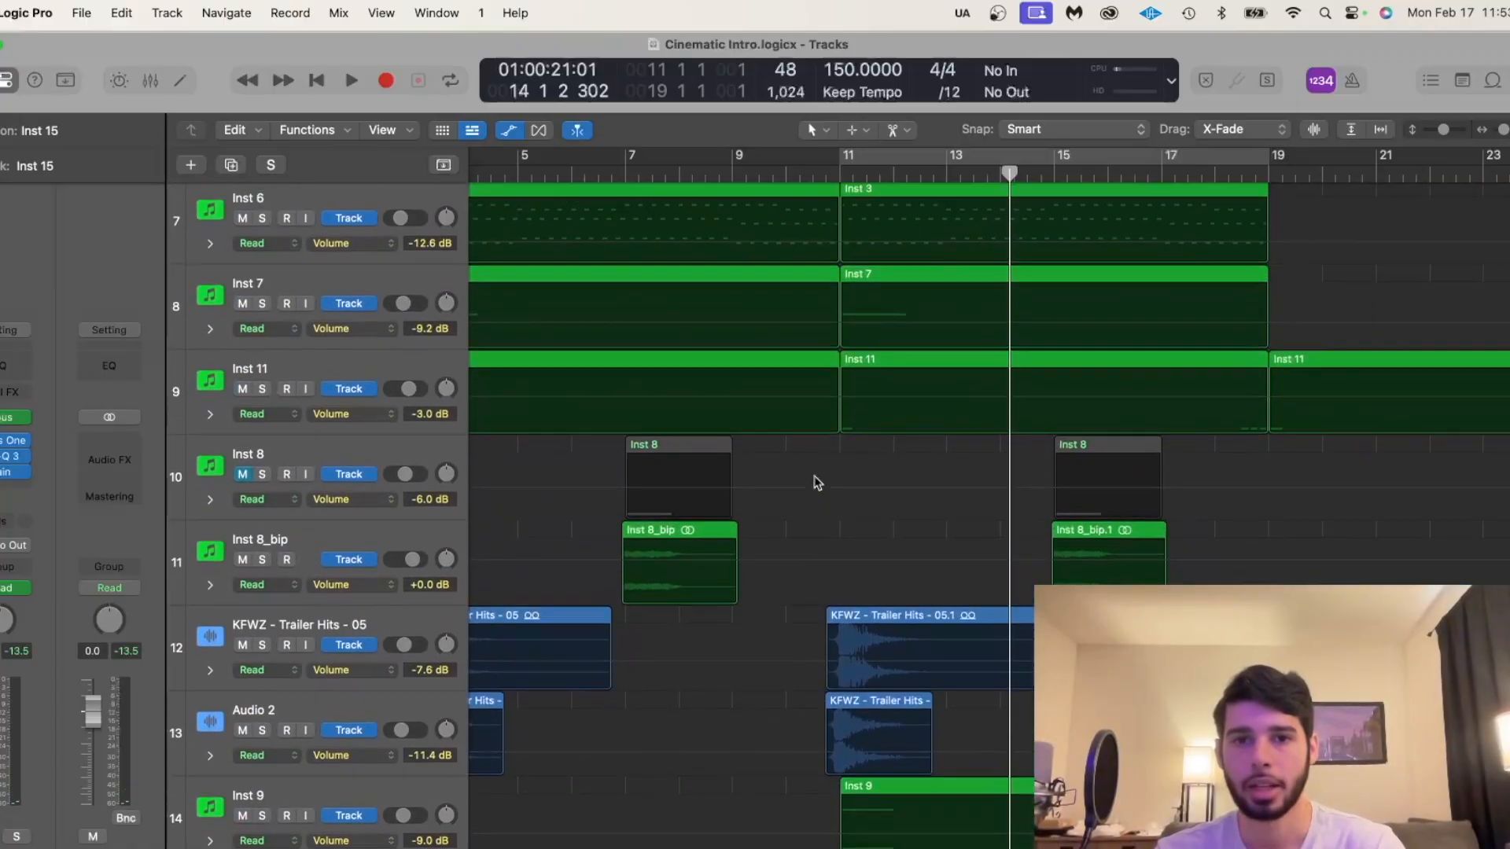
{"action": "left_click", "coordinate": [510, 133]}
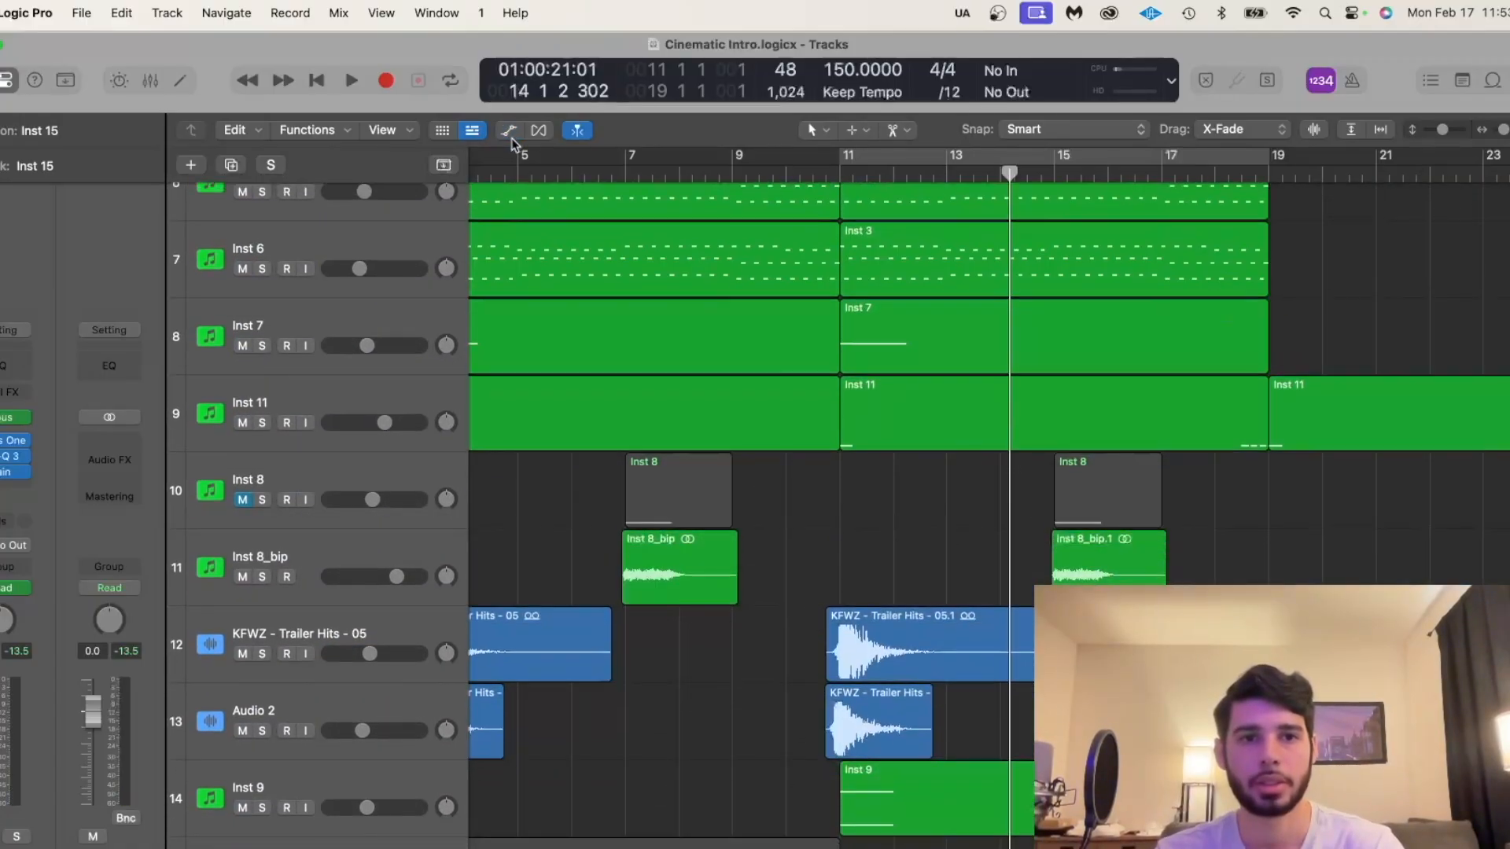
Solo Inst 11 and play its first drum hit from just before bar 3, stopping within bar 3.
{"action": "left_click", "coordinate": [262, 423]}
{"action": "scroll", "coordinate": [622, 414], "scroll_direction": "left", "scroll_amount": 5}
{"action": "double_click", "coordinate": [579, 172]}
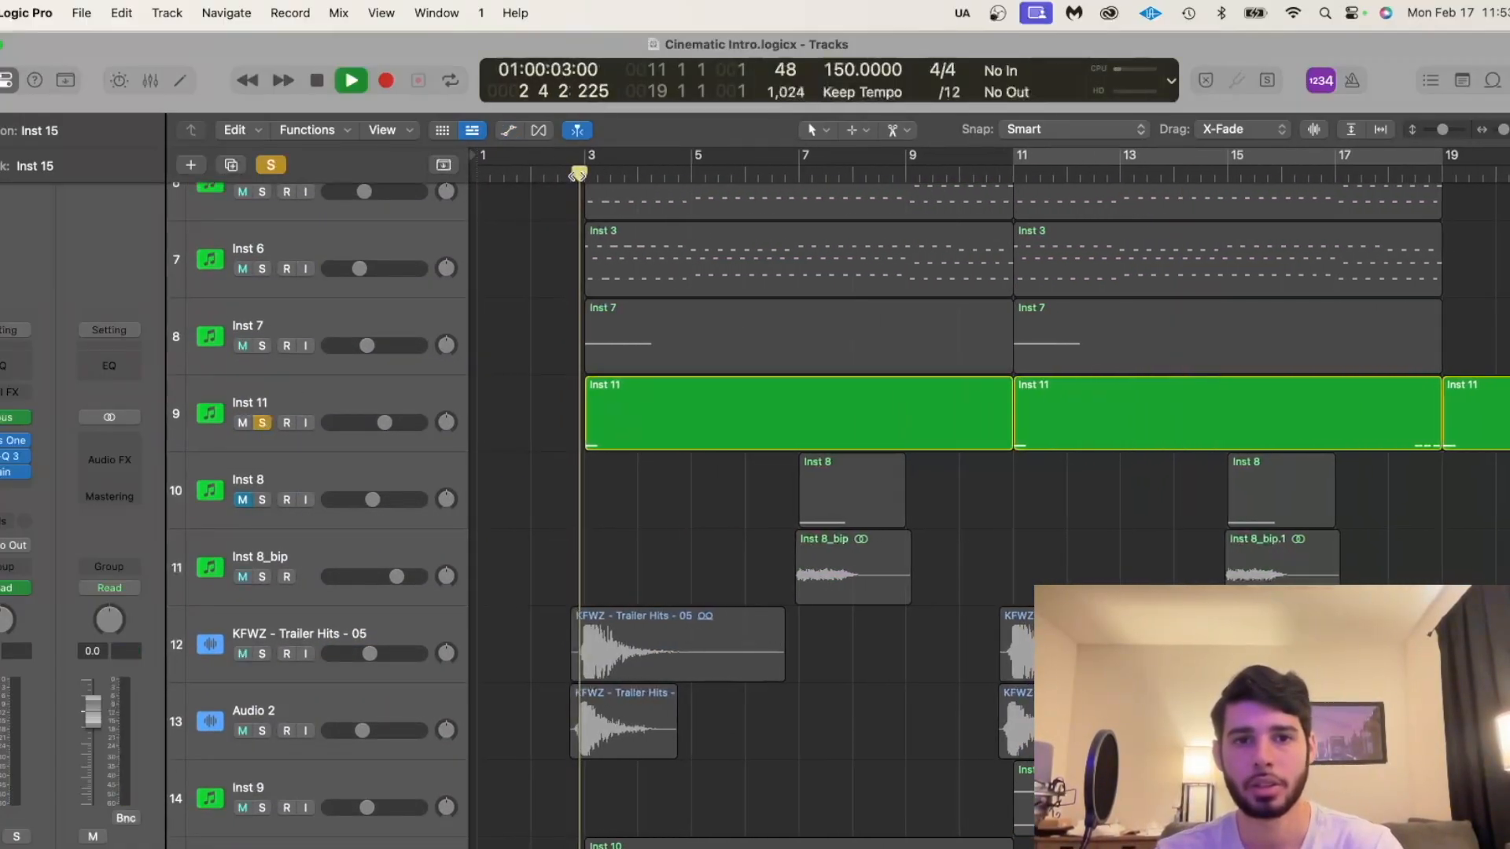
{"action": "left_click", "coordinate": [371, 401]}
{"action": "key", "text": "space"}
{"action": "scroll", "coordinate": [661, 412], "scroll_direction": "up", "scroll_amount": 1}
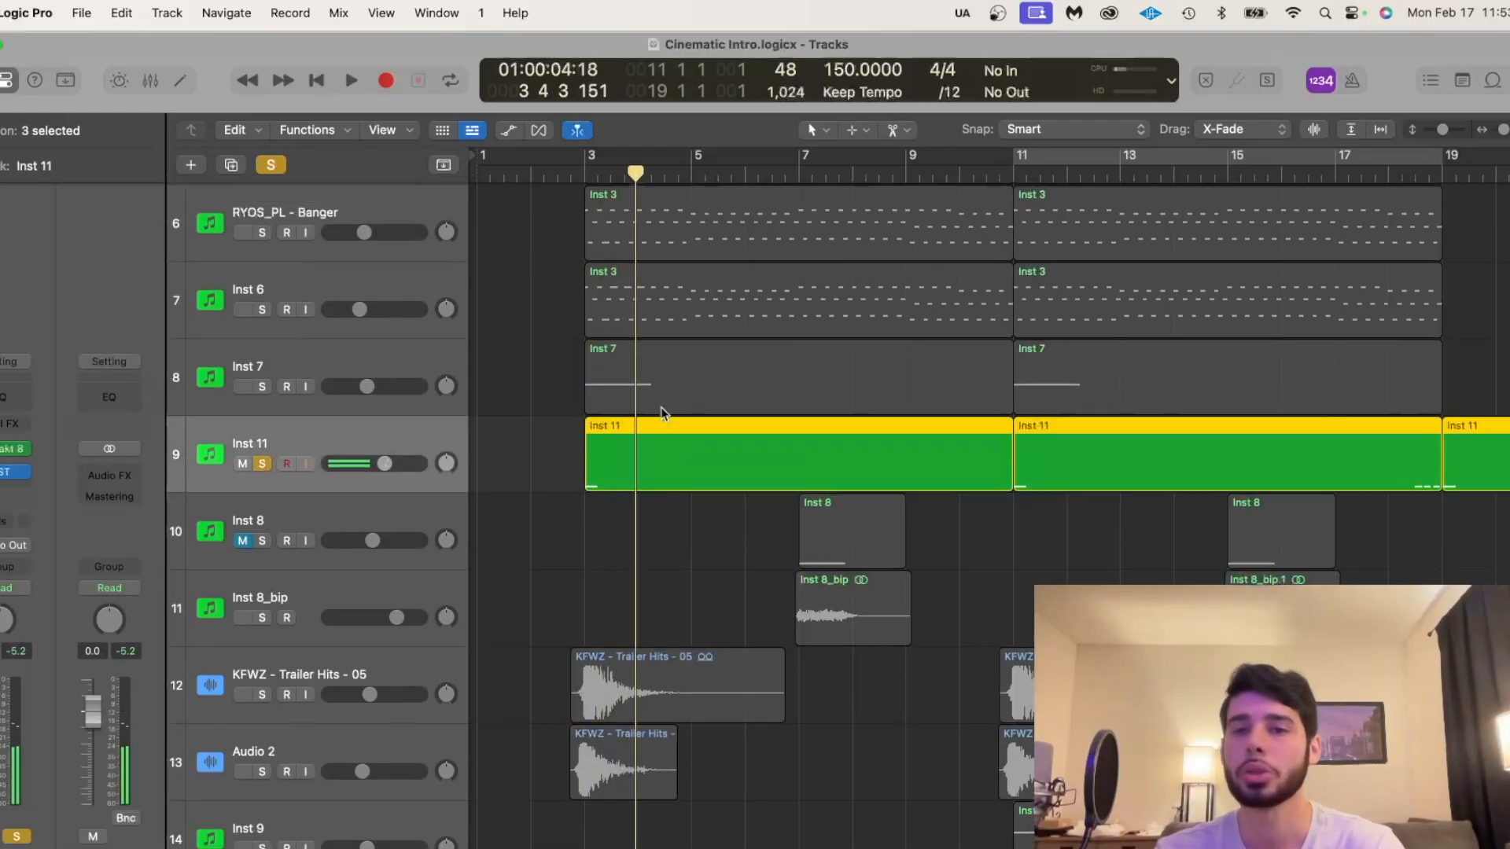
Look over the Inst 11 track and its Kontakt instrument, the Trailer Drums (RR) patch from Devastator Warzone.
{"action": "scroll", "coordinate": [660, 412], "scroll_direction": "up", "scroll_amount": 3}
{"action": "scroll", "coordinate": [660, 412], "scroll_direction": "right", "scroll_amount": 3}
{"action": "scroll", "coordinate": [661, 412], "scroll_direction": "down", "scroll_amount": 8}
{"action": "scroll", "coordinate": [661, 412], "scroll_direction": "up", "scroll_amount": 5}
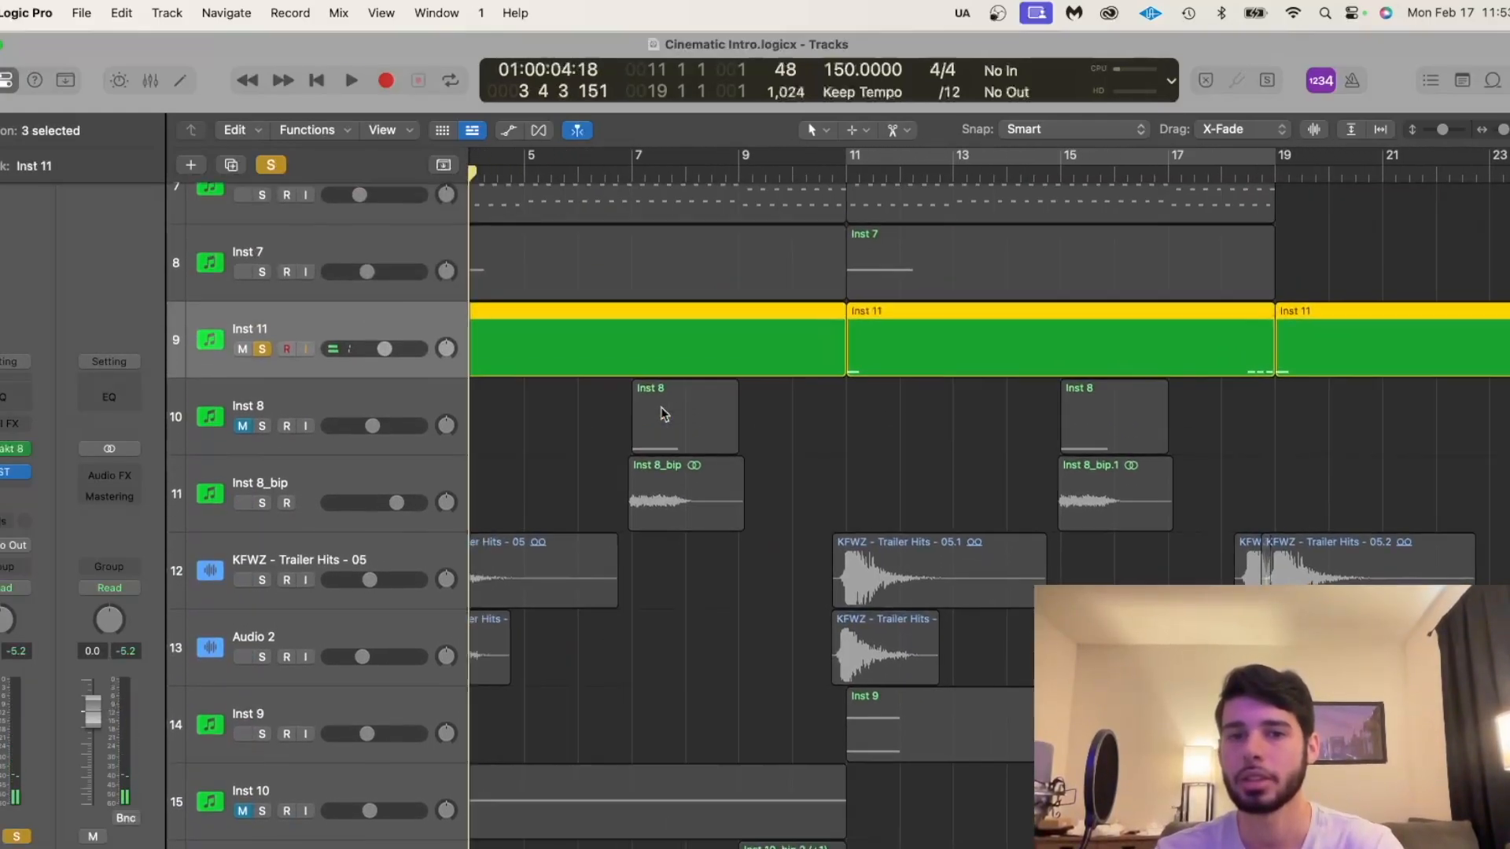
{"action": "scroll", "coordinate": [661, 412], "scroll_direction": "left", "scroll_amount": 4}
{"action": "scroll", "coordinate": [661, 412], "scroll_direction": "up", "scroll_amount": 2}
{"action": "left_click", "coordinate": [13, 447]}
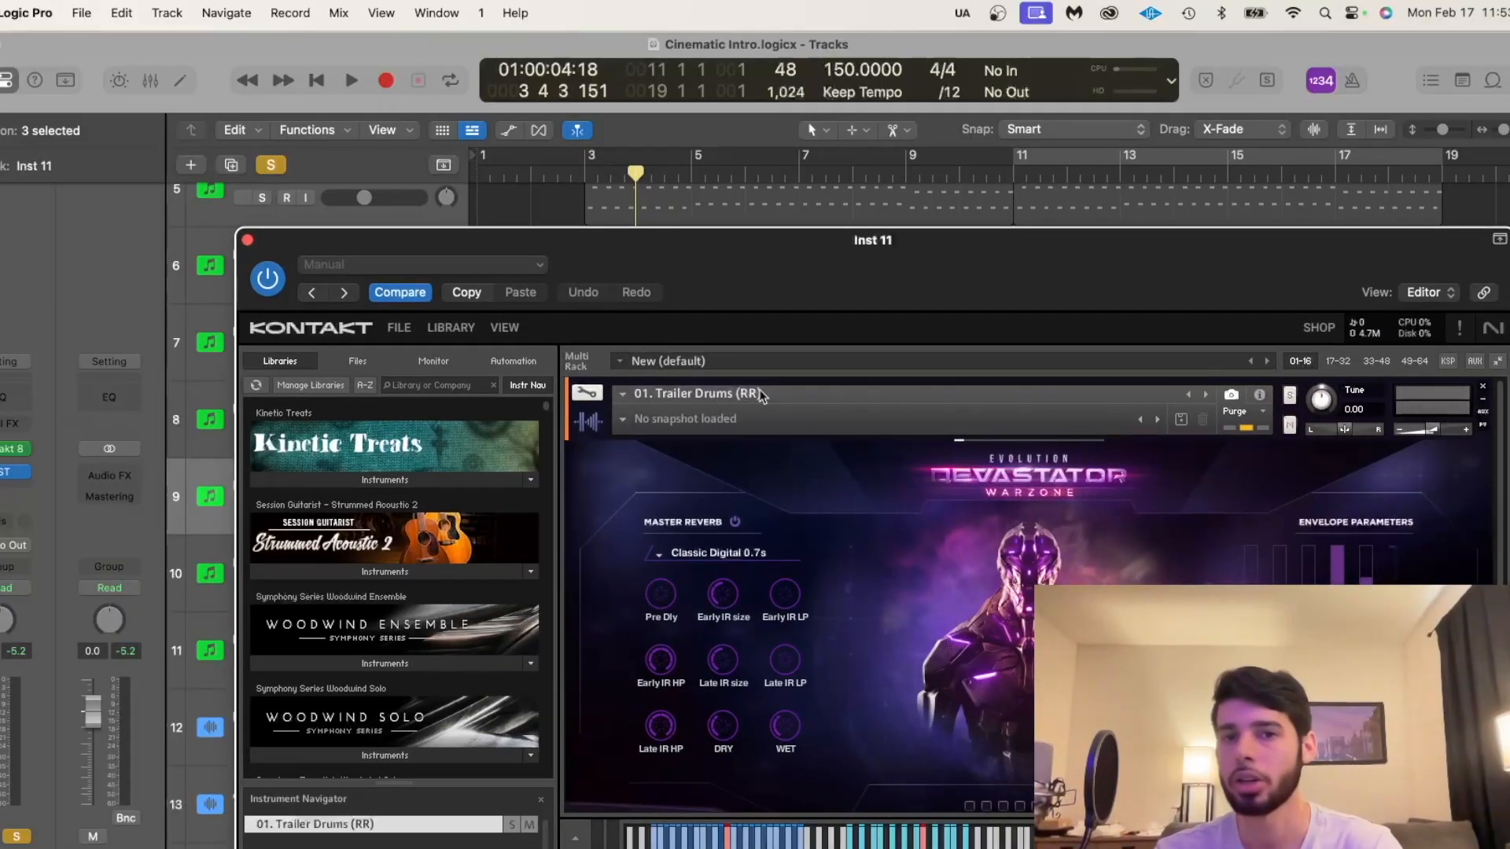
{"action": "scroll", "coordinate": [838, 541], "scroll_direction": "down", "scroll_amount": 4}
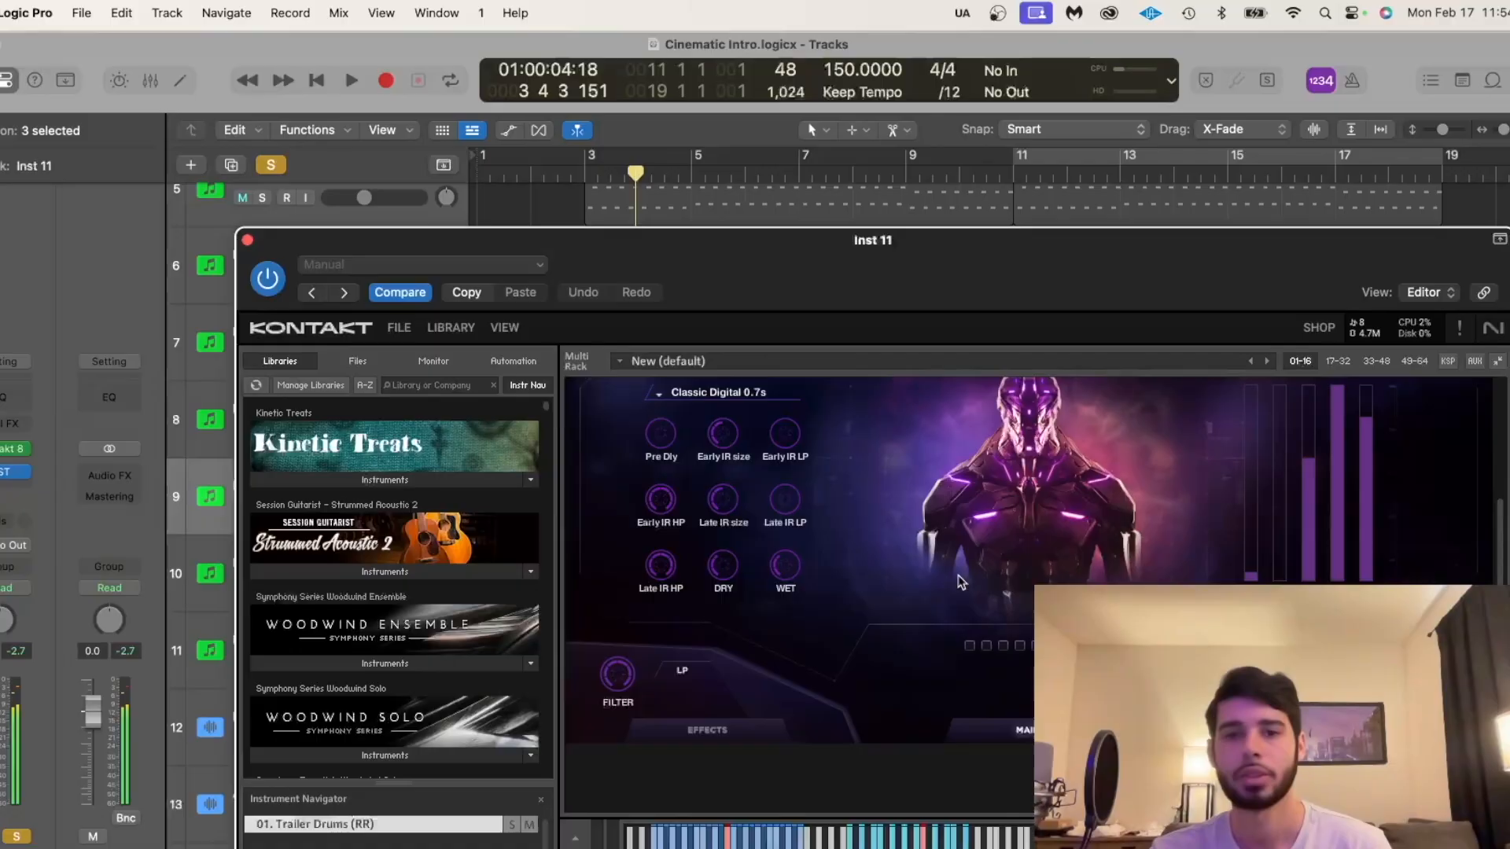
Move Inst 11's Kontakt window aside, review the track's regions, and place the playhead at bar 18 beat 2, closing Kontakt.
{"action": "left_click_drag", "start_coordinate": [929, 294], "coordinate": [810, 625]}
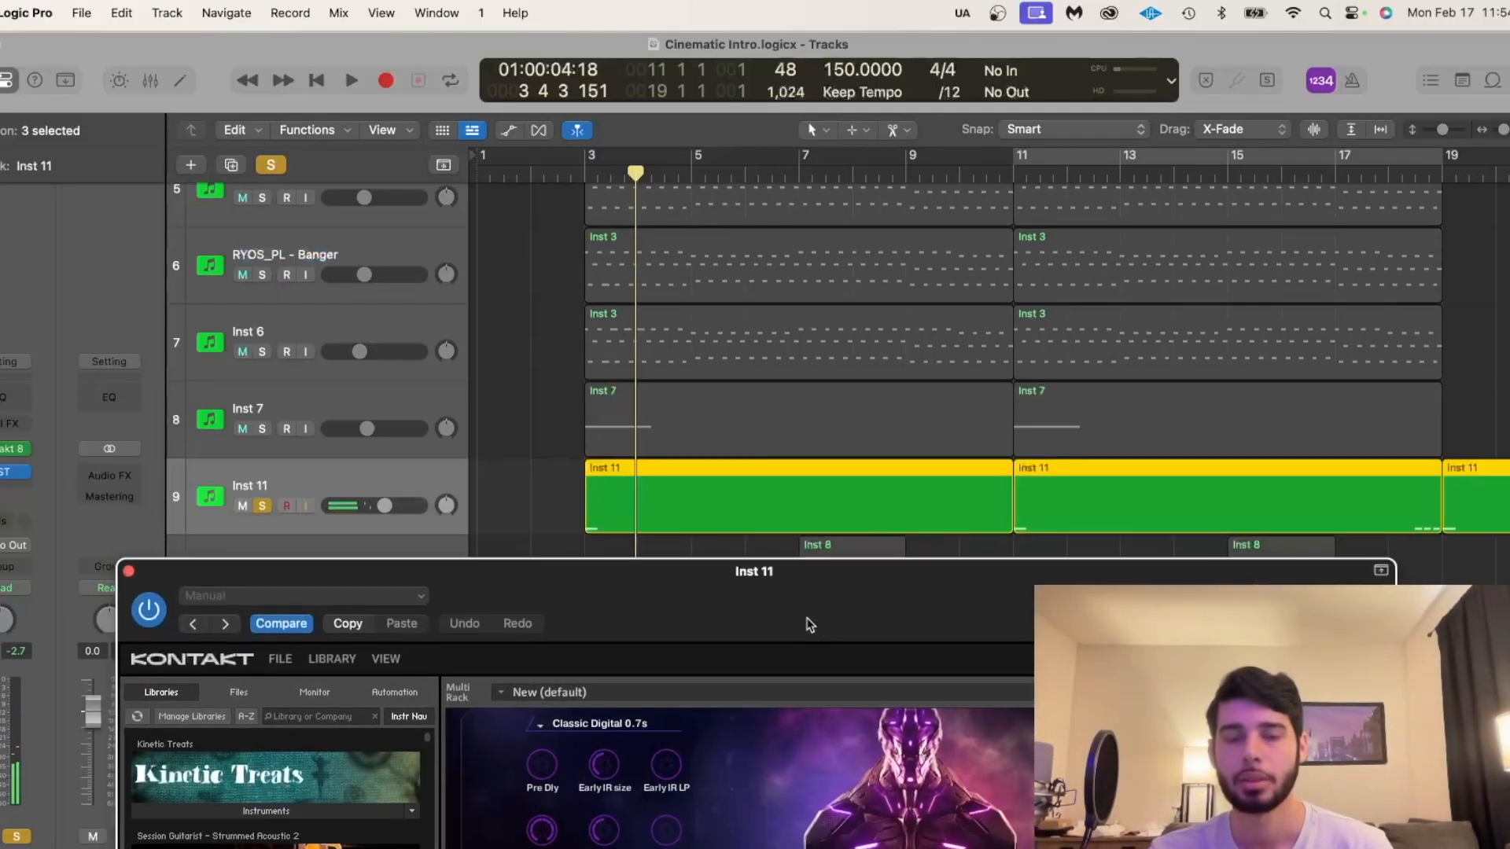
{"action": "left_click", "coordinate": [572, 173]}
{"action": "scroll", "coordinate": [856, 517], "scroll_direction": "right", "scroll_amount": 5}
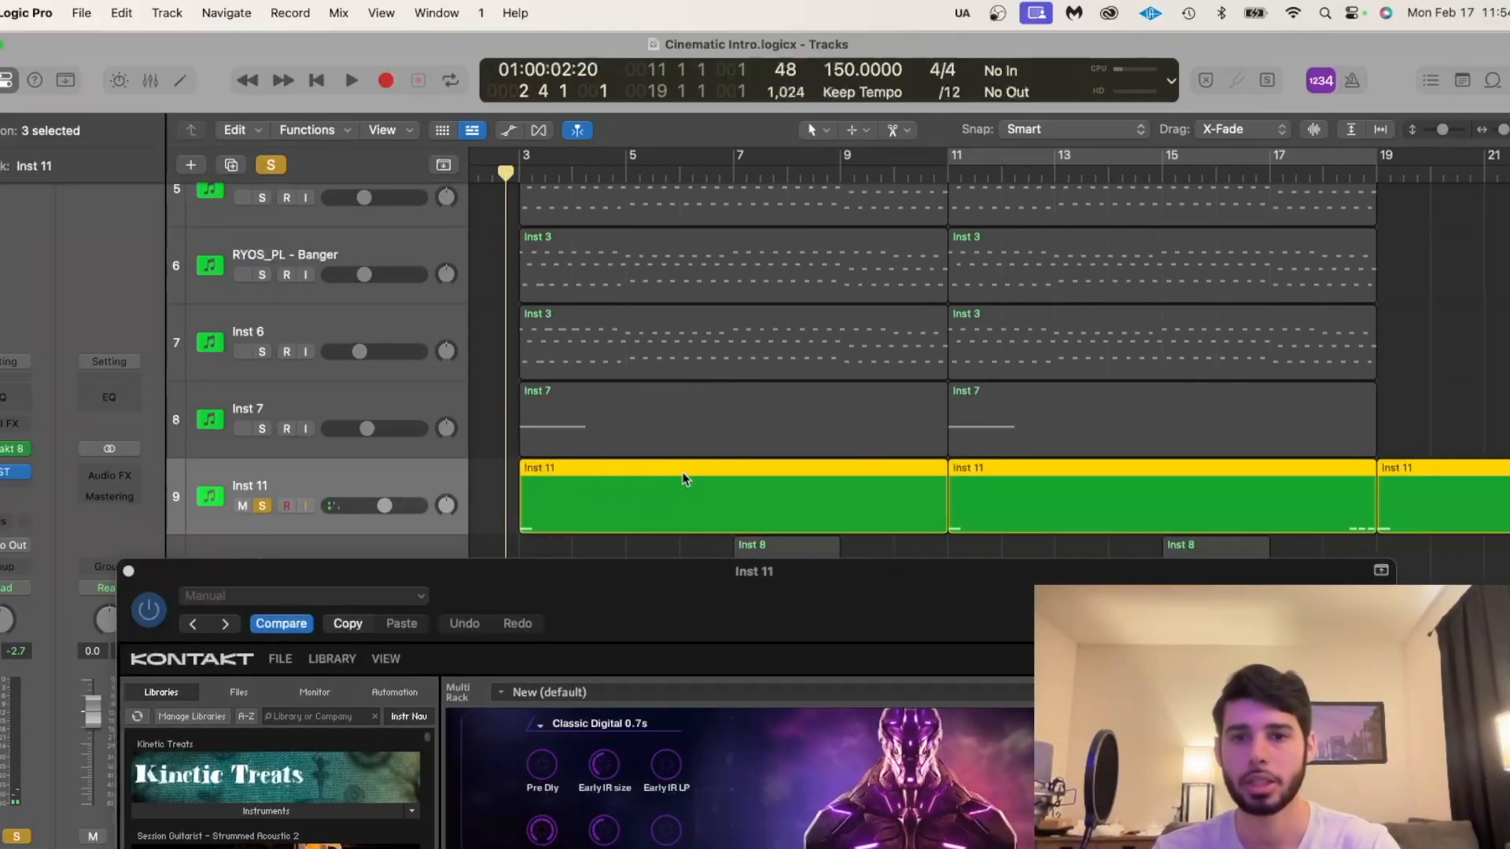
{"action": "scroll", "coordinate": [1149, 429], "scroll_direction": "right", "scroll_amount": 4}
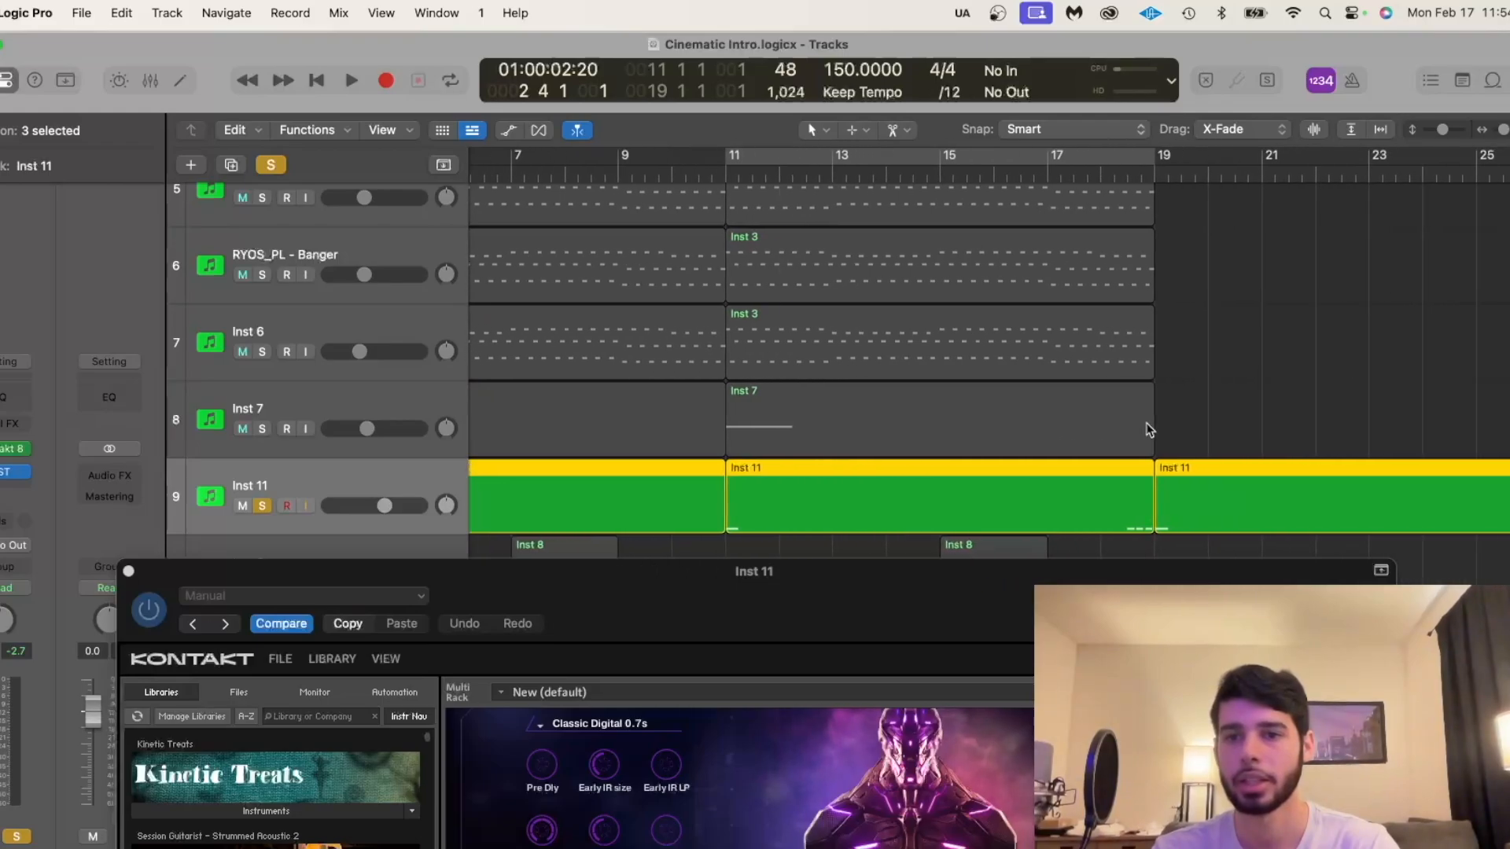
{"action": "scroll", "coordinate": [1149, 428], "scroll_direction": "down", "scroll_amount": 2}
{"action": "left_click", "coordinate": [1047, 175]}
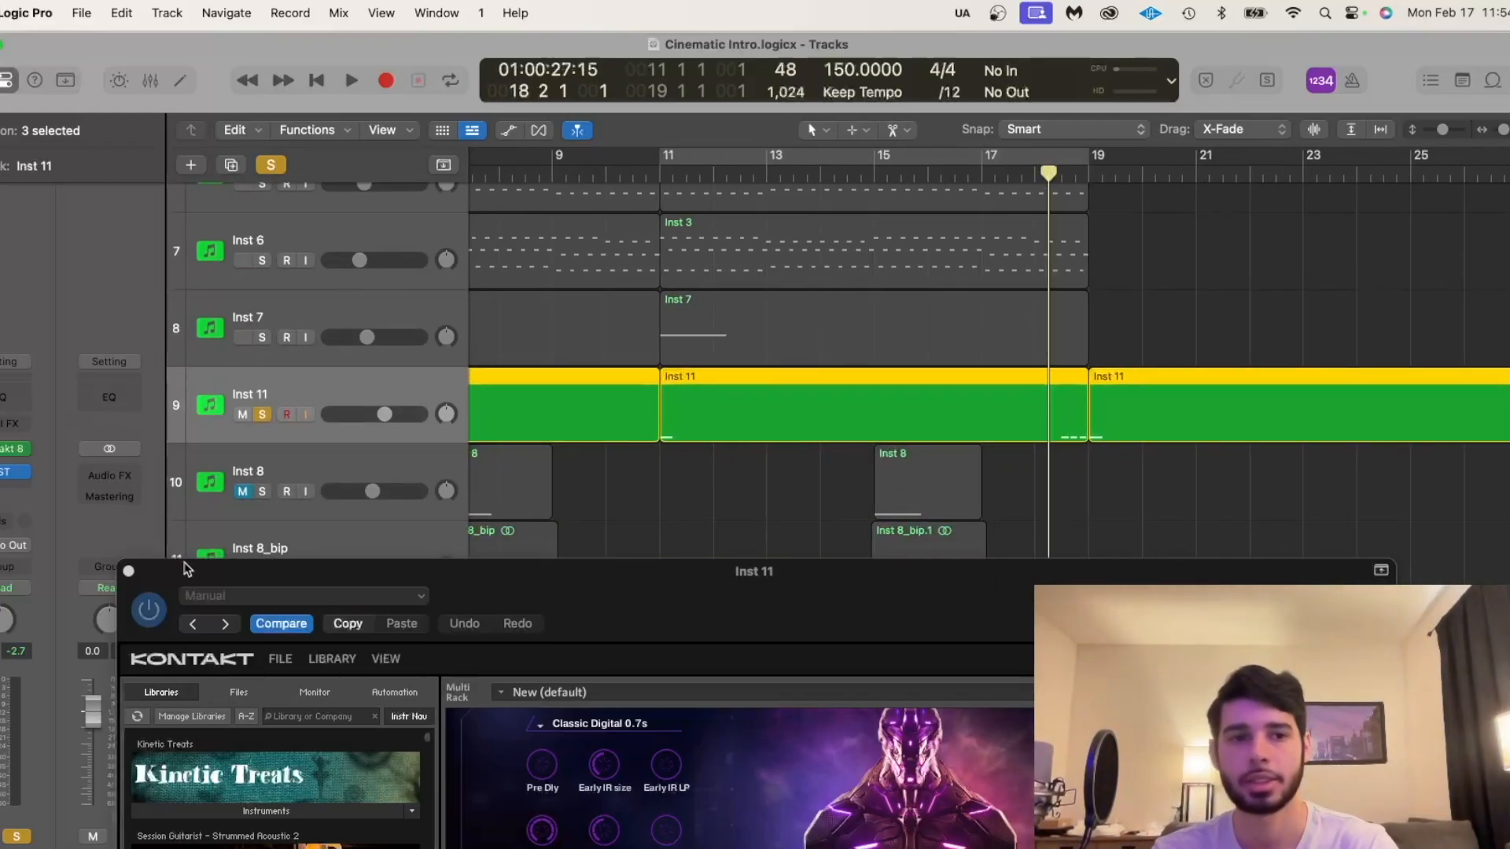
{"action": "left_click", "coordinate": [130, 572]}
Solo KFWZ - Trailer Hits - 05 and Audio 2 alongside Inst 11, focusing on the drum fill leading into bar 19.
{"action": "scroll", "coordinate": [1025, 502], "scroll_direction": "down", "scroll_amount": 5}
{"action": "scroll", "coordinate": [1024, 503], "scroll_direction": "right", "scroll_amount": 3}
{"action": "scroll", "coordinate": [1027, 504], "scroll_direction": "up", "scroll_amount": 5}
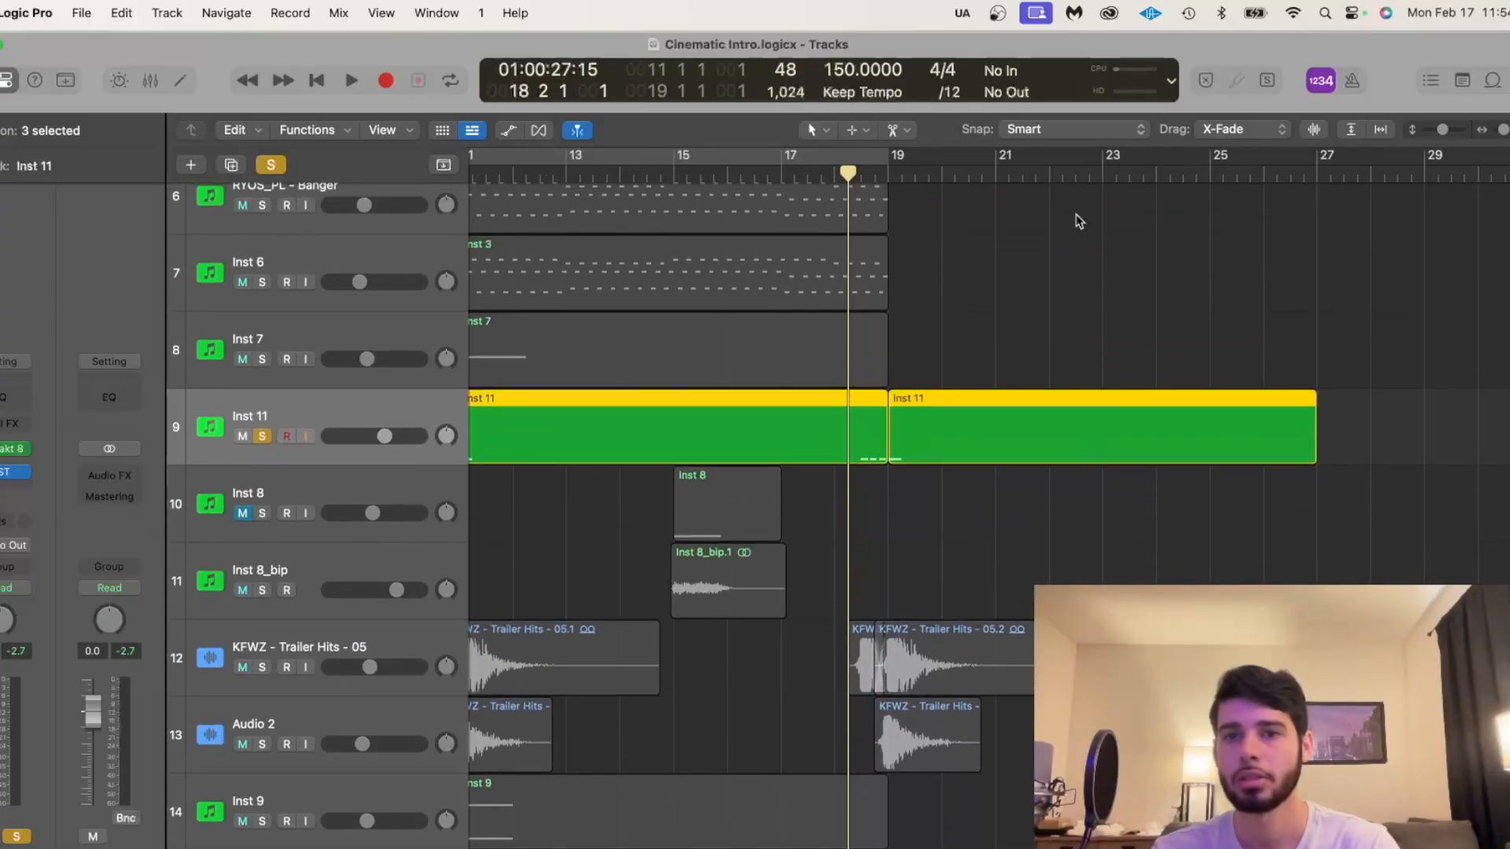
{"action": "key", "text": "super+Left"}
{"action": "key", "text": "super+Left"}
{"action": "key", "text": "super+Left"}
{"action": "key", "text": "super+Right"}
{"action": "key", "text": "super+Right"}
{"action": "key", "text": "super+Right"}
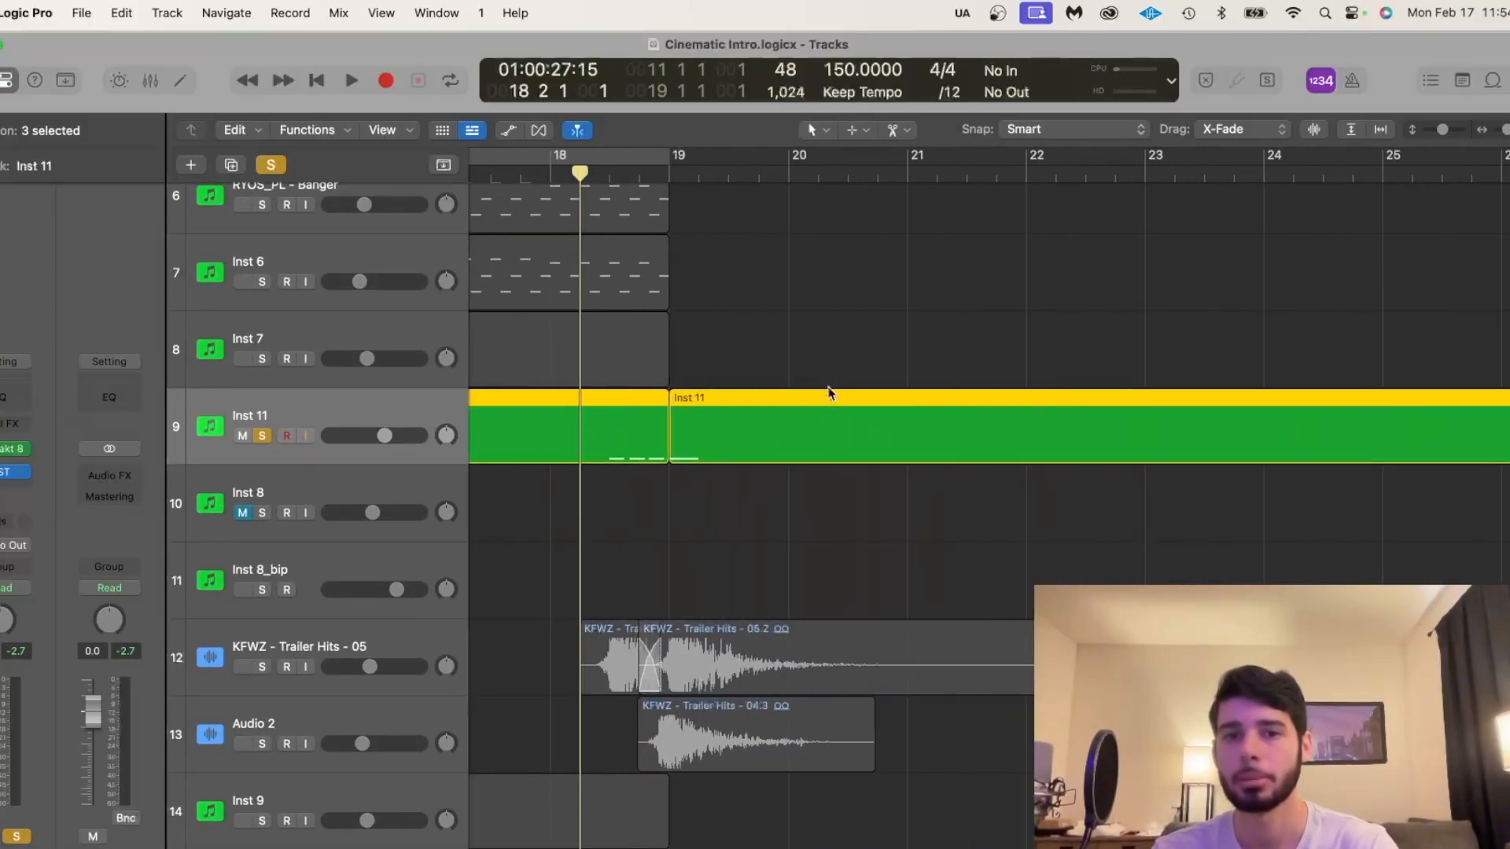
{"action": "left_click", "coordinate": [262, 667]}
{"action": "left_click", "coordinate": [262, 743]}
{"action": "scroll", "coordinate": [626, 681], "scroll_direction": "up", "scroll_amount": 3}
{"action": "scroll", "coordinate": [627, 681], "scroll_direction": "left", "scroll_amount": 3}
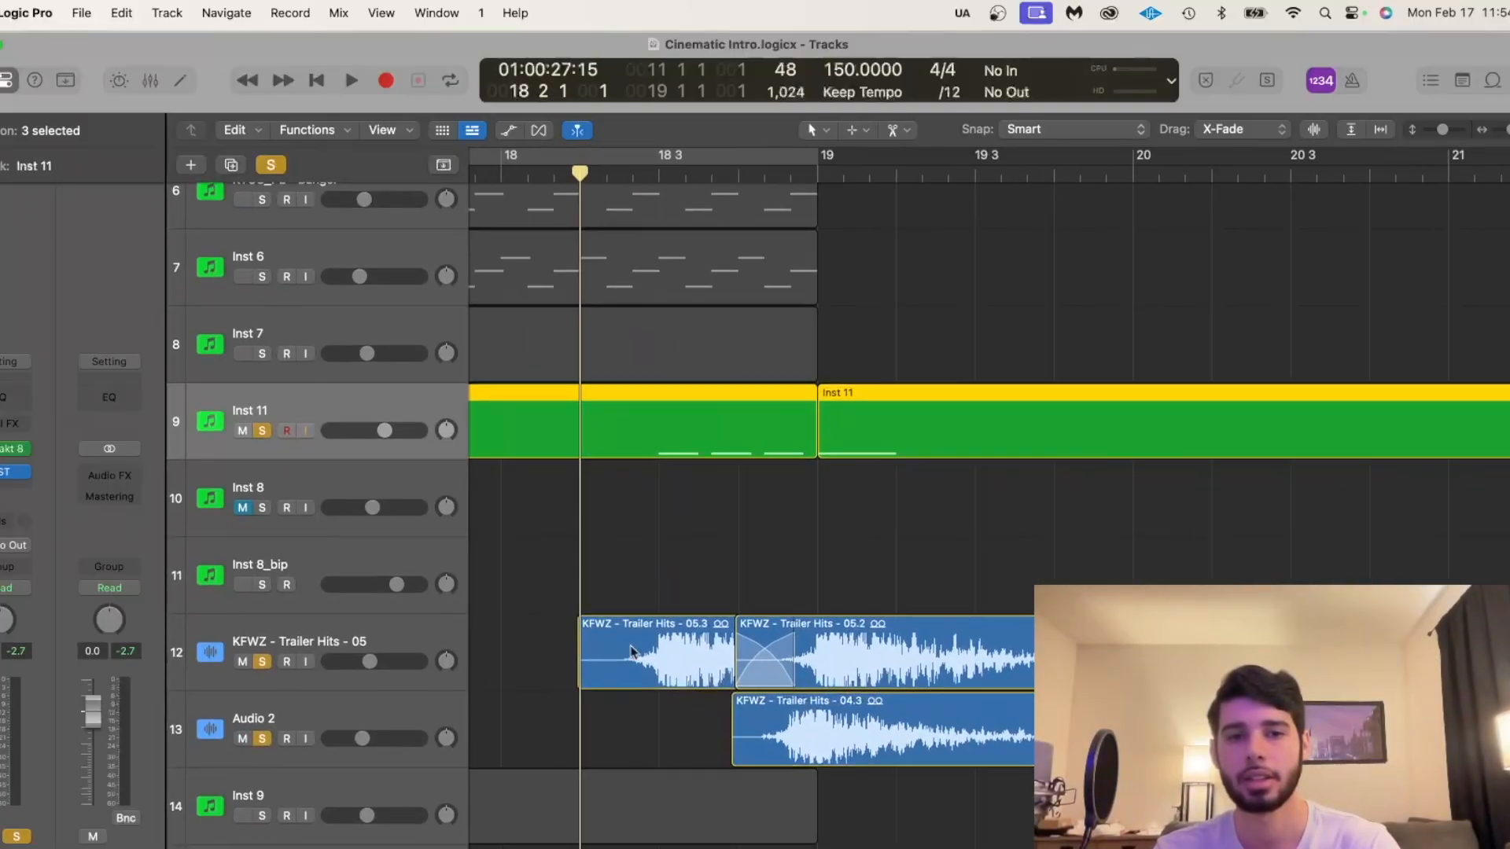
Examine Inst 11's notes before bar 19 in the Piano Roll, close it, and play the fill from bar 18 into bar 20.
{"action": "double_click", "coordinate": [664, 418]}
{"action": "scroll", "coordinate": [782, 718], "scroll_direction": "up", "scroll_amount": 5}
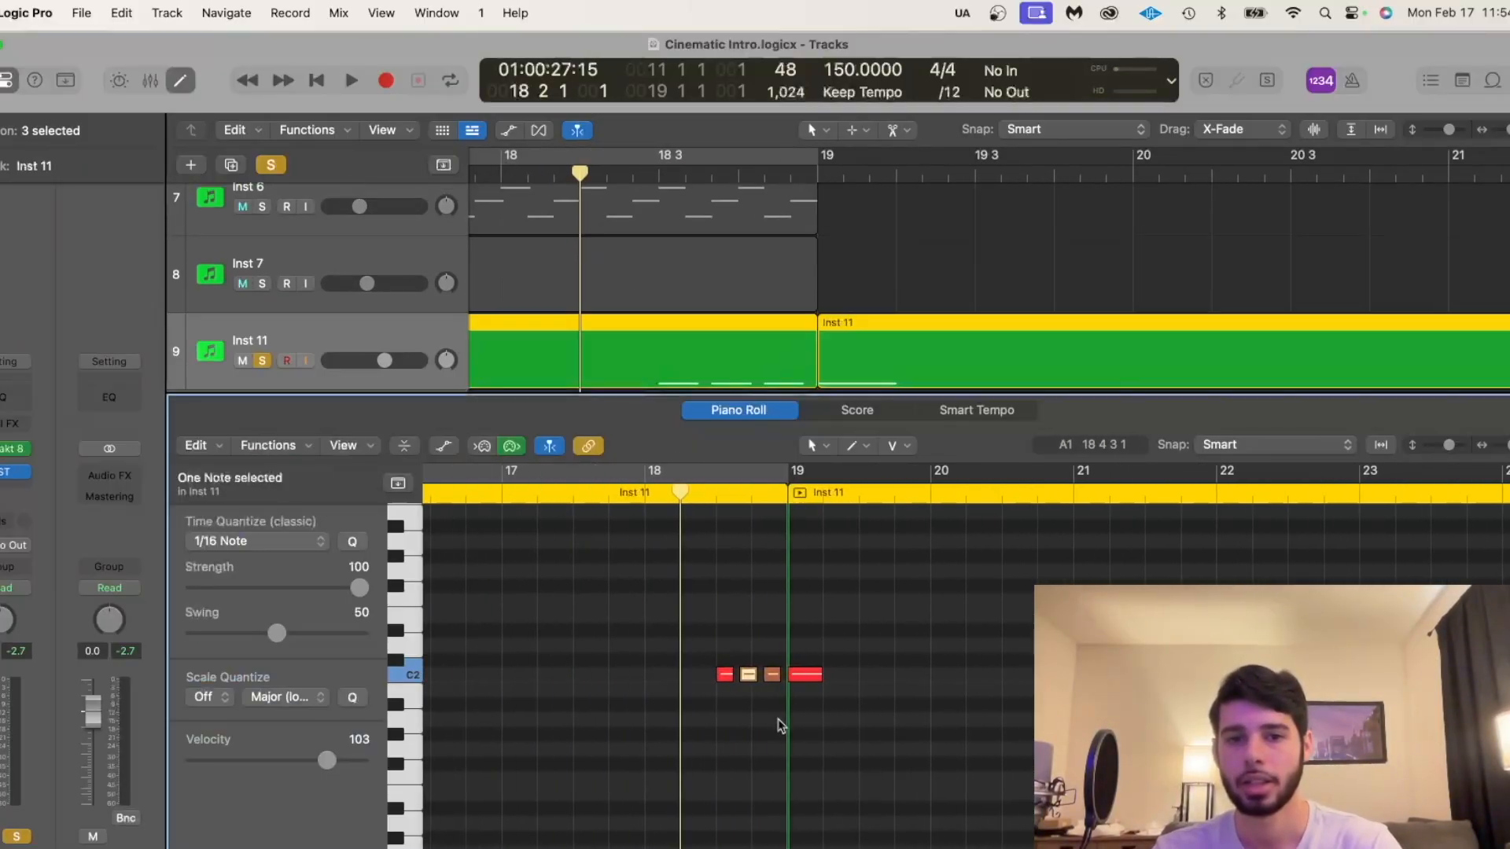
{"action": "scroll", "coordinate": [775, 726], "scroll_direction": "up", "scroll_amount": 5}
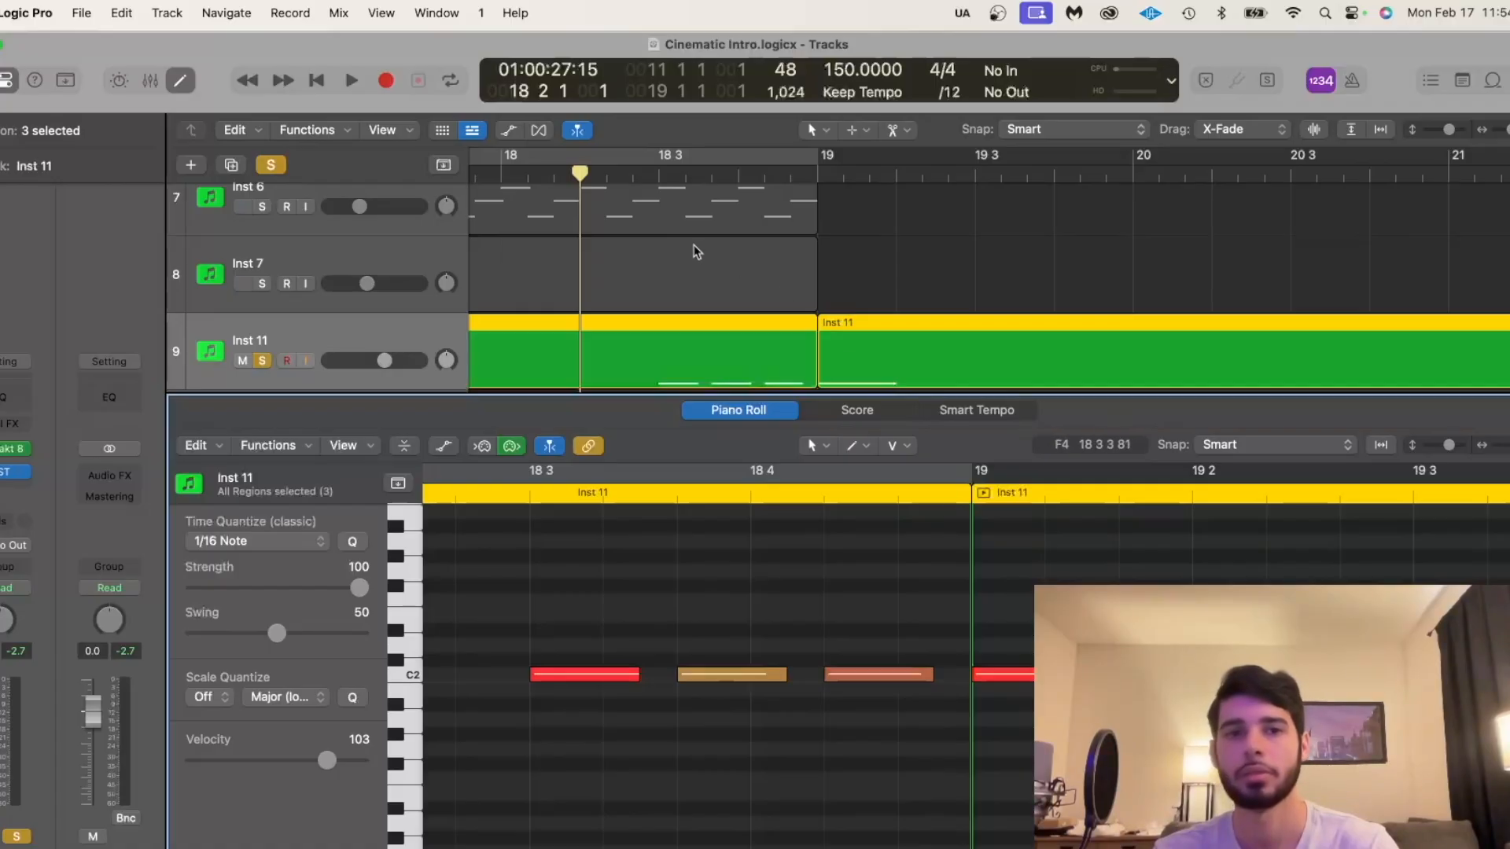
{"action": "key", "text": "e"}
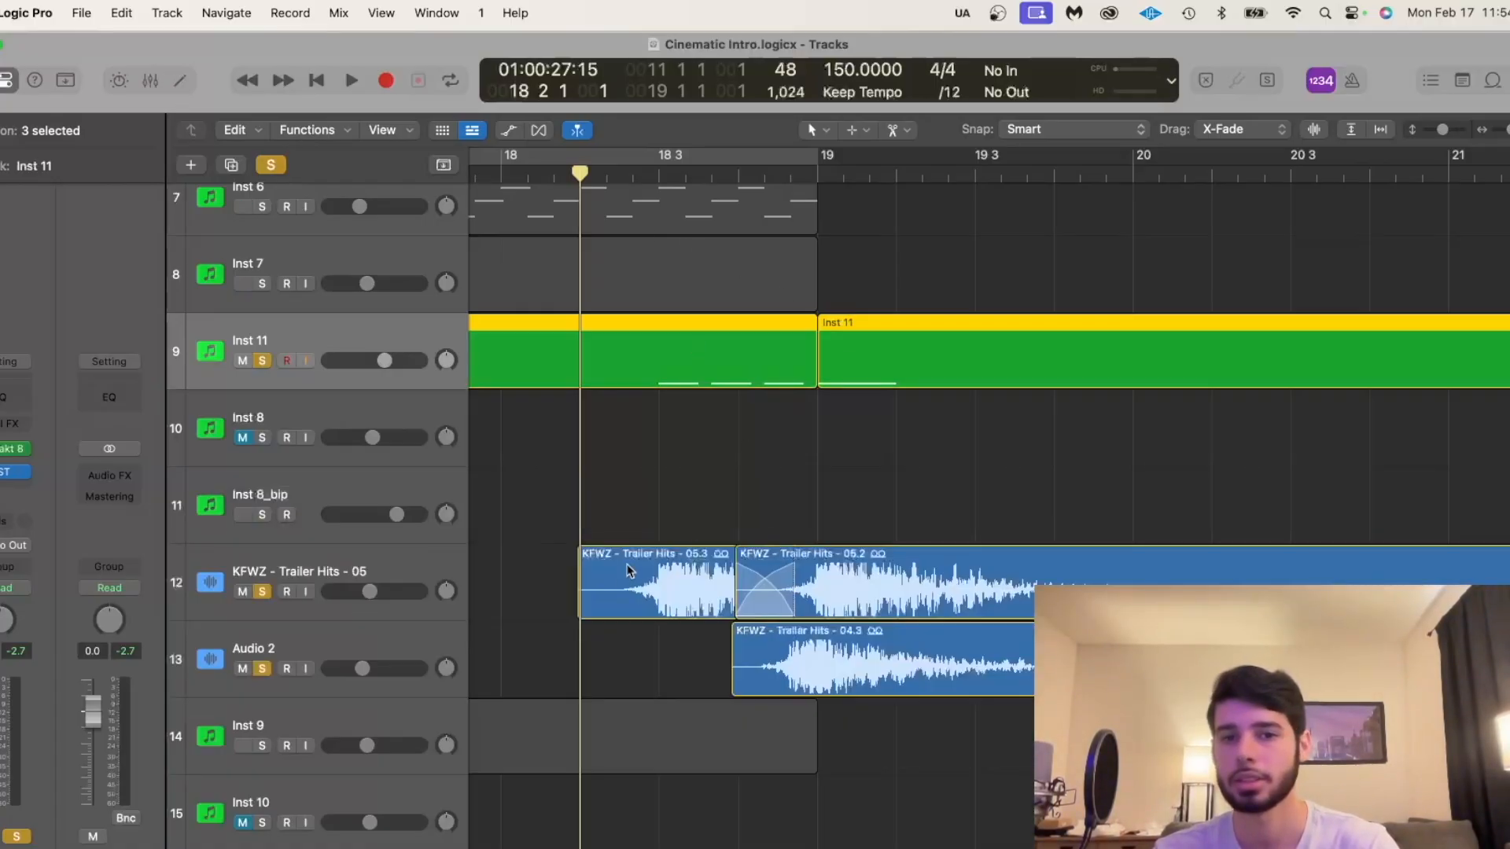
{"action": "key", "text": "space"}
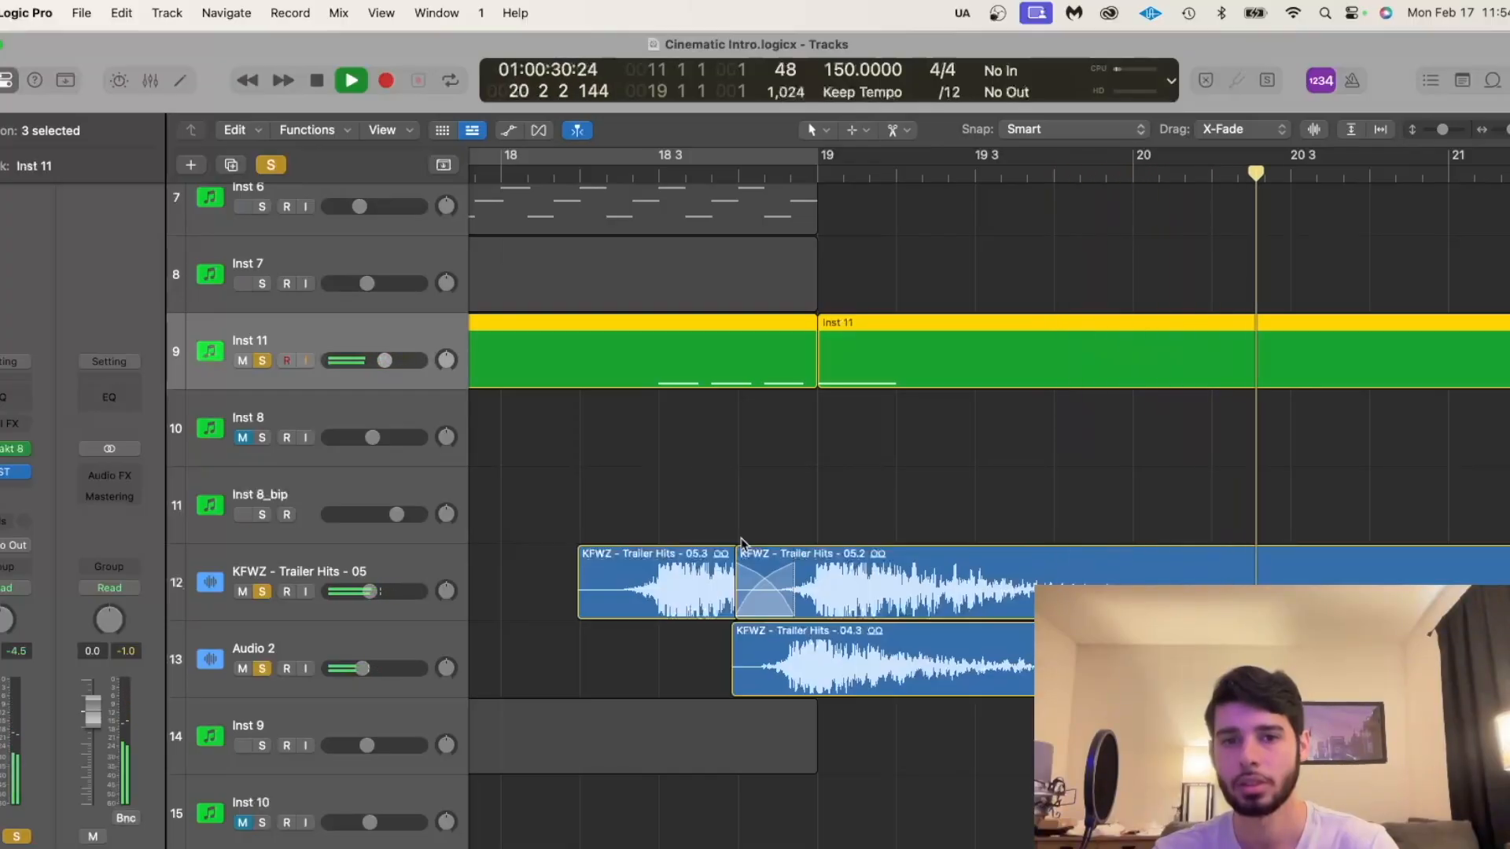
{"action": "key", "text": "space"}
Open the DST distortion plug-in on Inst 11 to review its settings, closing its window.
{"action": "key", "text": "super+Left"}
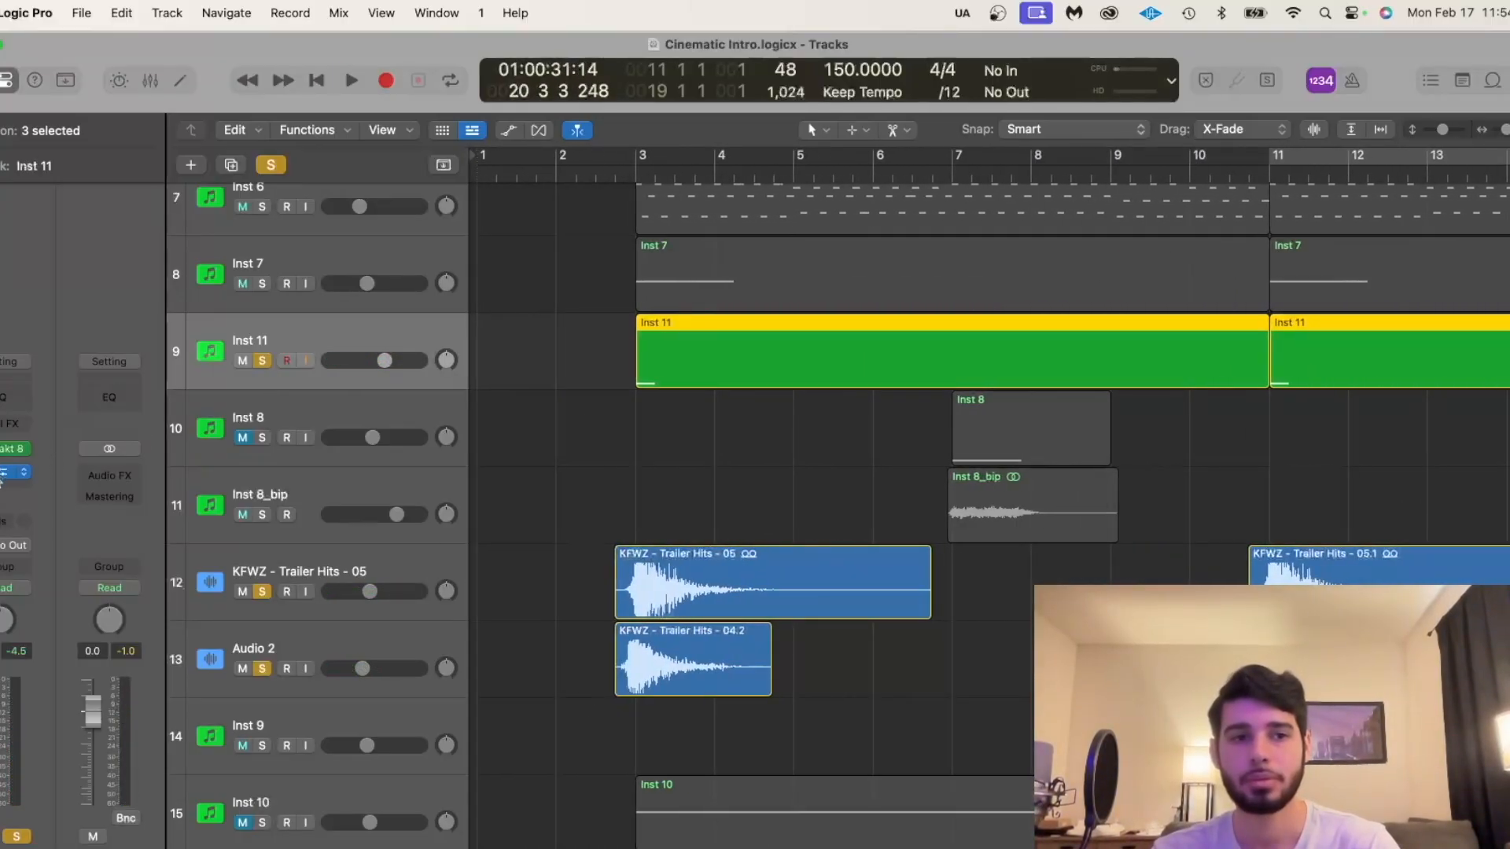
{"action": "left_click", "coordinate": [5, 472]}
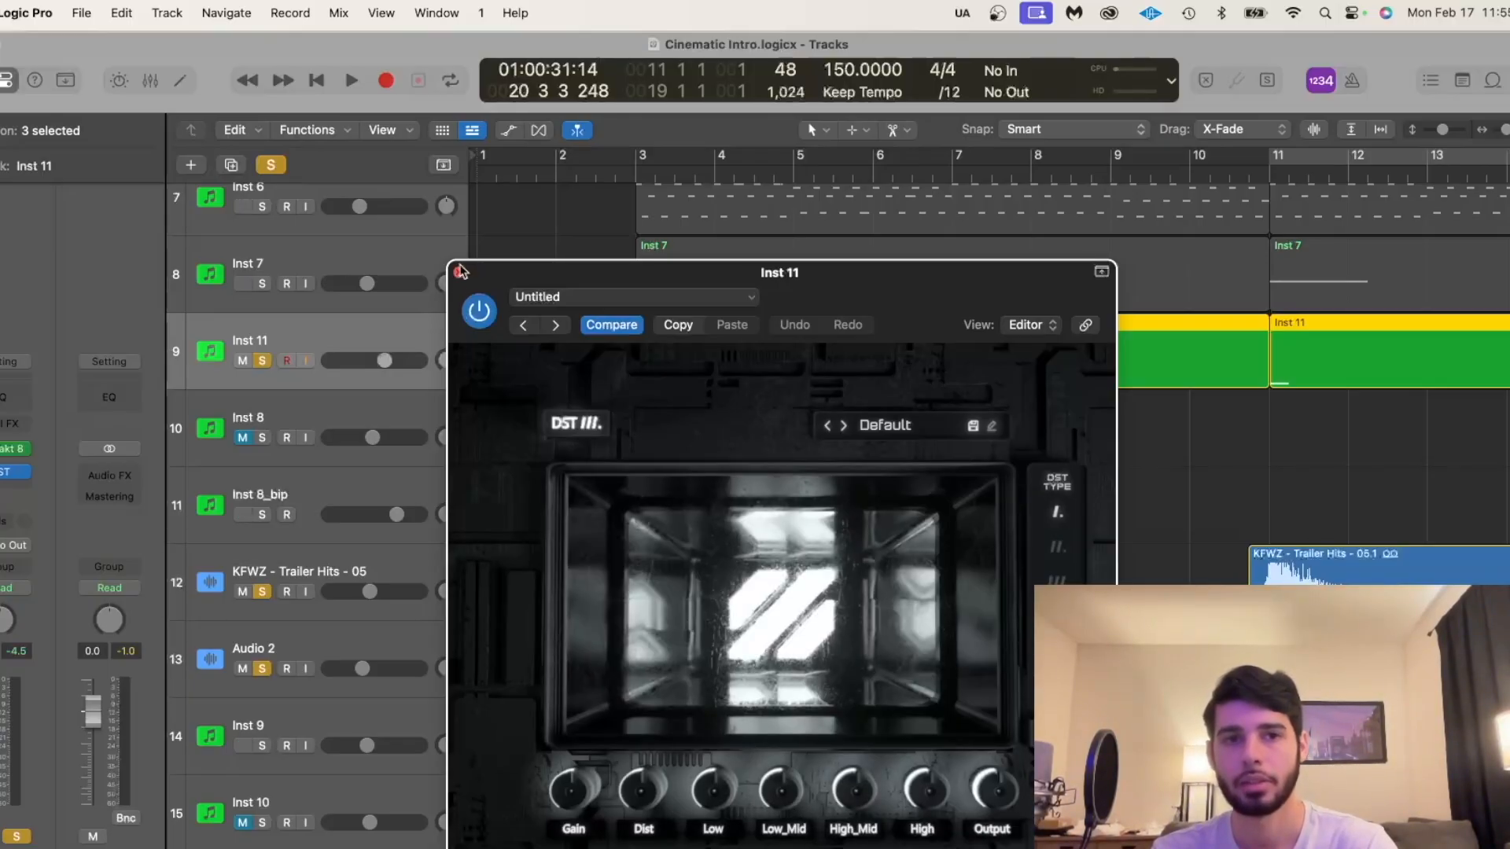
{"action": "left_click", "coordinate": [460, 271]}
Unsolo both trailer hit tracks, play Inst 11 alone twice from just before bar 3, and unsolo it.
{"action": "left_click", "coordinate": [262, 592]}
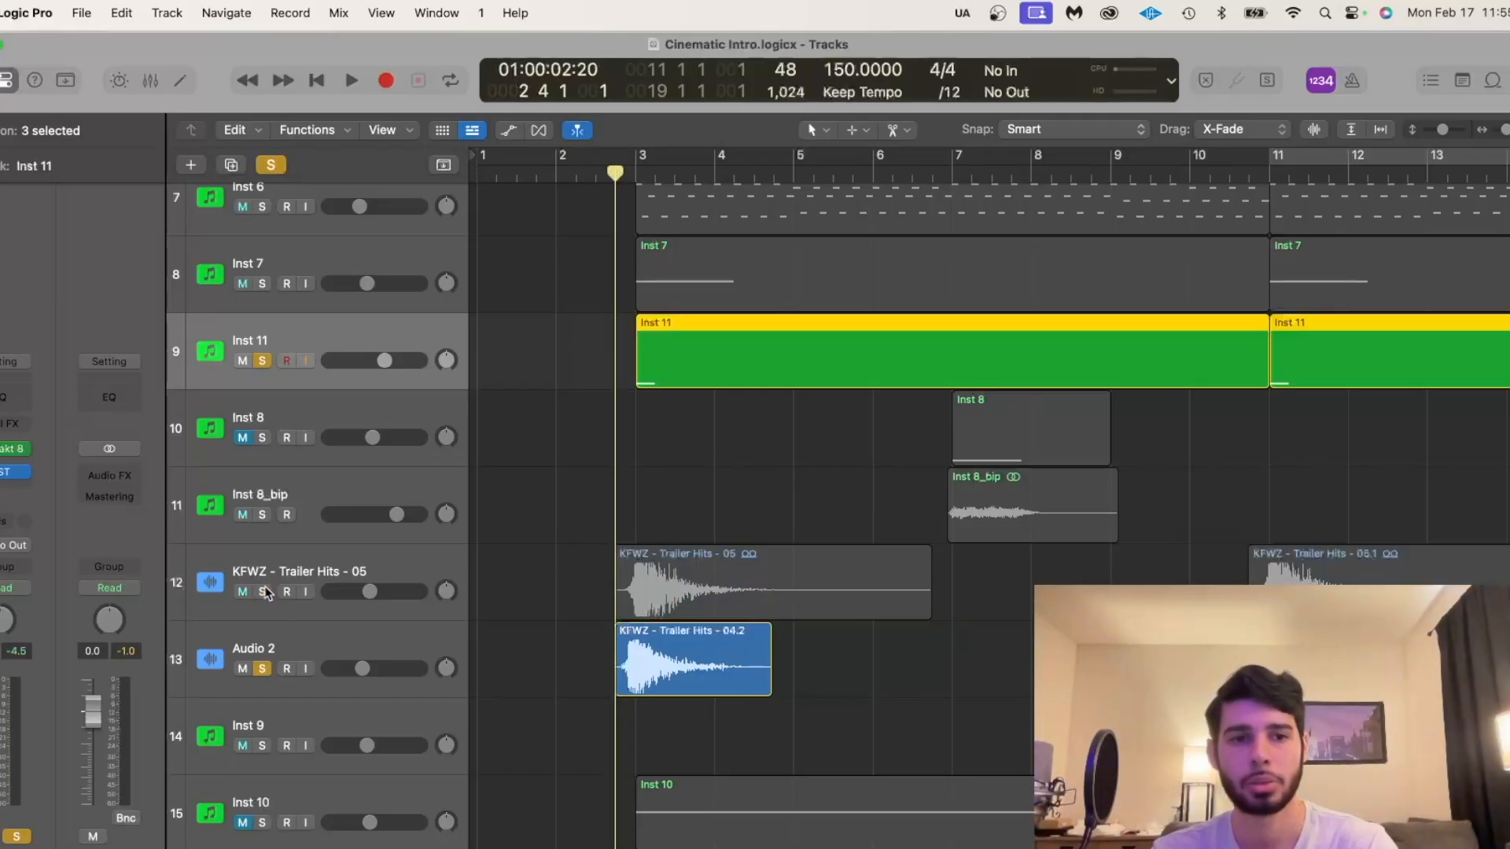
{"action": "left_click", "coordinate": [262, 669]}
{"action": "key", "text": "space"}
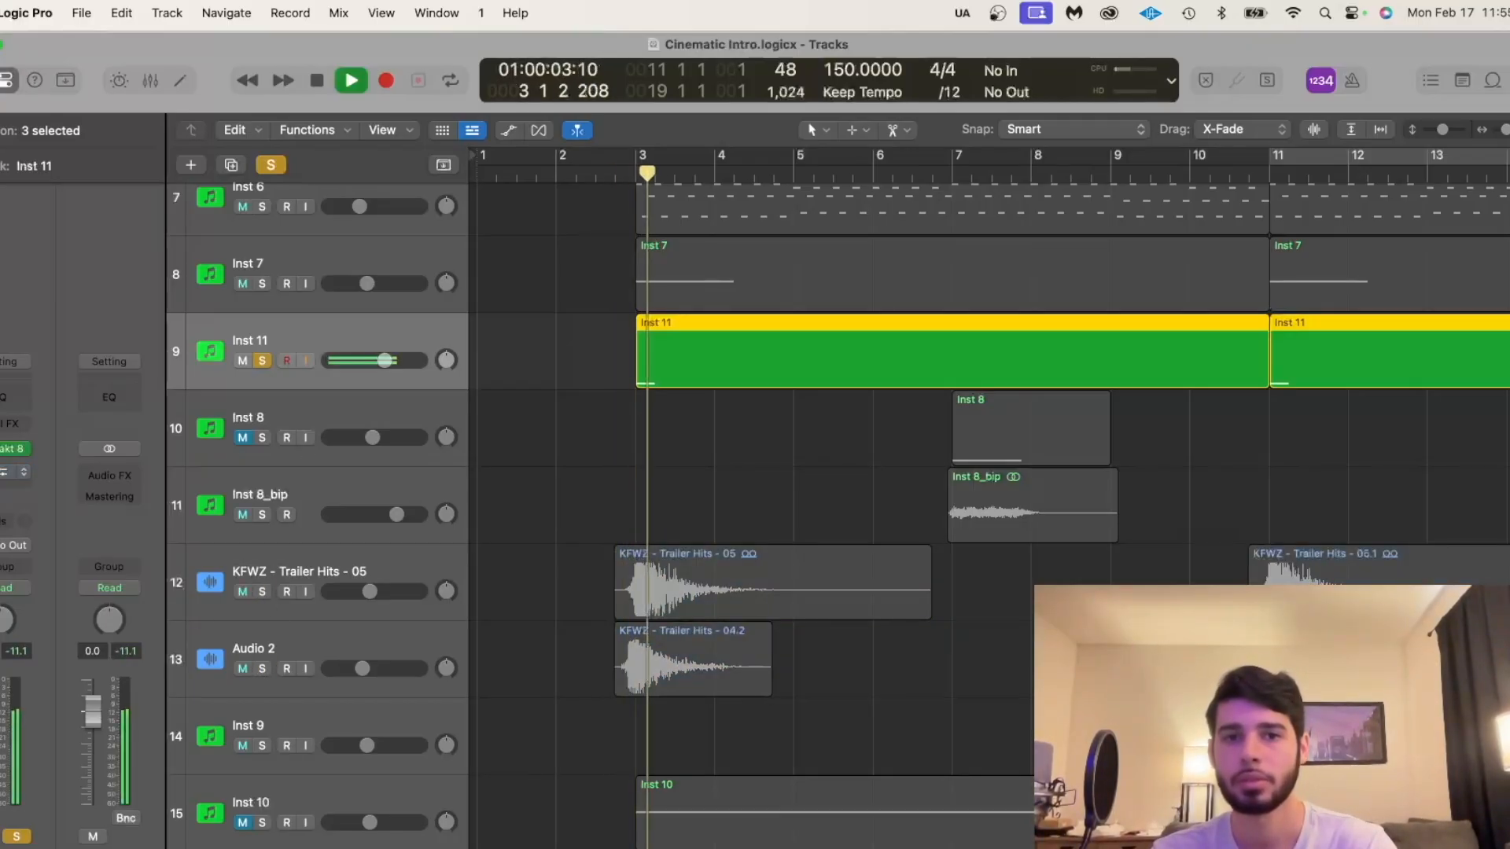
{"action": "left_click", "coordinate": [619, 174]}
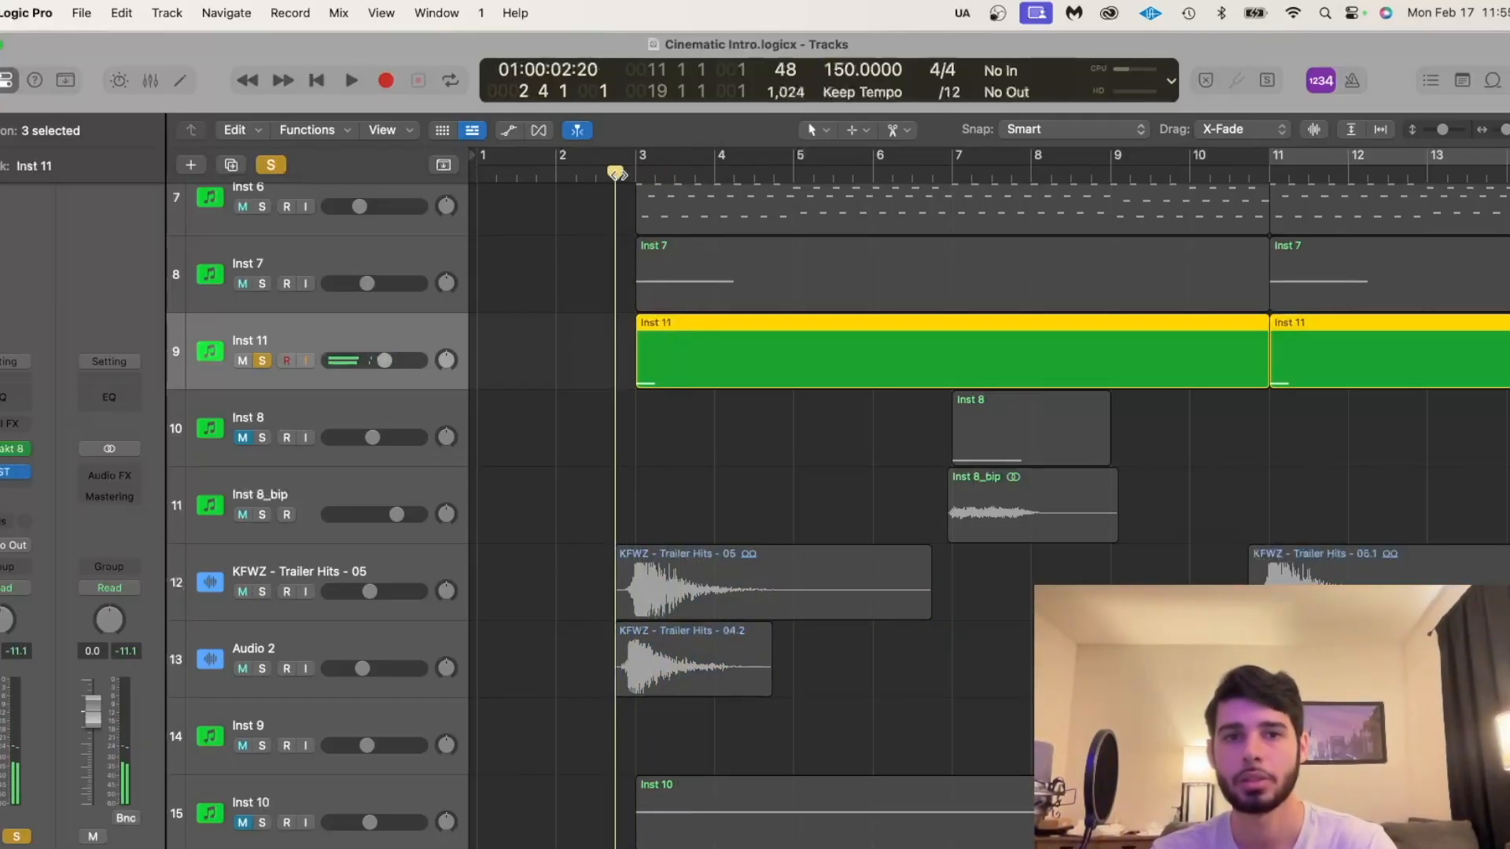
{"action": "key", "text": "space"}
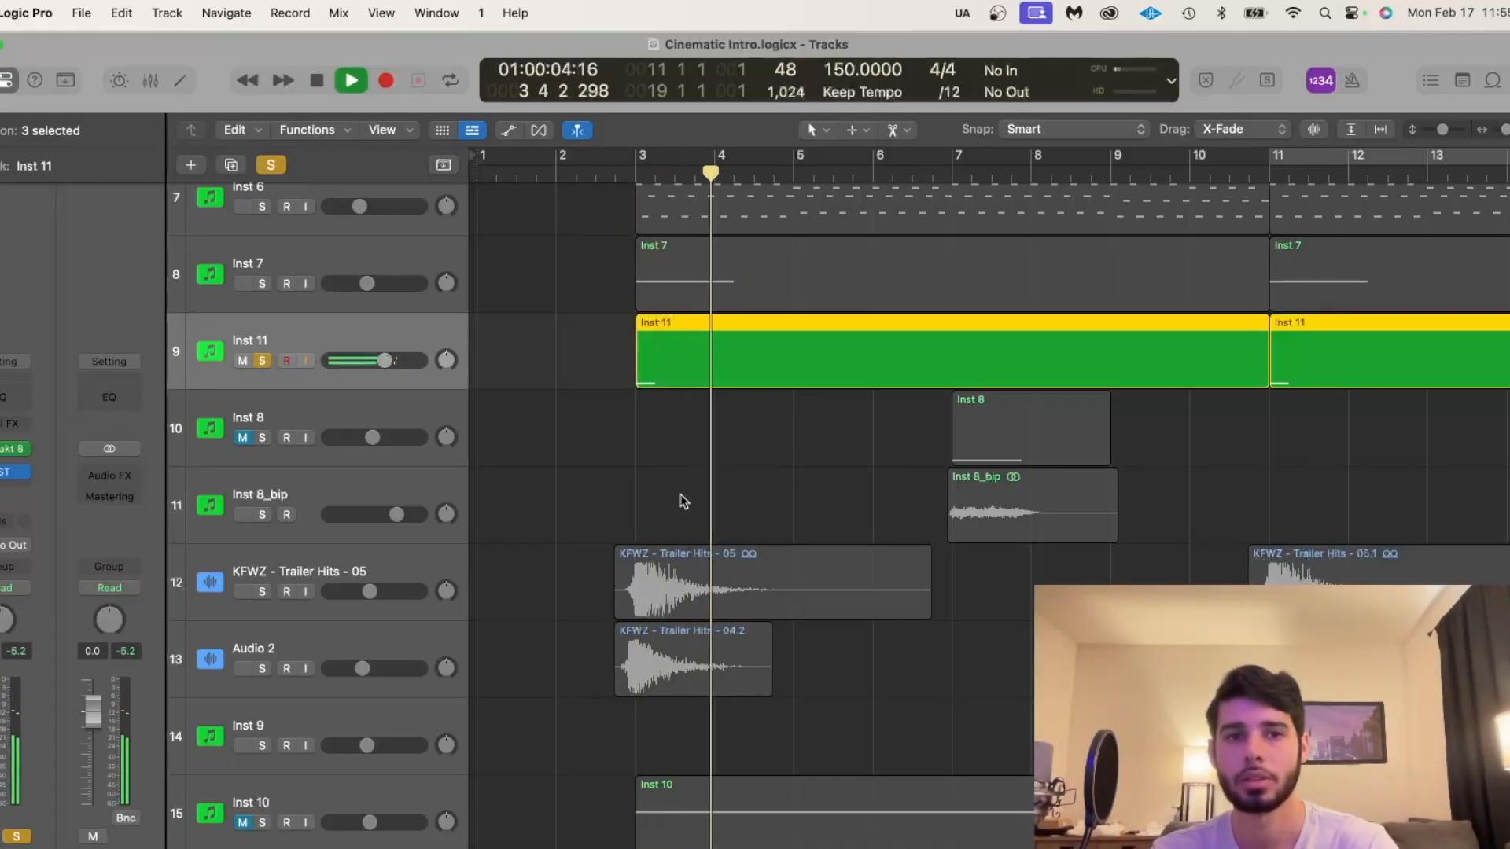
{"action": "key", "text": "space"}
{"action": "left_click", "coordinate": [262, 361]}
Solo Inst 23 and play its region from the start of bar 11 to hear the layer alone.
{"action": "scroll", "coordinate": [850, 487], "scroll_direction": "down", "scroll_amount": 10}
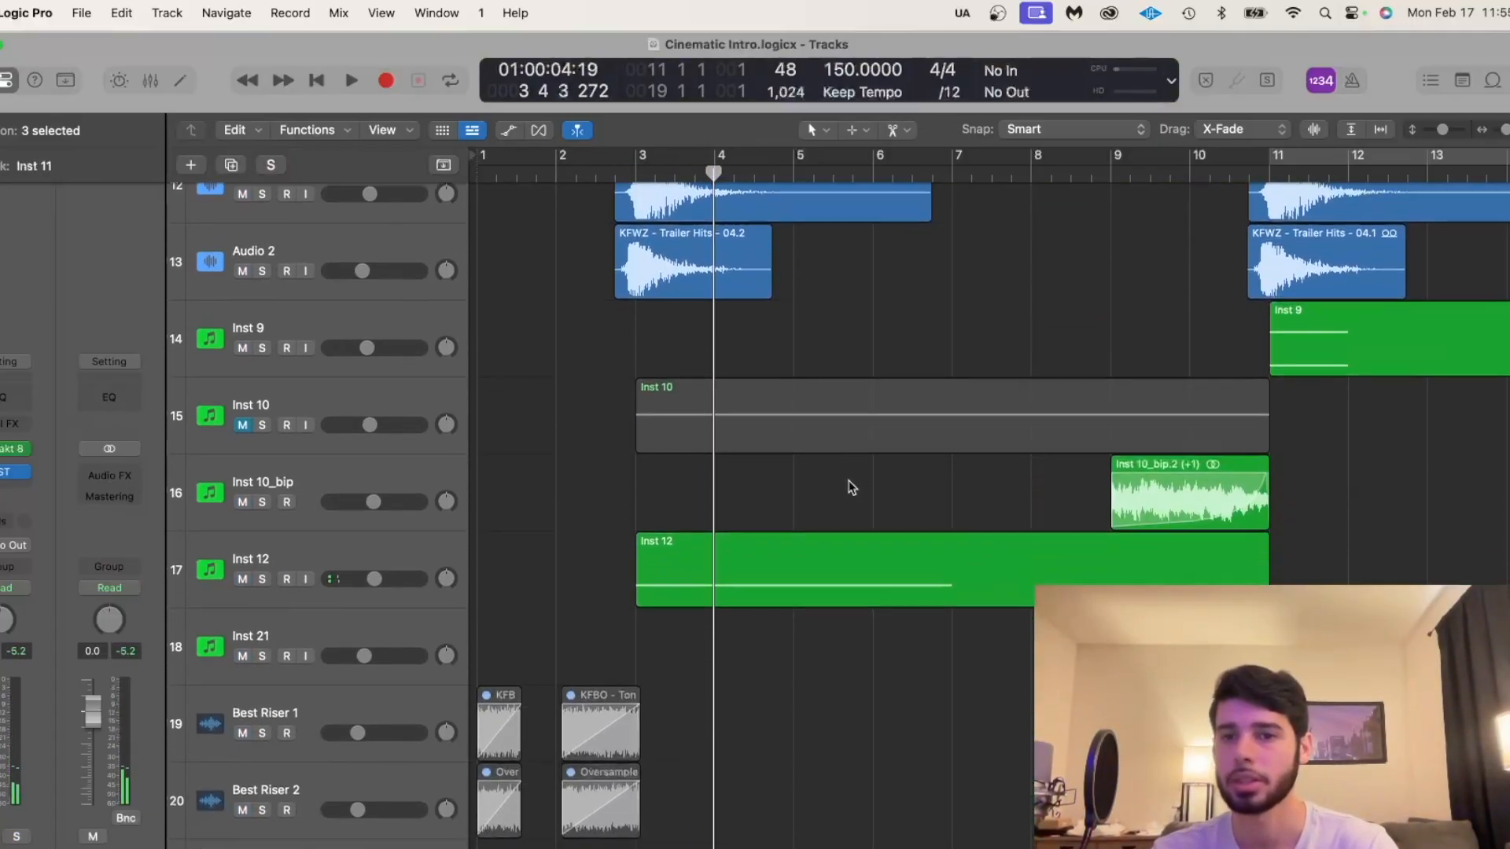
{"action": "key", "text": "super+Left"}
{"action": "scroll", "coordinate": [849, 488], "scroll_direction": "up", "scroll_amount": 5}
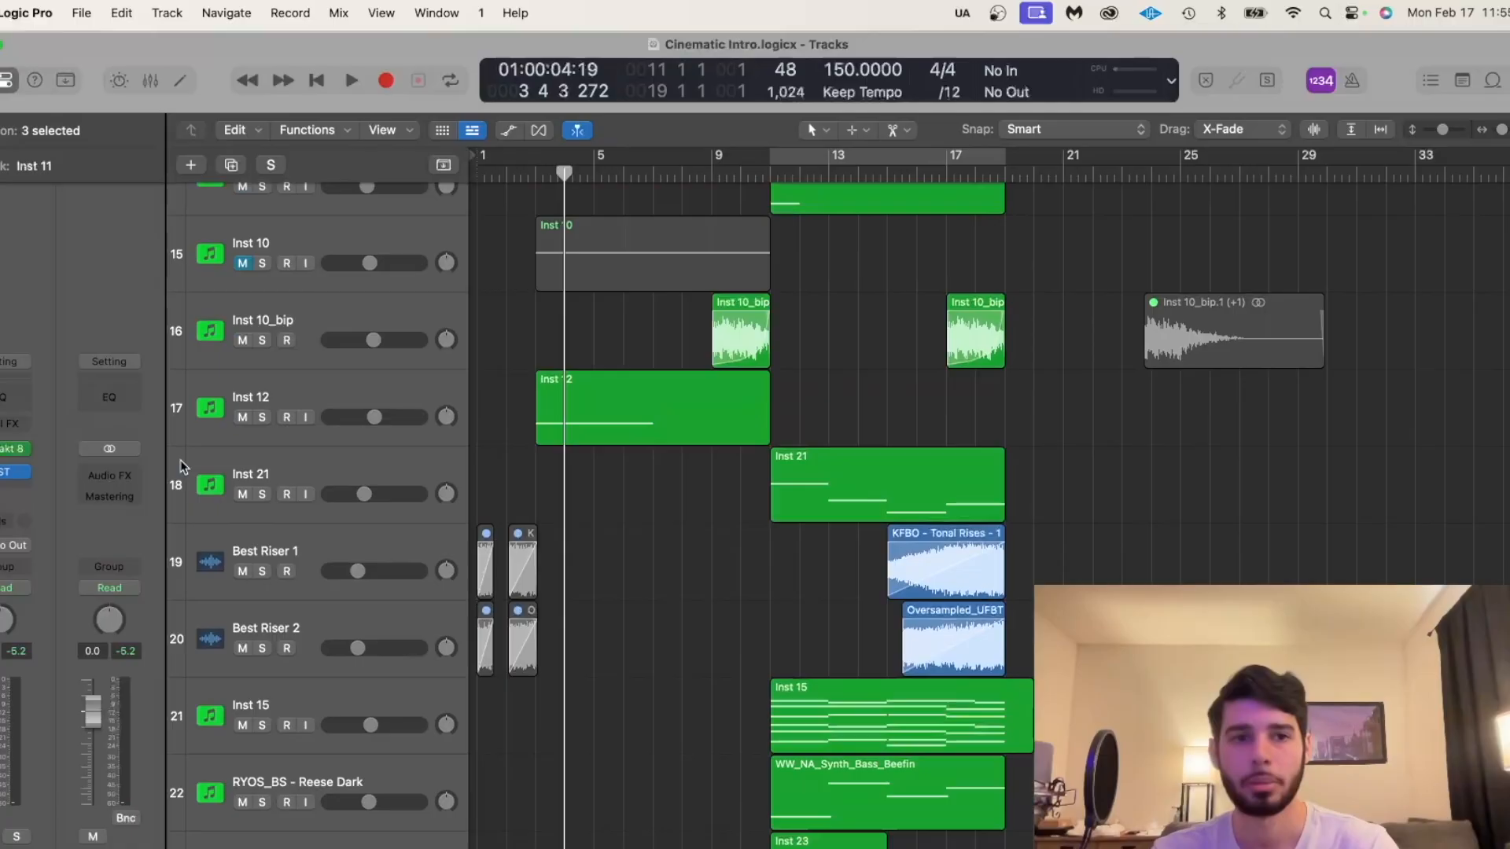
{"action": "left_click", "coordinate": [261, 418]}
{"action": "left_click", "coordinate": [261, 420]}
{"action": "scroll", "coordinate": [894, 609], "scroll_direction": "down", "scroll_amount": 4}
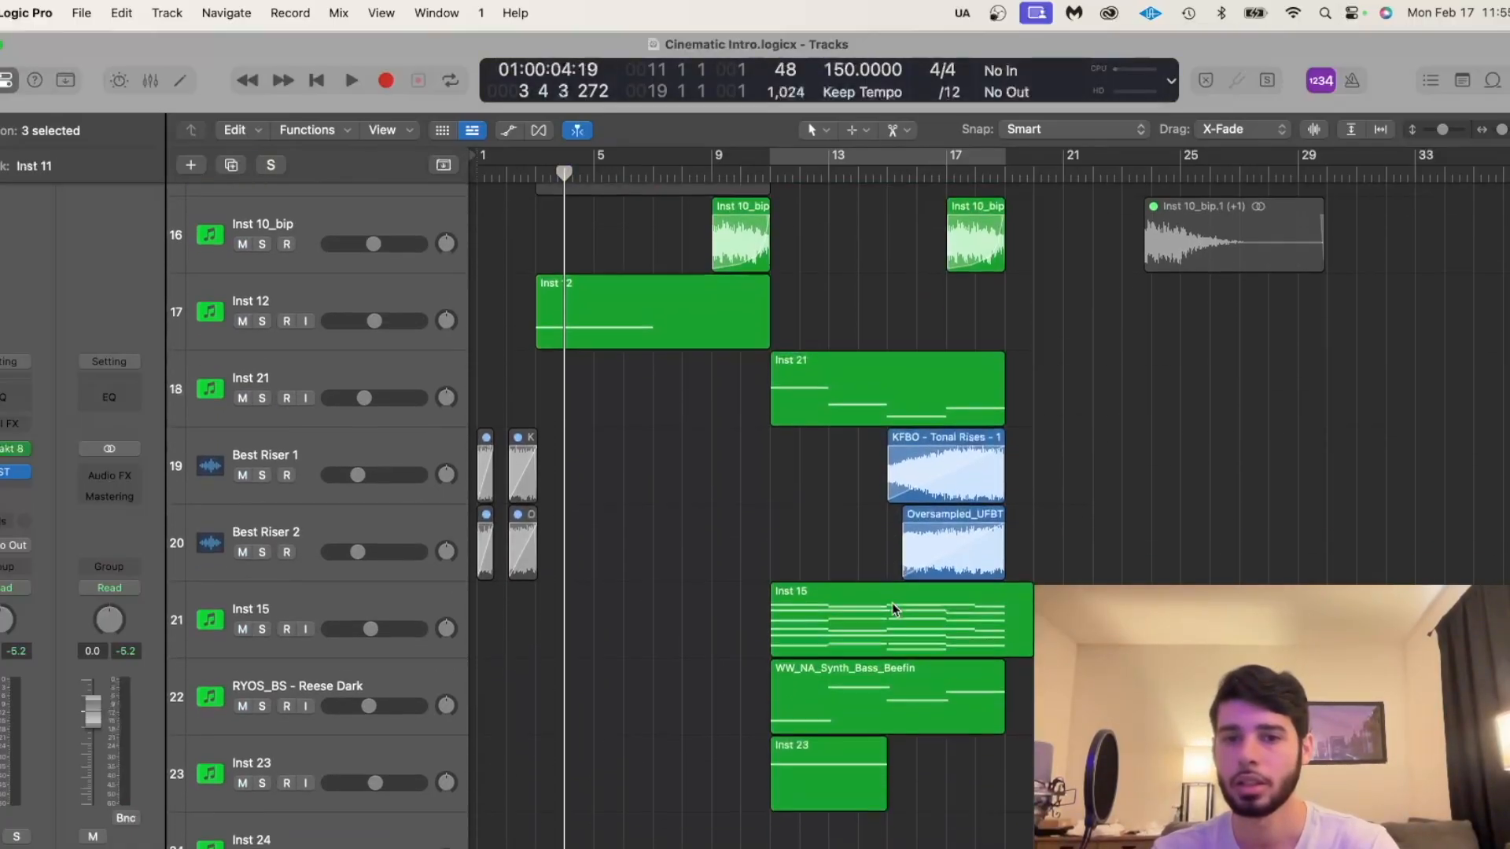
{"action": "left_click", "coordinate": [264, 708]}
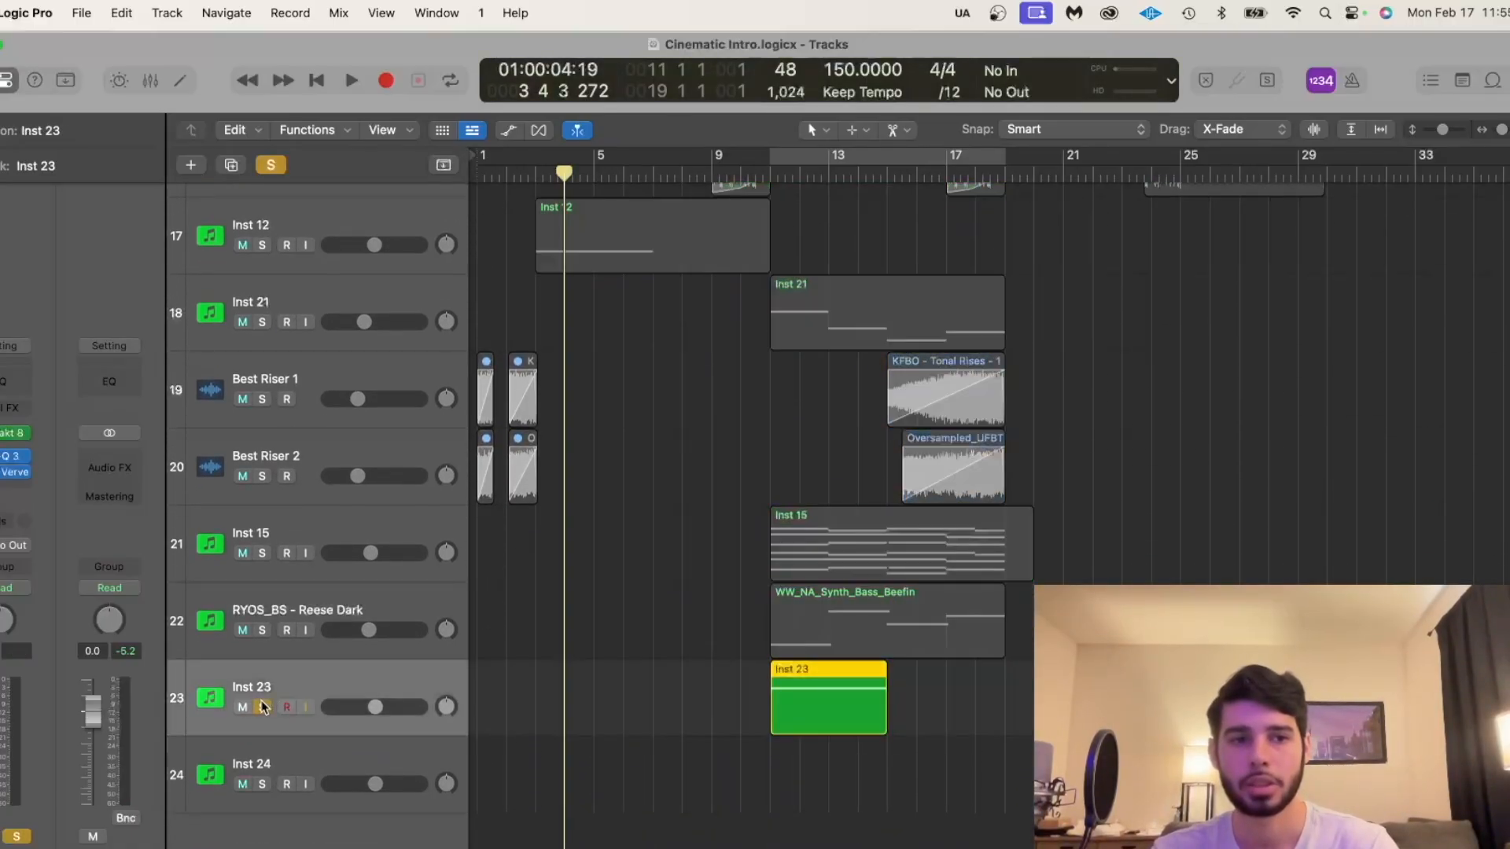
{"action": "left_click", "coordinate": [781, 181]}
{"action": "key", "text": "space"}
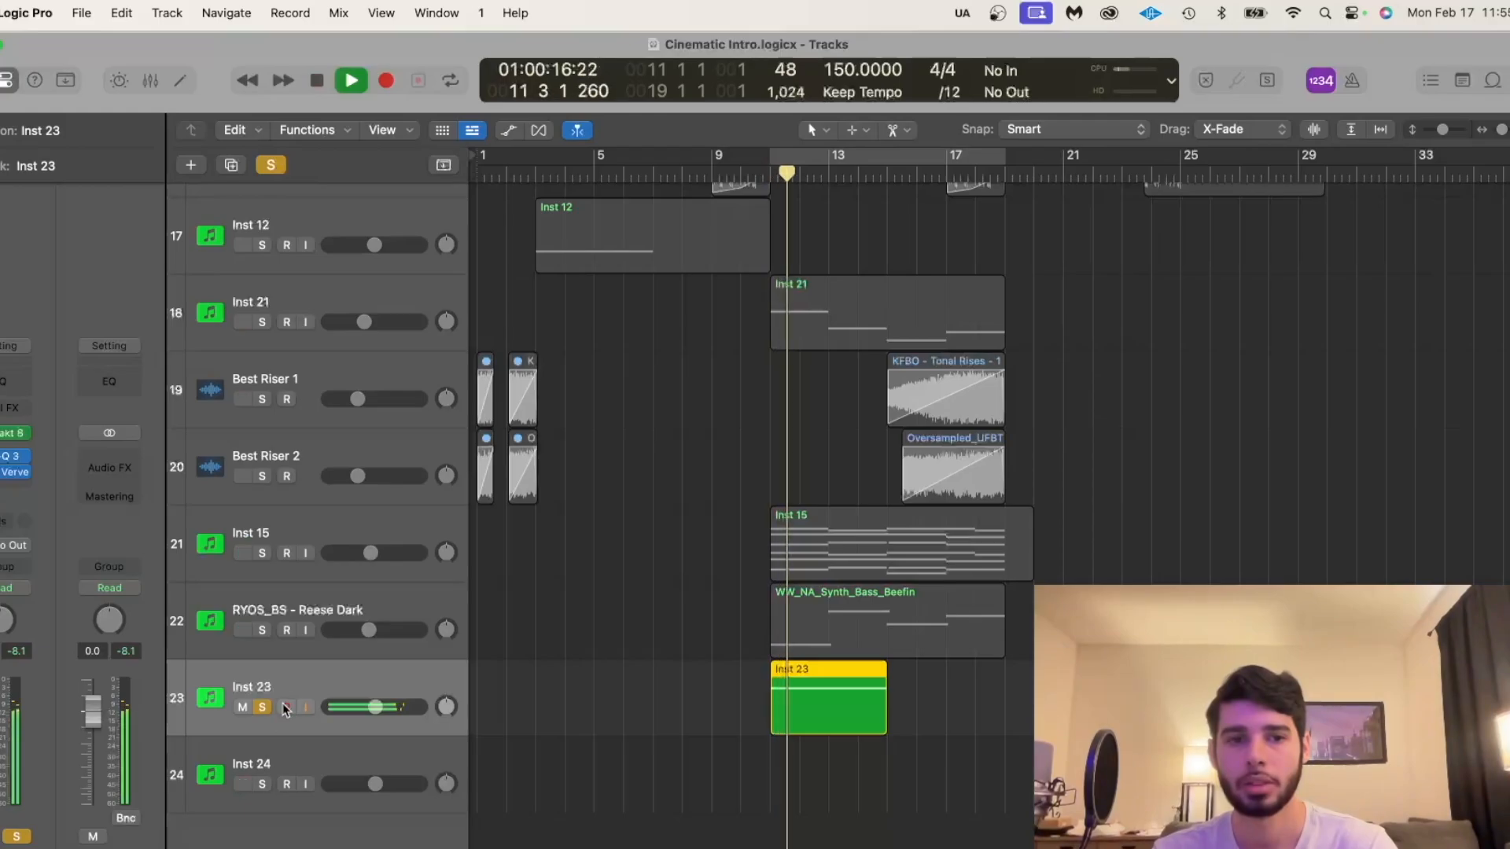
{"action": "key", "text": "space"}
Open Inst 23's Kontakt instrument, bypass both delays in the master effects chain, and return to the Devastator Warzone main page.
{"action": "left_click", "coordinate": [6, 433]}
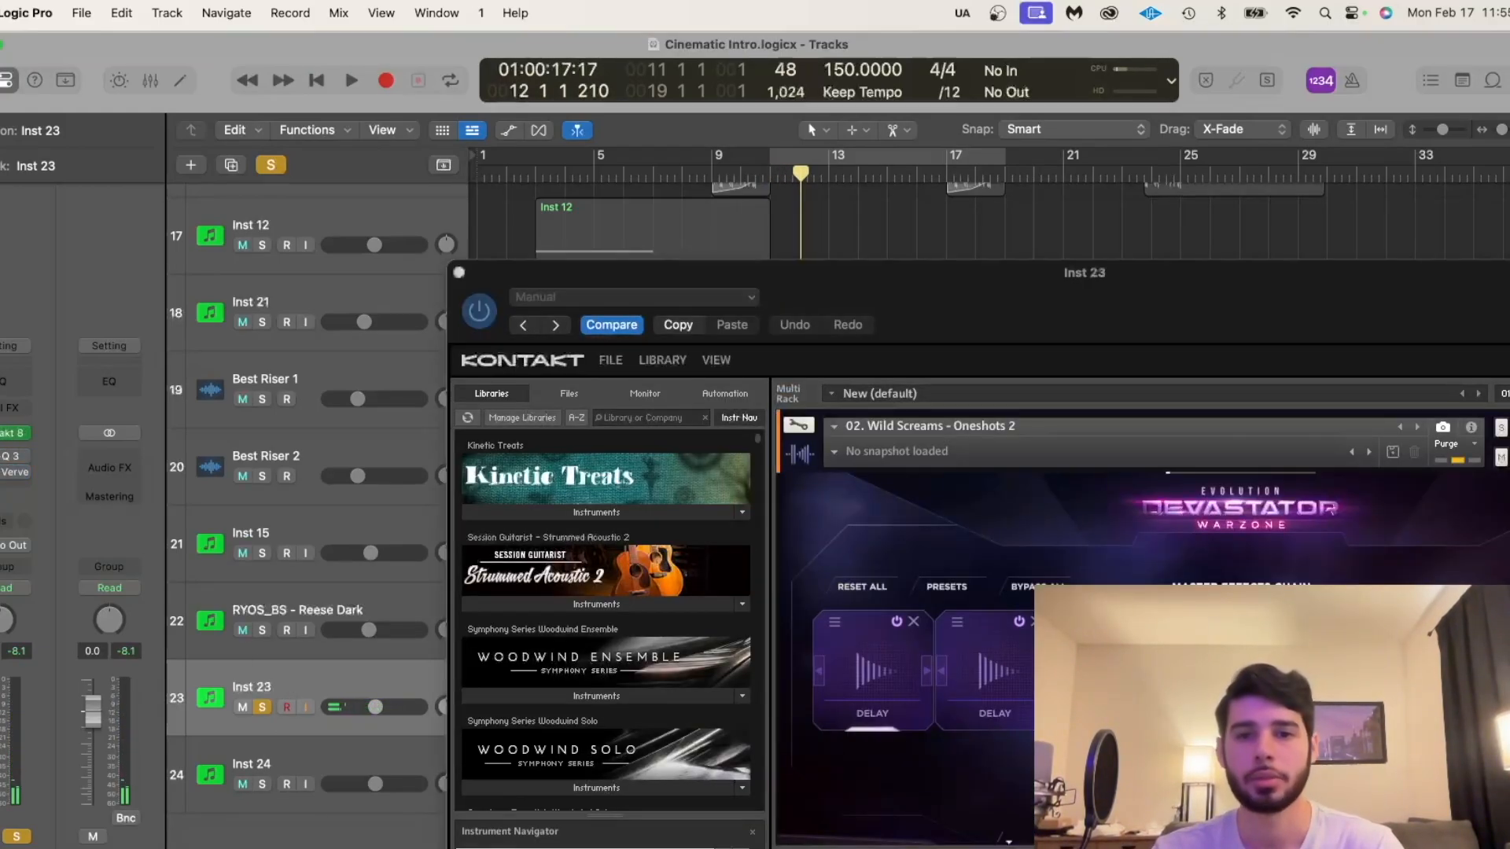
{"action": "scroll", "coordinate": [1208, 579], "scroll_direction": "down", "scroll_amount": 4}
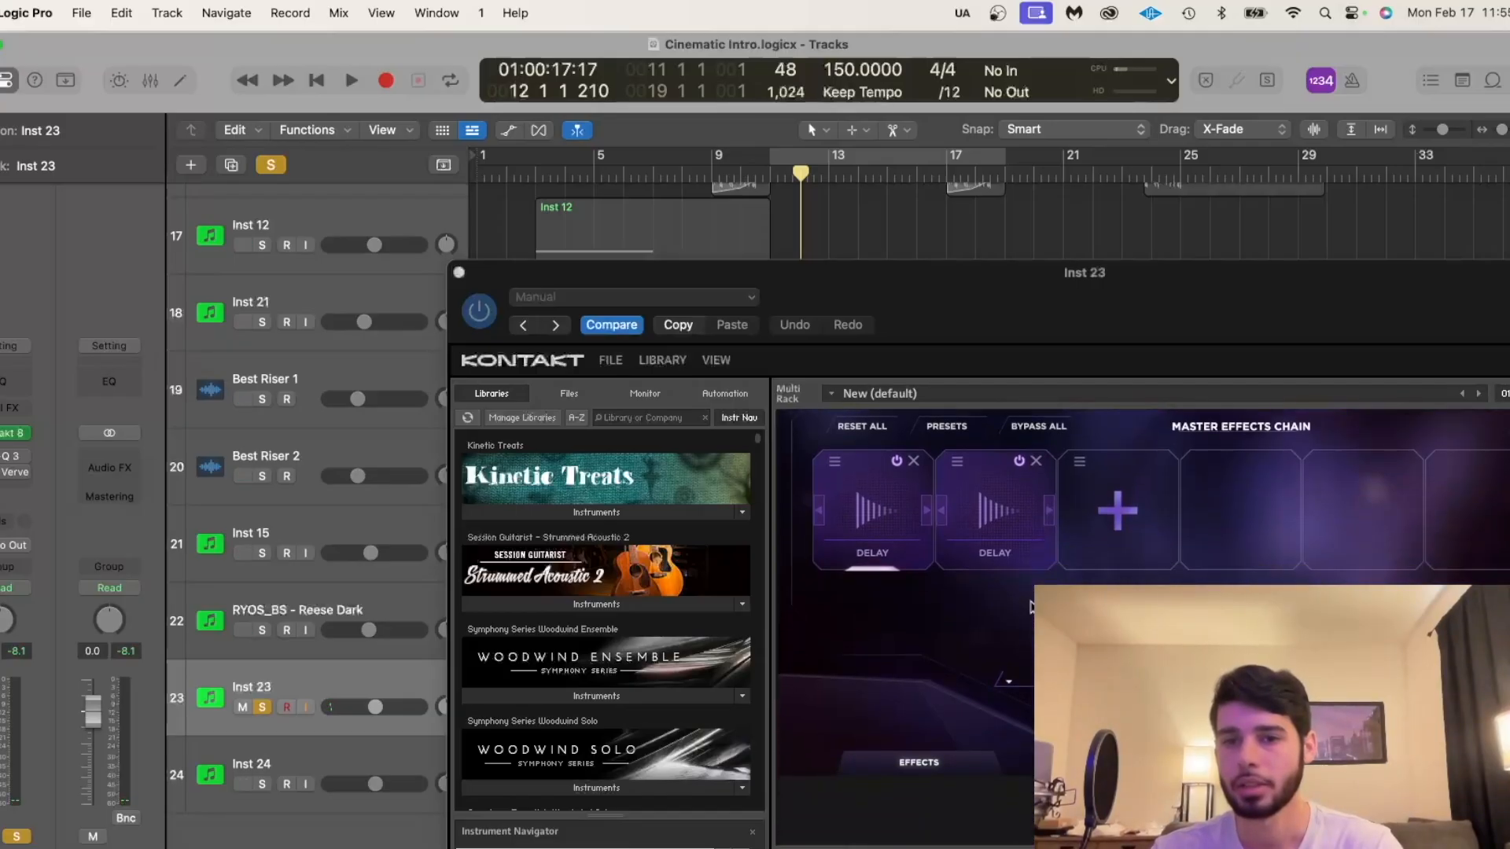
{"action": "left_click", "coordinate": [1016, 463]}
{"action": "left_click", "coordinate": [896, 462]}
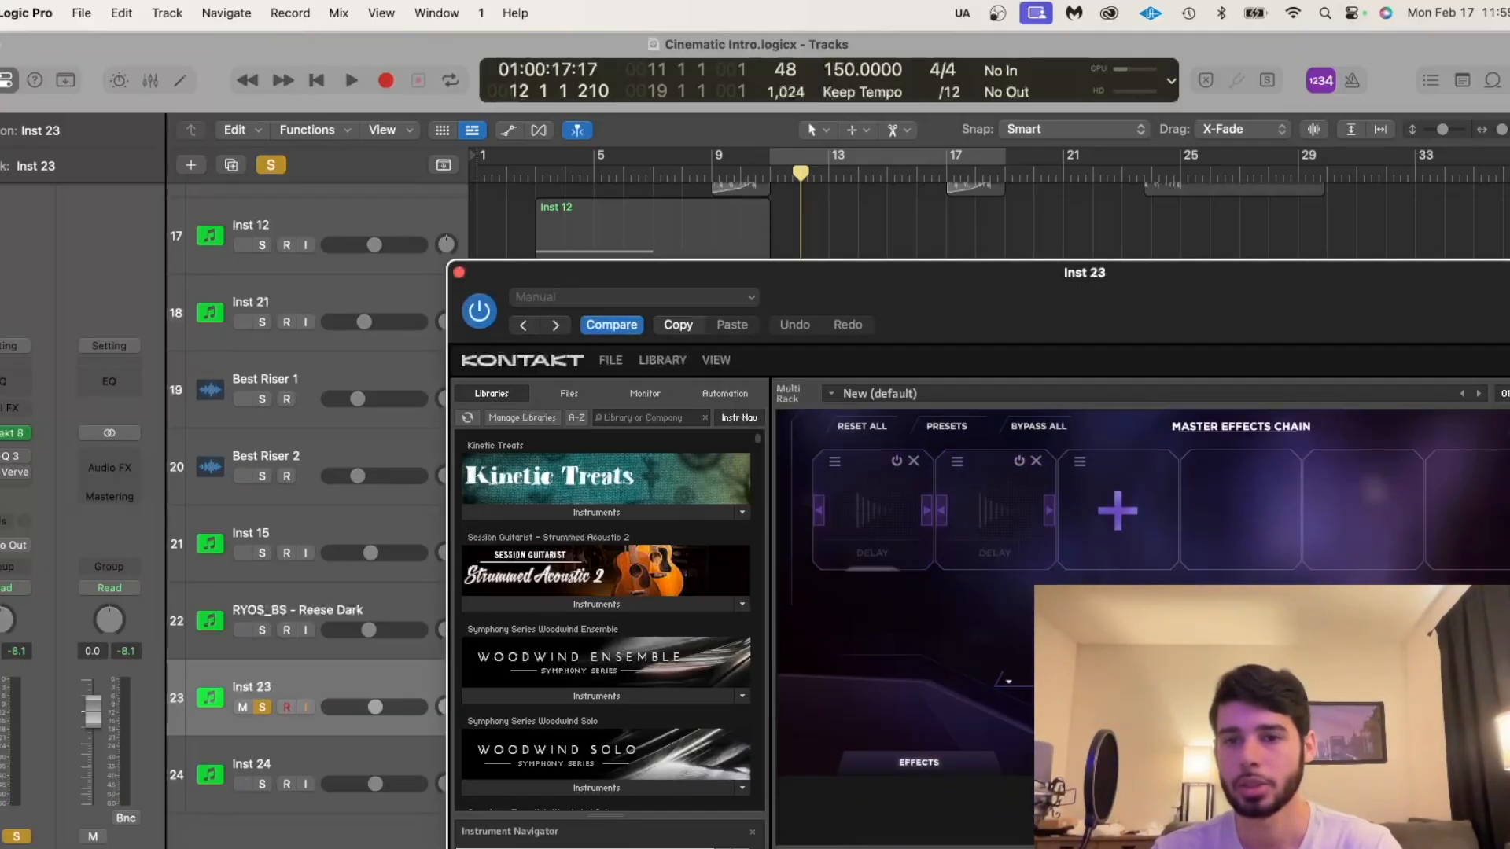
{"action": "left_click", "coordinate": [919, 762]}
{"action": "scroll", "coordinate": [1286, 456], "scroll_direction": "up", "scroll_amount": 4}
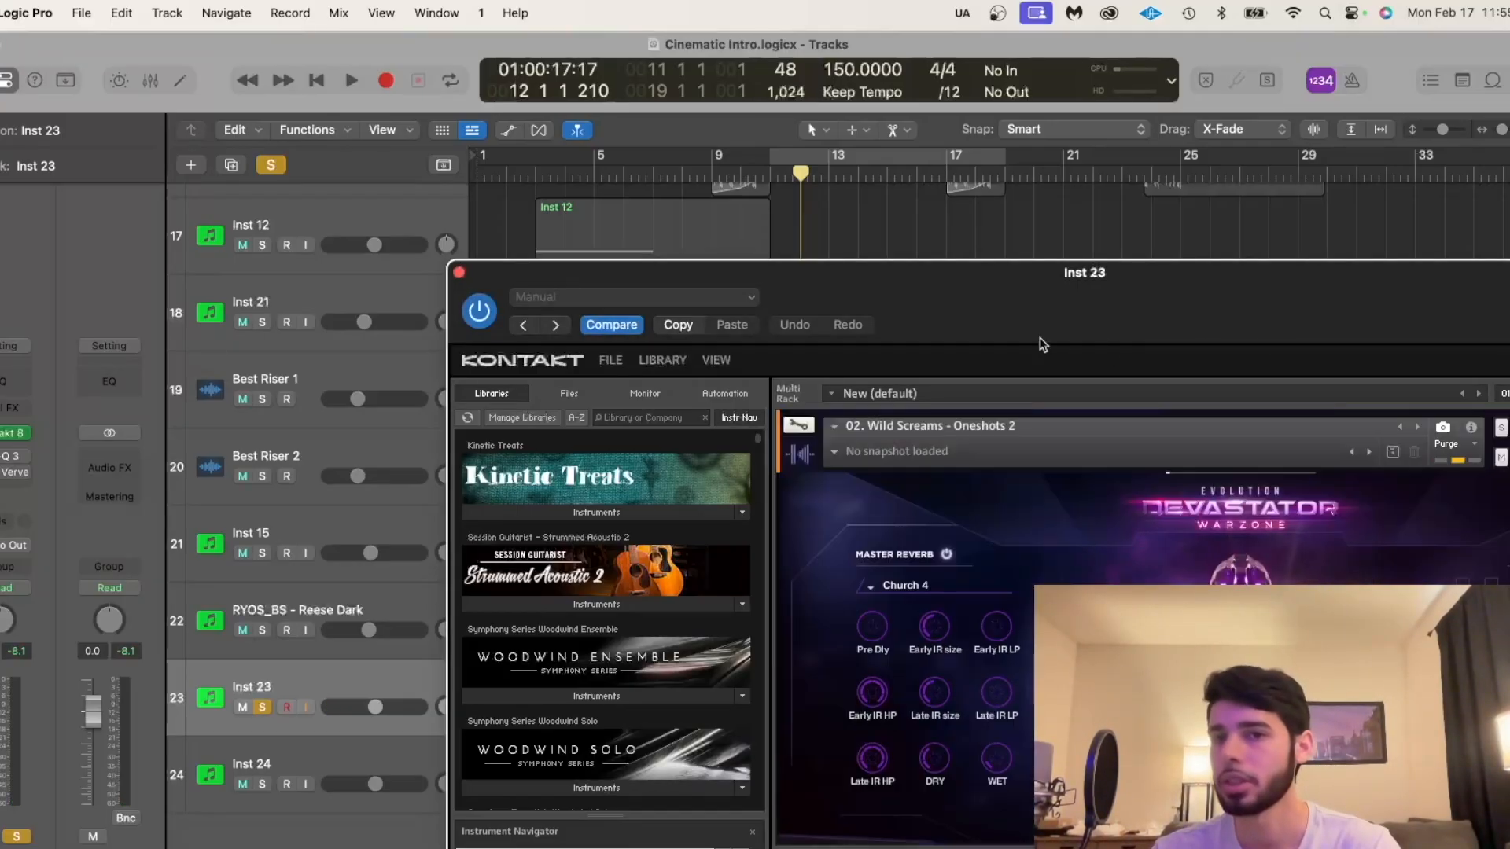
Play Inst 23 from just before bar 11 without the delays, shifting the Kontakt window to reach the timeline.
{"action": "double_click", "coordinate": [848, 282]}
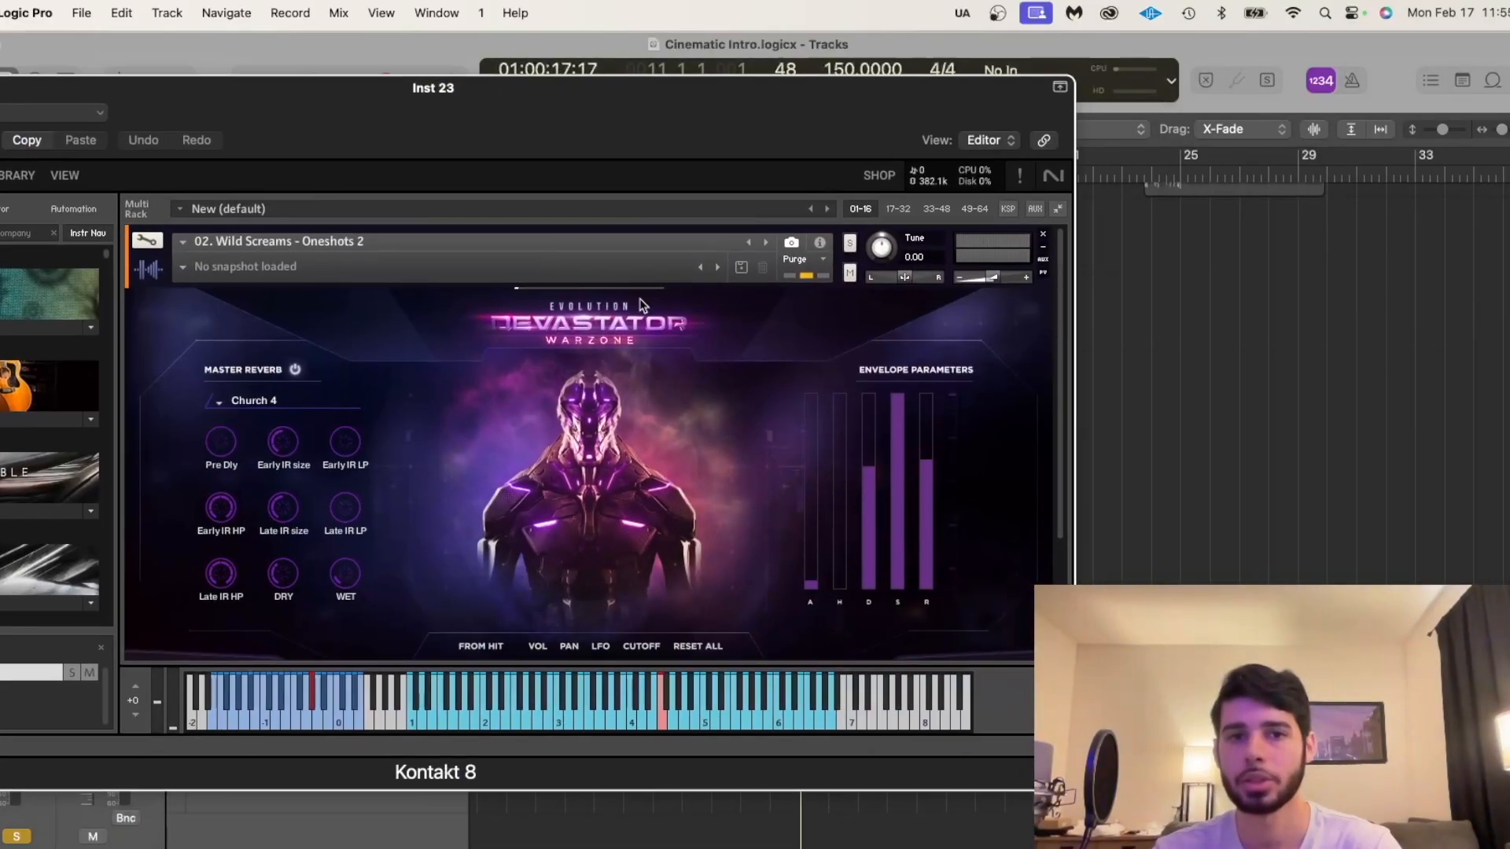
{"action": "left_click_drag", "start_coordinate": [691, 148], "coordinate": [516, 149]}
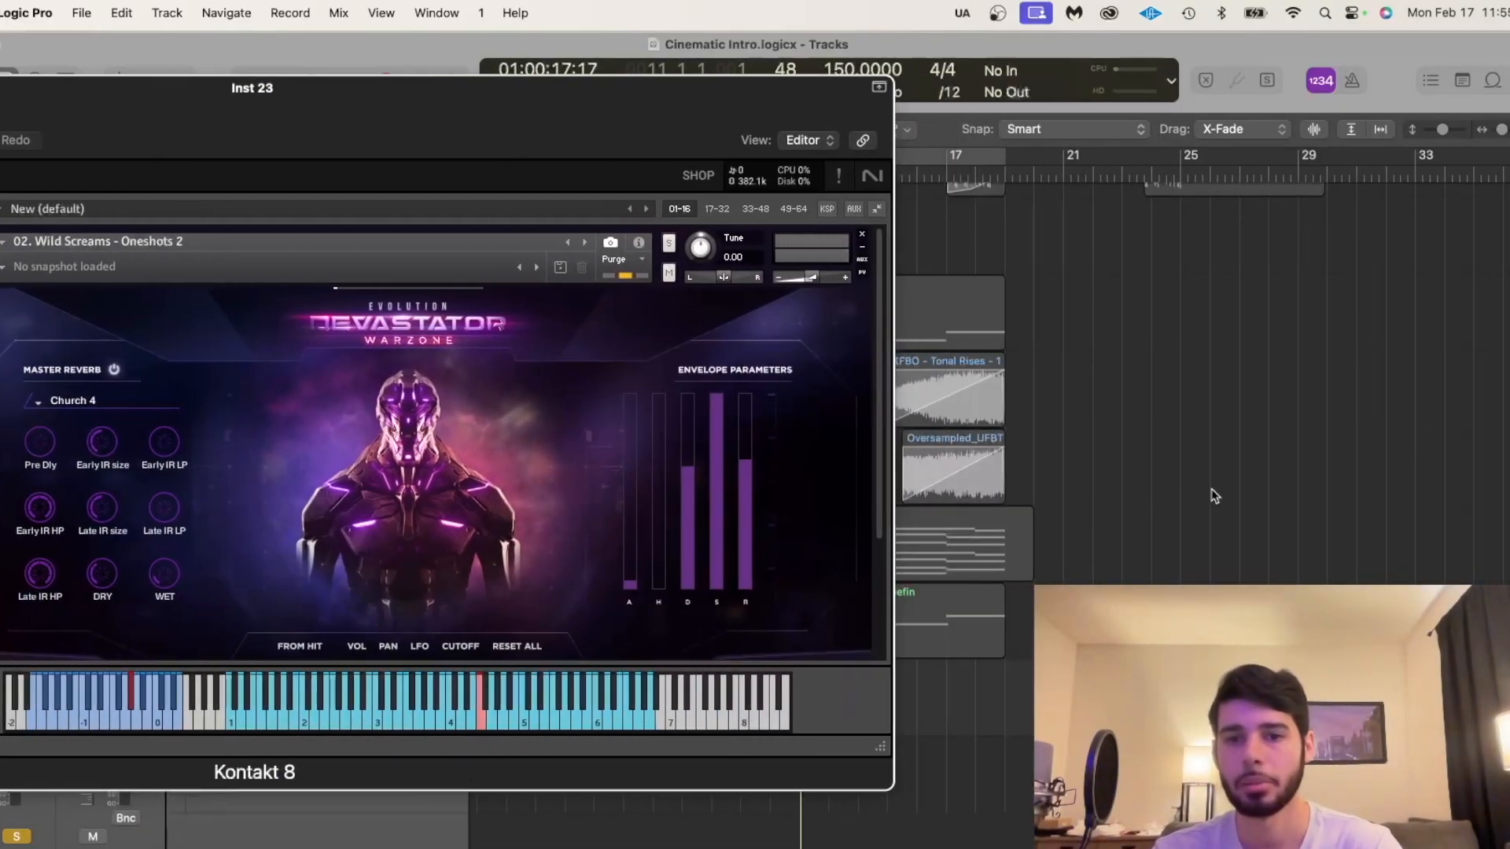
{"action": "left_click_drag", "start_coordinate": [697, 148], "coordinate": [699, 483]}
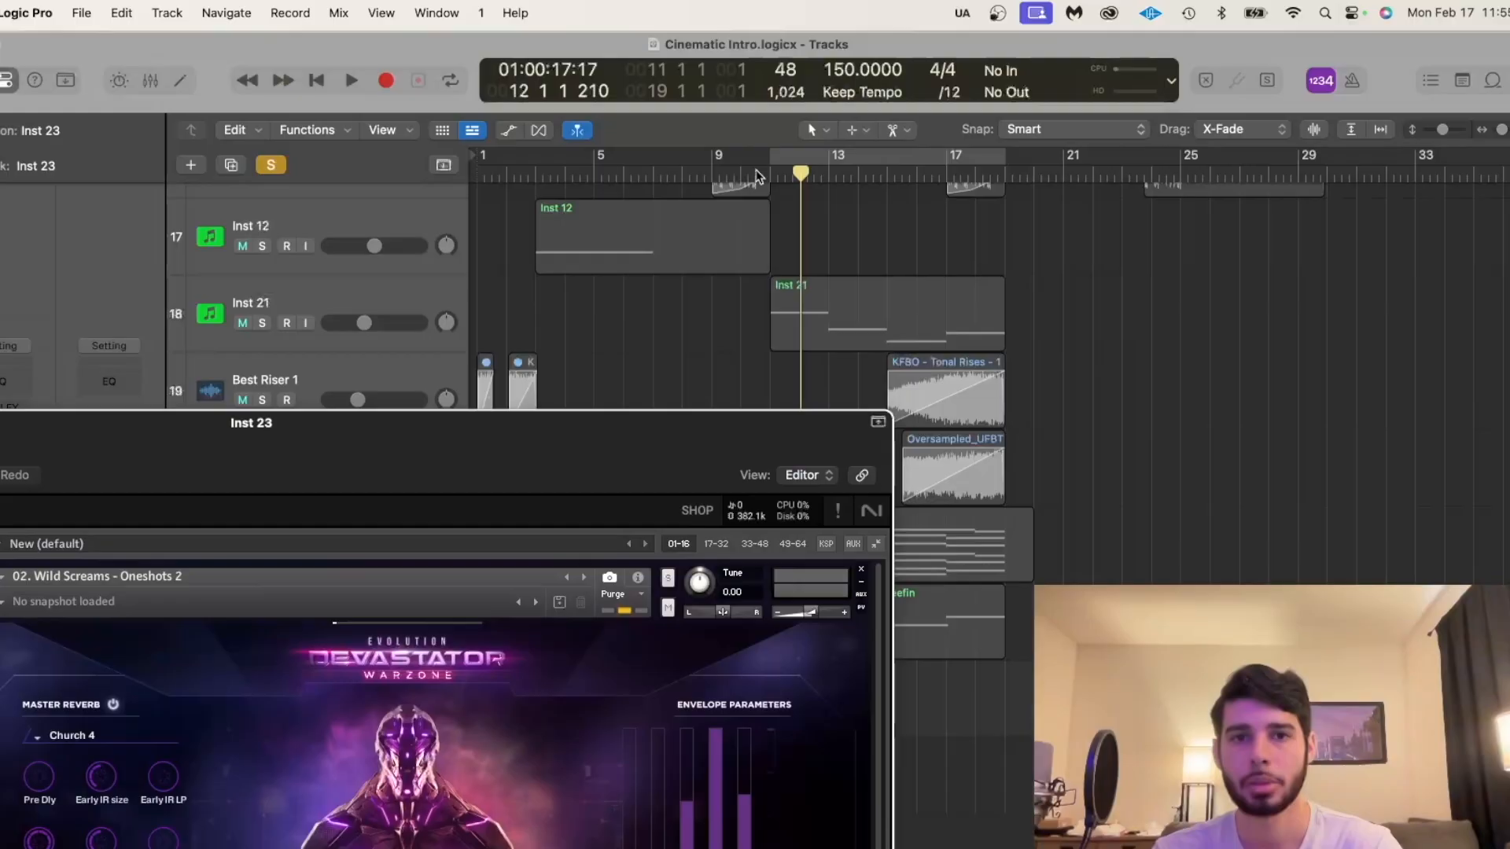
{"action": "left_click_drag", "start_coordinate": [564, 415], "coordinate": [661, 68]}
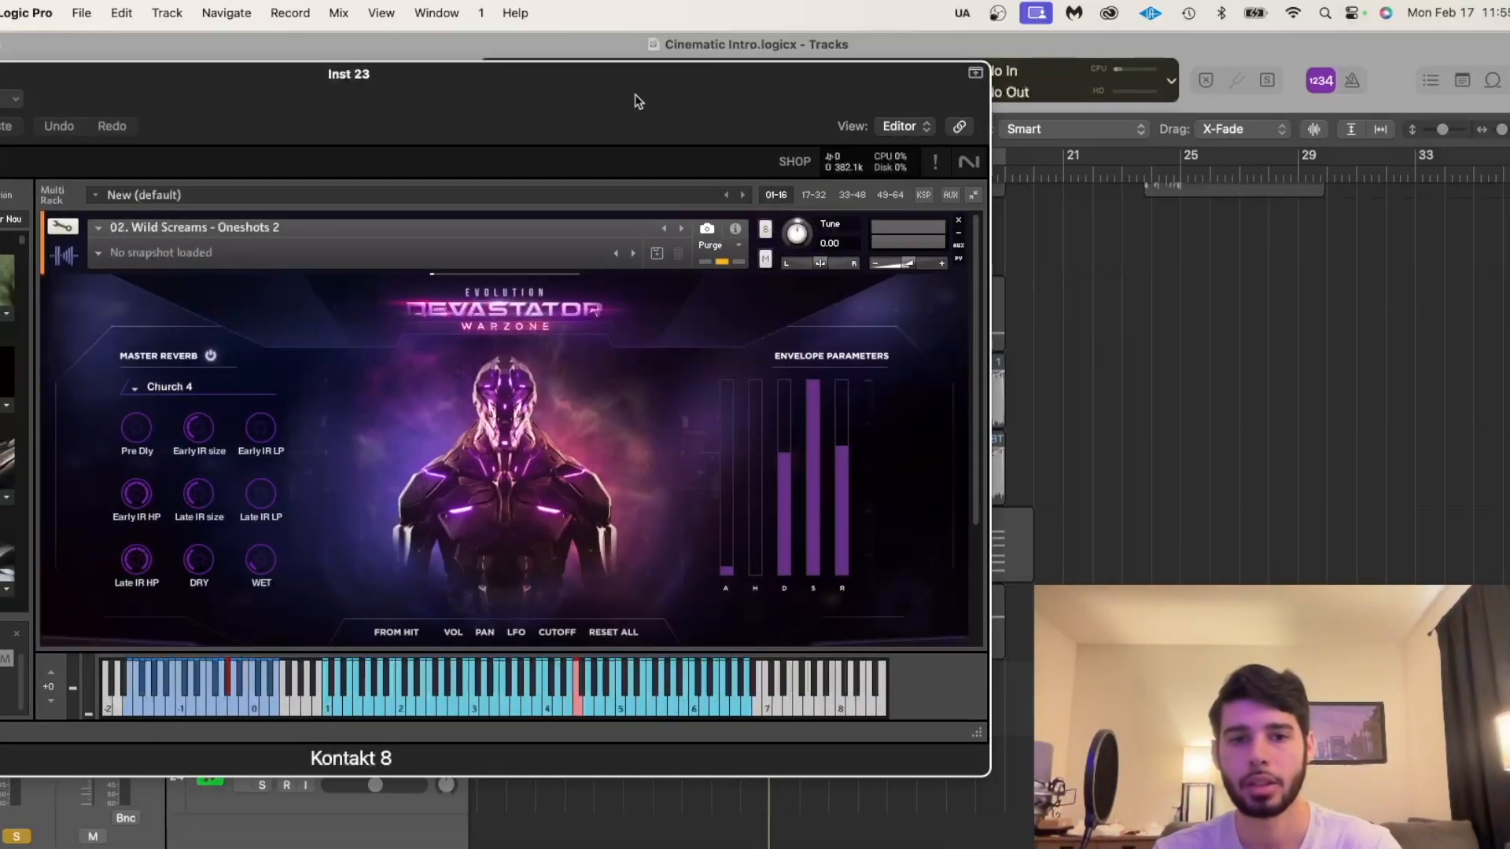
{"action": "scroll", "coordinate": [586, 523], "scroll_direction": "down", "scroll_amount": 5}
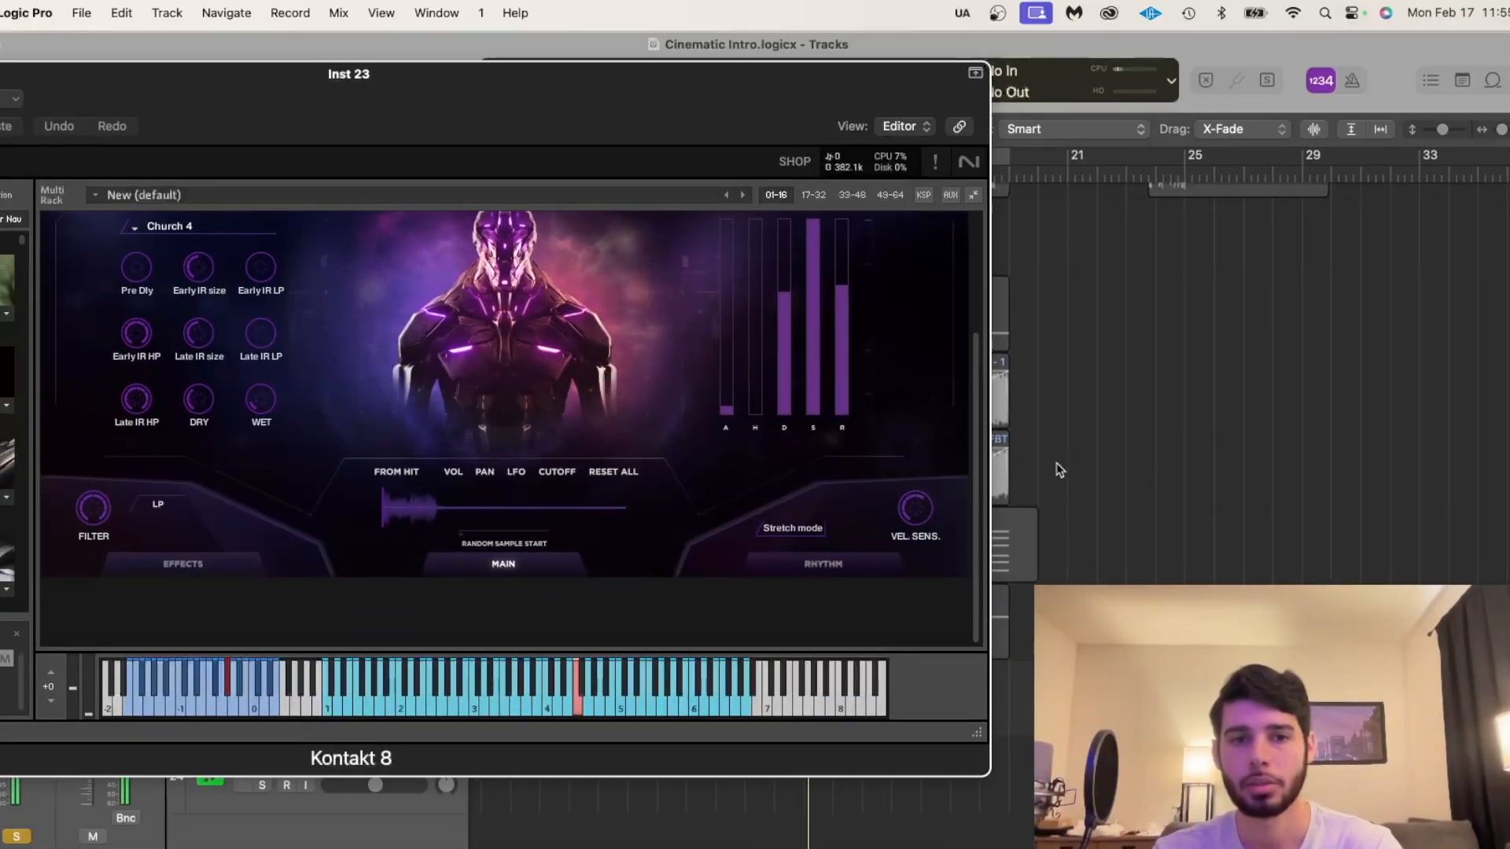
{"action": "left_click_drag", "start_coordinate": [583, 108], "coordinate": [364, 91]}
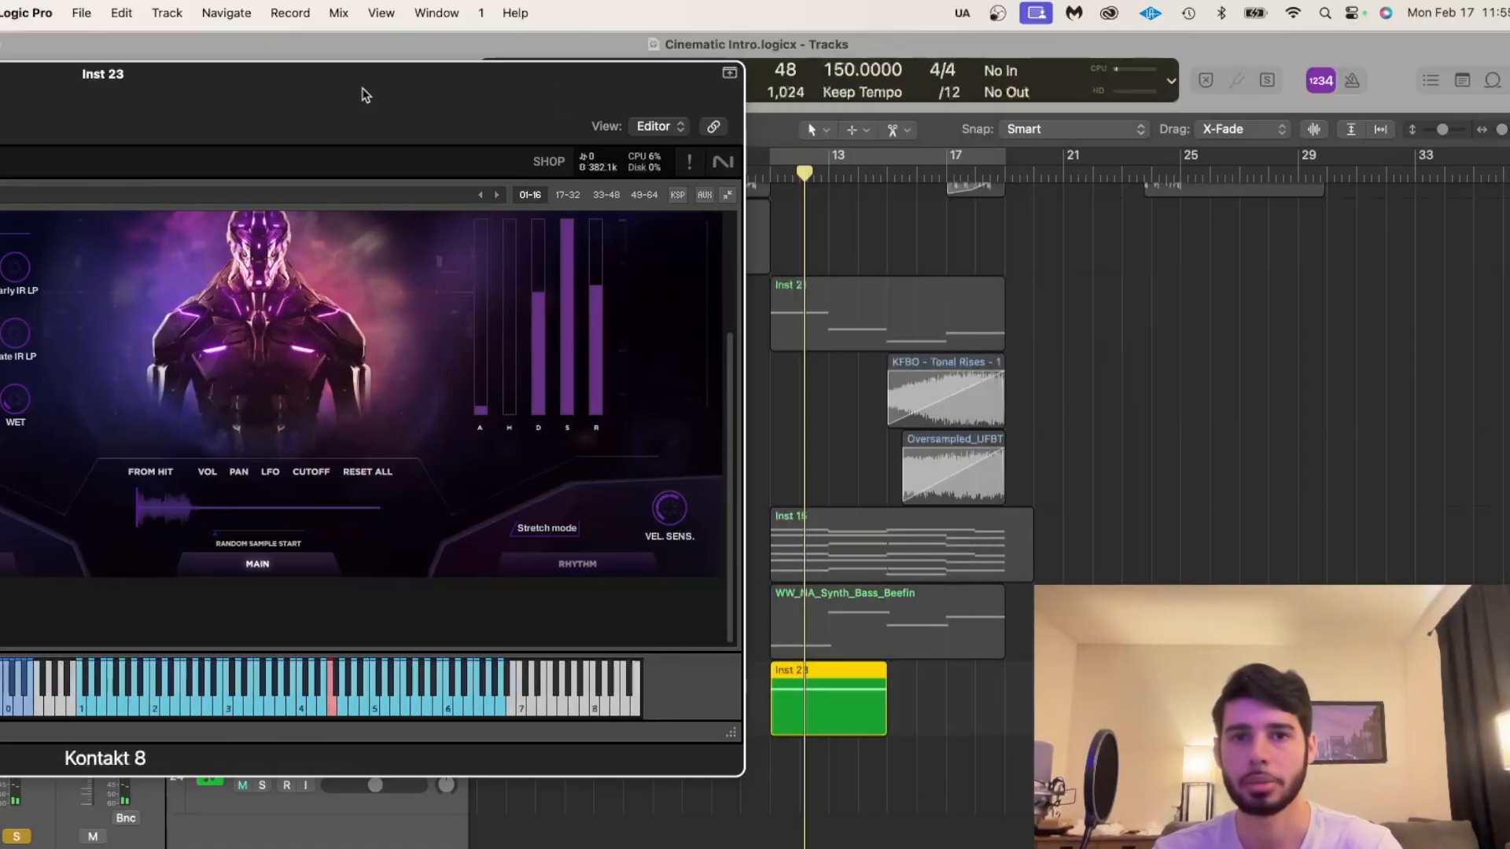
{"action": "left_click_drag", "start_coordinate": [552, 111], "coordinate": [872, 108]}
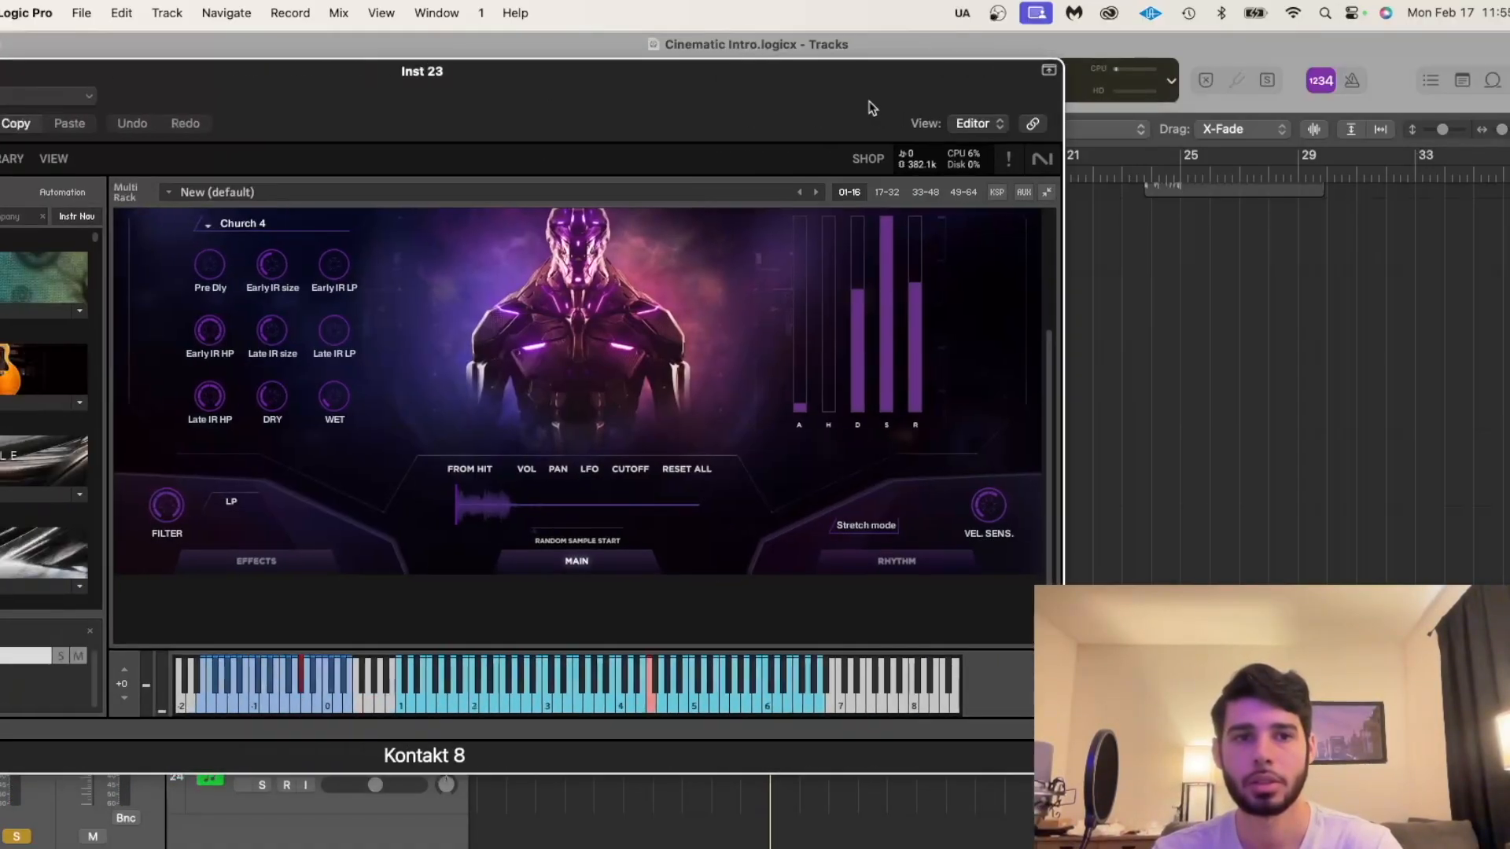
Turn both delays in the master effects chain back on and view the first delay's Modern Ping-Pong settings.
{"action": "left_click", "coordinate": [264, 560]}
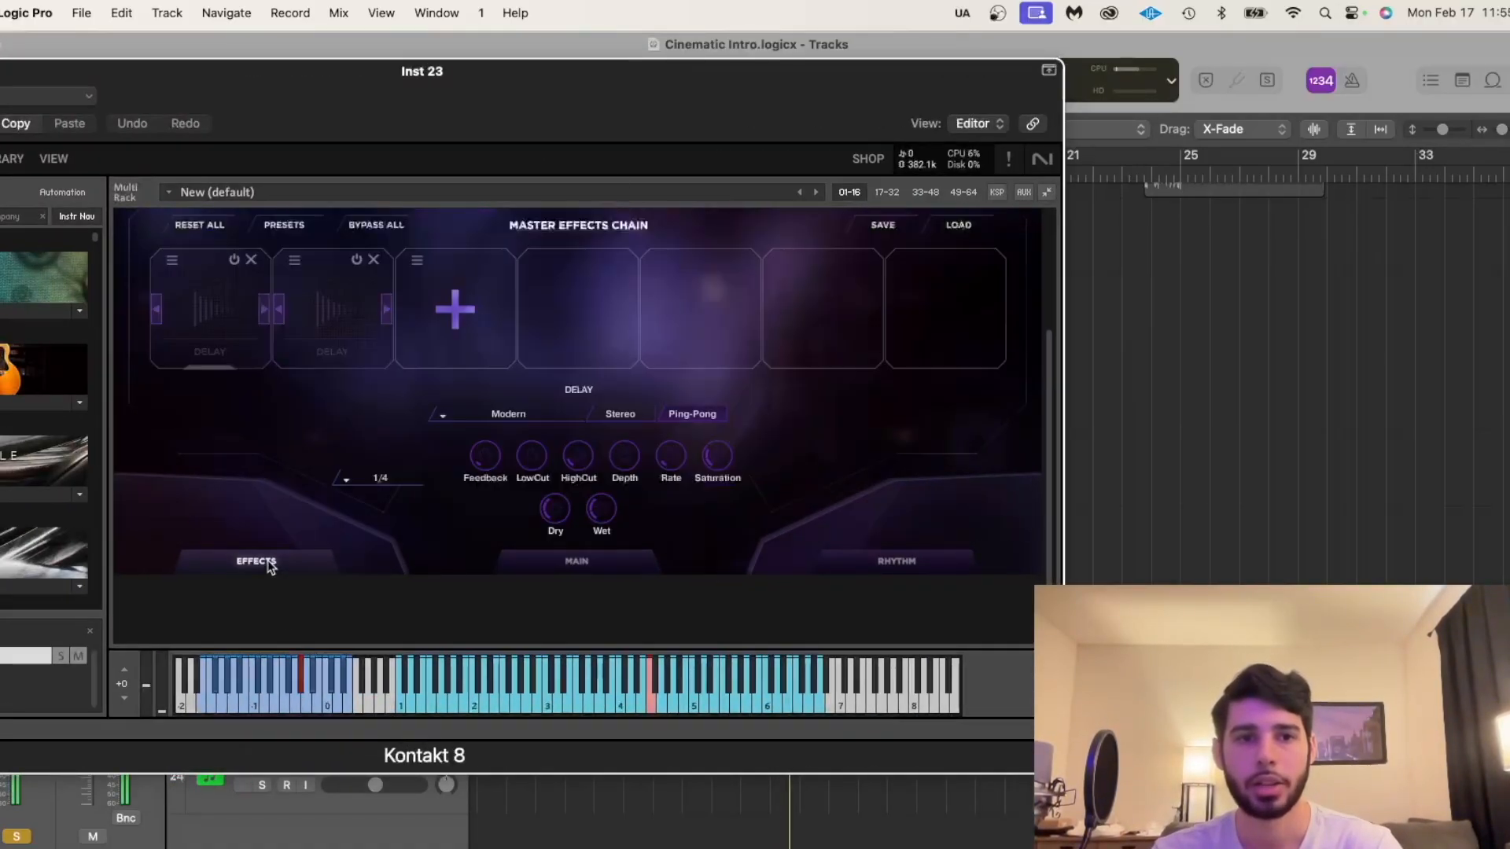
{"action": "left_click", "coordinate": [358, 260]}
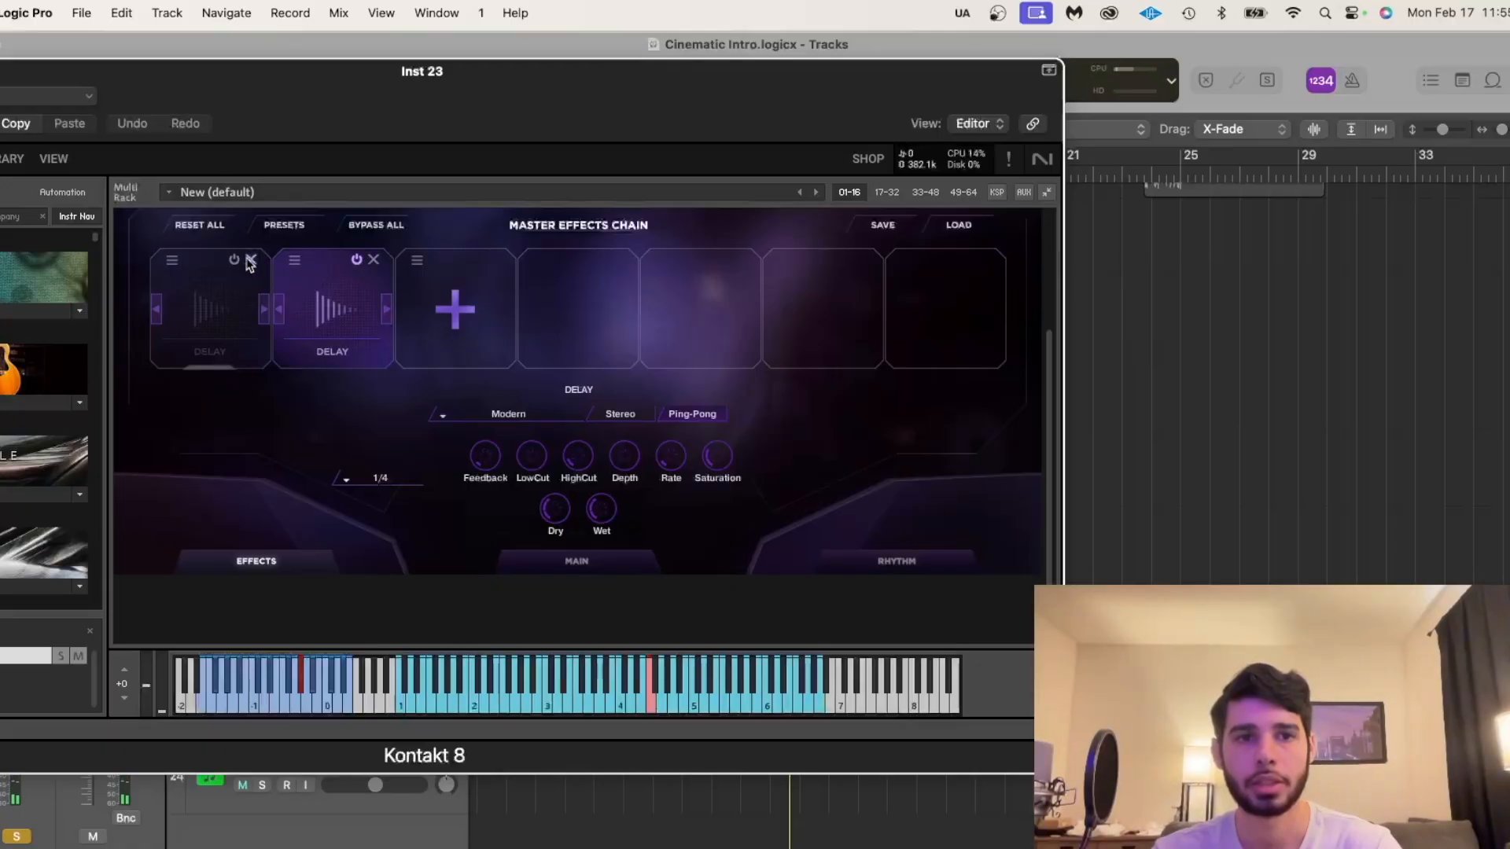
{"action": "left_click", "coordinate": [234, 261]}
{"action": "scroll", "coordinate": [283, 432], "scroll_direction": "up", "scroll_amount": 4}
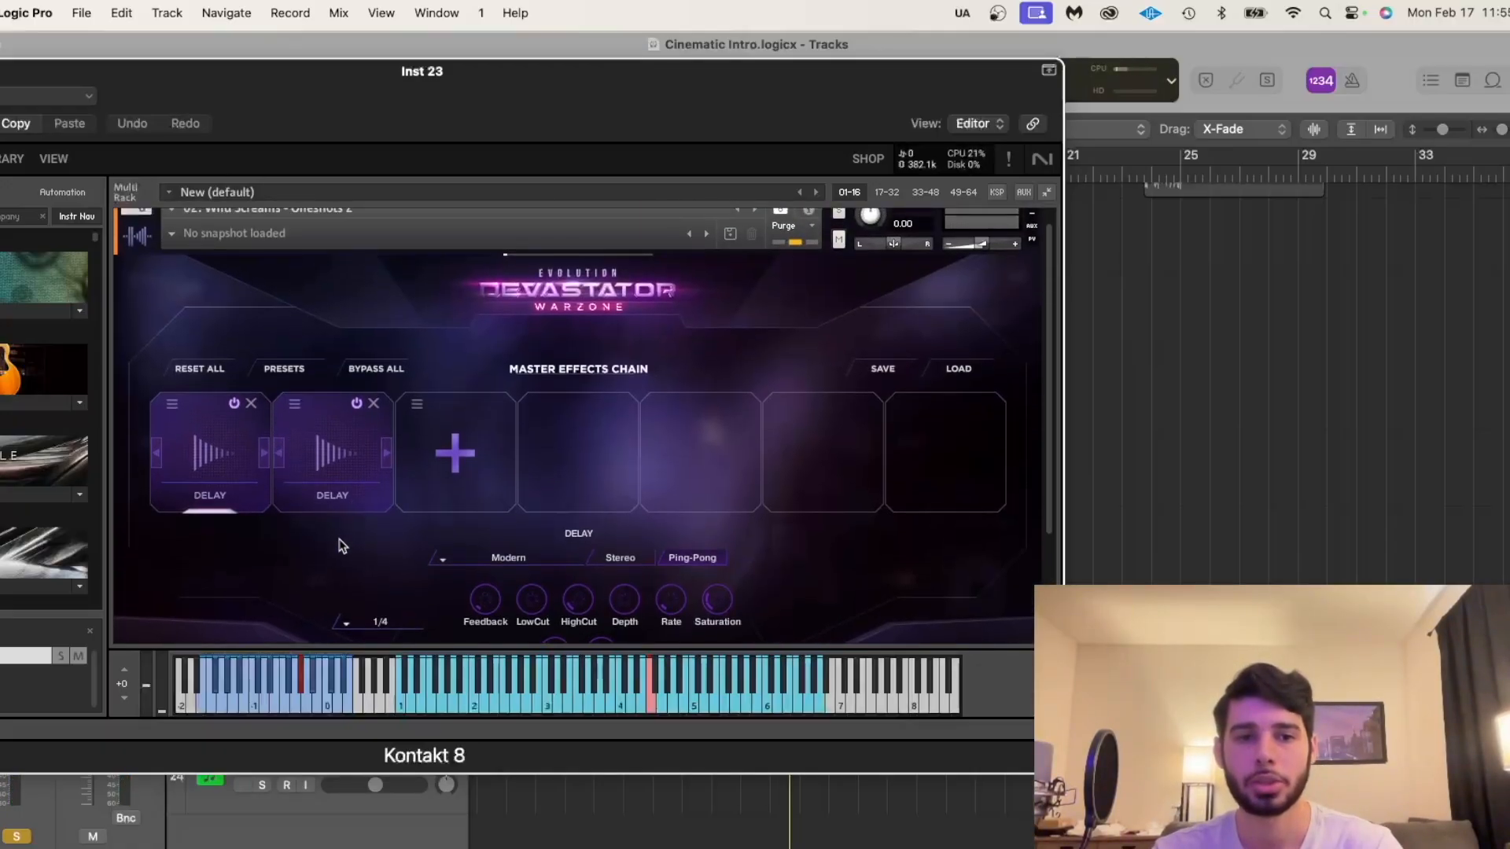
{"action": "scroll", "coordinate": [342, 546], "scroll_direction": "down", "scroll_amount": 3}
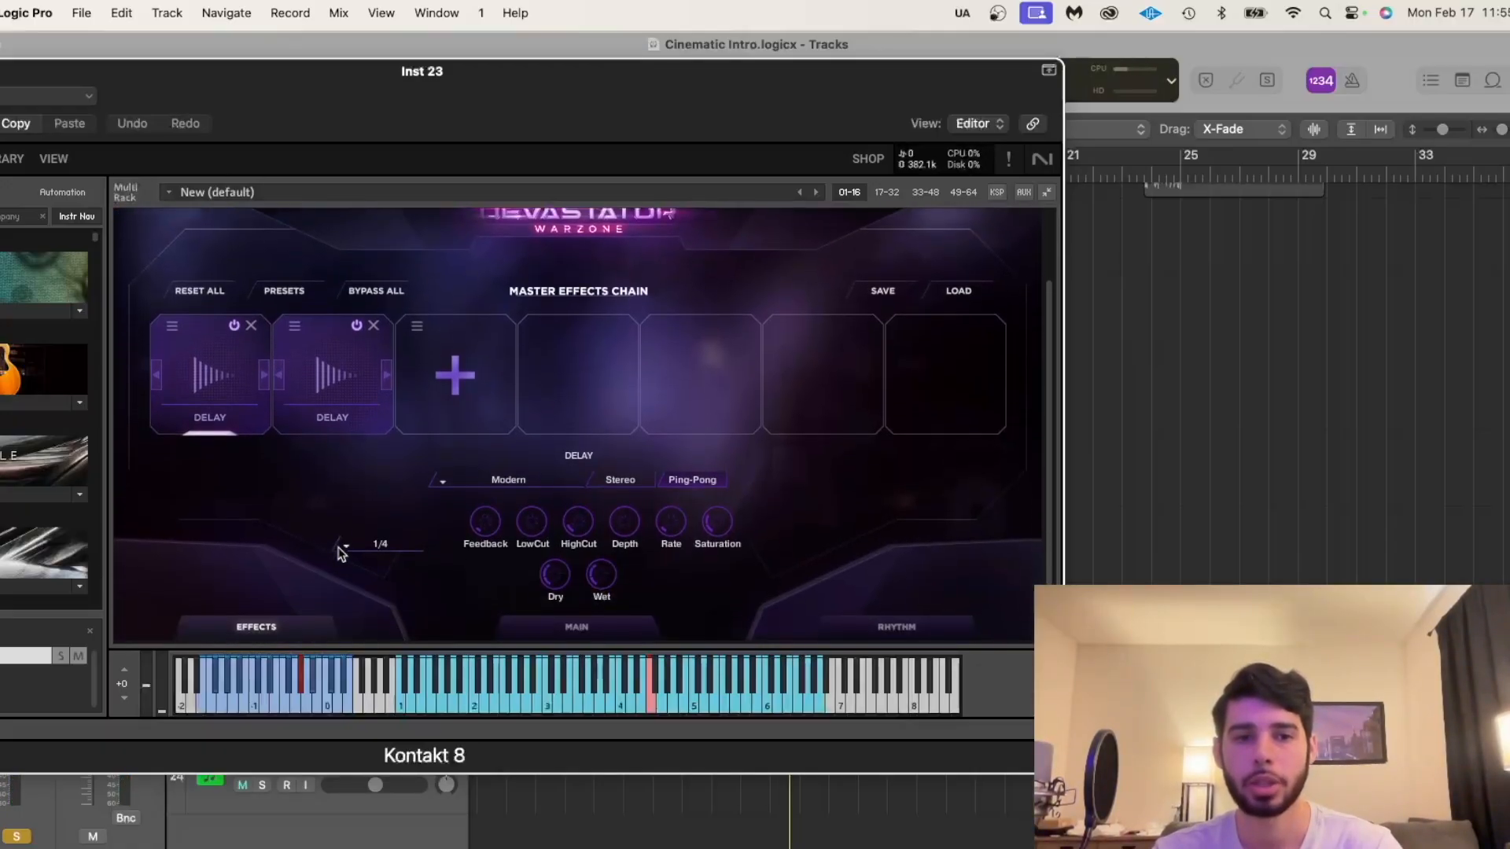
{"action": "left_click", "coordinate": [340, 382]}
{"action": "left_click", "coordinate": [218, 384]}
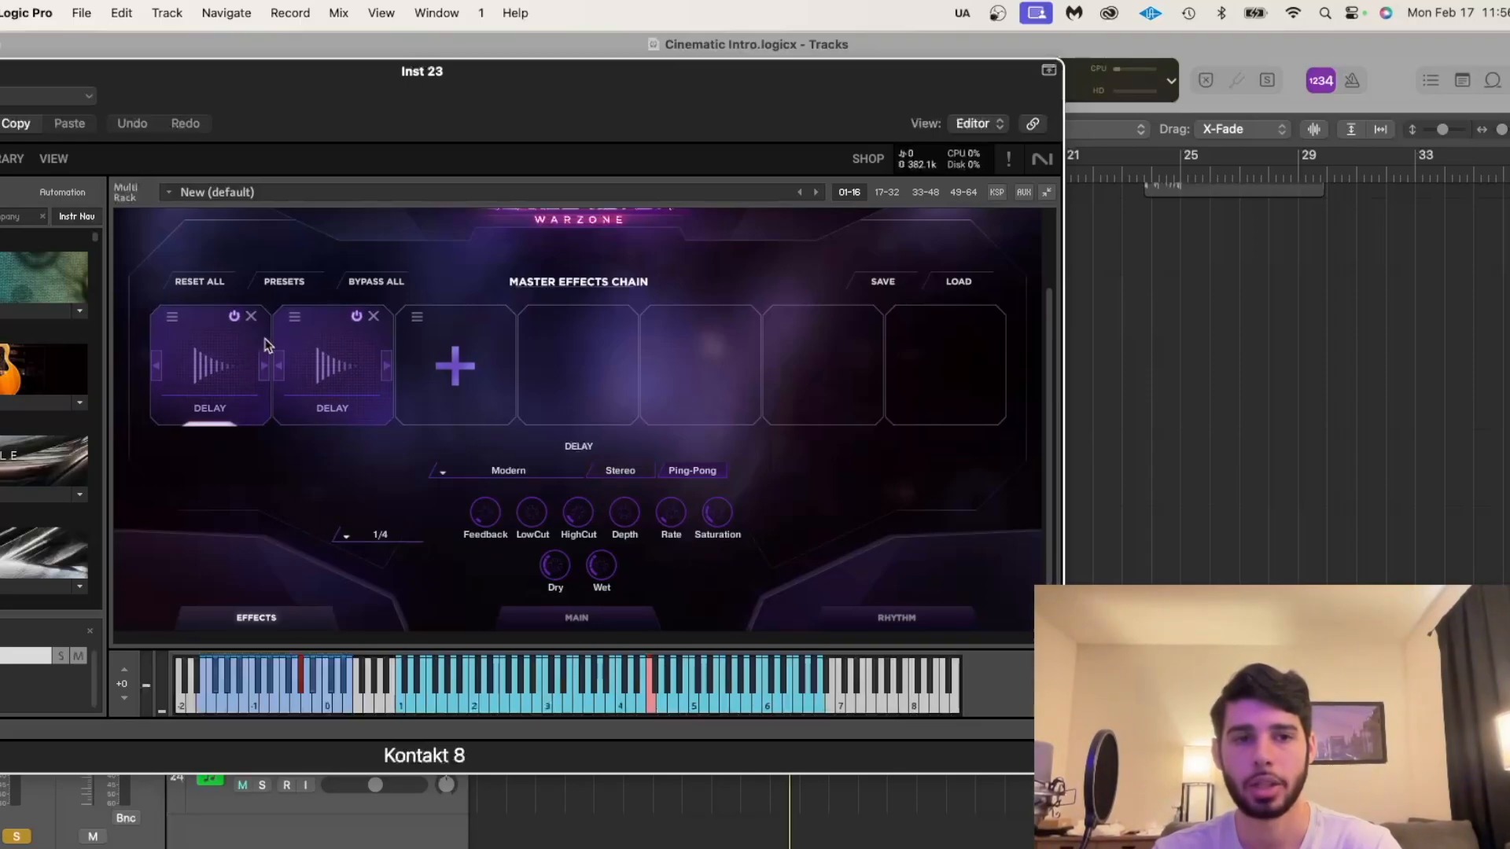
Play Inst 23 from just before bar 11 and bypass the second delay to hear the first one alone.
{"action": "left_click_drag", "start_coordinate": [724, 119], "coordinate": [420, 121]}
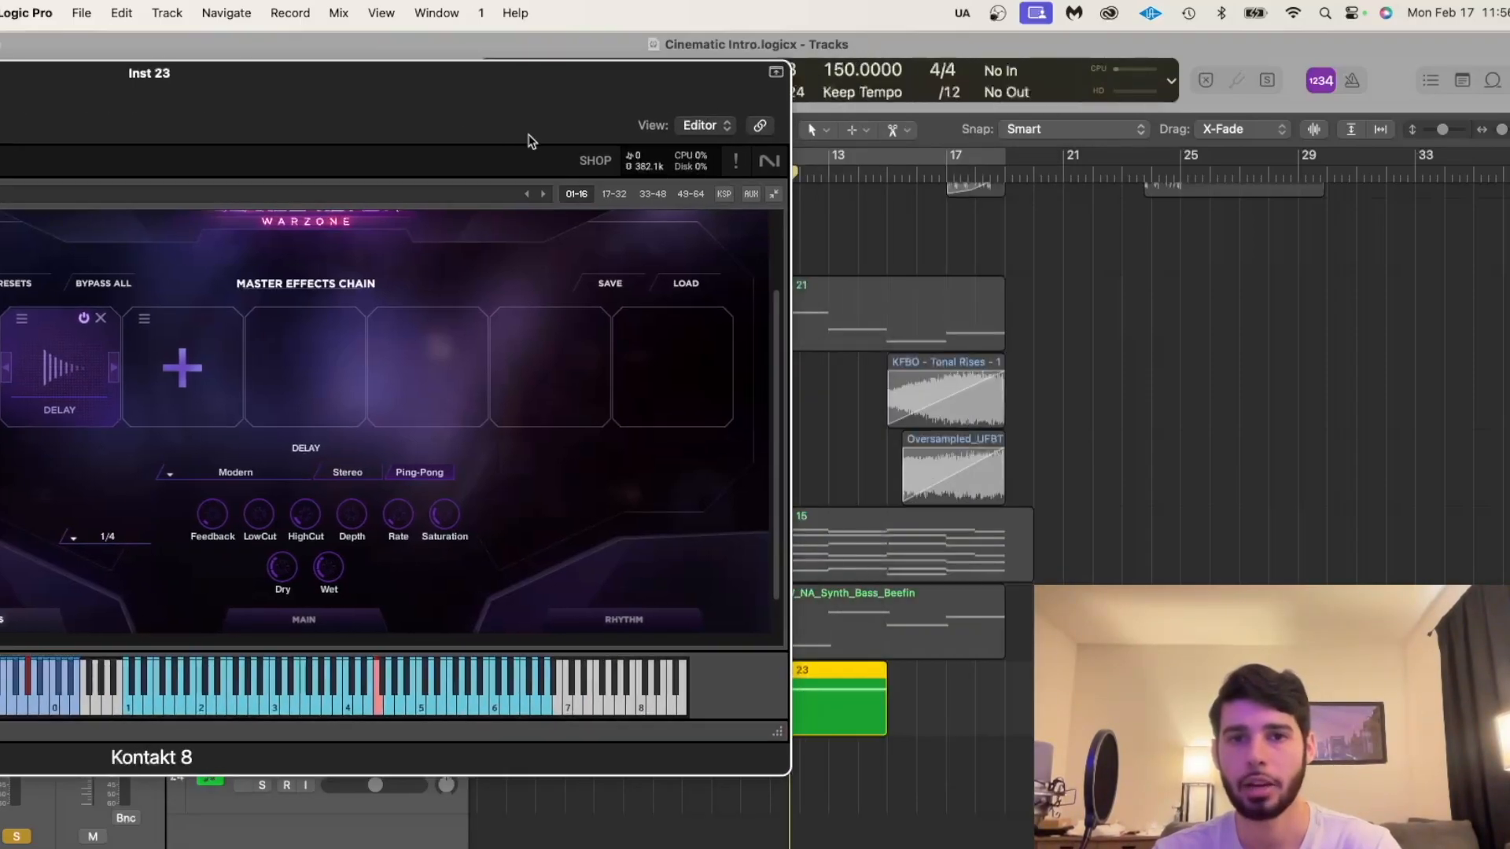
{"action": "left_click_drag", "start_coordinate": [571, 125], "coordinate": [613, 118]}
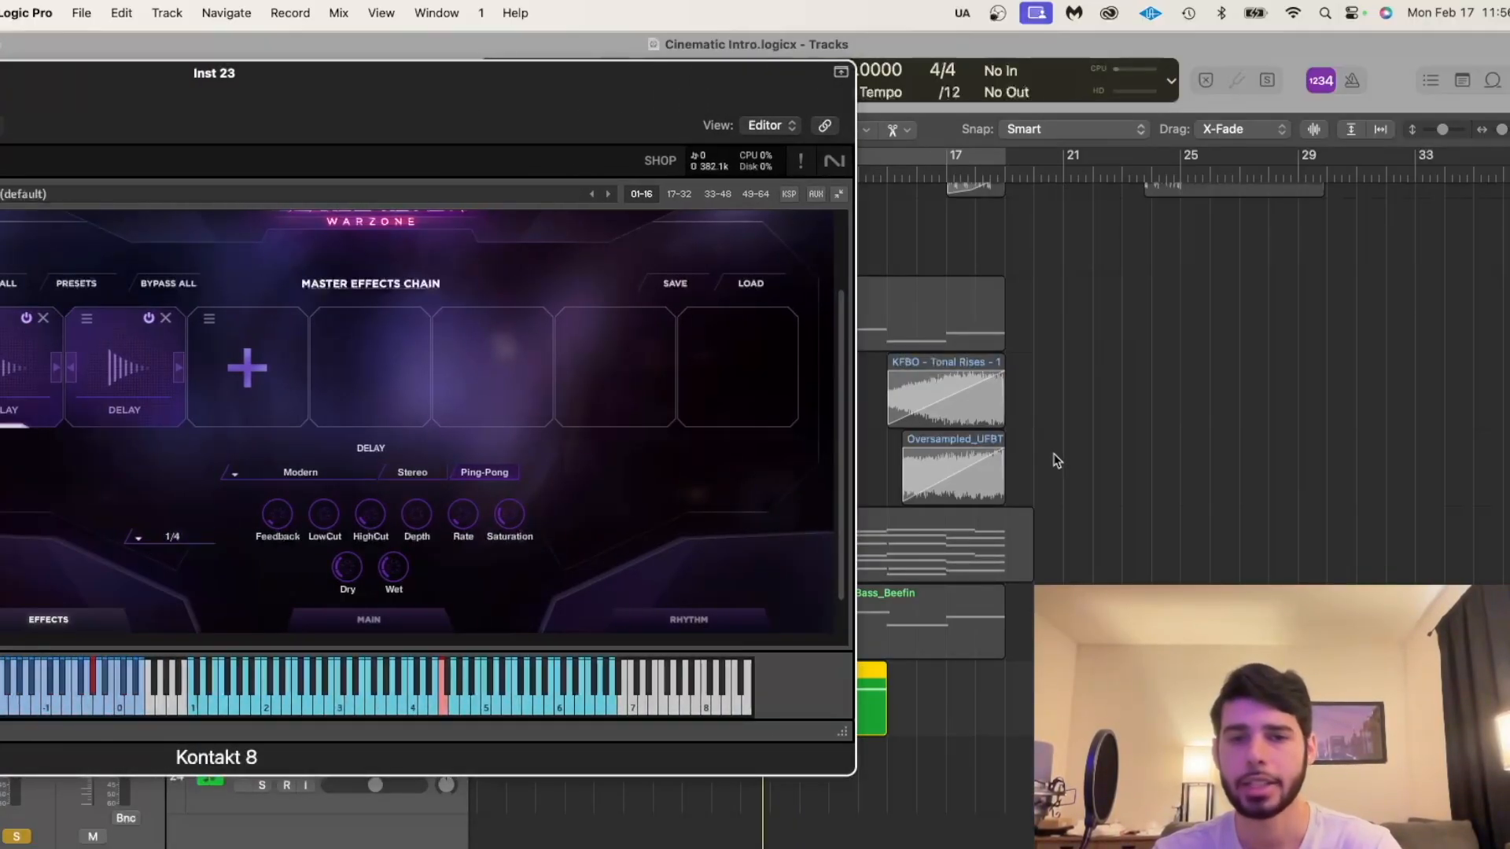
{"action": "left_click_drag", "start_coordinate": [738, 139], "coordinate": [820, 133]}
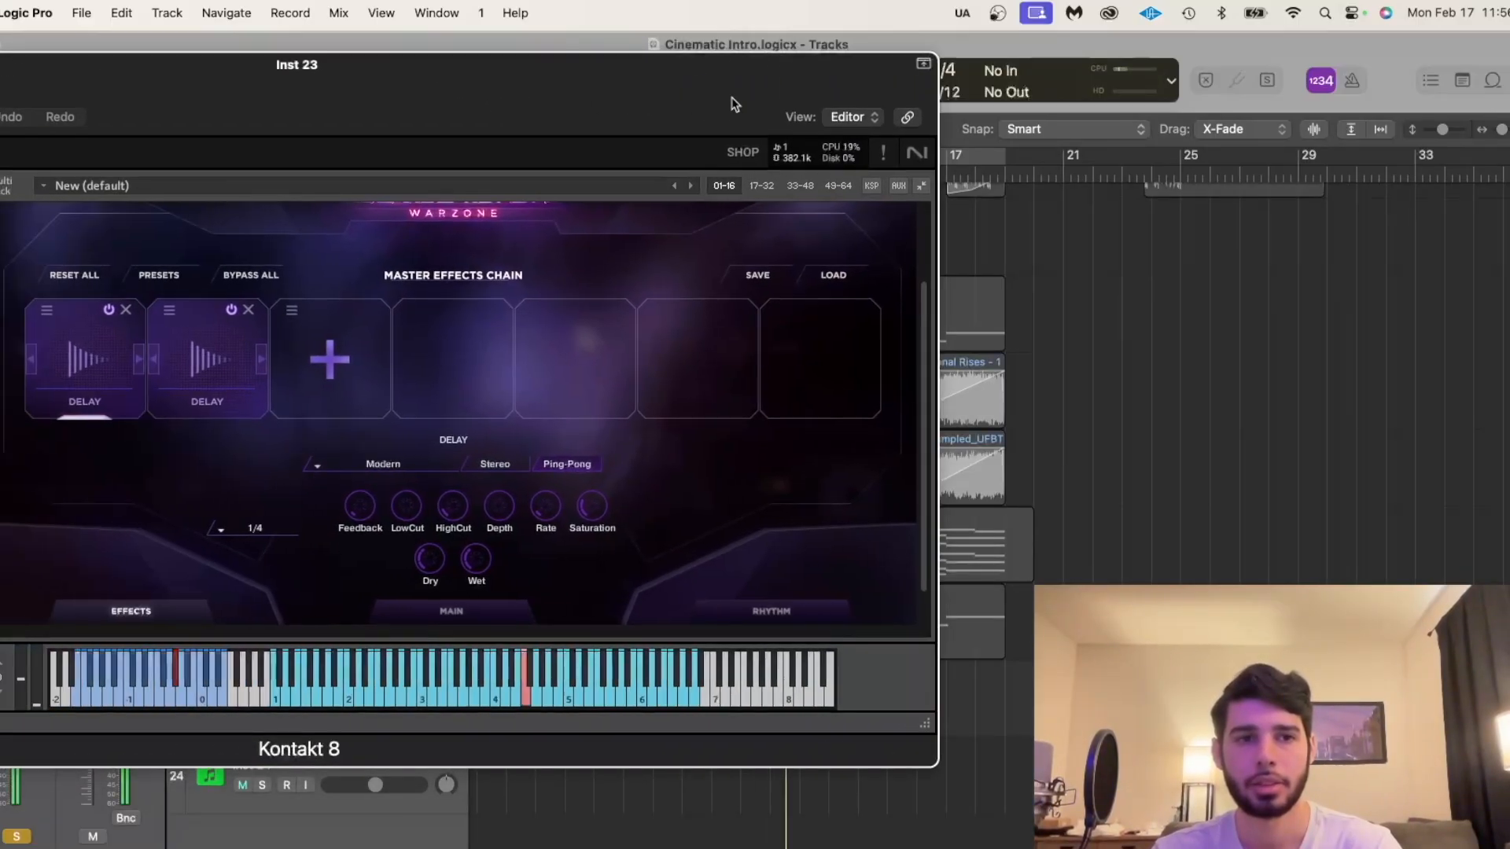
{"action": "left_click", "coordinate": [231, 309]}
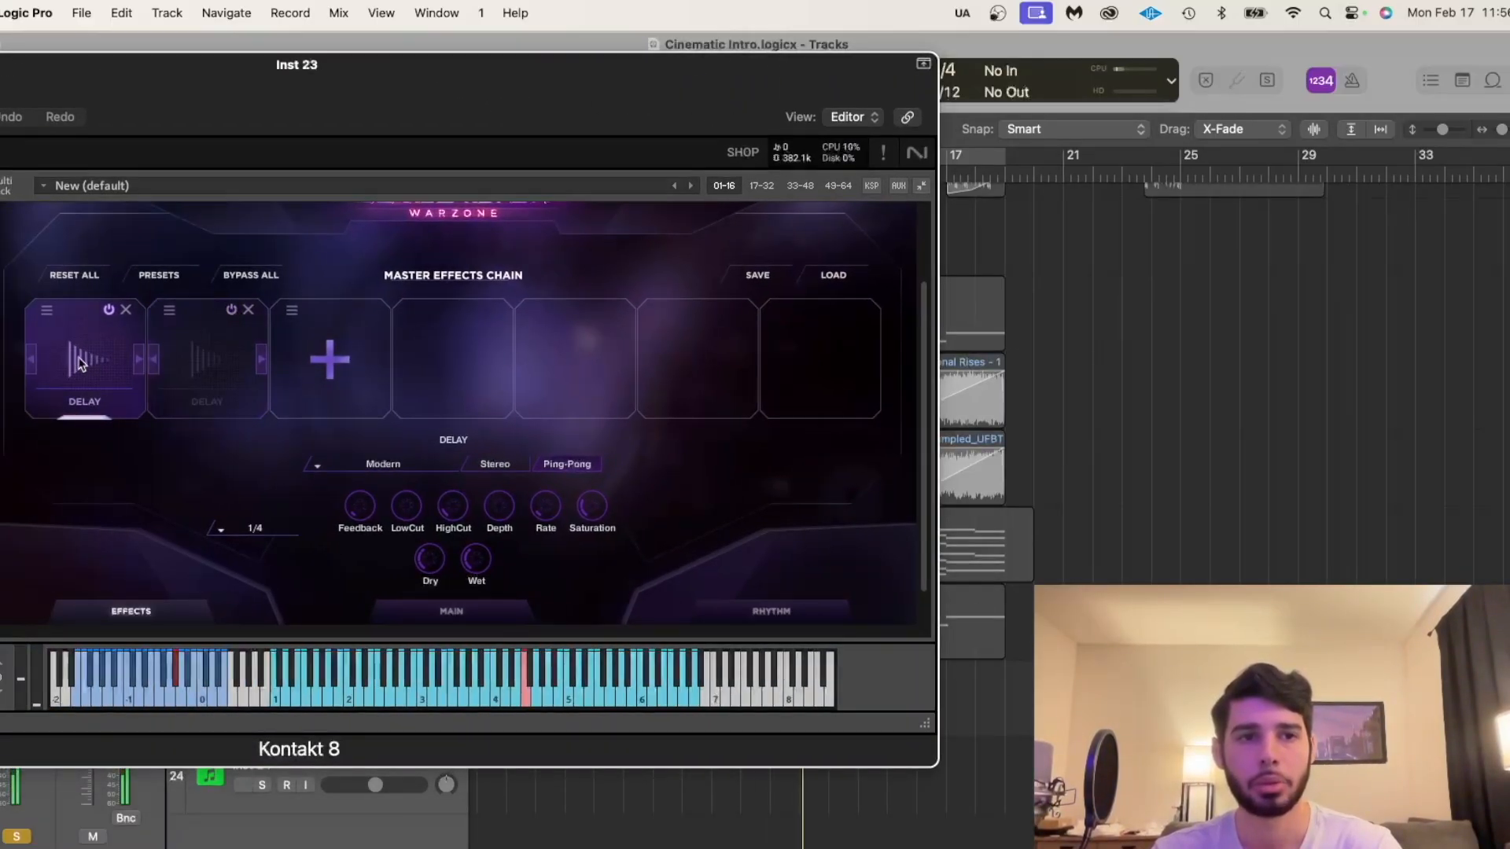
{"action": "left_click_drag", "start_coordinate": [701, 121], "coordinate": [731, 119]}
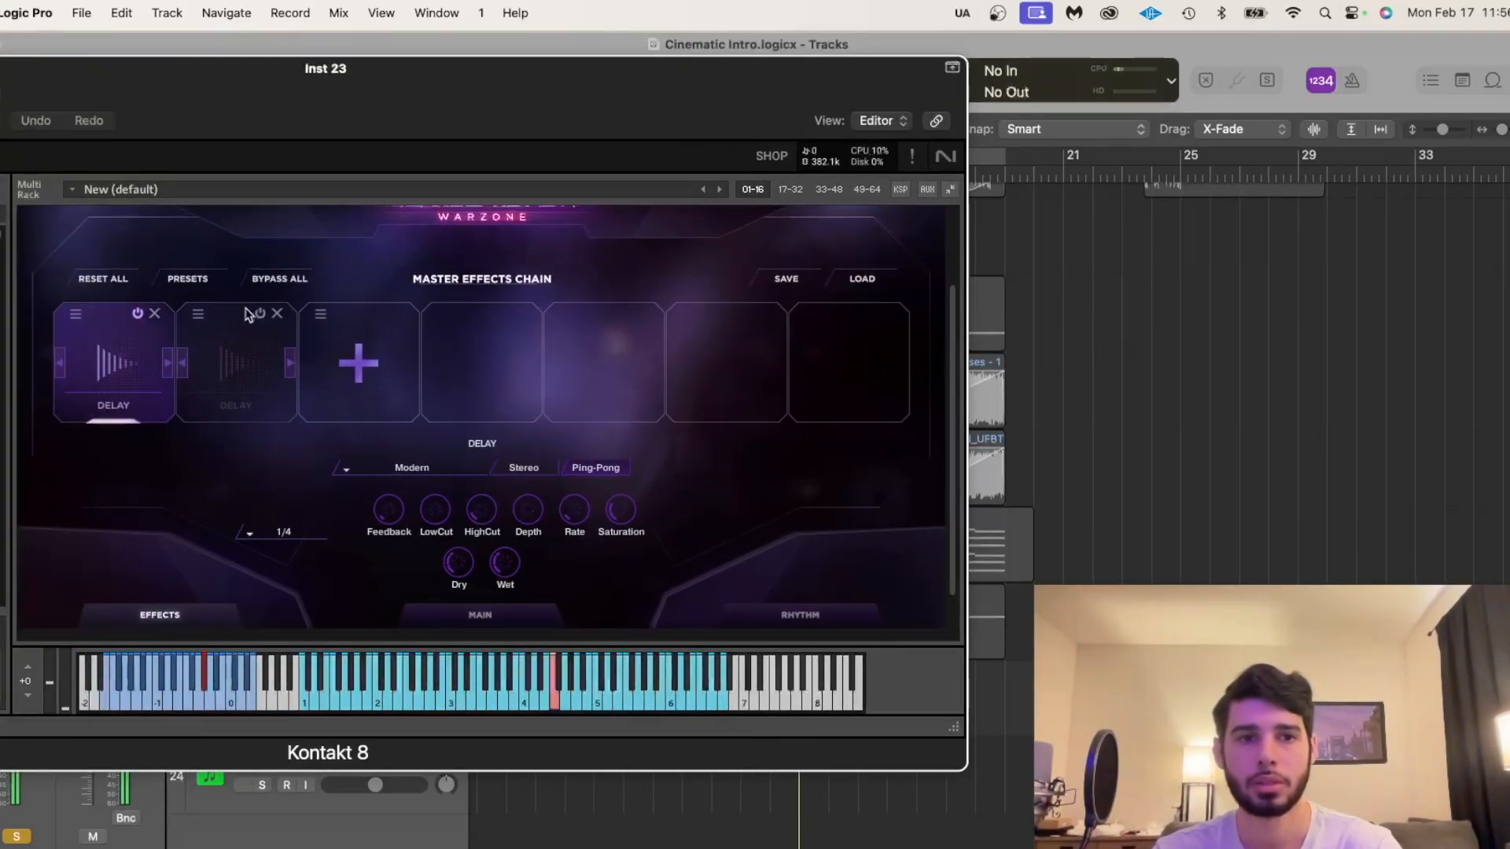
Compare the settings of the two delays and re-enable the second one, set to Diffusion.
{"action": "left_click", "coordinate": [221, 376]}
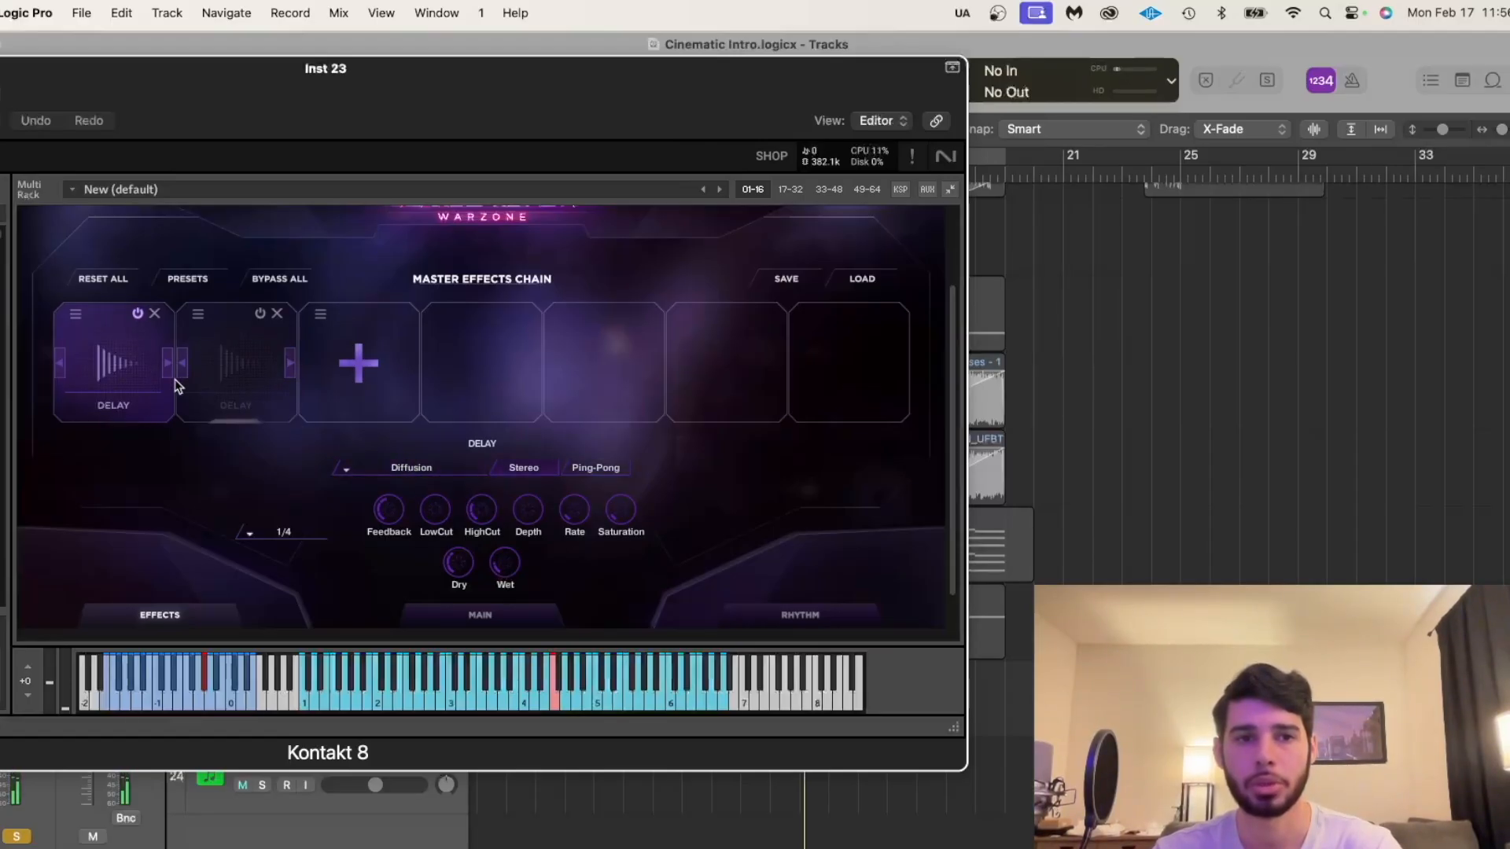
{"action": "left_click", "coordinate": [133, 386]}
{"action": "left_click", "coordinate": [239, 384]}
{"action": "left_click", "coordinate": [260, 313]}
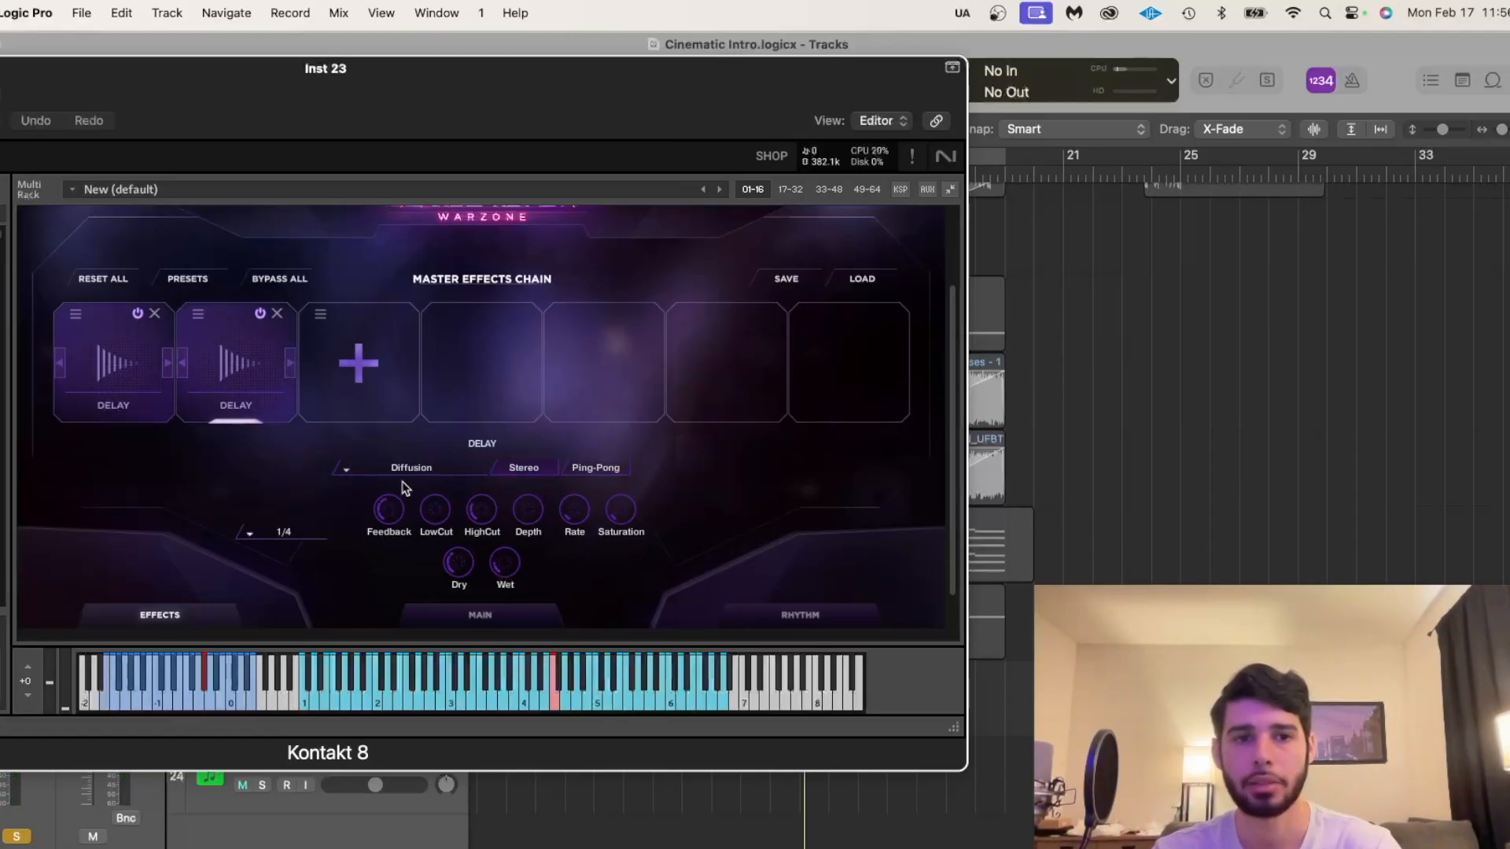
Play Inst 23 from just before bar 11 with both delays active, closing the Kontakt window.
{"action": "left_click_drag", "start_coordinate": [634, 118], "coordinate": [453, 119]}
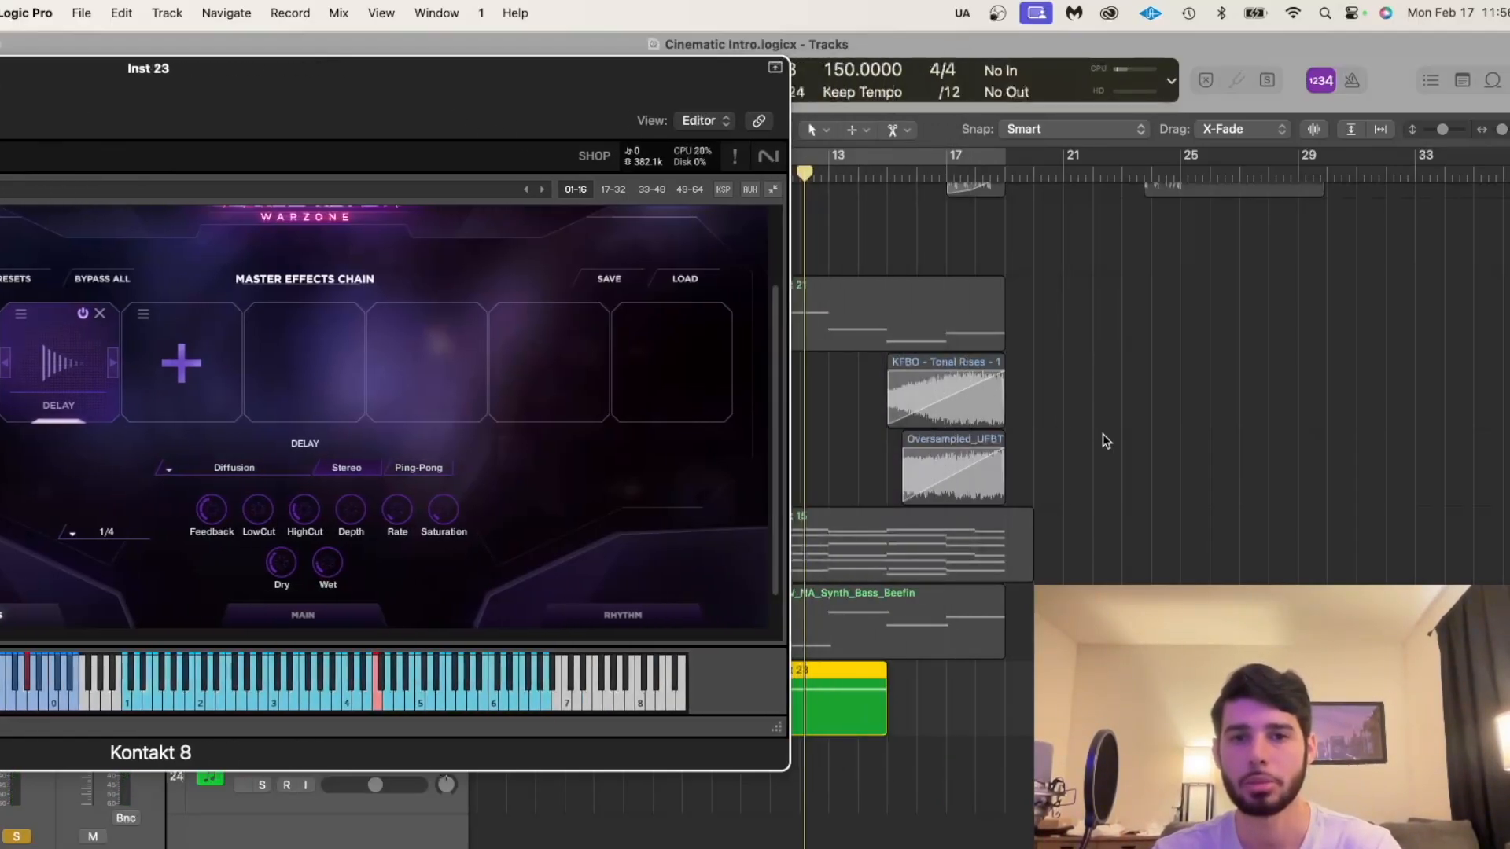
{"action": "left_click_drag", "start_coordinate": [734, 146], "coordinate": [663, 146]}
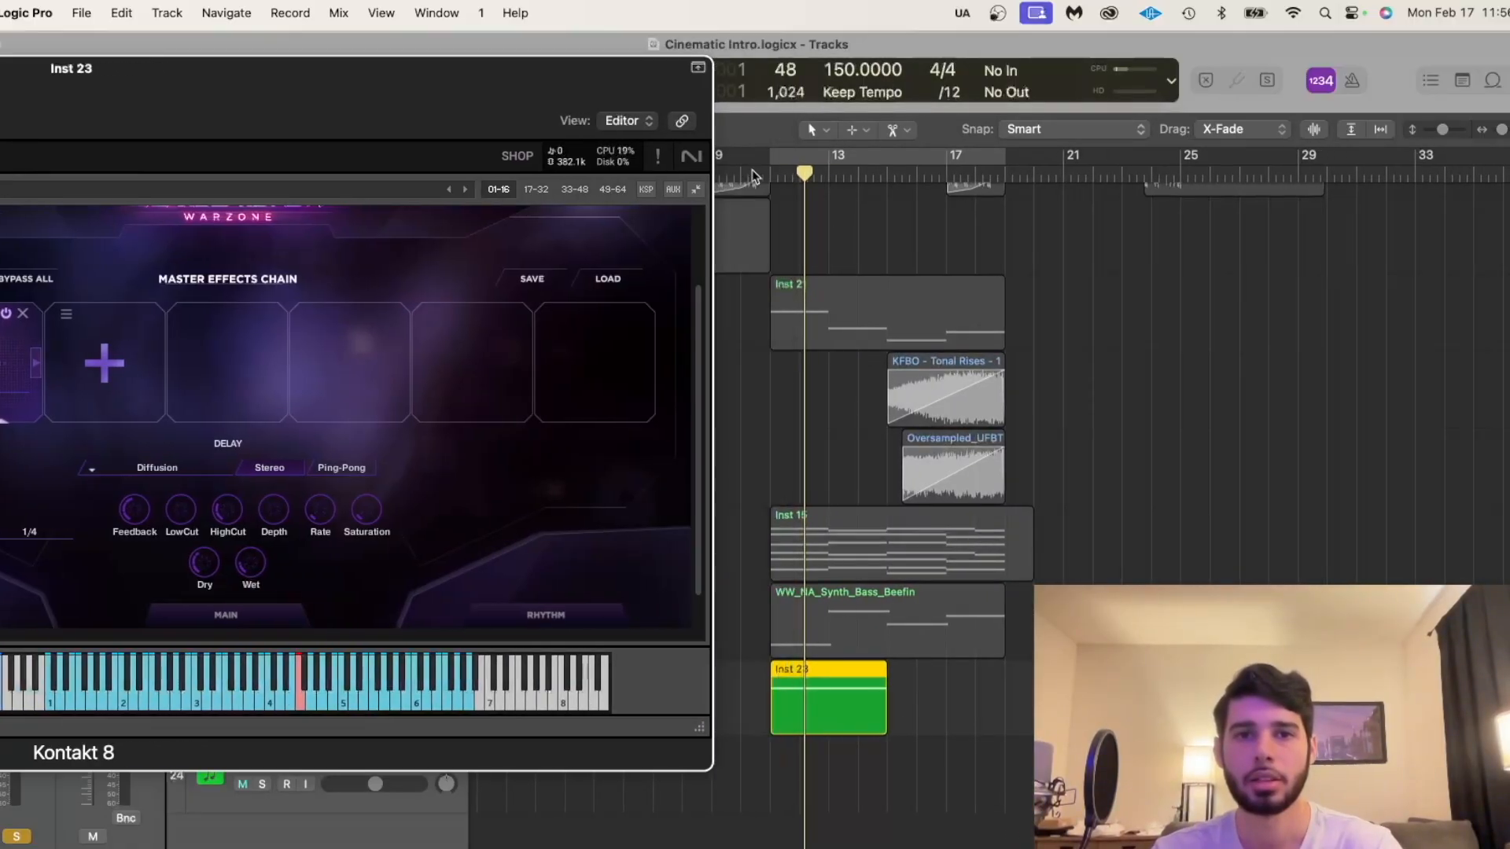
{"action": "left_click_drag", "start_coordinate": [482, 131], "coordinate": [633, 148]}
{"action": "left_click_drag", "start_coordinate": [455, 135], "coordinate": [583, 111]}
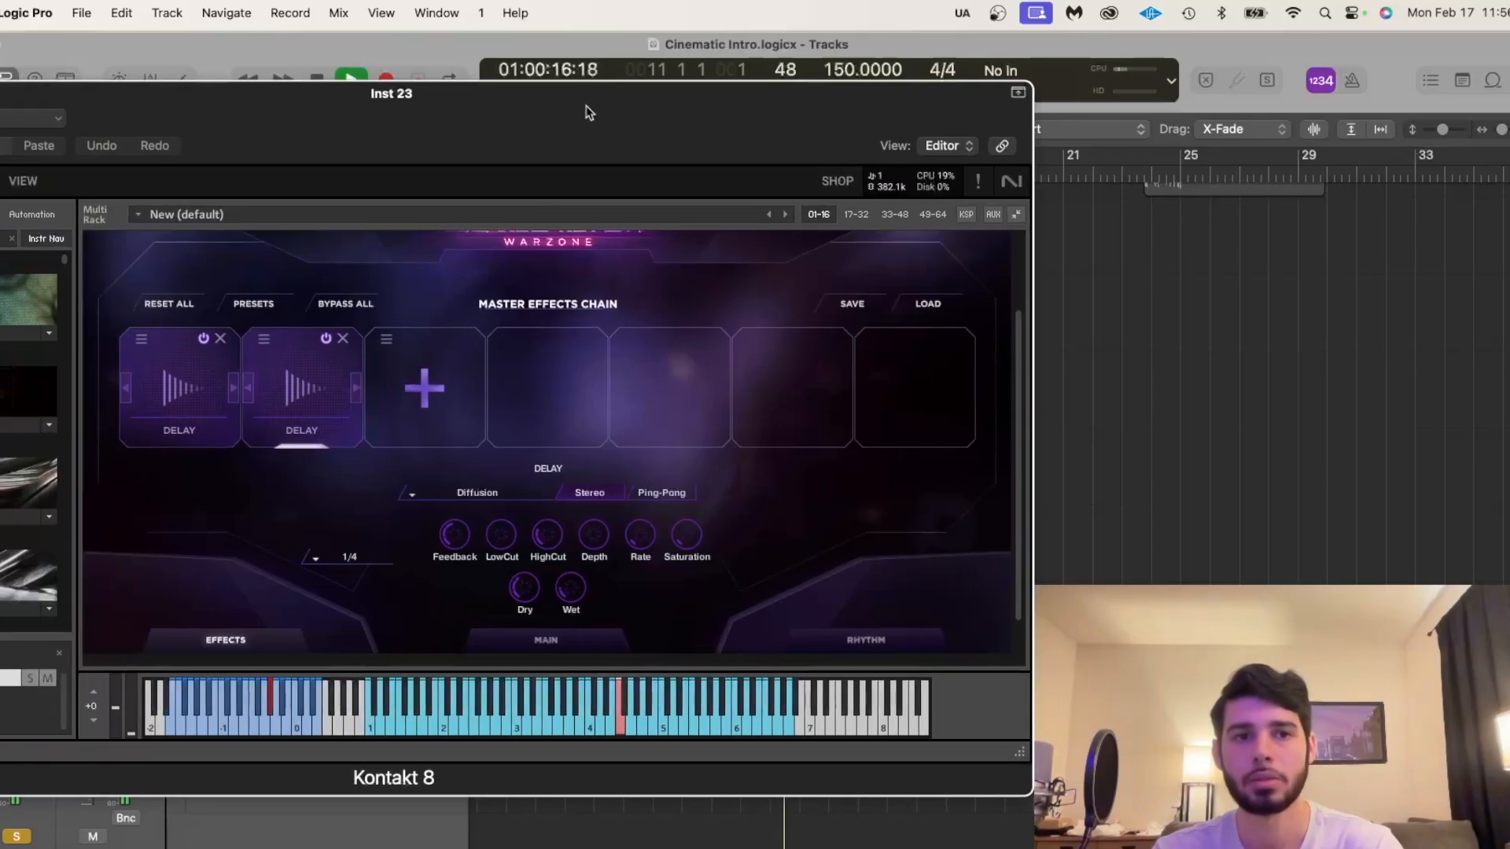
{"action": "left_click_drag", "start_coordinate": [586, 112], "coordinate": [793, 134]}
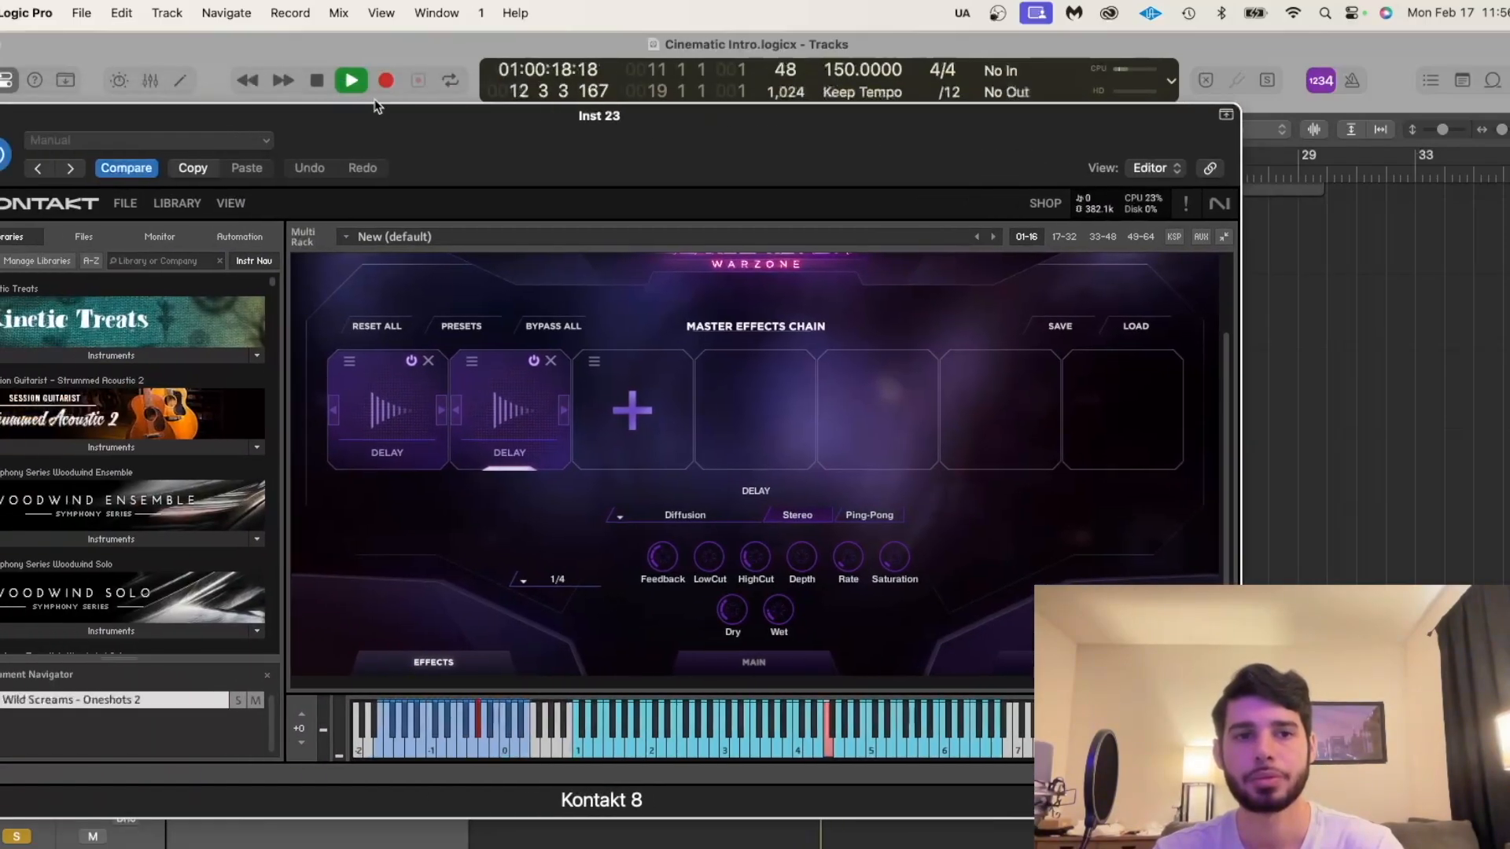
{"action": "left_click", "coordinate": [0, 115]}
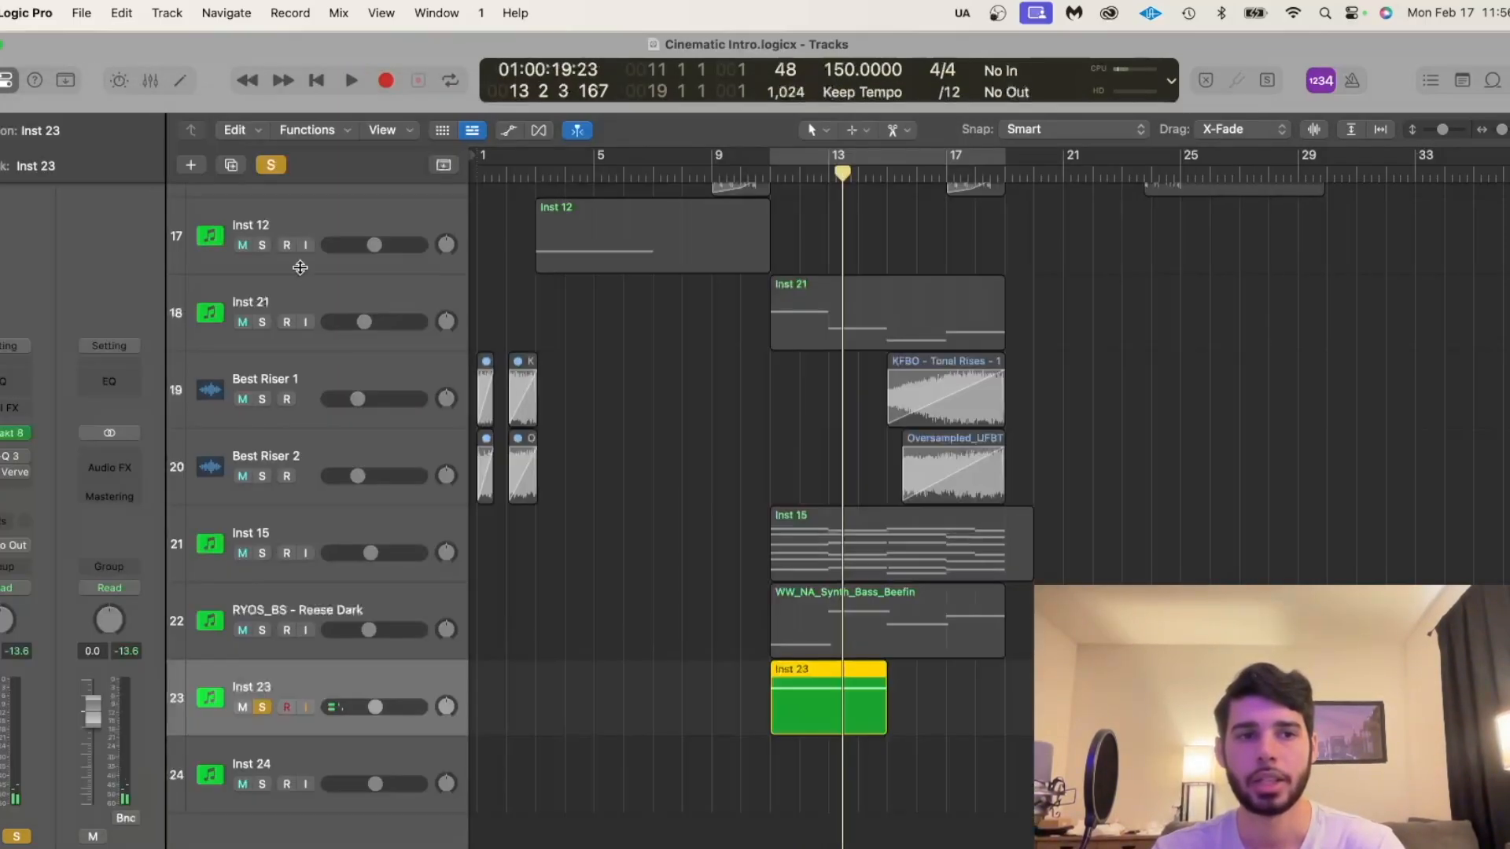
Review Inst 23's Pro-Q 3 curve while playing from just before bar 11, and view its Verve Analog Machines settings.
{"action": "left_click", "coordinate": [2, 456]}
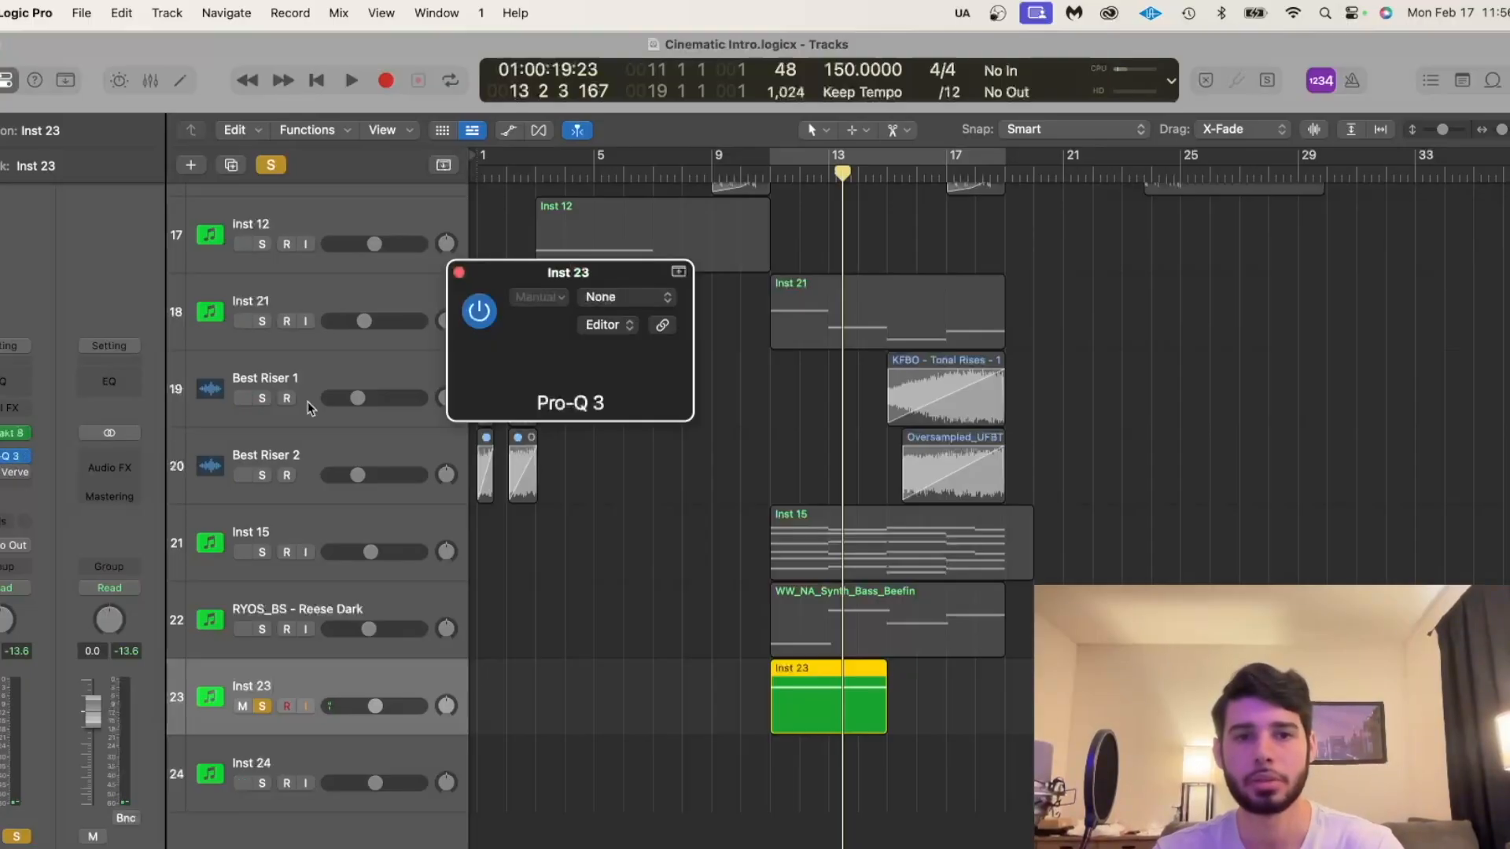
{"action": "left_click", "coordinate": [763, 175]}
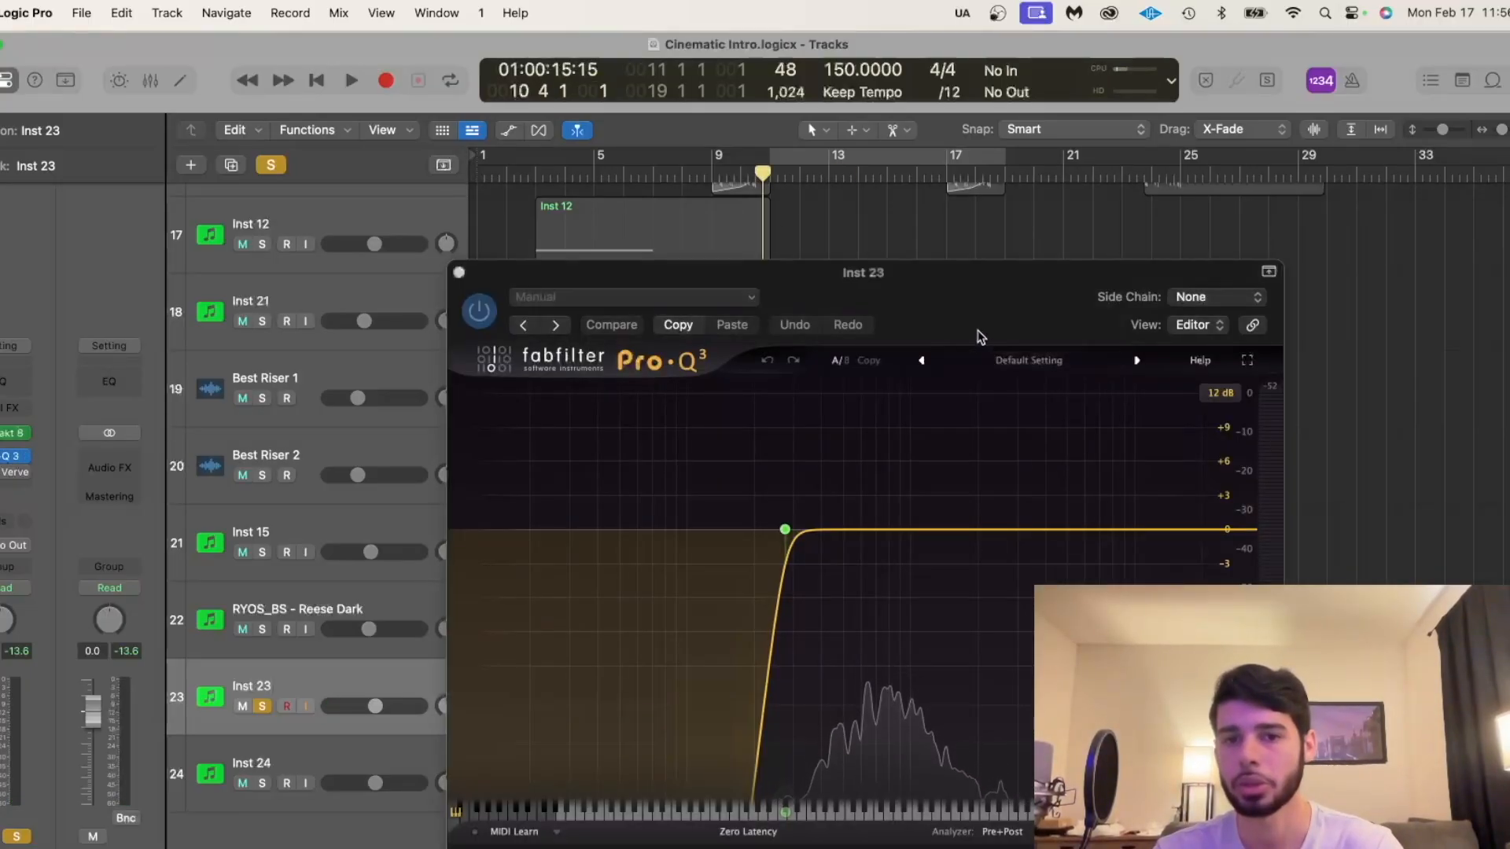
{"action": "key", "text": "space"}
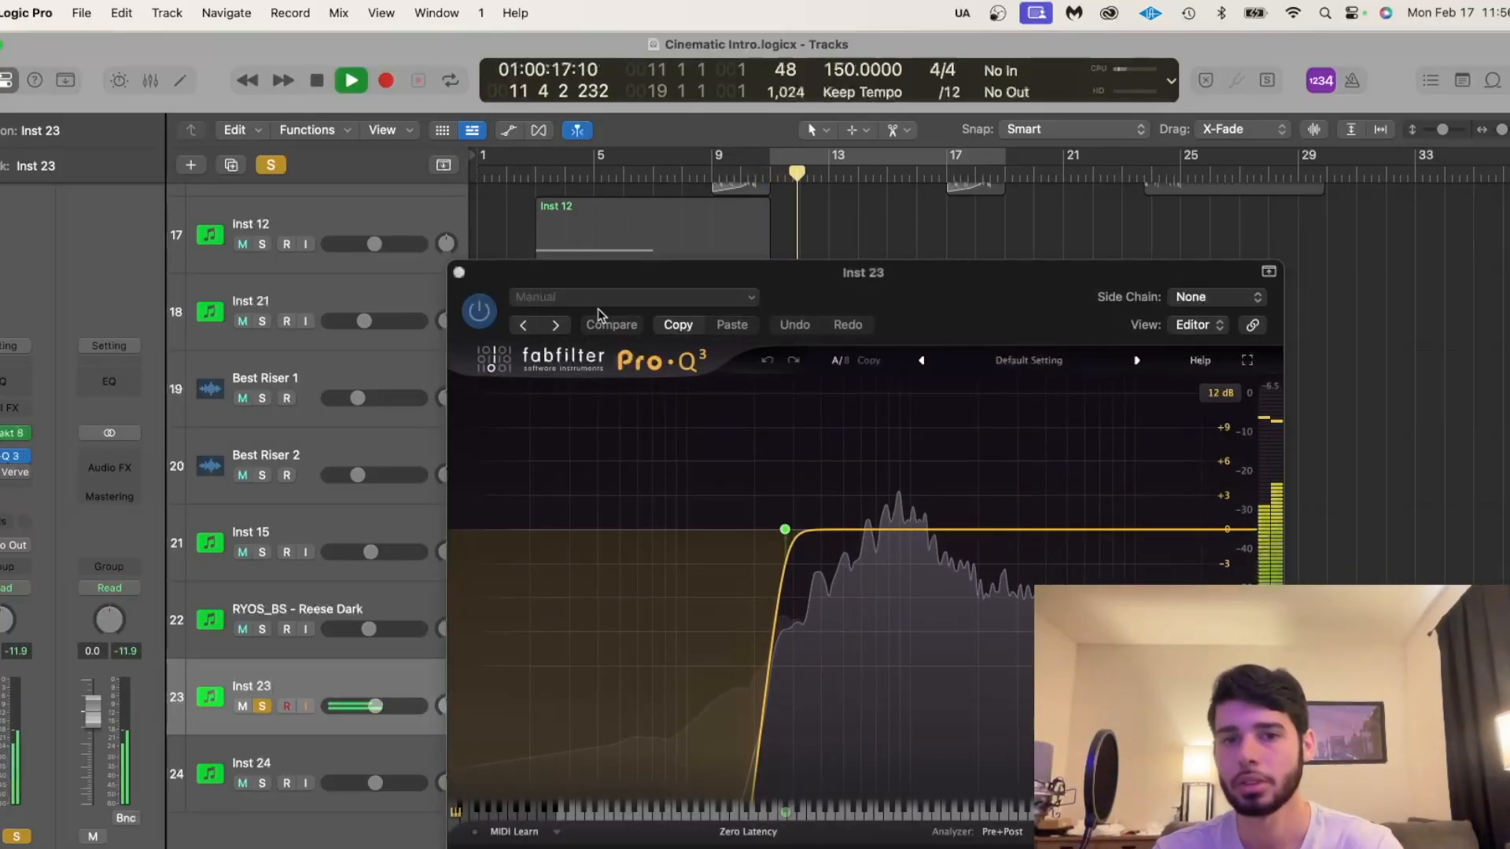
{"action": "key", "text": "space"}
{"action": "left_click", "coordinate": [458, 272]}
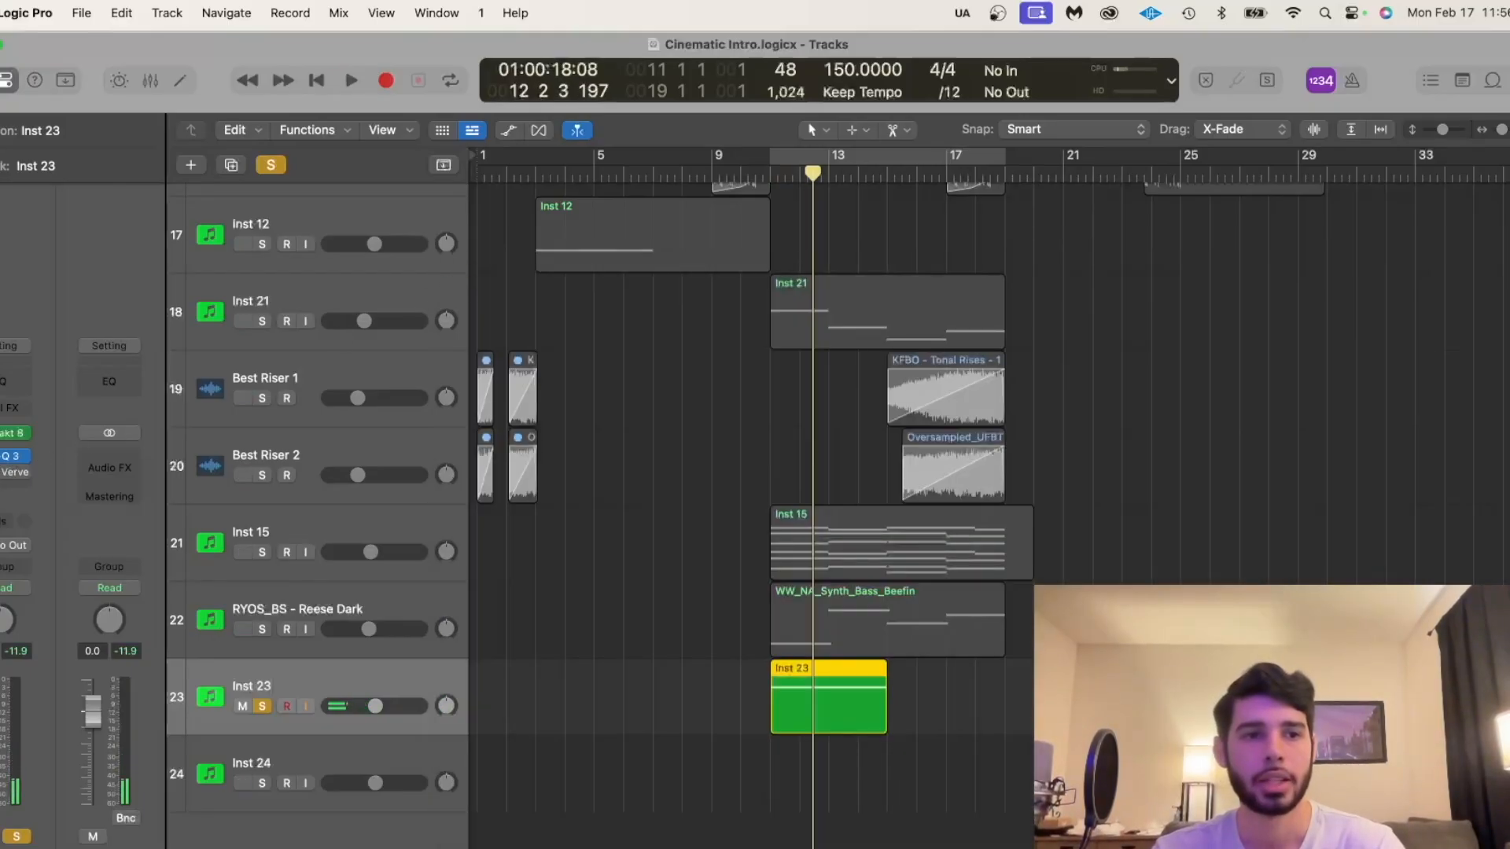
{"action": "left_click", "coordinate": [14, 472]}
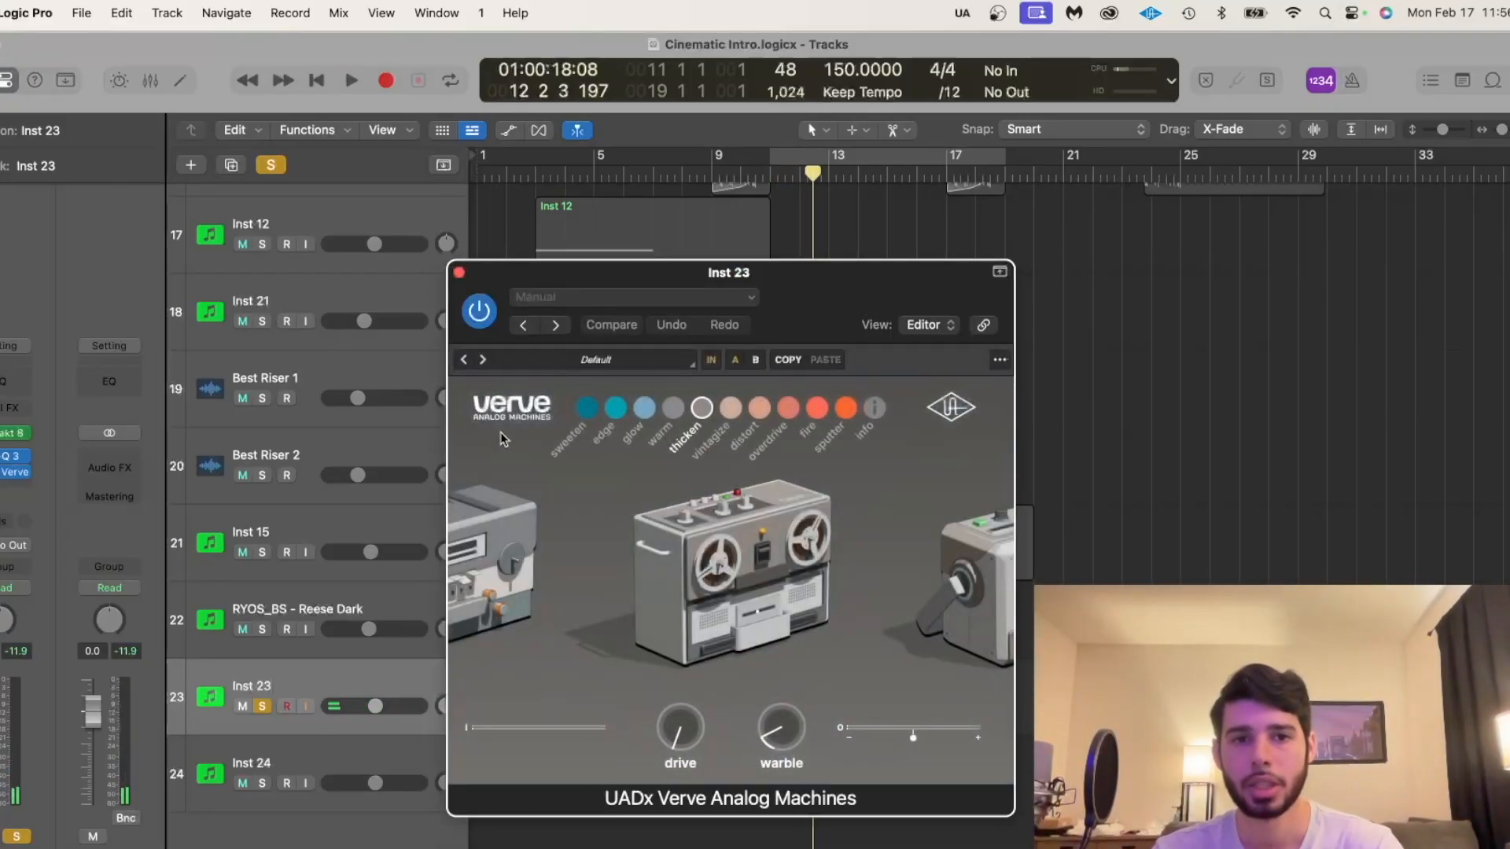
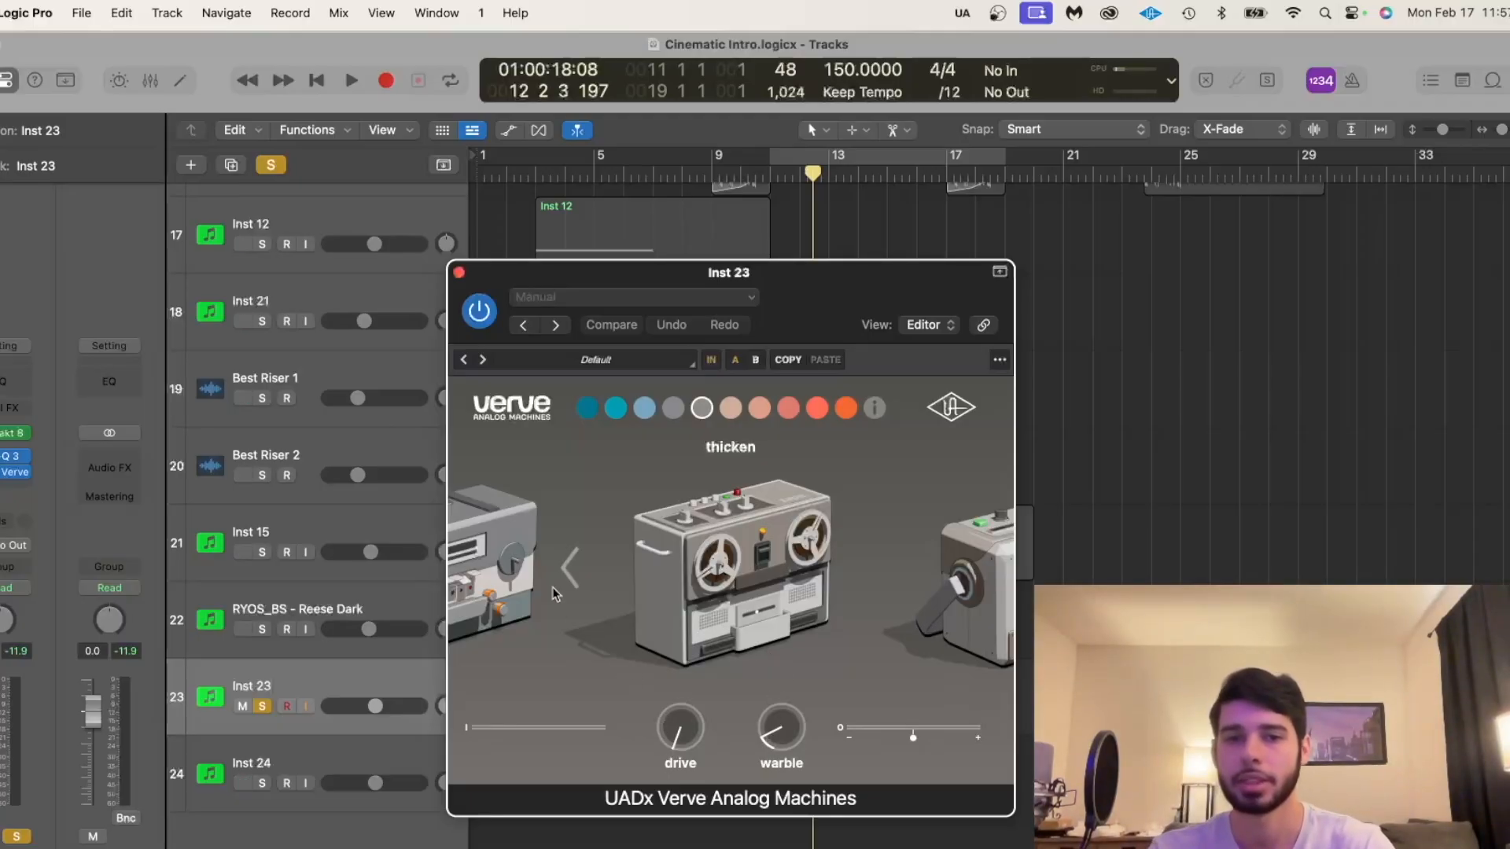
{"action": "left_click", "coordinate": [458, 273]}
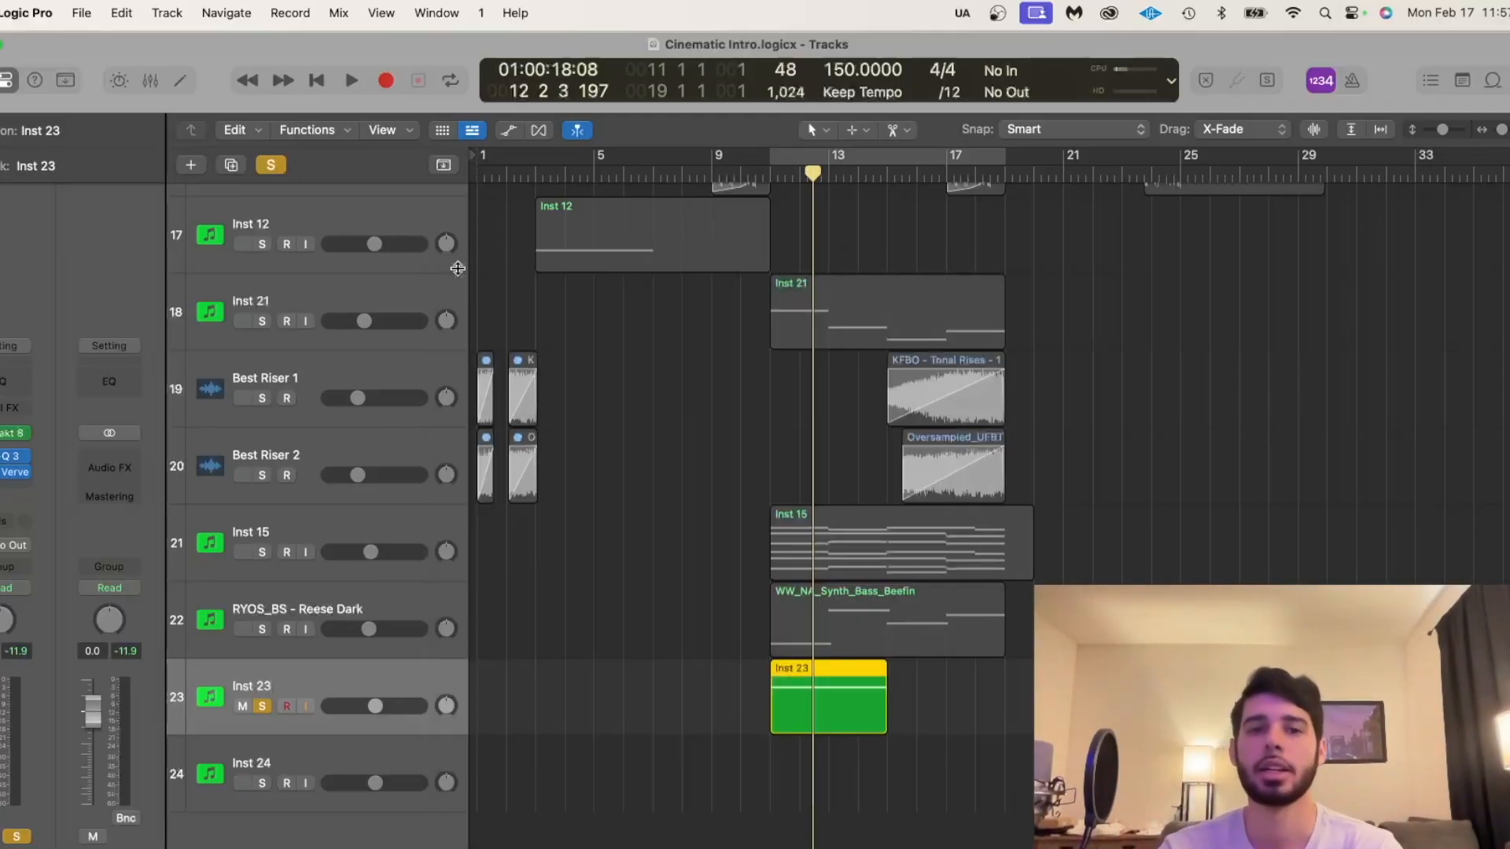
Play the soloed Inst 23 scream three times from just before bar 11.
{"action": "left_click", "coordinate": [757, 170]}
{"action": "key", "text": "space"}
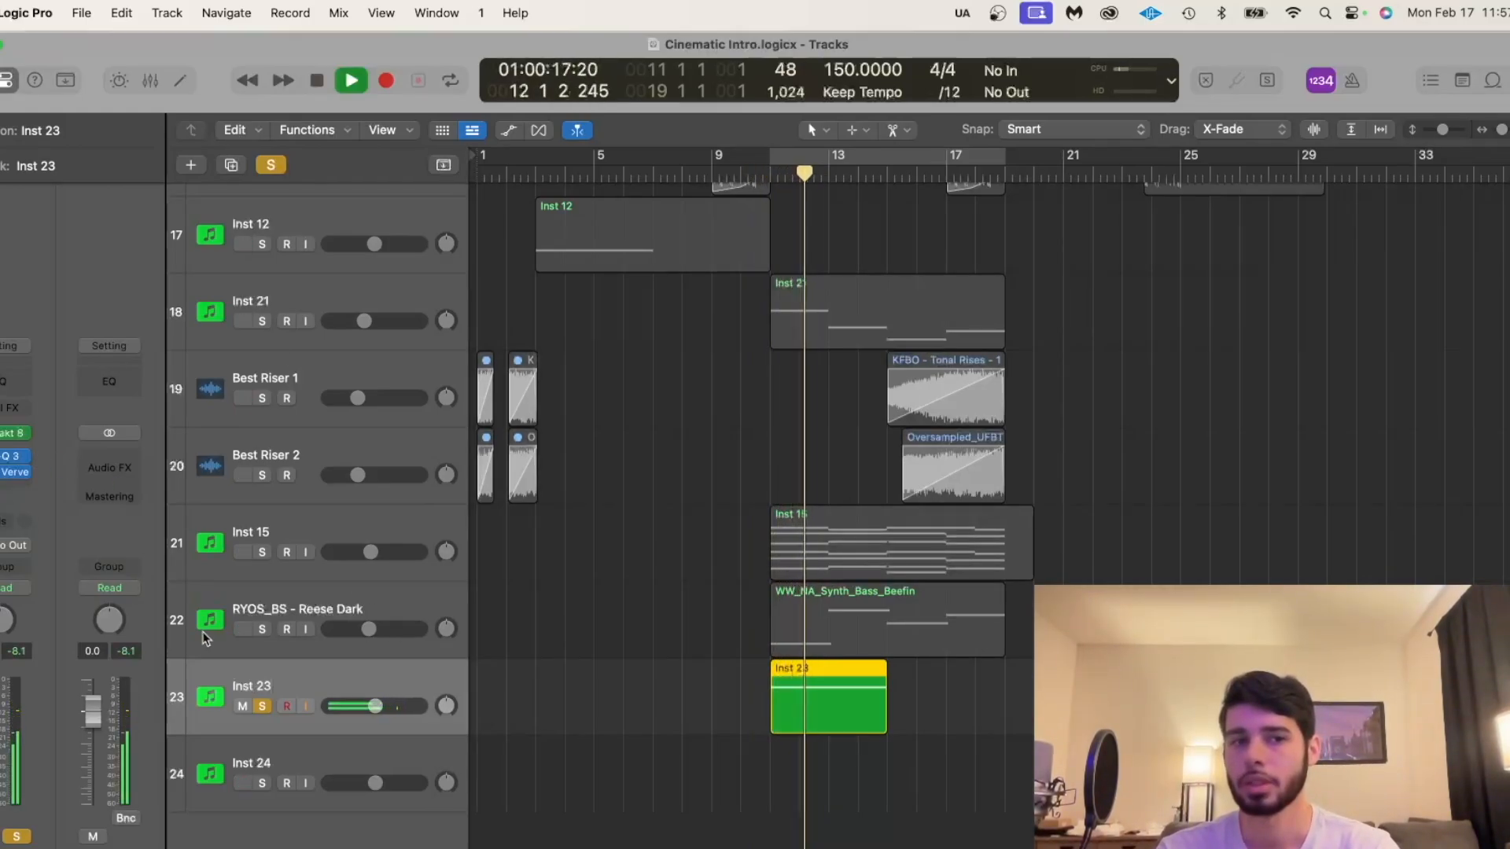
{"action": "key", "text": "space"}
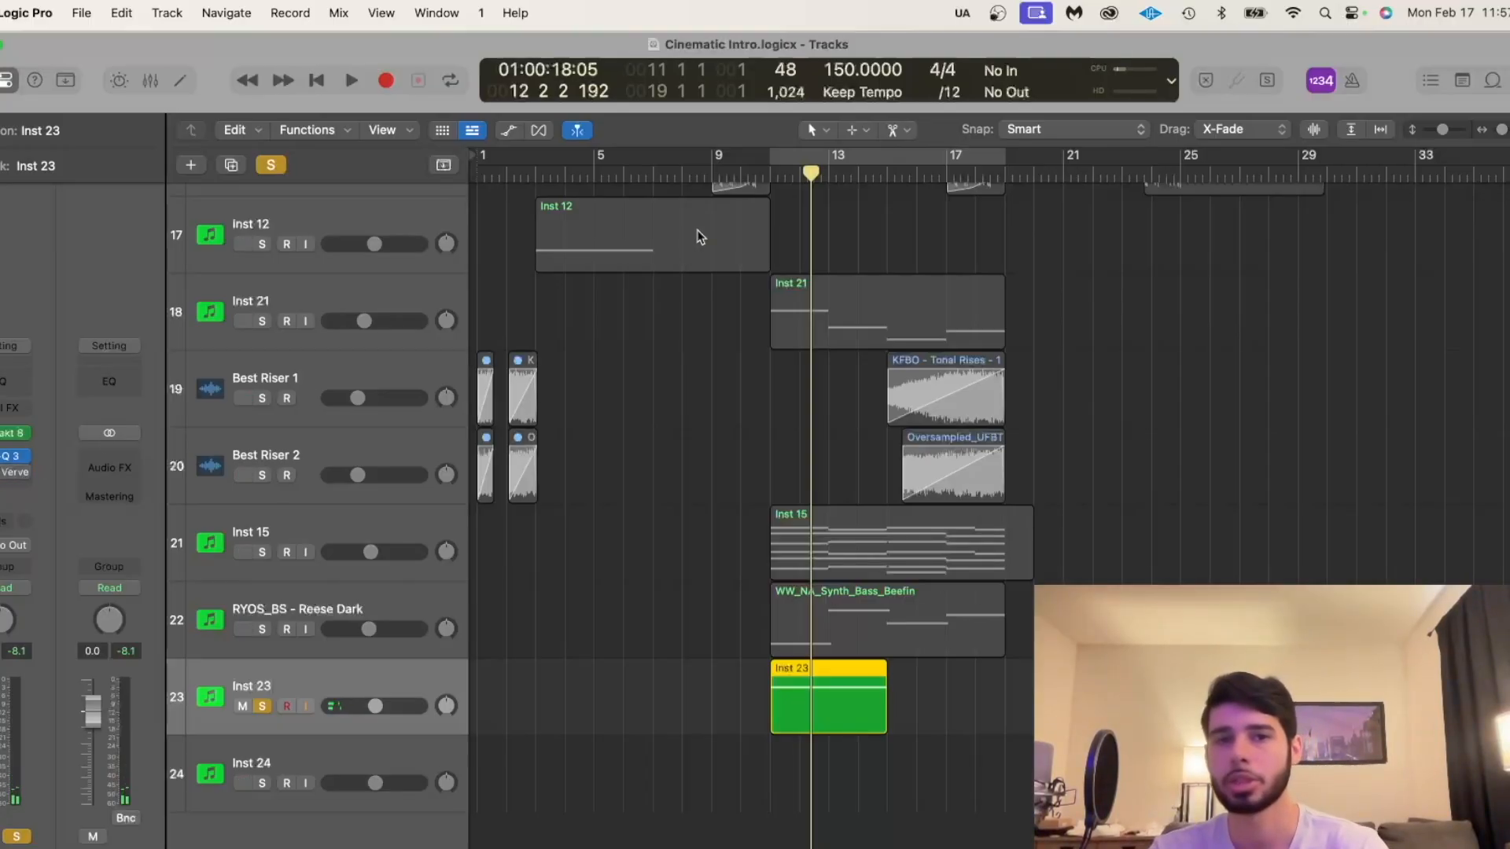
{"action": "key", "text": "space"}
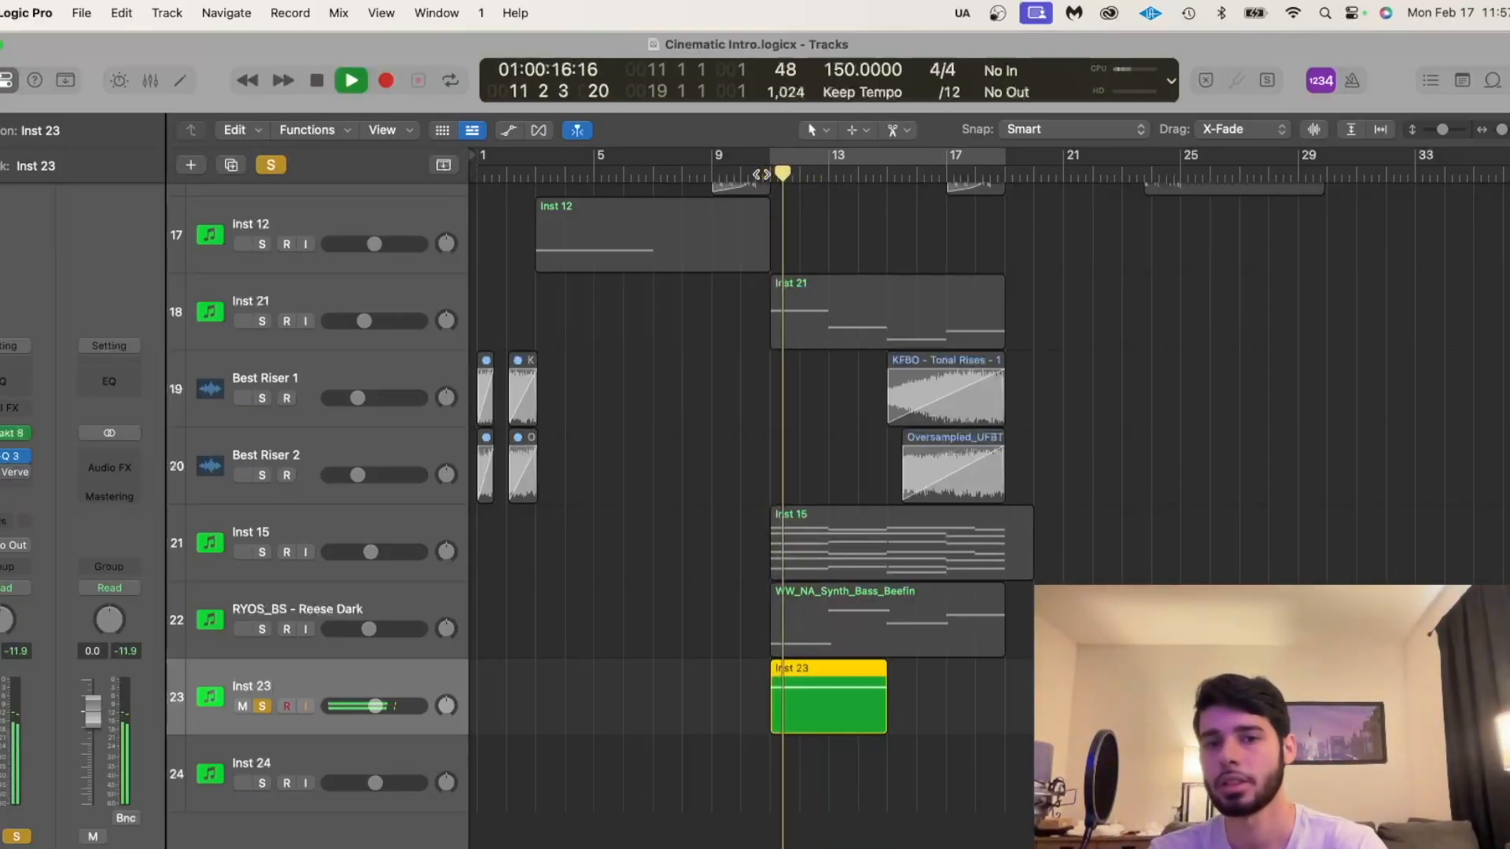
{"action": "key", "text": "space"}
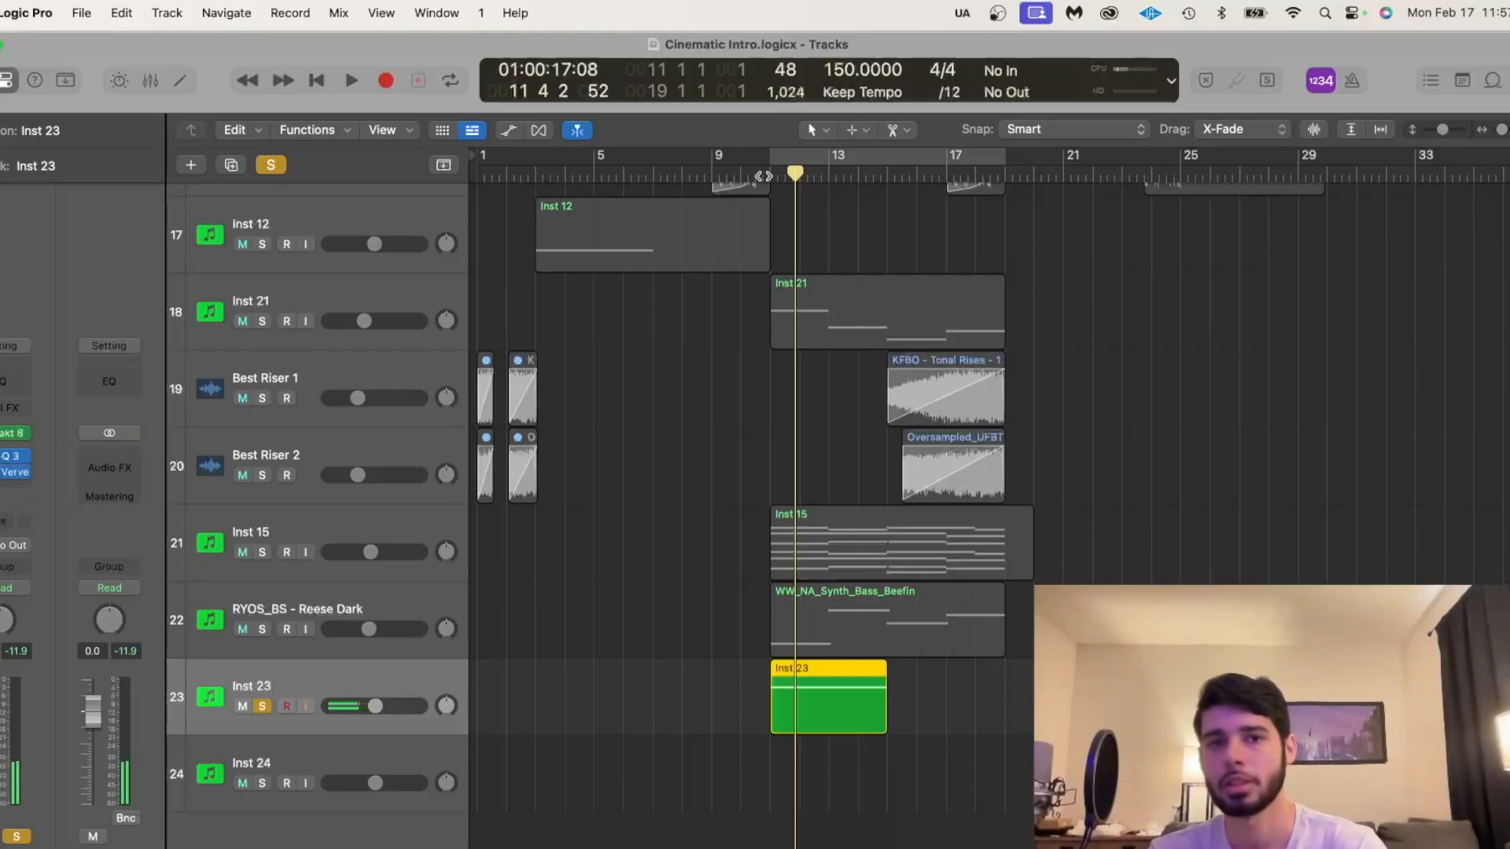
{"action": "key", "text": "space"}
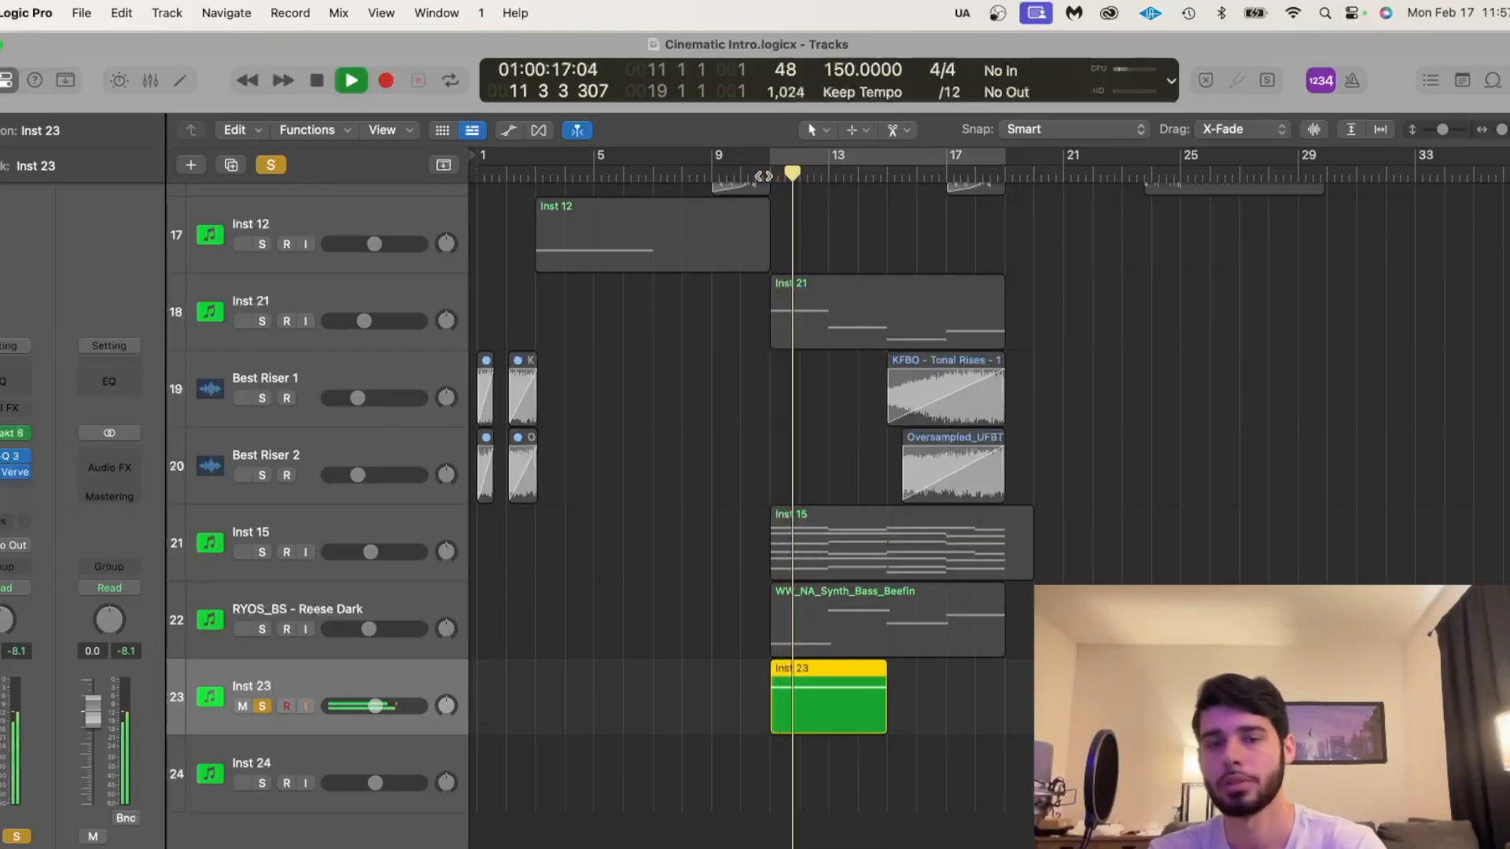
{"action": "key", "text": "space"}
Solo Inst 9, Audio 2, KFWZ - Trailer Hits - 05, Inst 7 and Inst 11 together with Inst 23.
{"action": "left_click", "coordinate": [264, 706]}
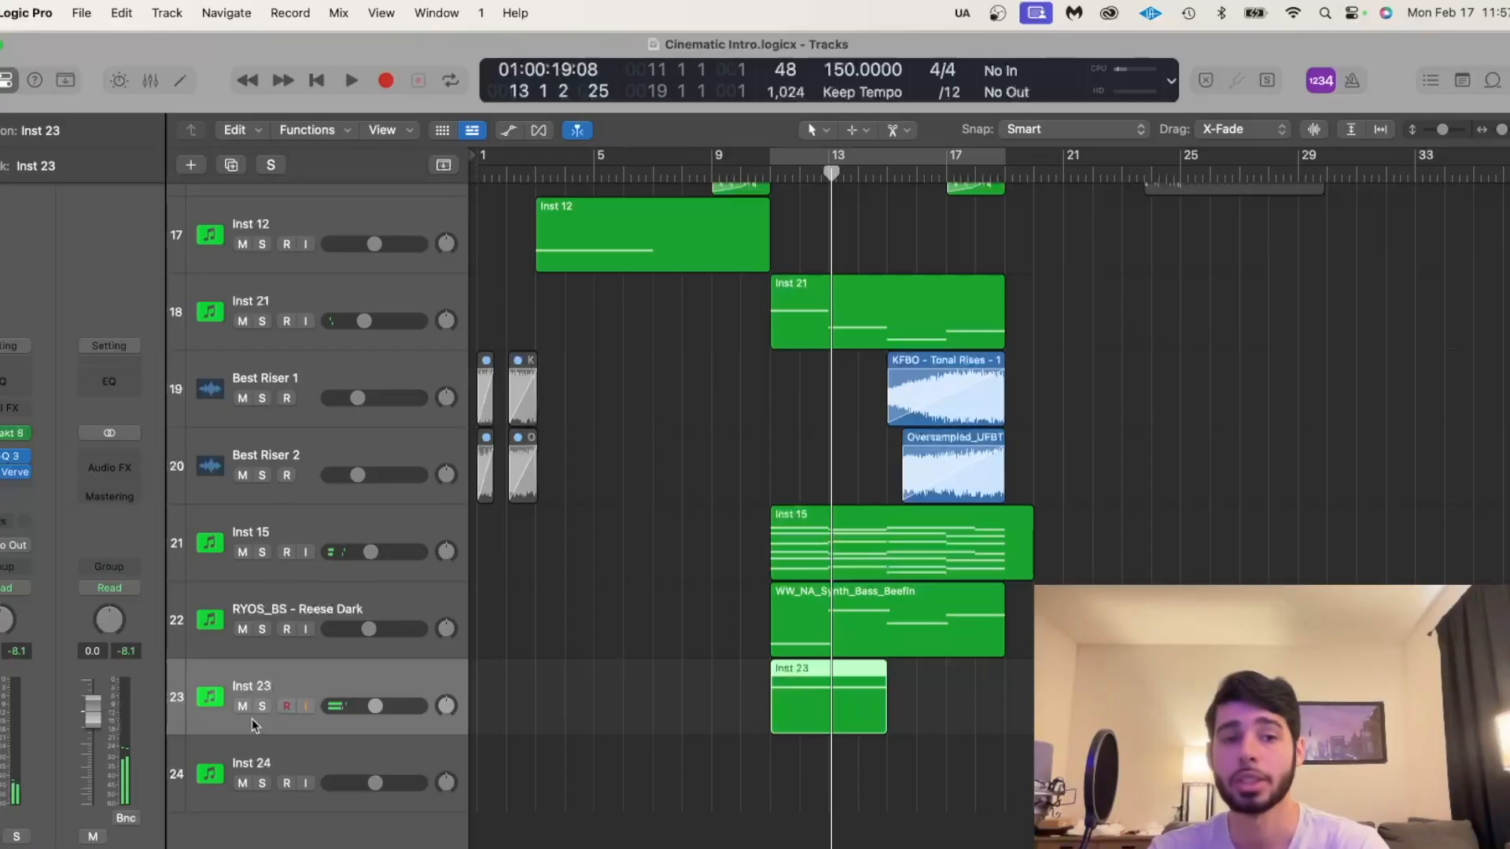
{"action": "left_click", "coordinate": [262, 706]}
{"action": "scroll", "coordinate": [690, 625], "scroll_direction": "up", "scroll_amount": 10}
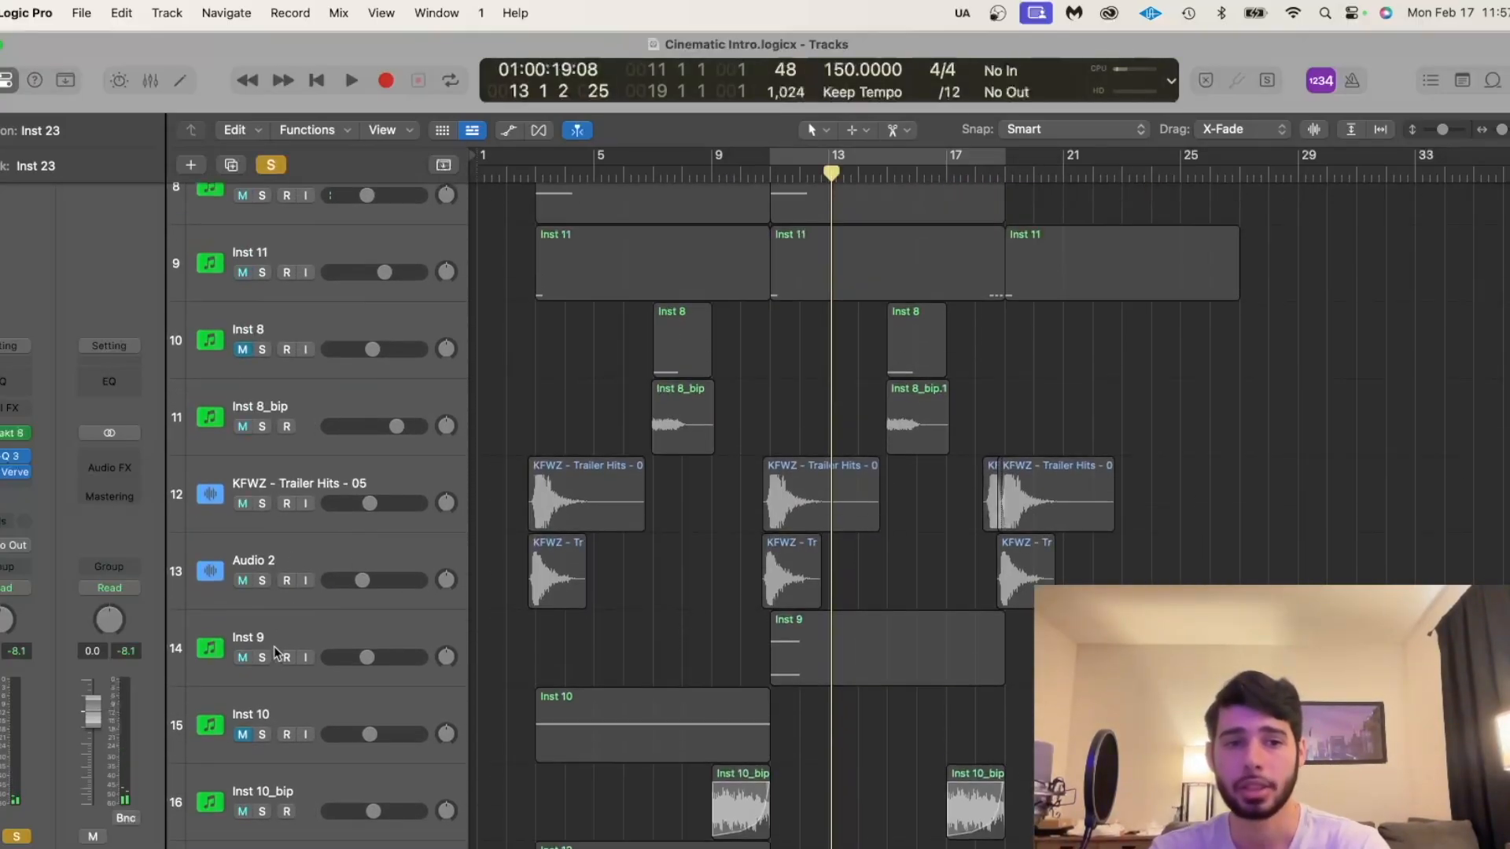
{"action": "left_click", "coordinate": [262, 658]}
{"action": "left_click", "coordinate": [262, 581]}
{"action": "left_click", "coordinate": [262, 503]}
{"action": "scroll", "coordinate": [264, 456], "scroll_direction": "up", "scroll_amount": 3}
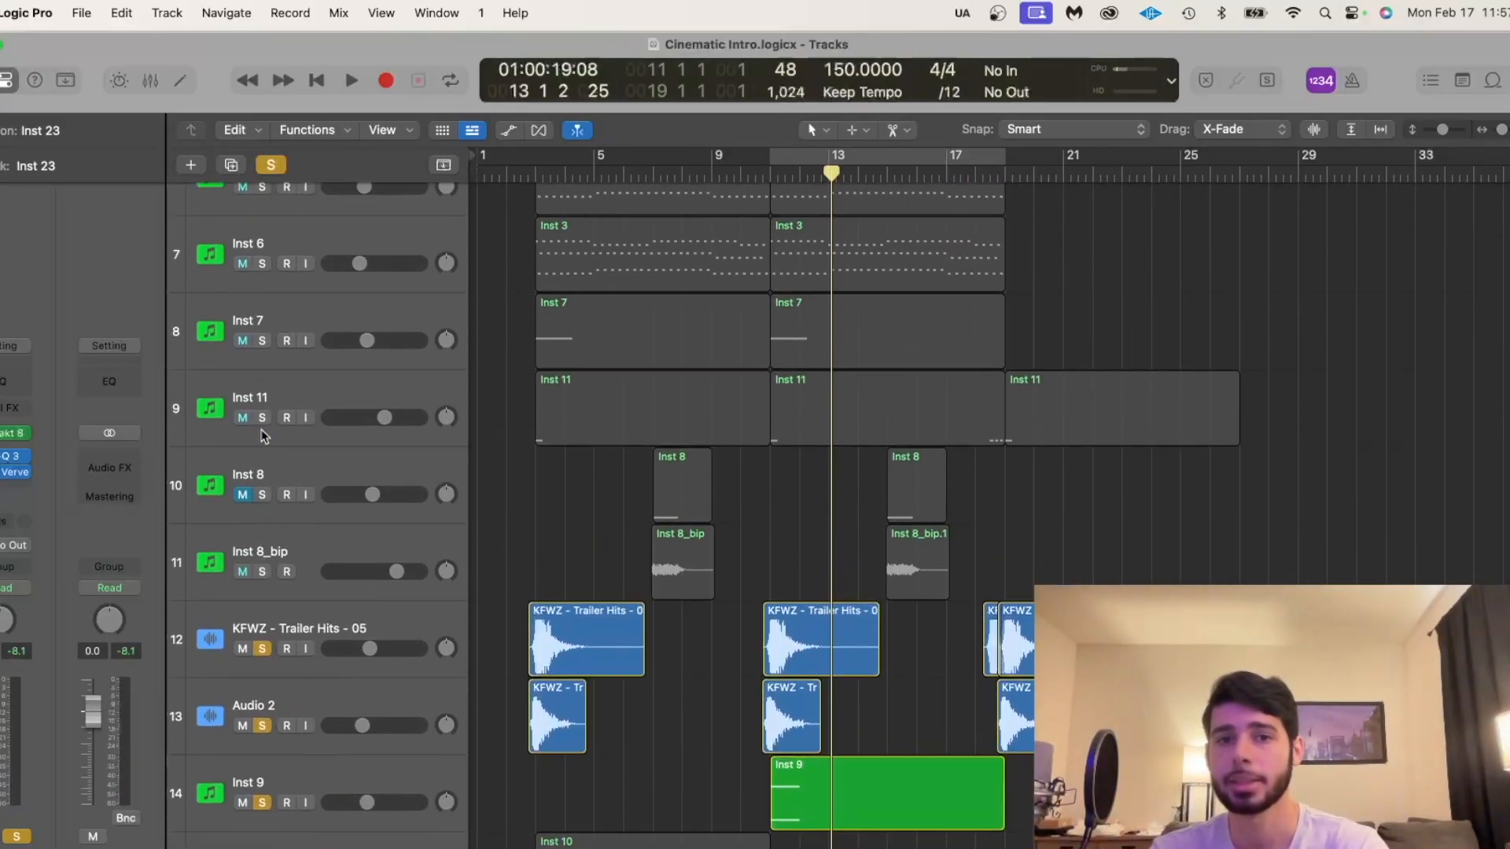
{"action": "left_click", "coordinate": [262, 341]}
{"action": "left_click", "coordinate": [262, 418]}
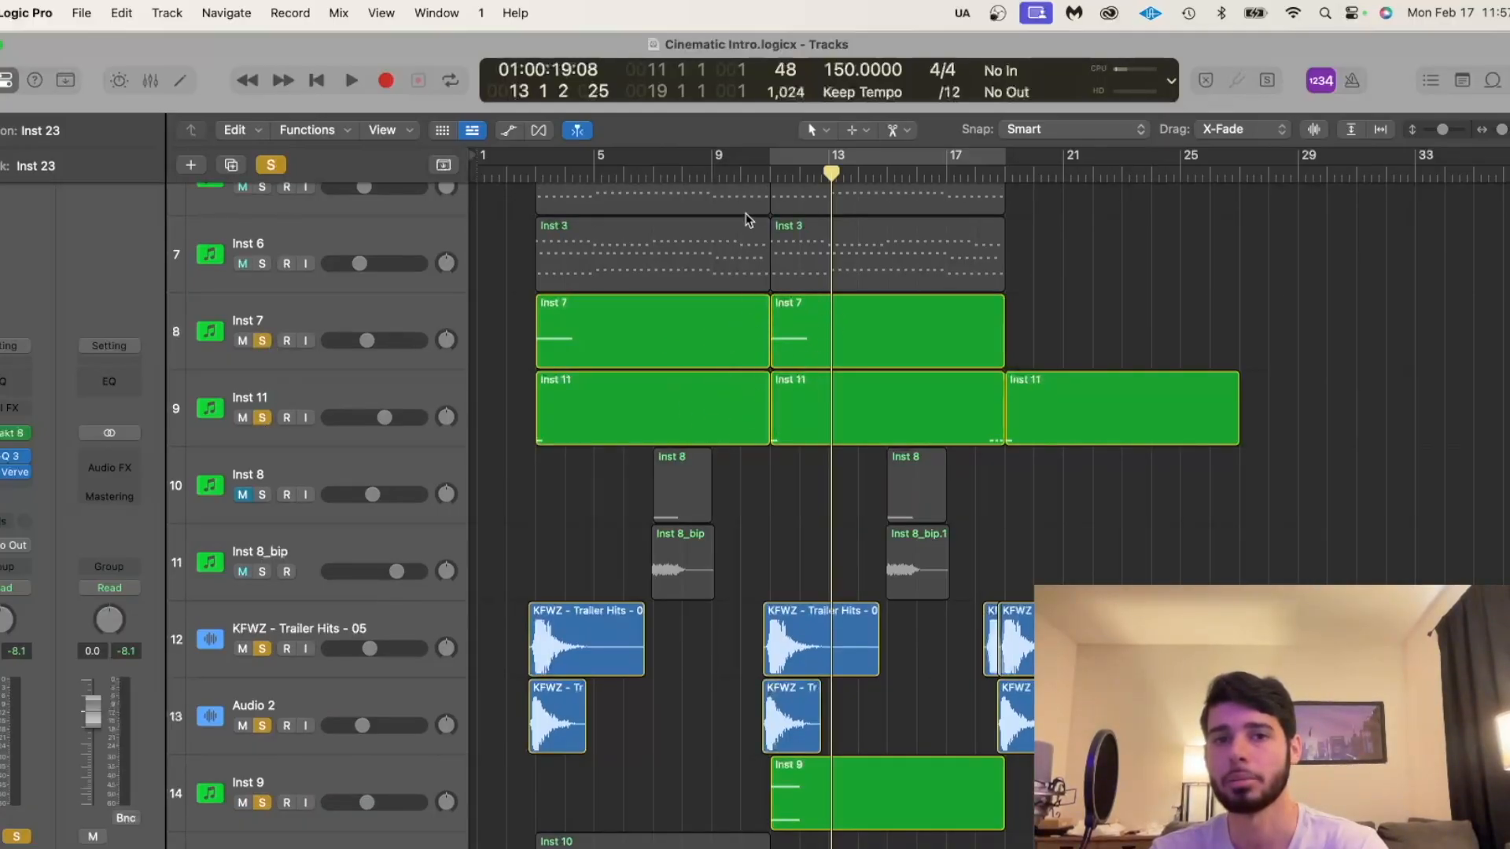
Play the soloed hit layers together from just before bar 11 and clear all solos.
{"action": "scroll", "coordinate": [877, 622], "scroll_direction": "down", "scroll_amount": 3}
{"action": "key", "text": "space"}
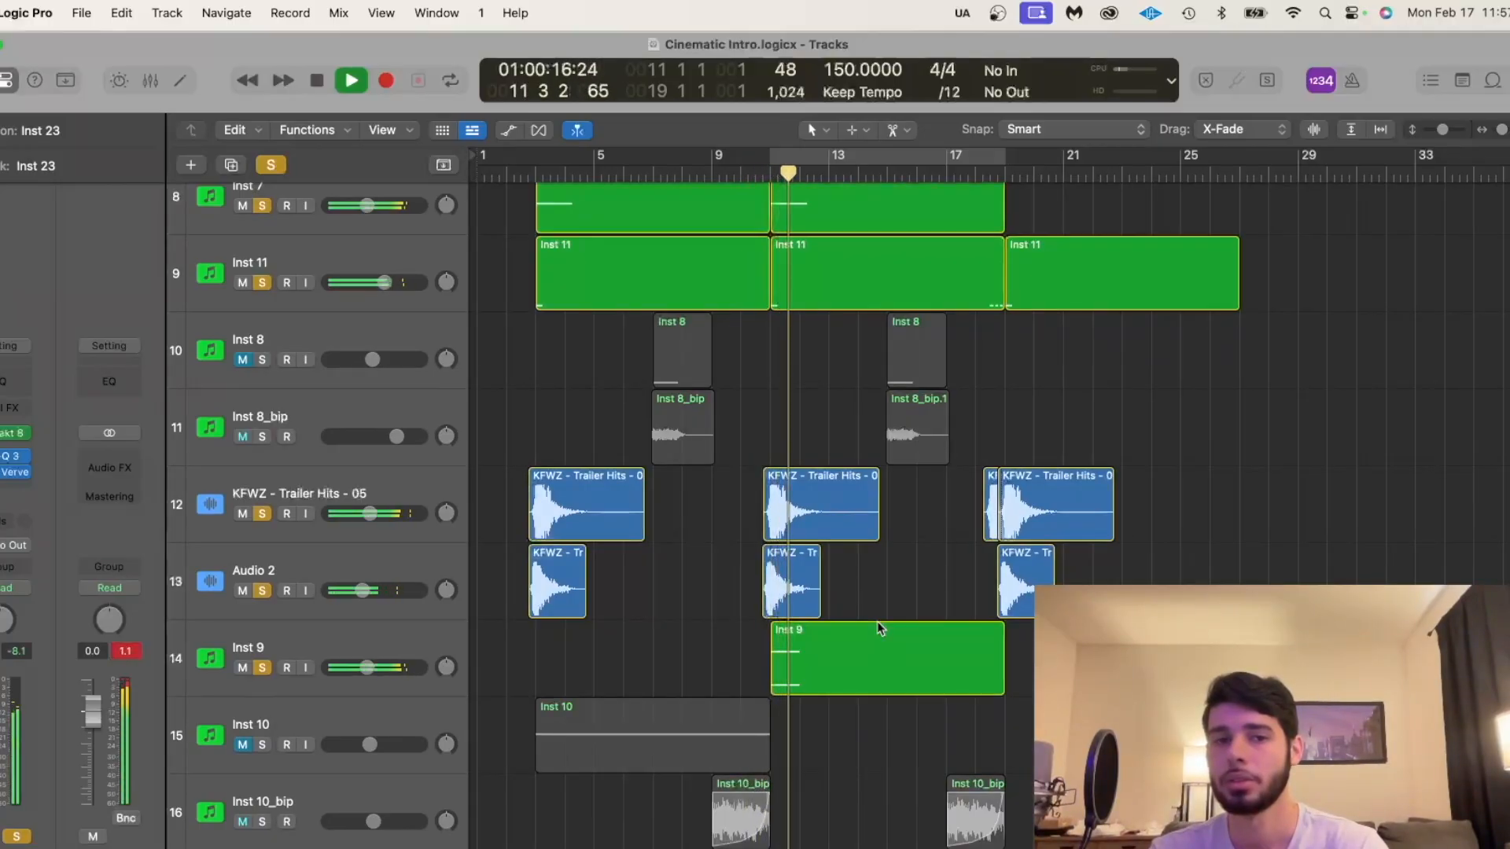
{"action": "key", "text": "space"}
{"action": "left_click", "coordinate": [275, 164]}
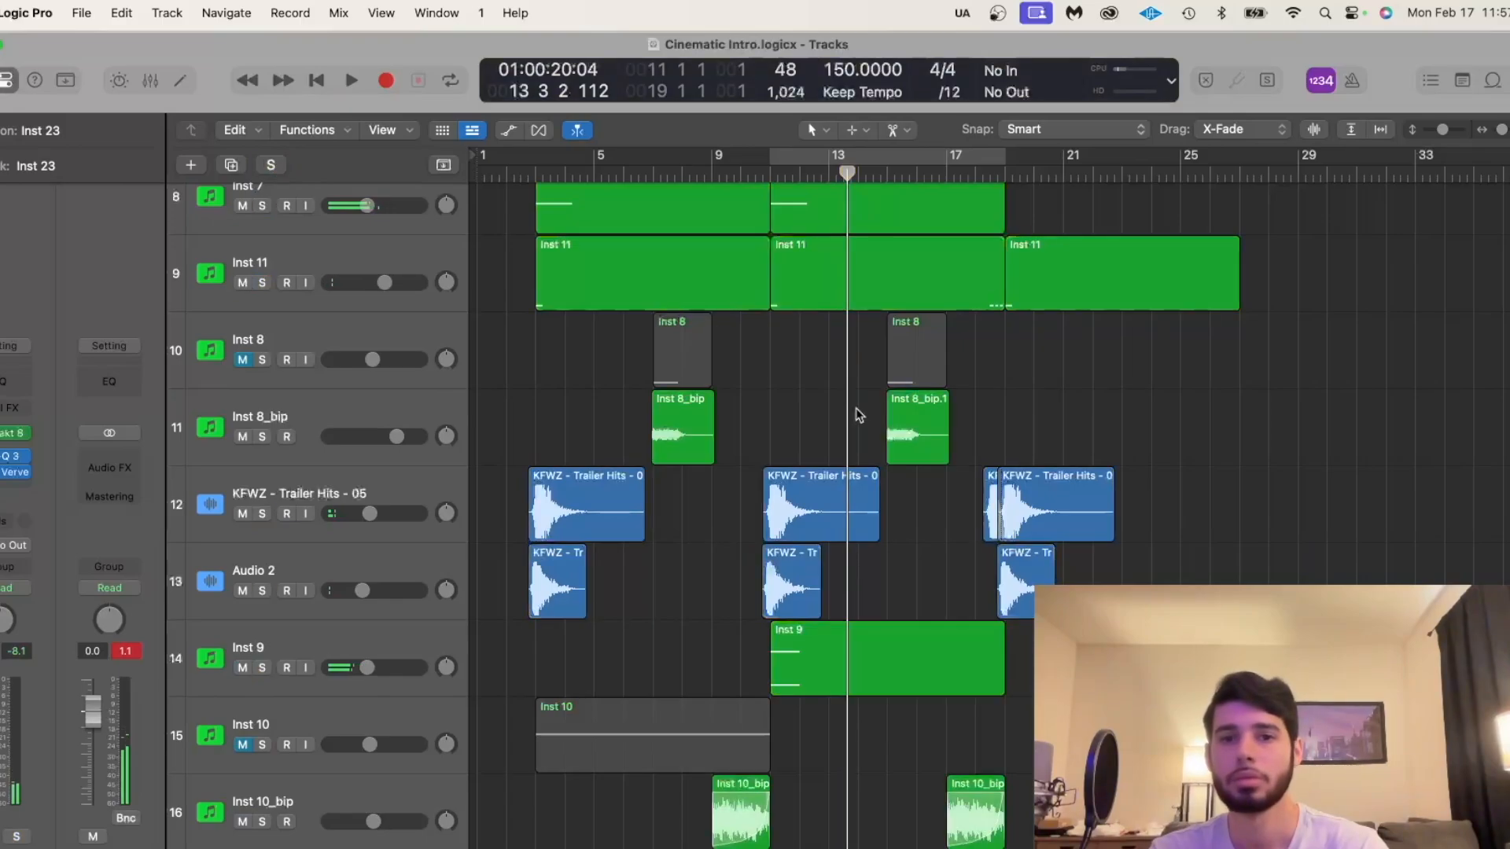
Play the soloed Inst 21 together with RYOS_BS - Reese Dark around bar 11, and take the Reese Dark out of solo.
{"action": "scroll", "coordinate": [859, 415], "scroll_direction": "up", "scroll_amount": 10}
{"action": "scroll", "coordinate": [859, 416], "scroll_direction": "down", "scroll_amount": 8}
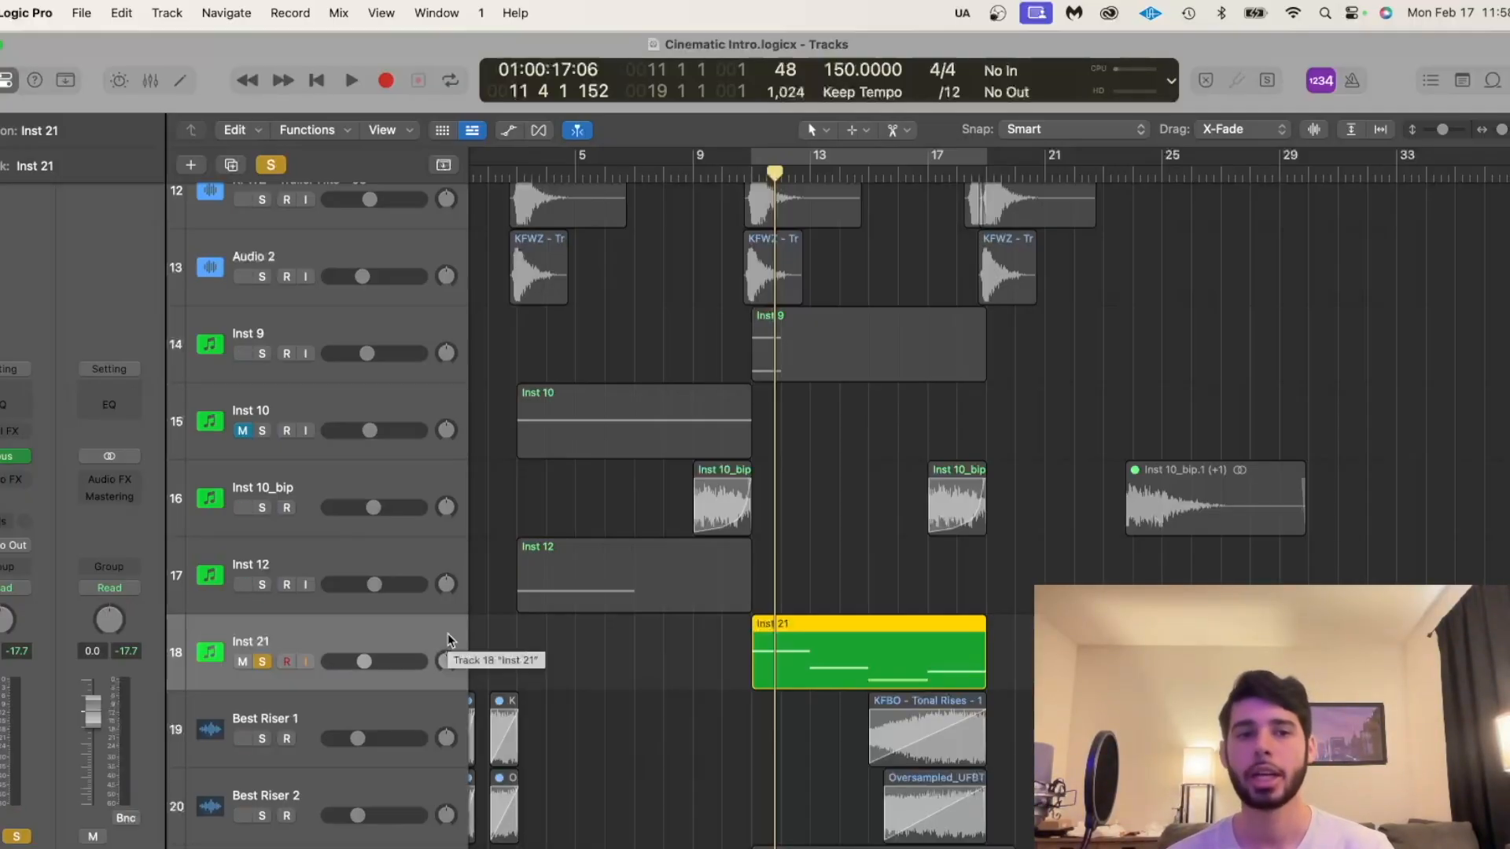
{"action": "scroll", "coordinate": [772, 664], "scroll_direction": "down", "scroll_amount": 5}
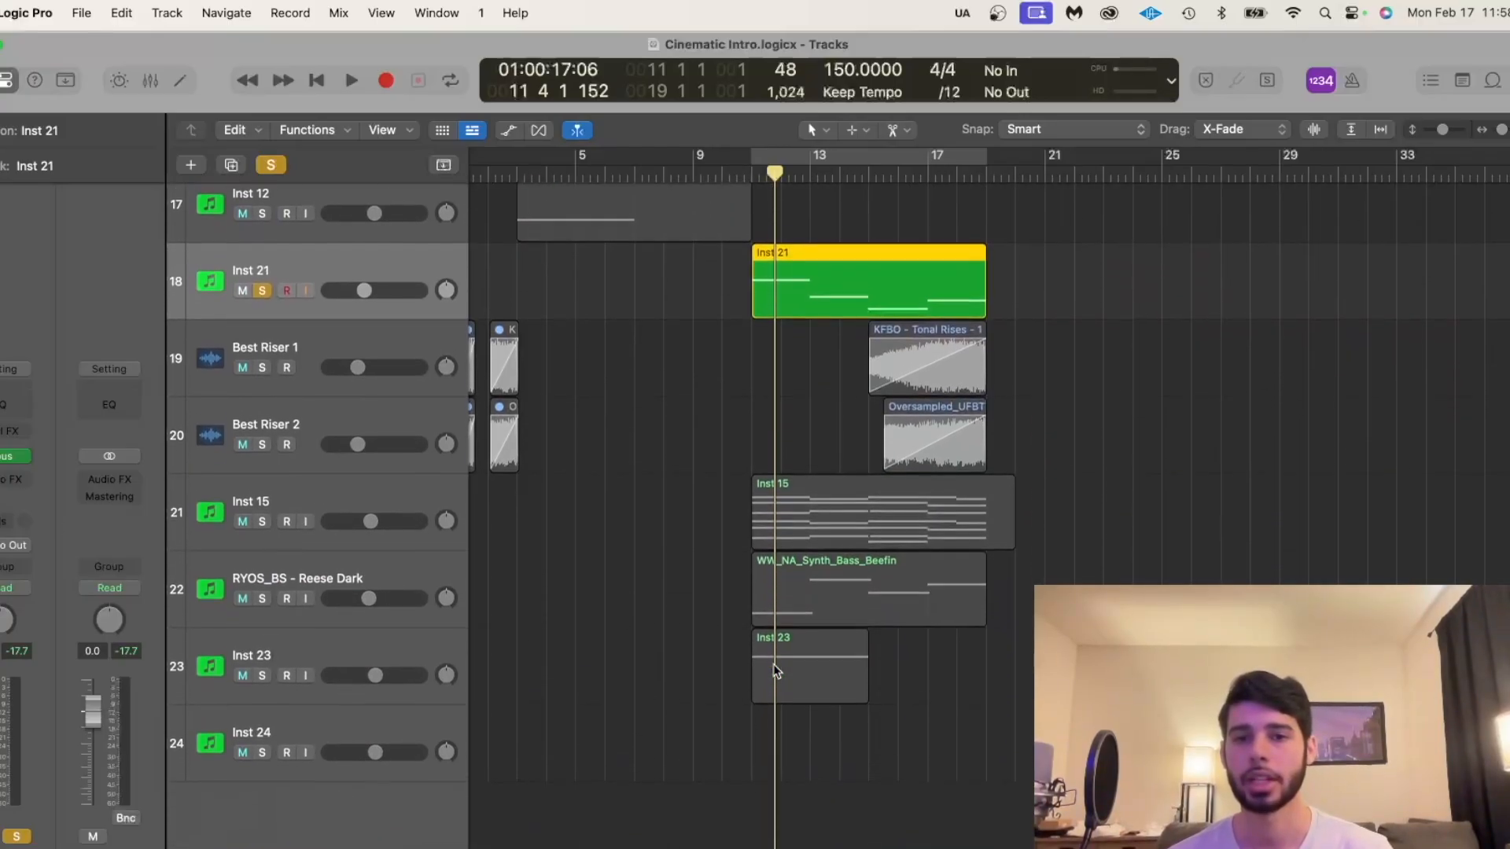
{"action": "left_click", "coordinate": [263, 603]}
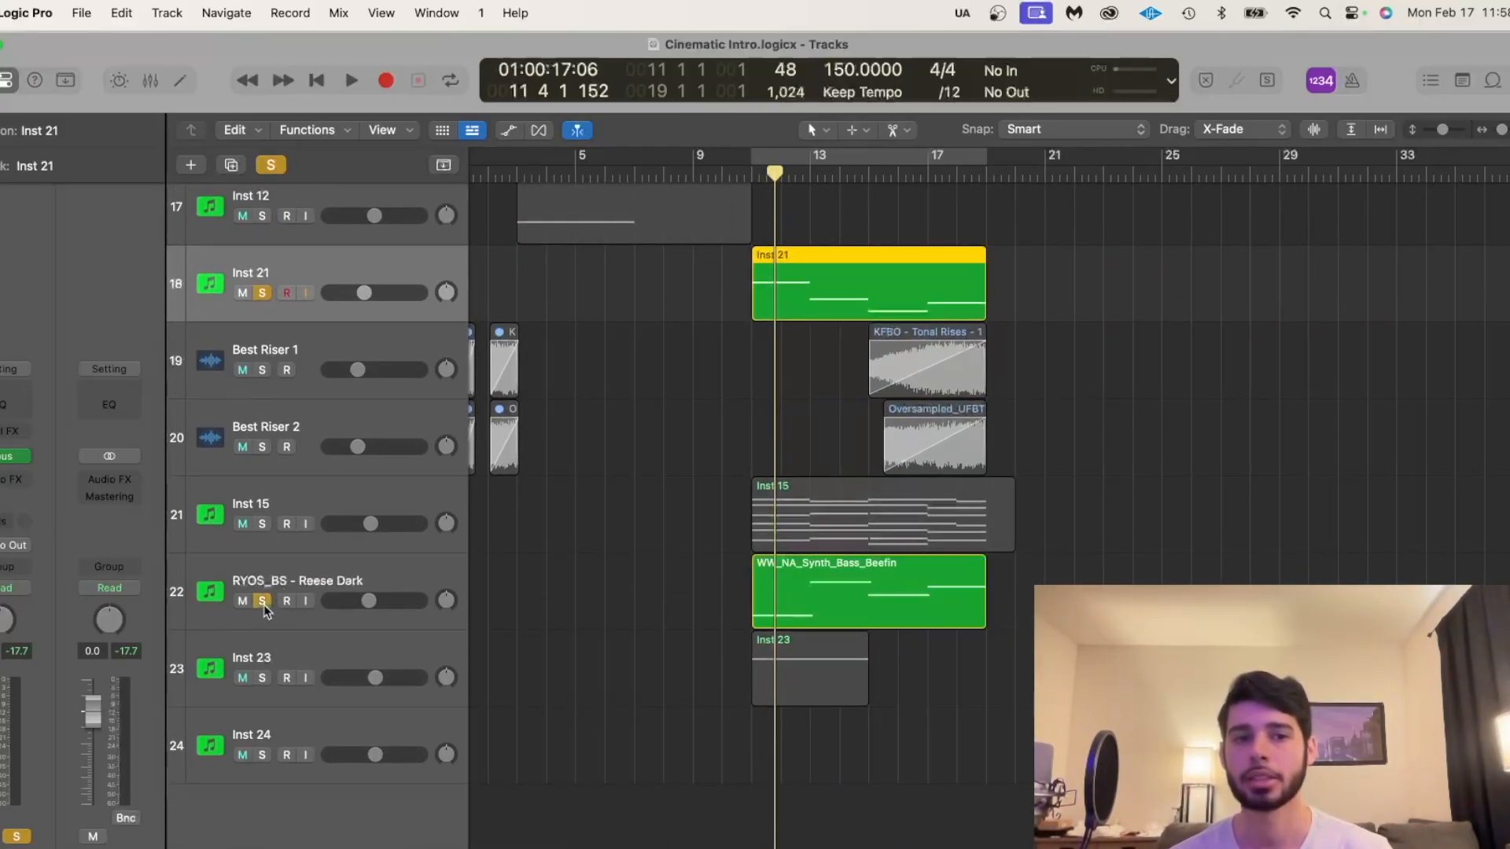
{"action": "key", "text": "comma"}
{"action": "key", "text": "space"}
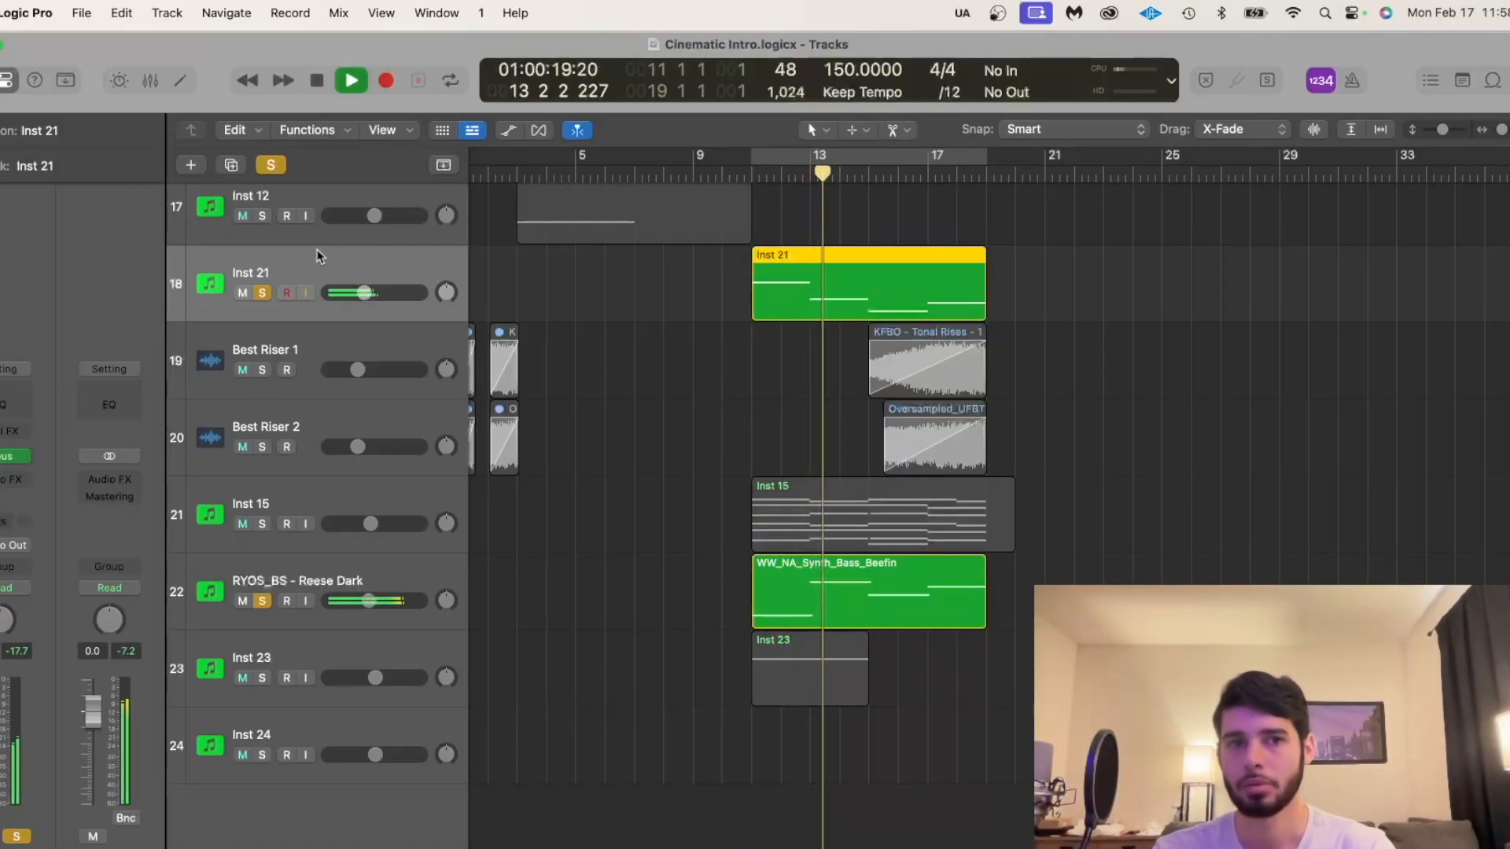
{"action": "key", "text": "space"}
{"action": "left_click", "coordinate": [272, 601]}
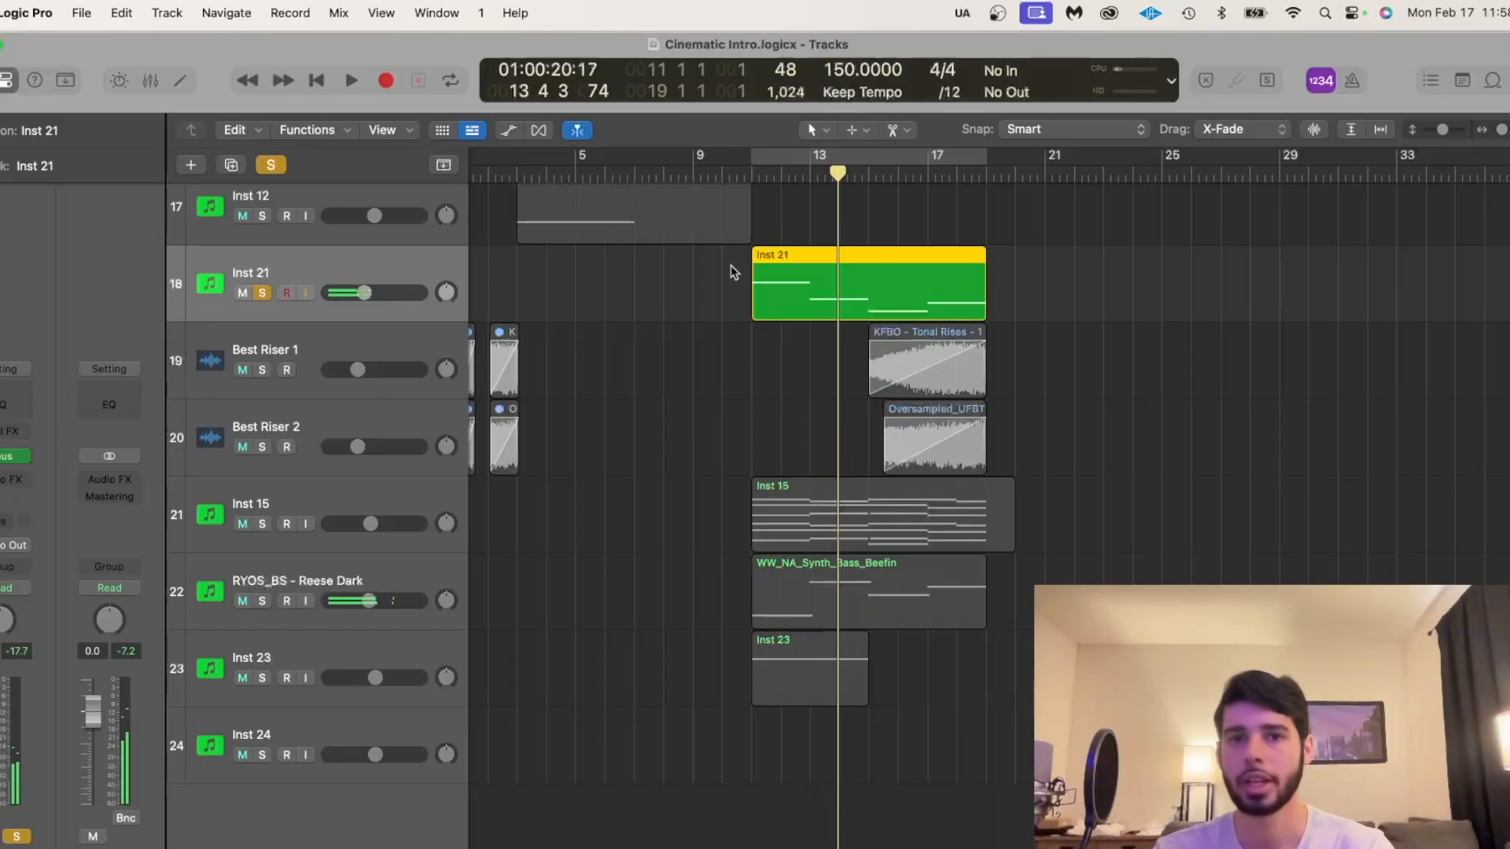
Place the playhead just before bar 11 and view the LB Sus MAX low brass patch in Inst 21's Opus instrument.
{"action": "left_click", "coordinate": [743, 171]}
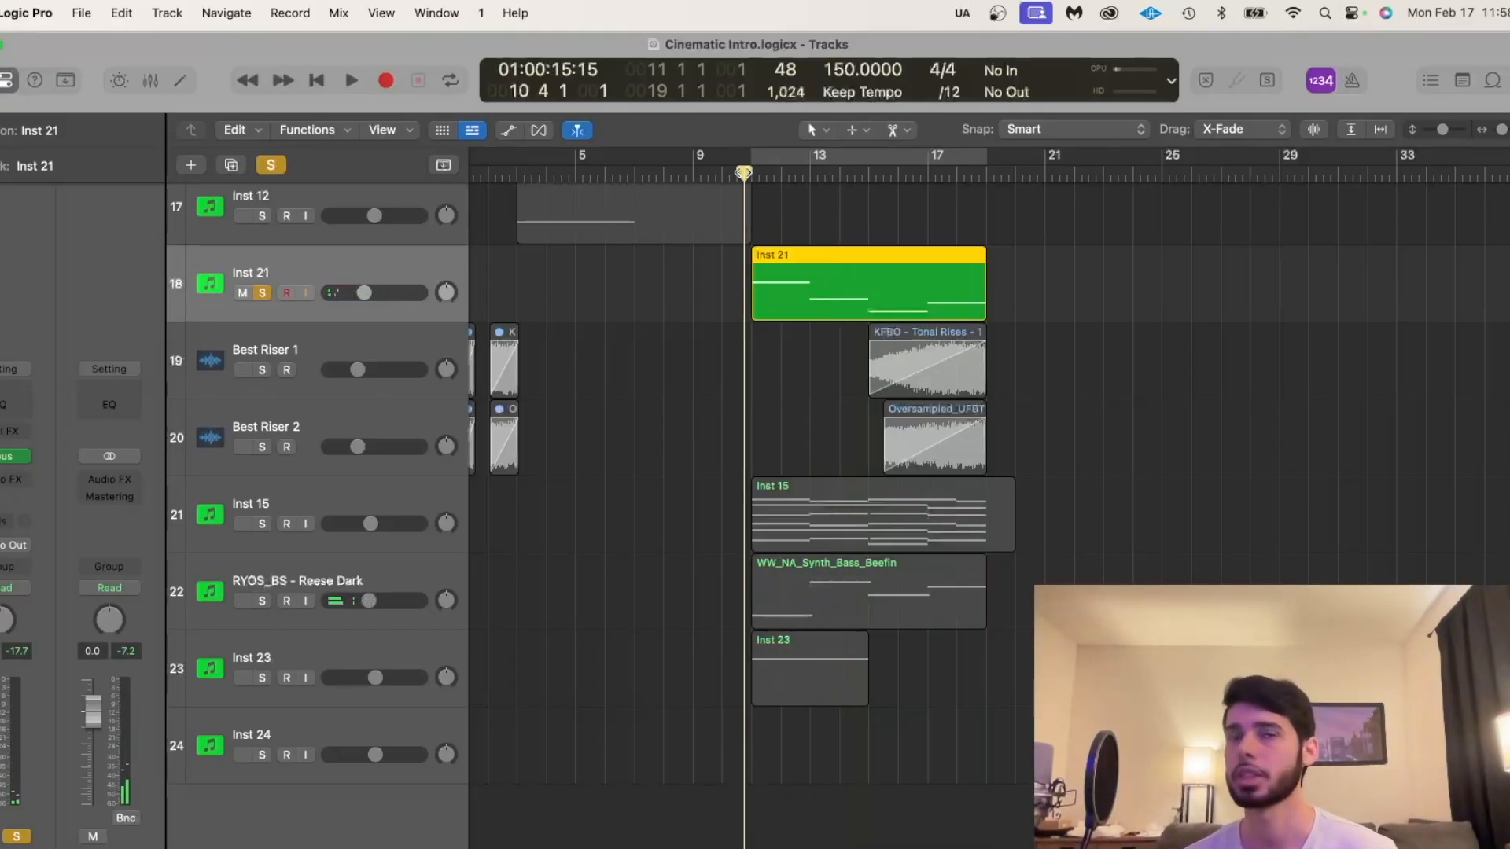
{"action": "left_click", "coordinate": [16, 456]}
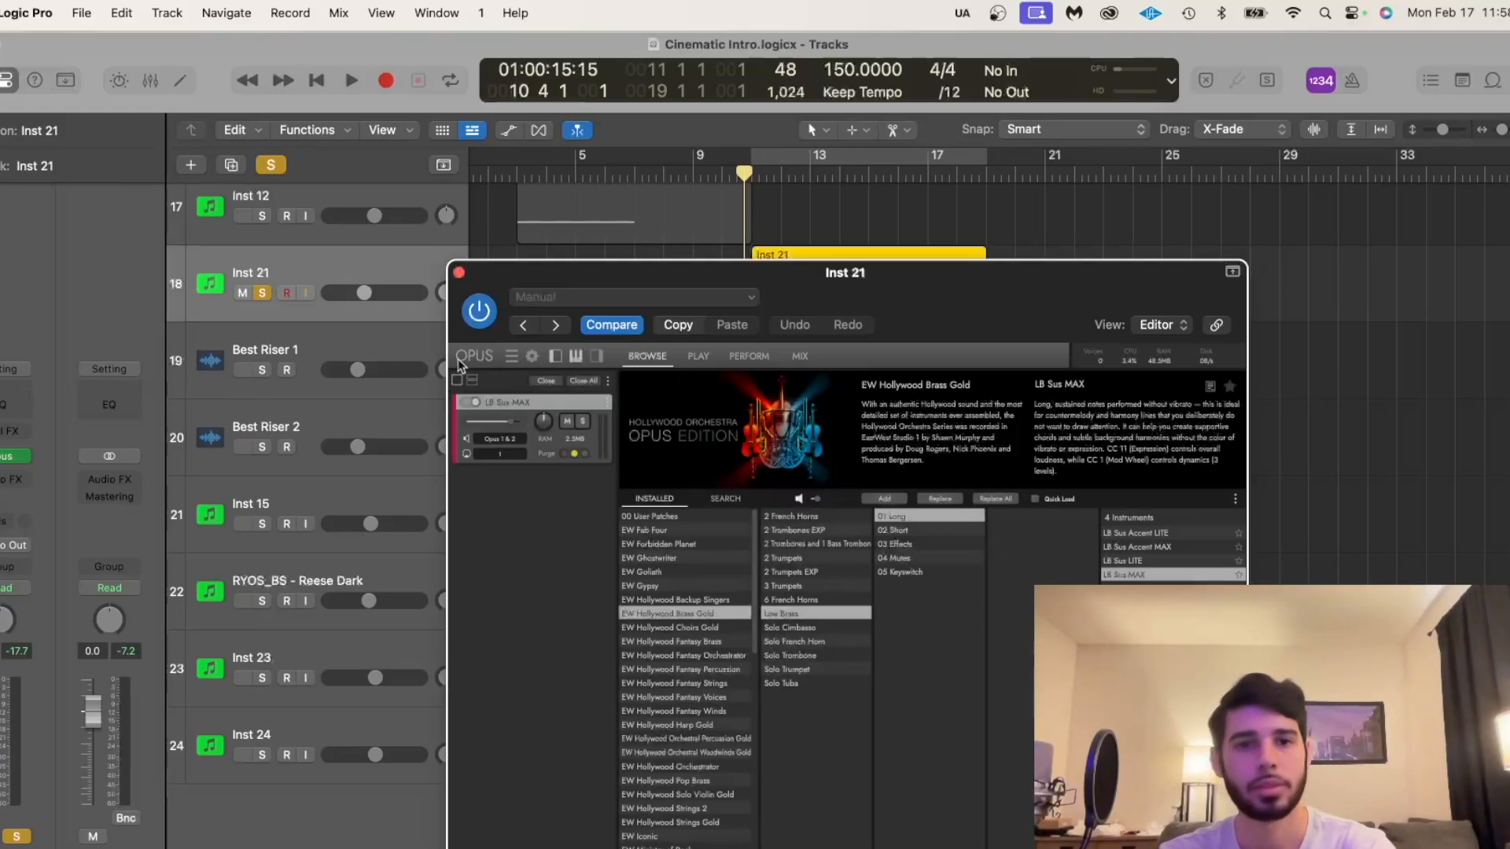
{"action": "left_click", "coordinate": [459, 272]}
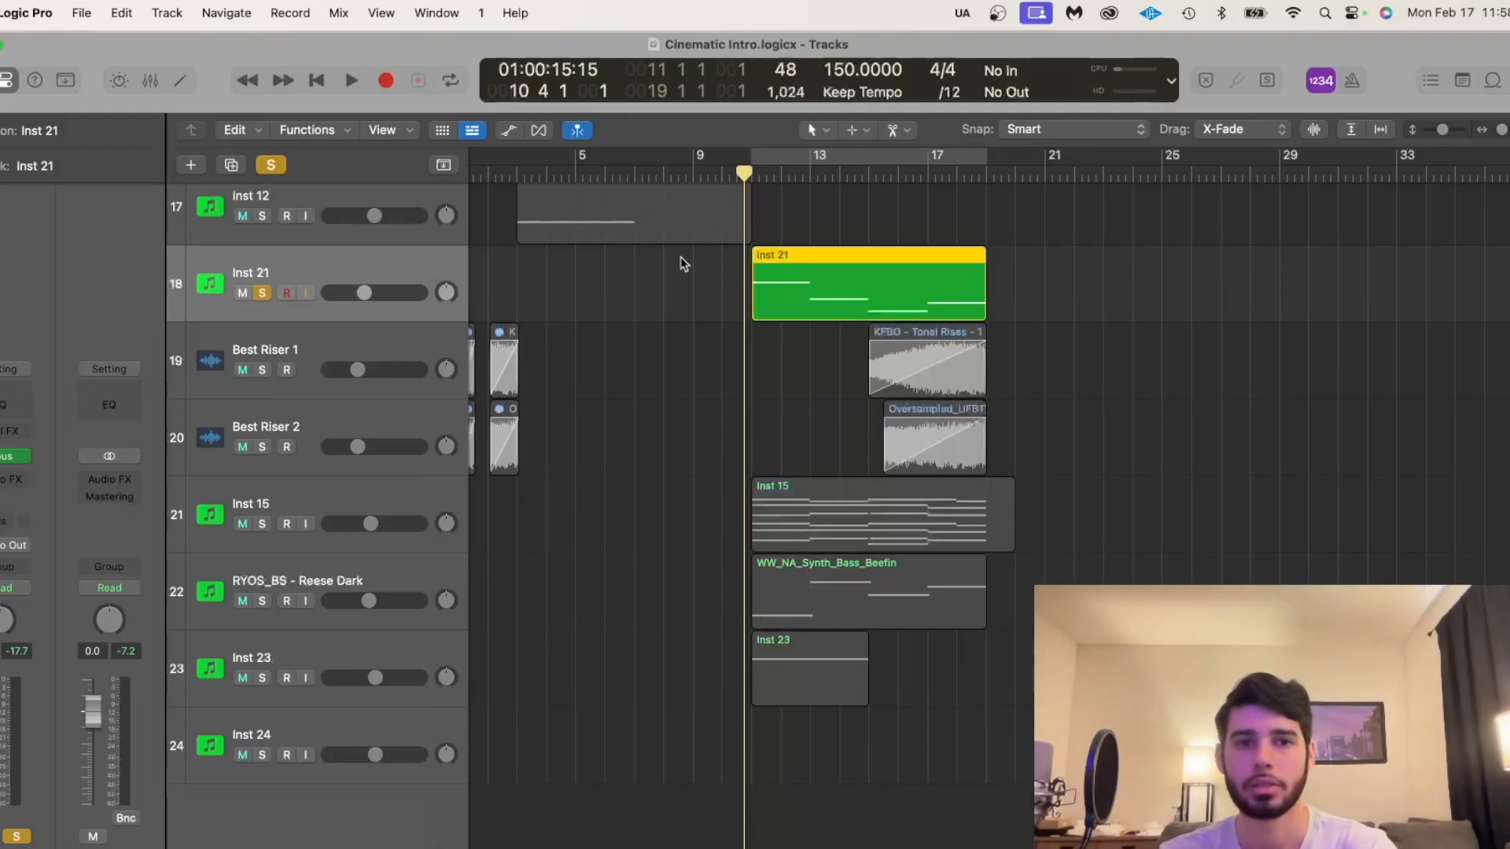
Examine the notes of the Inst 21 region in the Piano Roll while playing it from just before bar 11.
{"action": "double_click", "coordinate": [799, 267]}
{"action": "key", "text": "space"}
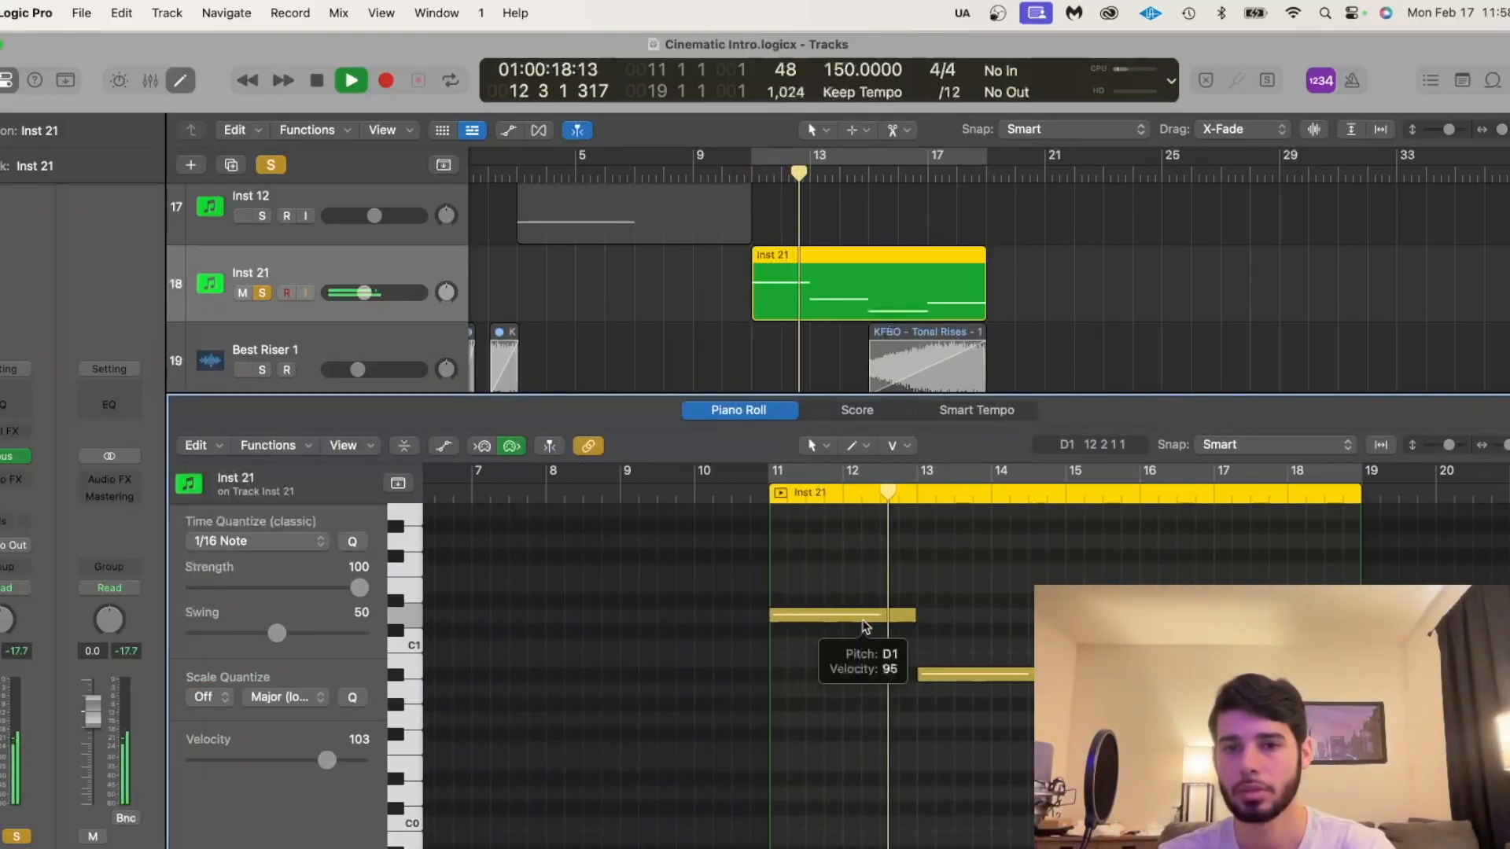
{"action": "key", "text": "space"}
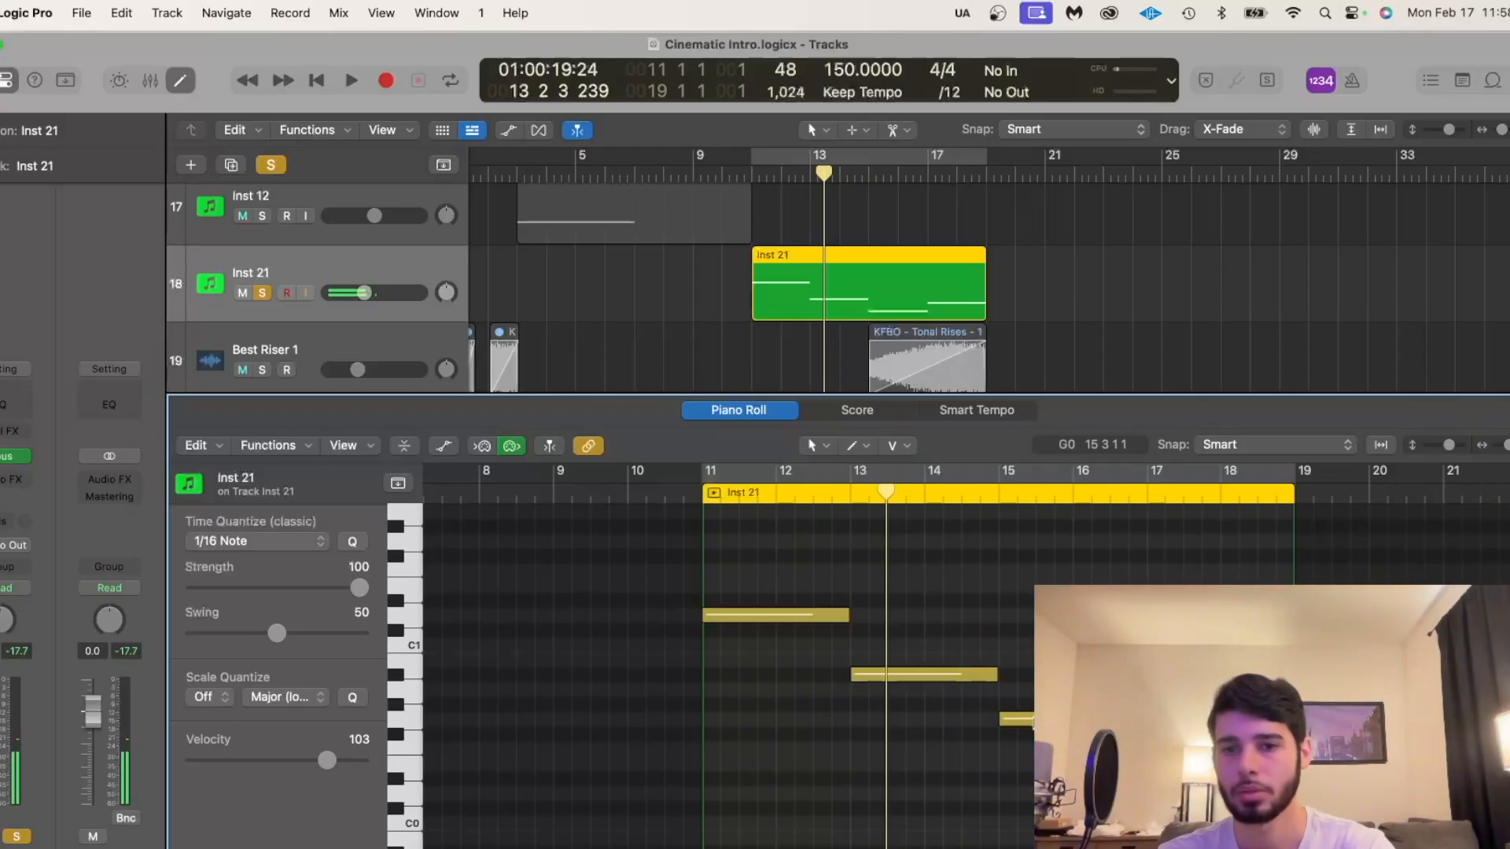
{"action": "left_click", "coordinate": [1017, 719]}
{"action": "key", "text": "Right"}
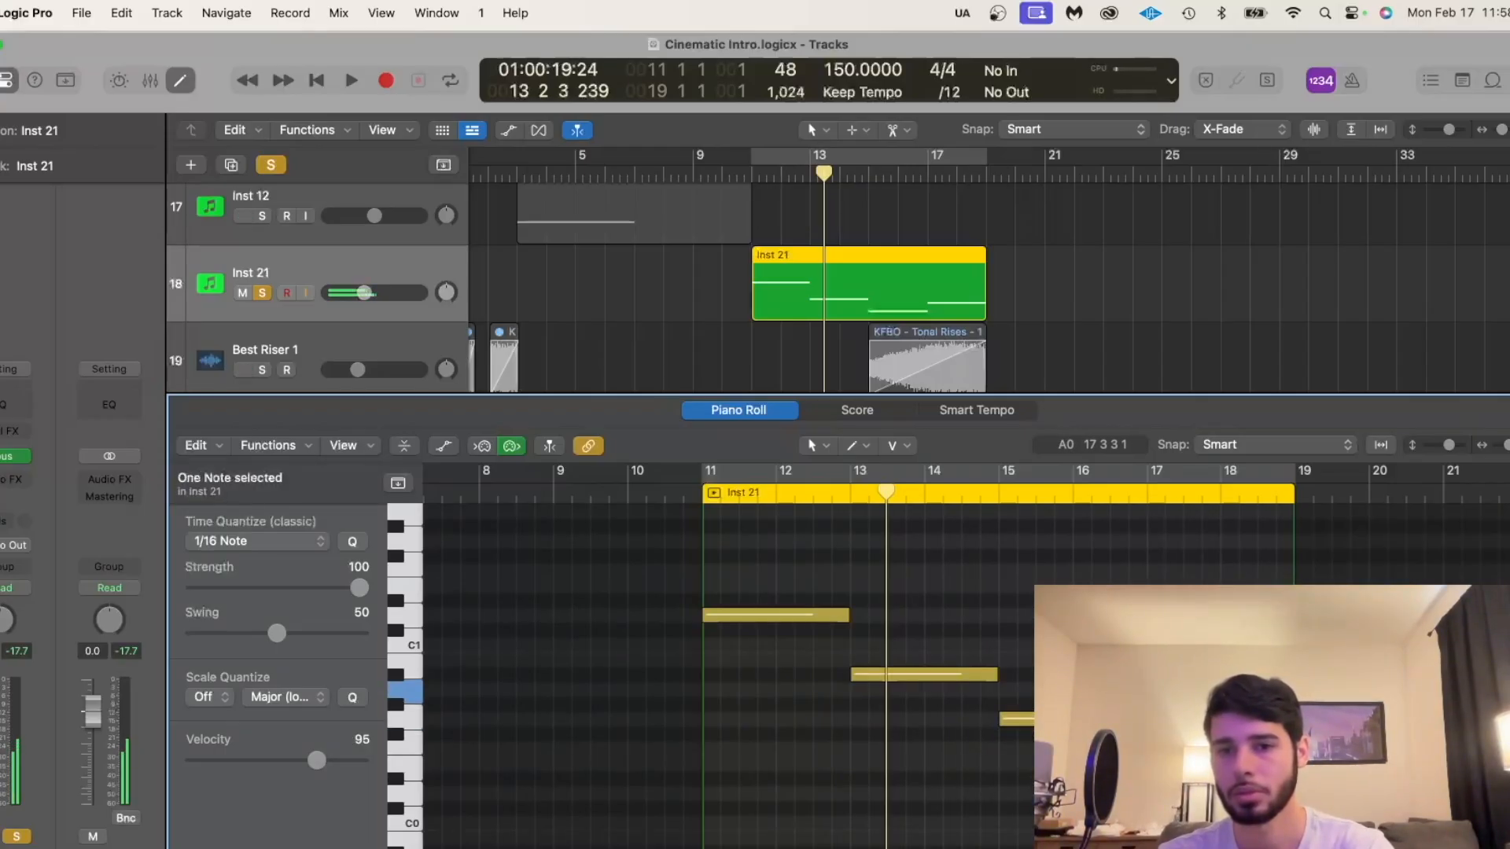
{"action": "key", "text": "e"}
Unsolo Inst 21 and play Best Riser 1 and Best Riser 2 soloed together through the build into bar 19.
{"action": "key", "text": "s"}
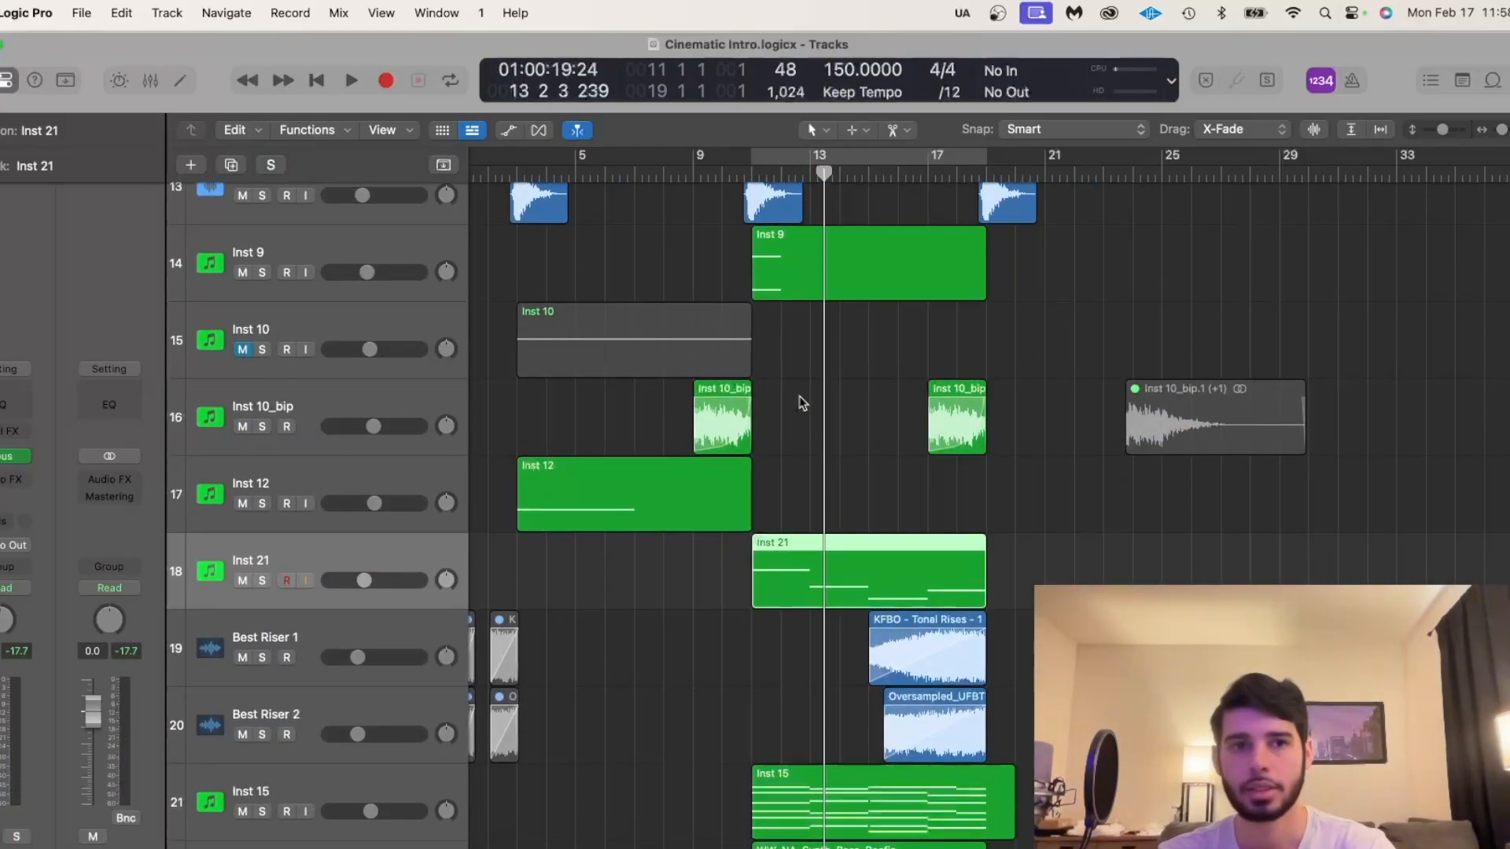
{"action": "scroll", "coordinate": [799, 395], "scroll_direction": "down", "scroll_amount": 3}
{"action": "scroll", "coordinate": [799, 395], "scroll_direction": "up", "scroll_amount": 10}
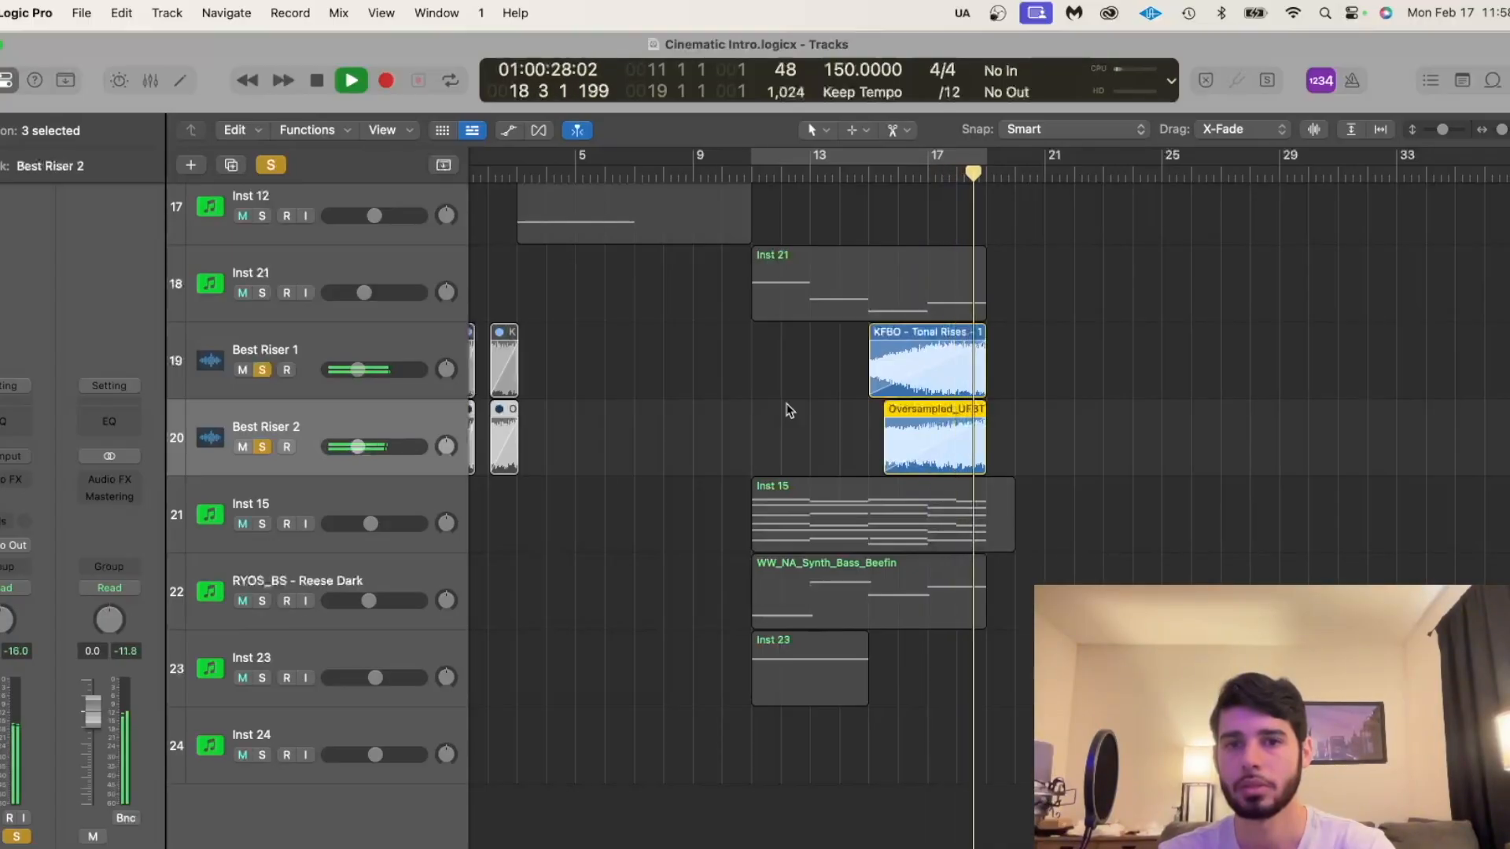
{"action": "key", "text": "space"}
{"action": "left_click", "coordinate": [789, 409]}
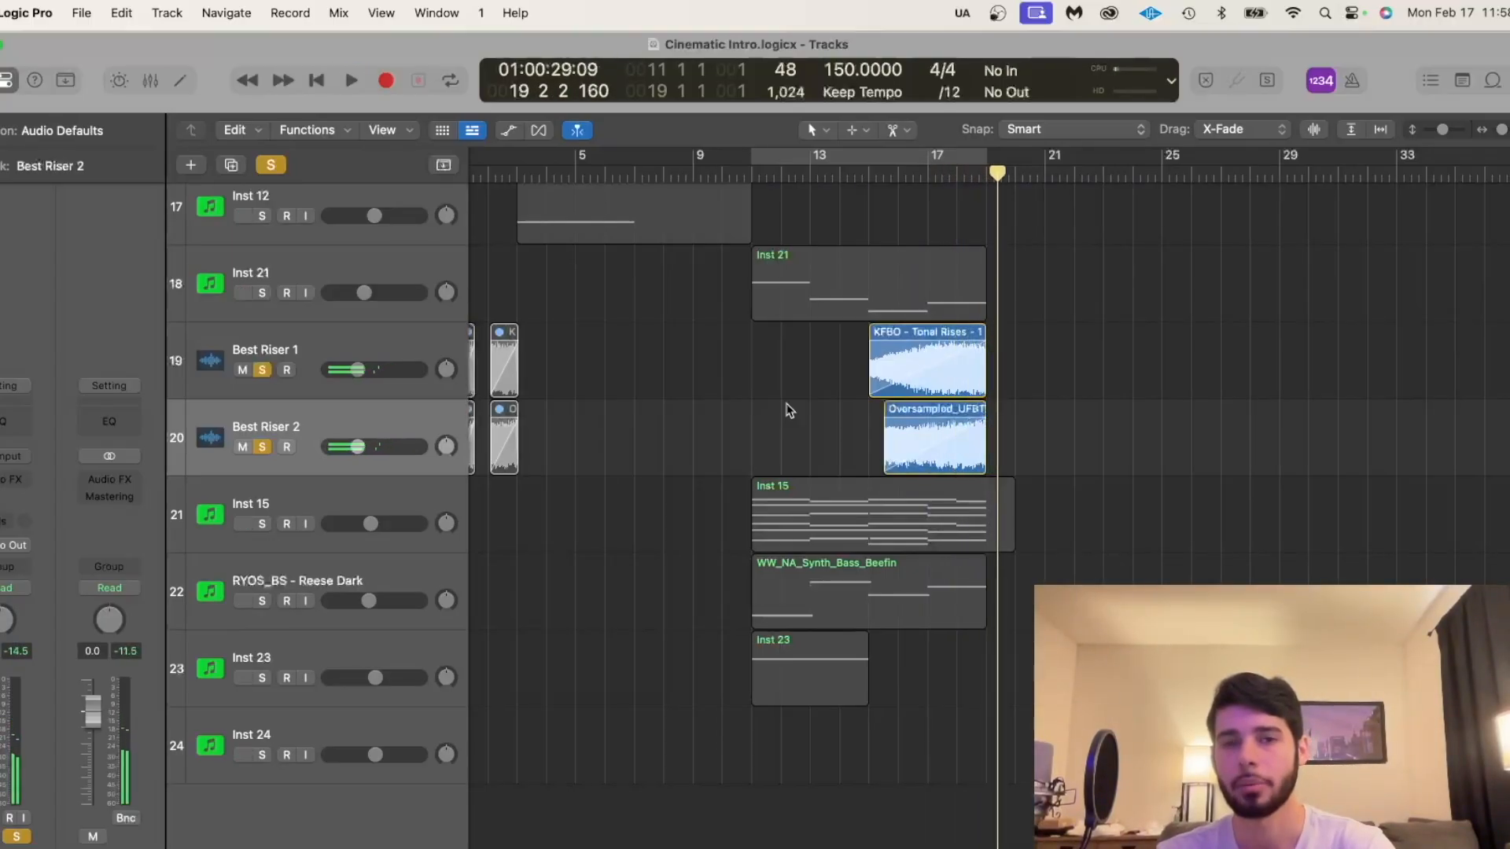
Select the Oversampled_UFBT riser region on Best Riser 2 and open its name field to read the full name.
{"action": "scroll", "coordinate": [788, 410], "scroll_direction": "right", "scroll_amount": 2}
{"action": "scroll", "coordinate": [789, 409], "scroll_direction": "up", "scroll_amount": 1}
{"action": "scroll", "coordinate": [788, 409], "scroll_direction": "up", "scroll_amount": 2}
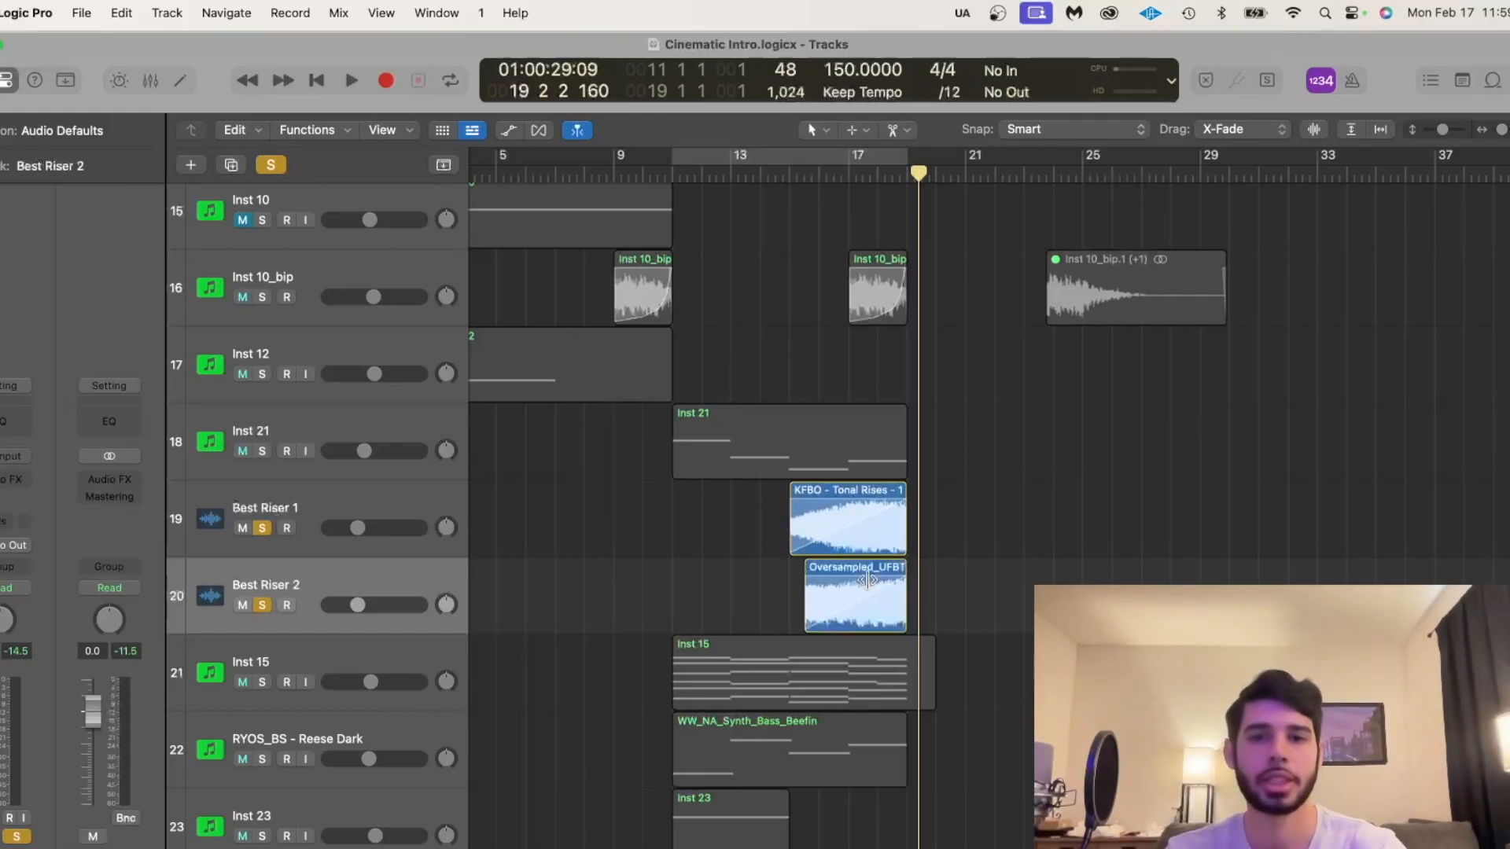
{"action": "left_click", "coordinate": [862, 623]}
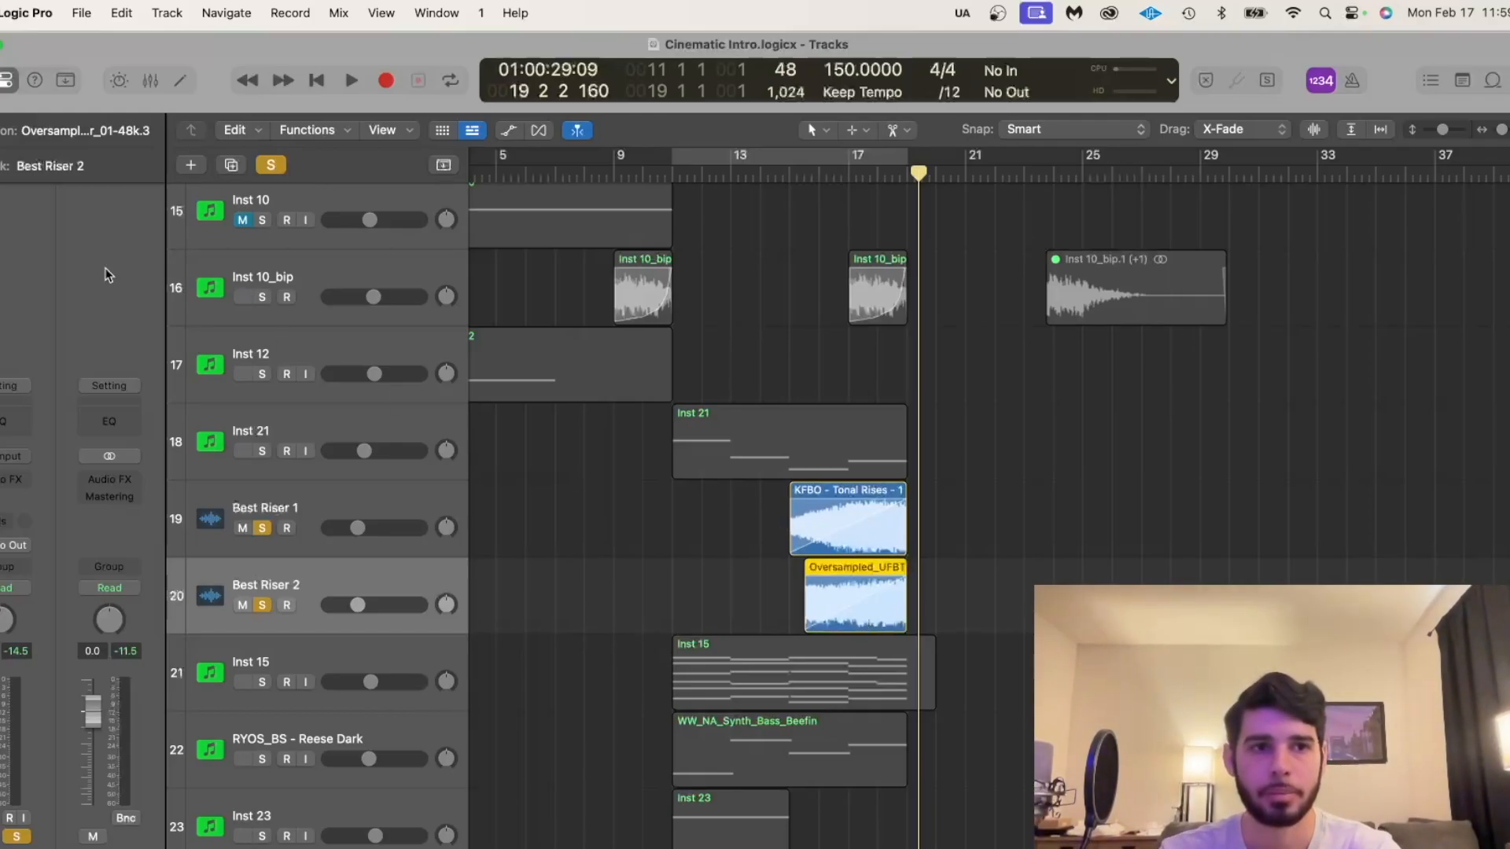
{"action": "left_click", "coordinate": [66, 131]}
{"action": "double_click", "coordinate": [66, 131]}
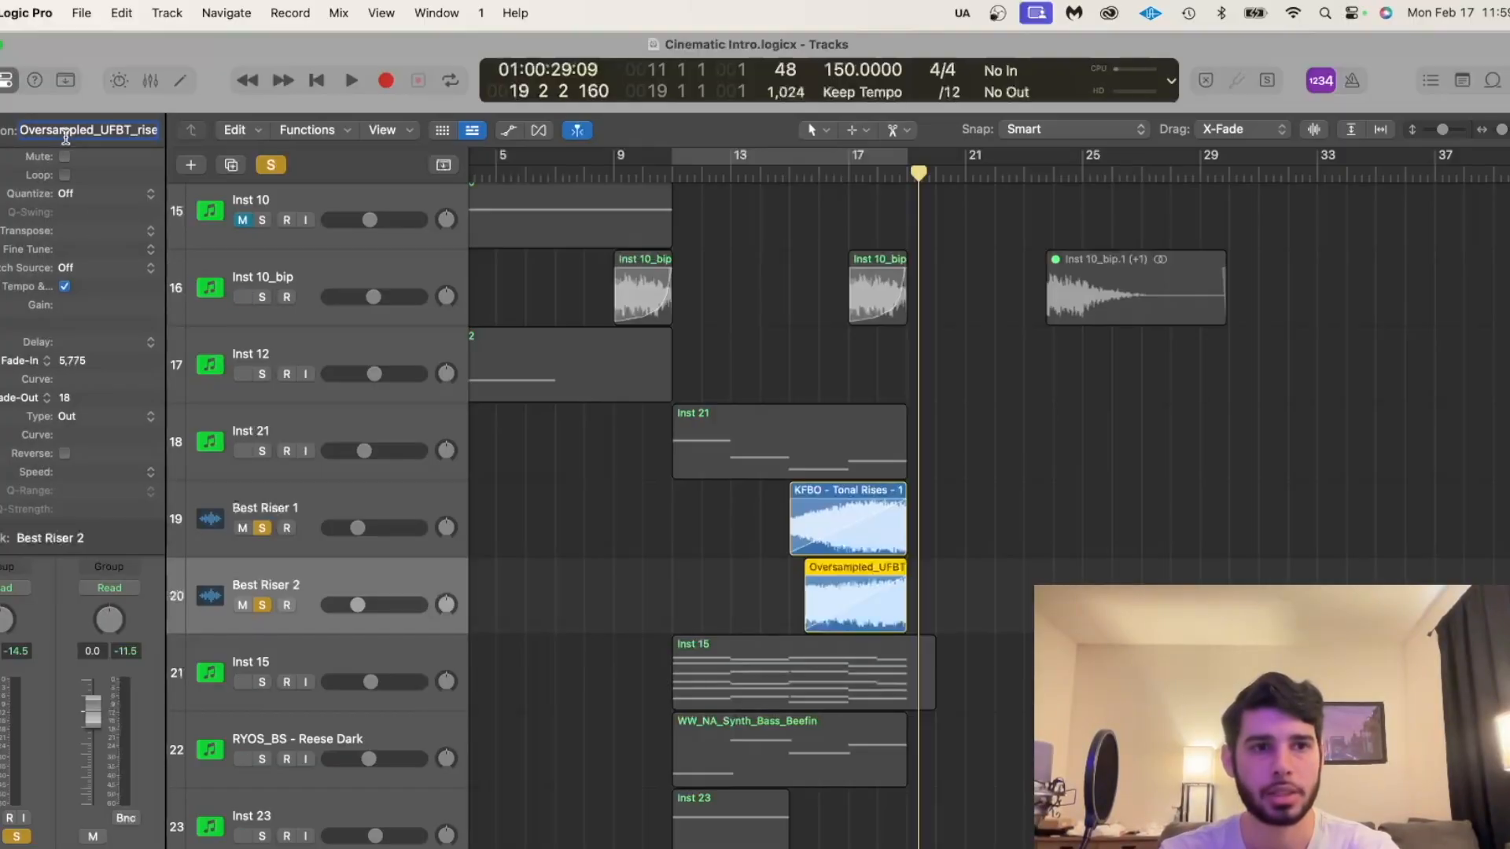
Read the Oversampled_UFBT riser region's name through to its end and close the name field without renaming it.
{"action": "left_click", "coordinate": [113, 130]}
{"action": "left_click", "coordinate": [133, 130]}
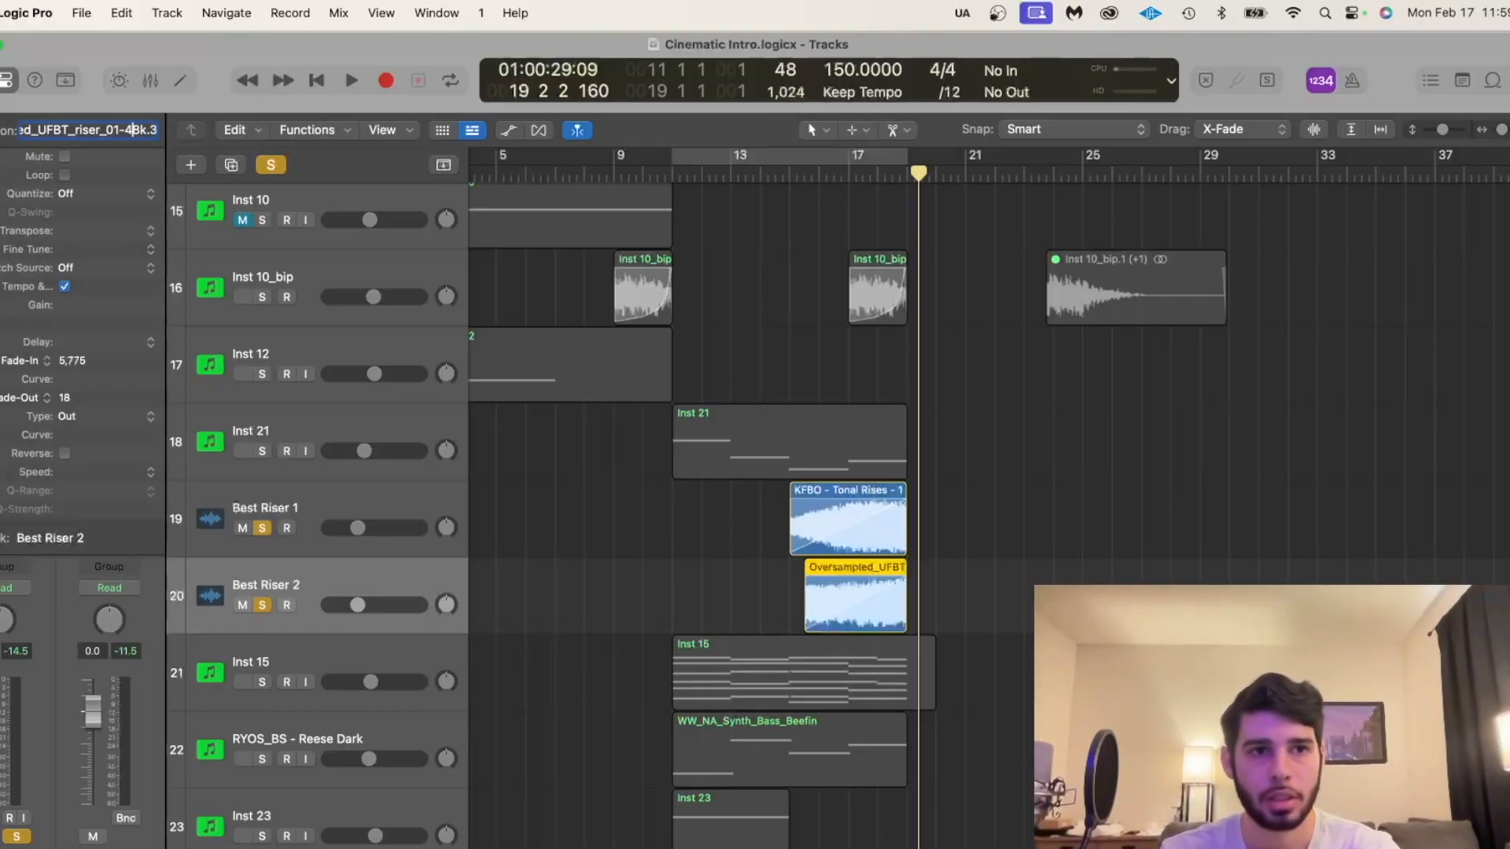
{"action": "left_click", "coordinate": [600, 549]}
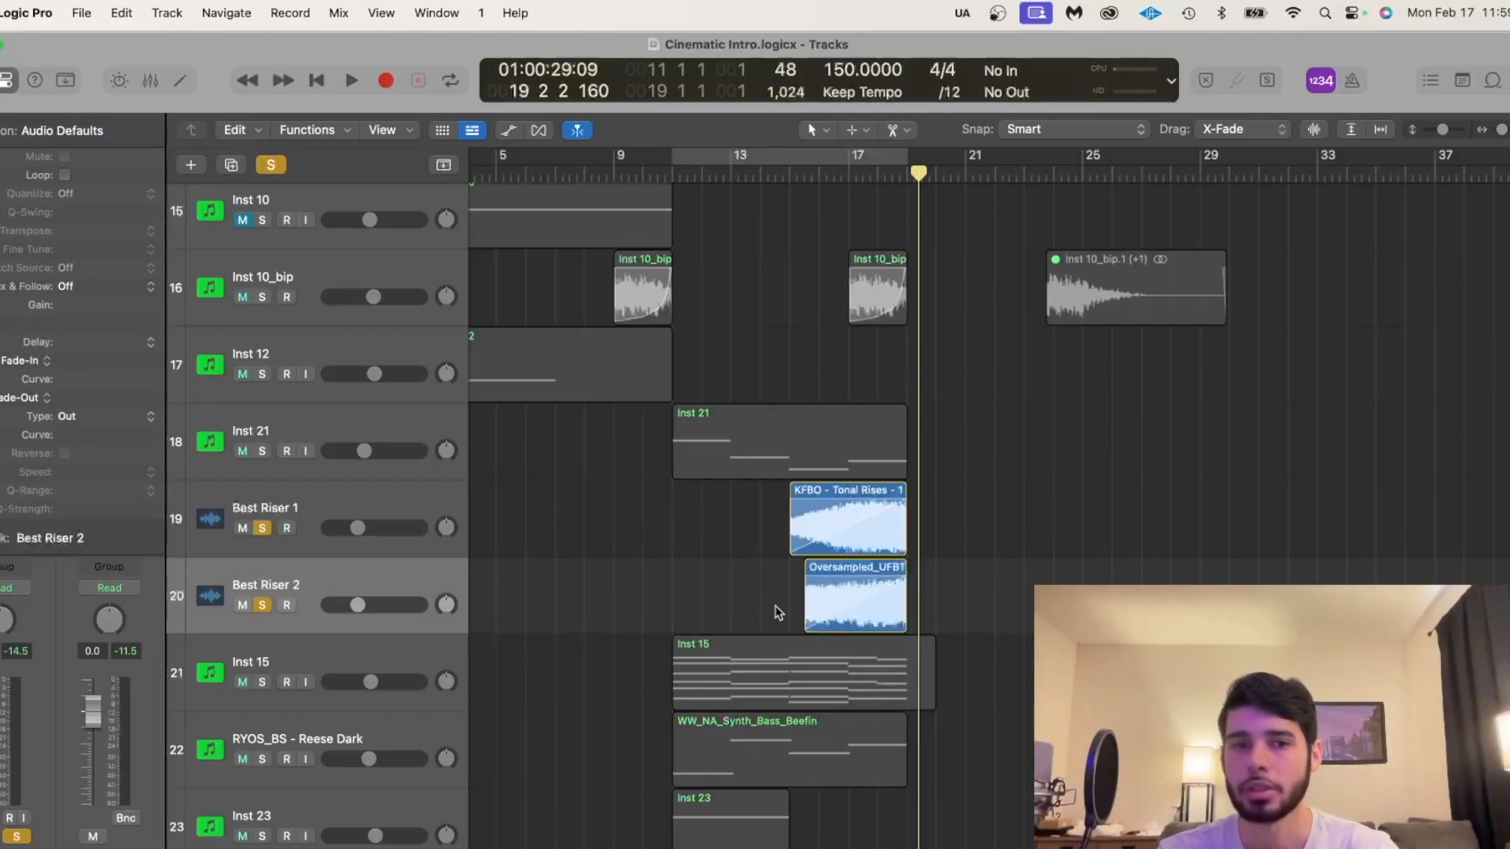
Unsolo Best Riser 1 and play Best Riser 2 soloed on its own from about bar 15, keeping it soloed.
{"action": "left_click", "coordinate": [262, 528]}
{"action": "double_click", "coordinate": [796, 167]}
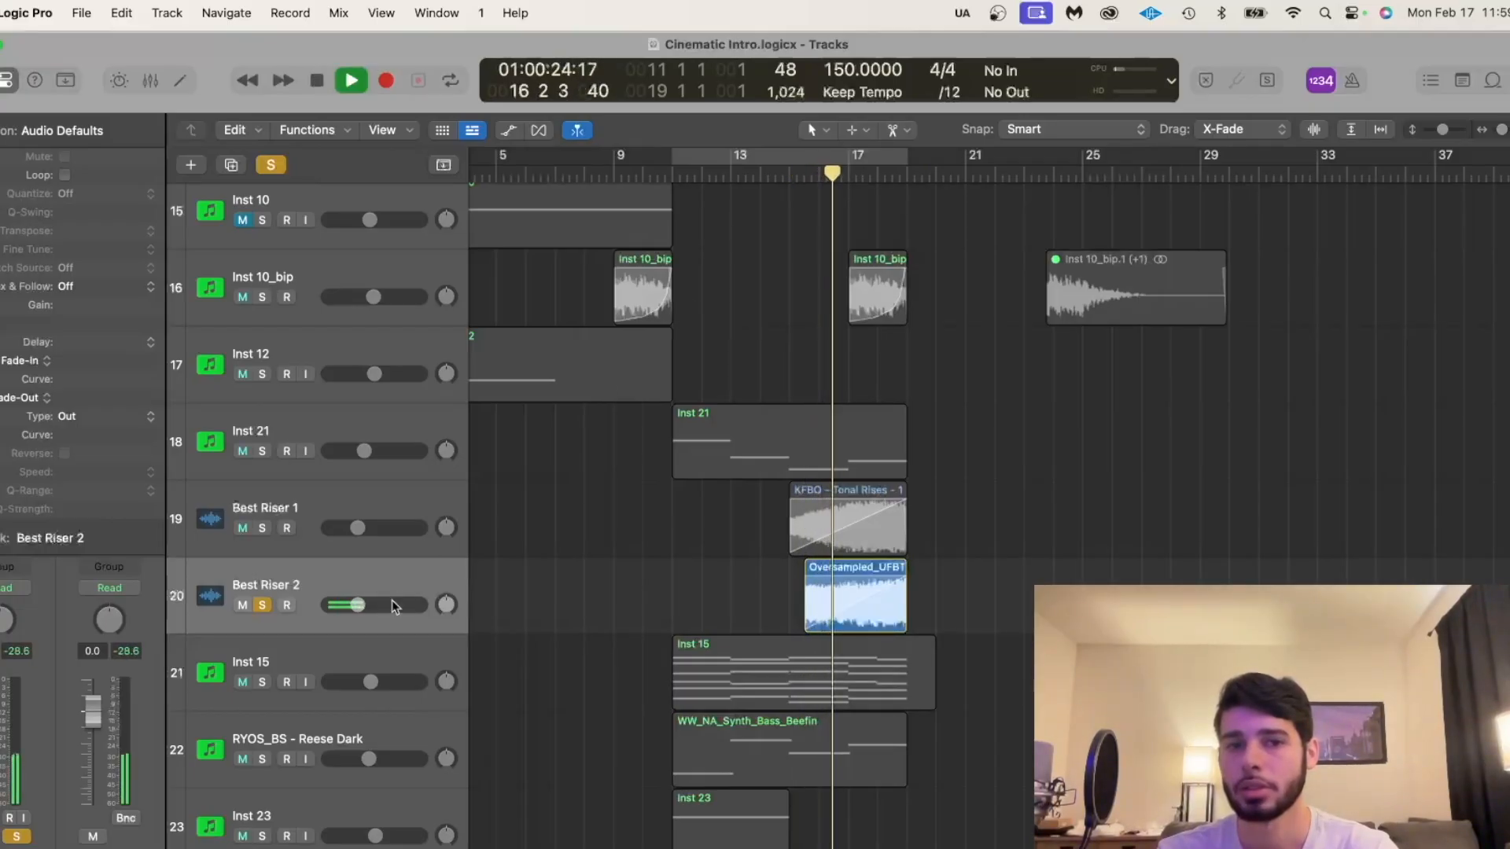
{"action": "key", "text": "space"}
{"action": "left_click", "coordinate": [262, 607]}
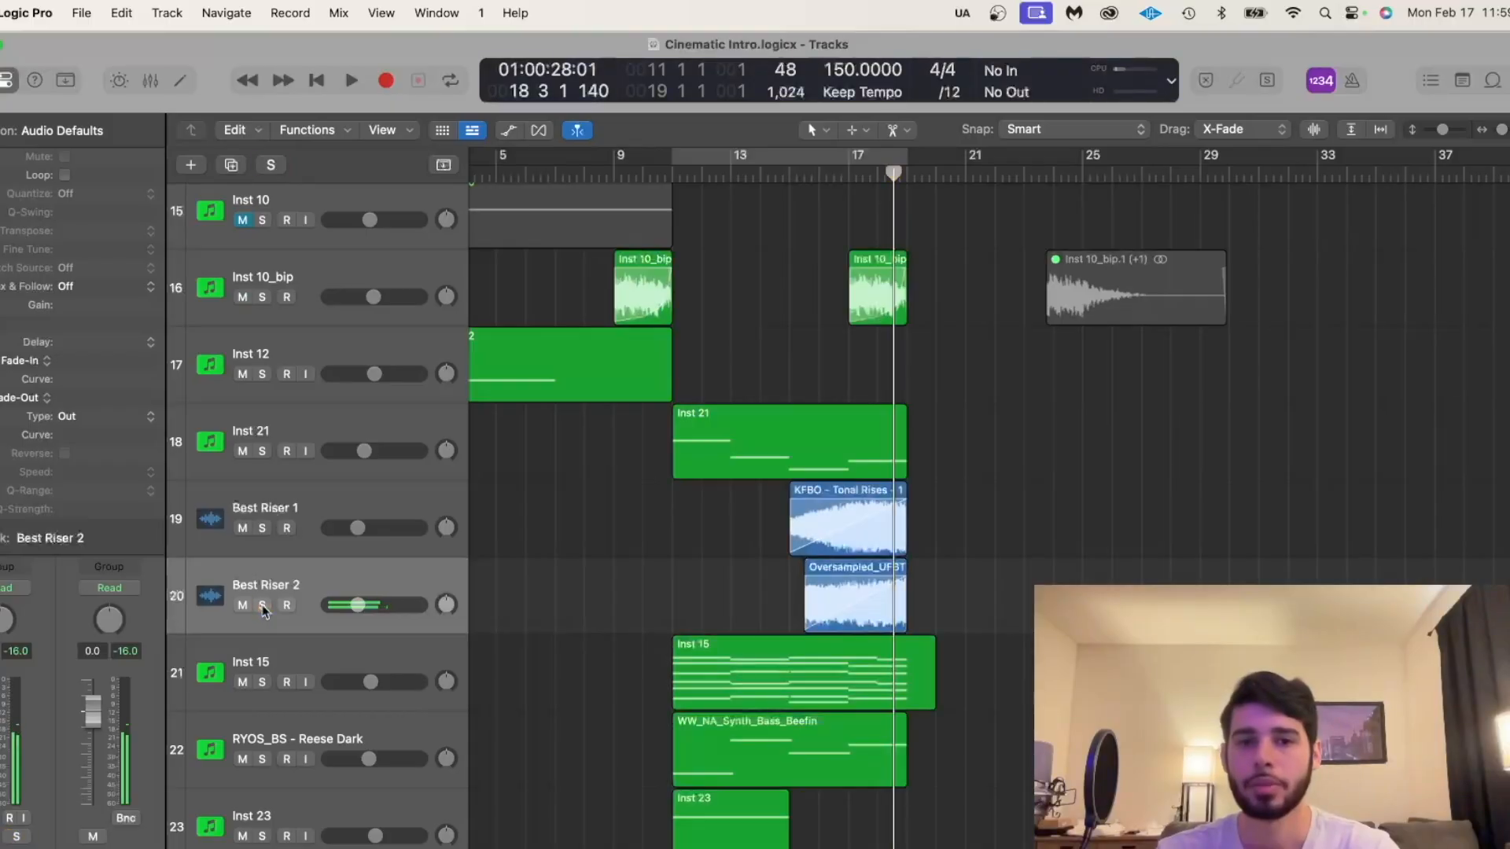
{"action": "key", "text": "s"}
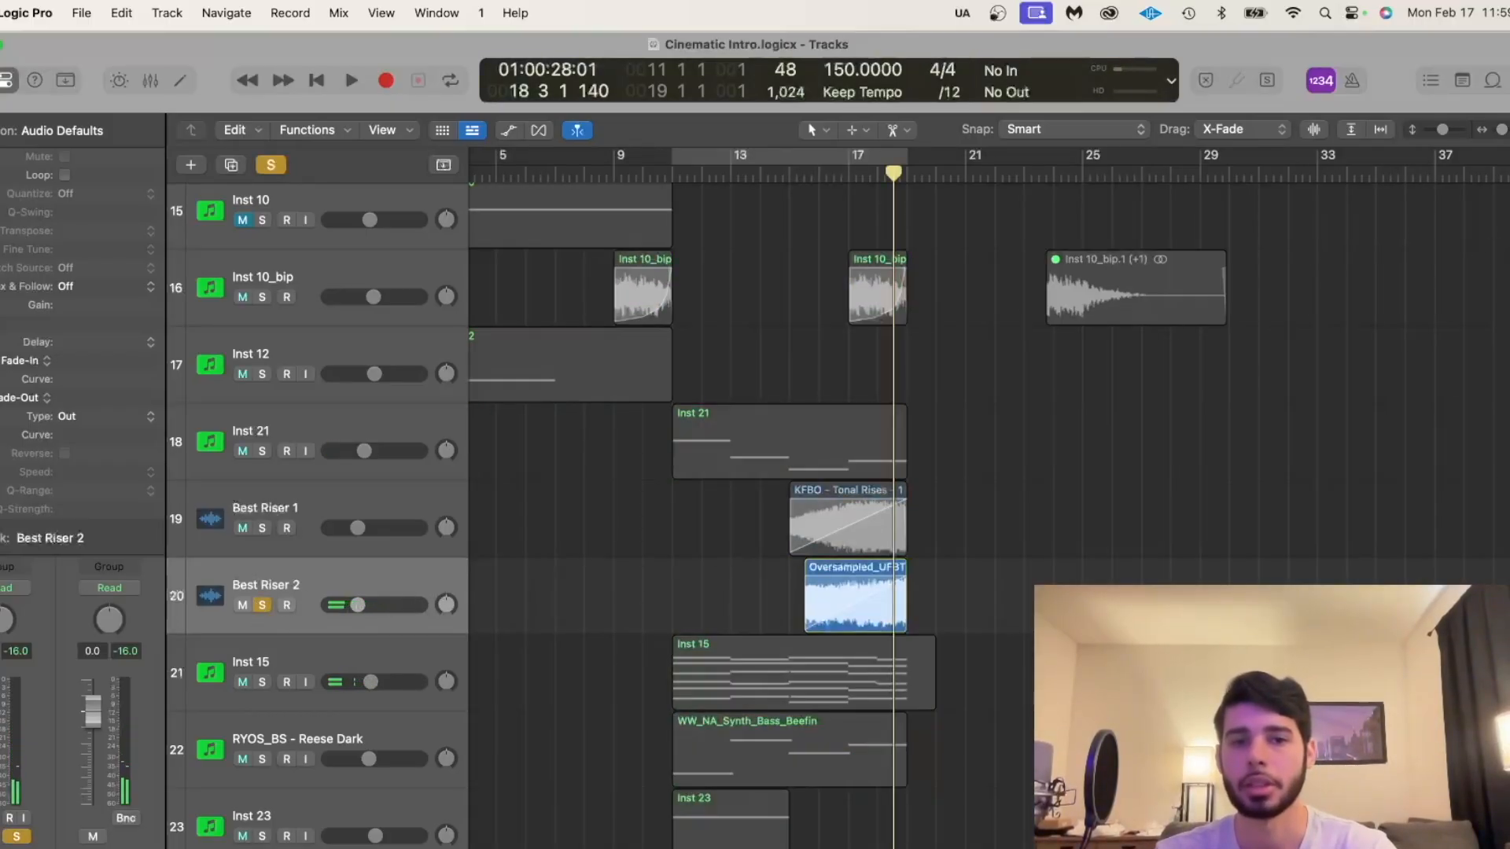
Browse the untagged User Loops to the Oversampled - Ultimate Future Bass Toolkit FX Risers folder and preview Oversampled_UFBT_riser_01.wav.
{"action": "left_click", "coordinate": [1492, 83]}
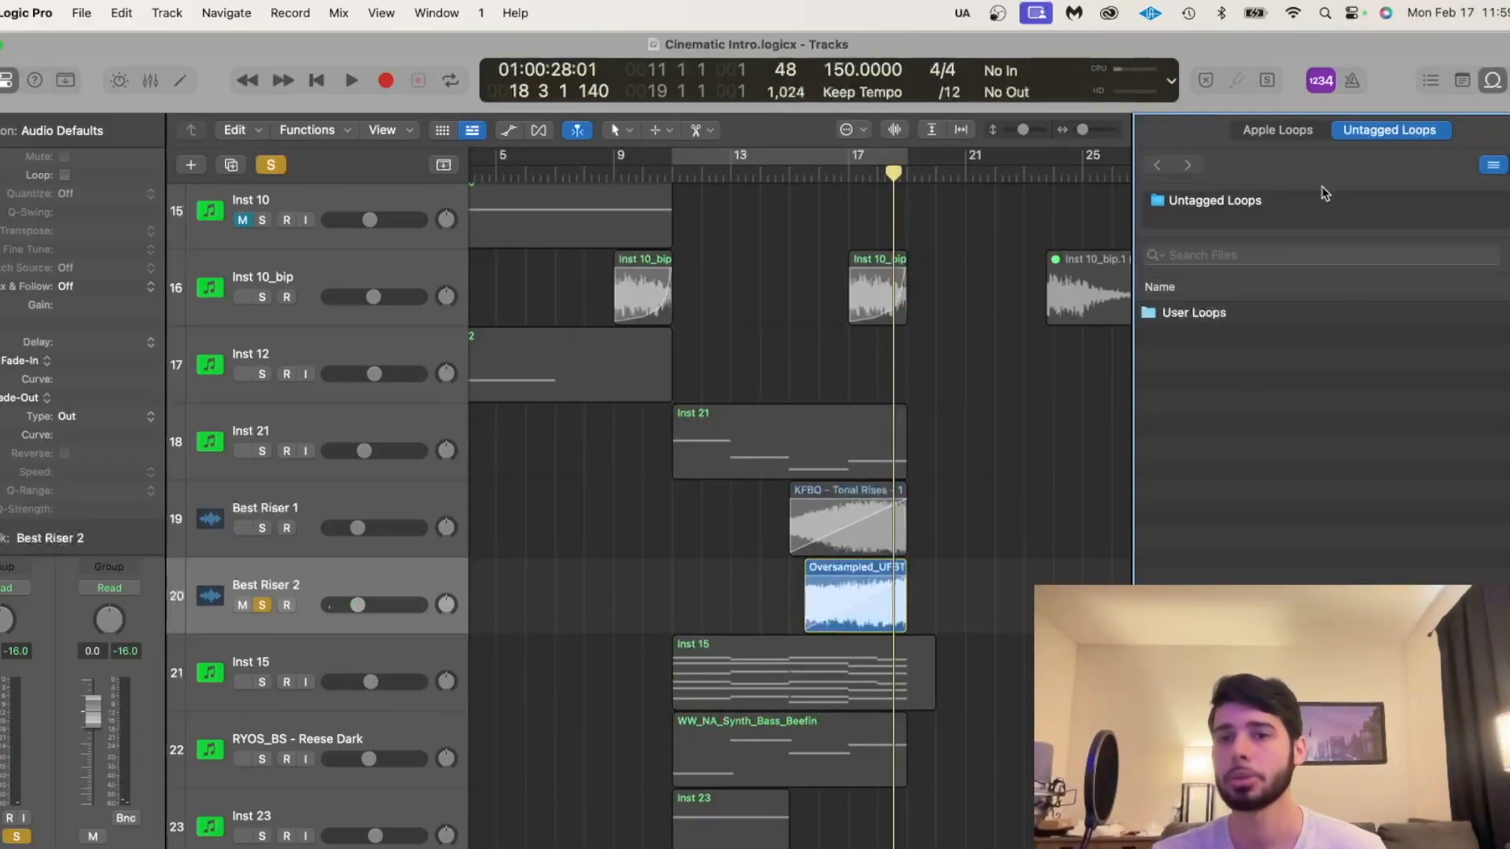
{"action": "left_click", "coordinate": [1226, 313]}
{"action": "double_click", "coordinate": [1227, 313]}
{"action": "scroll", "coordinate": [1290, 440], "scroll_direction": "down", "scroll_amount": 10}
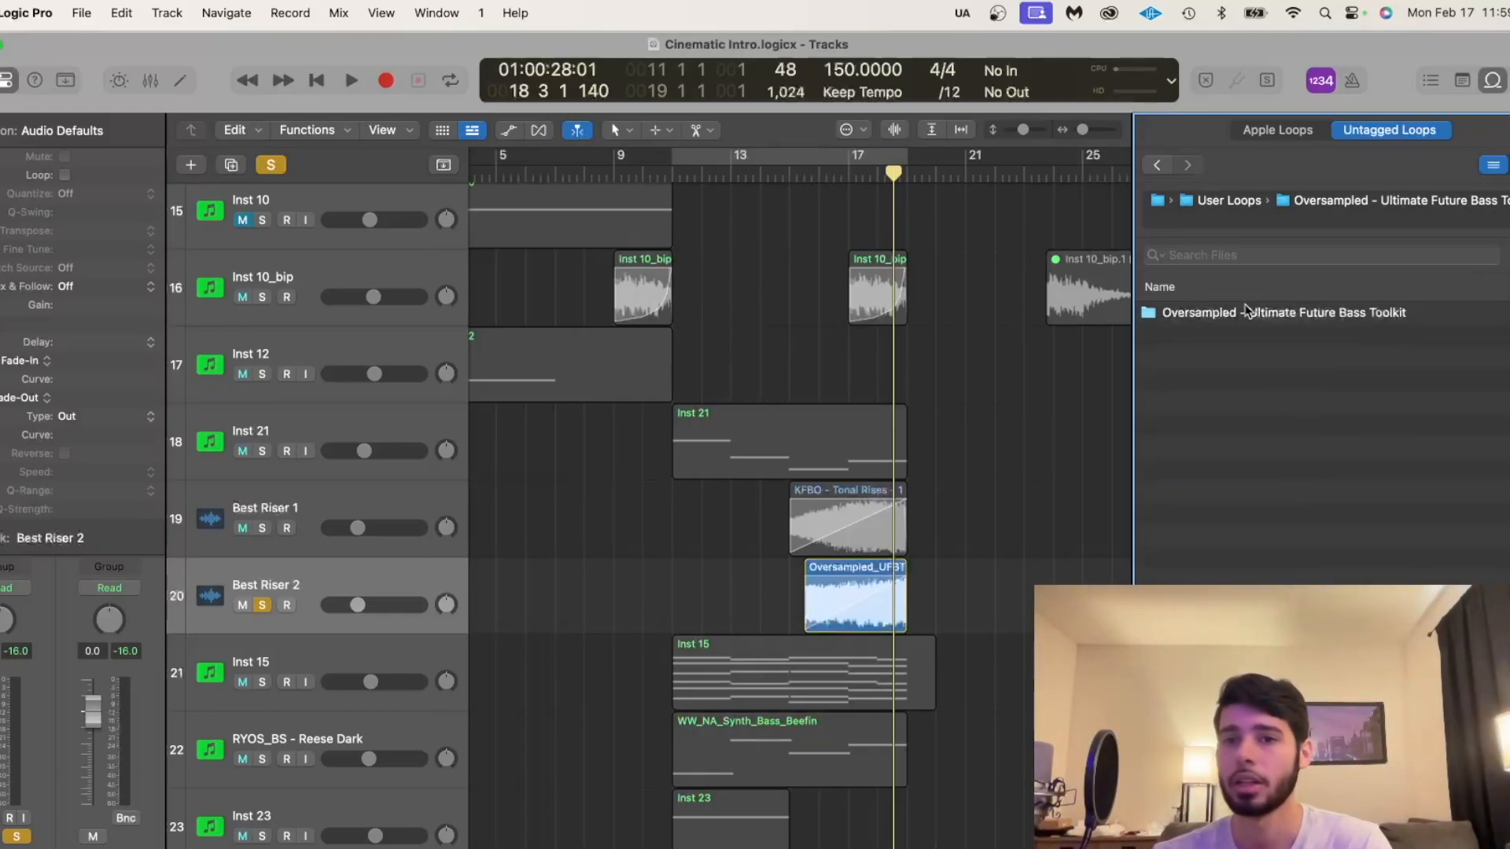
{"action": "double_click", "coordinate": [1245, 313]}
{"action": "double_click", "coordinate": [1203, 363]}
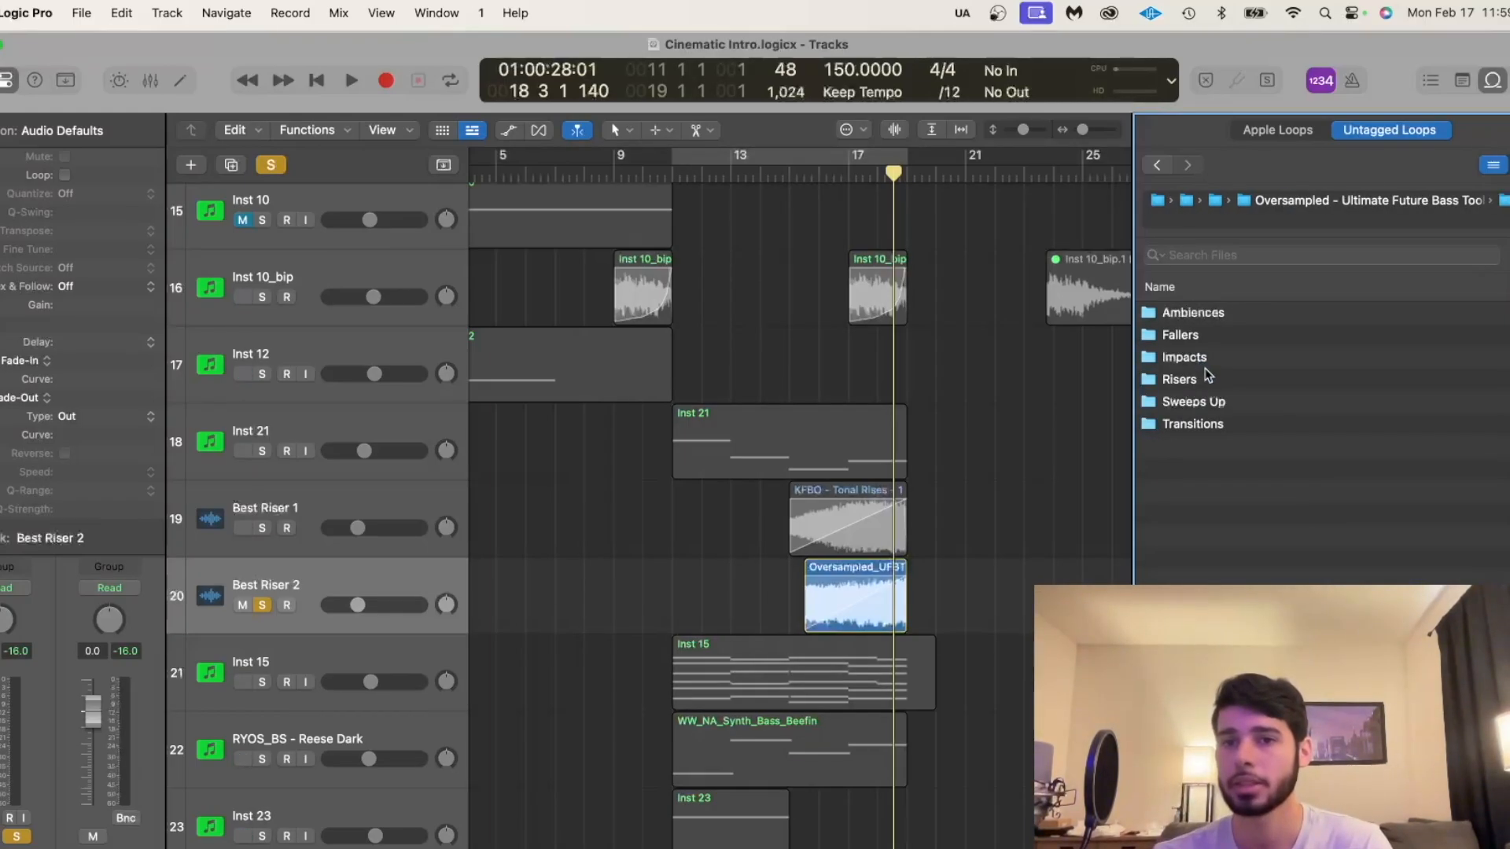
{"action": "double_click", "coordinate": [1208, 378]}
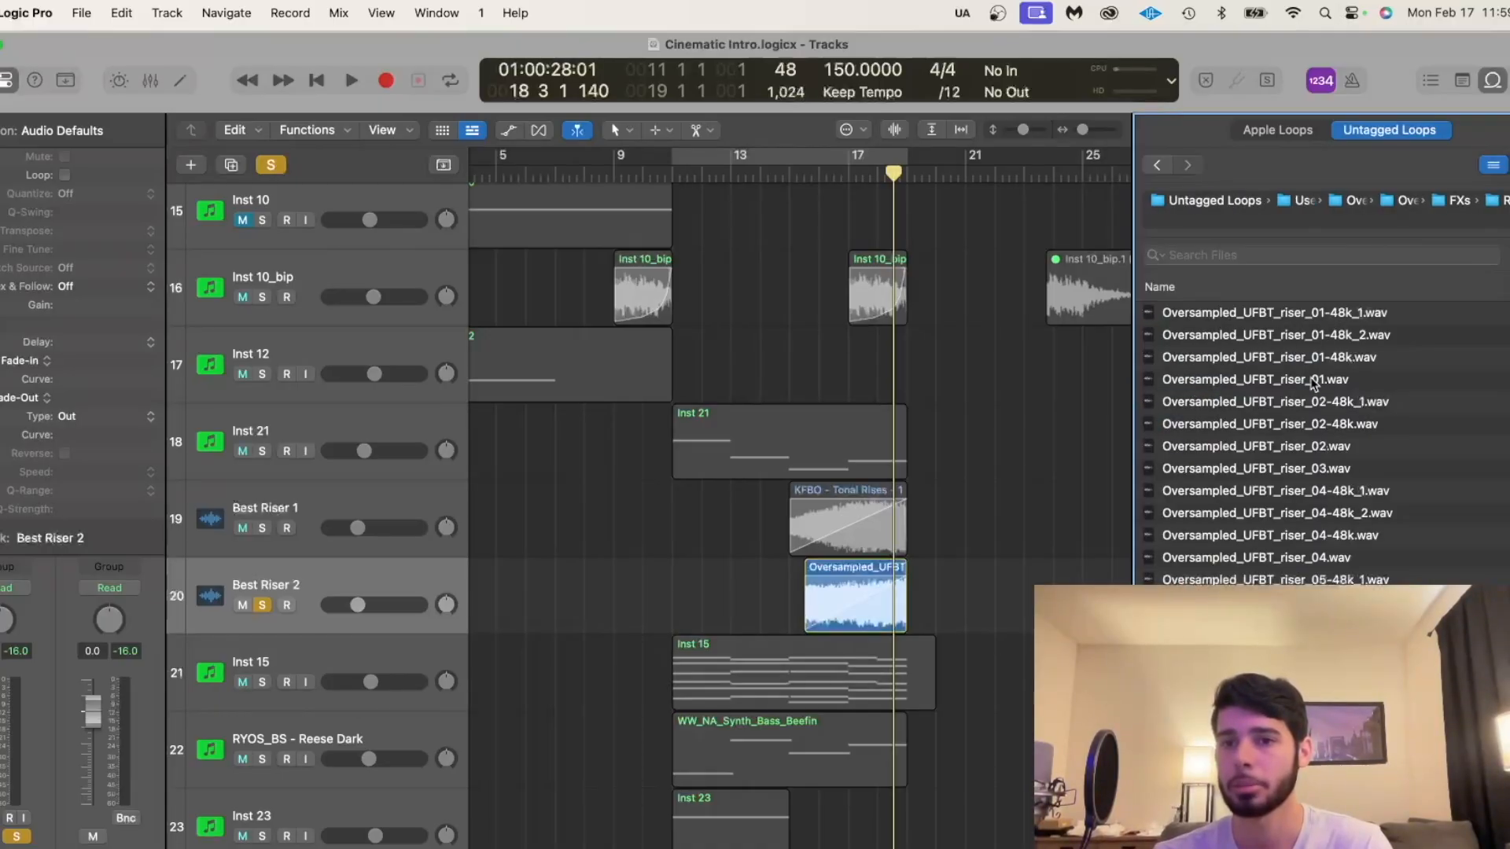
{"action": "left_click", "coordinate": [1312, 381]}
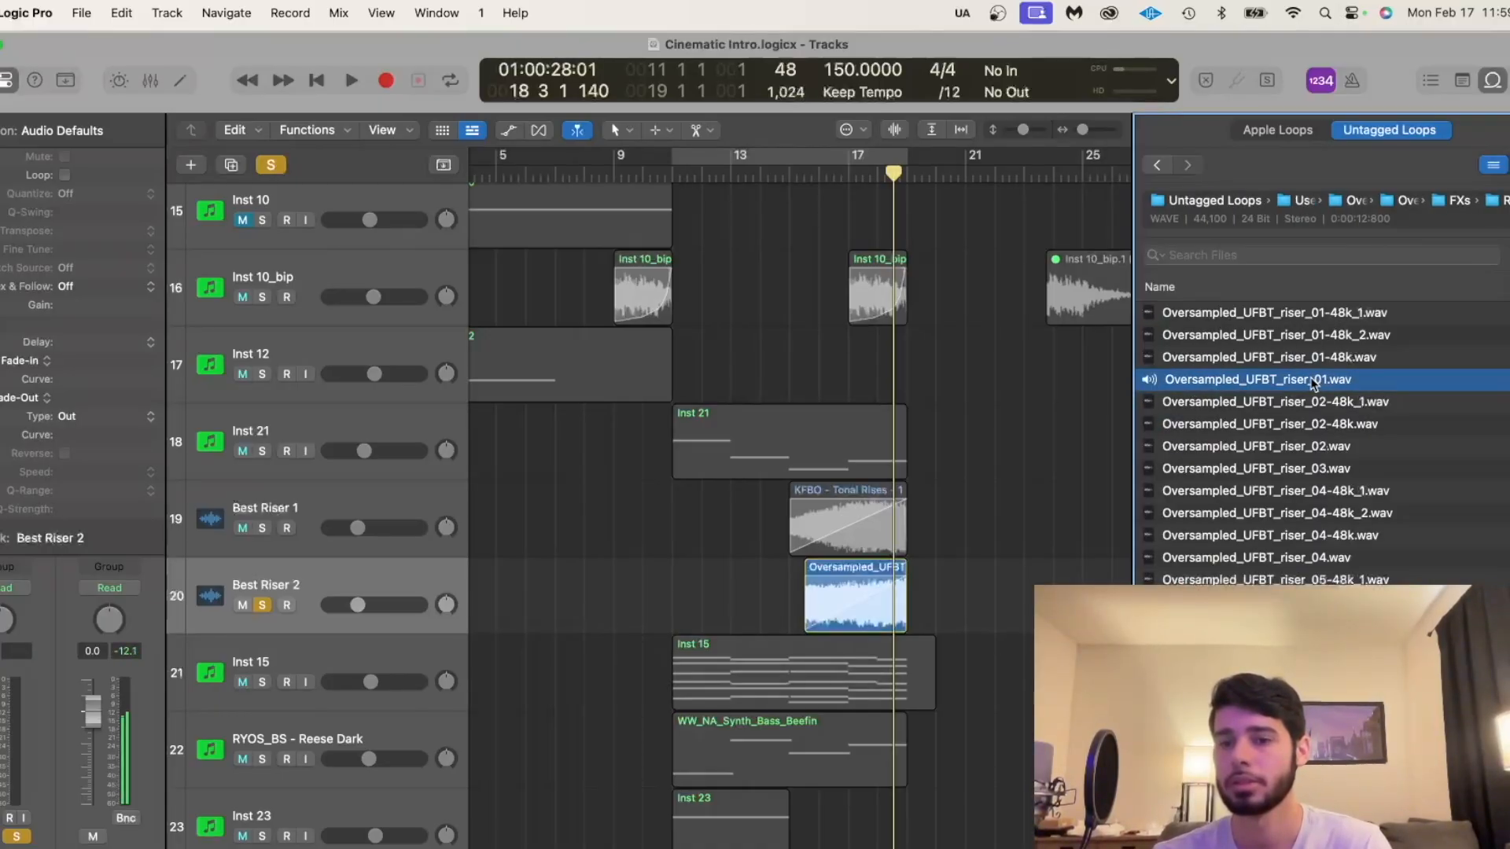
{"action": "left_click", "coordinate": [1299, 387]}
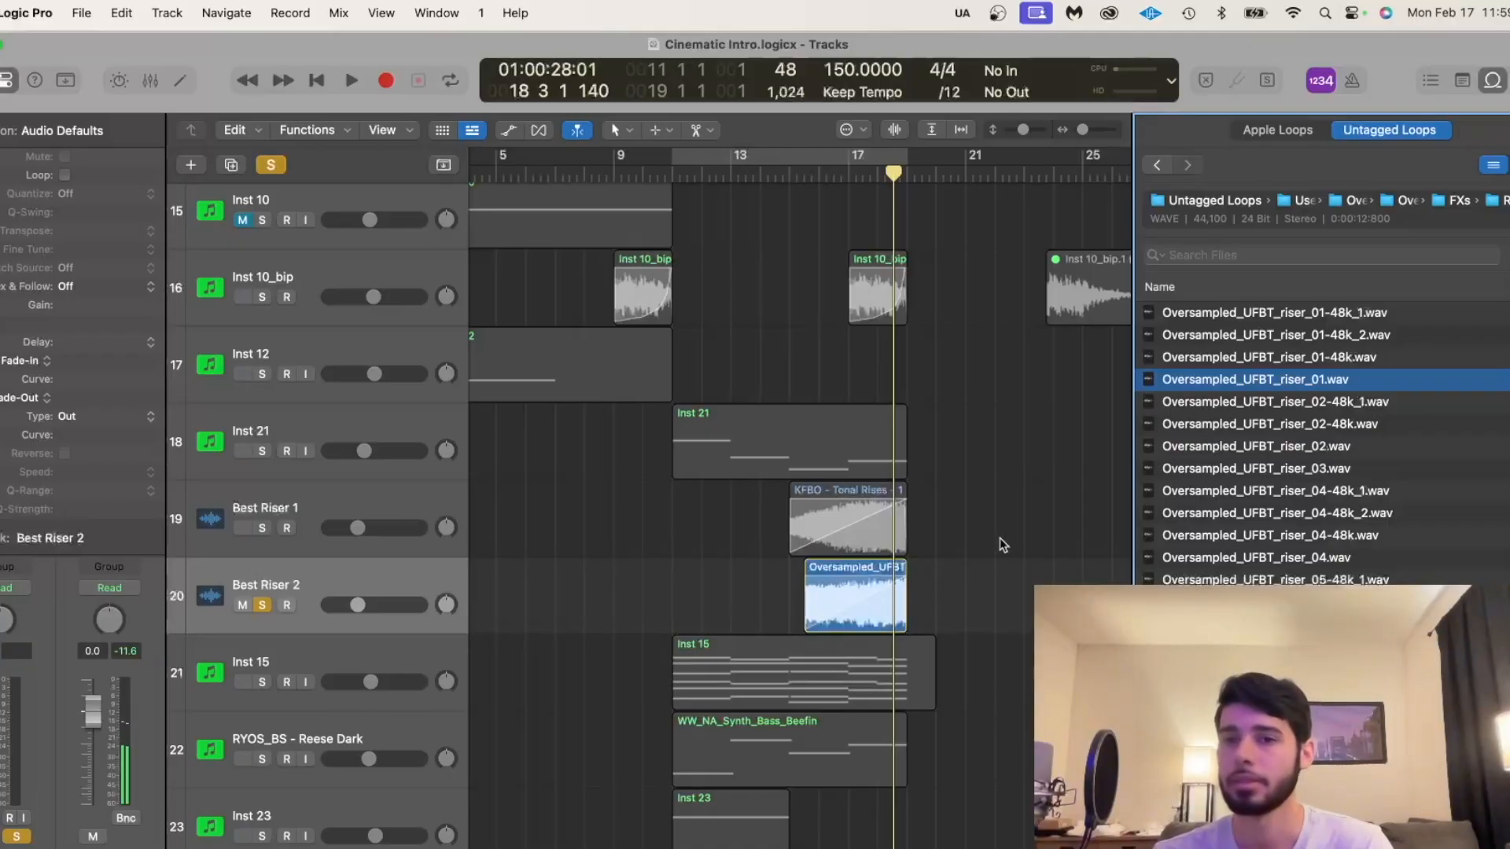
Select the KFBO - Tonal Rises region on Best Riser 1 and return the loop browser to the User Loops folder.
{"action": "left_click", "coordinate": [850, 521]}
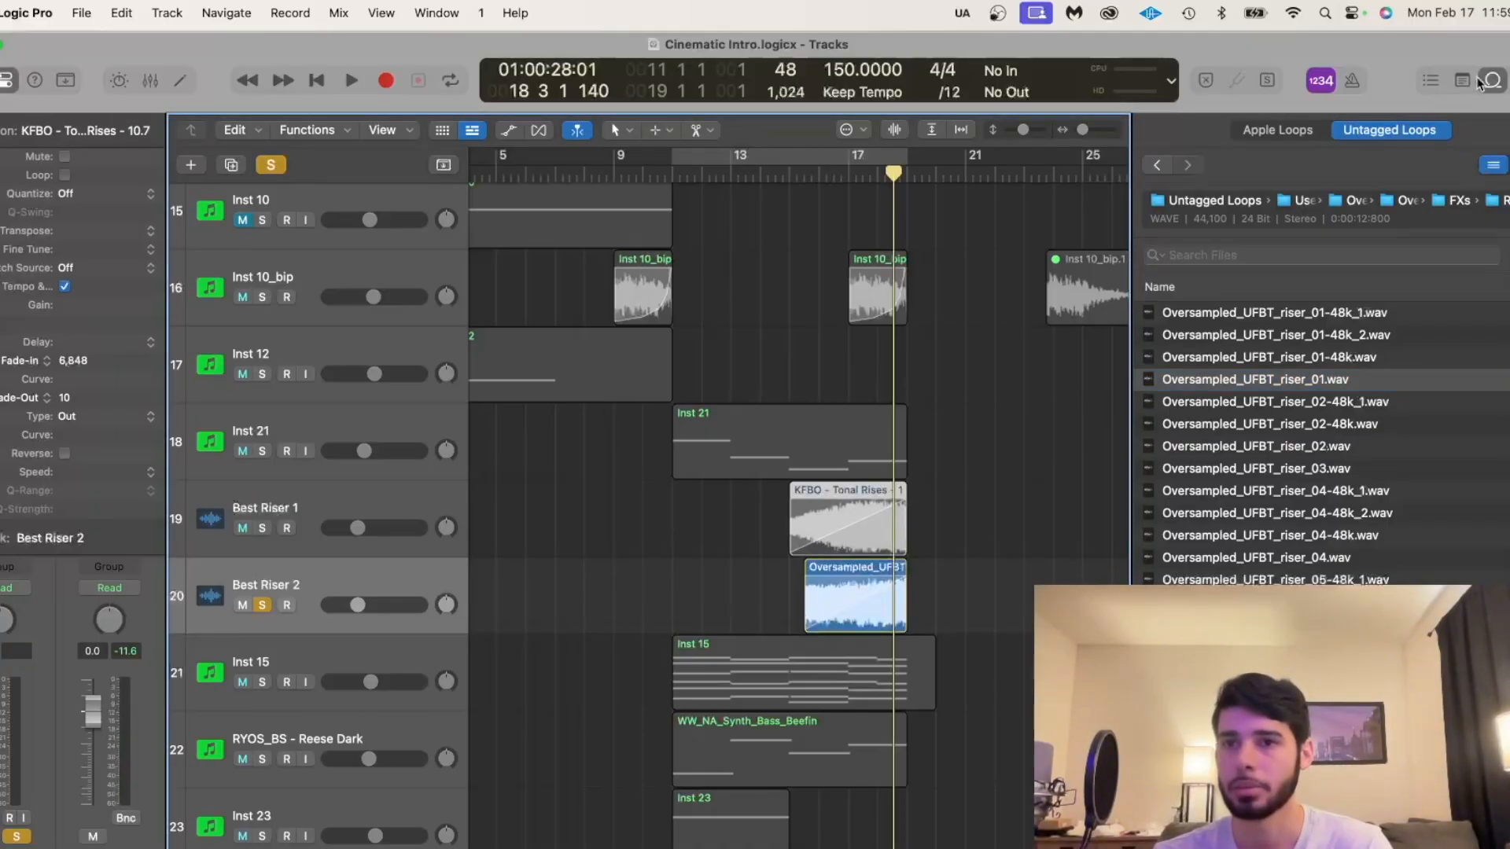
{"action": "left_click", "coordinate": [1400, 129]}
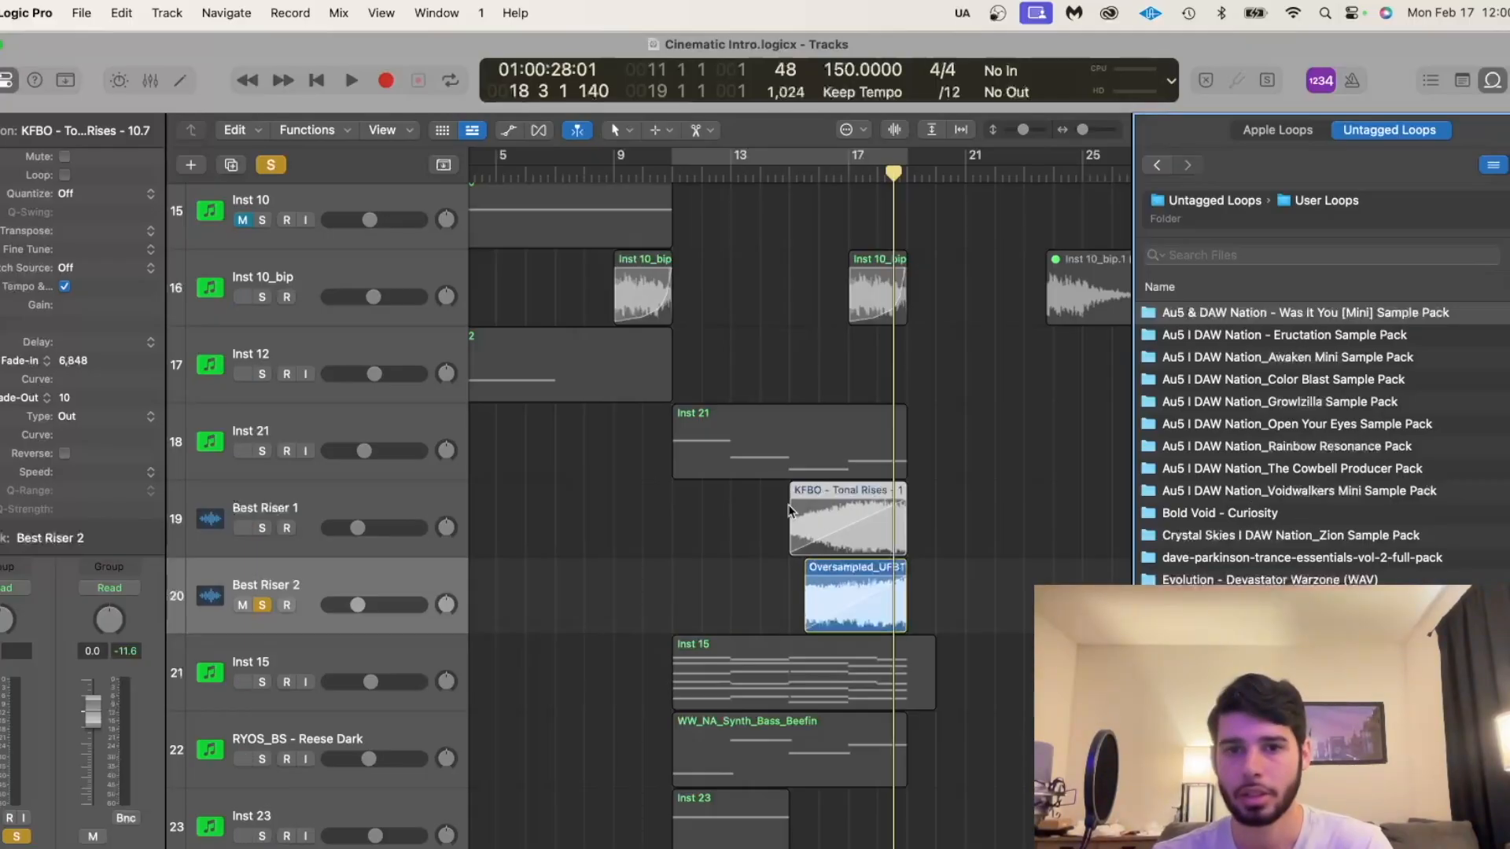
{"action": "scroll", "coordinate": [1223, 580], "scroll_direction": "down", "scroll_amount": 1}
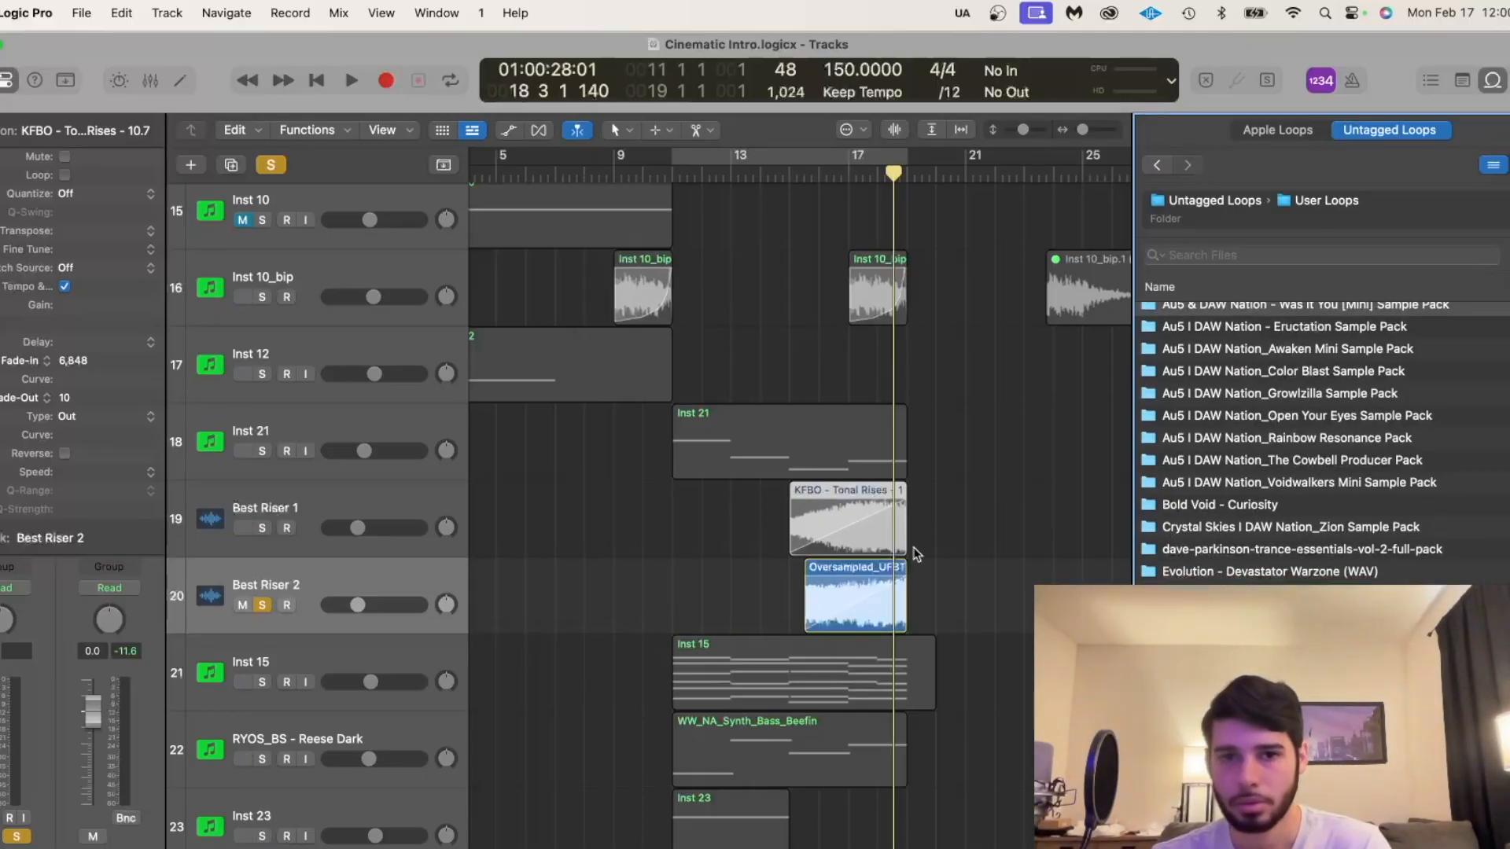
Reselect only the KFBO - Tonal Rises region on Best Riser 1 and open its name field to read the full name.
{"action": "left_click", "coordinate": [422, 497]}
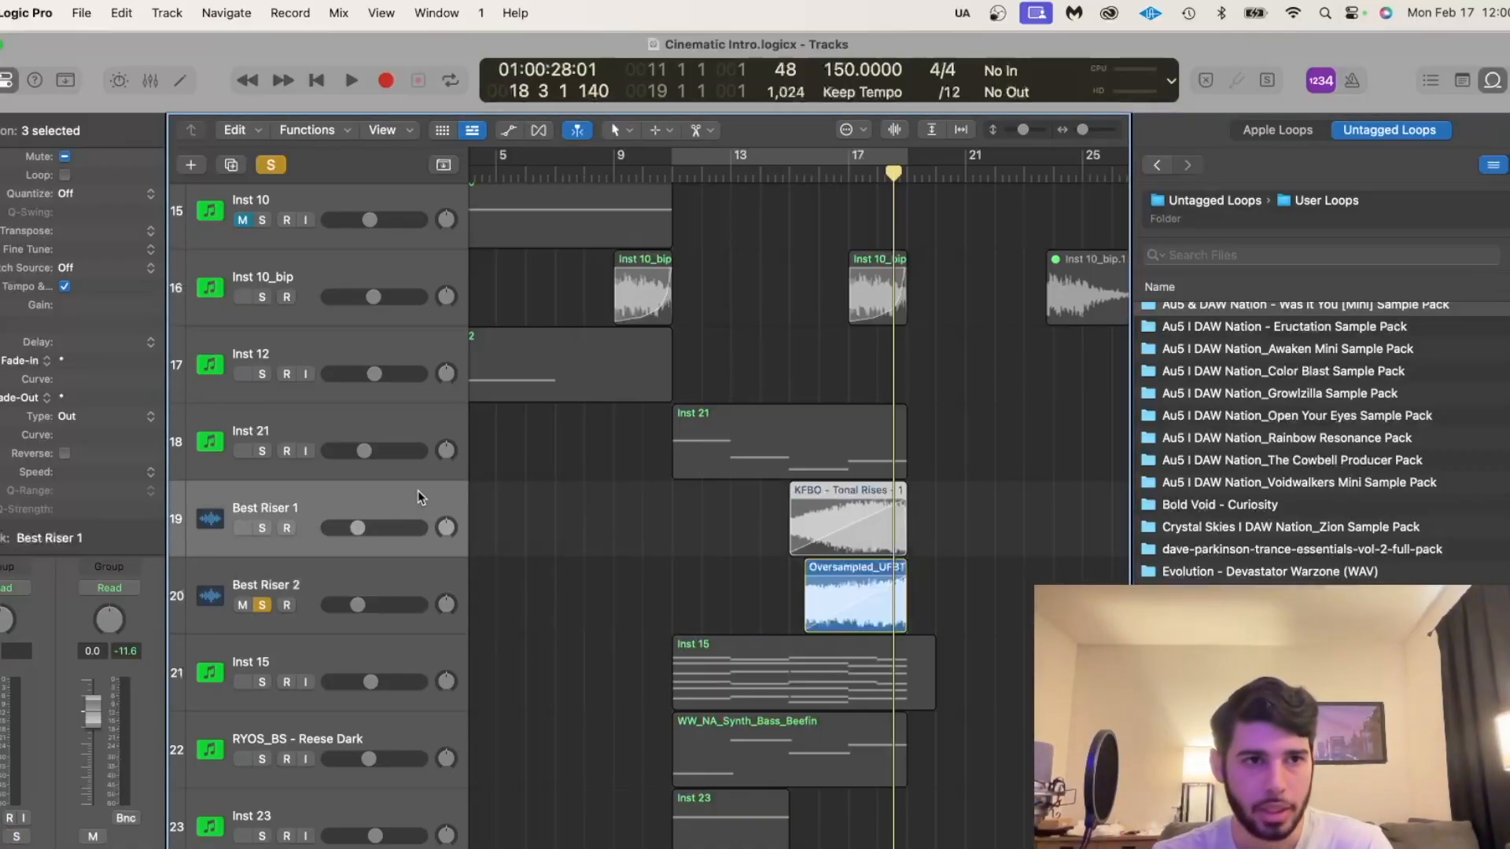
{"action": "left_click", "coordinate": [754, 518]}
{"action": "left_click", "coordinate": [847, 492]}
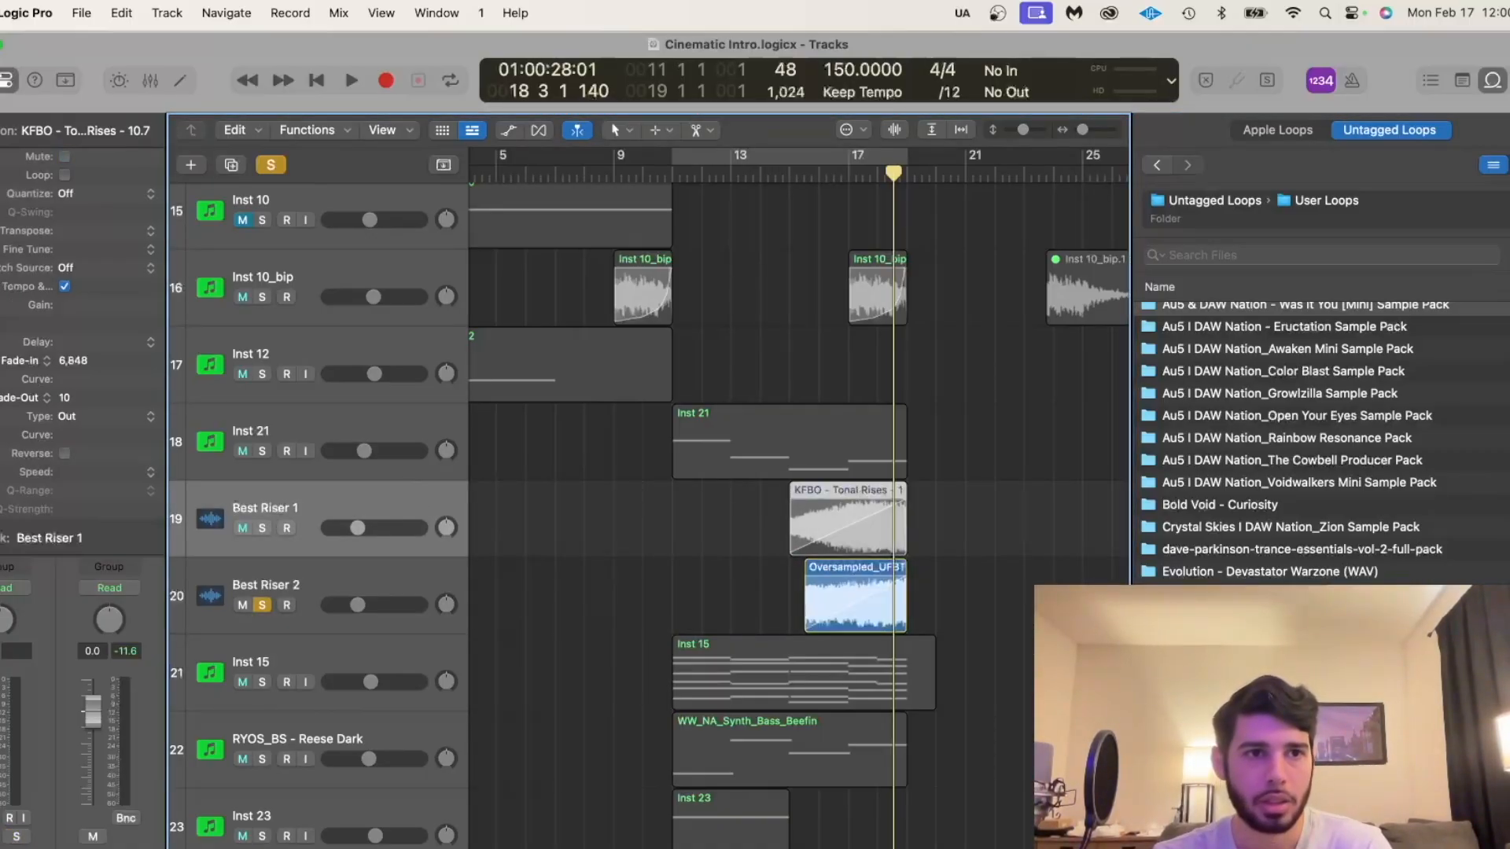
{"action": "scroll", "coordinate": [93, 140], "scroll_direction": "up", "scroll_amount": 1}
{"action": "scroll", "coordinate": [92, 134], "scroll_direction": "down", "scroll_amount": 1}
{"action": "double_click", "coordinate": [92, 131]}
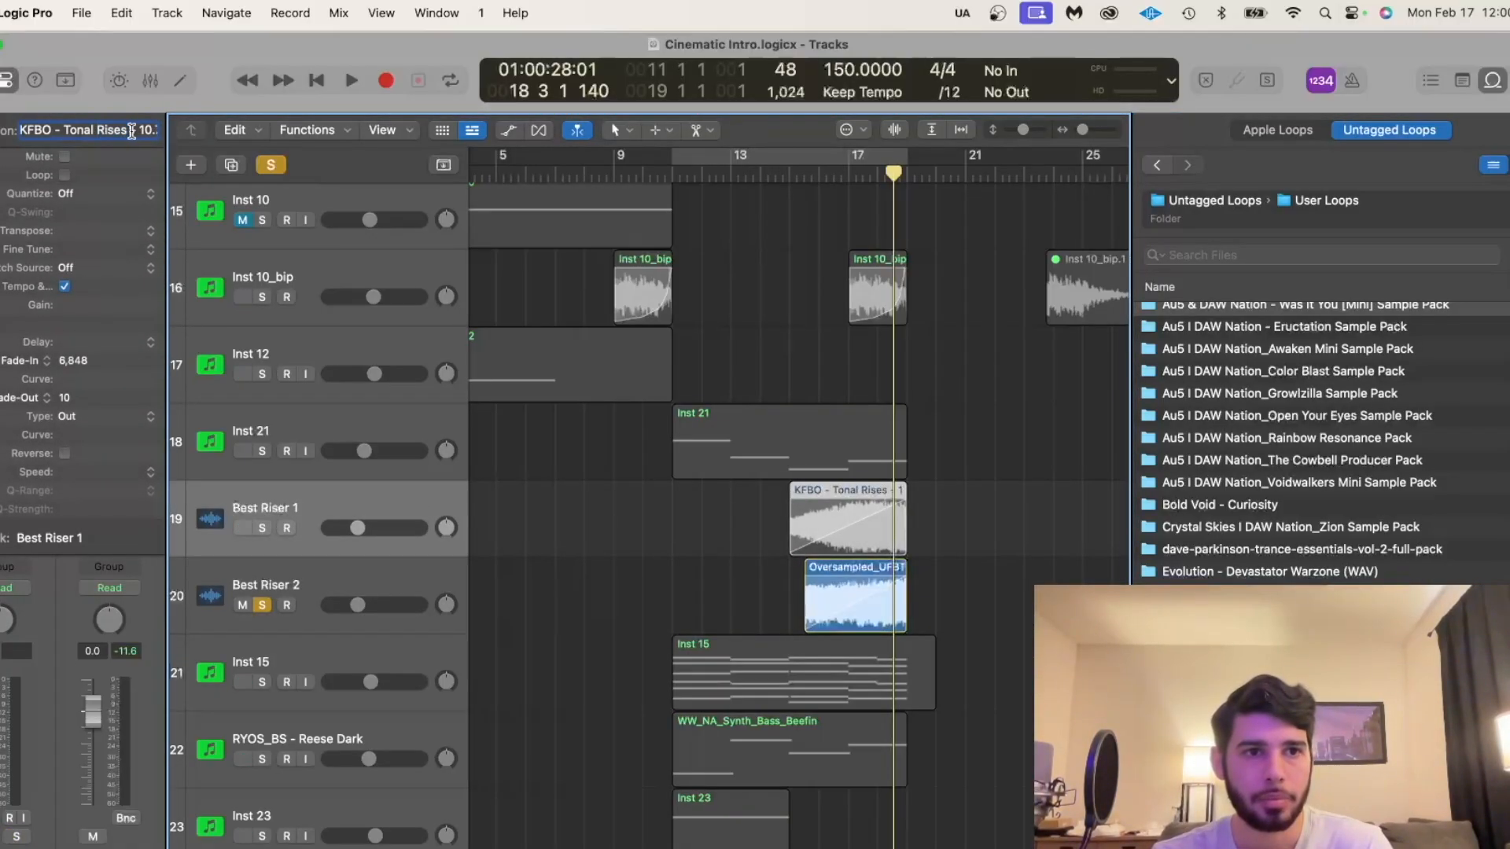
{"action": "key", "text": "Right"}
{"action": "key", "text": "Right"}
{"action": "key", "text": "Right"}
{"action": "key", "text": "Right"}
{"action": "key", "text": "Right"}
{"action": "key", "text": "Right"}
{"action": "key", "text": "Right"}
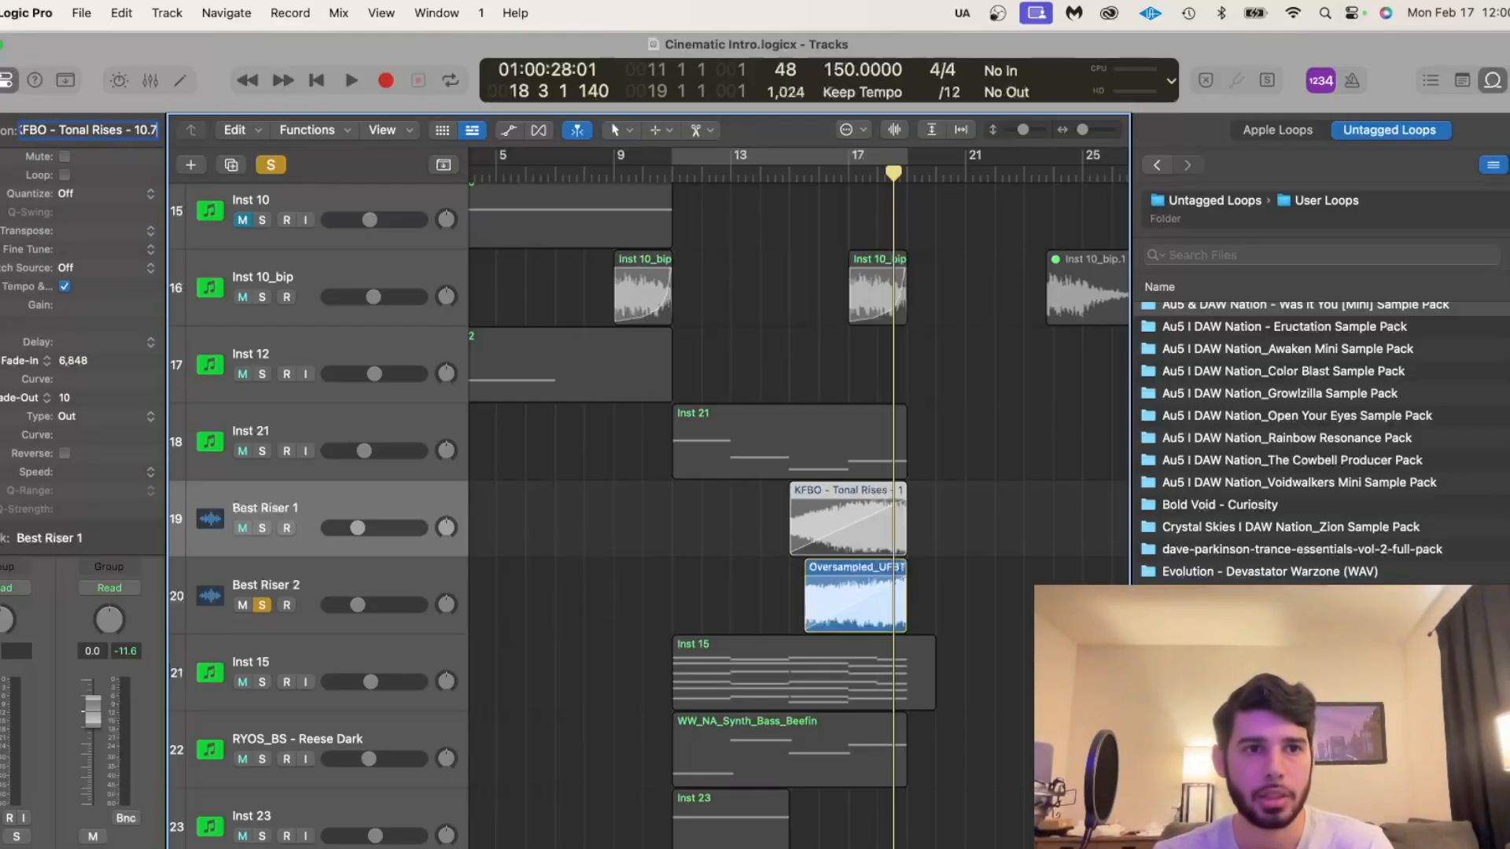
Browse the Keepforest - Devastator Breakout Core pack to 01. ONESHOTS, 09. REVERSED FX RISE, 03. Tonal Rise.
{"action": "scroll", "coordinate": [1322, 448], "scroll_direction": "down", "scroll_amount": 2}
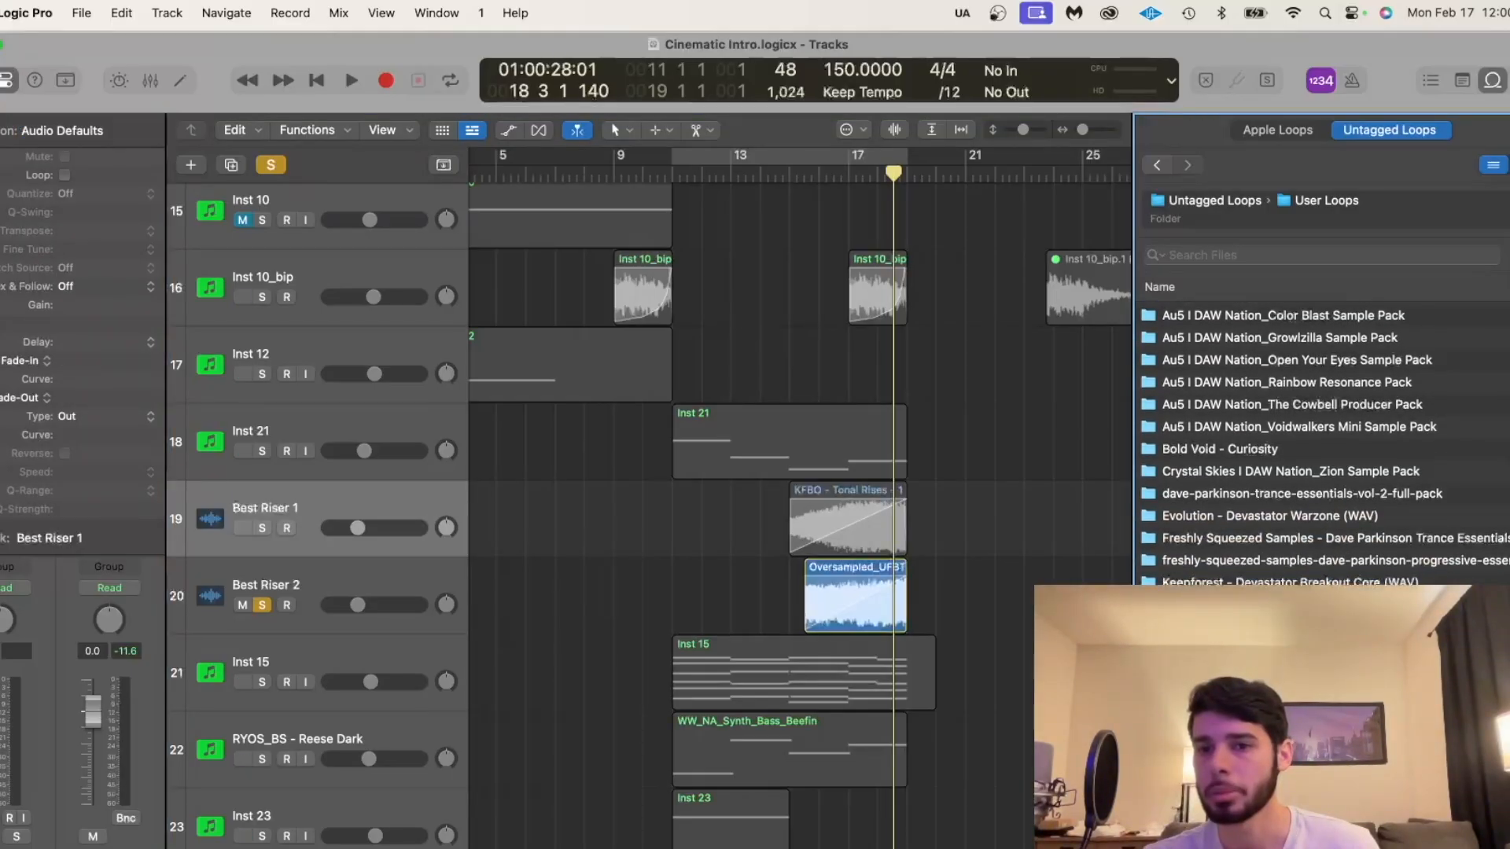
{"action": "double_click", "coordinate": [1227, 581]}
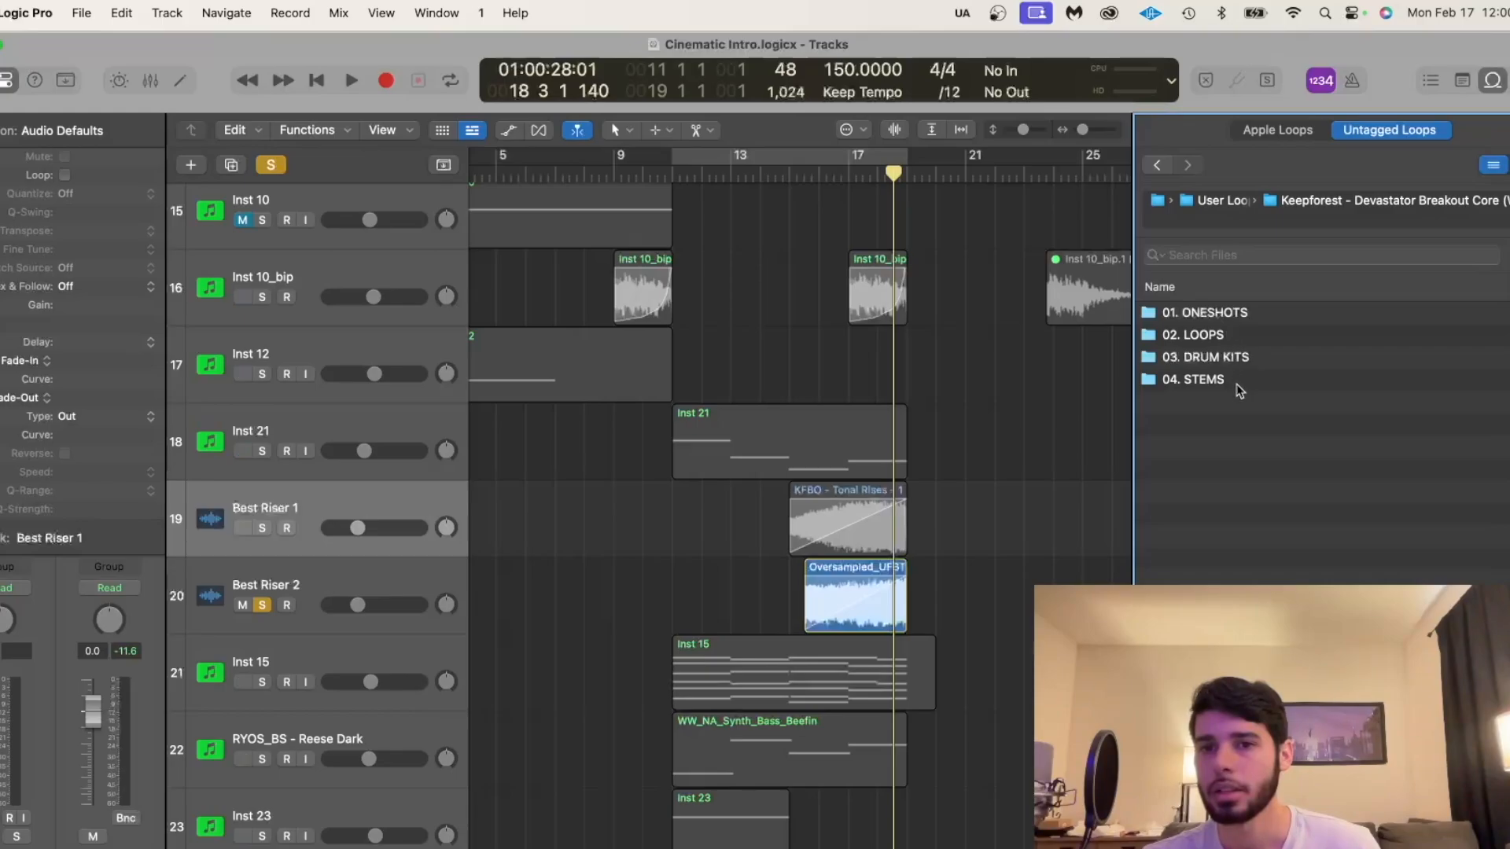
{"action": "double_click", "coordinate": [1233, 315]}
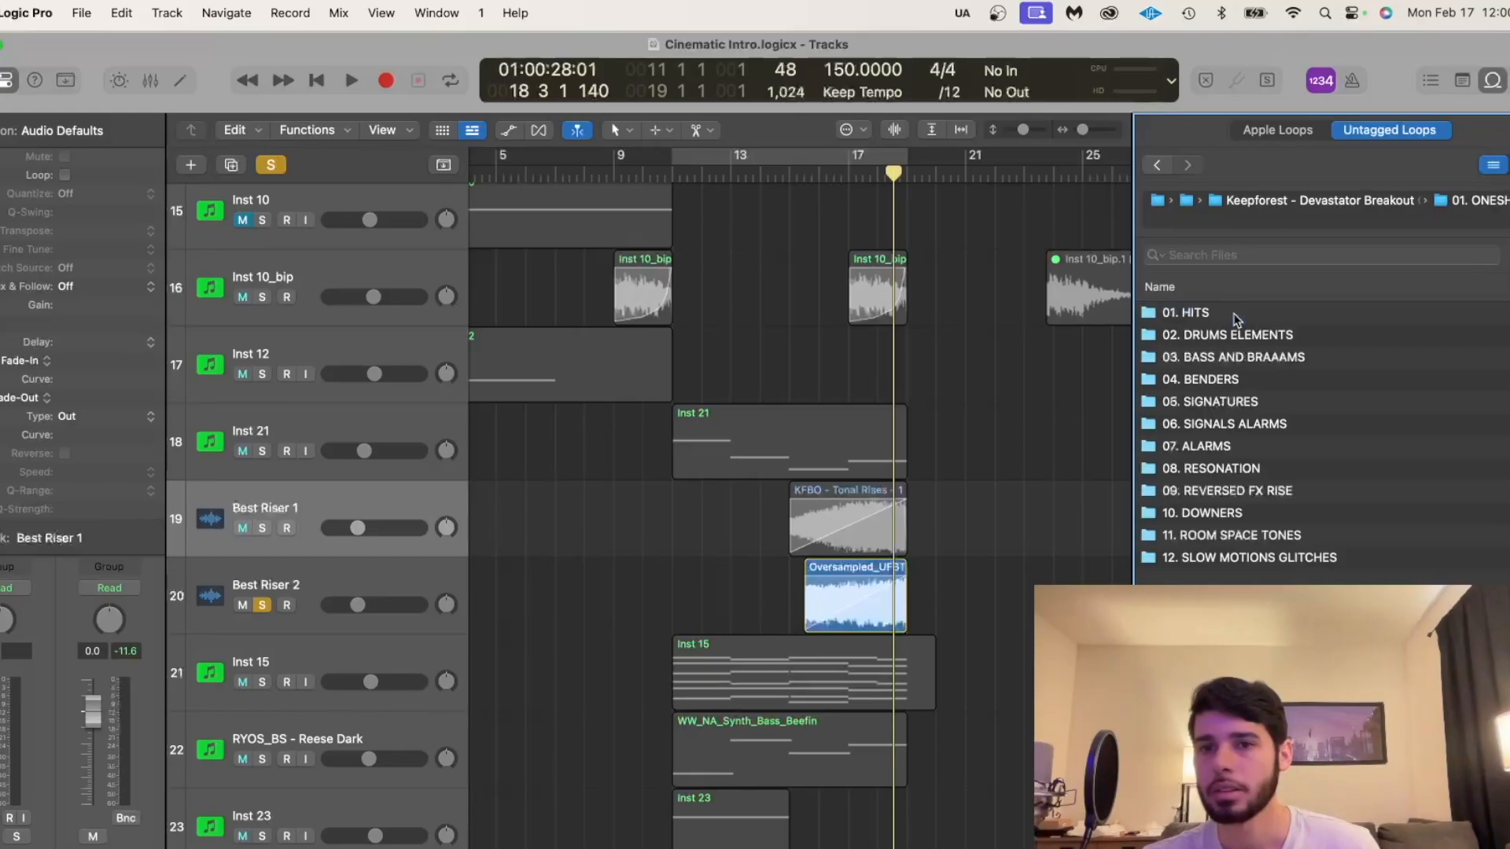
{"action": "double_click", "coordinate": [1245, 491]}
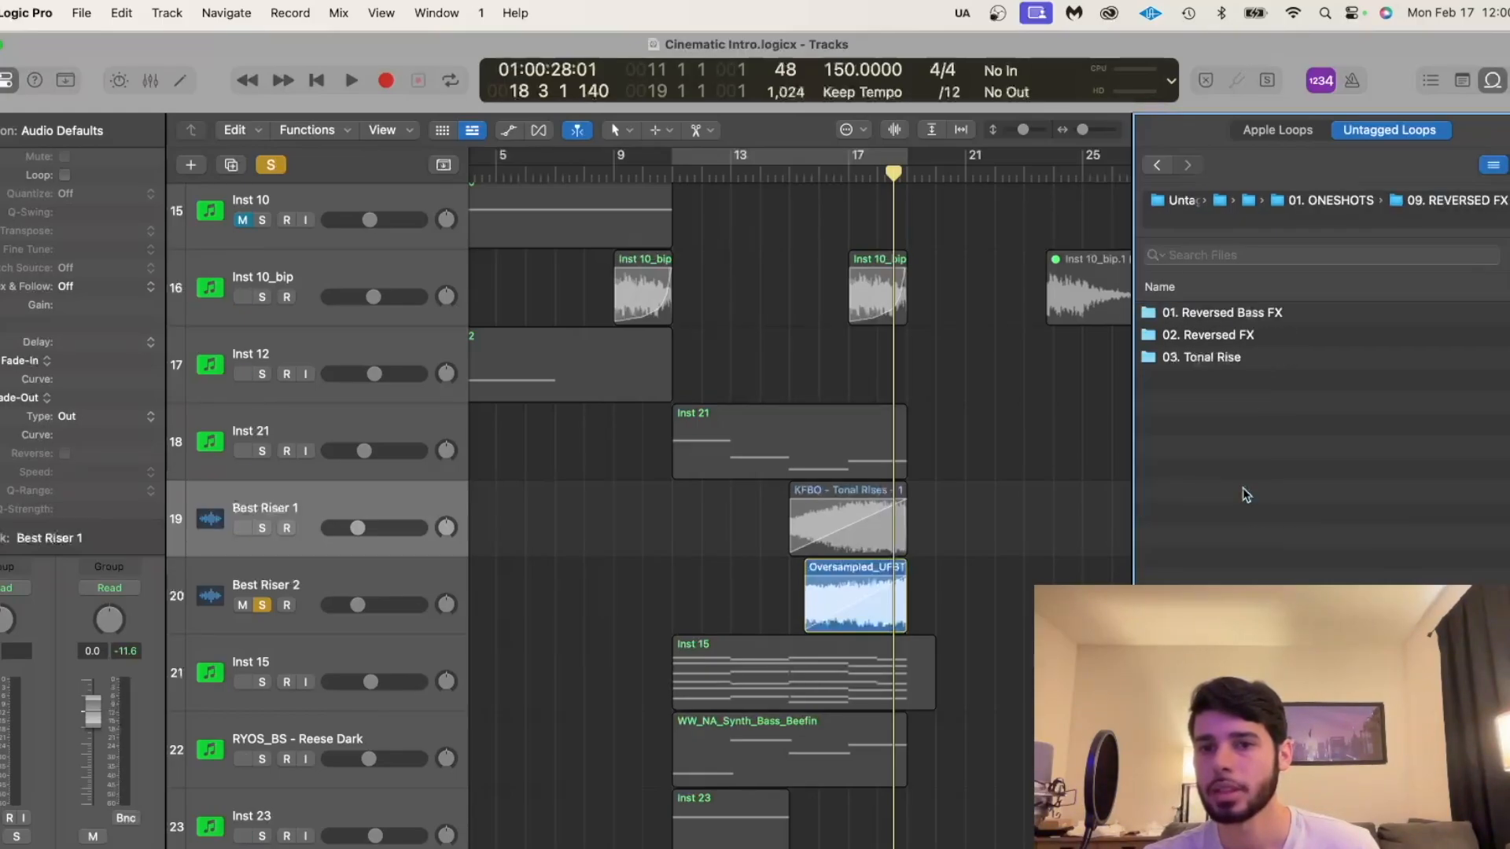
{"action": "double_click", "coordinate": [1207, 360]}
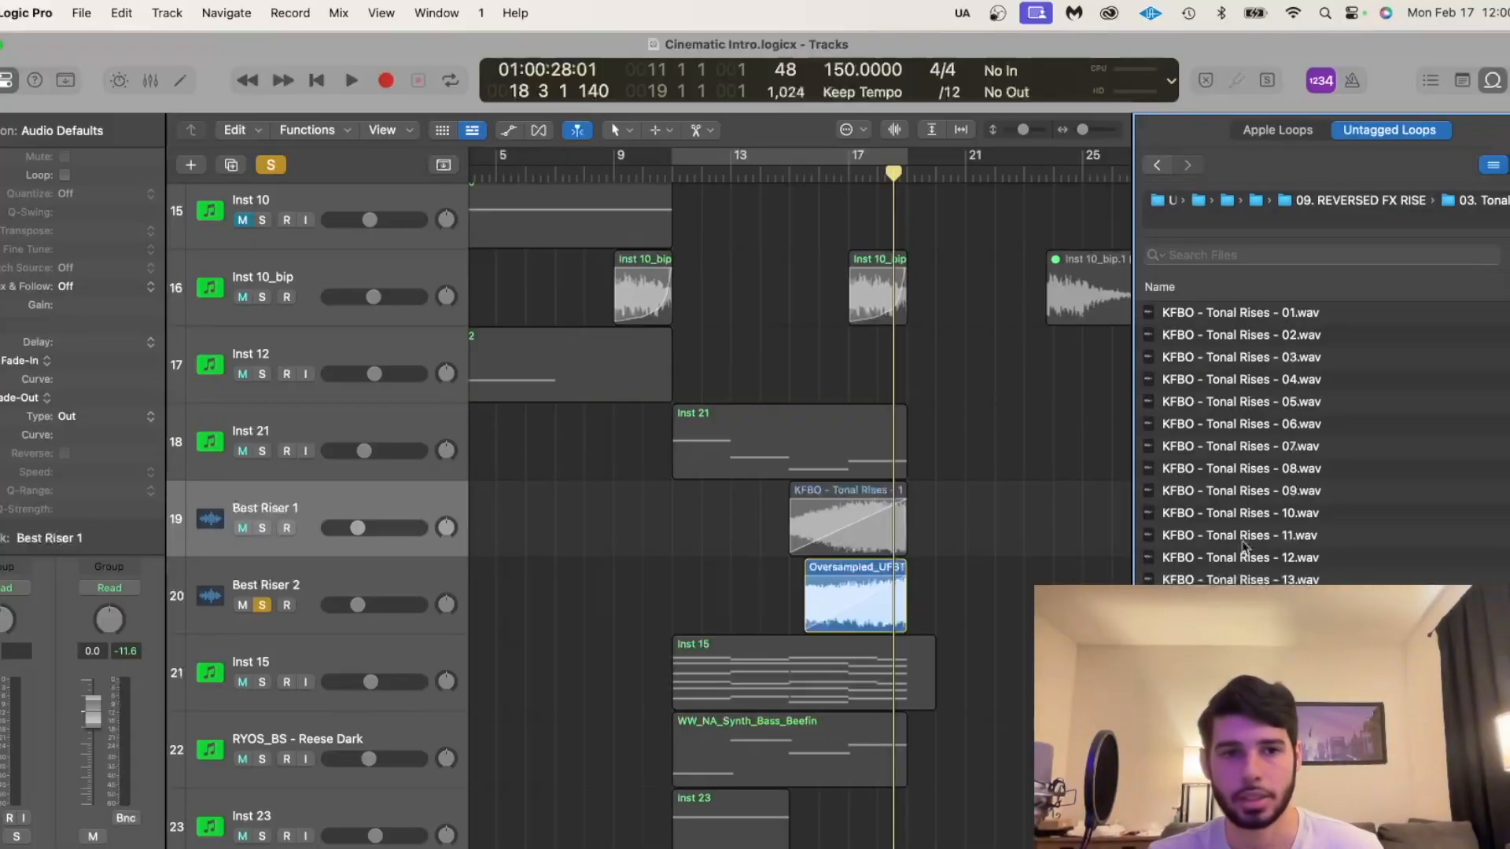
Check the Best Riser 1 region's sample number and preview the matching KFBO - Tonal Rises - 10.wav.
{"action": "left_click", "coordinate": [1241, 647]}
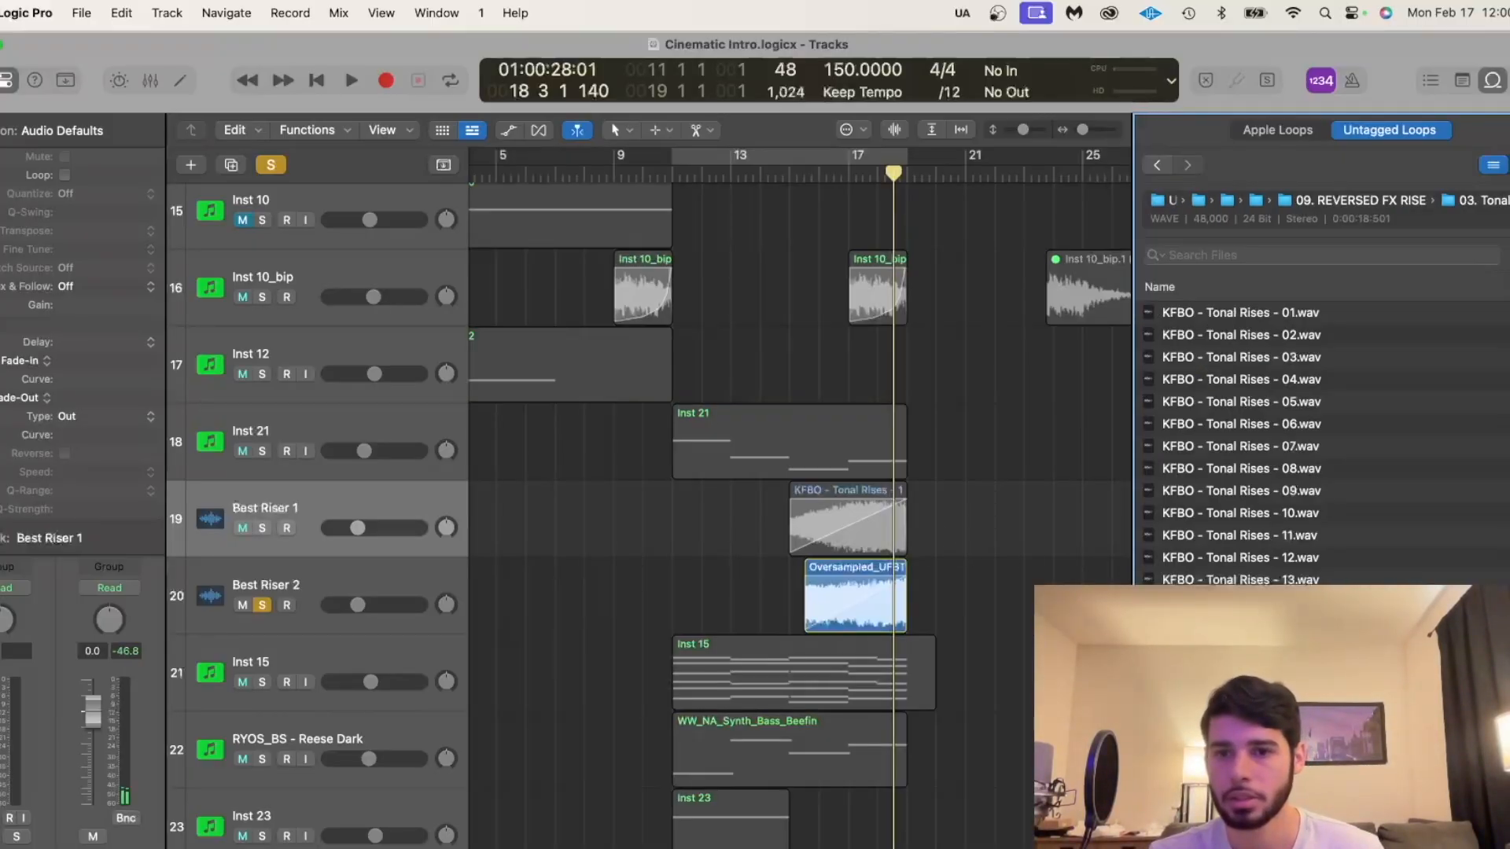
{"action": "left_click", "coordinate": [835, 515]}
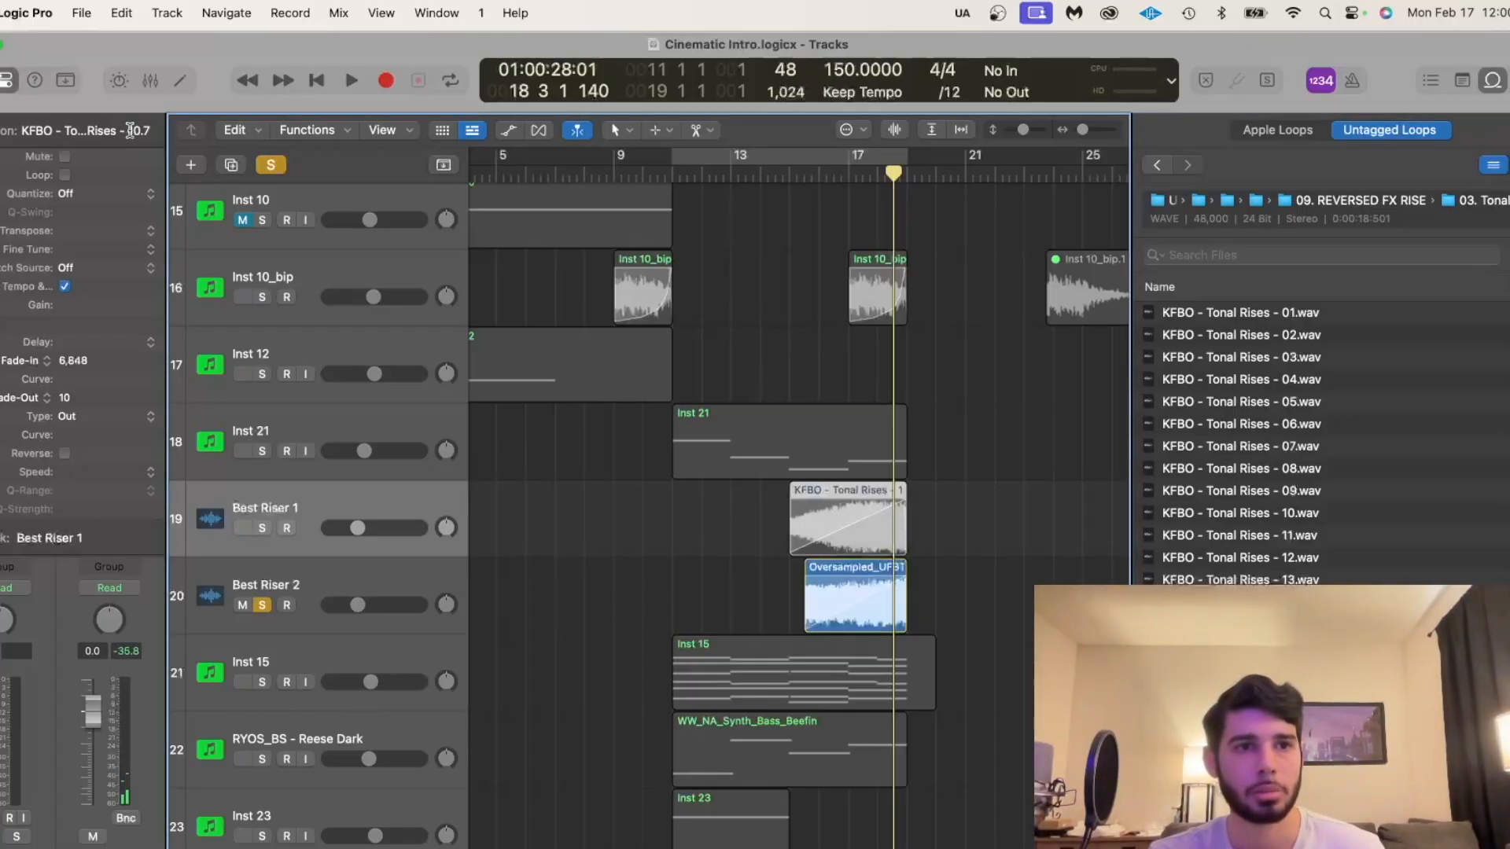
{"action": "left_click", "coordinate": [1275, 513]}
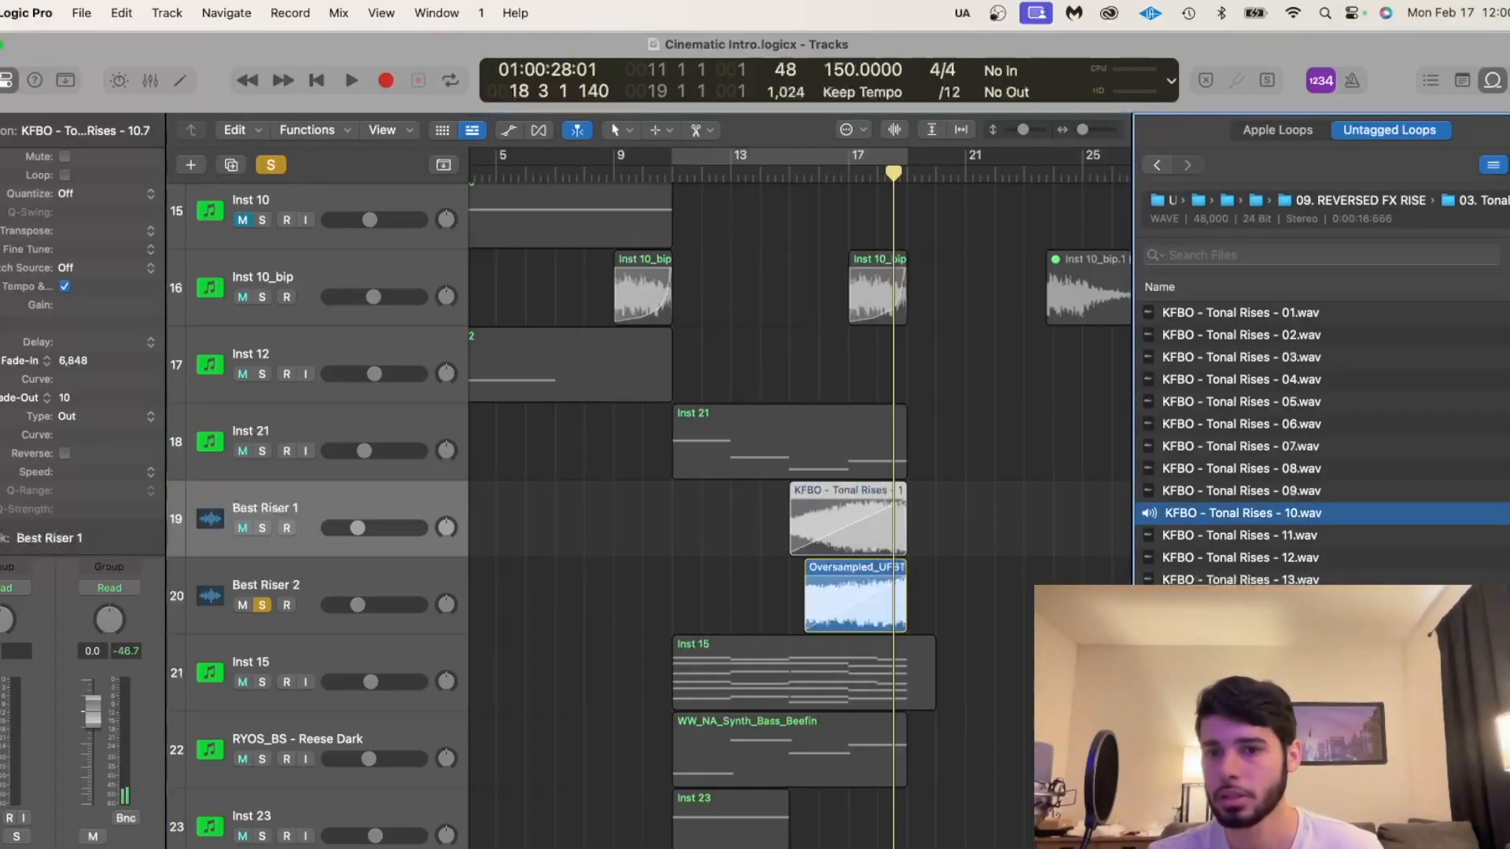
{"action": "left_click", "coordinate": [1260, 522]}
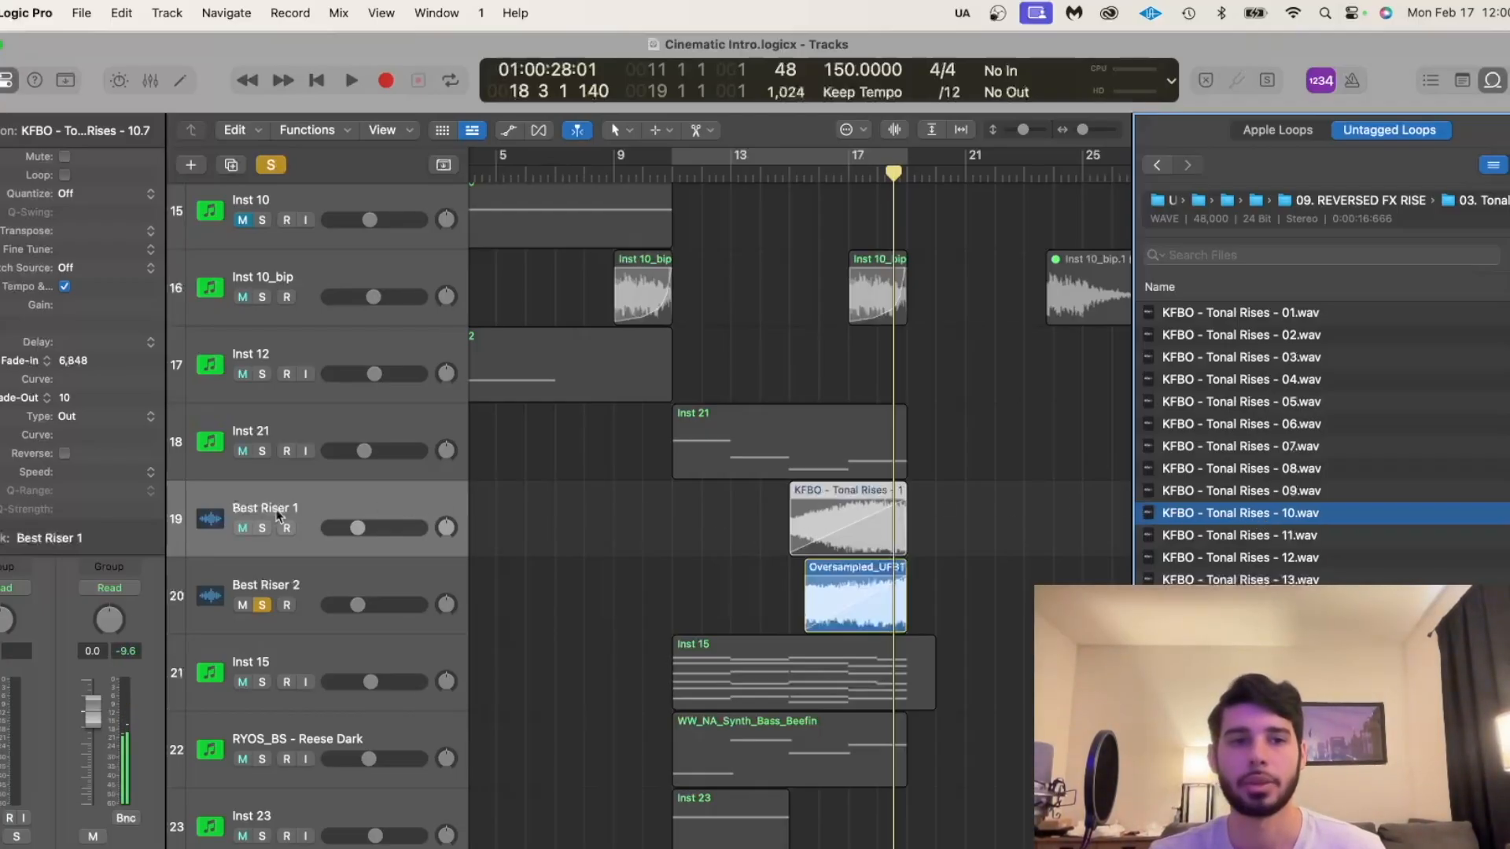
Solo Best Riser 1 alongside Best Riser 2, close the loop browser and play both risers from bar 15.
{"action": "left_click", "coordinate": [262, 529]}
{"action": "left_click", "coordinate": [791, 174]}
{"action": "left_click", "coordinate": [1022, 462]}
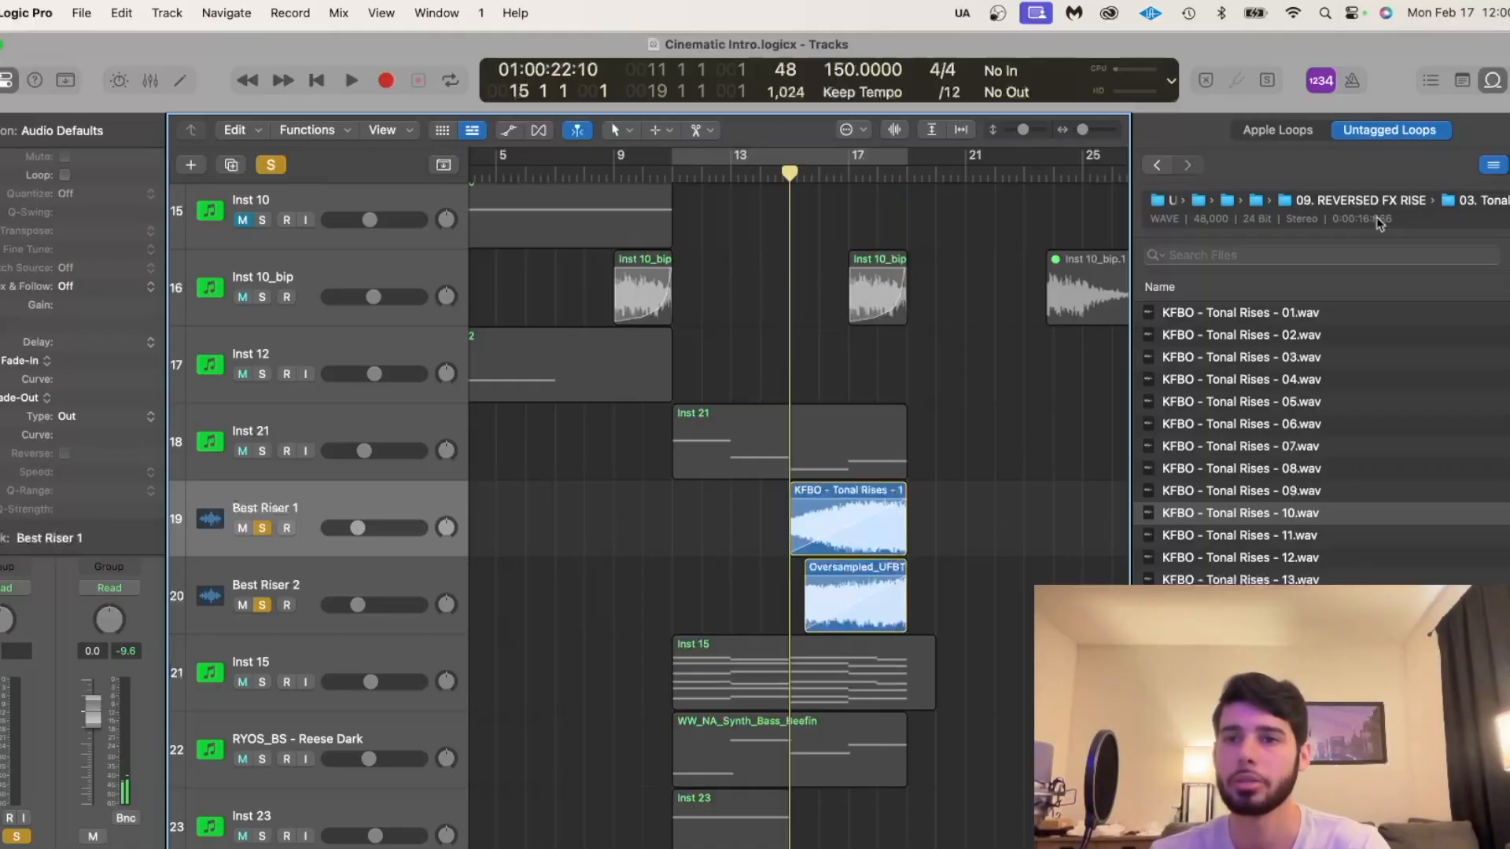
{"action": "key", "text": "o"}
{"action": "scroll", "coordinate": [947, 533], "scroll_direction": "up", "scroll_amount": 5}
{"action": "scroll", "coordinate": [947, 532], "scroll_direction": "left", "scroll_amount": 6}
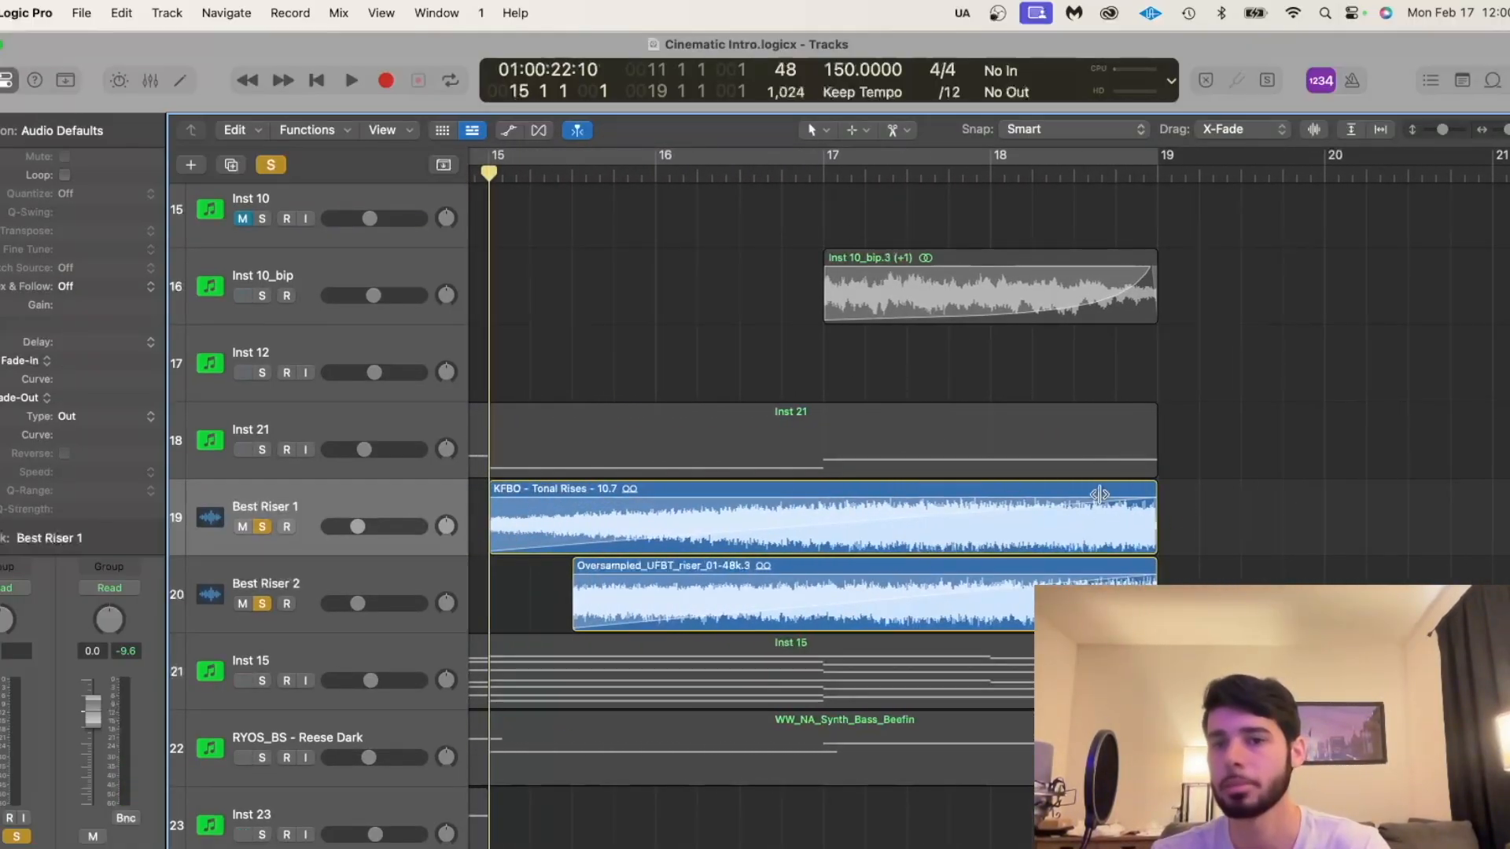
{"action": "key", "text": "space"}
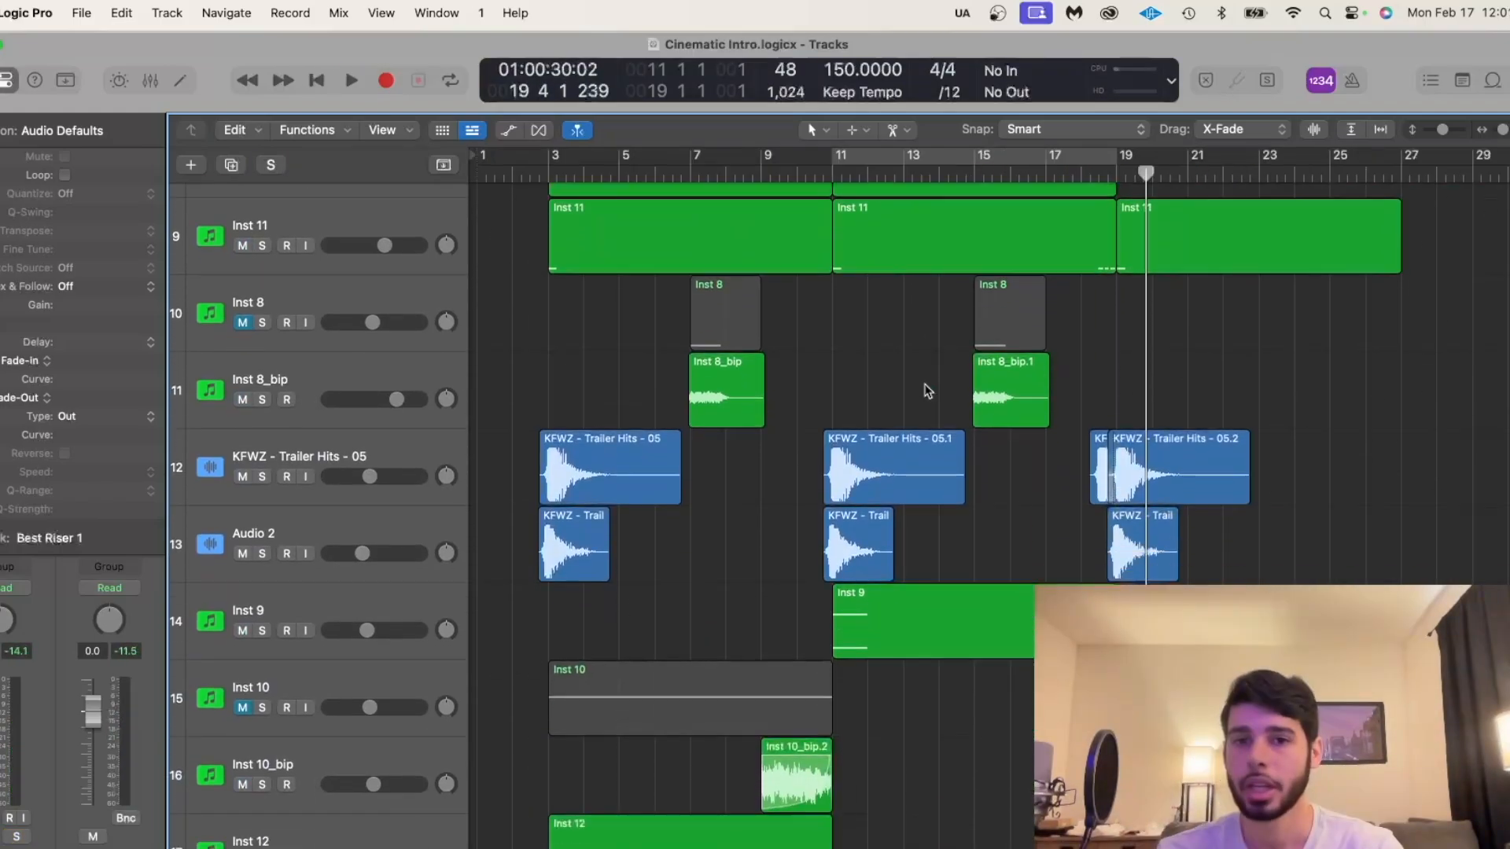
Shrink the track height and auto-fit the whole arrangement vertically and horizontally to view all 24 tracks.
{"action": "scroll", "coordinate": [928, 391], "scroll_direction": "up", "scroll_amount": 6}
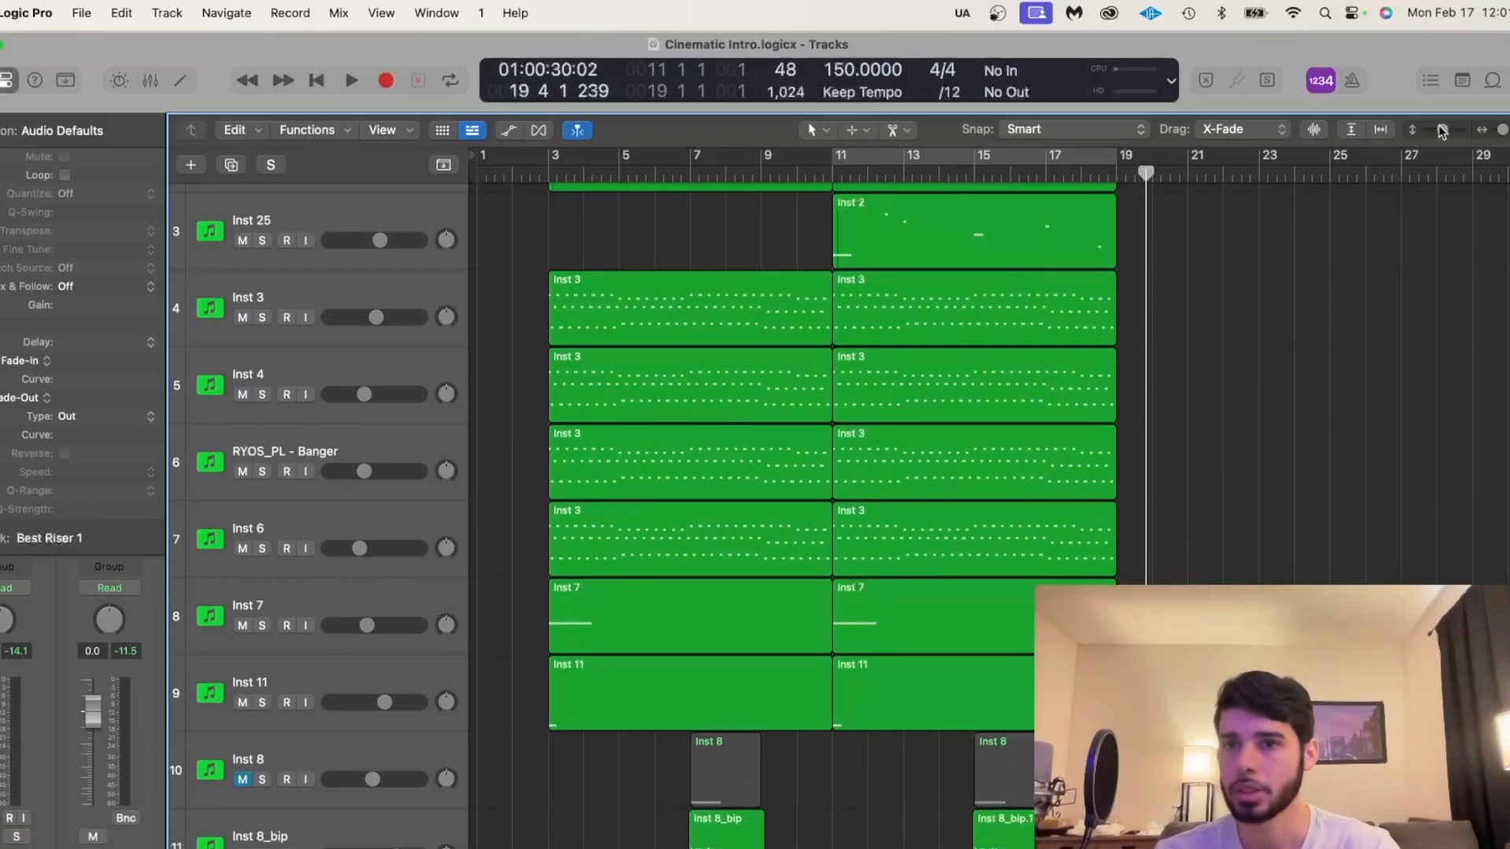
{"action": "left_click_drag", "start_coordinate": [1442, 129], "coordinate": [1437, 129]}
{"action": "scroll", "coordinate": [865, 472], "scroll_direction": "down", "scroll_amount": 5}
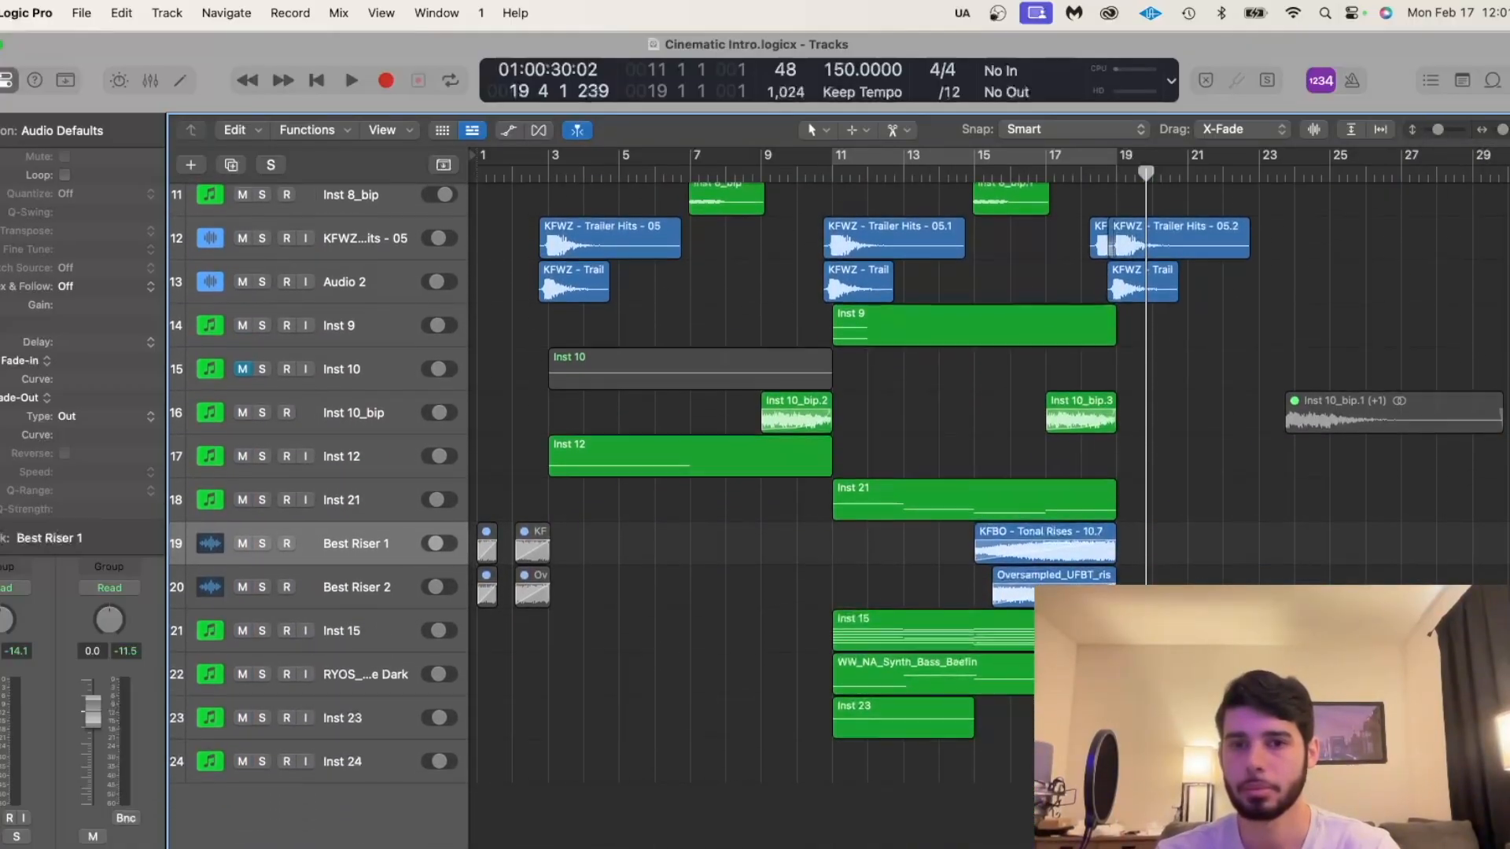
{"action": "scroll", "coordinate": [865, 472], "scroll_direction": "up", "scroll_amount": 5}
{"action": "scroll", "coordinate": [865, 472], "scroll_direction": "down", "scroll_amount": 5}
{"action": "left_click", "coordinate": [1360, 130]}
{"action": "left_click", "coordinate": [1381, 129]}
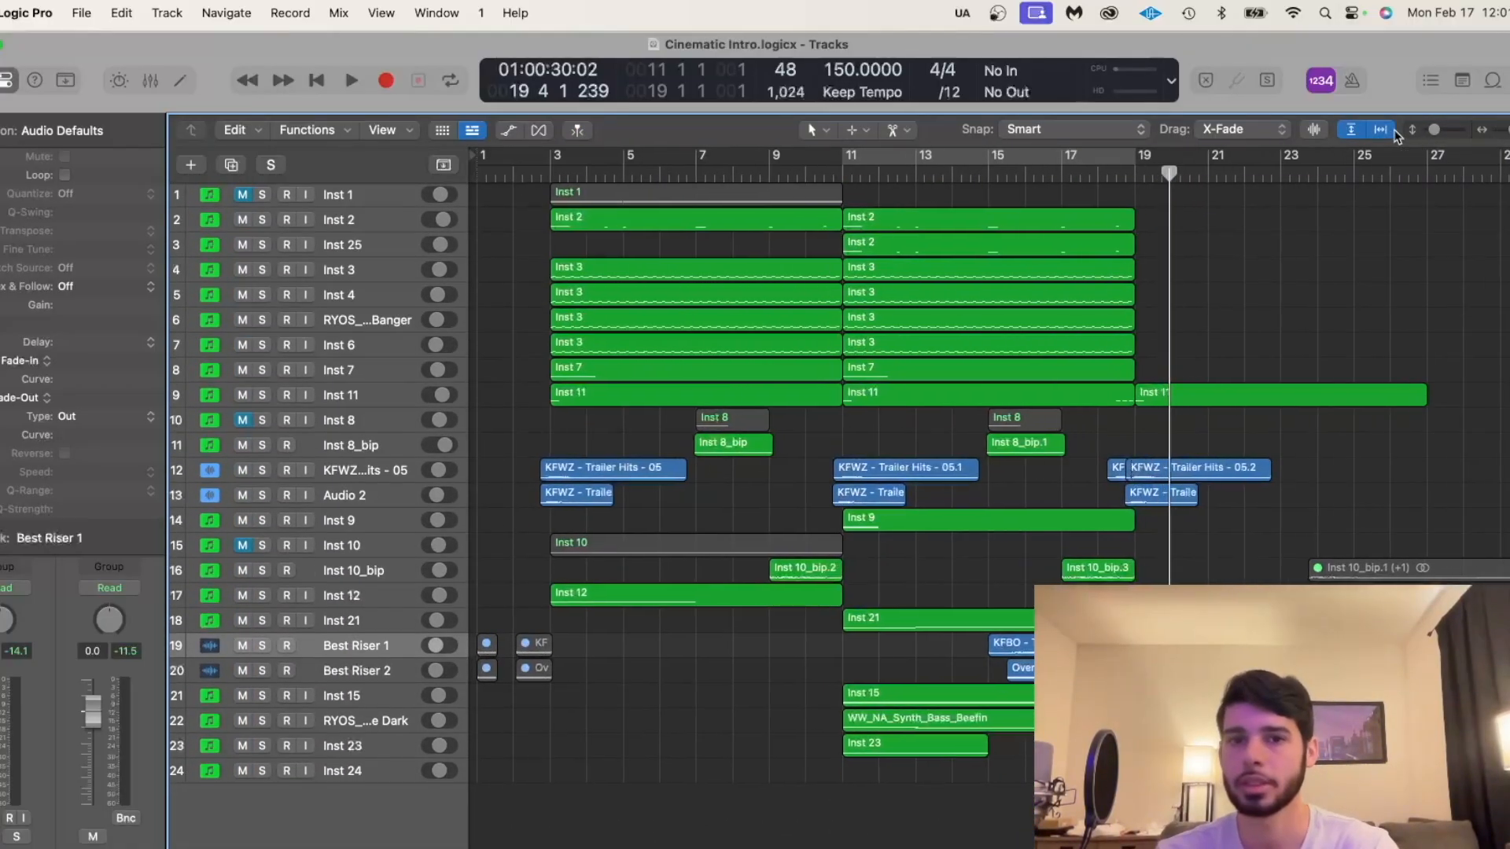